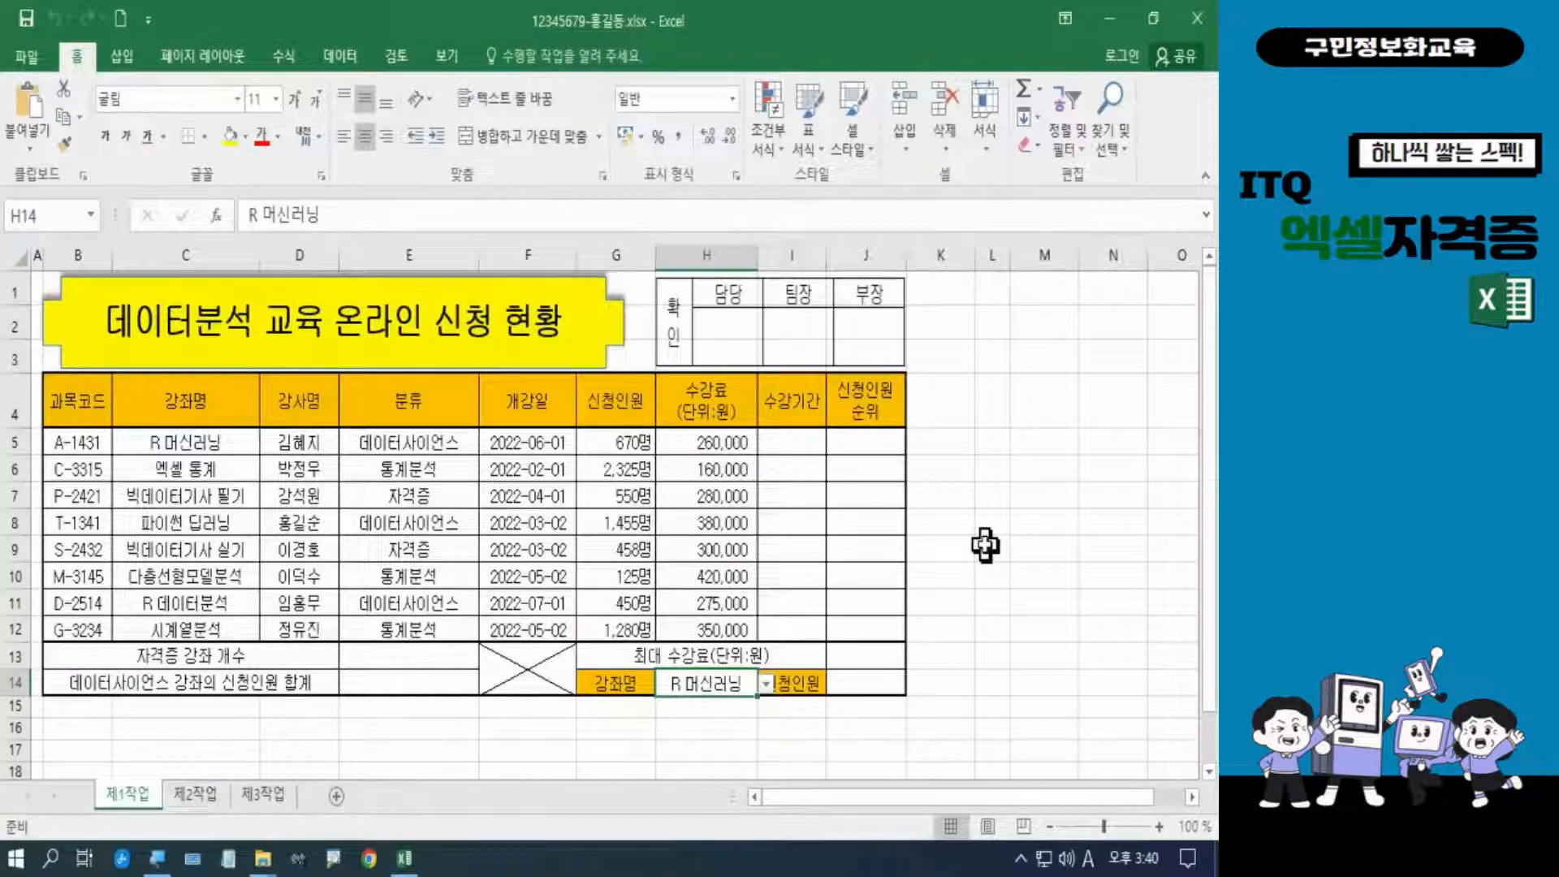
# Review the title shape, the approval box picture, the H14 course dropdown, and the 신청인원 and 수강료 ranges G5:G12 and H5:H12
pyautogui.click(586, 345)
pyautogui.click(711, 337)
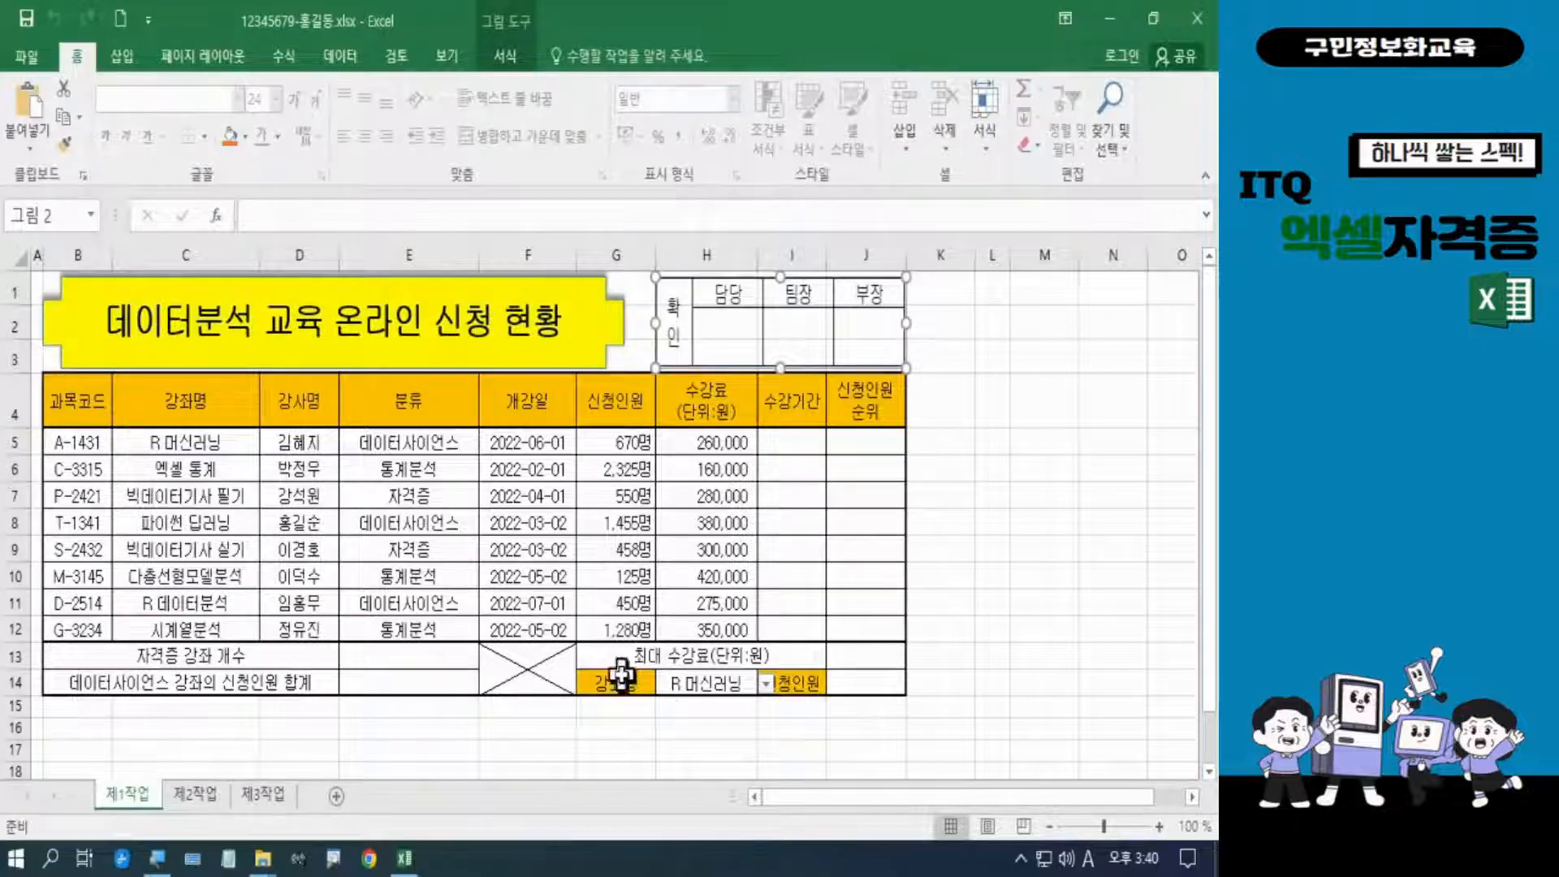
pyautogui.click(692, 682)
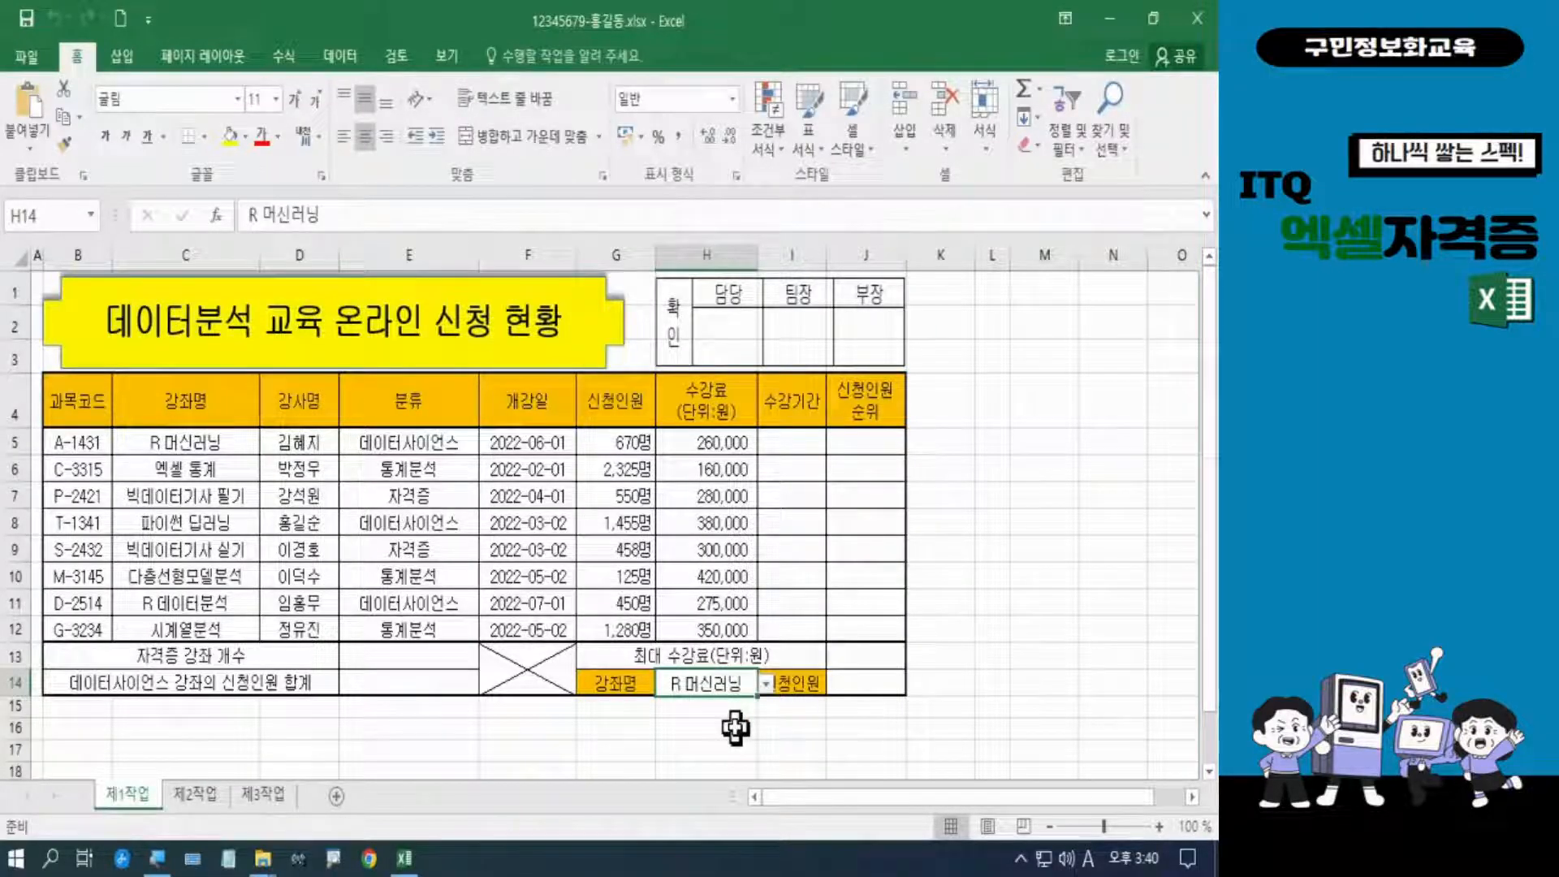
pyautogui.moveTo(600, 447); pyautogui.dragTo(604, 638)
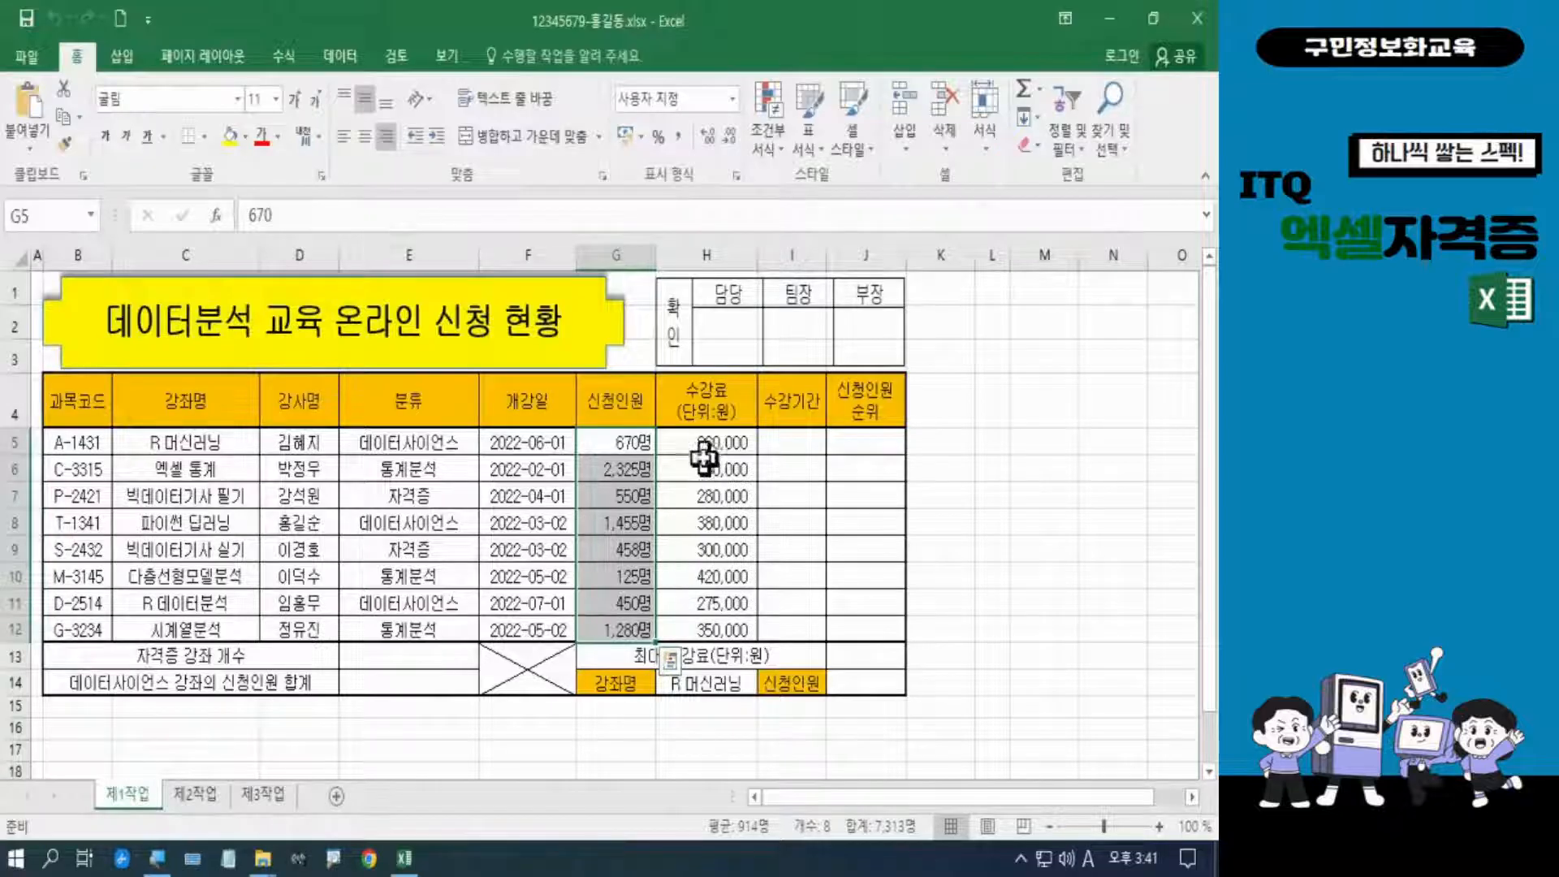
pyautogui.moveTo(704, 442); pyautogui.dragTo(700, 631)
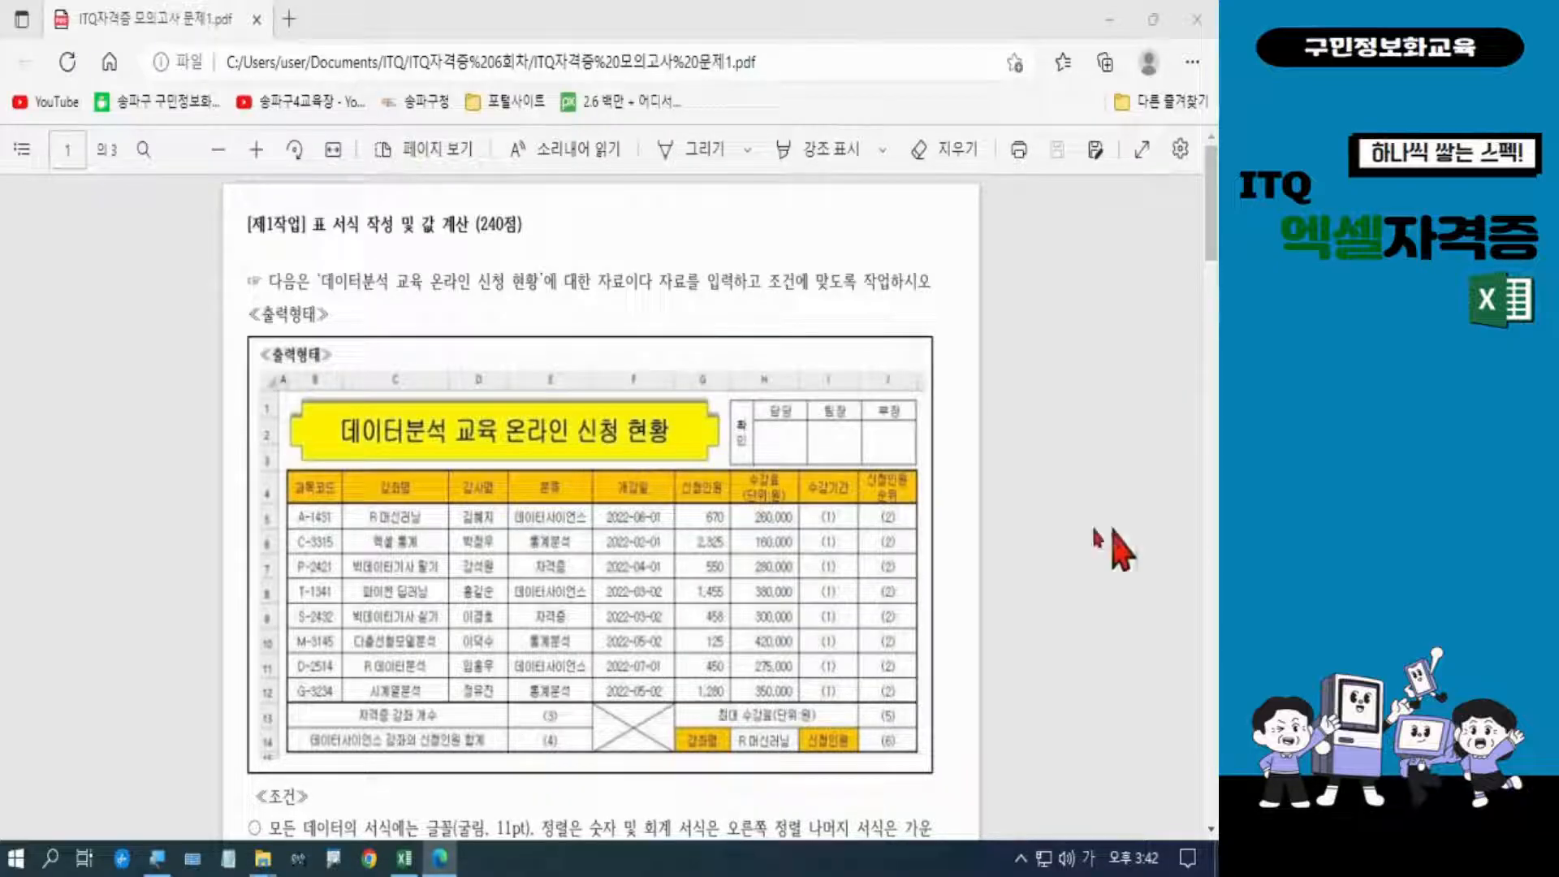
# Read condition (1) for 수강기간 in the exam PDF and return to the Excel worksheet
pyautogui.scroll(-2, 824, 467)
pyautogui.scroll(-7, 826, 473)
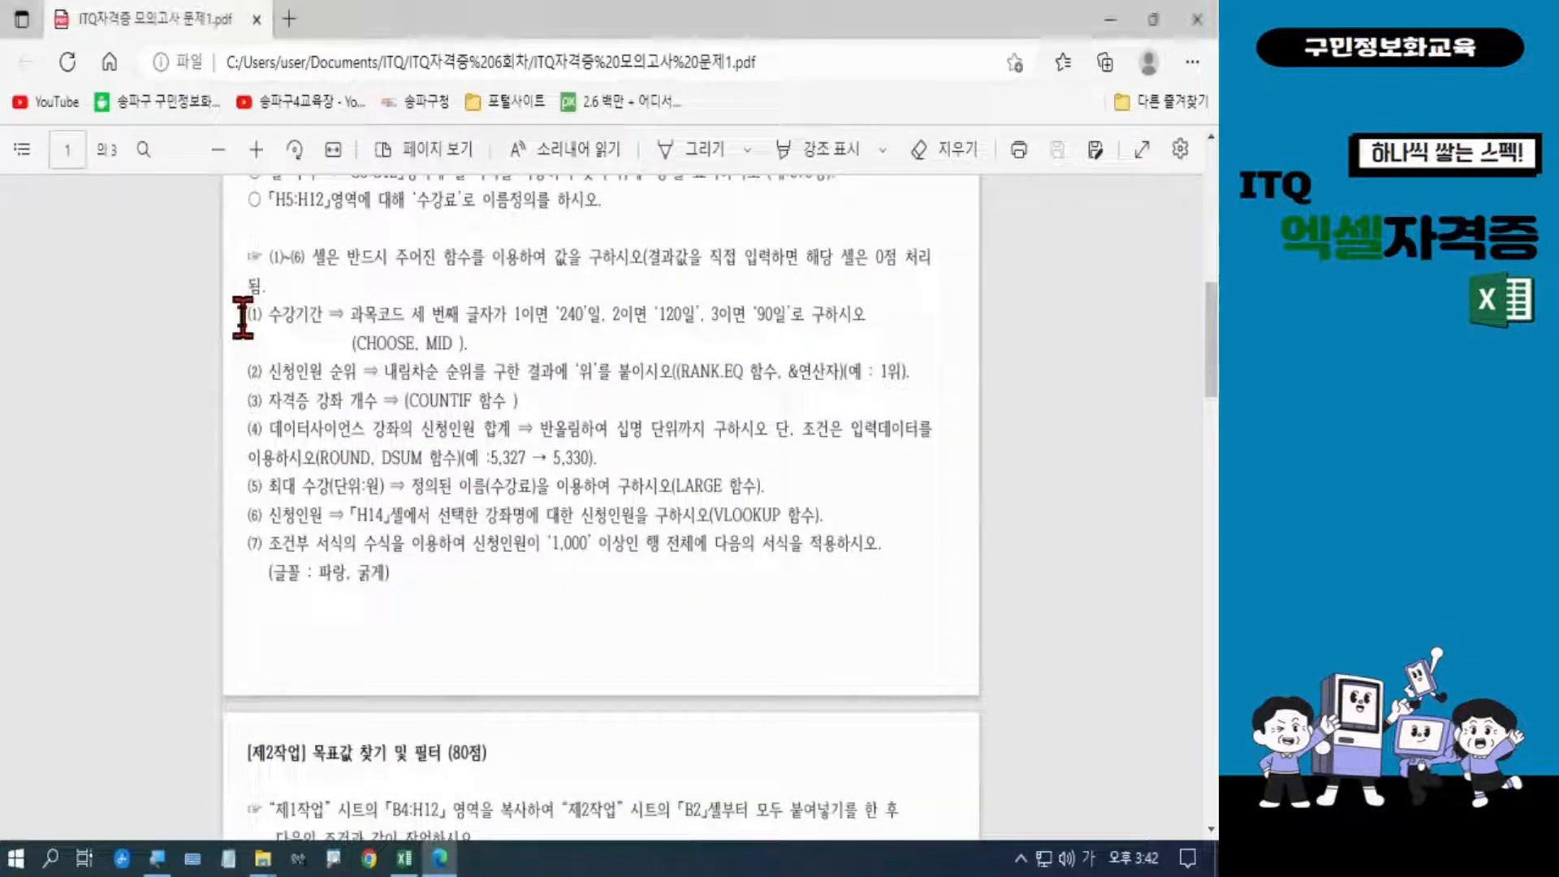
pyautogui.moveTo(242, 315); pyautogui.dragTo(476, 342)
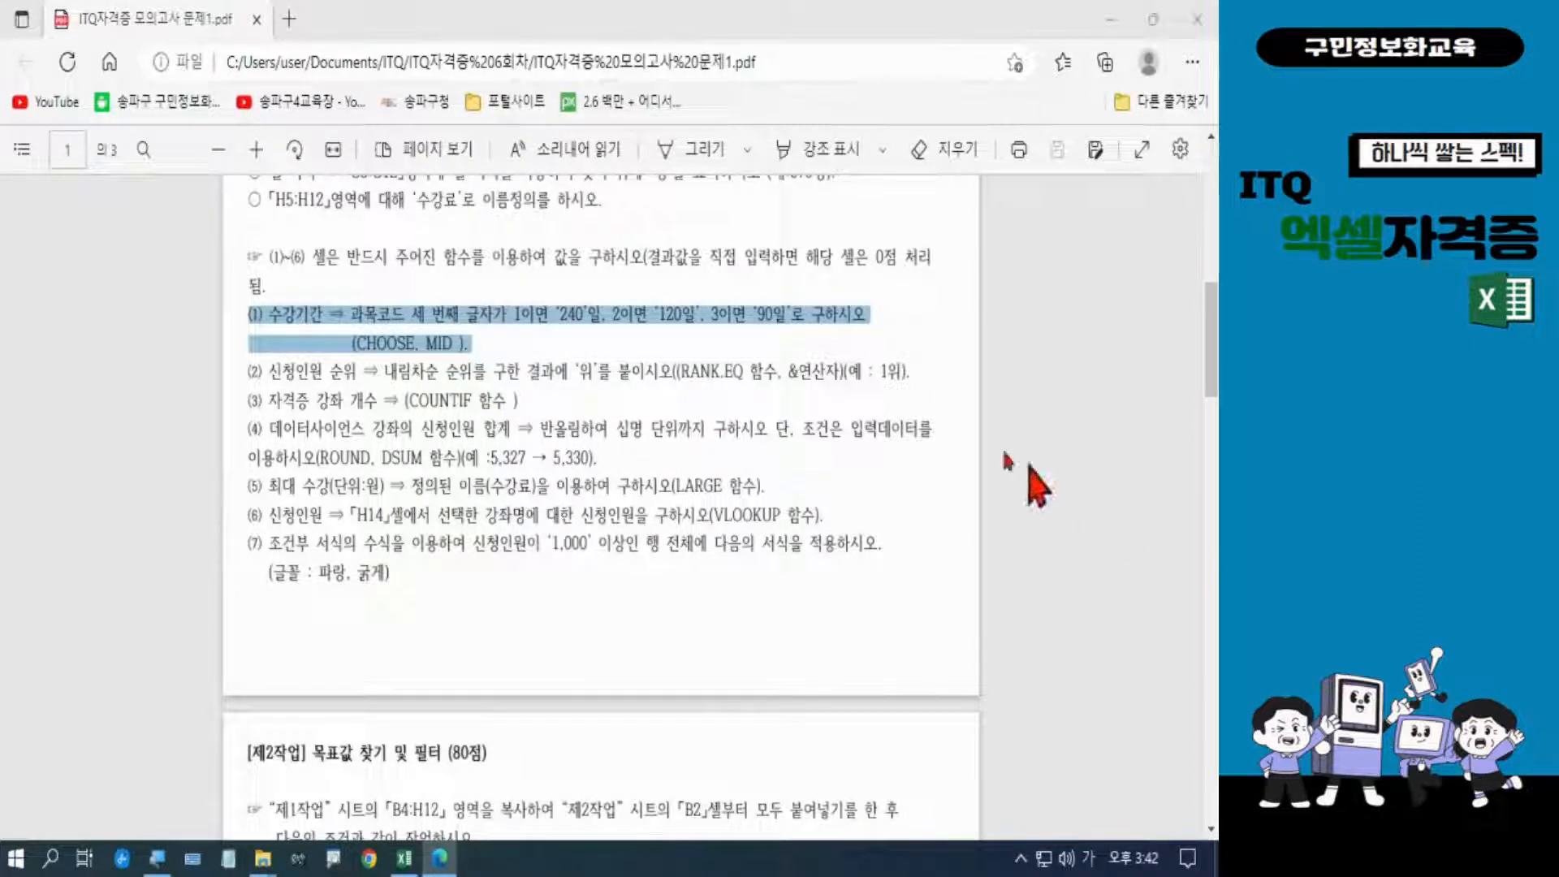
pyautogui.click(1111, 20)
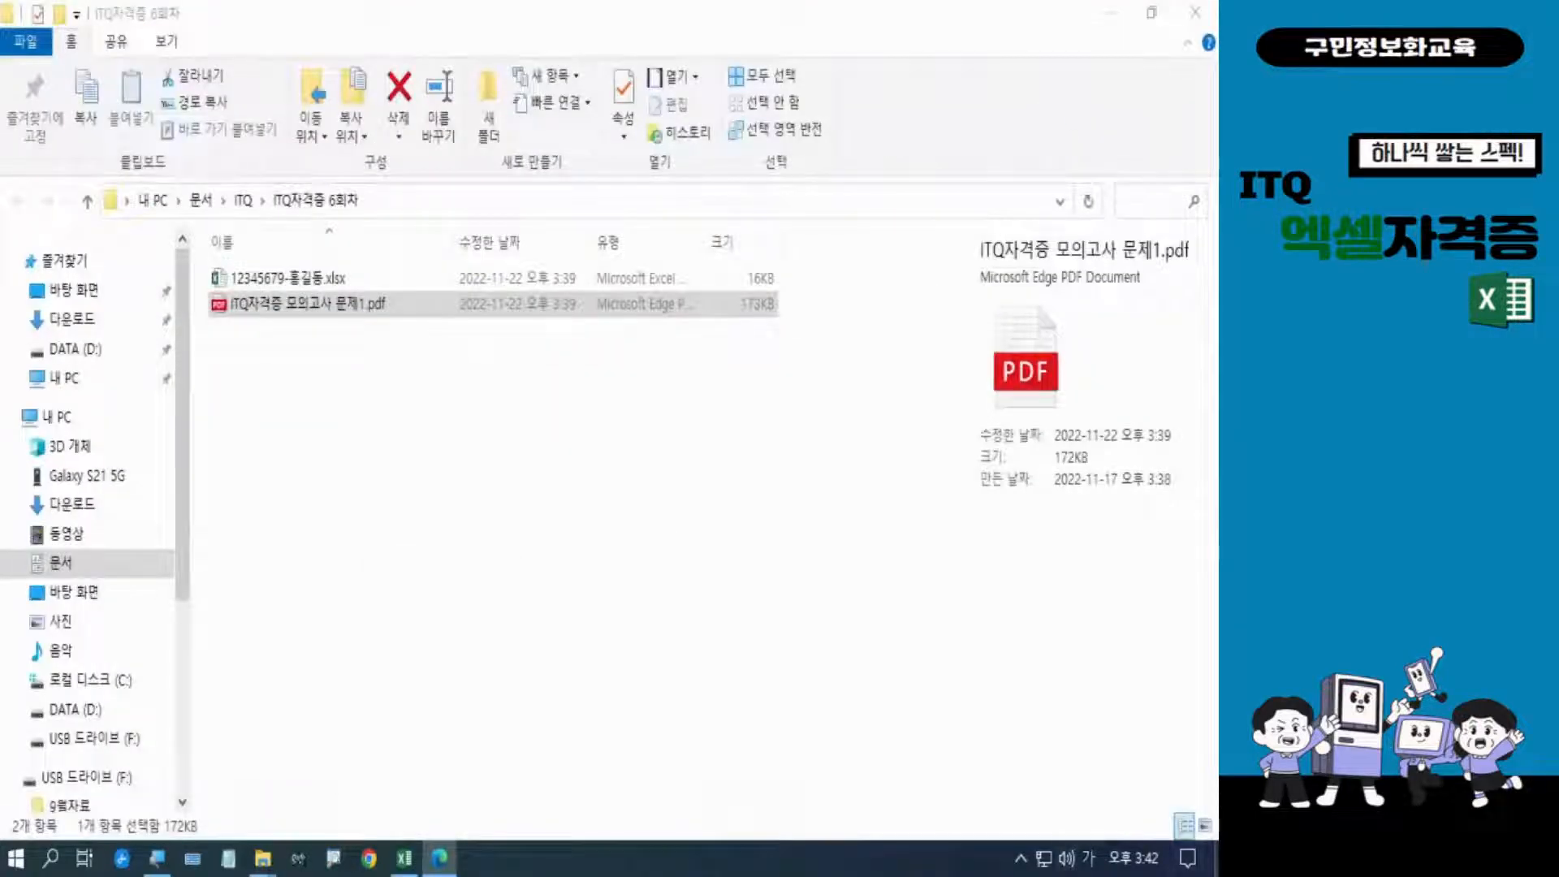
pyautogui.click(1103, 12)
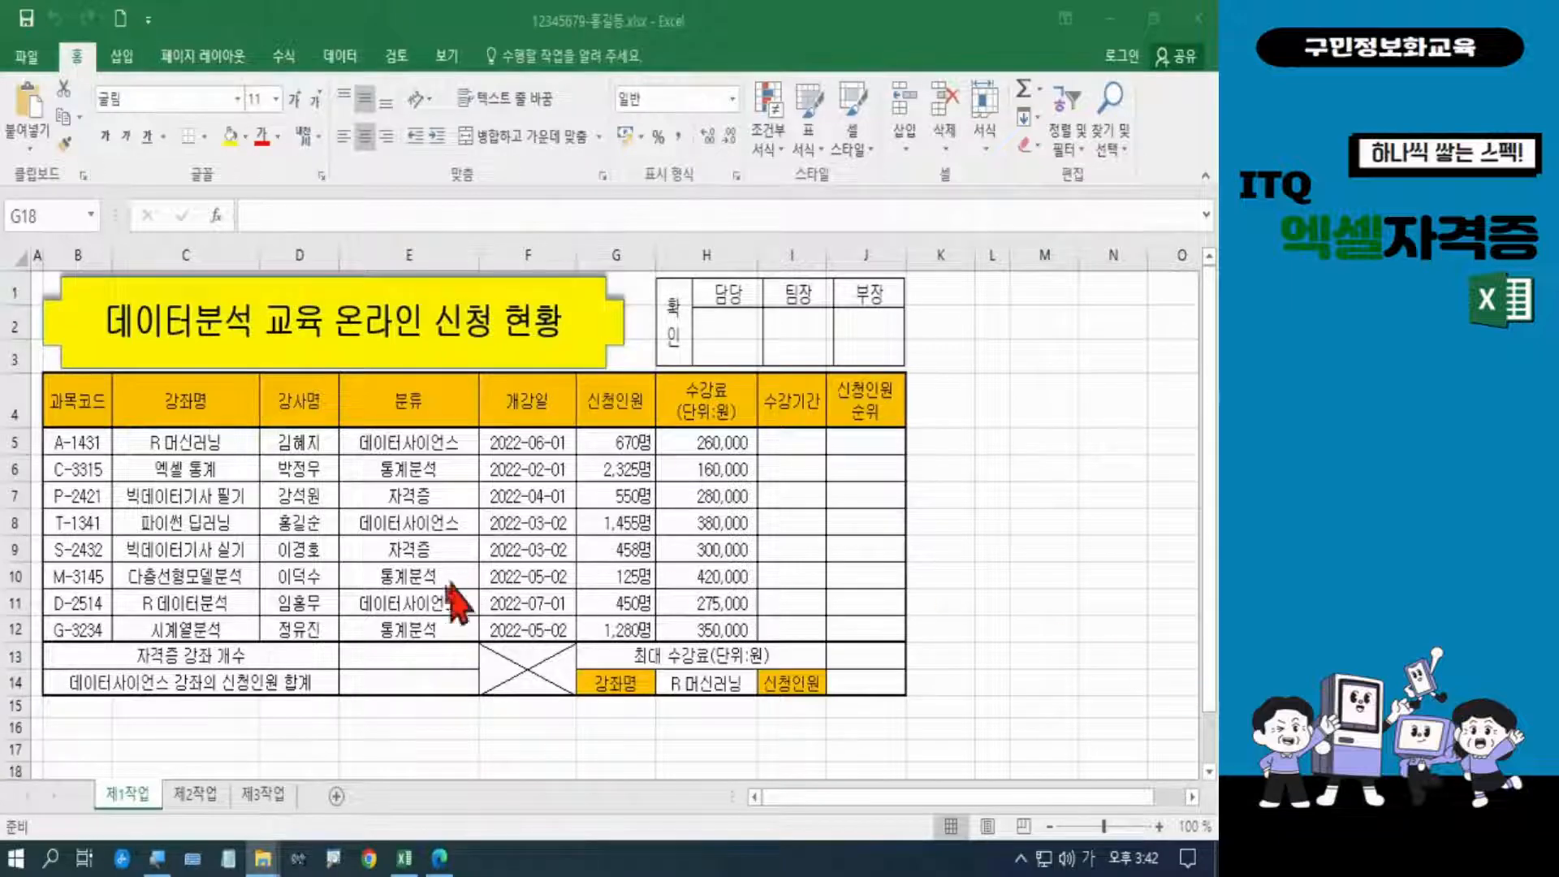
# Start a CHOOSE formula in cell I5, the first 수강기간 cell
pyautogui.click(73, 442)
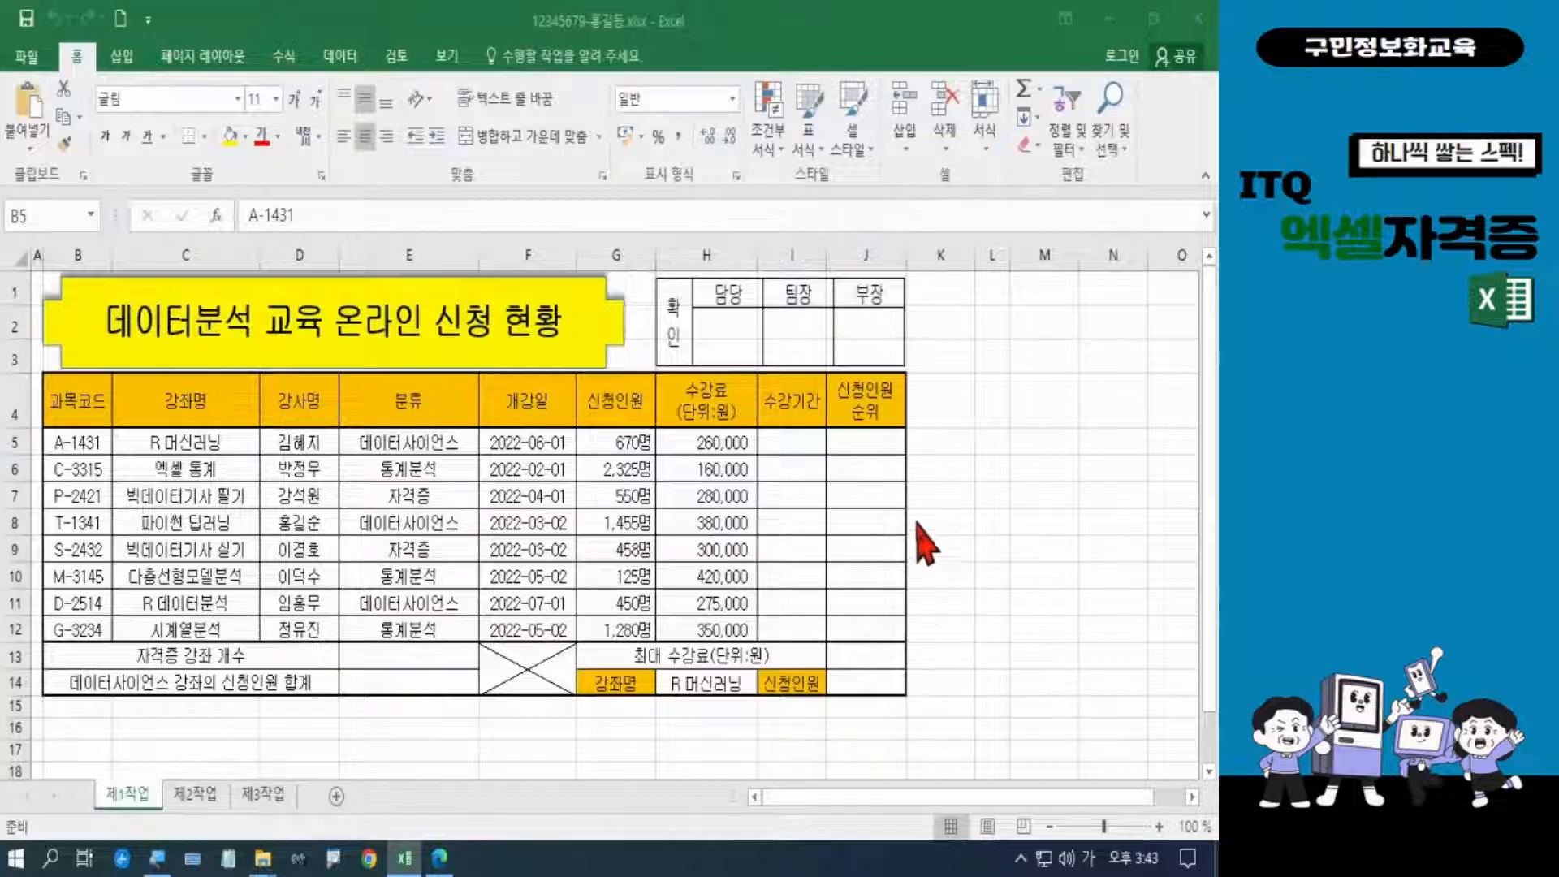
pyautogui.click(769, 440)
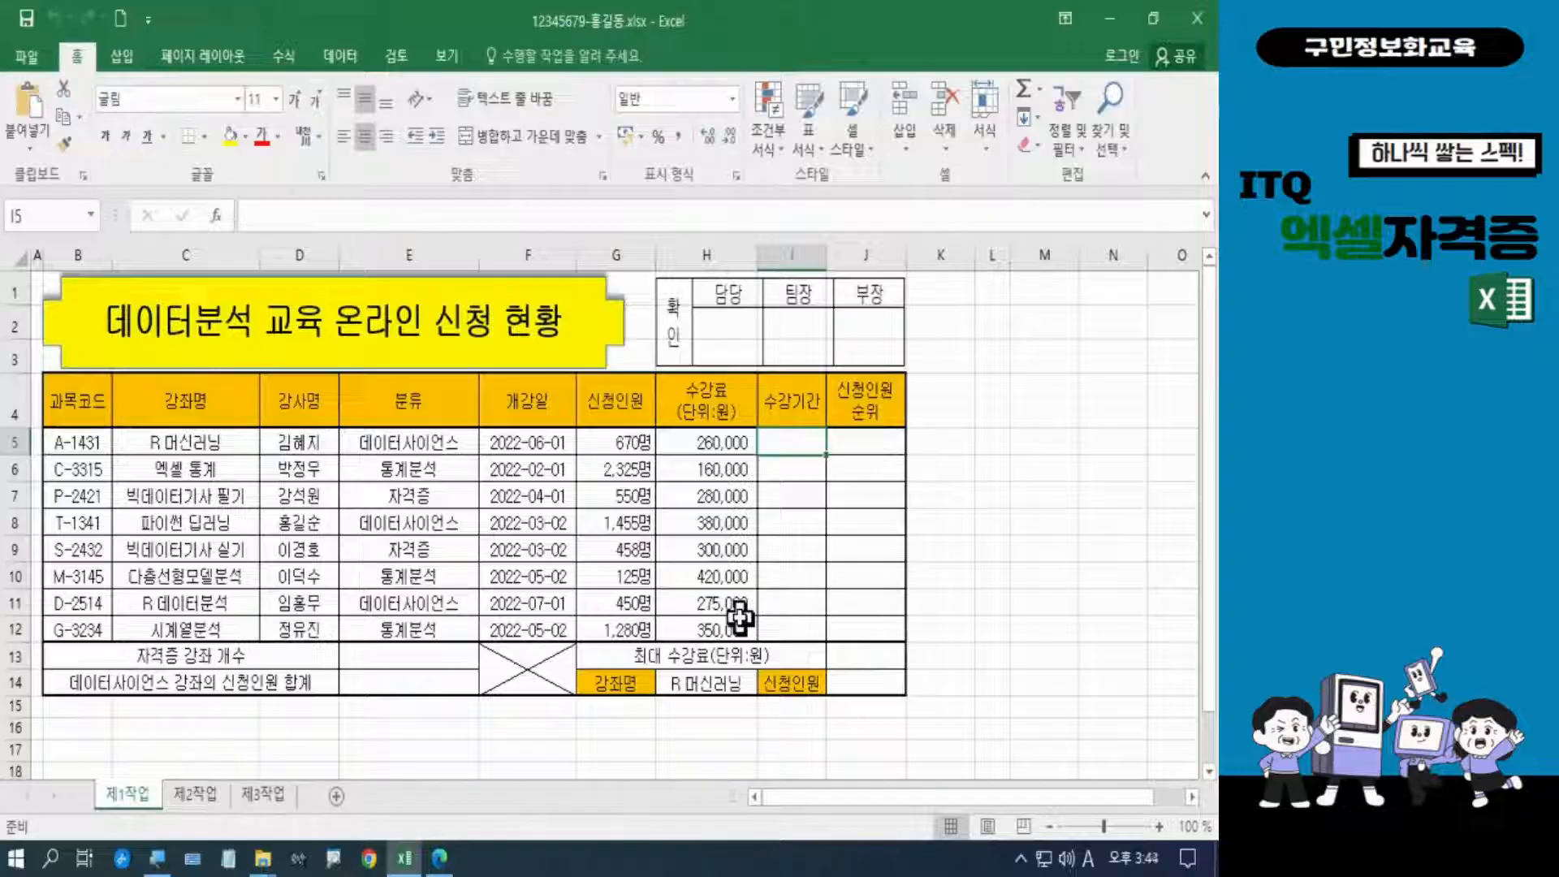
pyautogui.write('=')
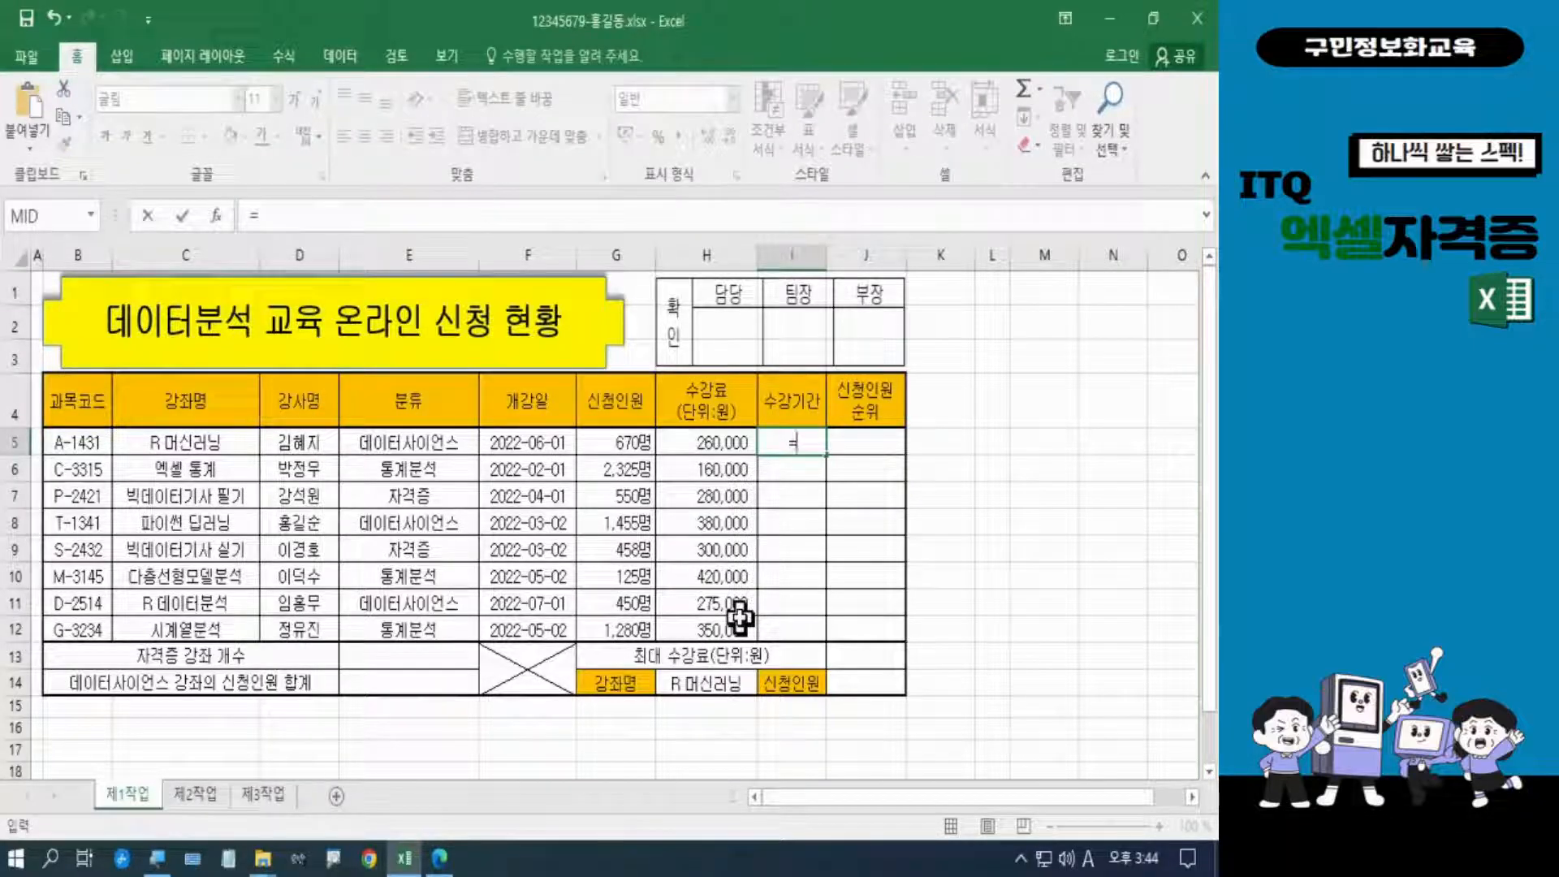
pyautogui.write('c')
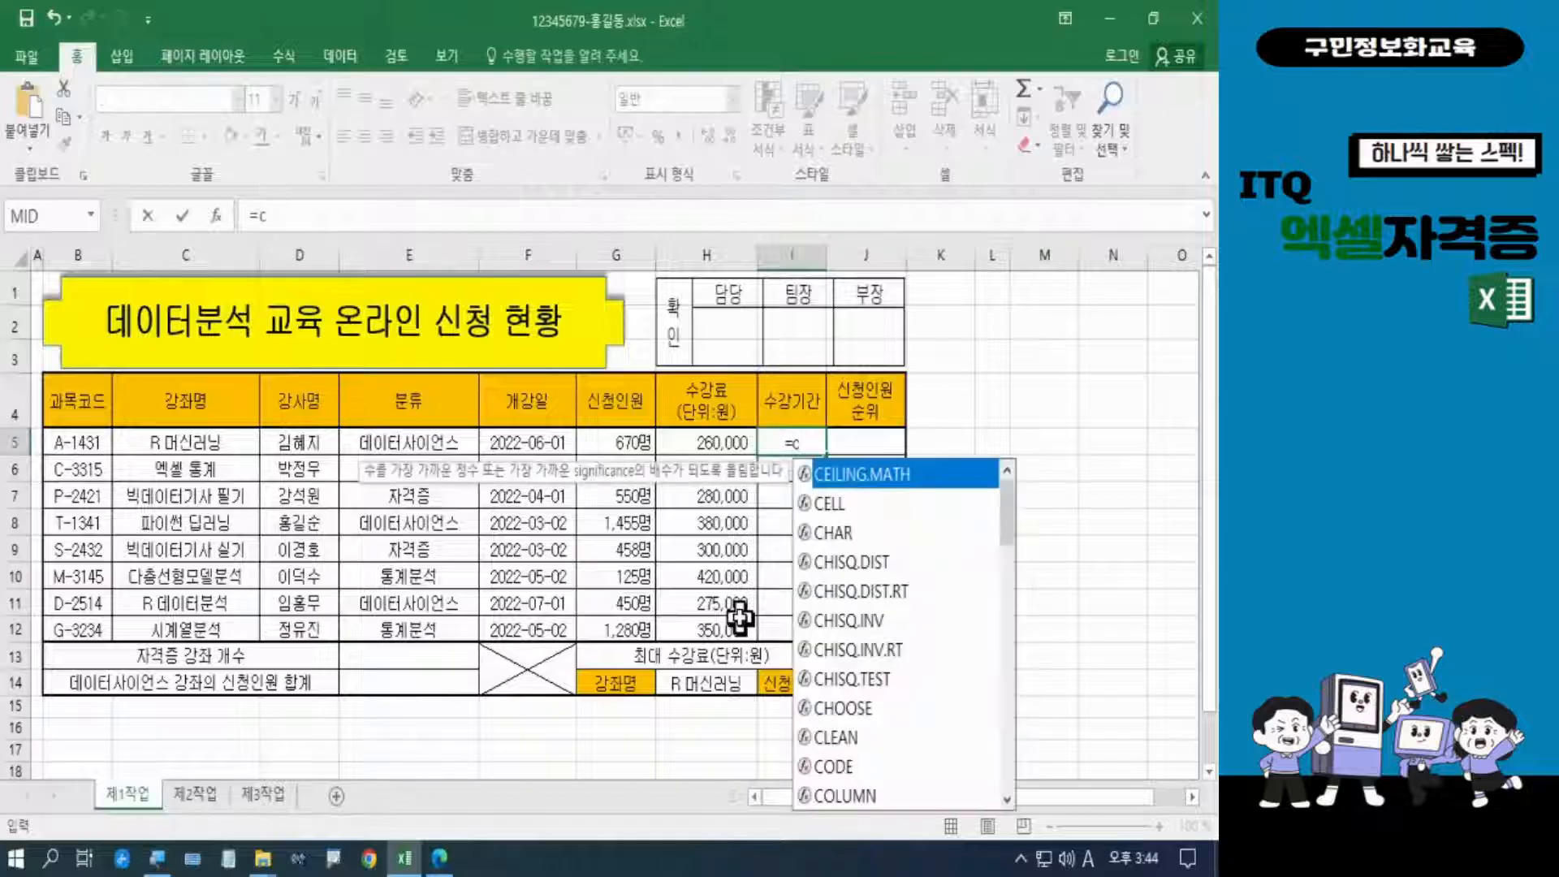
pyautogui.write('h')
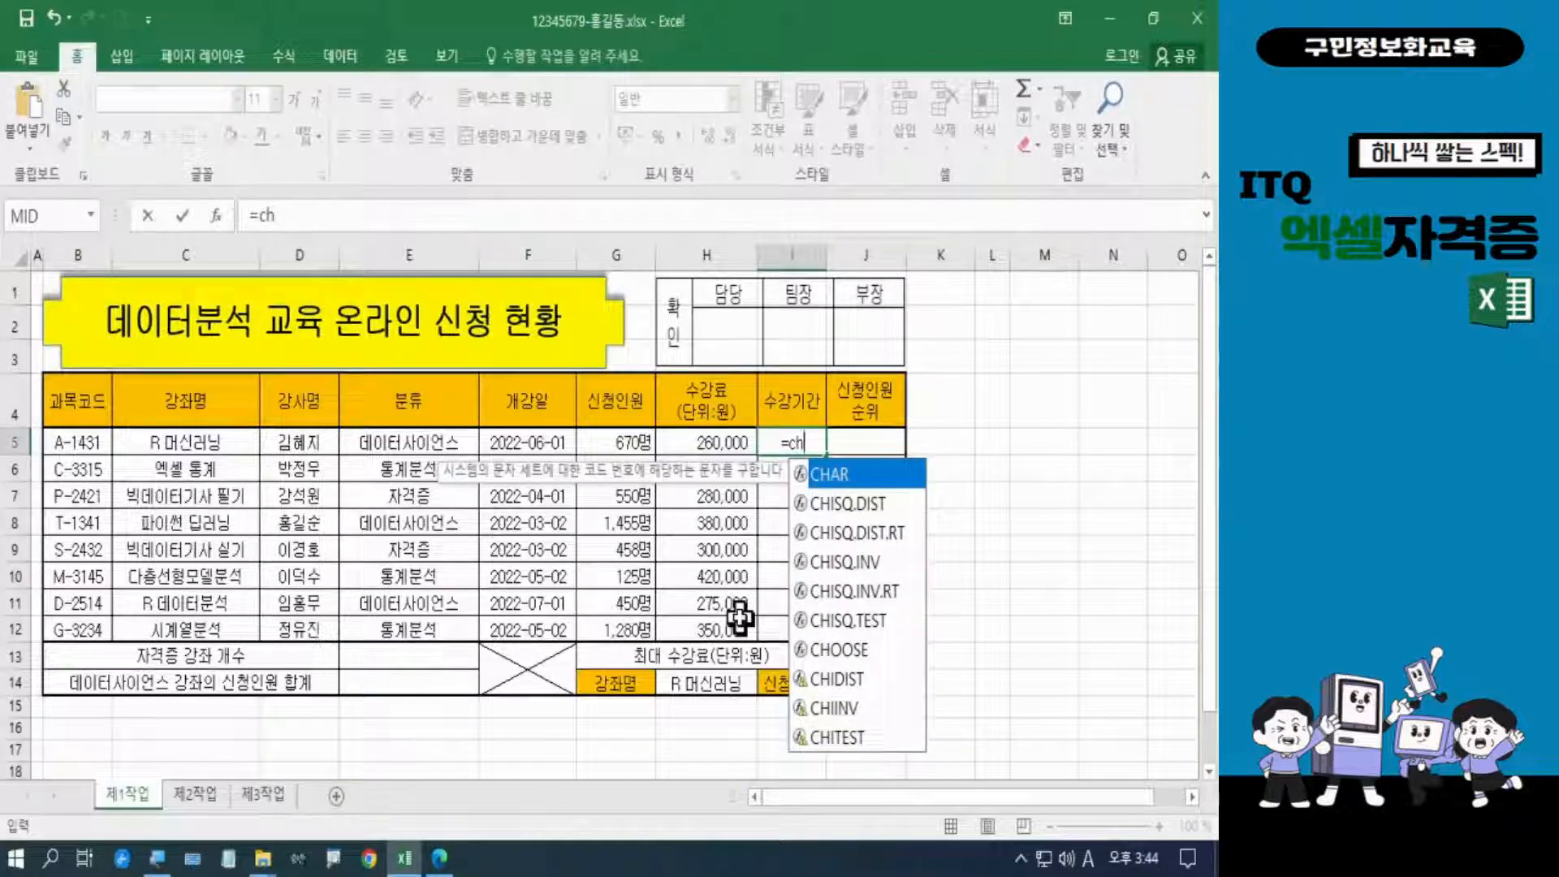
pyautogui.write('oo')
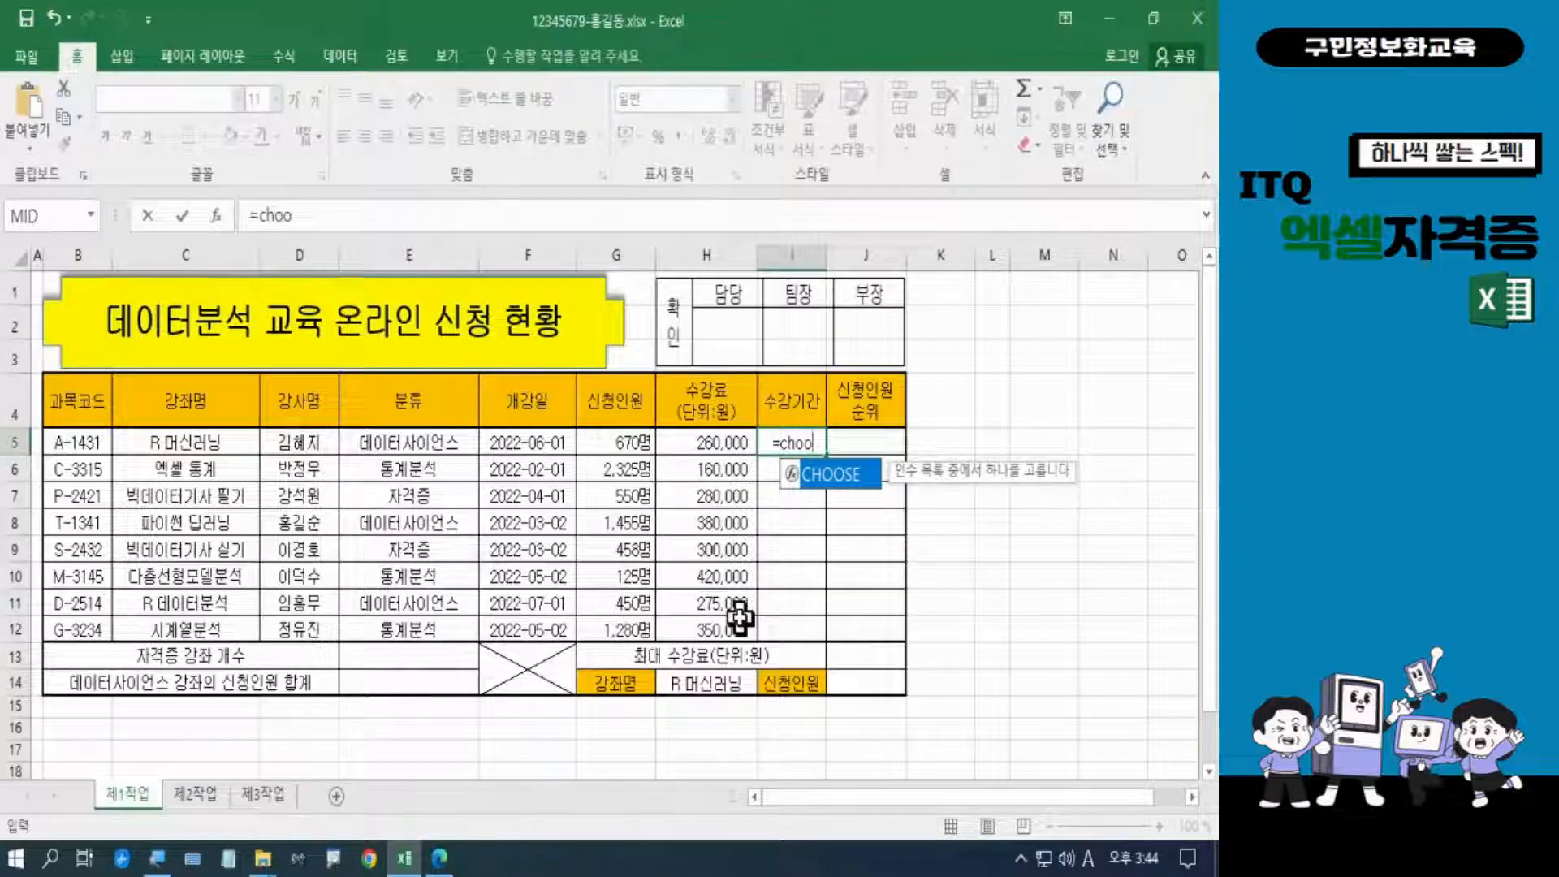
pyautogui.press('Tab')
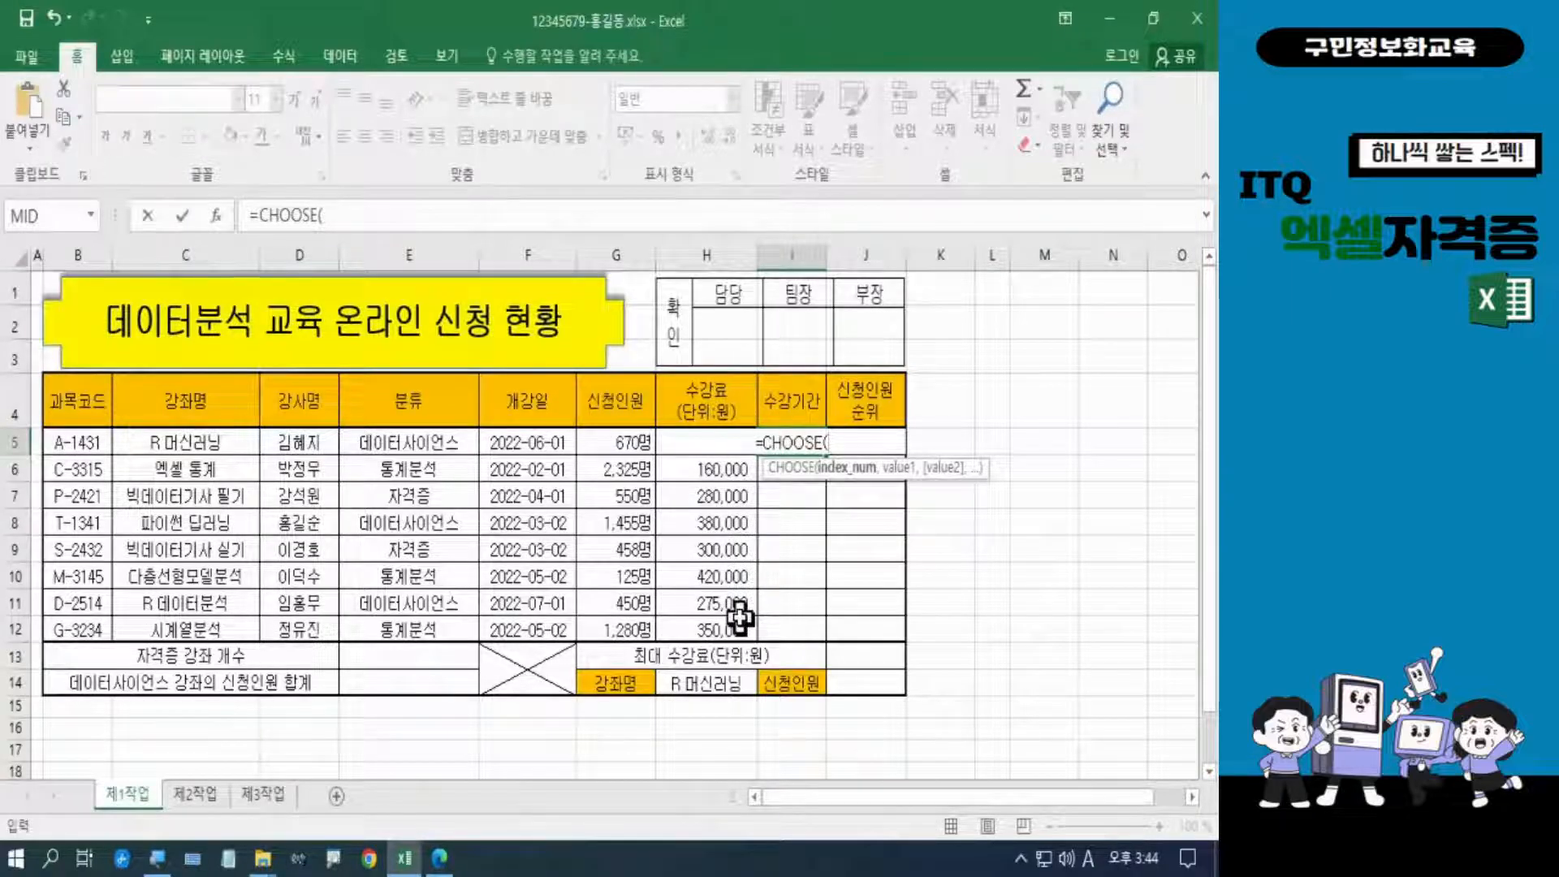
# Nest a MID function as the index argument of the CHOOSE formula
pyautogui.press('Hangul')
pyautogui.write('ㅑㅇ')
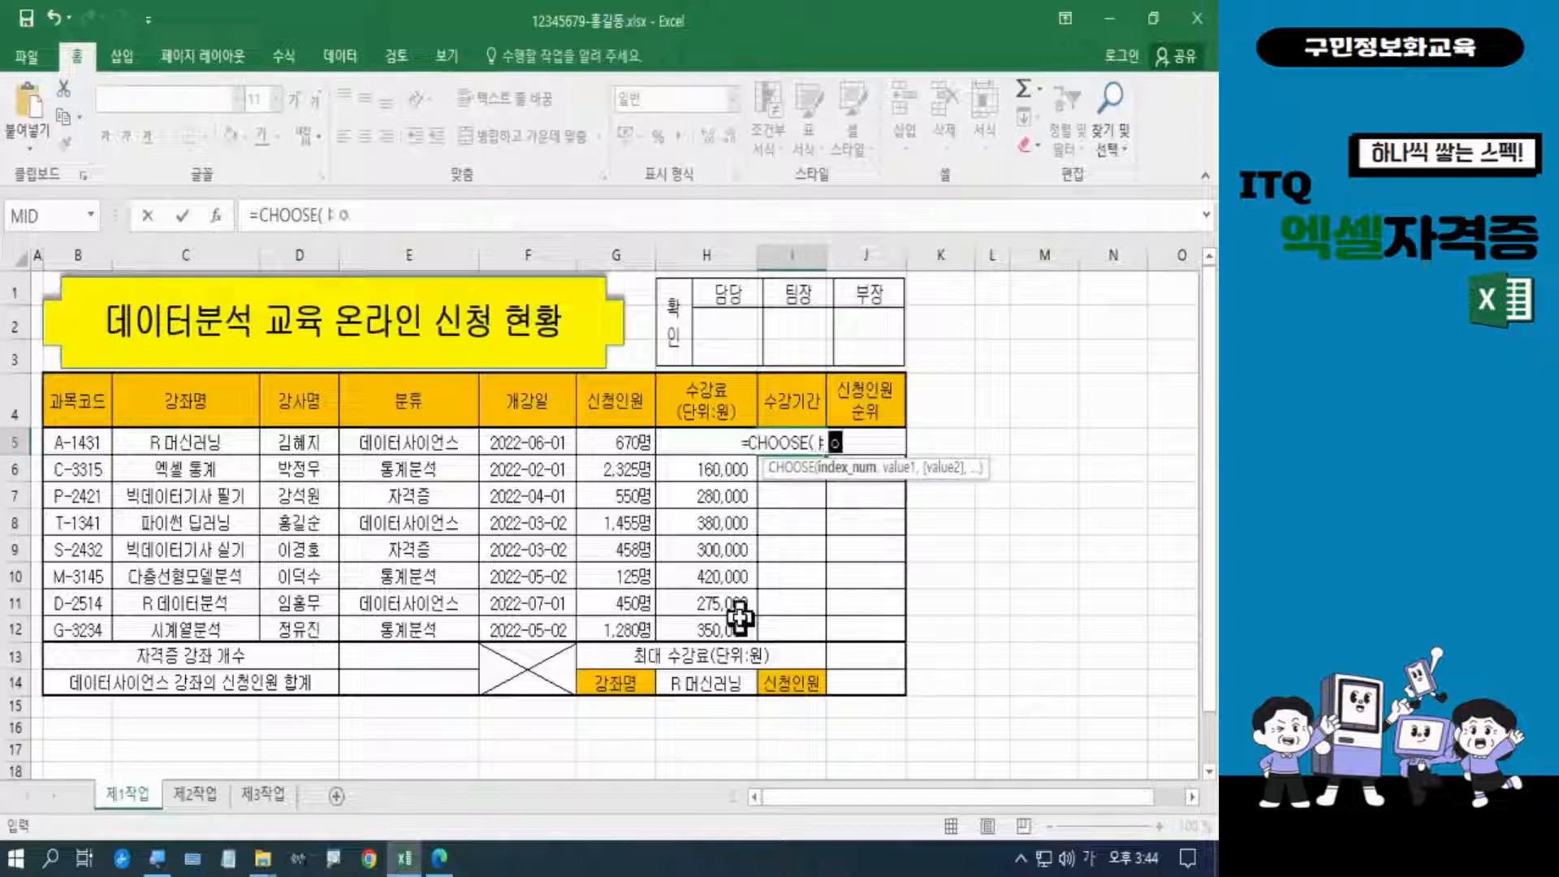
pyautogui.press('BackSpace')
pyautogui.press('BackSpace')
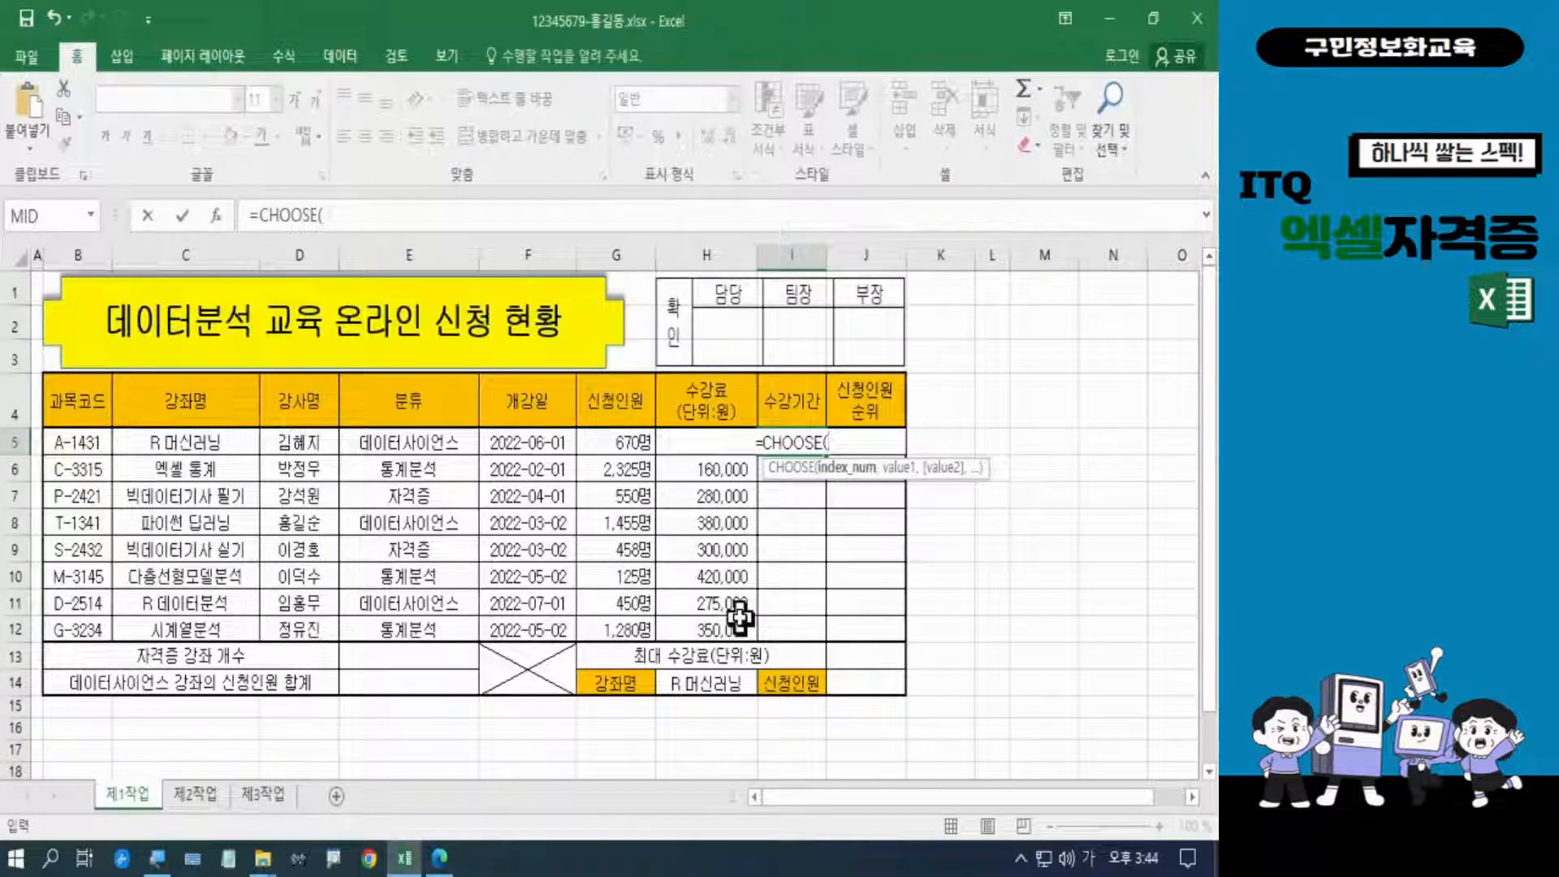
pyautogui.press('Hangul')
pyautogui.write('mid')
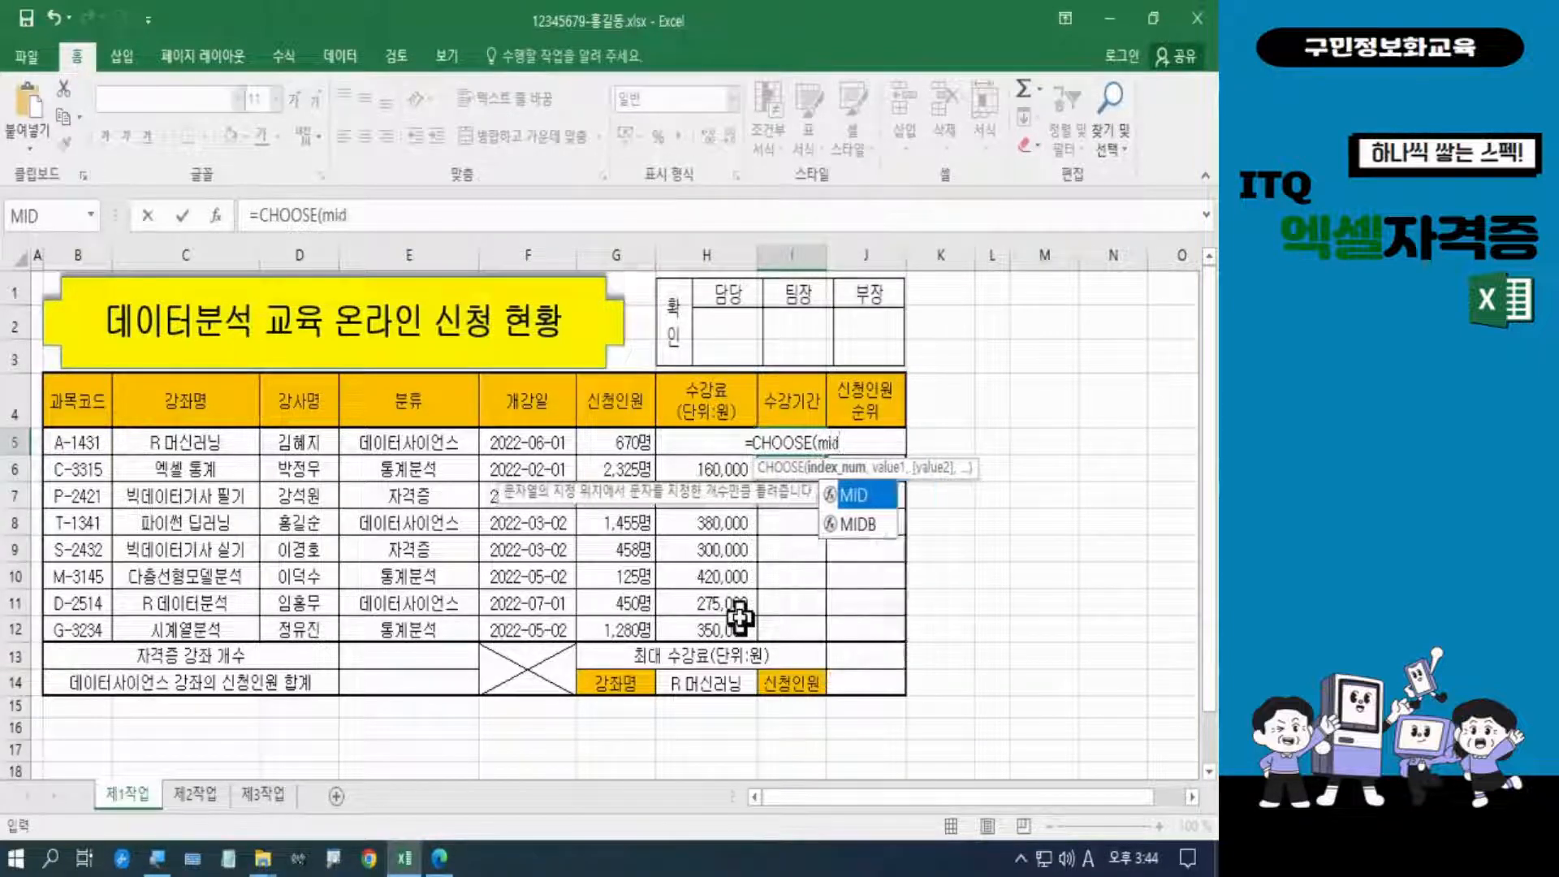
pyautogui.press('Tab')
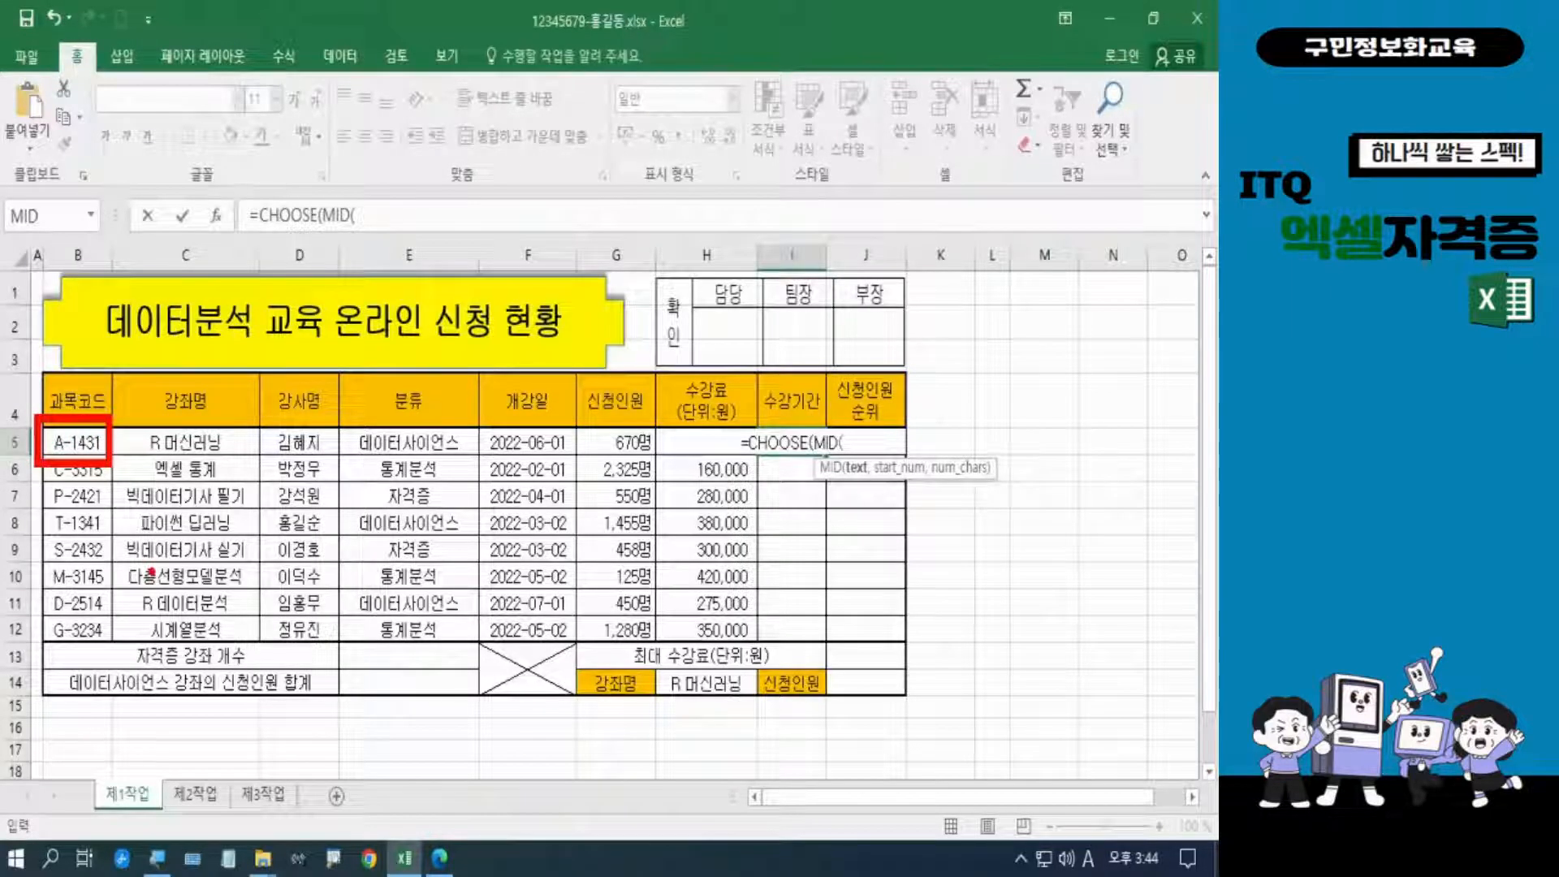
# Complete the nested function as MID(B5,3,1) to extract the third character of the 과목코드
pyautogui.click(88, 444)
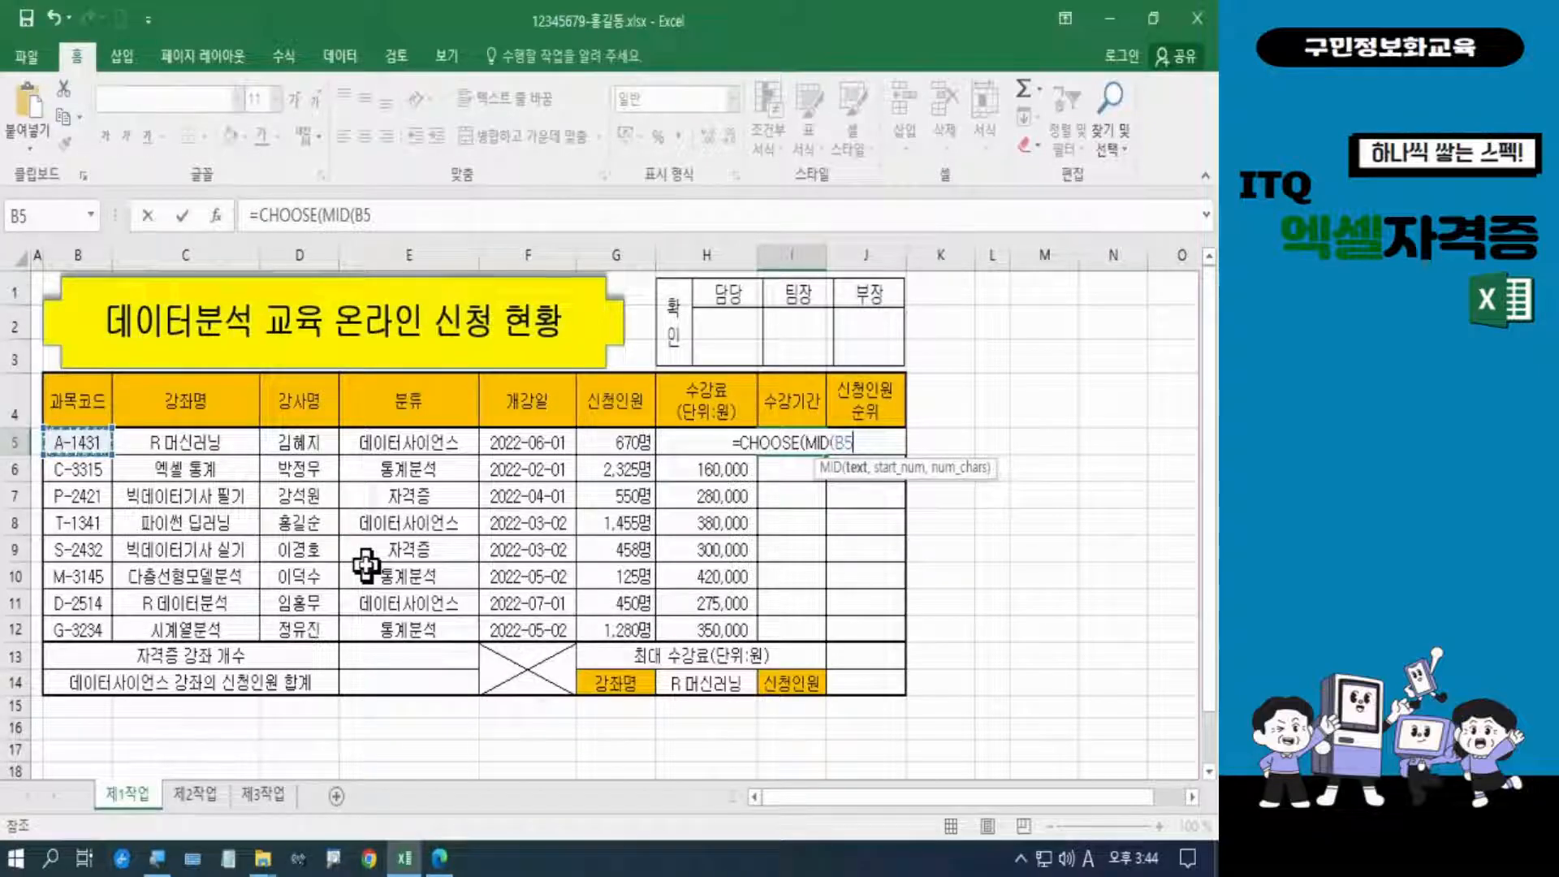
pyautogui.write(',')
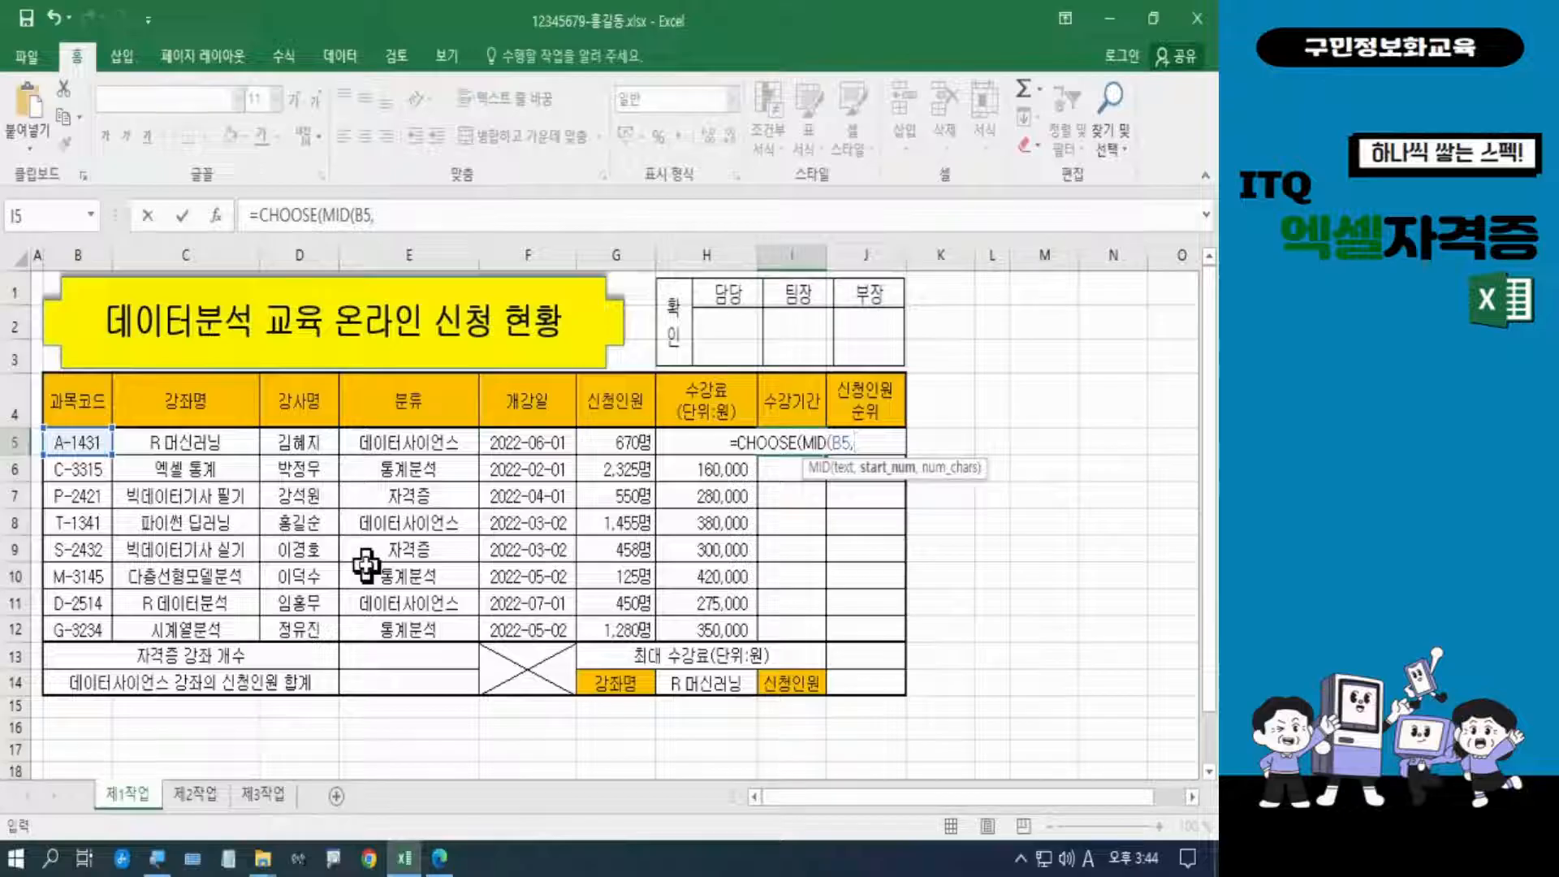
pyautogui.write('3')
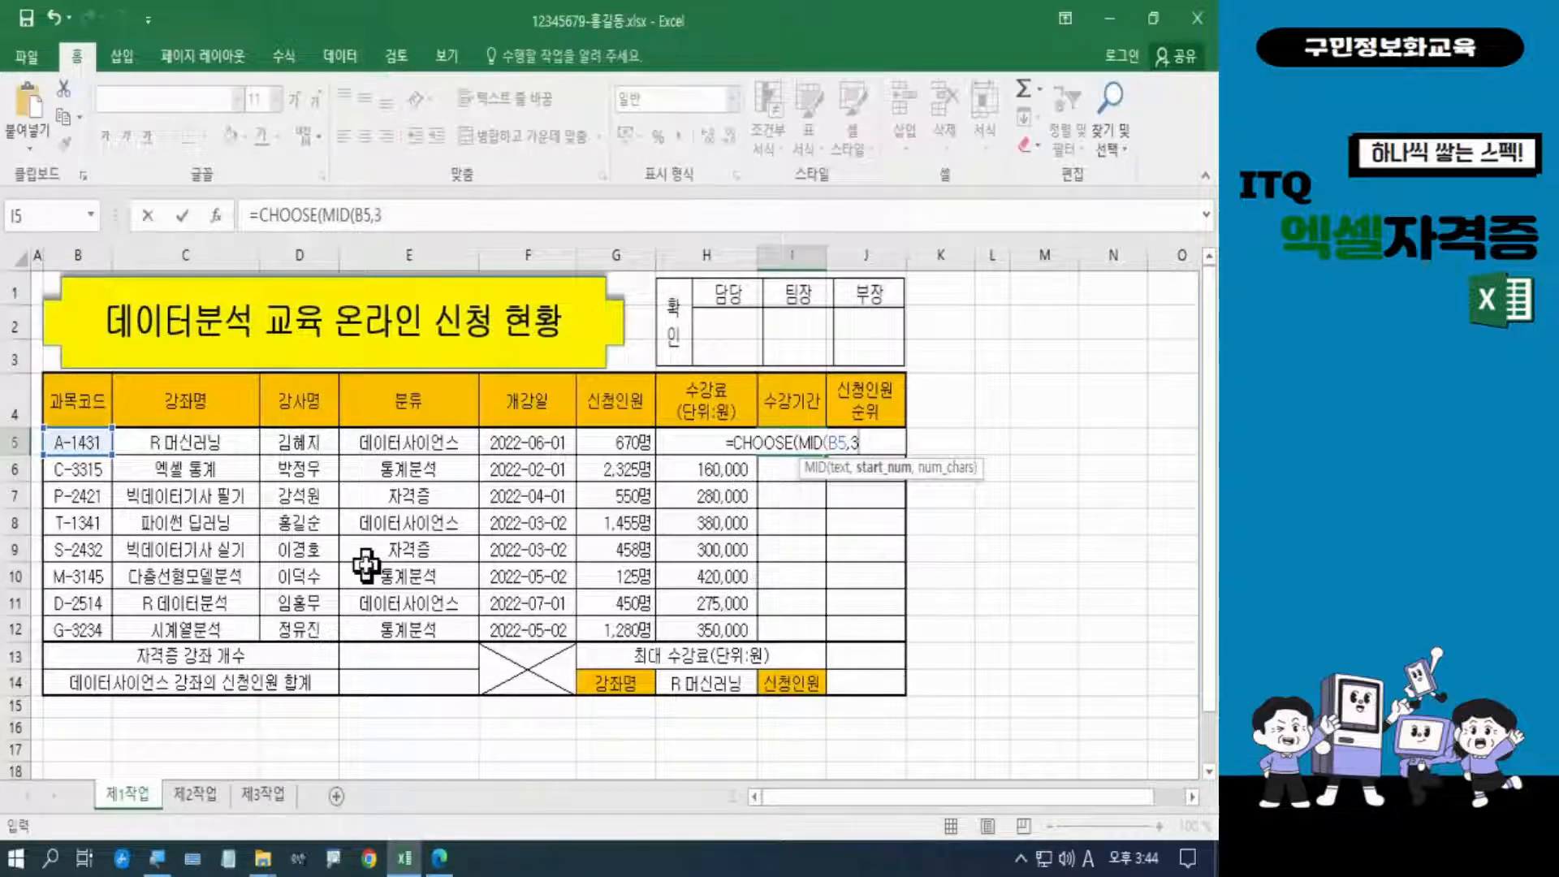
pyautogui.write(',')
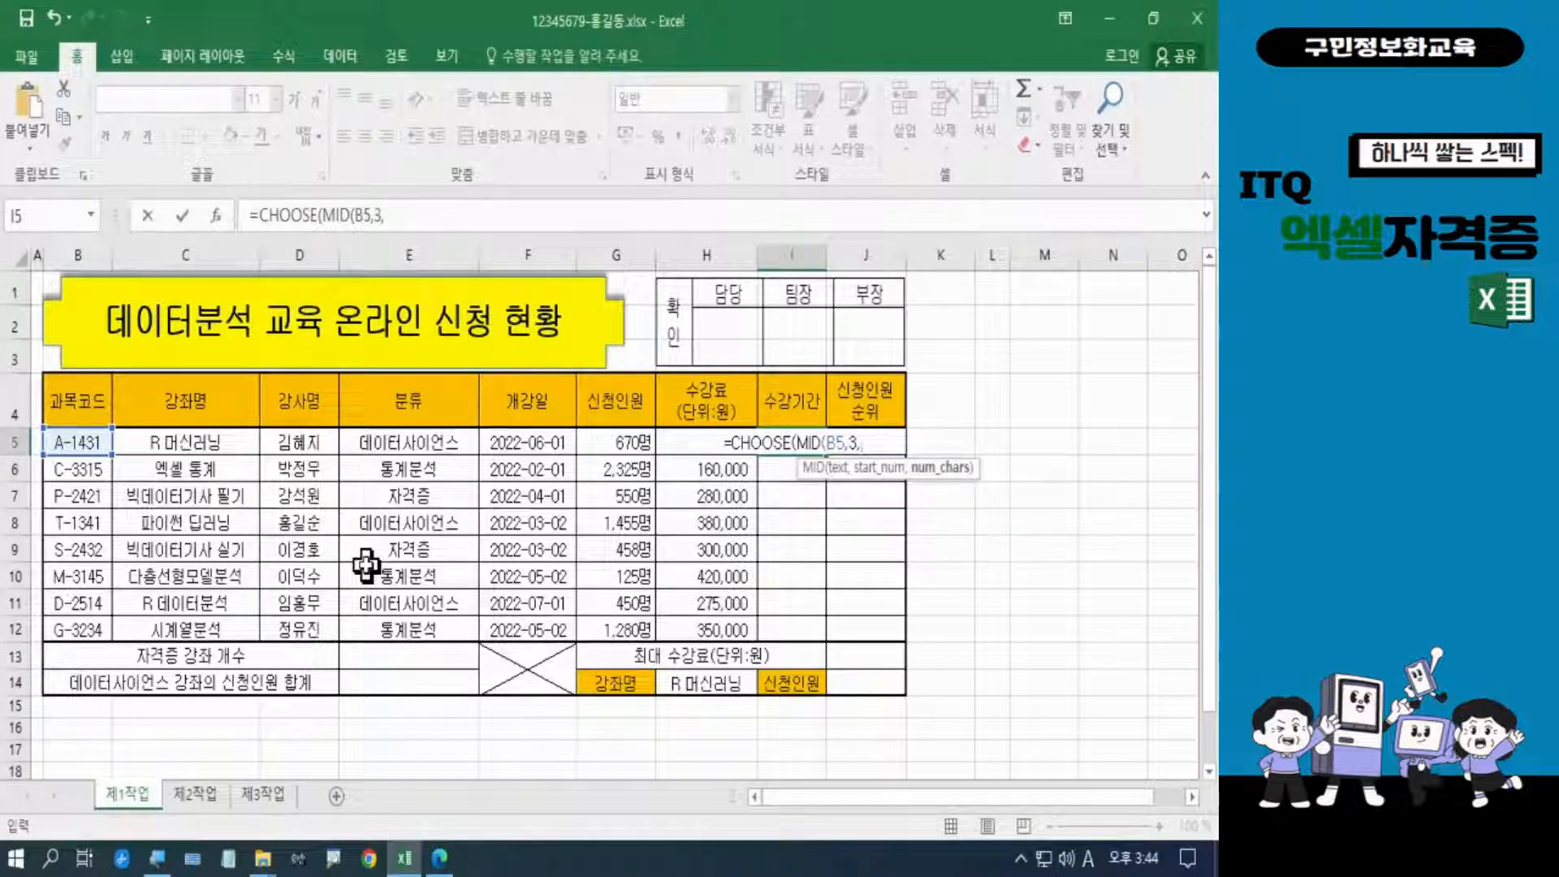
pyautogui.write('1')
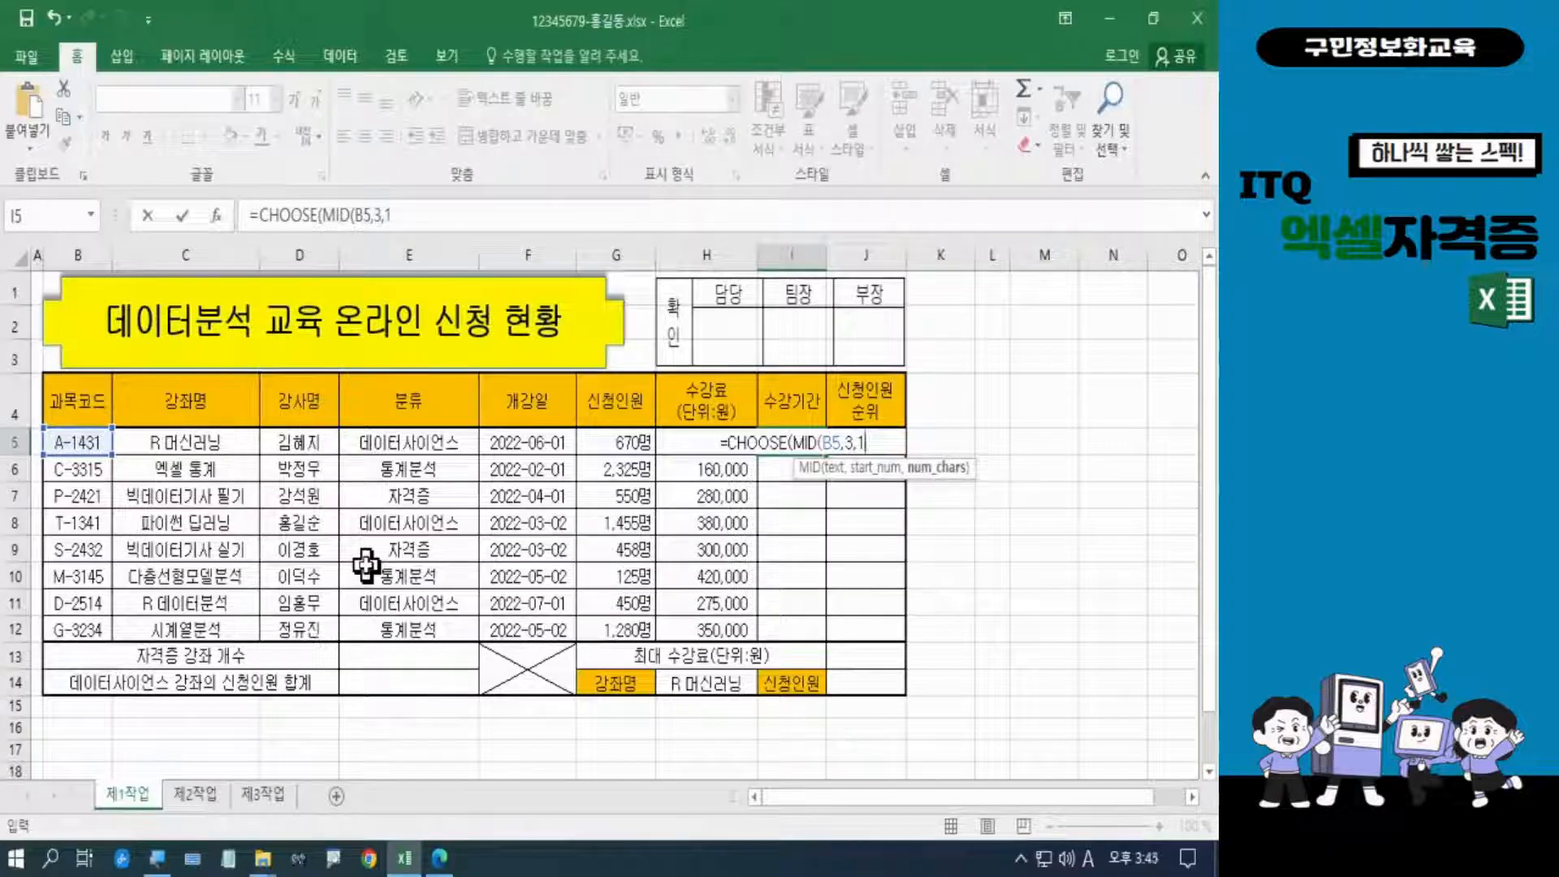
pyautogui.write(')')
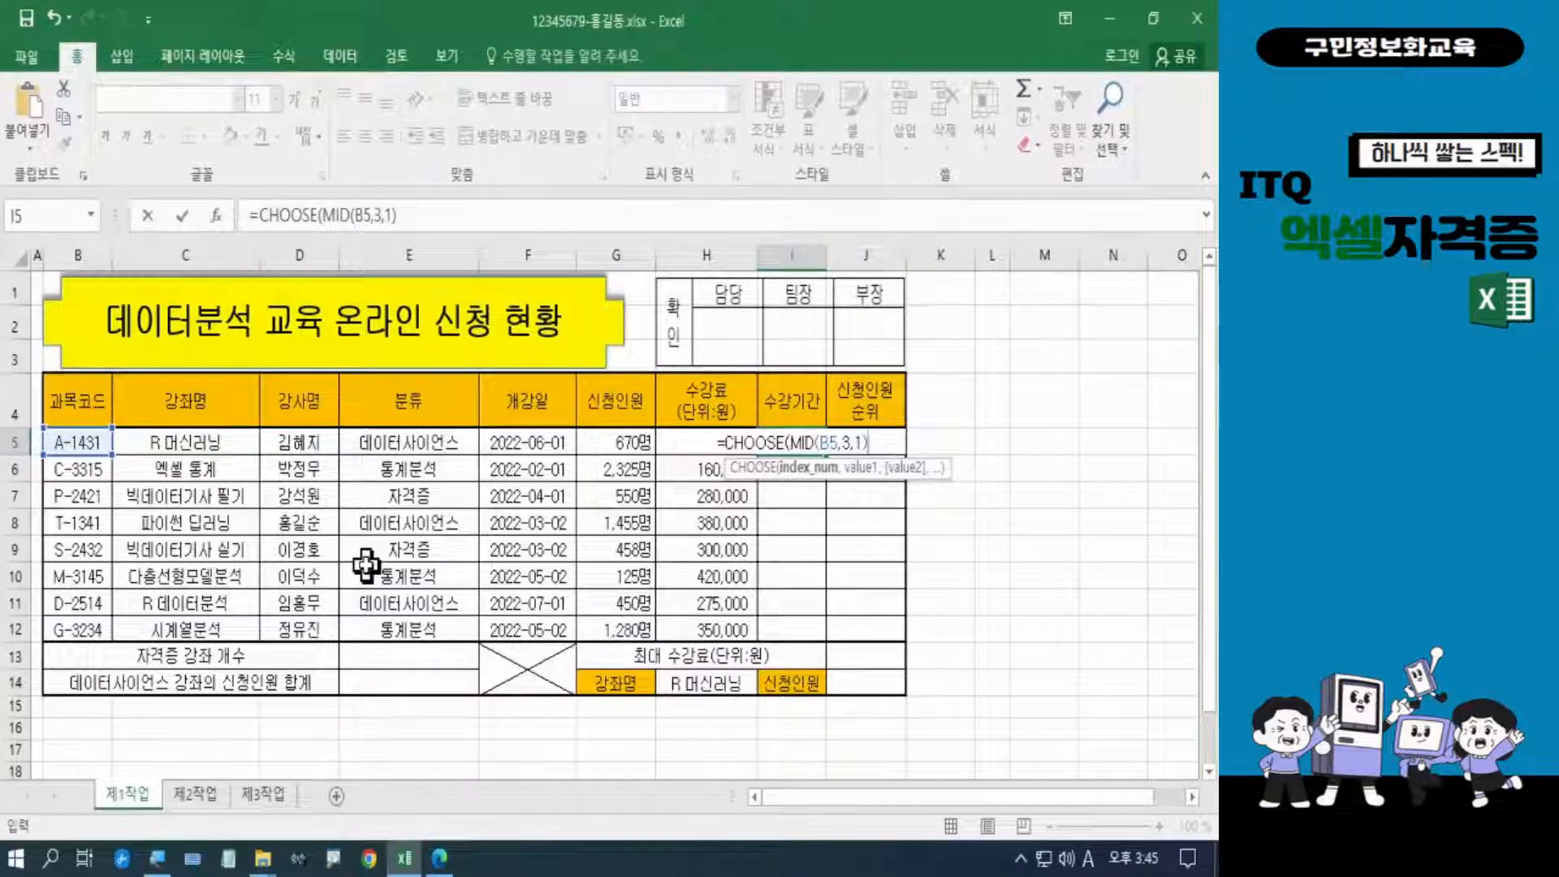
# Add "240일" as the first value of the CHOOSE function
pyautogui.write(',')
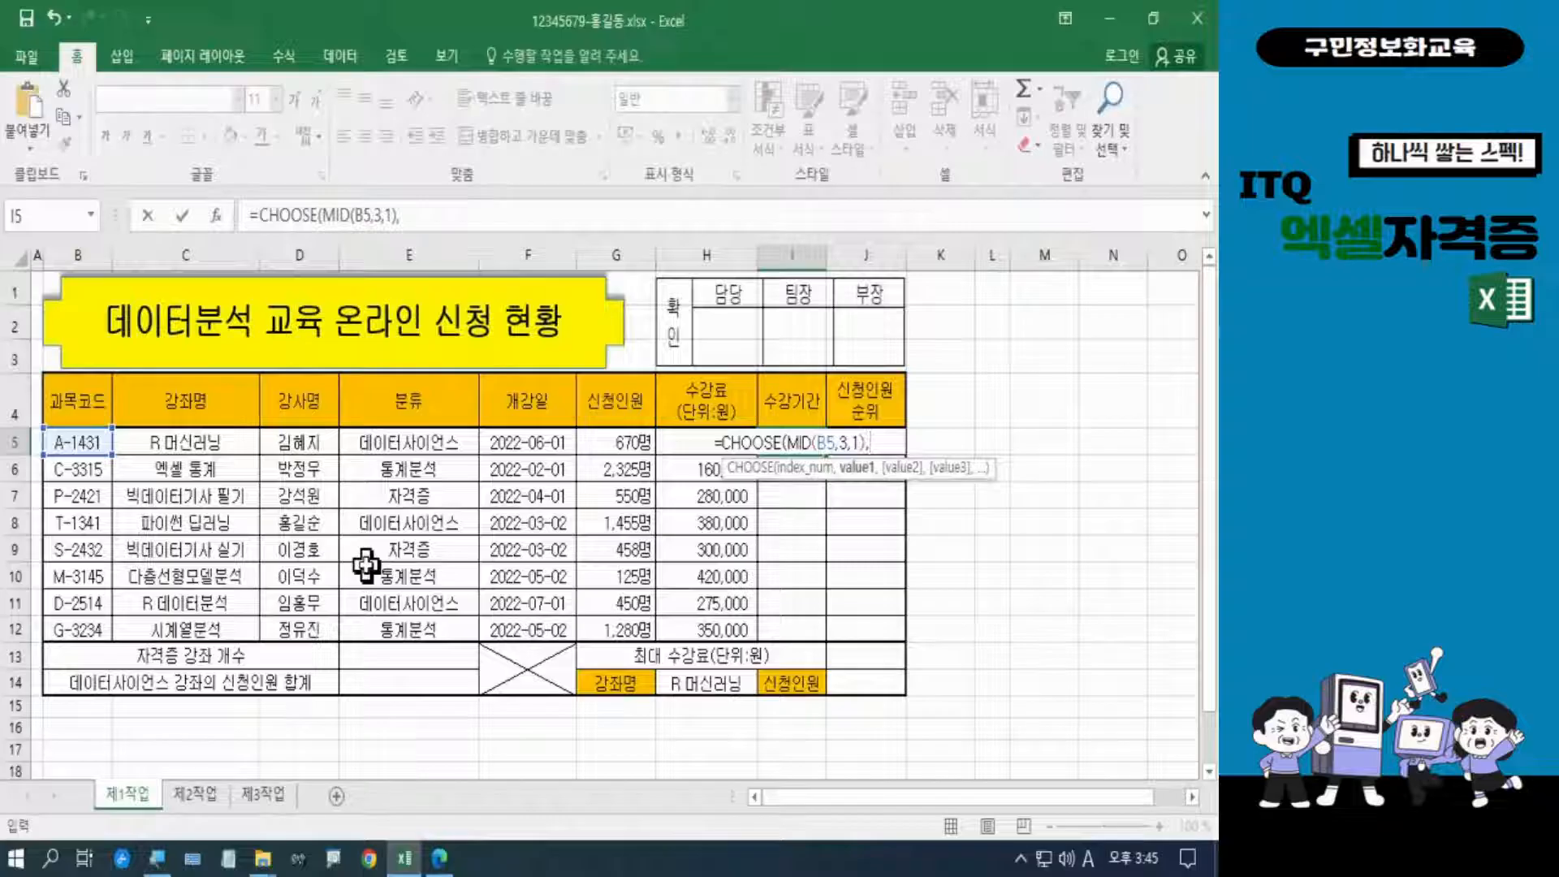
pyautogui.write('"240')
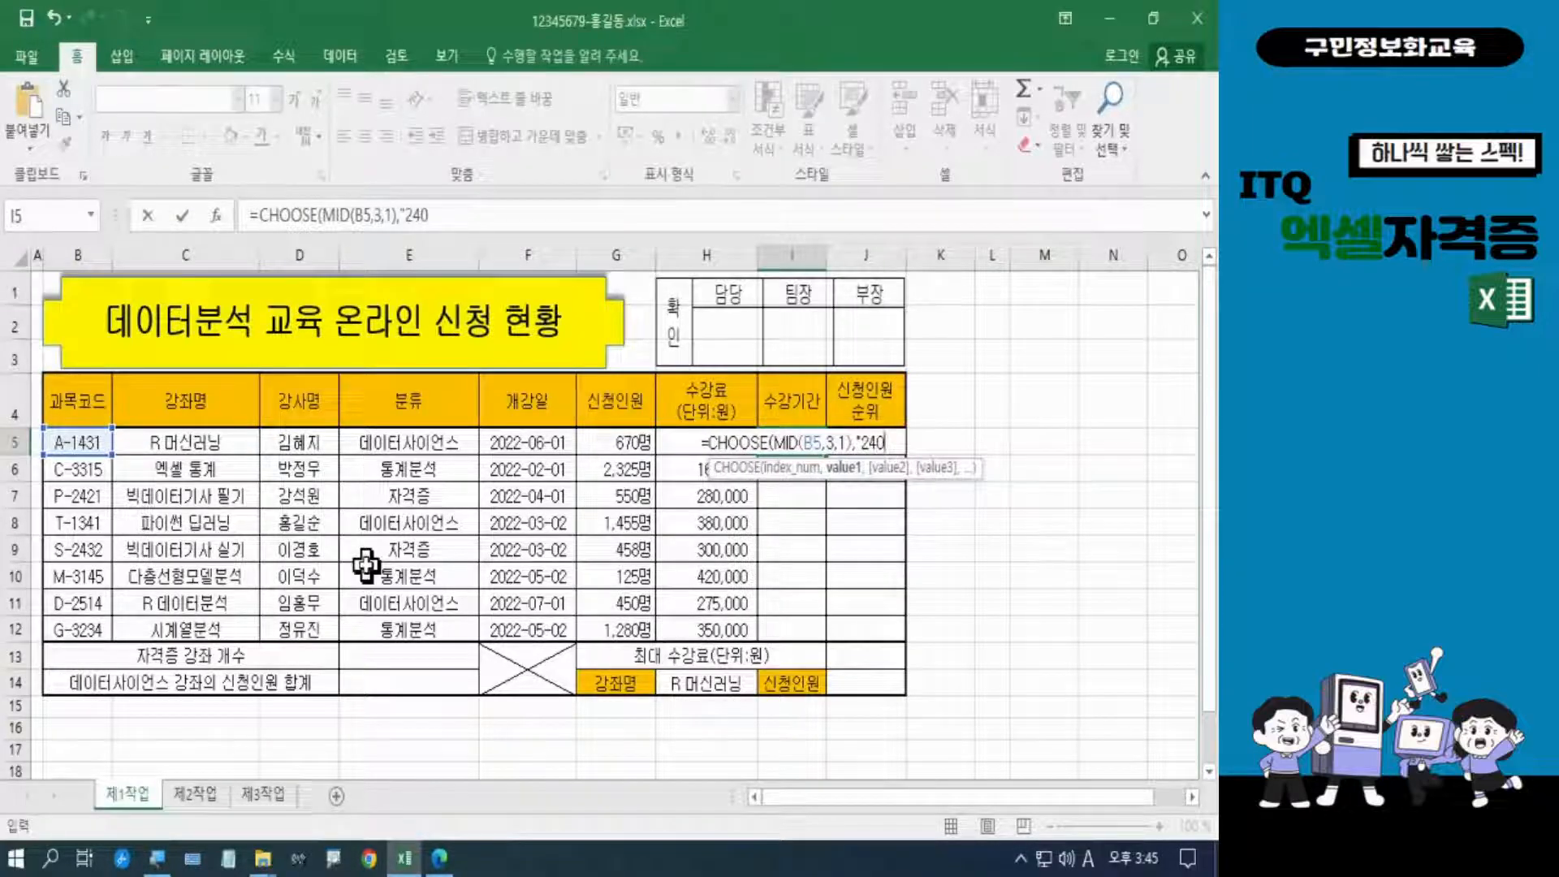
pyautogui.press('Hangul')
pyautogui.write('일')
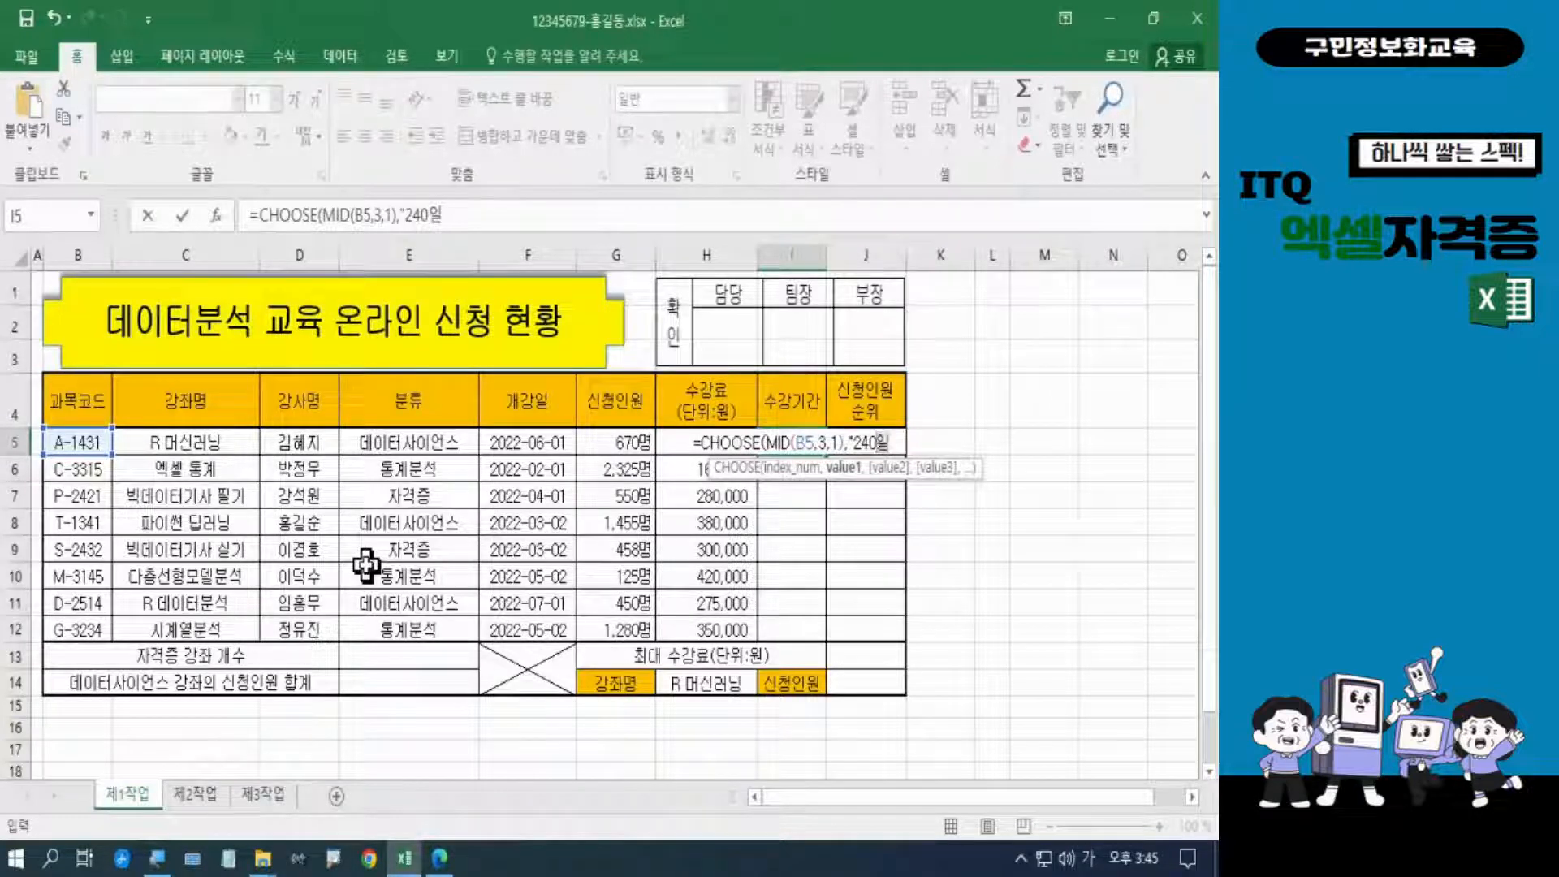
pyautogui.write('"')
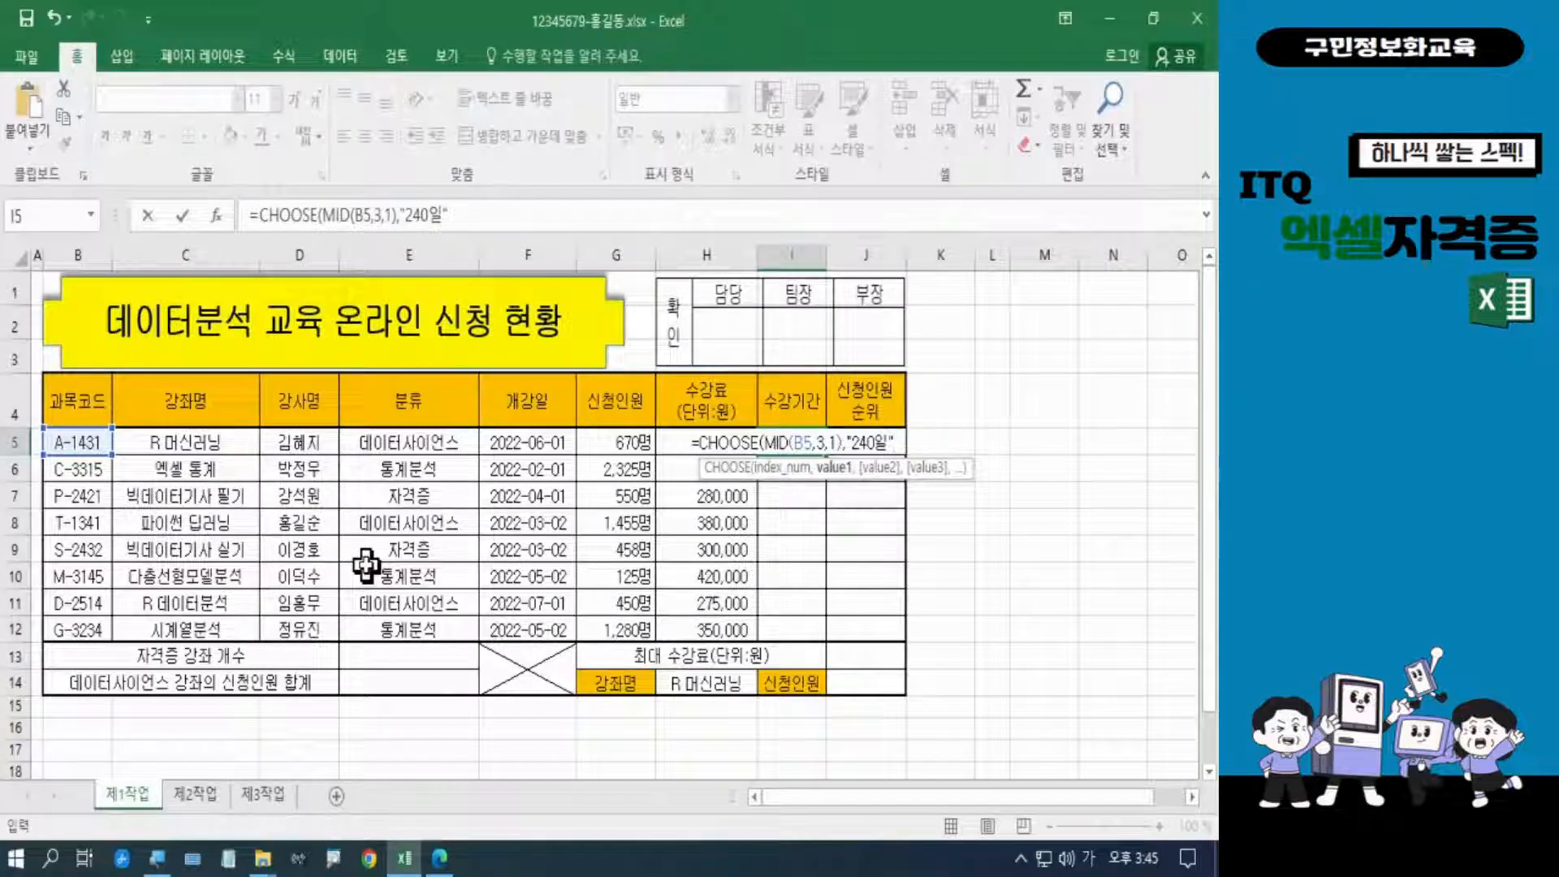
# Add "120일" as the second value of the CHOOSE function, followed by a comma for the third value
pyautogui.write(',')
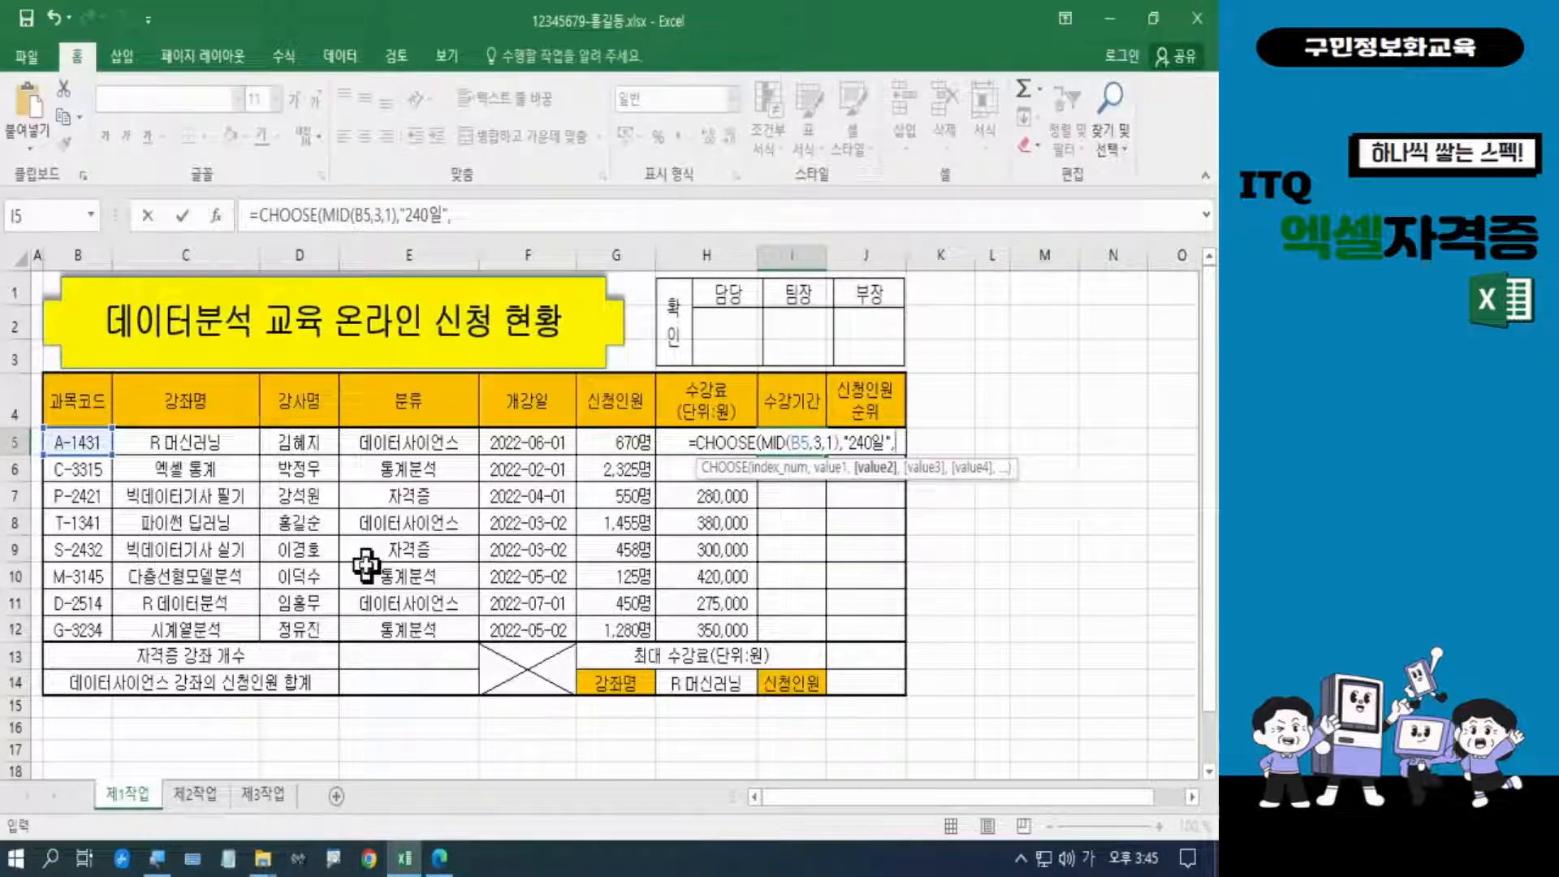
pyautogui.write('"')
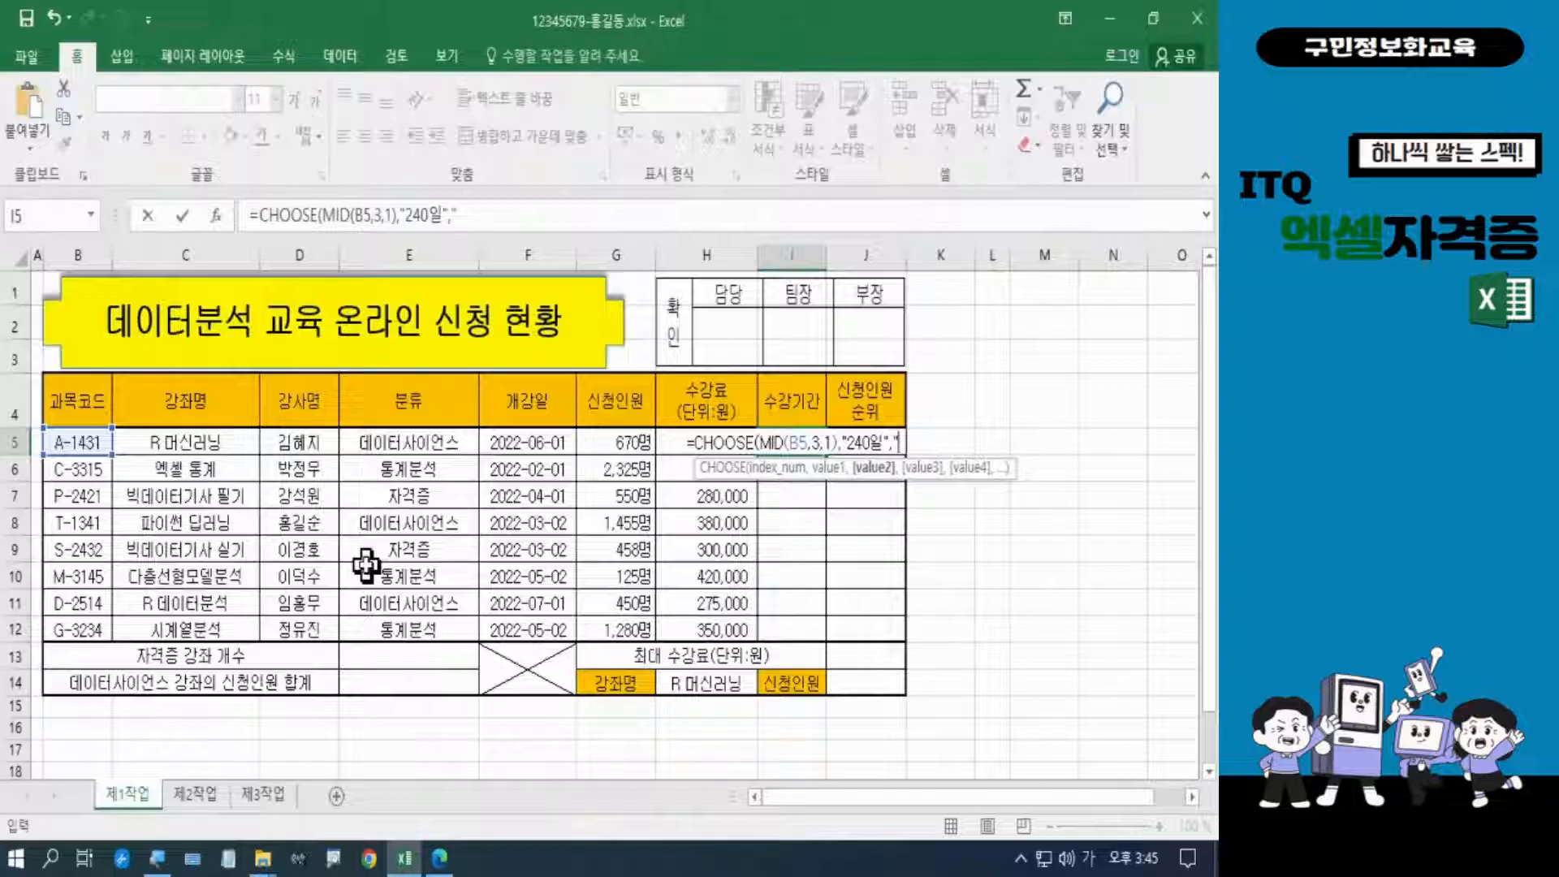
pyautogui.write('12')
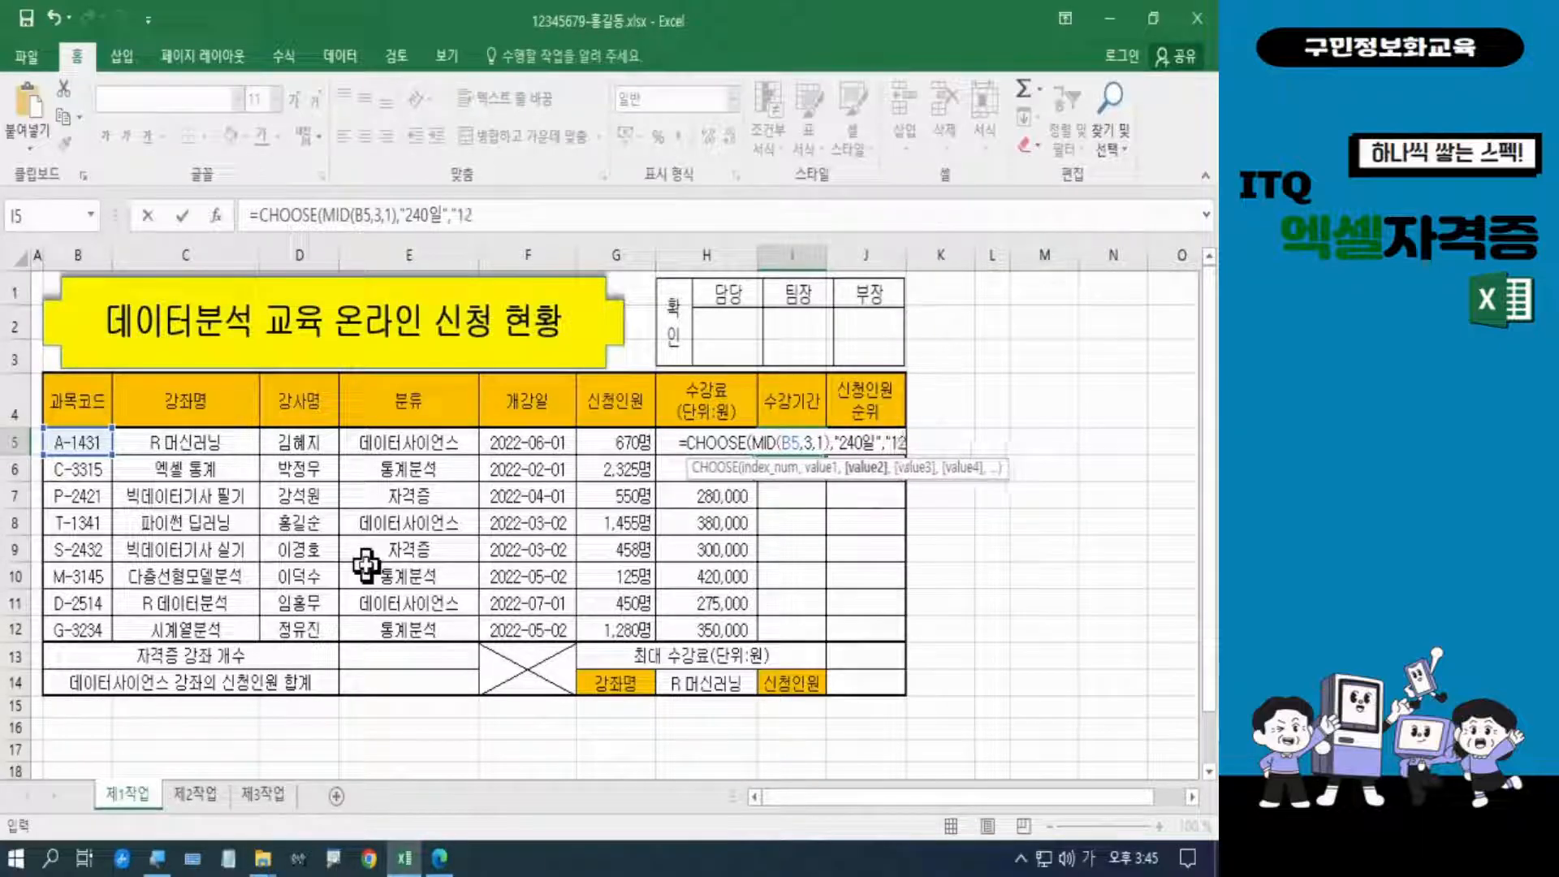
pyautogui.write('0일')
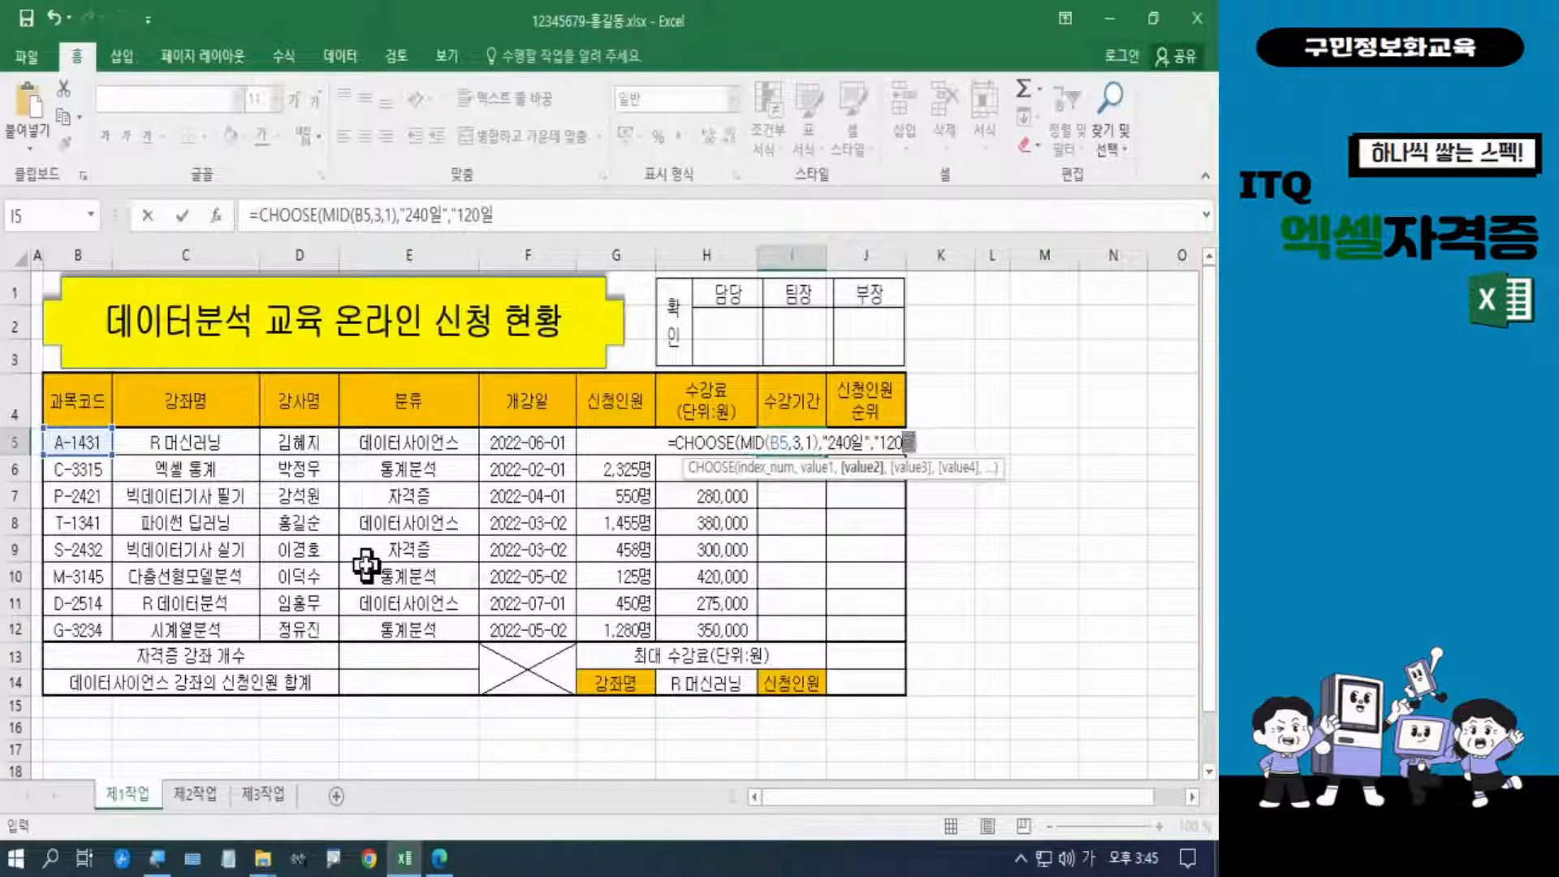
pyautogui.write('"')
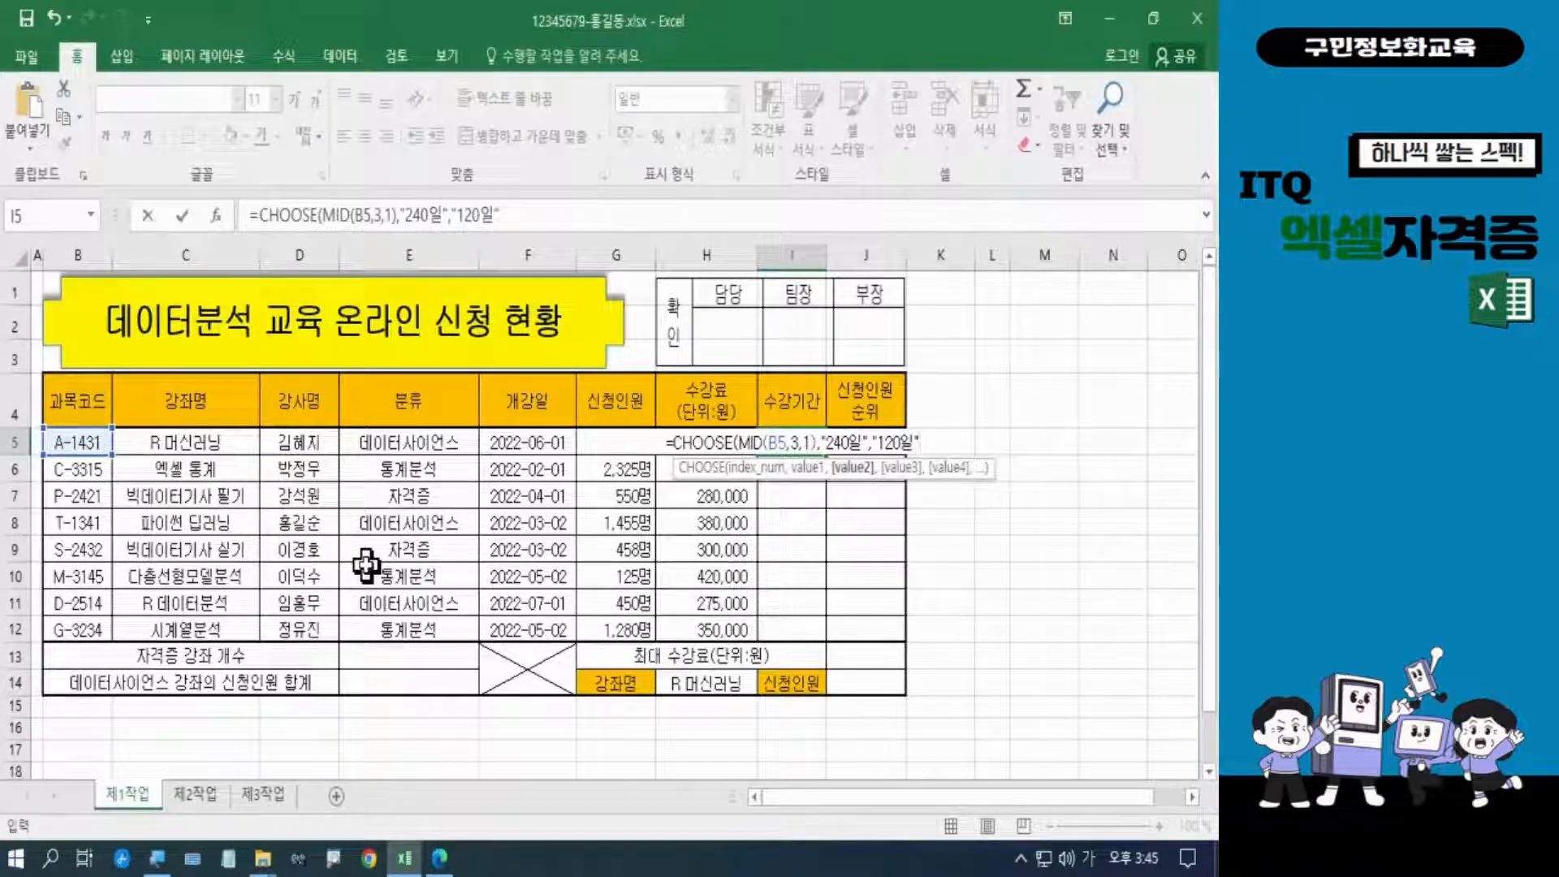
pyautogui.write(',')
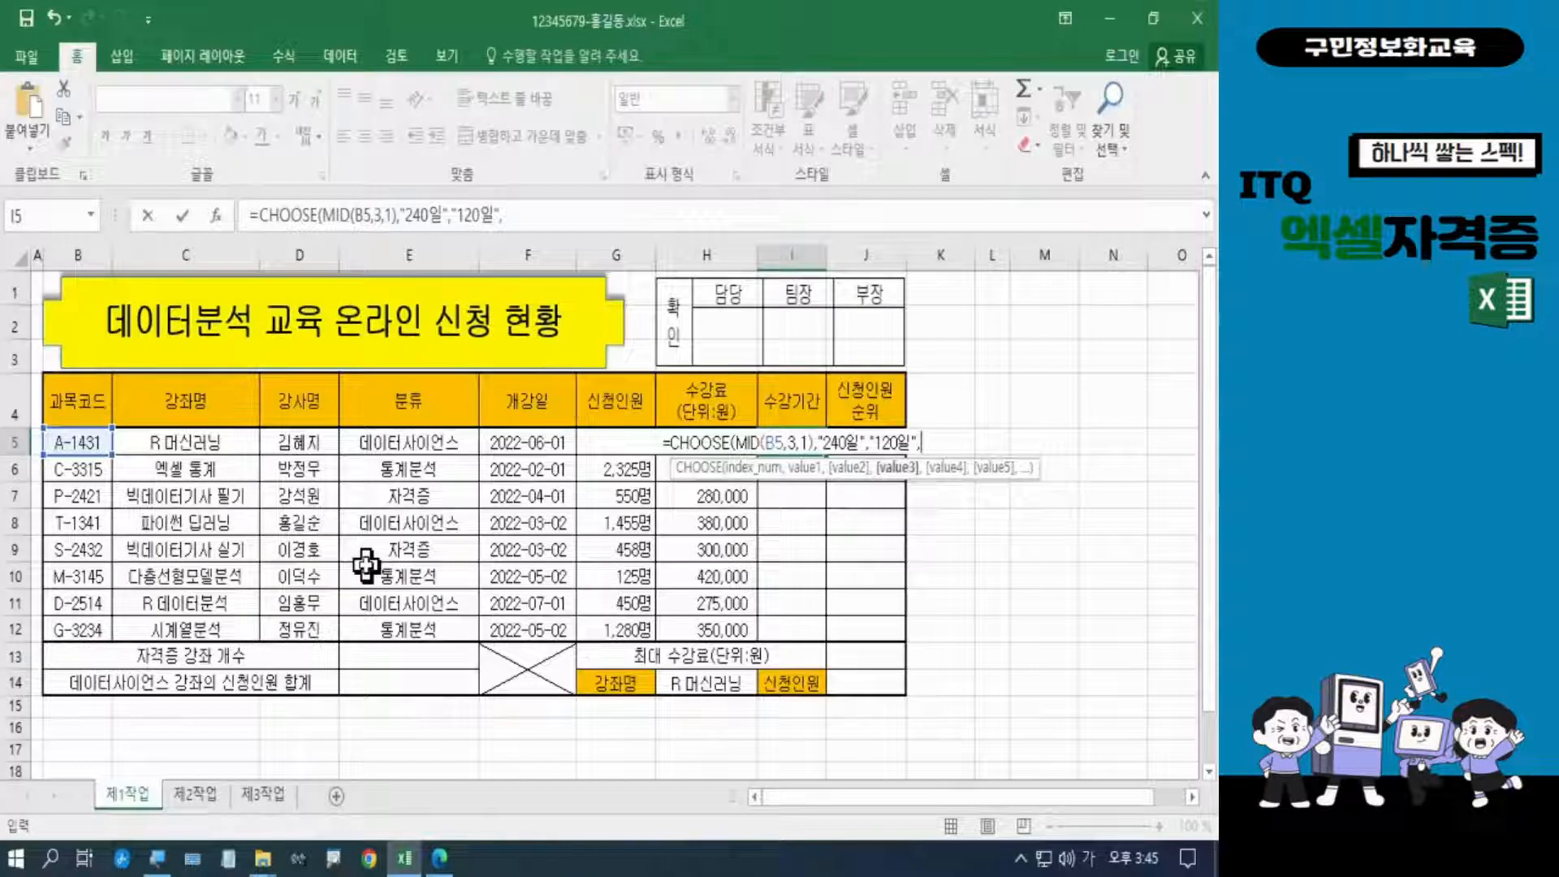
# Add "90일" as the third value of the CHOOSE function and close the formula's parenthesis
pyautogui.write('"')
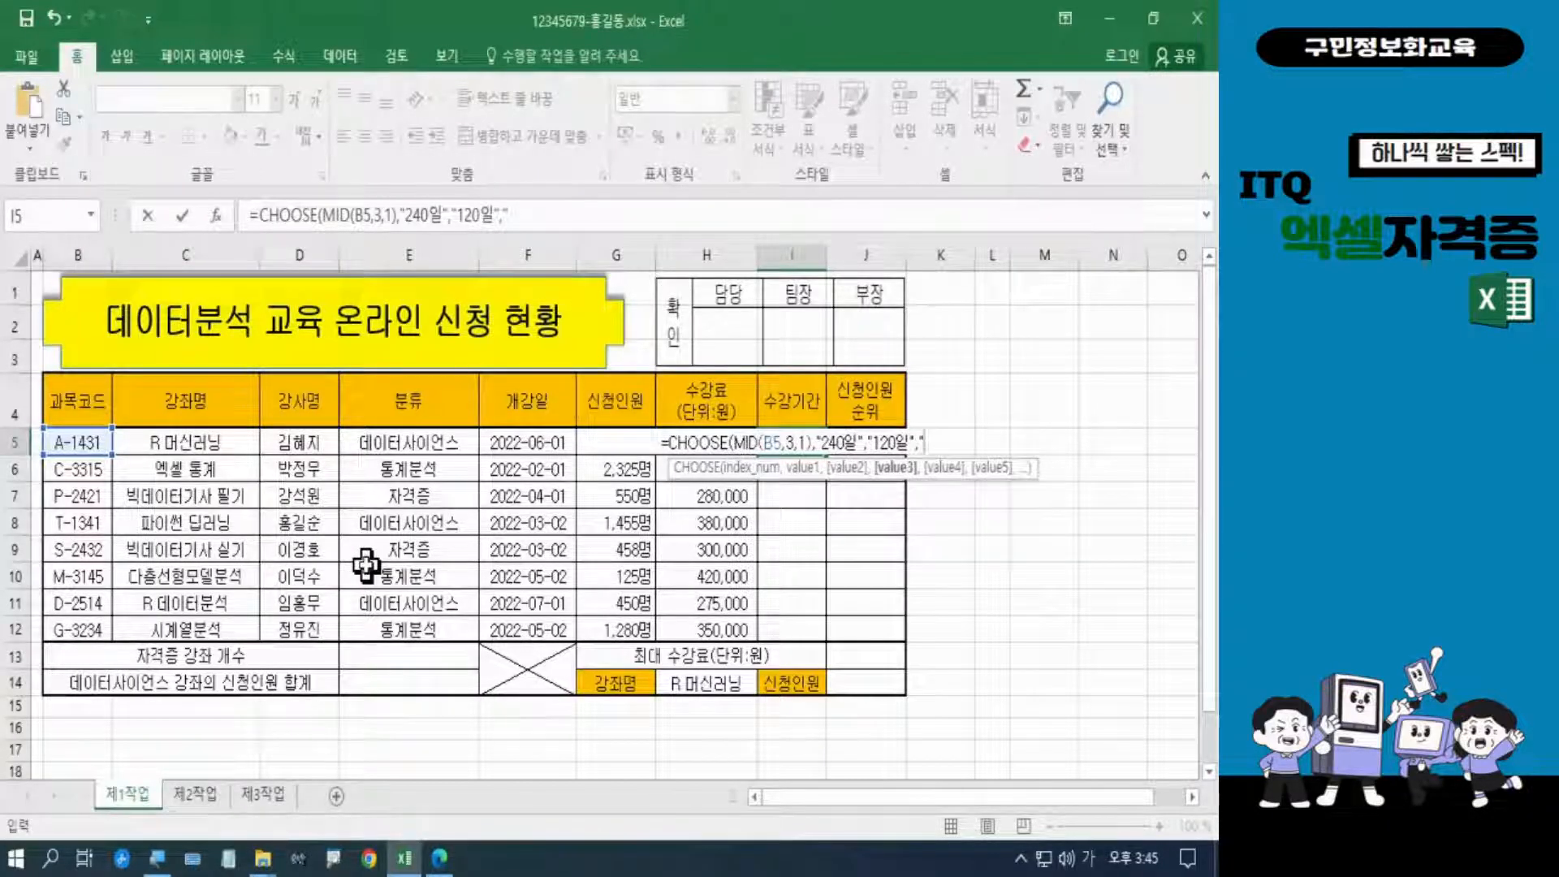
pyautogui.write('90일')
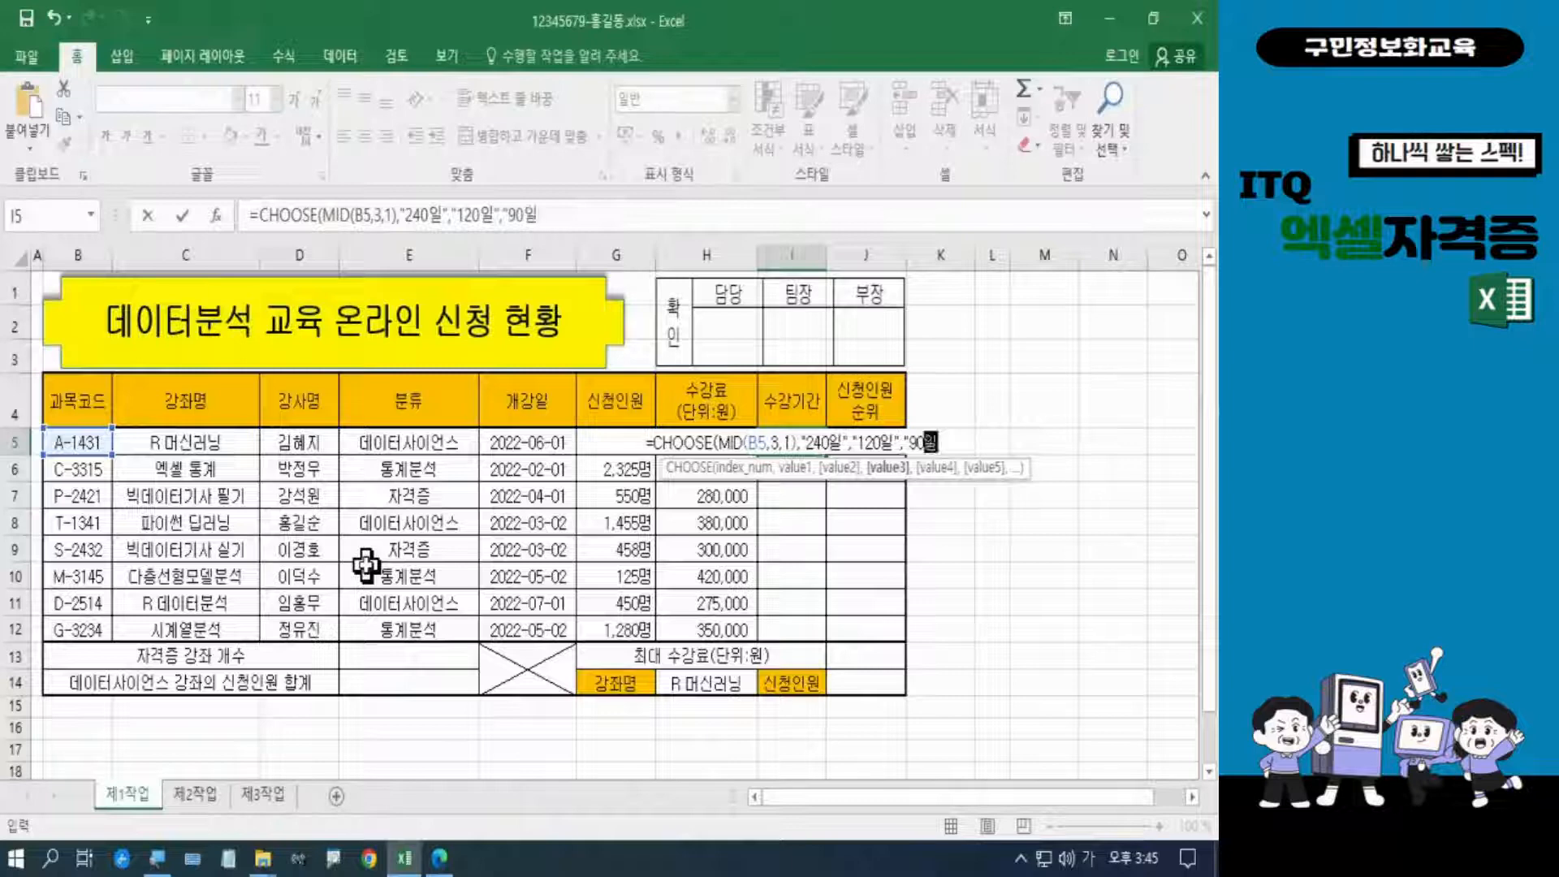
pyautogui.write('"')
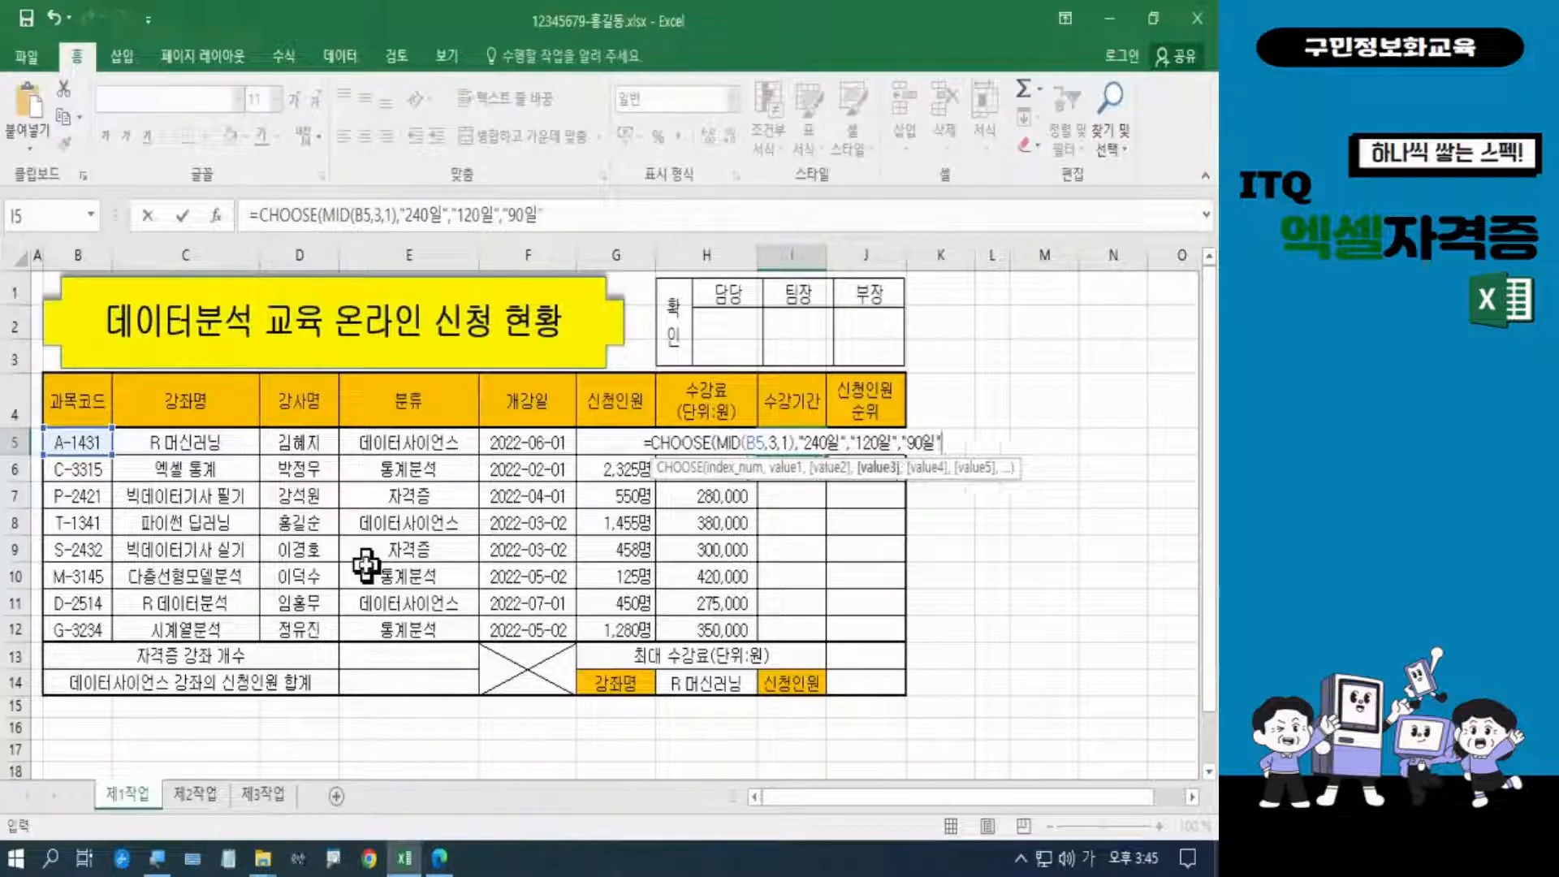
pyautogui.write(')')
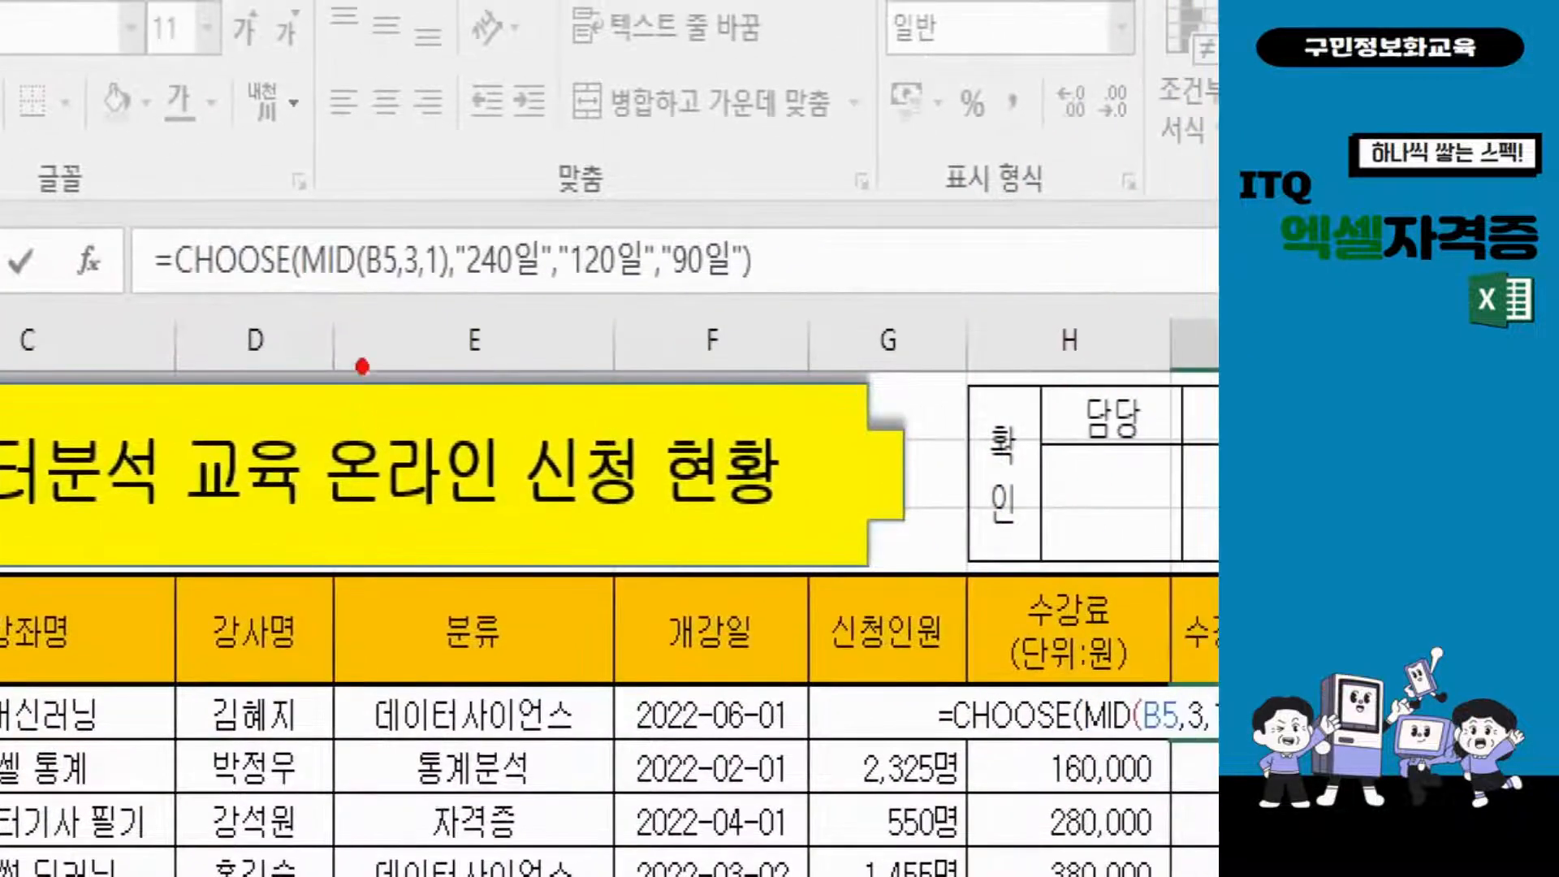
pyautogui.moveTo(308, 290); pyautogui.dragTo(432, 291)
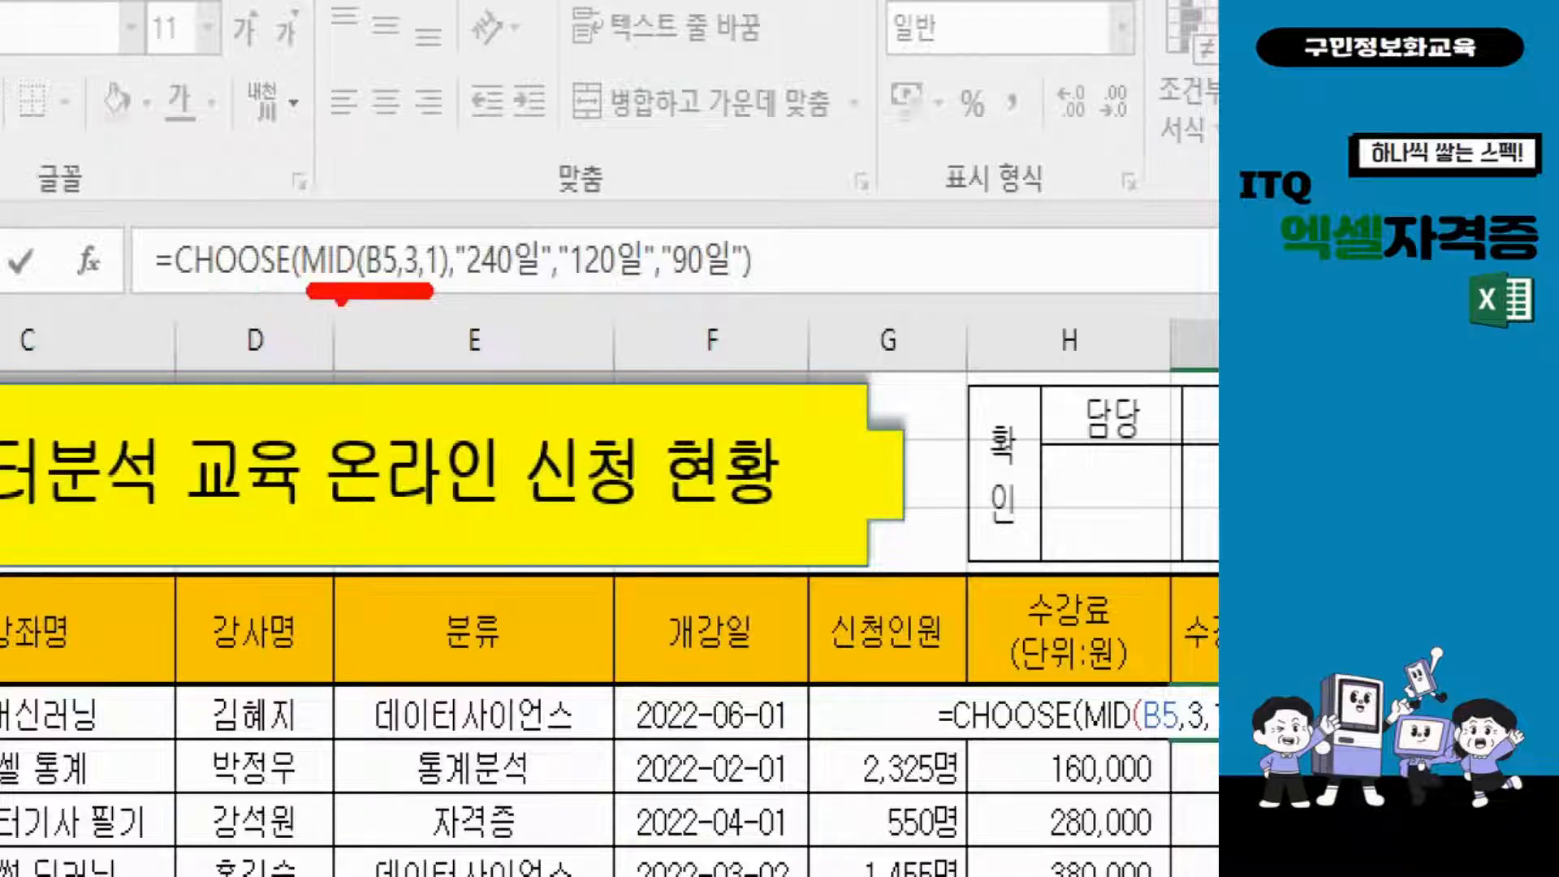
pyautogui.moveTo(363, 319)
pyautogui.mouseDown()
pyautogui.moveTo(360, 388)
pyautogui.moveTo(503, 312)
pyautogui.moveTo(524, 272)
pyautogui.moveTo(542, 325)
pyautogui.mouseUp()
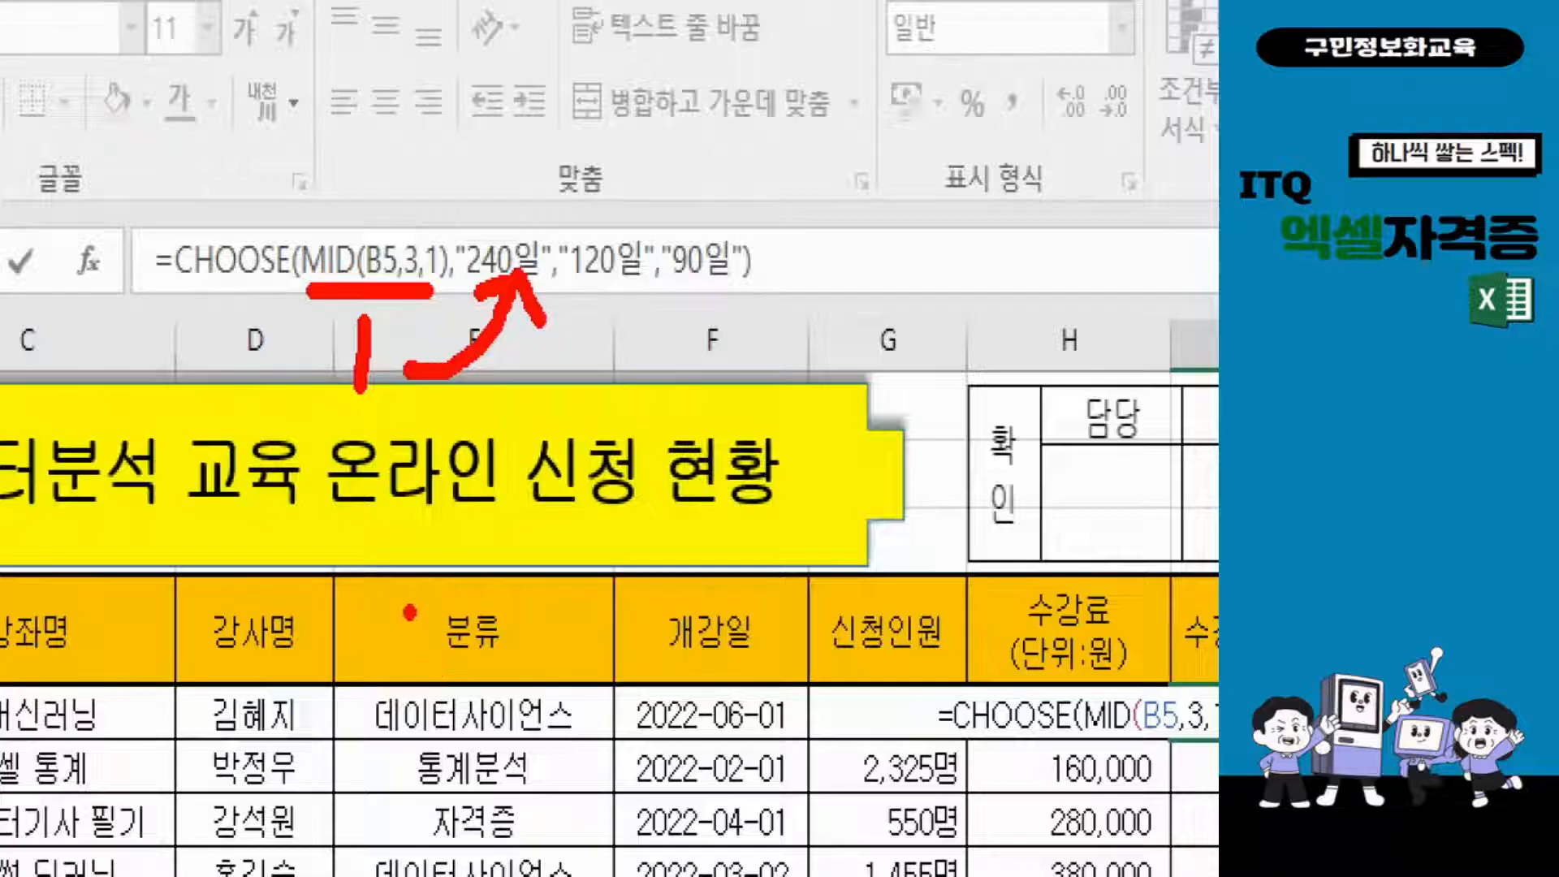
pyautogui.moveTo(348, 475)
pyautogui.mouseDown()
pyautogui.moveTo(398, 505)
pyautogui.moveTo(361, 542)
pyautogui.moveTo(483, 558)
pyautogui.moveTo(609, 313)
pyautogui.moveTo(560, 331)
pyautogui.mouseUp()
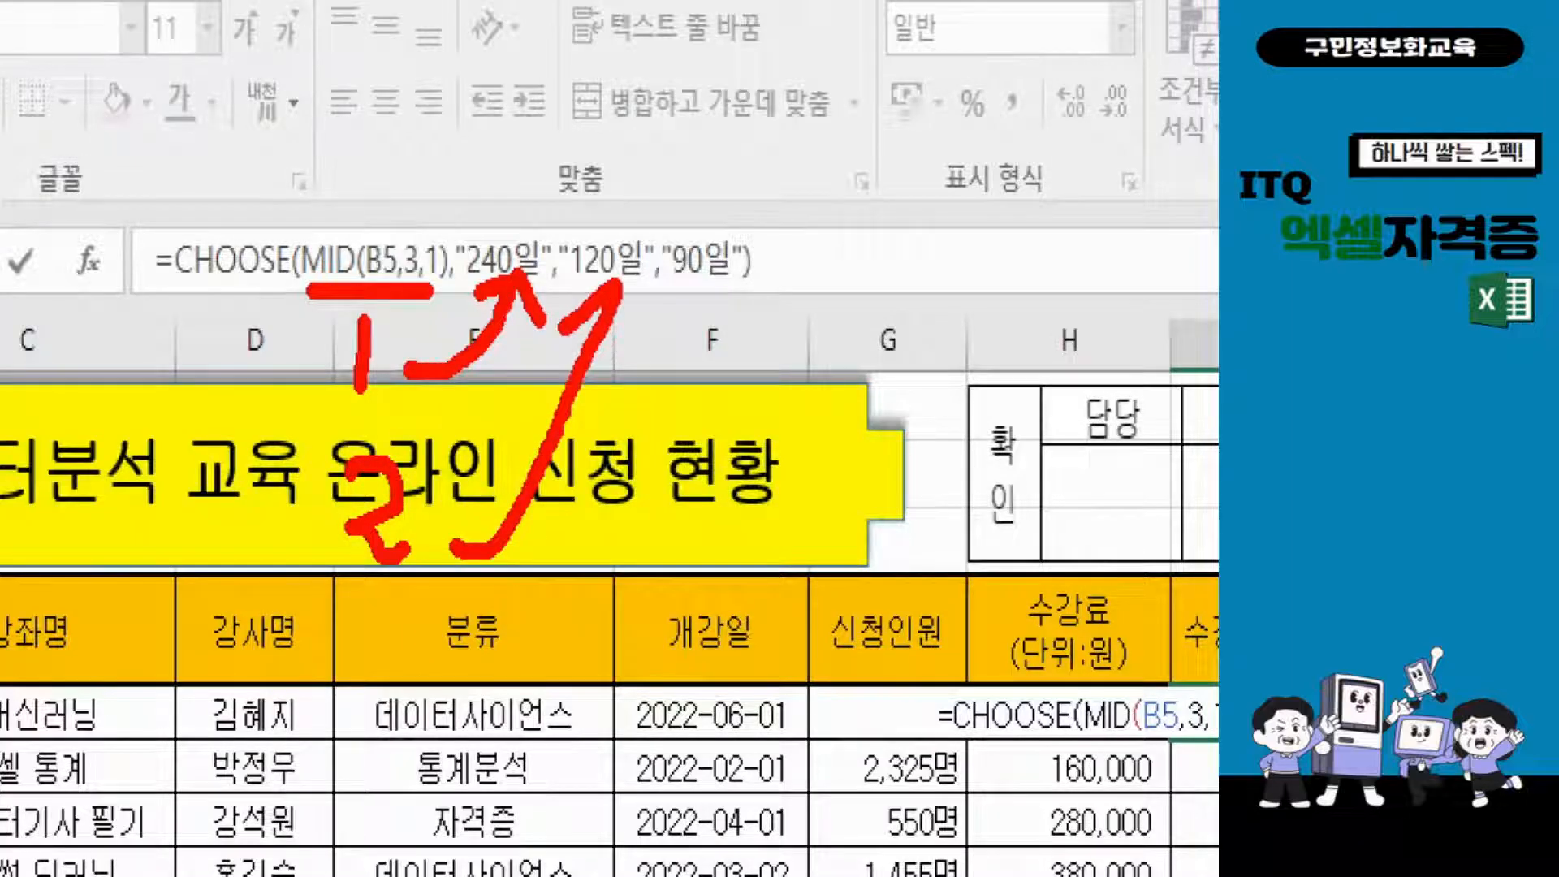
pyautogui.moveTo(615, 282); pyautogui.dragTo(653, 377)
pyautogui.moveTo(349, 630)
pyautogui.mouseDown()
pyautogui.moveTo(364, 689)
pyautogui.moveTo(309, 692)
pyautogui.mouseUp()
pyautogui.moveTo(464, 713)
pyautogui.mouseDown()
pyautogui.moveTo(699, 454)
pyautogui.moveTo(714, 292)
pyautogui.mouseUp()
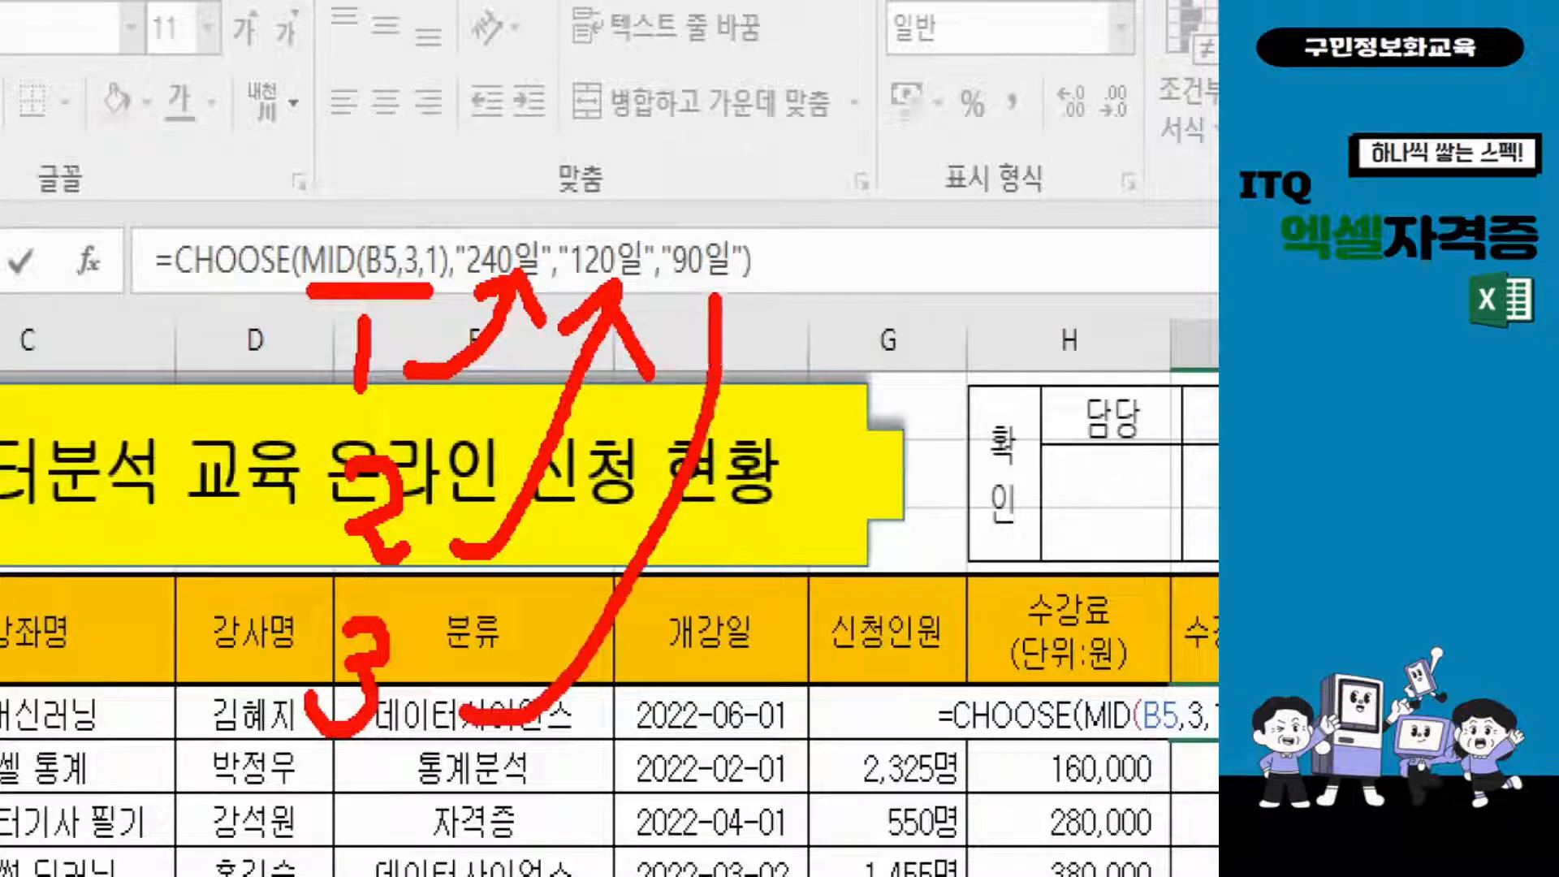
pyautogui.moveTo(667, 347)
pyautogui.mouseDown()
pyautogui.moveTo(706, 312)
pyautogui.moveTo(767, 378)
pyautogui.mouseUp()
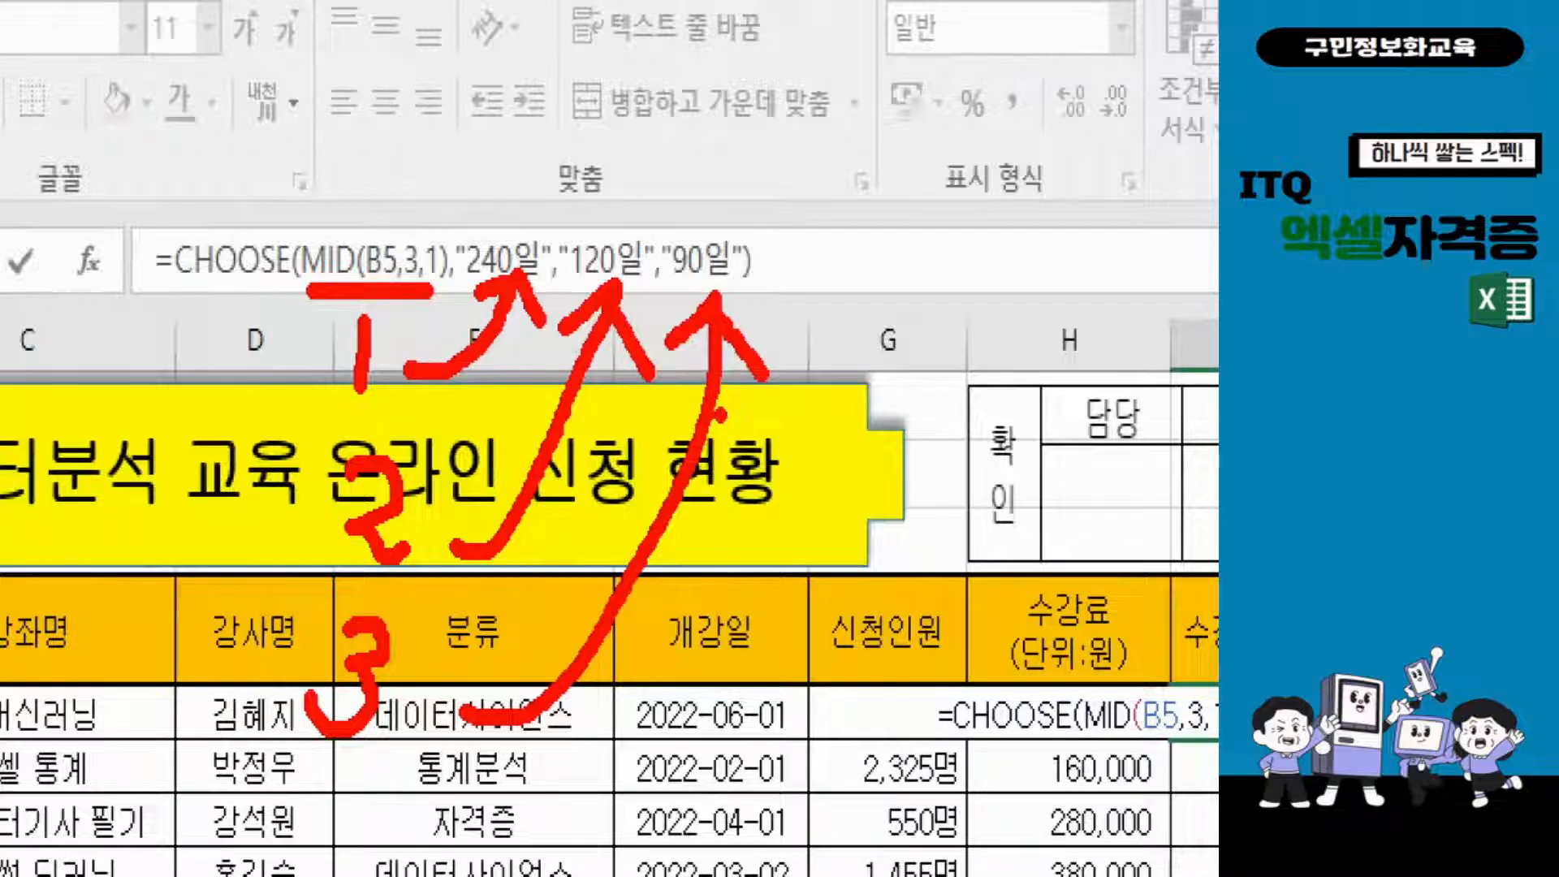
pyautogui.moveTo(267, 298); pyautogui.dragTo(142, 307)
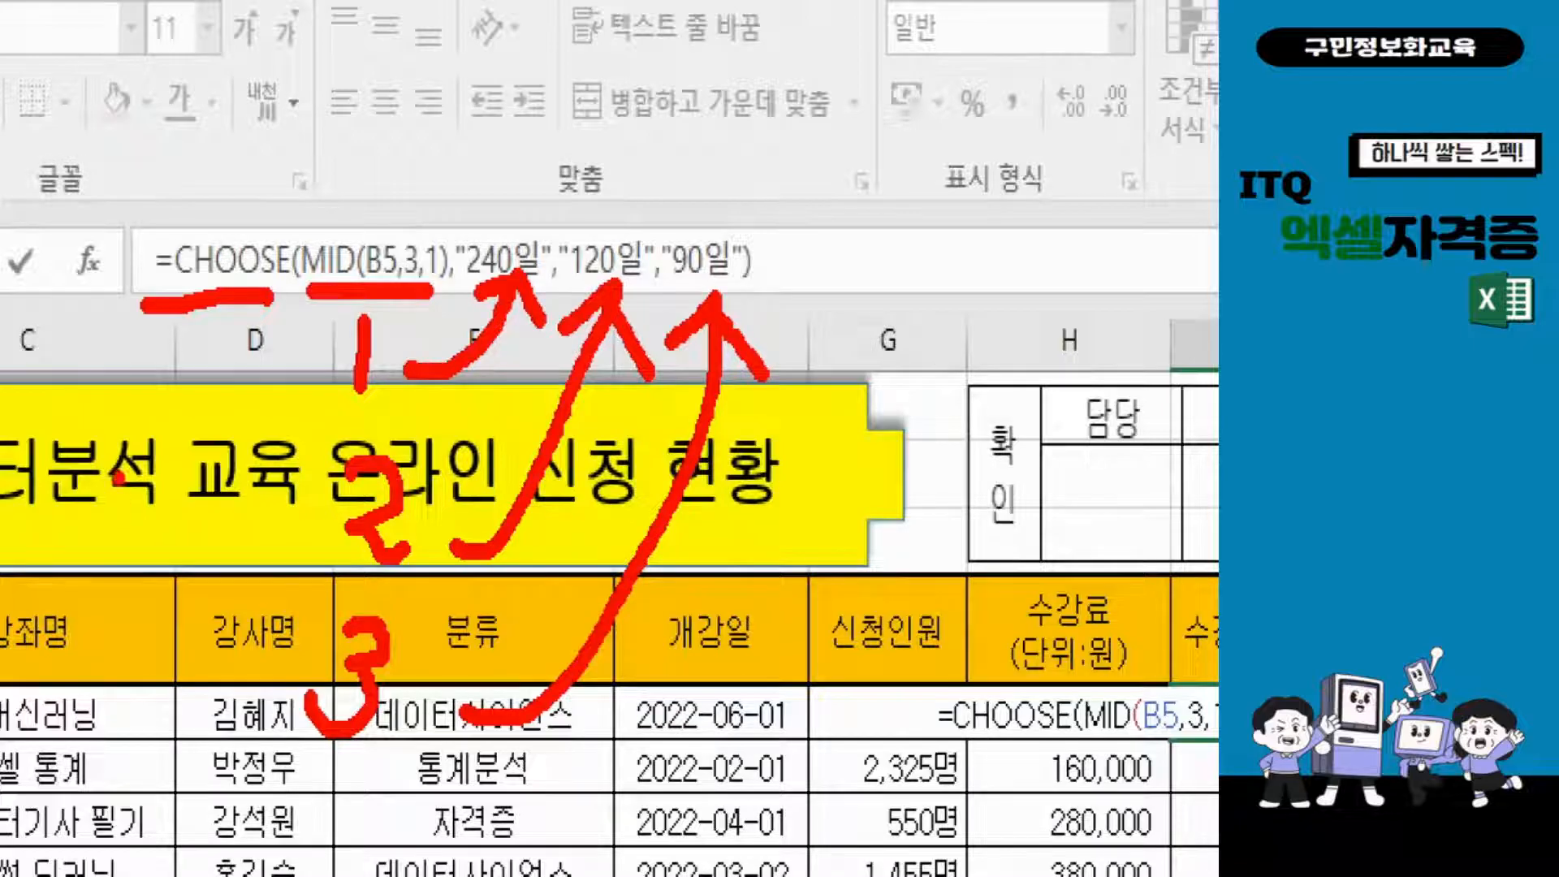
pyautogui.press('Escape')
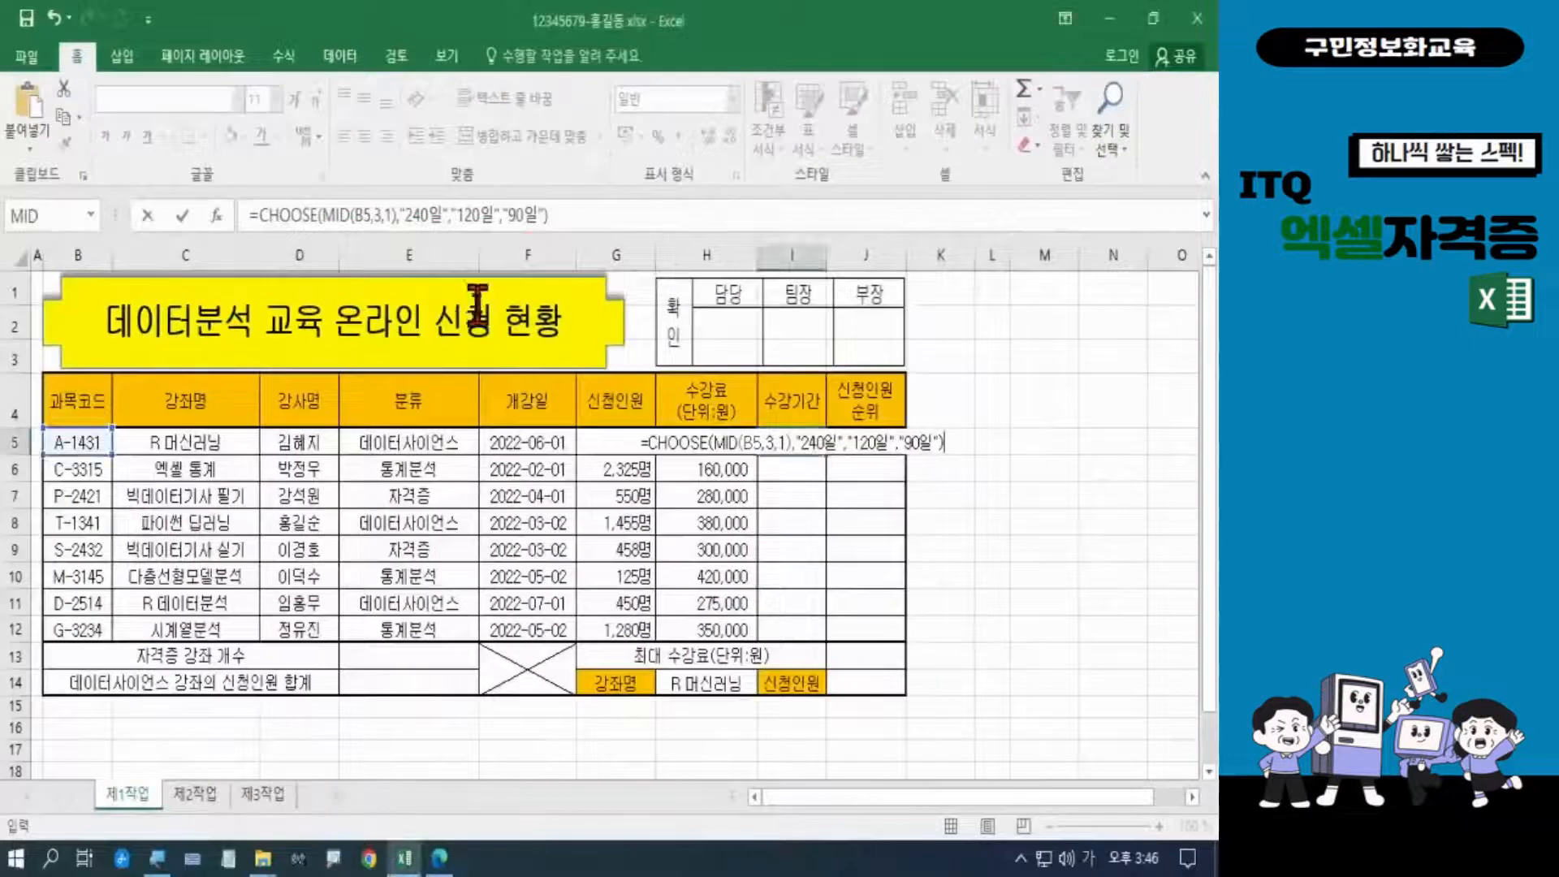
# Enter the CHOOSE formula in I5 and fill it down through I12 without formatting
pyautogui.press('Return')
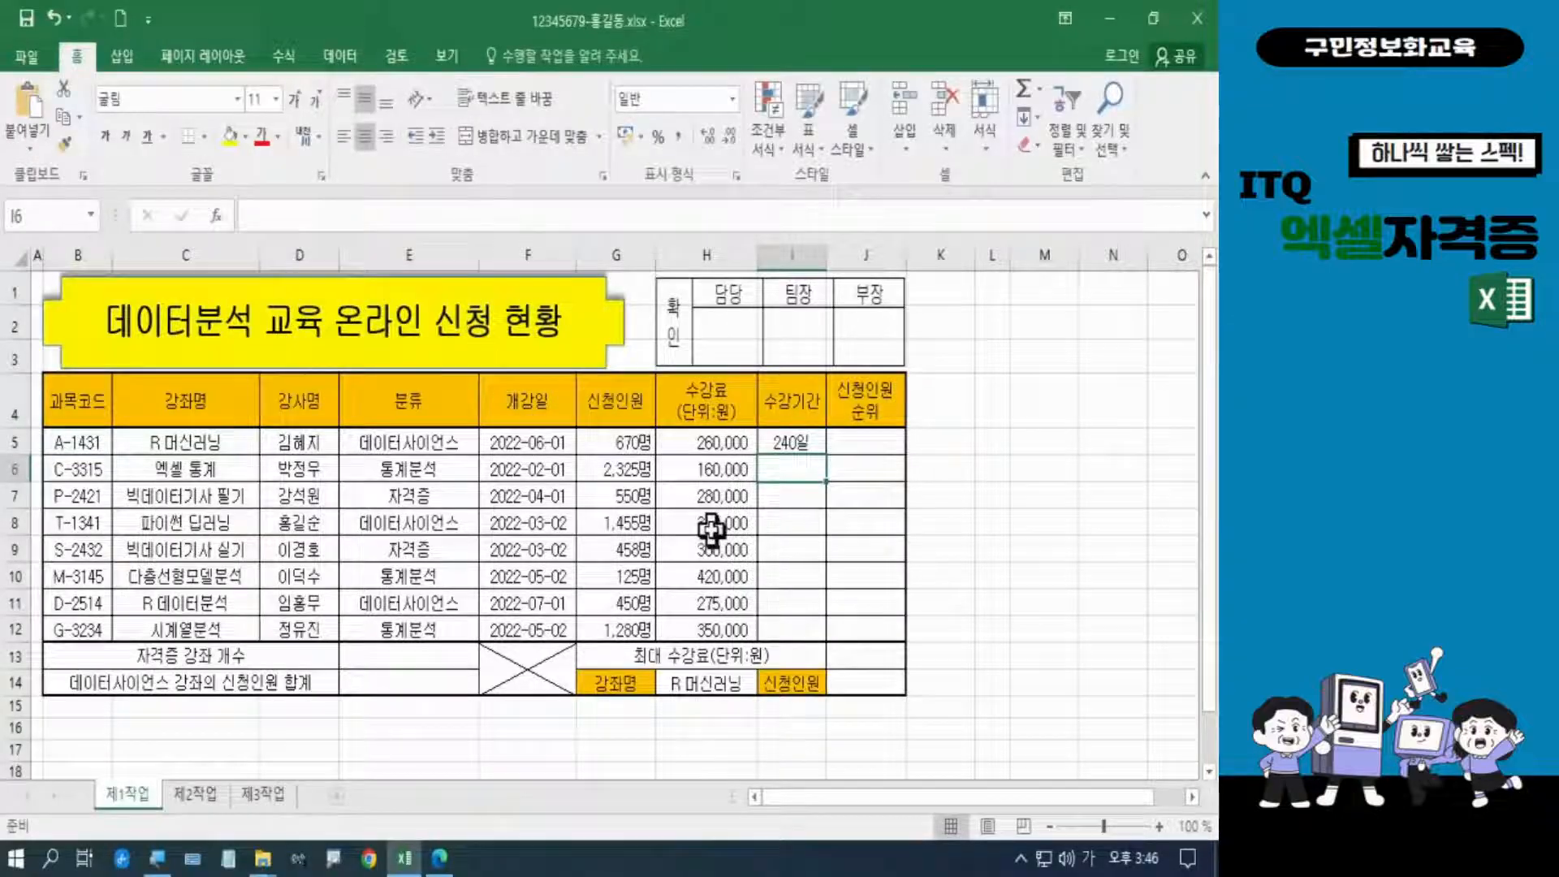
pyautogui.click(781, 443)
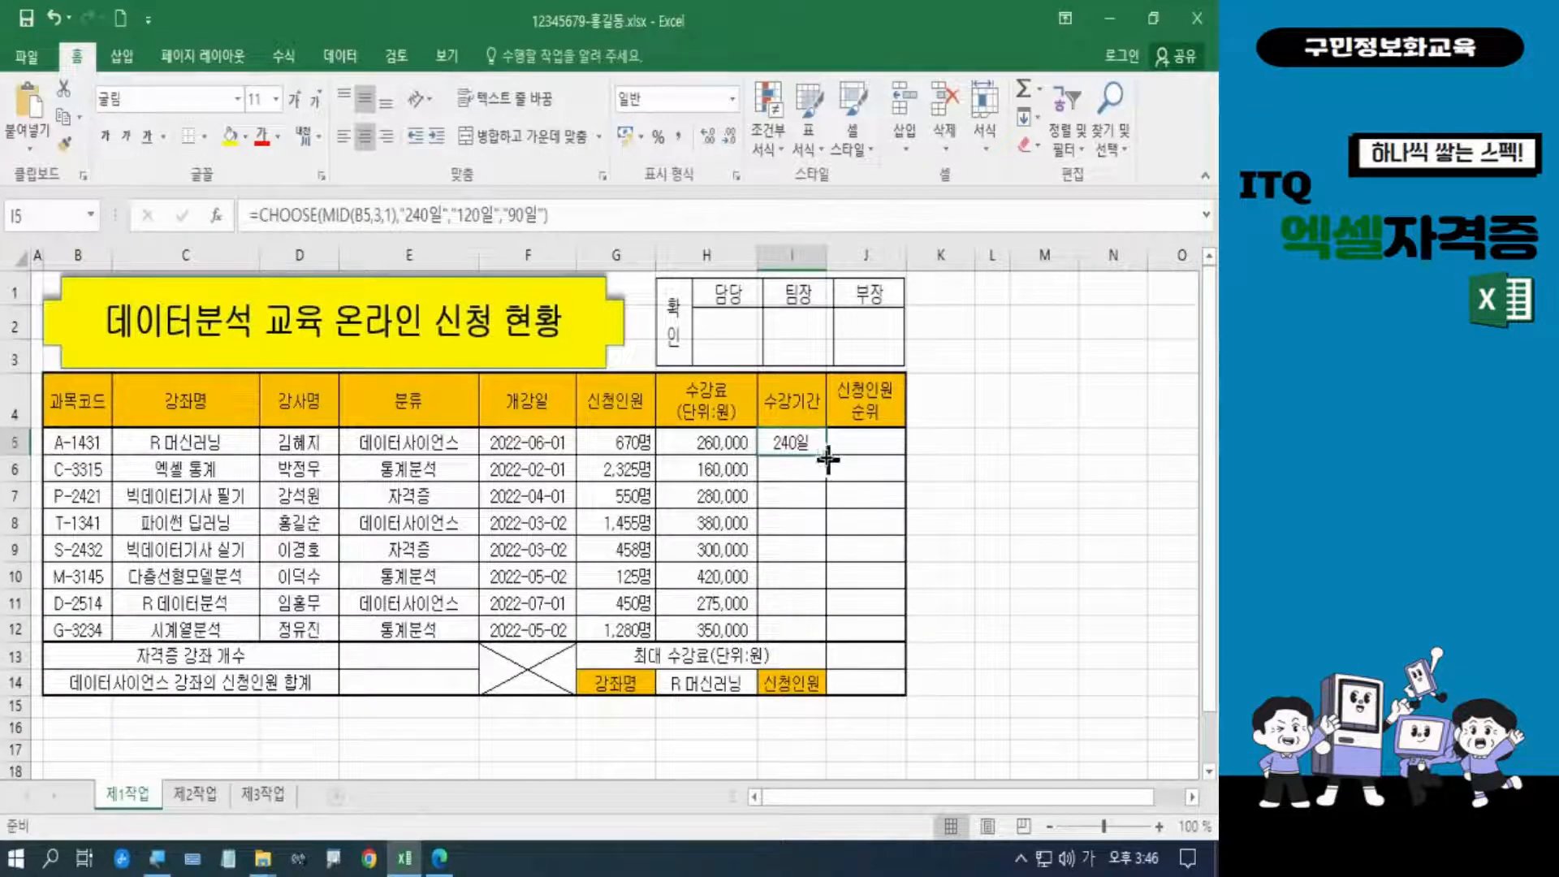
pyautogui.moveTo(827, 455); pyautogui.dragTo(828, 638)
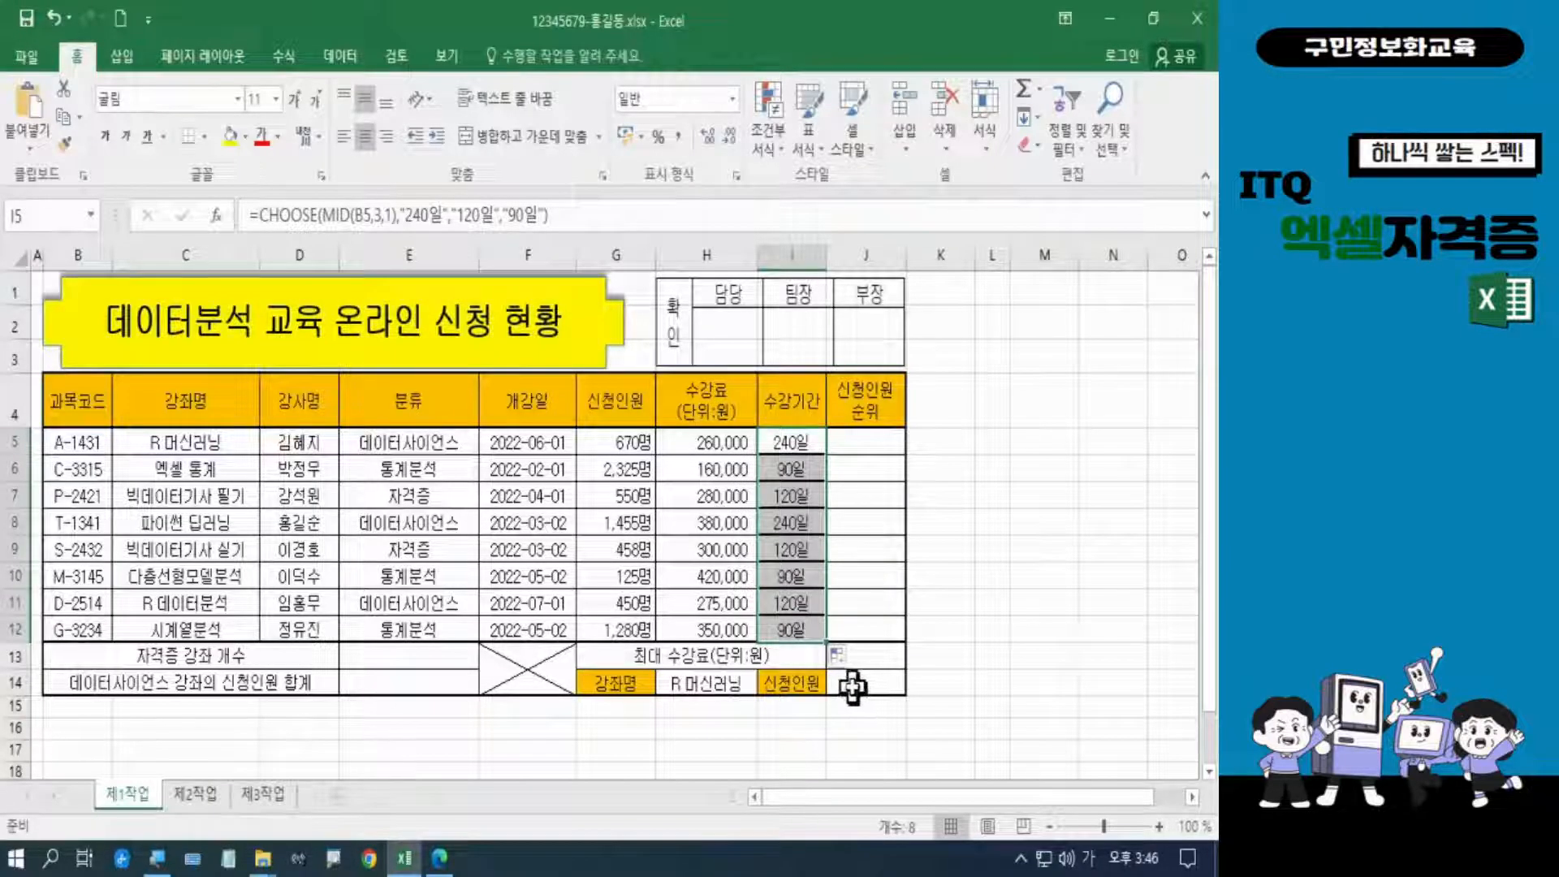
pyautogui.click(854, 659)
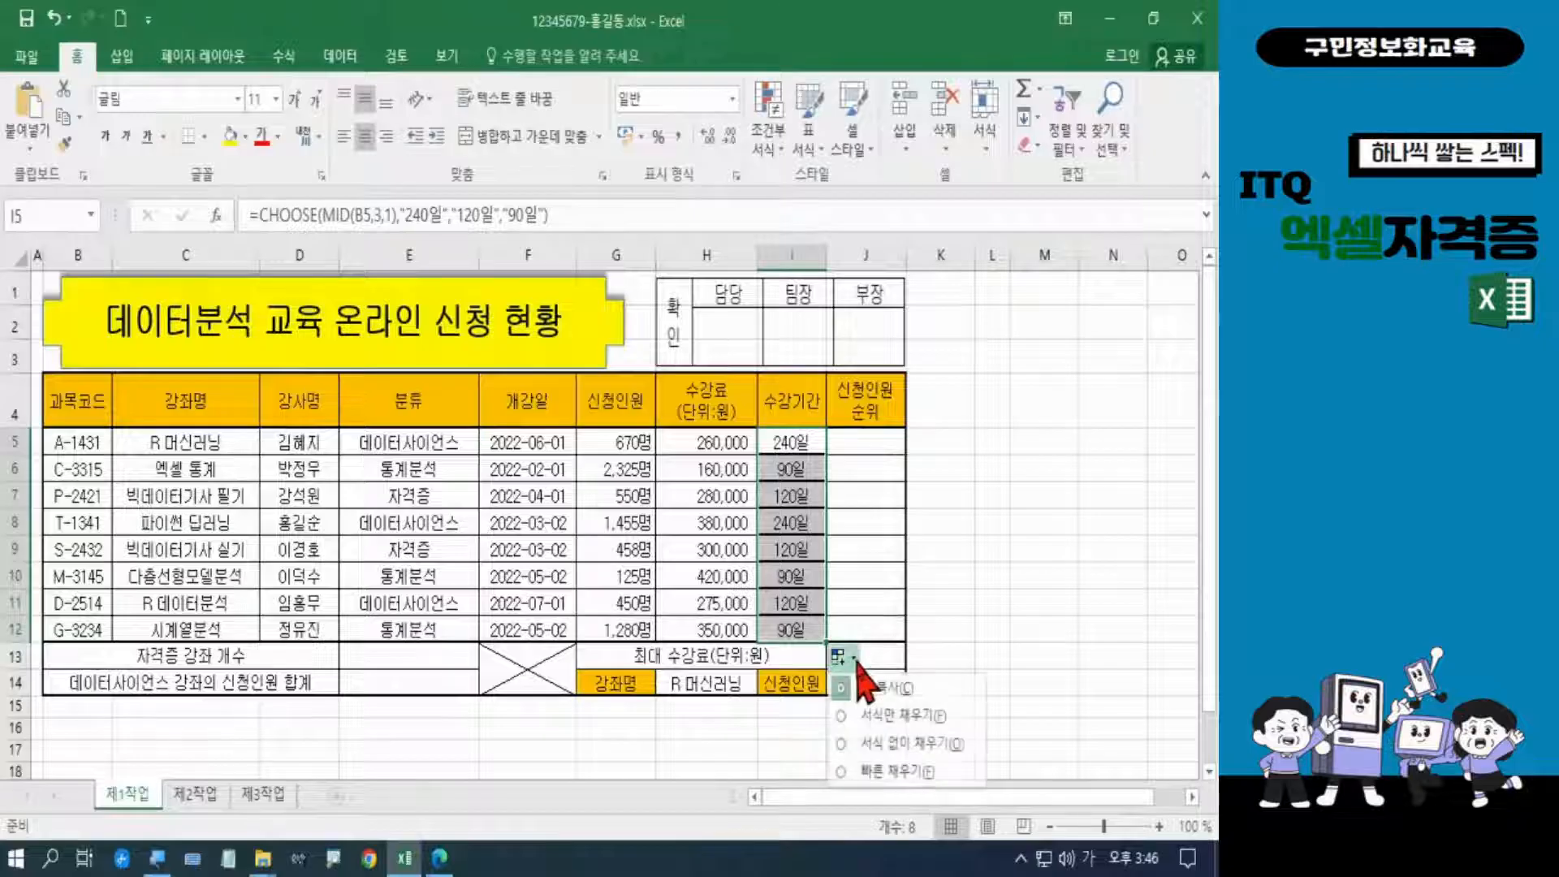
pyautogui.click(889, 744)
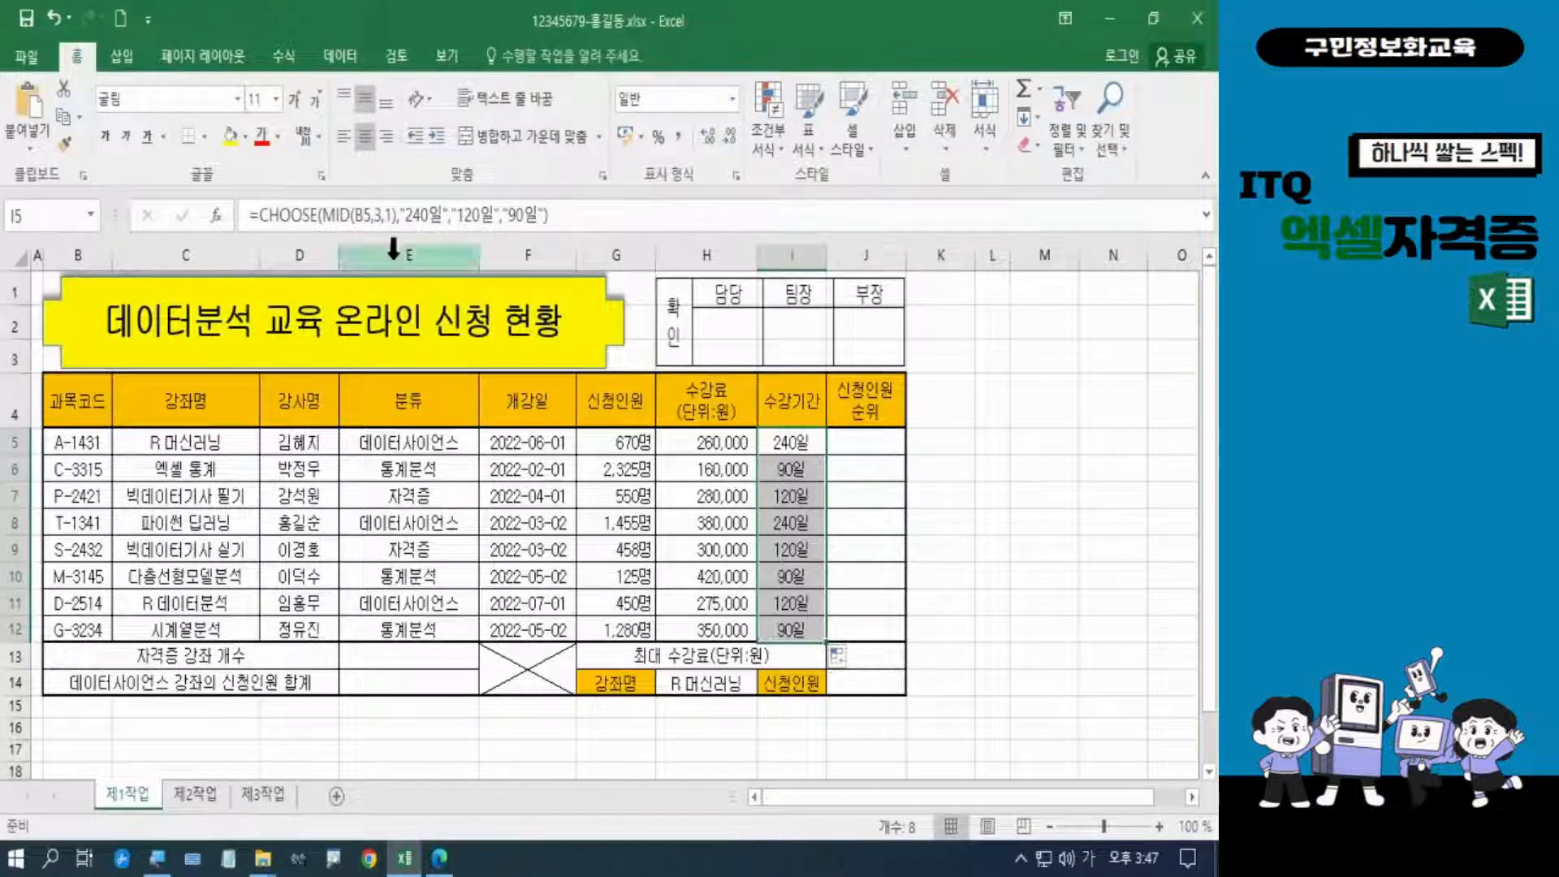
# Right-align the 수강기간 values in I5:I12
pyautogui.press('ctrl')
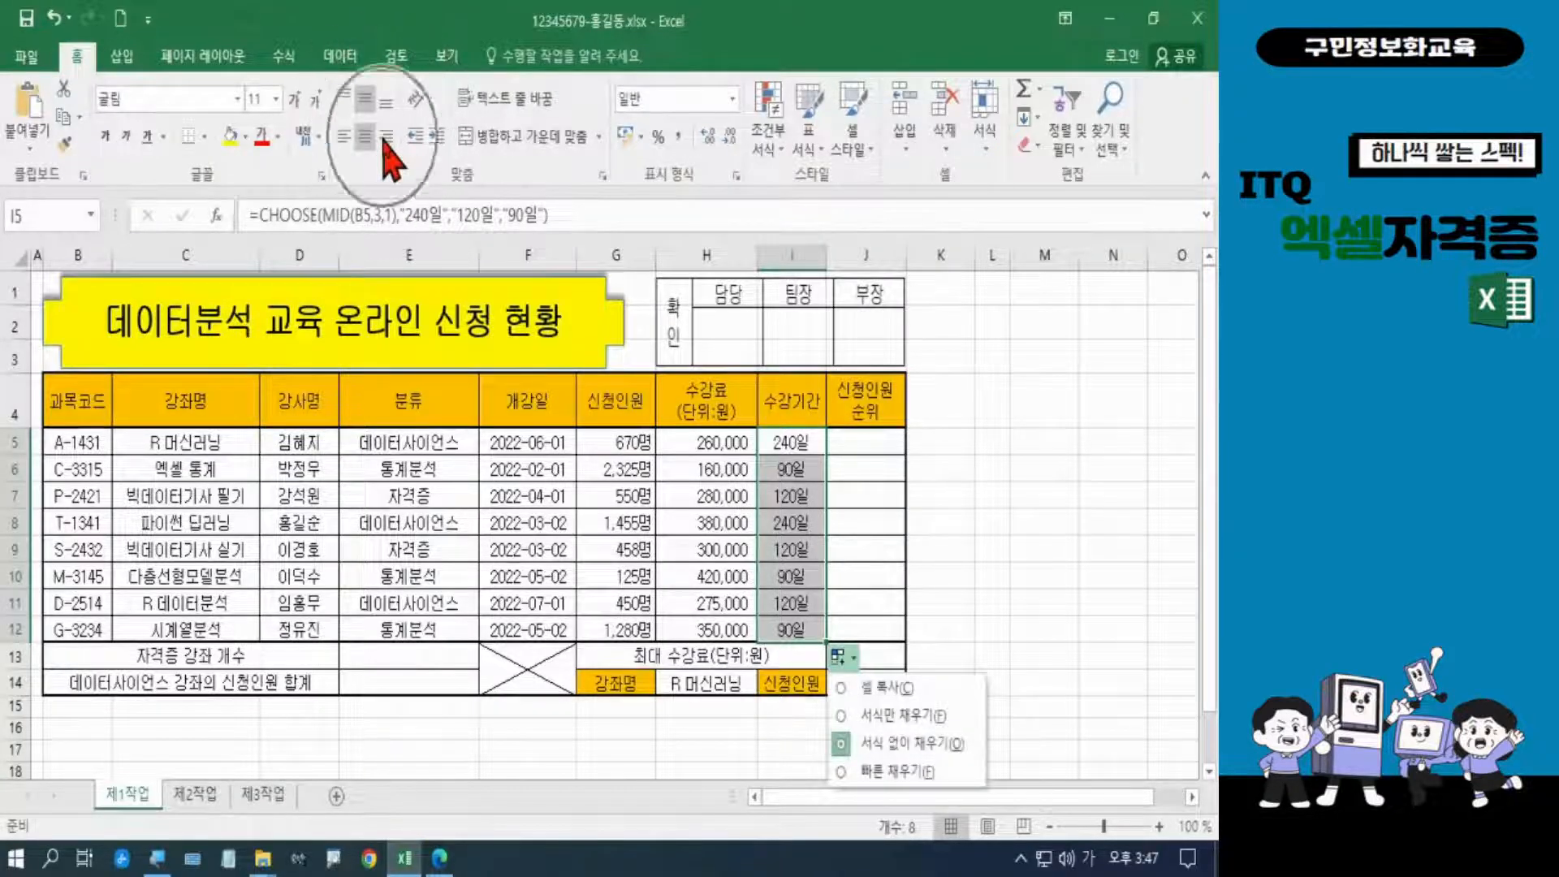
pyautogui.press('ctrl')
pyautogui.press('Escape')
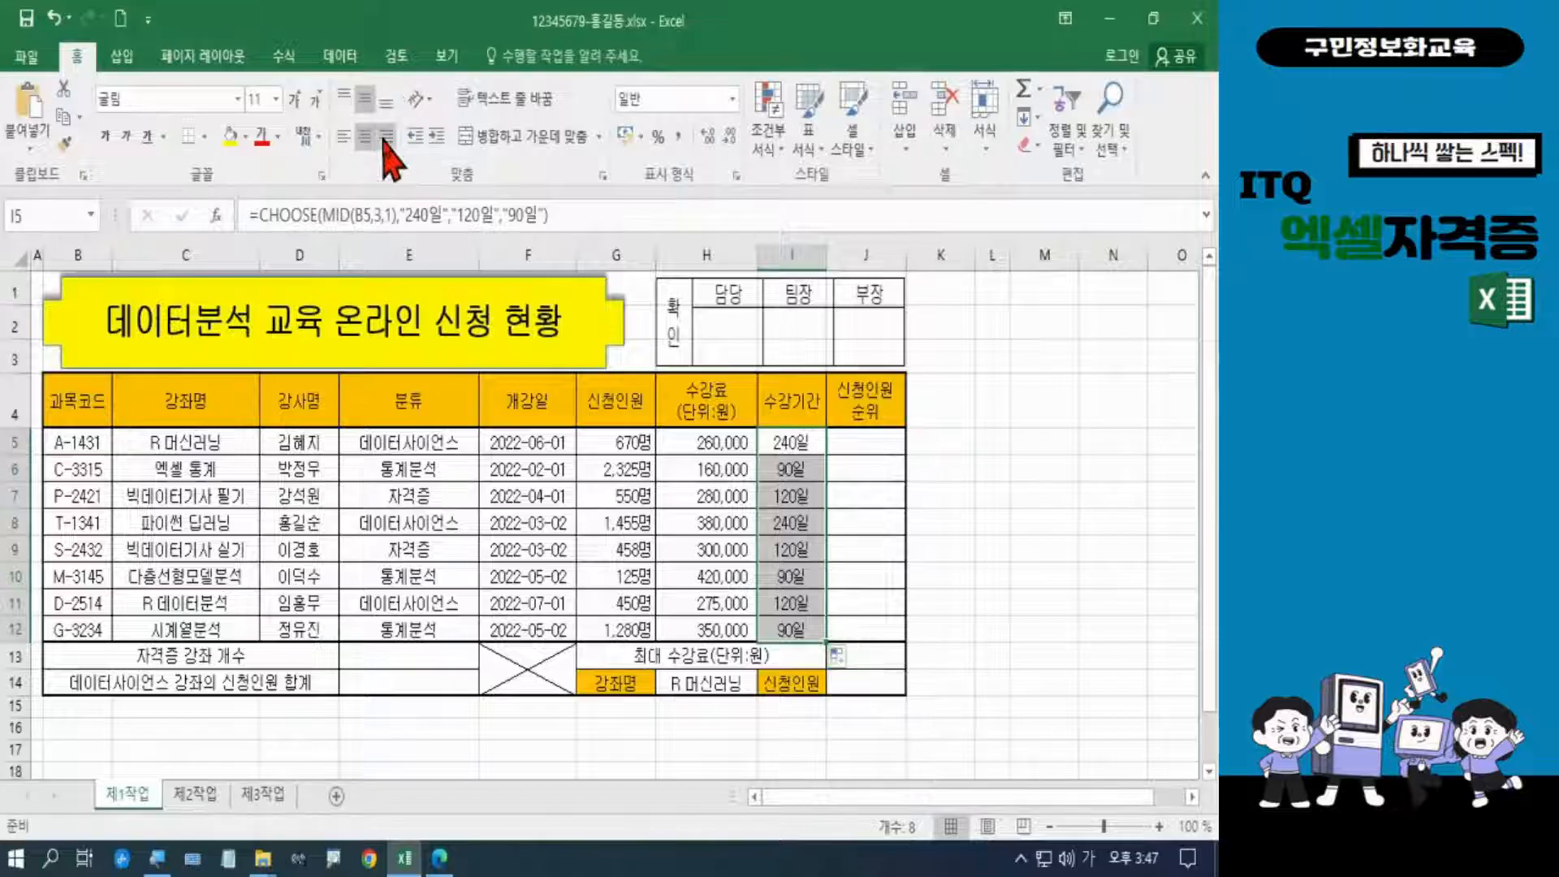
pyautogui.click(387, 150)
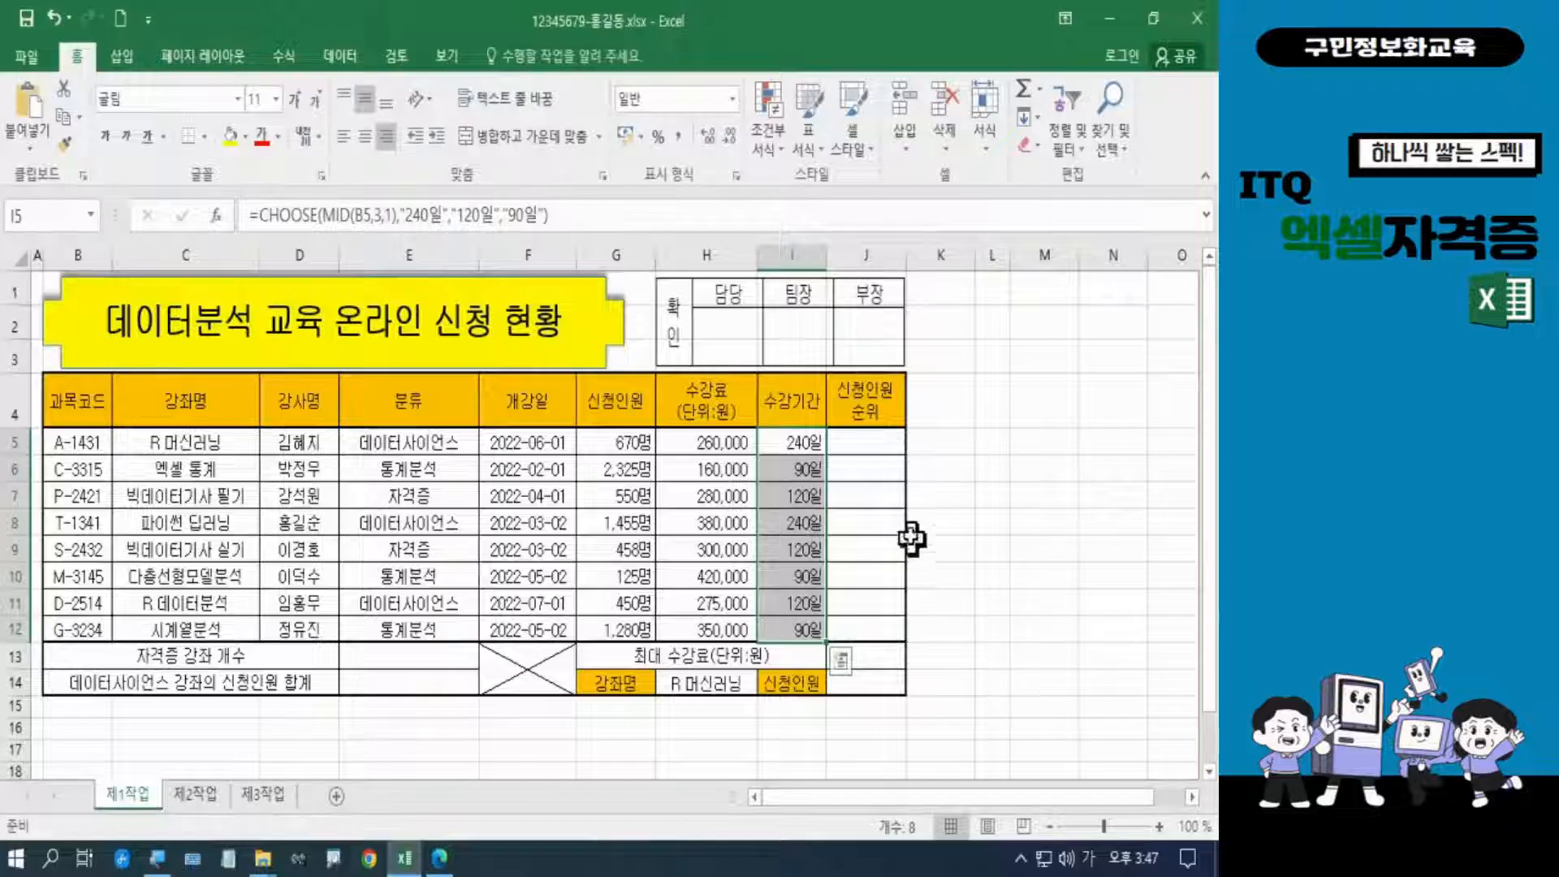
# Select cell J5, switch to the exam PDF in Edge and highlight item (2) on 신청인원 순위 to read its requirements
pyautogui.click(887, 440)
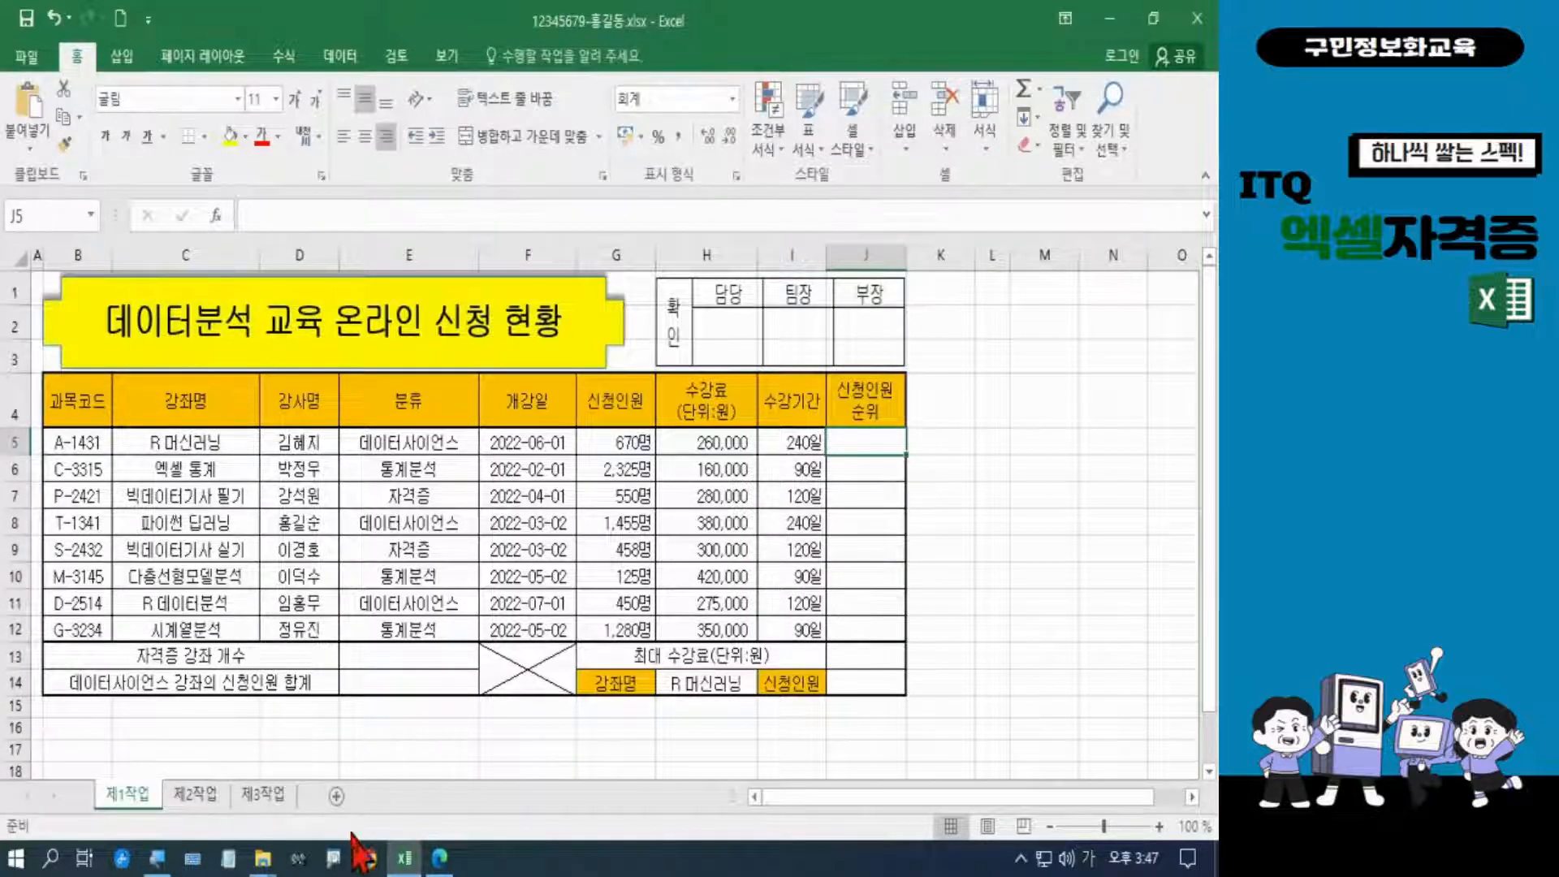
pyautogui.moveTo(438, 862)
pyautogui.click(476, 779)
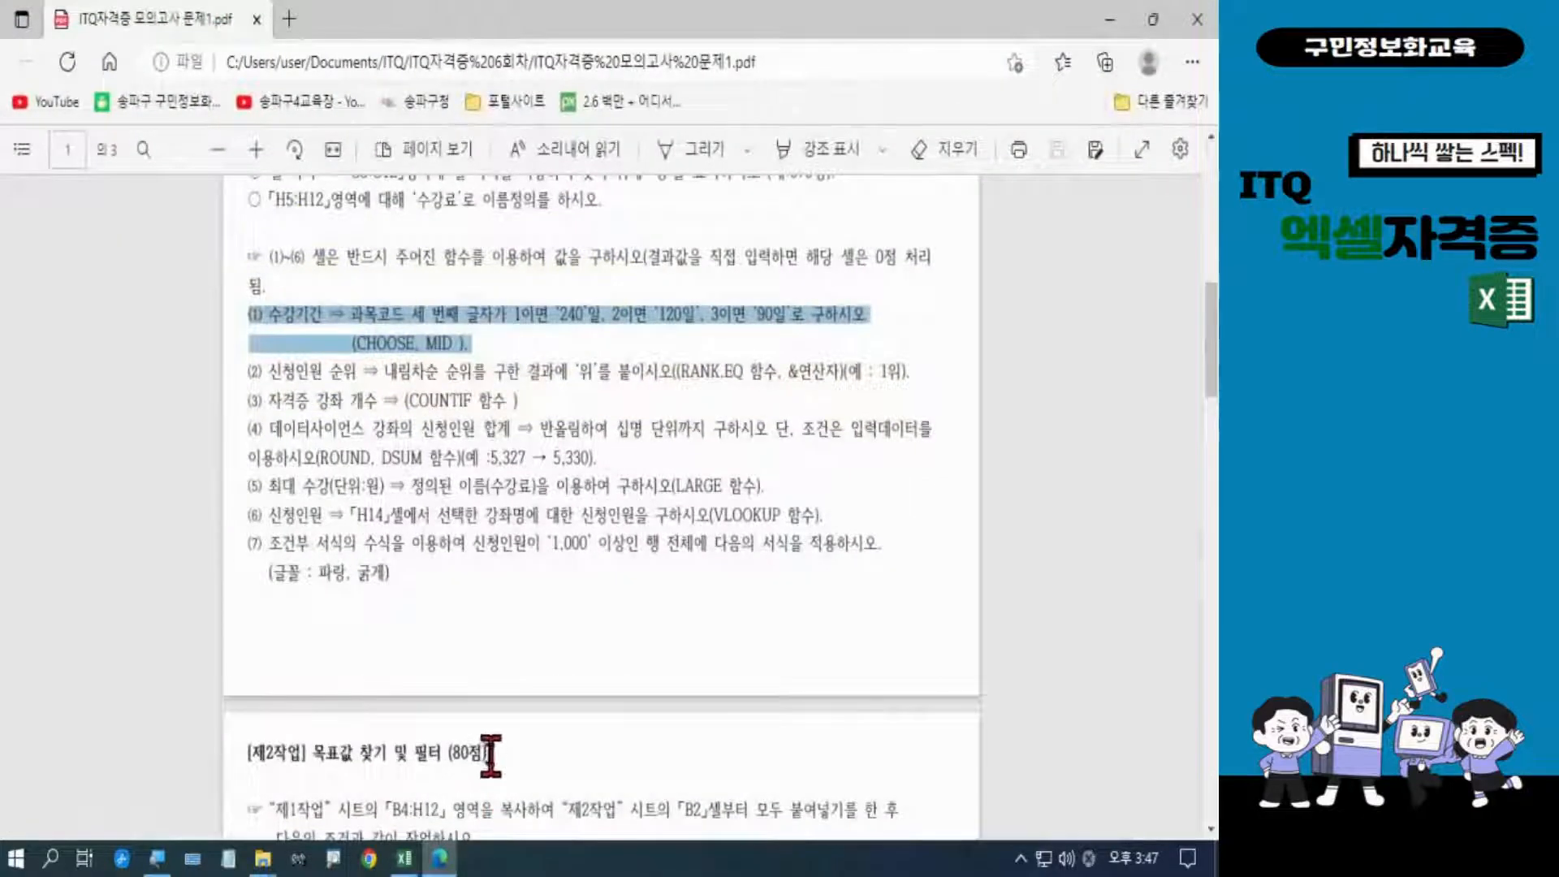
pyautogui.click(248, 373)
pyautogui.moveTo(249, 373); pyautogui.dragTo(927, 369)
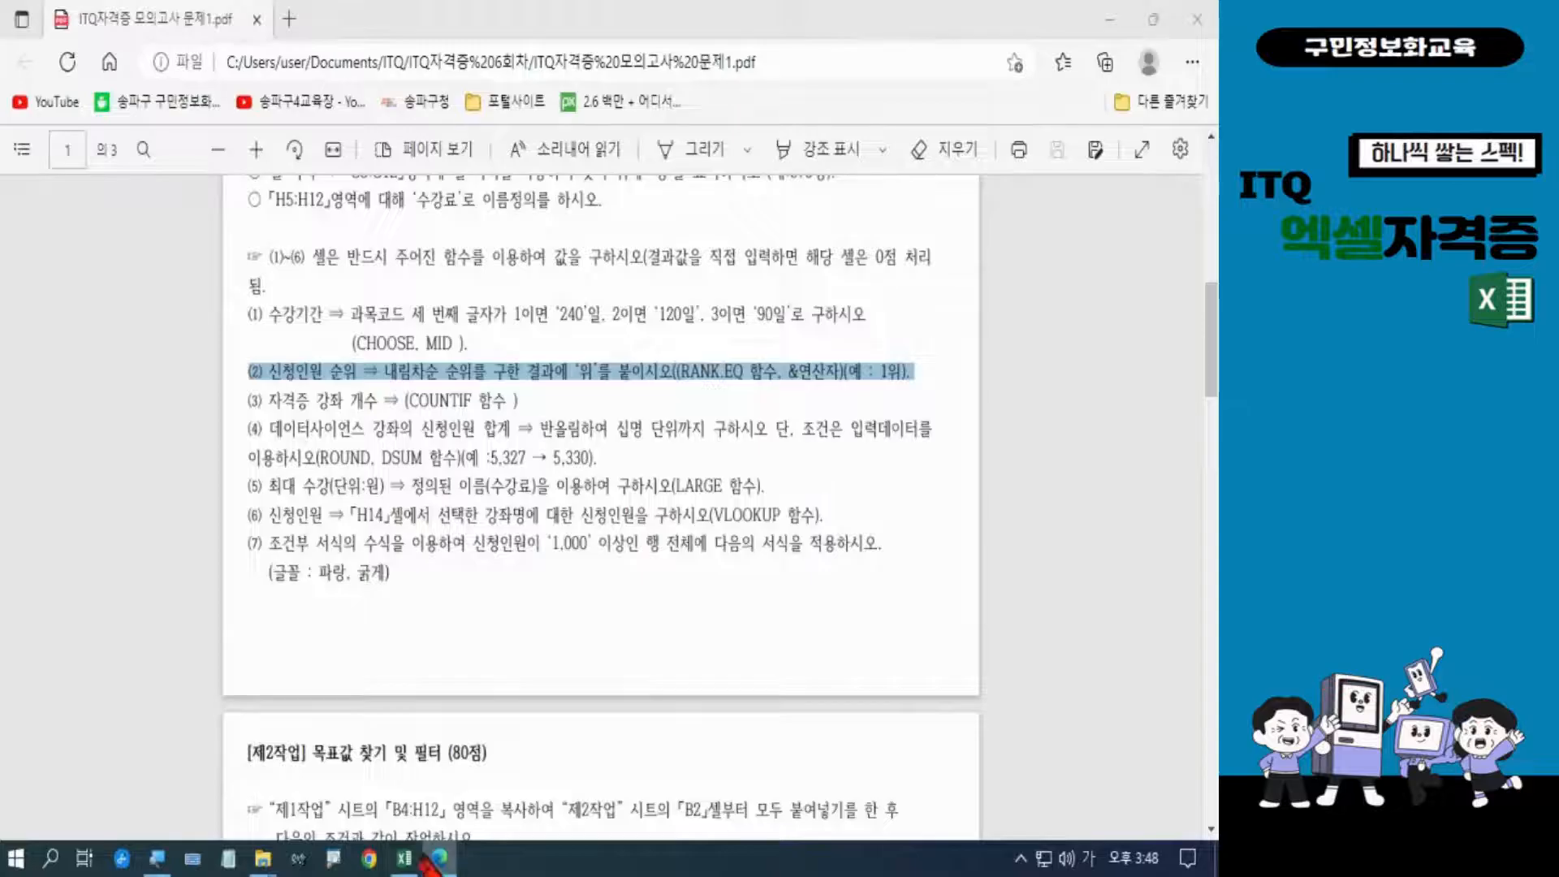
# Switch back to Excel and start a RANK.EQ formula in J5 of the 신청인원 순위 column
pyautogui.click(406, 862)
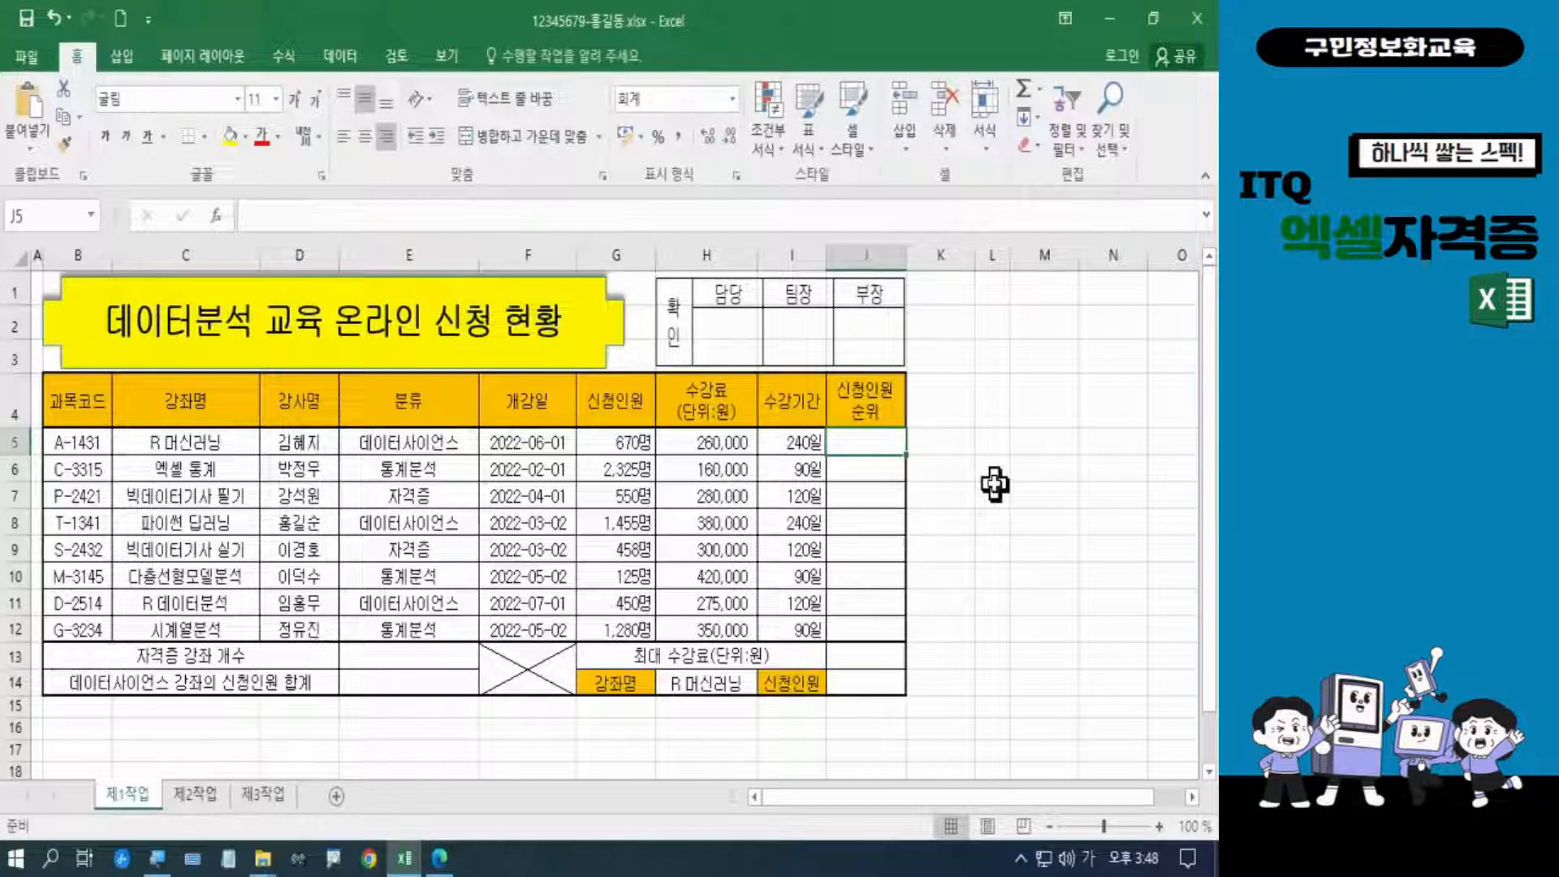
pyautogui.write('=')
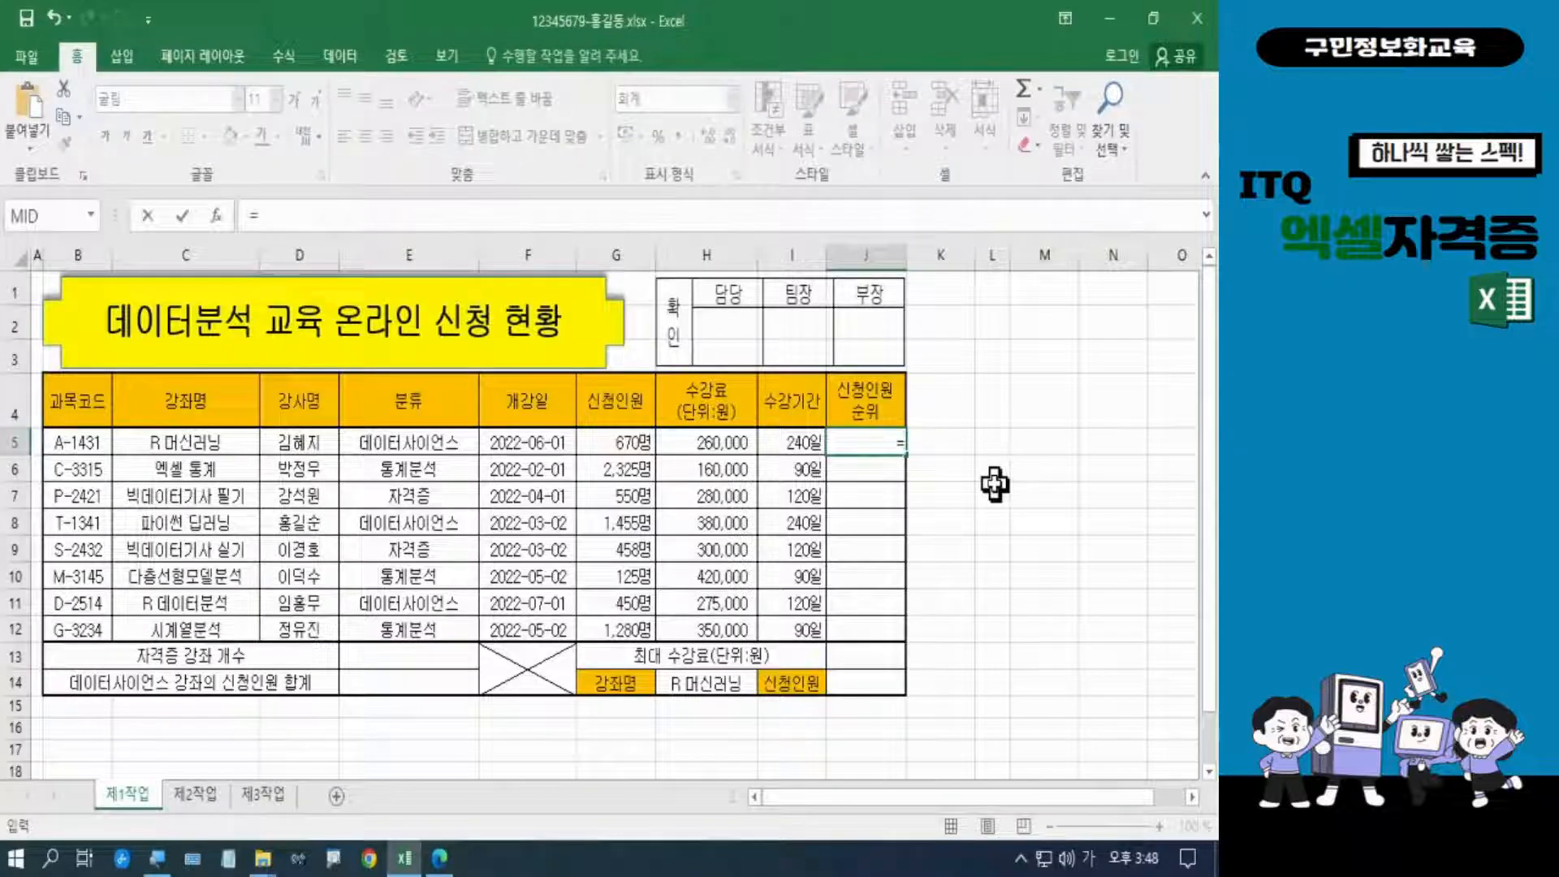
pyautogui.press('Hangul')
pyautogui.write('rank')
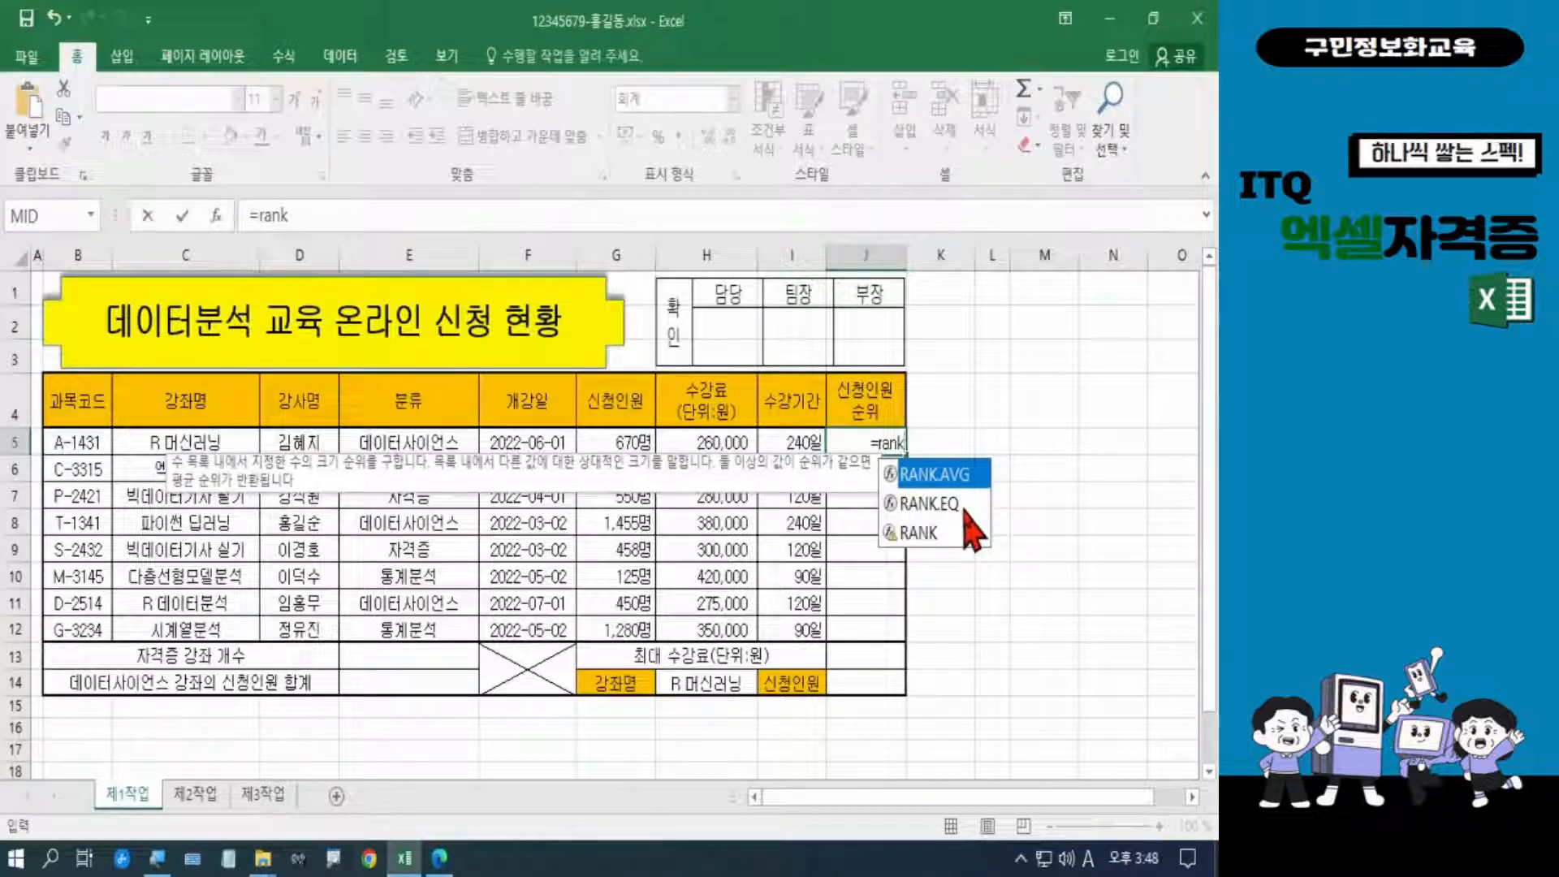
pyautogui.press('Down')
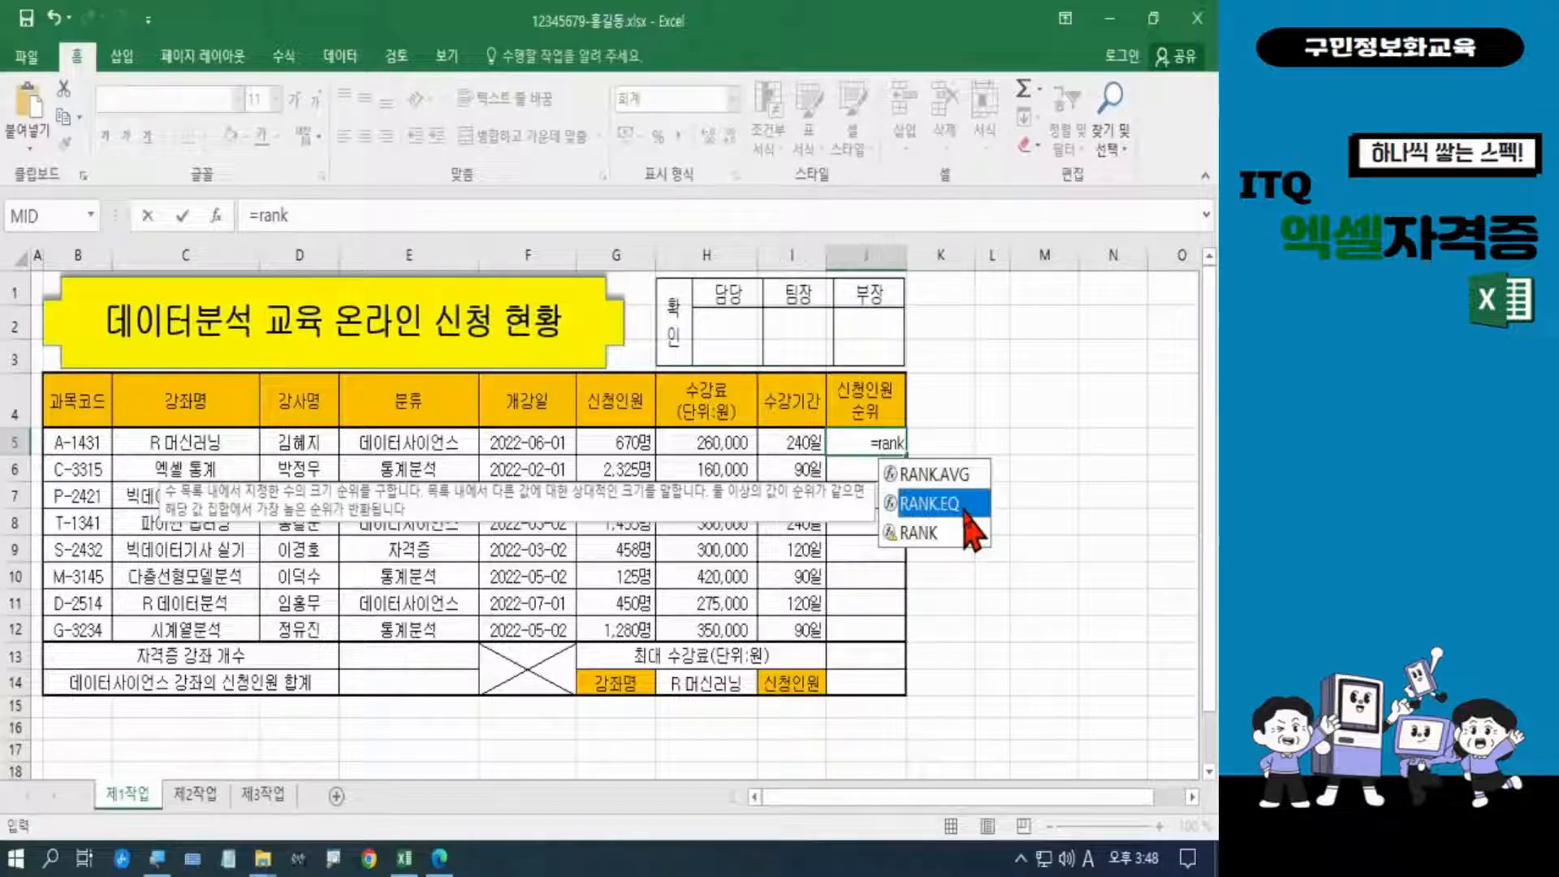
pyautogui.doubleClick(965, 507)
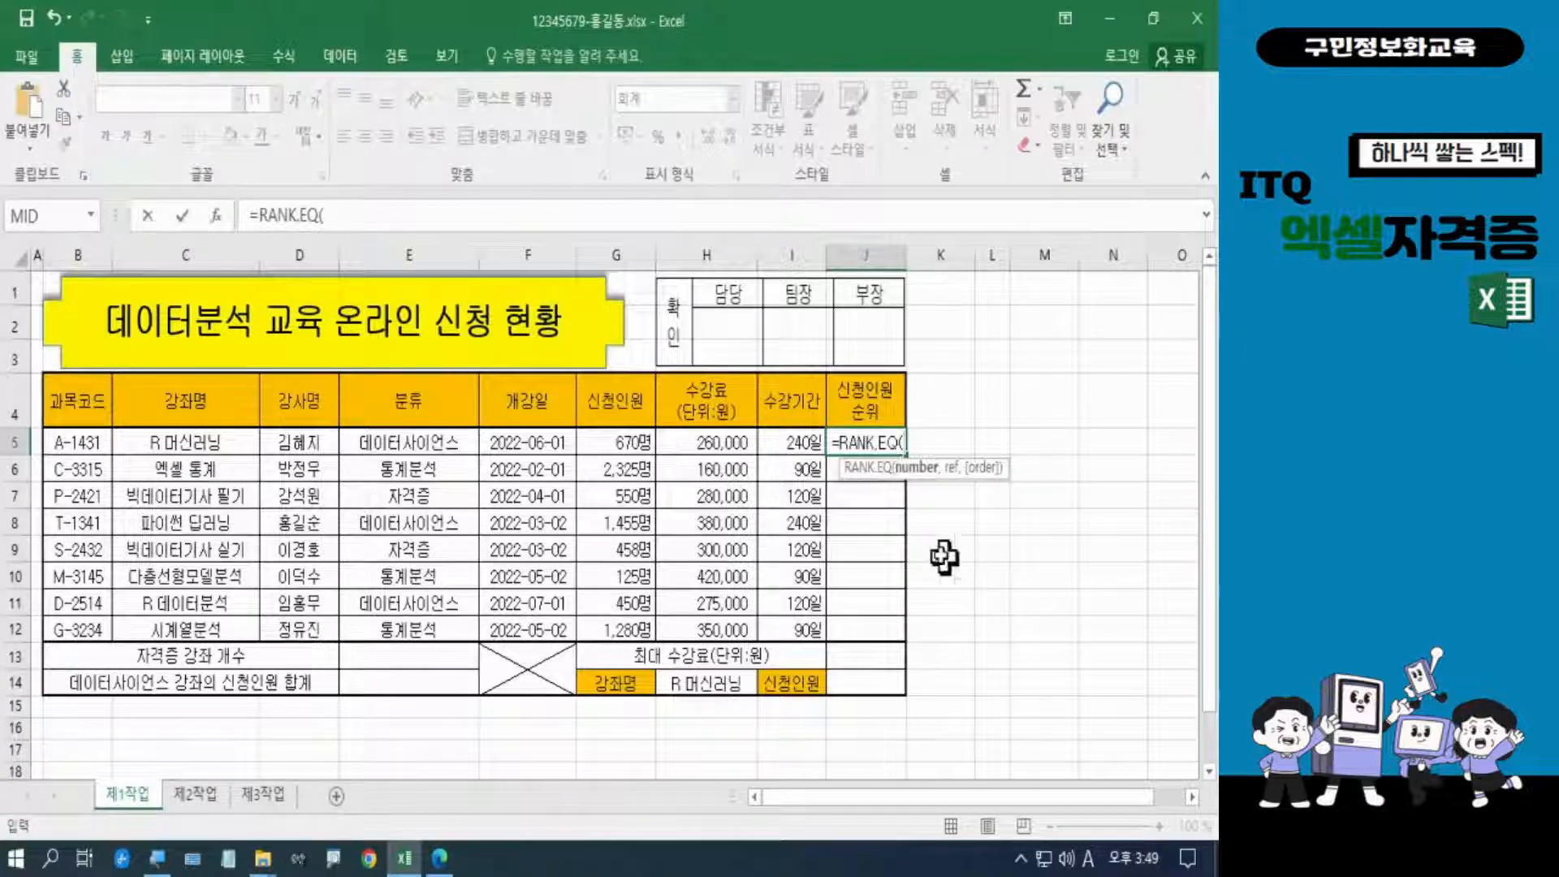
# Complete the J5 formula as =RANK.EQ(G5,$G$5:$G$12), with the 신청인원 range as an absolute reference
pyautogui.click(639, 442)
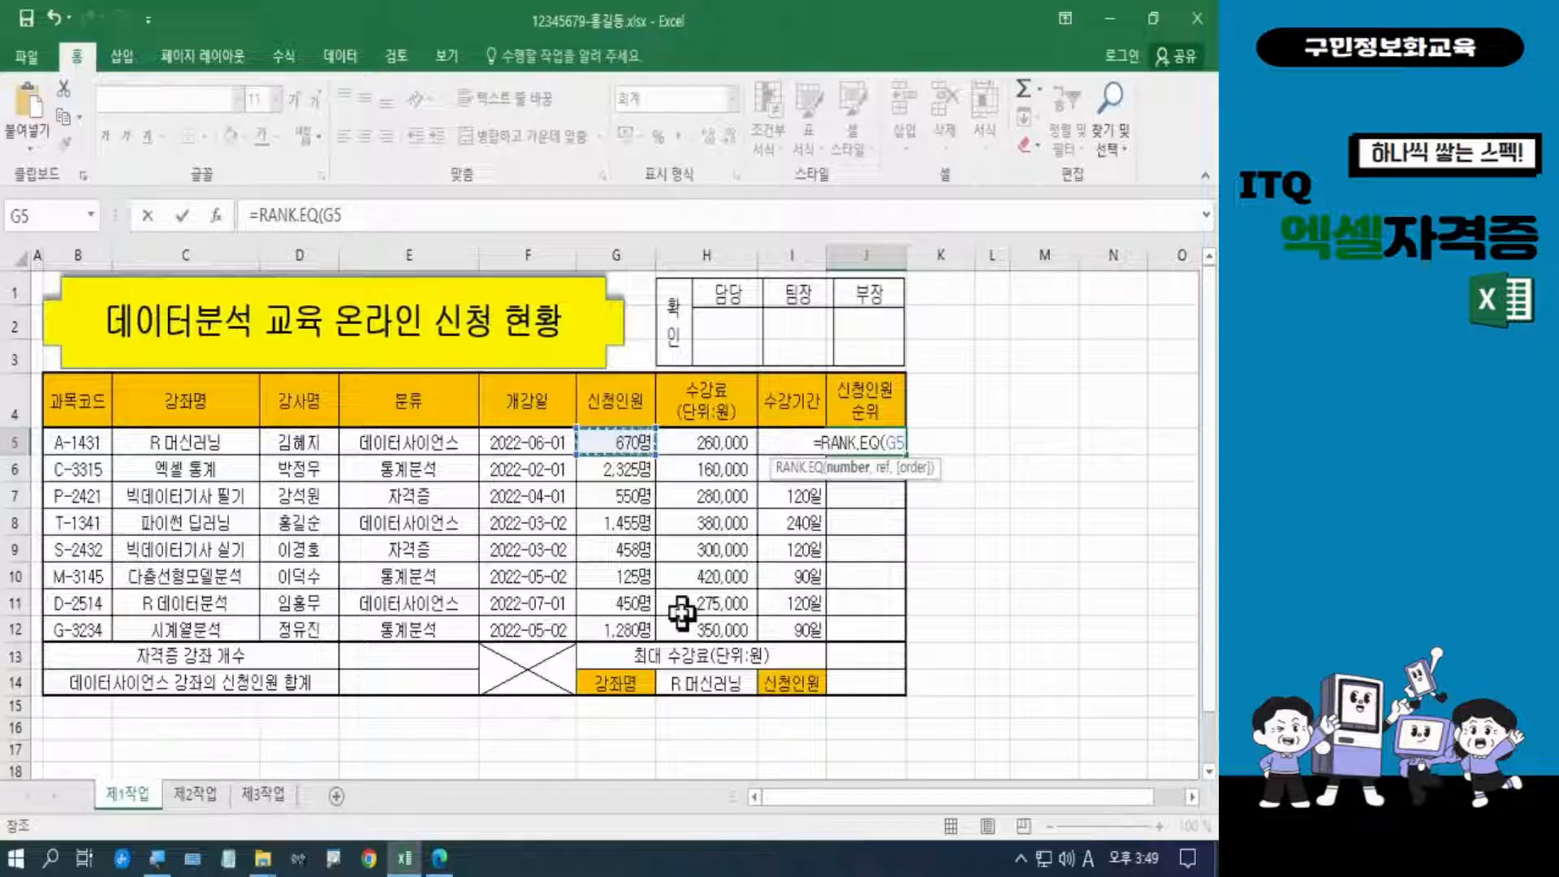
pyautogui.write(',')
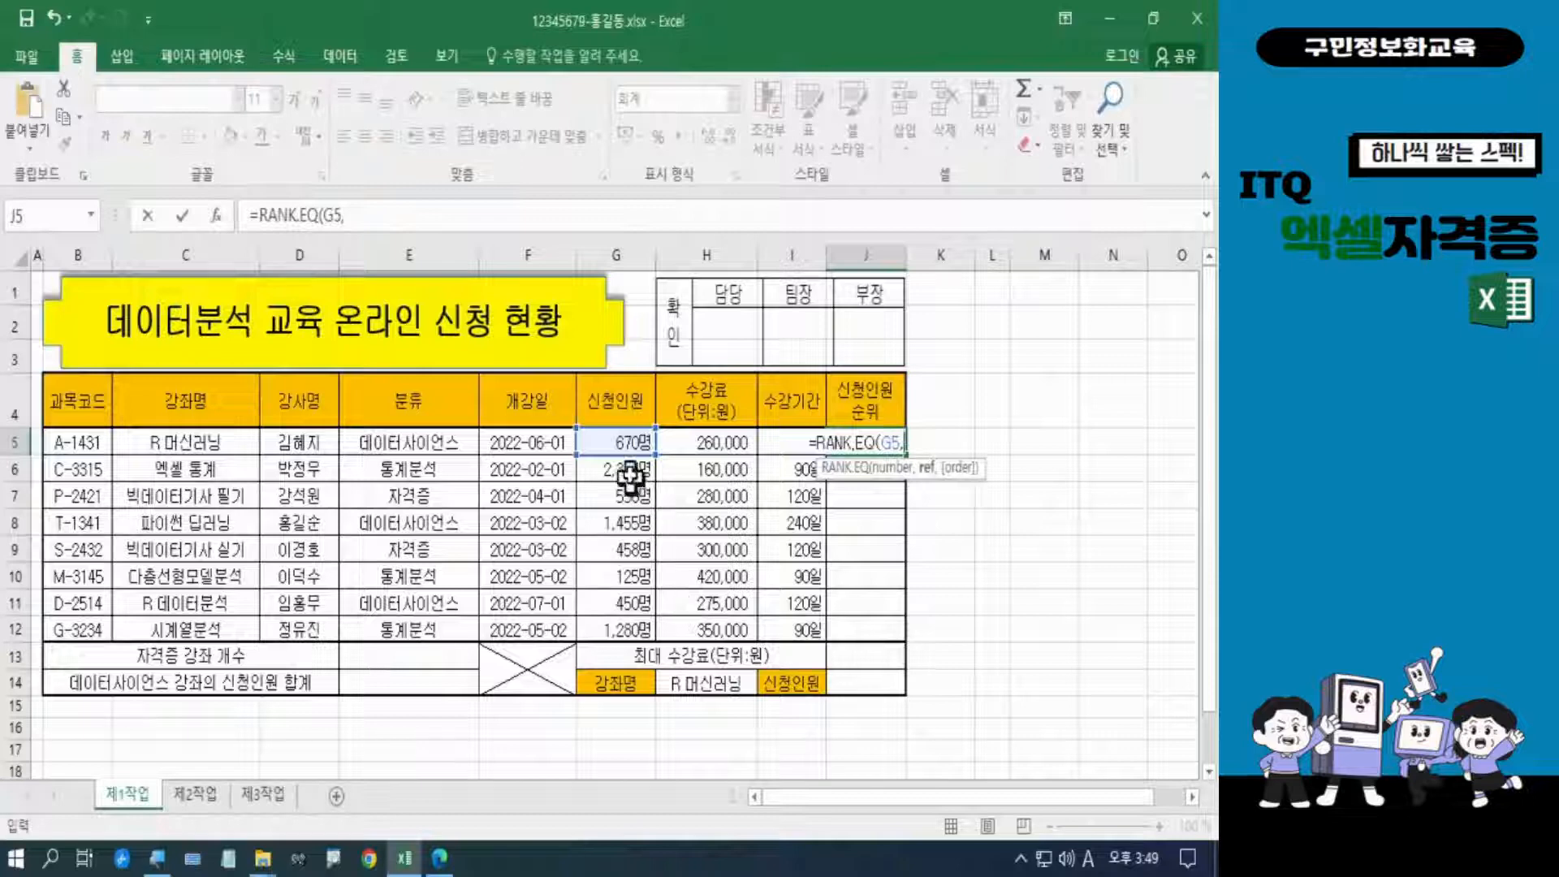
pyautogui.moveTo(616, 439); pyautogui.dragTo(605, 625)
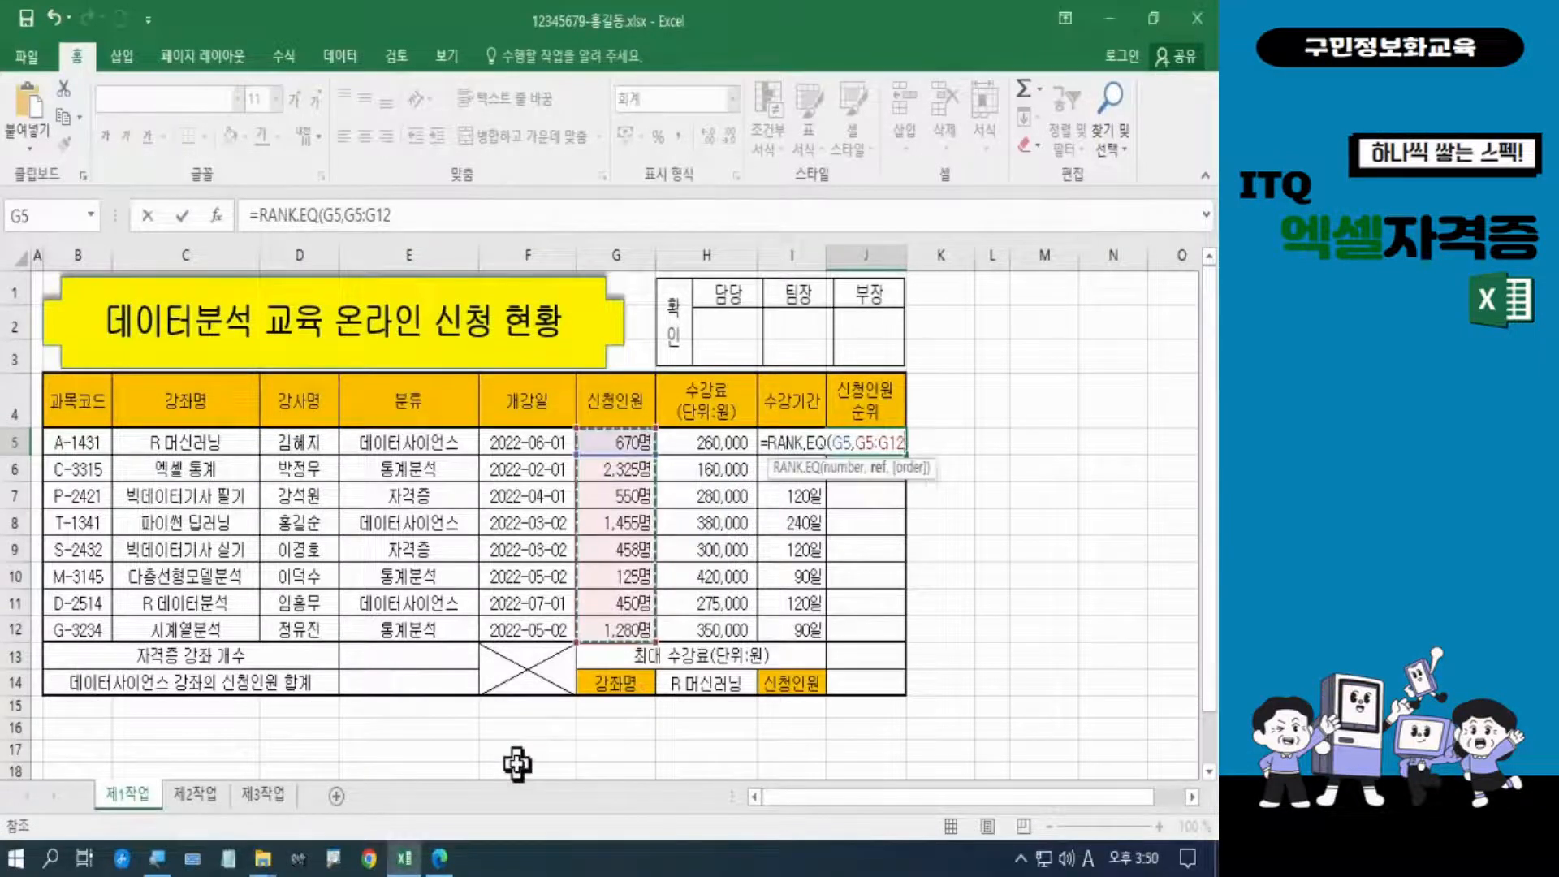
pyautogui.press('F4')
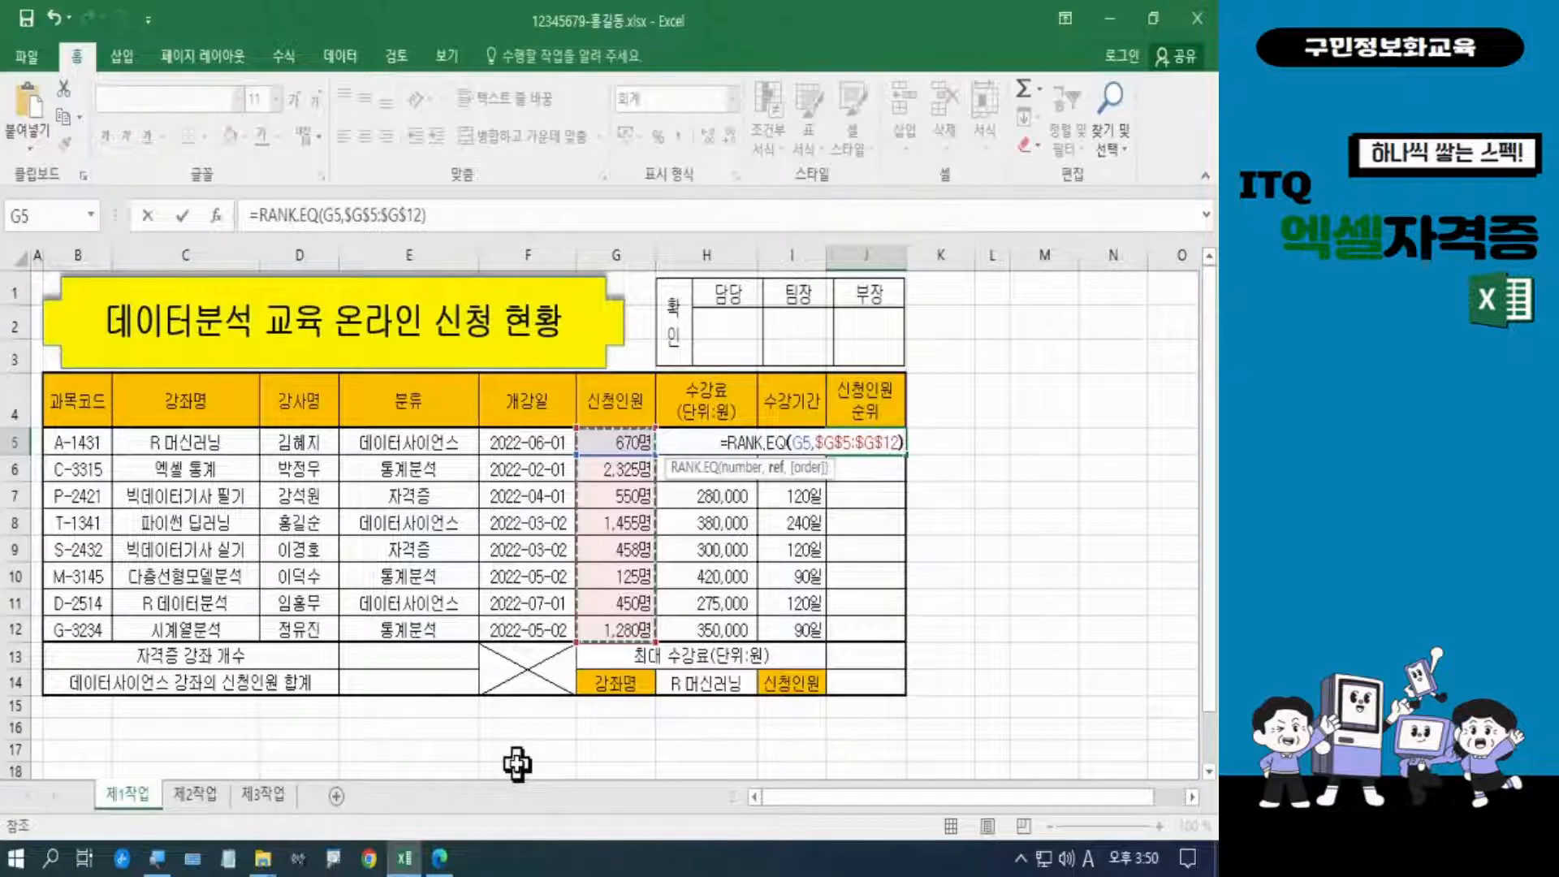
pyautogui.write(')')
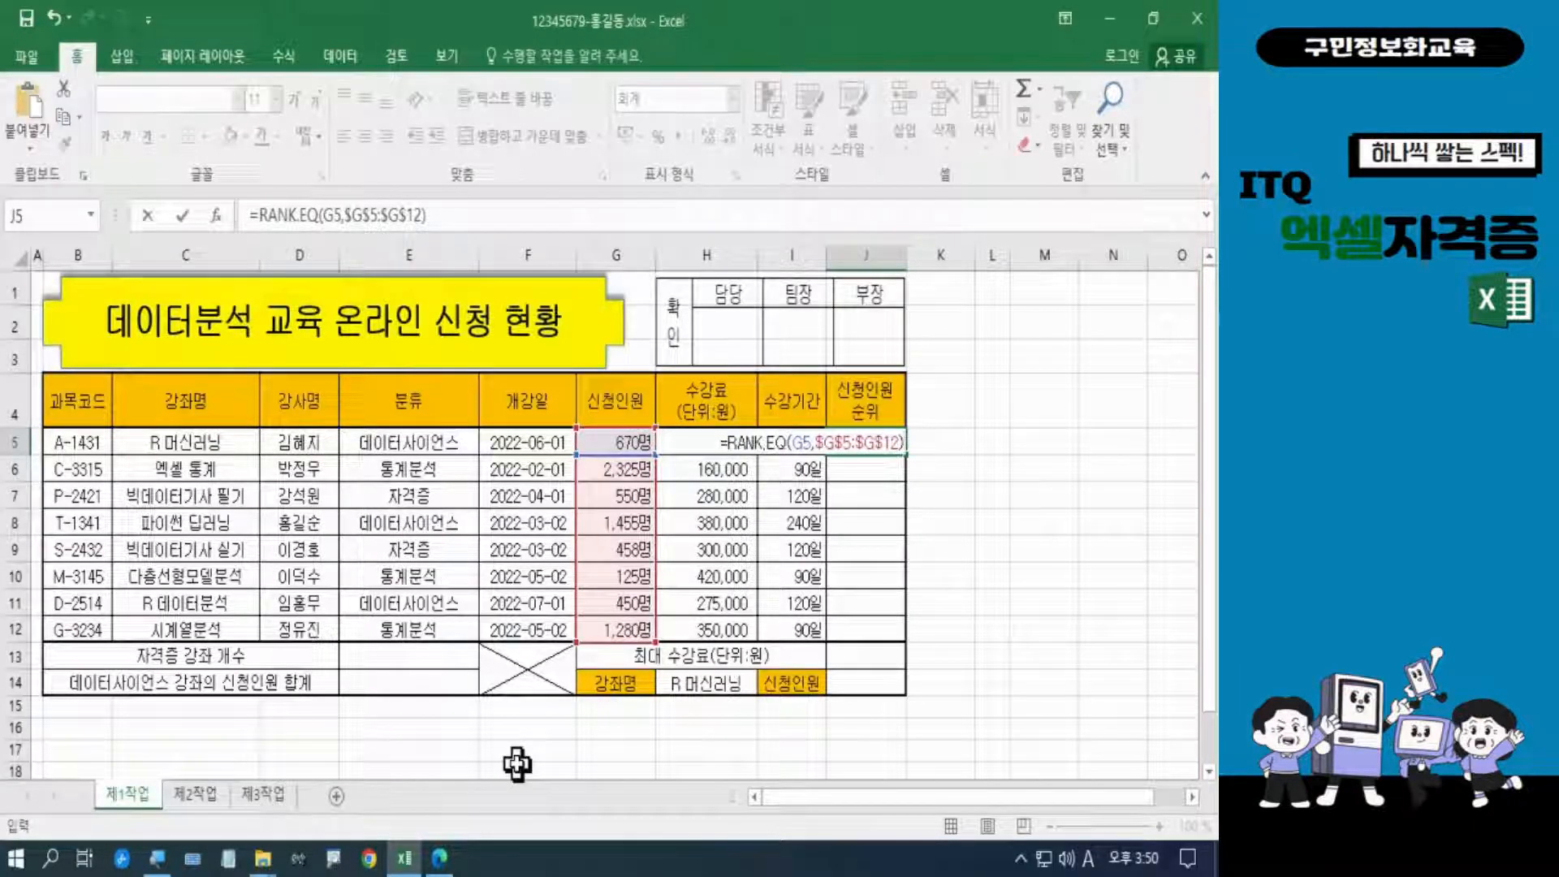
pyautogui.press('Return')
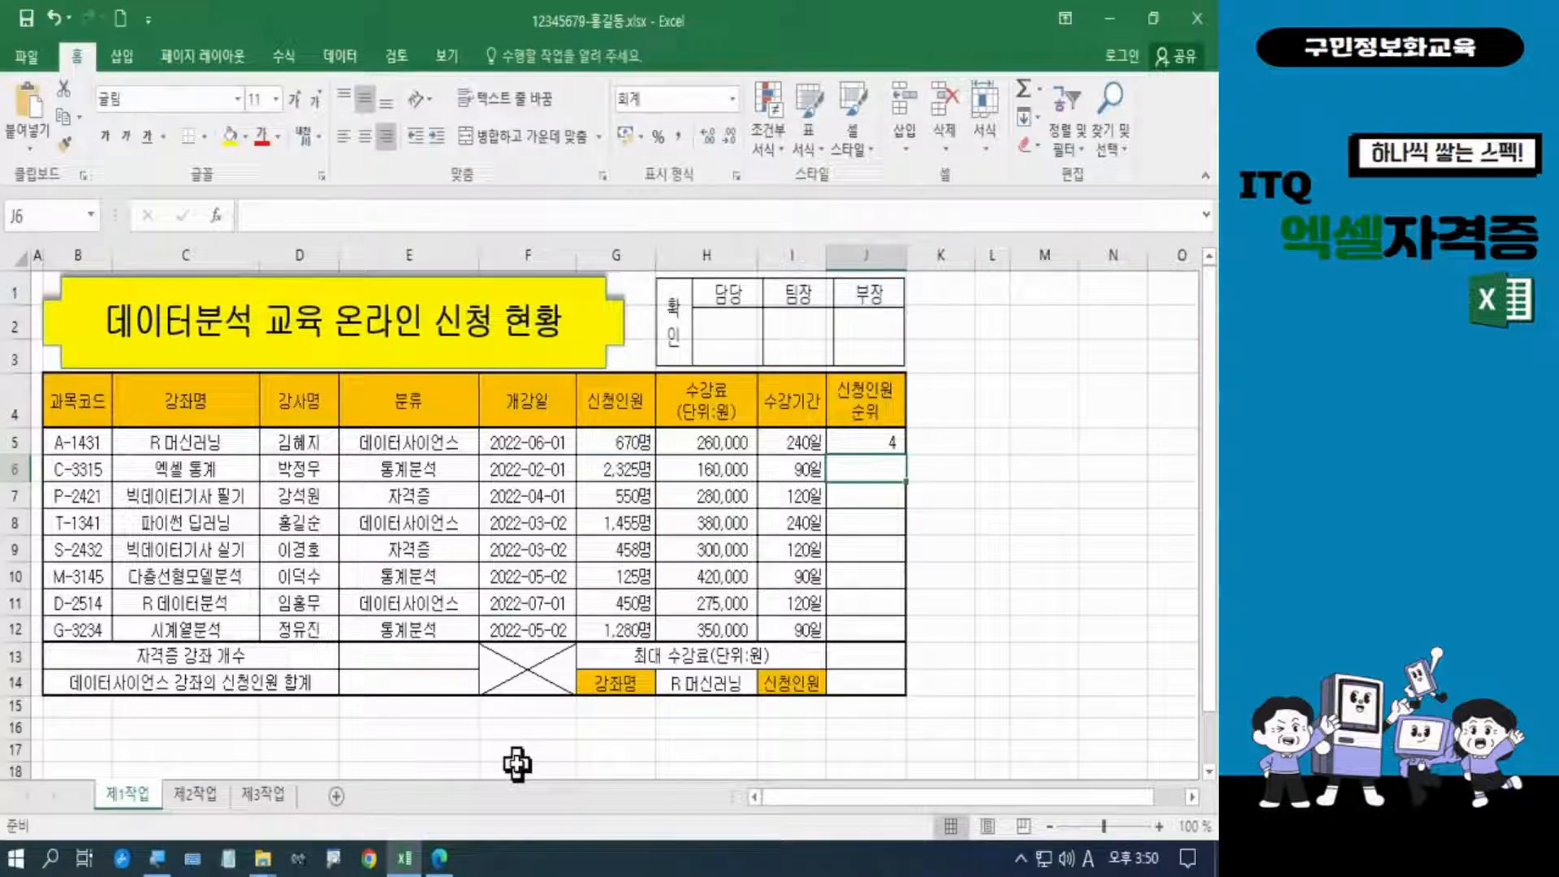
# Append &"위" to the J5 formula so it reads =RANK.EQ(G5,$G$5:$G$12)&"위"
pyautogui.click(1159, 826)
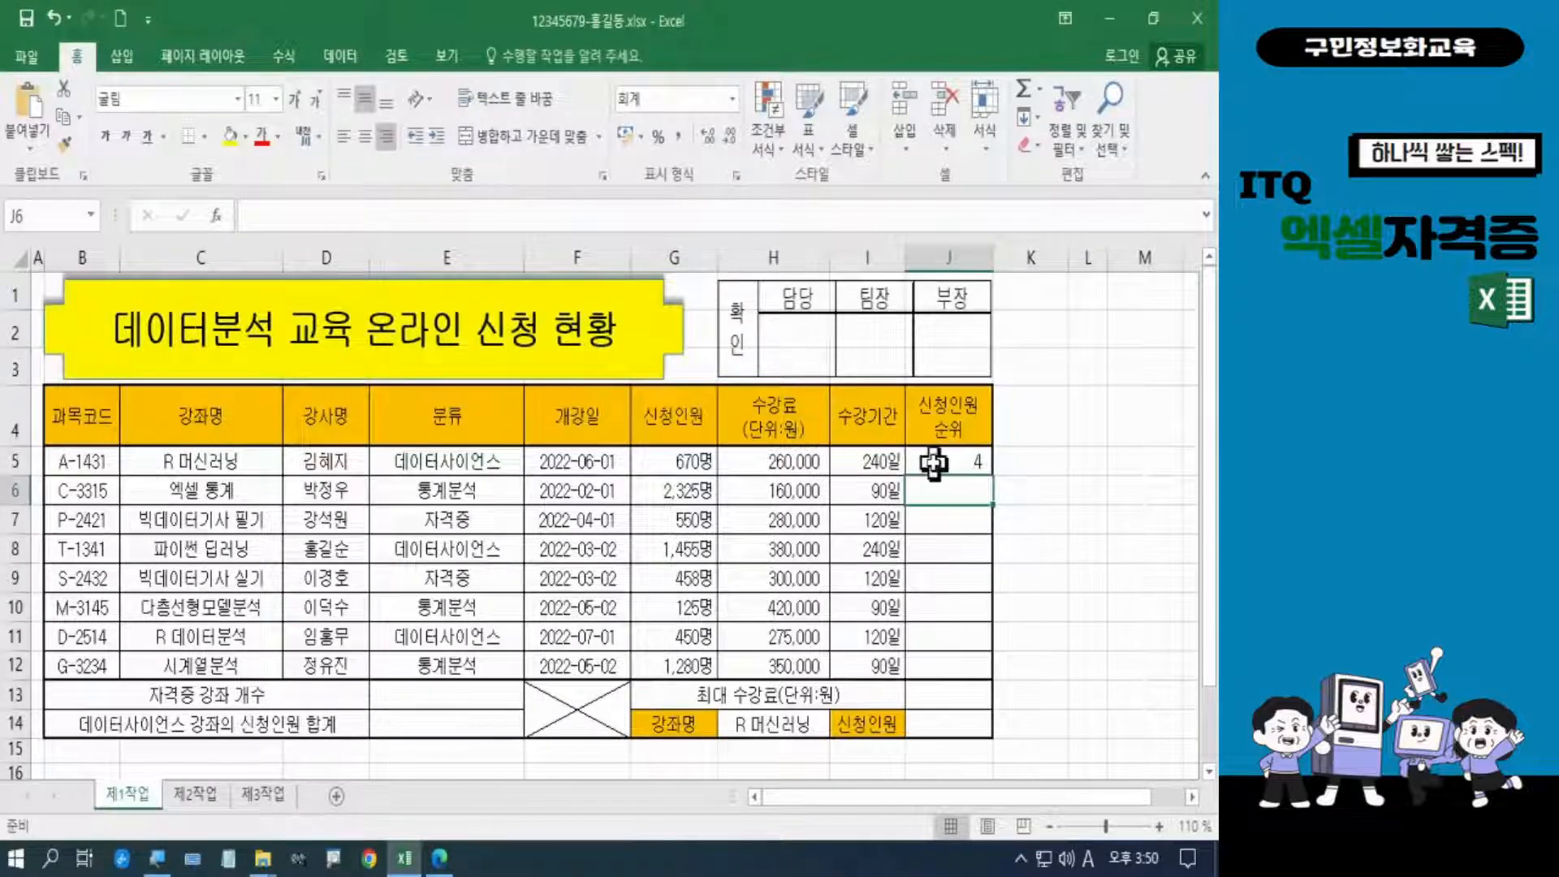
pyautogui.click(934, 462)
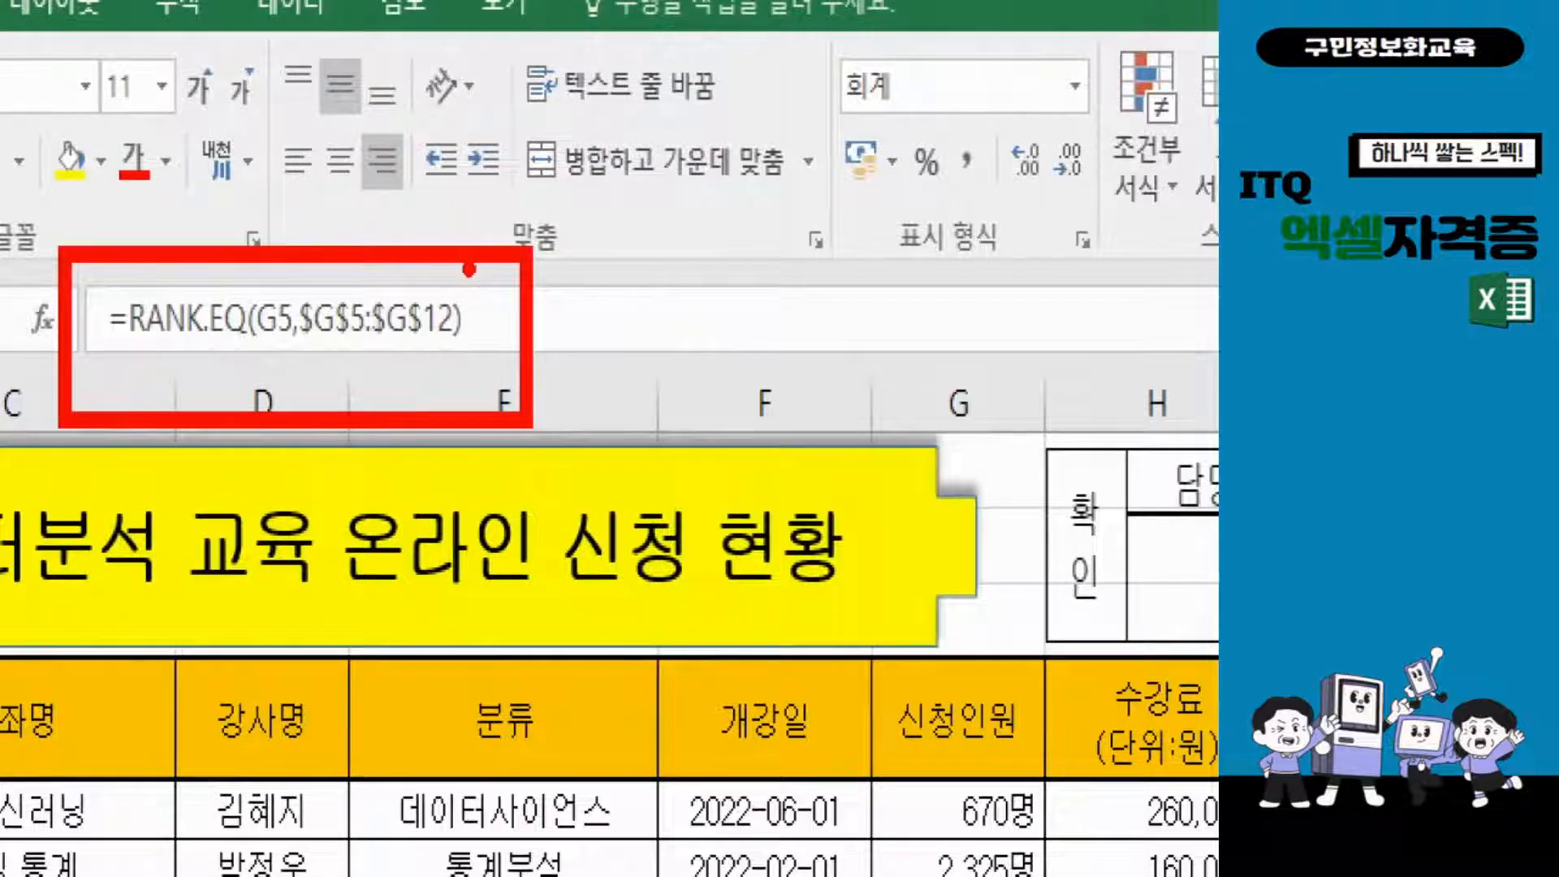
pyautogui.moveTo(469, 269)
pyautogui.mouseDown()
pyautogui.moveTo(481, 311)
pyautogui.moveTo(523, 242)
pyautogui.mouseUp()
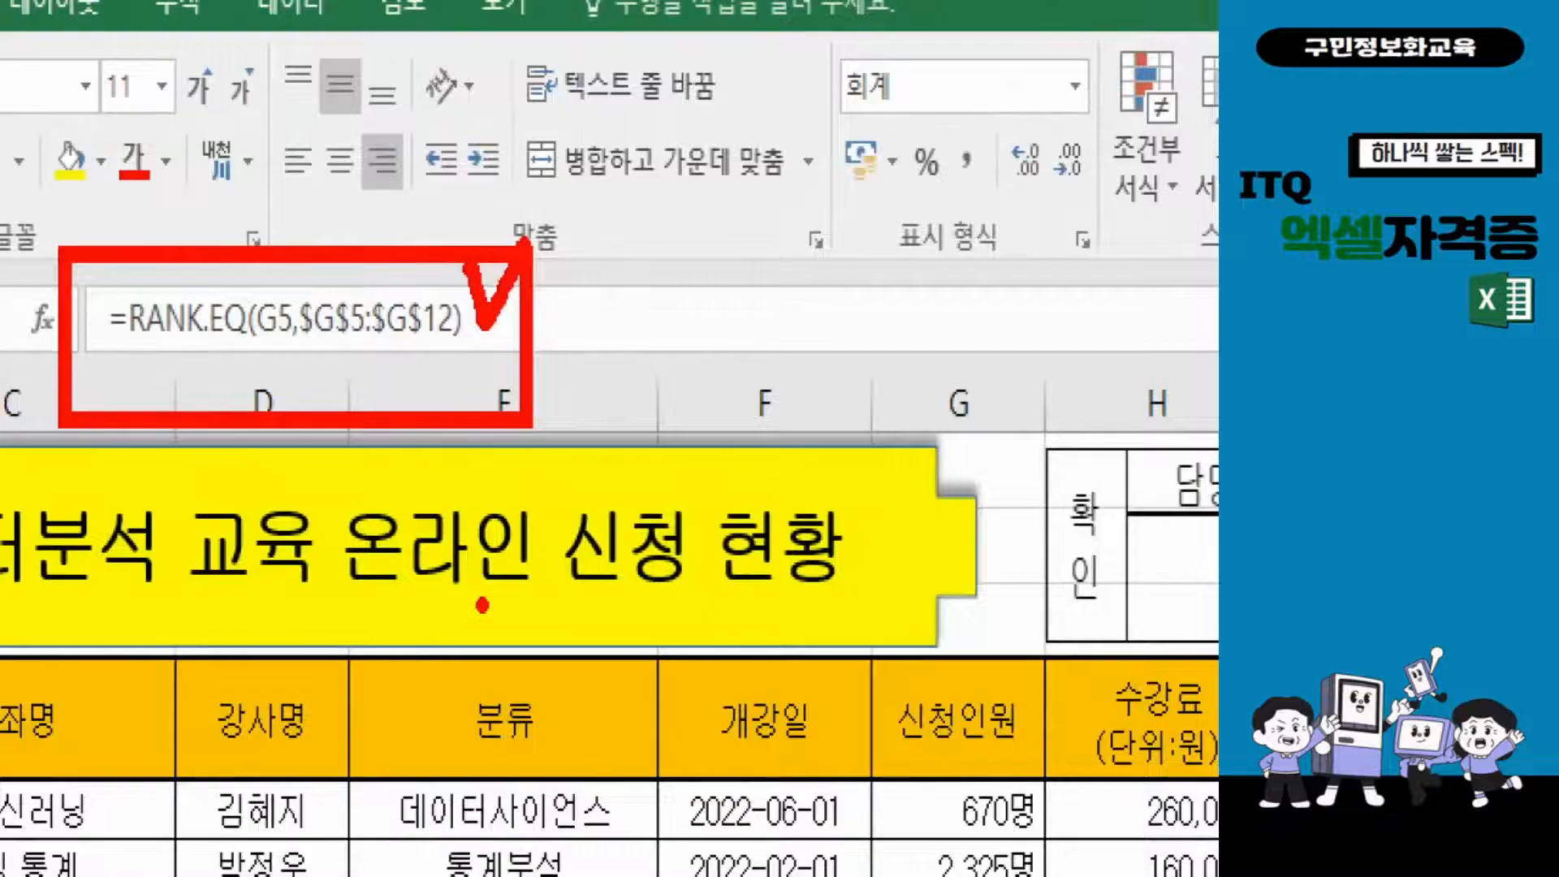
pyautogui.press('Escape')
pyautogui.click(486, 214)
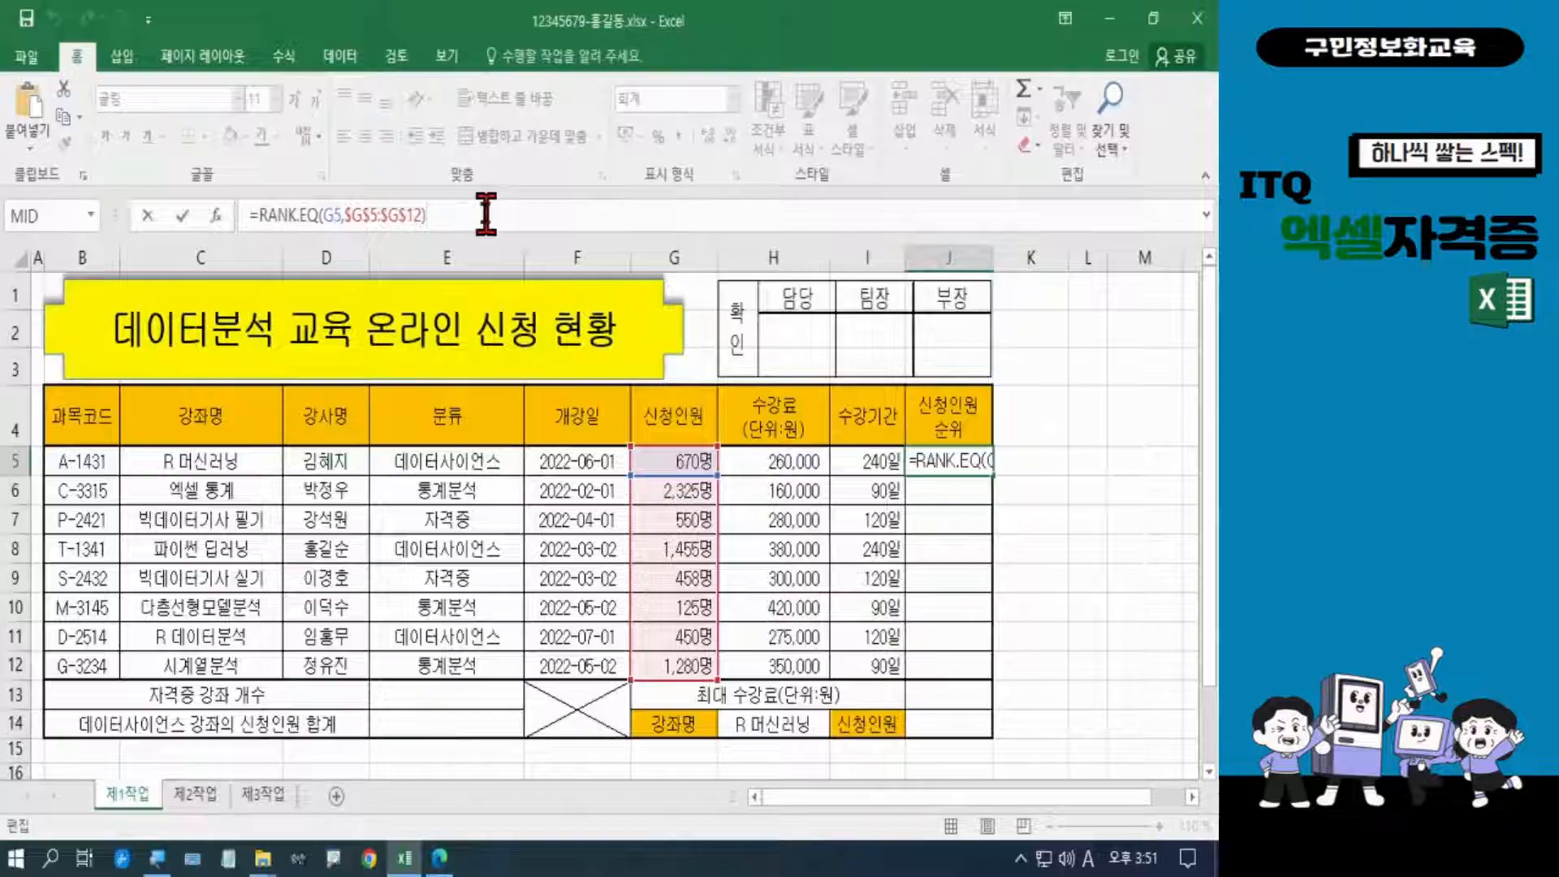
pyautogui.write('&')
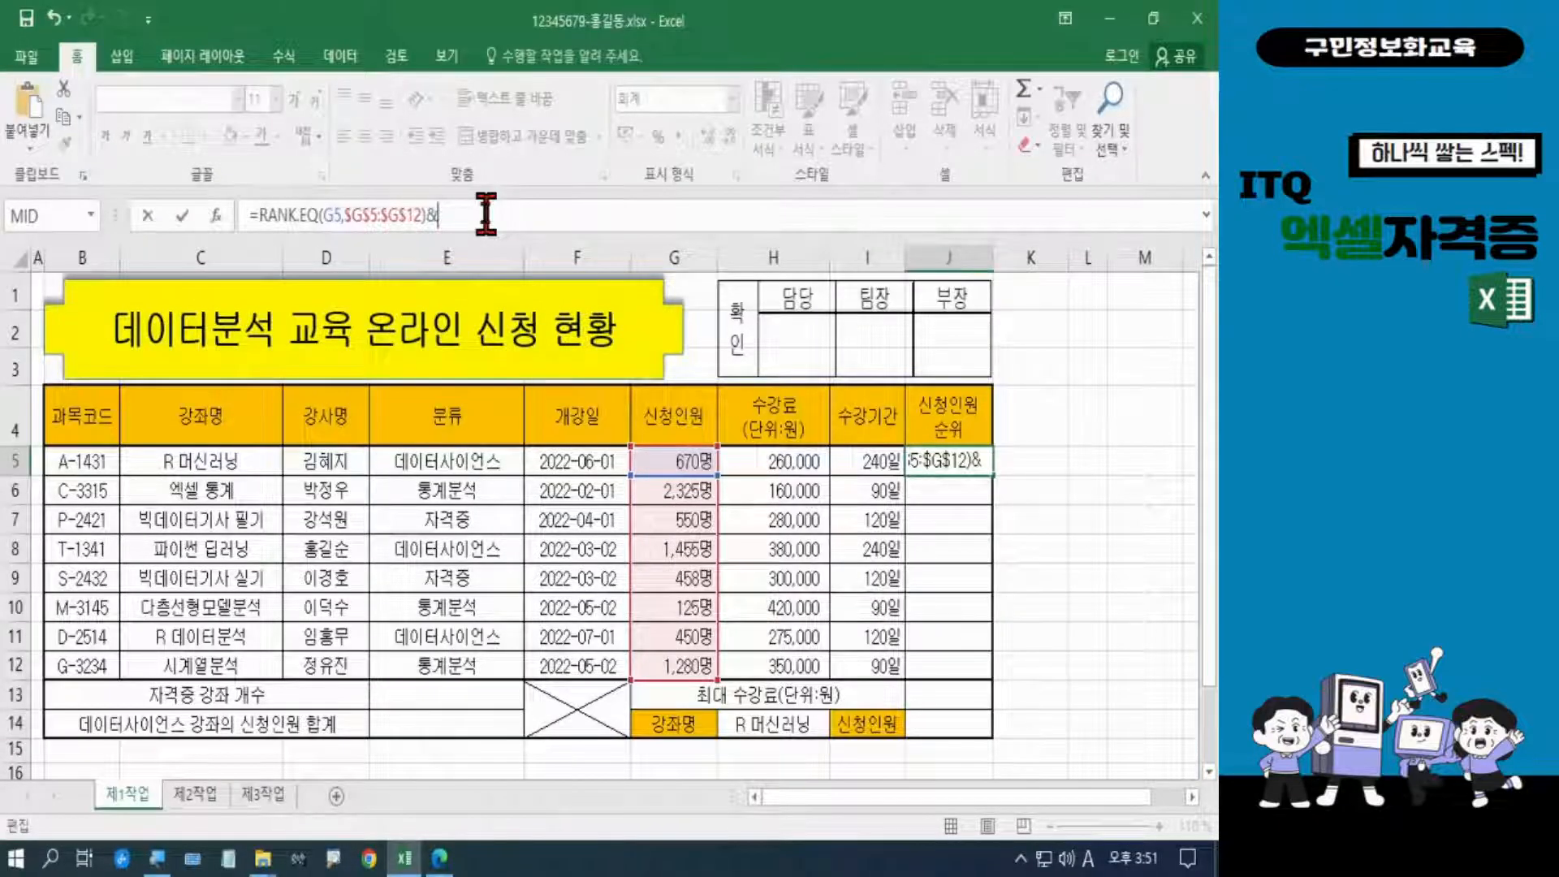
pyautogui.write('"dnl')
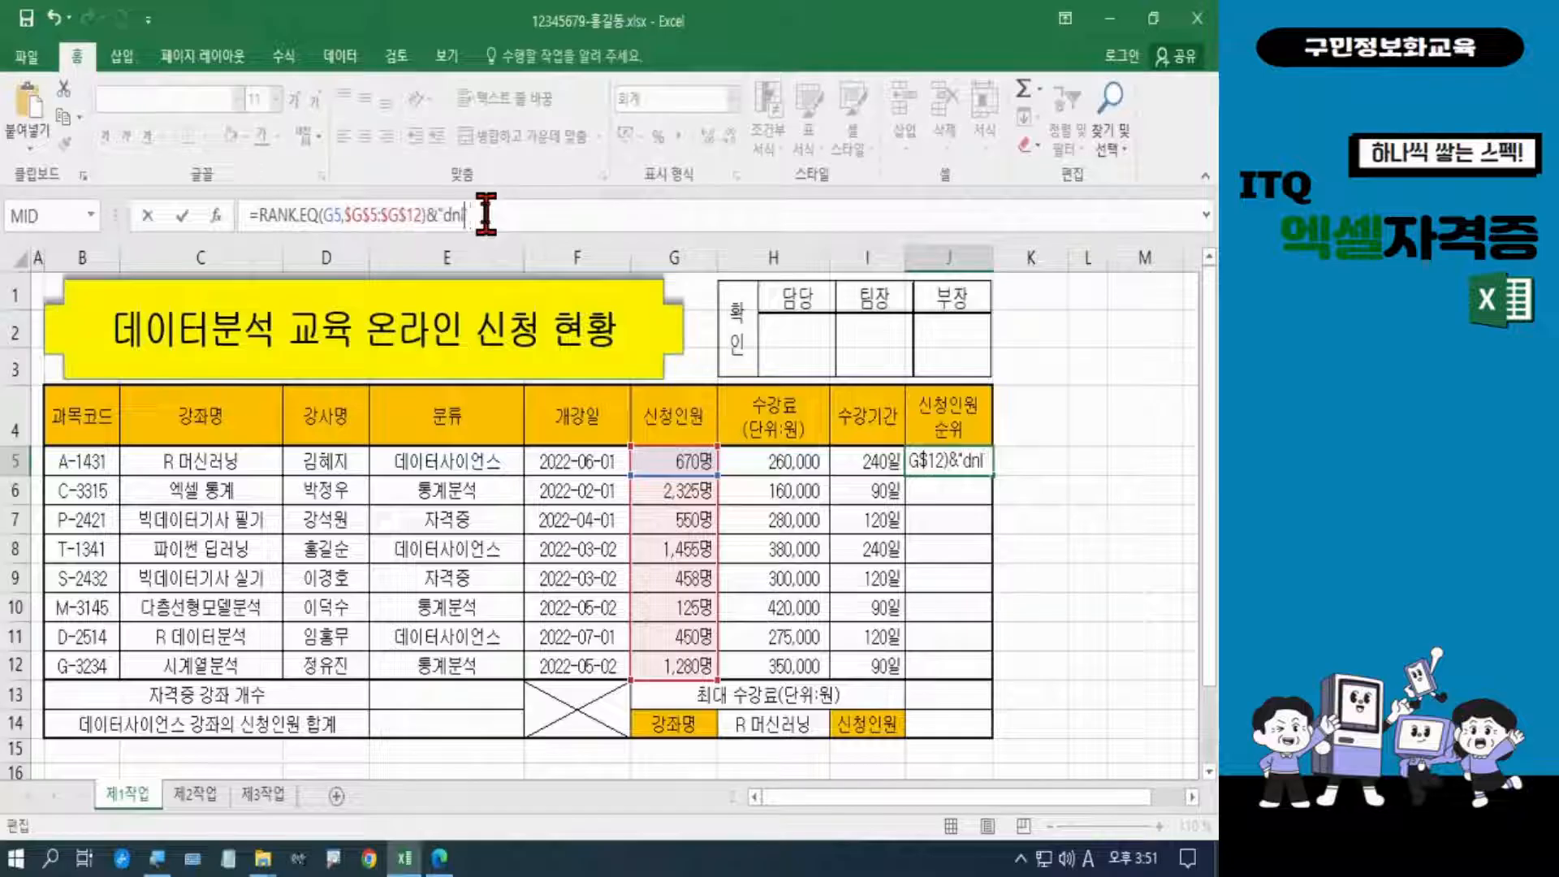
pyautogui.press('BackSpace')
pyautogui.press('BackSpace')
pyautogui.press('BackSpace')
pyautogui.press('Hangul')
pyautogui.write('우')
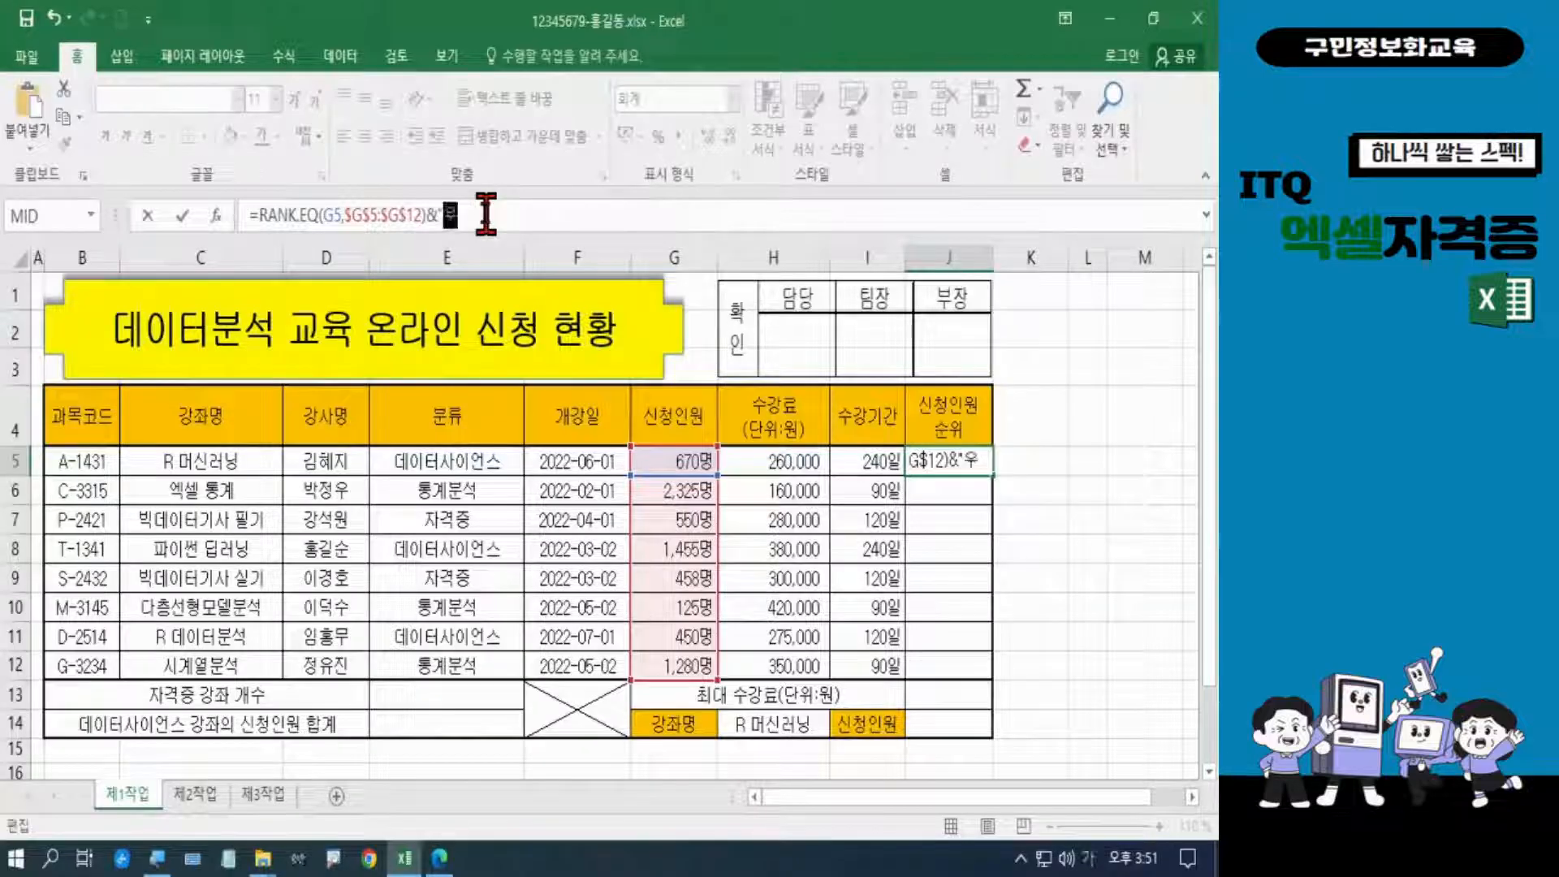
pyautogui.write('ㅣ"')
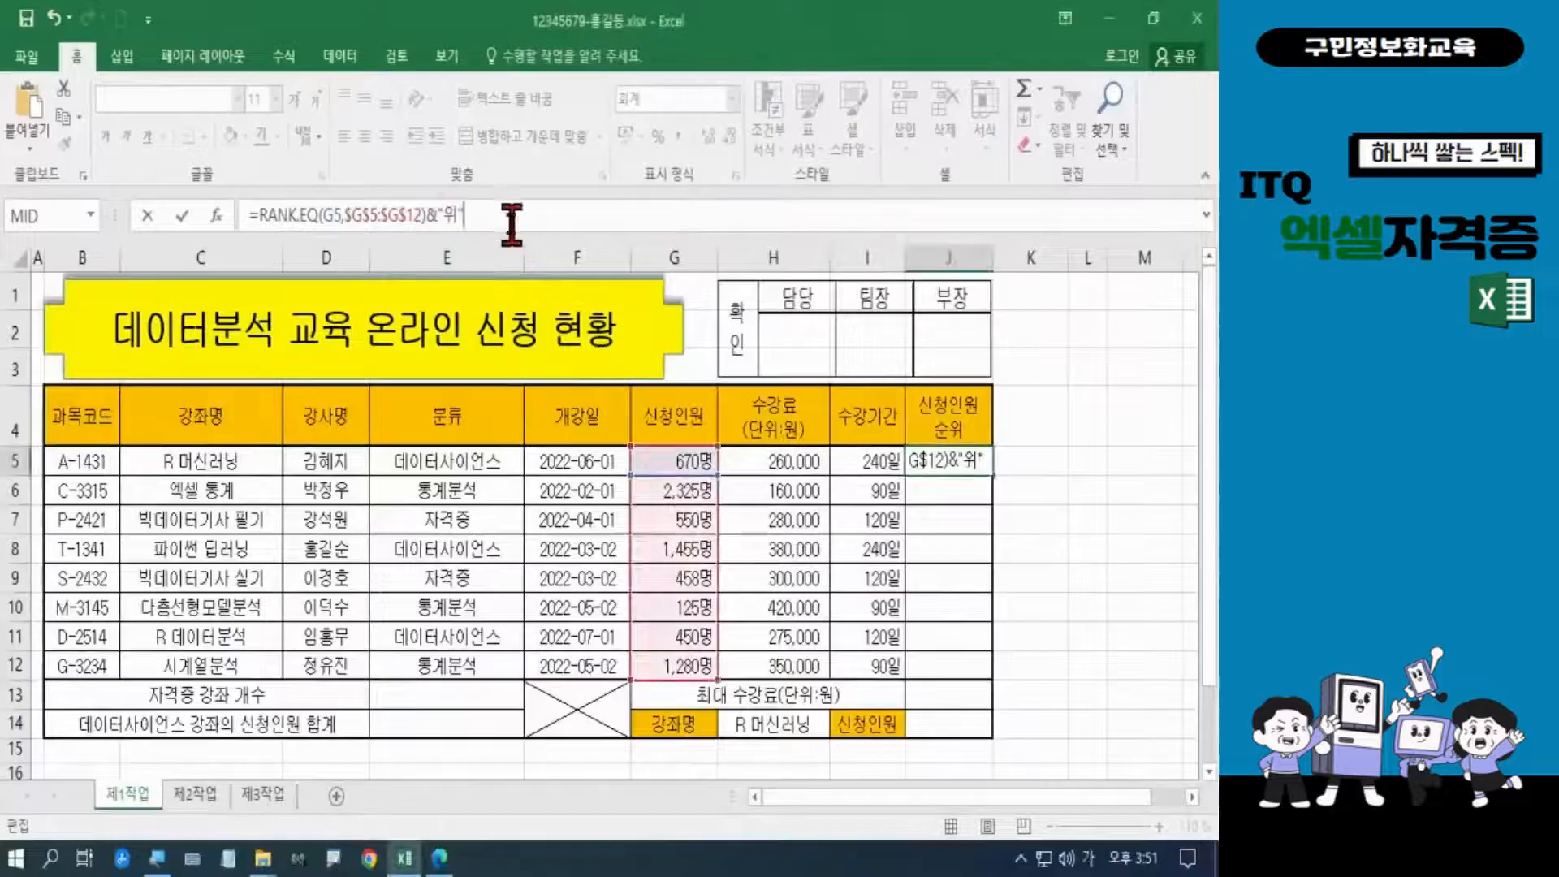
pyautogui.press('Return')
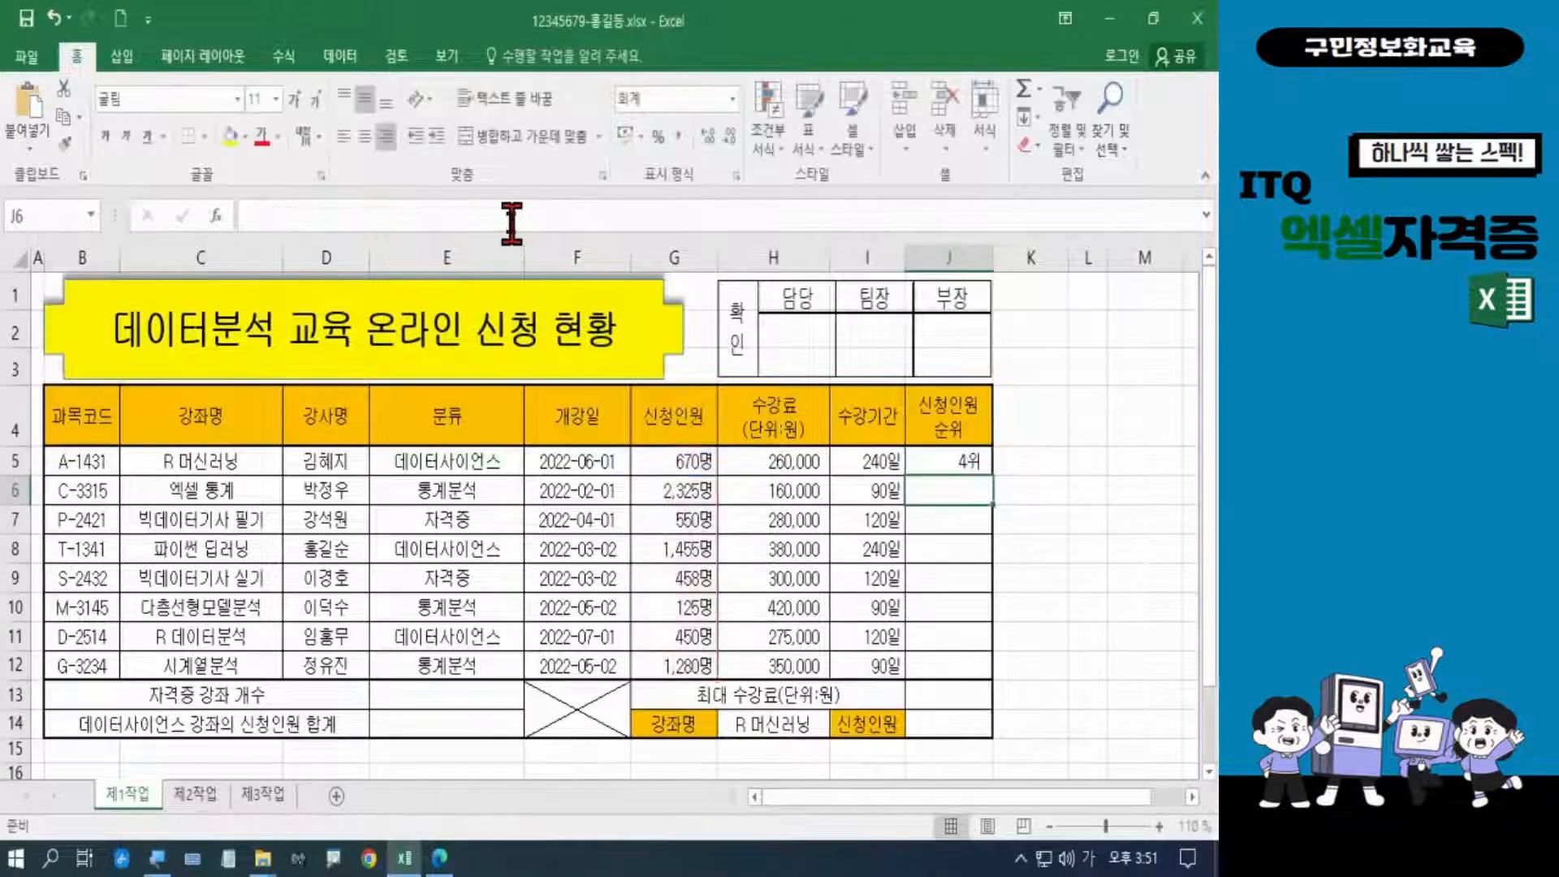
# Fill the J5 rank formula down to J12 without copying the formatting
pyautogui.click(972, 466)
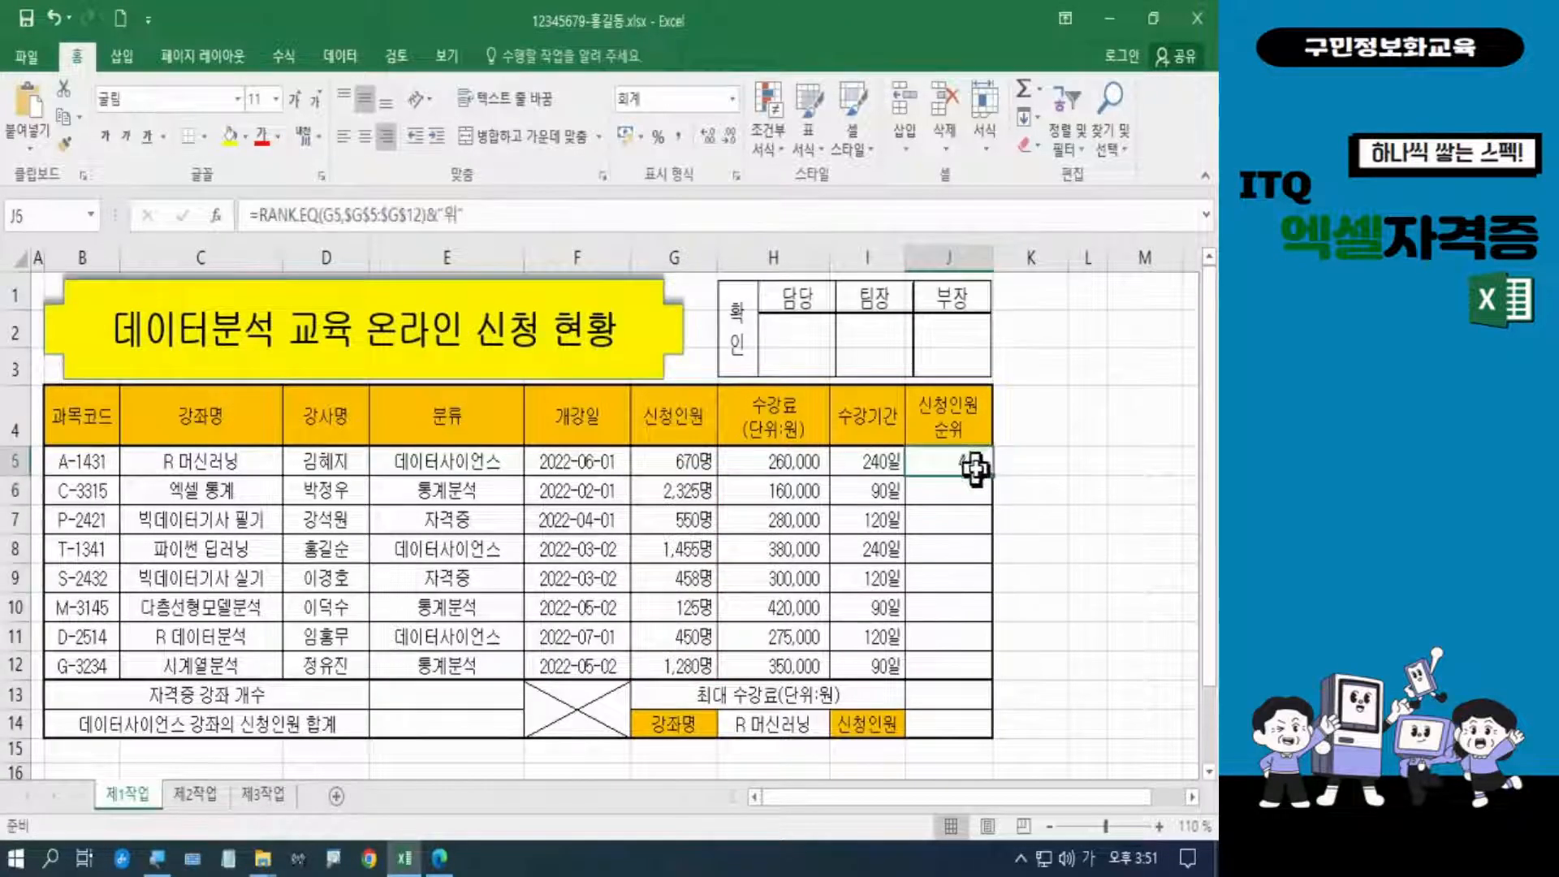
pyautogui.moveTo(992, 474); pyautogui.dragTo(988, 668)
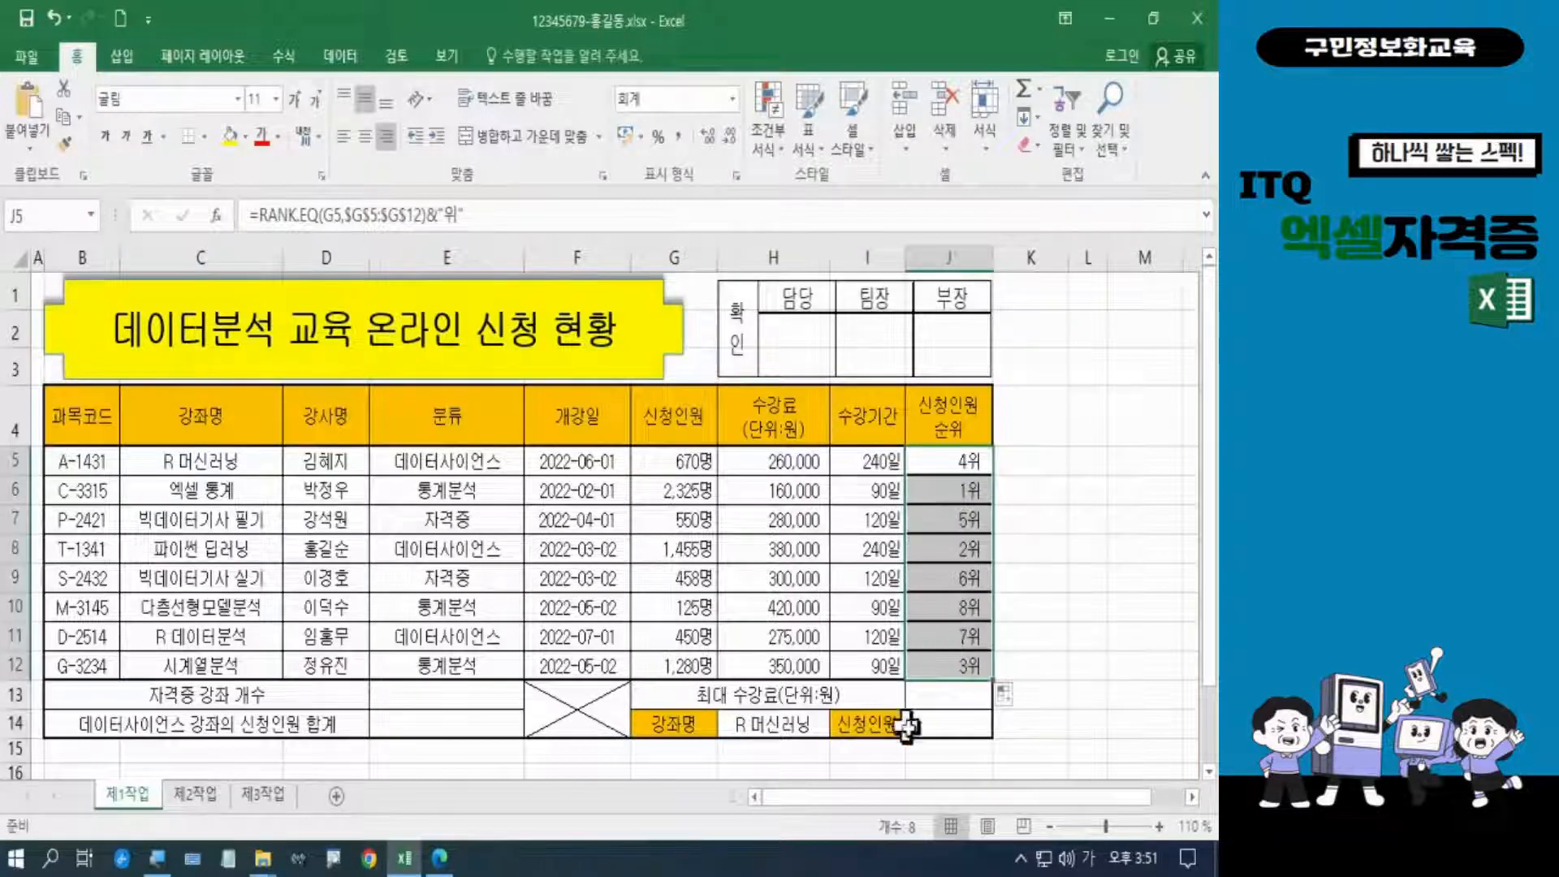
pyautogui.click(1020, 700)
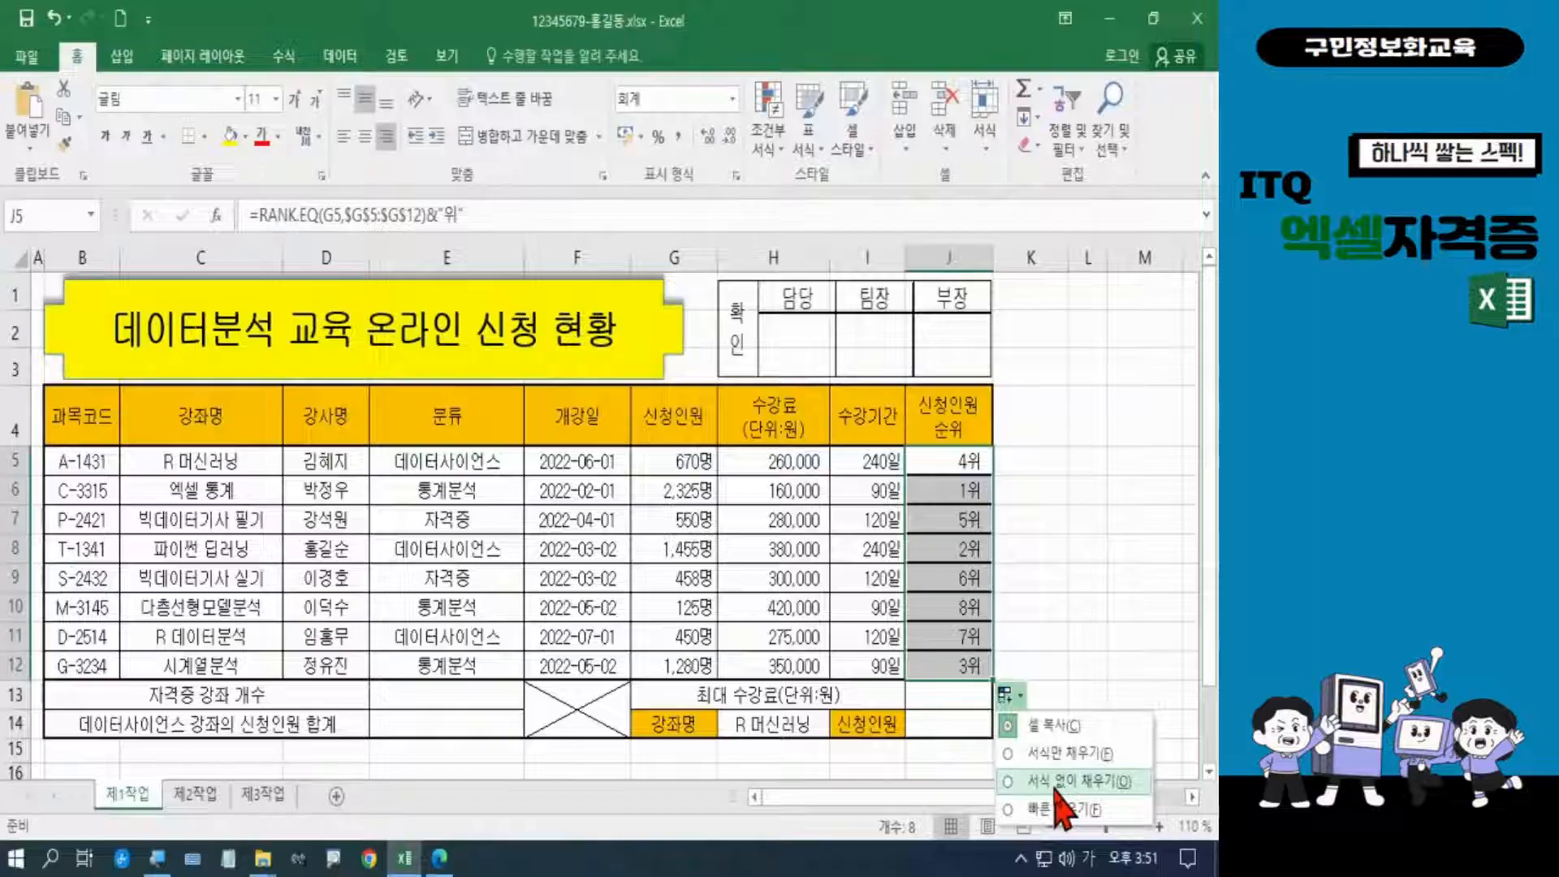
pyautogui.click(1055, 782)
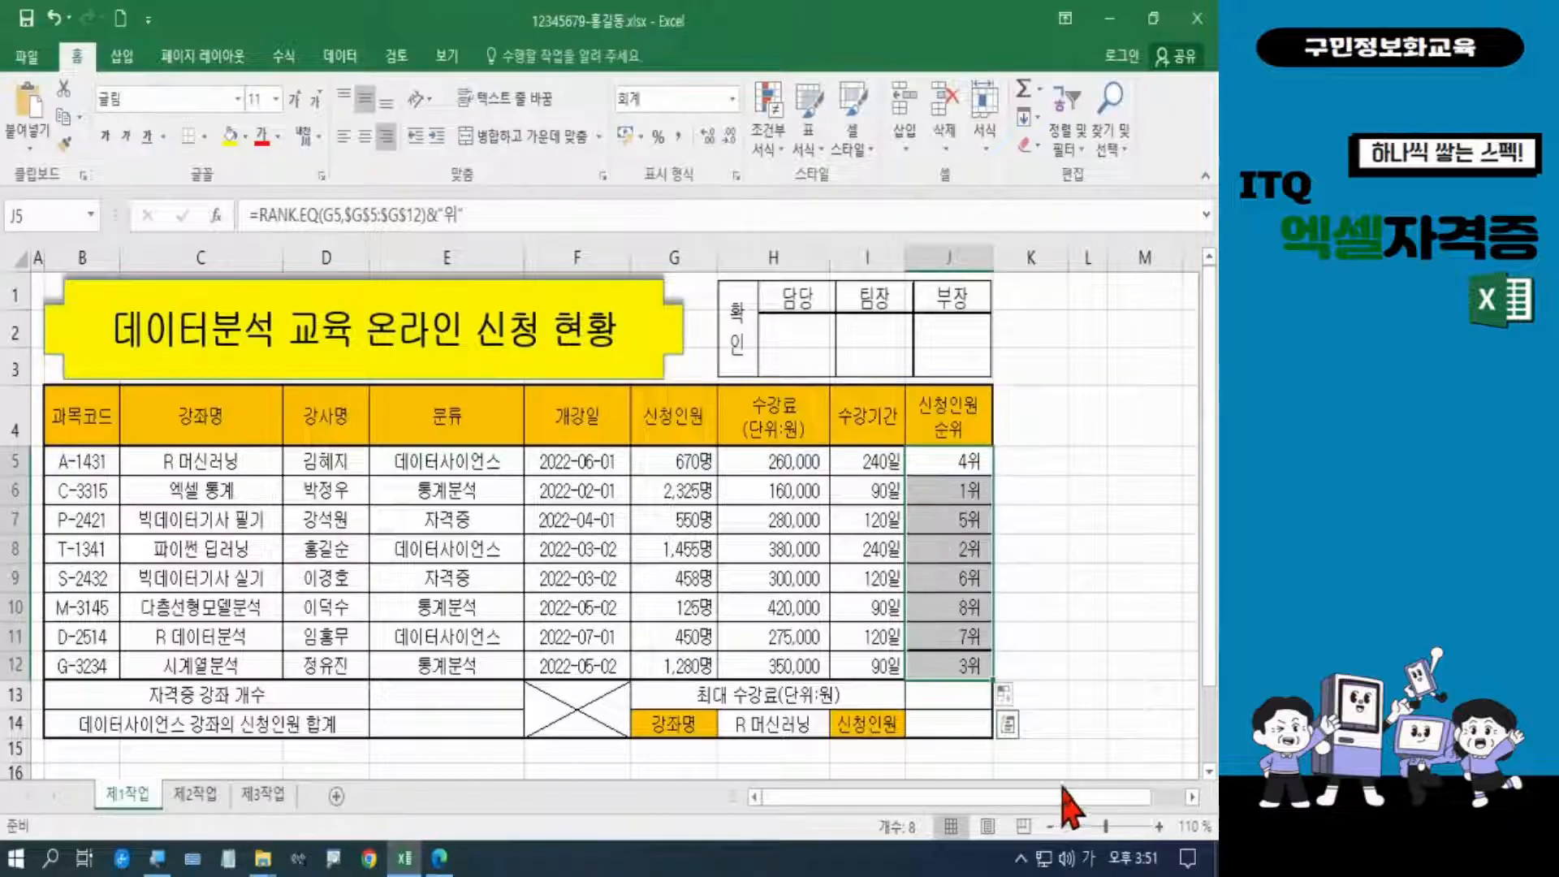
pyautogui.click(1131, 686)
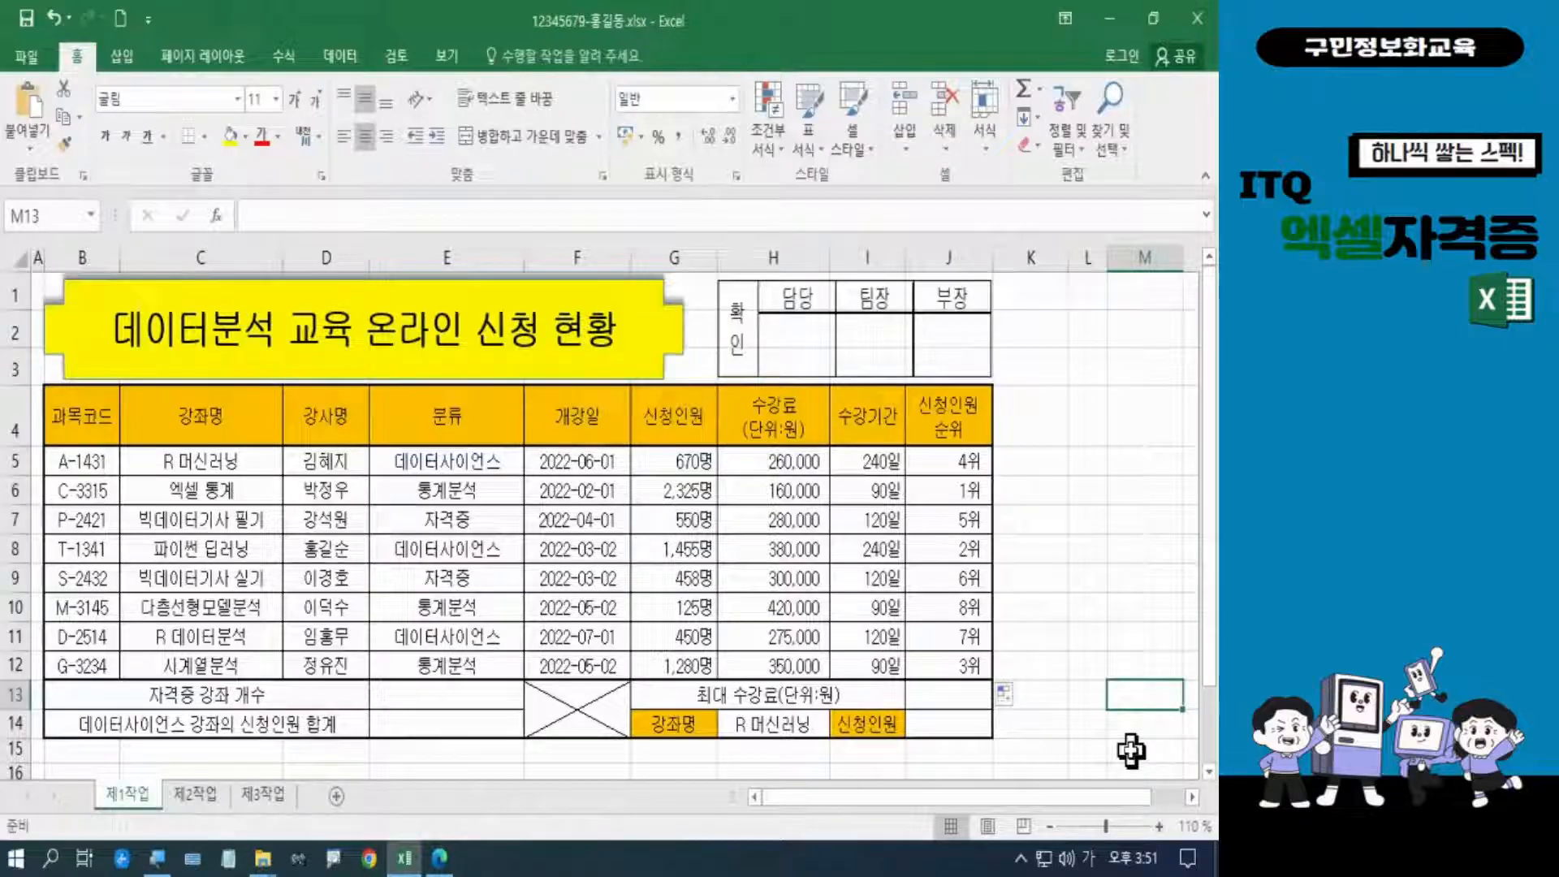
# Switch to the exam PDF in Edge, highlight item (3) on 자격증 강좌 개수 to read its requirement, and return to Excel
pyautogui.click(439, 859)
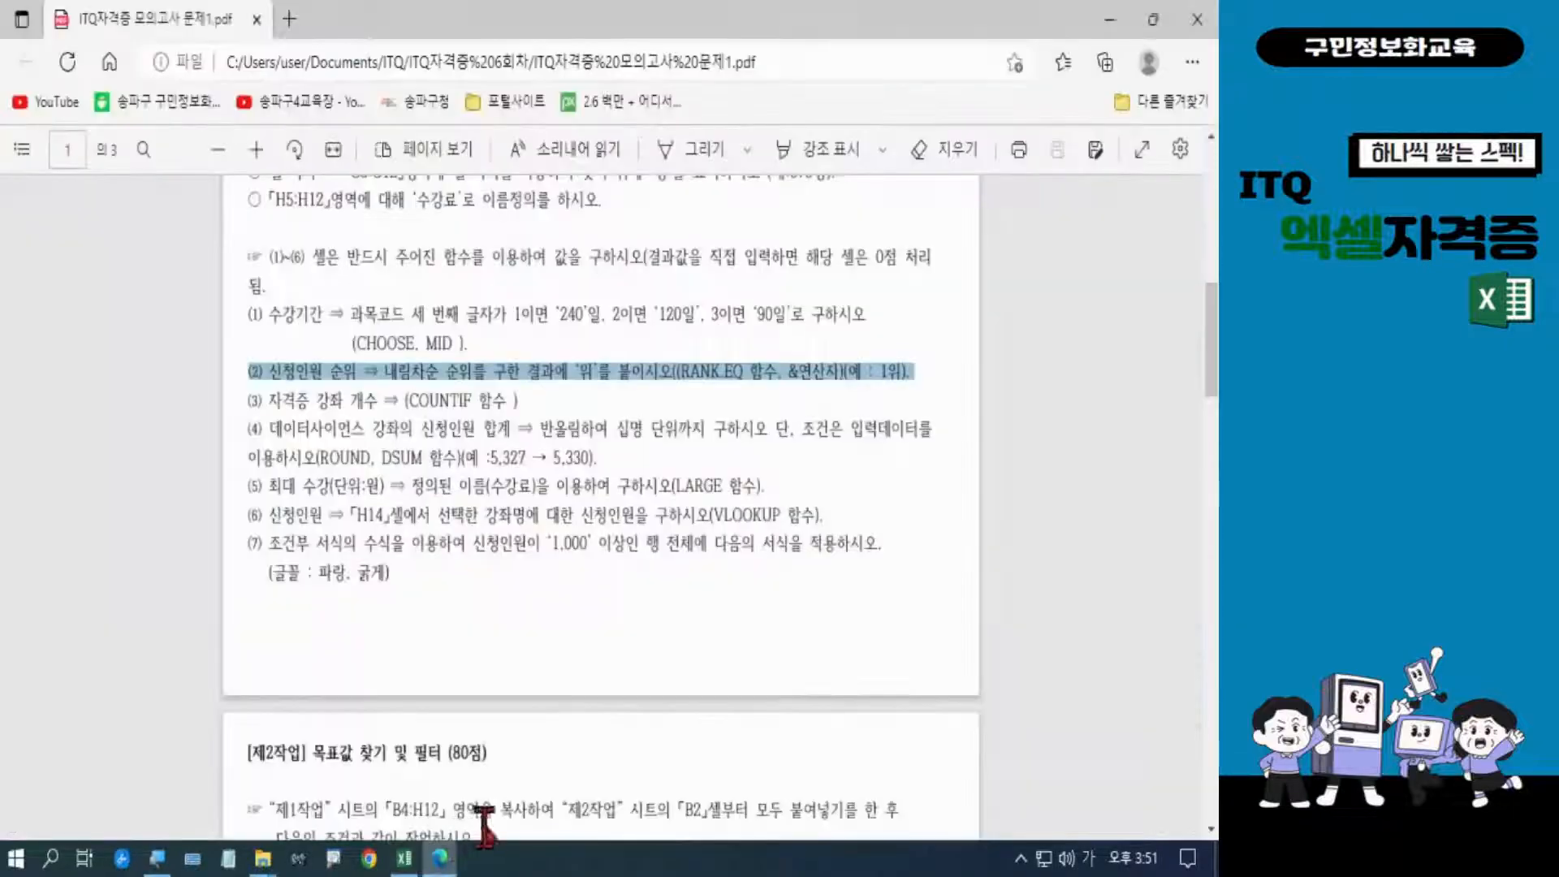
pyautogui.moveTo(248, 400); pyautogui.dragTo(526, 406)
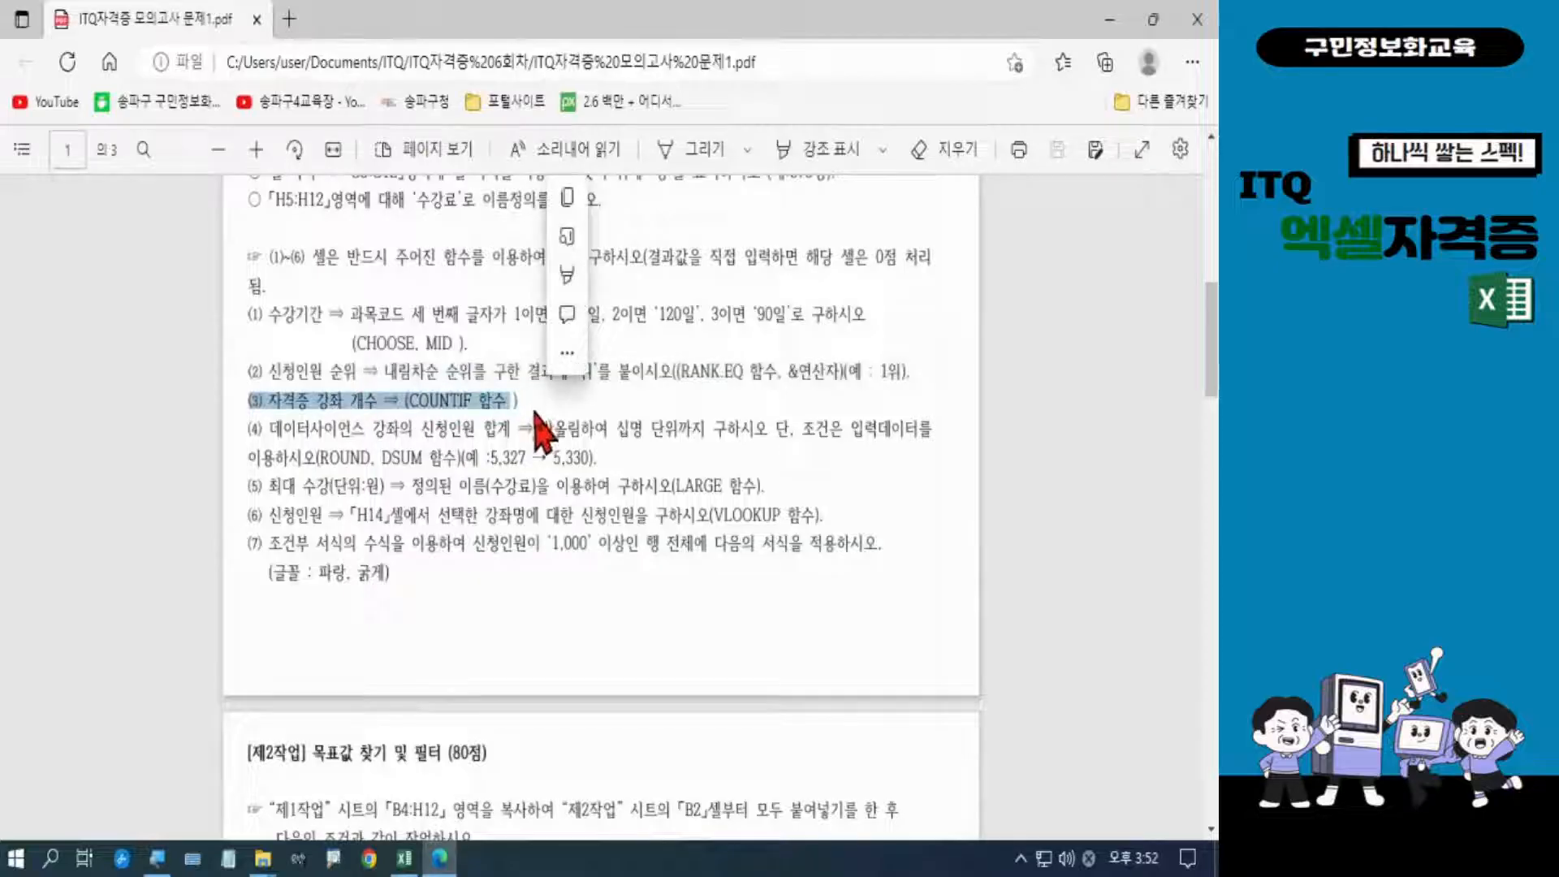
pyautogui.hotkey('alt', 'Tab')
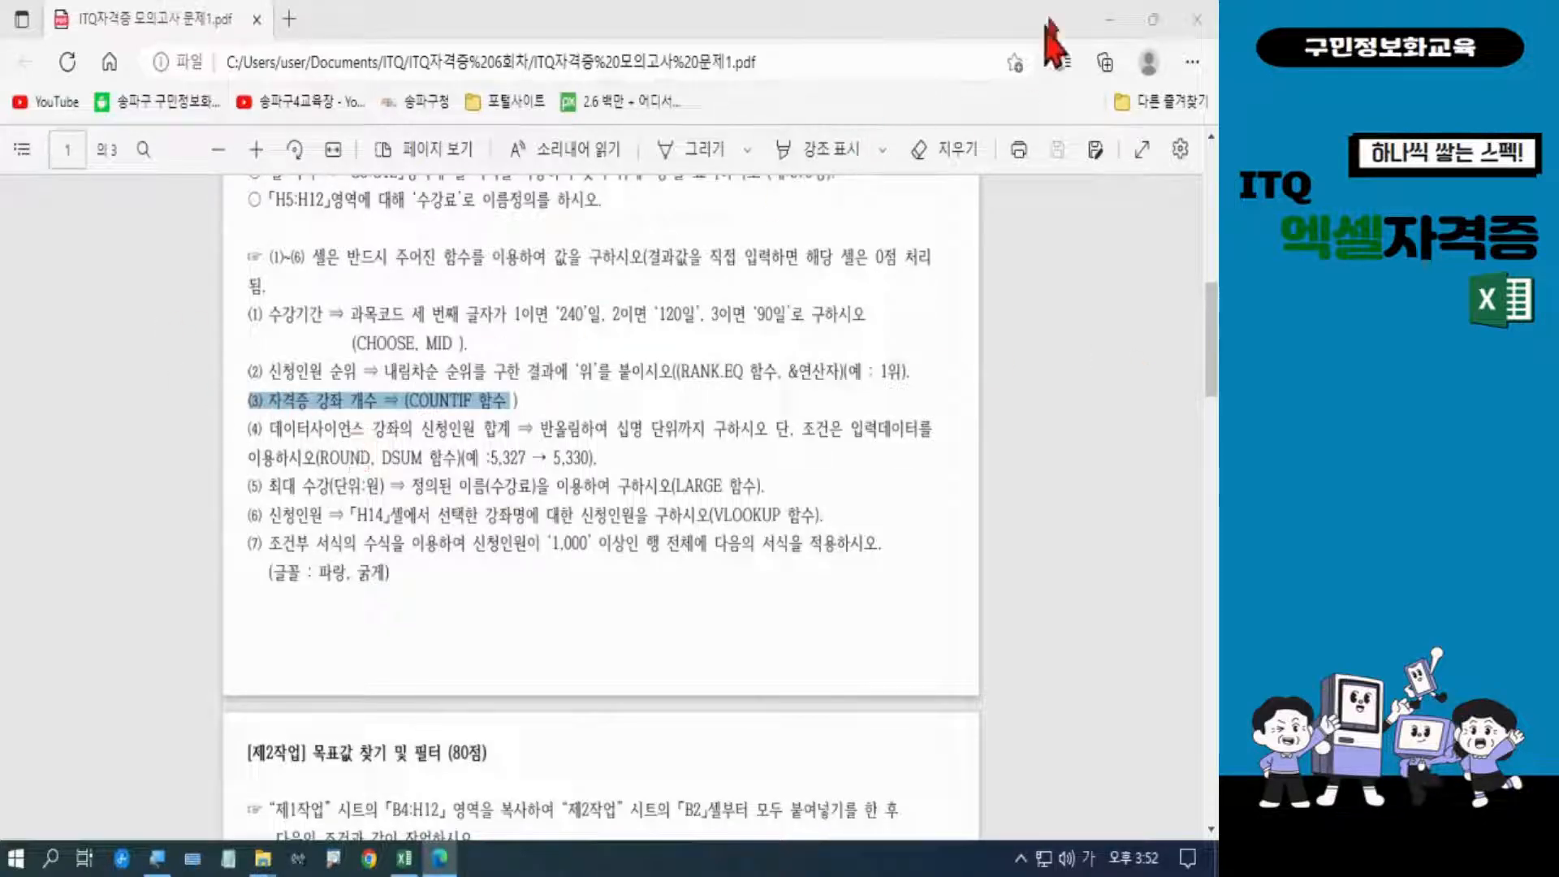
pyautogui.click(1109, 20)
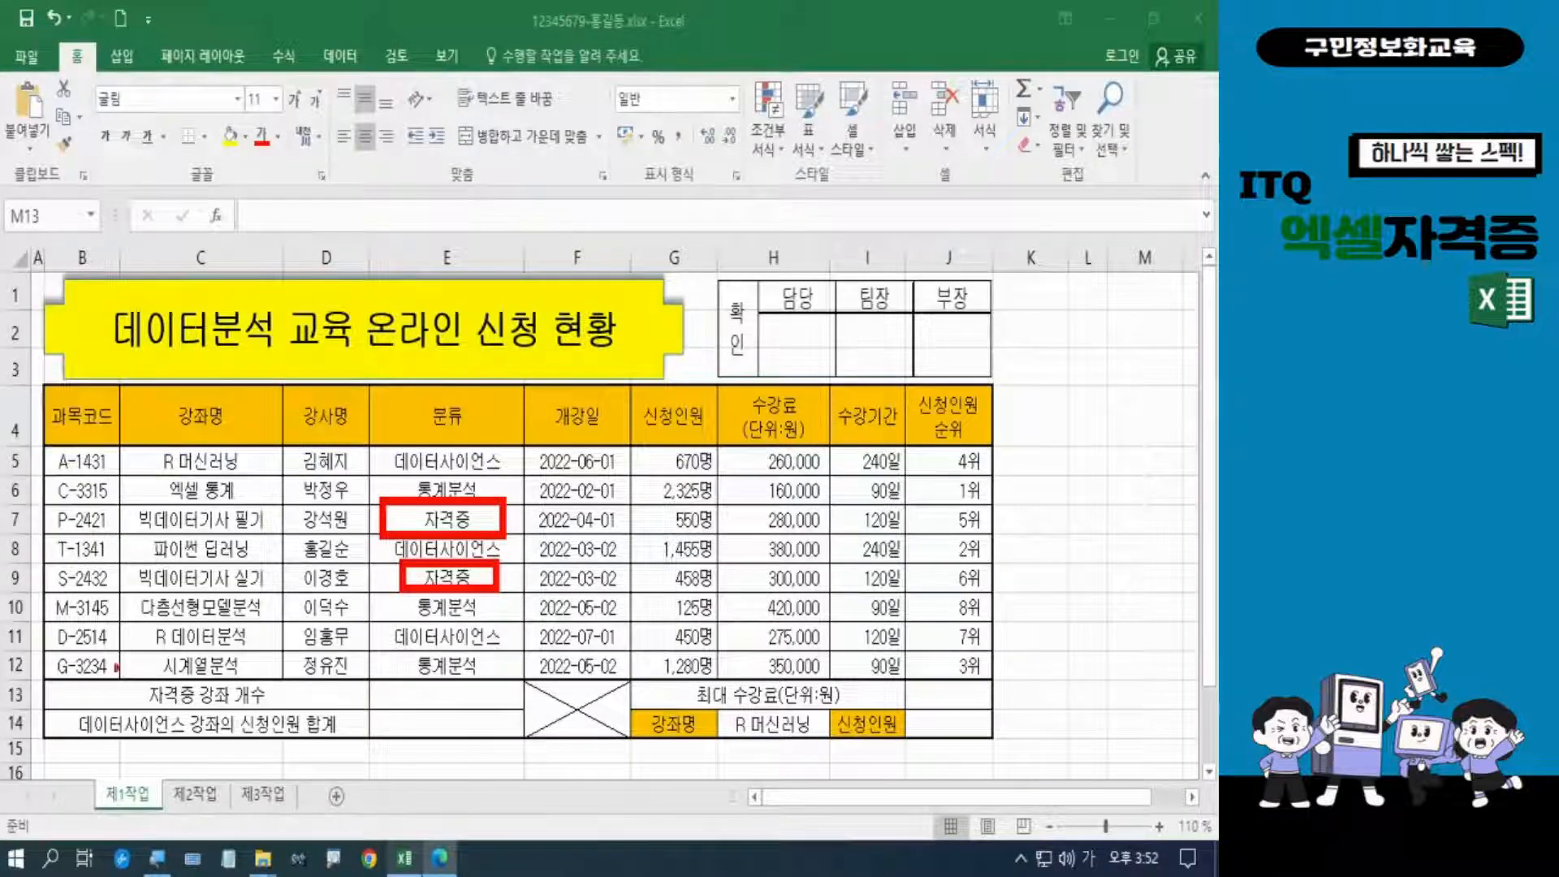
pyautogui.moveTo(58, 674)
pyautogui.mouseDown()
pyautogui.moveTo(236, 704)
pyautogui.moveTo(529, 708)
pyautogui.mouseUp()
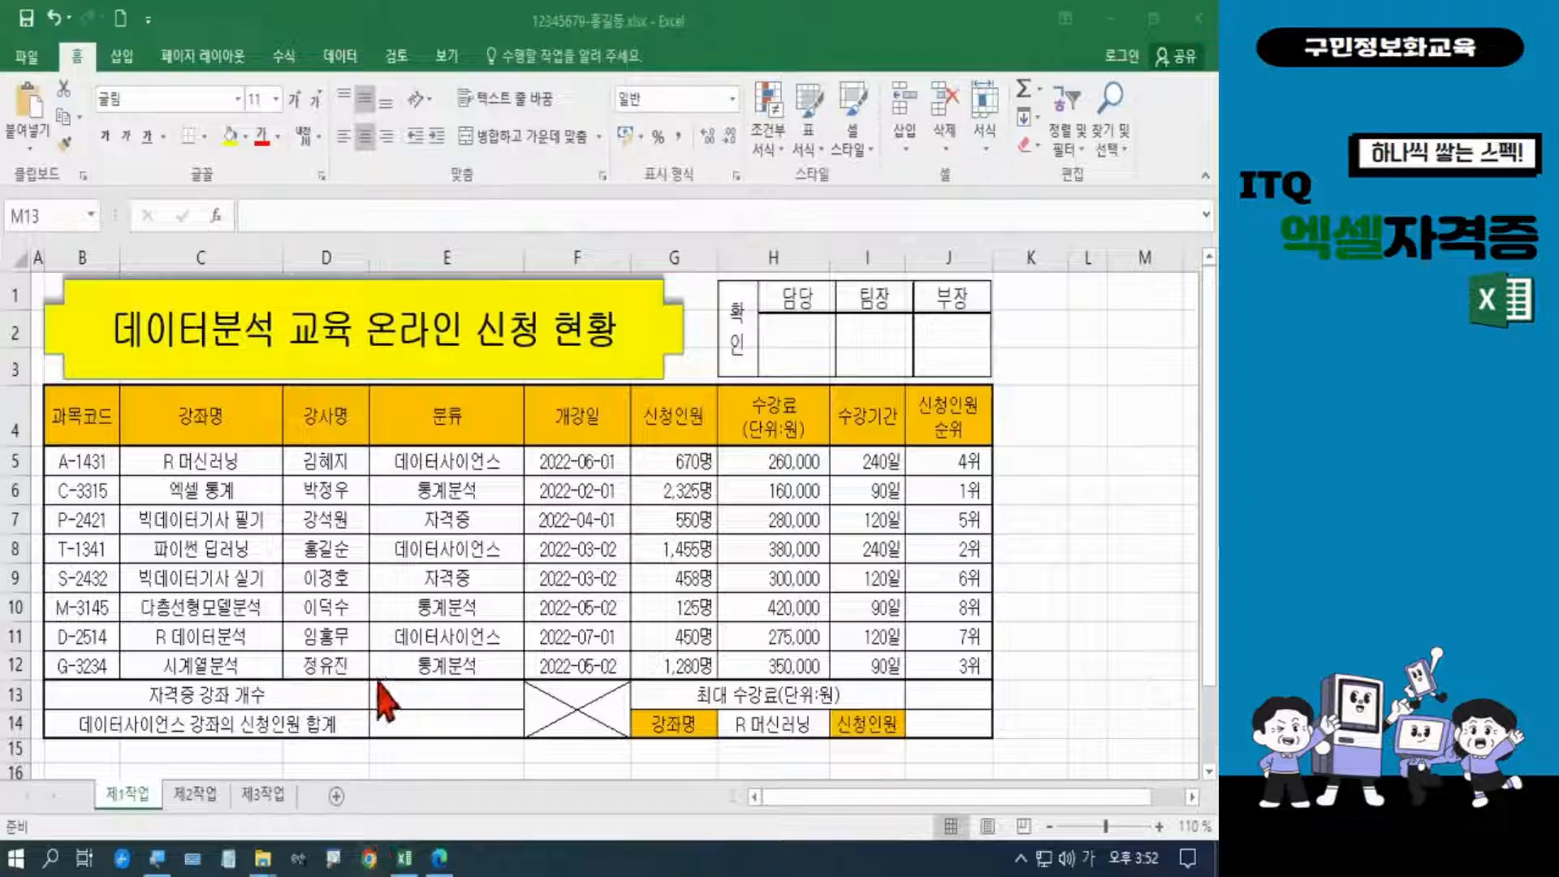
# Start a COUNTIF formula in E13 for 자격증 강좌 개수
pyautogui.click(400, 691)
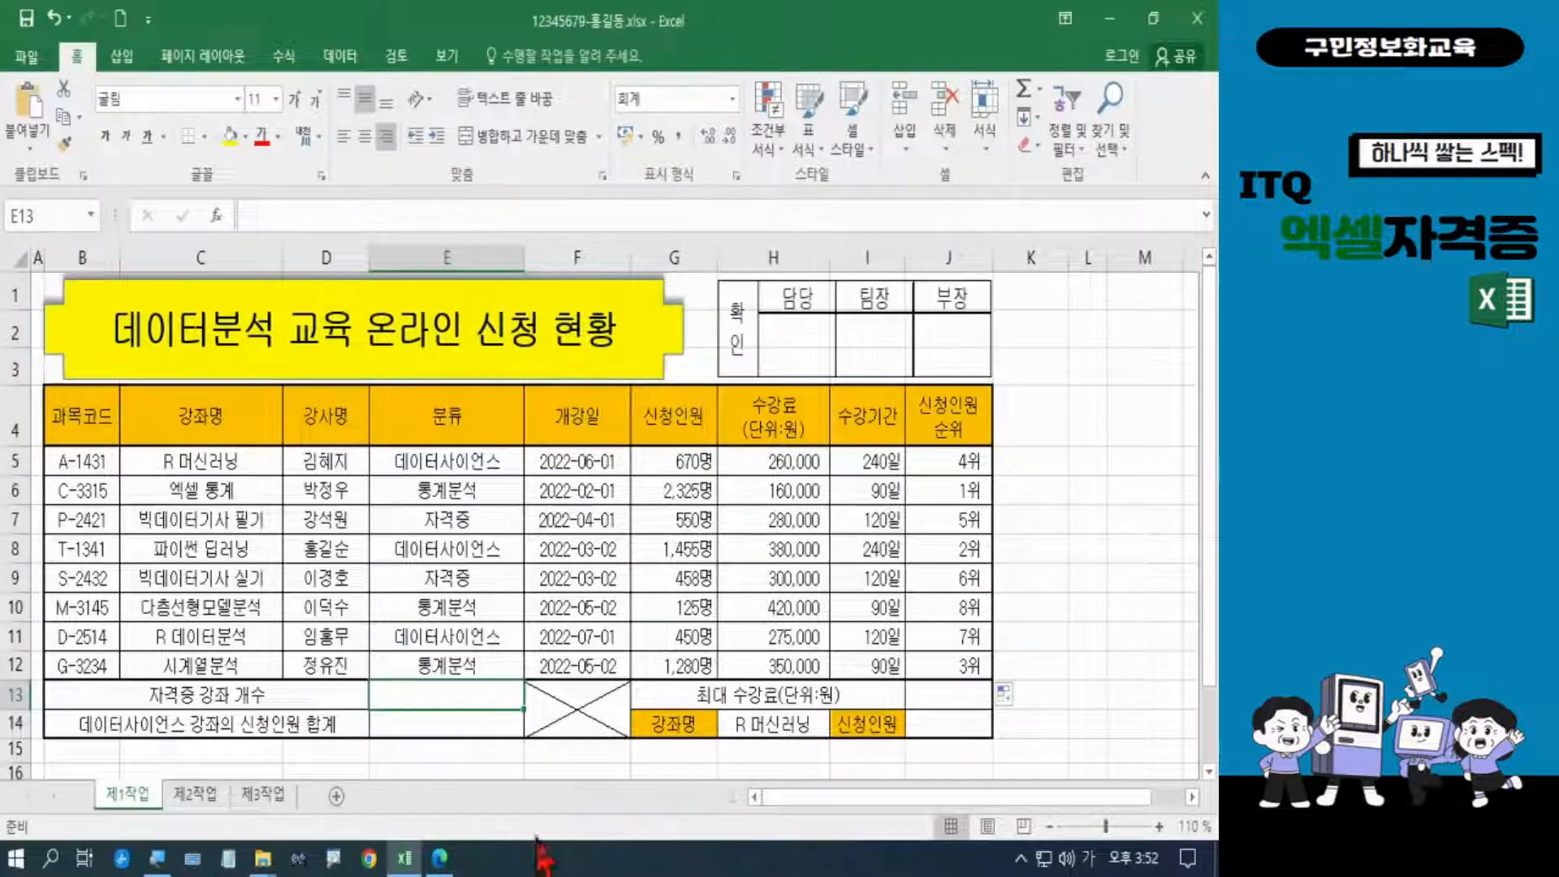
pyautogui.write('=')
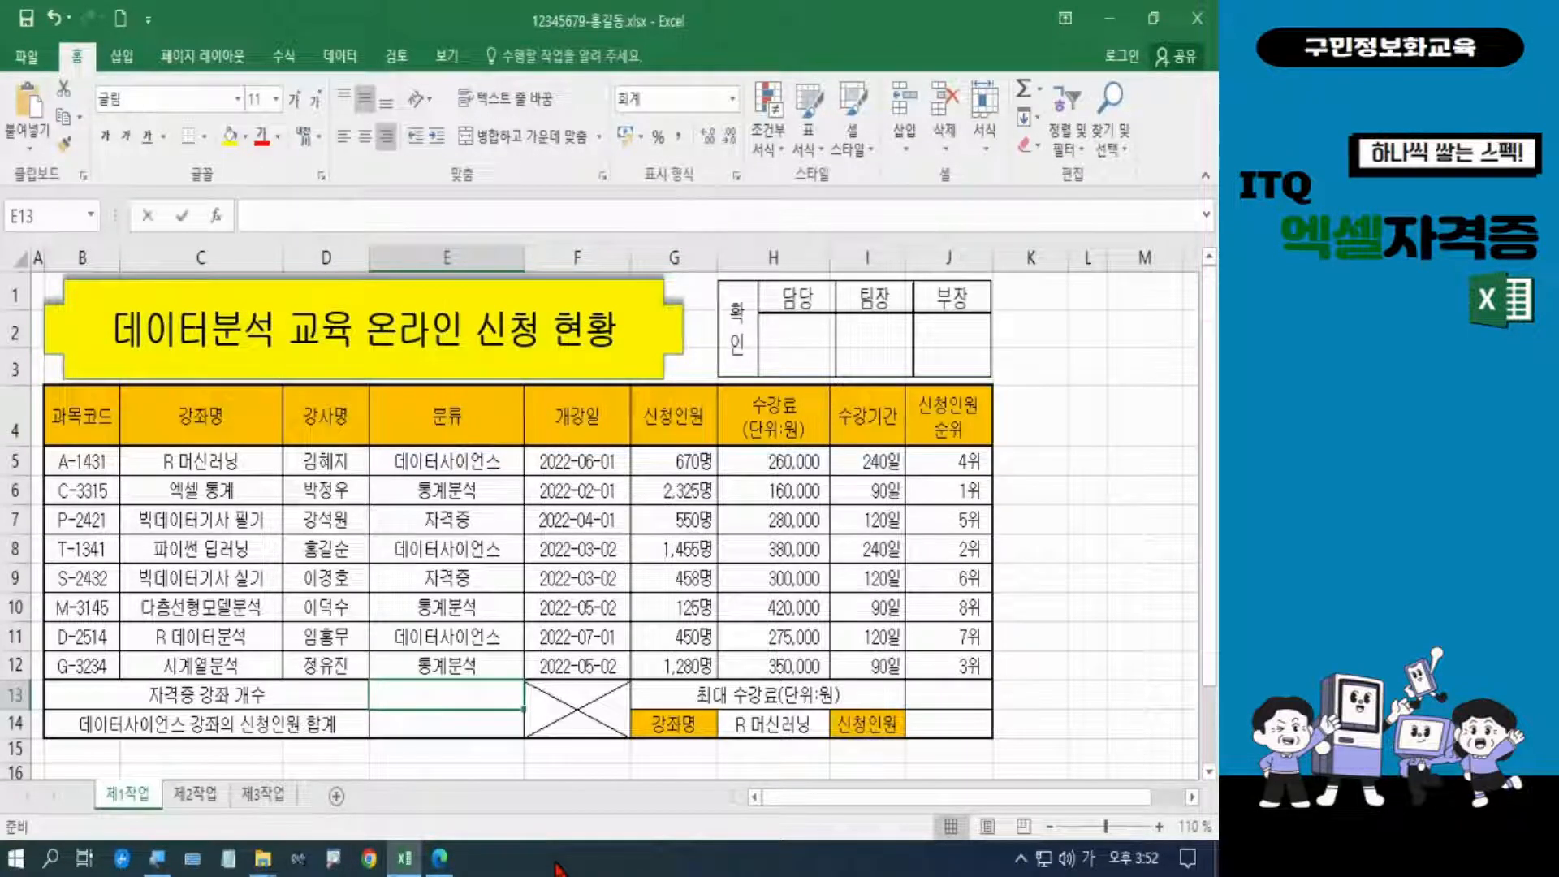
pyautogui.press('Hangul')
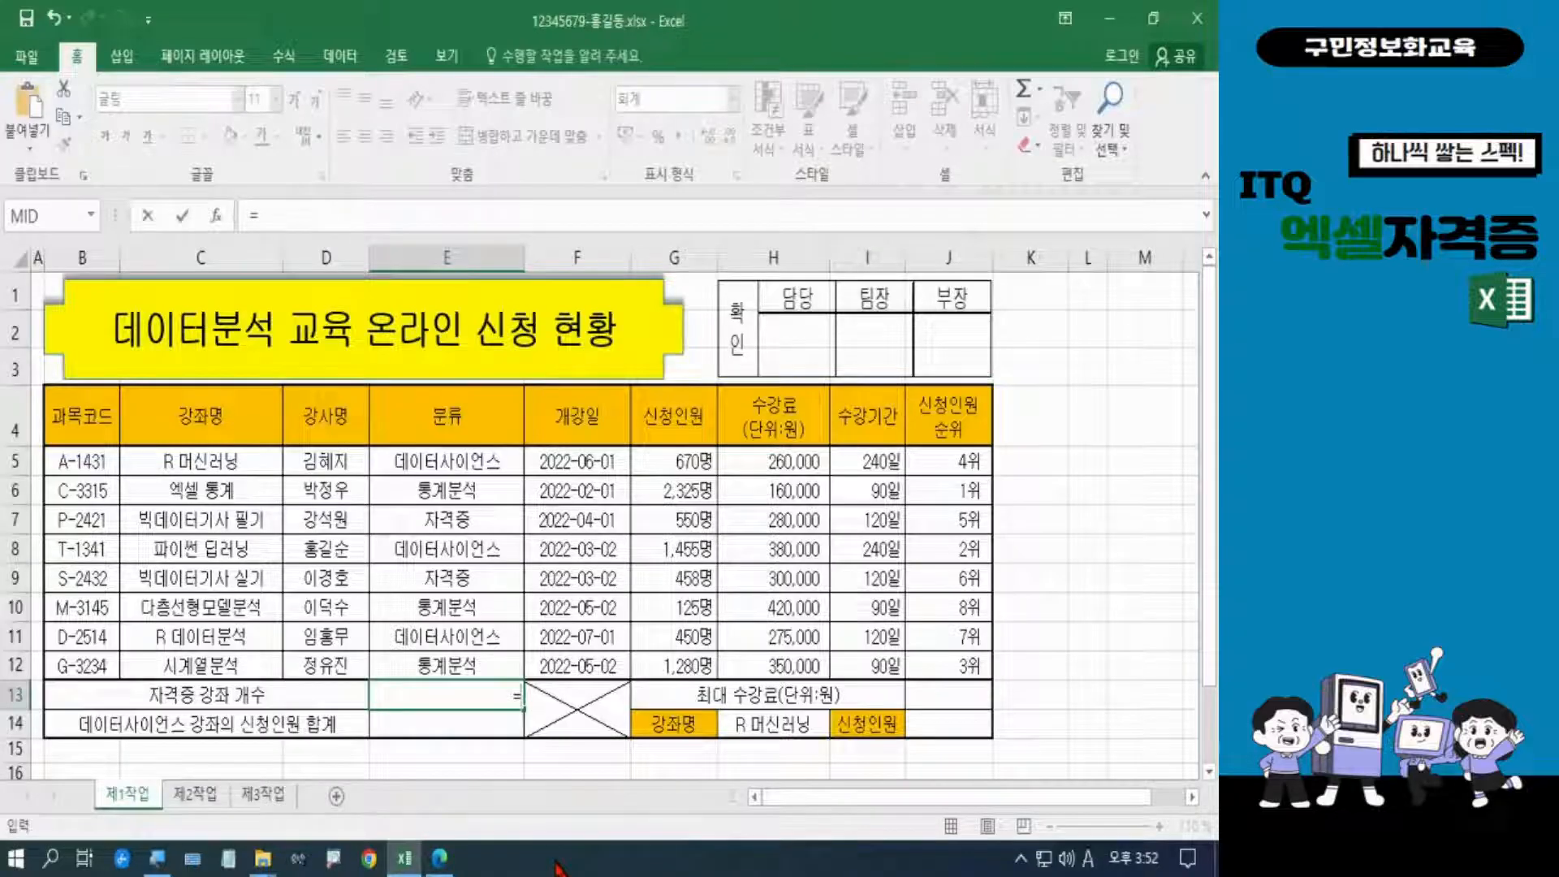
pyautogui.write('COunt')
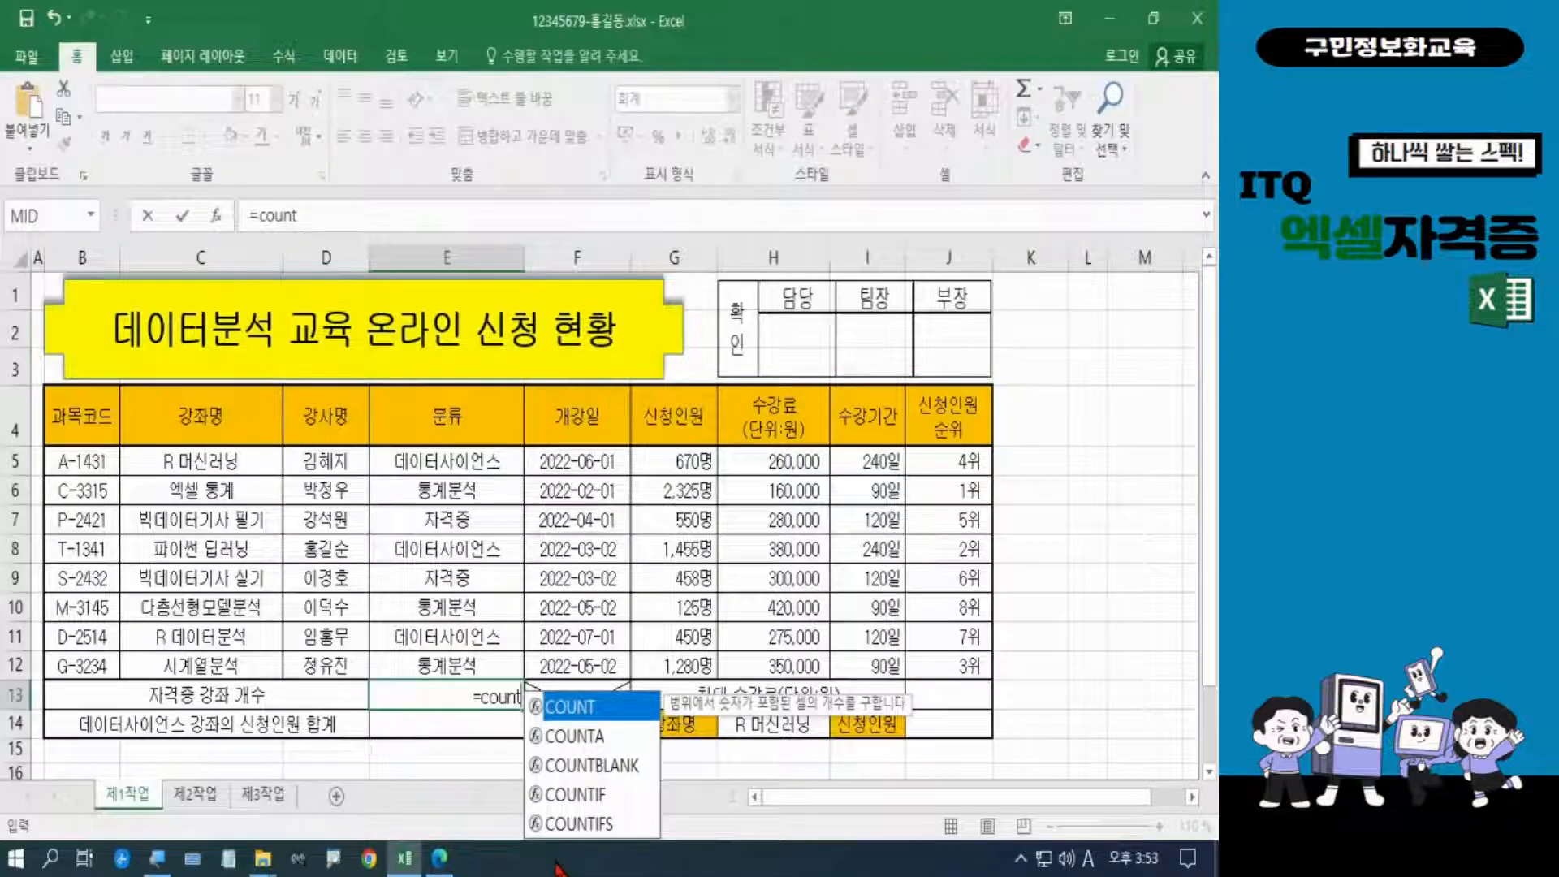
pyautogui.click(580, 795)
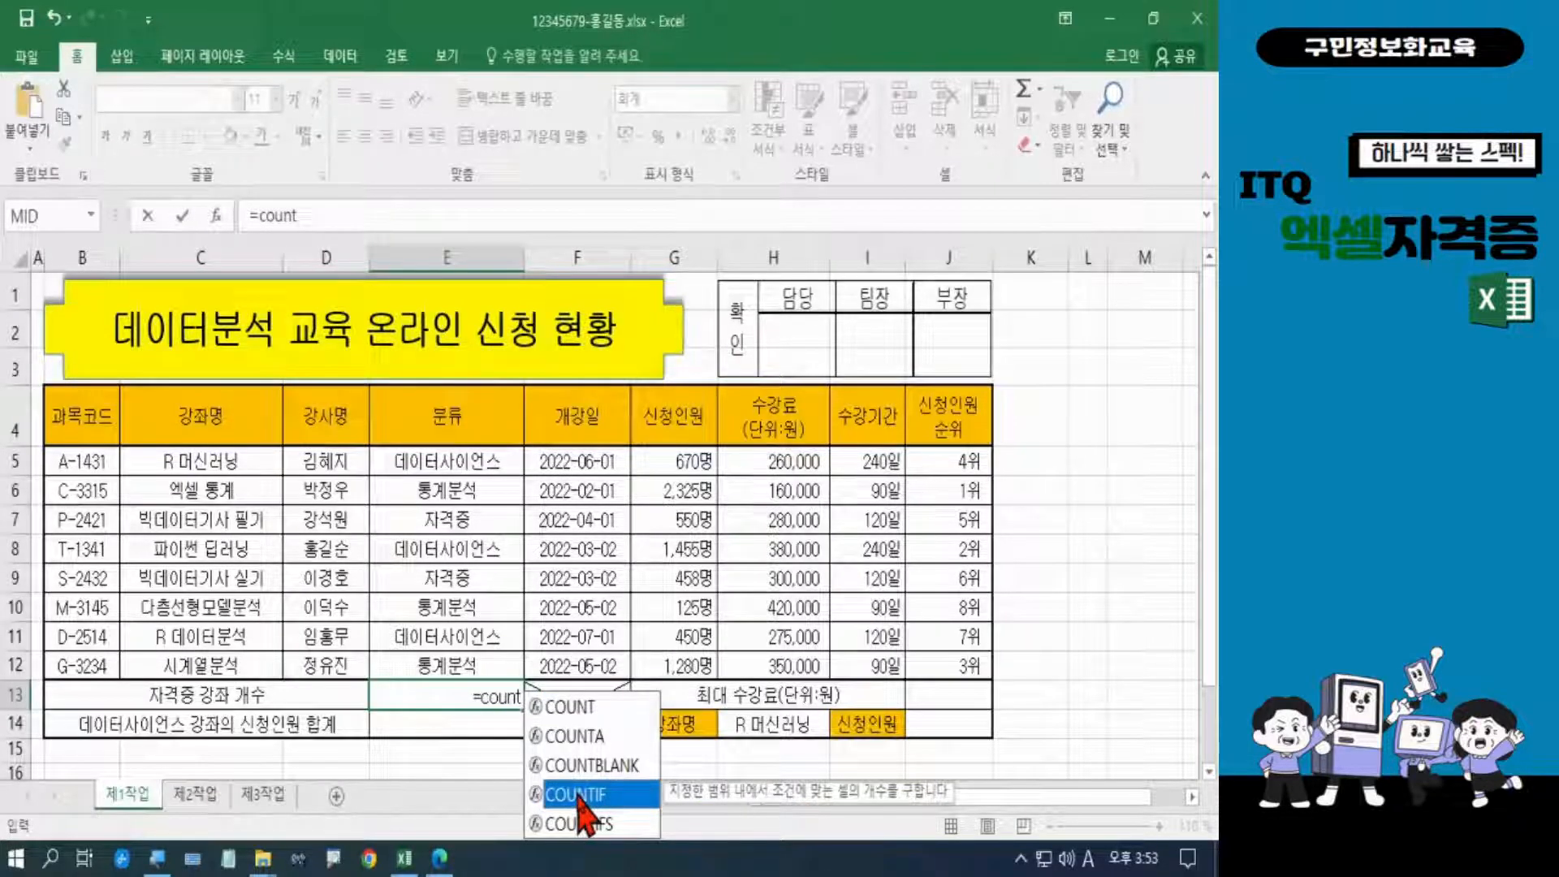
pyautogui.doubleClick(580, 795)
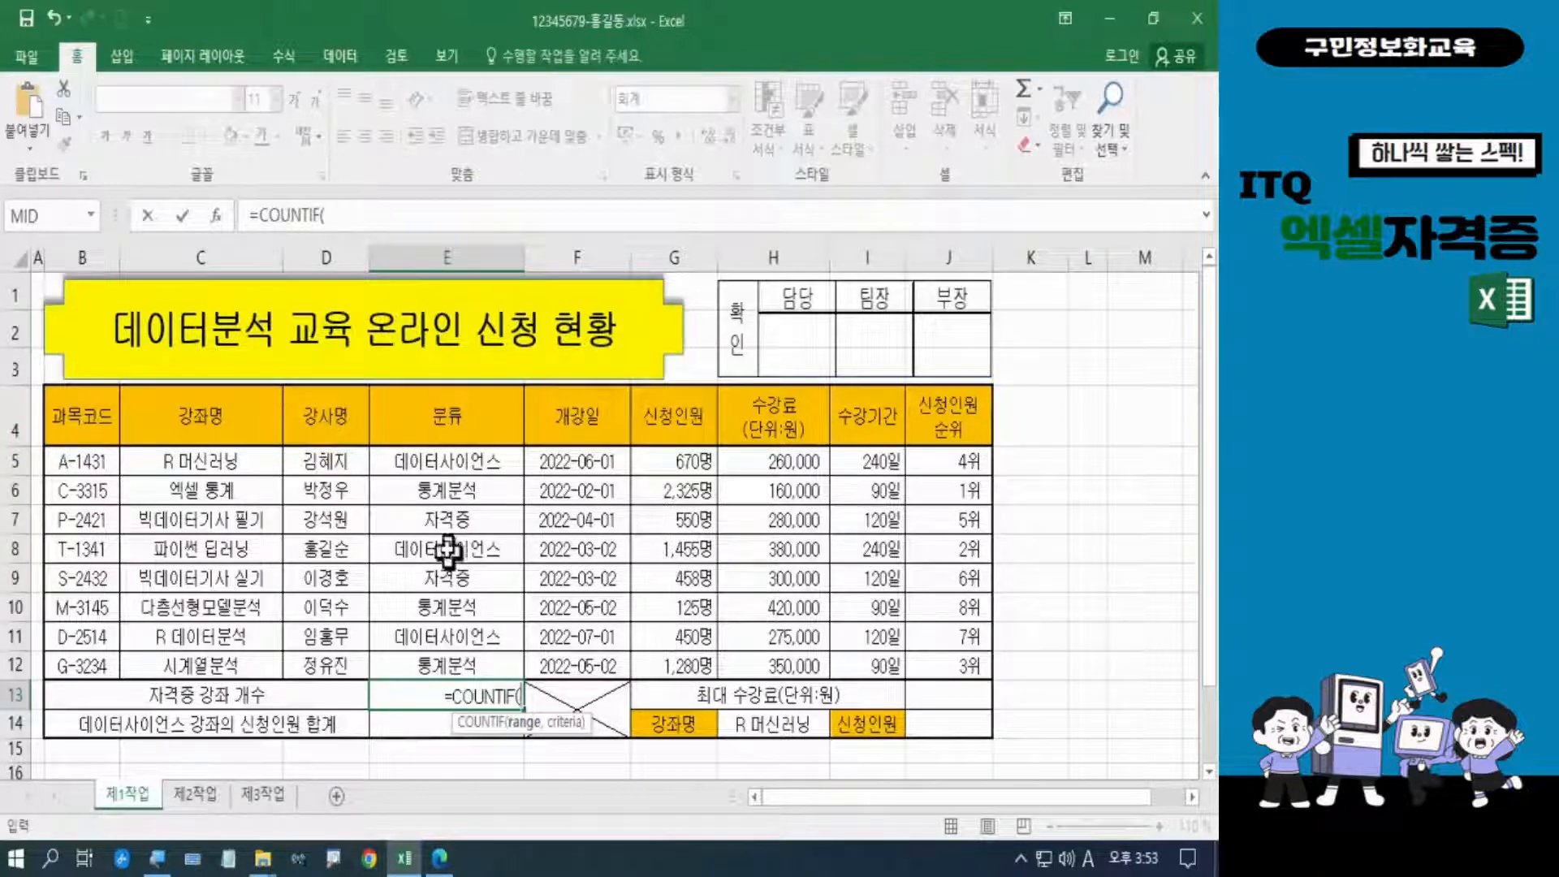
# Complete the E13 formula as =COUNTIF(E5:E12,E7), using the 분류 cells as range and the 자격증 cell as criterion
pyautogui.moveTo(437, 466); pyautogui.dragTo(447, 667)
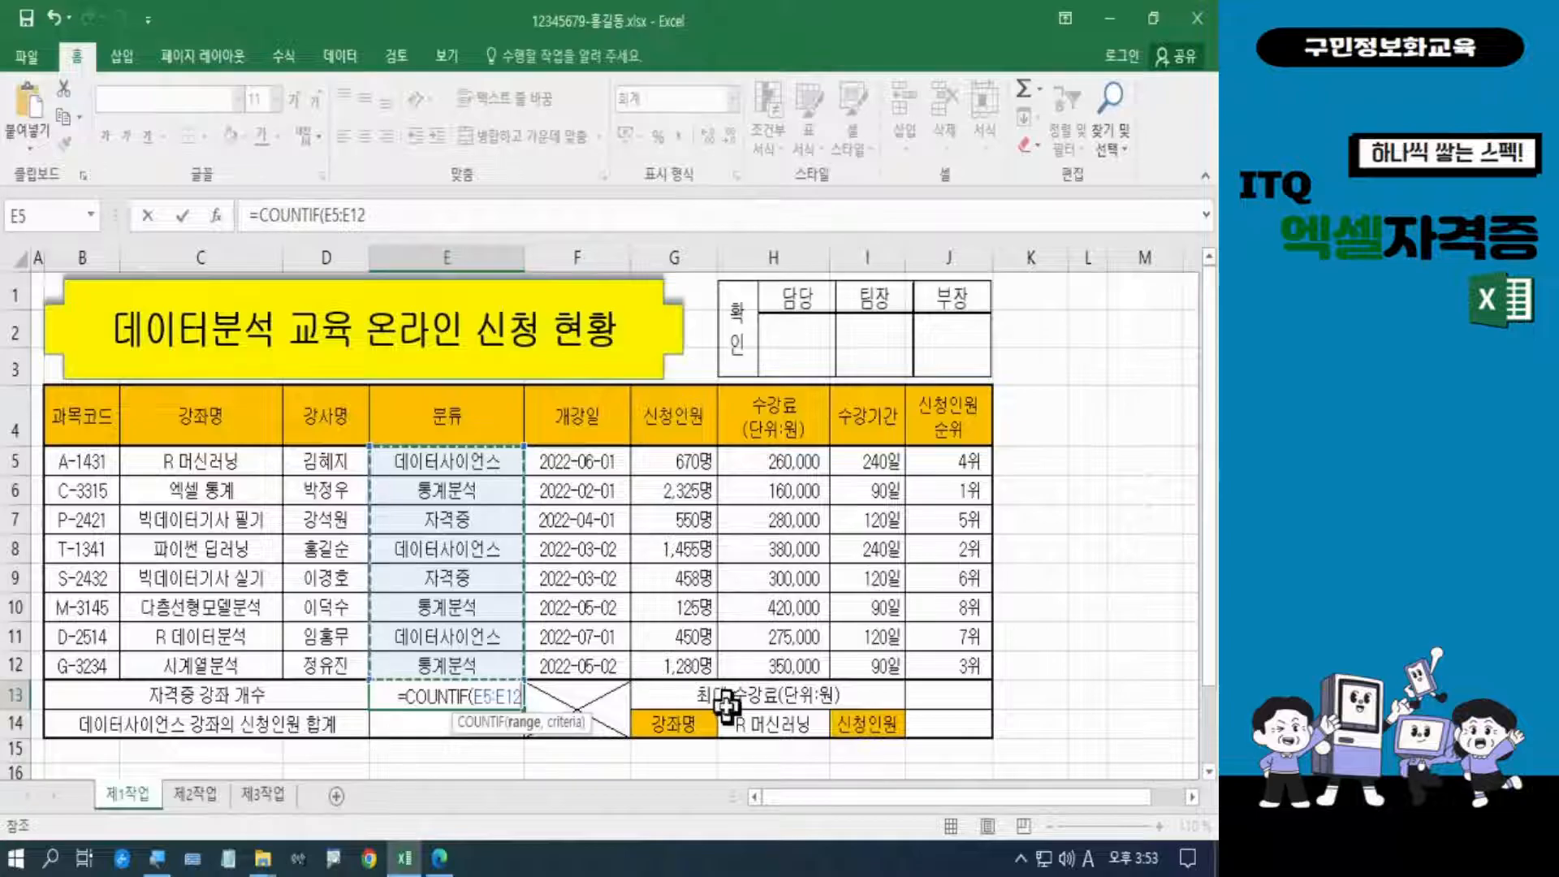
pyautogui.moveTo(366, 436); pyautogui.dragTo(529, 676)
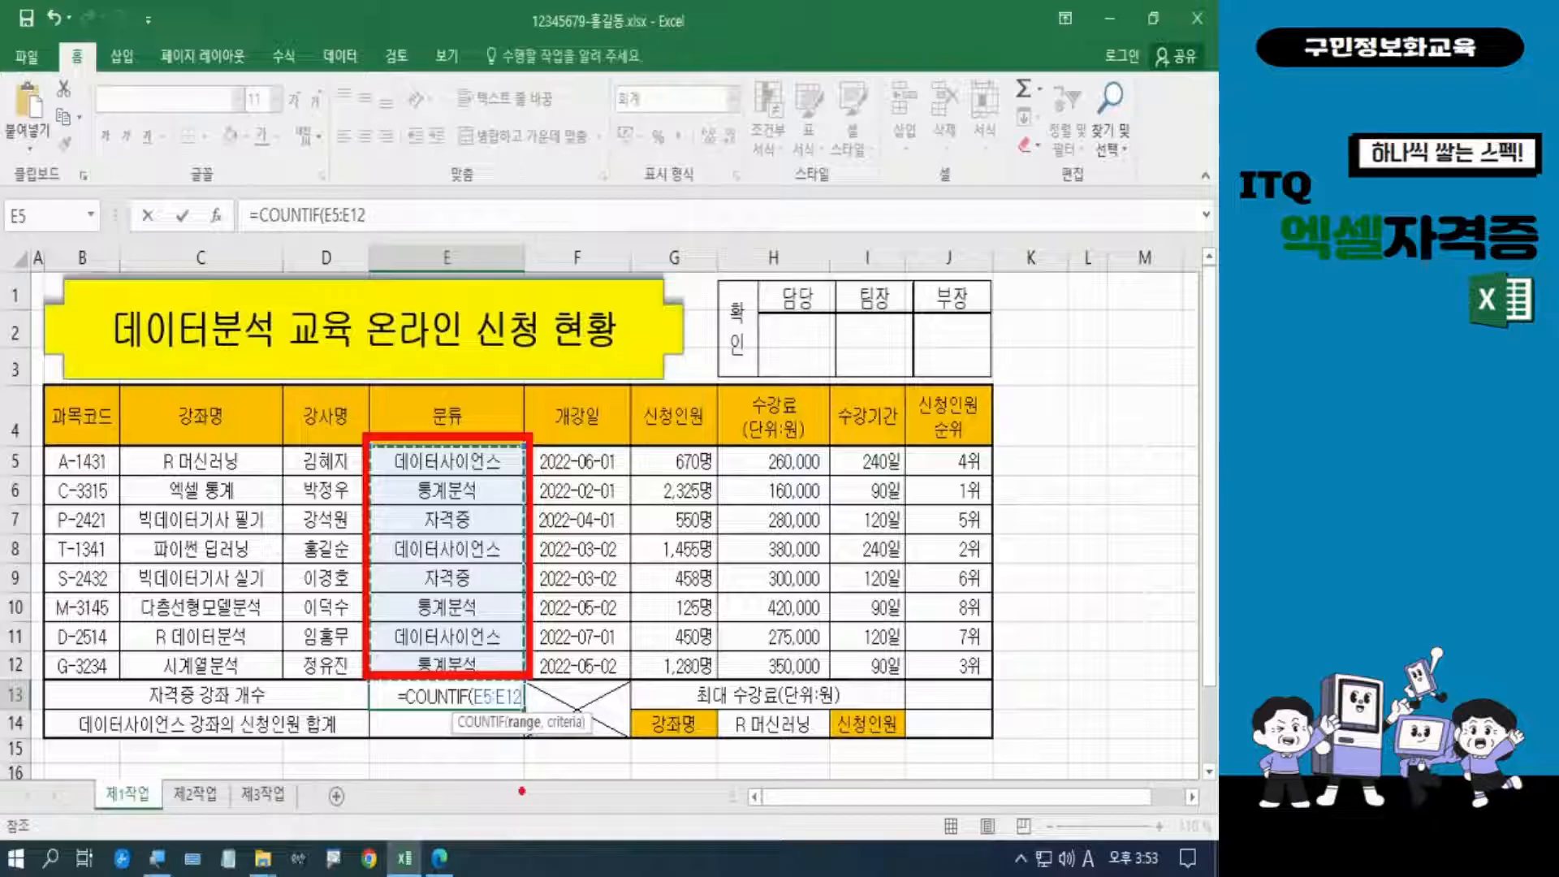
pyautogui.press('Escape')
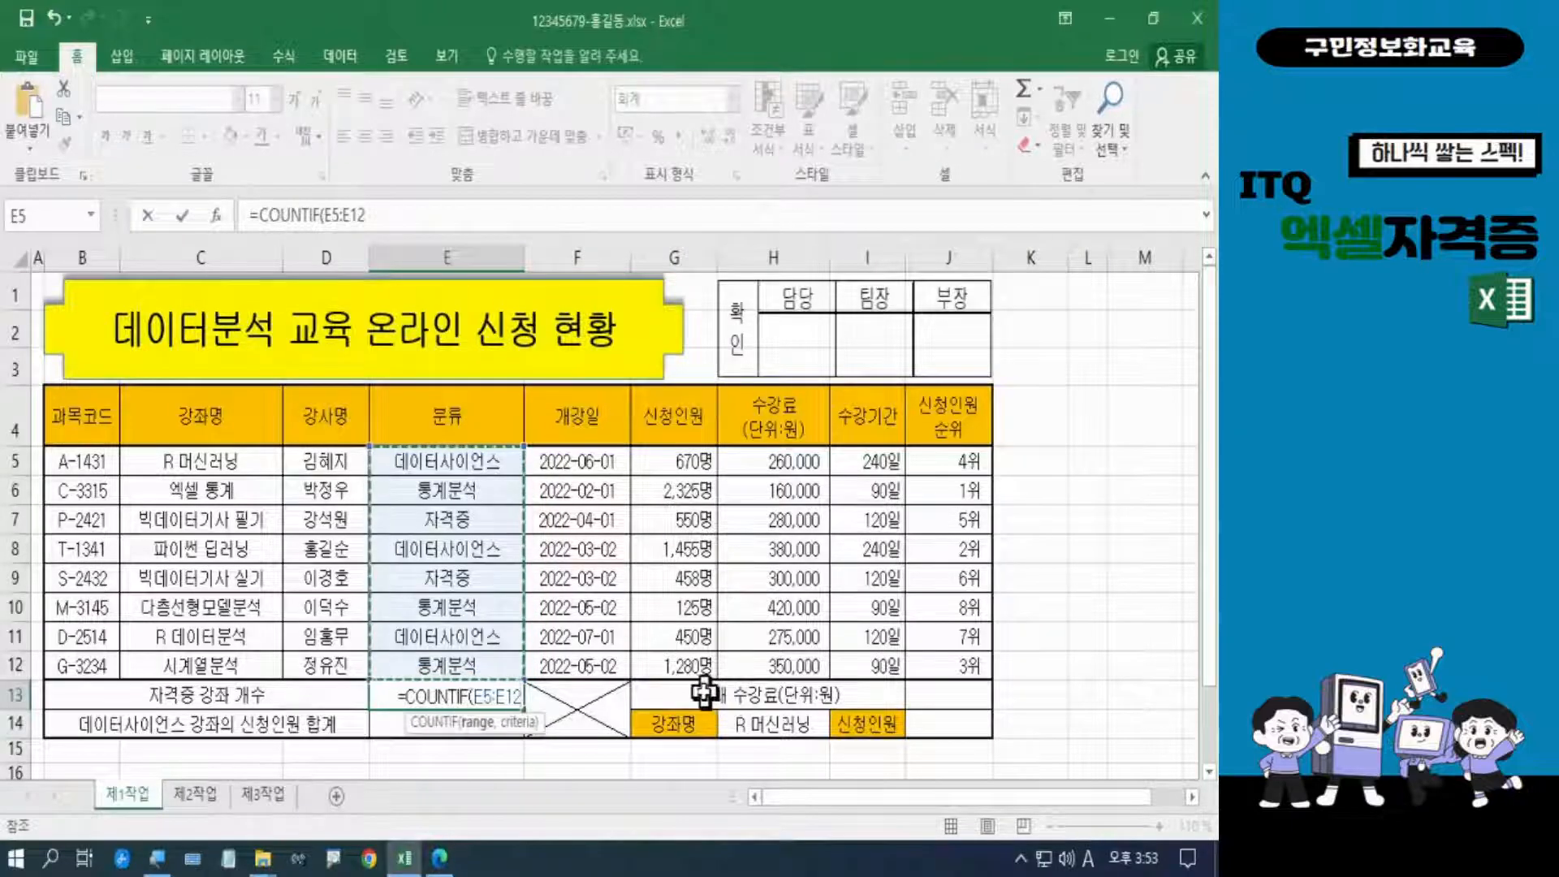
pyautogui.write(',')
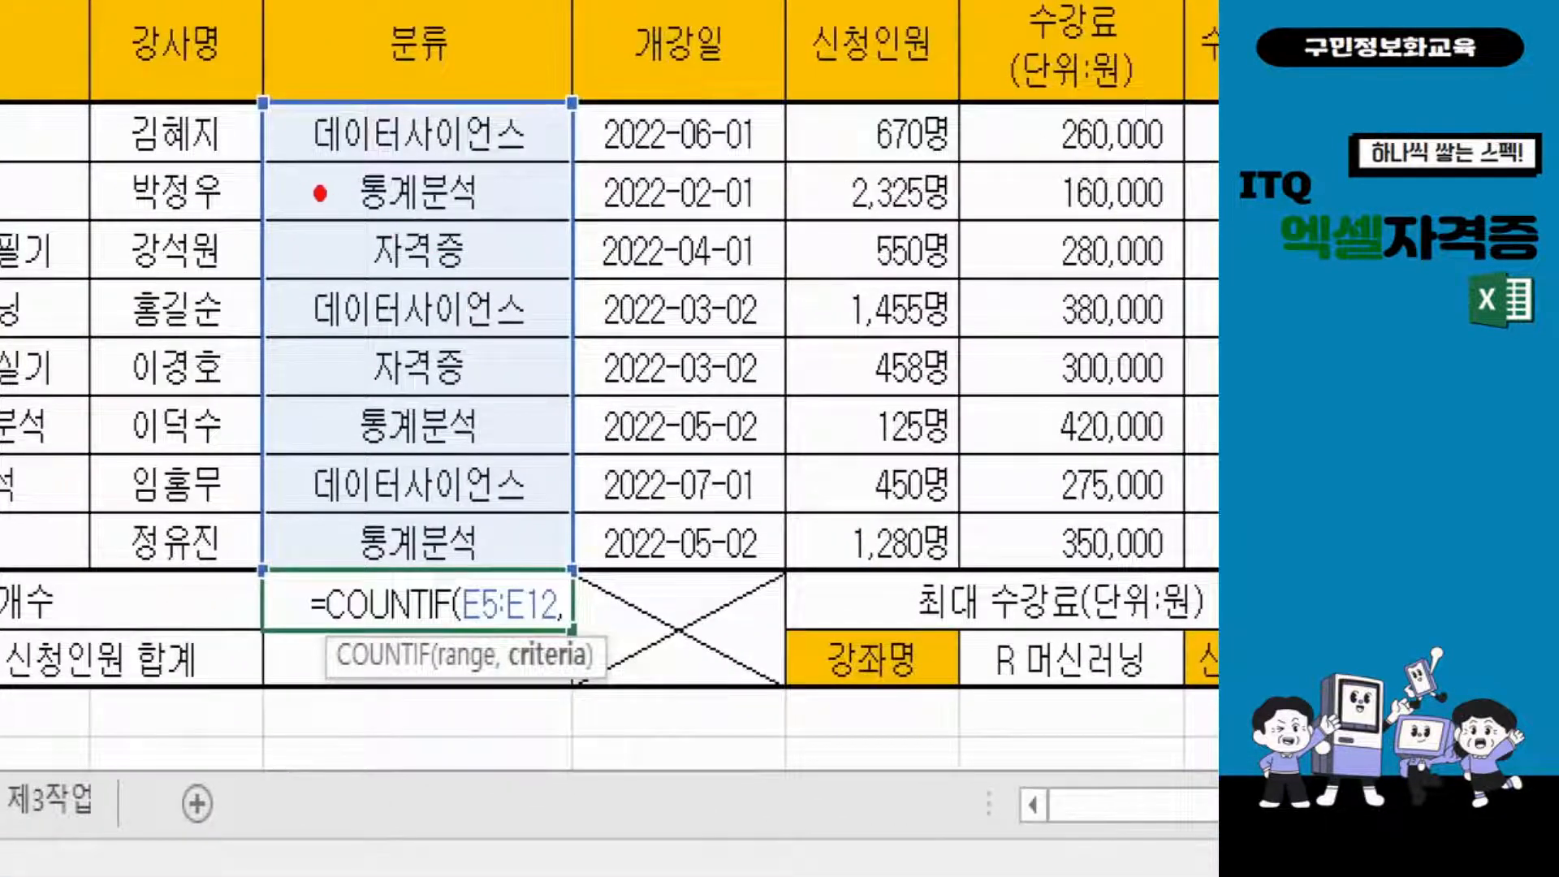
pyautogui.moveTo(317, 186)
pyautogui.mouseDown()
pyautogui.moveTo(398, 268)
pyautogui.moveTo(484, 311)
pyautogui.mouseUp()
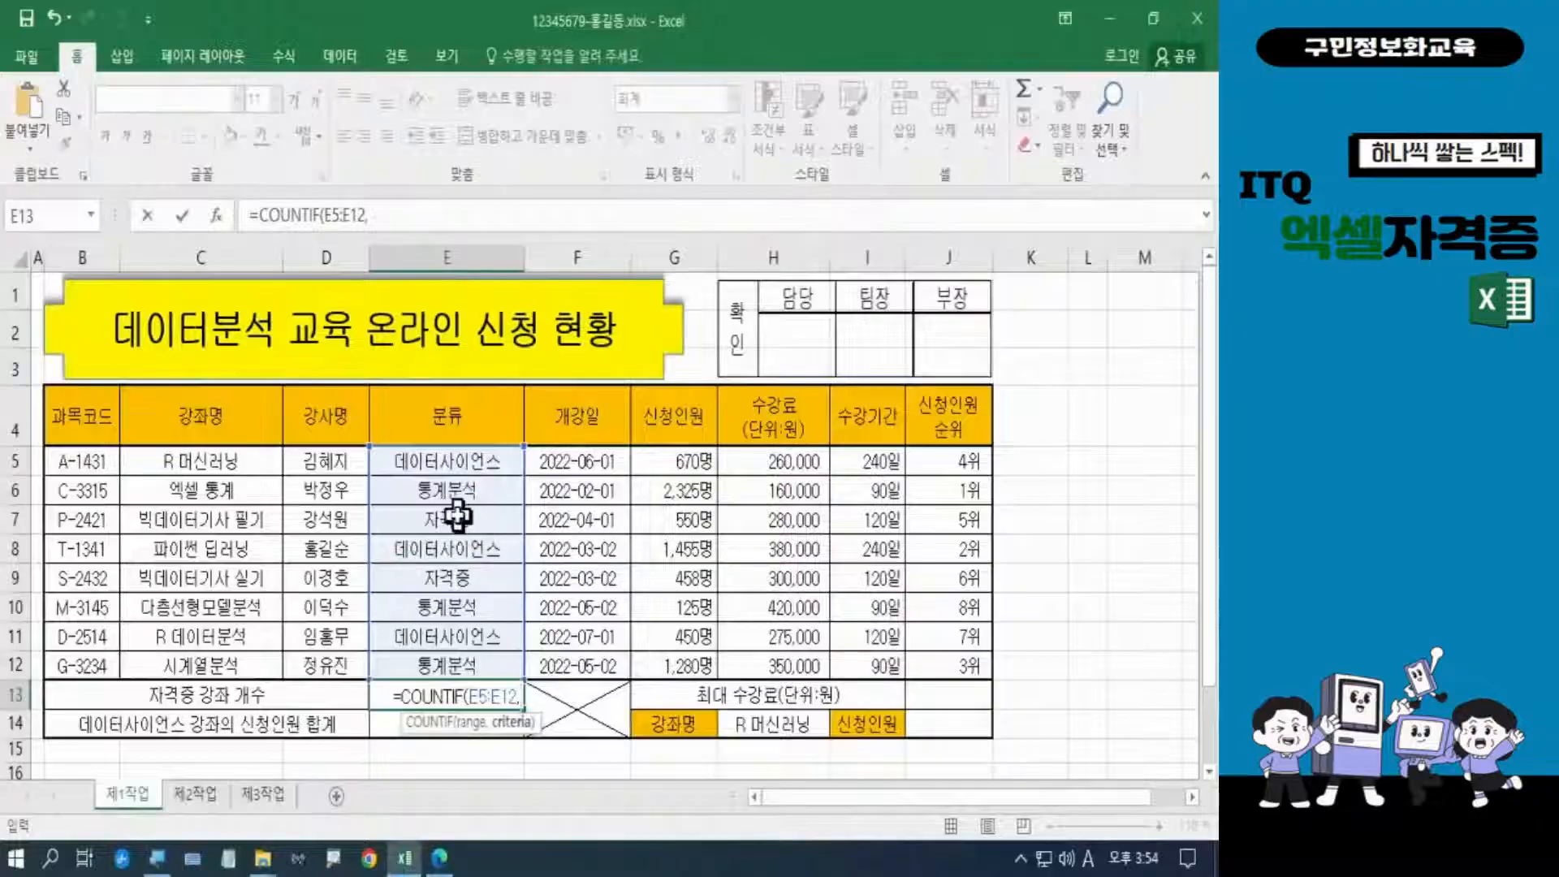
pyautogui.click(457, 515)
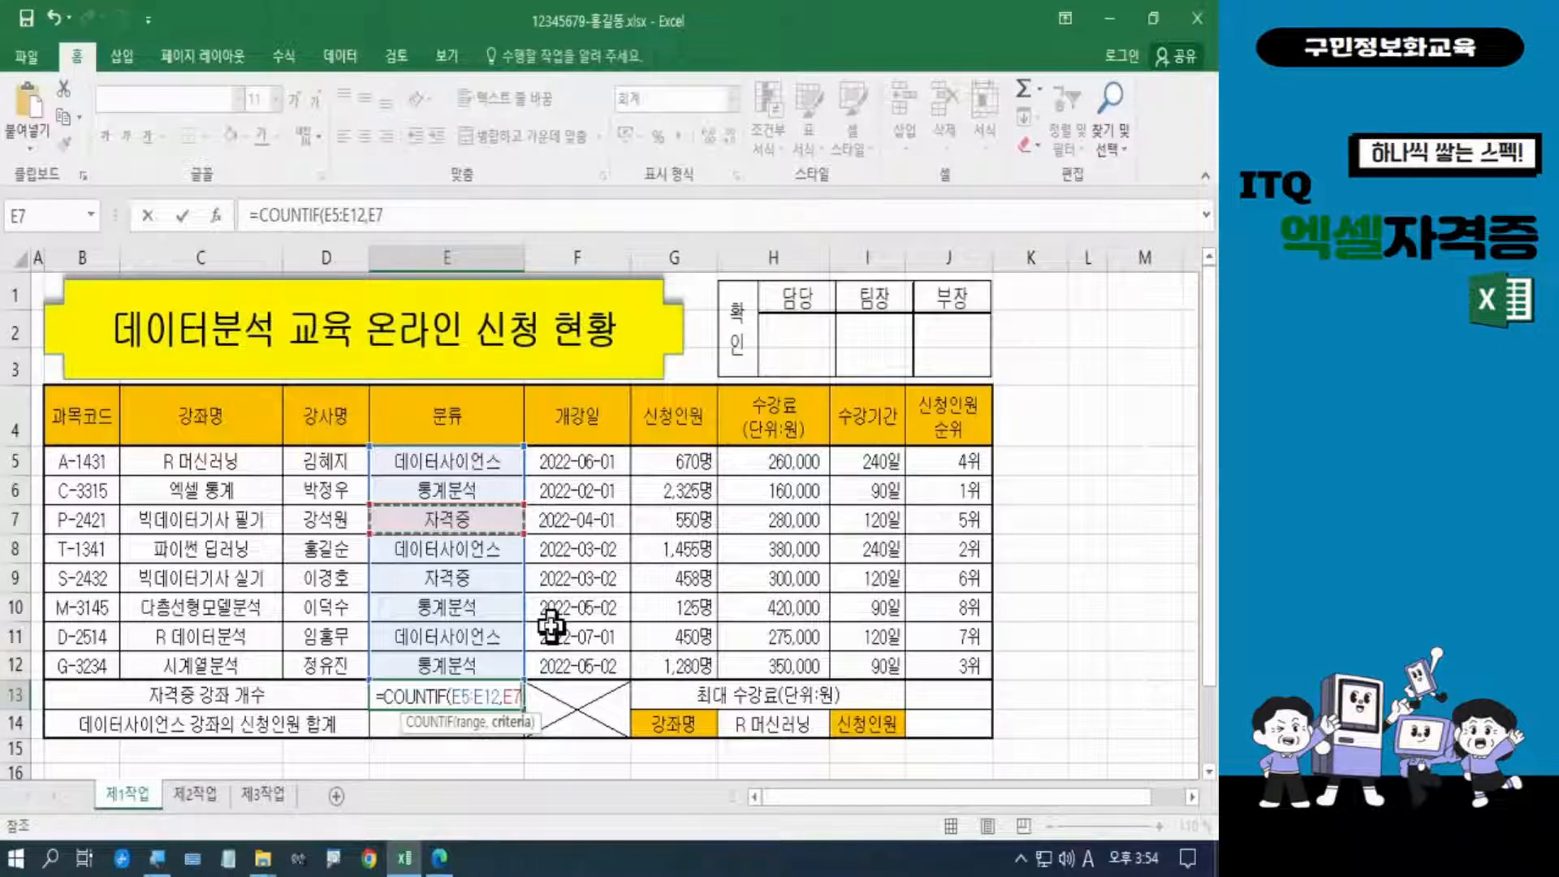
pyautogui.write(')')
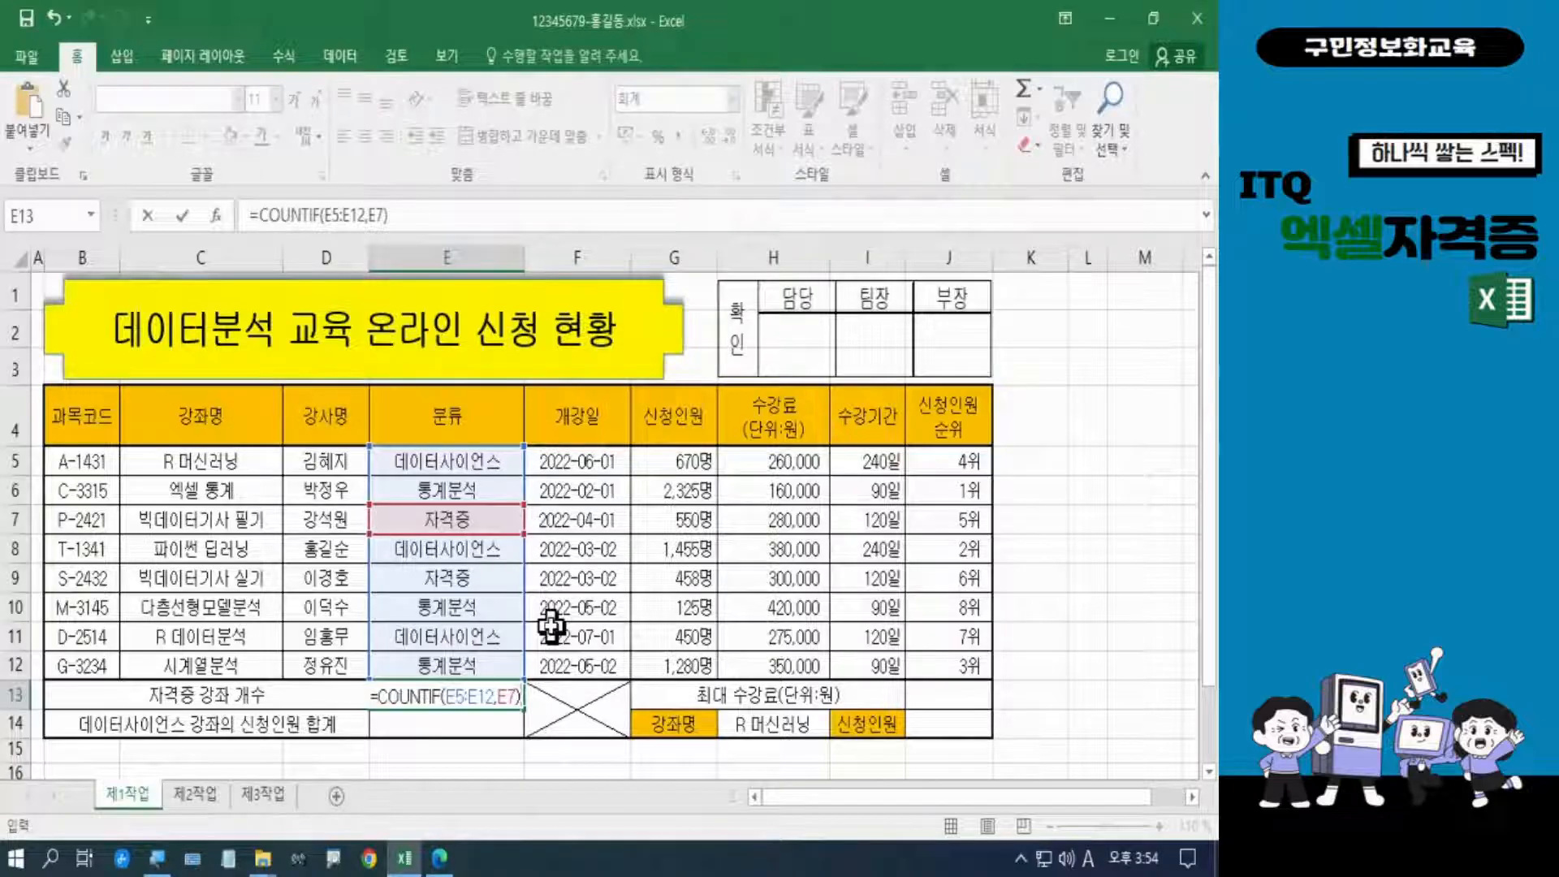
pyautogui.press('Return')
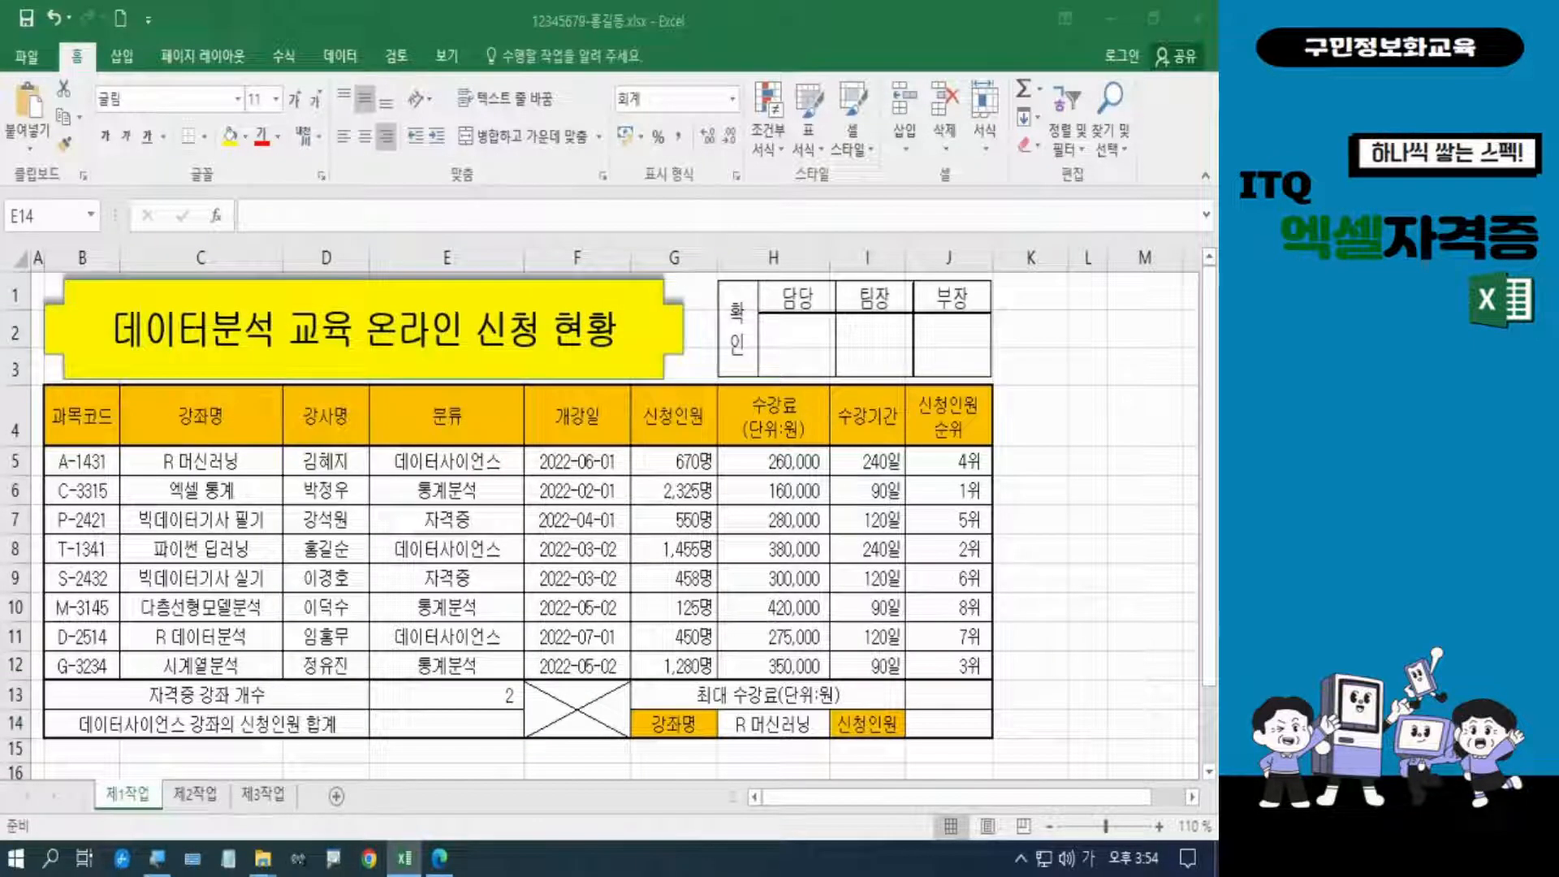
# Switch to the exam PDF in Edge and highlight item (4) on 데이터사이언스 강좌의 신청인원 합계 to read its requirements
pyautogui.click(443, 859)
pyautogui.click(247, 439)
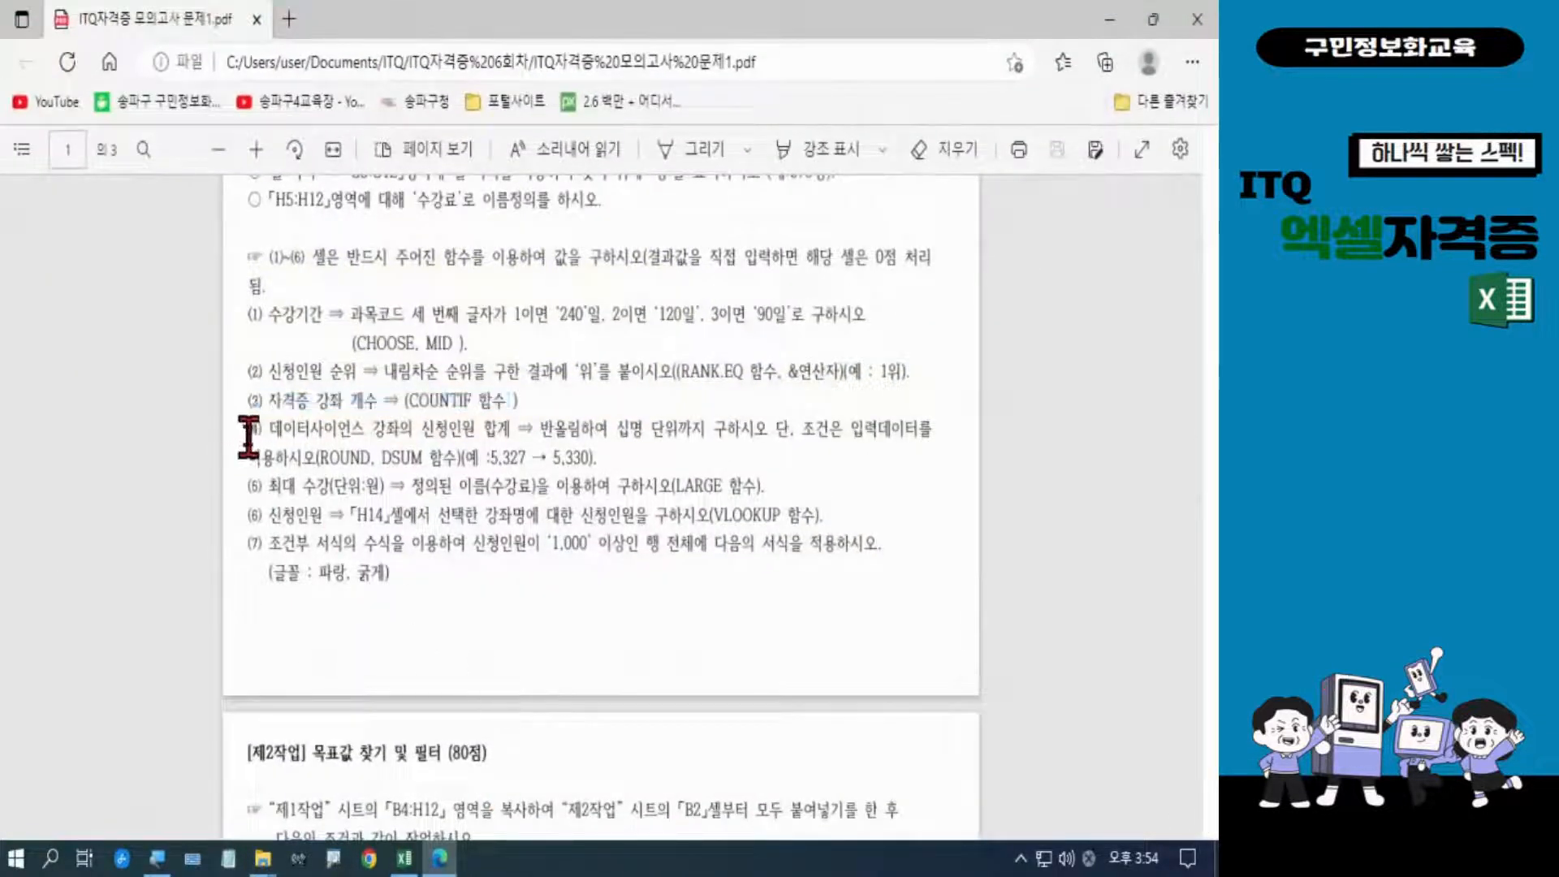
pyautogui.moveTo(247, 436); pyautogui.dragTo(621, 432)
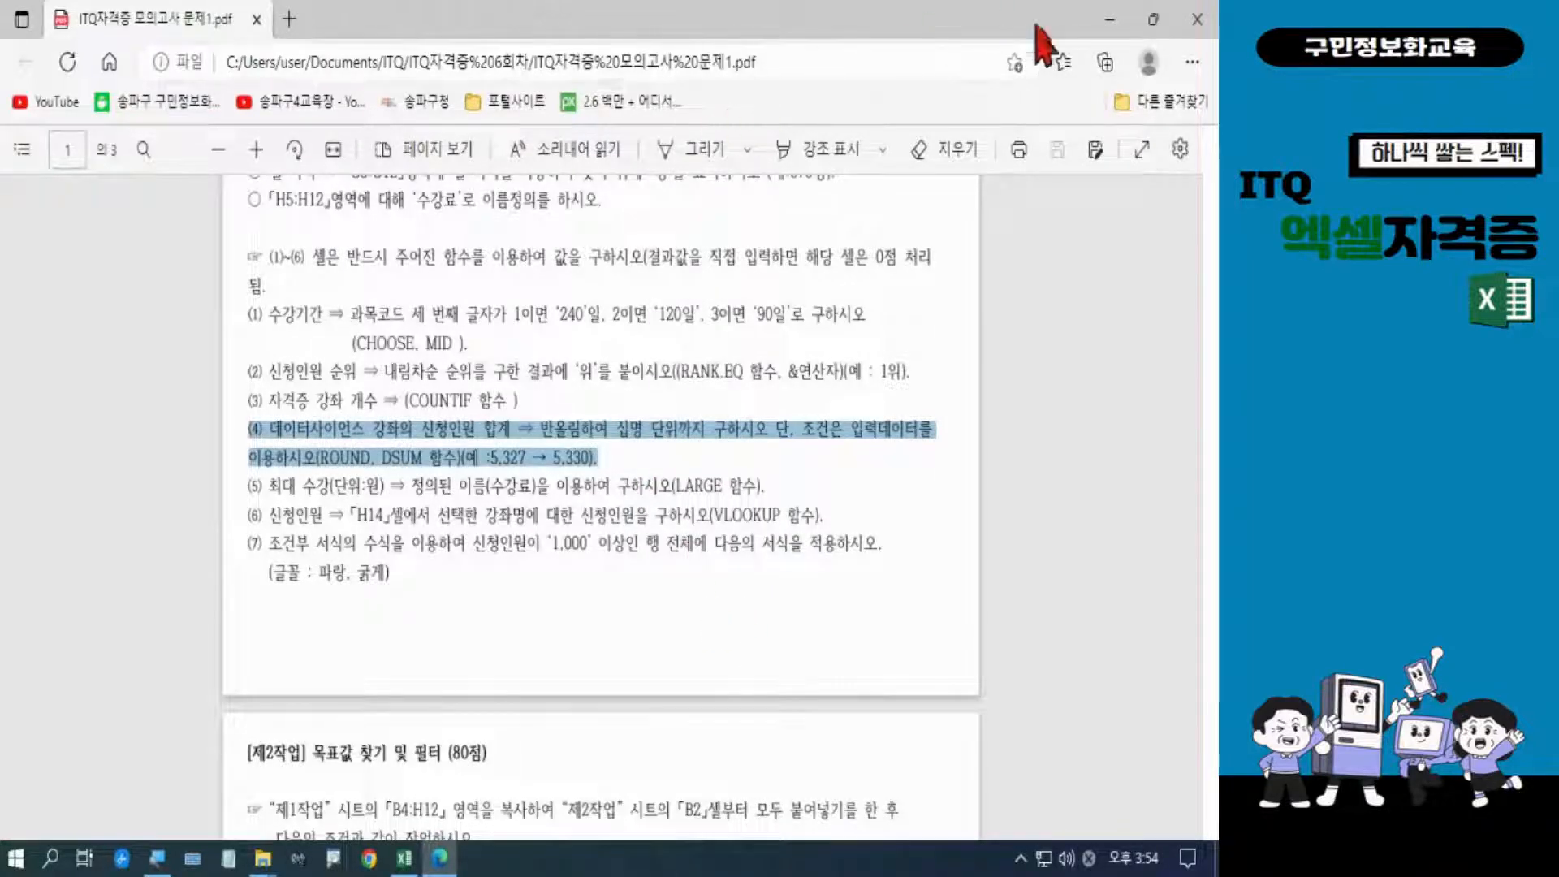
# Return to Excel and start a DSUM formula in E14 for 데이터사이언스 강좌의 신청인원 합계
pyautogui.click(1111, 20)
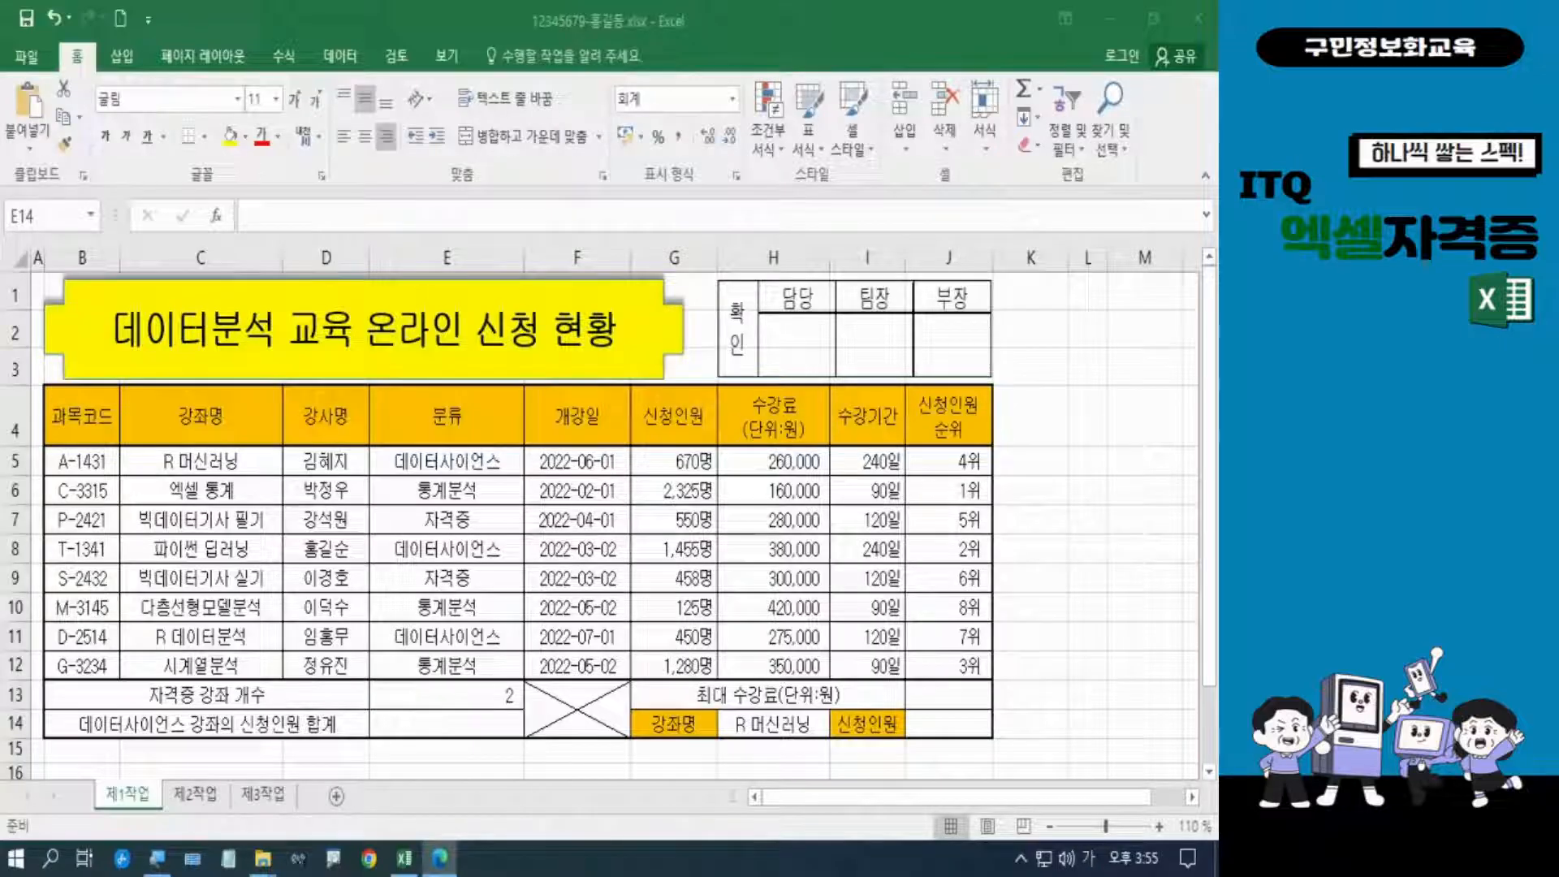
pyautogui.press('Hangul')
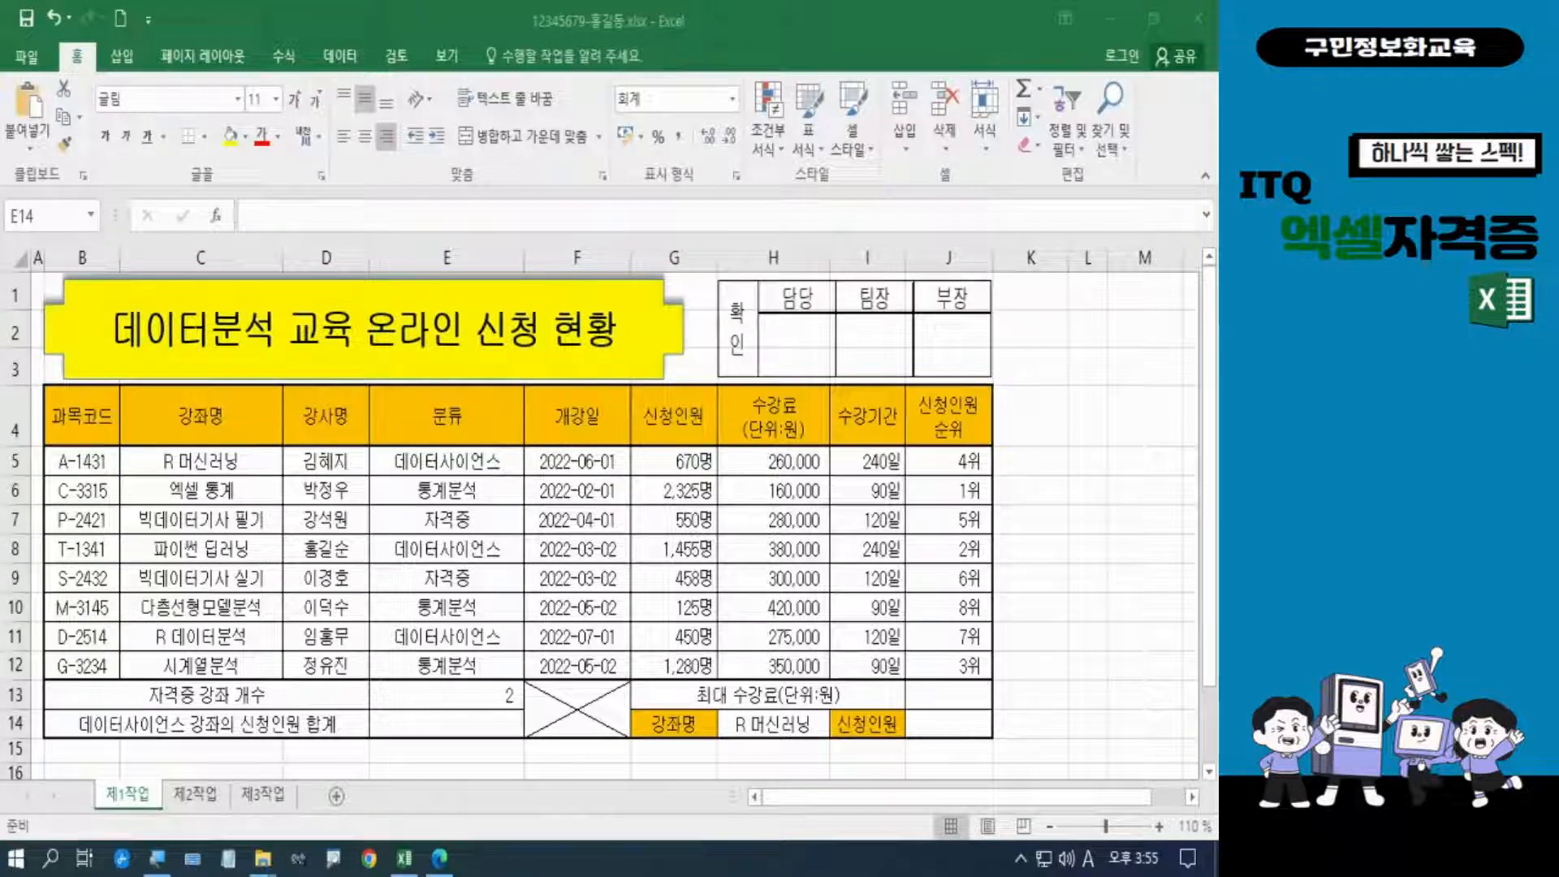
pyautogui.press('Hangul')
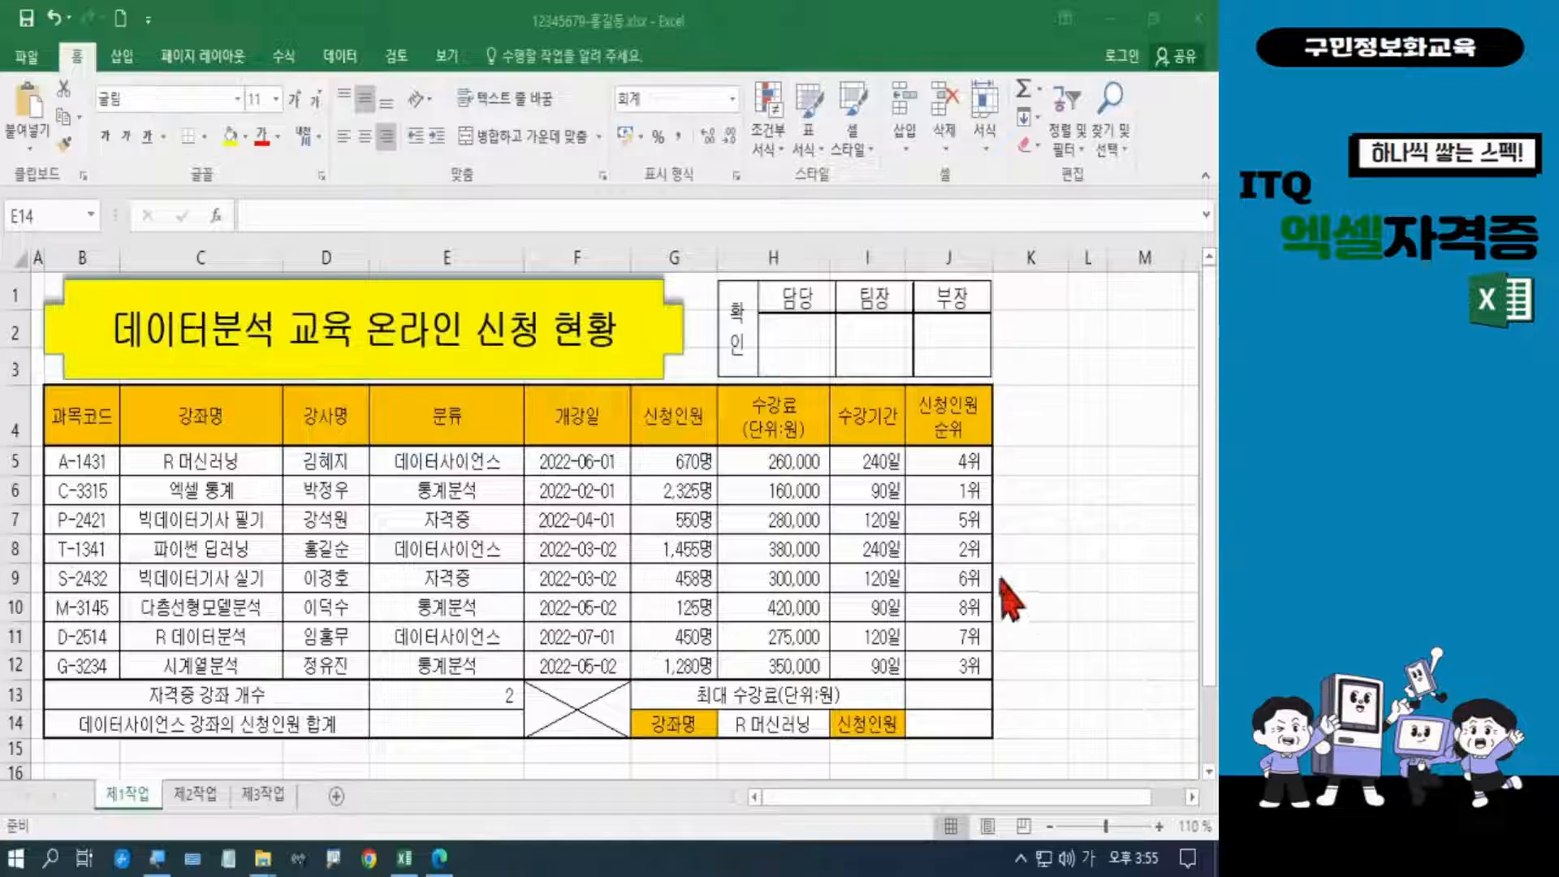
pyautogui.doubleClick(435, 722)
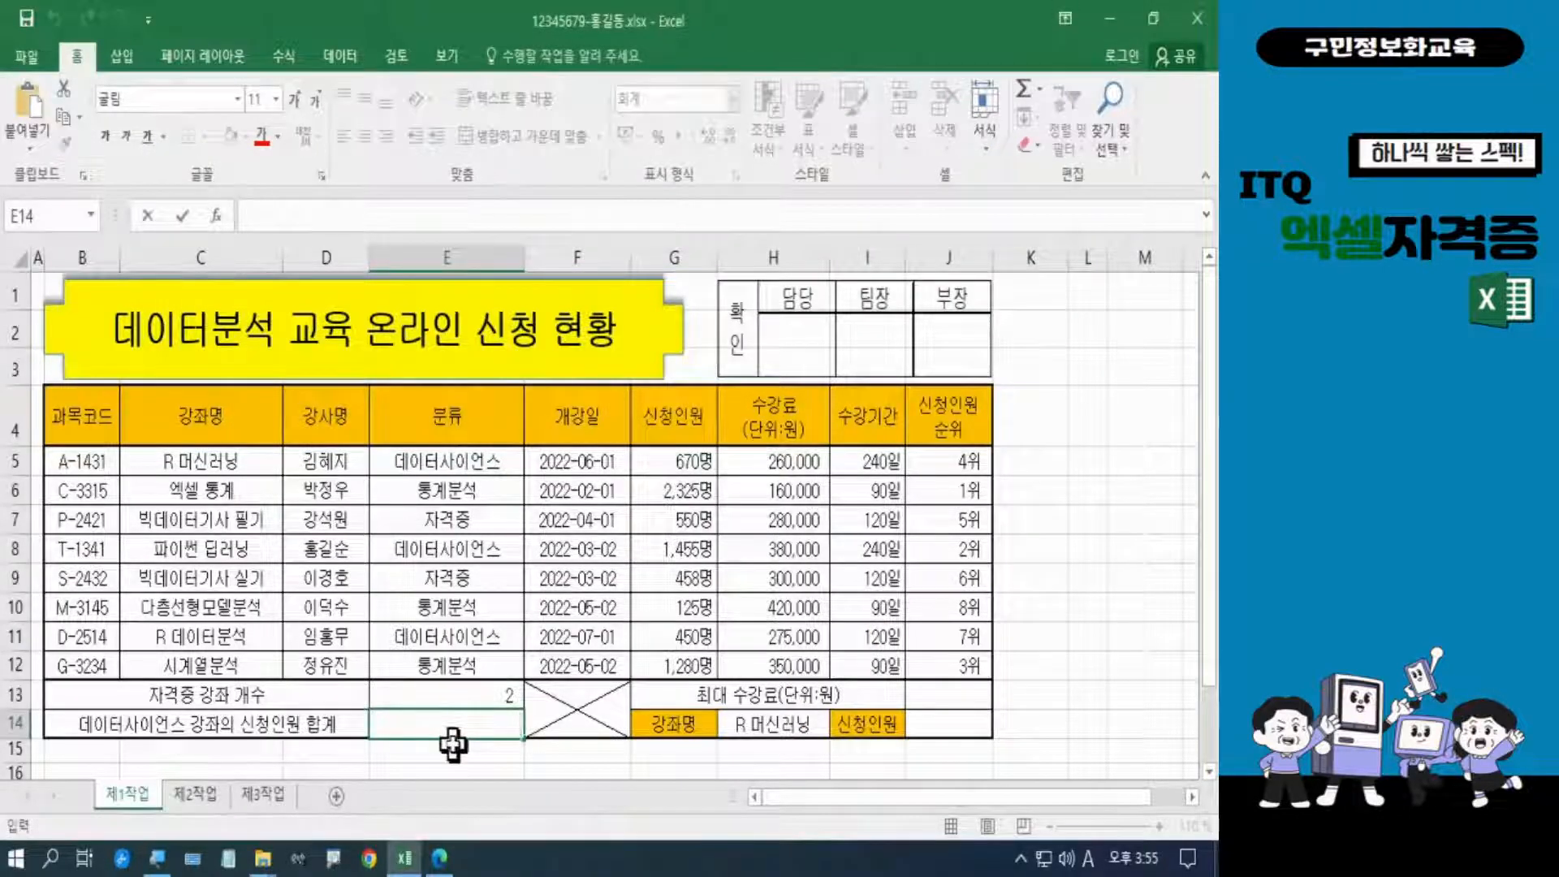
pyautogui.press('Escape')
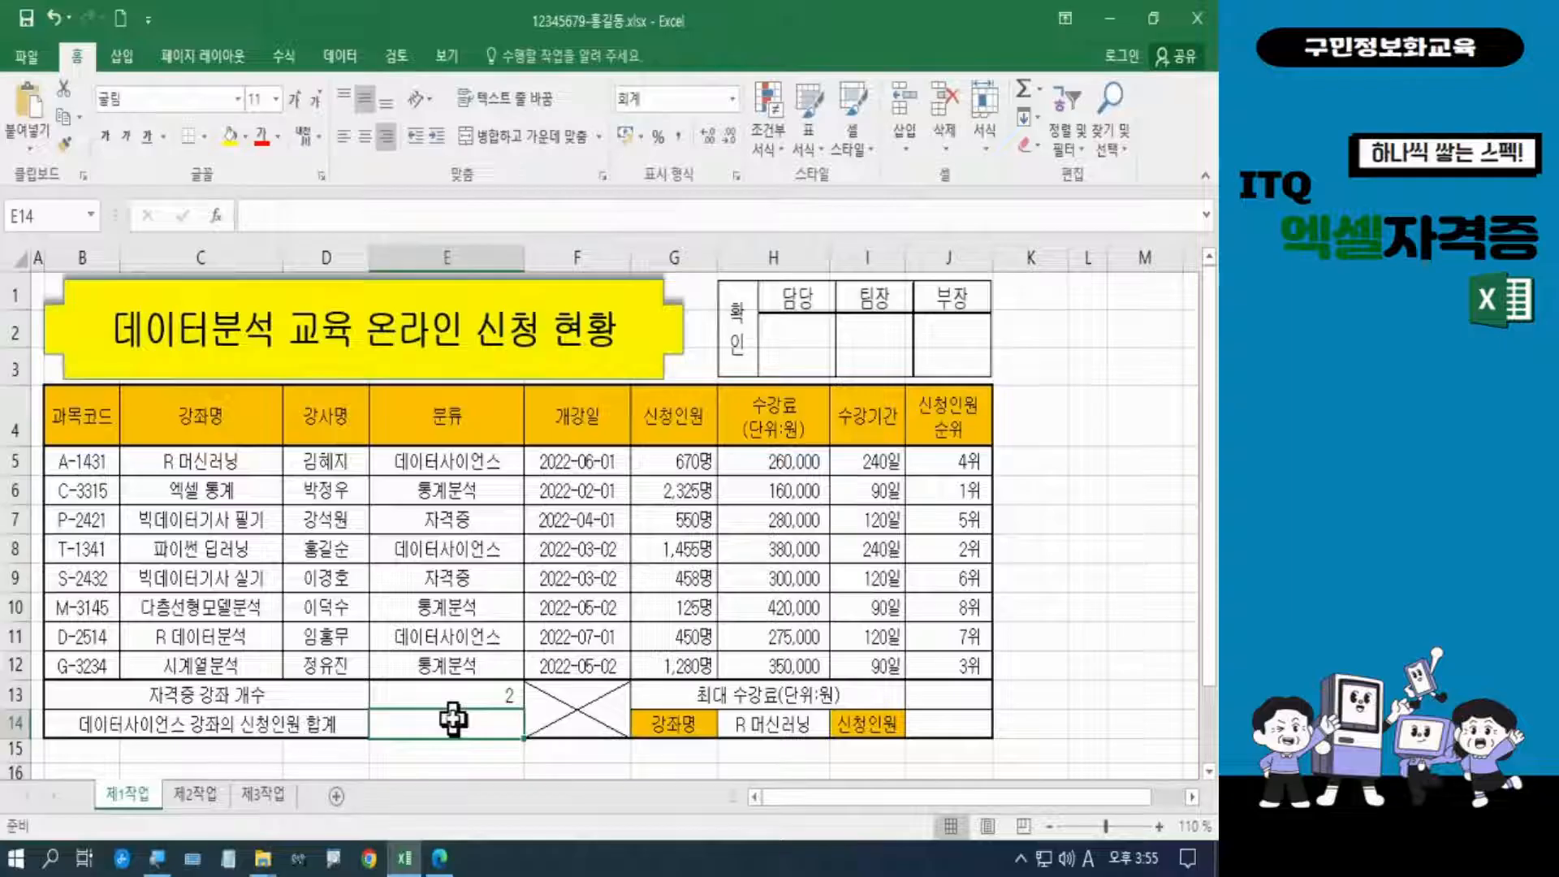
pyautogui.write('=')
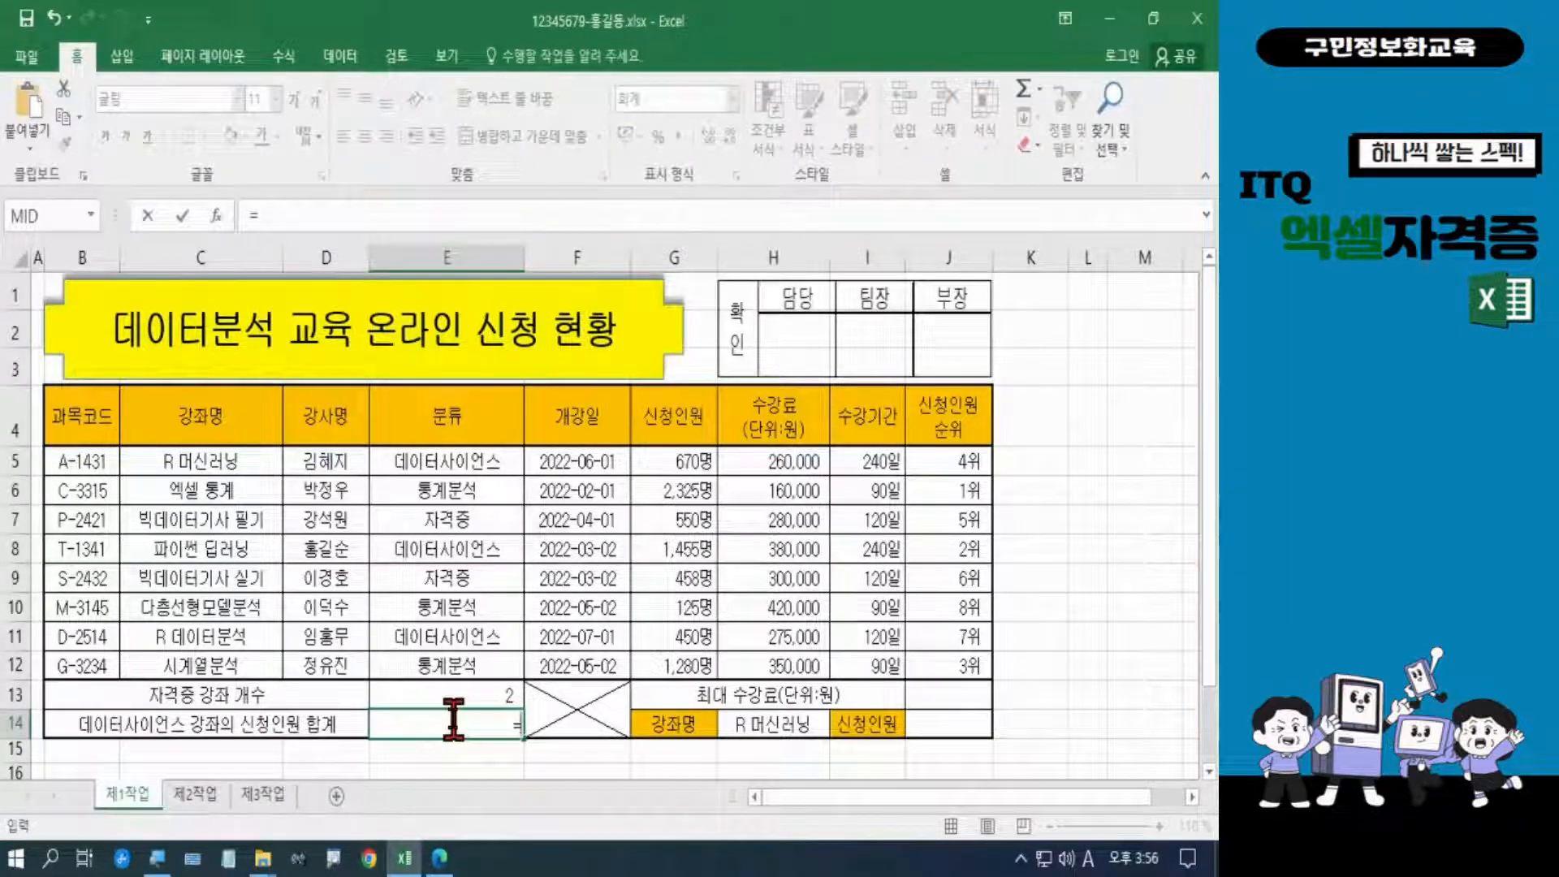
pyautogui.write('ds')
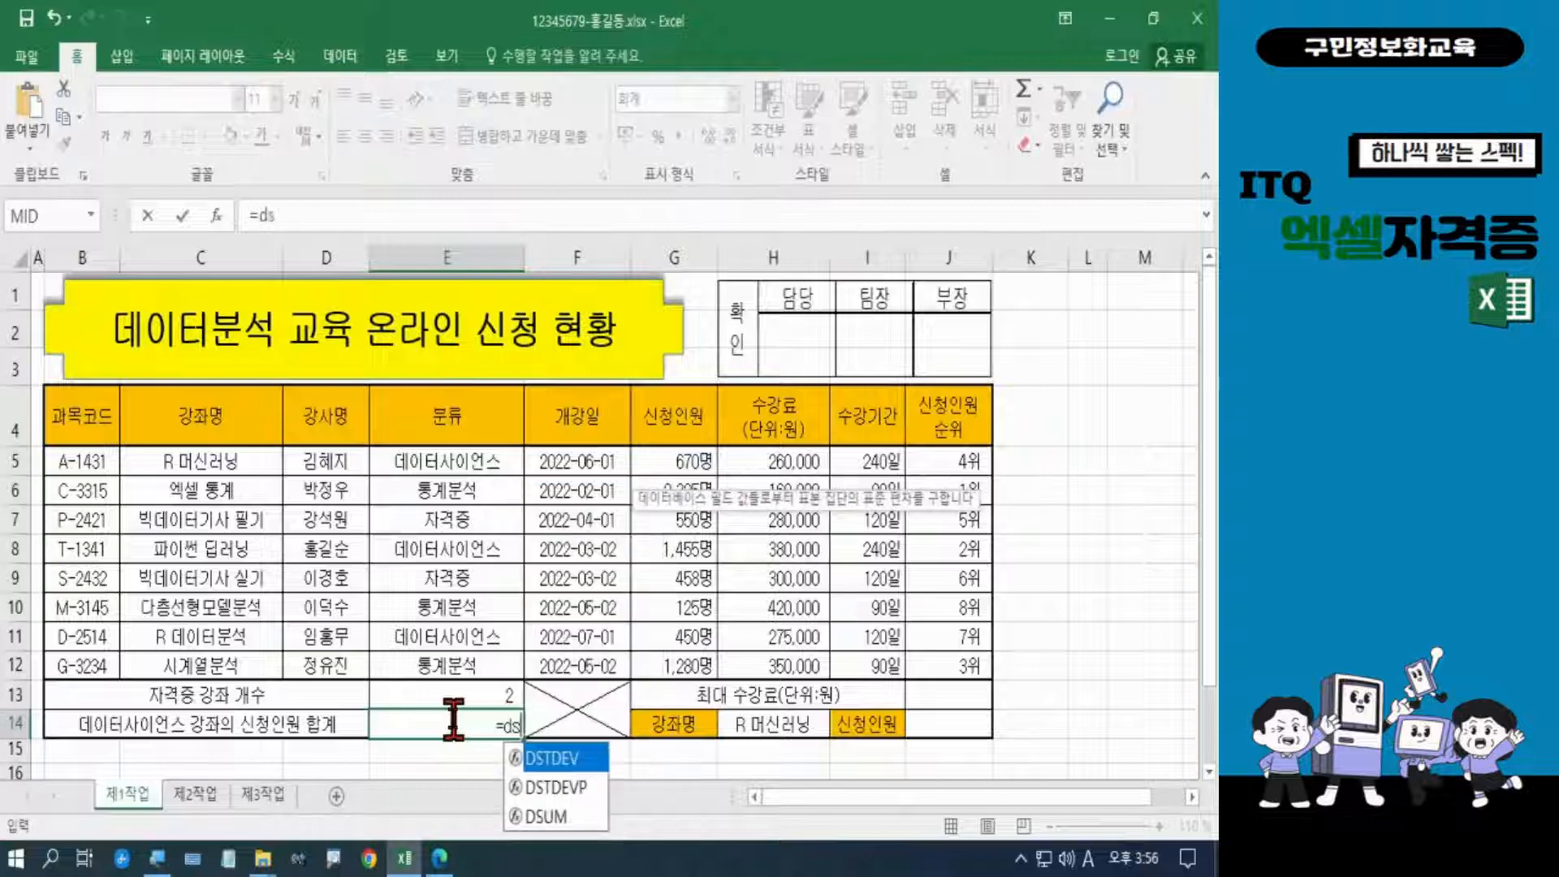
pyautogui.write('um')
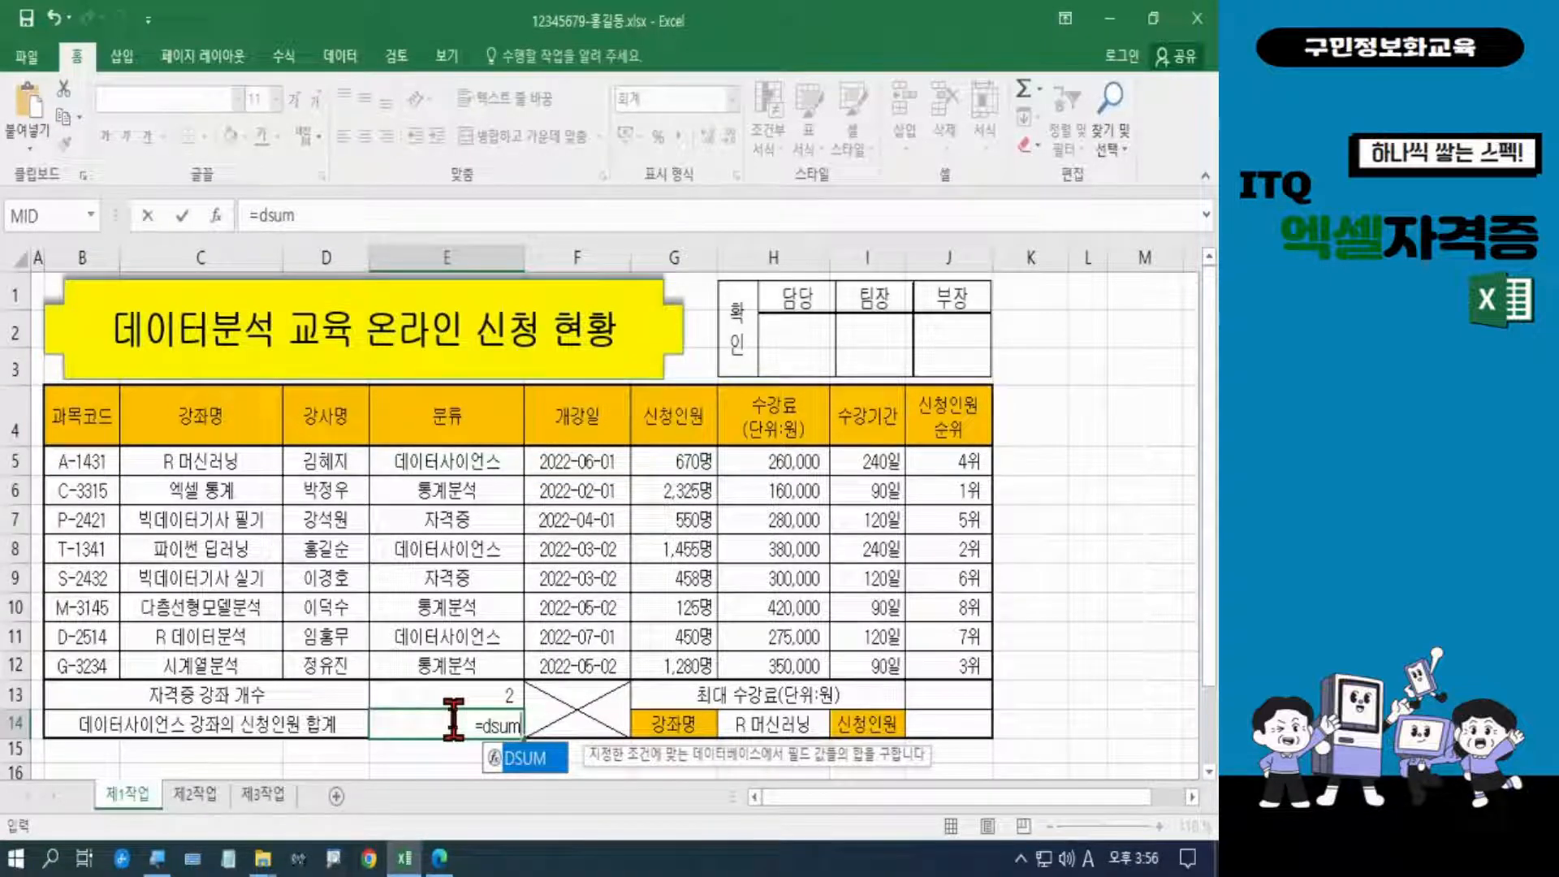
pyautogui.press('Tab')
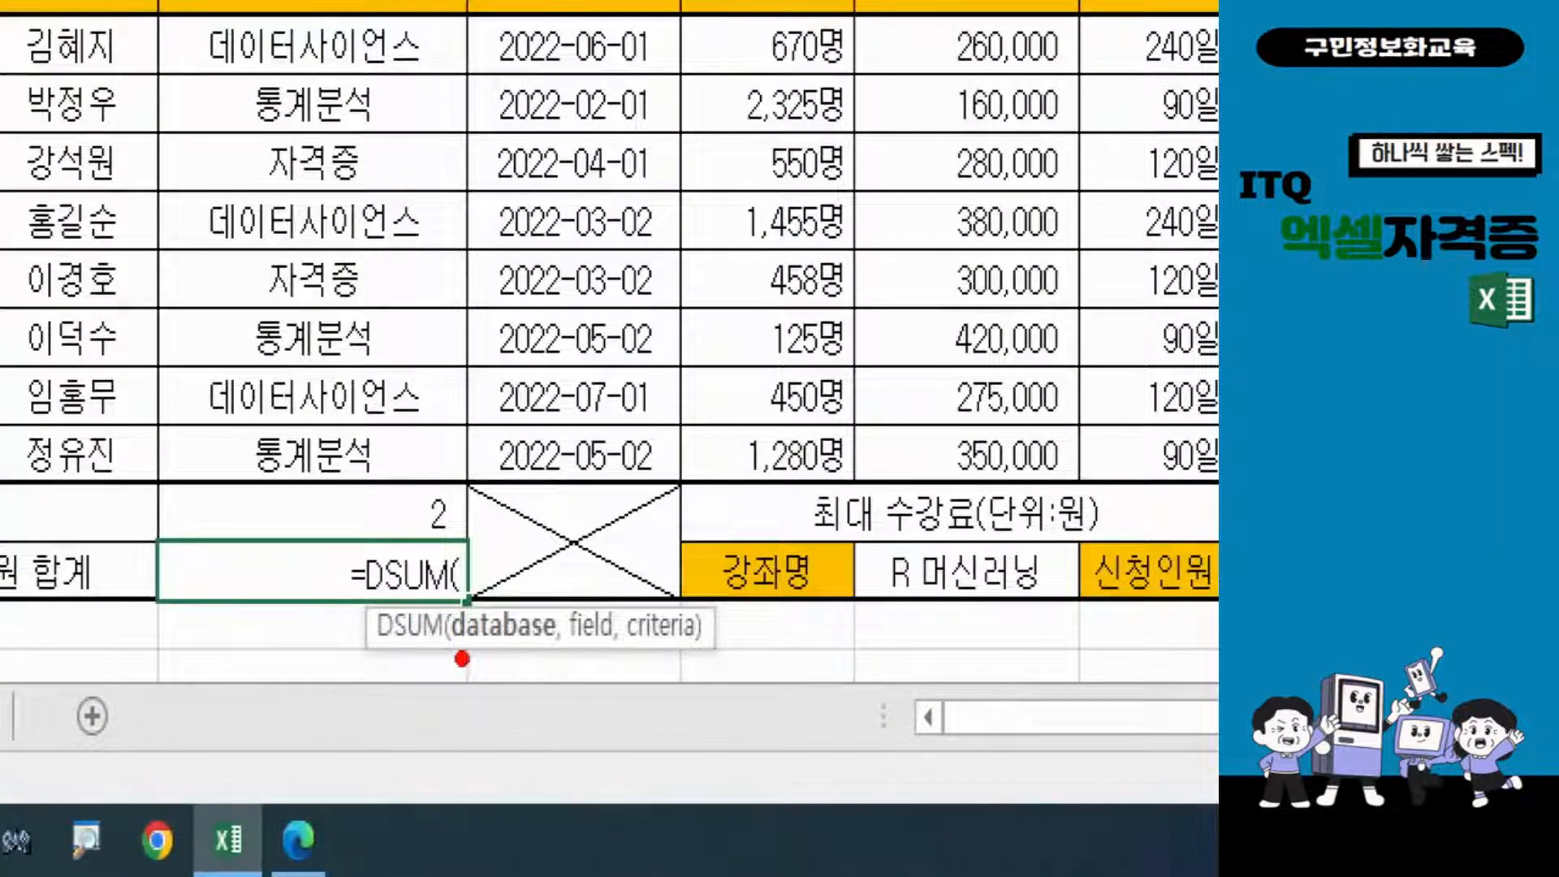
# Set the DSUM database argument to the whole course table including its header row, B4:J12
pyautogui.moveTo(457, 658); pyautogui.dragTo(559, 649)
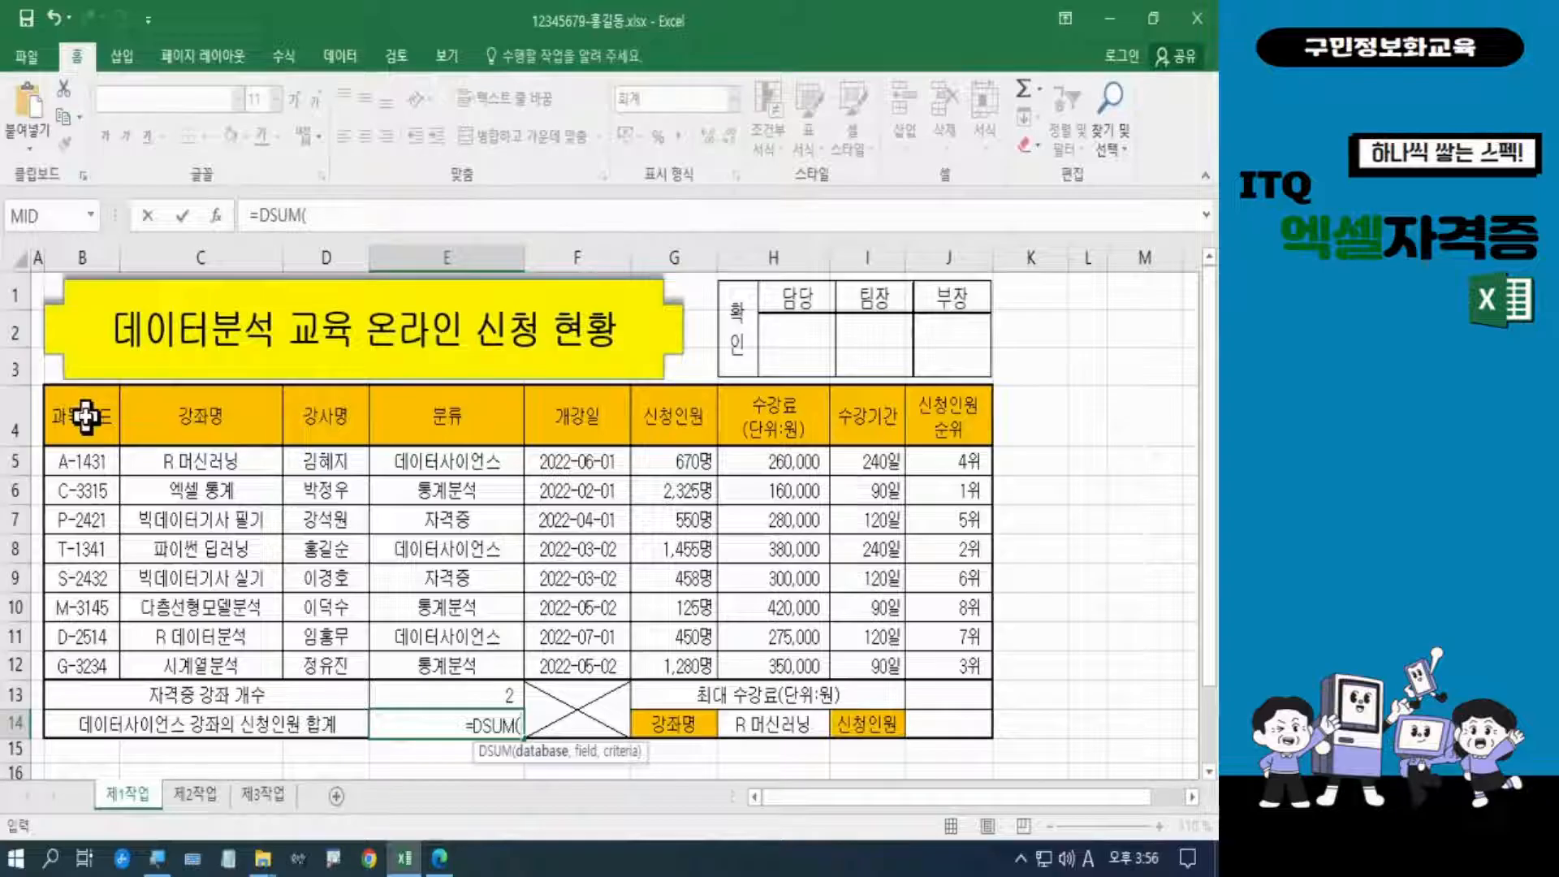
pyautogui.click(85, 416)
pyautogui.moveTo(85, 416); pyautogui.dragTo(919, 654)
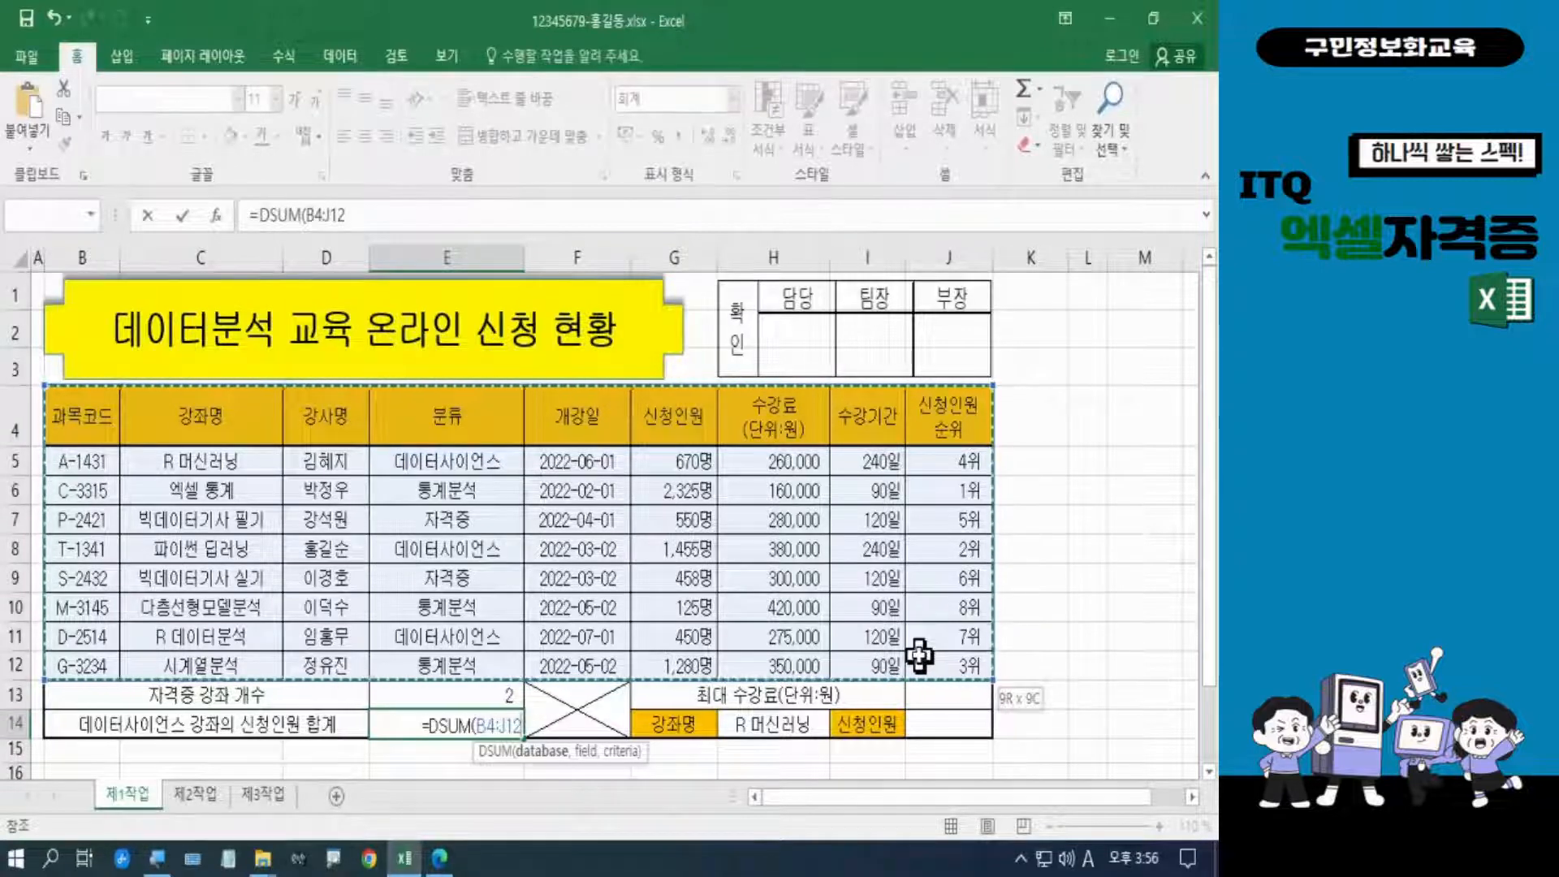
pyautogui.moveTo(919, 655); pyautogui.dragTo(917, 654)
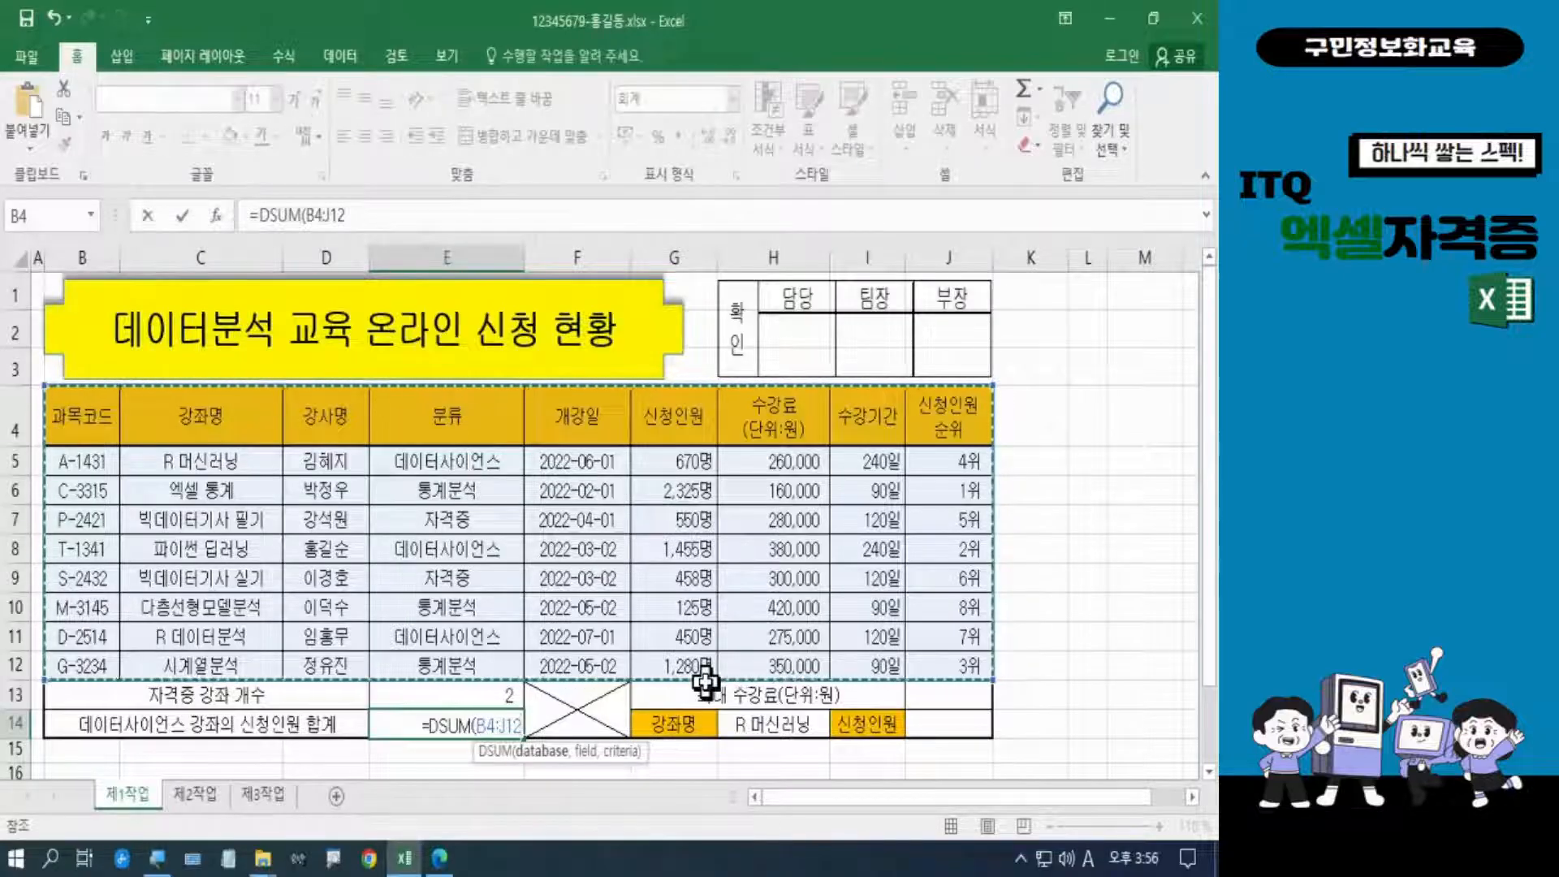
pyautogui.write(',')
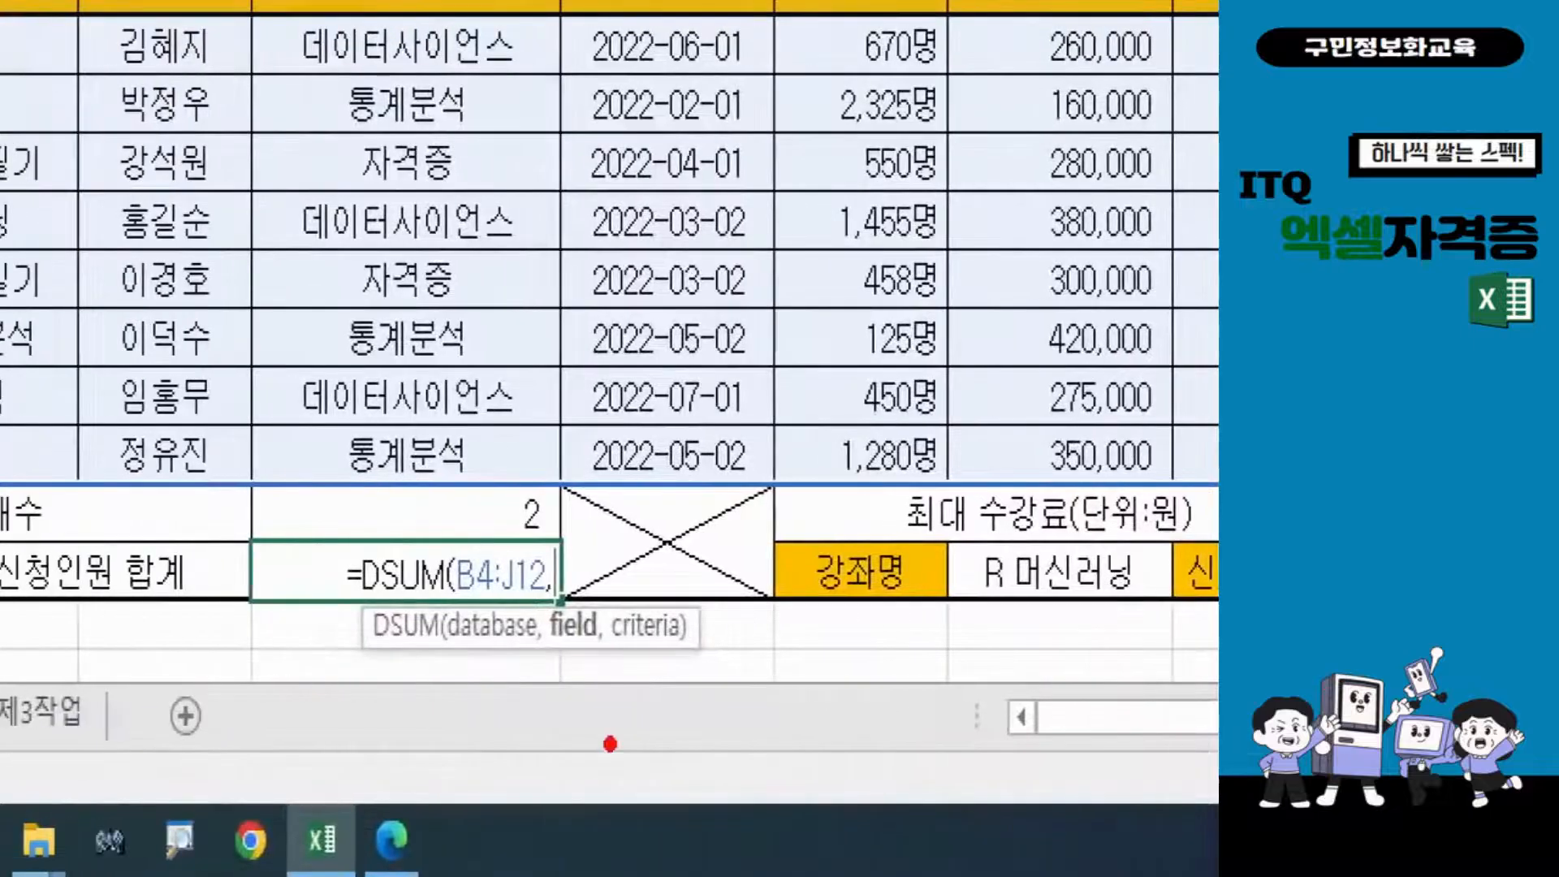
pyautogui.moveTo(538, 654); pyautogui.dragTo(605, 653)
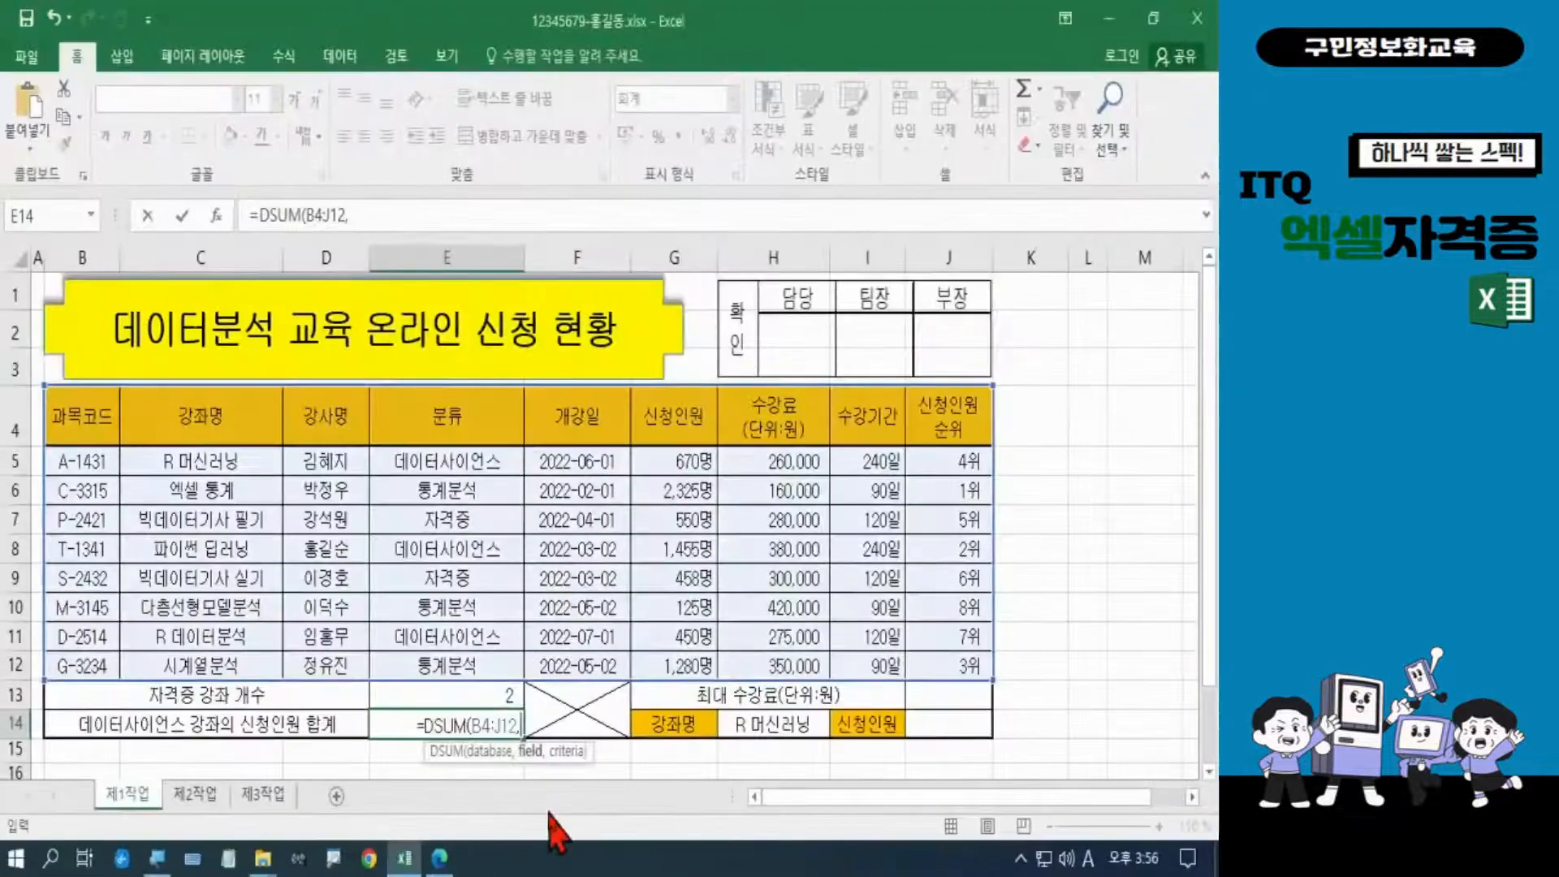
# Complete the E14 formula as =DSUM(B4:J12,G4,E4:E5), using the 신청인원 header as field and 분류/데이터사이언스 as criteria
pyautogui.click(675, 415)
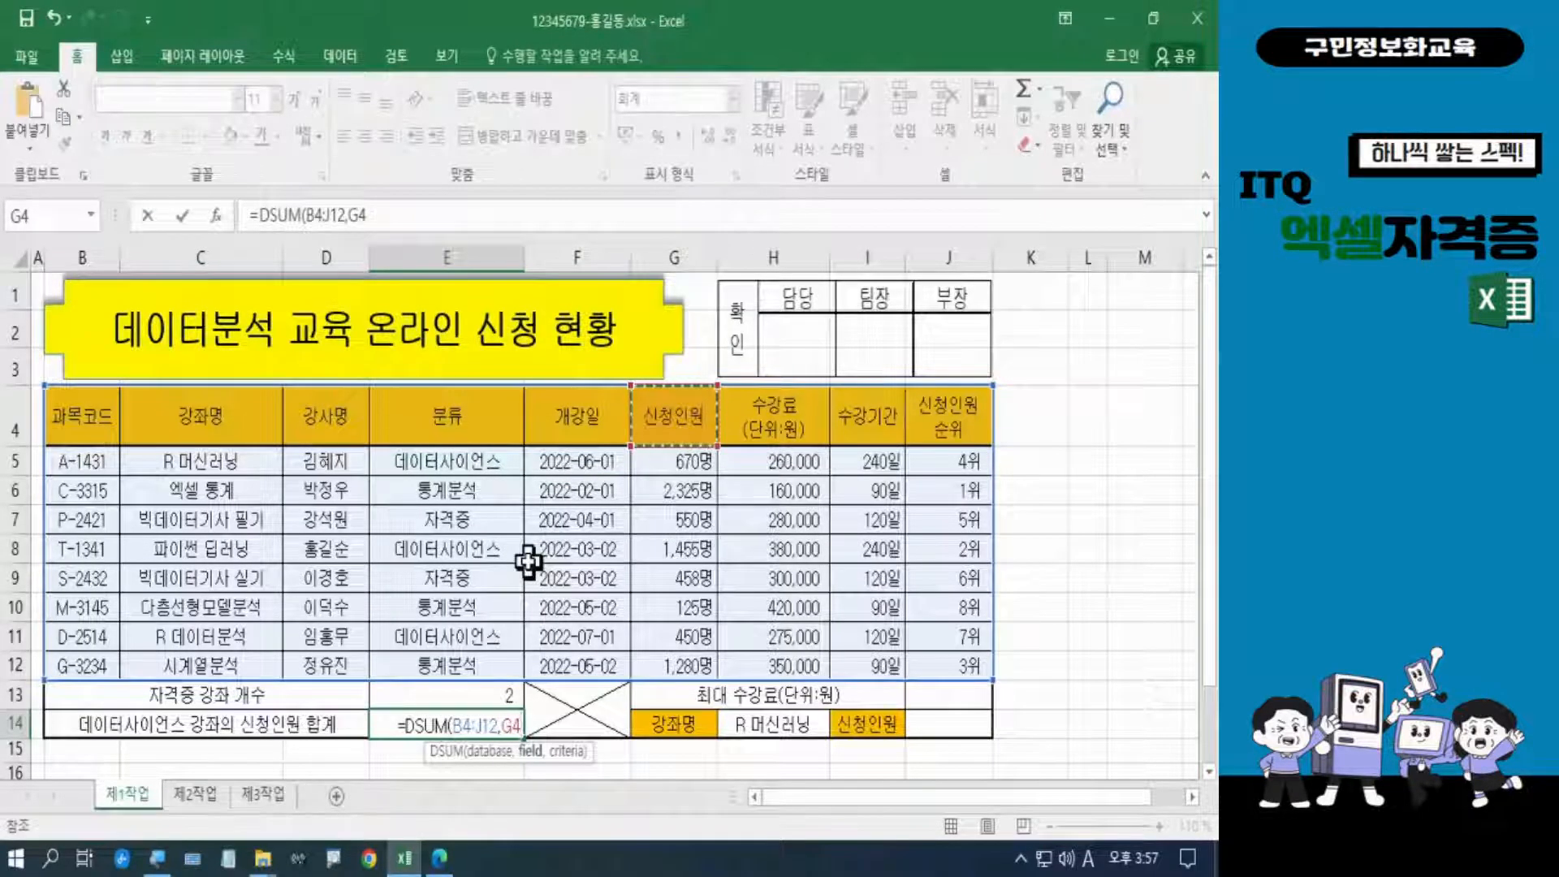
pyautogui.write(',')
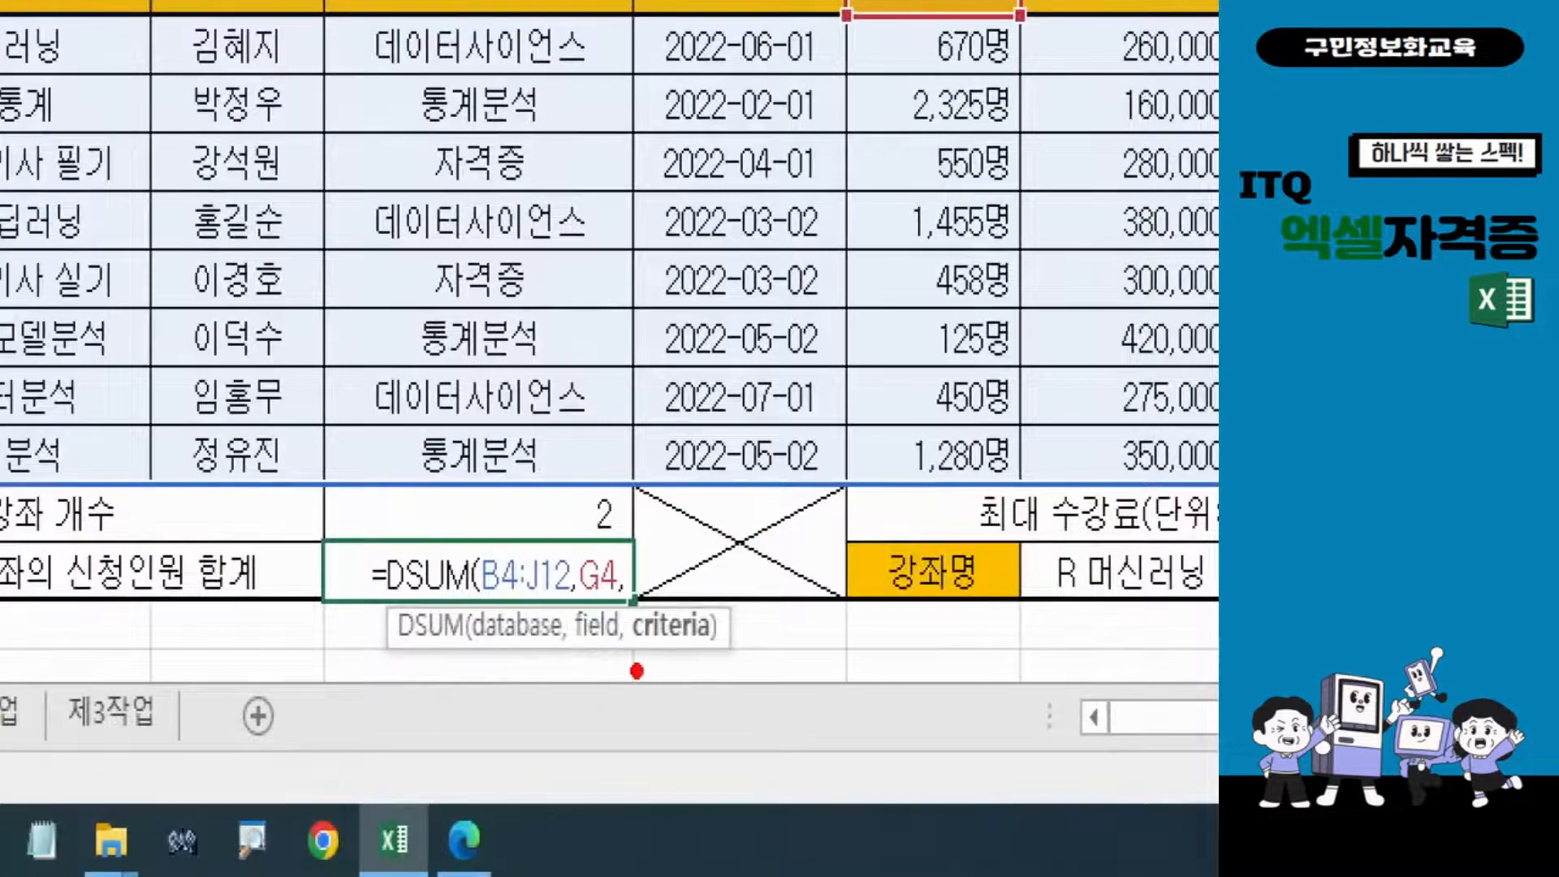
pyautogui.moveTo(632, 668); pyautogui.dragTo(727, 668)
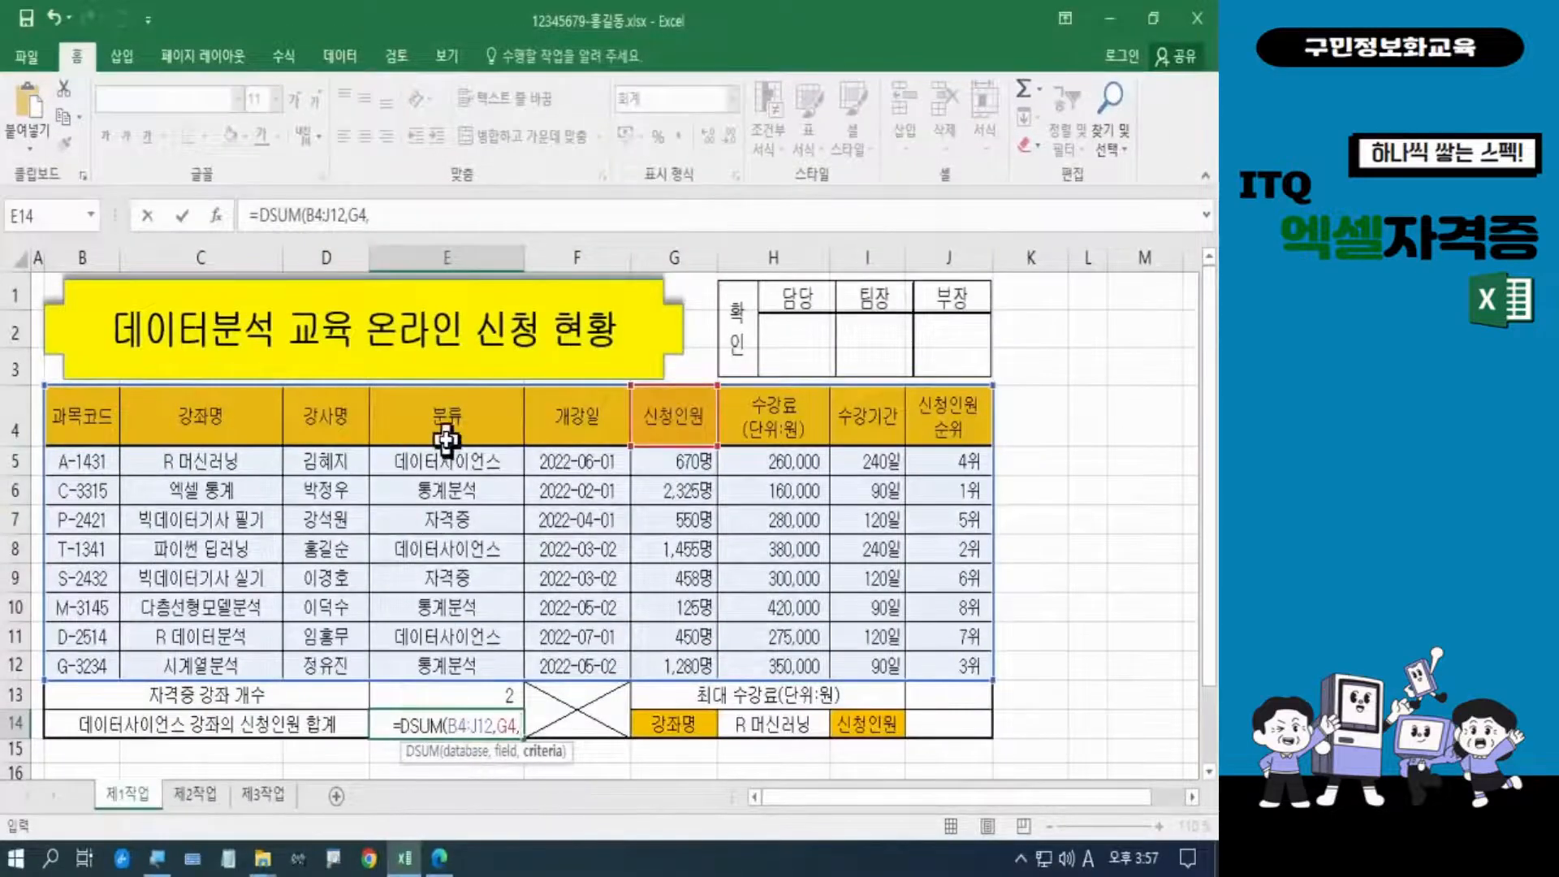
pyautogui.click(445, 437)
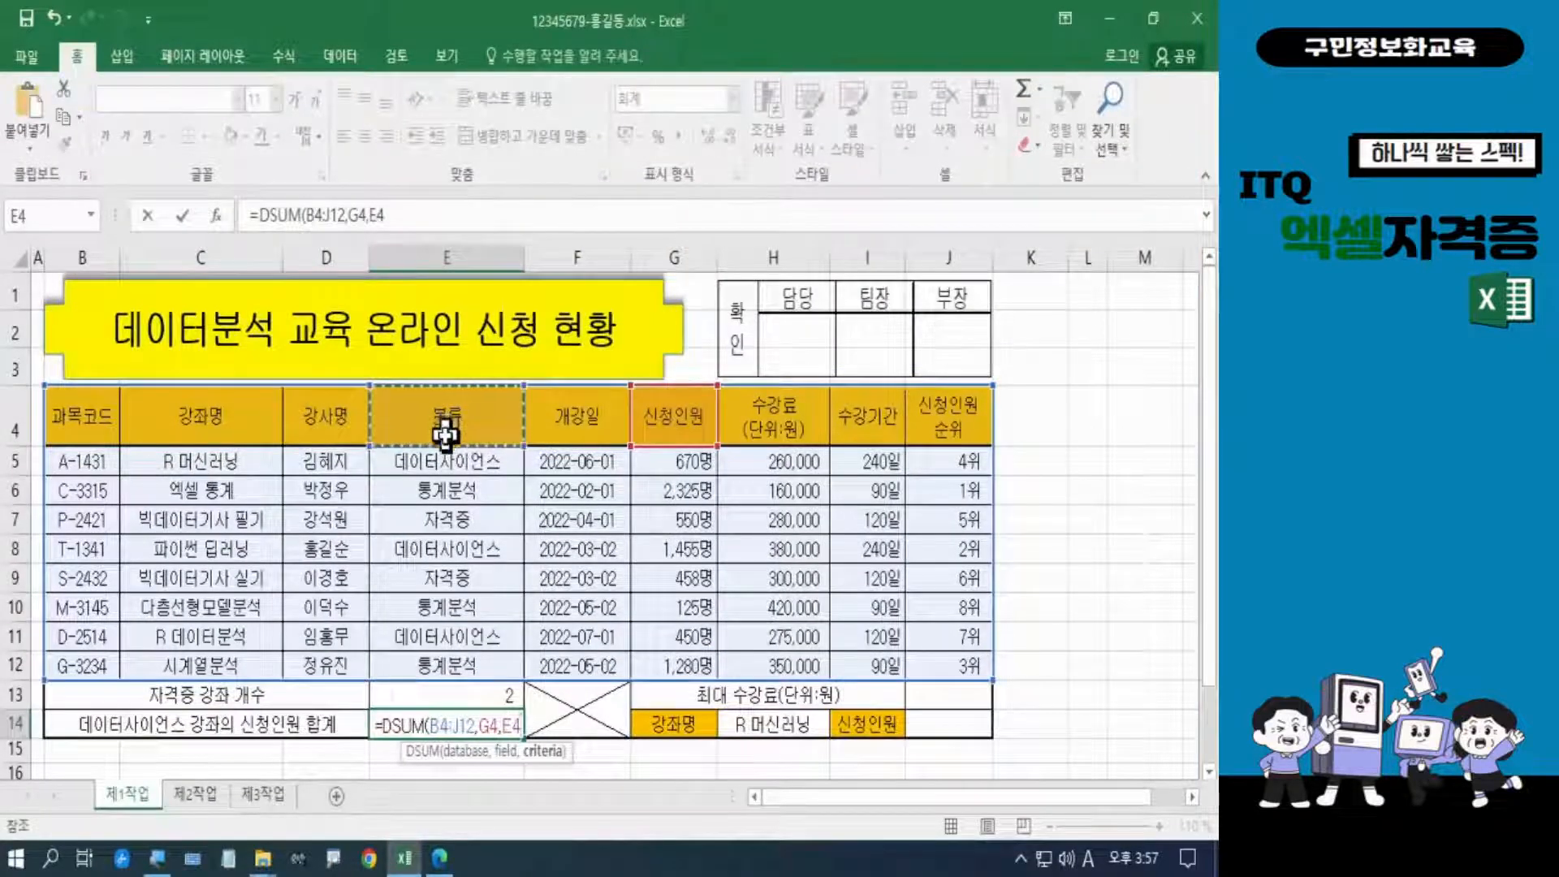
pyautogui.moveTo(446, 438); pyautogui.dragTo(448, 461)
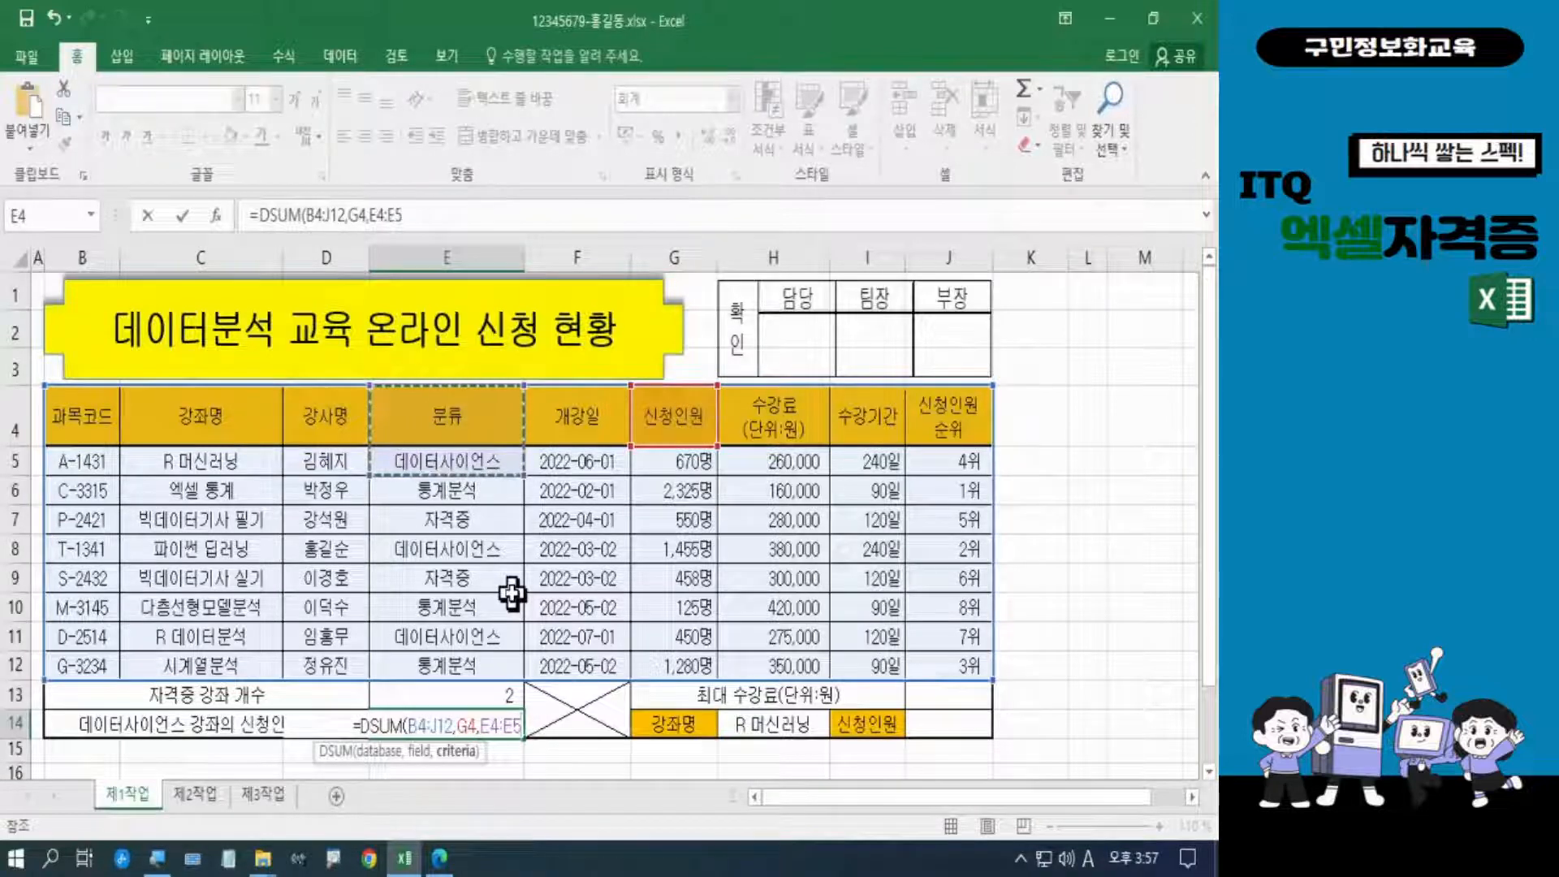
pyautogui.write(')')
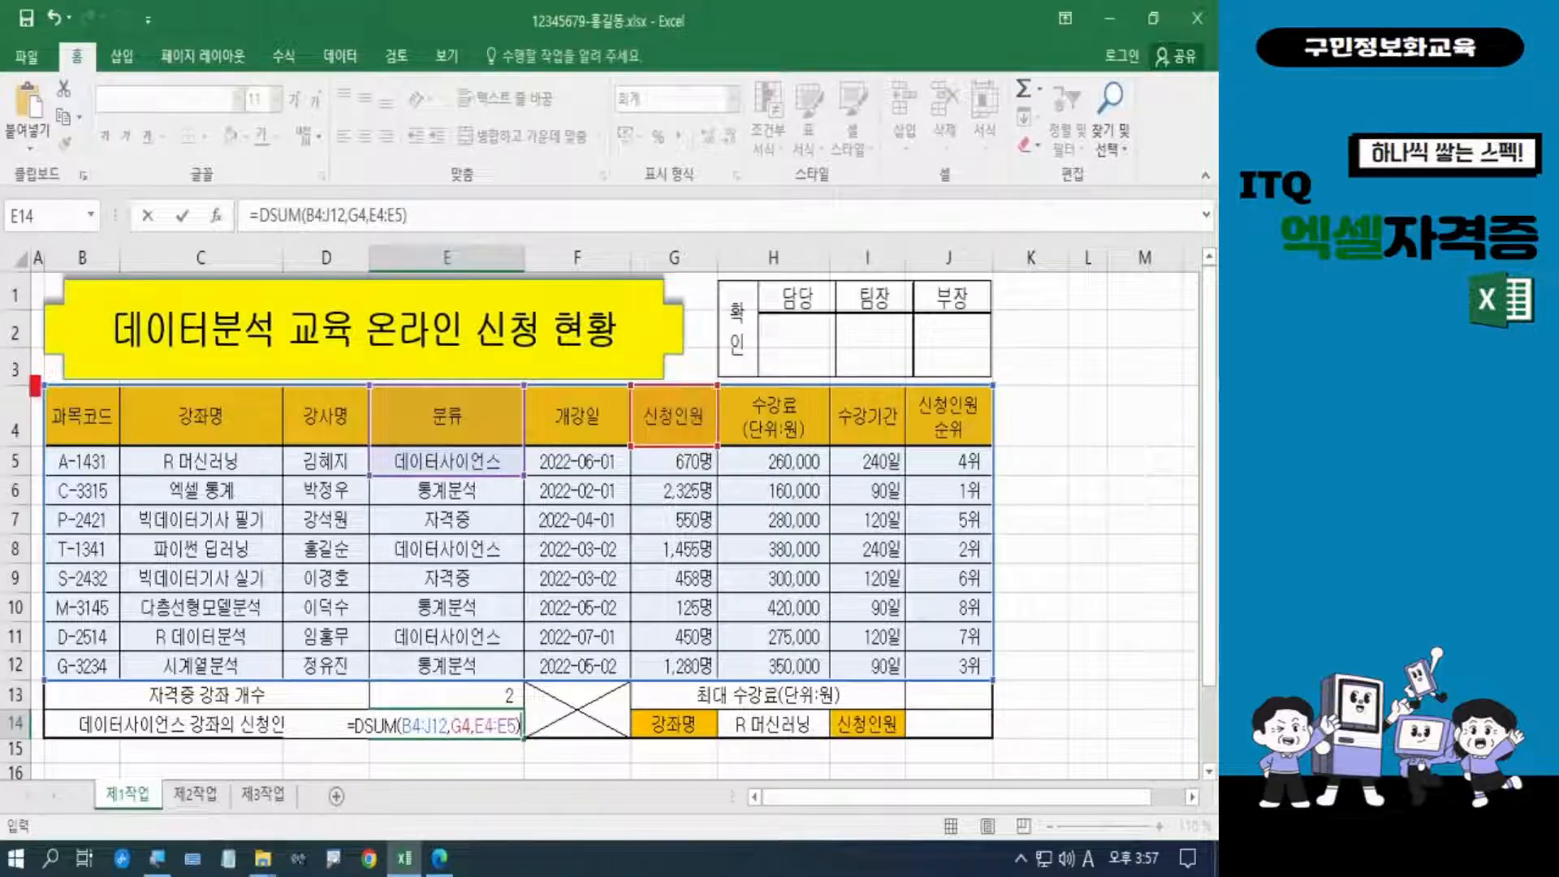
pyautogui.moveTo(35, 391)
pyautogui.mouseDown()
pyautogui.moveTo(358, 607)
pyautogui.moveTo(866, 653)
pyautogui.moveTo(992, 685)
pyautogui.mouseUp()
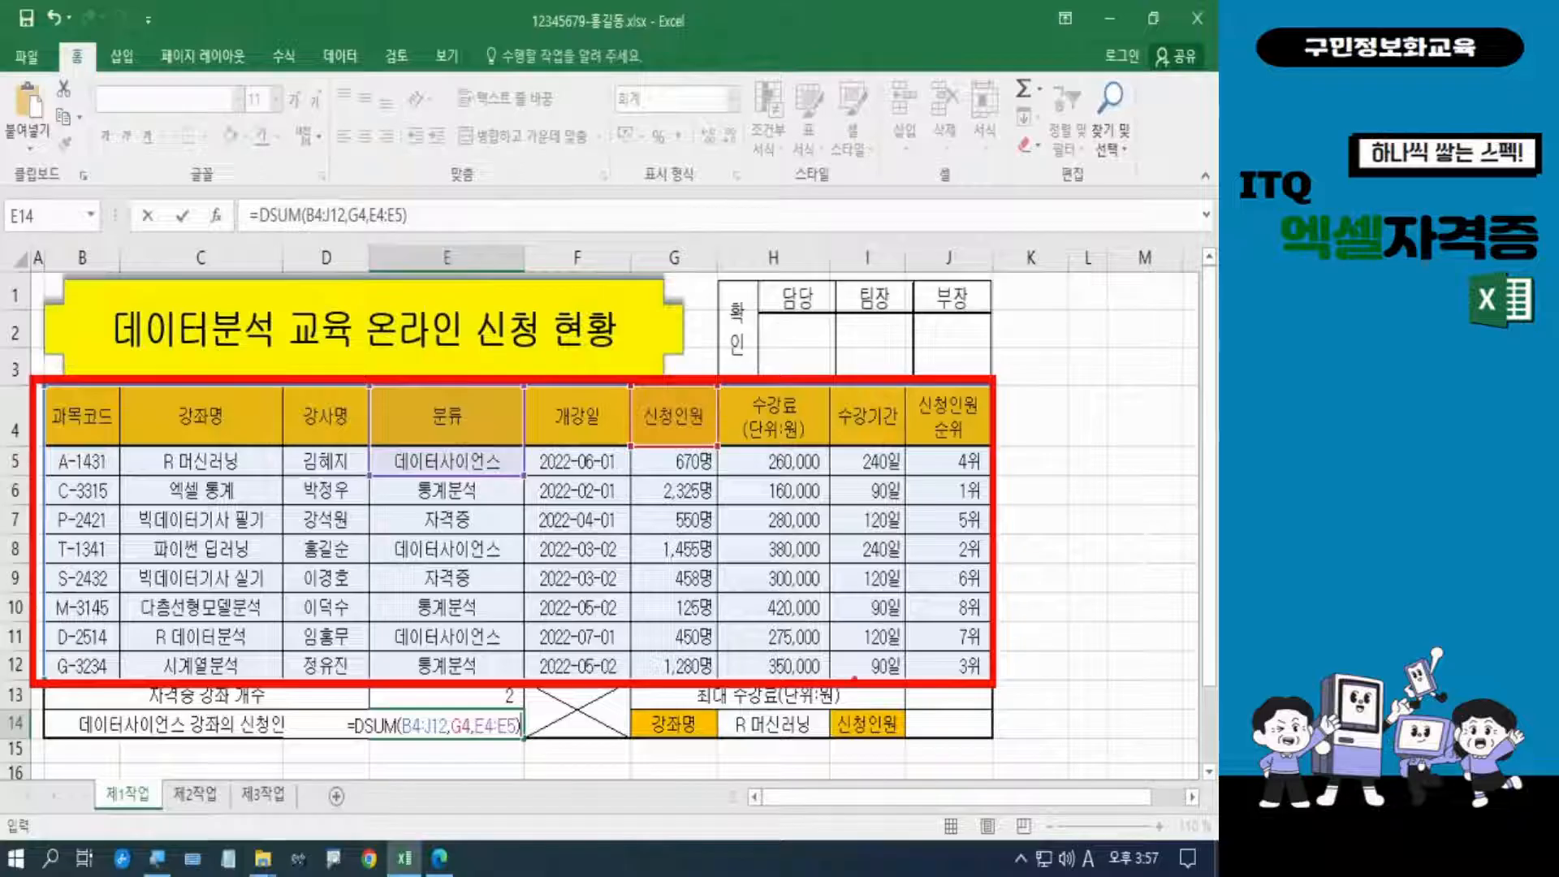
pyautogui.moveTo(747, 448)
pyautogui.mouseDown()
pyautogui.moveTo(630, 412)
pyautogui.moveTo(700, 388)
pyautogui.moveTo(725, 440)
pyautogui.mouseUp()
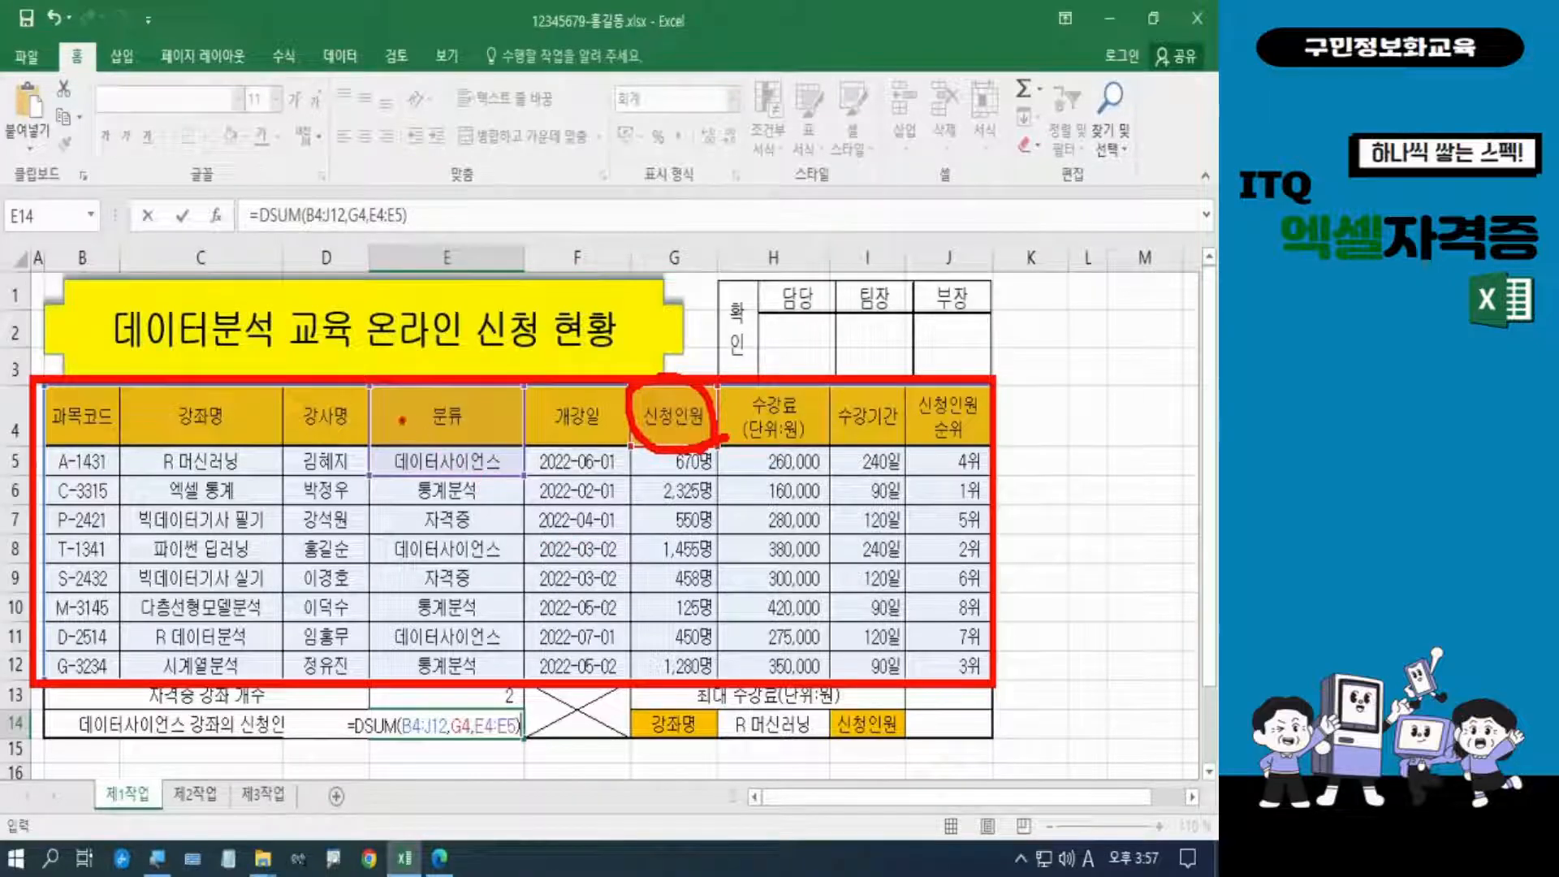
pyautogui.moveTo(372, 384)
pyautogui.mouseDown()
pyautogui.moveTo(392, 429)
pyautogui.moveTo(517, 489)
pyautogui.mouseUp()
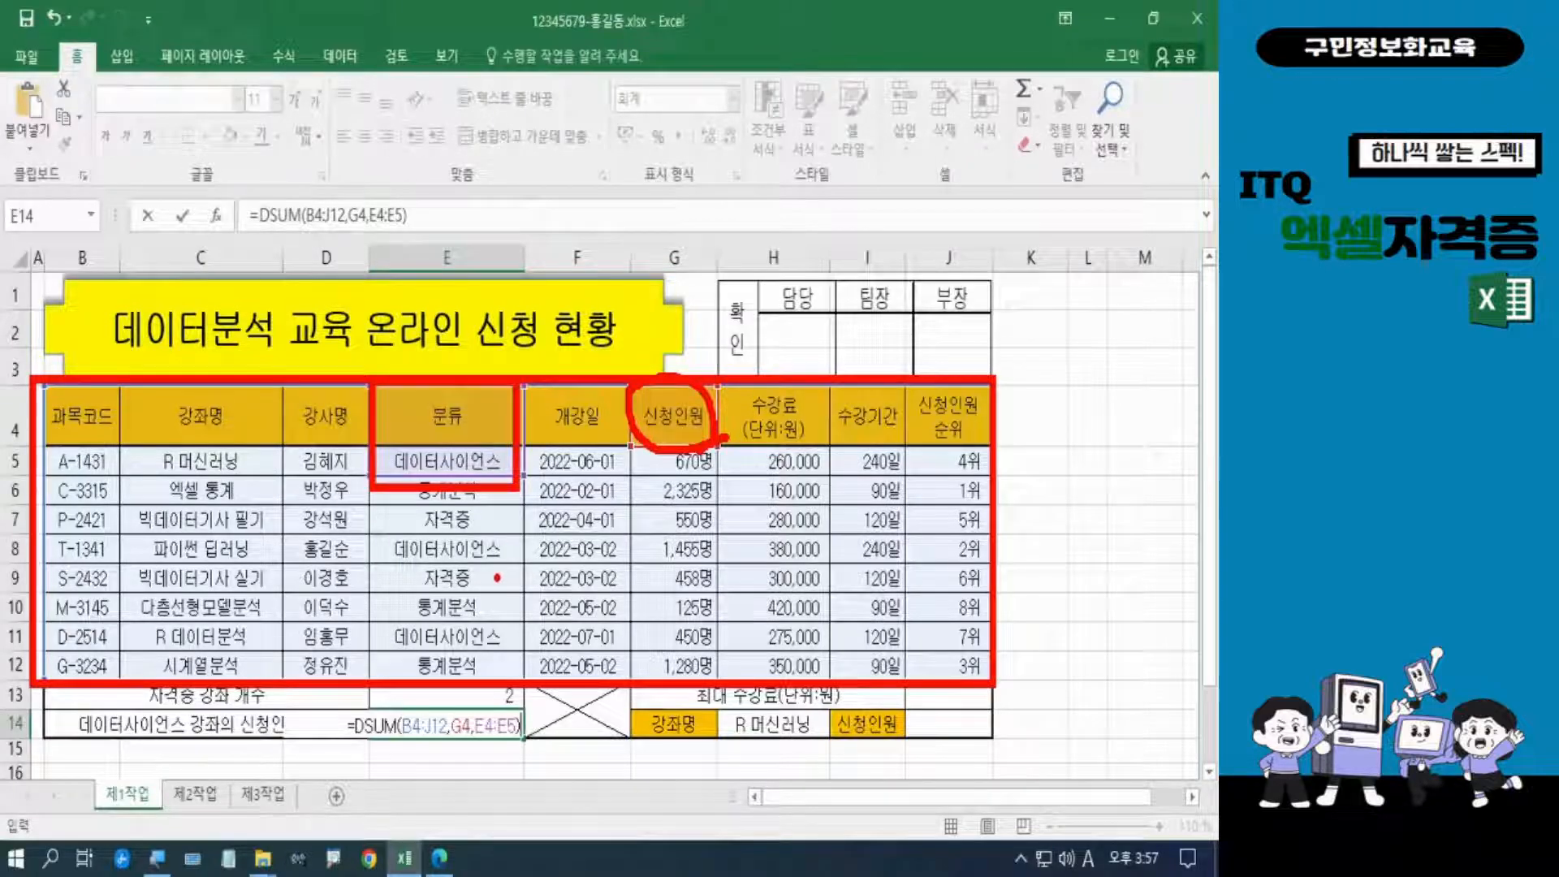
pyautogui.press('Escape')
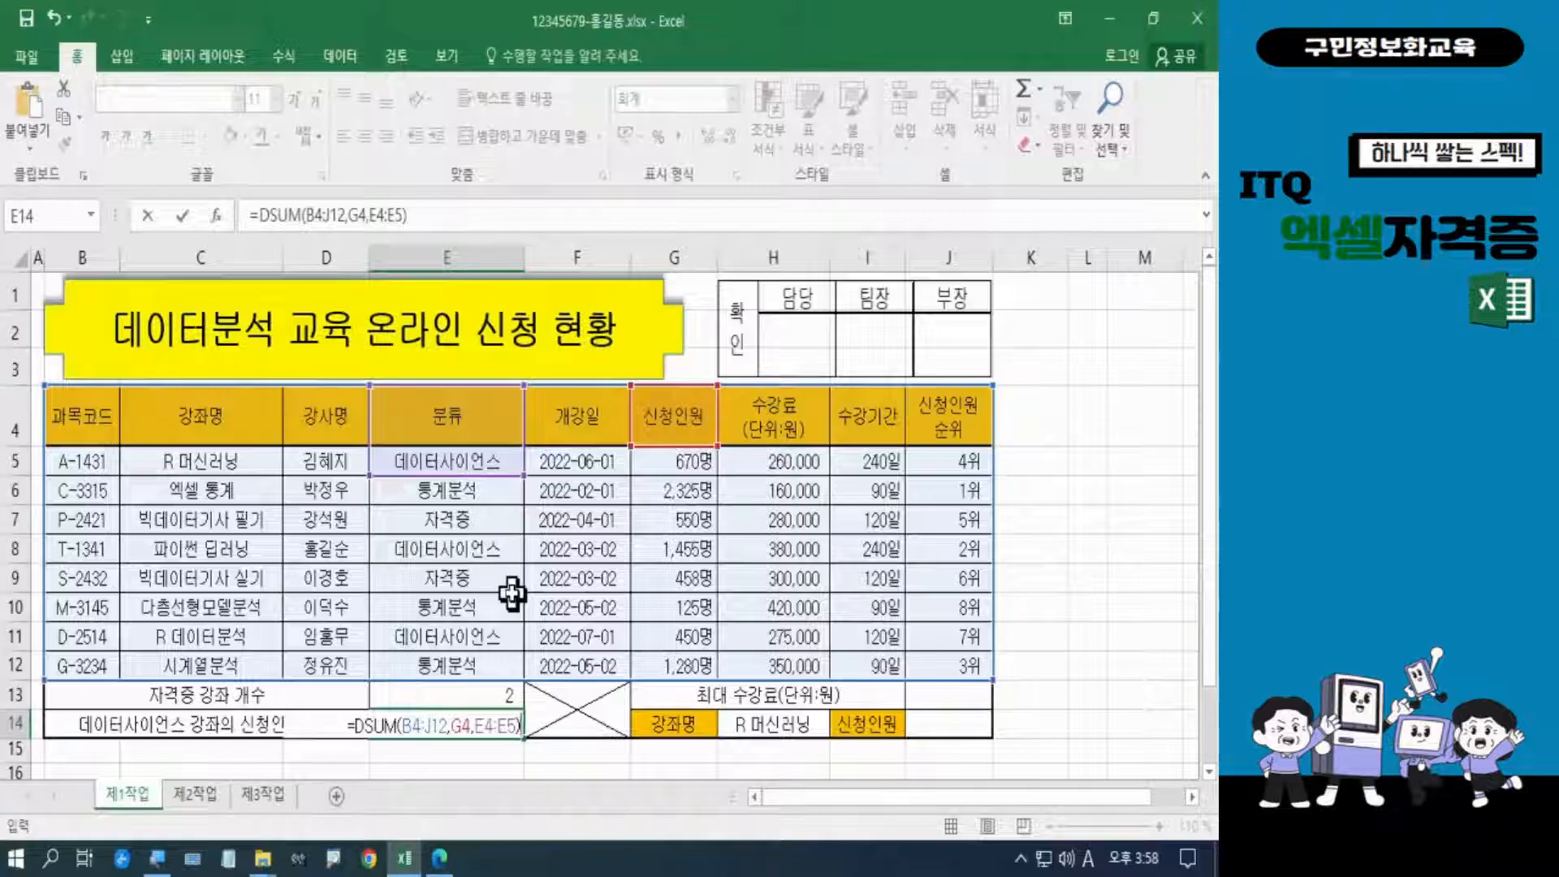
pyautogui.press('Return')
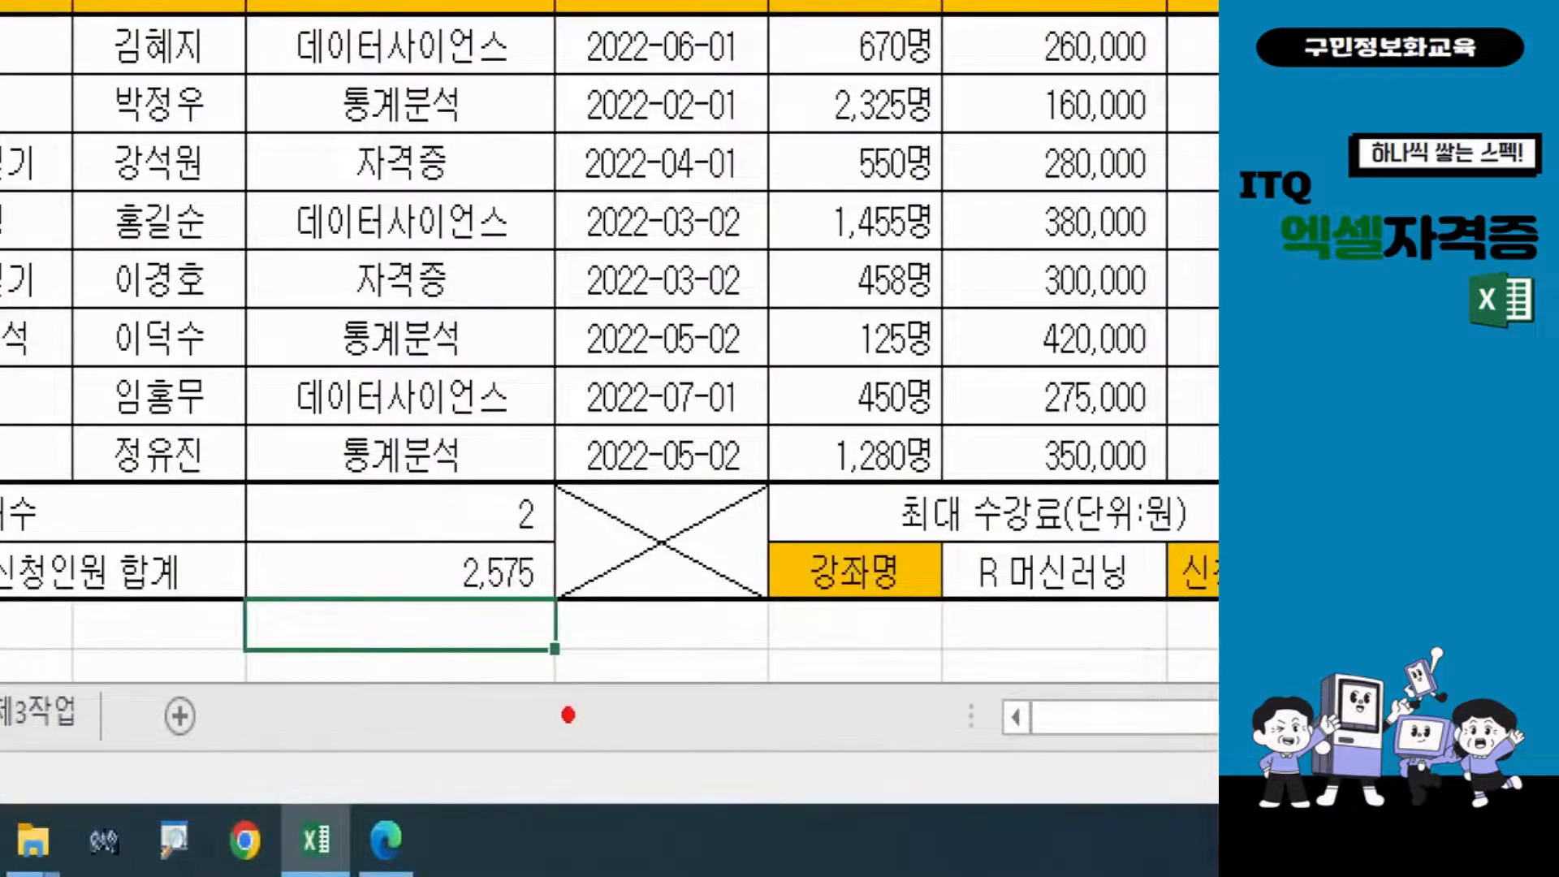
pyautogui.moveTo(555, 600); pyautogui.dragTo(513, 601)
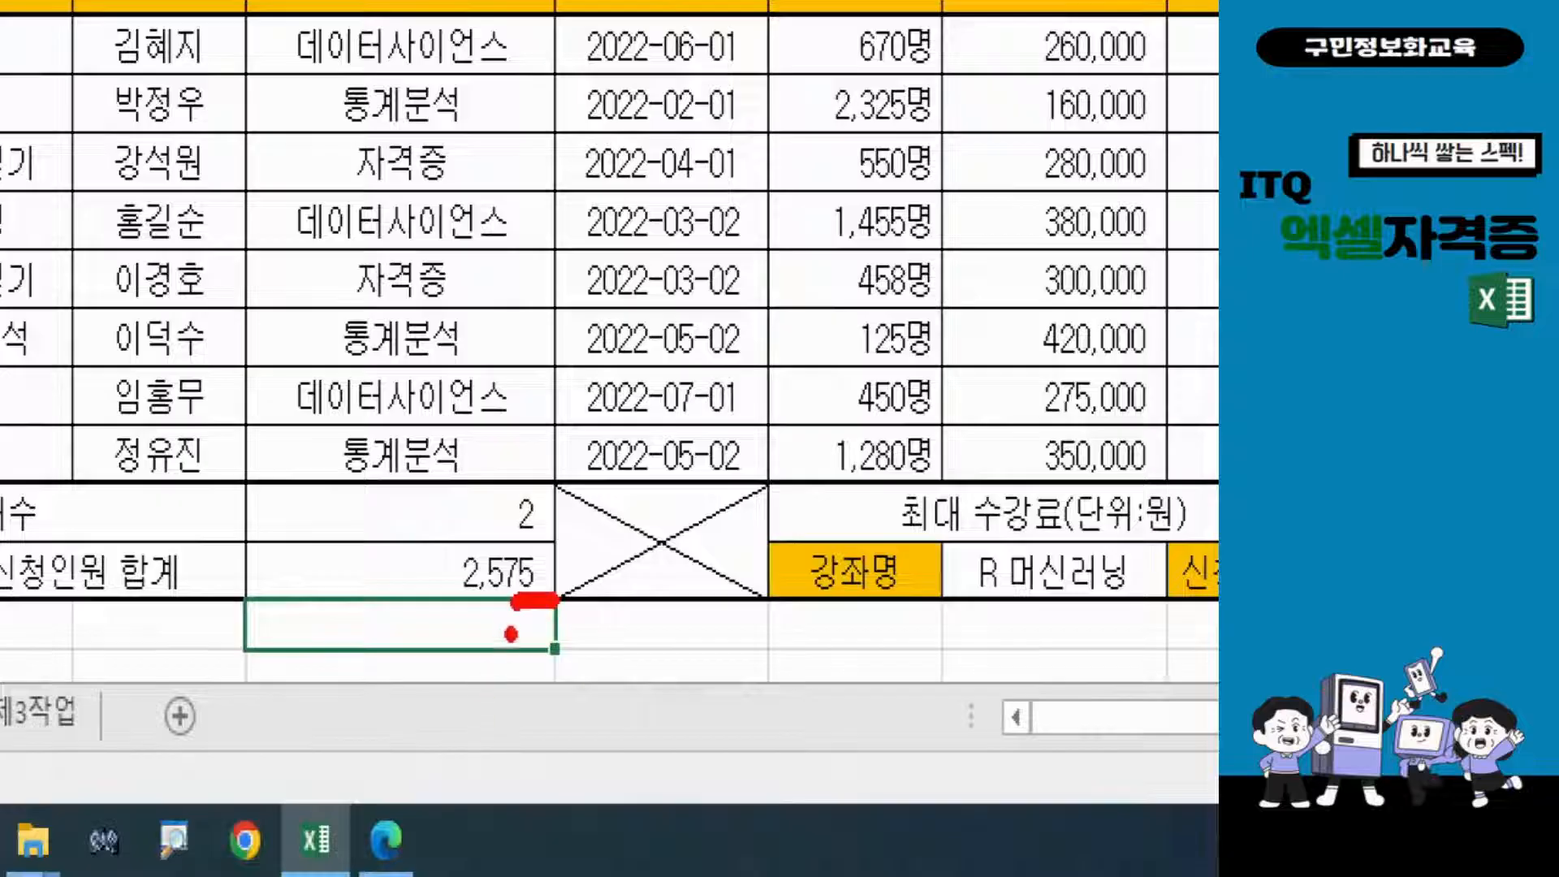
pyautogui.moveTo(556, 600)
pyautogui.mouseDown()
pyautogui.moveTo(519, 662)
pyautogui.moveTo(503, 609)
pyautogui.moveTo(487, 621)
pyautogui.moveTo(518, 617)
pyautogui.mouseUp()
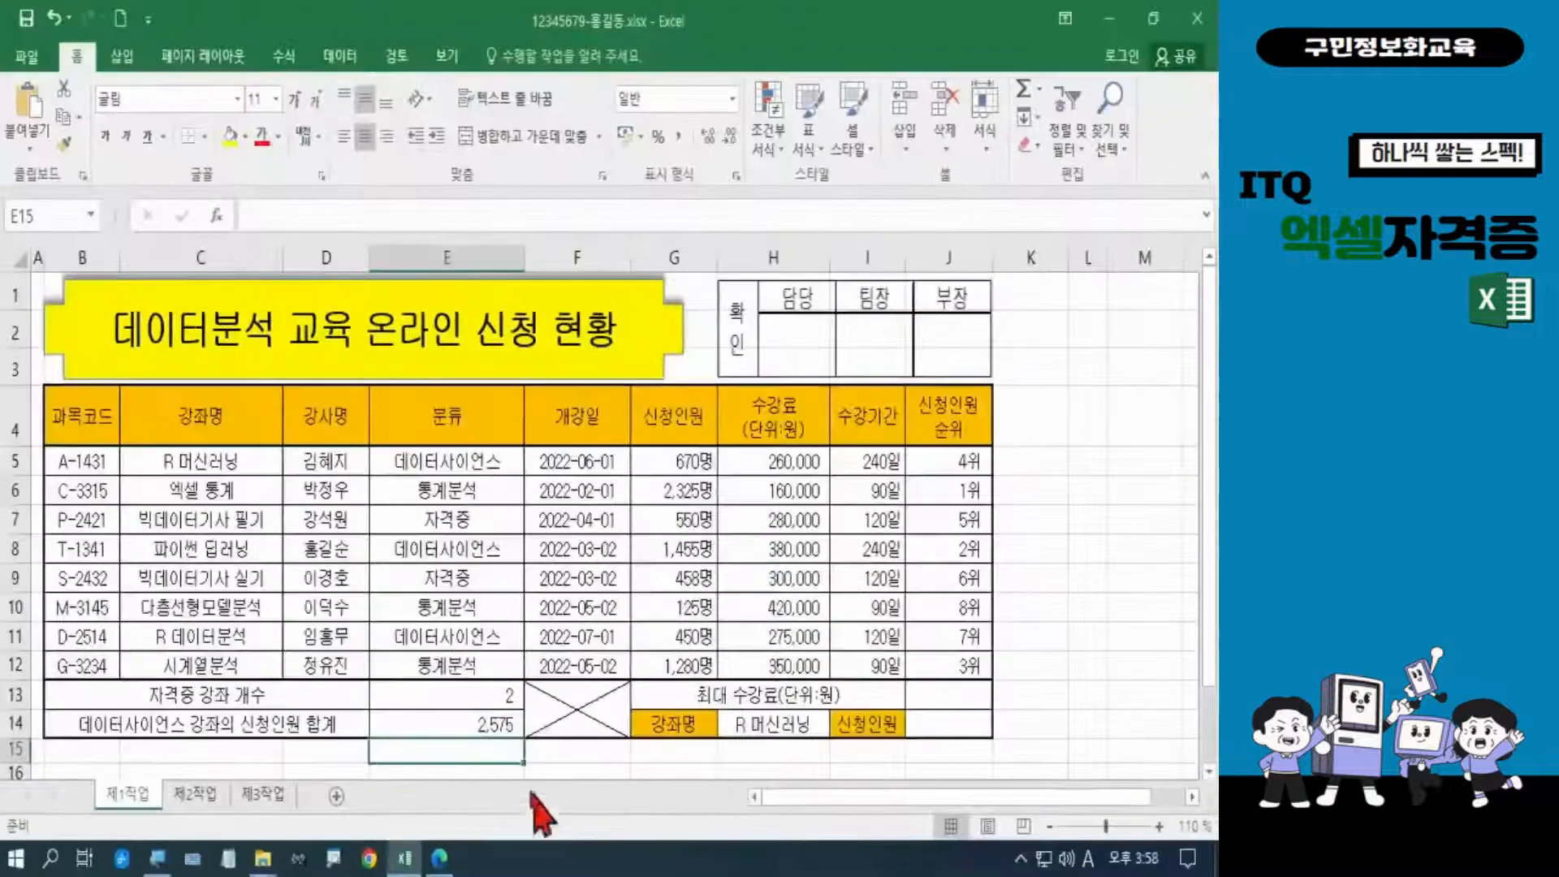
# Wrap the DSUM formula in E14 with ROUND to the tens place, making it =ROUND(DSUM(B4:J12,G4,E4:E5),-1)
pyautogui.click(431, 727)
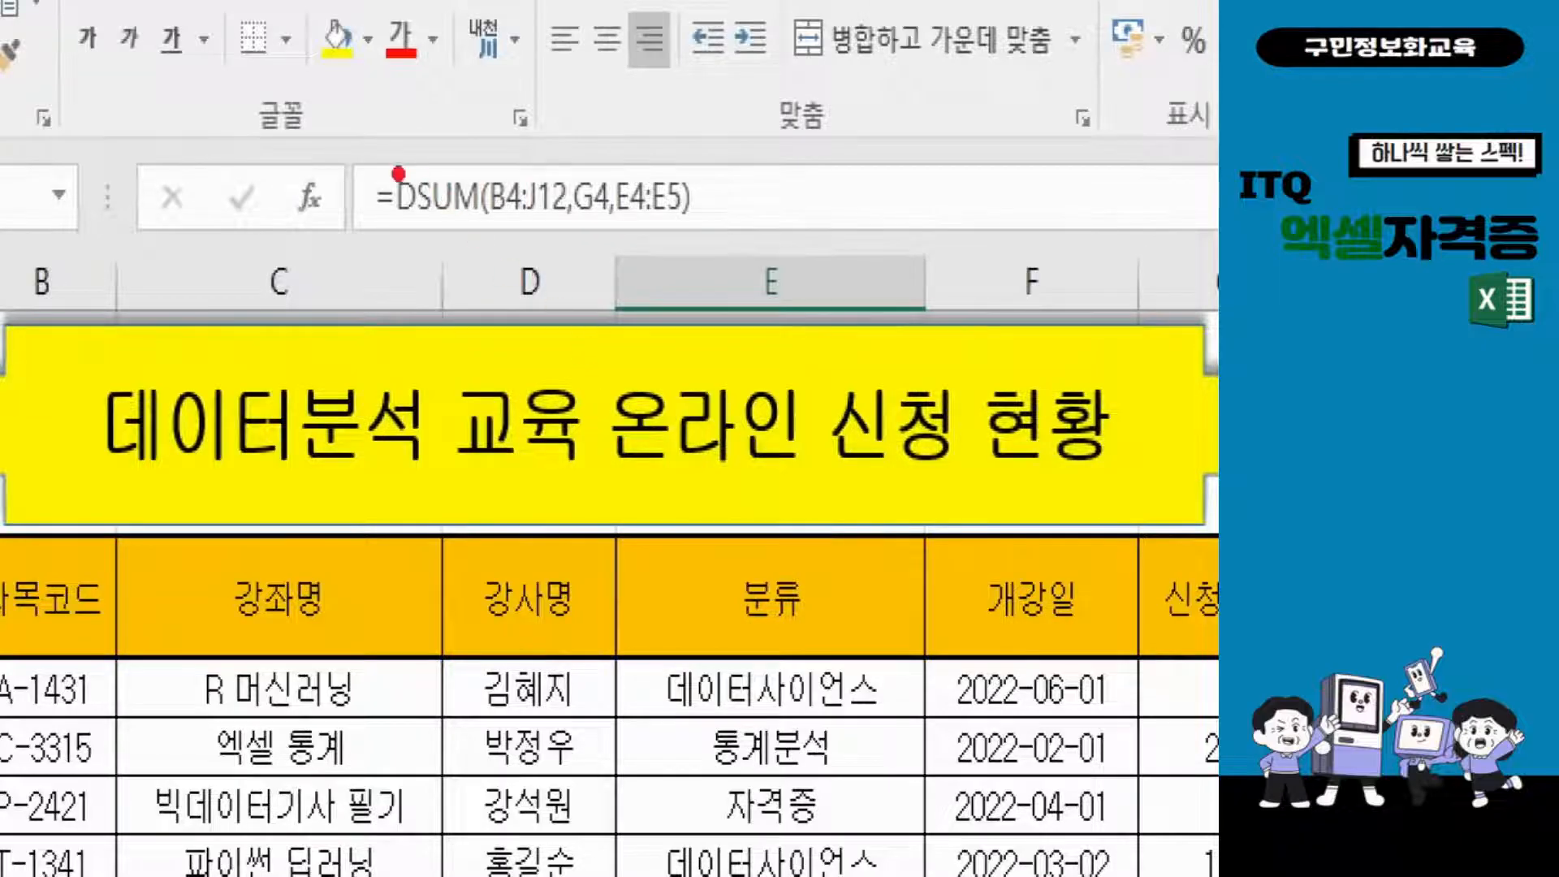
pyautogui.moveTo(385, 144)
pyautogui.mouseDown()
pyautogui.moveTo(391, 188)
pyautogui.moveTo(443, 66)
pyautogui.mouseUp()
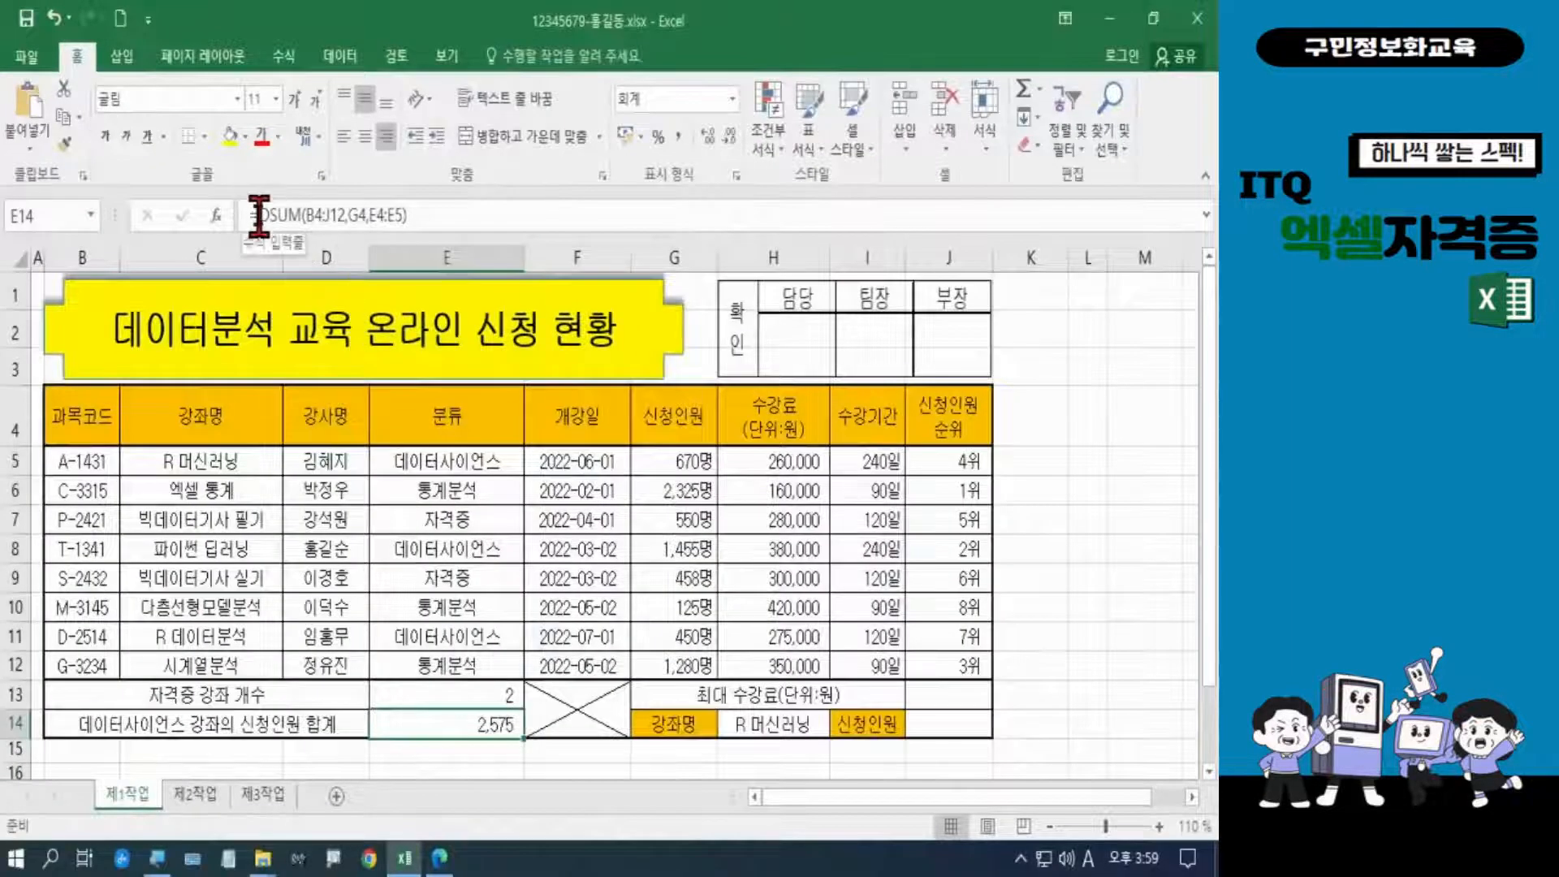
pyautogui.click(258, 215)
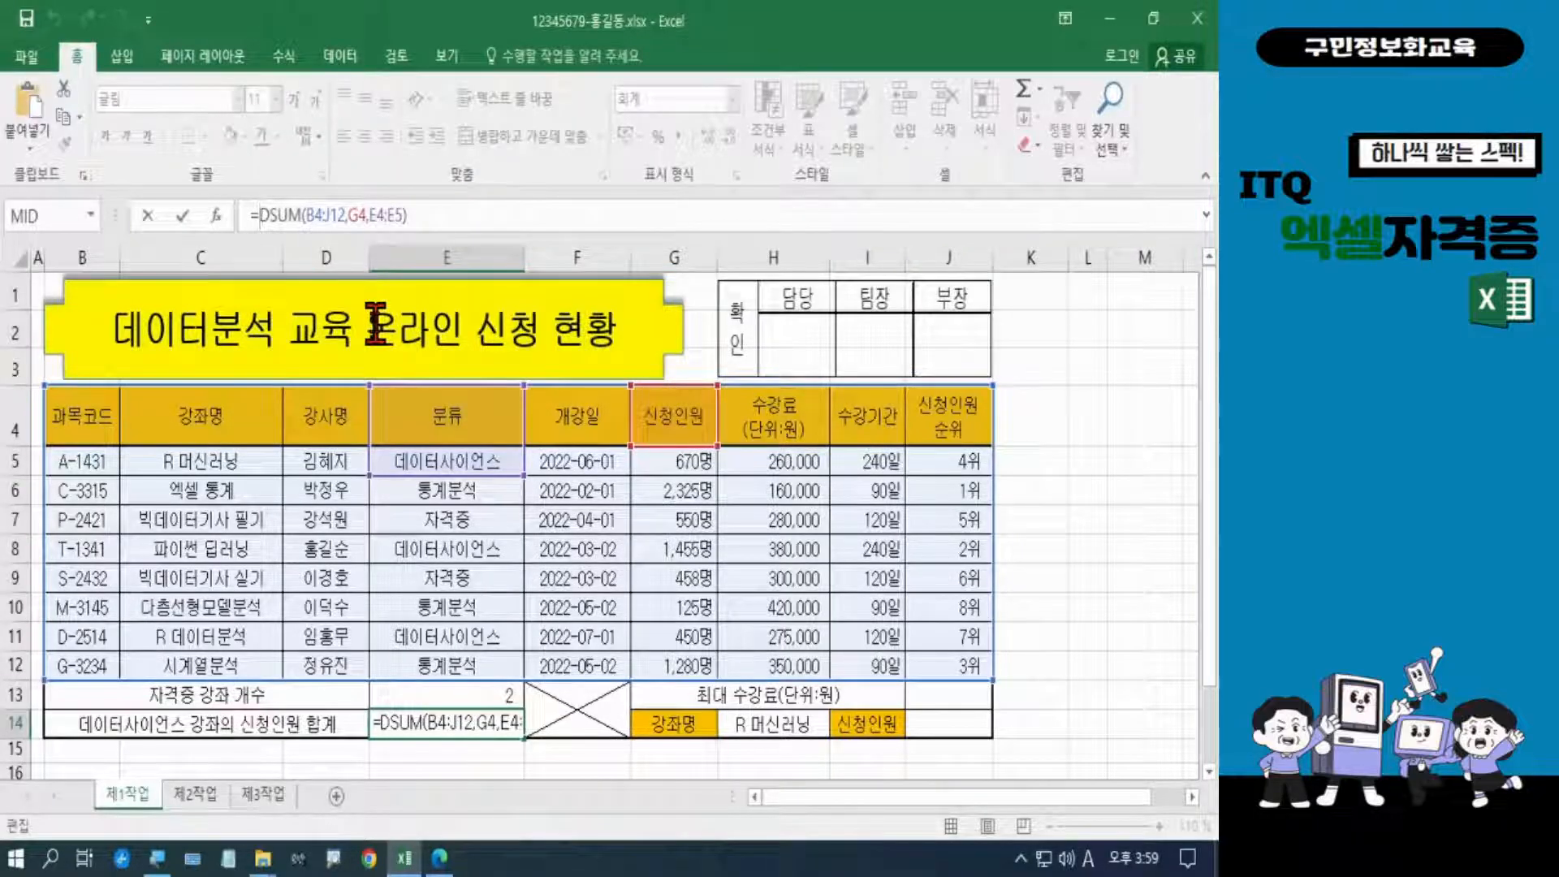
pyautogui.write('r')
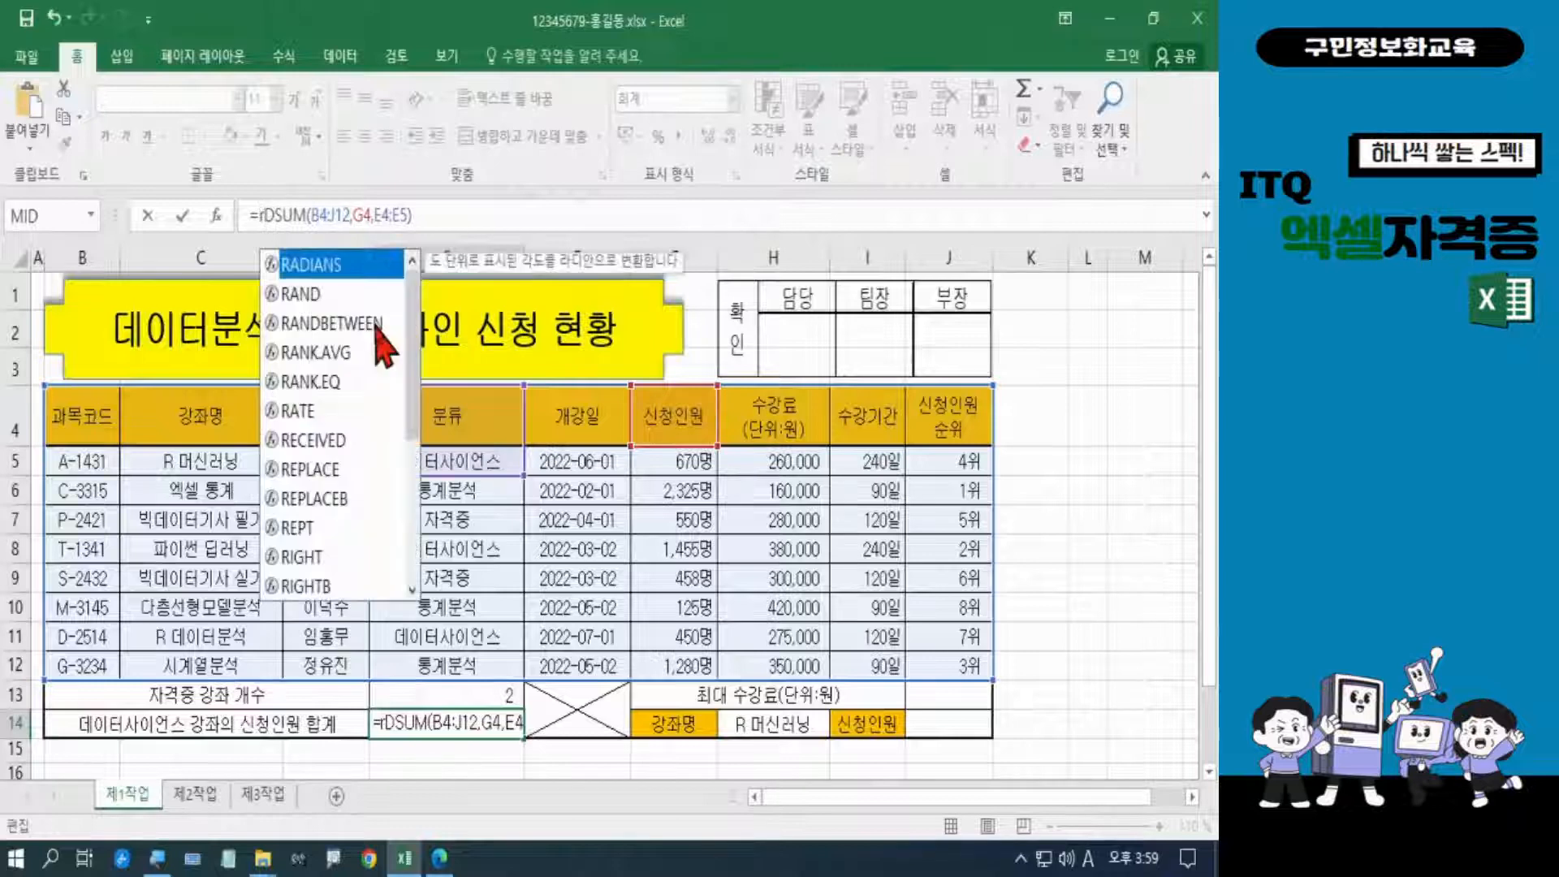
pyautogui.write('ou')
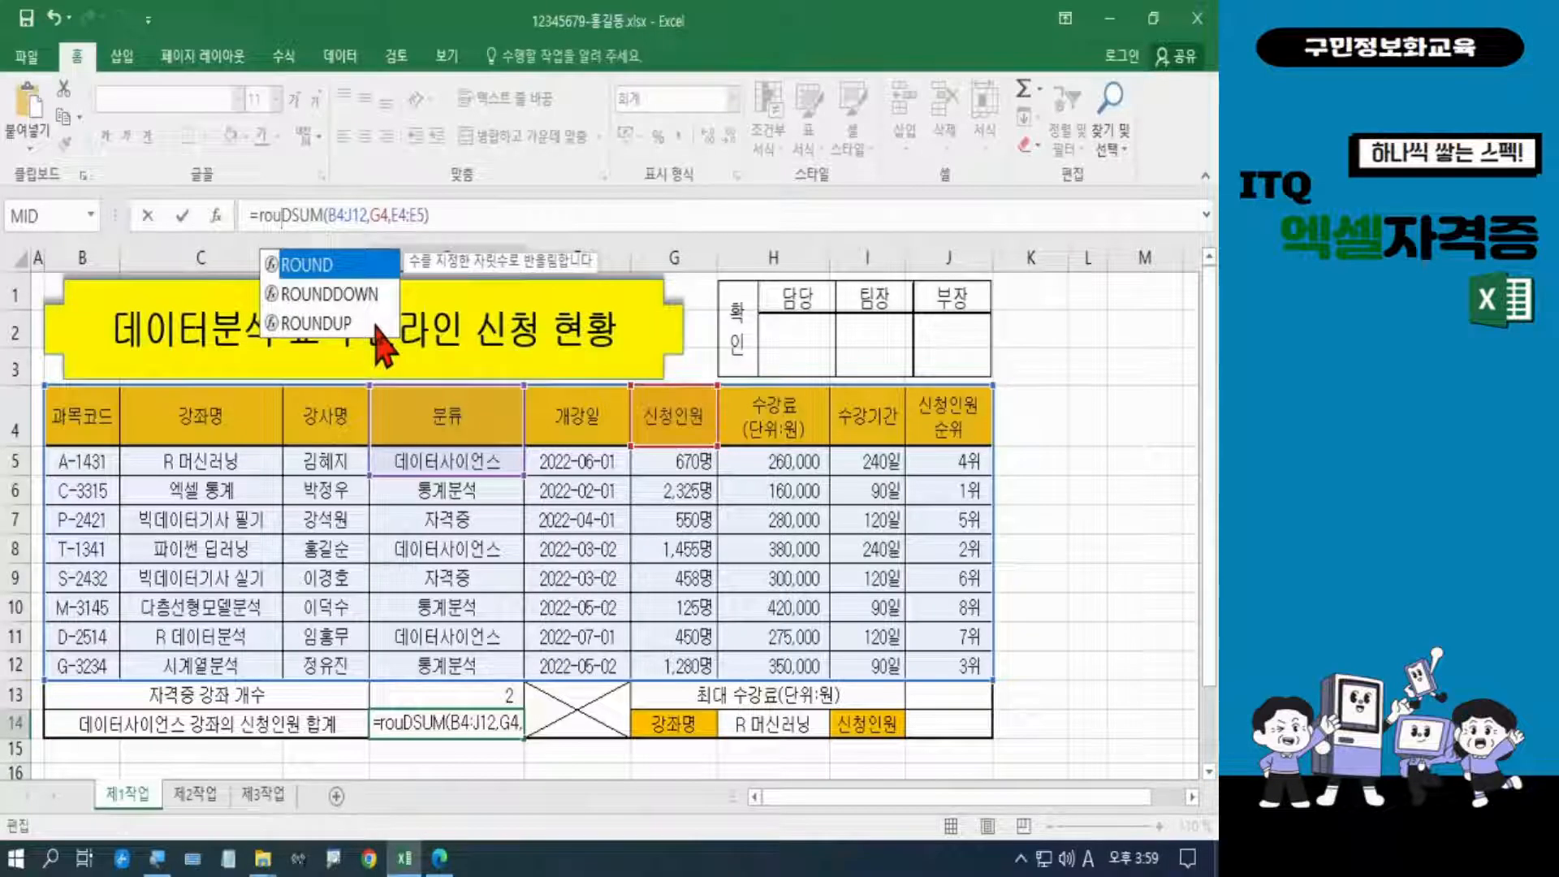
pyautogui.press('Tab')
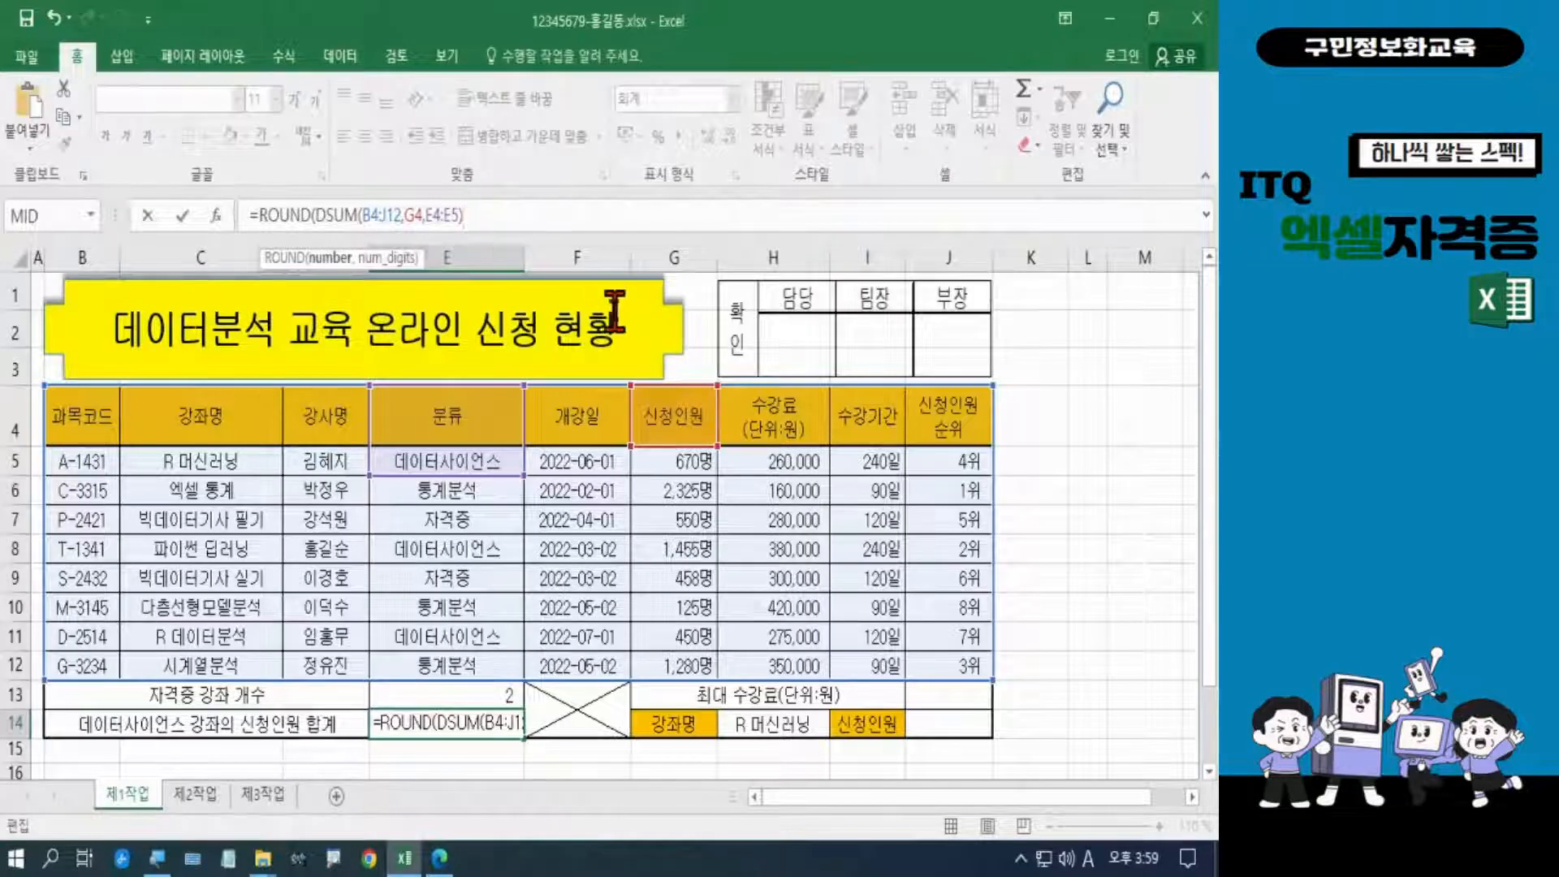
pyautogui.write(',')
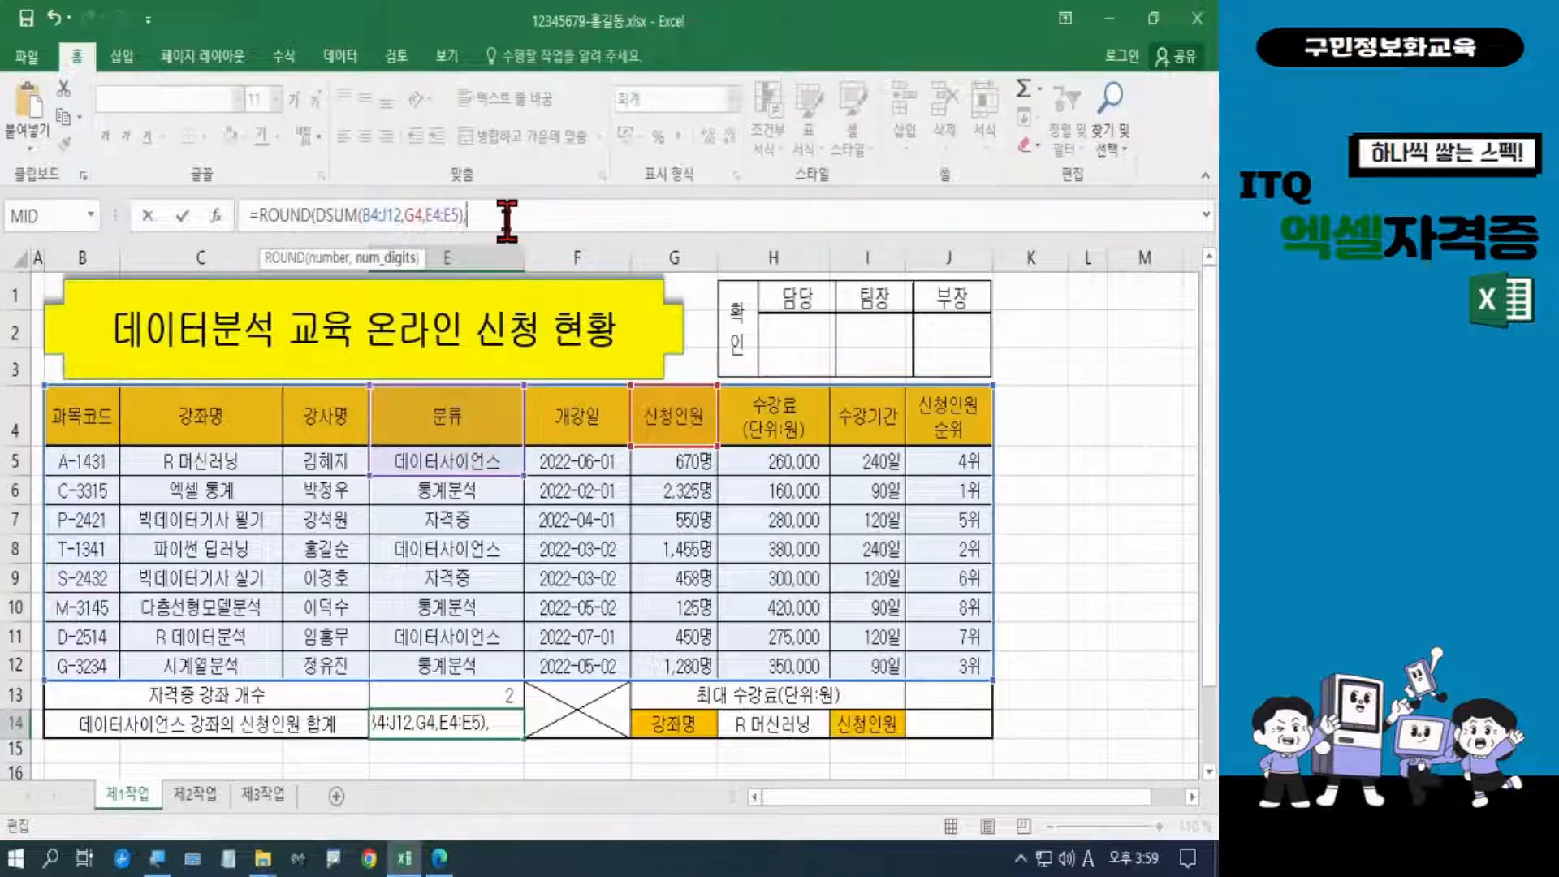
pyautogui.write('-1')
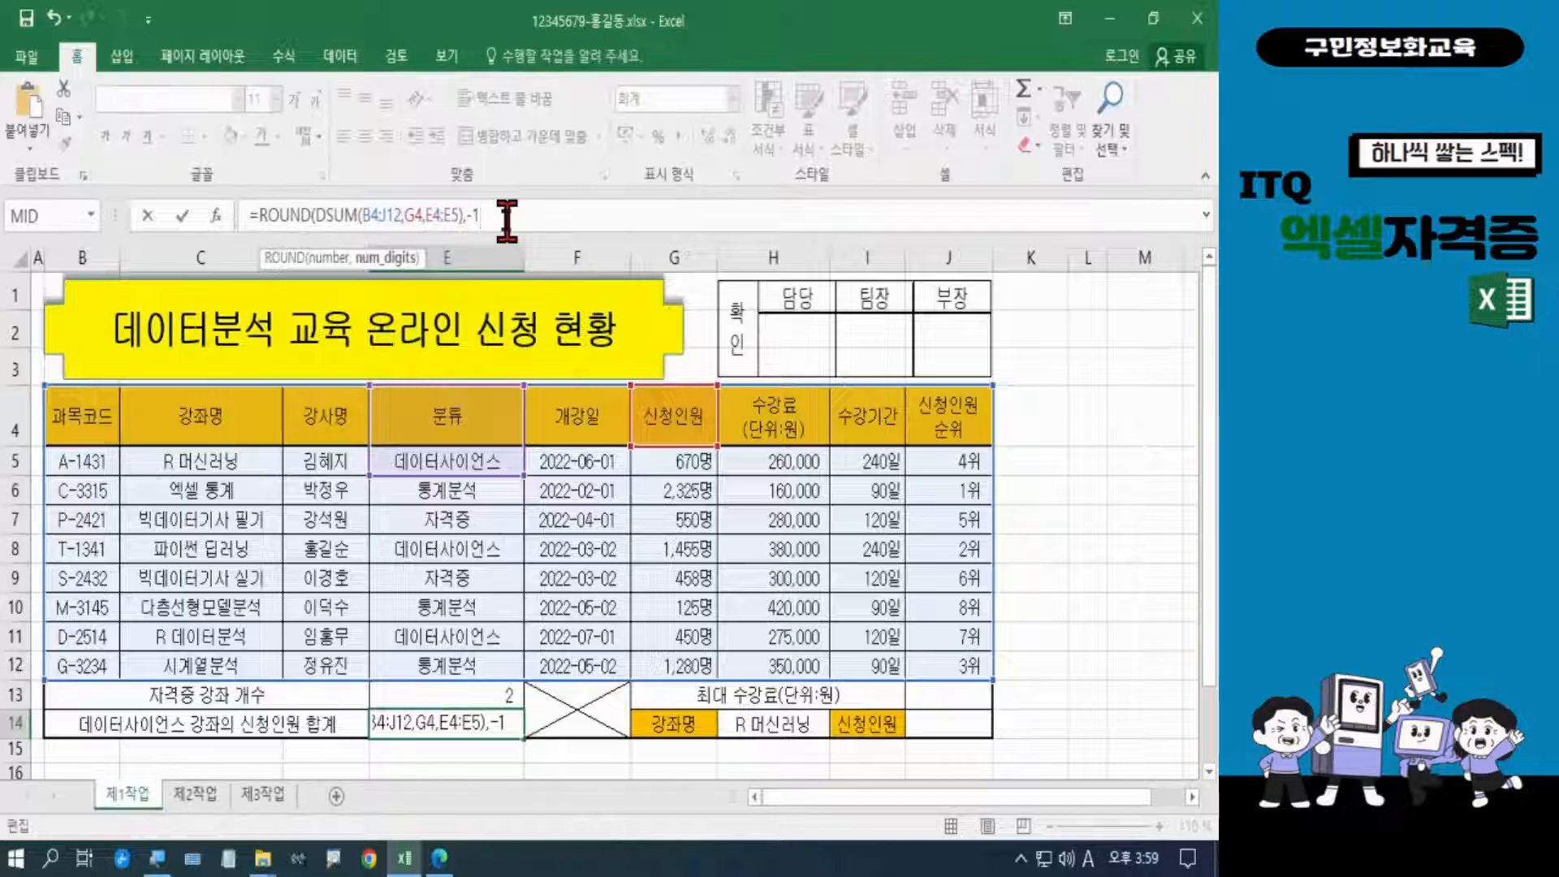
pyautogui.write(')')
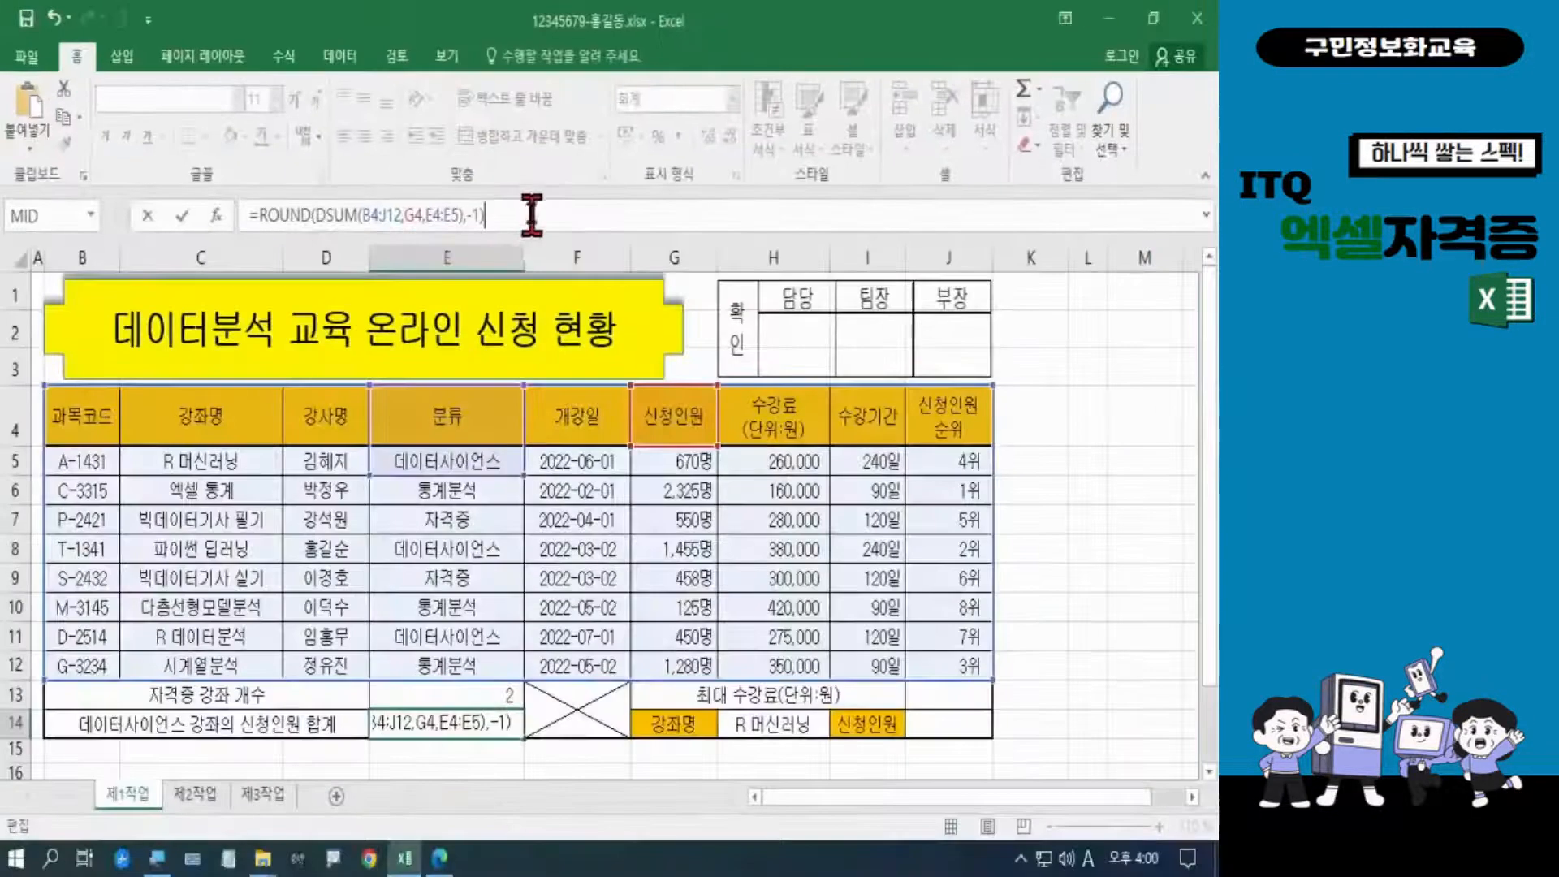
pyautogui.press('Return')
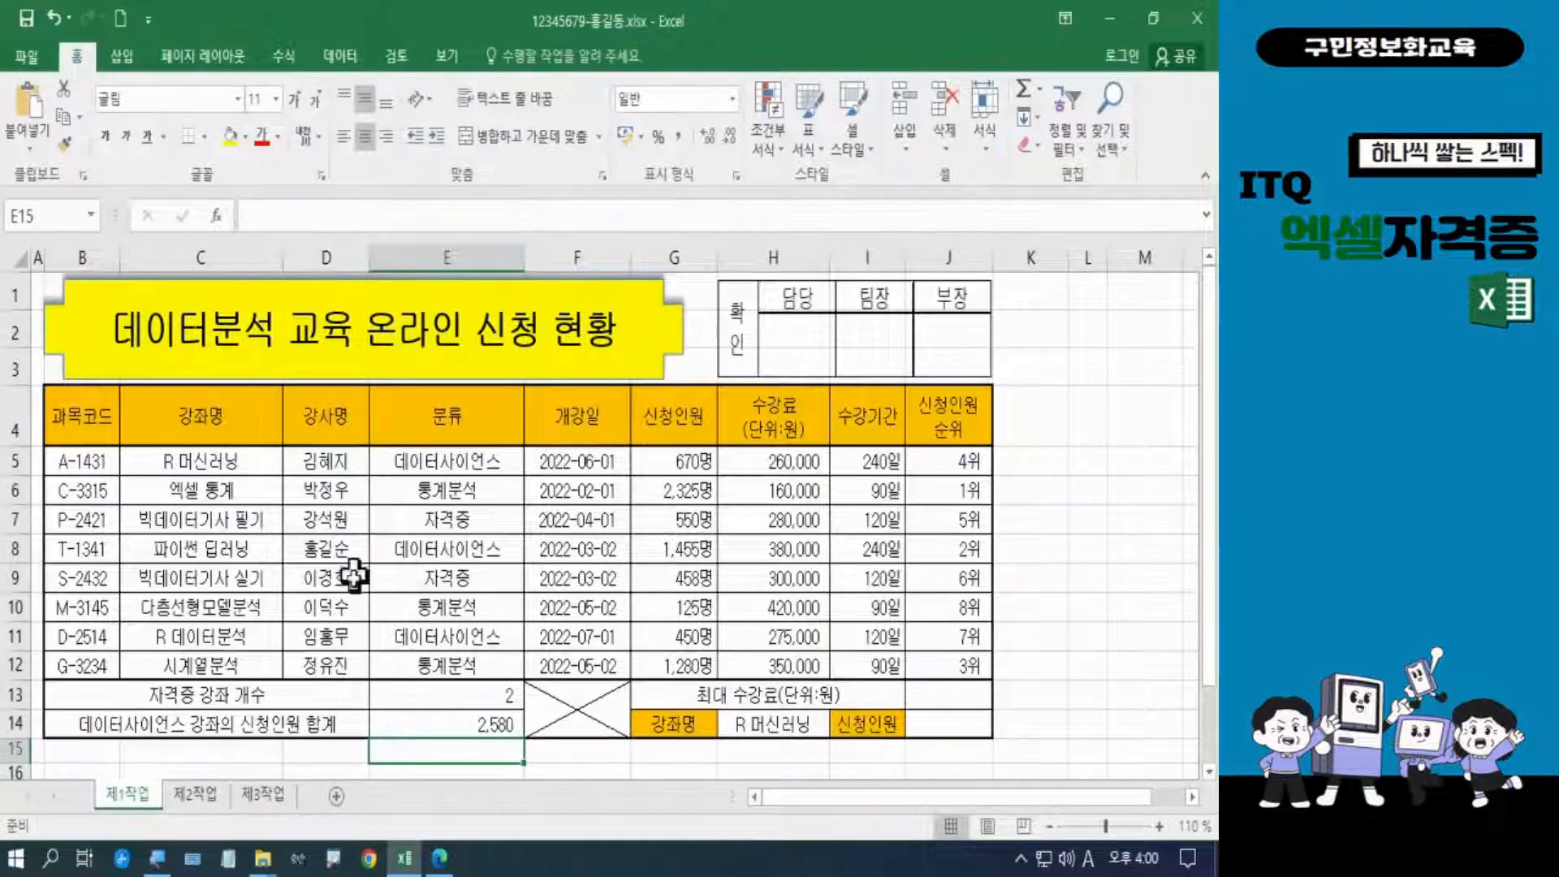
# Switch to the exam PDF in Edge, highlight item (5) on the maximum 수강료 to read its requirements, and return to Excel
pyautogui.moveTo(430, 867)
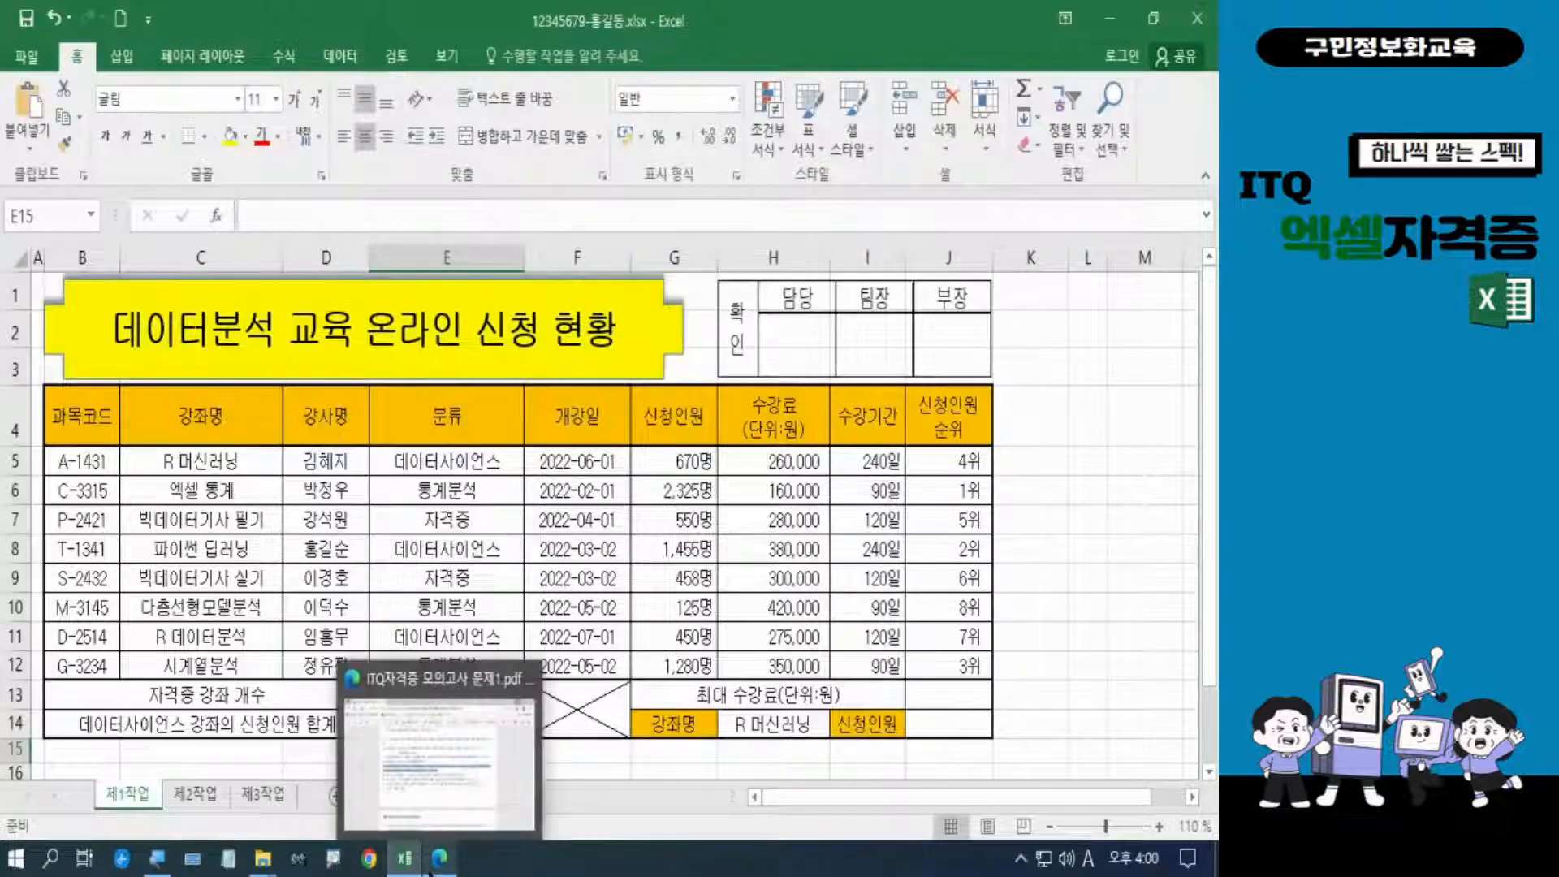
pyautogui.click(479, 779)
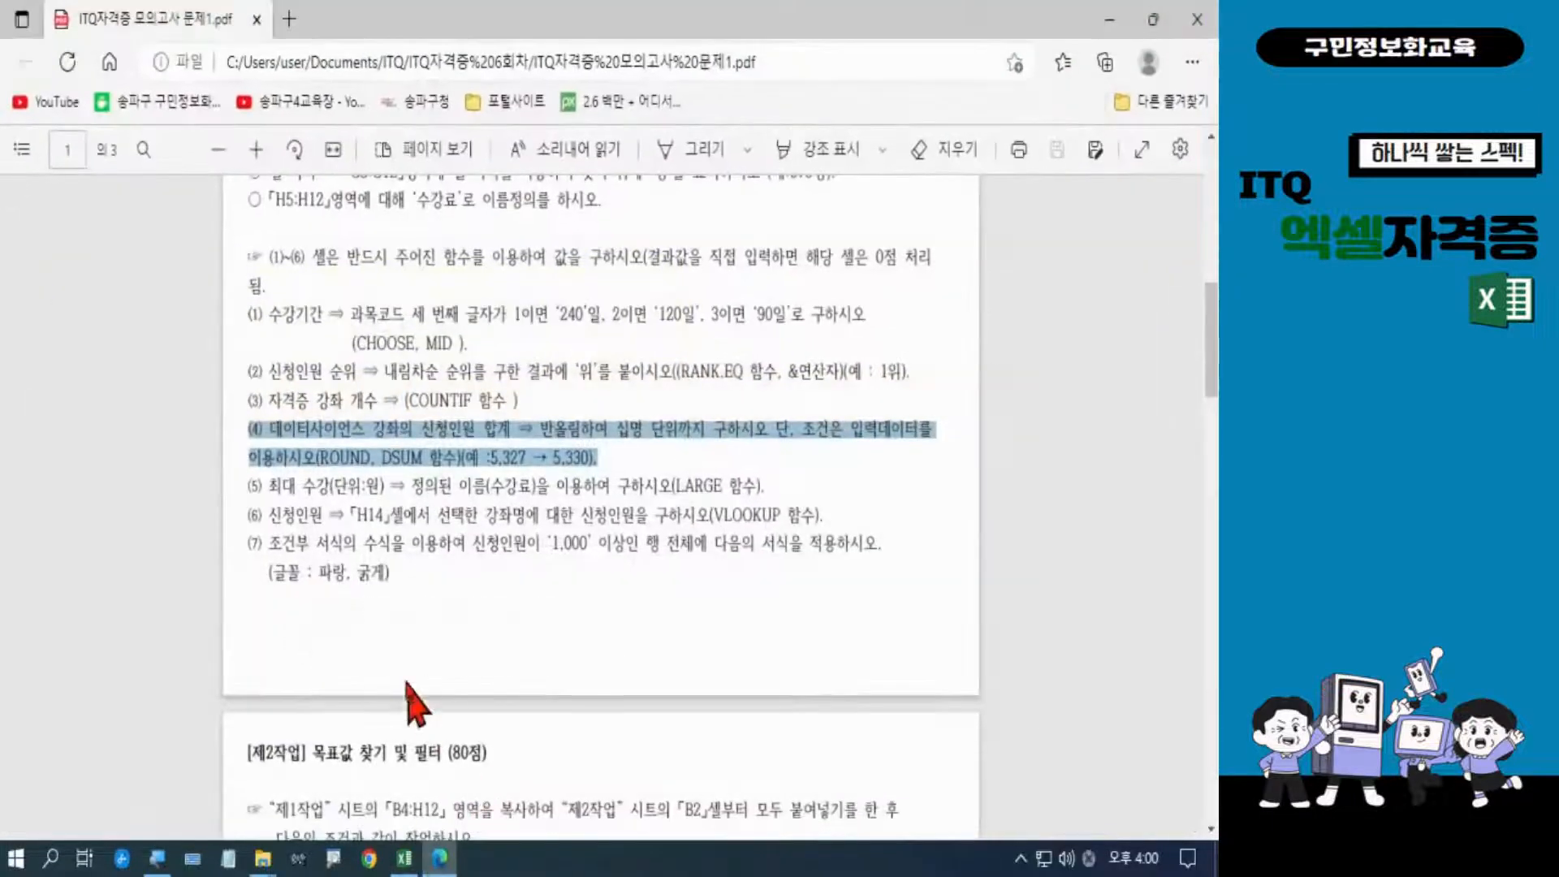
pyautogui.moveTo(248, 486); pyautogui.dragTo(769, 493)
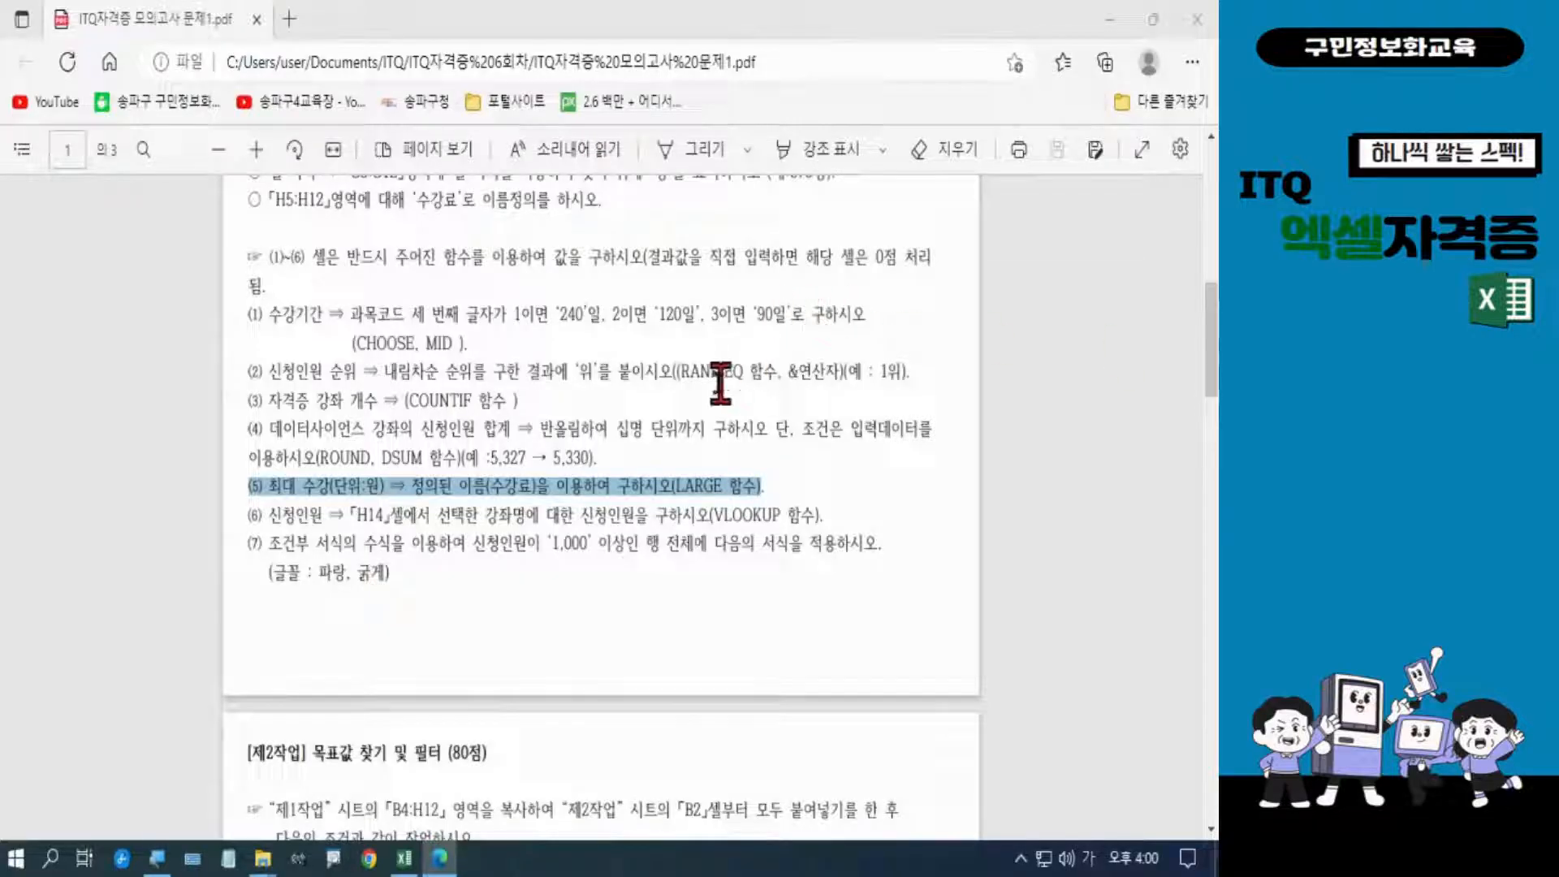
pyautogui.click(1093, 26)
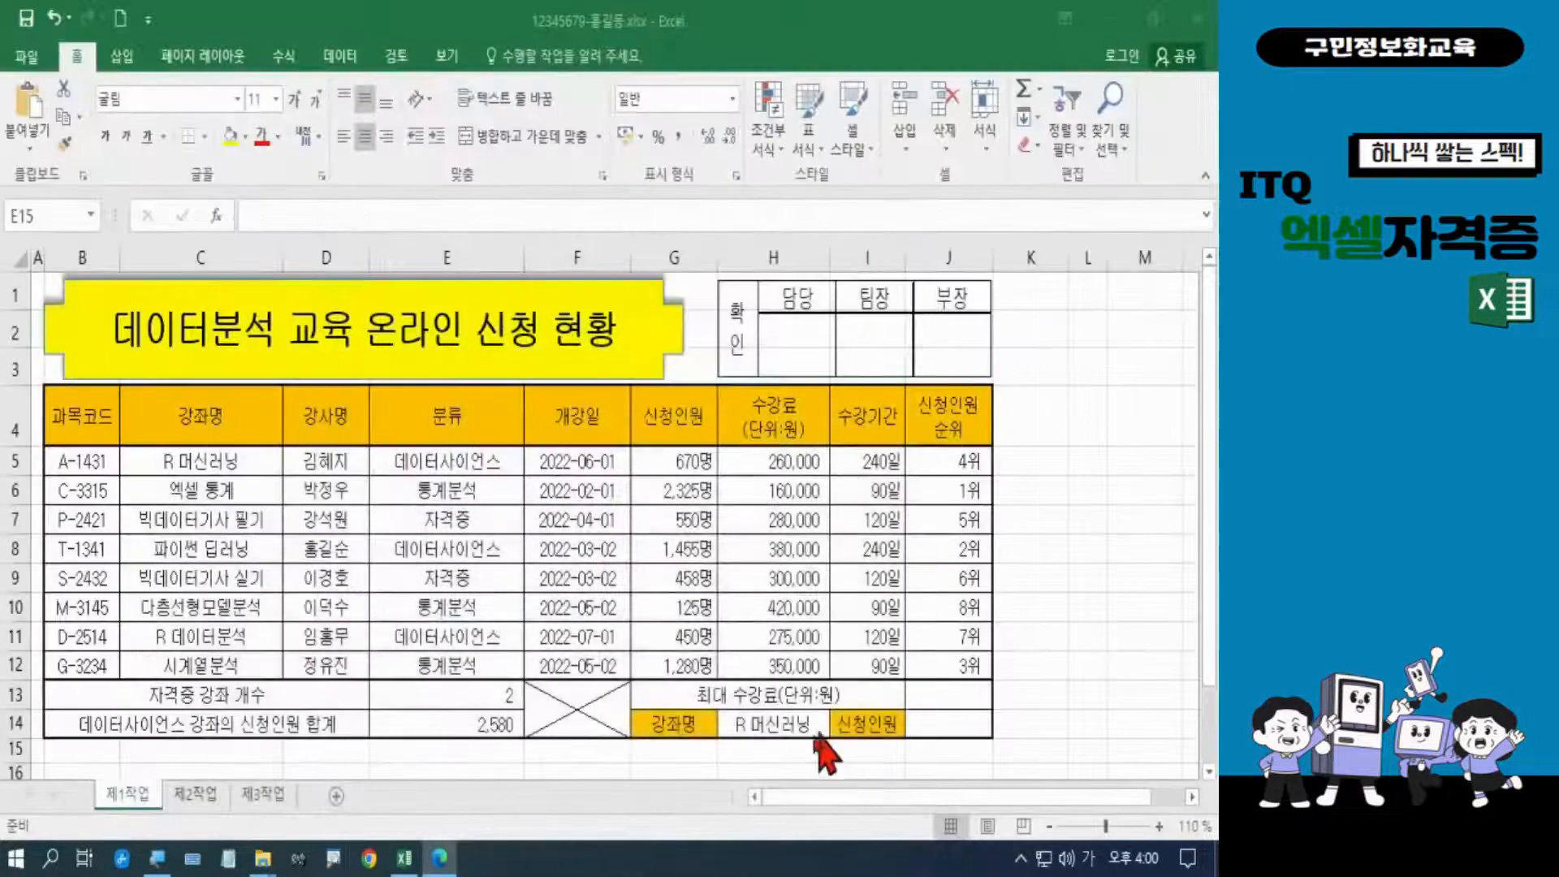
# Select the 수강료 values in H5:H12 to check the name defined for that range
pyautogui.click(927, 695)
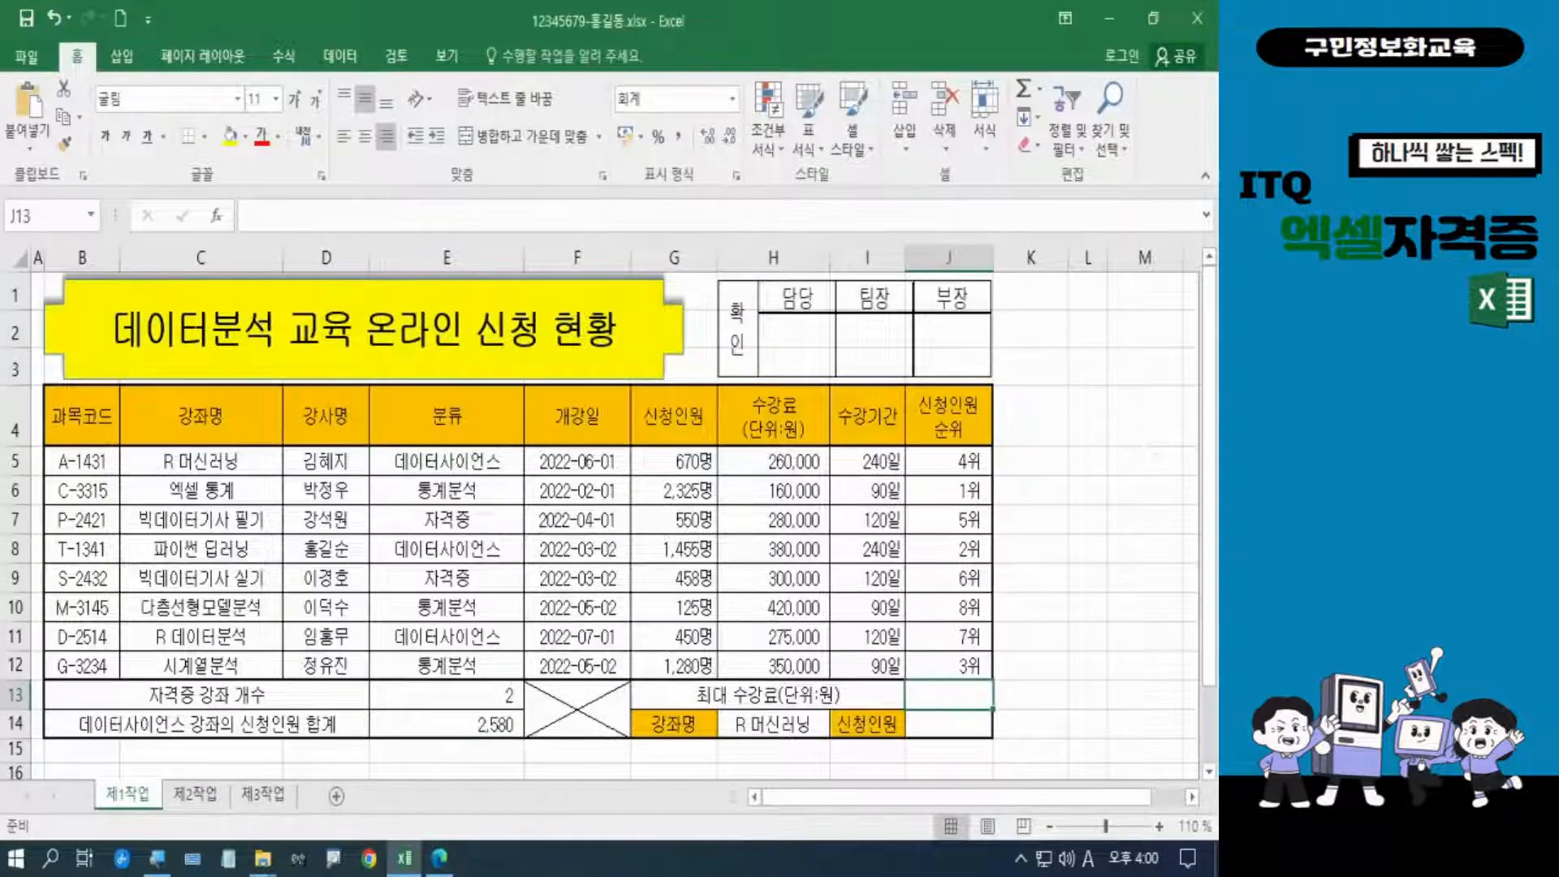
pyautogui.click(216, 216)
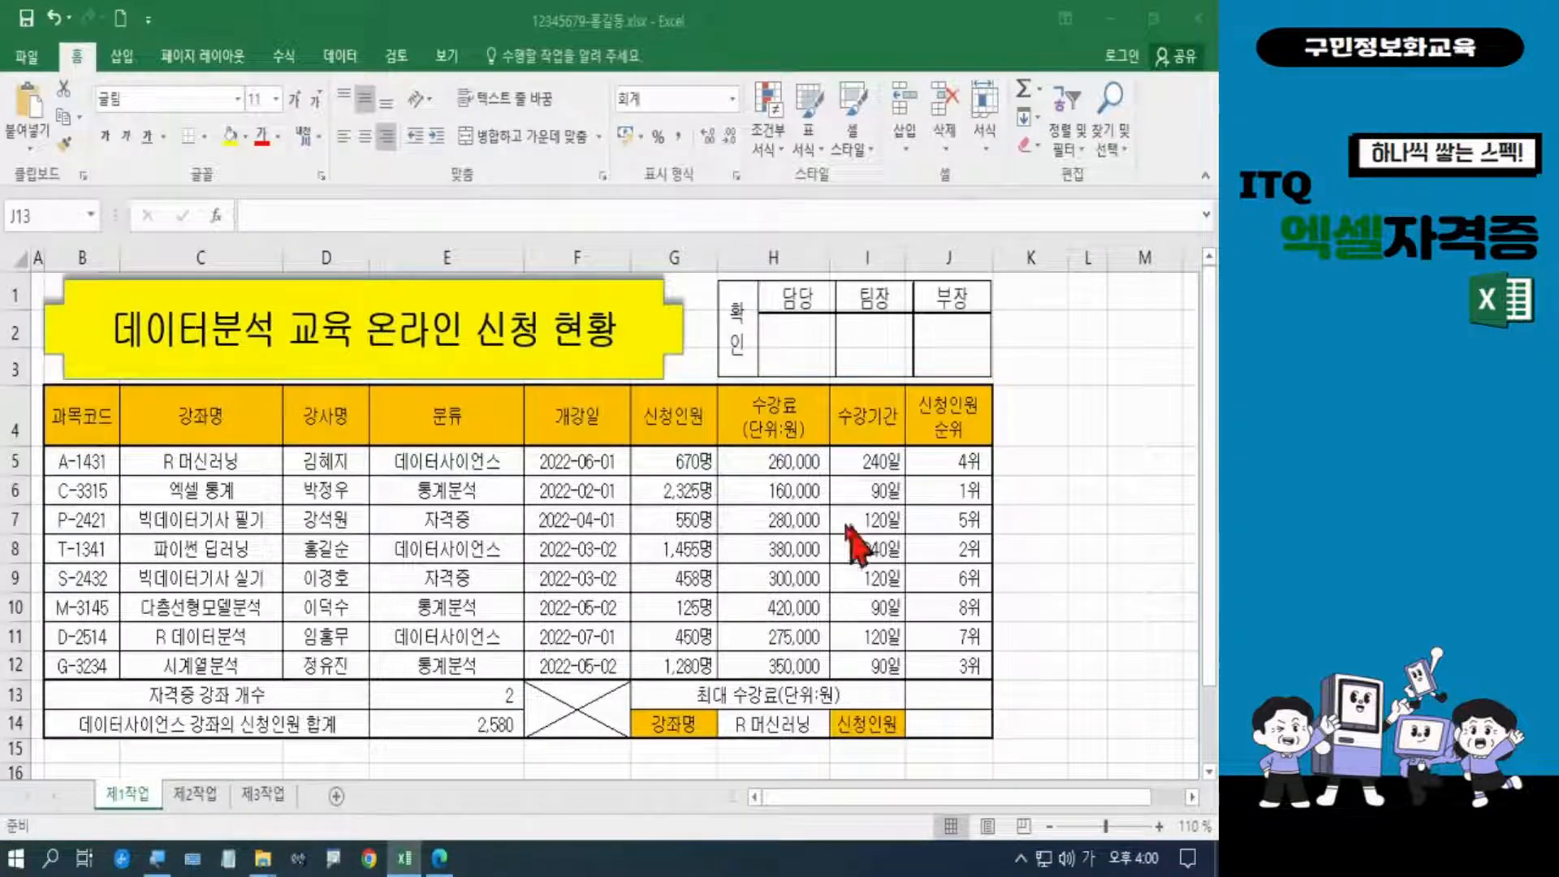
pyautogui.press('Escape')
pyautogui.click(786, 468)
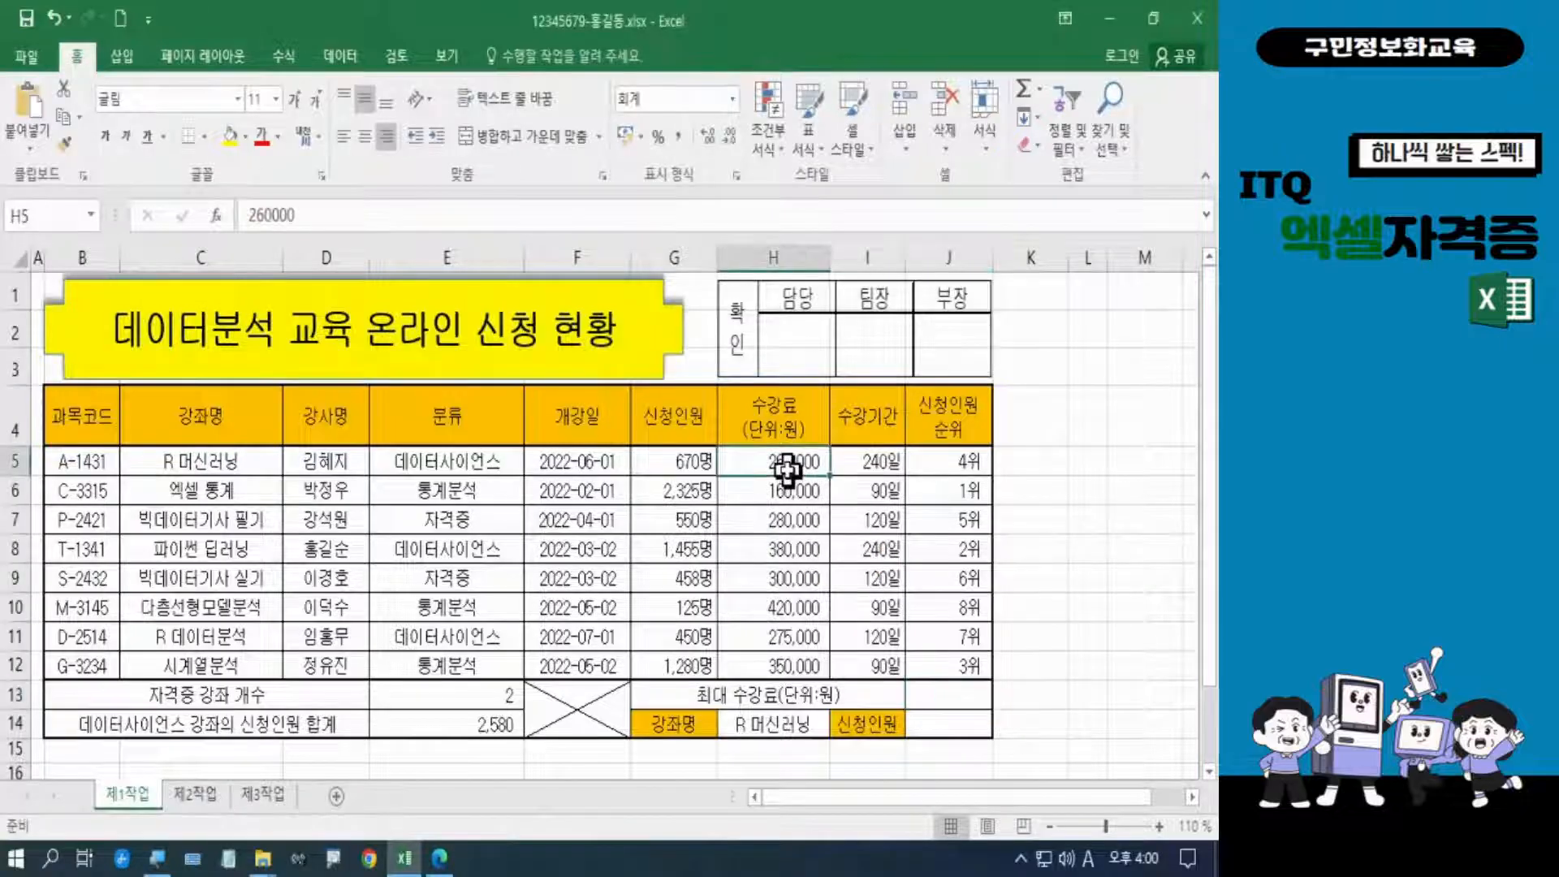
pyautogui.moveTo(786, 468); pyautogui.dragTo(786, 665)
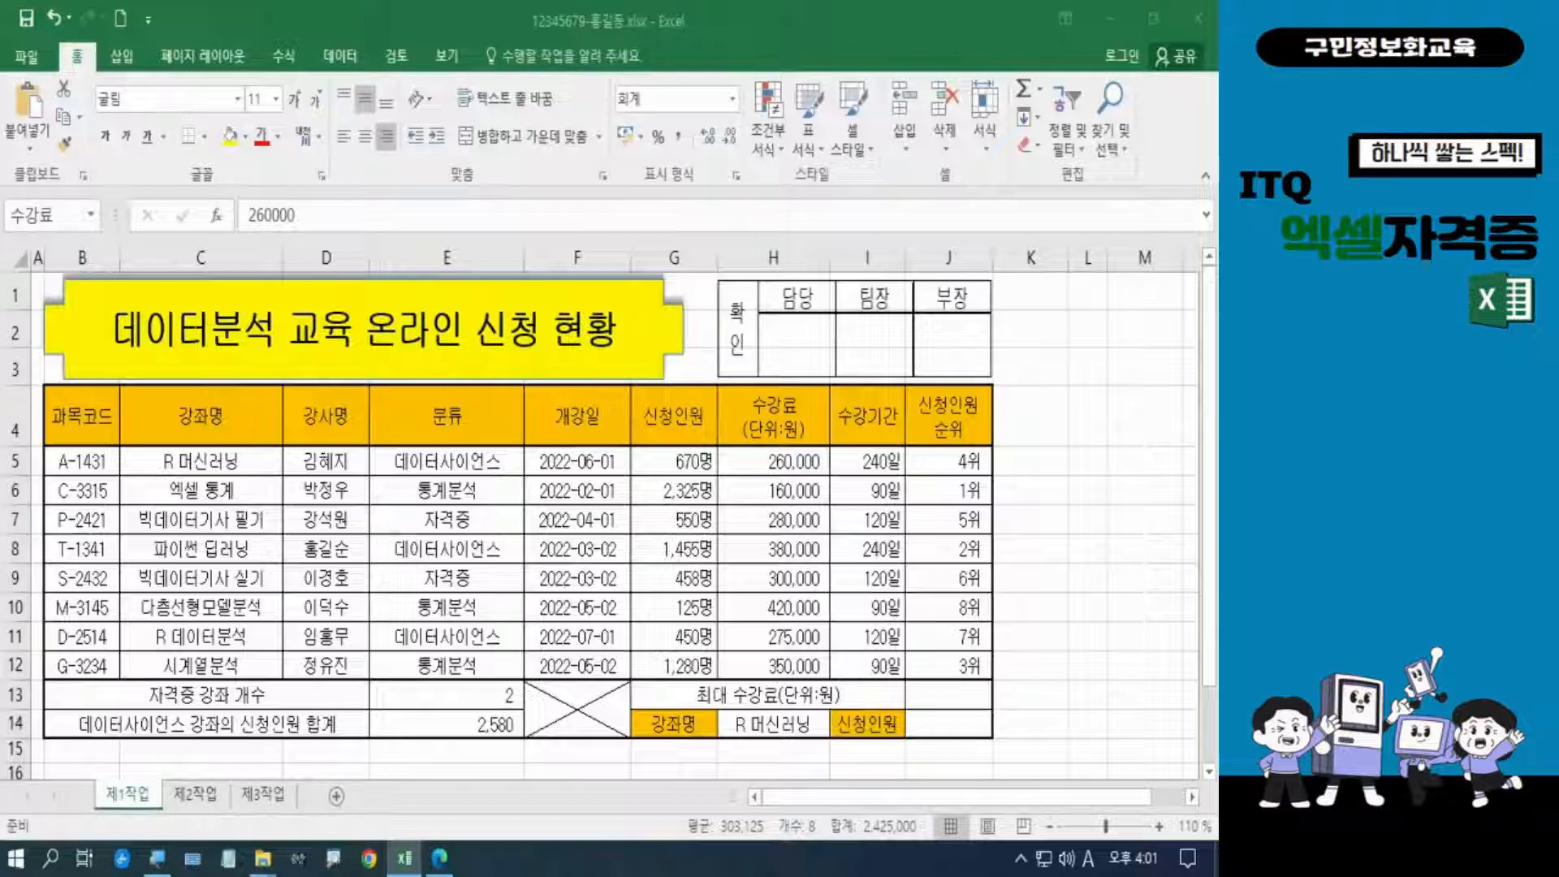
pyautogui.press('Hangul')
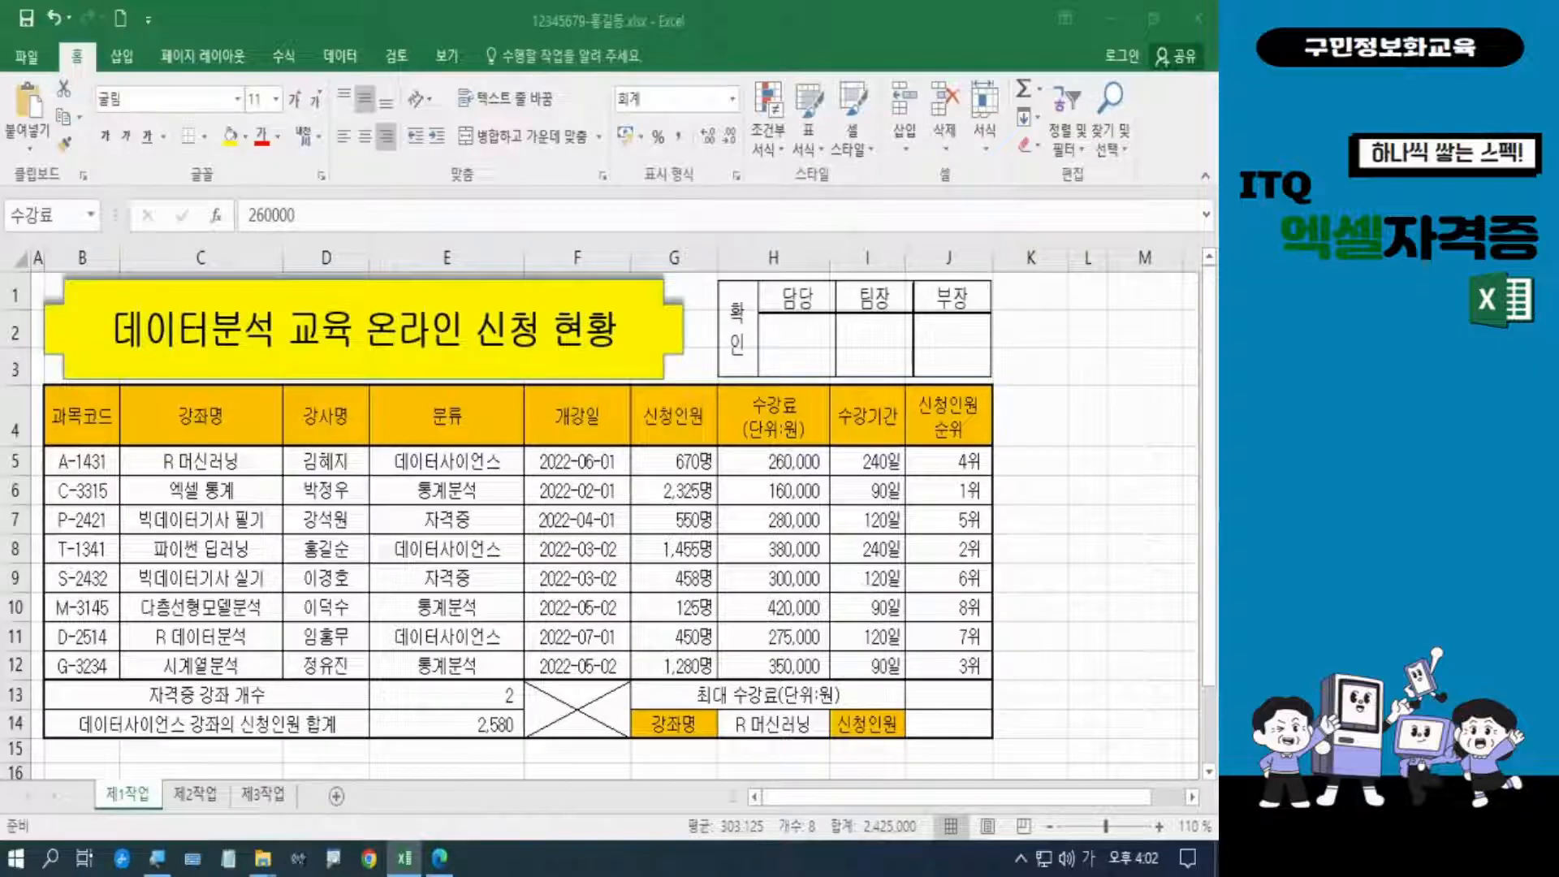
# Enter =LARGE(수강료,1) in J13 for 최대 수강료(단위:원), using the named range H5:H12 as the array
pyautogui.click(943, 692)
pyautogui.click(943, 692)
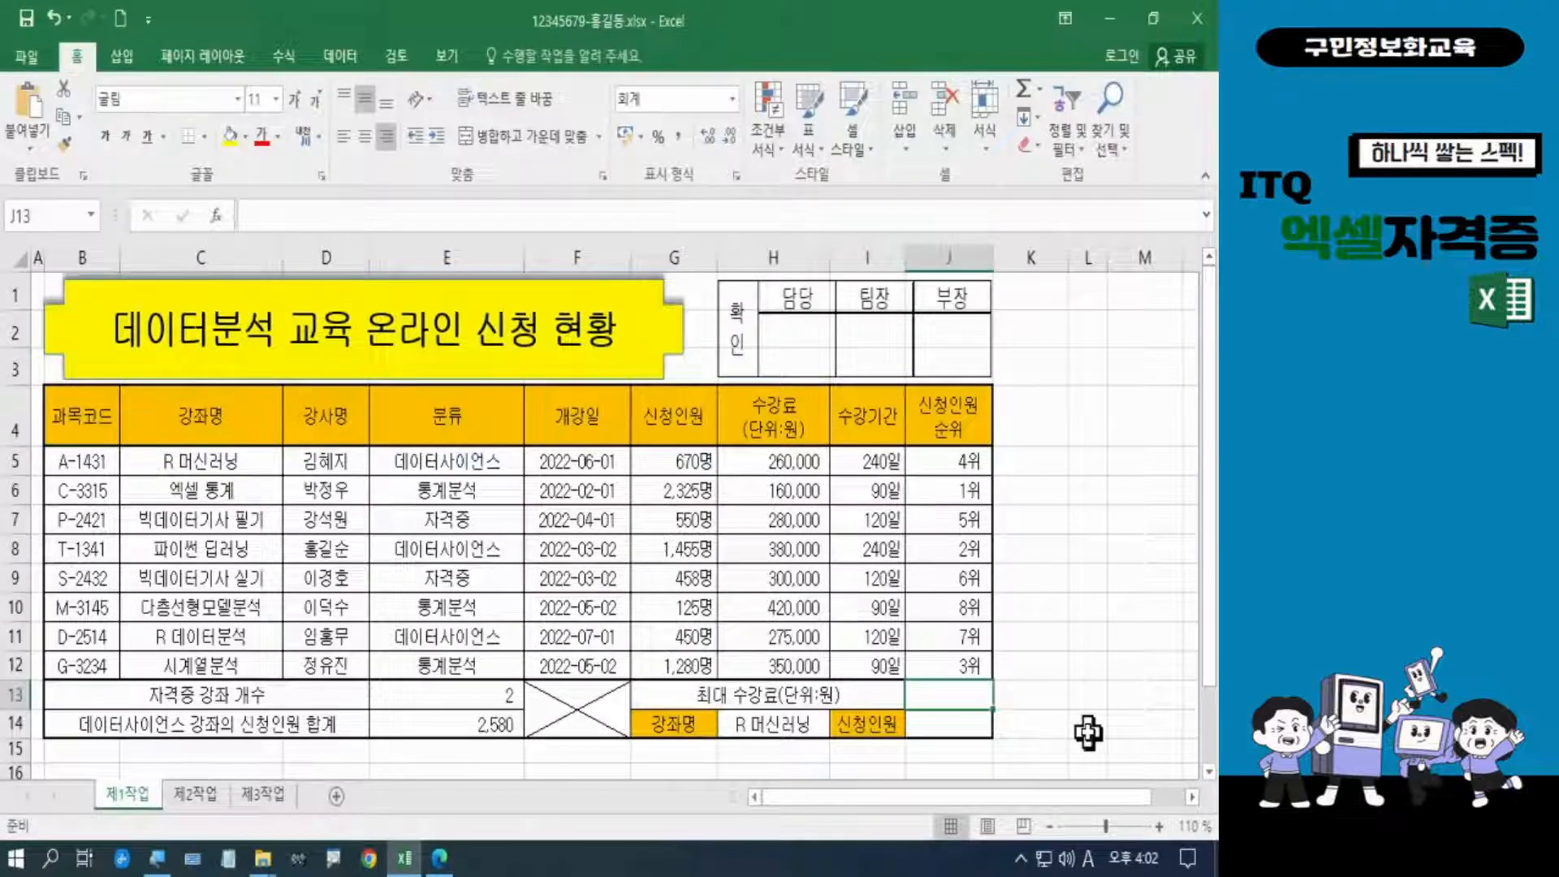
pyautogui.write('=')
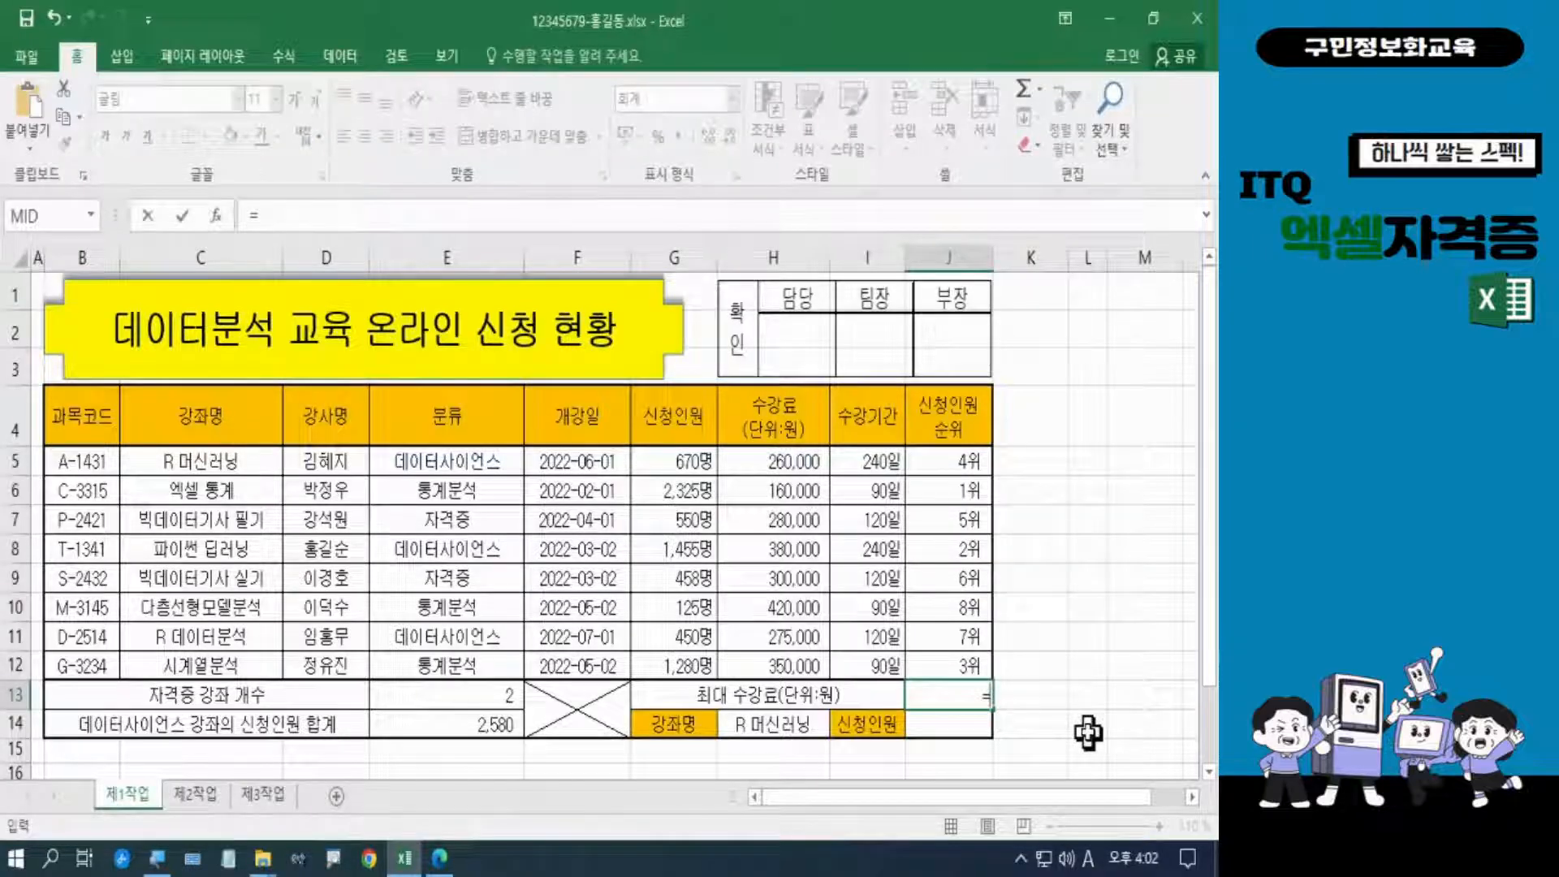
pyautogui.write('la')
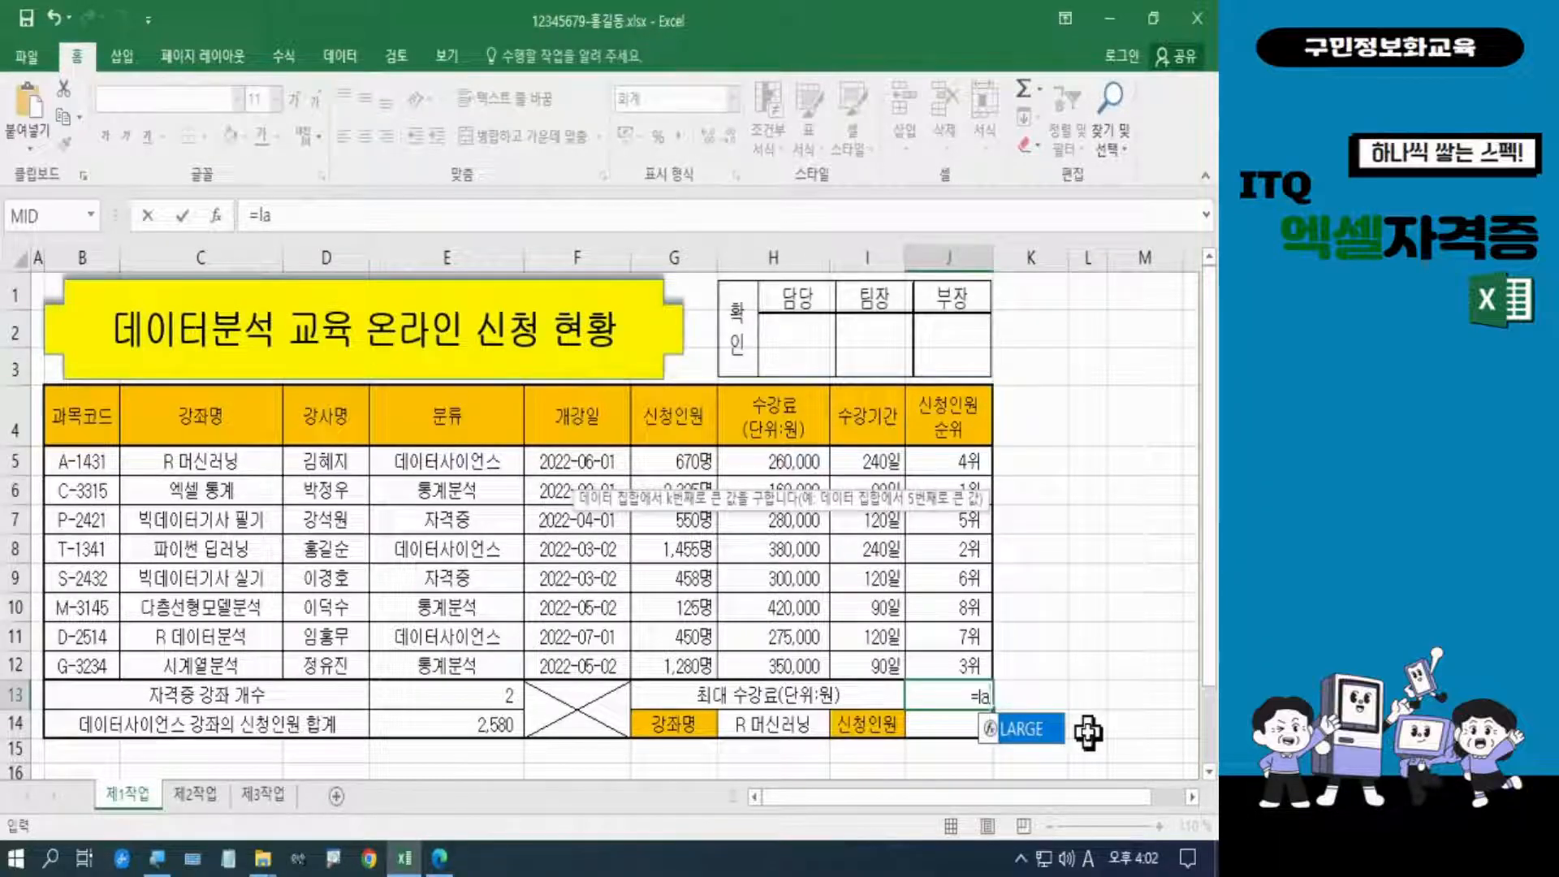
pyautogui.press('Tab')
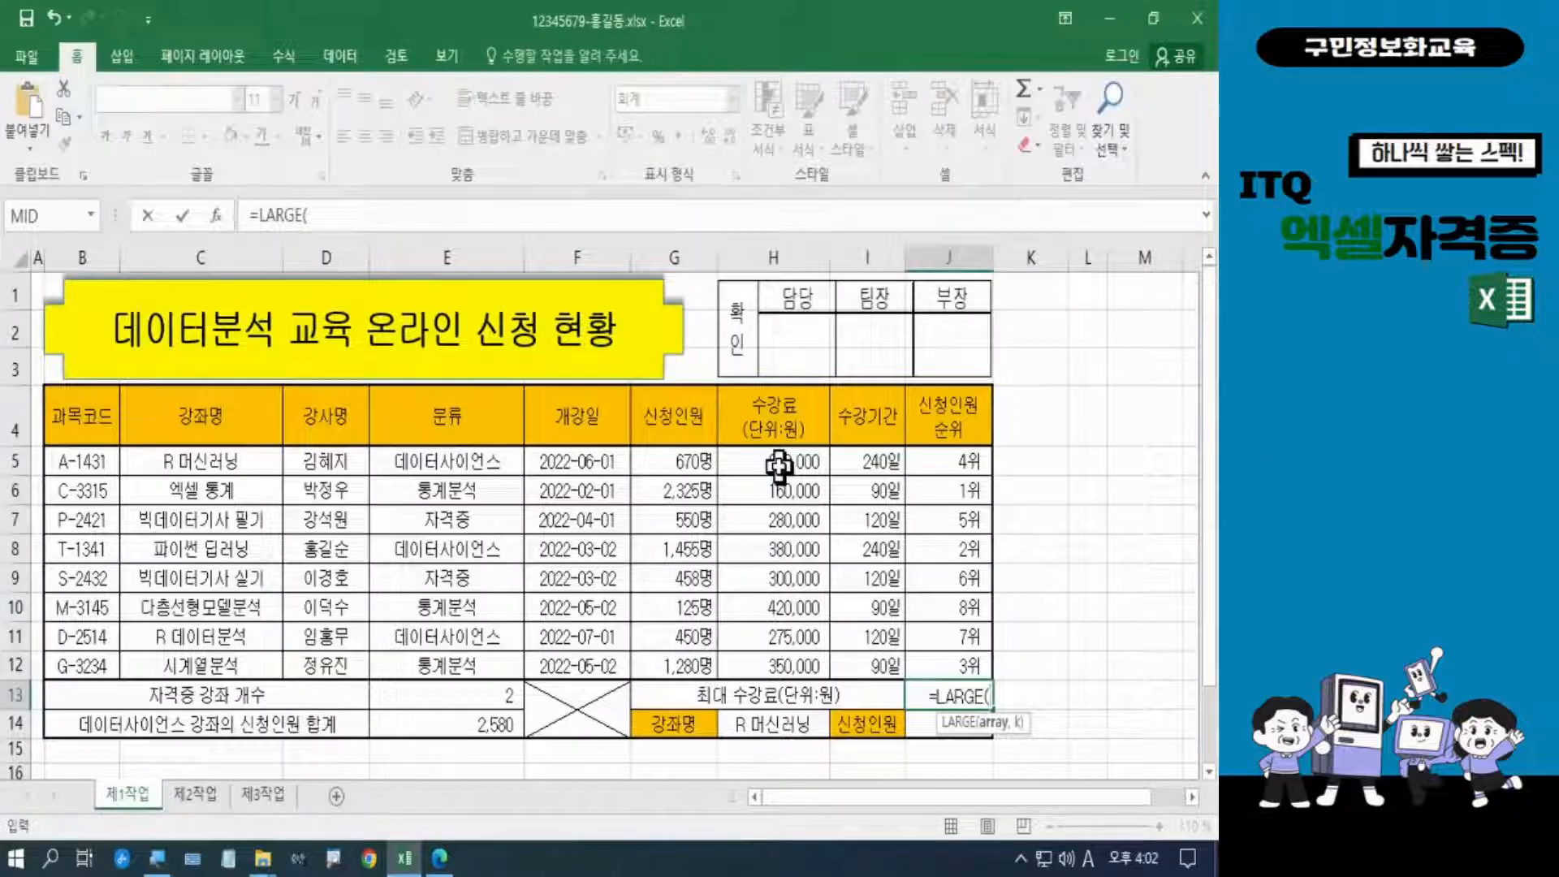
pyautogui.moveTo(778, 465); pyautogui.dragTo(777, 662)
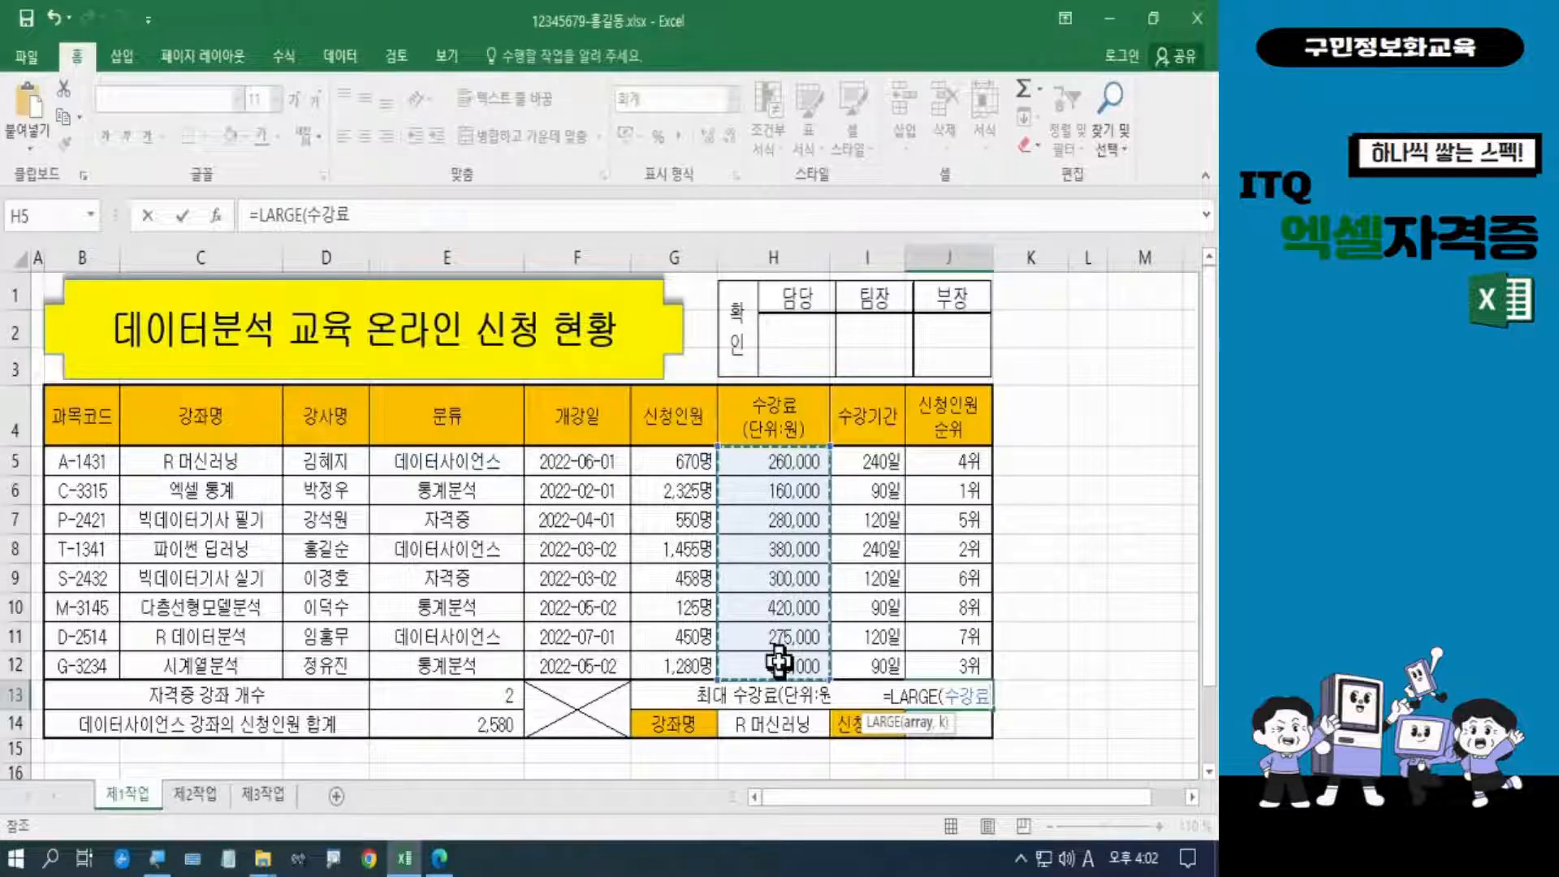
pyautogui.write(',')
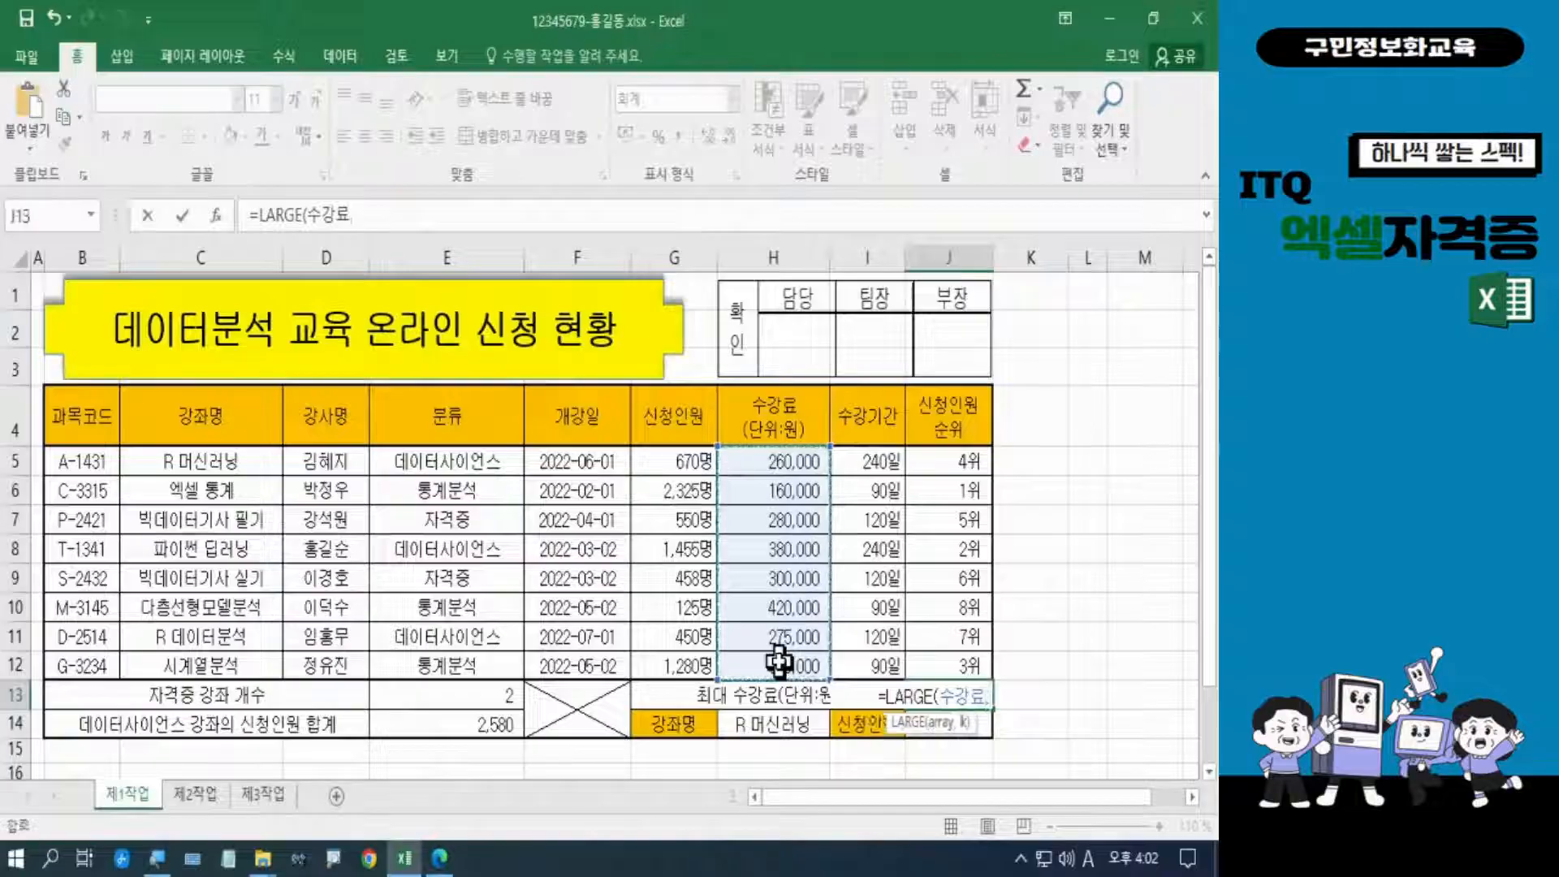
pyautogui.write('1')
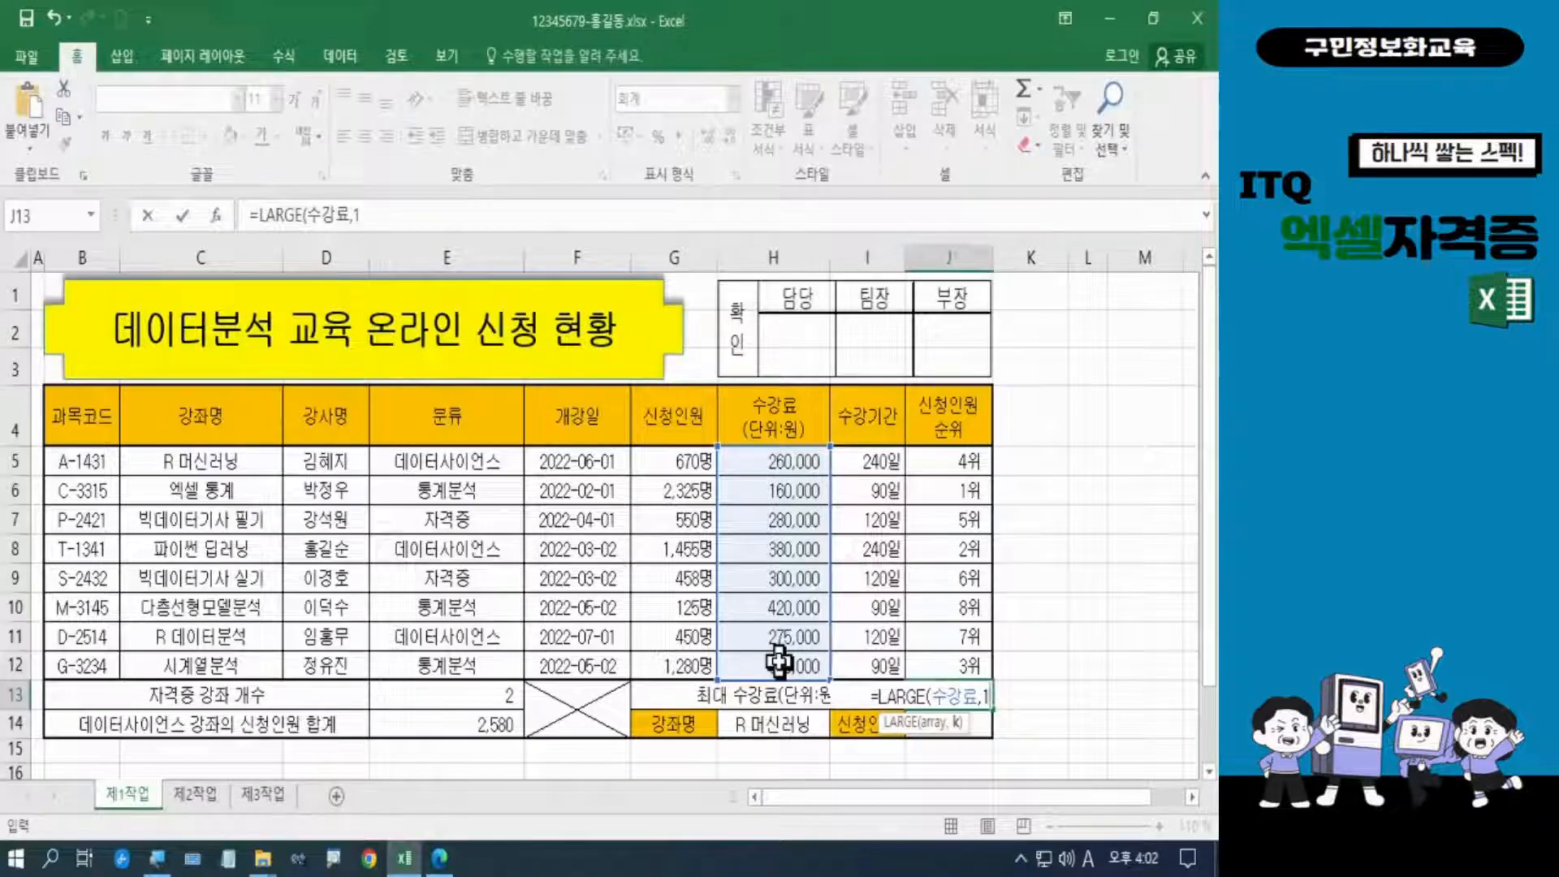
pyautogui.write(')')
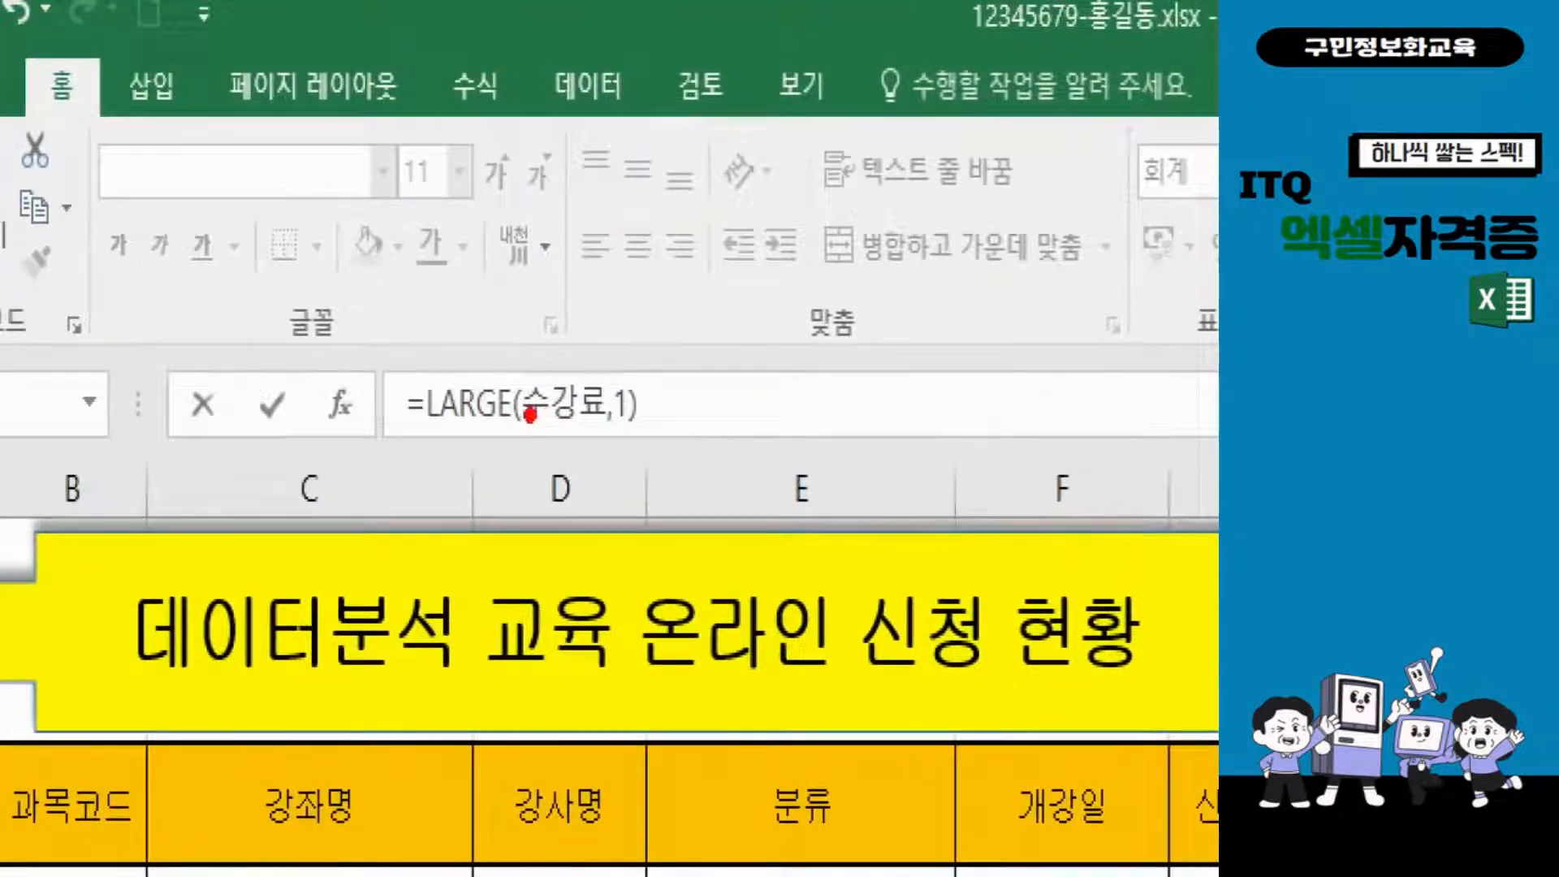
pyautogui.moveTo(514, 418)
pyautogui.mouseDown()
pyautogui.moveTo(616, 436)
pyautogui.moveTo(601, 434)
pyautogui.mouseUp()
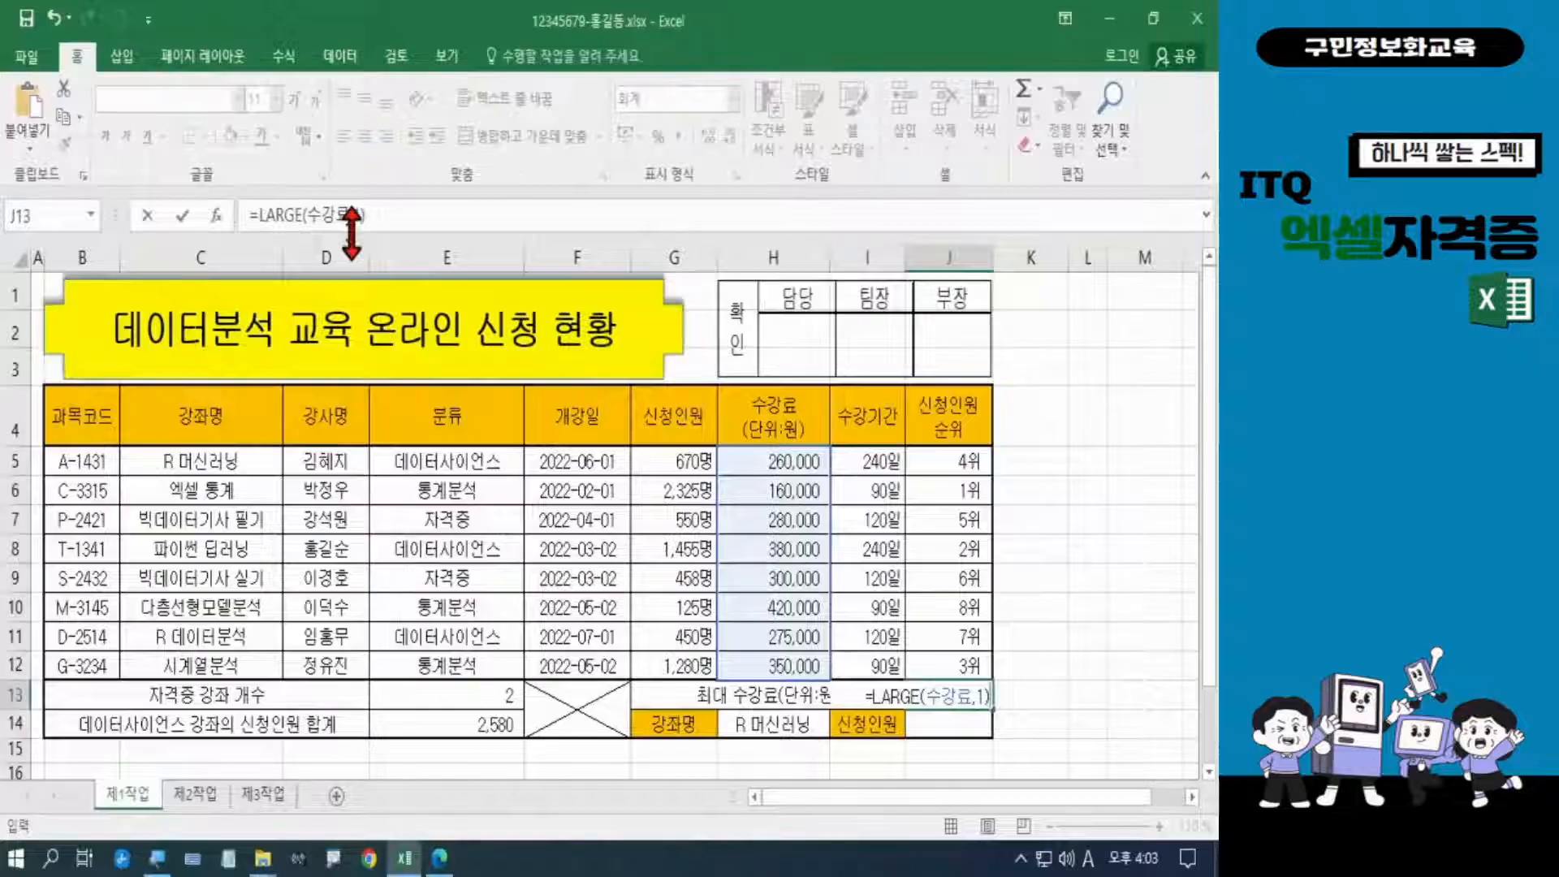
pyautogui.press('Return')
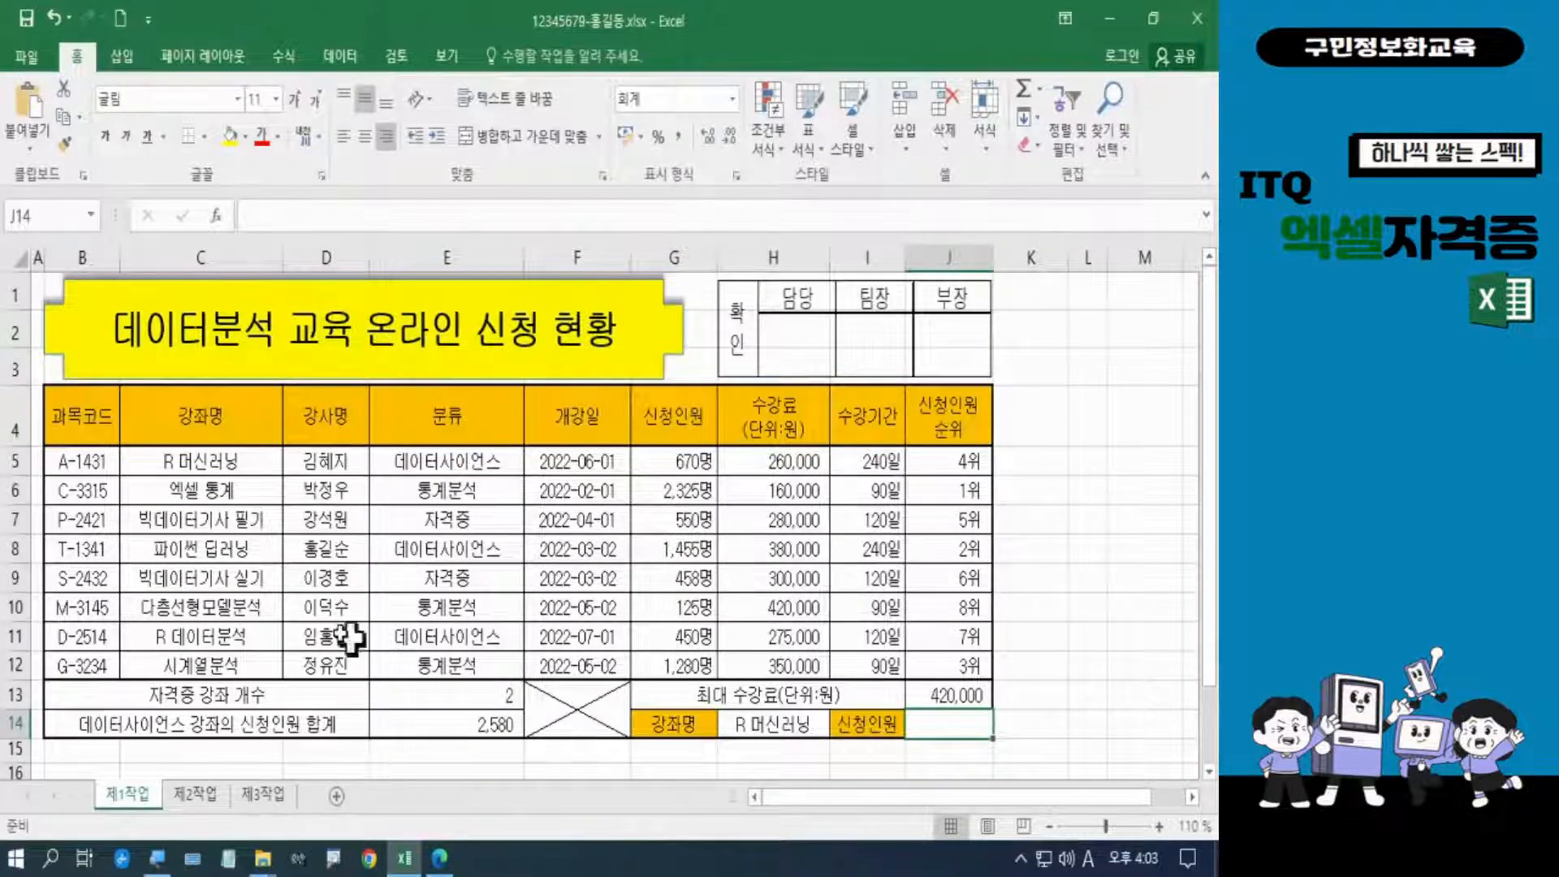
# Switch to the exam PDF in Edge, highlight item (6) on 신청인원 with VLOOKUP, and return to Excel
pyautogui.click(439, 857)
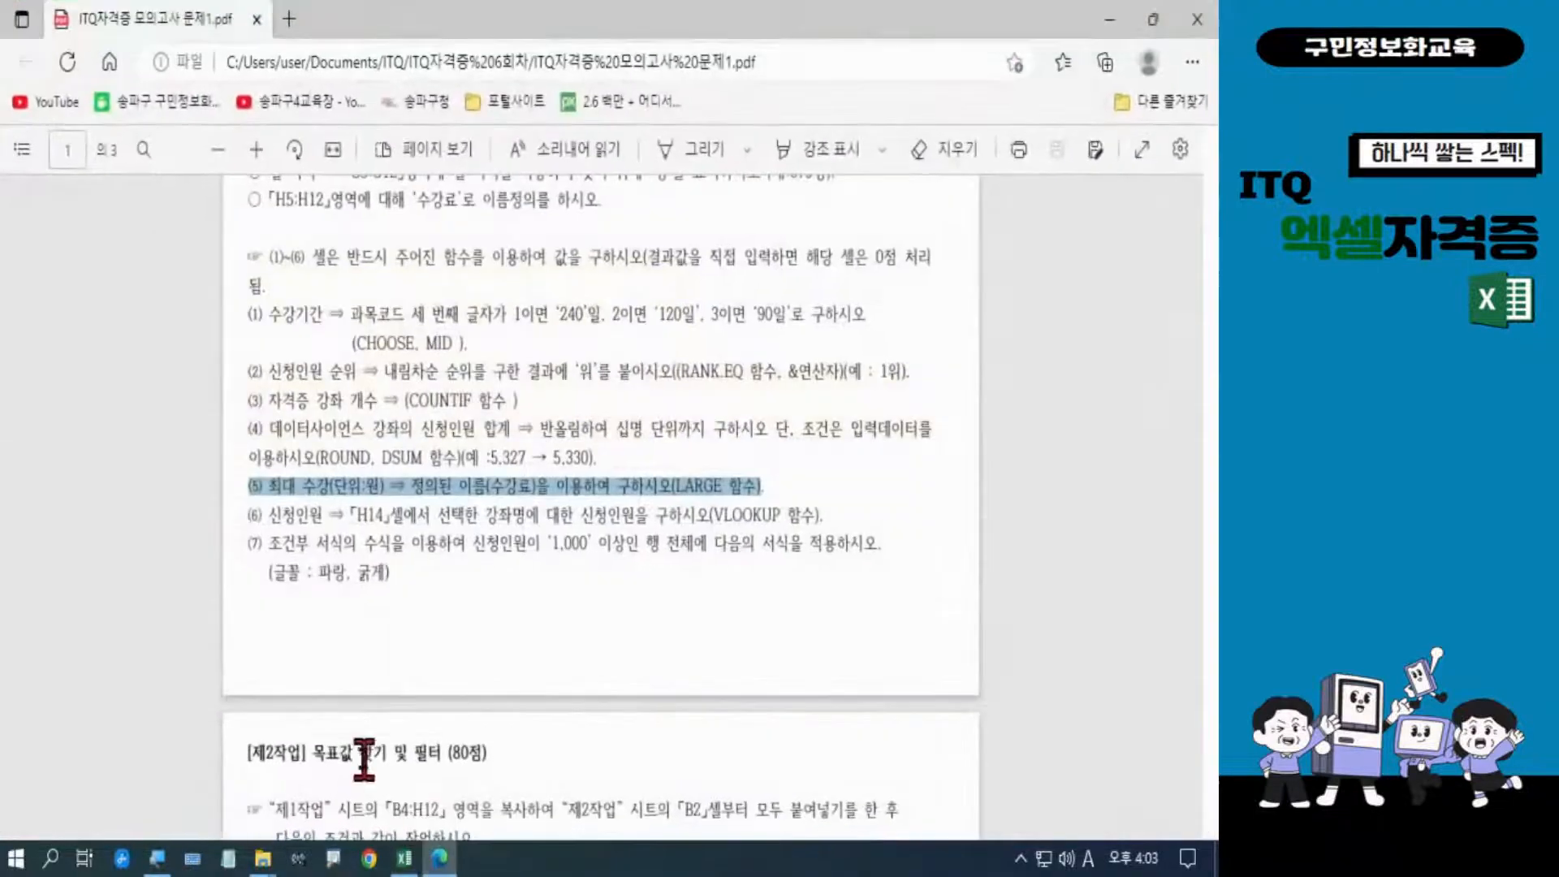
pyautogui.moveTo(247, 513); pyautogui.dragTo(852, 500)
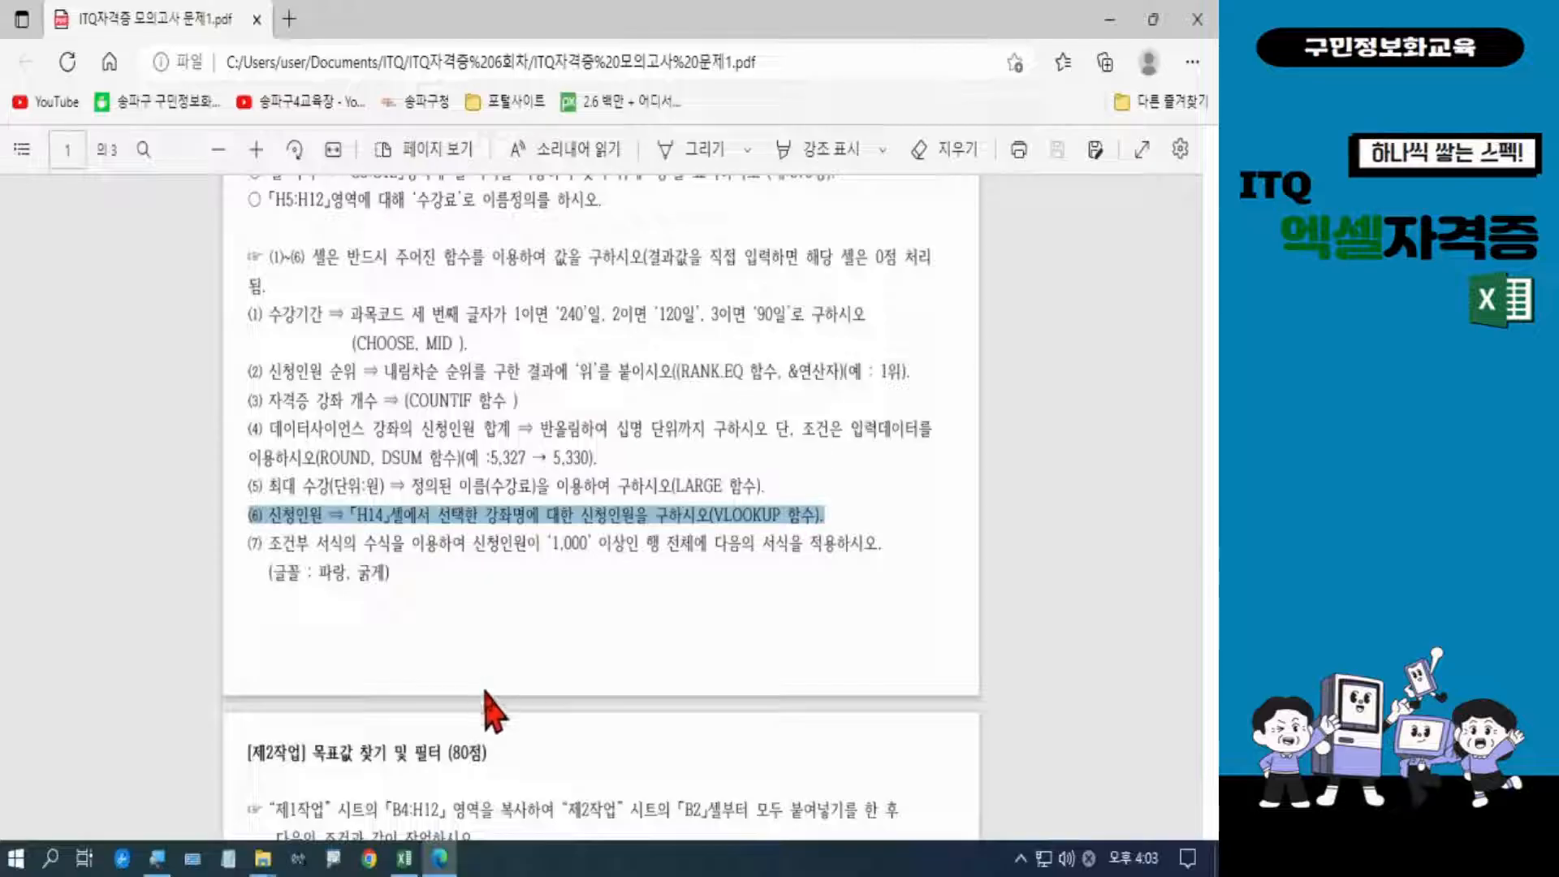
pyautogui.click(1109, 19)
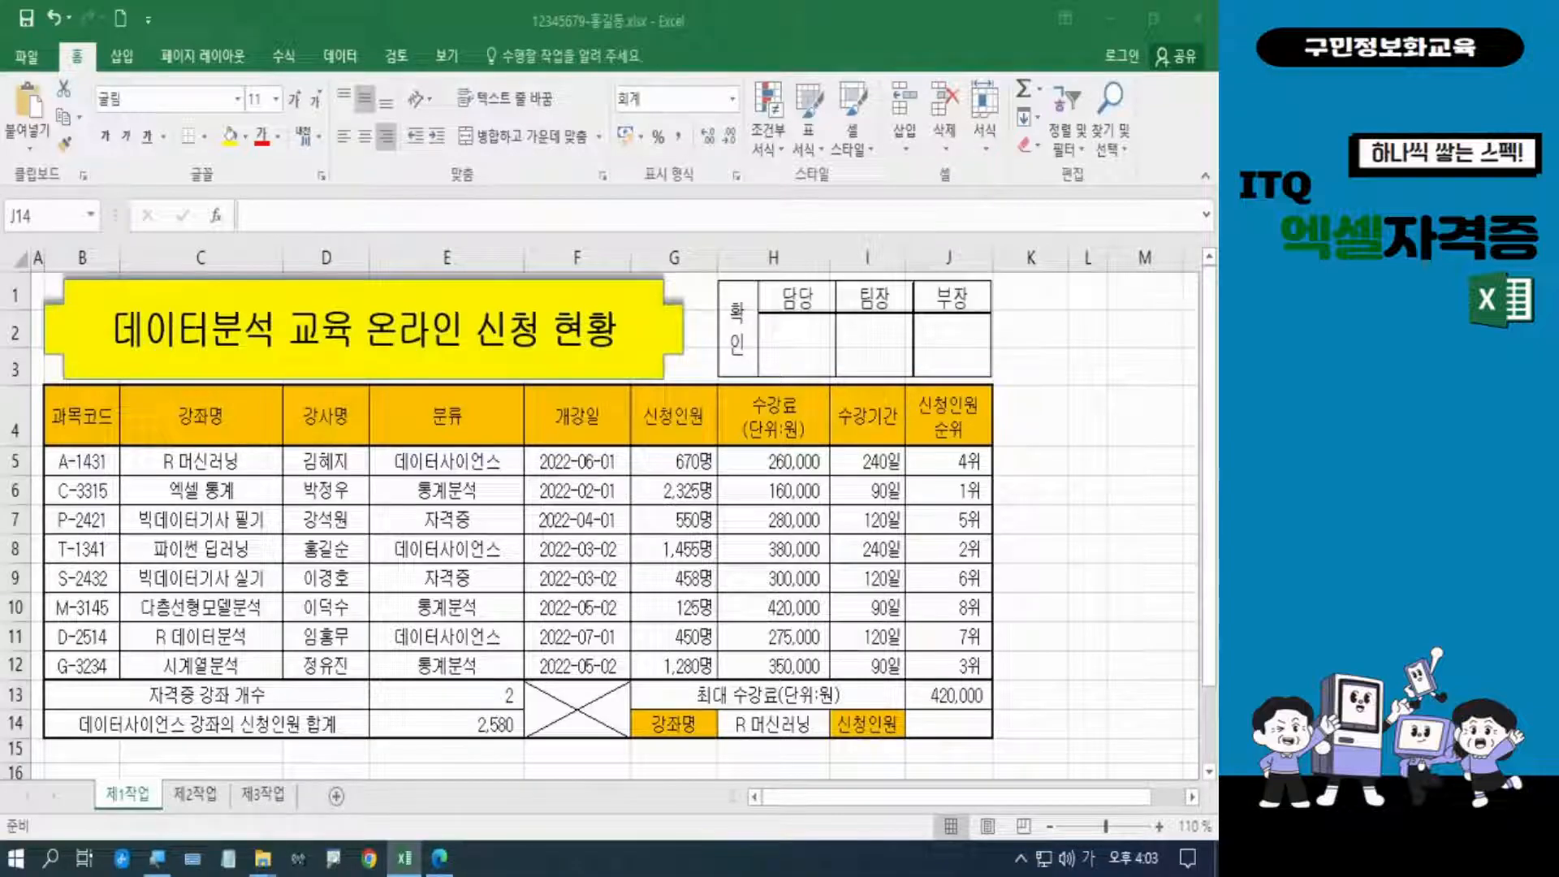
# Compare the course name chosen in H14 with its match in C5 and trace that row's 신청인원 value in G5
pyautogui.click(748, 720)
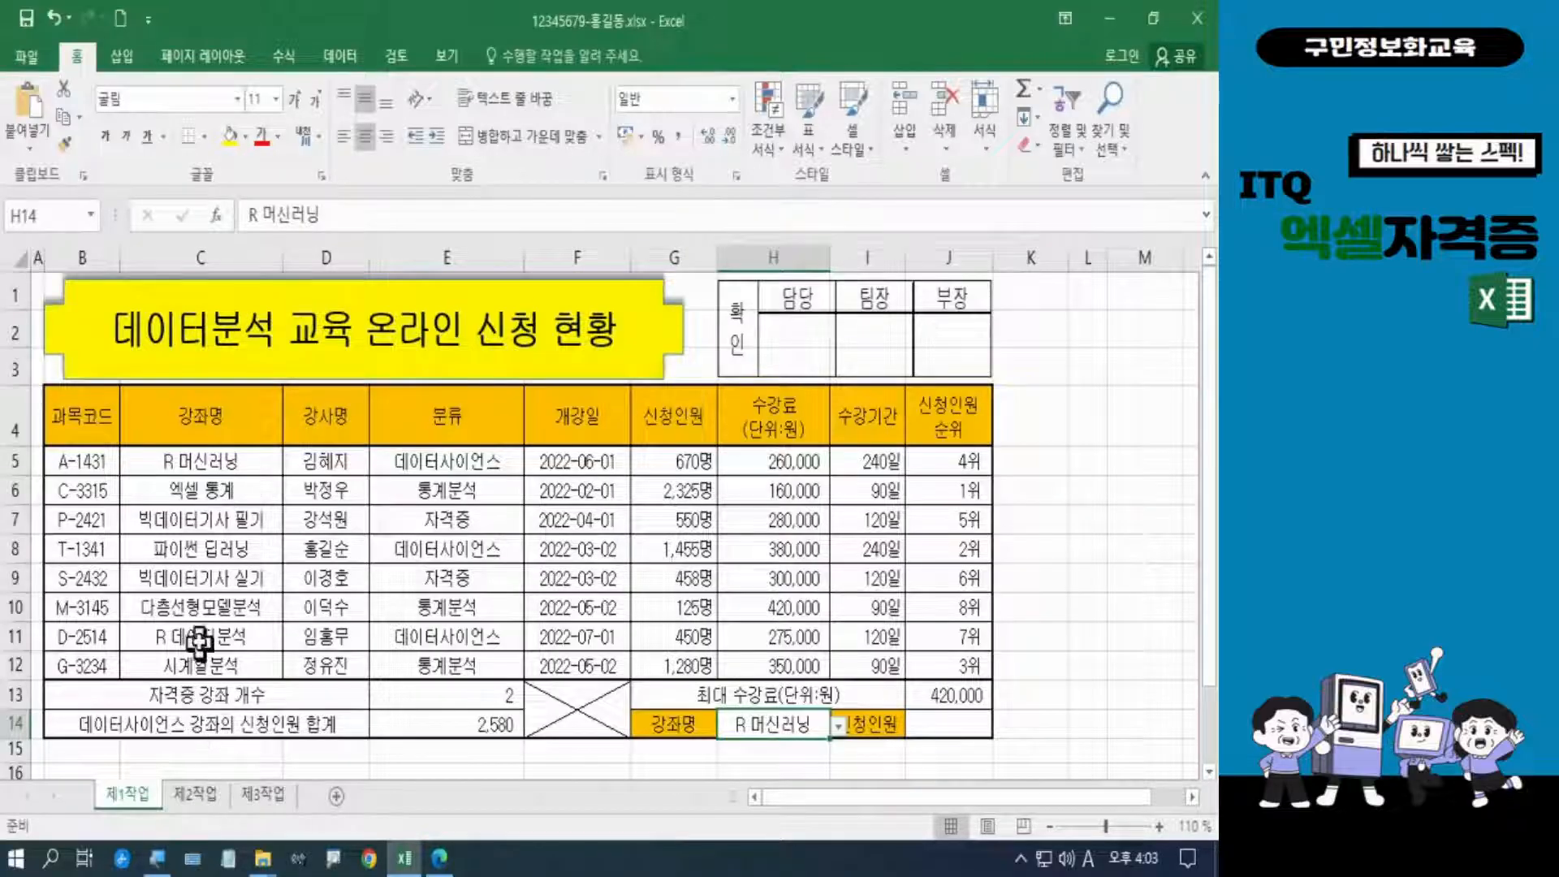
pyautogui.click(236, 468)
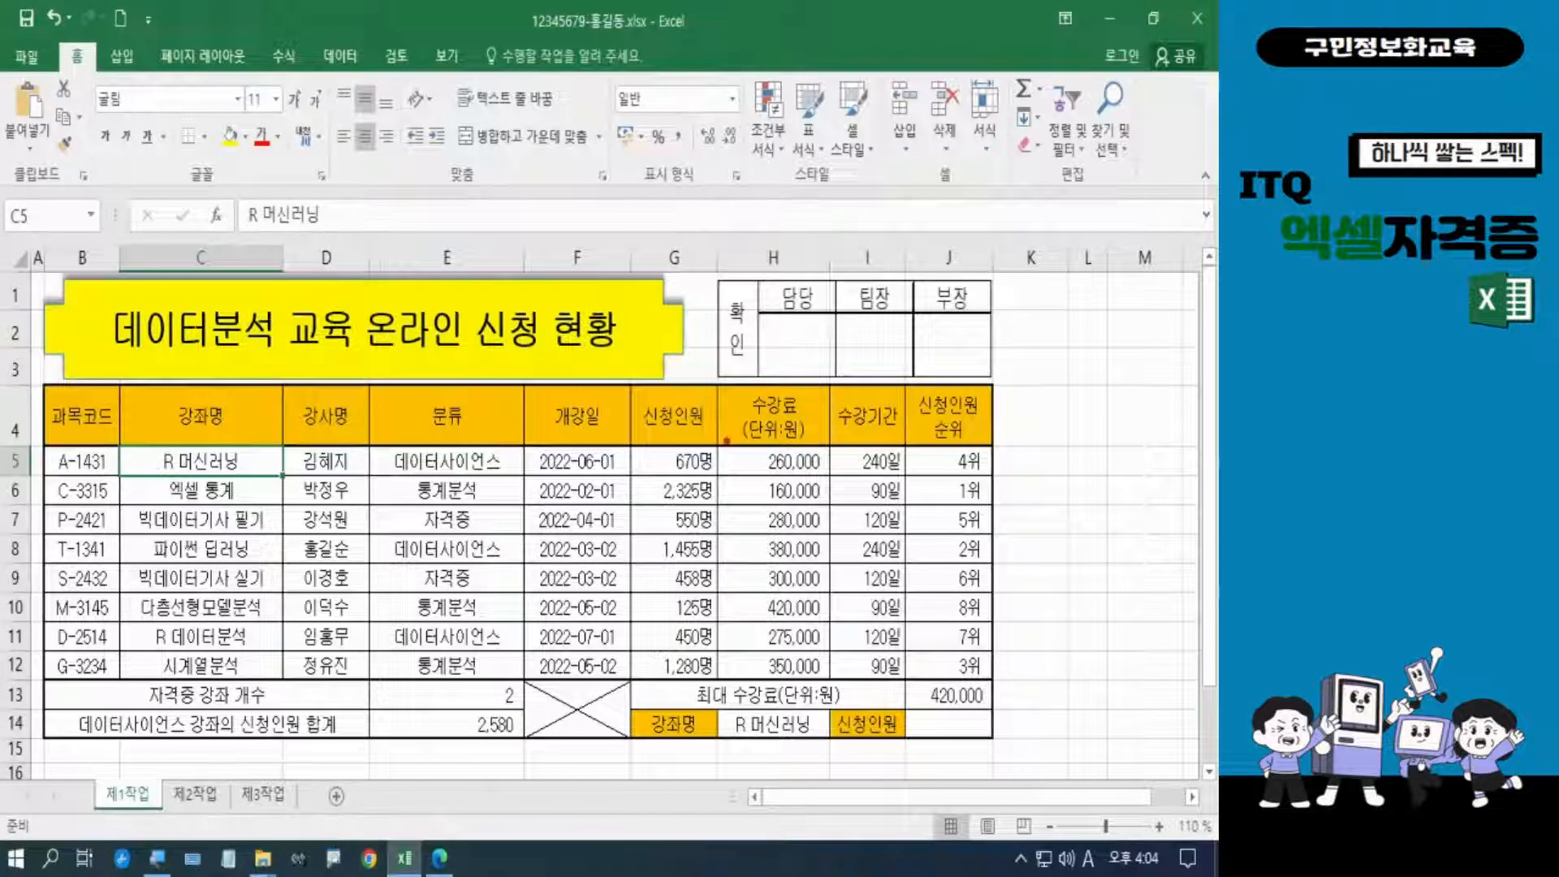
pyautogui.moveTo(725, 460)
pyautogui.mouseDown()
pyautogui.moveTo(638, 469)
pyautogui.moveTo(722, 440)
pyautogui.moveTo(697, 475)
pyautogui.mouseUp()
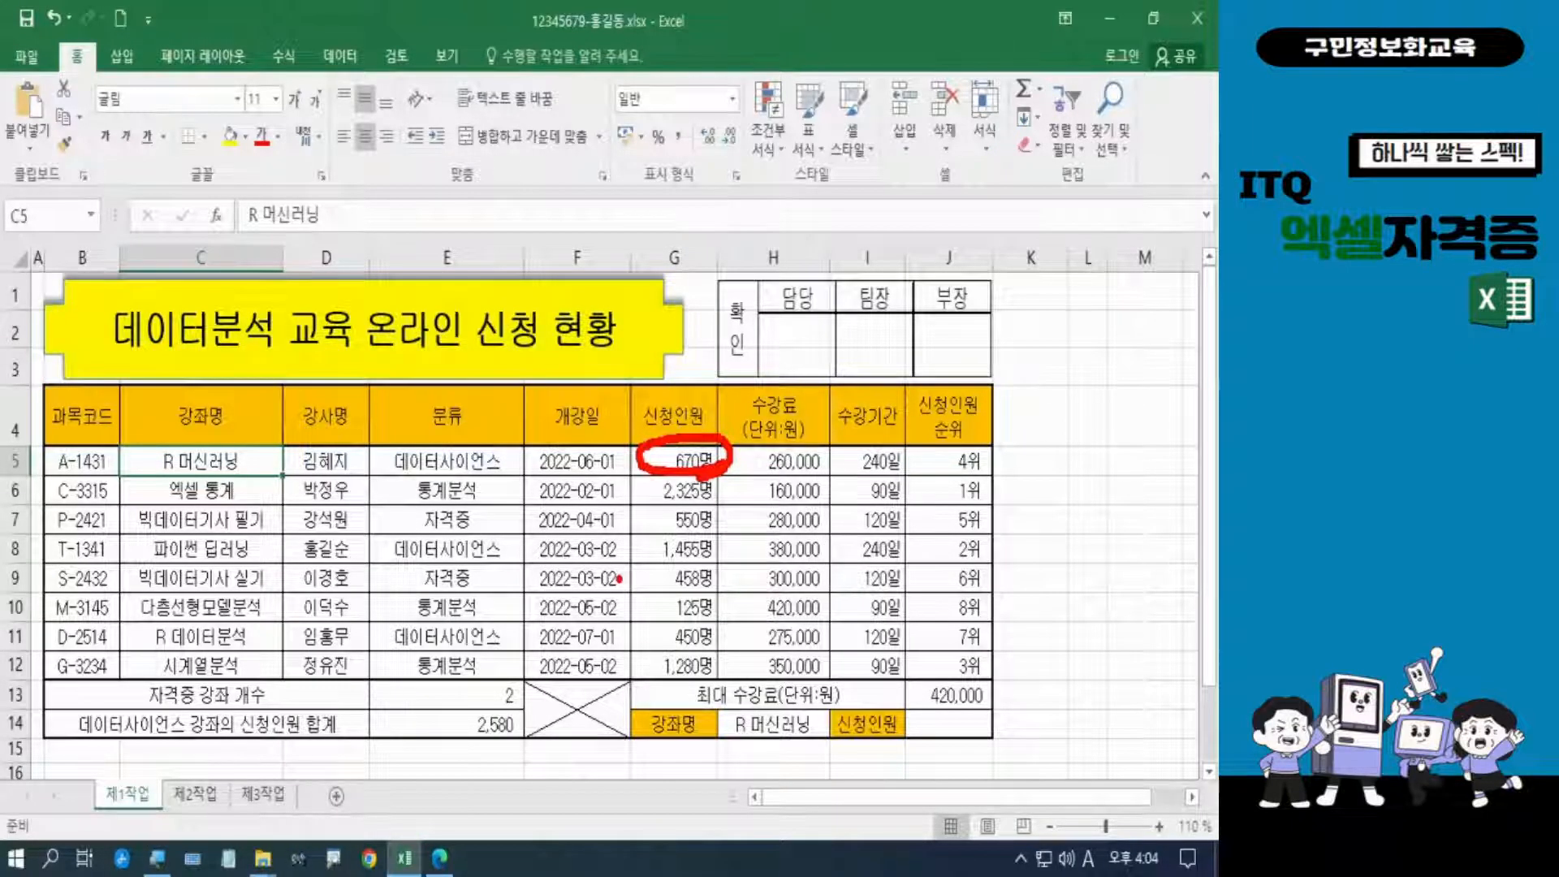
# Start a VLOOKUP formula in J14 for 신청인원, using the chosen course name in H14 as the lookup value
pyautogui.press('Escape')
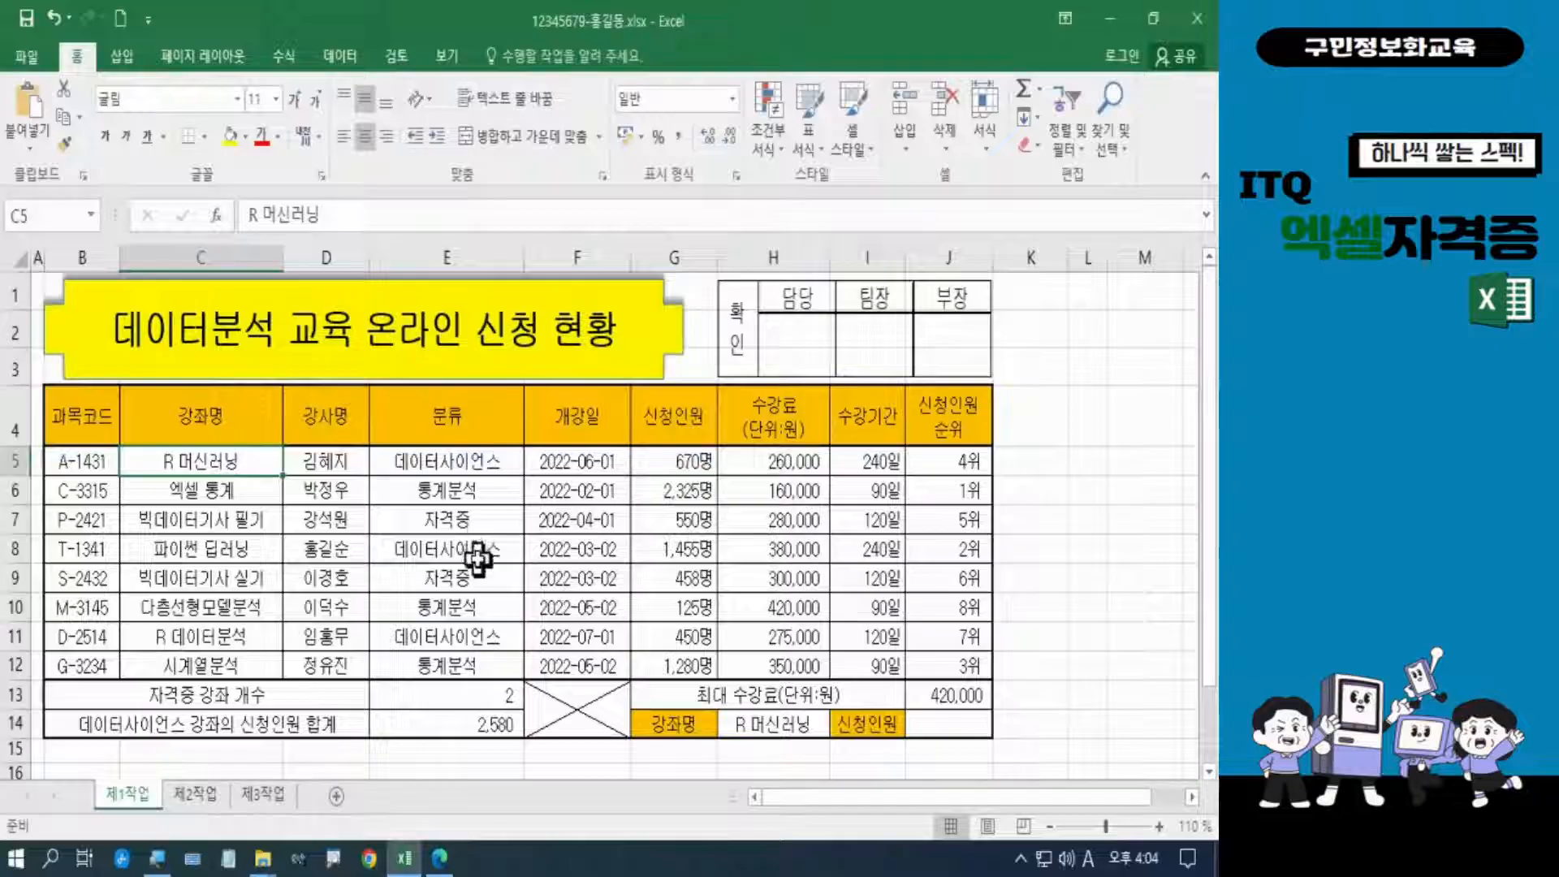
pyautogui.click(942, 729)
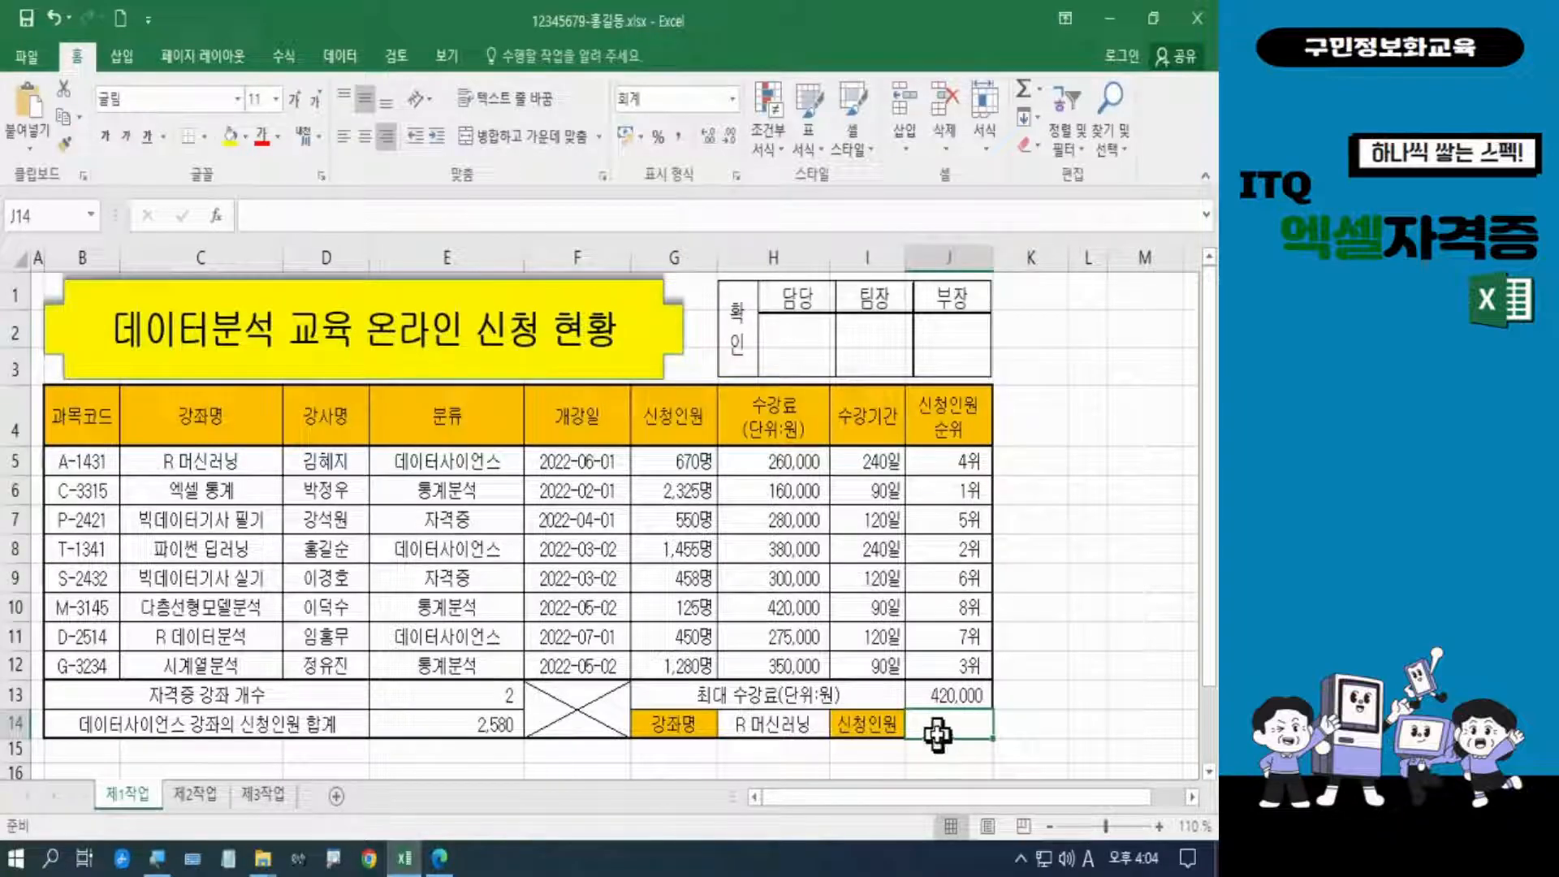
pyautogui.write('=')
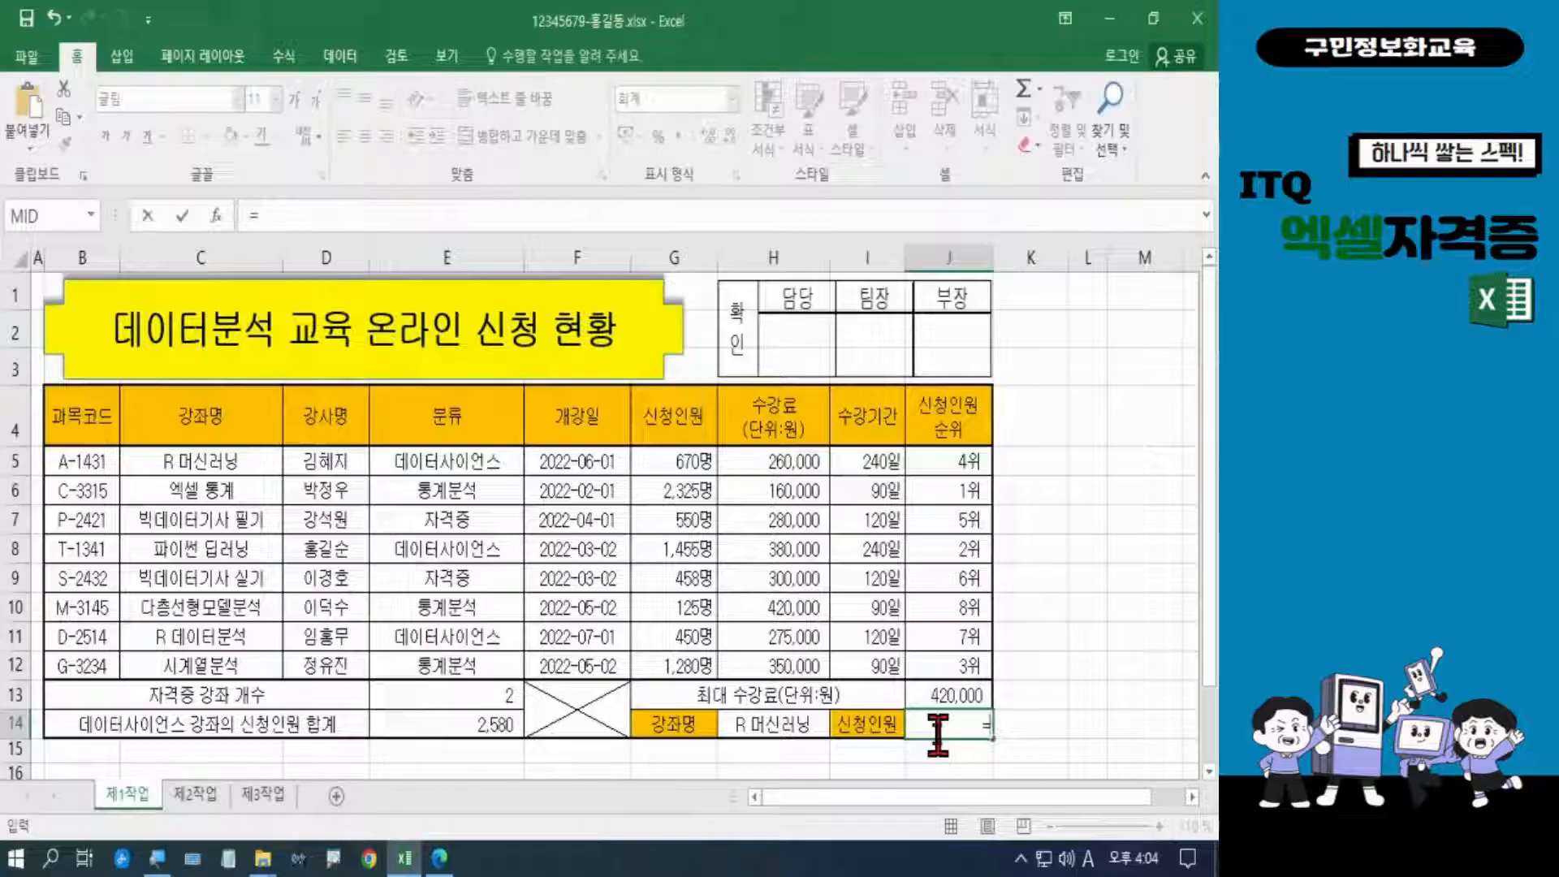
pyautogui.write('v')
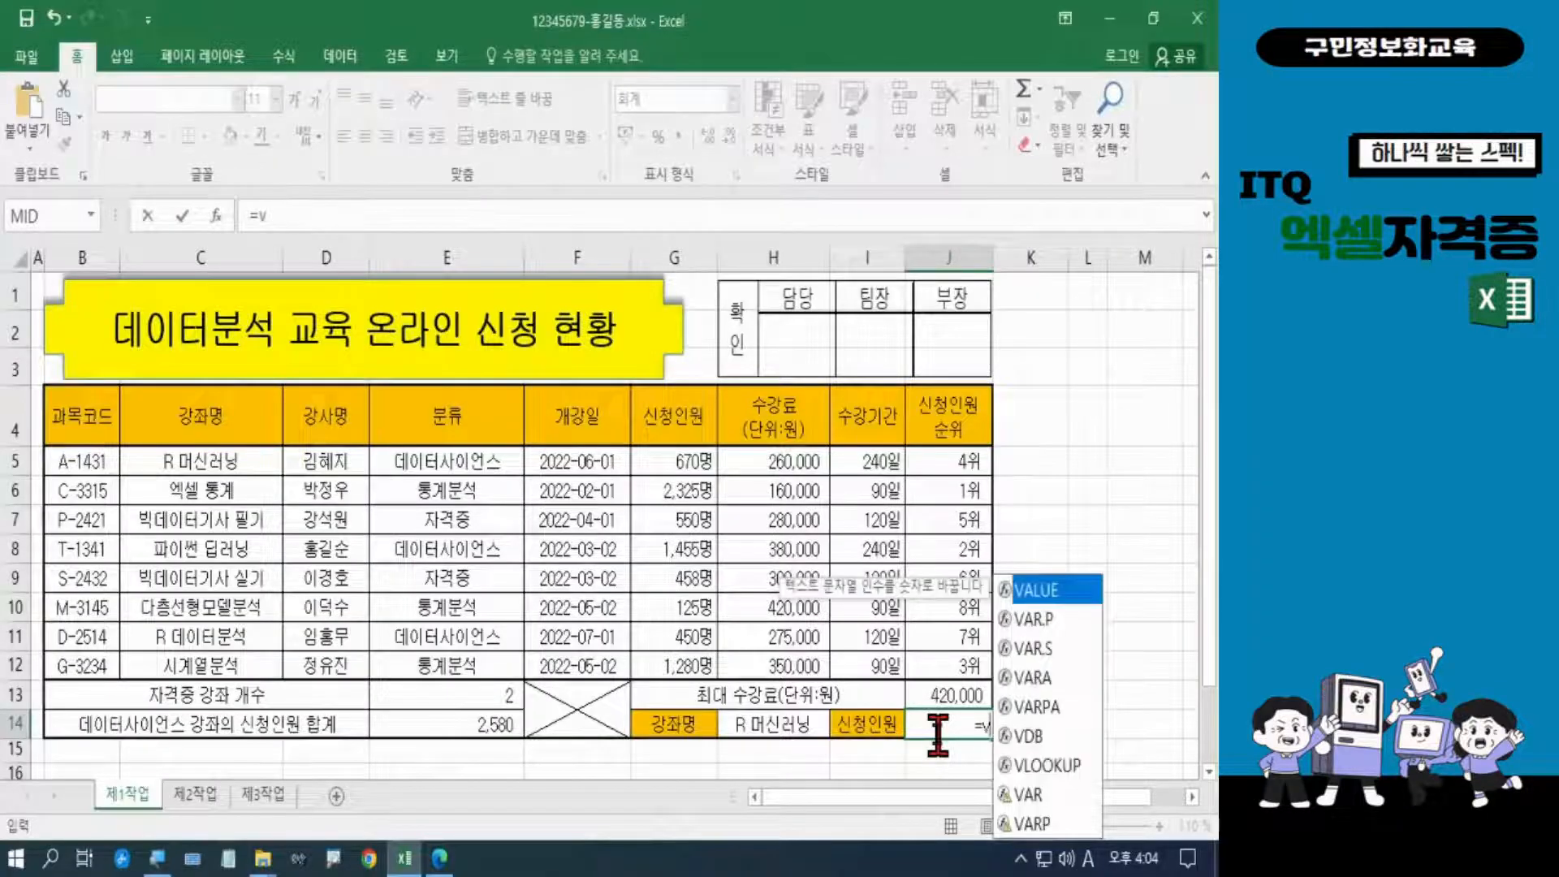
pyautogui.write('l')
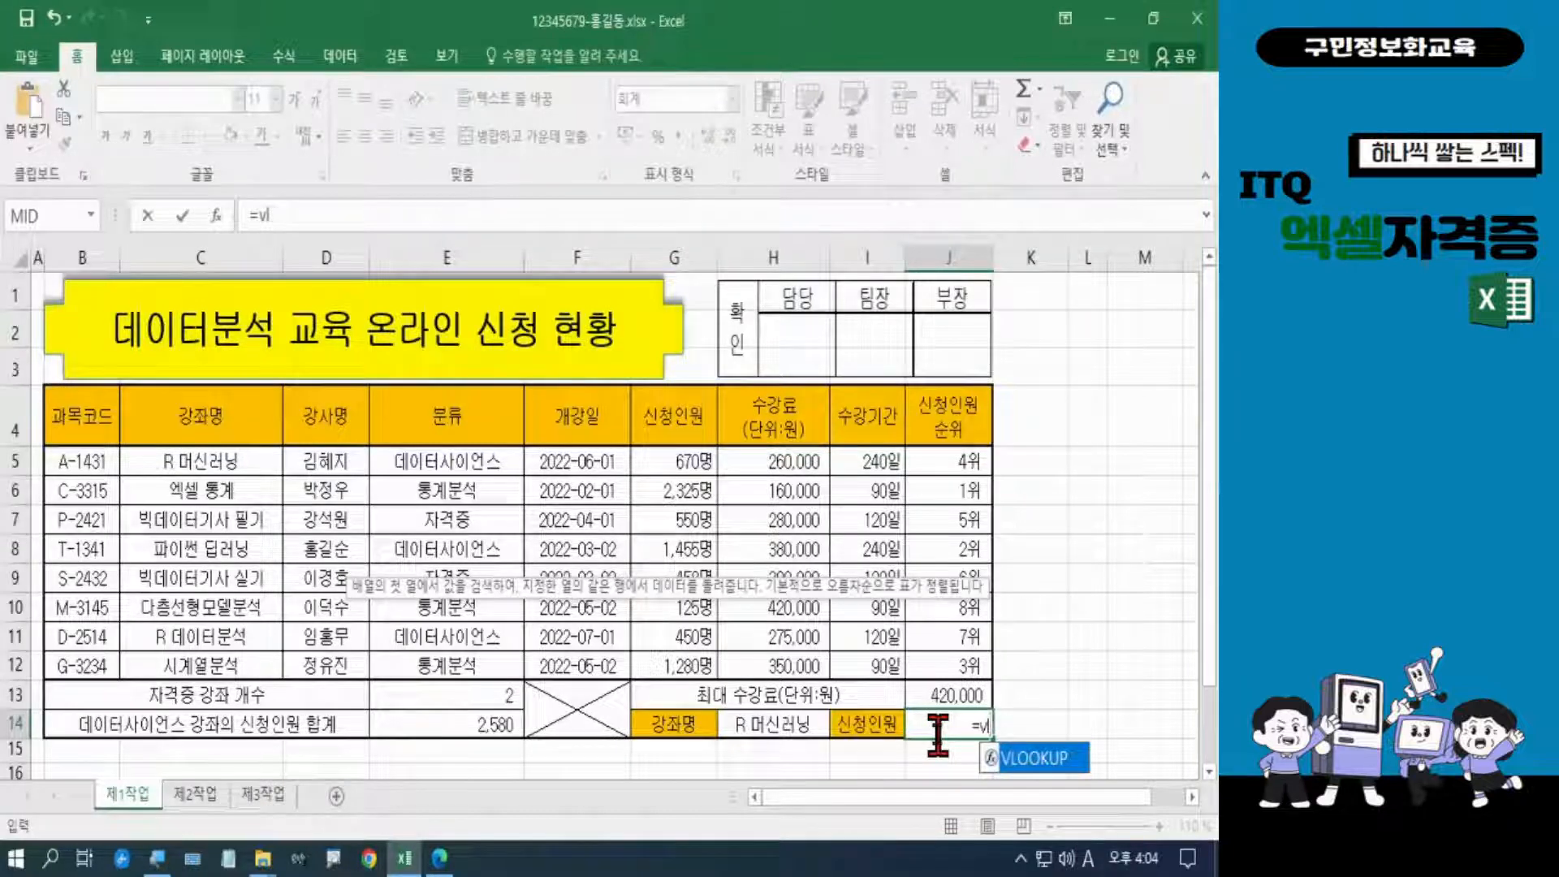
pyautogui.press('Tab')
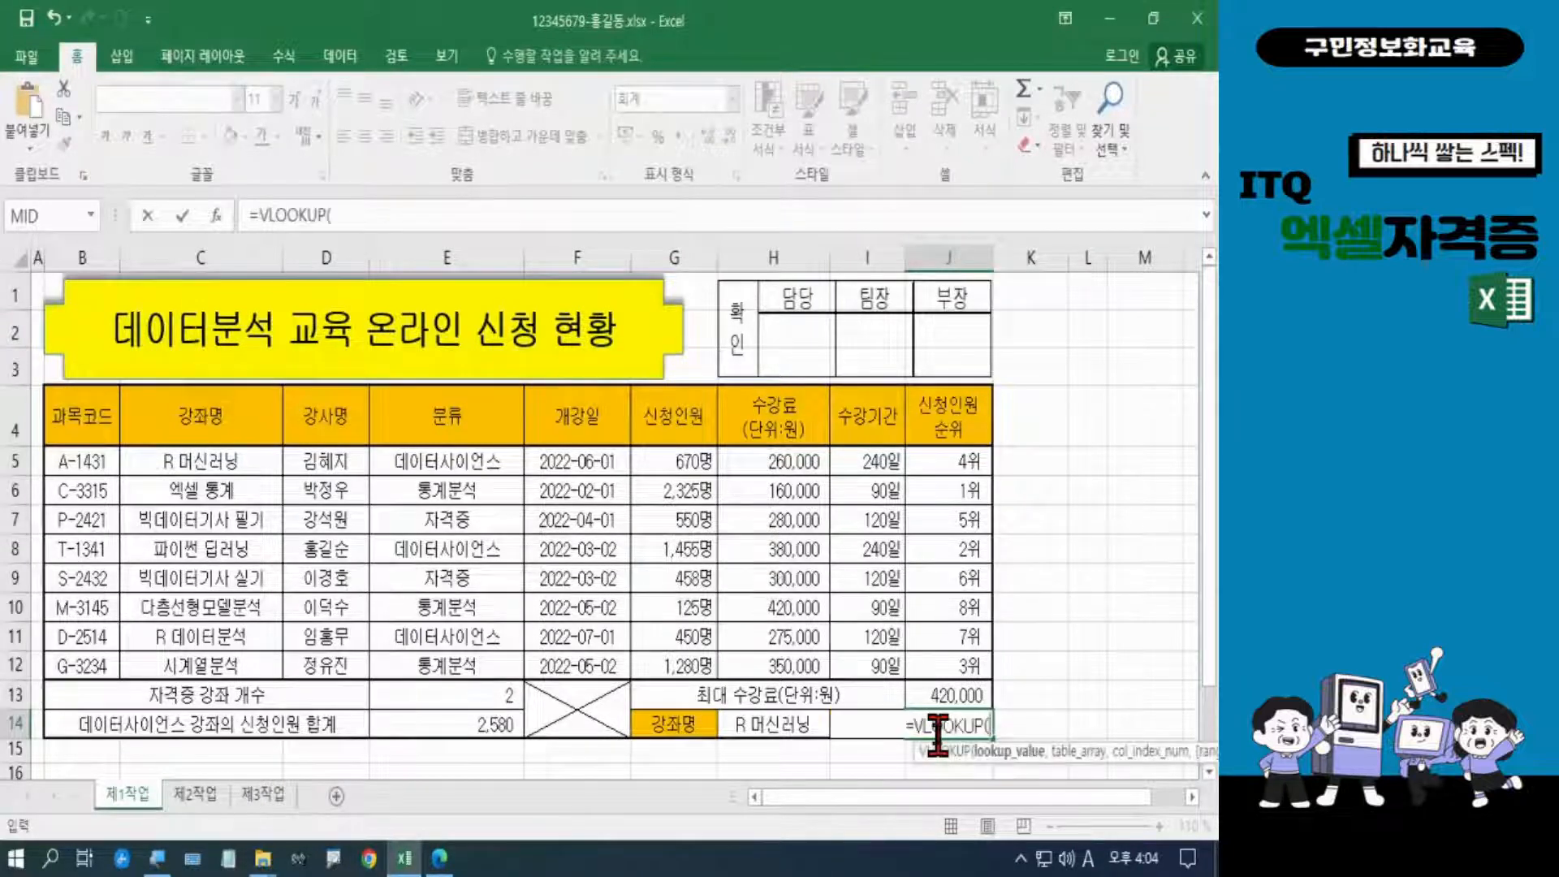
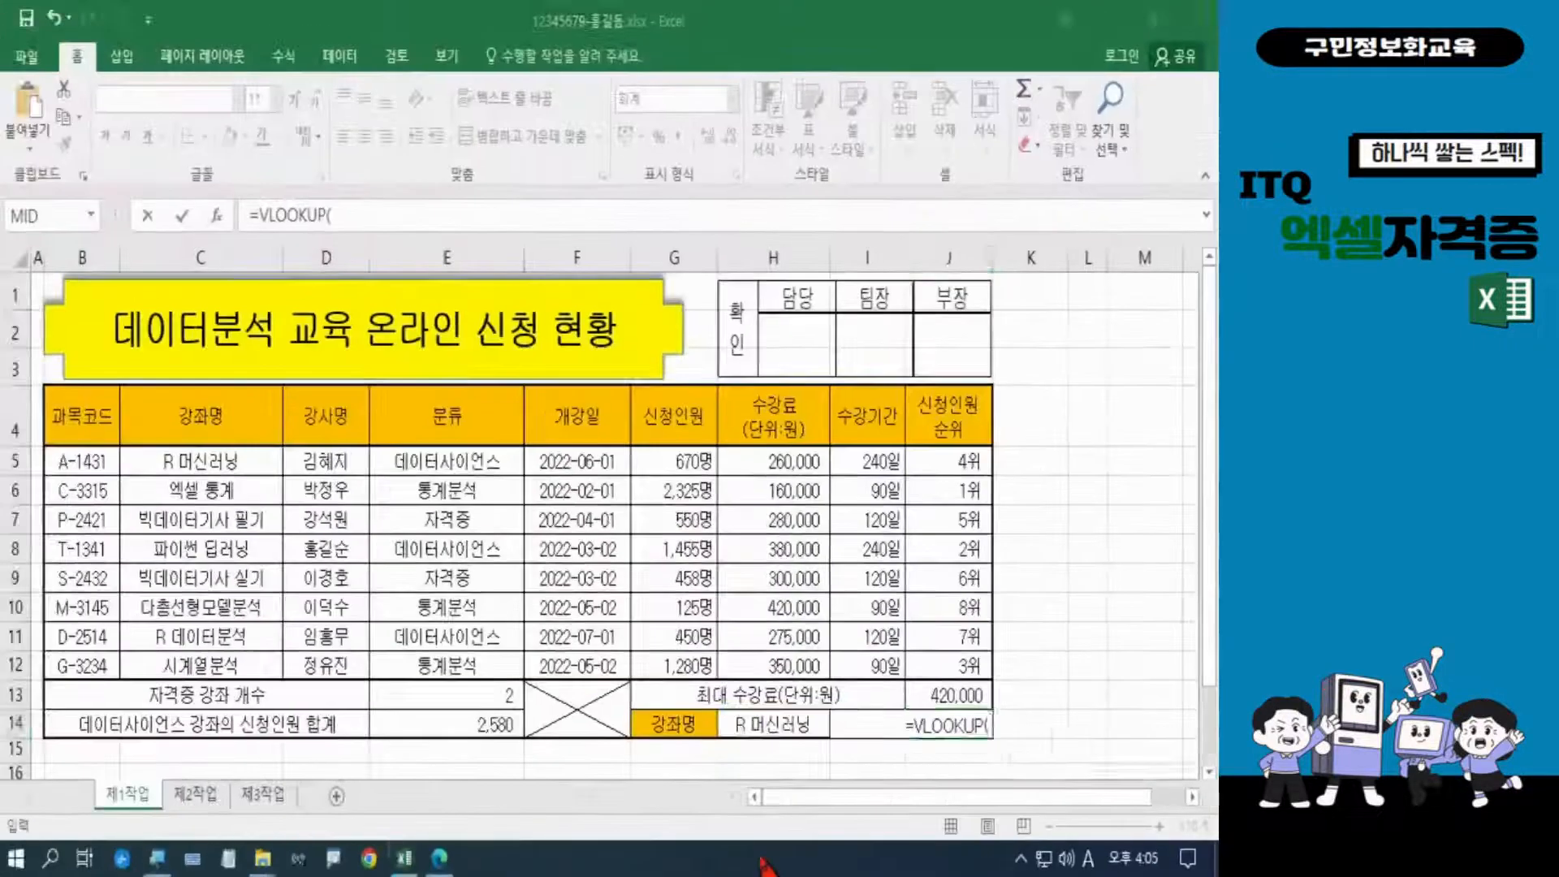
pyautogui.click(609, 564)
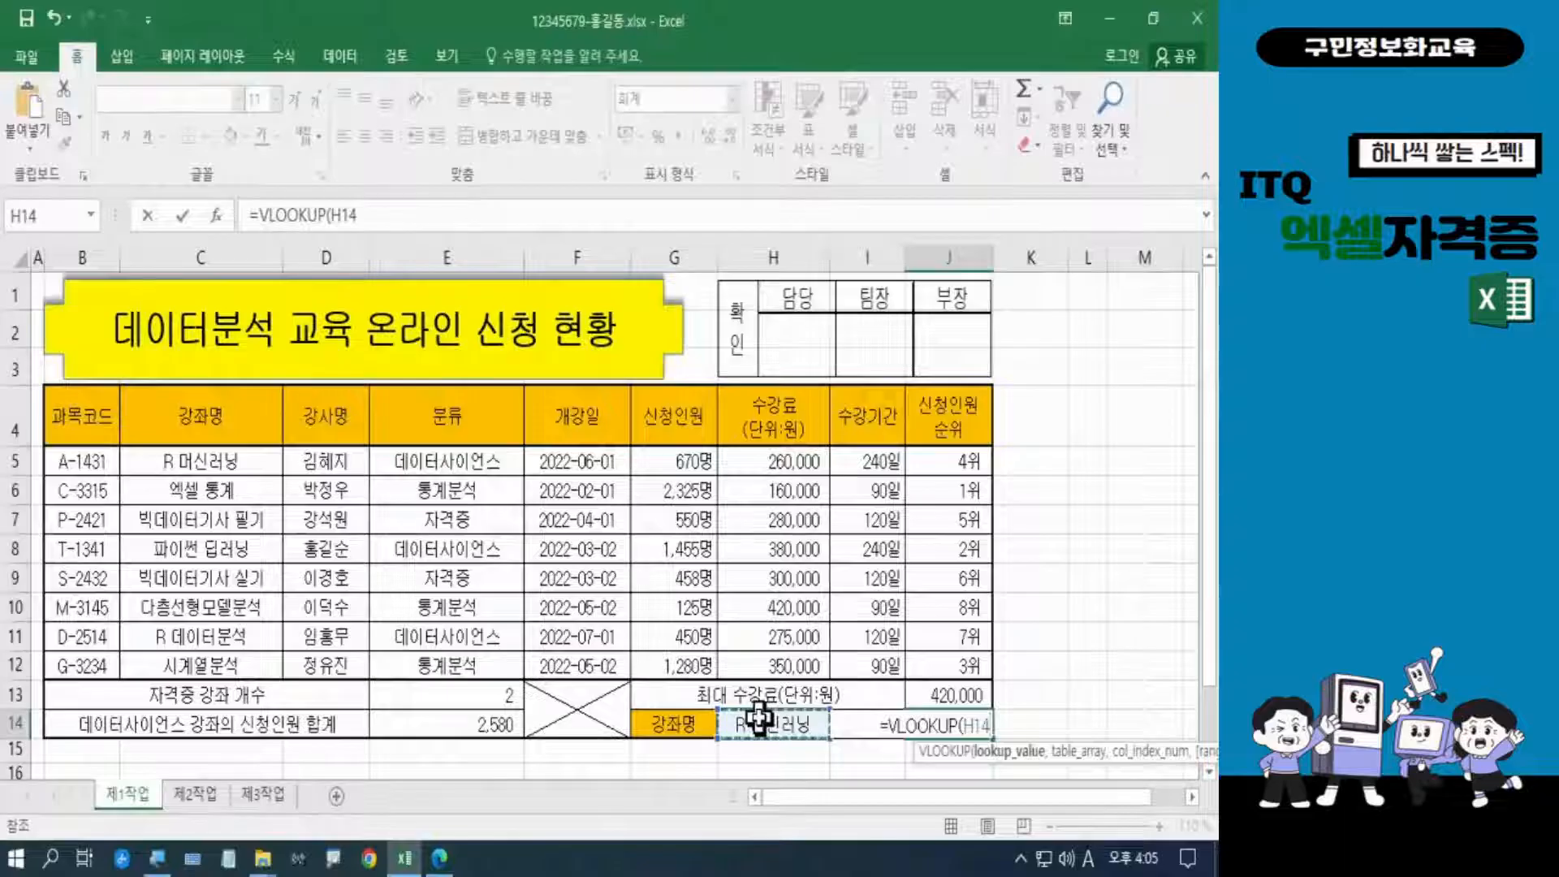
pyautogui.write(',')
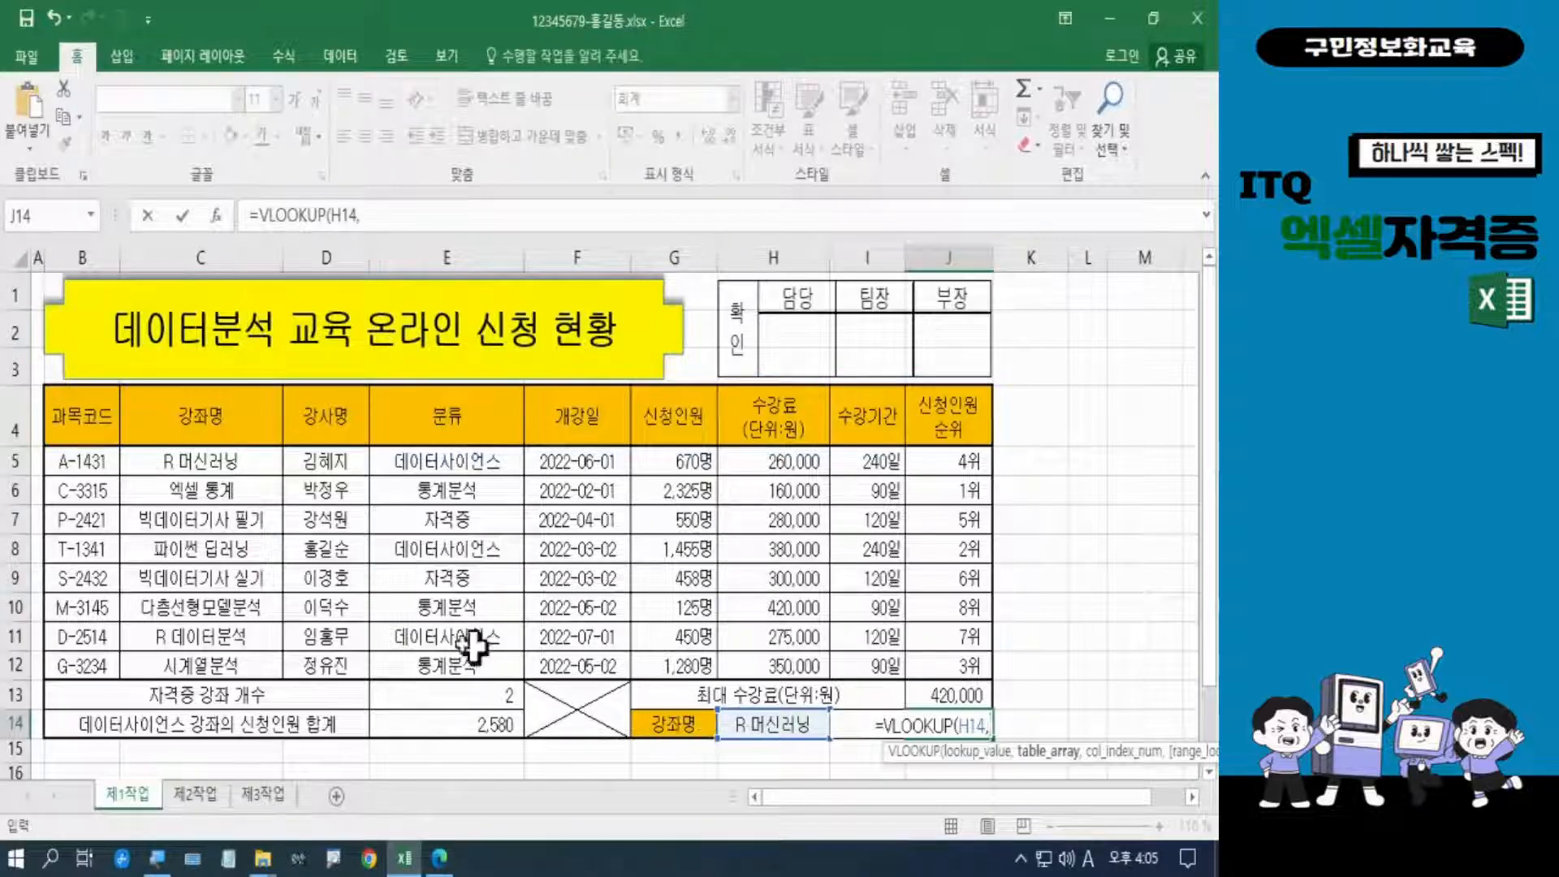
# Complete J14 as =VLOOKUP(H14,C5:J12,5,0), with C5:J12 as the table, column 5 and exact match
pyautogui.click(168, 465)
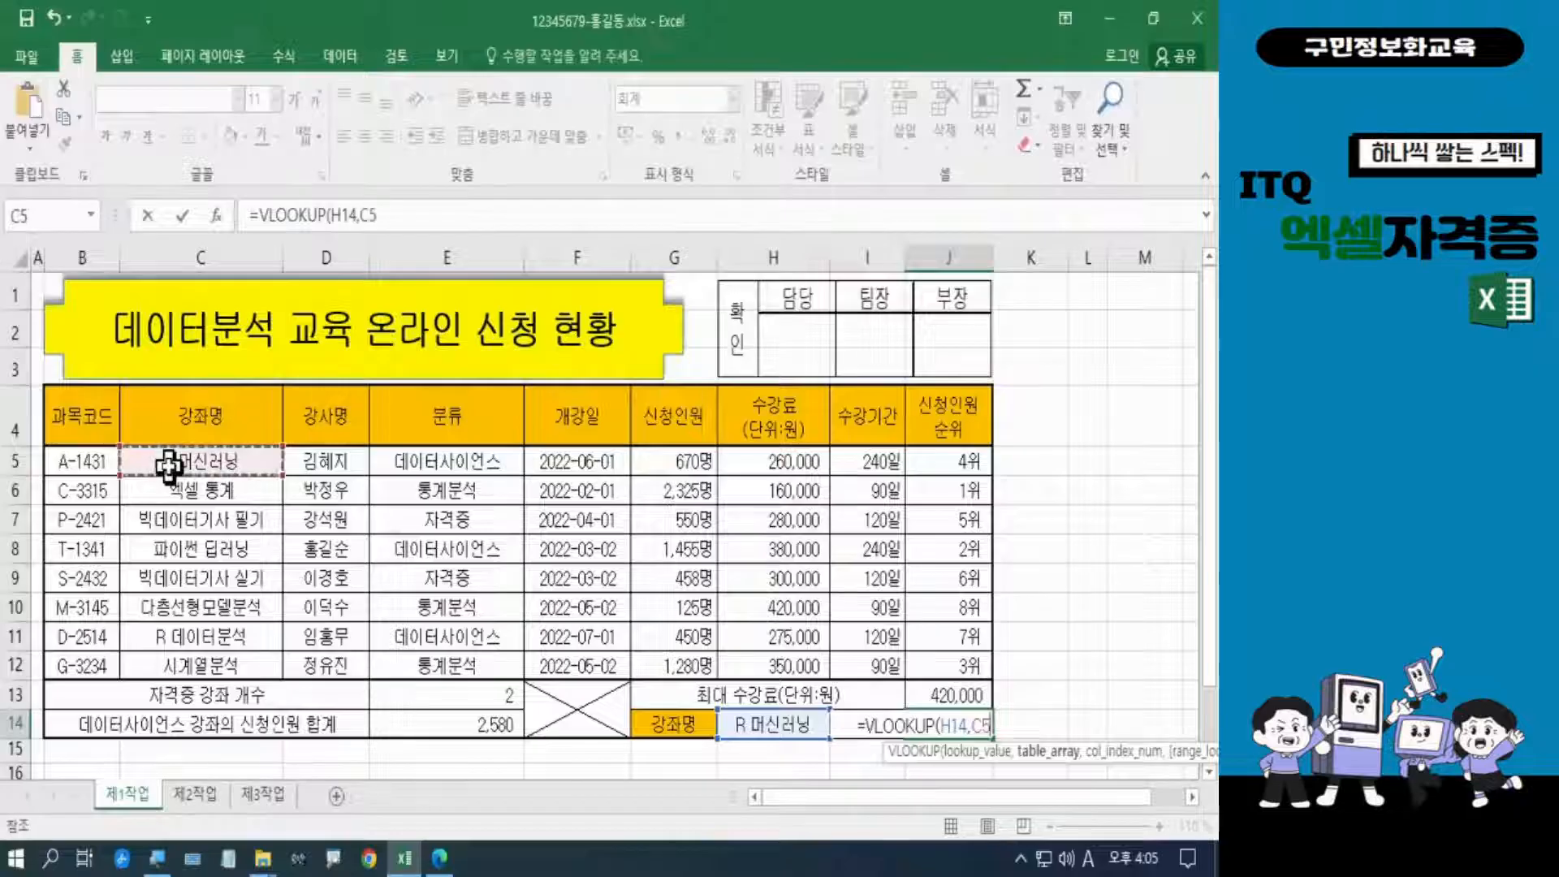
pyautogui.moveTo(169, 467); pyautogui.dragTo(951, 663)
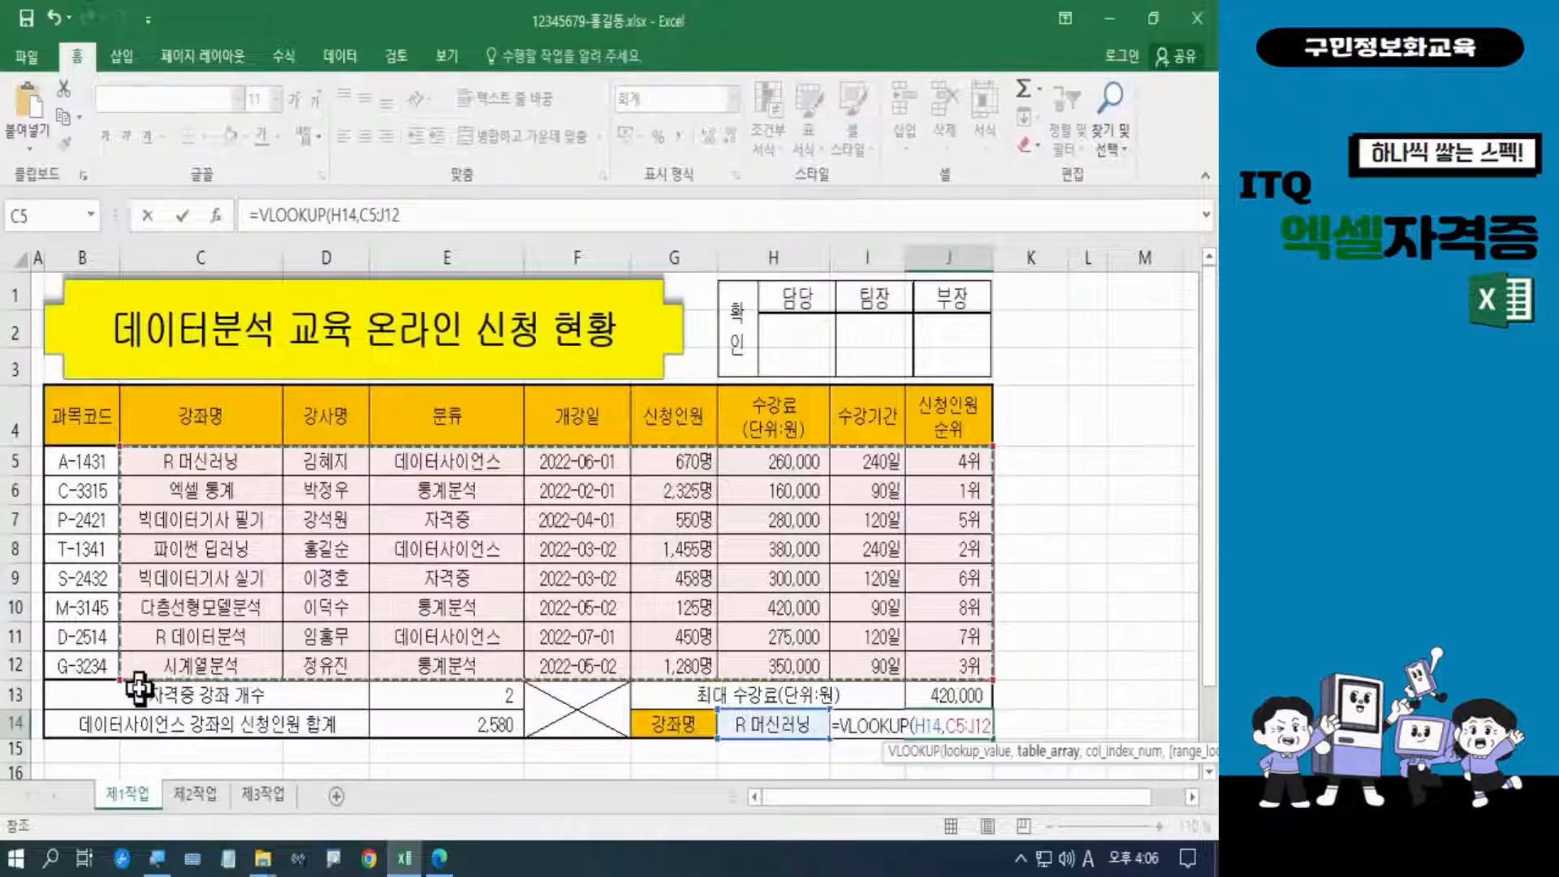
pyautogui.write(',')
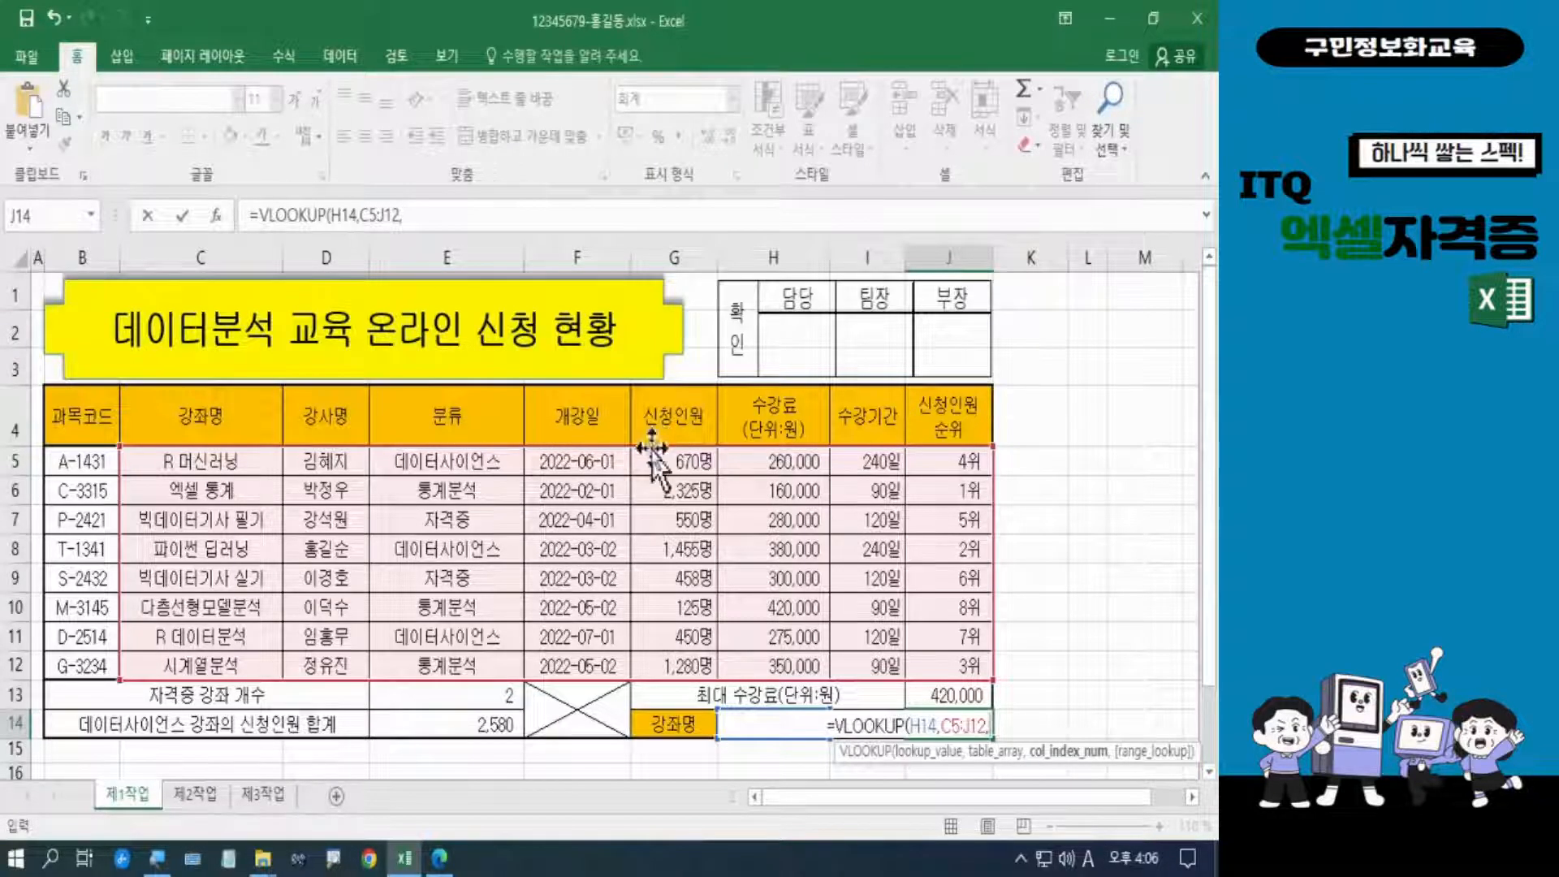
pyautogui.write('5')
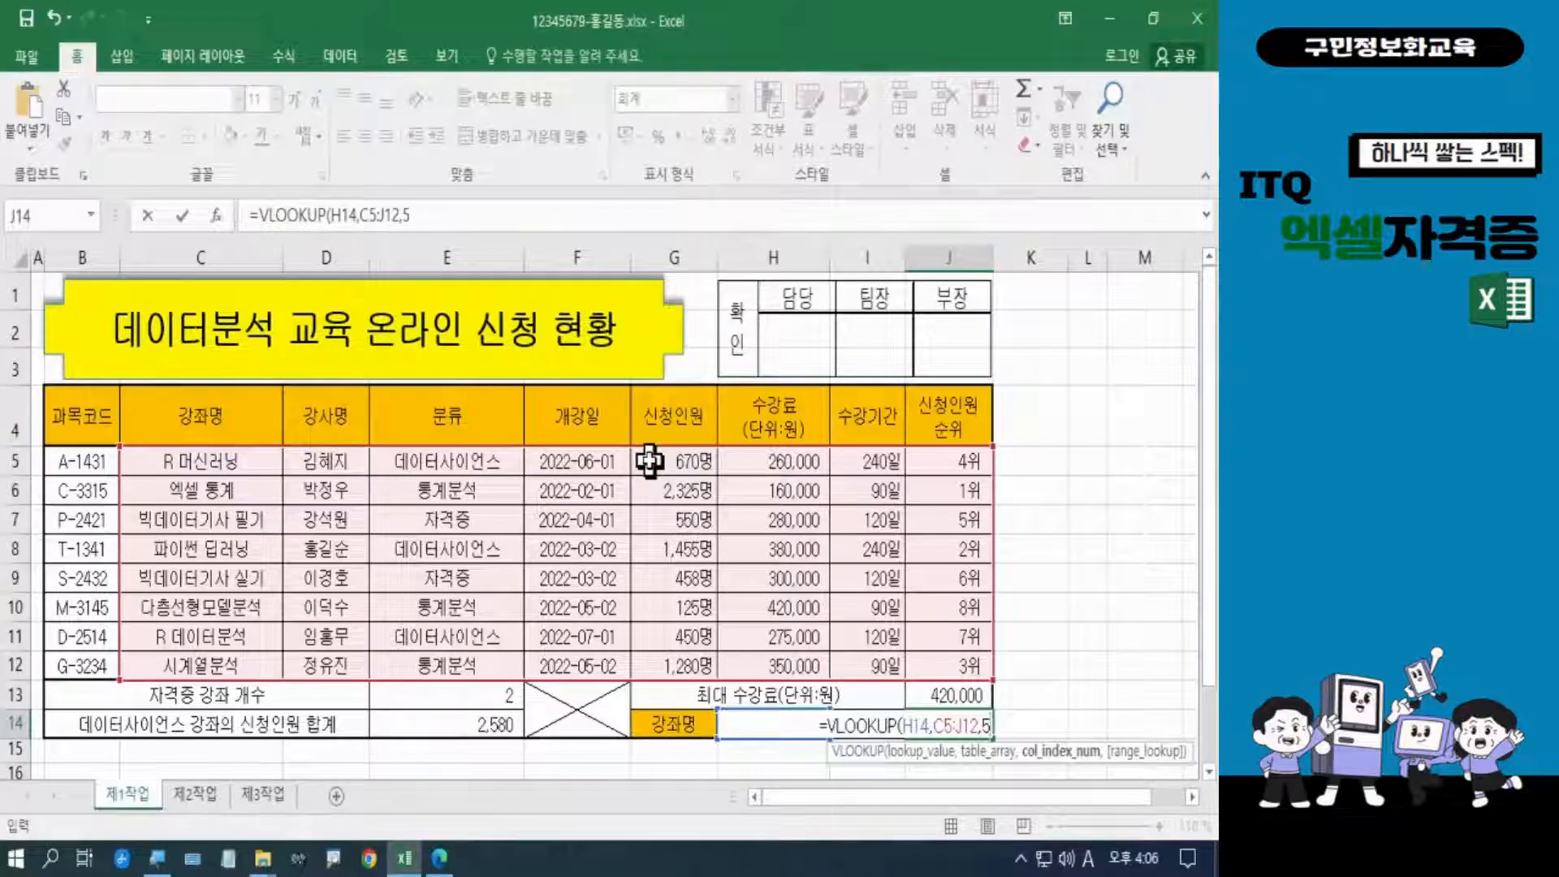
pyautogui.write(',')
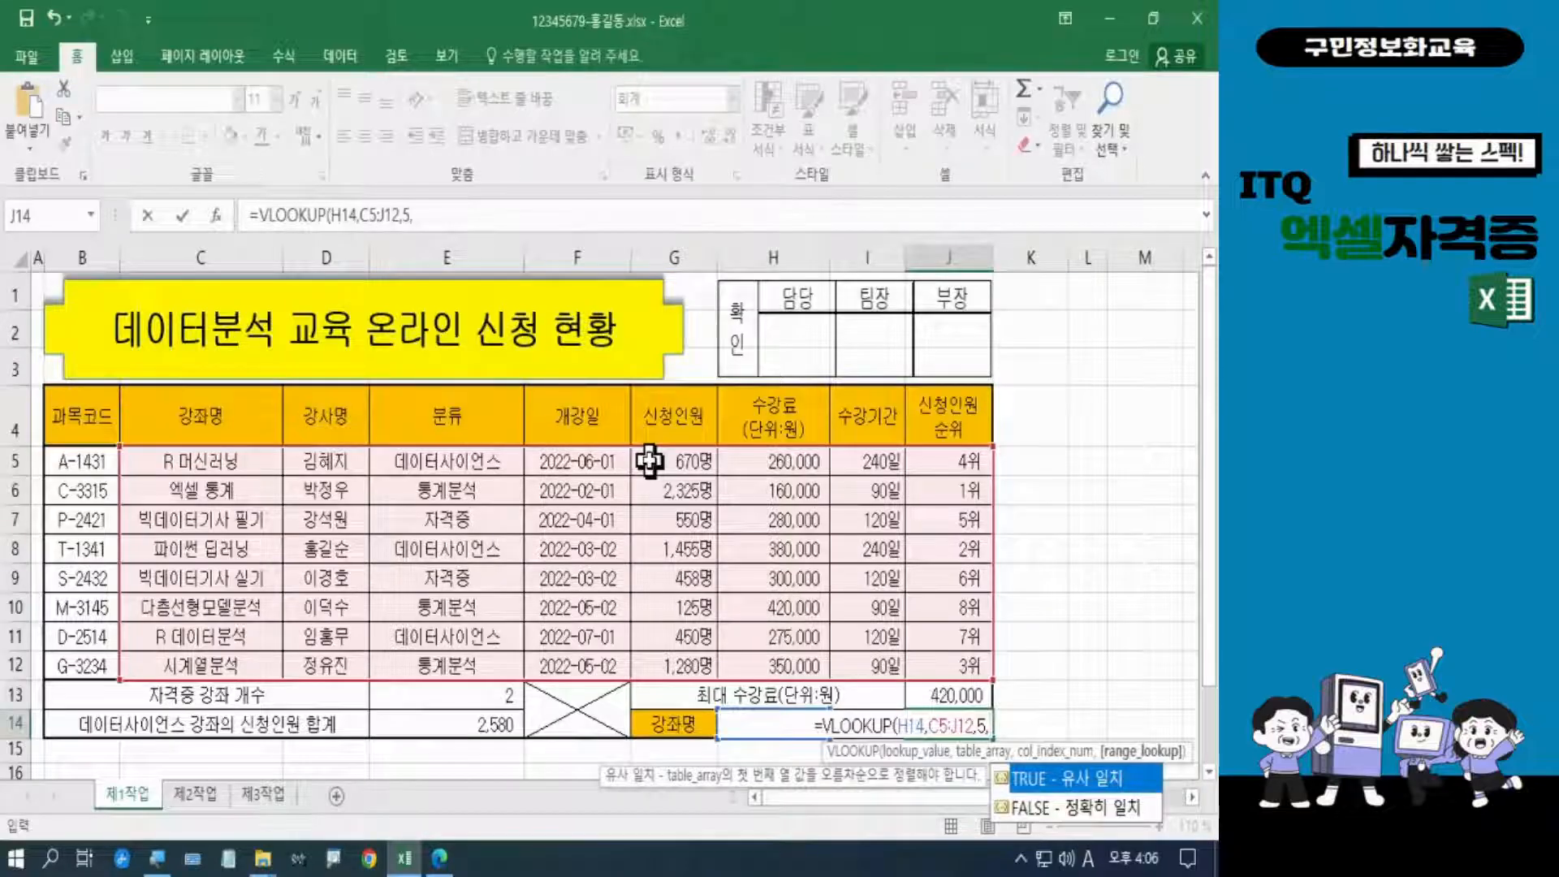
pyautogui.write('0')
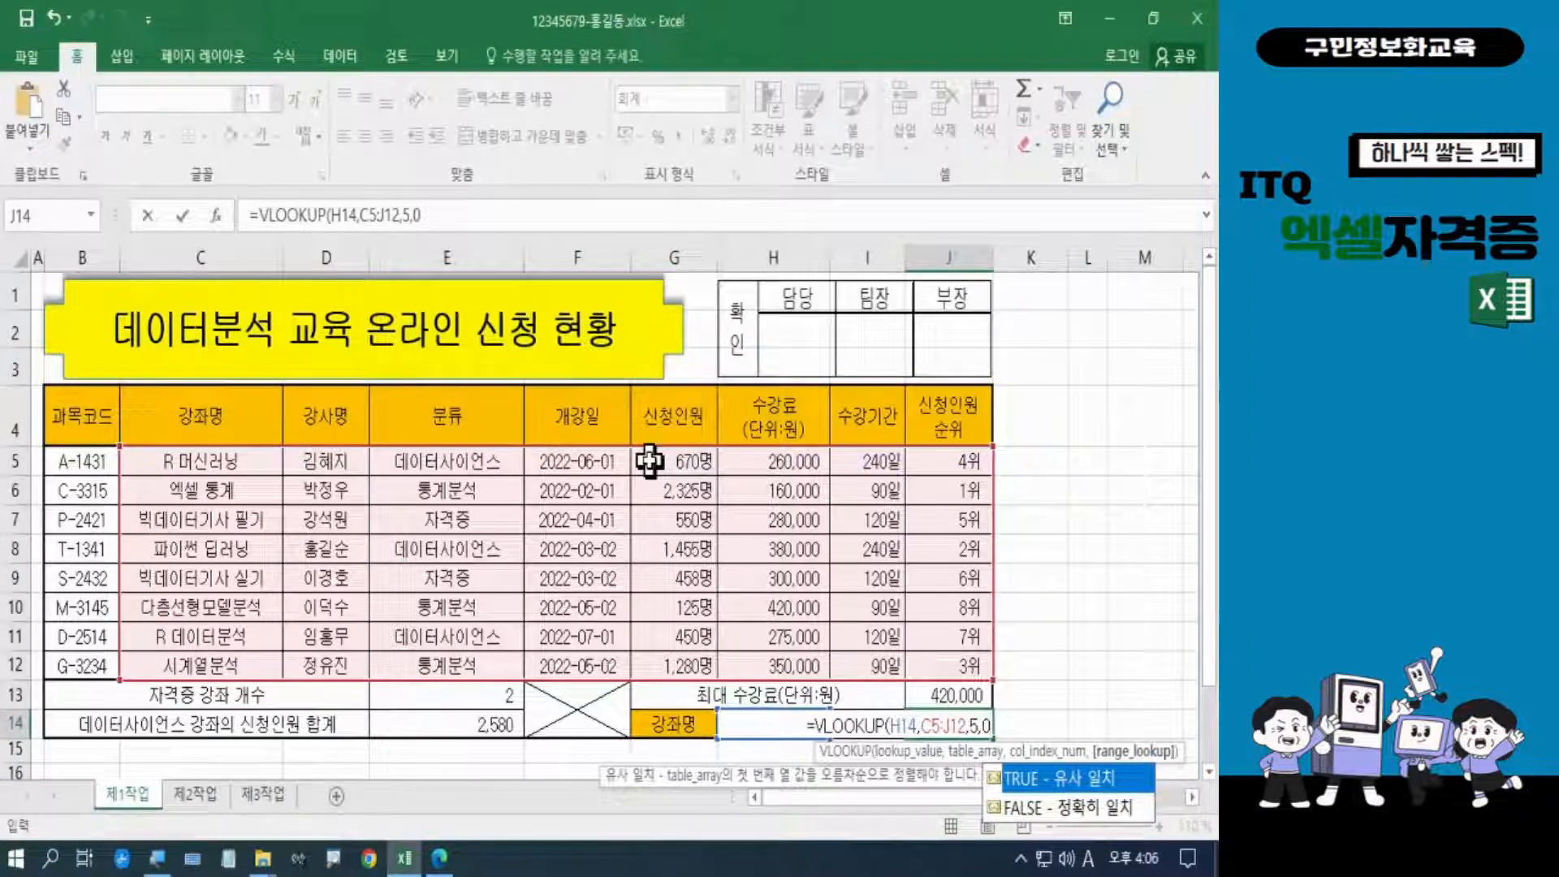
pyautogui.write(')')
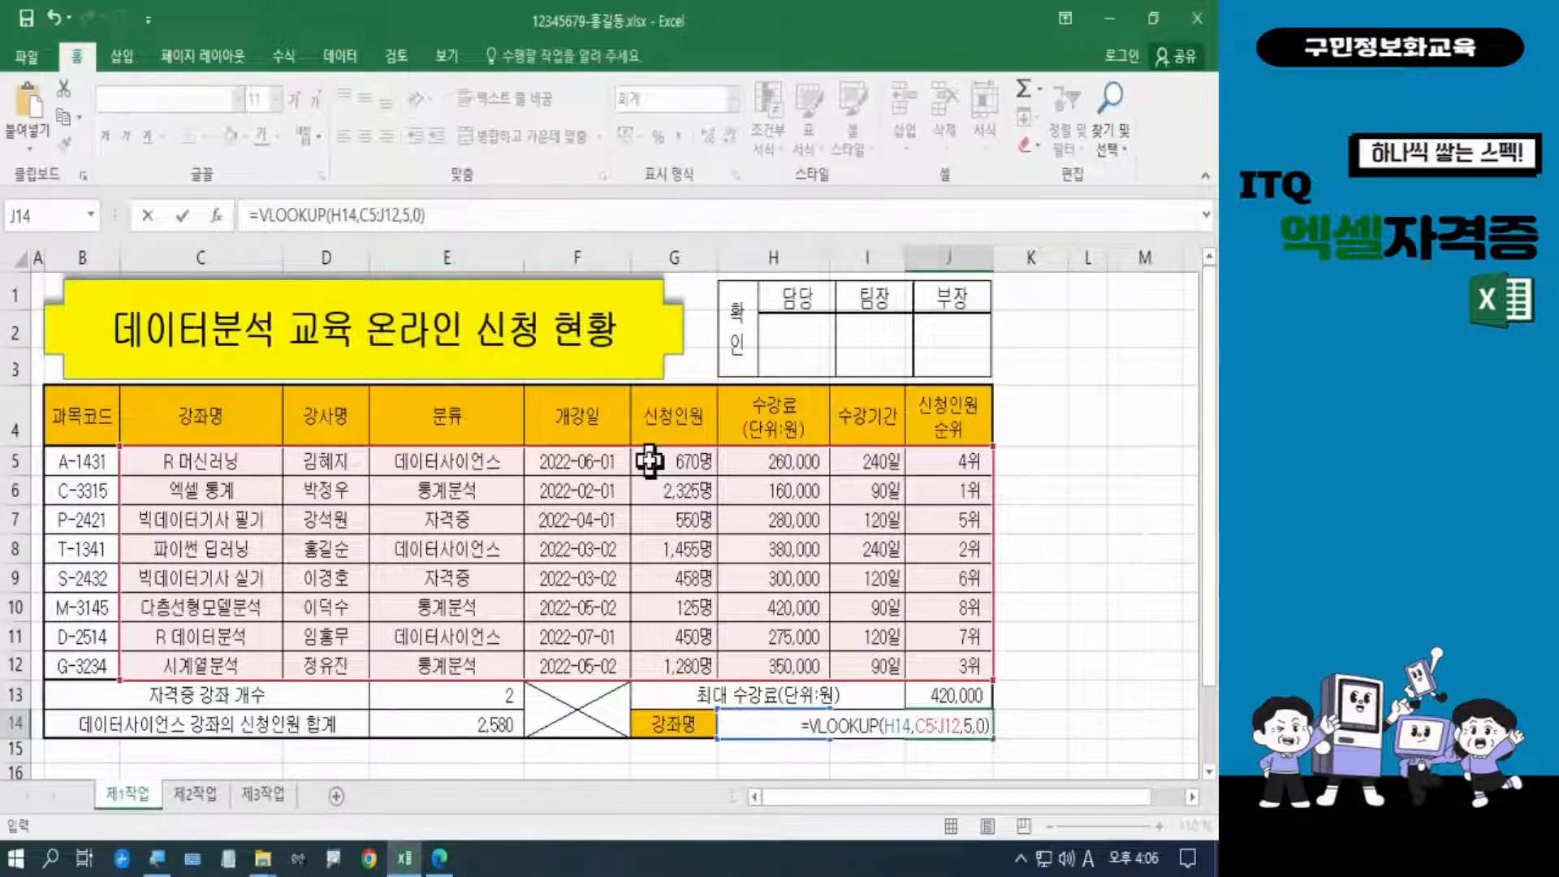
pyautogui.press('Return')
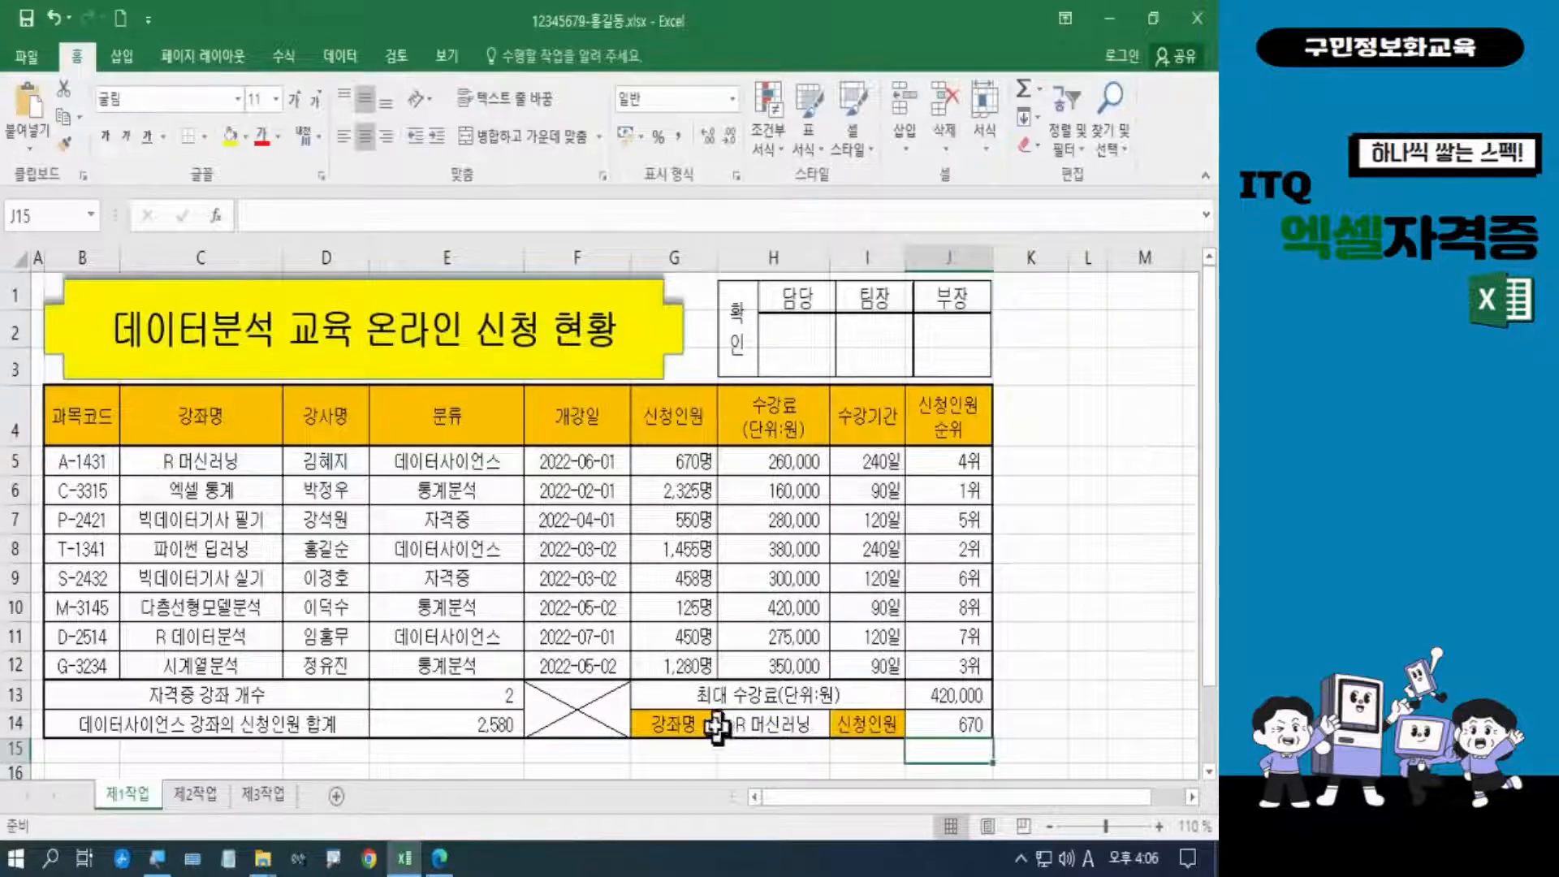
# Choose 엑셀 통계 as the 강좌명 in H14 to test the 신청인원 lookup in J14
pyautogui.click(960, 728)
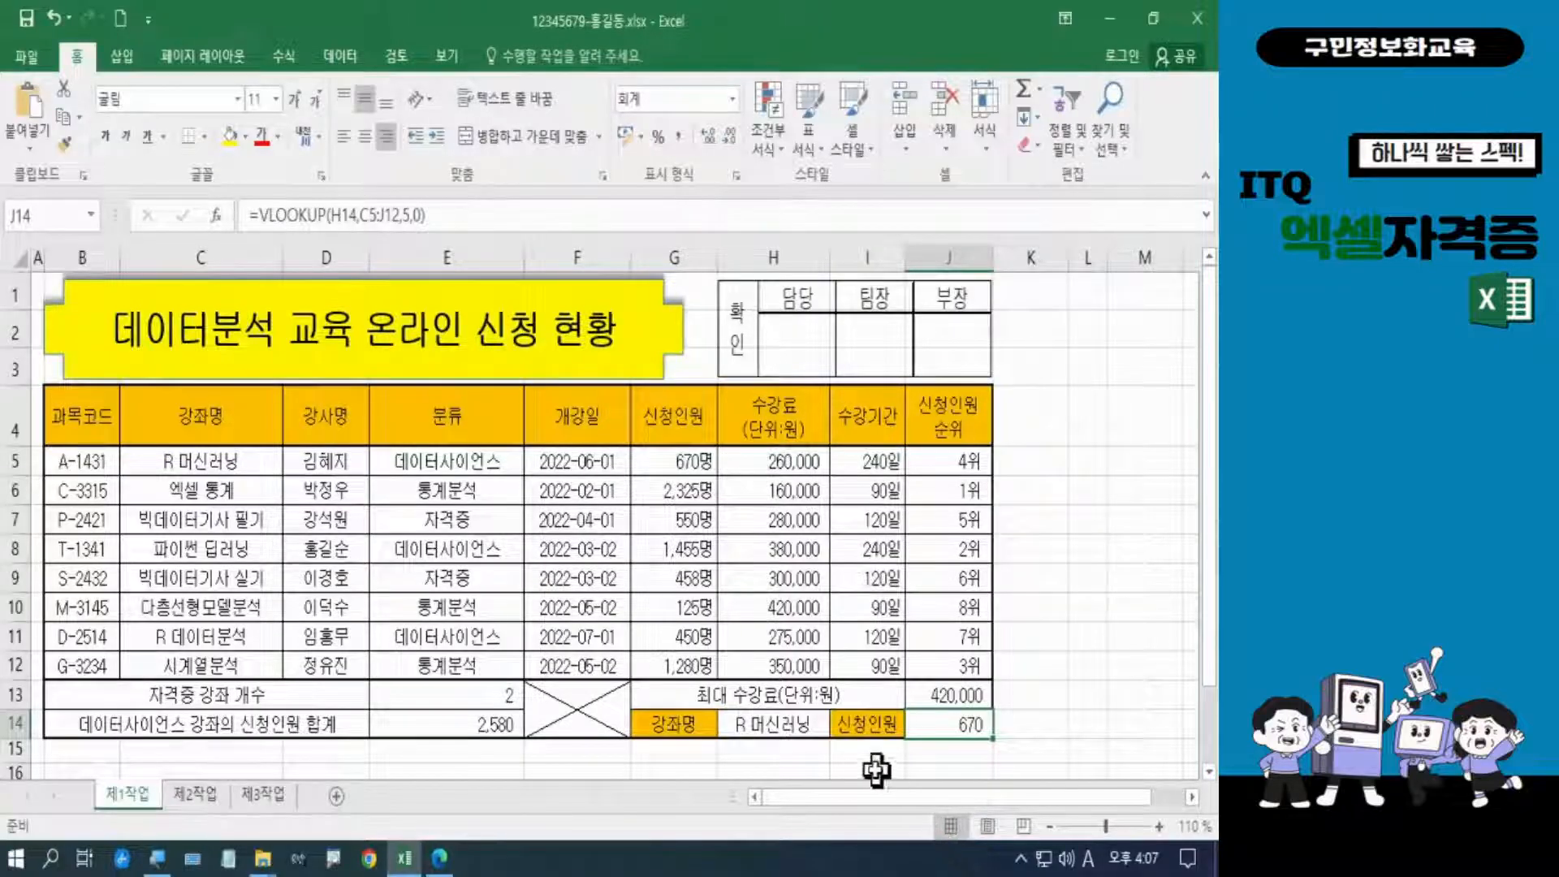
pyautogui.click(796, 731)
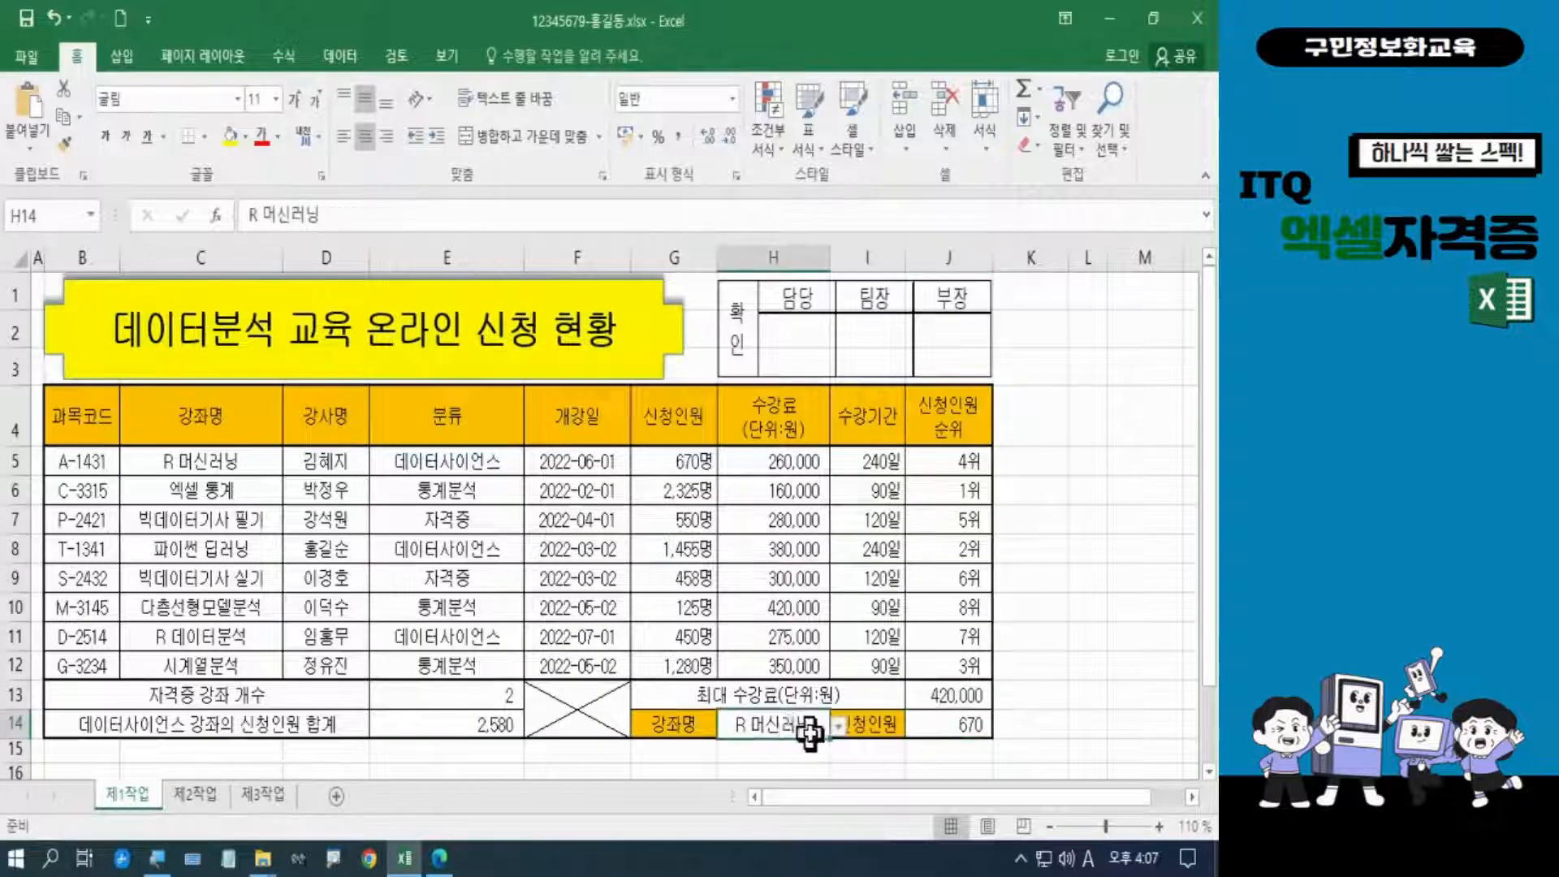
pyautogui.click(837, 730)
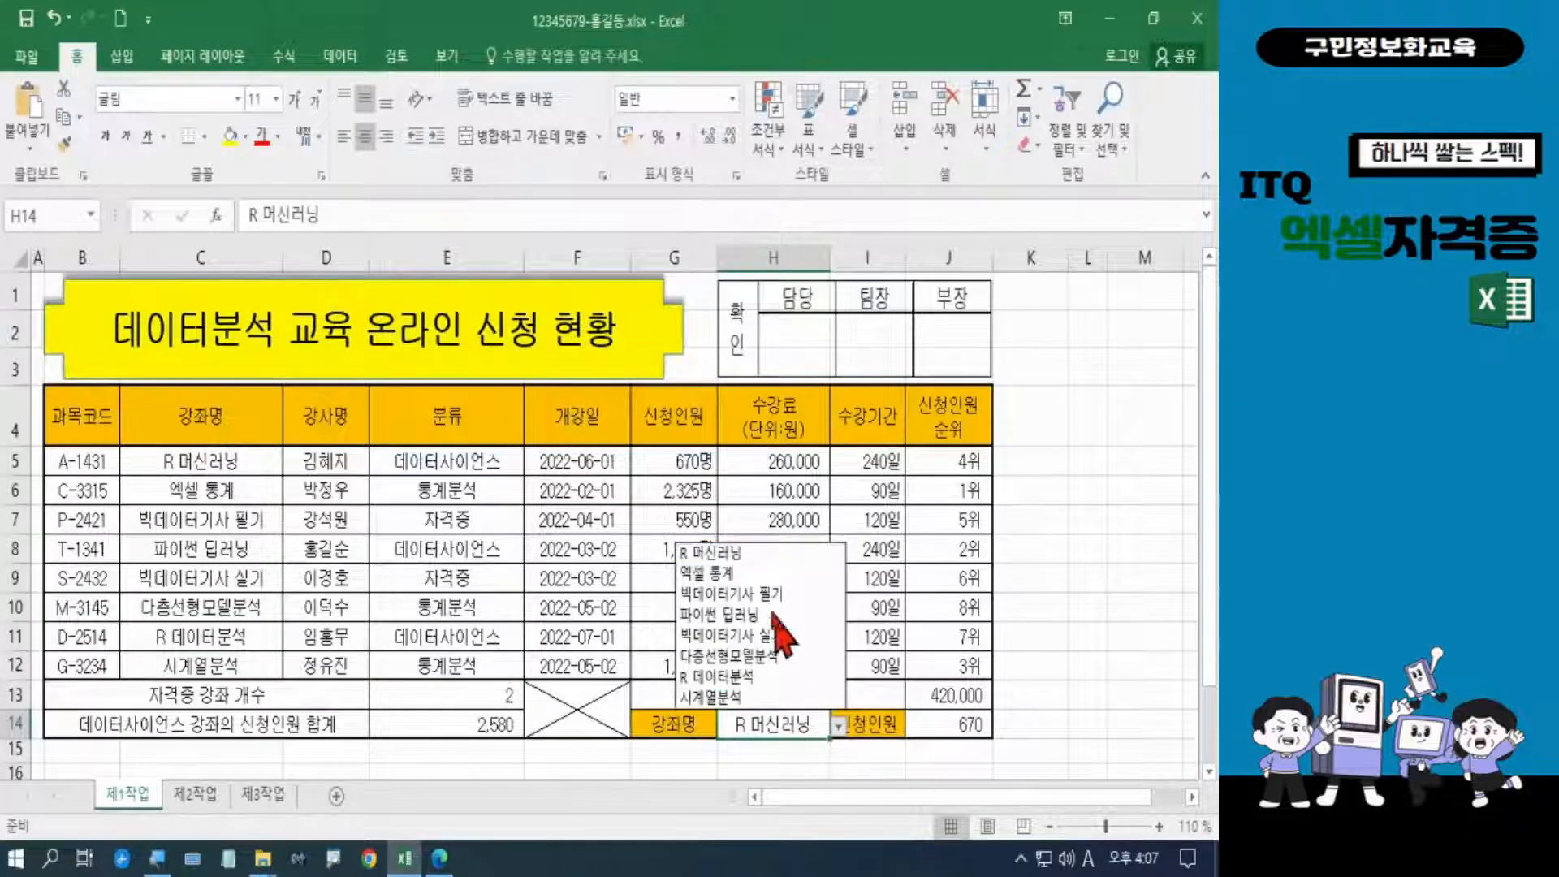
pyautogui.click(740, 573)
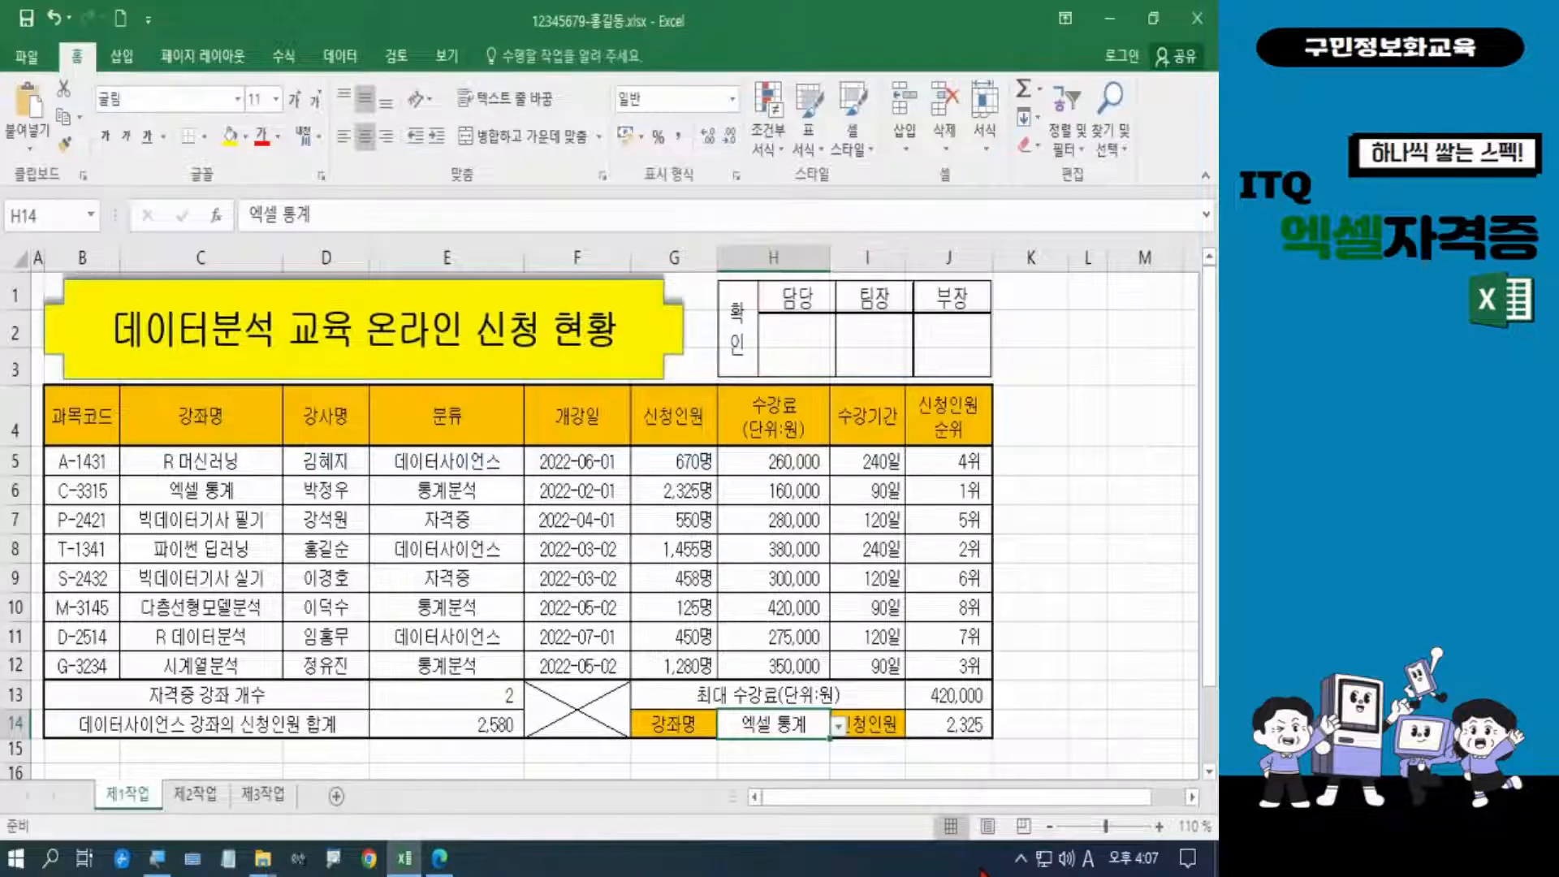
# Review the arguments of the VLOOKUP formula in J14: lookup value, table range, column number and match type
pyautogui.click(967, 723)
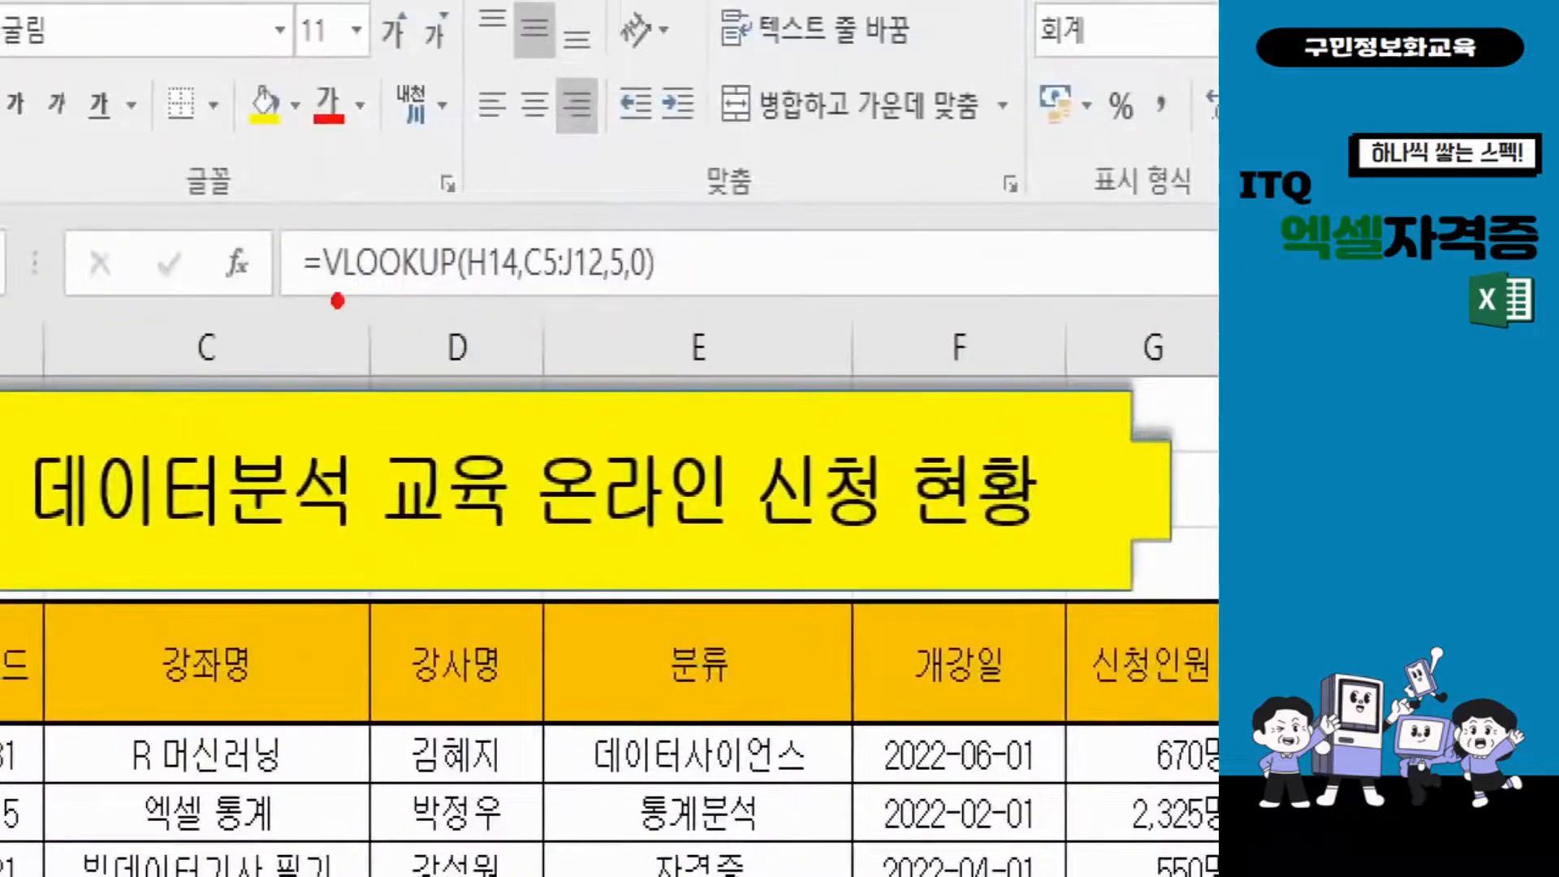
pyautogui.moveTo(324, 286); pyautogui.dragTo(443, 307)
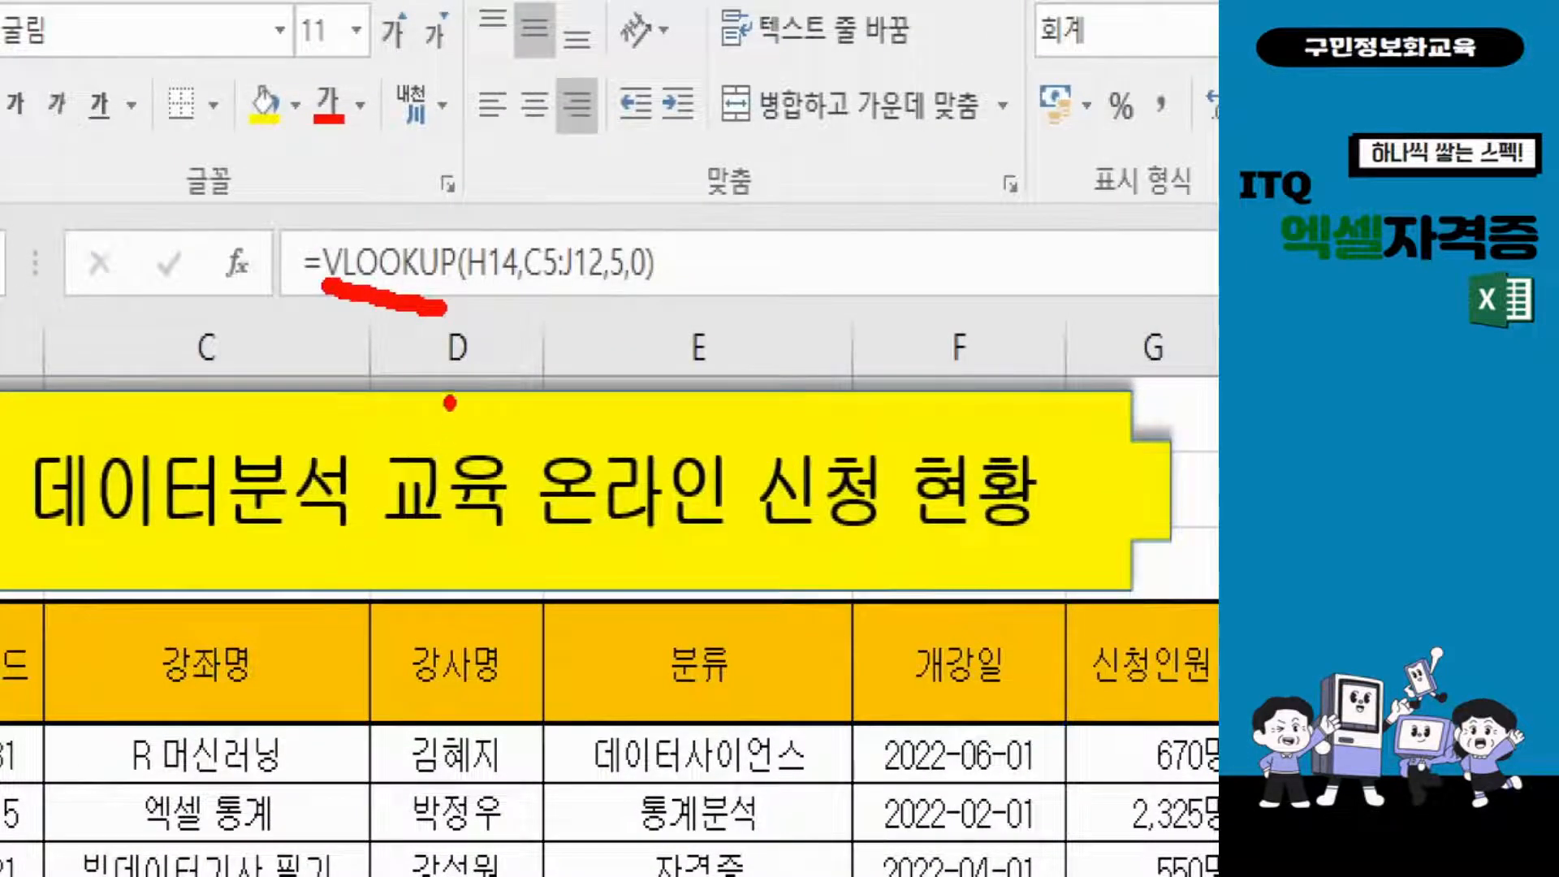
pyautogui.moveTo(472, 290); pyautogui.dragTo(511, 291)
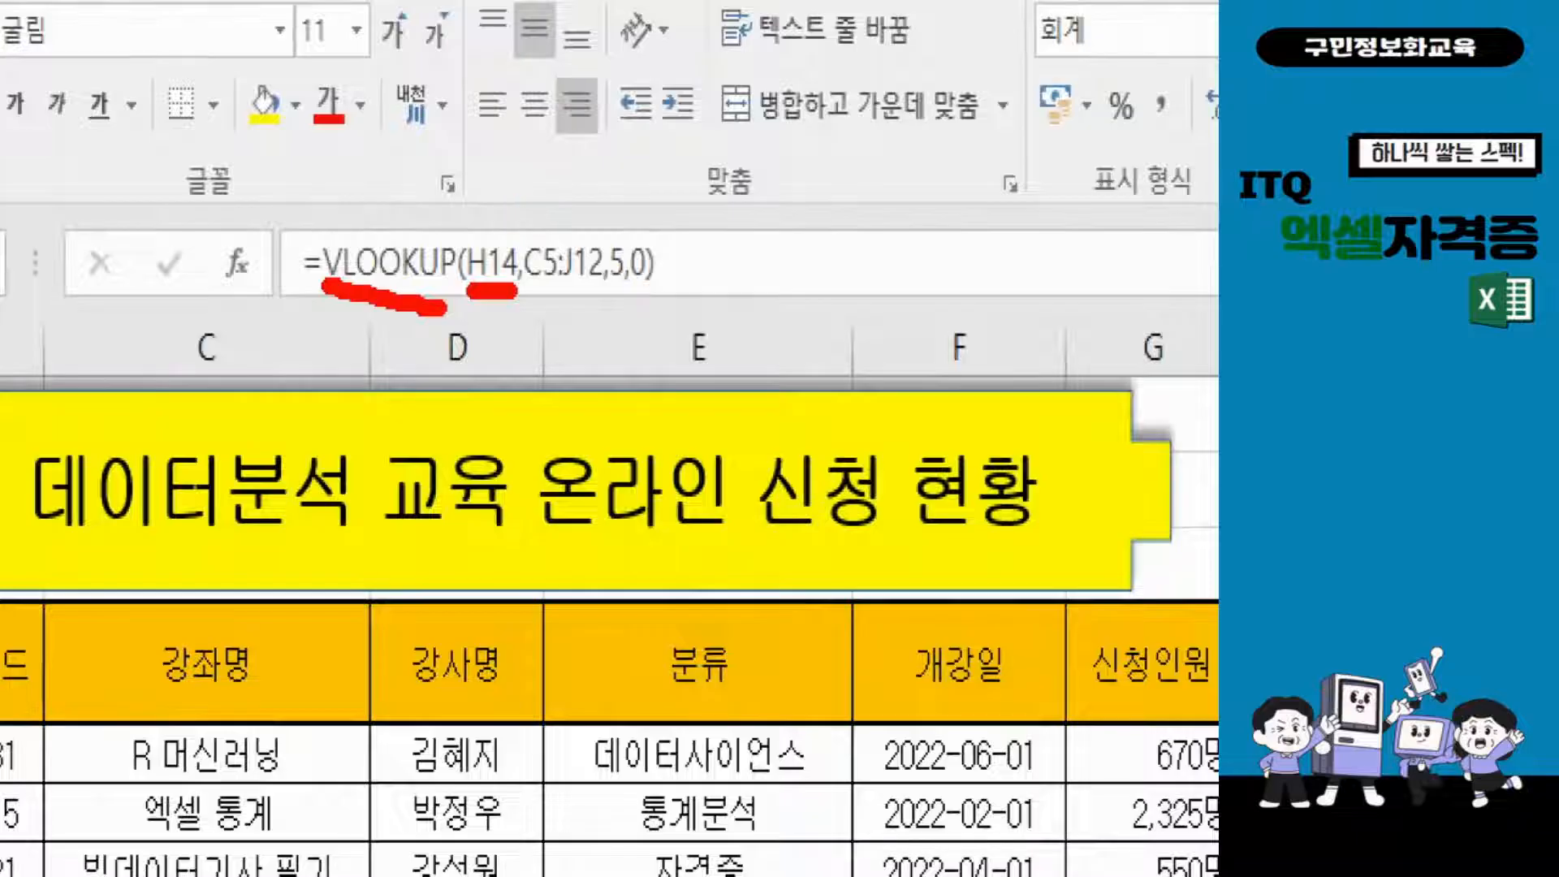
pyautogui.moveTo(512, 205)
pyautogui.mouseDown()
pyautogui.moveTo(584, 302)
pyautogui.moveTo(611, 311)
pyautogui.mouseUp()
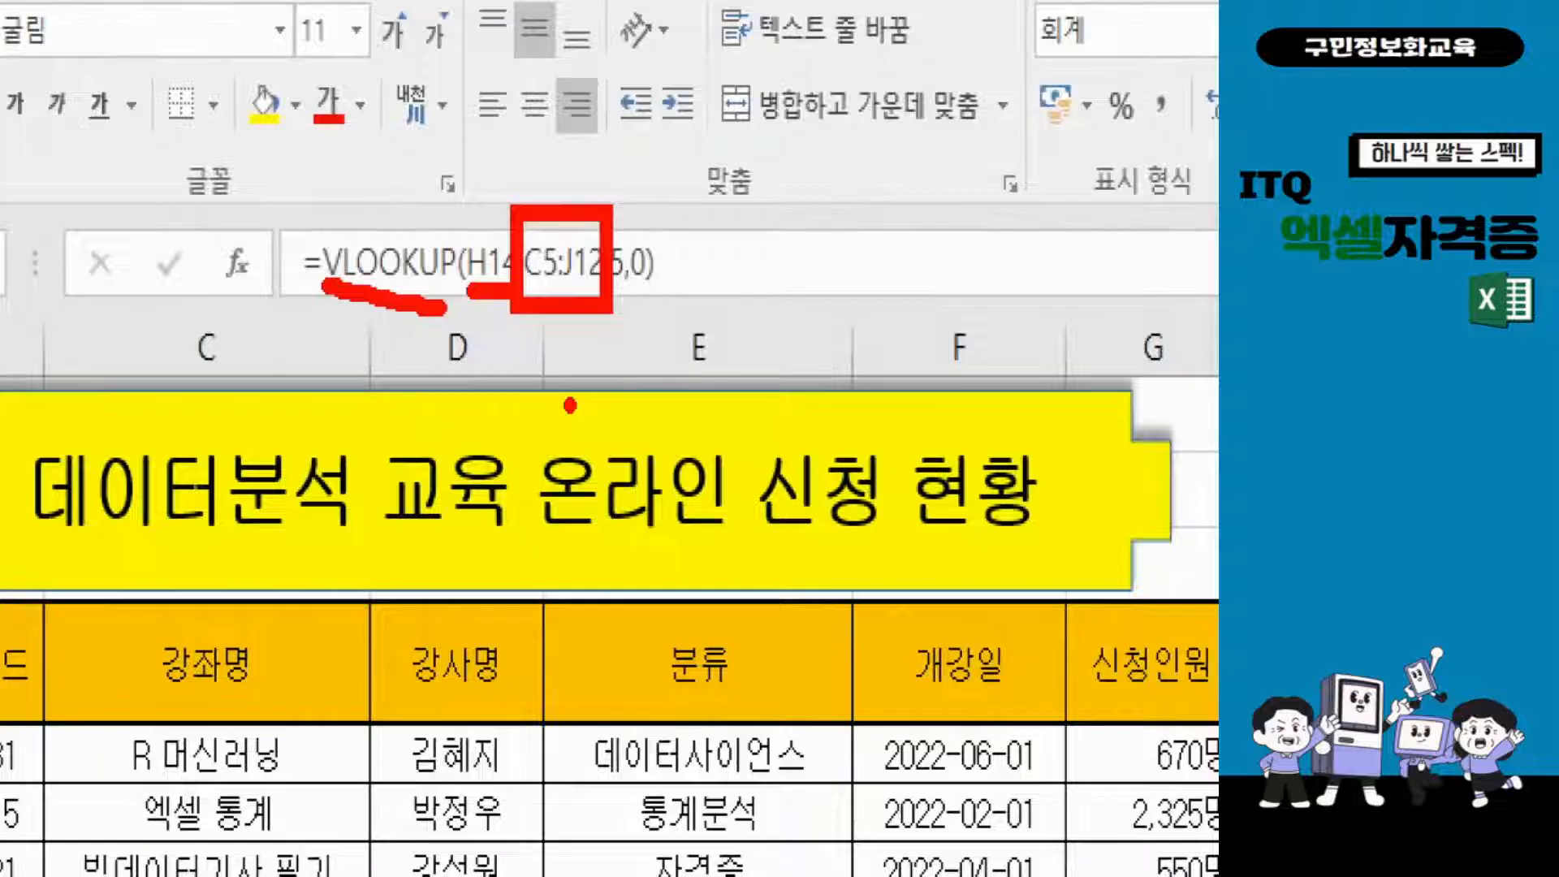
pyautogui.press('e')
pyautogui.moveTo(621, 288); pyautogui.dragTo(621, 410)
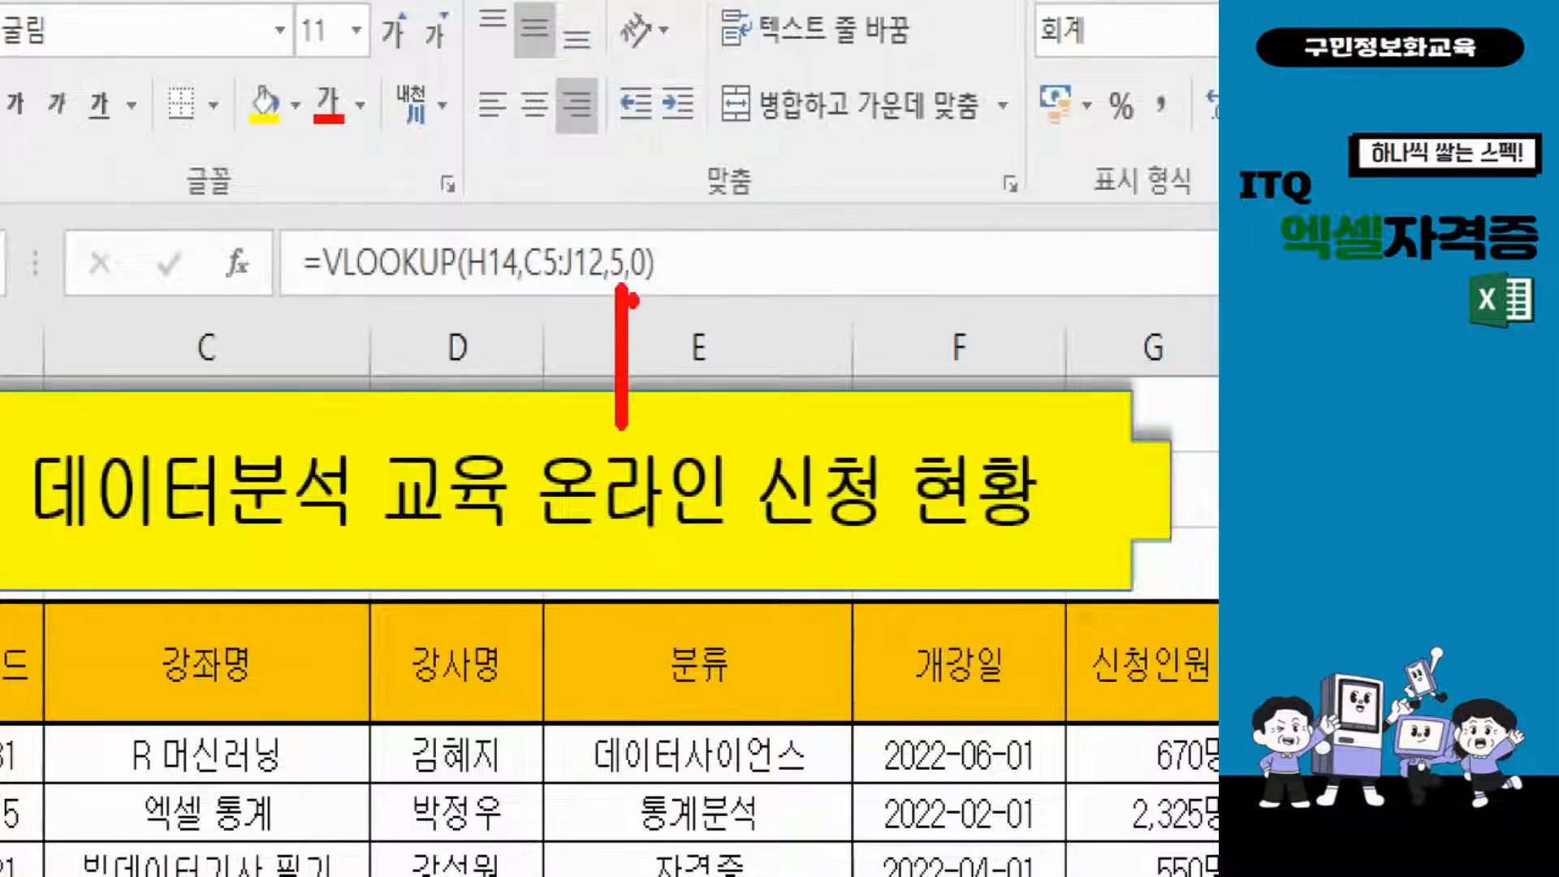
pyautogui.moveTo(634, 302)
pyautogui.mouseDown()
pyautogui.moveTo(598, 317)
pyautogui.moveTo(648, 337)
pyautogui.moveTo(707, 395)
pyautogui.mouseUp()
pyautogui.moveTo(646, 302); pyautogui.dragTo(654, 381)
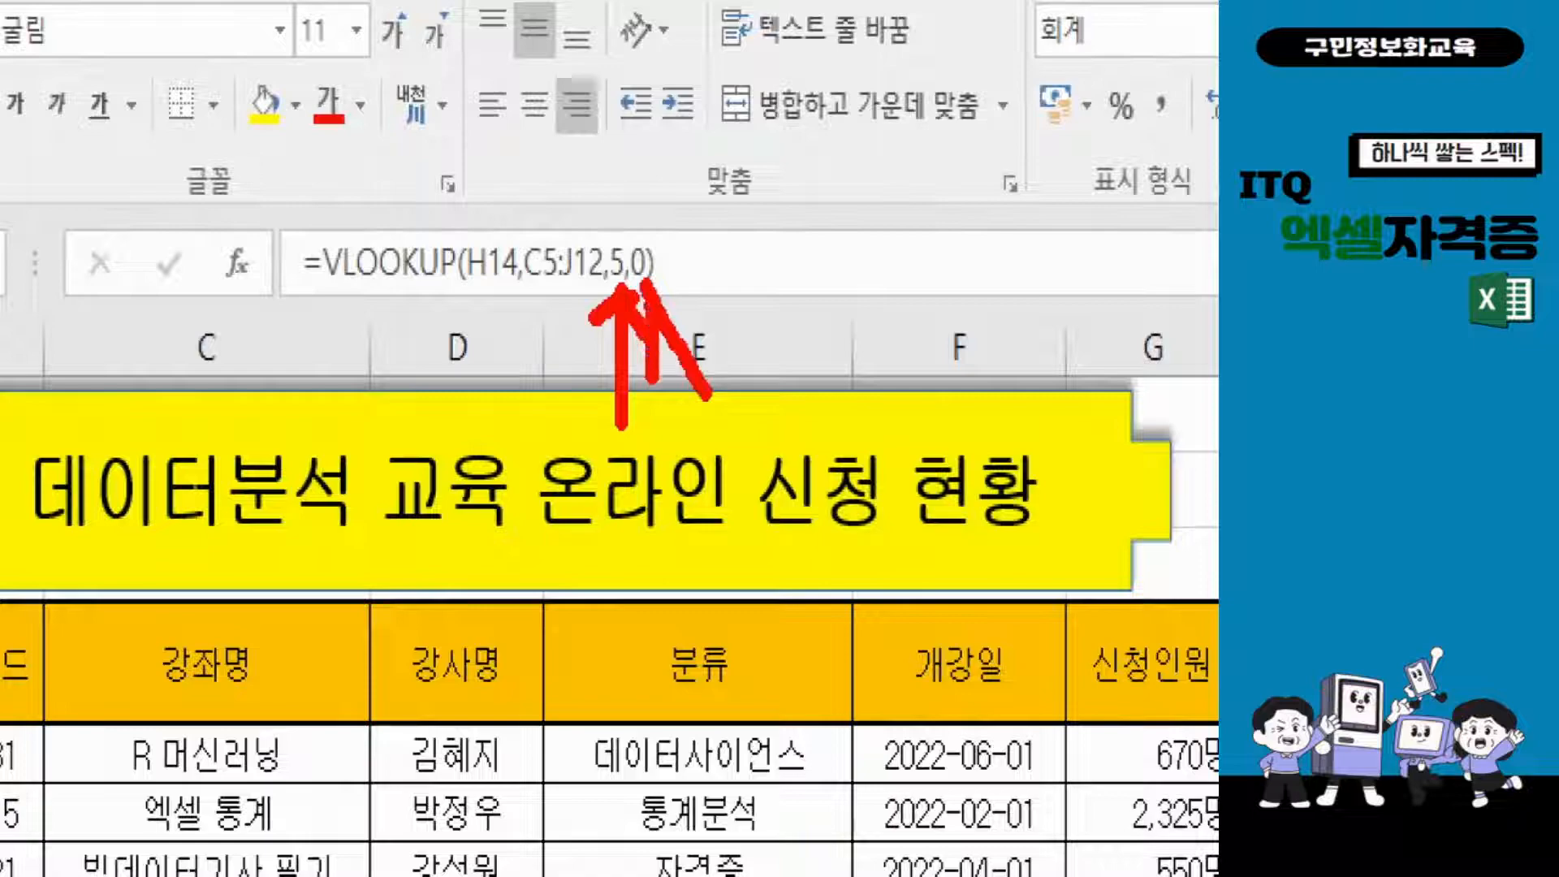
pyautogui.moveTo(660, 307); pyautogui.dragTo(718, 306)
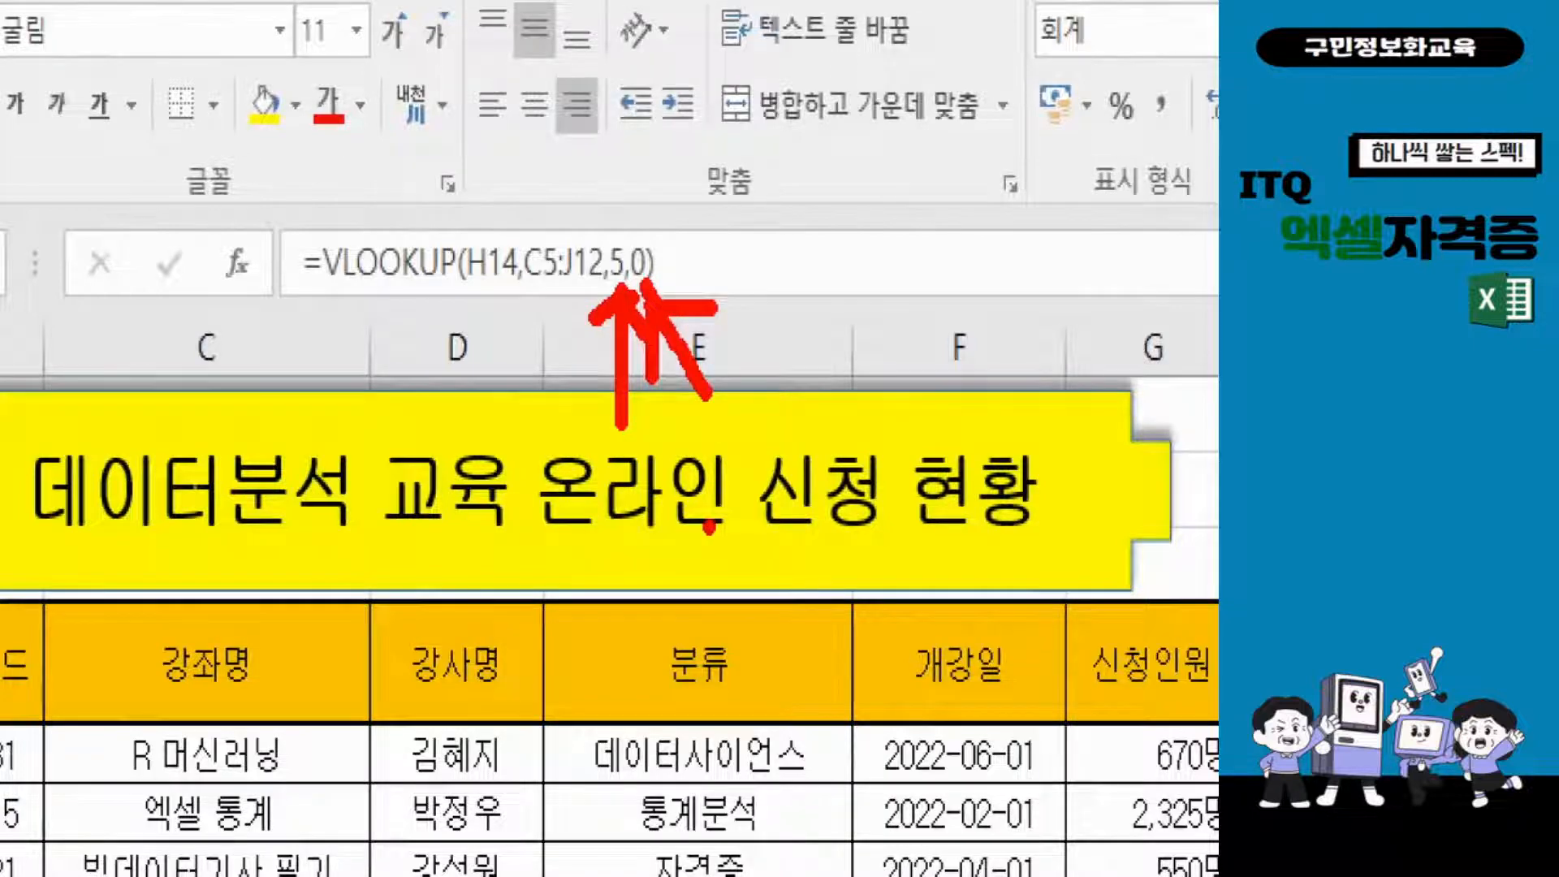
pyautogui.press('Escape')
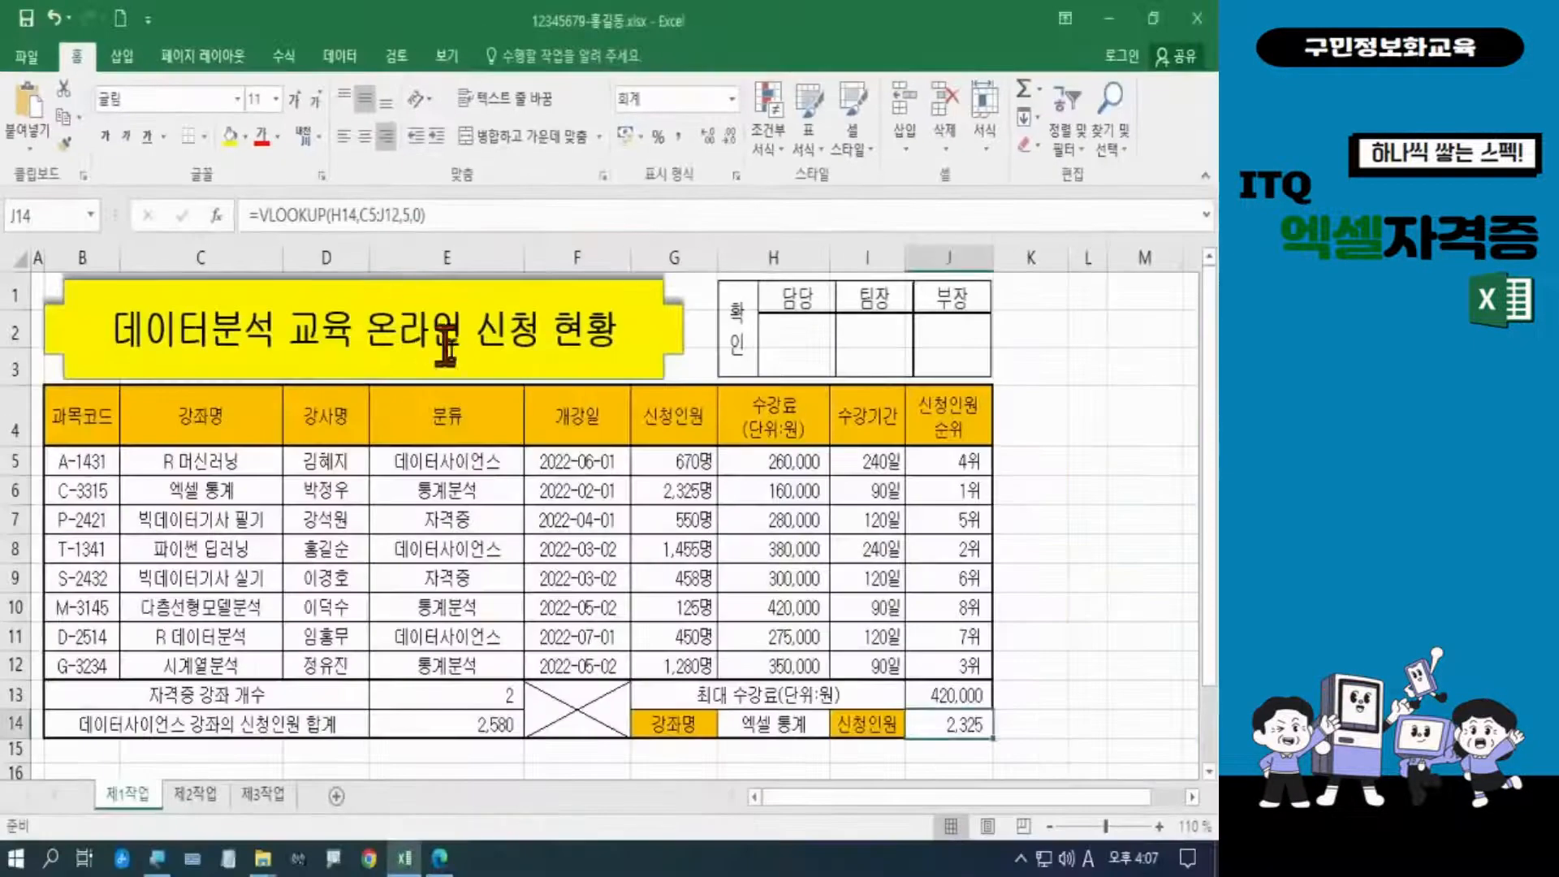
# Set the 강좌명 in H14 back to R 머신러닝
pyautogui.click(800, 720)
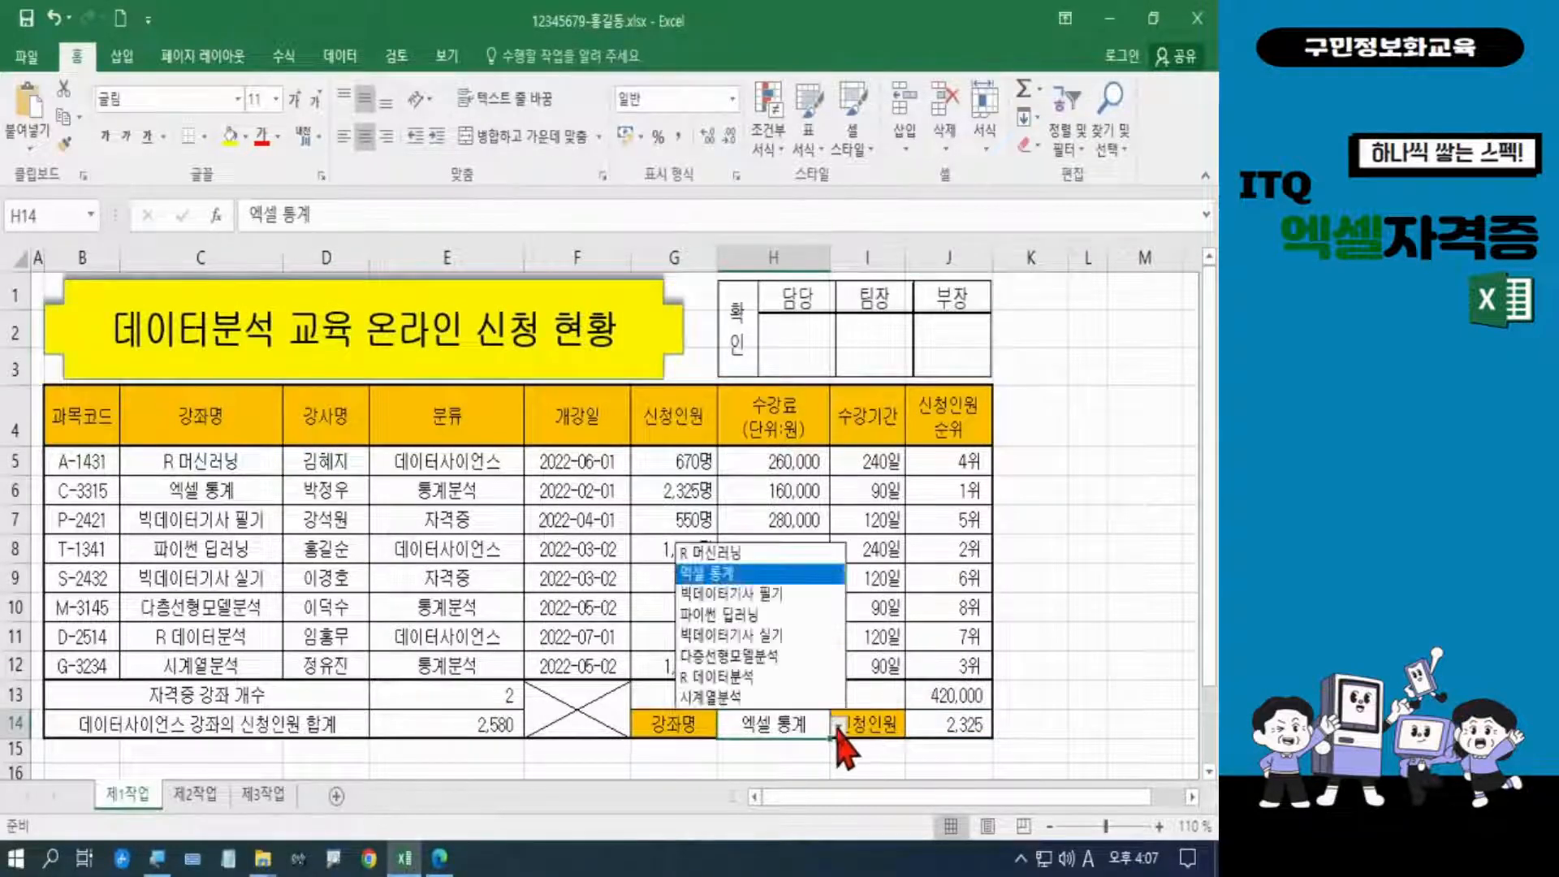
pyautogui.click(837, 725)
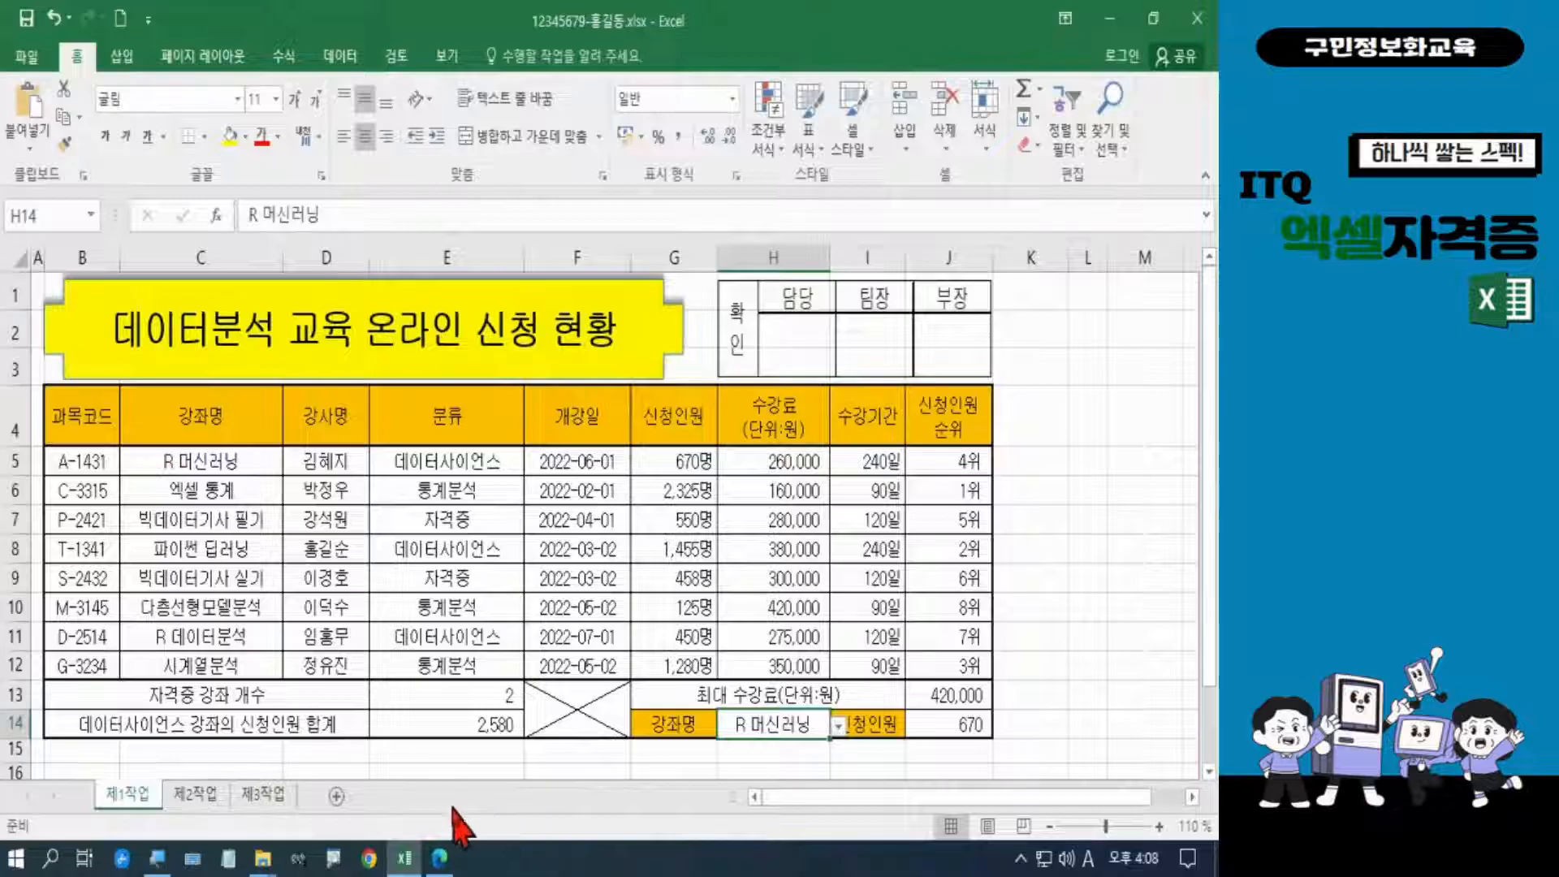
# Switch to the exam PDF in Edge and copy item (7) on the 조건부 서식 formatting for 신청인원 of 1,000 or more
pyautogui.click(440, 858)
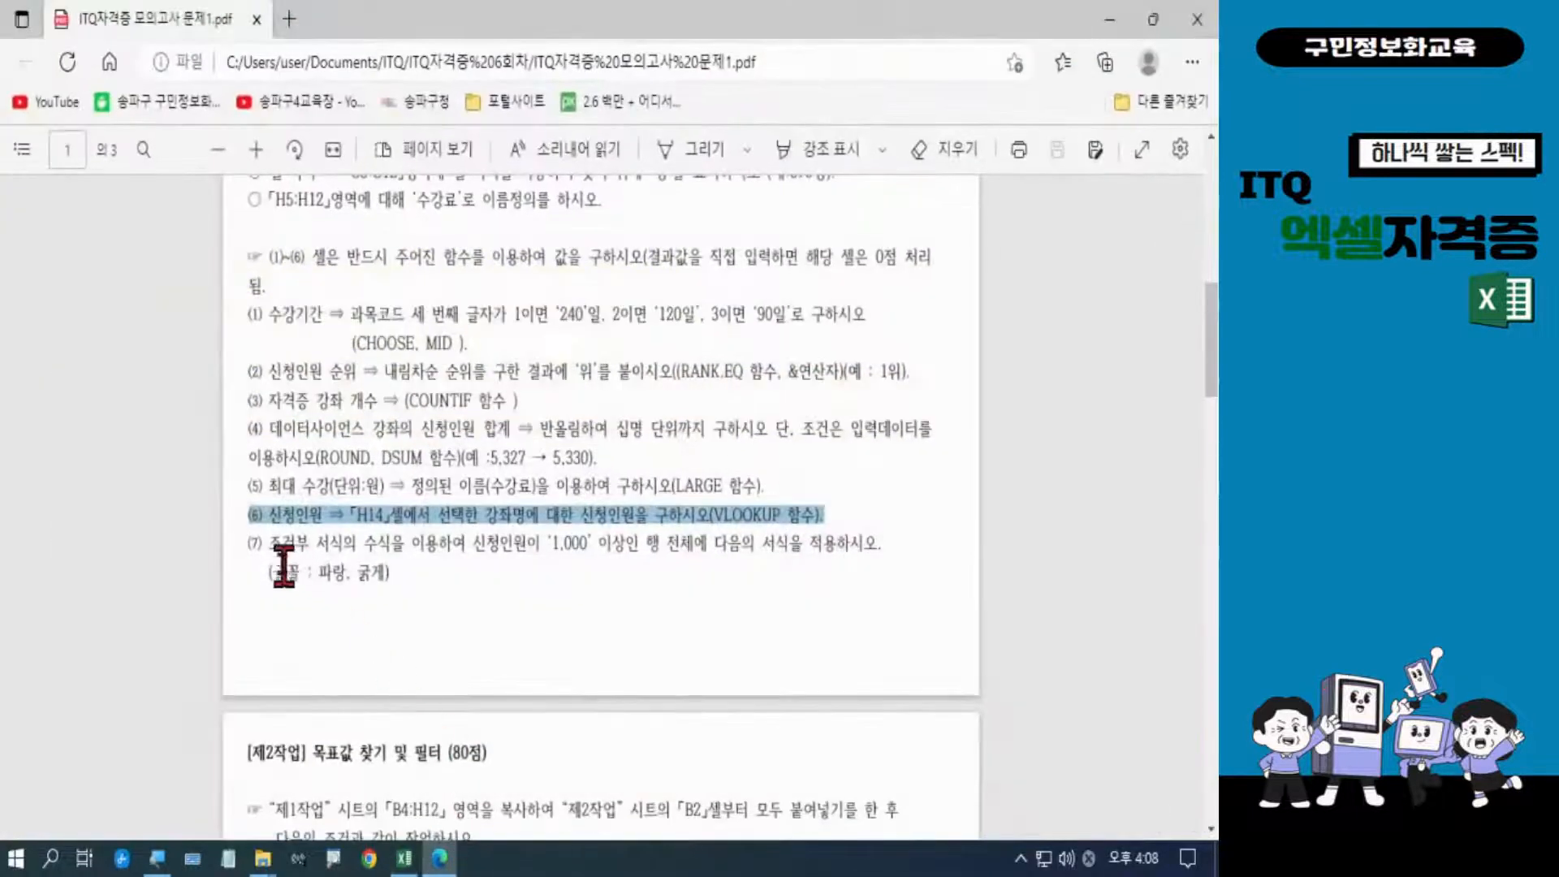
pyautogui.moveTo(246, 540); pyautogui.dragTo(381, 575)
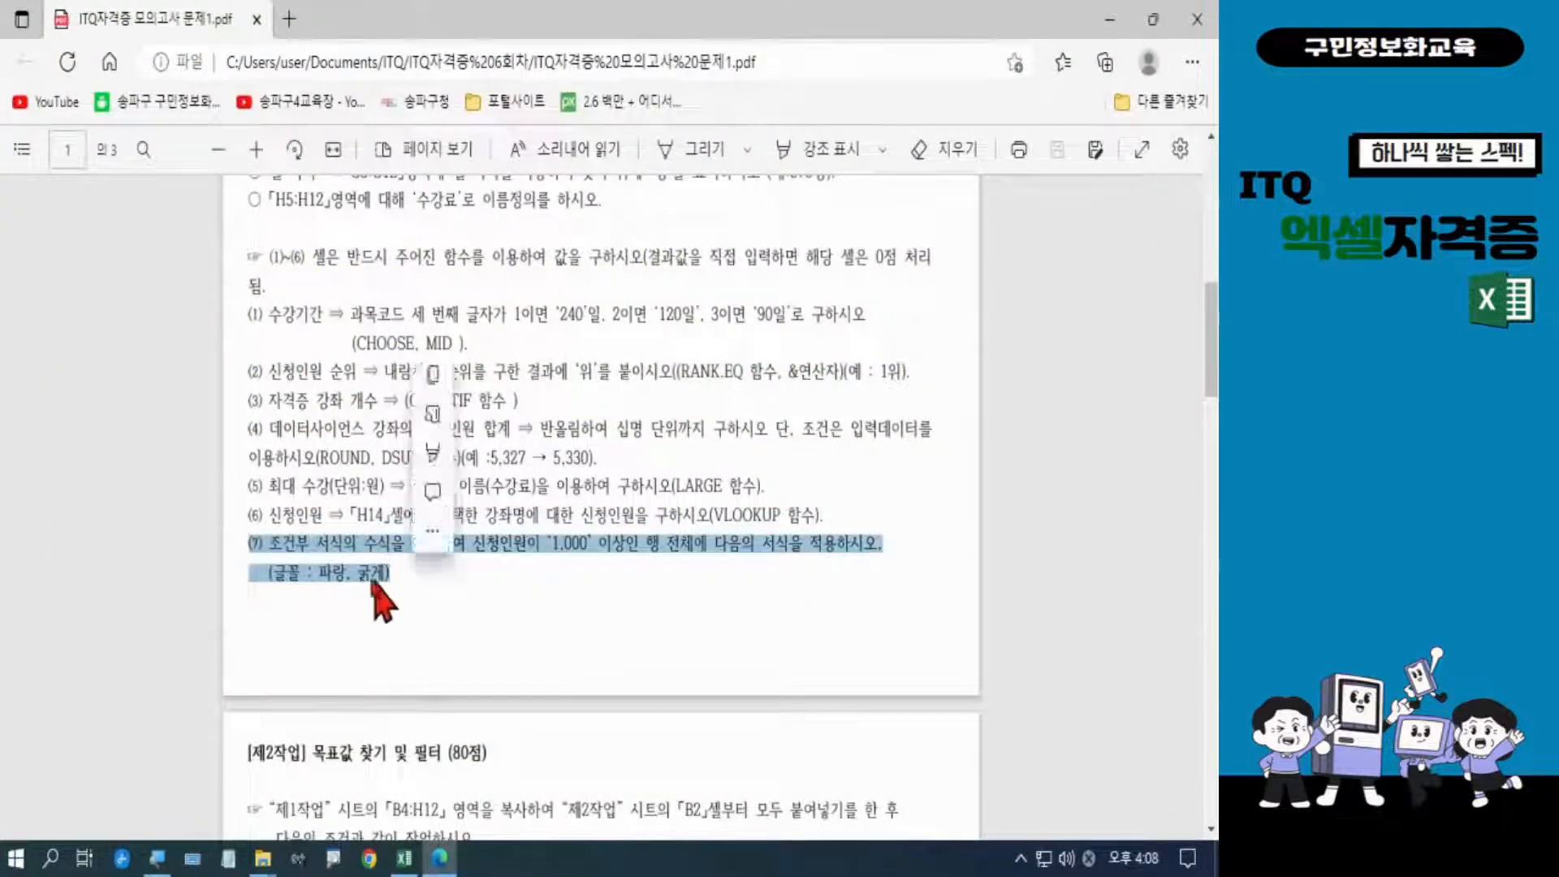
pyautogui.rightClick(367, 578)
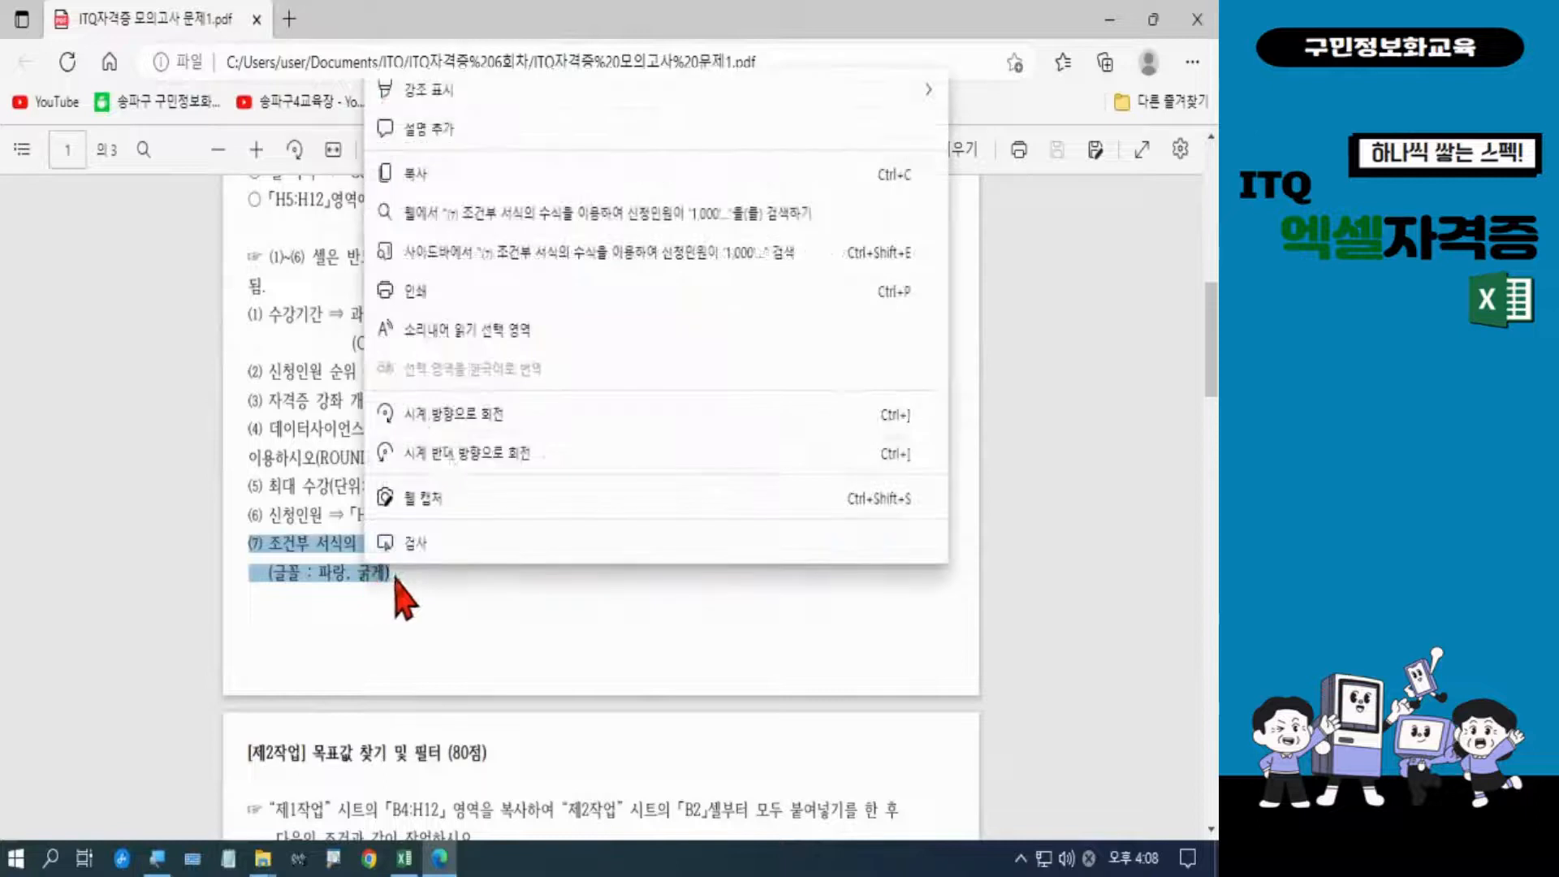
pyautogui.click(450, 174)
pyautogui.hotkey('alt', 'Tab')
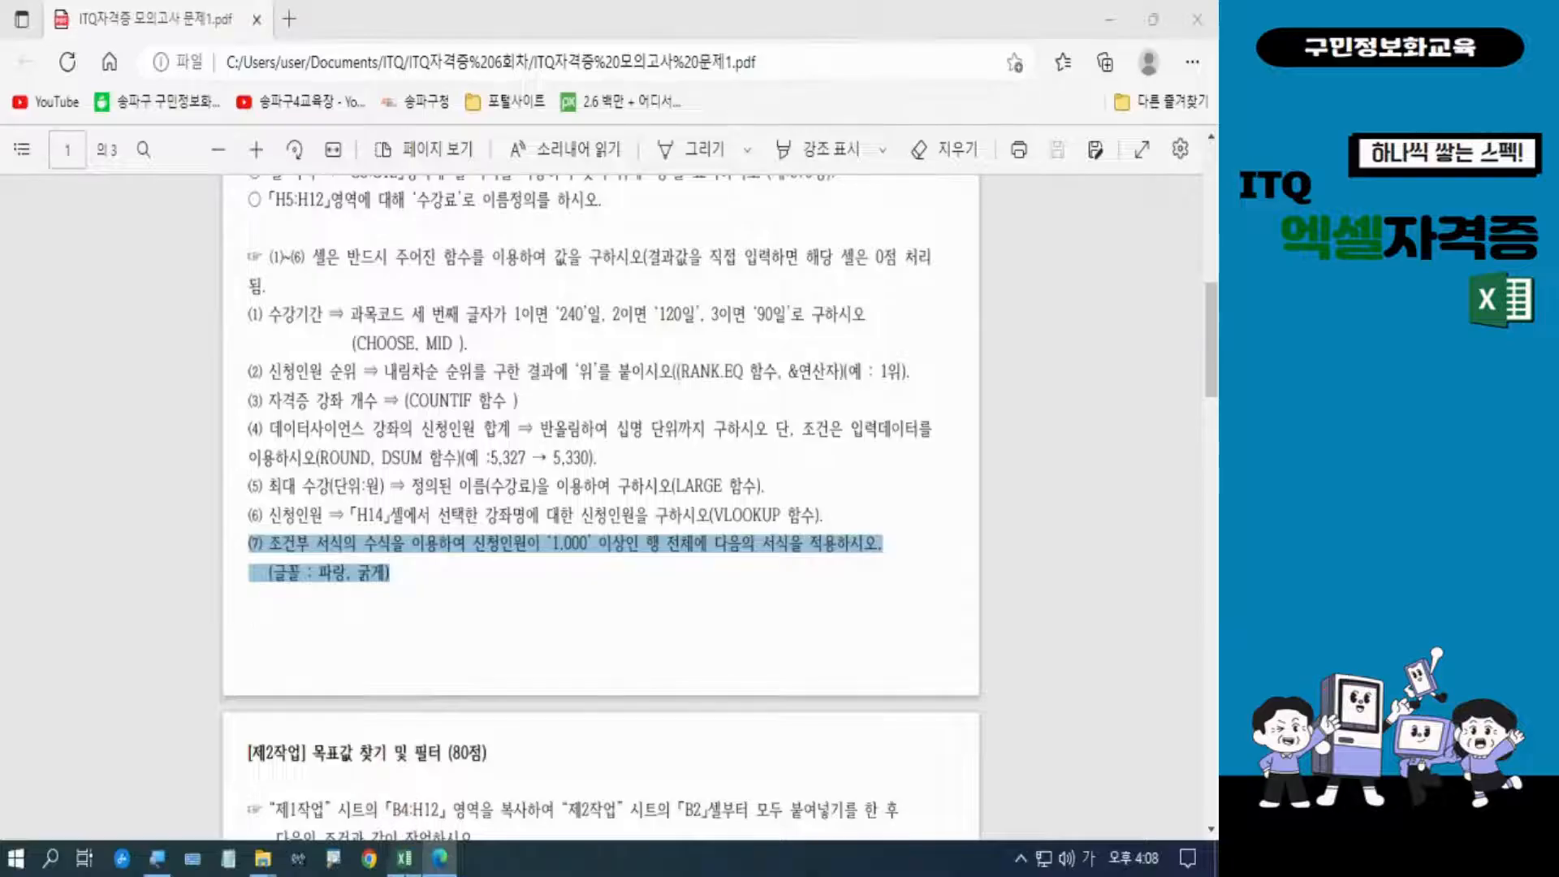
# Switch back to Excel and start a formula-based conditional formatting rule for the data rows B5:J12 on 제1작업
pyautogui.hotkey('alt', 'Tab')
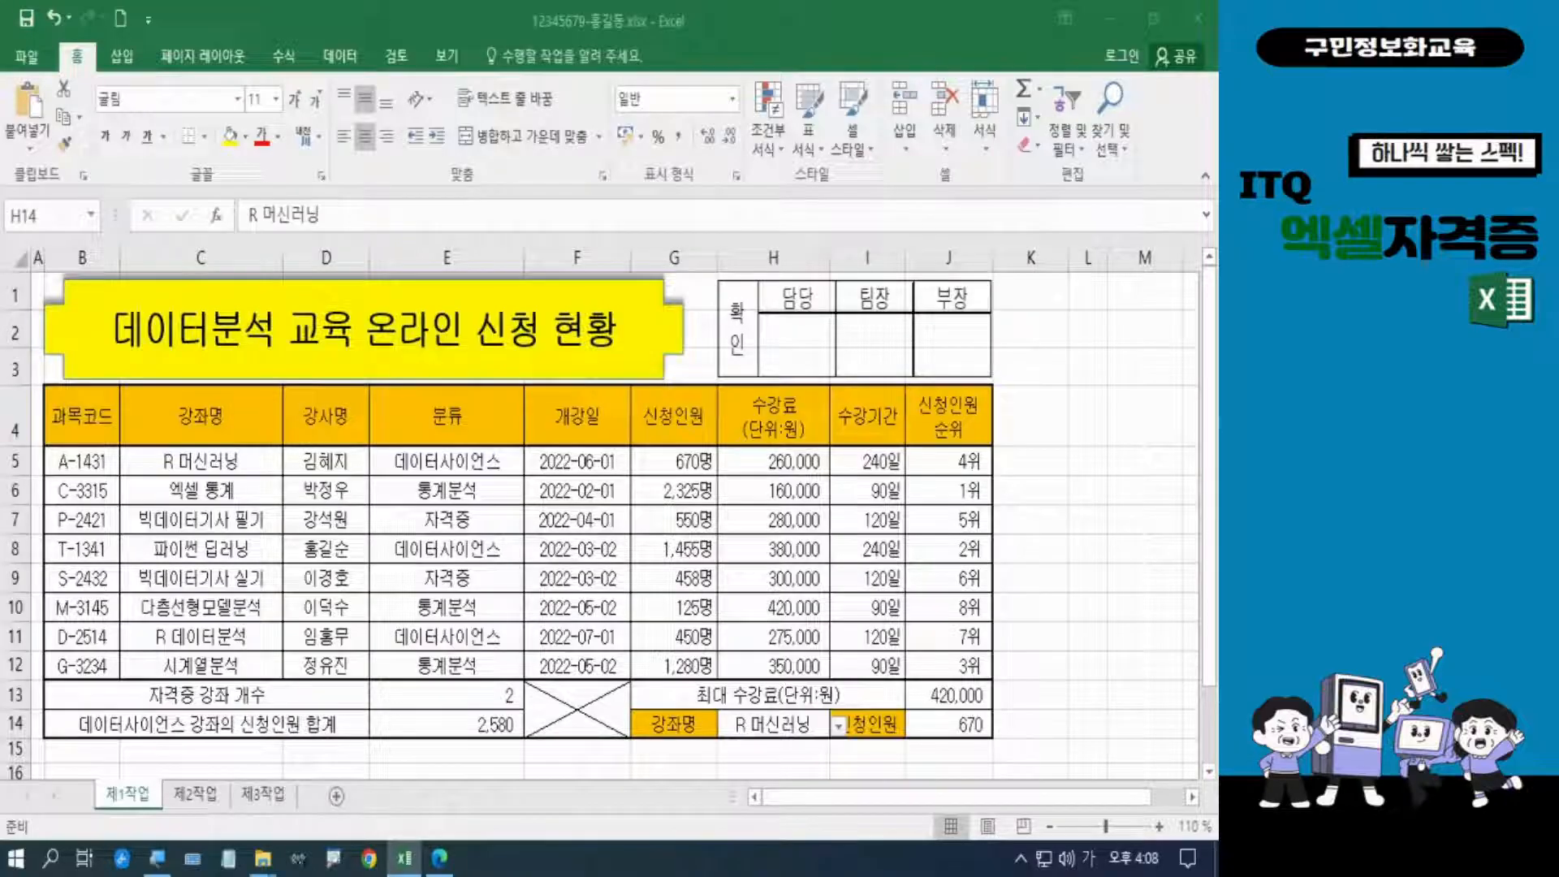
pyautogui.click(79, 460)
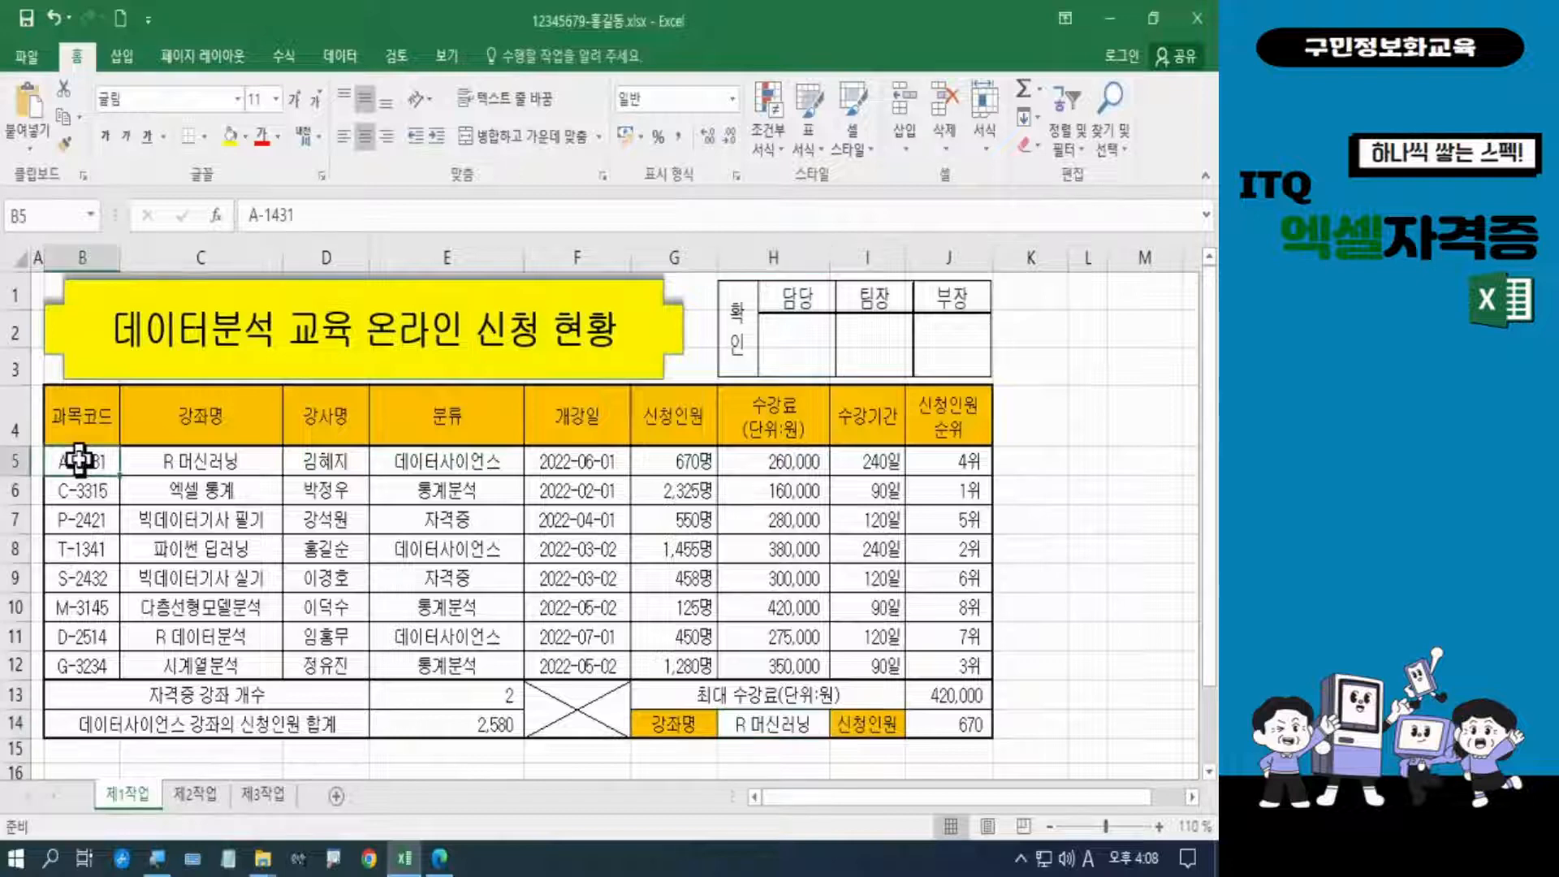
pyautogui.moveTo(79, 460); pyautogui.dragTo(940, 666)
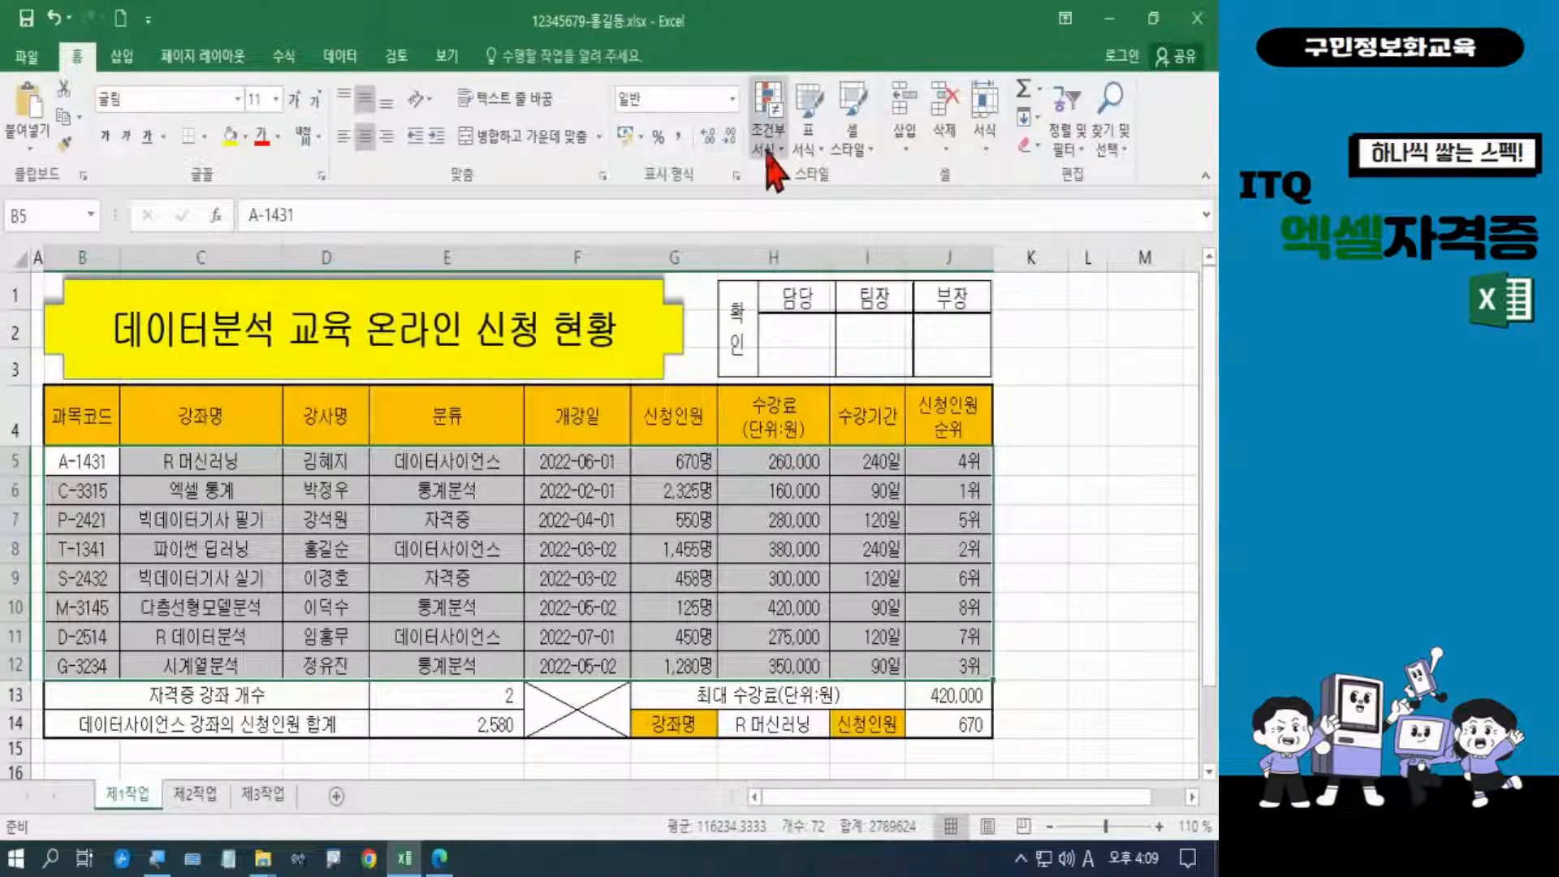
pyautogui.hotkey('ctrl', 'q')
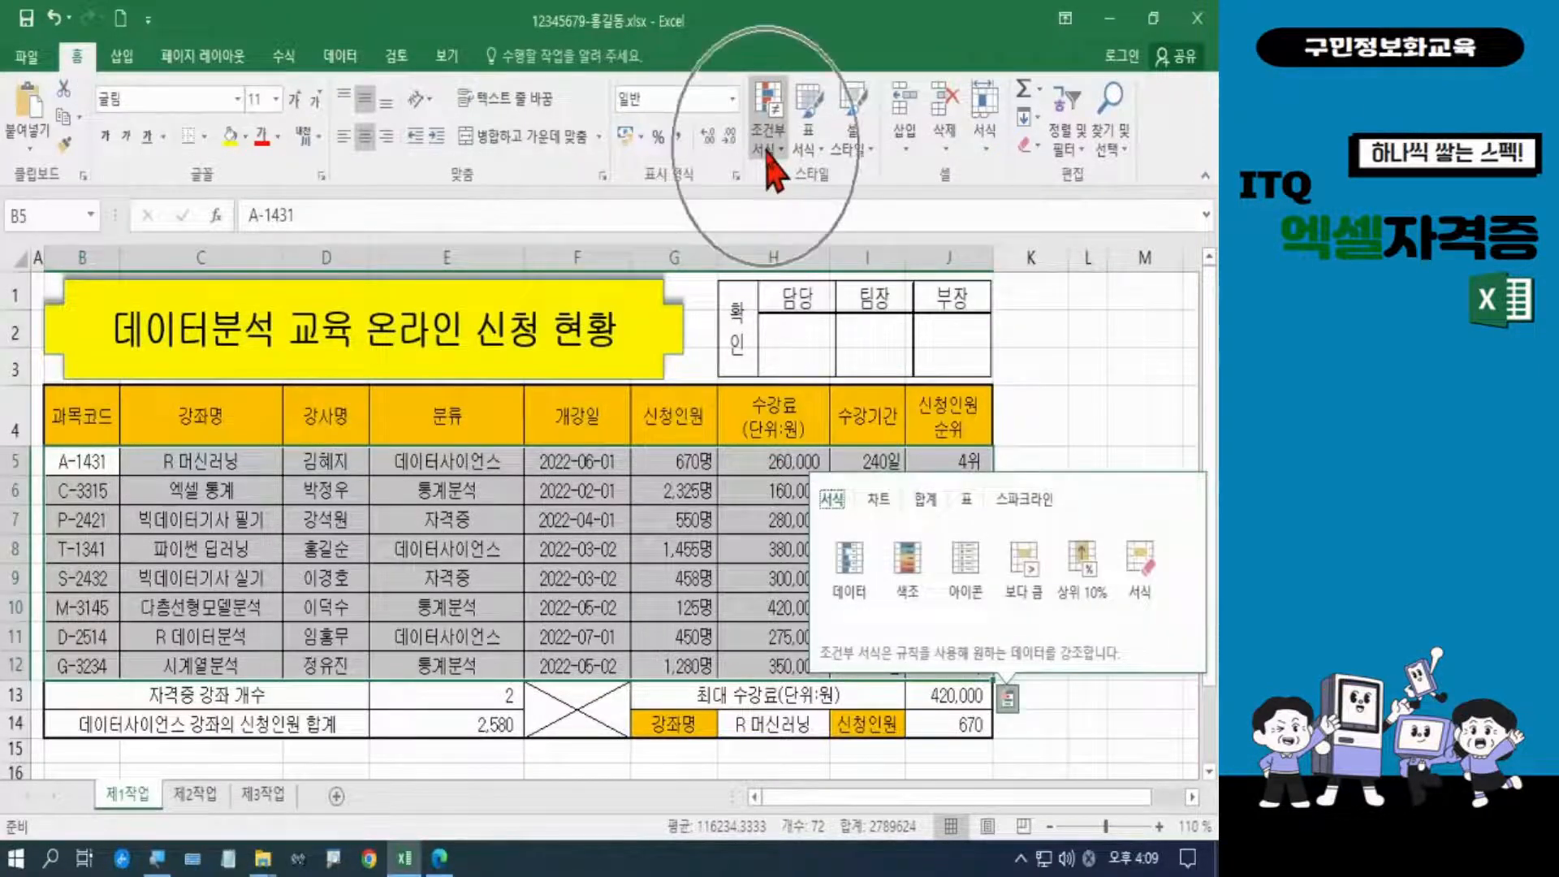
pyautogui.click(768, 154)
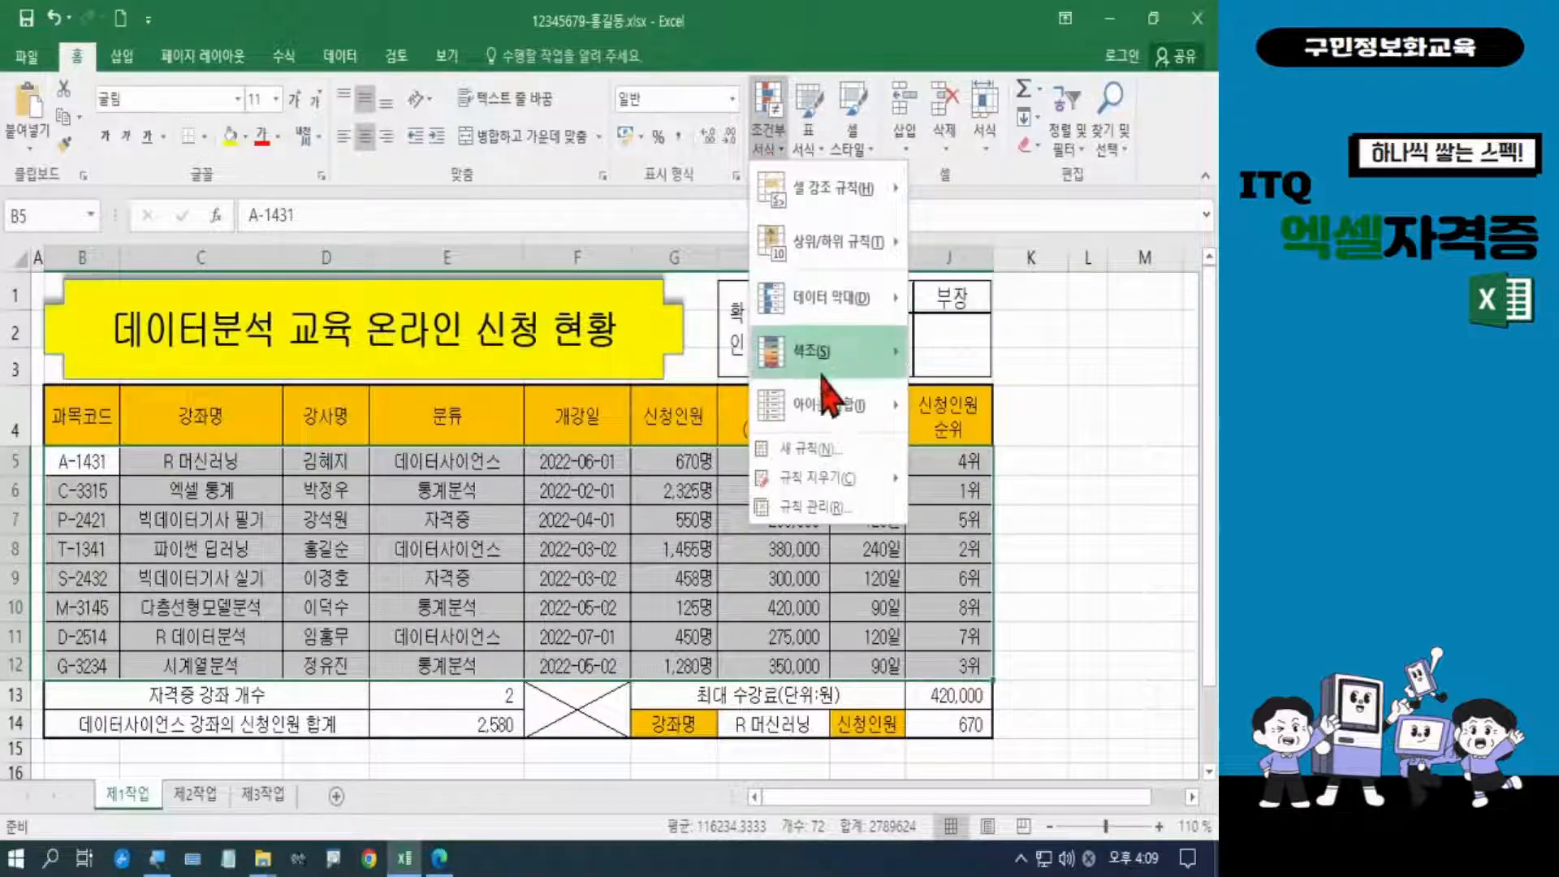
pyautogui.click(812, 449)
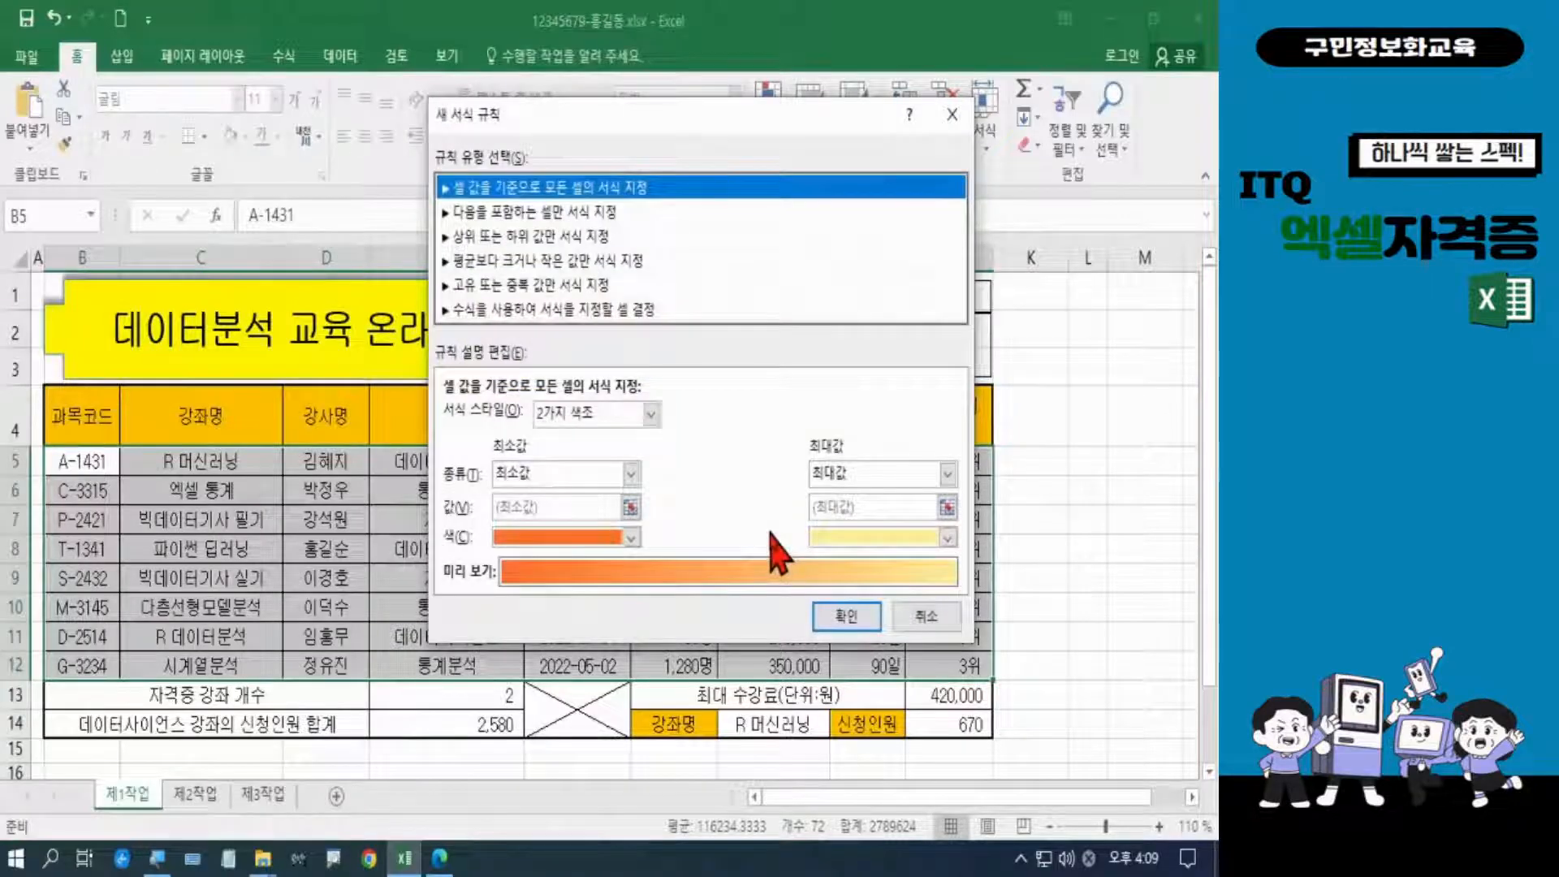
pyautogui.click(597, 310)
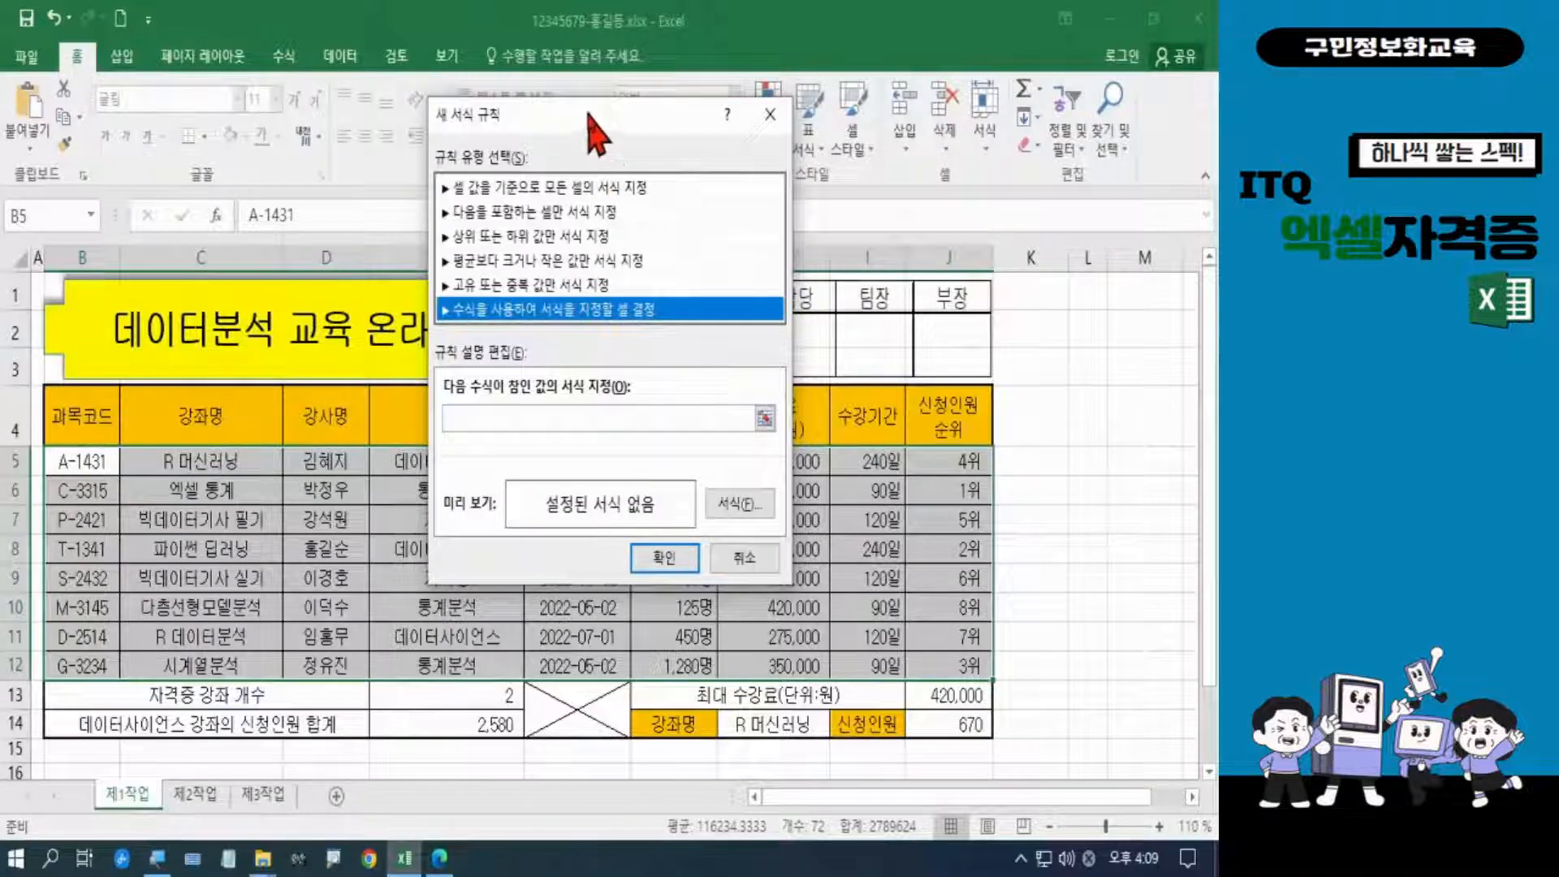
pyautogui.moveTo(590, 115); pyautogui.dragTo(316, 64)
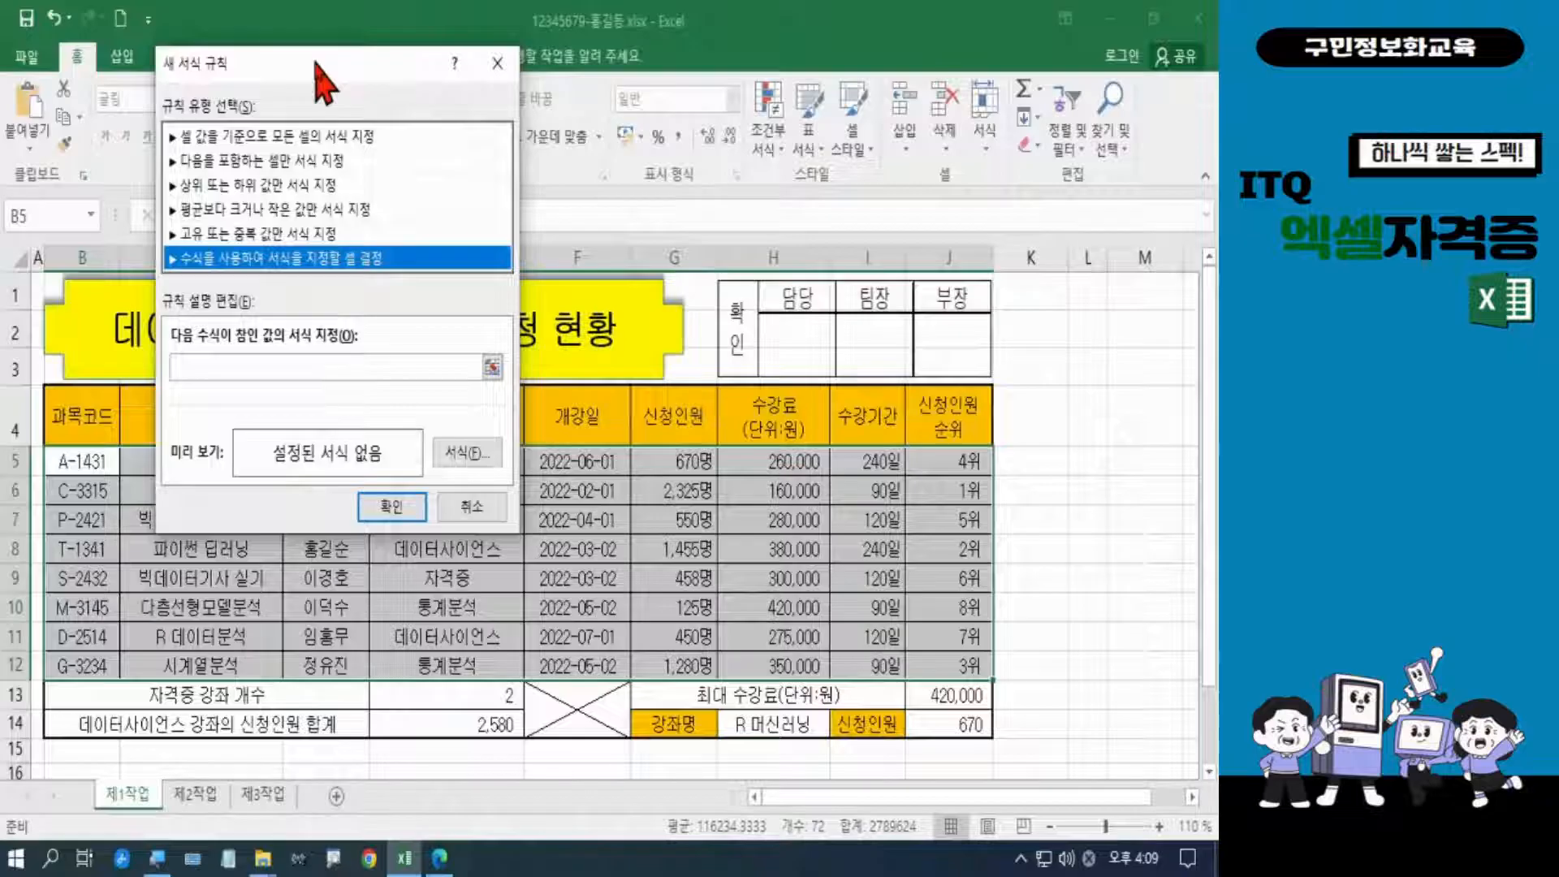
# Begin the rule's formula with a reference to the first 신청인원 cell, fixing only its column, as =$G5
pyautogui.click(250, 373)
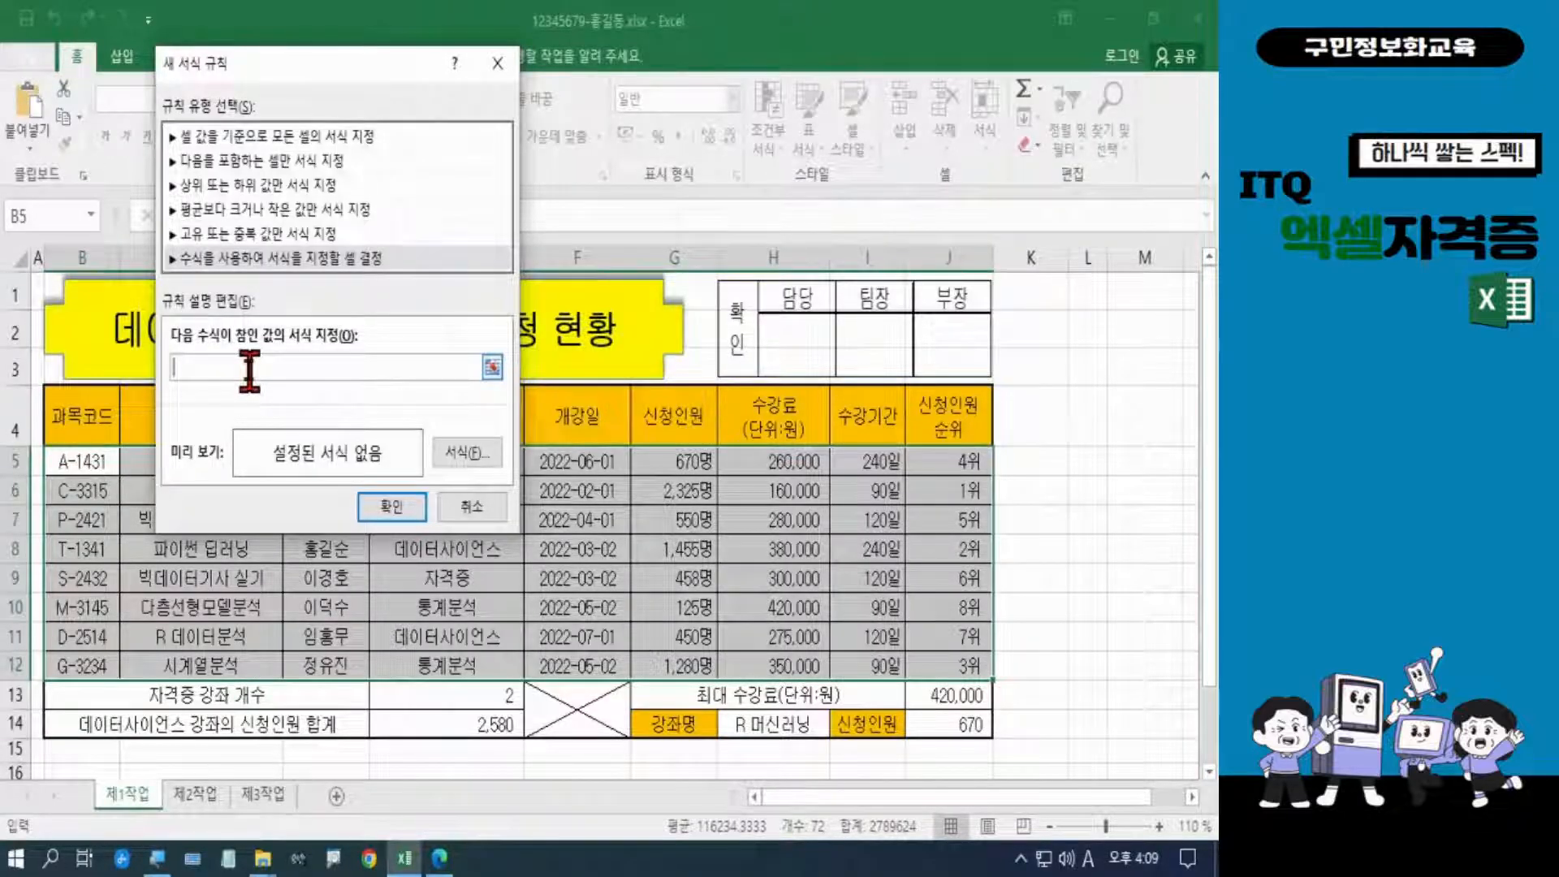
pyautogui.click(652, 461)
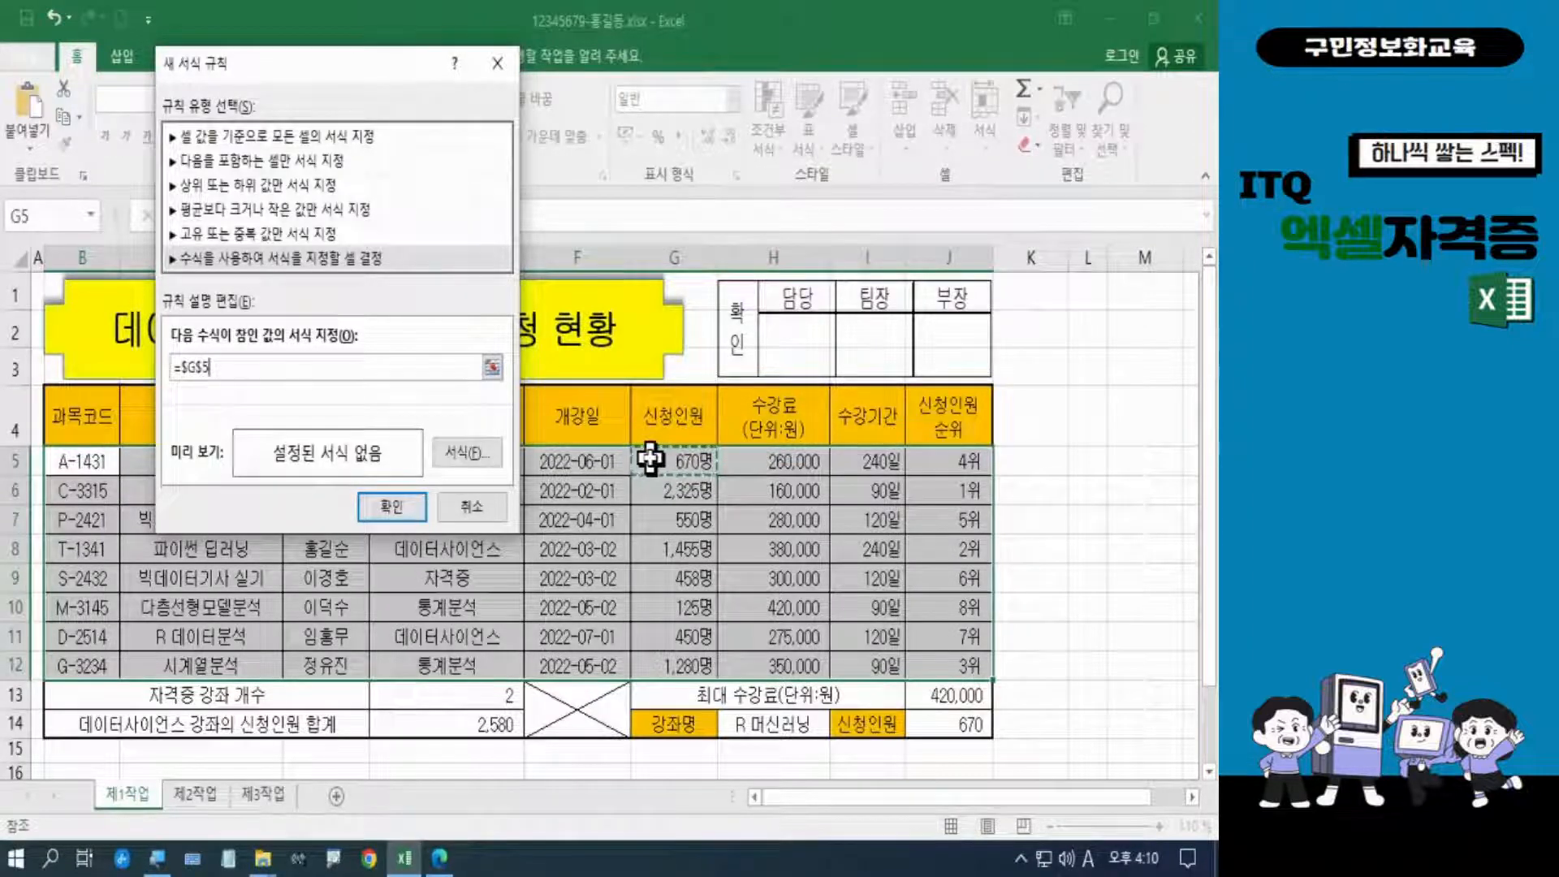
pyautogui.press('F4')
pyautogui.press('F4')
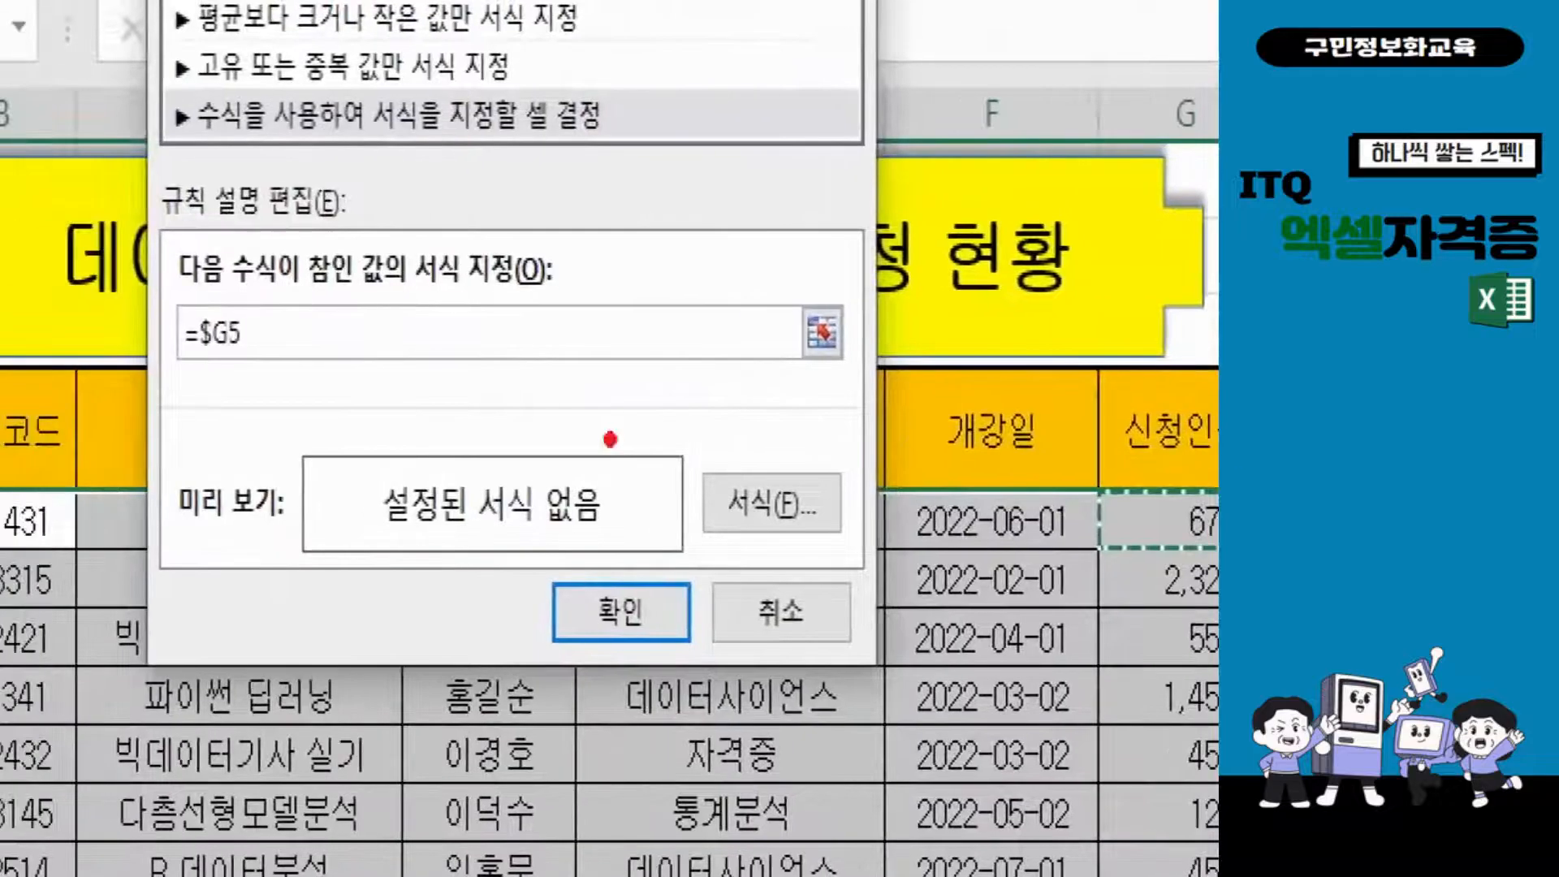
pyautogui.moveTo(192, 366); pyautogui.dragTo(258, 370)
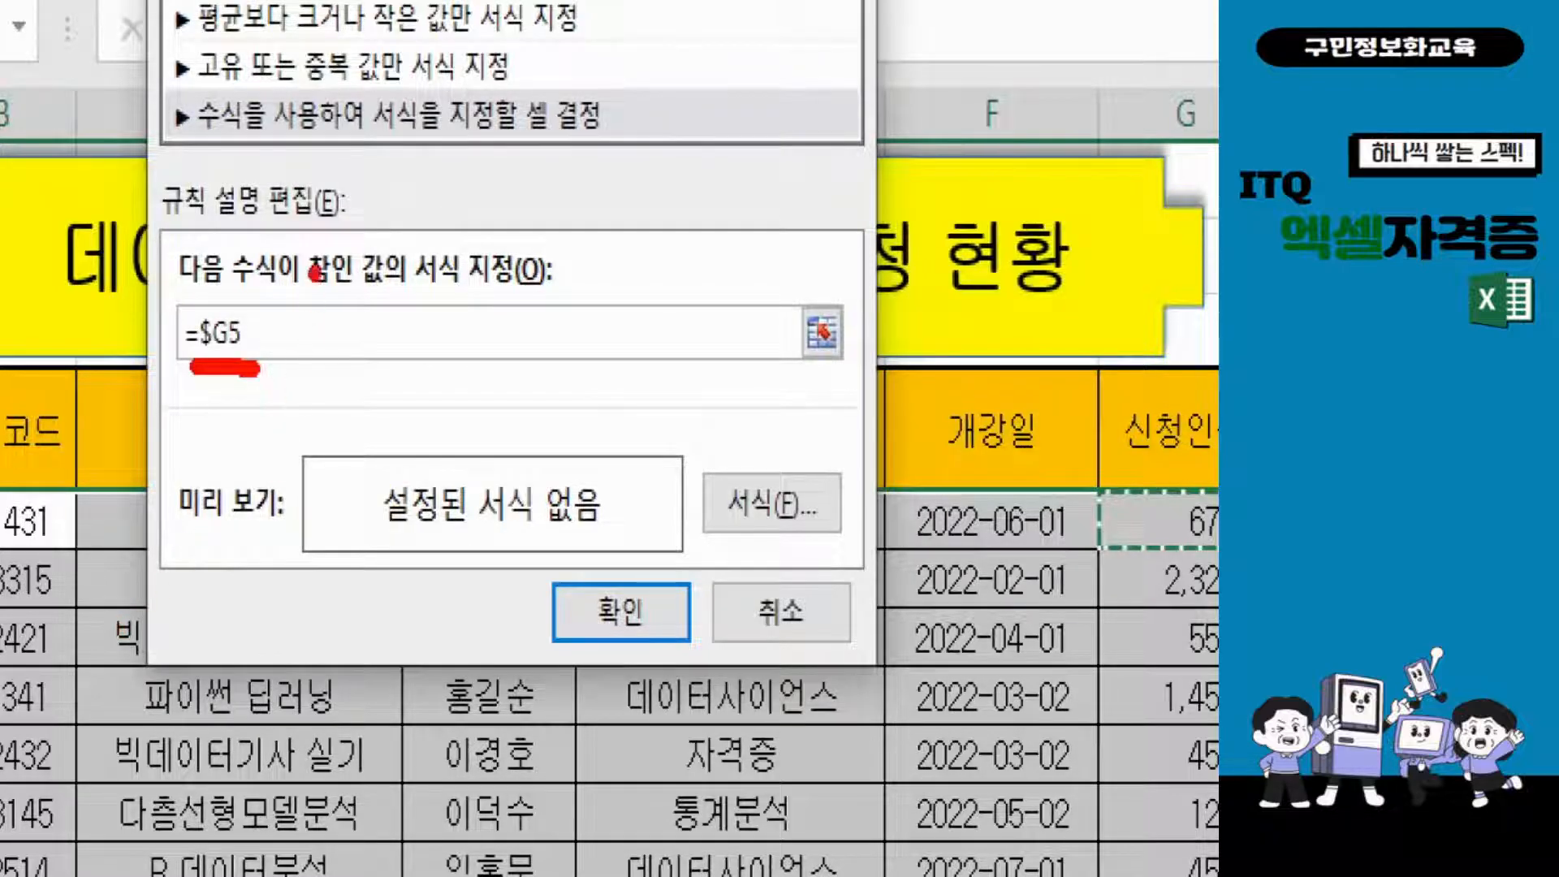
pyautogui.moveTo(311, 274)
pyautogui.mouseDown()
pyautogui.moveTo(361, 343)
pyautogui.moveTo(308, 405)
pyautogui.mouseUp()
pyautogui.moveTo(406, 330)
pyautogui.mouseDown()
pyautogui.moveTo(462, 328)
pyautogui.moveTo(442, 355)
pyautogui.moveTo(472, 352)
pyautogui.mouseUp()
pyautogui.moveTo(539, 319); pyautogui.dragTo(505, 400)
pyautogui.moveTo(586, 341)
pyautogui.mouseDown()
pyautogui.moveTo(568, 347)
pyautogui.moveTo(552, 404)
pyautogui.moveTo(597, 337)
pyautogui.moveTo(627, 381)
pyautogui.moveTo(686, 345)
pyautogui.moveTo(705, 364)
pyautogui.moveTo(747, 345)
pyautogui.mouseUp()
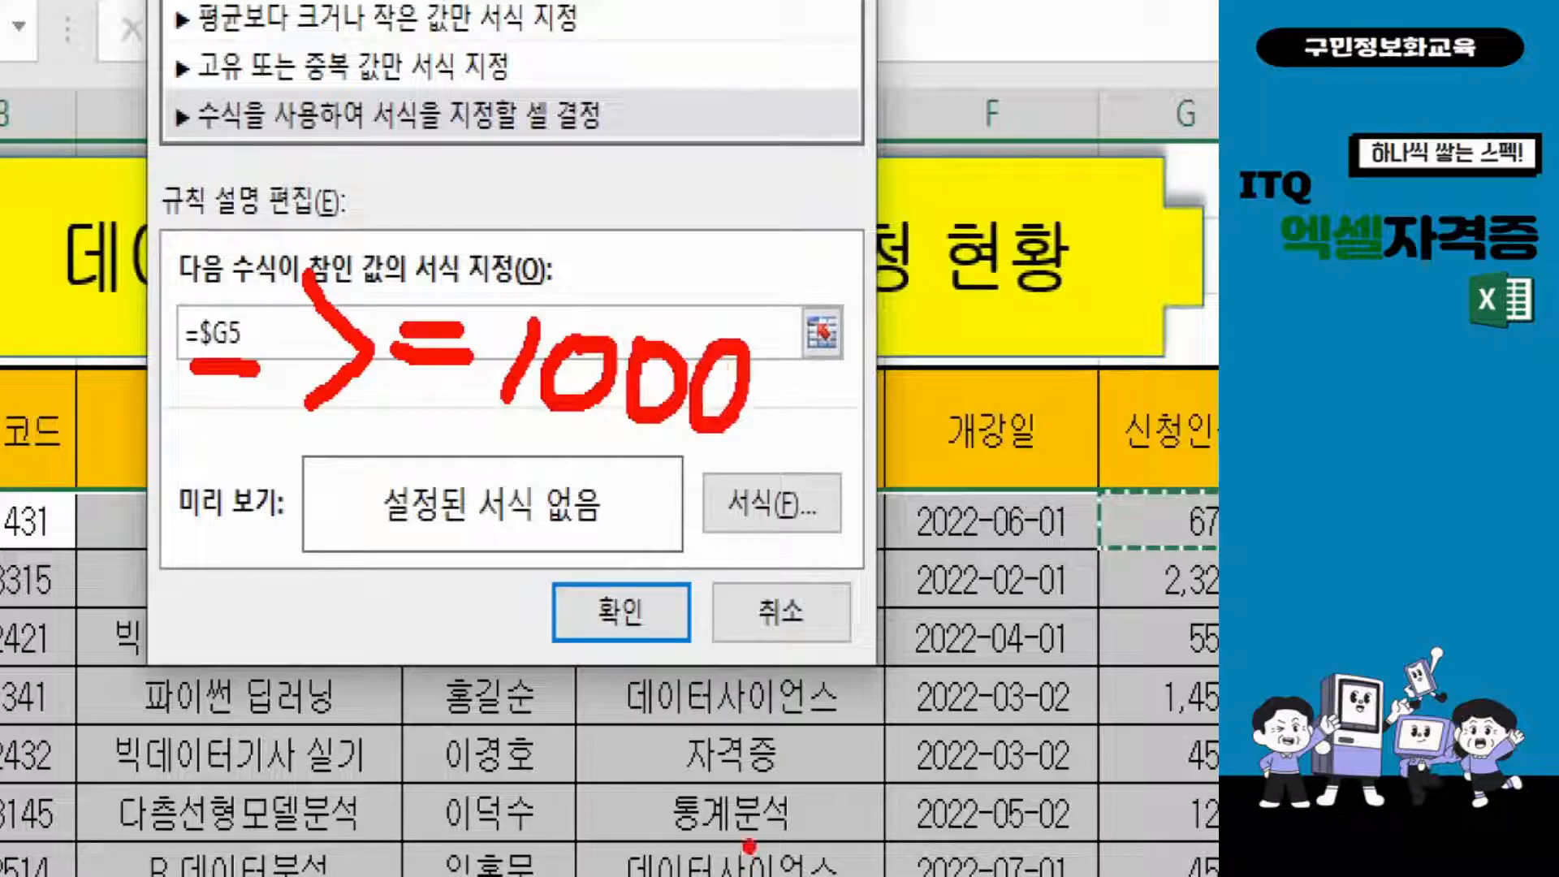
pyautogui.press('Escape')
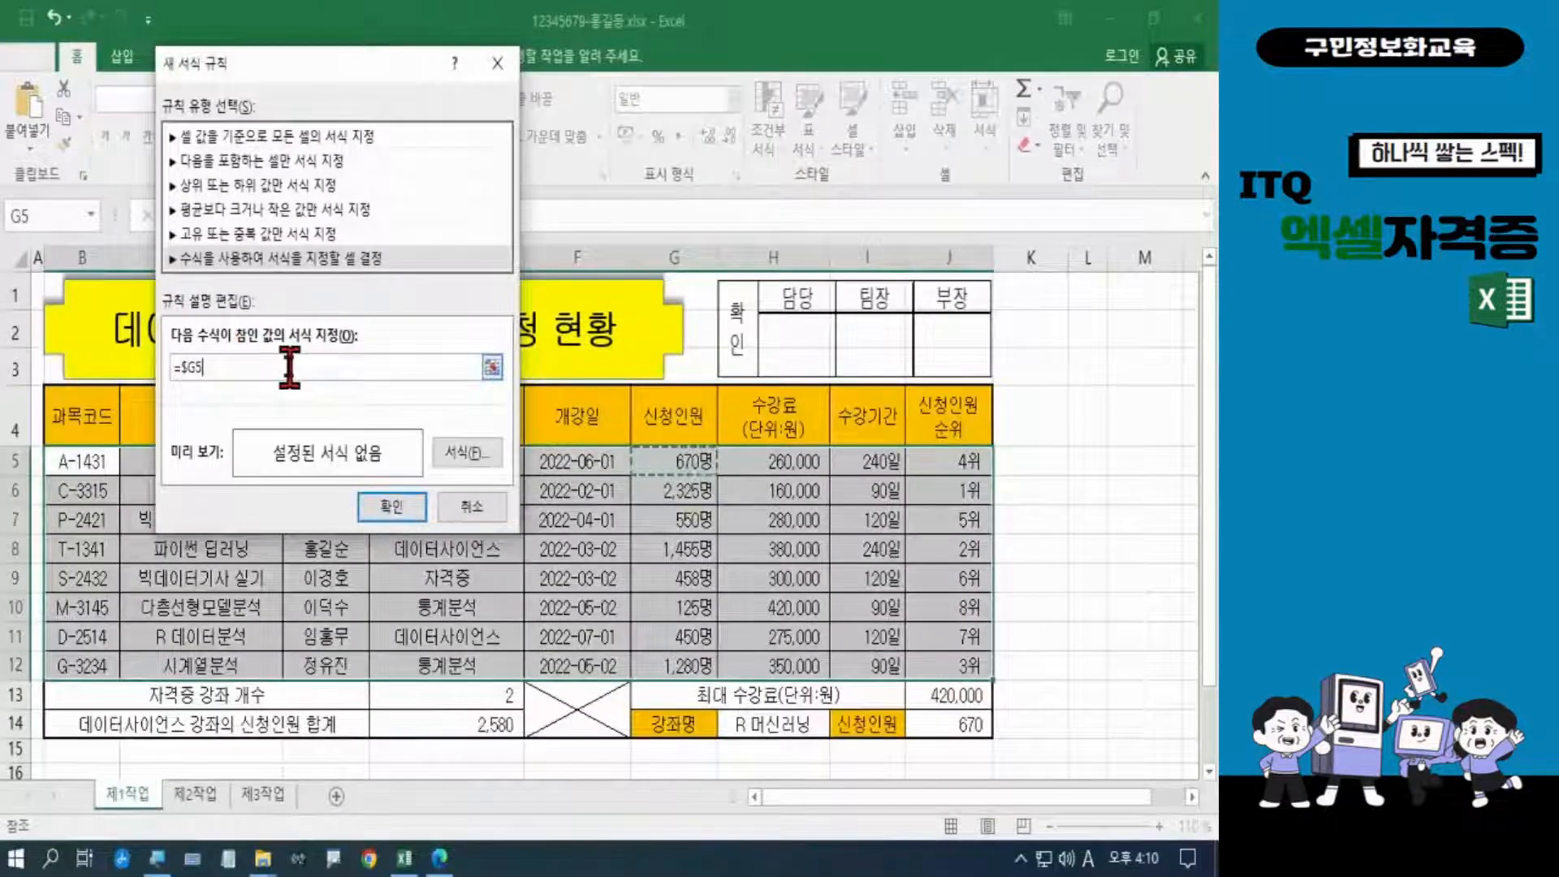
# Complete the rule's formula as =$G5>=1000
pyautogui.write('>=1000')
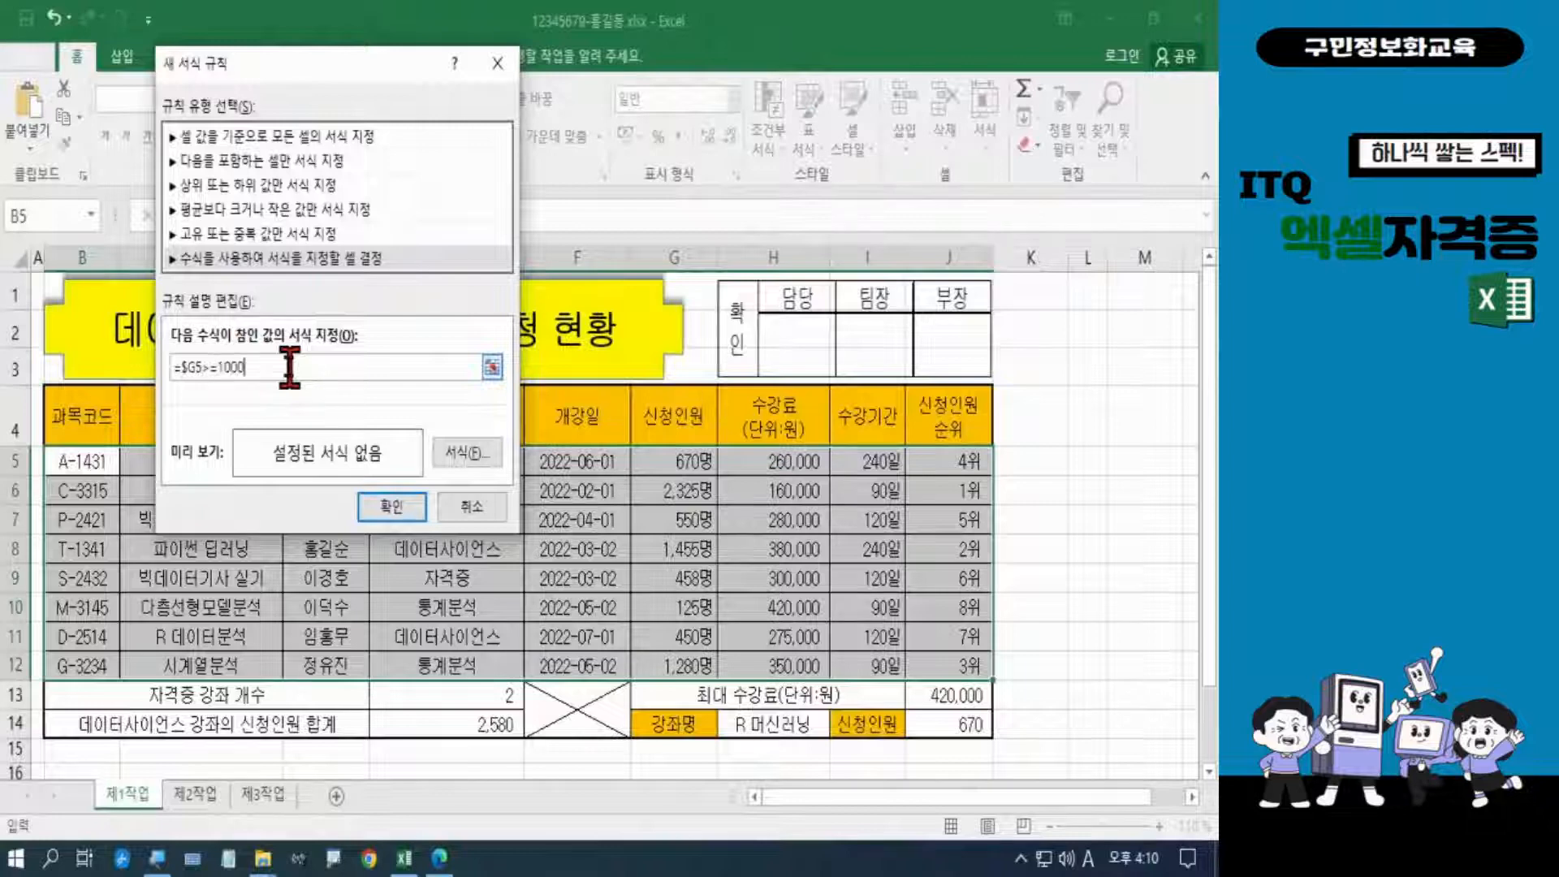
pyautogui.write('0')
pyautogui.press('BackSpace')
# Set the rule's font format to standard blue and 굵게, and apply the rule to the selected rows
pyautogui.click(466, 460)
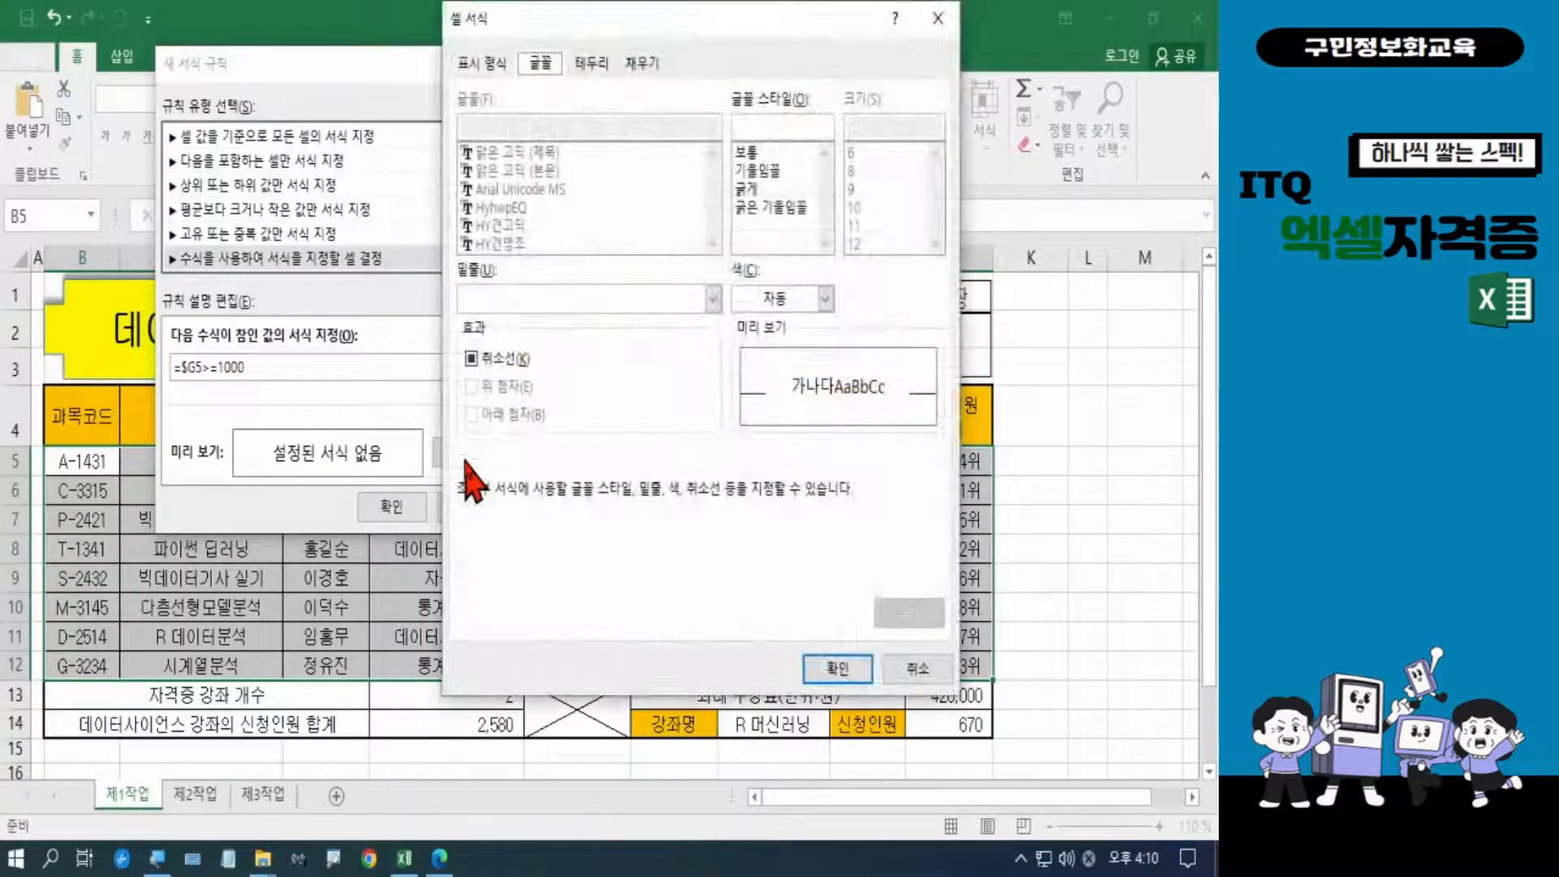
pyautogui.click(771, 299)
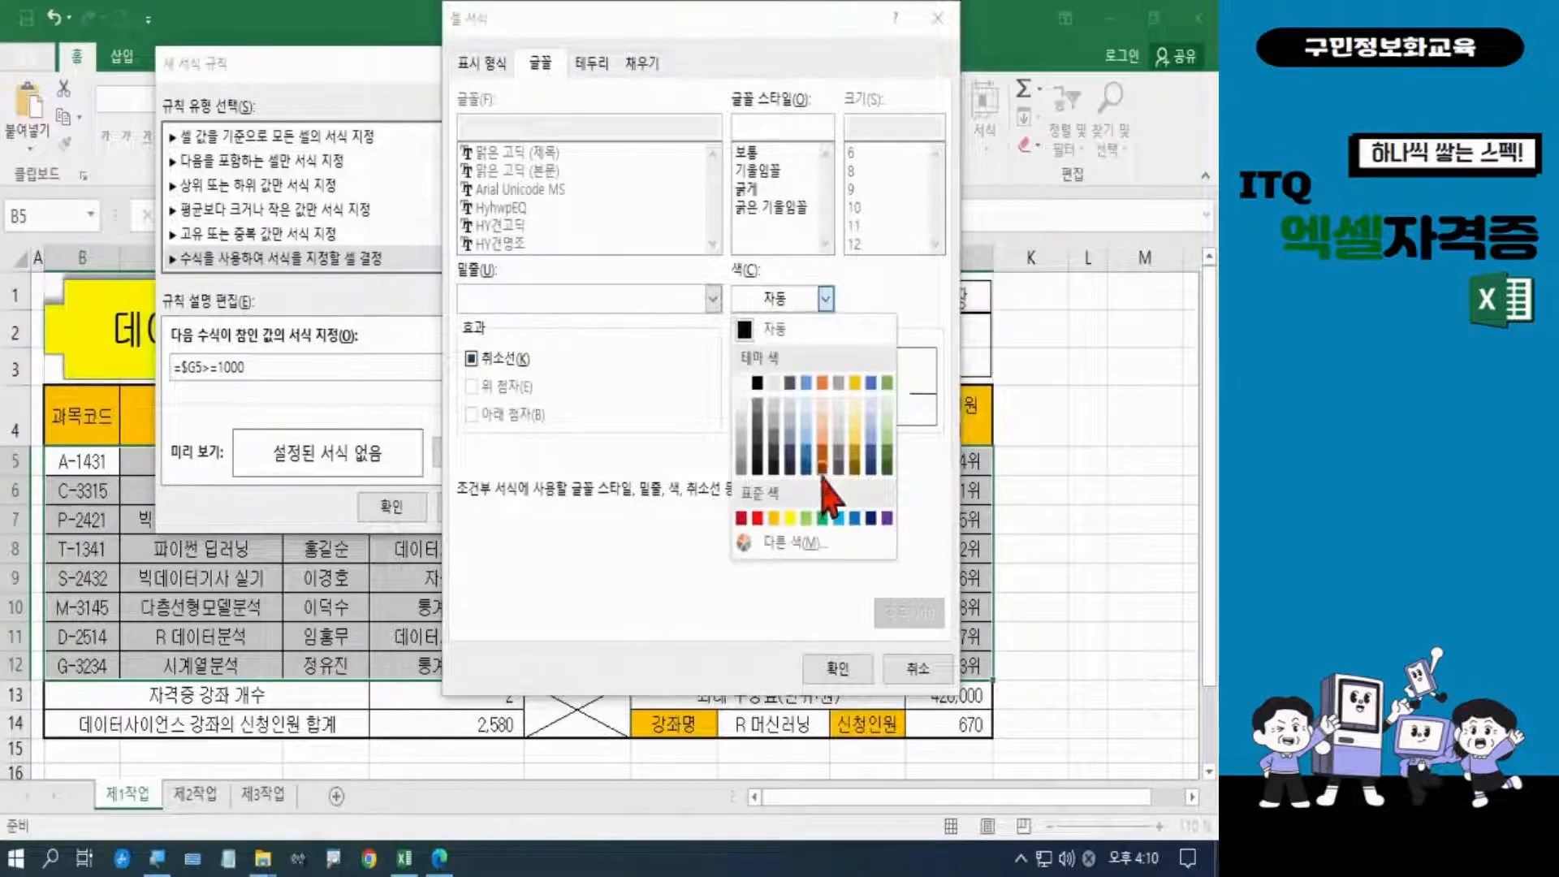
pyautogui.click(854, 517)
pyautogui.click(746, 189)
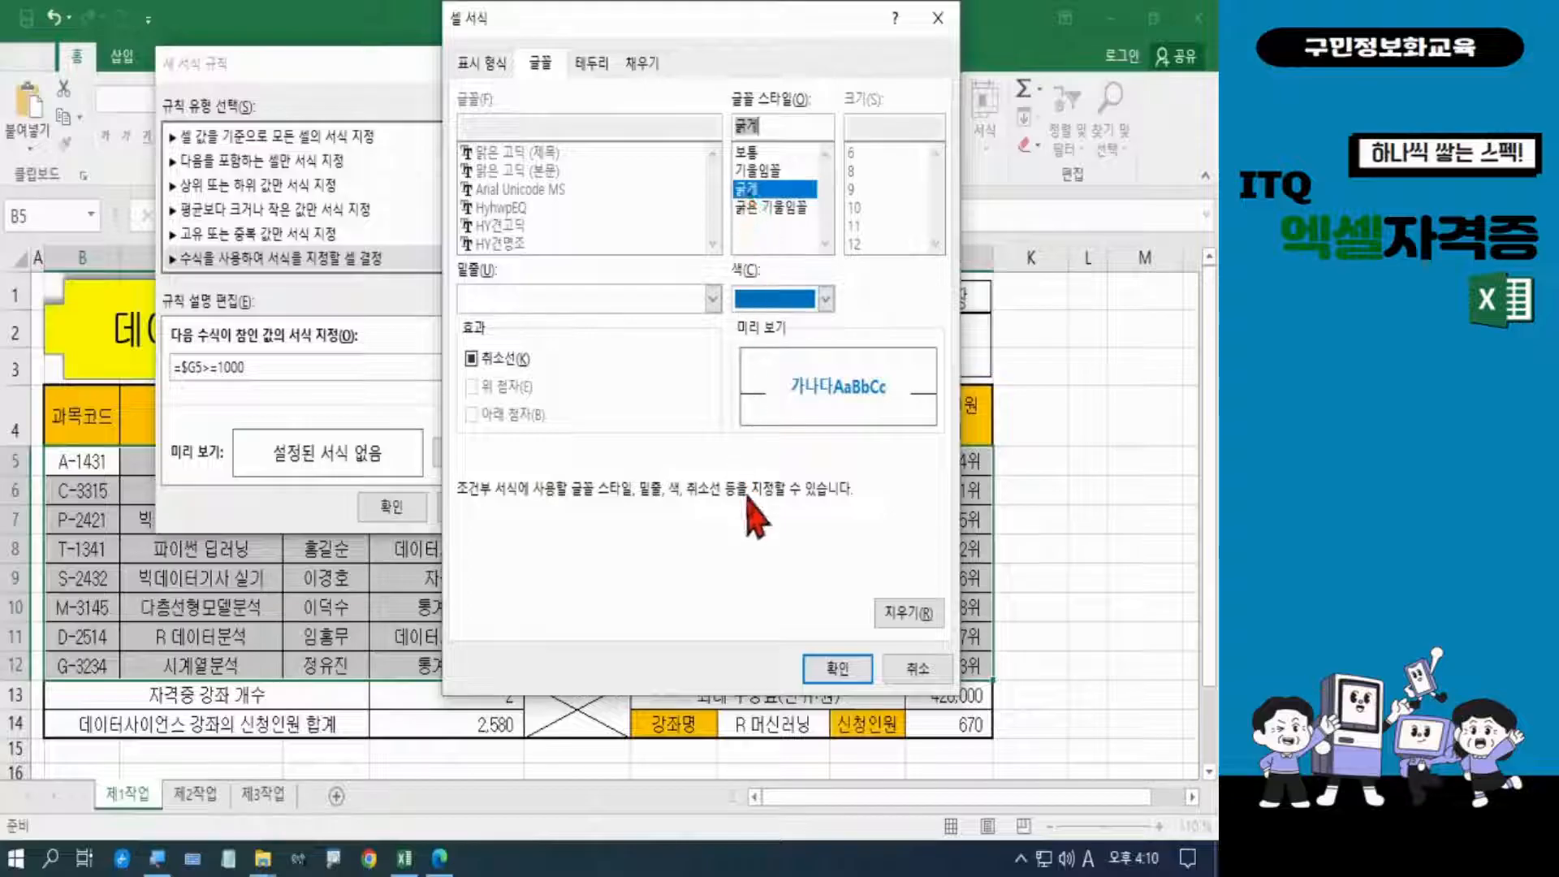
pyautogui.click(836, 669)
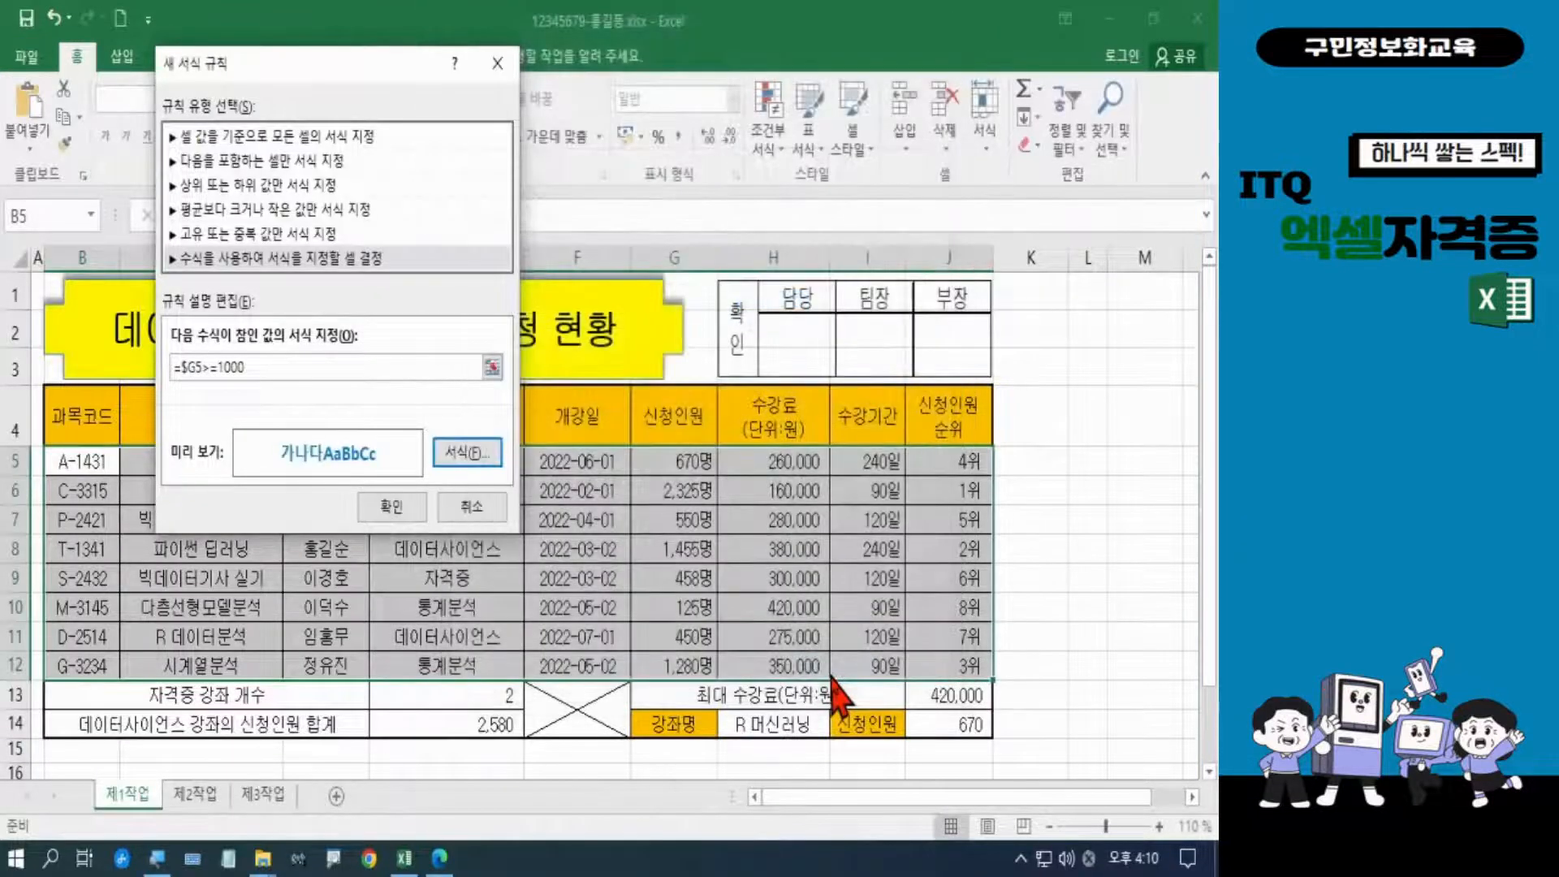
pyautogui.click(398, 510)
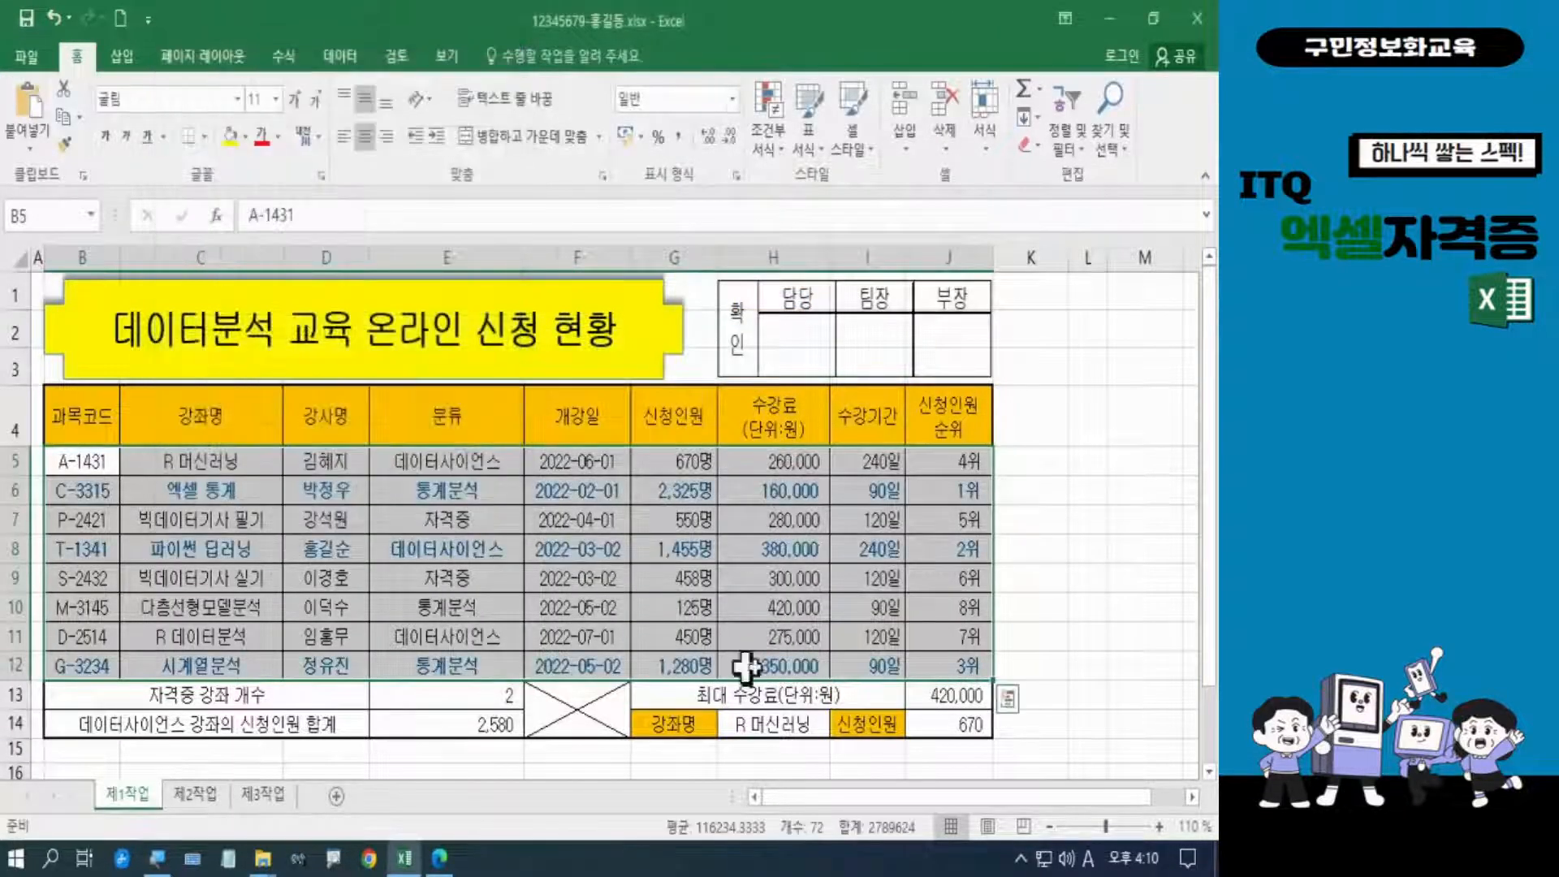
pyautogui.click(1047, 609)
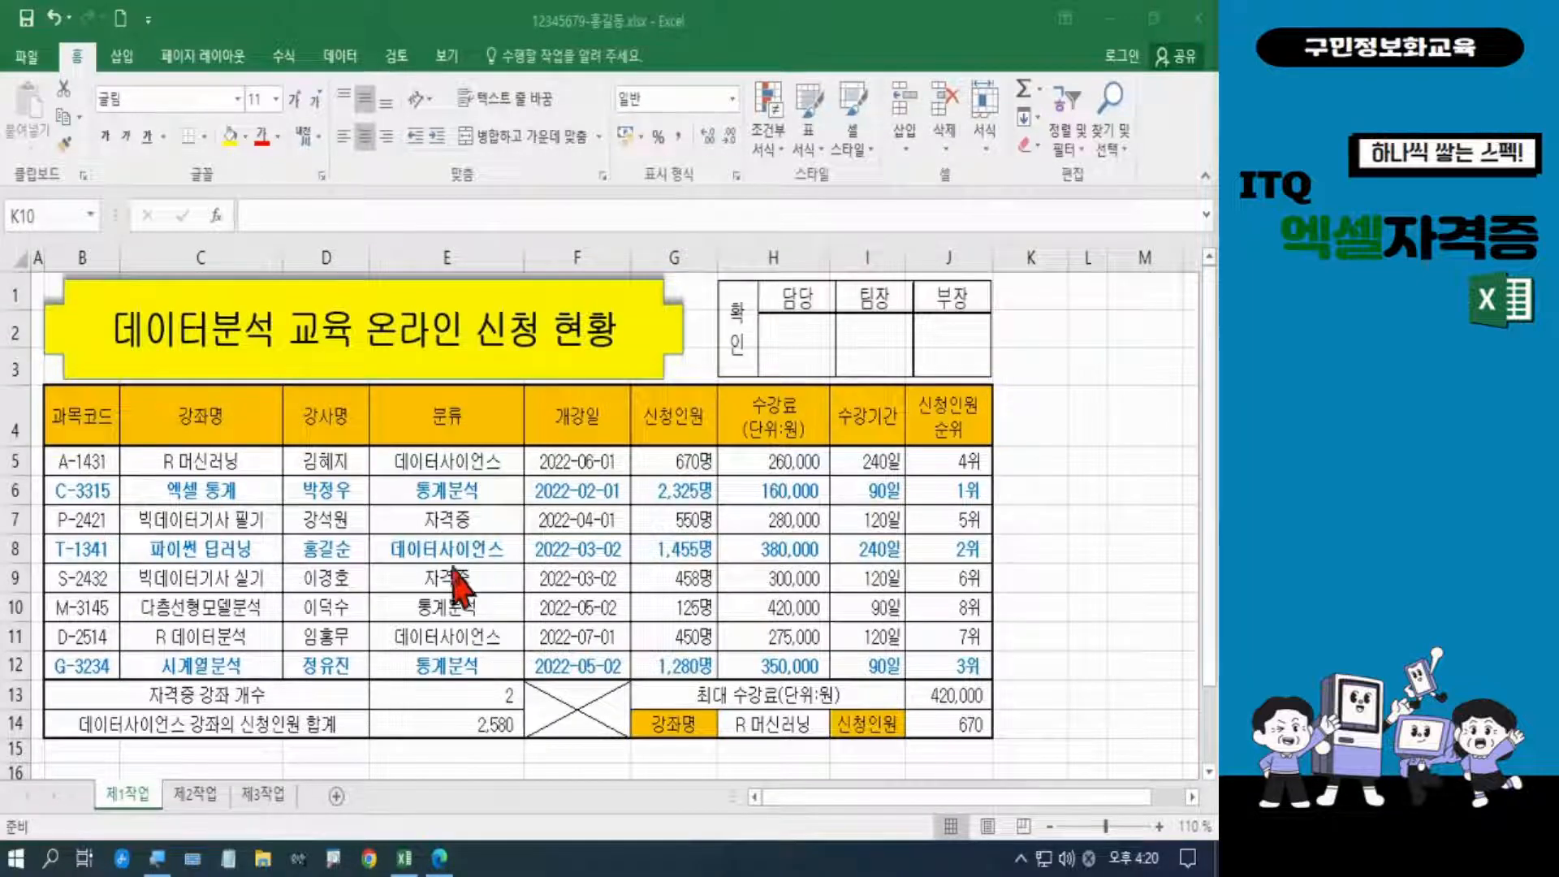
# Open the 제2작업 sheet, then switch to the exam PDF in Edge and read the 제2작업 instructions on 목표값 찾기 및 필터
pyautogui.click(195, 794)
pyautogui.click(276, 718)
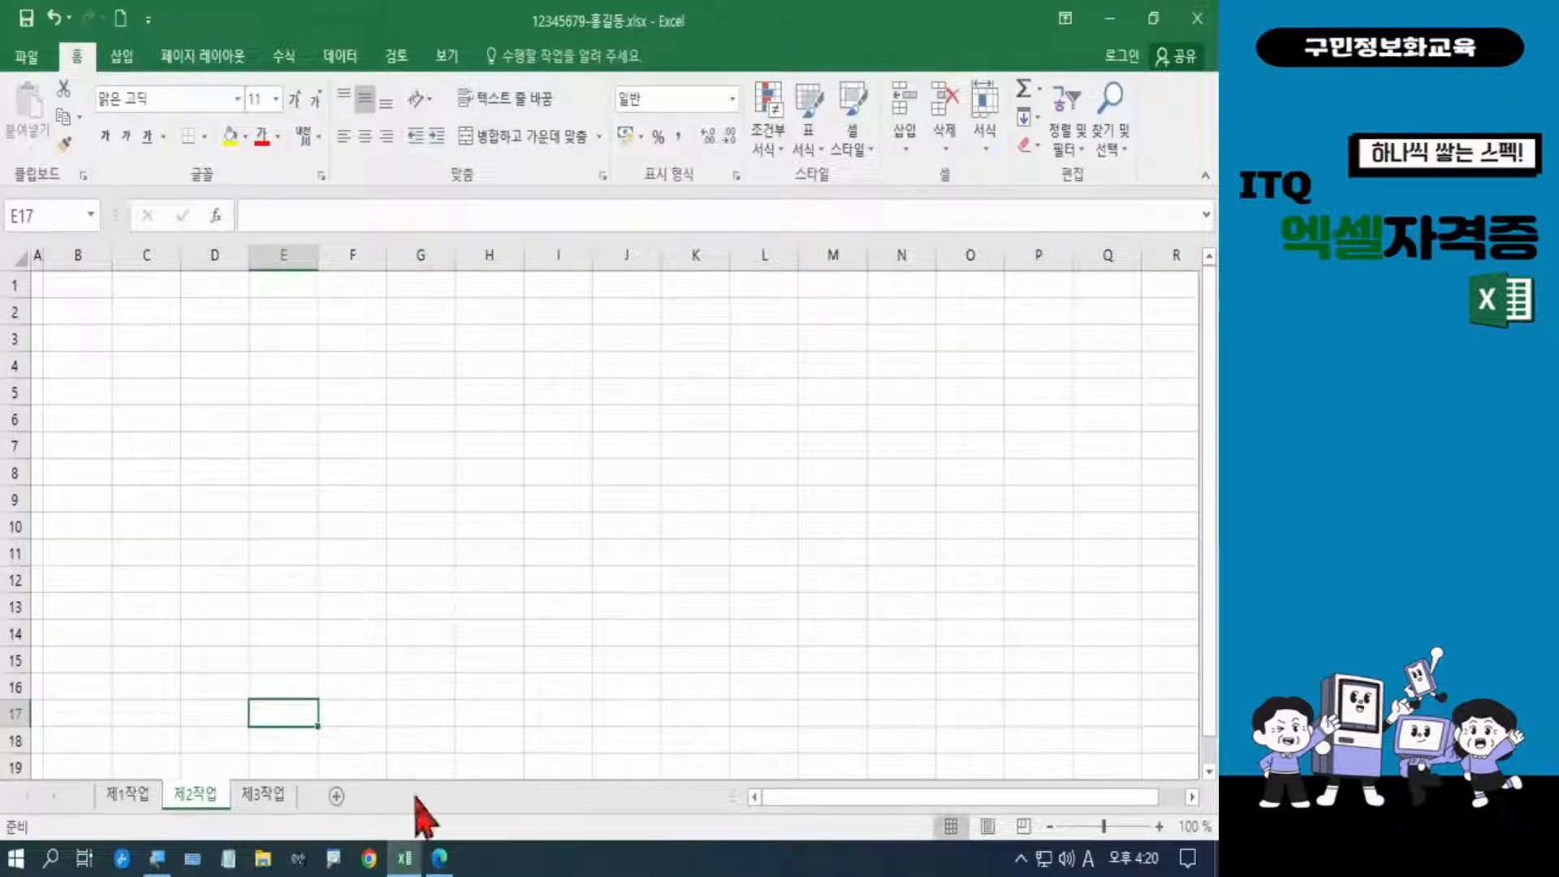
pyautogui.click(441, 860)
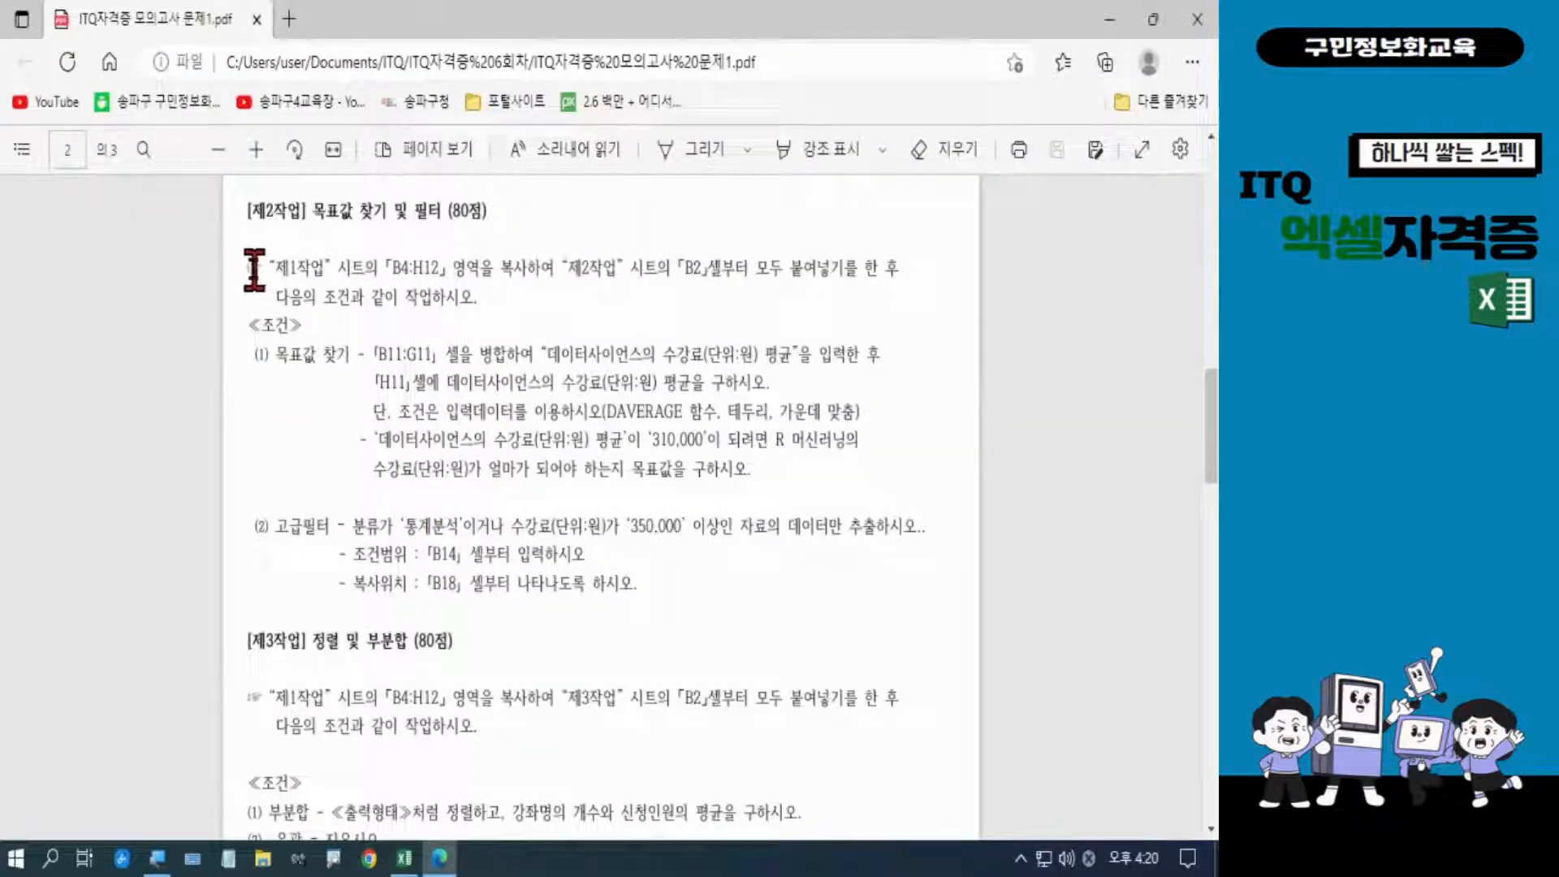
pyautogui.moveTo(252, 268); pyautogui.dragTo(511, 307)
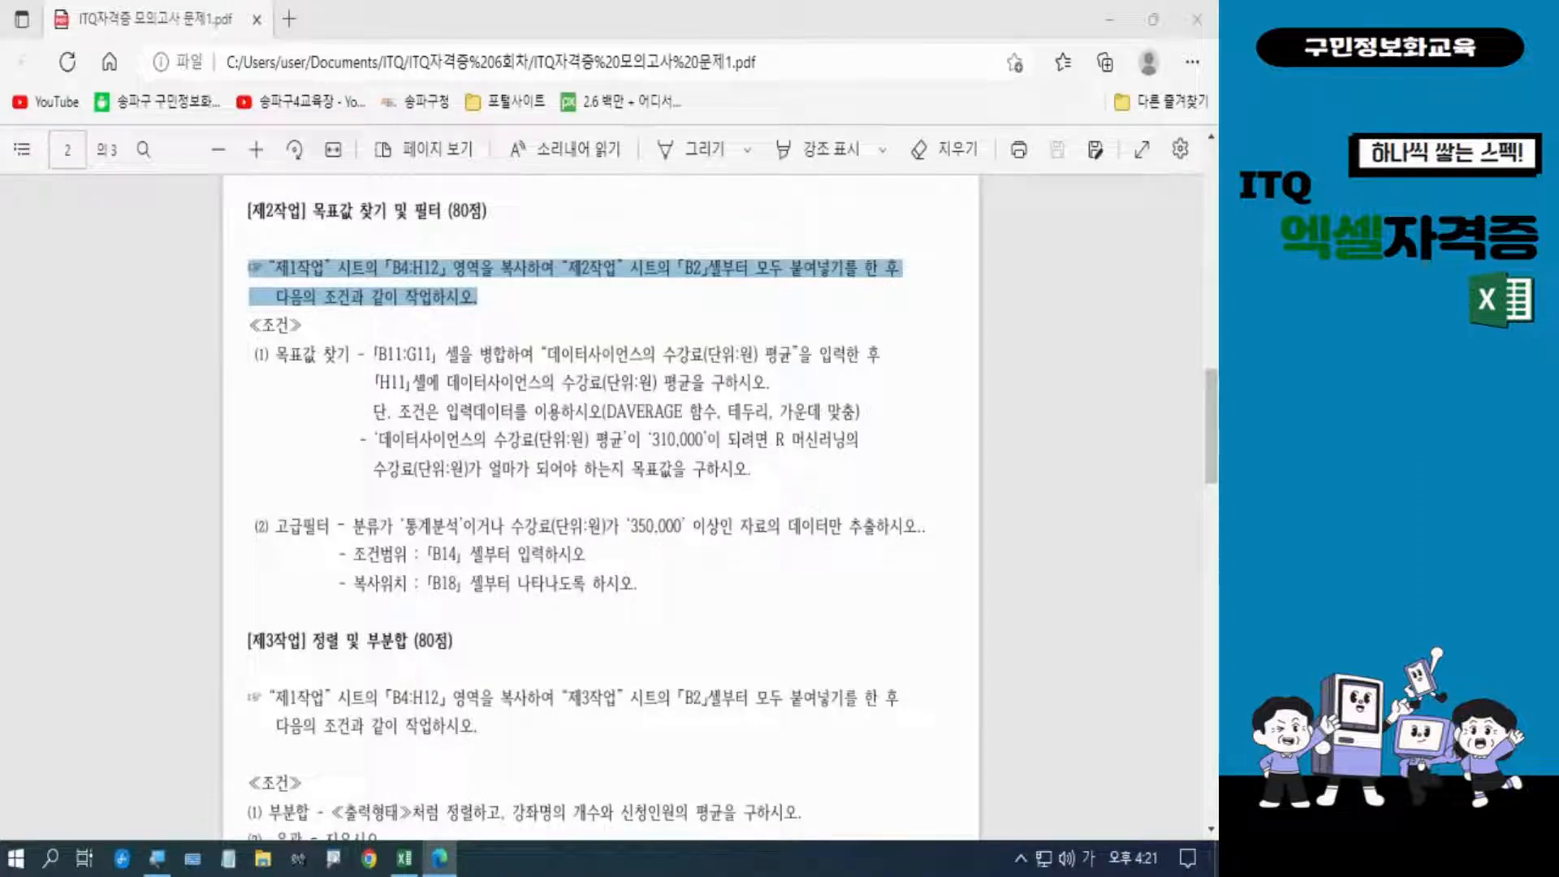
pyautogui.click(312, 213)
pyautogui.moveTo(312, 213); pyautogui.dragTo(442, 209)
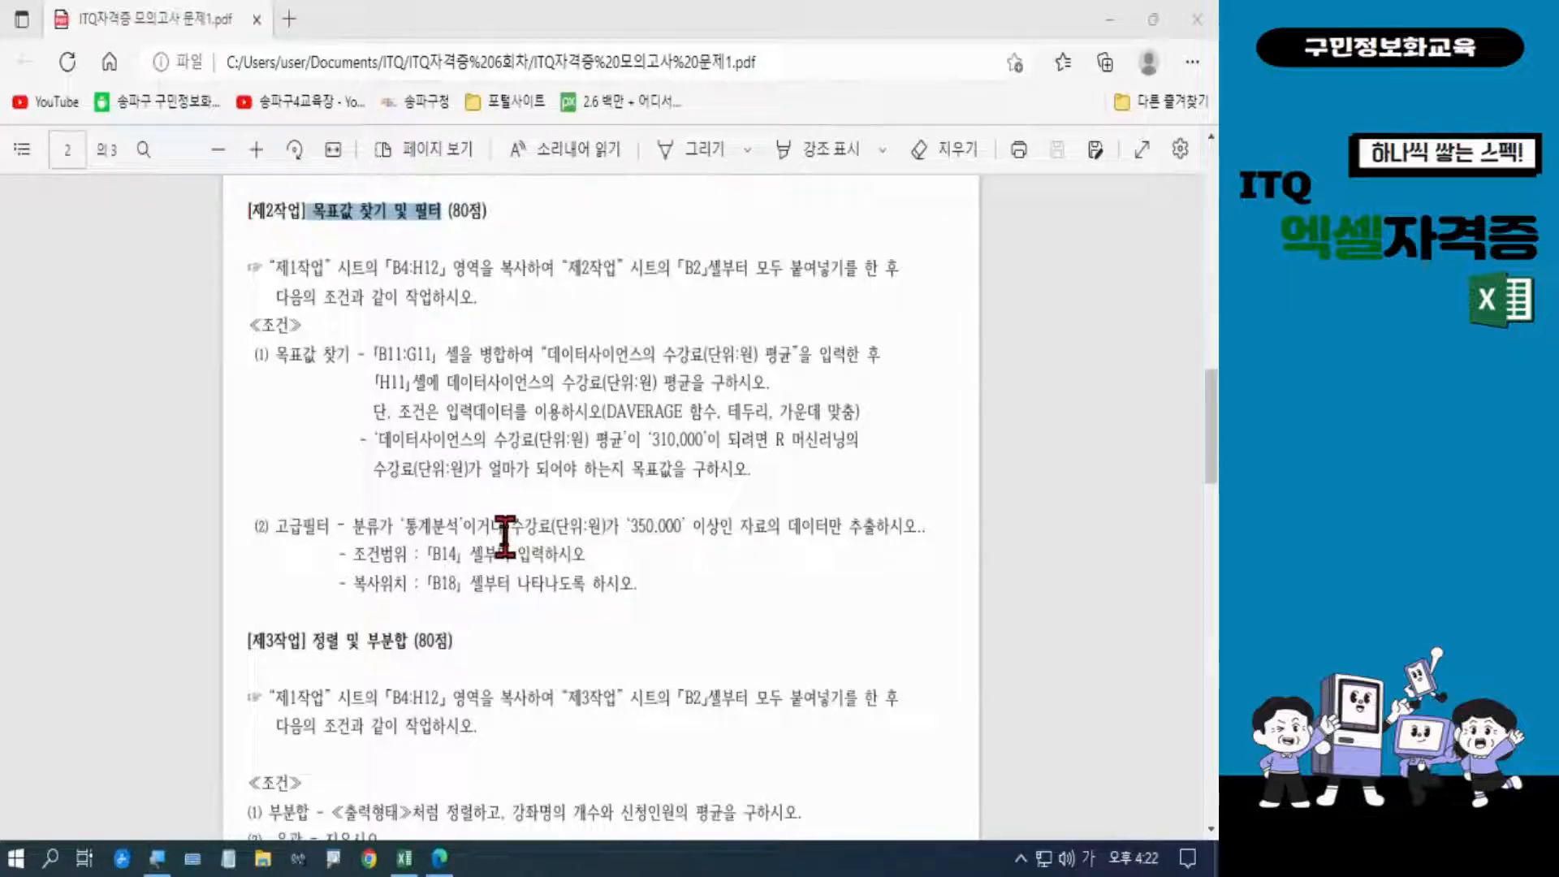
# Switch to Excel, copy B4:H12 from the 제1작업 sheet and paste it at B2 of the 제2작업 sheet
pyautogui.click(404, 857)
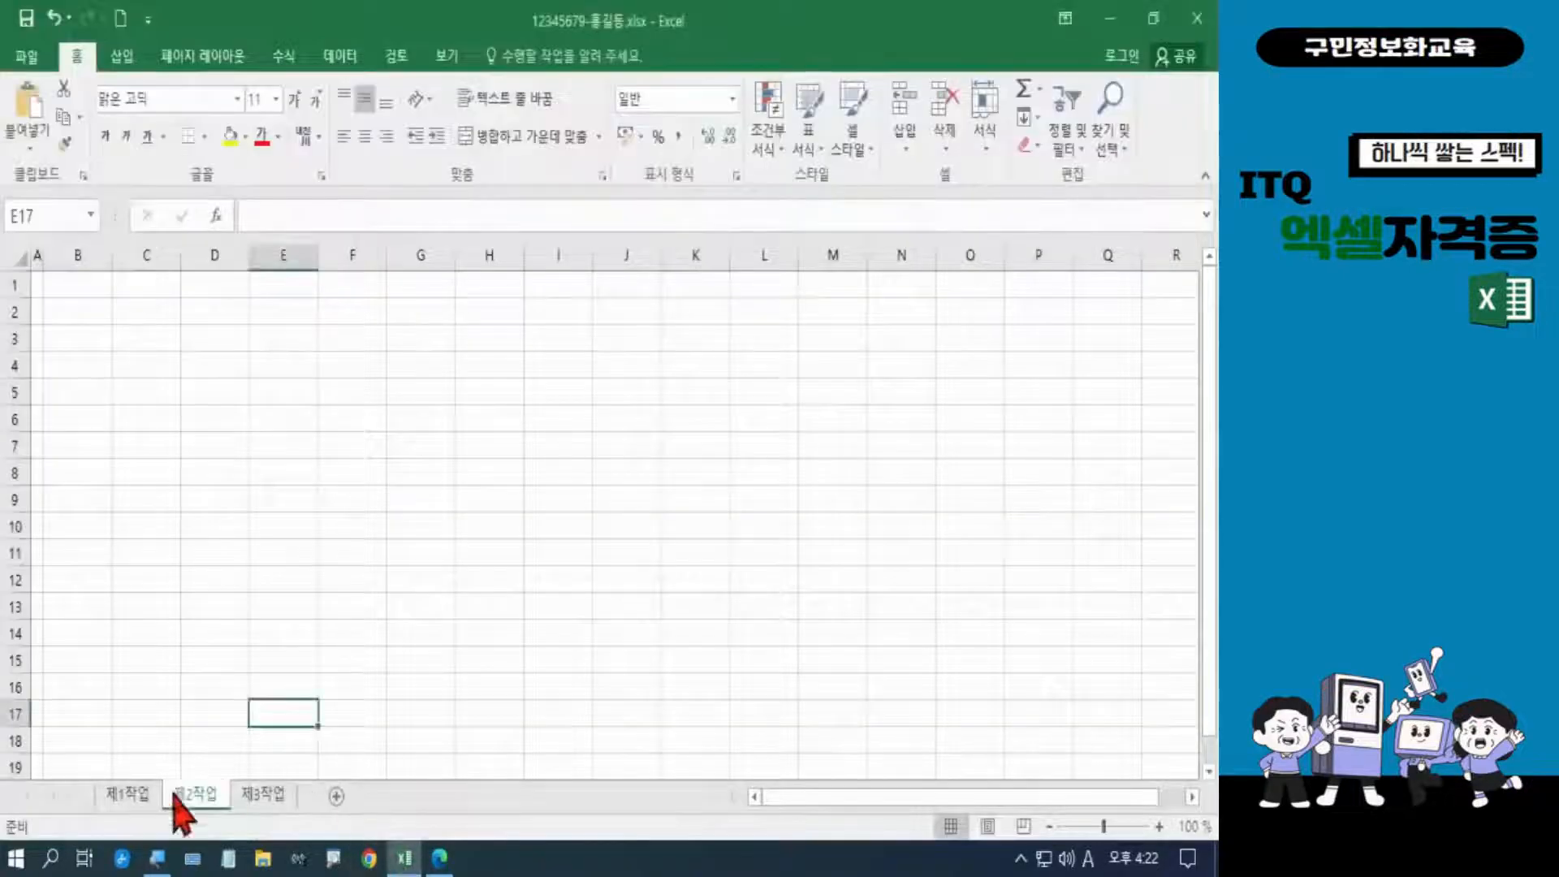
pyautogui.click(134, 804)
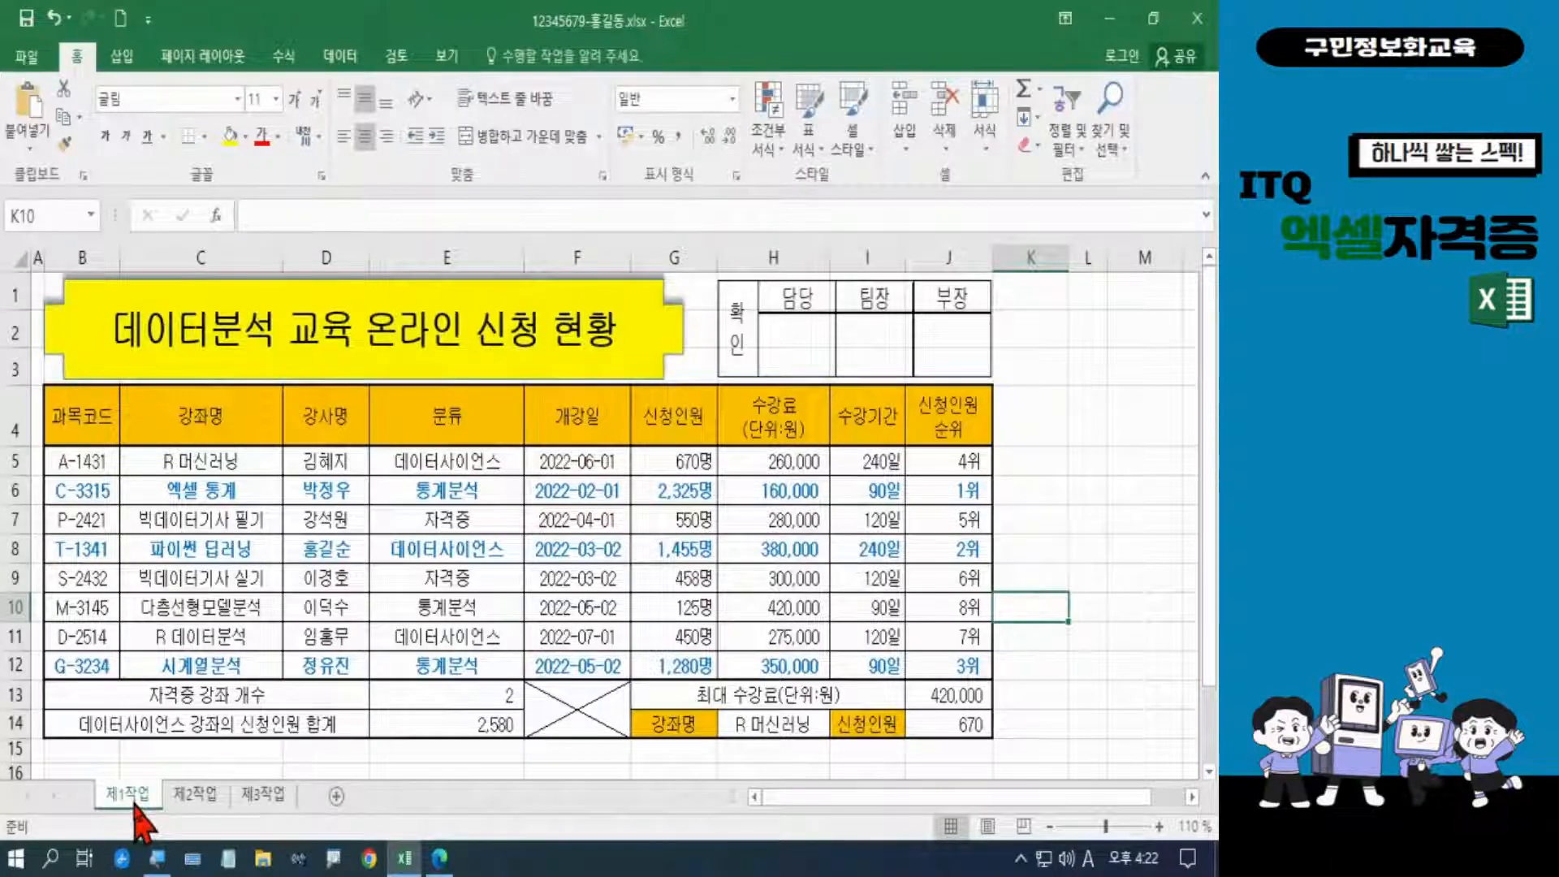
pyautogui.click(71, 428)
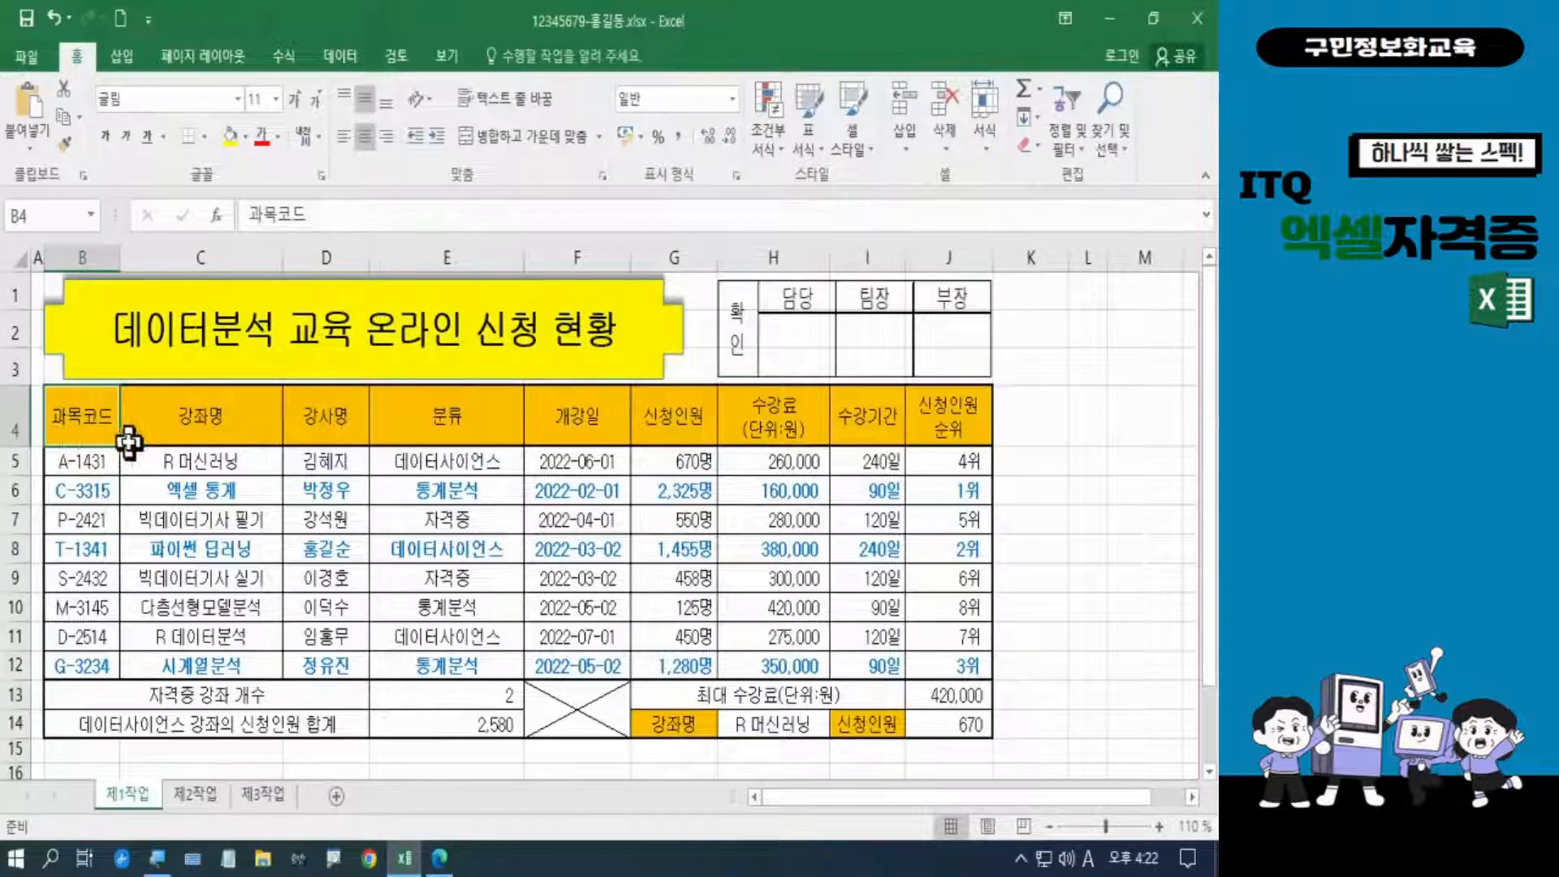
pyautogui.moveTo(72, 428)
pyautogui.mouseDown()
pyautogui.moveTo(748, 498)
pyautogui.moveTo(756, 654)
pyautogui.mouseUp()
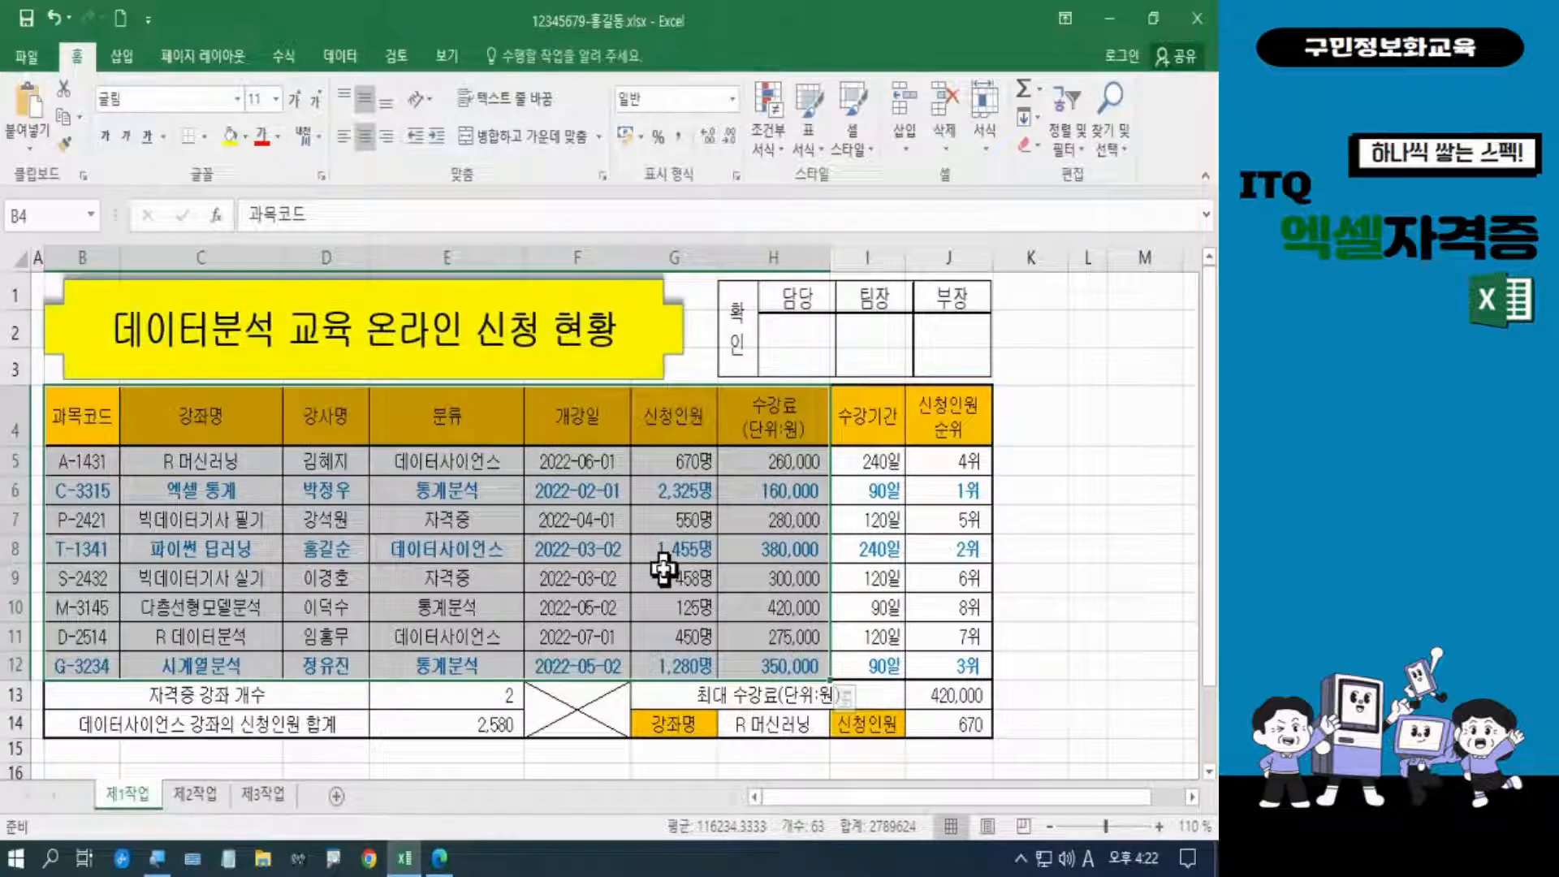
pyautogui.hotkey('ctrl', 'c')
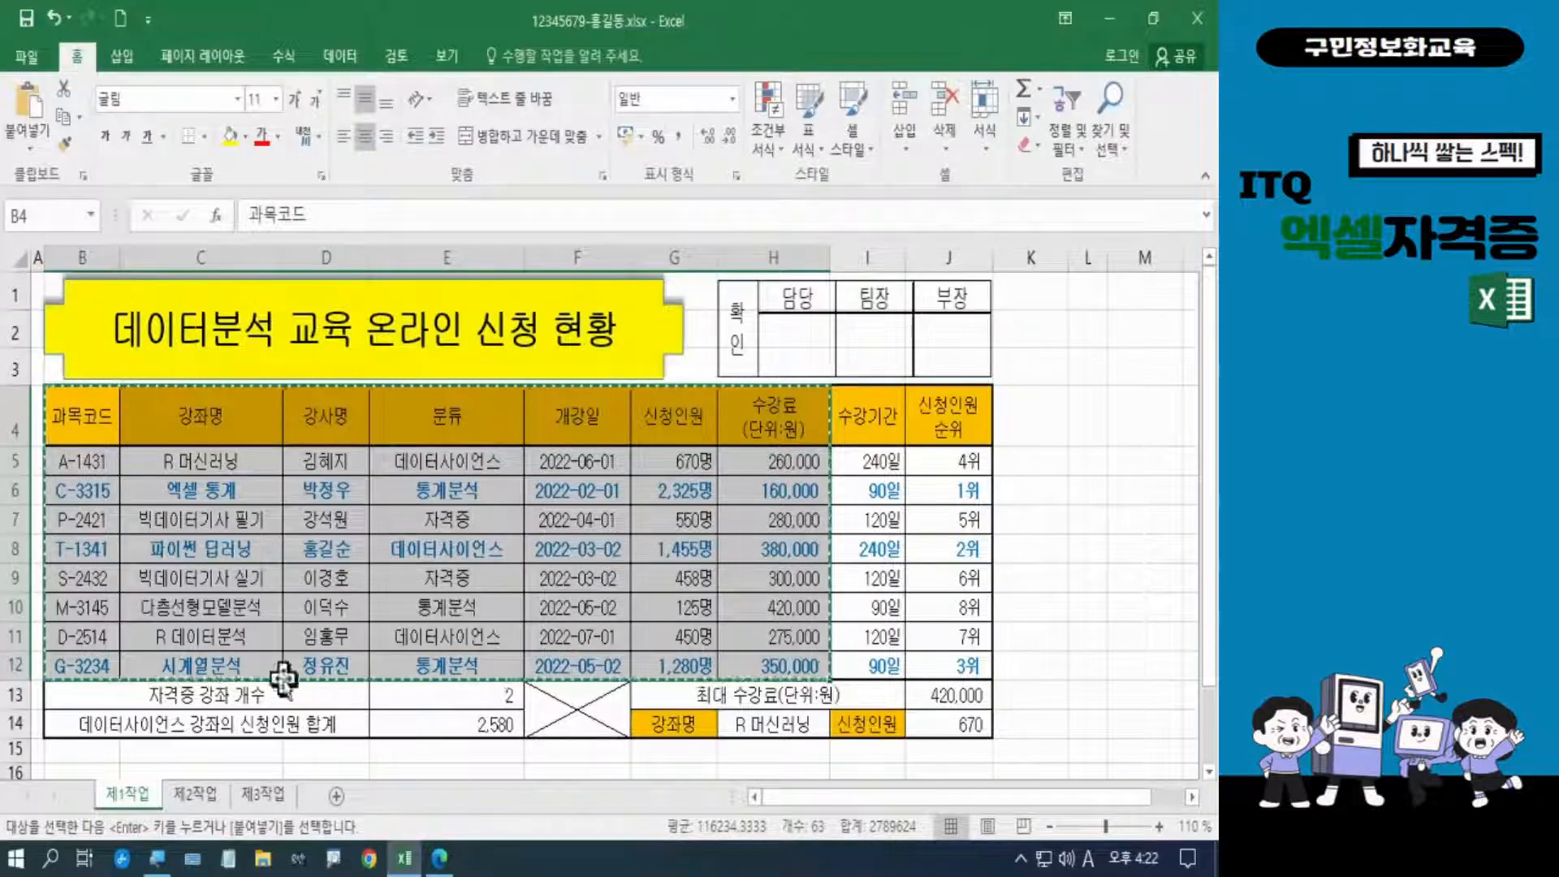
pyautogui.click(208, 799)
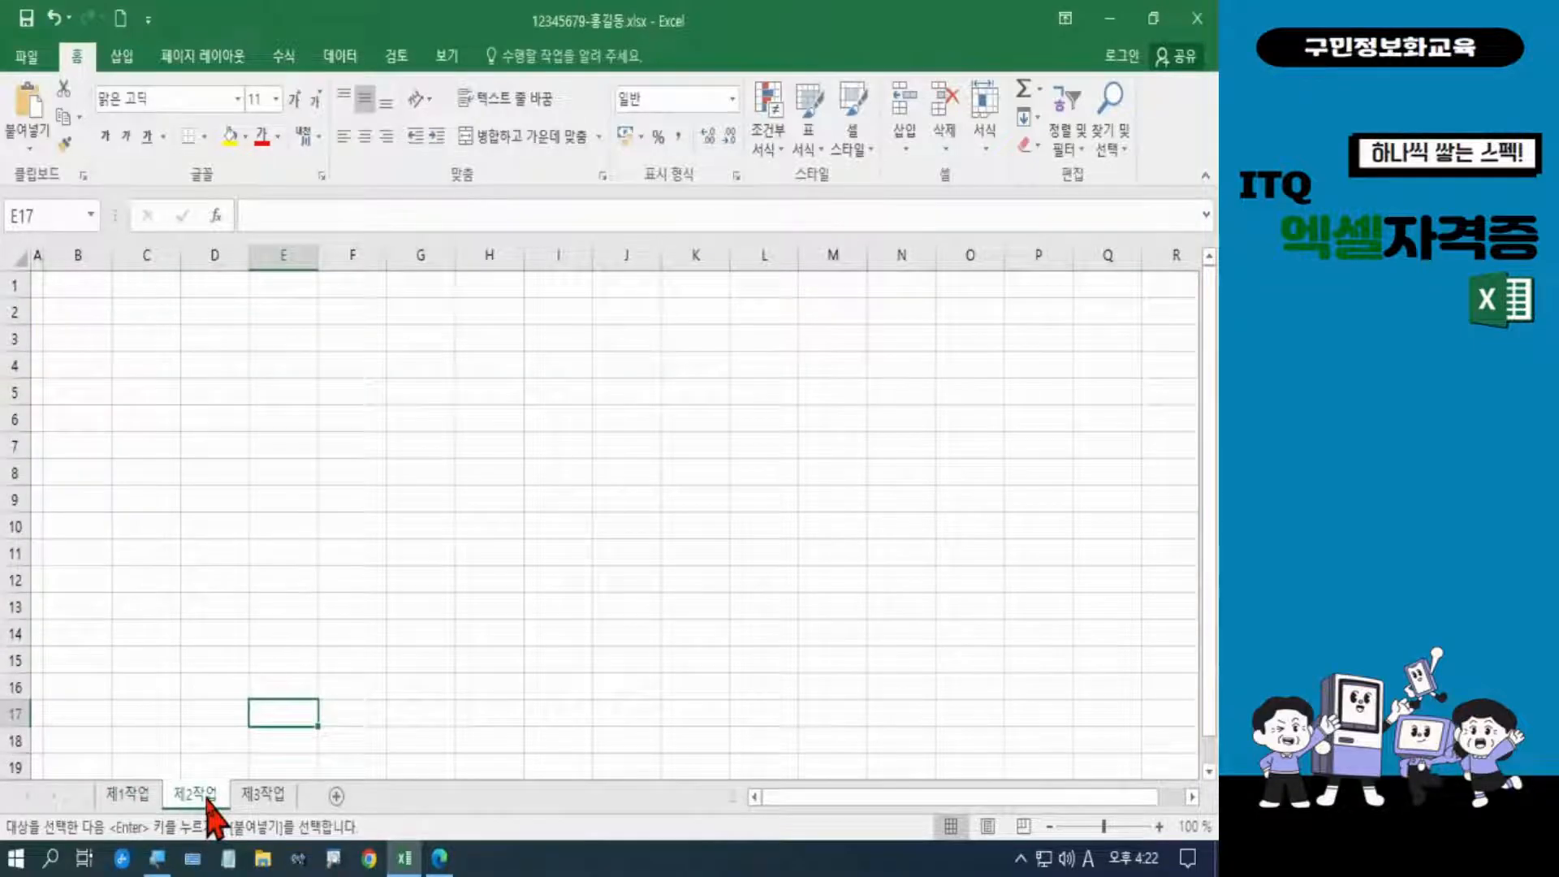
pyautogui.click(73, 310)
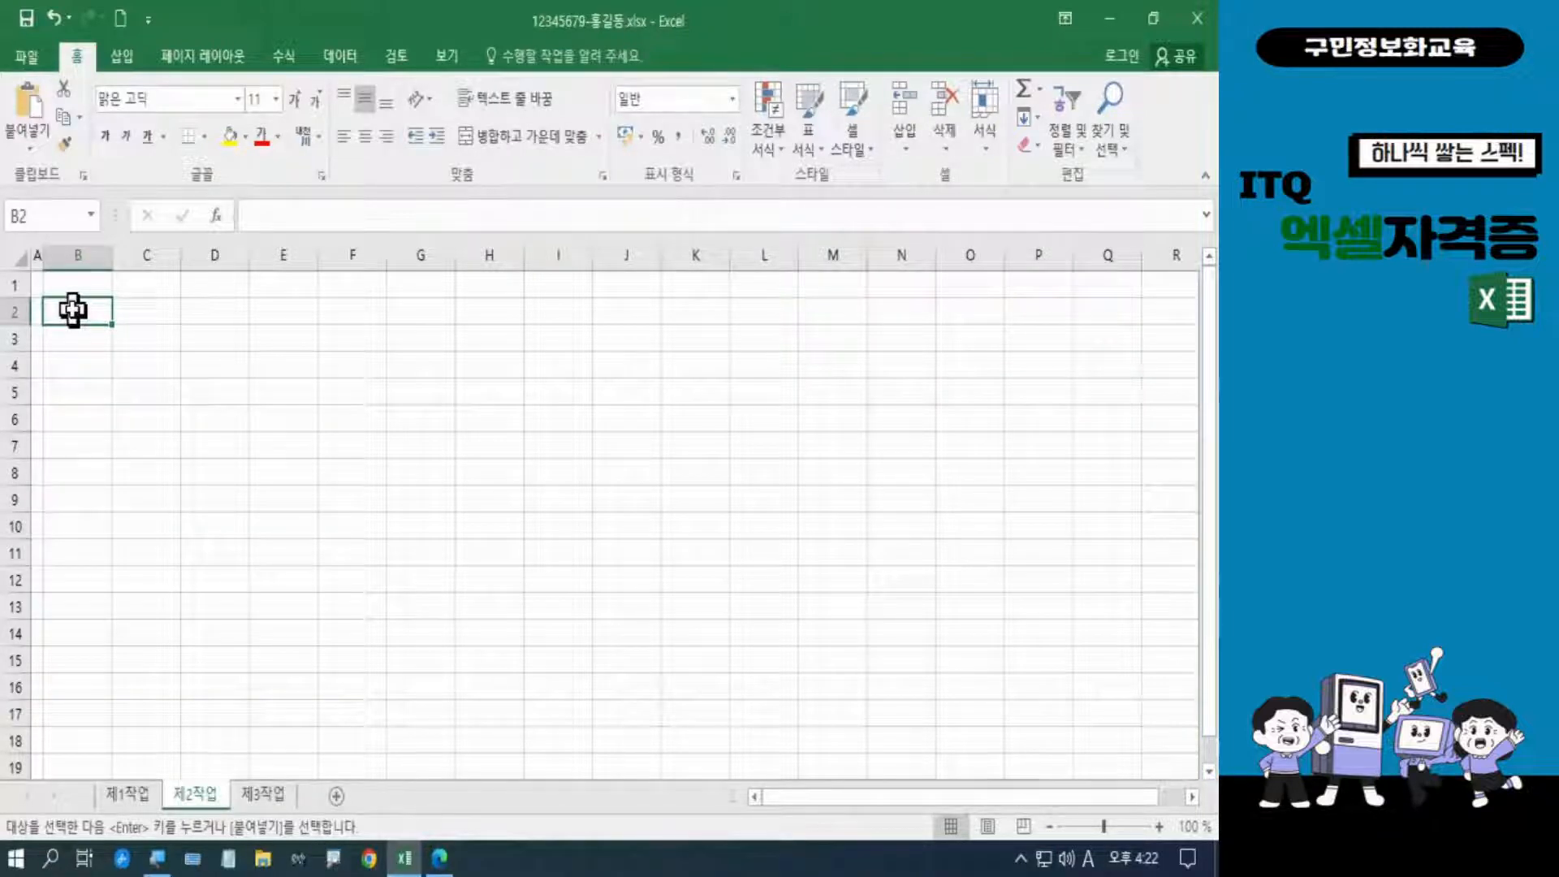
pyautogui.hotkey('ctrl', 'v')
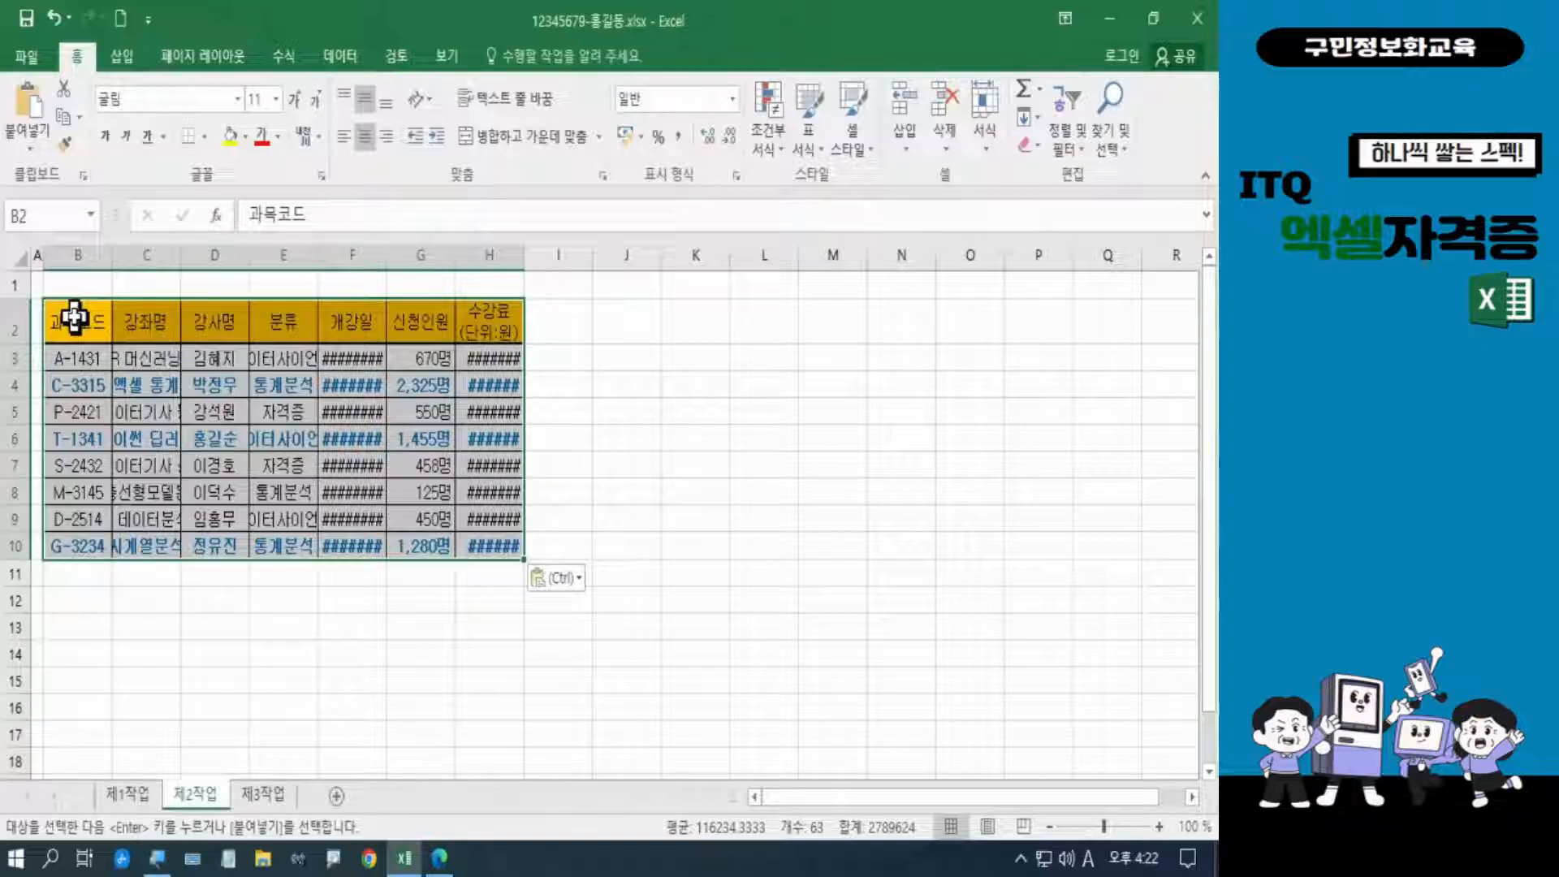
# Paste the source column widths onto the table copied at B2 of the 제2작업 sheet using 선택하여 붙여넣기 with 열 너비
pyautogui.rightClick(74, 317)
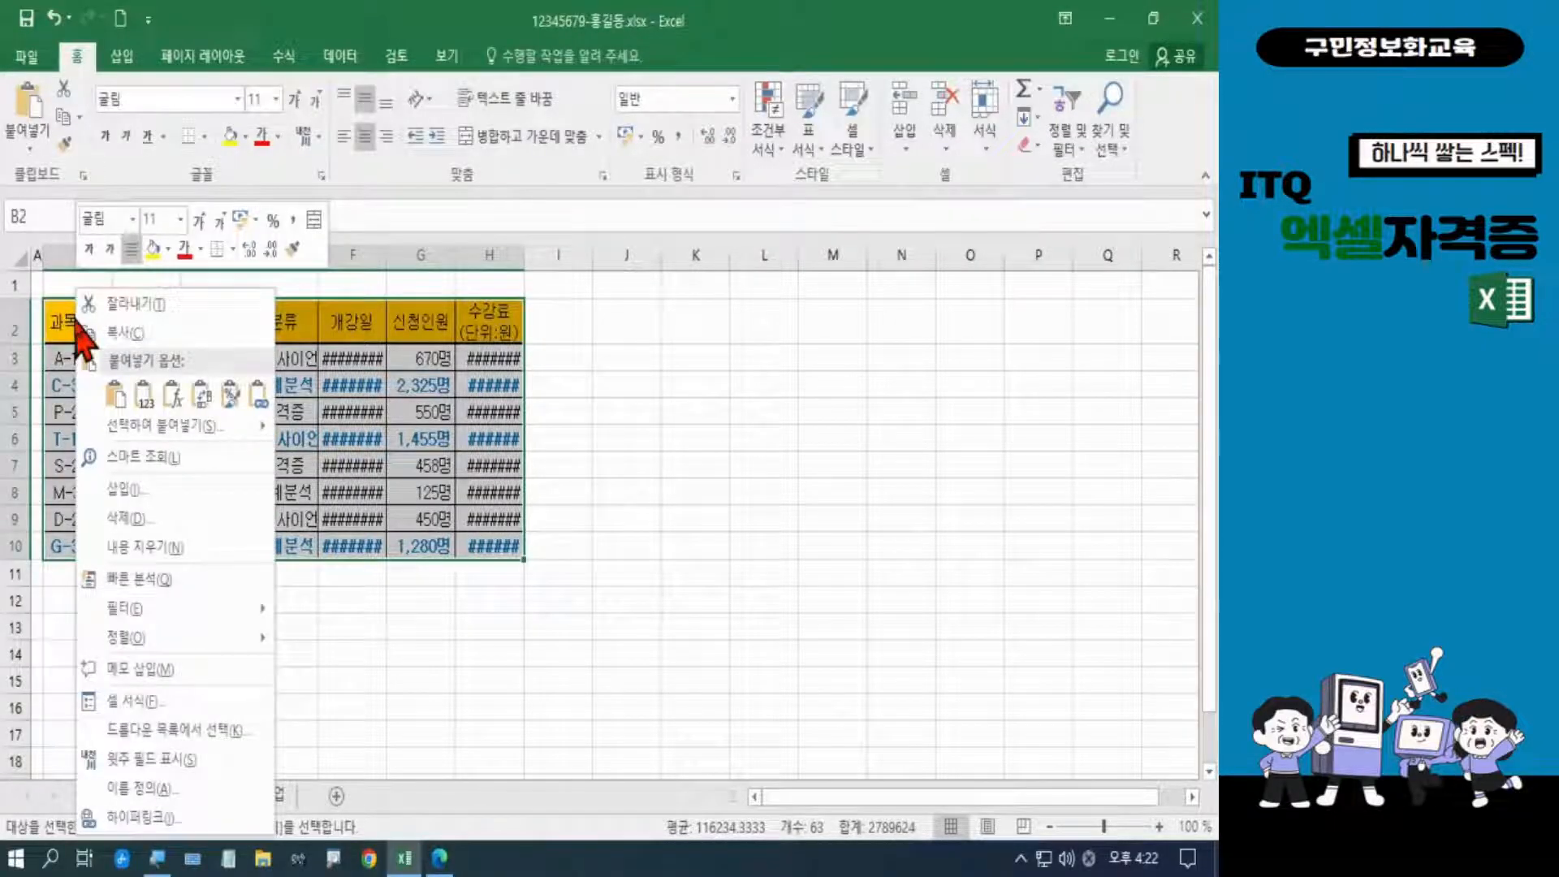
pyautogui.moveTo(131, 424)
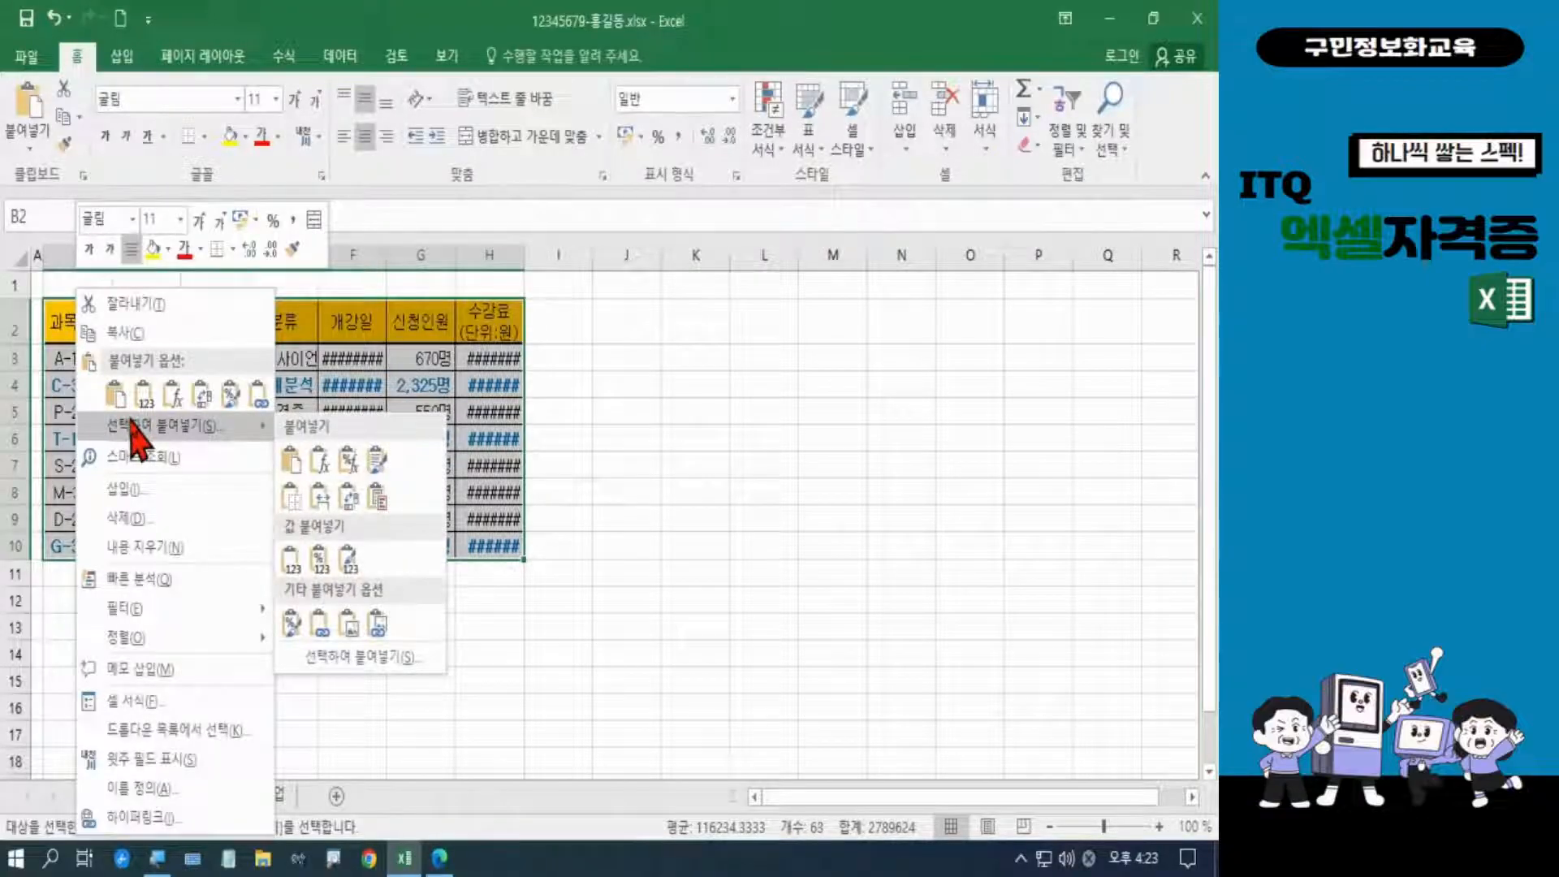
pyautogui.click(131, 424)
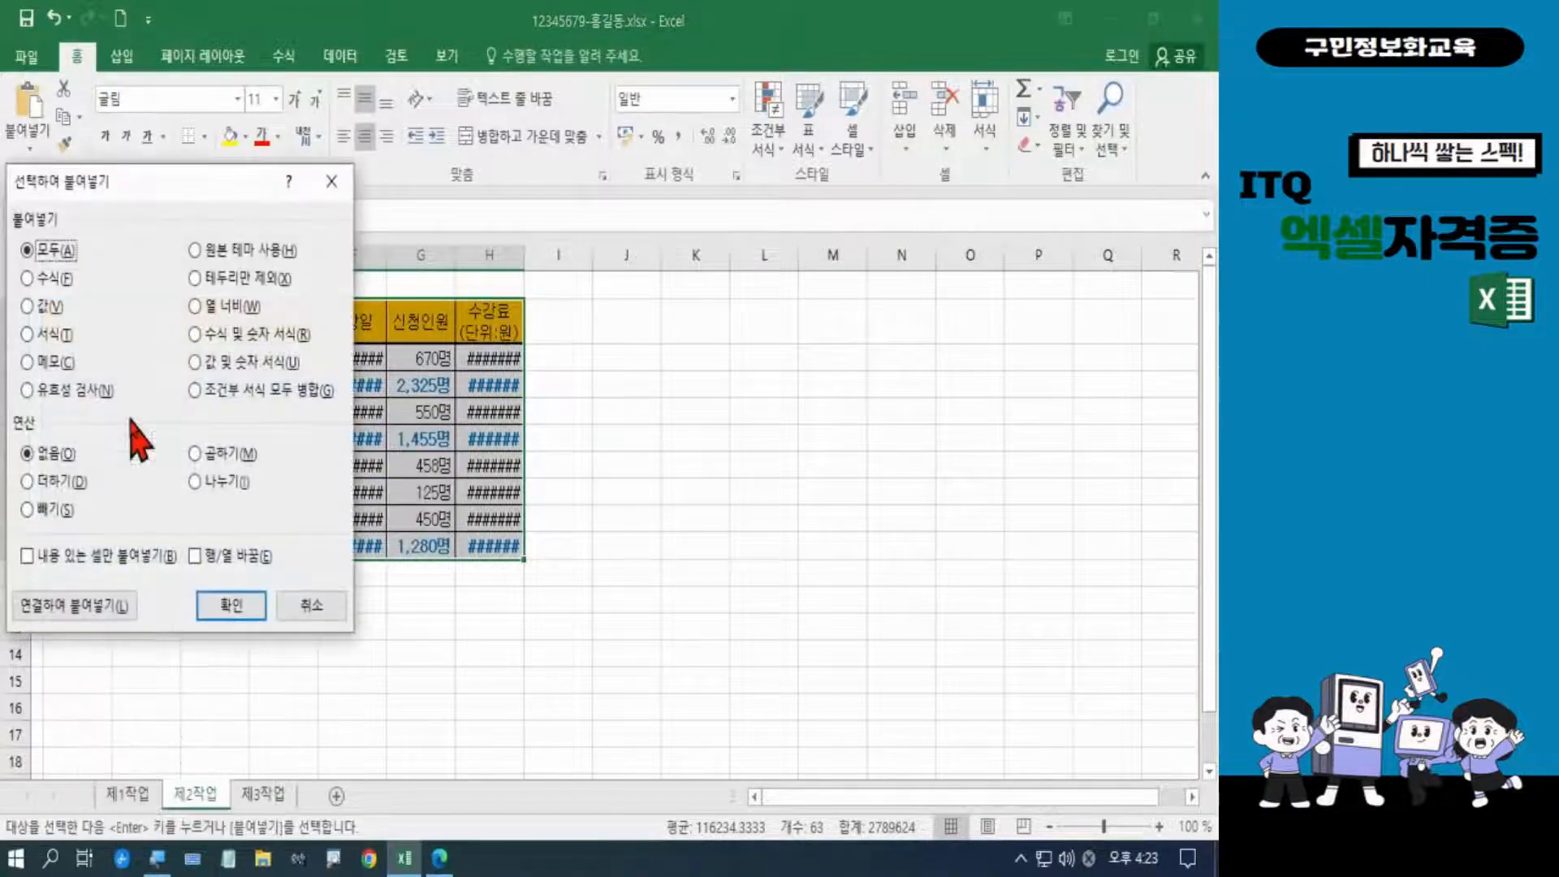
pyautogui.click(230, 309)
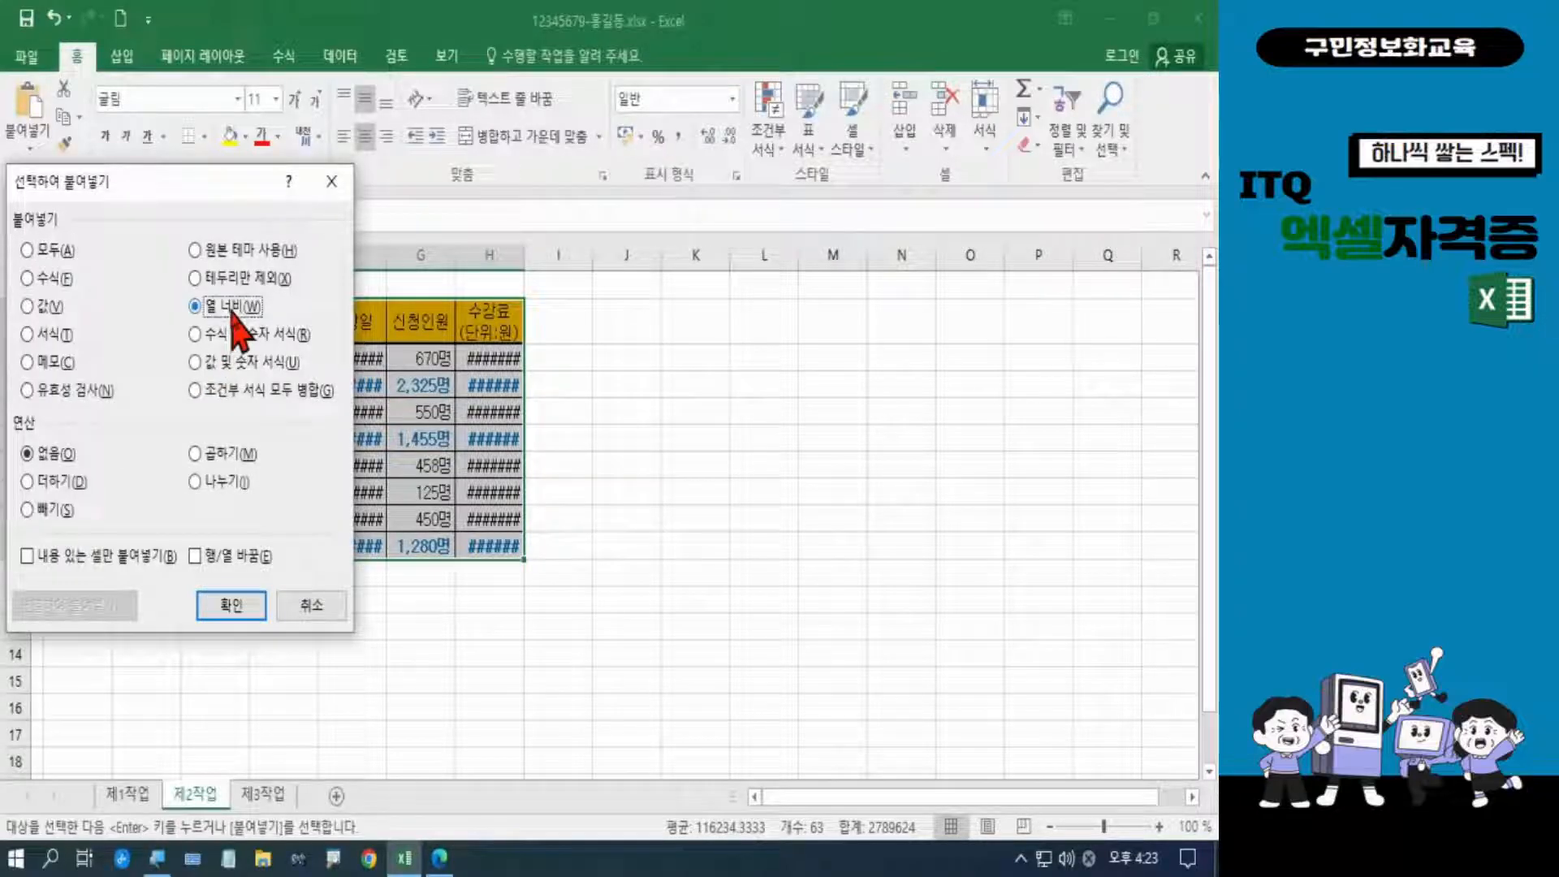
pyautogui.click(228, 609)
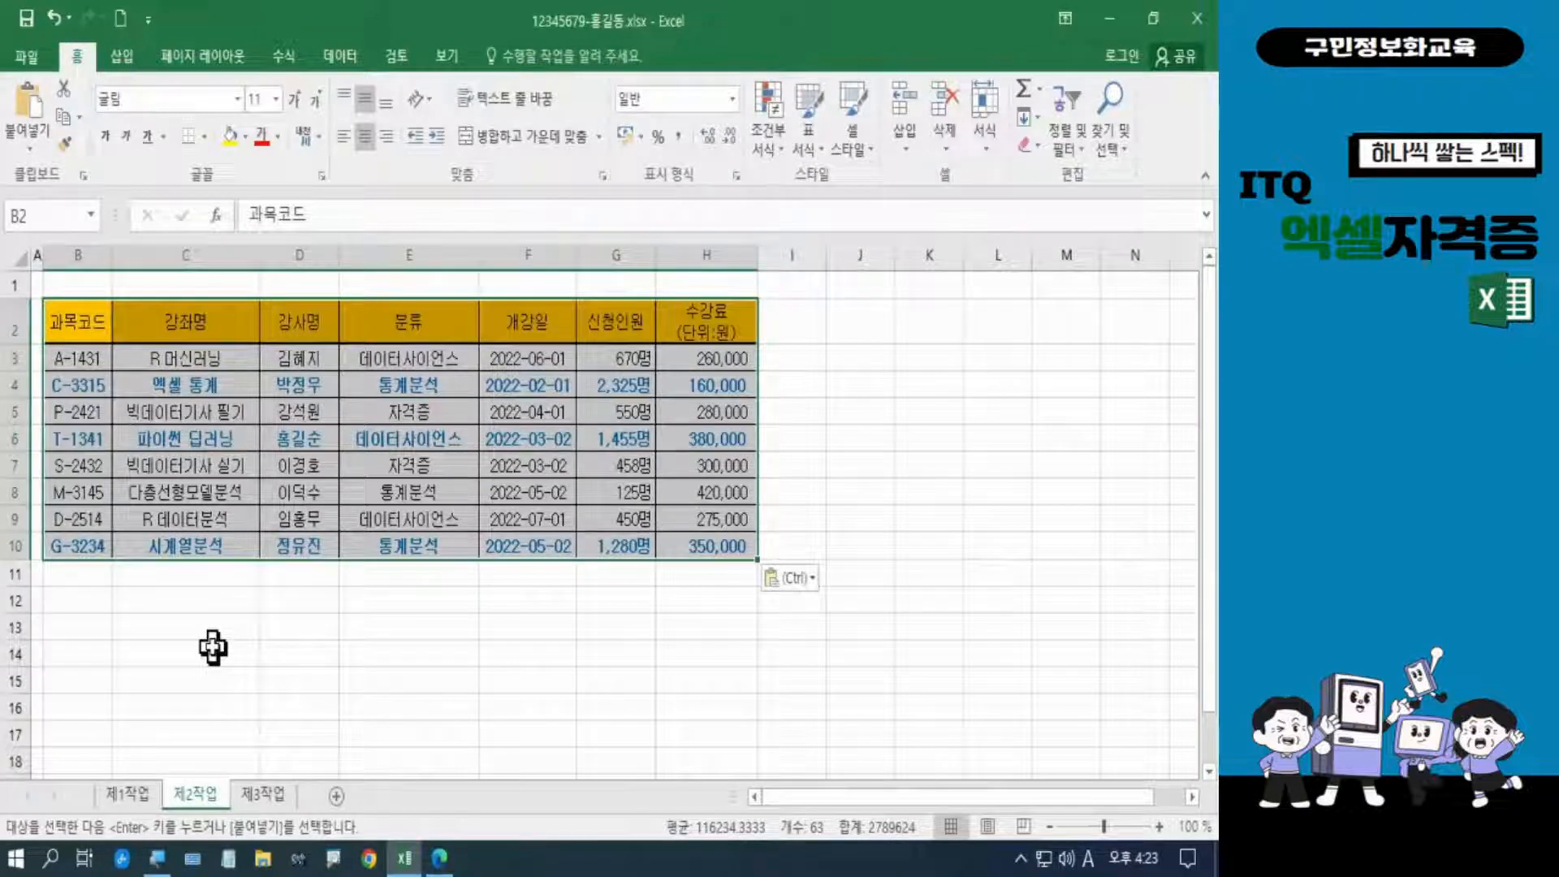
pyautogui.click(212, 647)
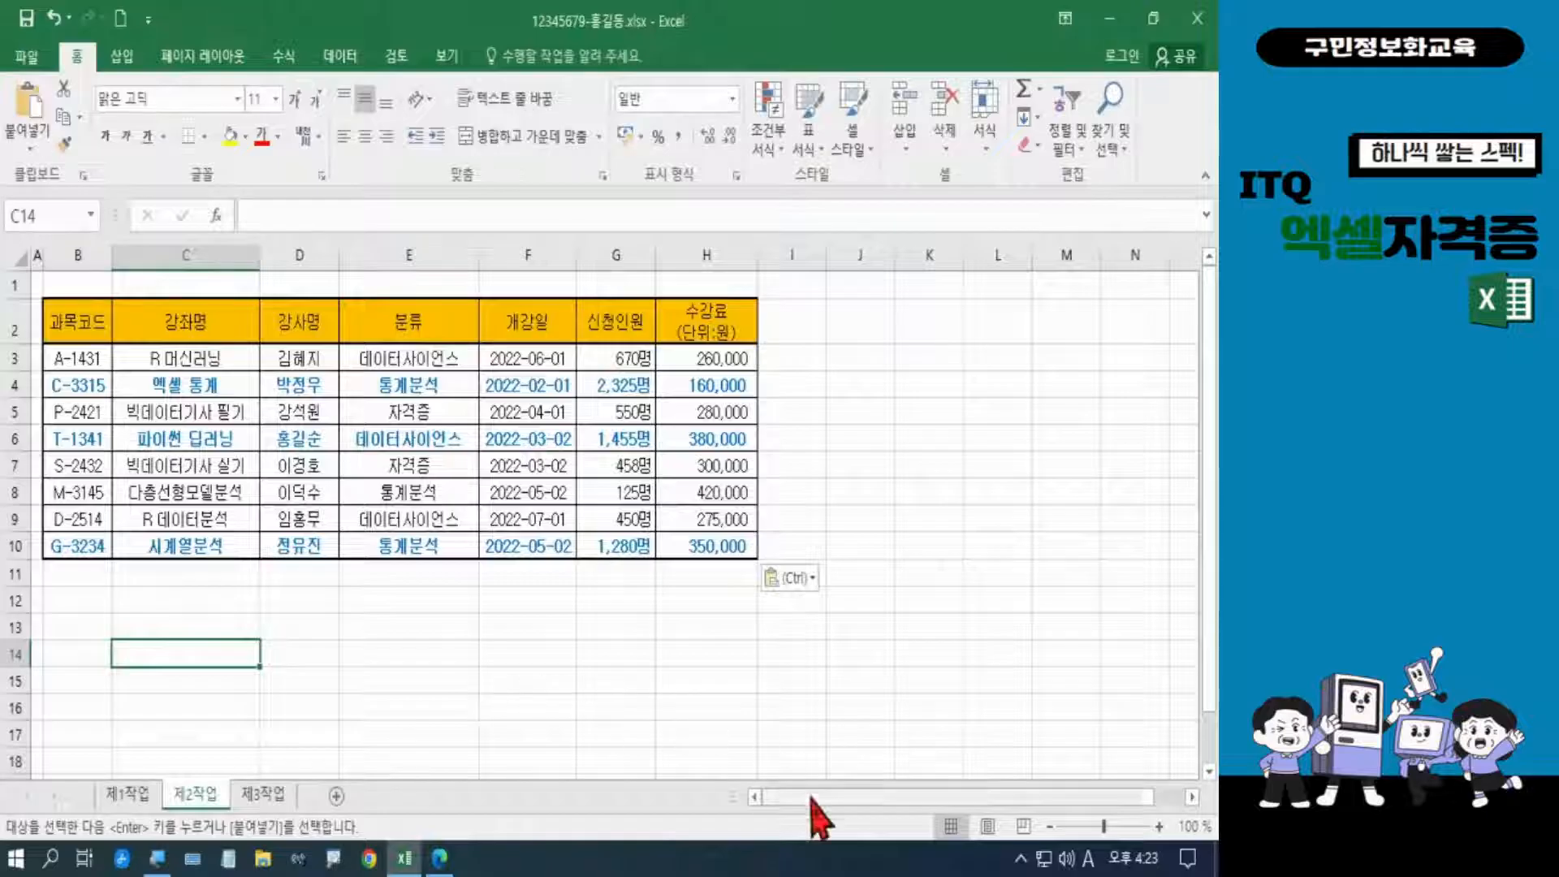
# Read the 목표값 찾기 conditions in the exam PDF in Edge, then switch to Excel and merge and center B11:G11
pyautogui.click(440, 863)
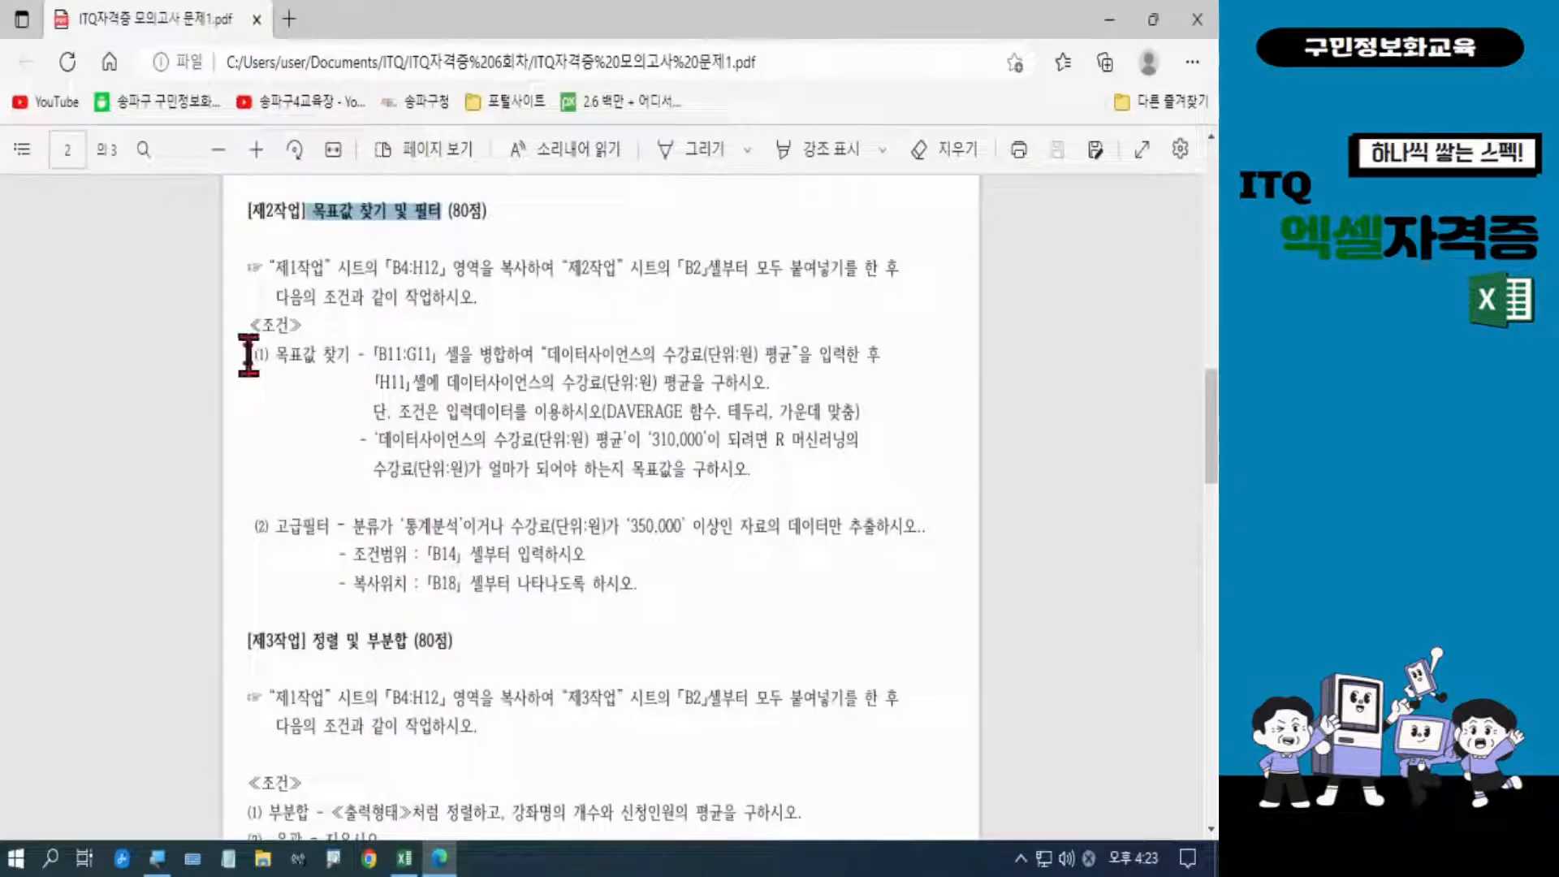
pyautogui.moveTo(248, 354); pyautogui.dragTo(762, 474)
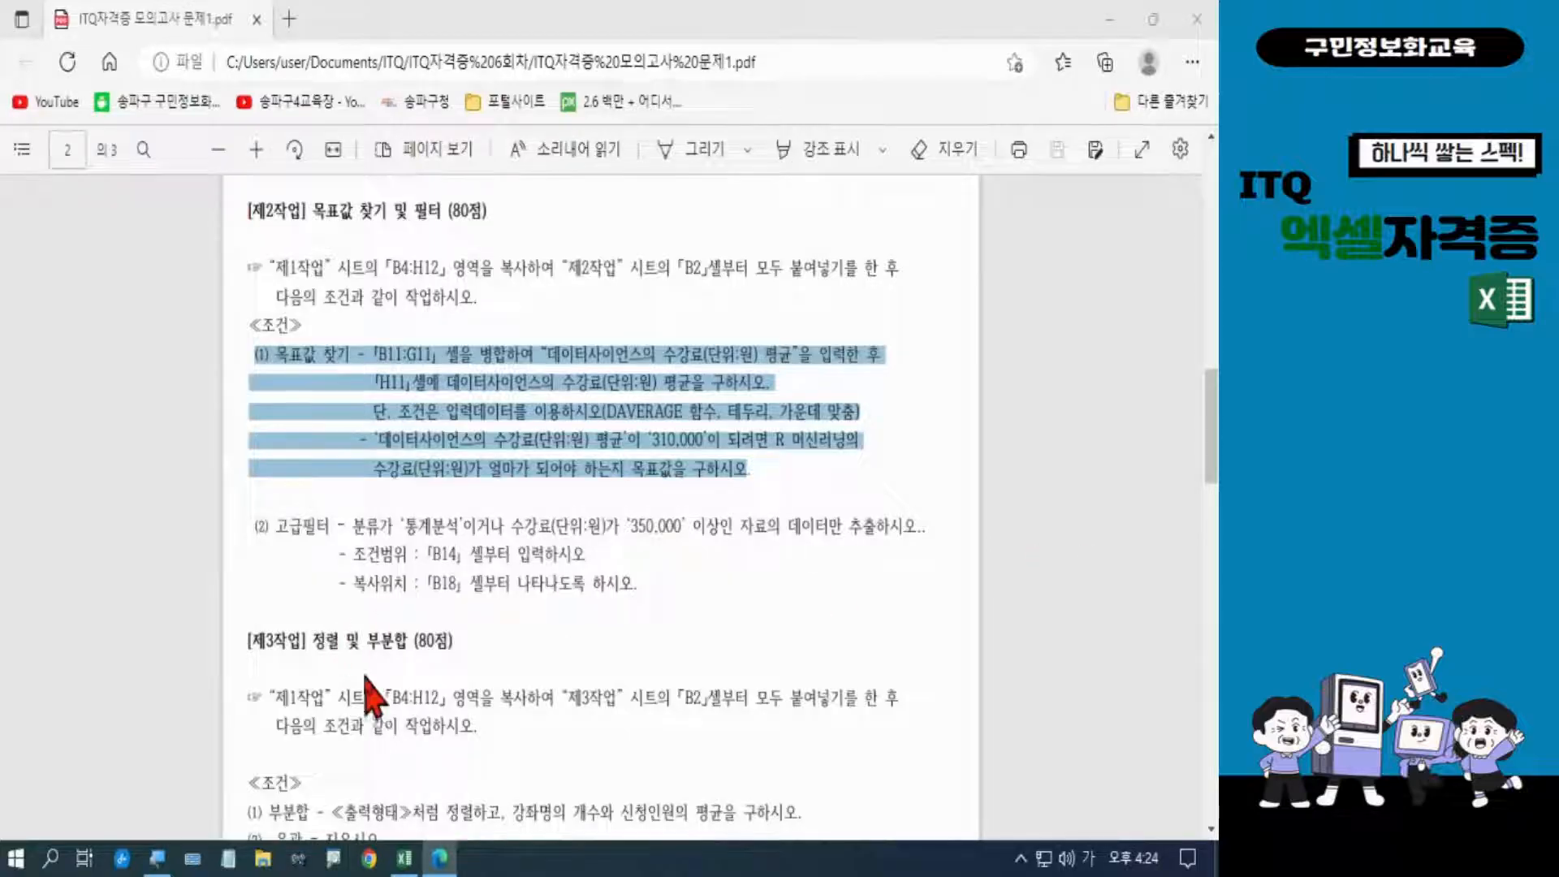
pyautogui.click(403, 863)
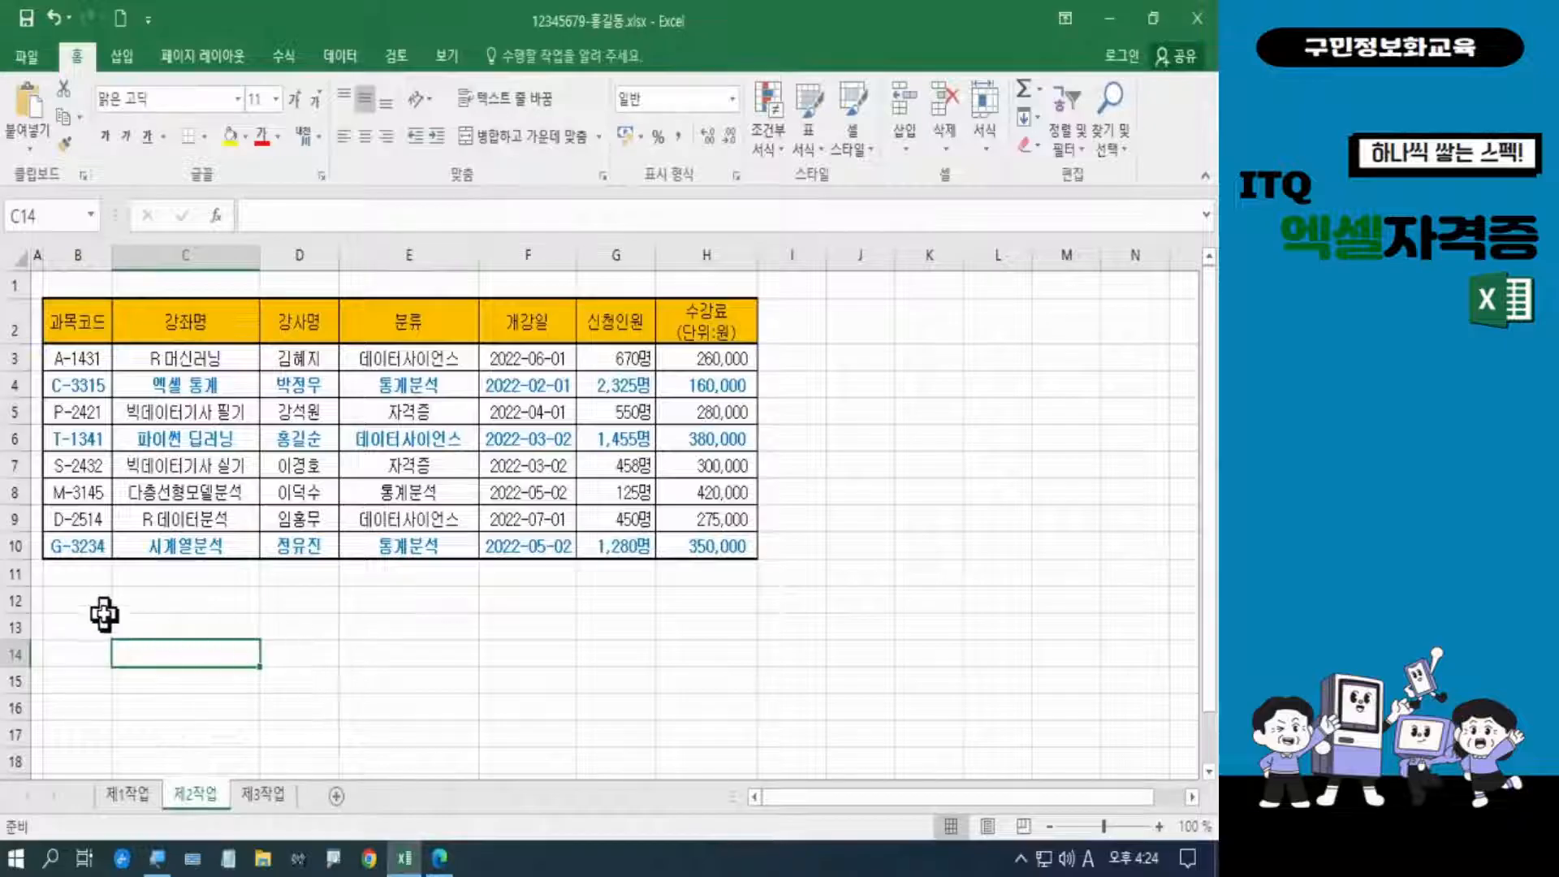
pyautogui.moveTo(78, 573); pyautogui.dragTo(581, 567)
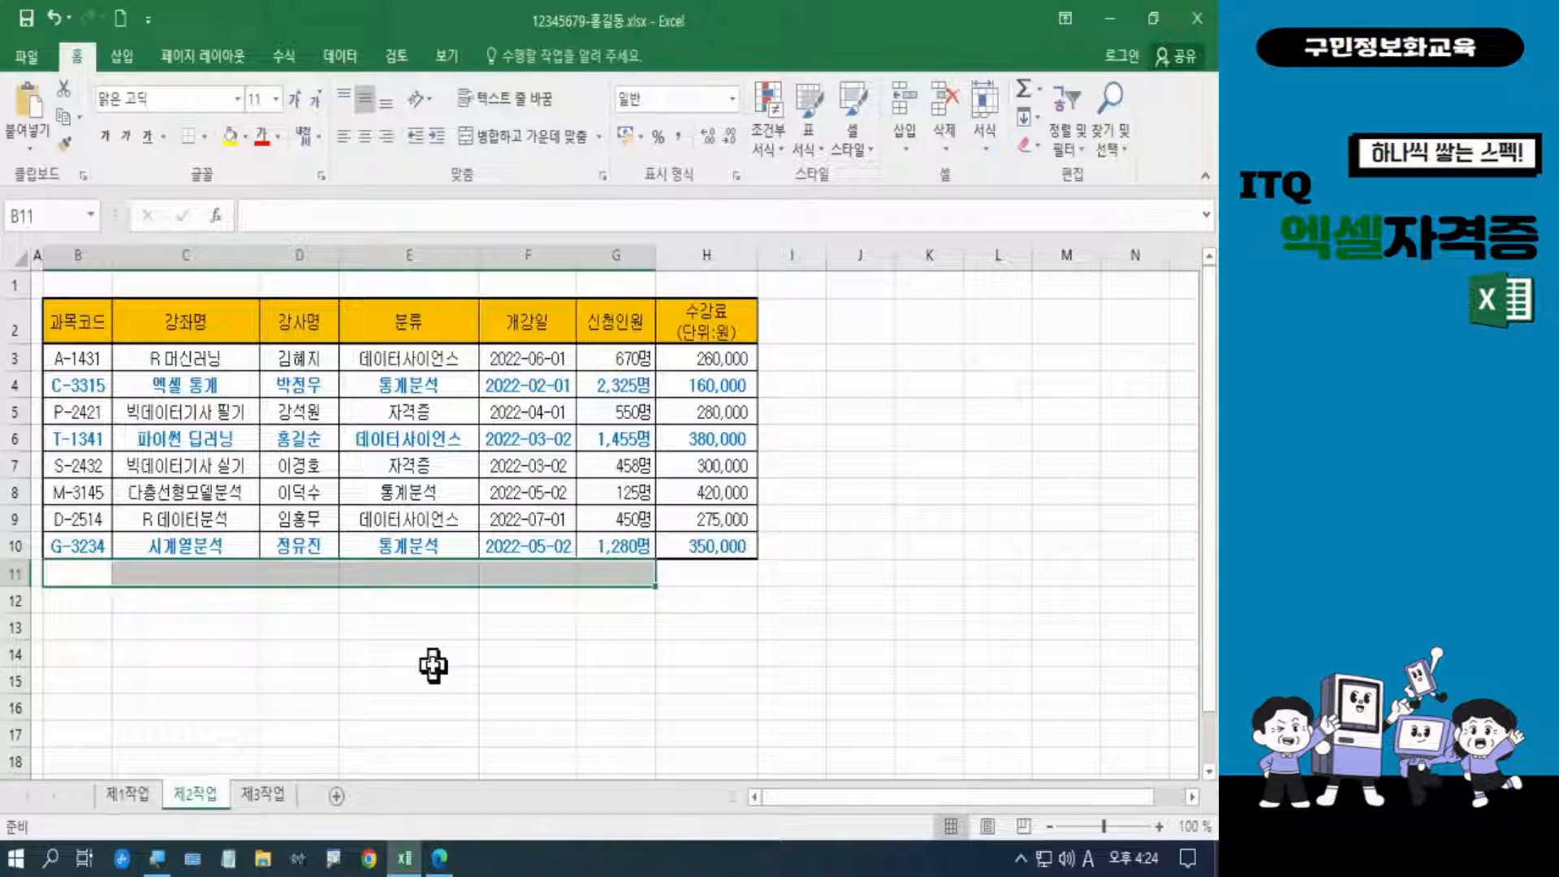
pyautogui.click(536, 155)
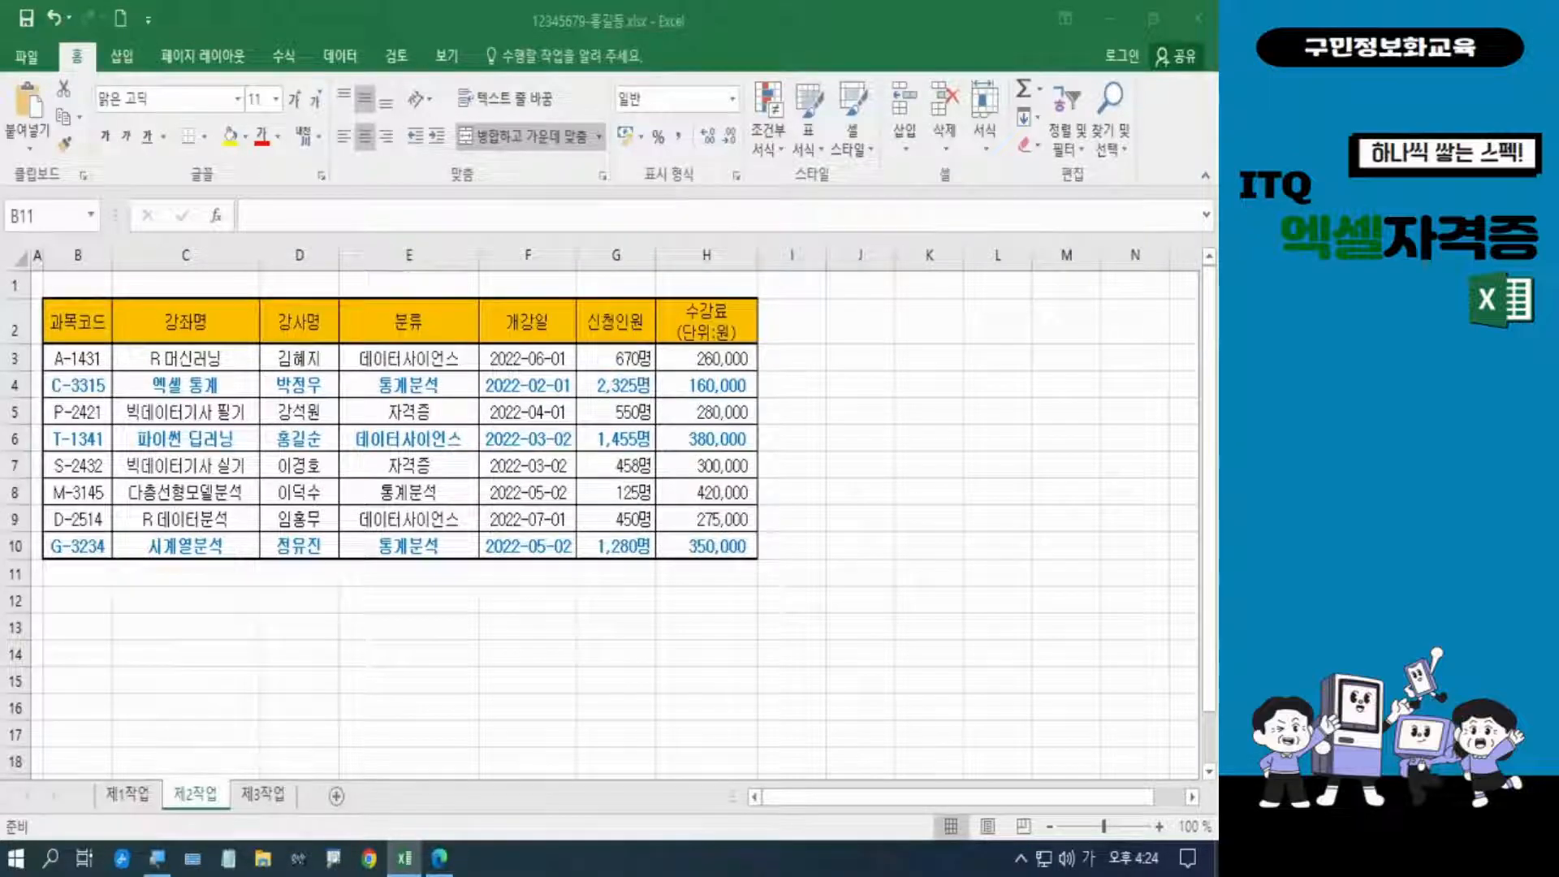
# Enter the label 데이터사이언스의 수강룜(단위:원) 평균 in the merged B11:G11 cell
pyautogui.click(237, 577)
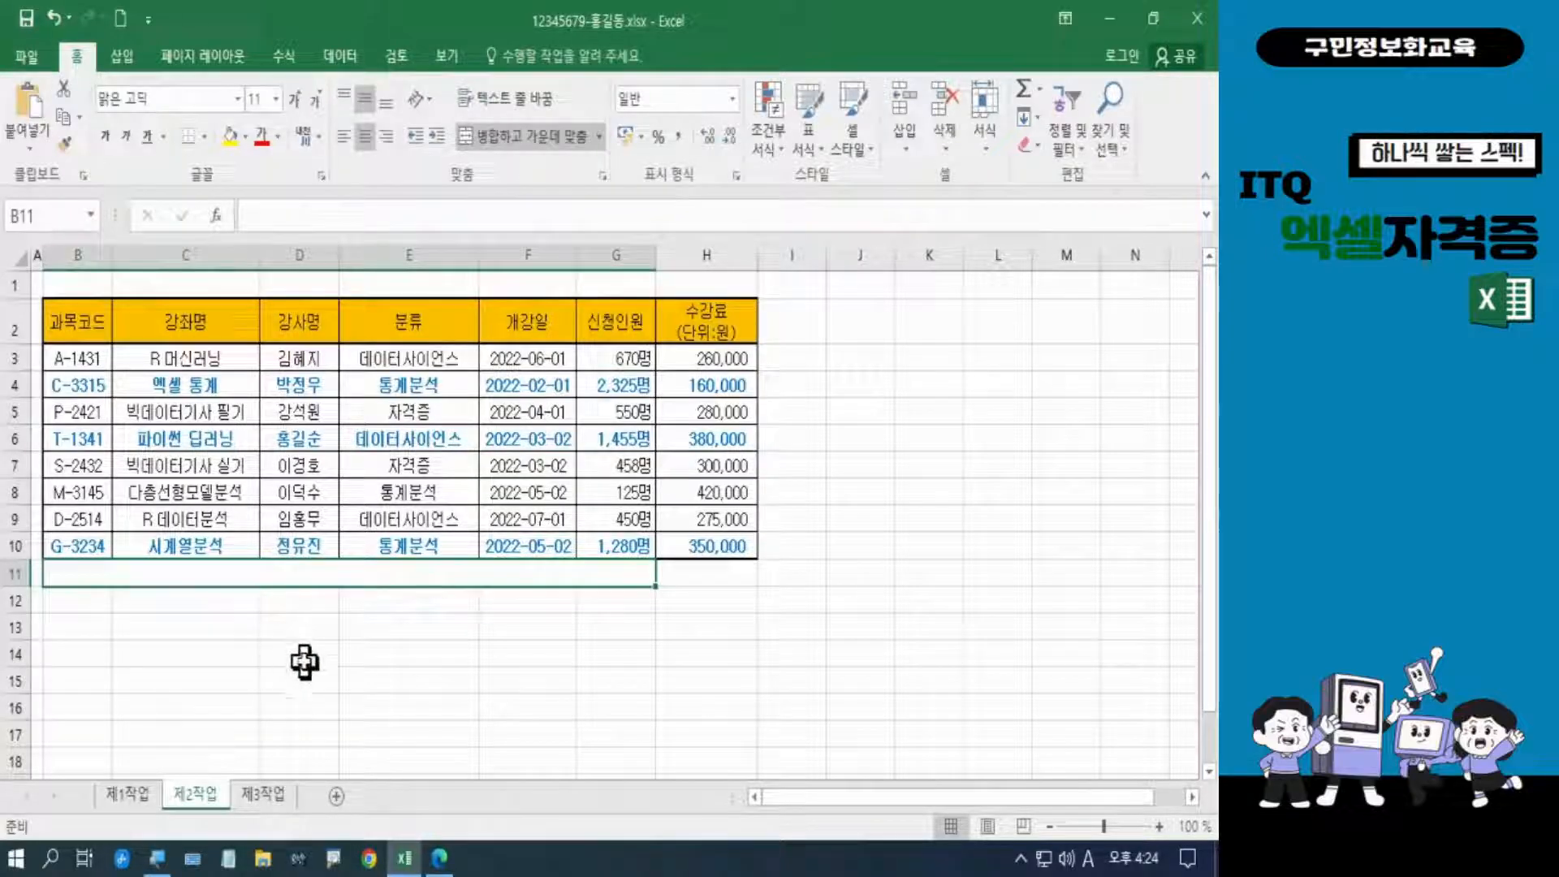
pyautogui.write('ep')
pyautogui.press('BackSpace')
pyautogui.press('BackSpace')
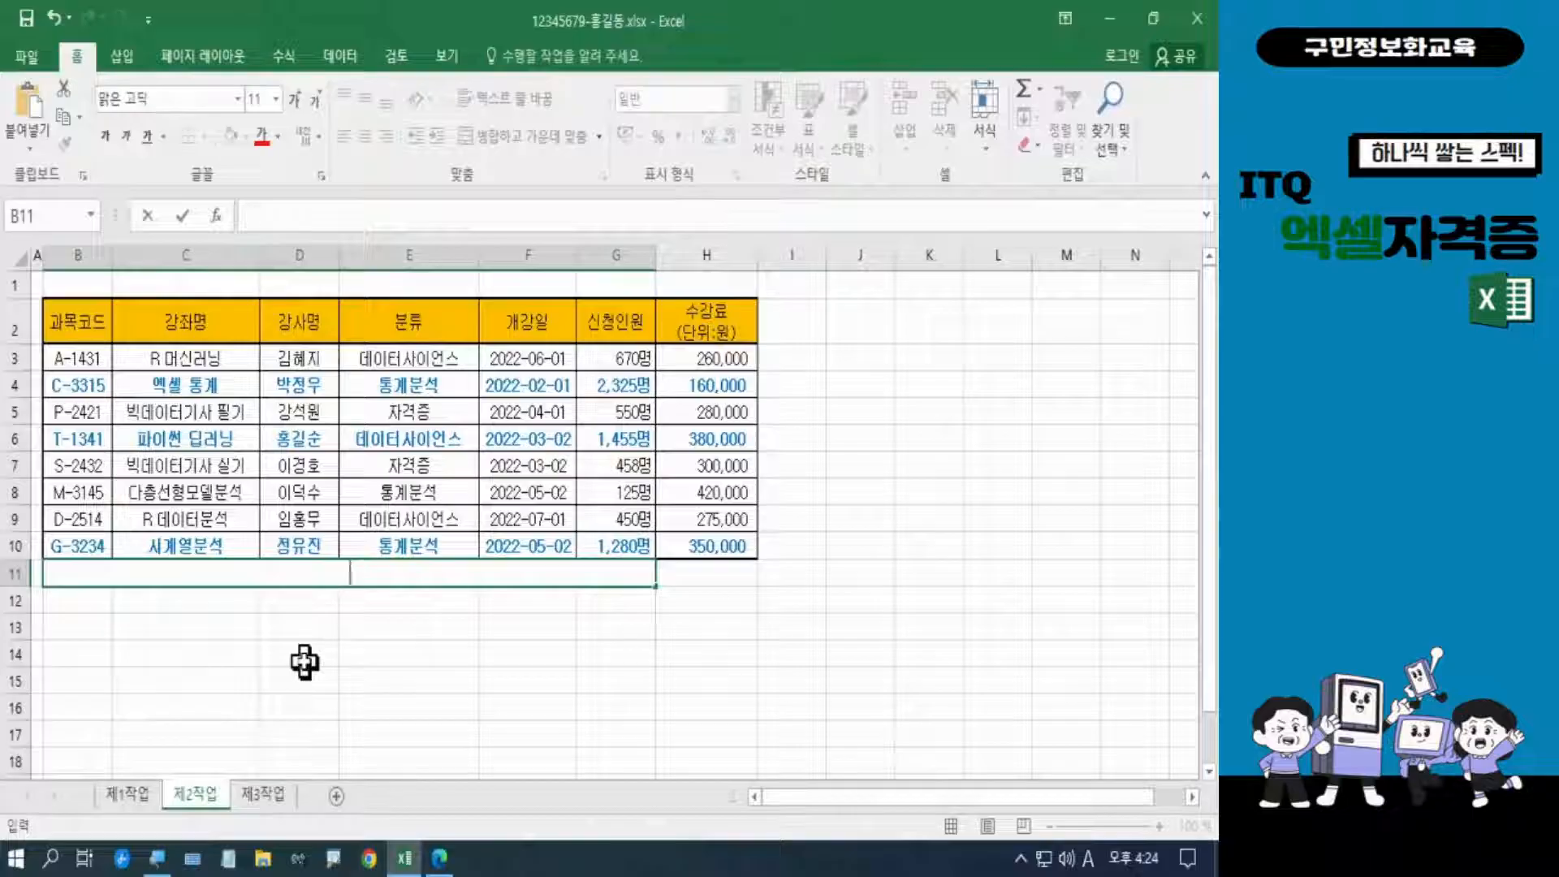
pyautogui.press('Hangul')
pyautogui.write('데이어')
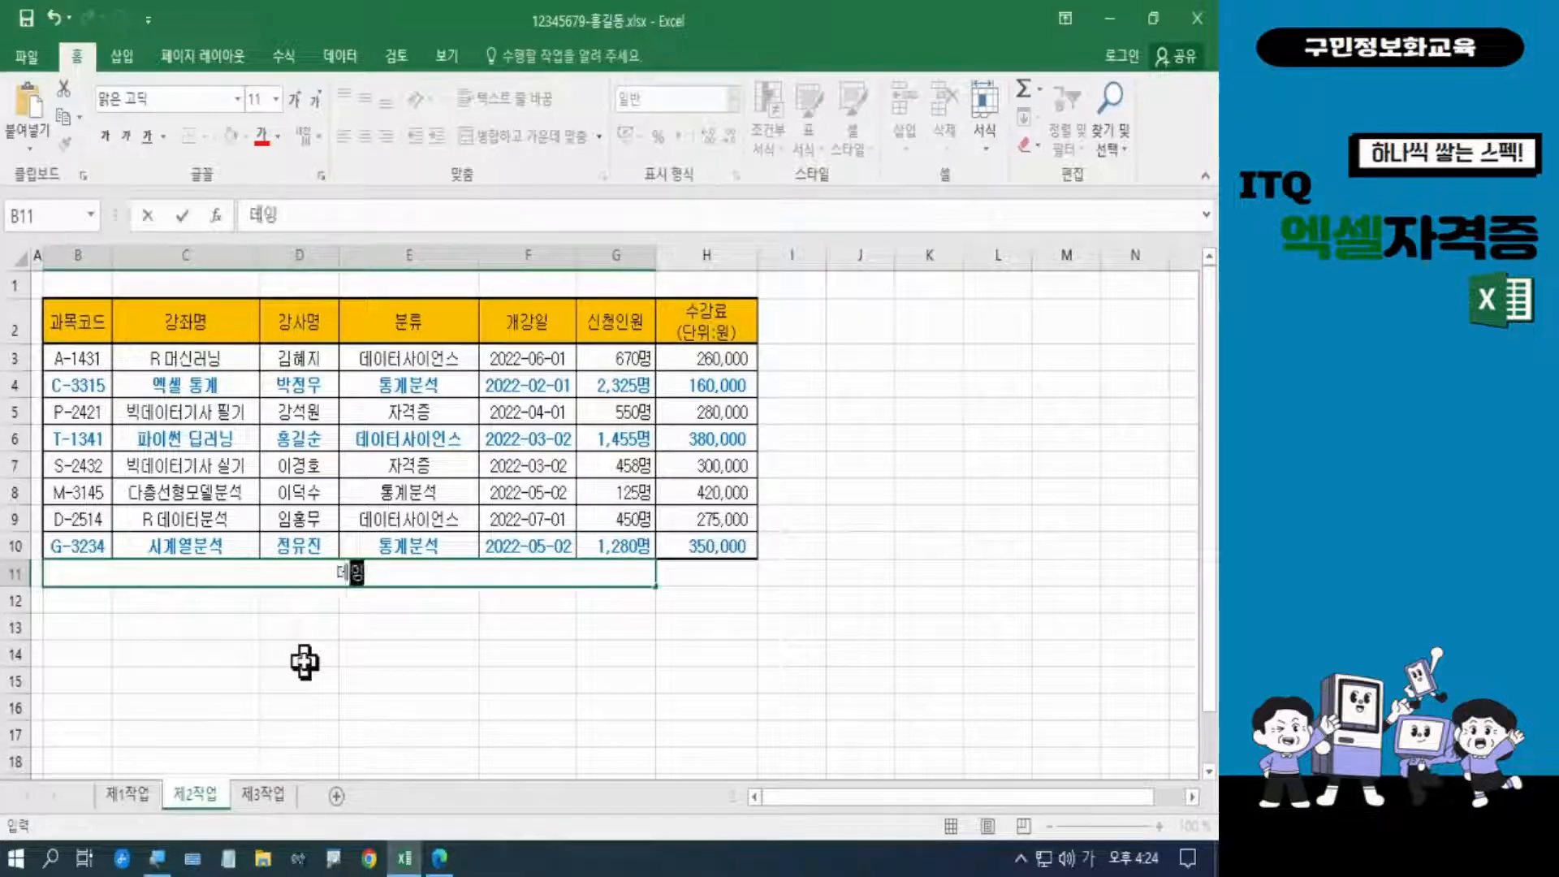
pyautogui.press('BackSpace')
pyautogui.write('터사이')
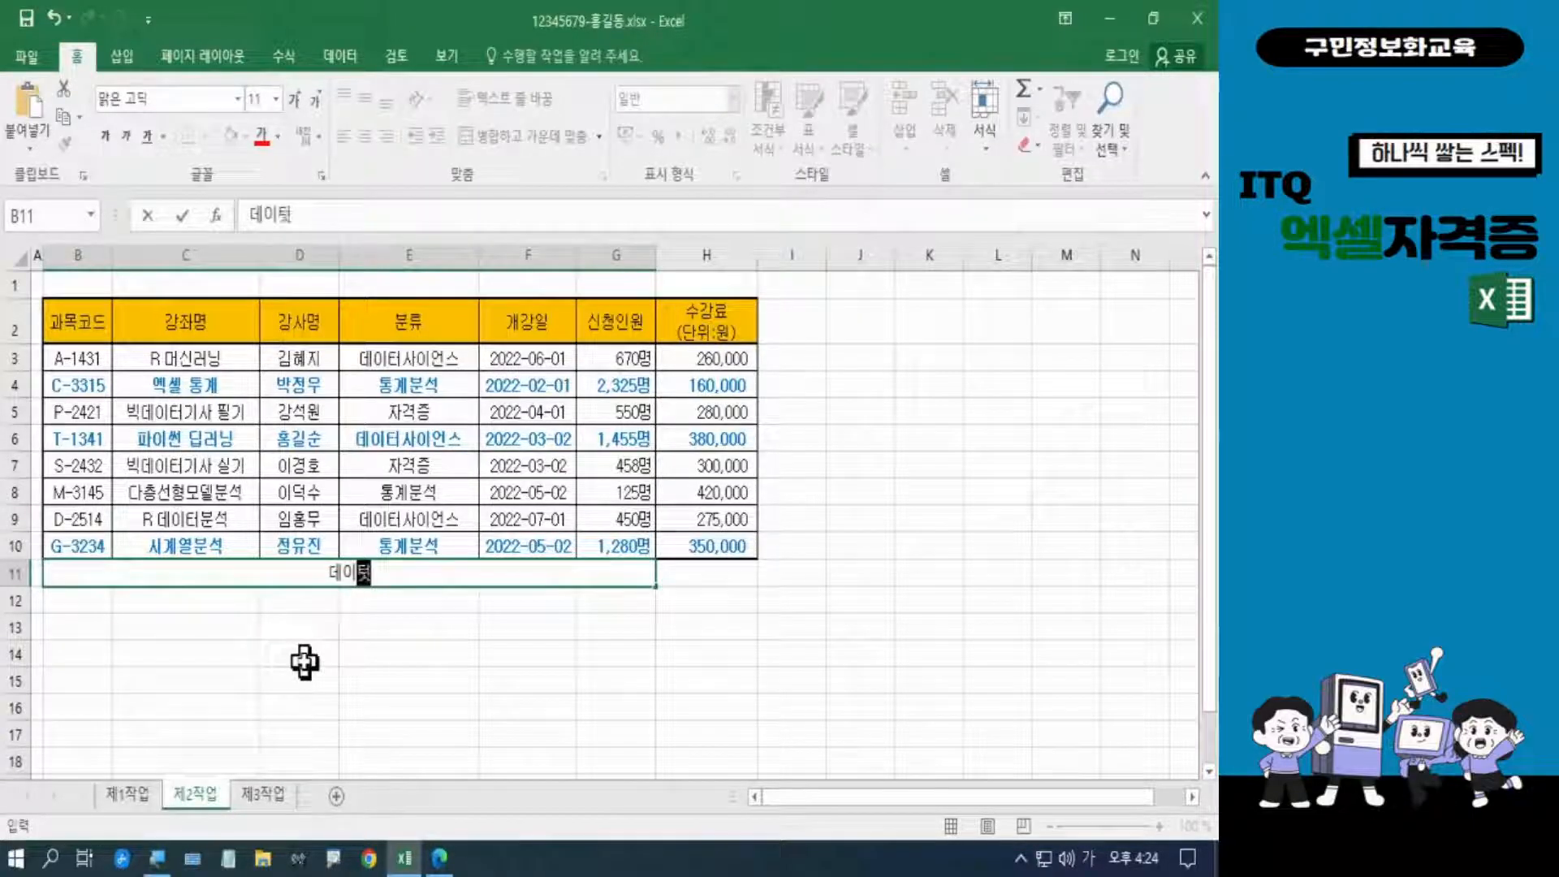
pyautogui.write('언스의')
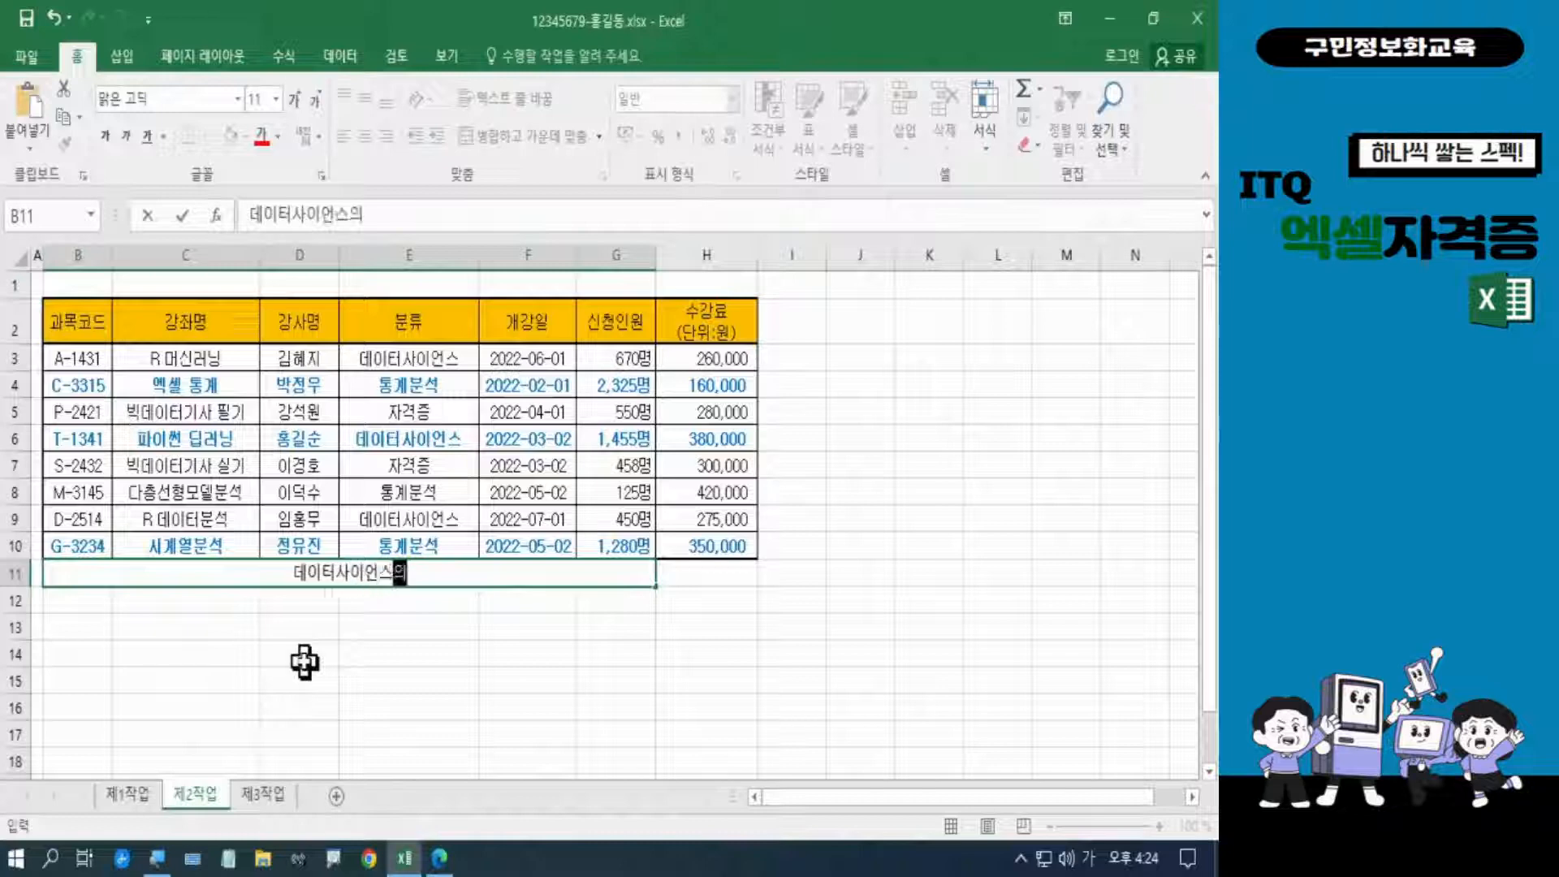
pyautogui.write(' ㅅ수강료')
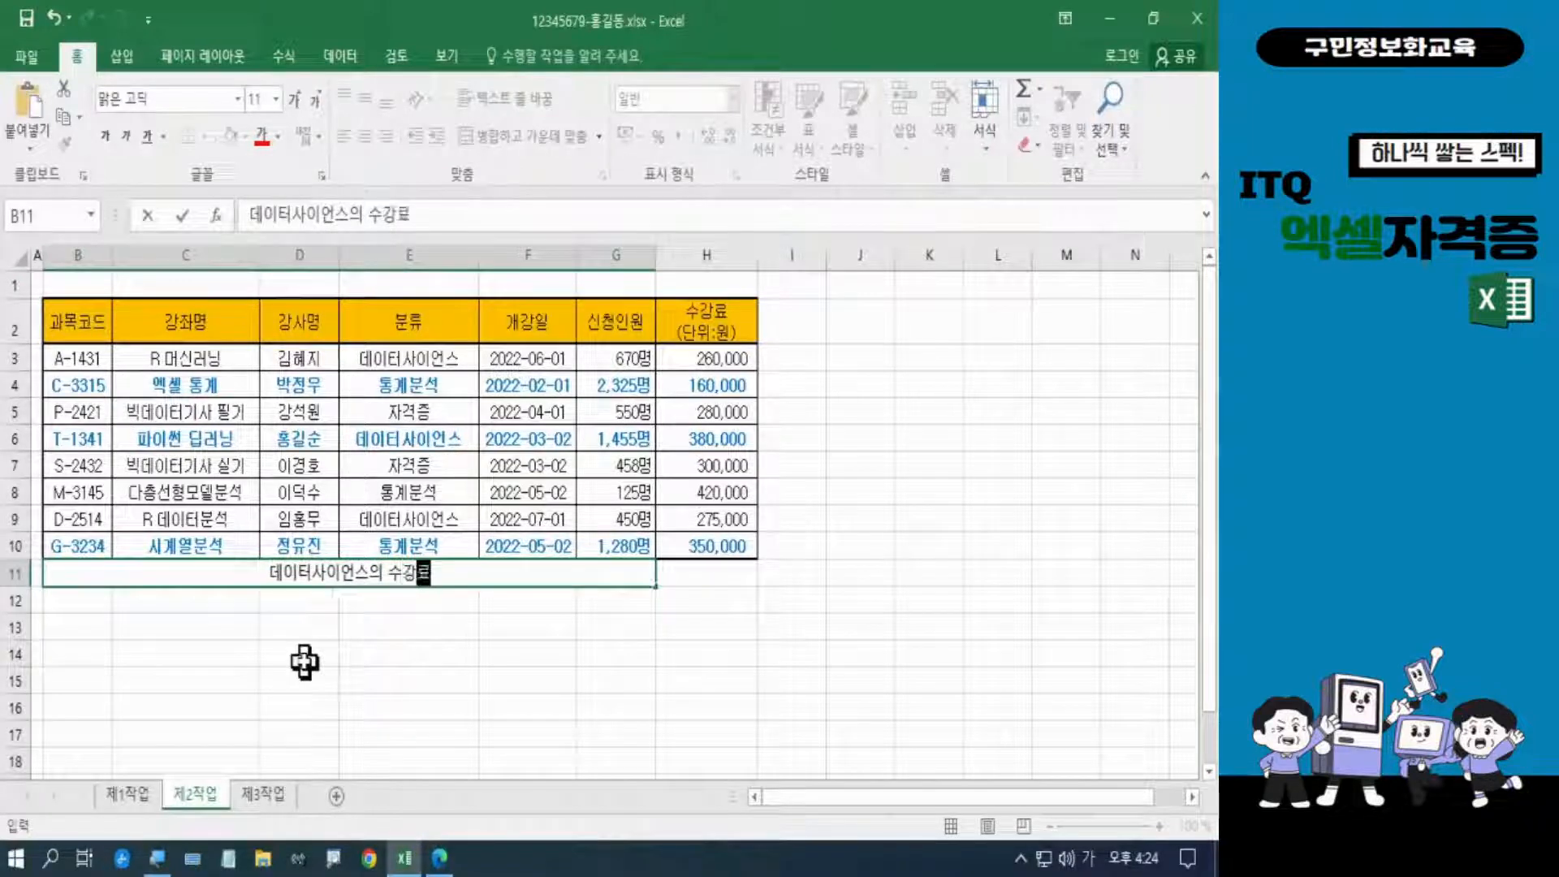
pyautogui.write('ㅁ(')
pyautogui.write('단위')
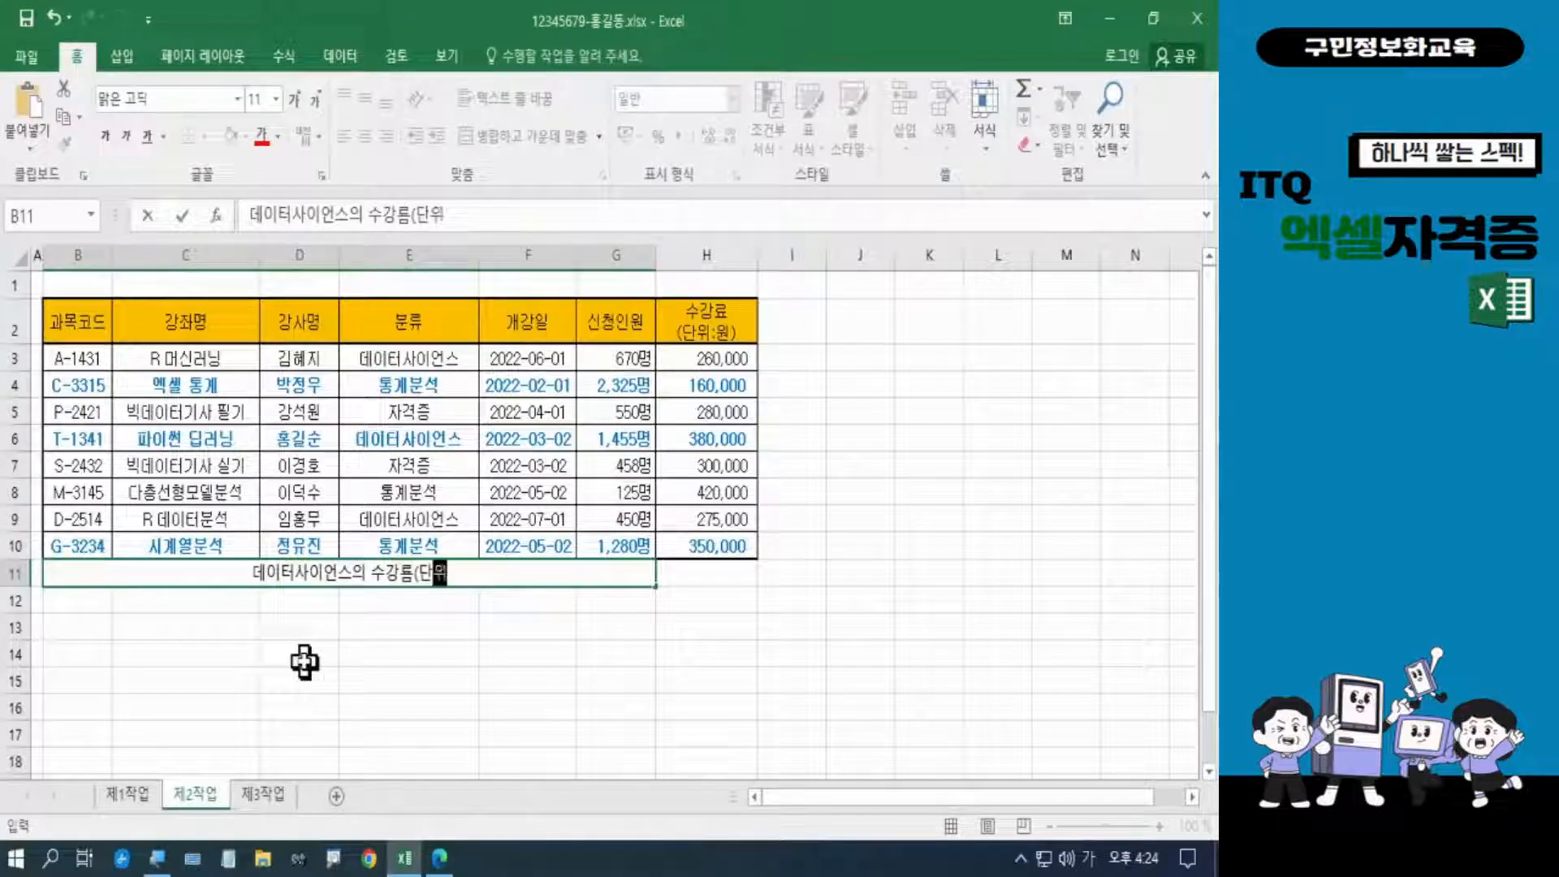
pyautogui.write(':원)')
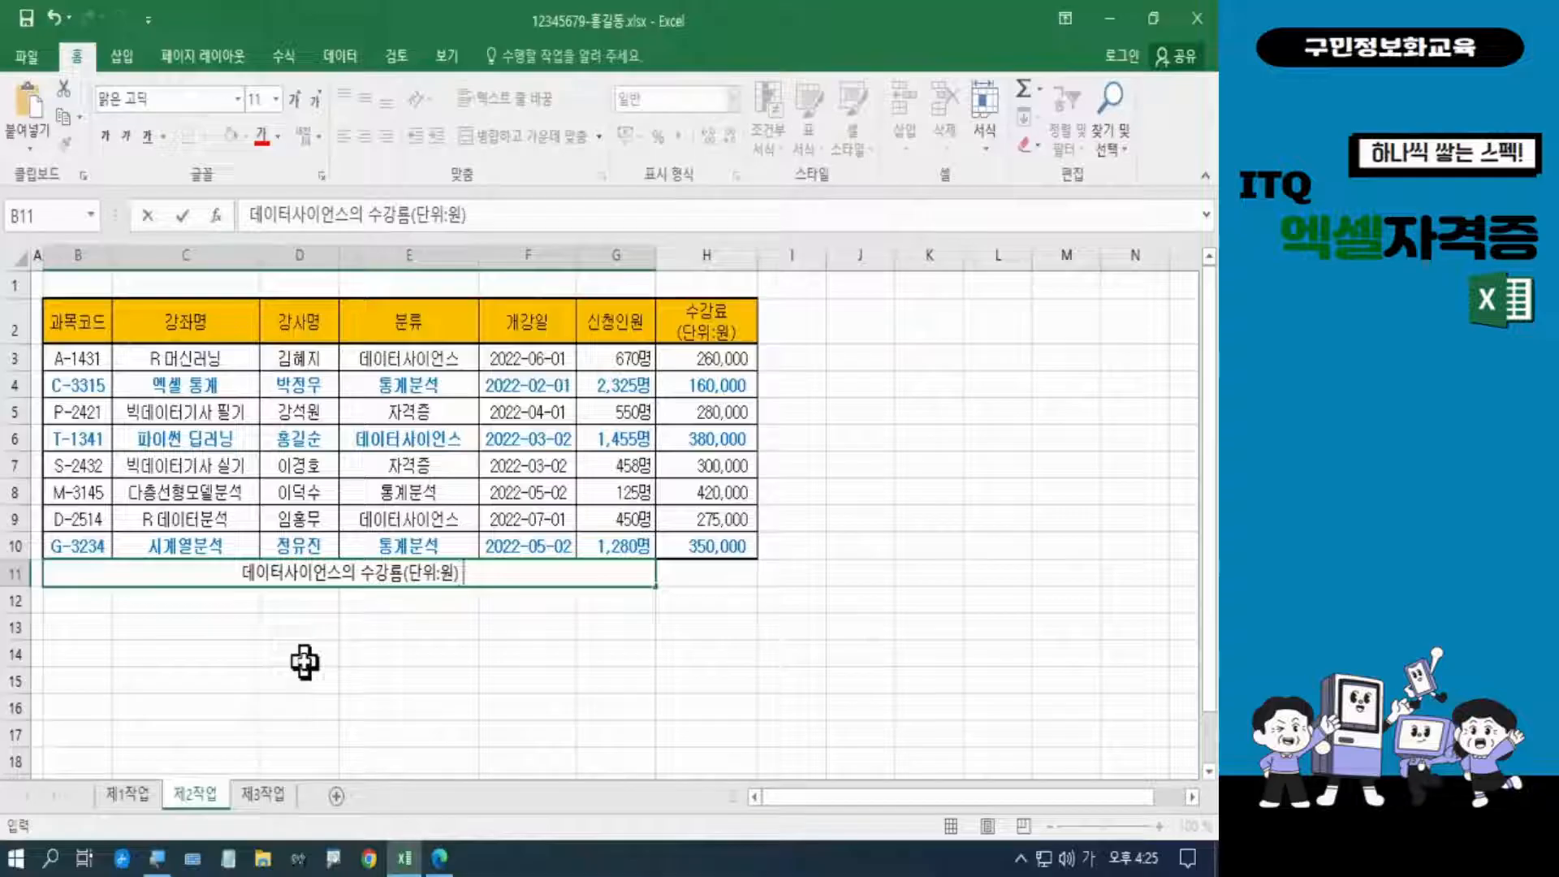
pyautogui.write('평균')
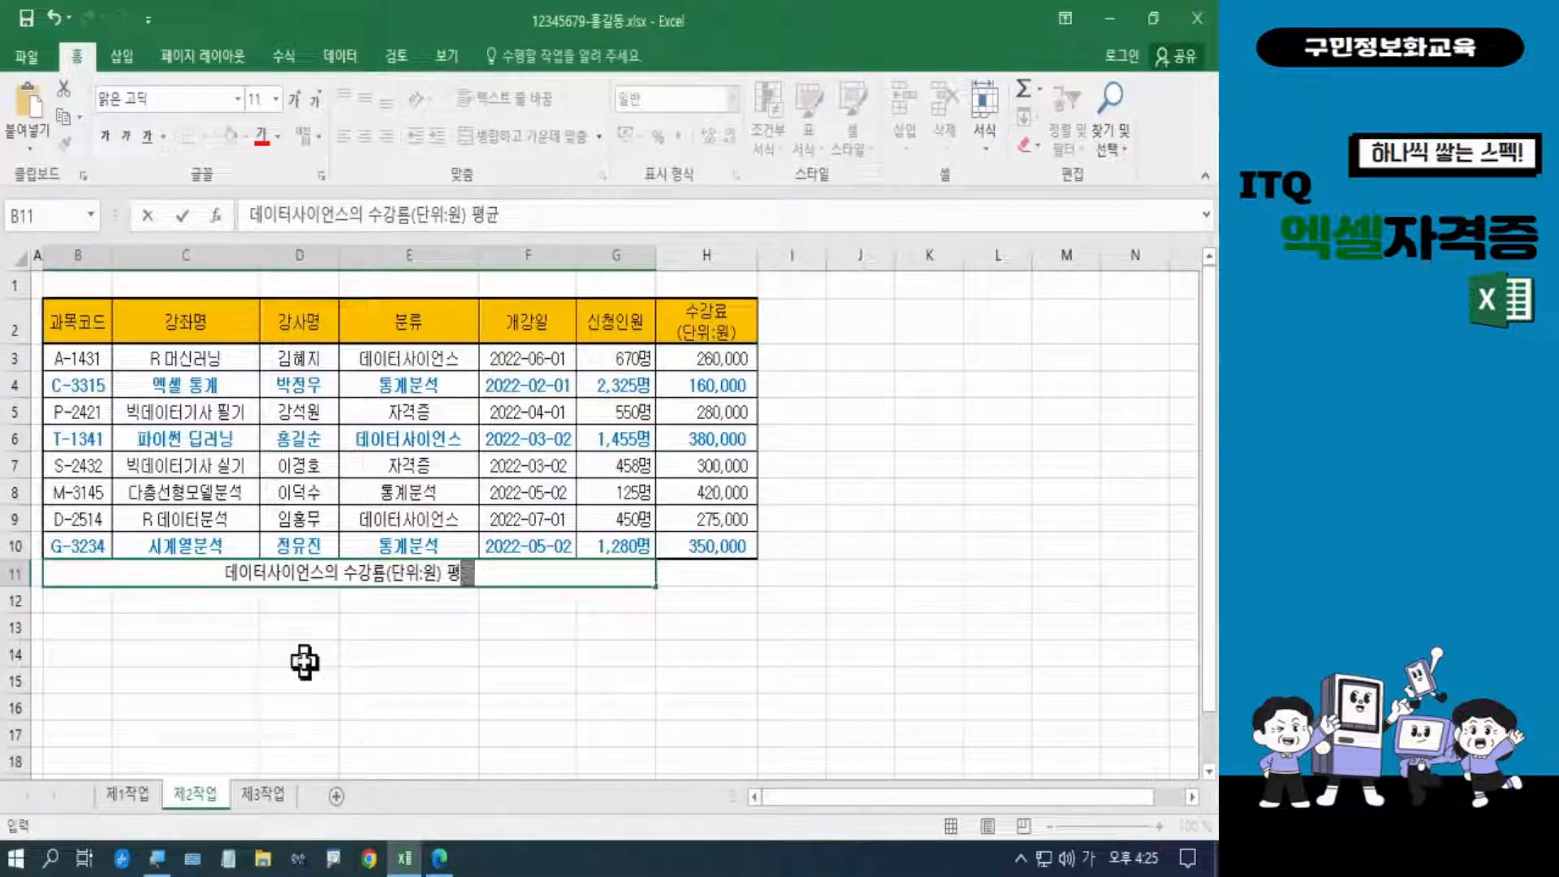
pyautogui.press('Return')
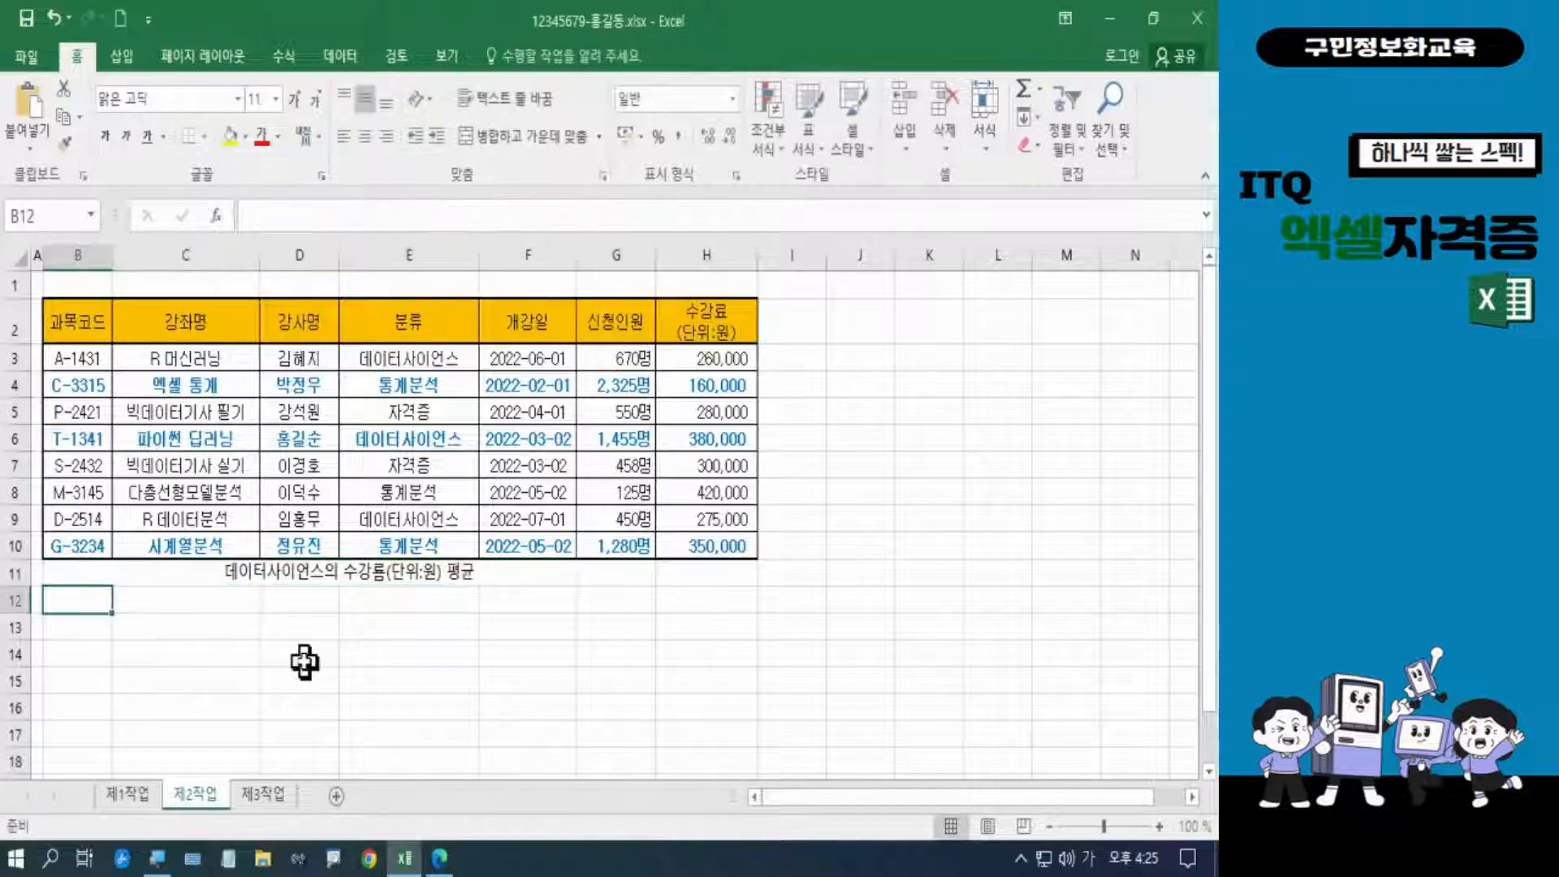
# Correct the misspelled fee word in the merged B11 label to 수강료
pyautogui.click(1158, 826)
pyautogui.click(1159, 826)
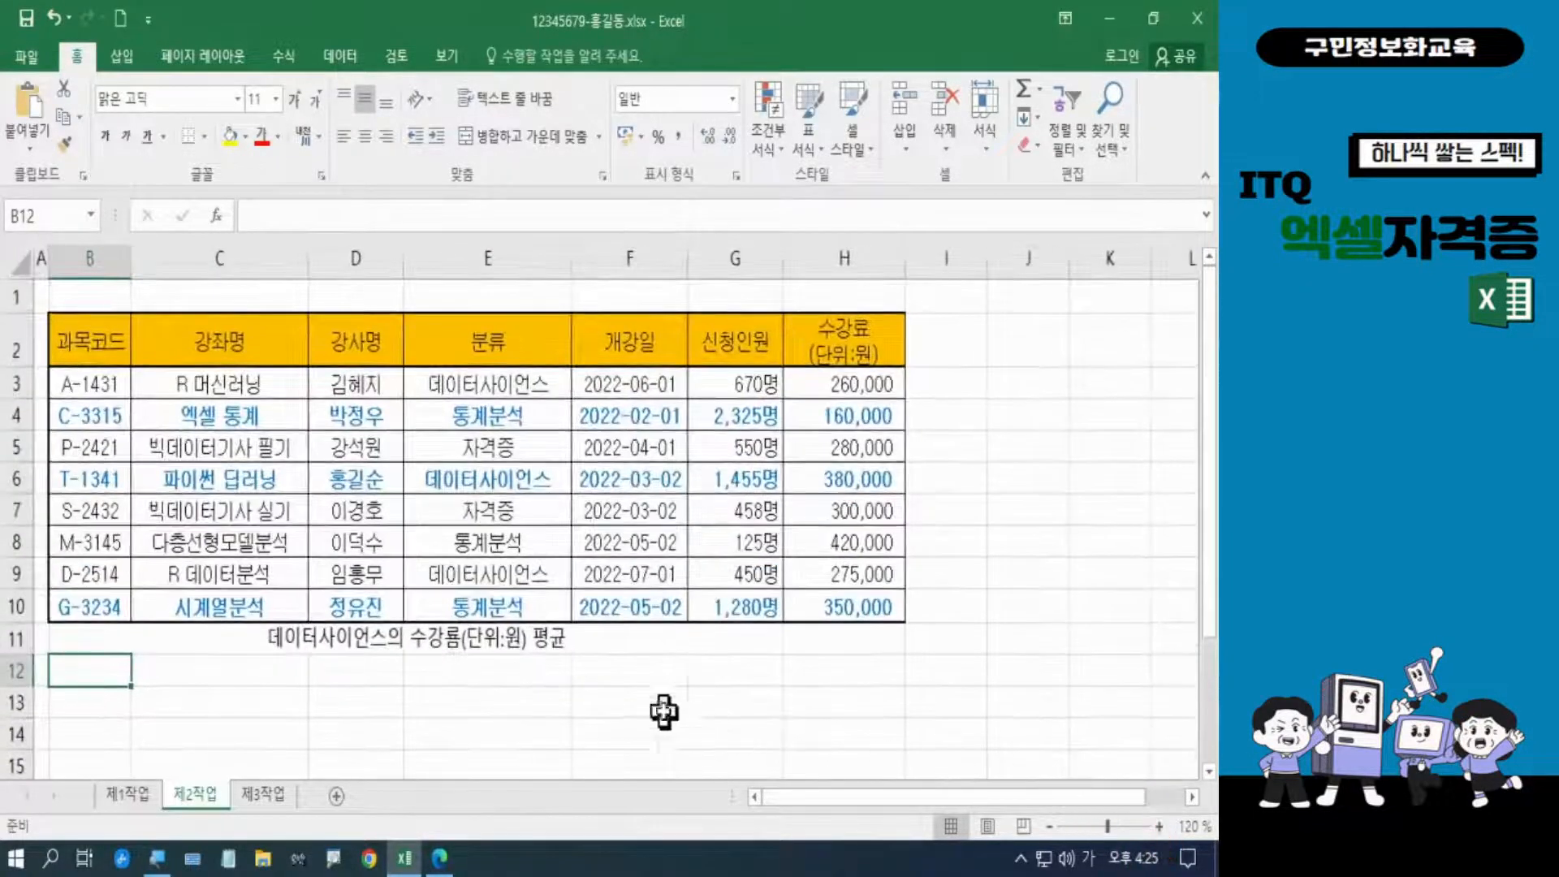
pyautogui.click(487, 641)
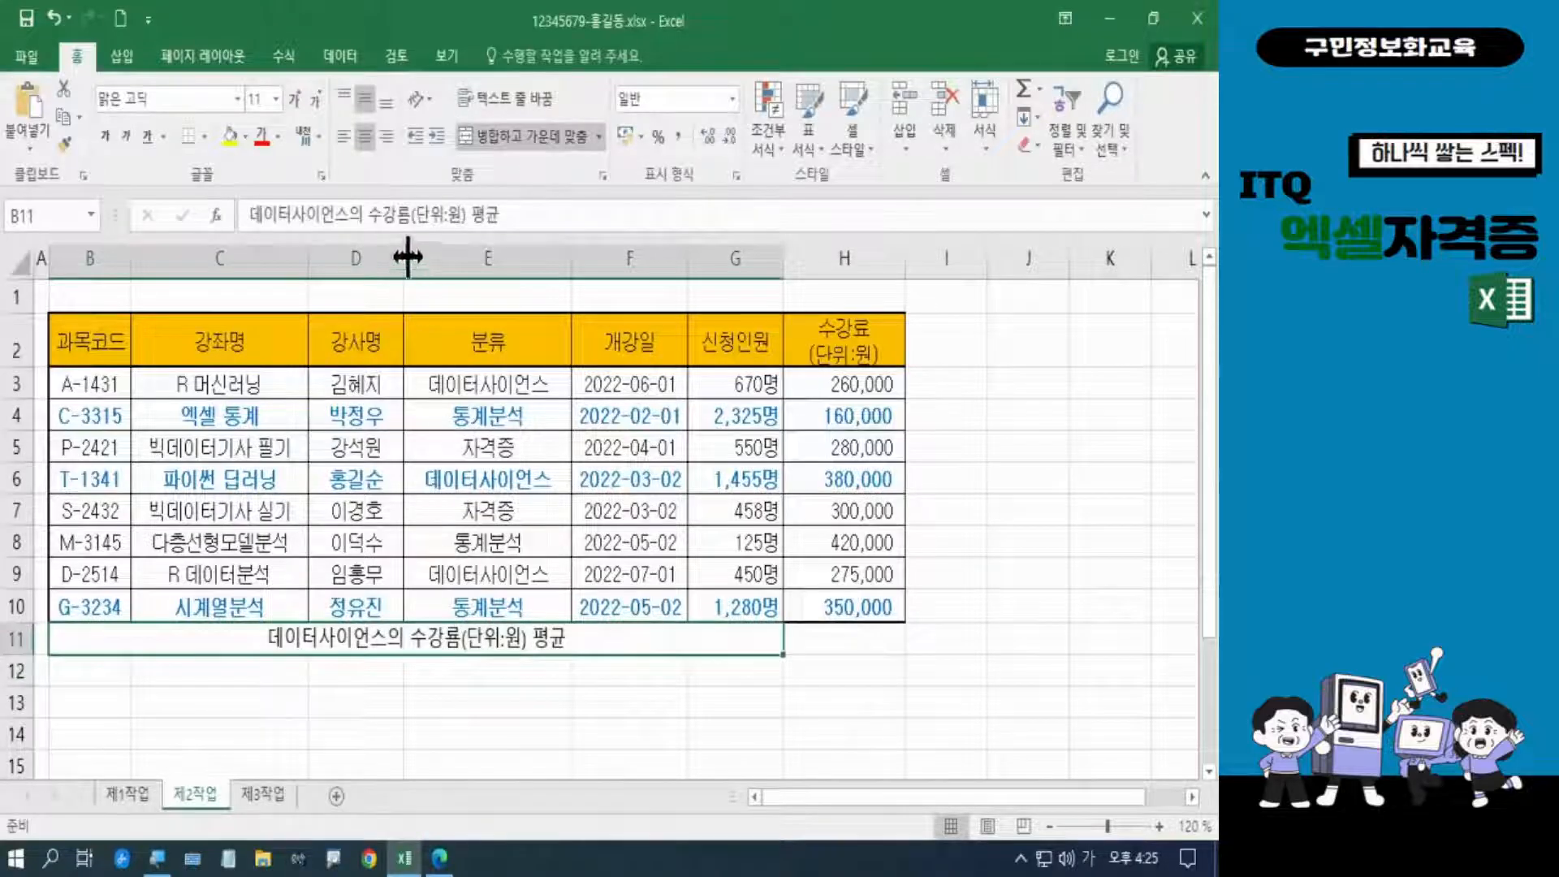
pyautogui.click(410, 216)
pyautogui.press('BackSpace')
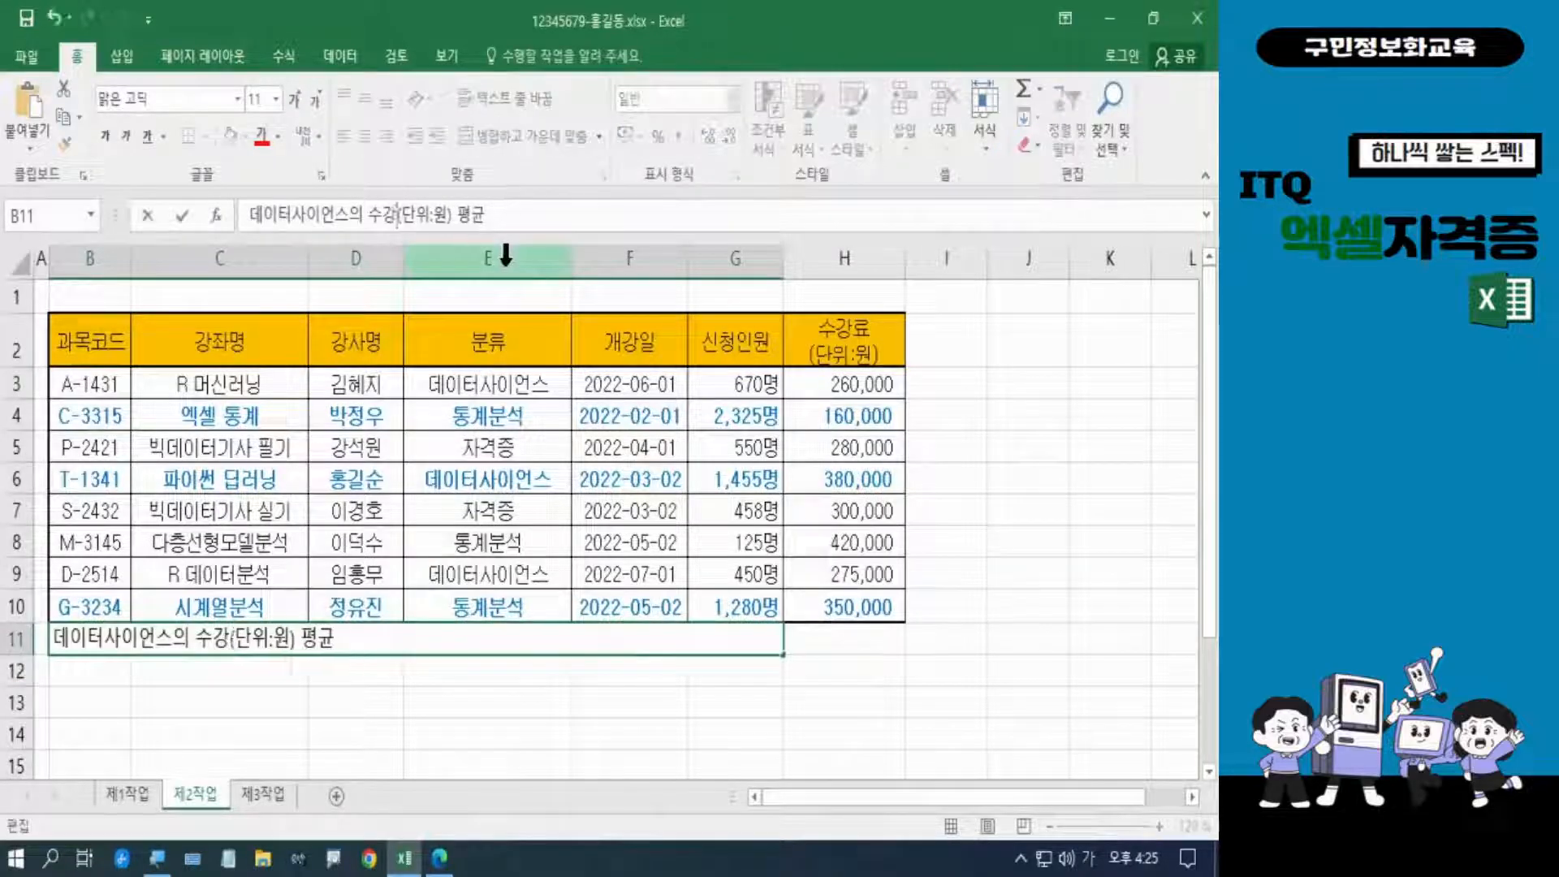
pyautogui.write('료')
pyautogui.press('Return')
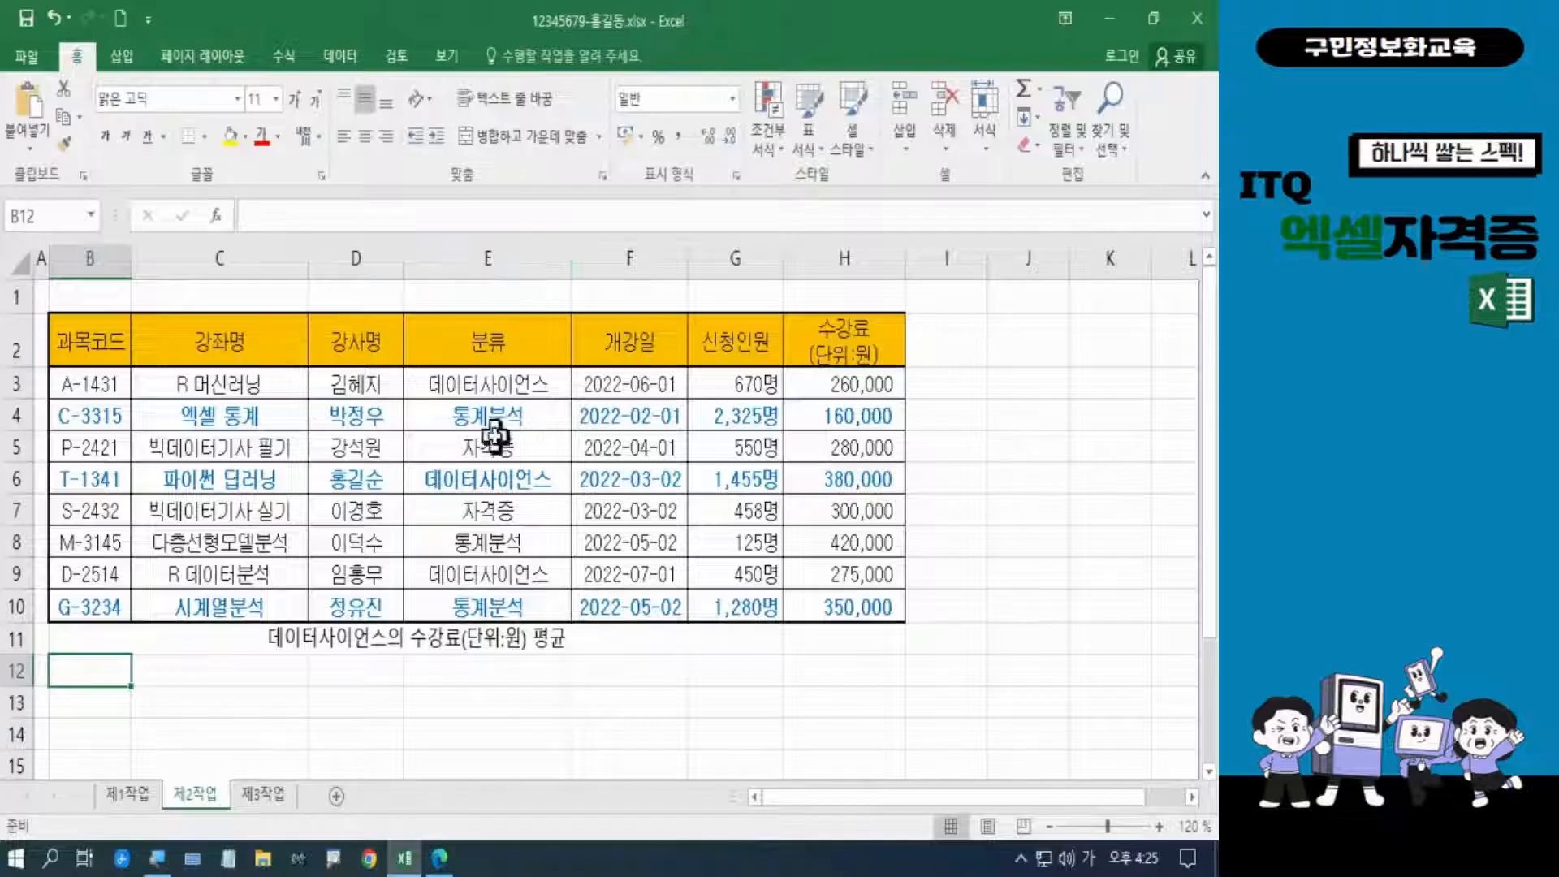
pyautogui.click(492, 638)
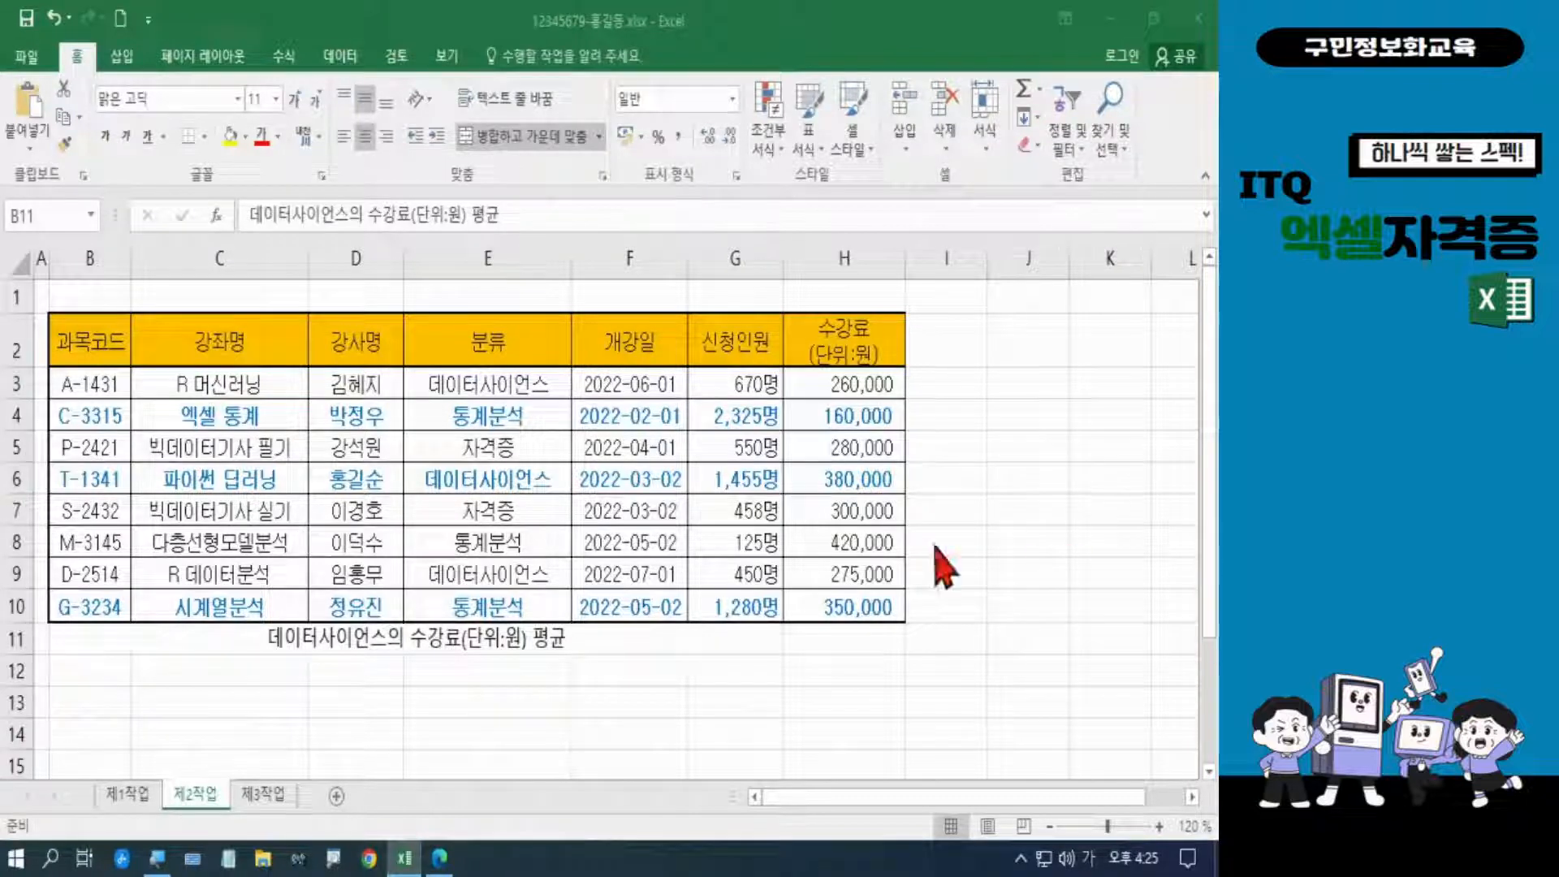
# Start a DAVERAGE formula in H11 with B2:H10 as the database range, ready for the field argument
pyautogui.click(814, 638)
pyautogui.click(814, 638)
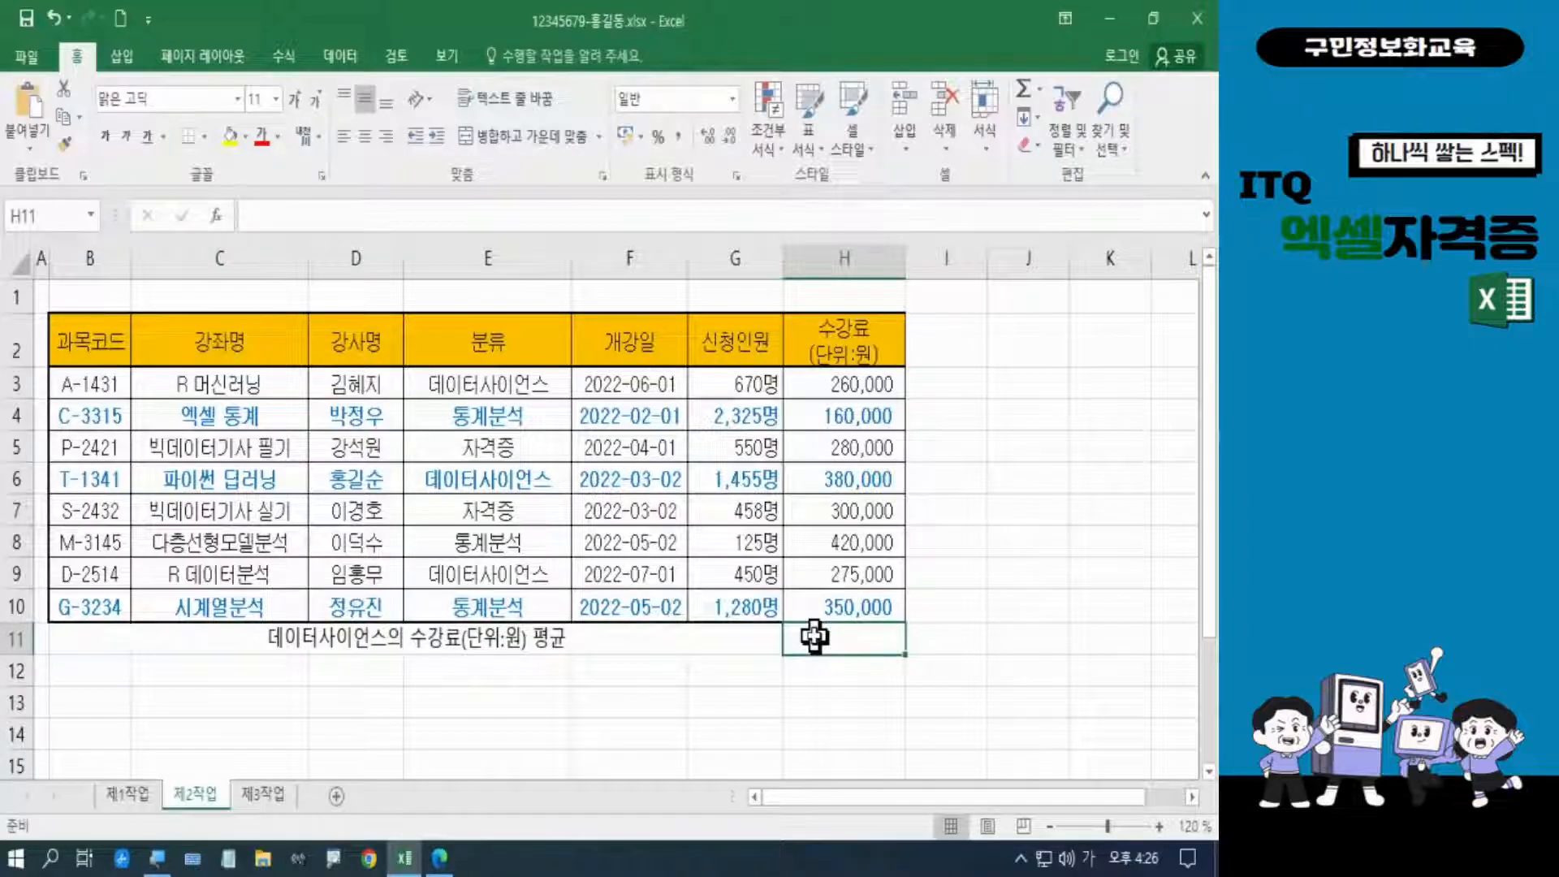
pyautogui.click(814, 638)
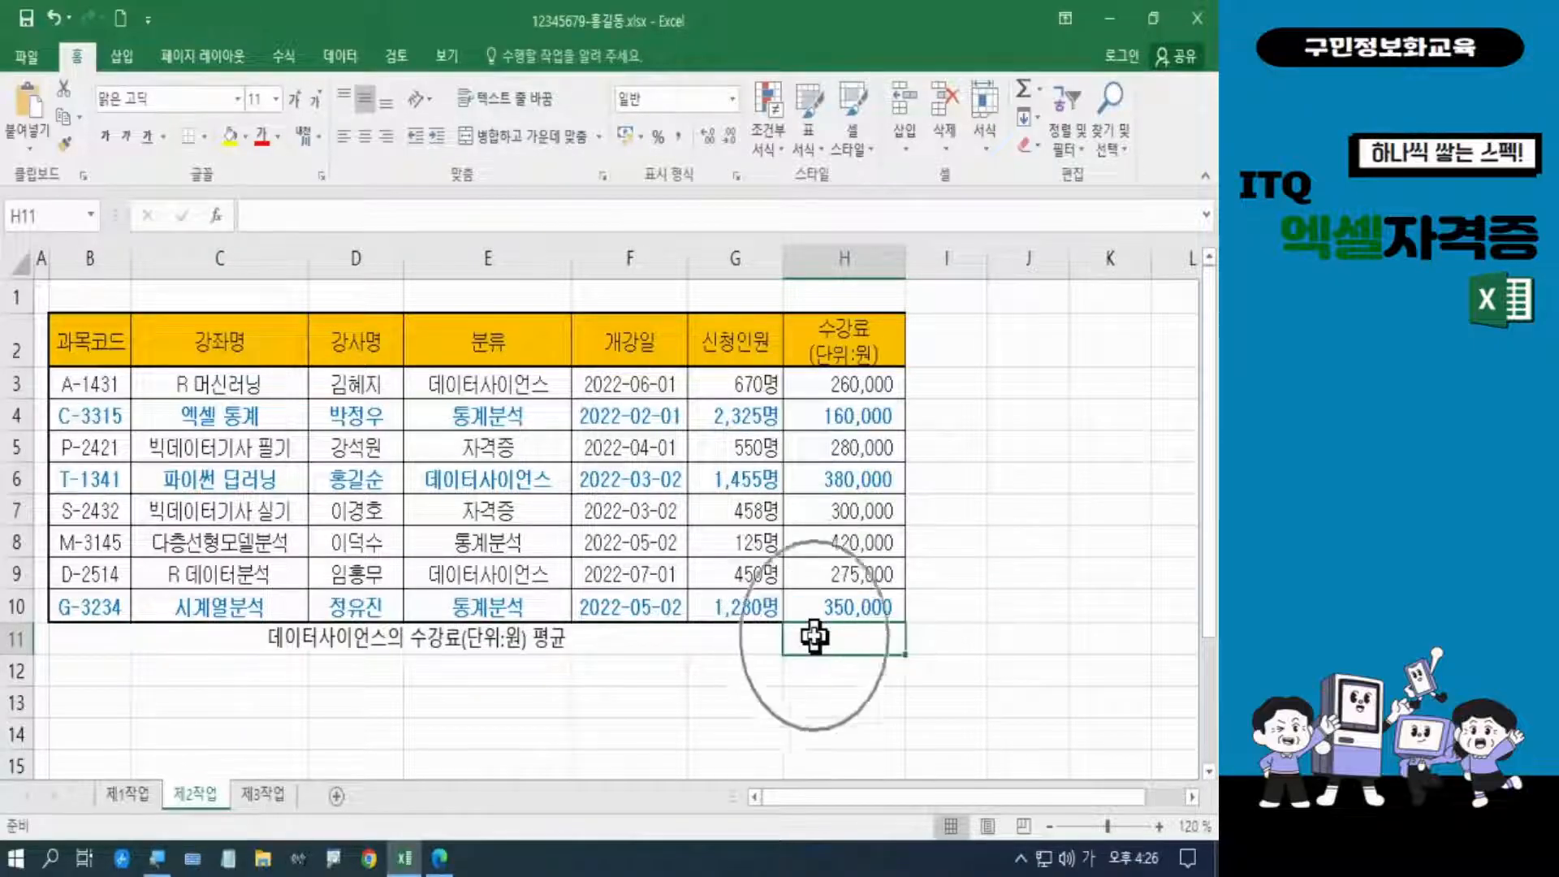
pyautogui.click(814, 638)
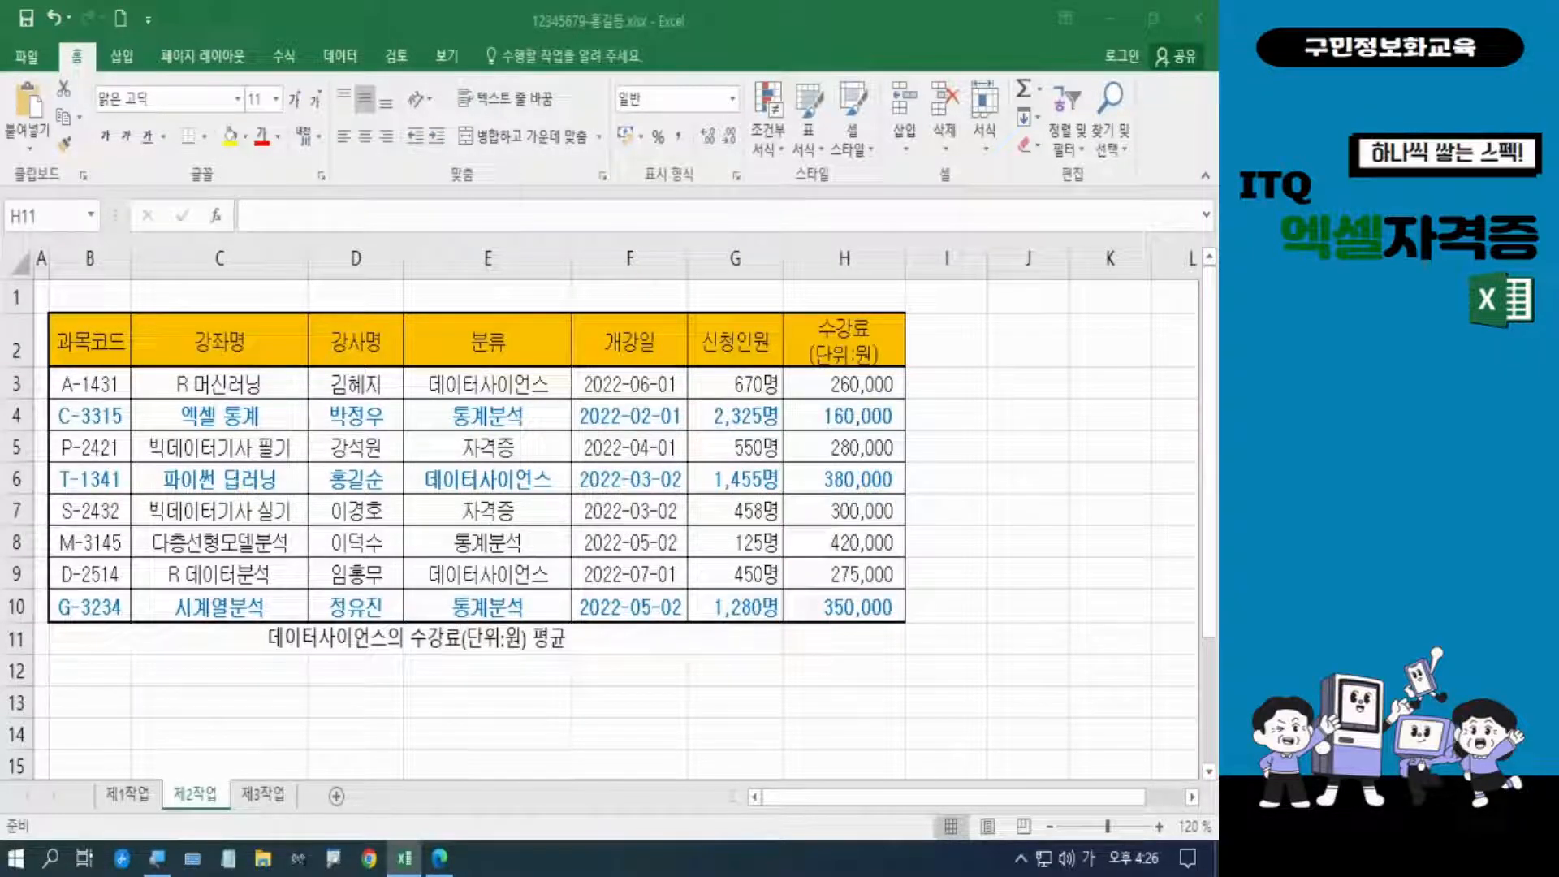
pyautogui.click(811, 638)
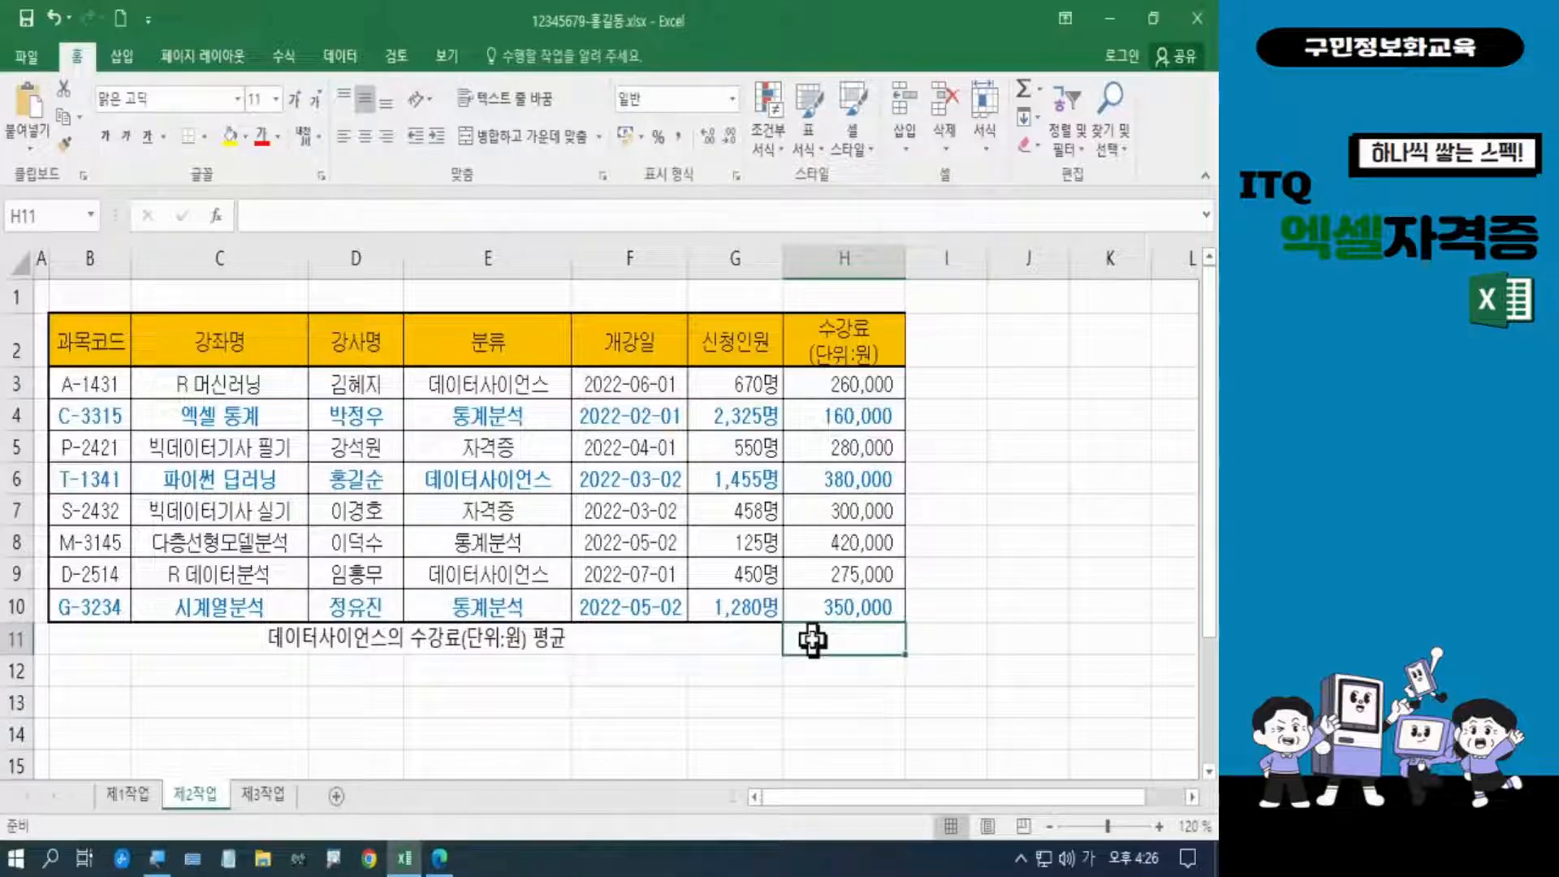
pyautogui.write('=')
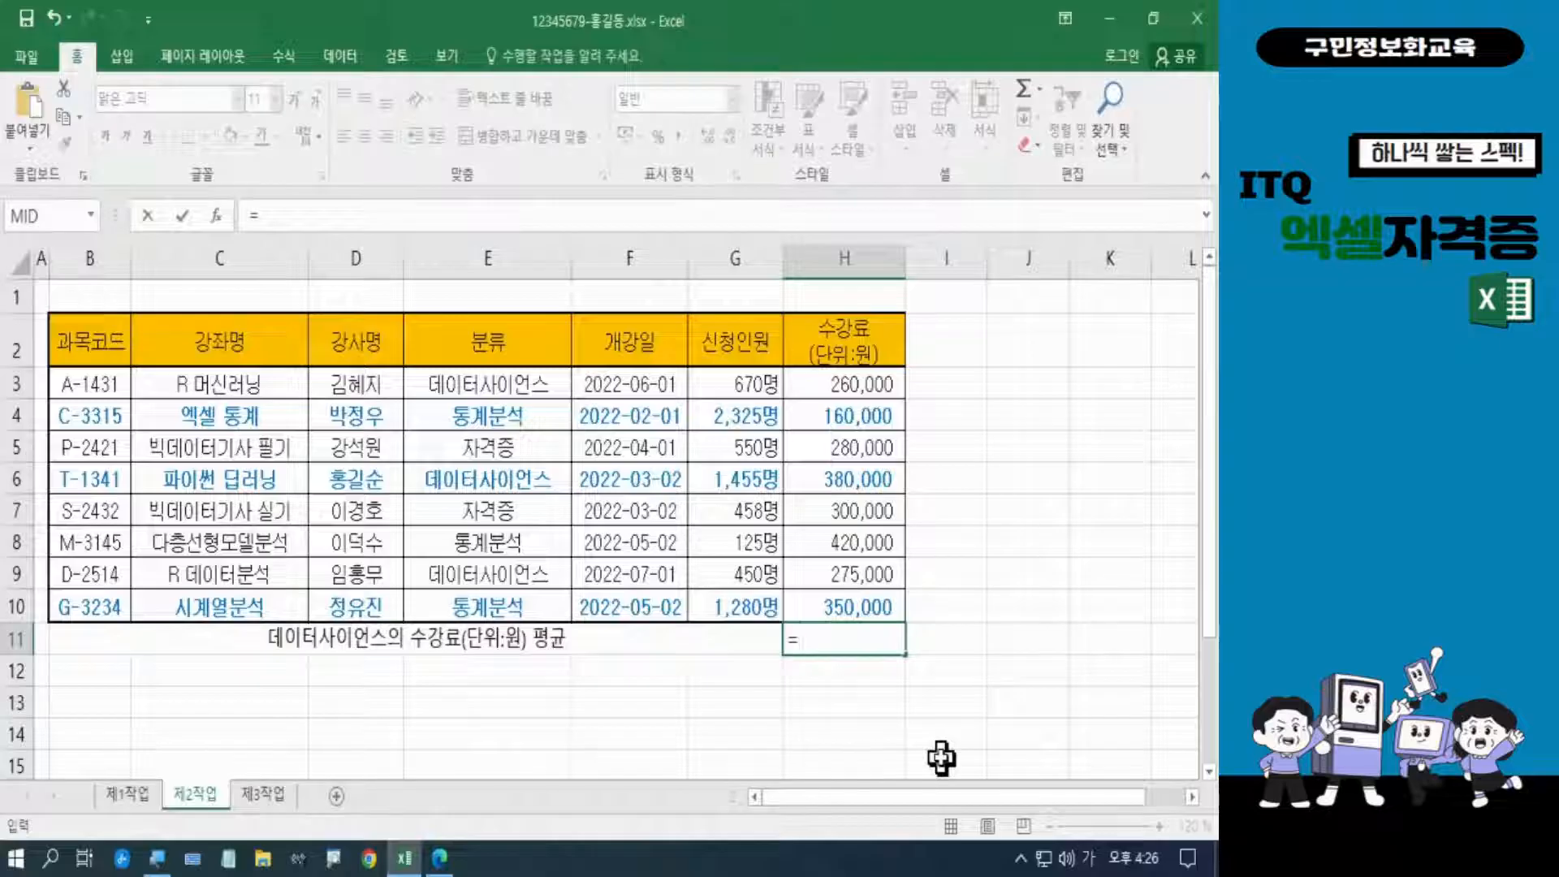
pyautogui.write('ㅇ')
pyautogui.press('BackSpace')
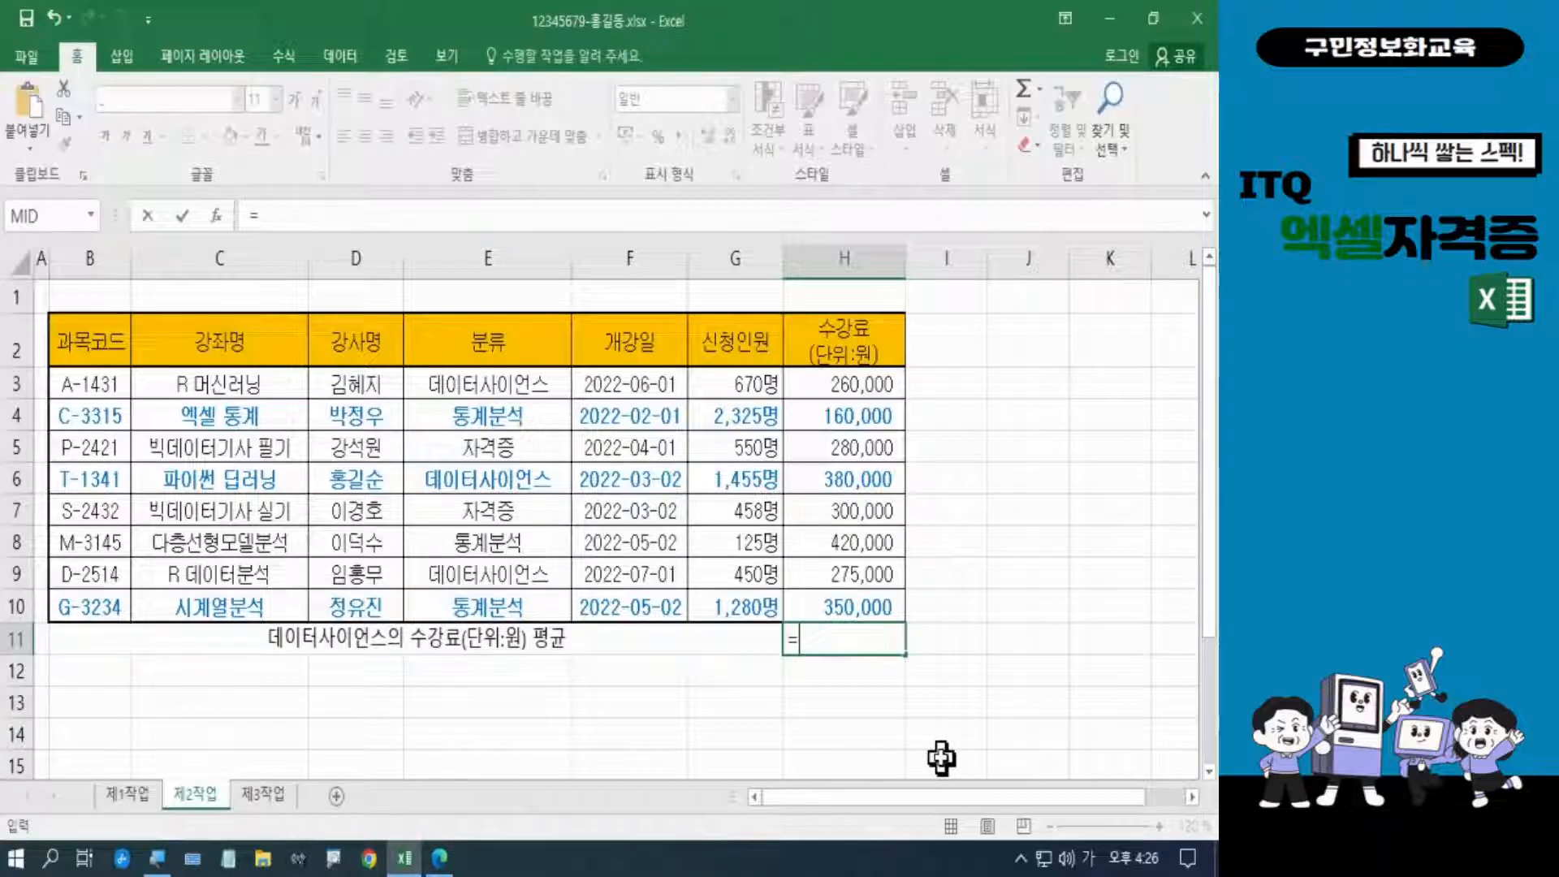
pyautogui.press('Hangul')
pyautogui.write('da')
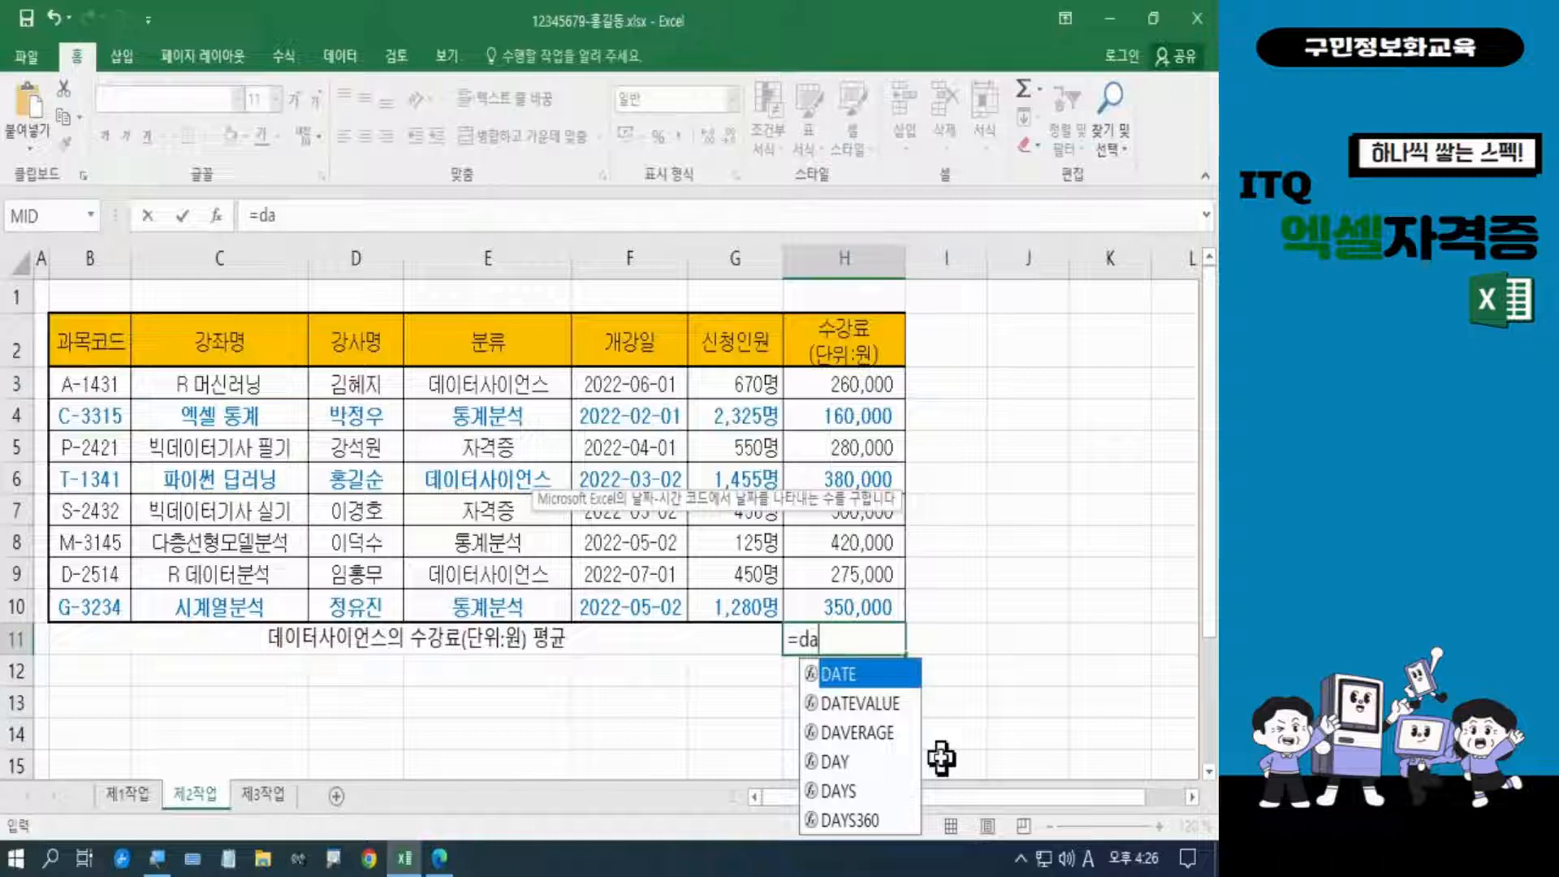
pyautogui.click(877, 741)
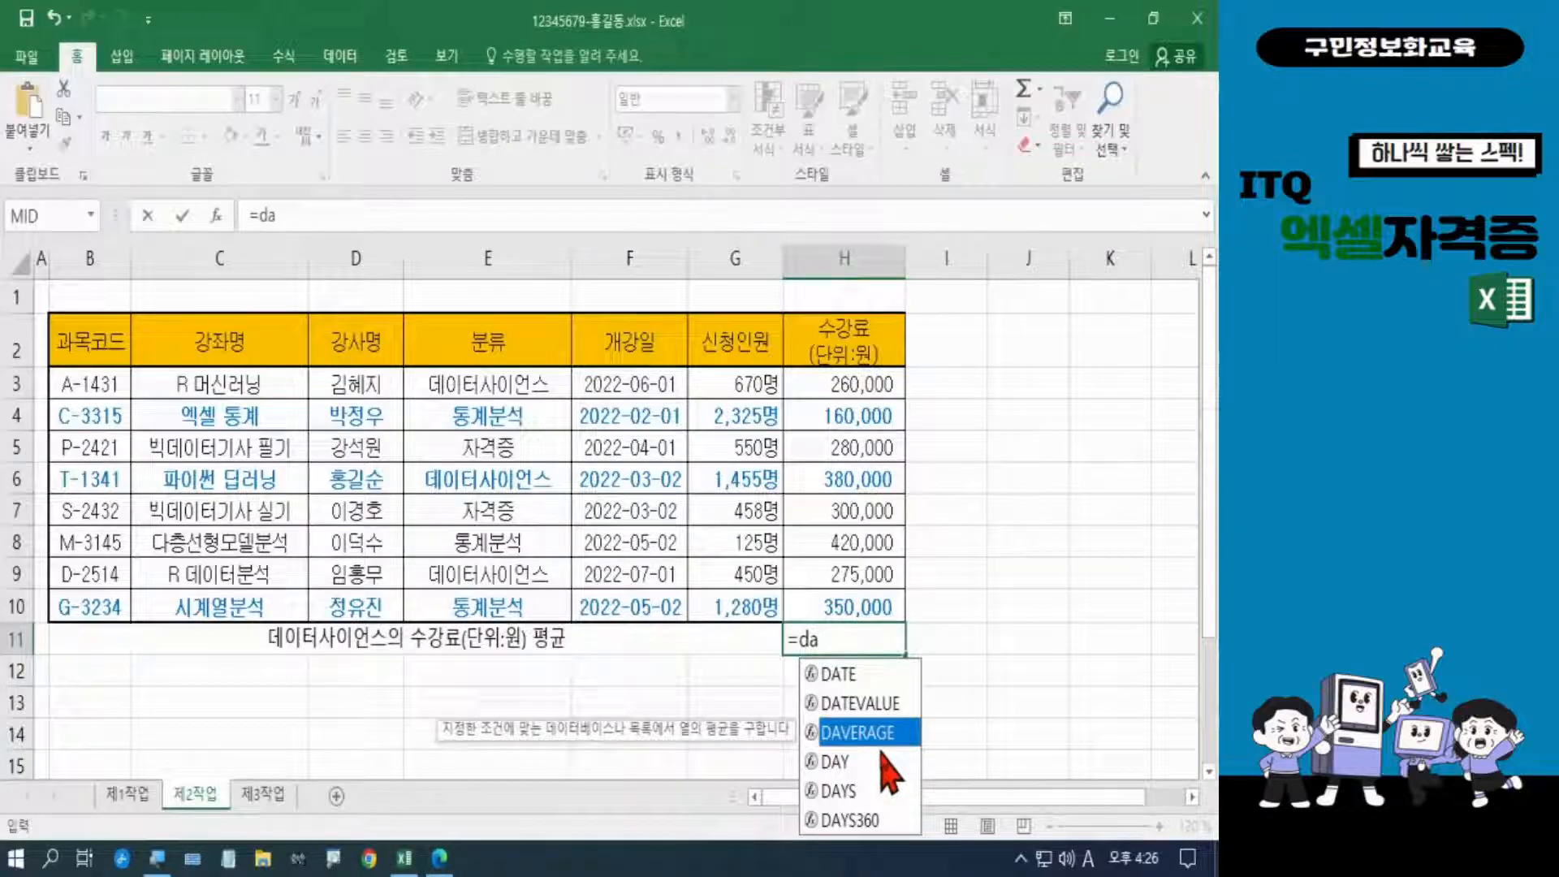
pyautogui.press('Tab')
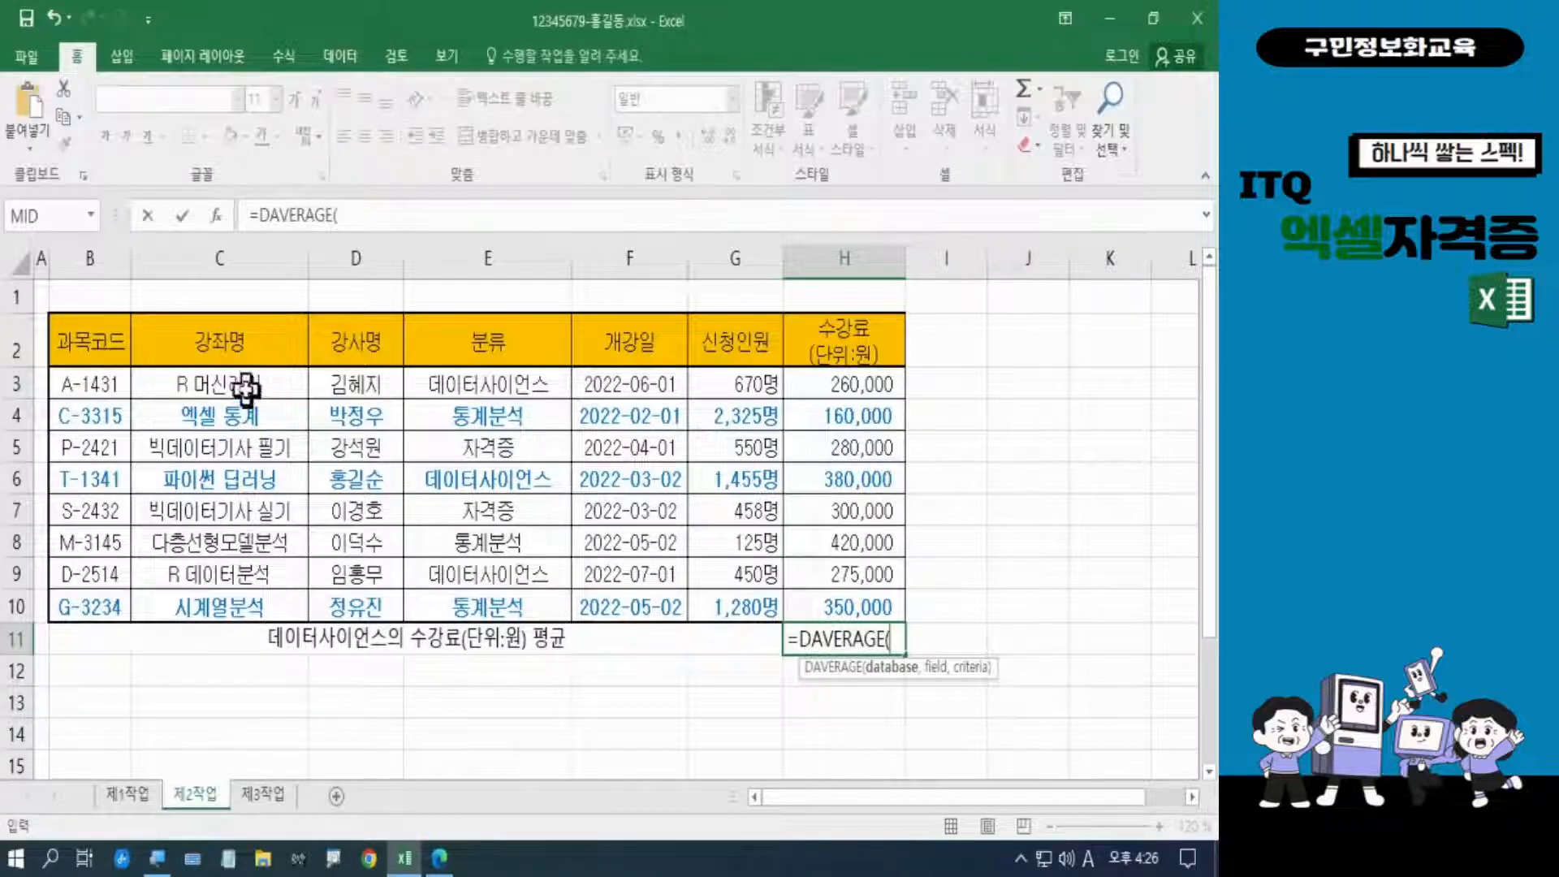
pyautogui.moveTo(117, 349); pyautogui.dragTo(829, 595)
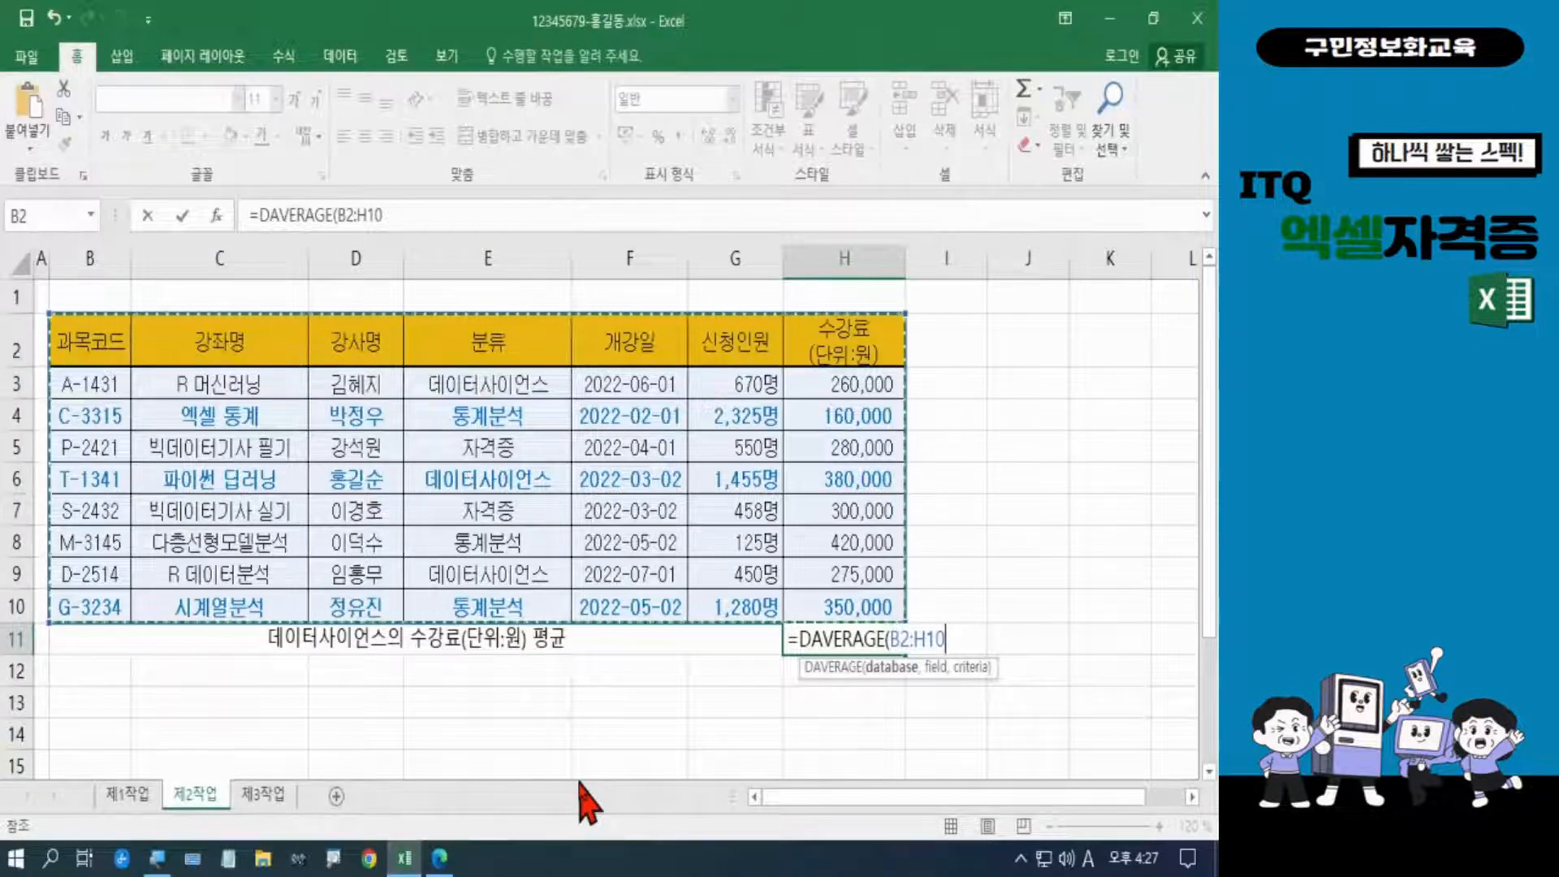
pyautogui.write(',')
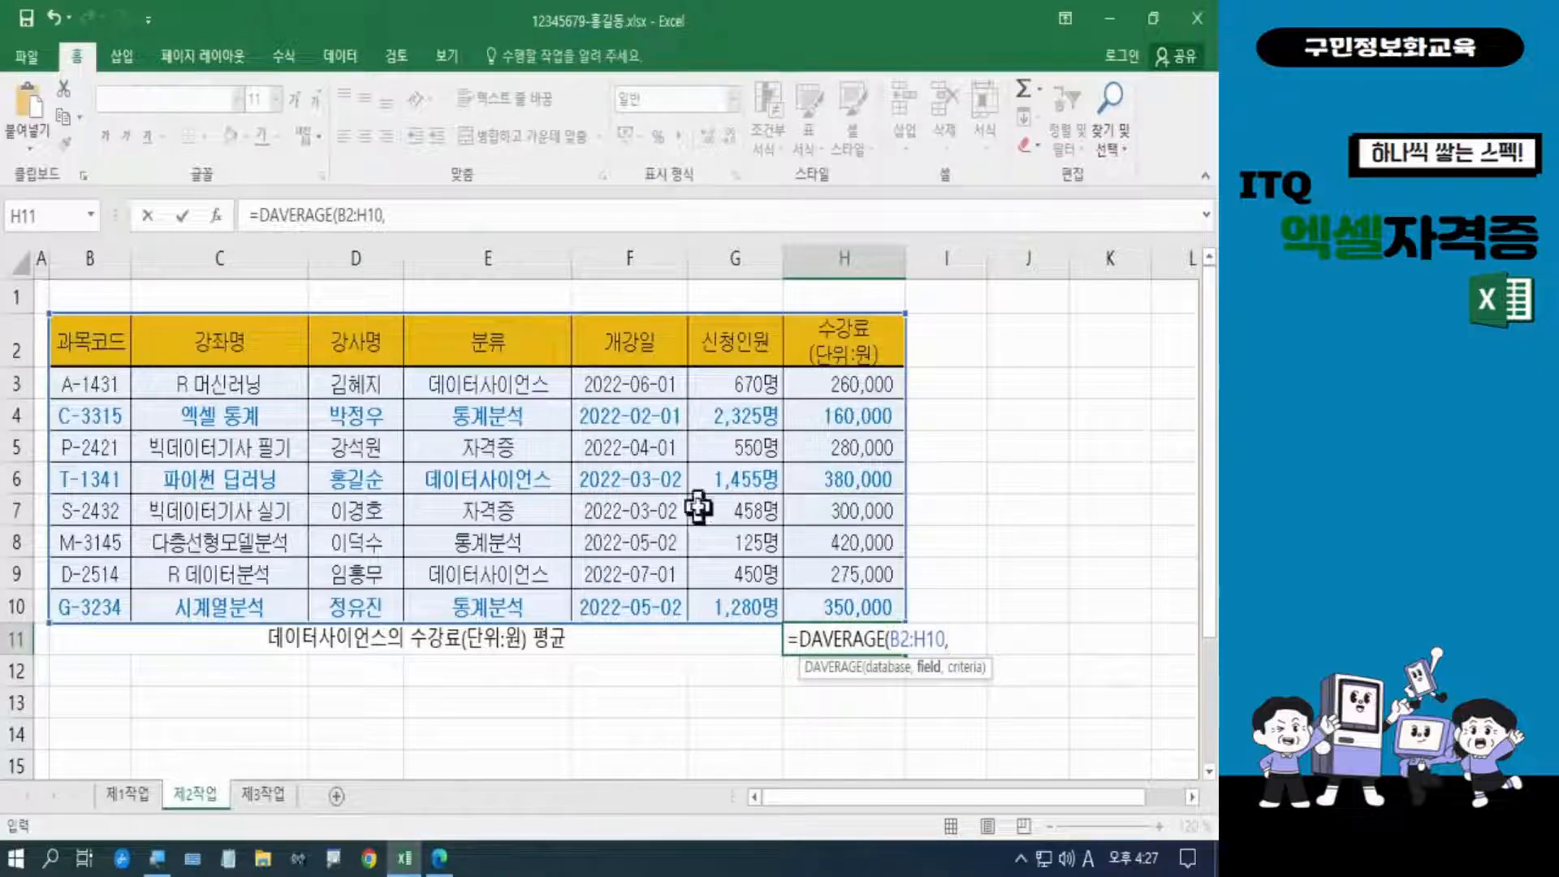
# Complete the DAVERAGE formula in H11 over B2:H10, with field H2 and criteria range E2:E3
pyautogui.click(846, 347)
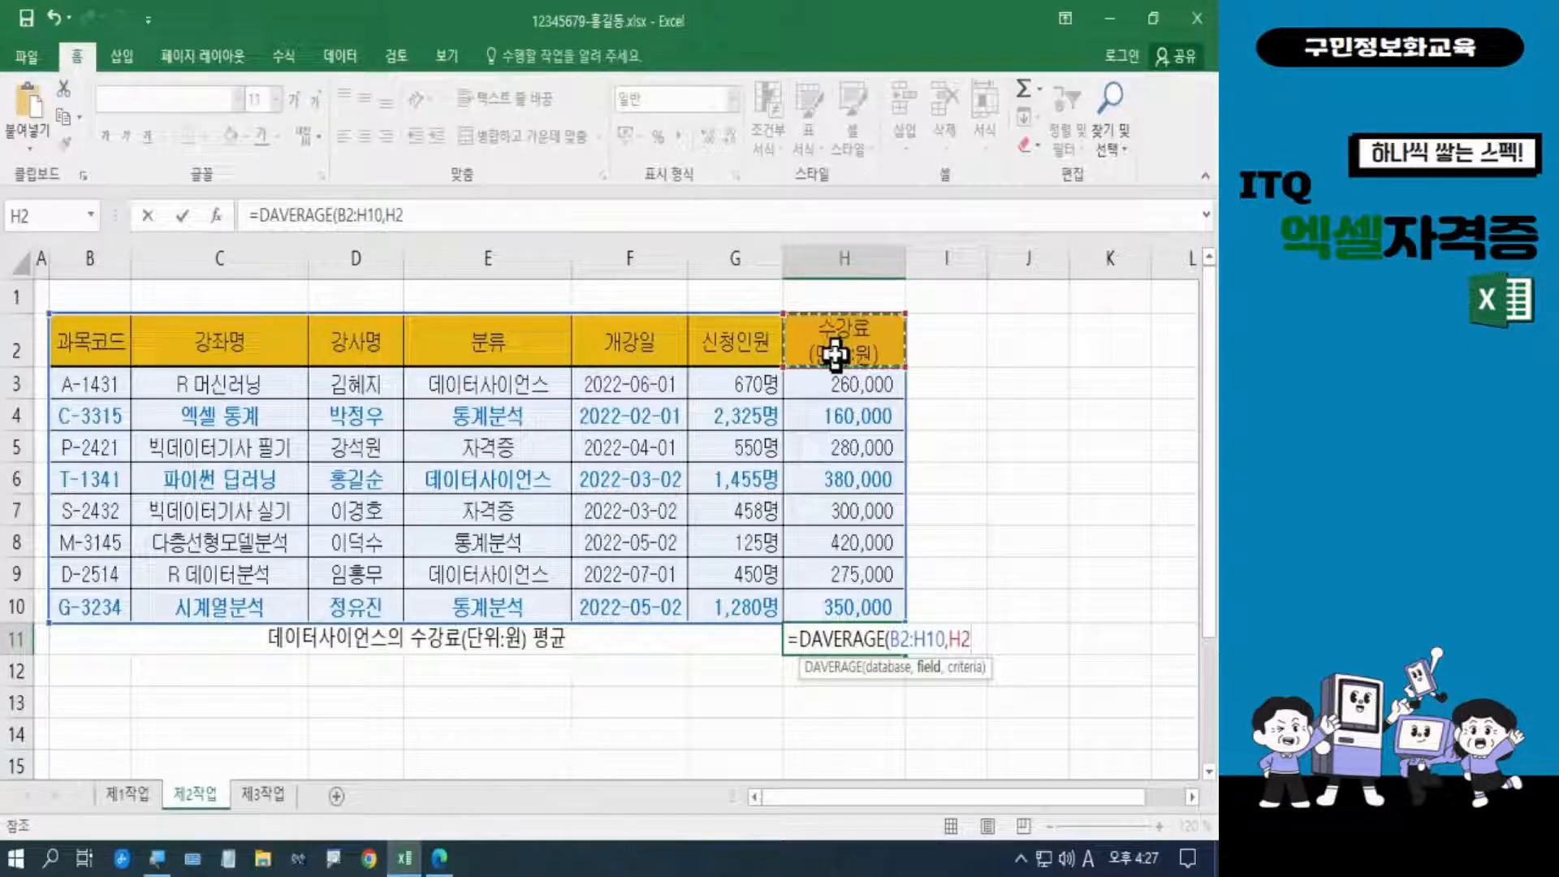
pyautogui.write(',')
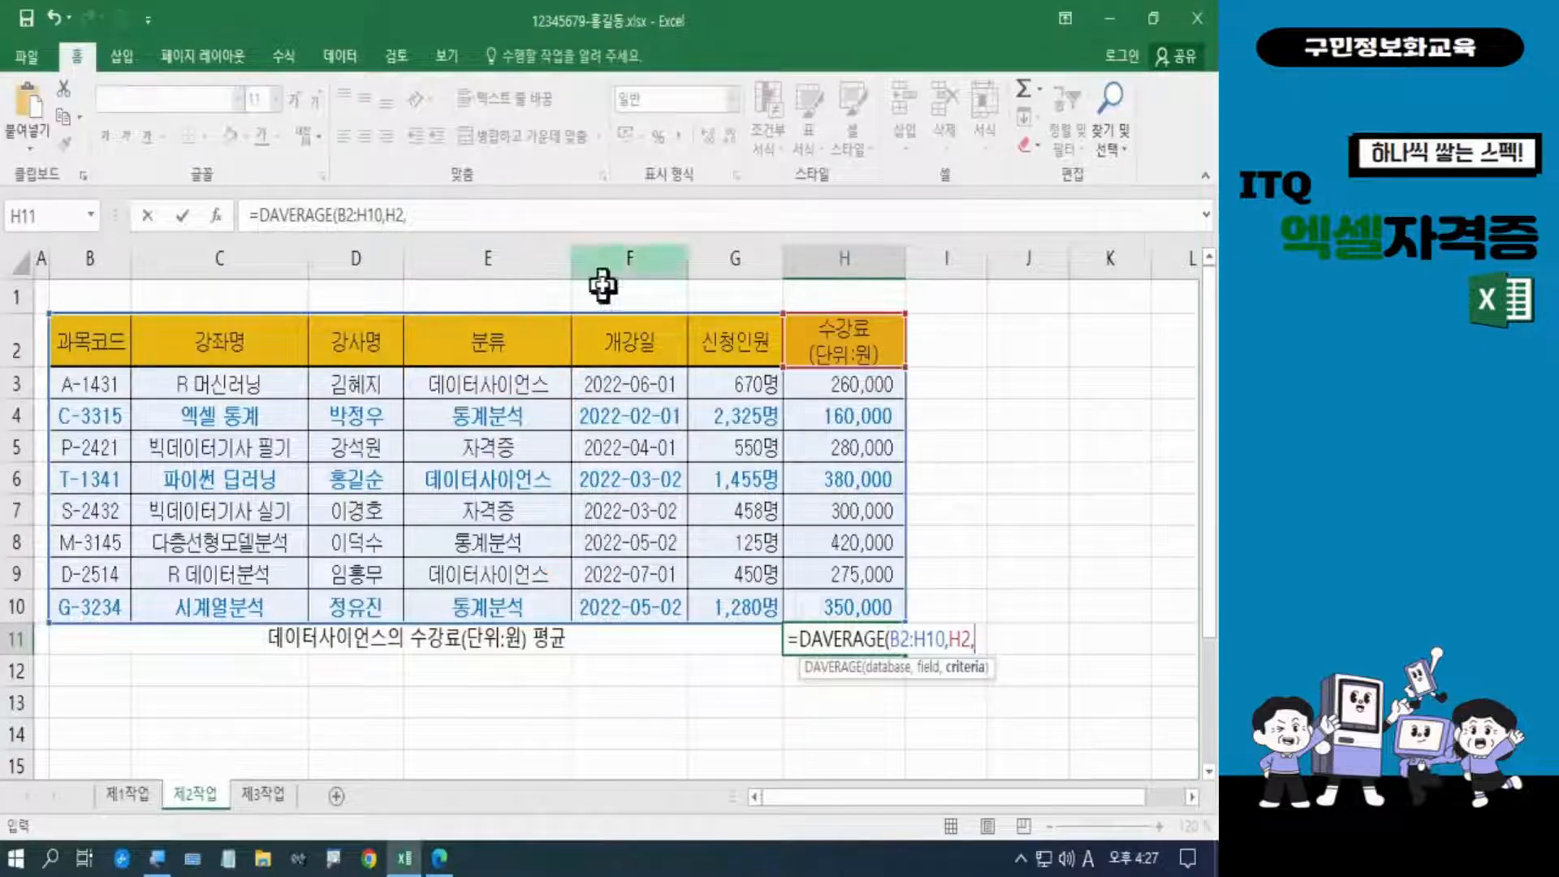
pyautogui.moveTo(526, 339); pyautogui.dragTo(528, 385)
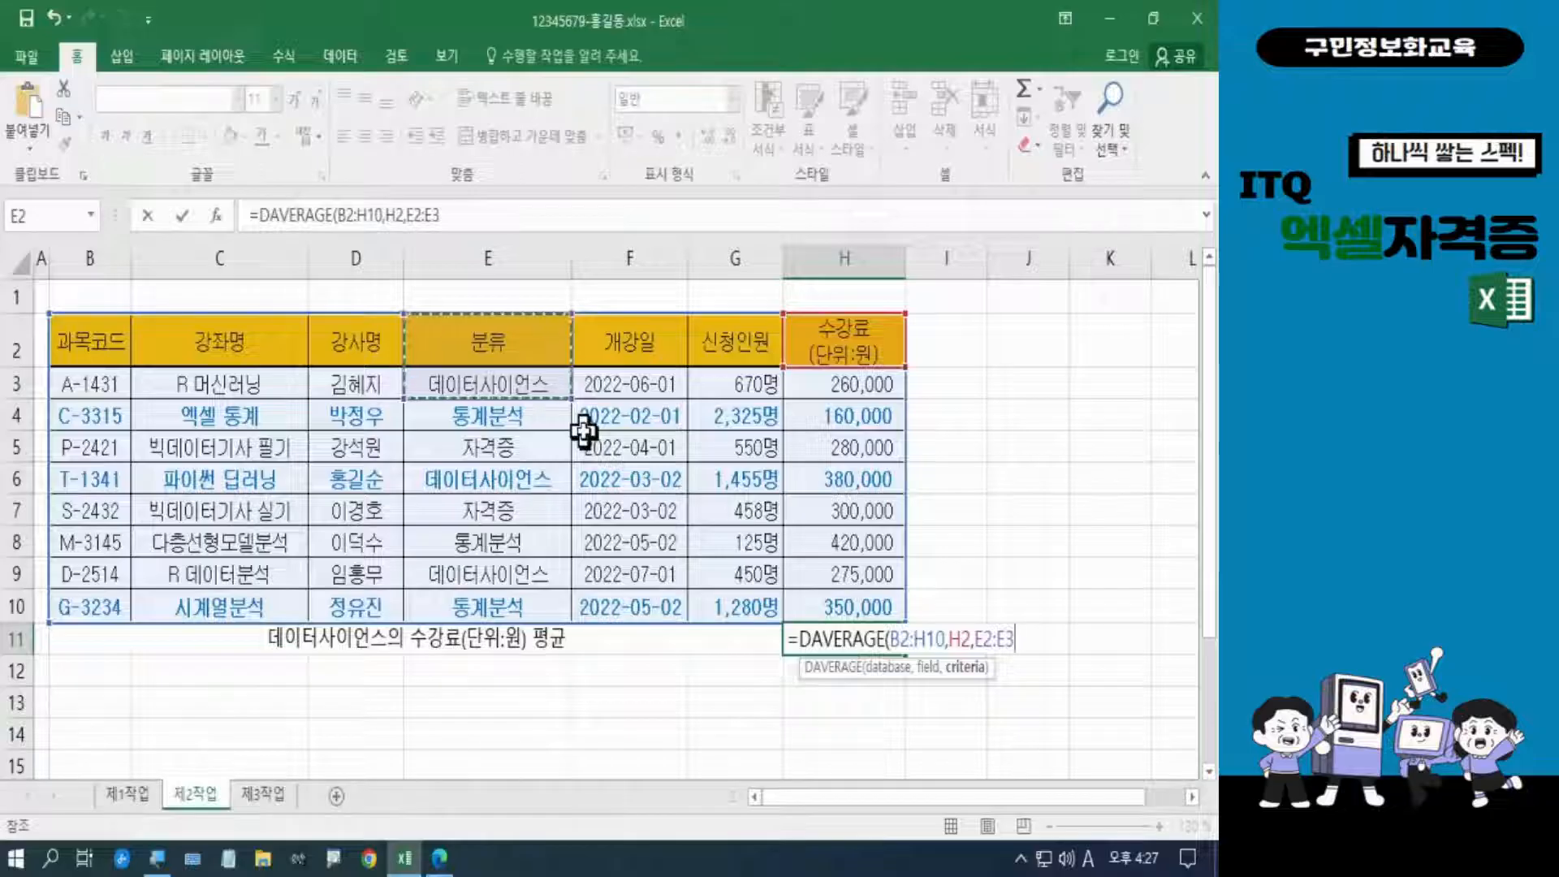
pyautogui.write(')')
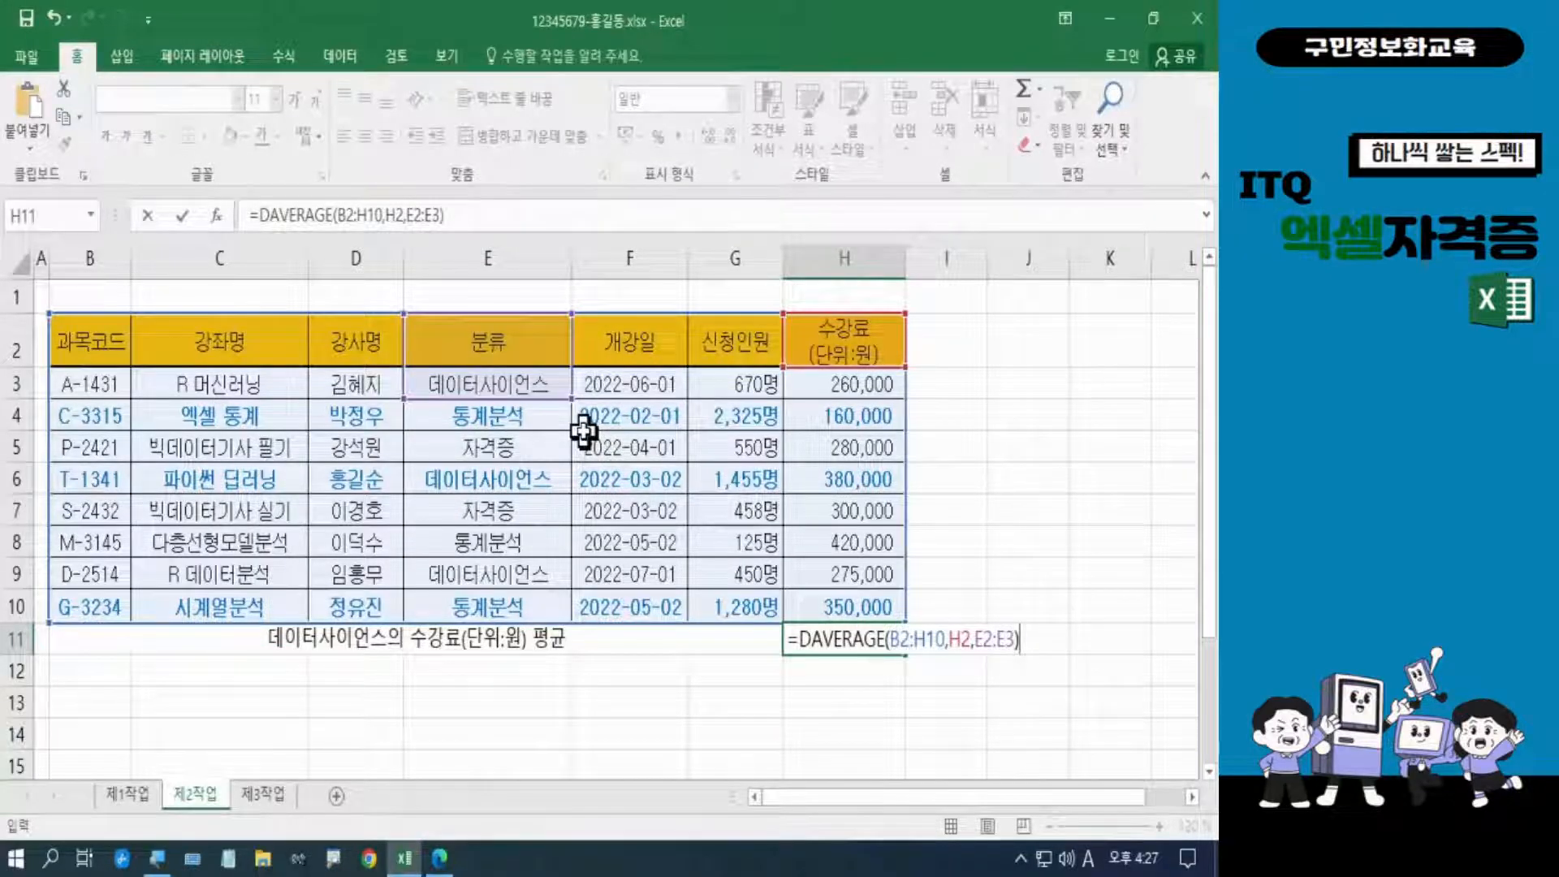
pyautogui.press('Return')
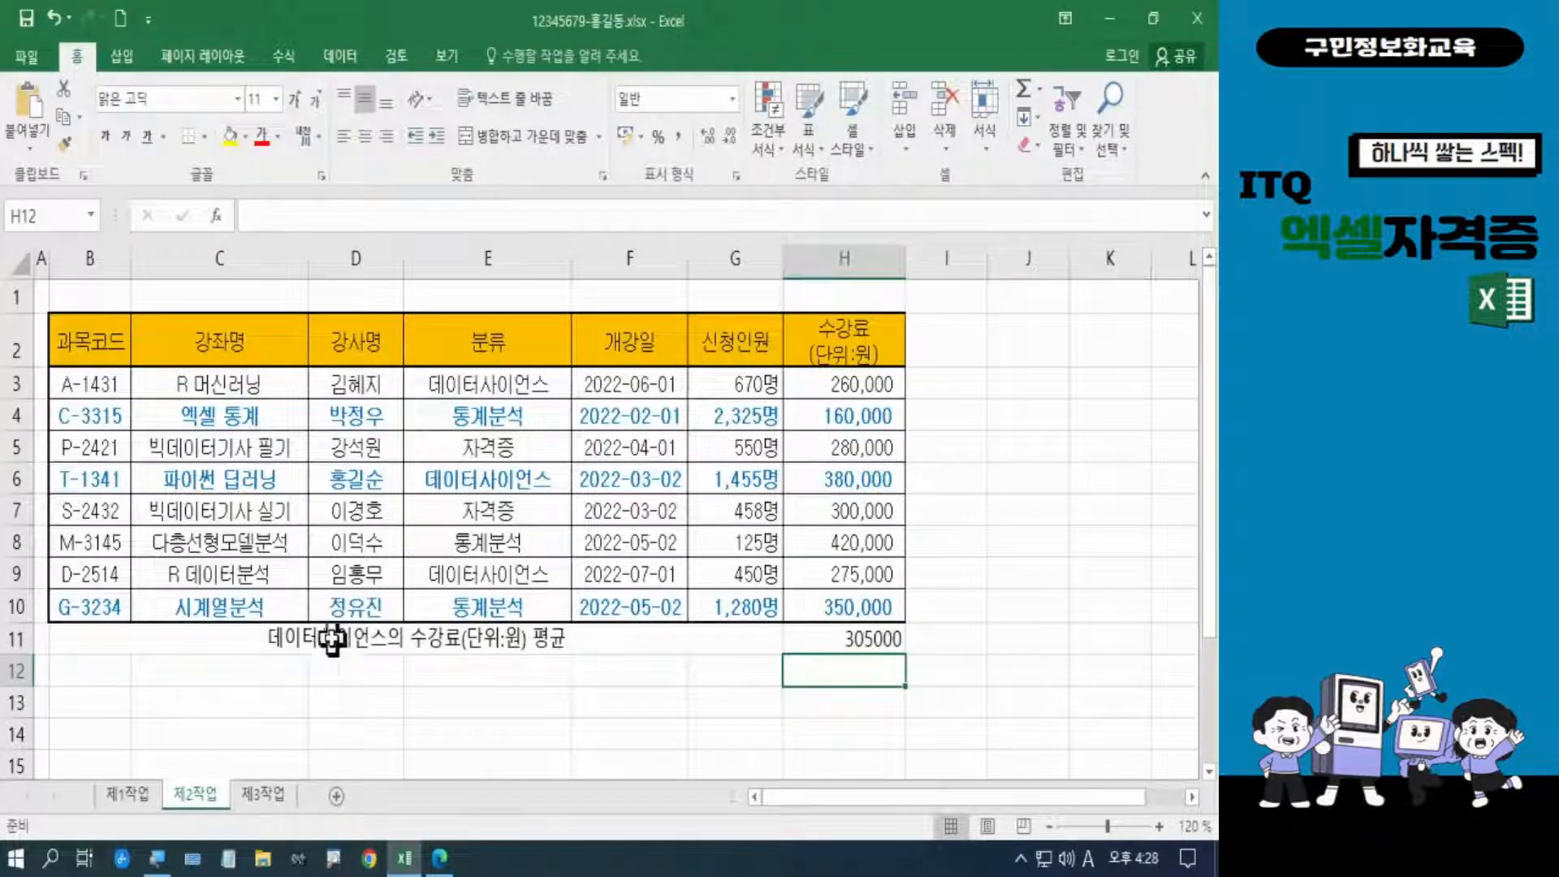
# Apply all borders to B11:H11 and format the average in H11 with the comma style
pyautogui.click(142, 641)
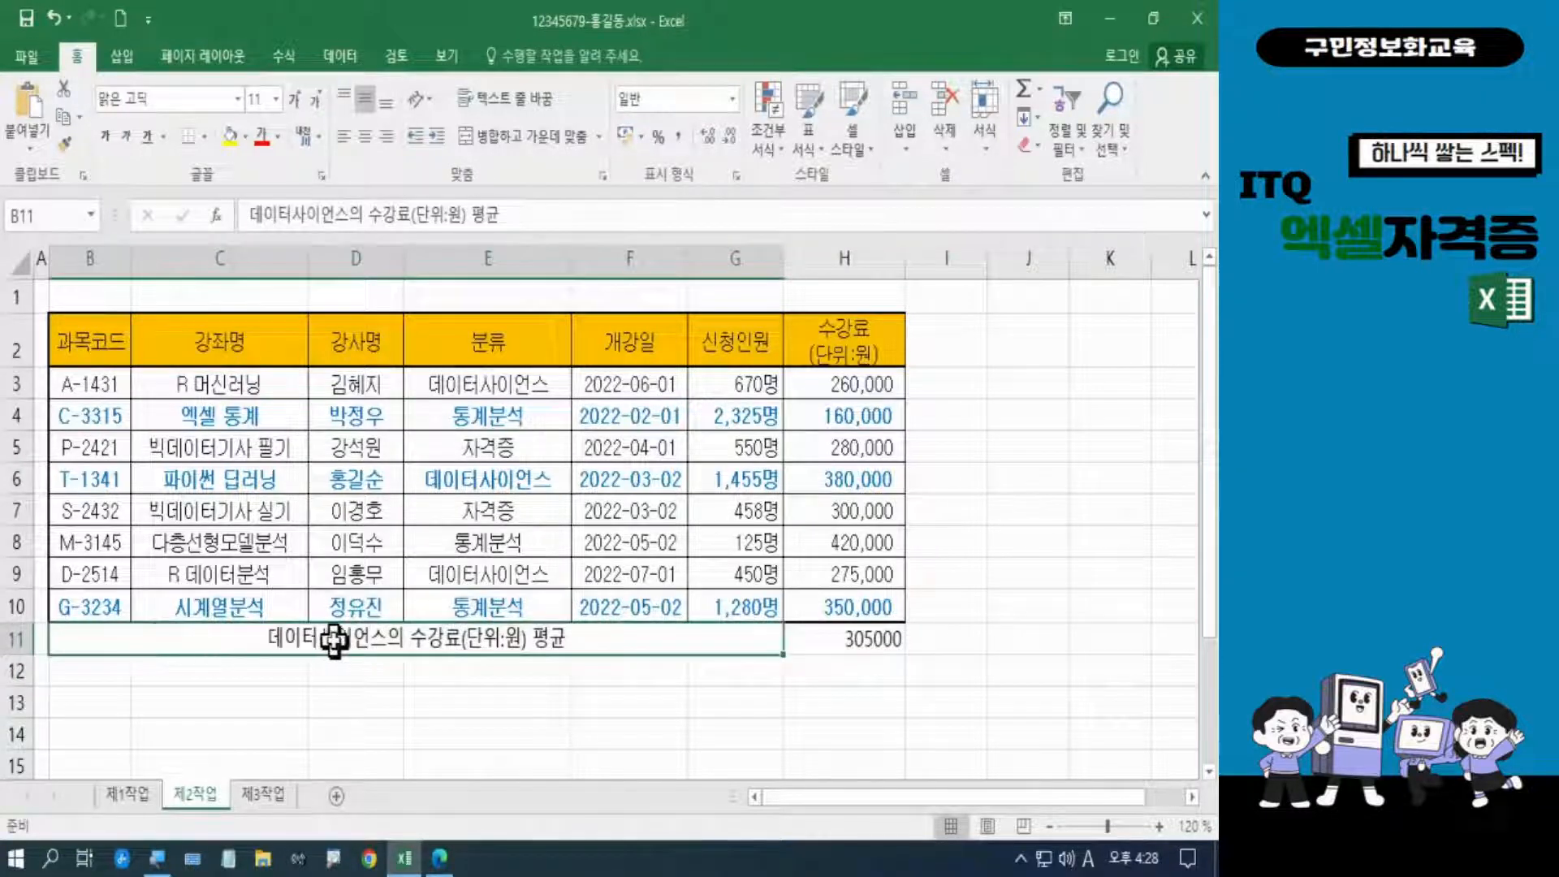
pyautogui.moveTo(752, 638); pyautogui.dragTo(812, 638)
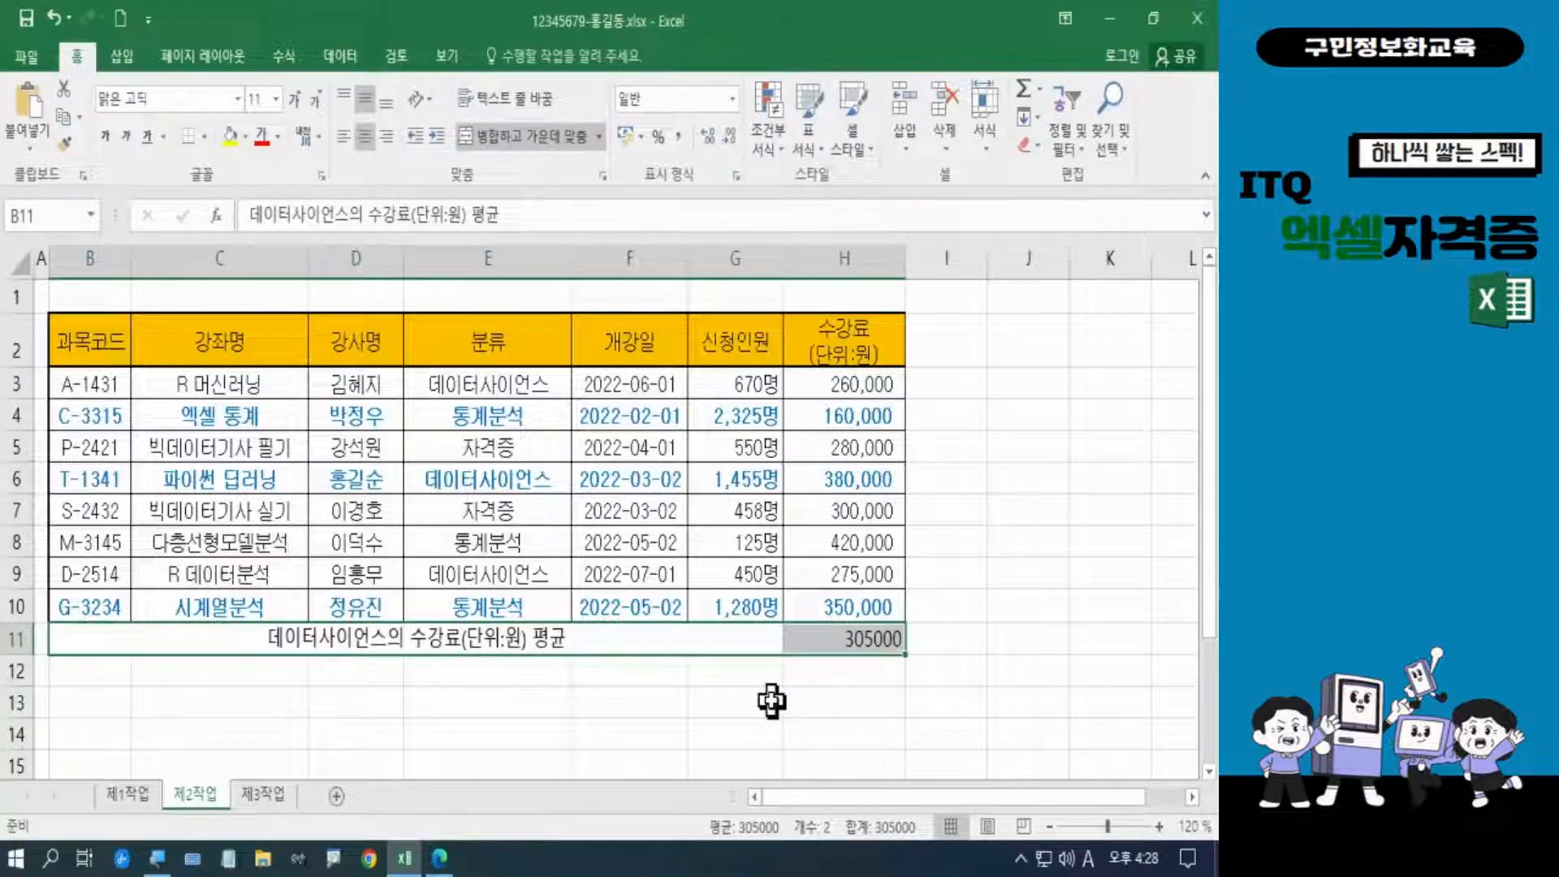
pyautogui.click(205, 137)
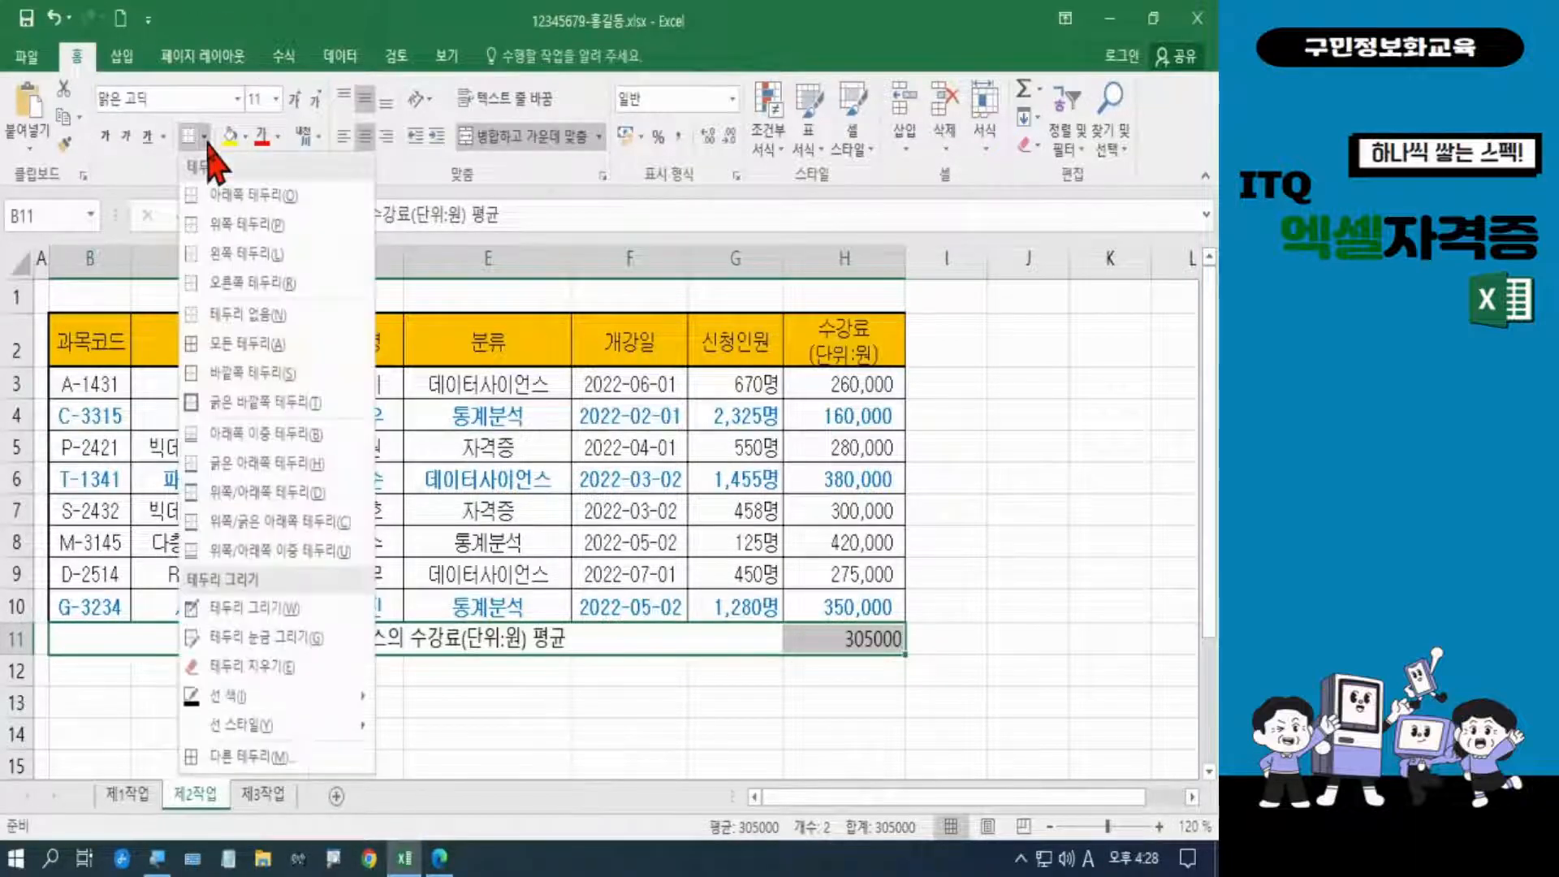
pyautogui.click(230, 357)
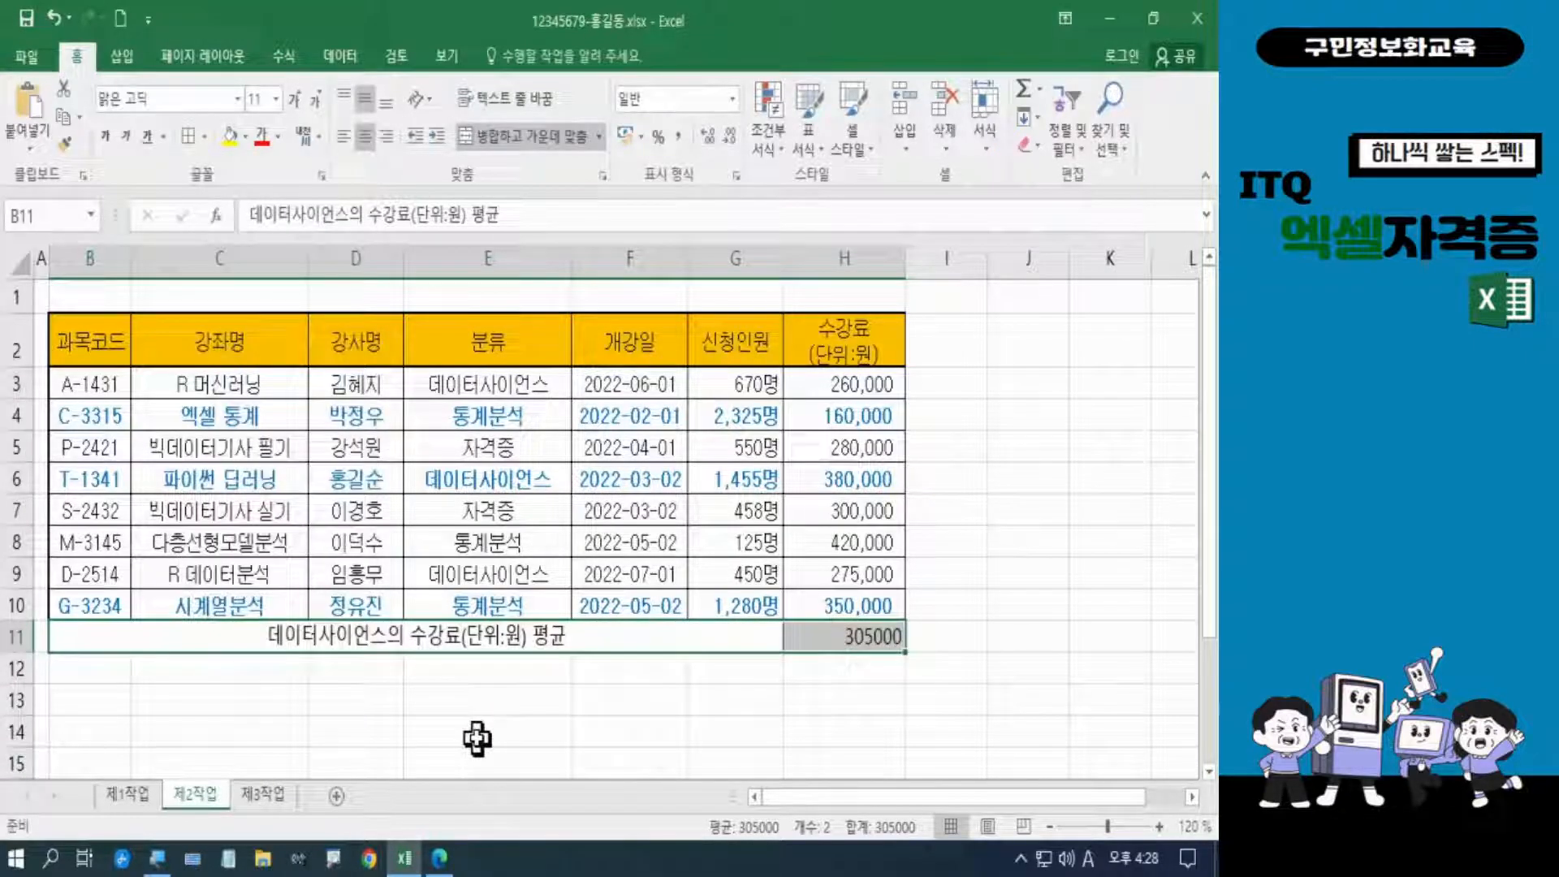
pyautogui.click(829, 634)
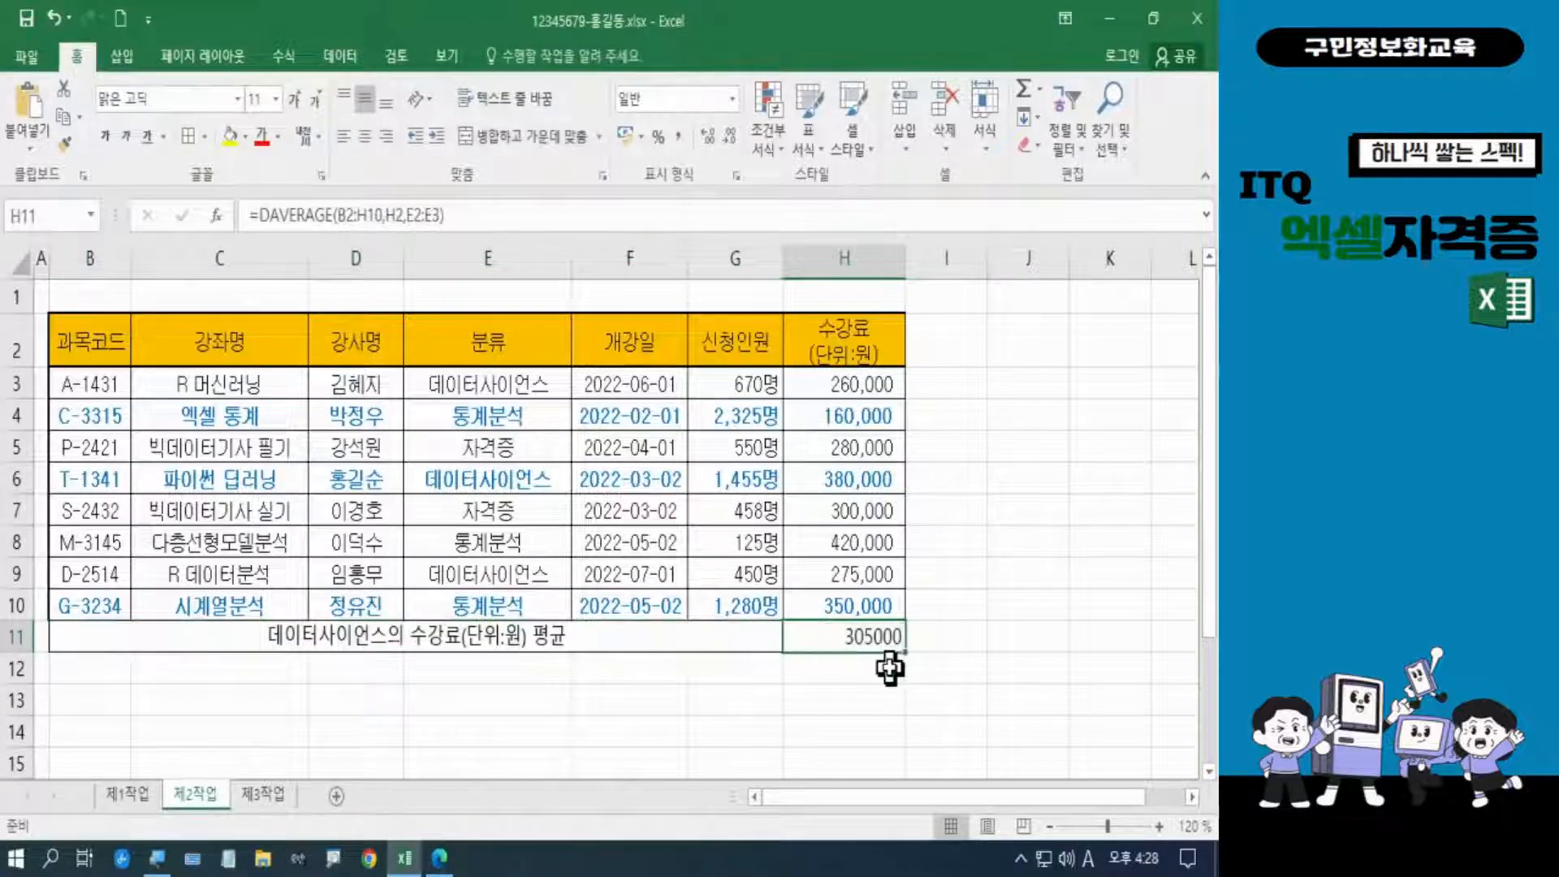
pyautogui.click(680, 143)
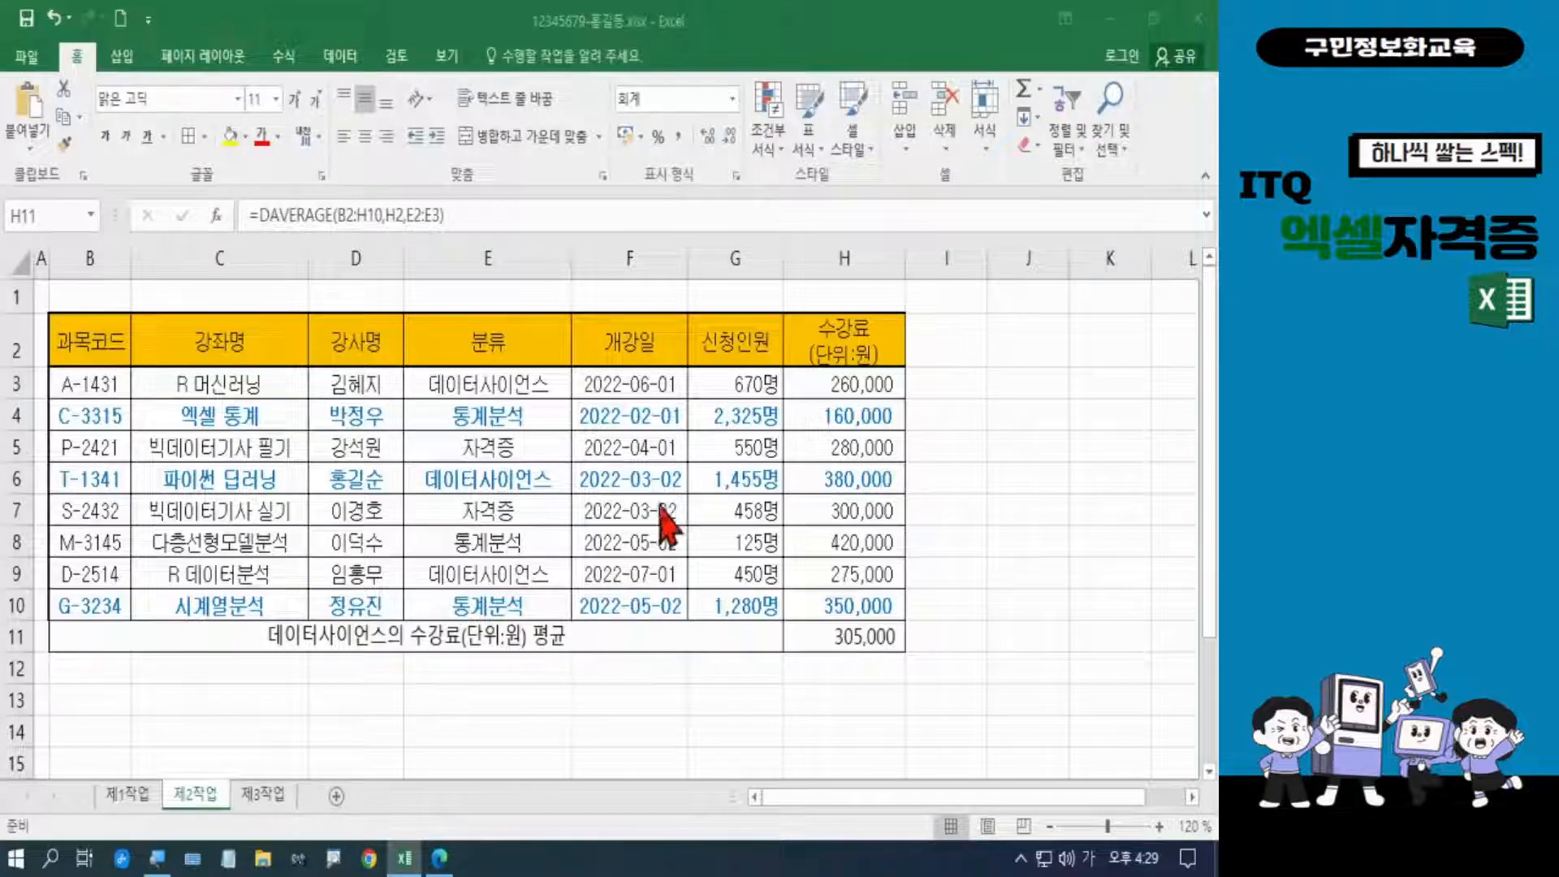
pyautogui.click(216, 380)
pyautogui.click(217, 380)
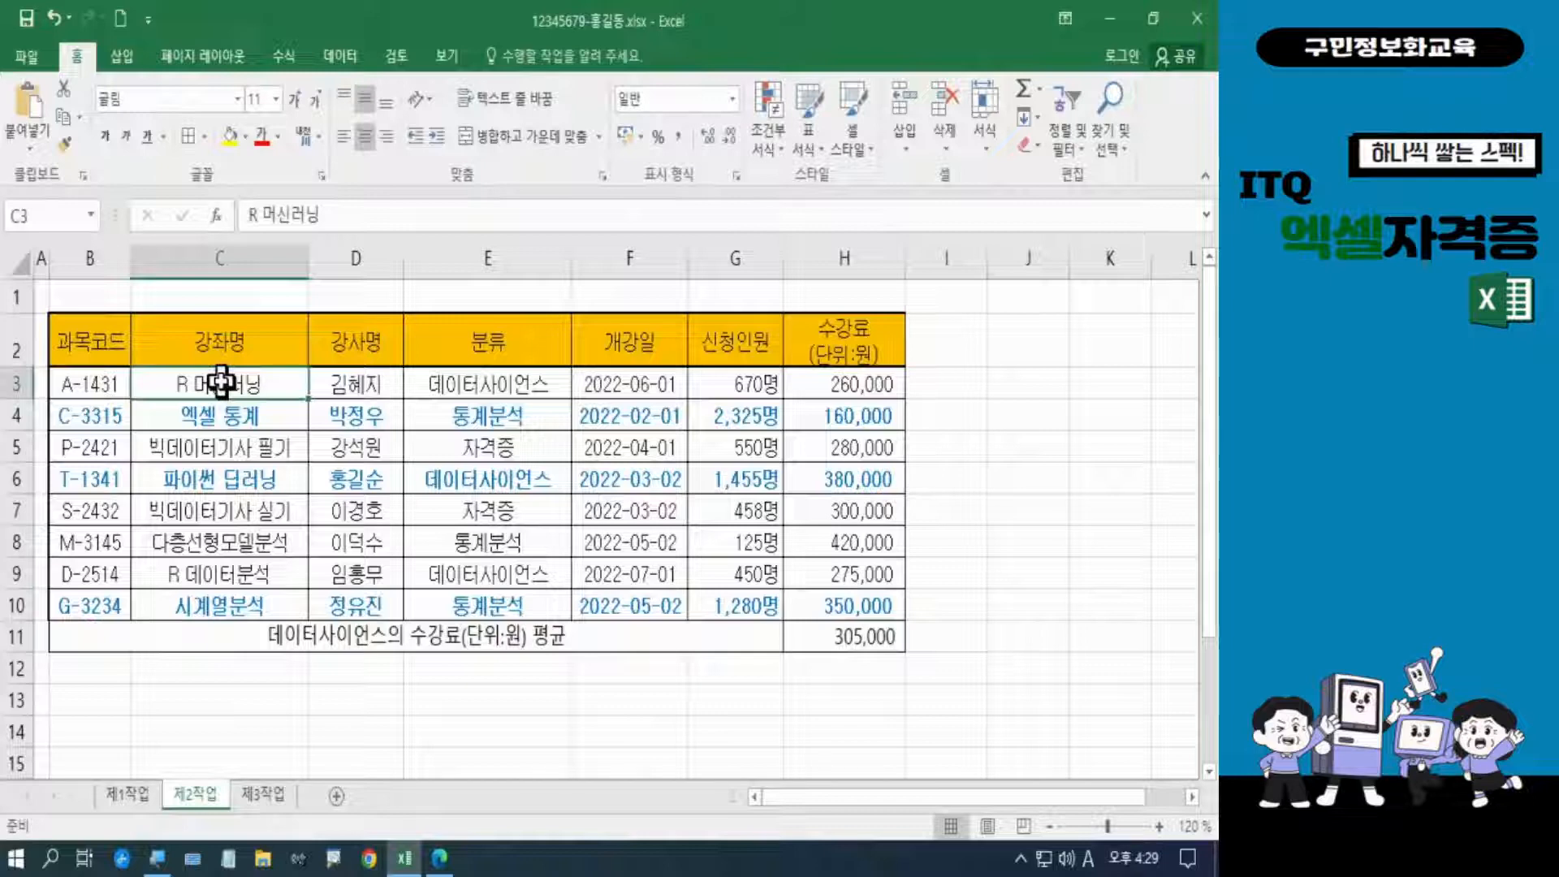
pyautogui.click(809, 386)
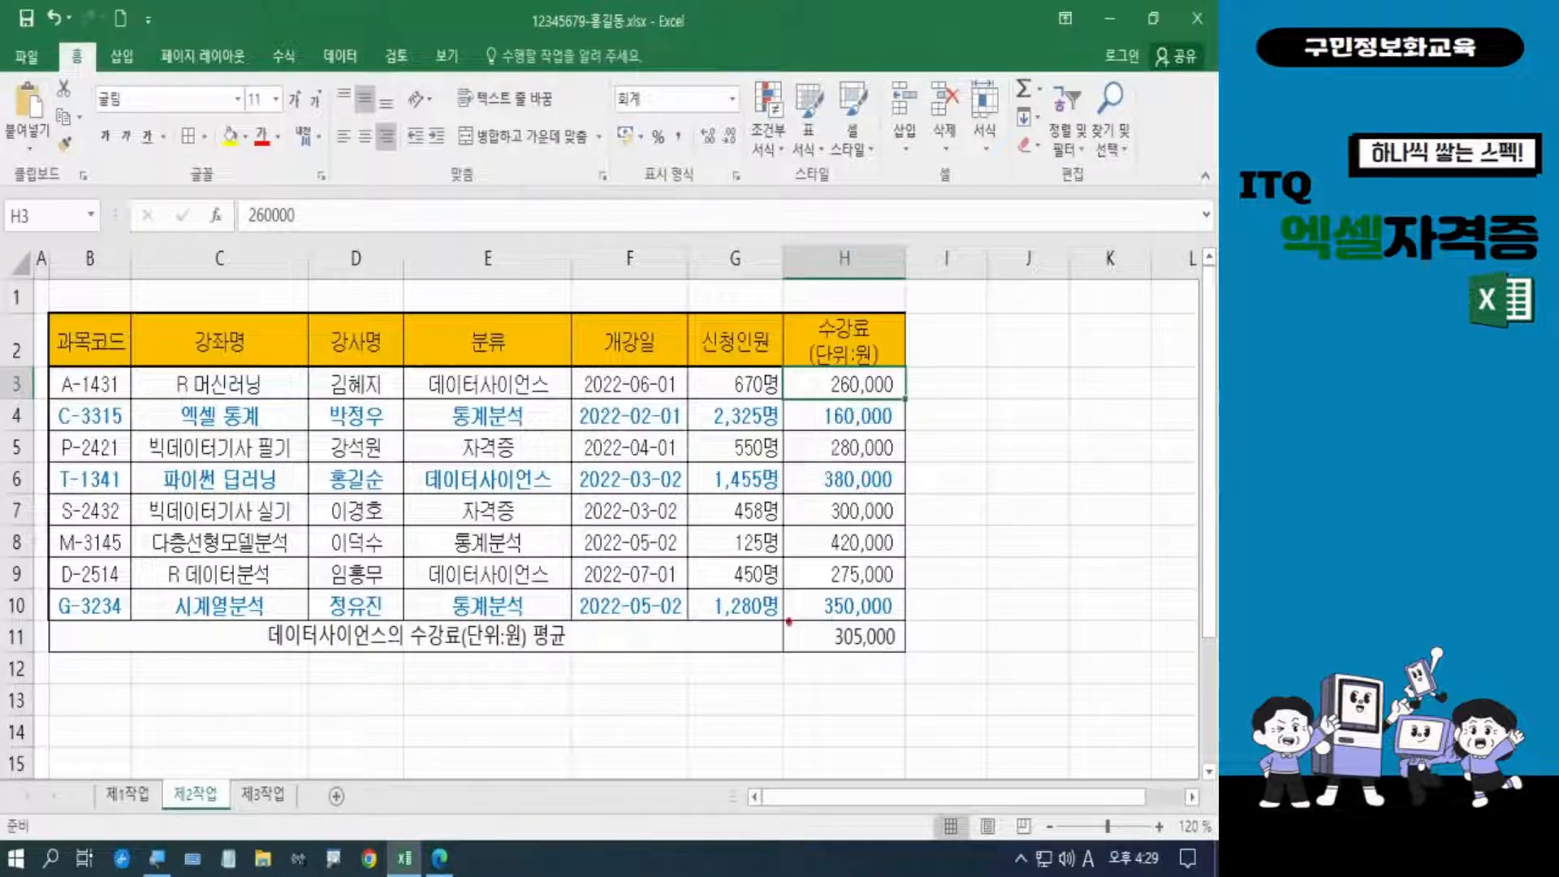
pyautogui.moveTo(788, 621); pyautogui.dragTo(932, 664)
pyautogui.moveTo(972, 605)
pyautogui.mouseDown()
pyautogui.moveTo(994, 610)
pyautogui.moveTo(984, 641)
pyautogui.moveTo(953, 650)
pyautogui.mouseUp()
pyautogui.moveTo(1007, 612)
pyautogui.mouseDown()
pyautogui.moveTo(998, 644)
pyautogui.moveTo(1031, 630)
pyautogui.moveTo(1041, 644)
pyautogui.moveTo(1044, 615)
pyautogui.moveTo(1066, 647)
pyautogui.moveTo(1059, 621)
pyautogui.moveTo(1091, 654)
pyautogui.moveTo(1088, 638)
pyautogui.mouseUp()
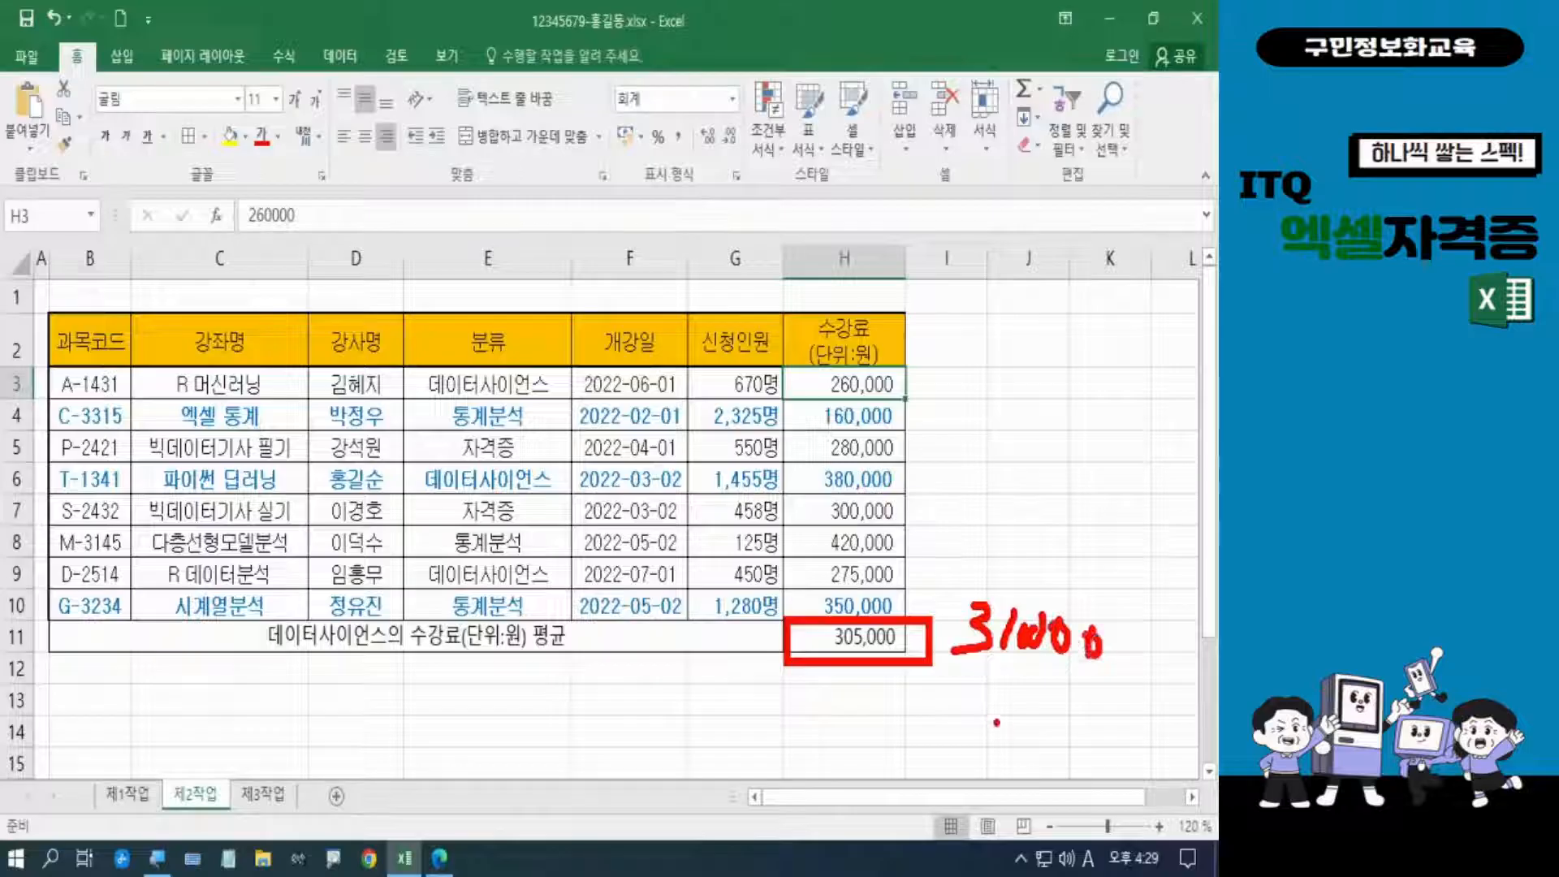
pyautogui.moveTo(890, 364)
pyautogui.mouseDown()
pyautogui.moveTo(883, 415)
pyautogui.moveTo(812, 375)
pyautogui.moveTo(912, 367)
pyautogui.moveTo(911, 396)
pyautogui.mouseUp()
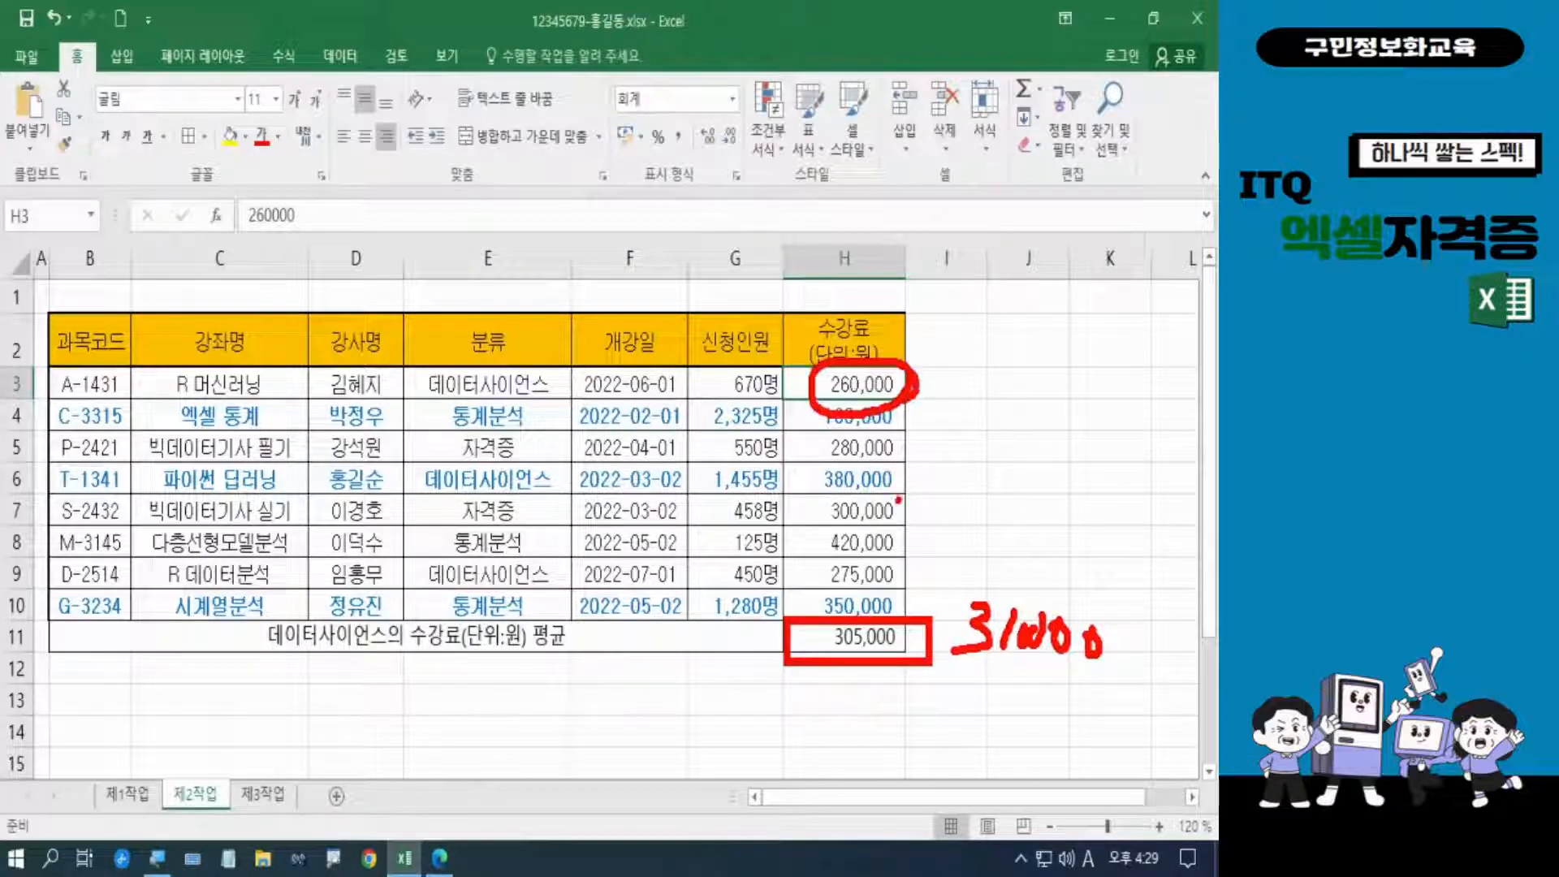
pyautogui.moveTo(918, 331)
pyautogui.mouseDown()
pyautogui.moveTo(923, 347)
pyautogui.moveTo(953, 320)
pyautogui.mouseUp()
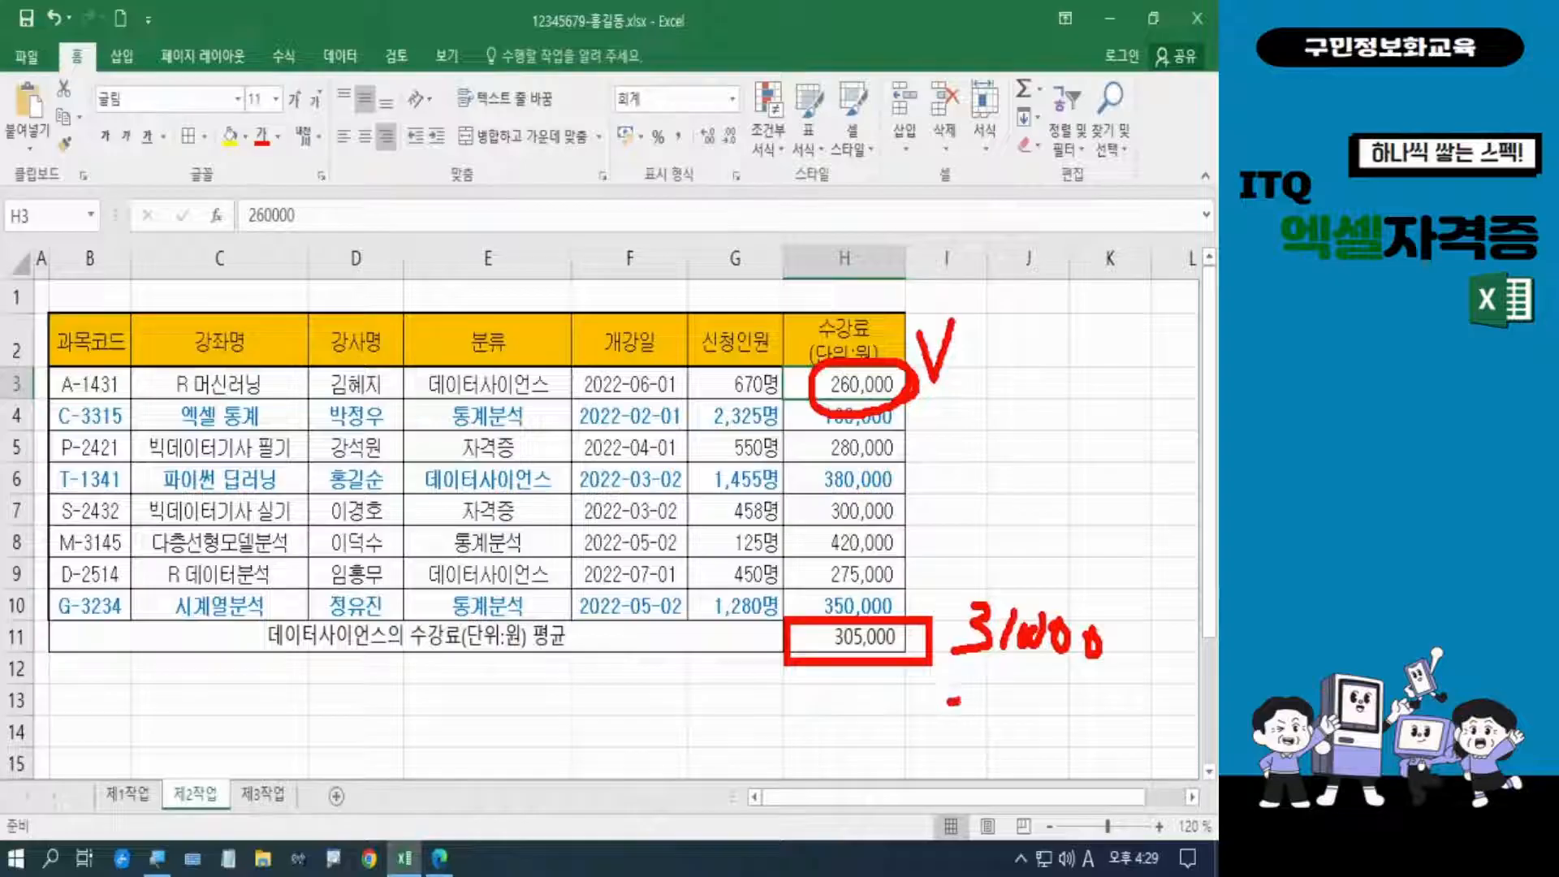
pyautogui.moveTo(954, 700); pyautogui.dragTo(1104, 697)
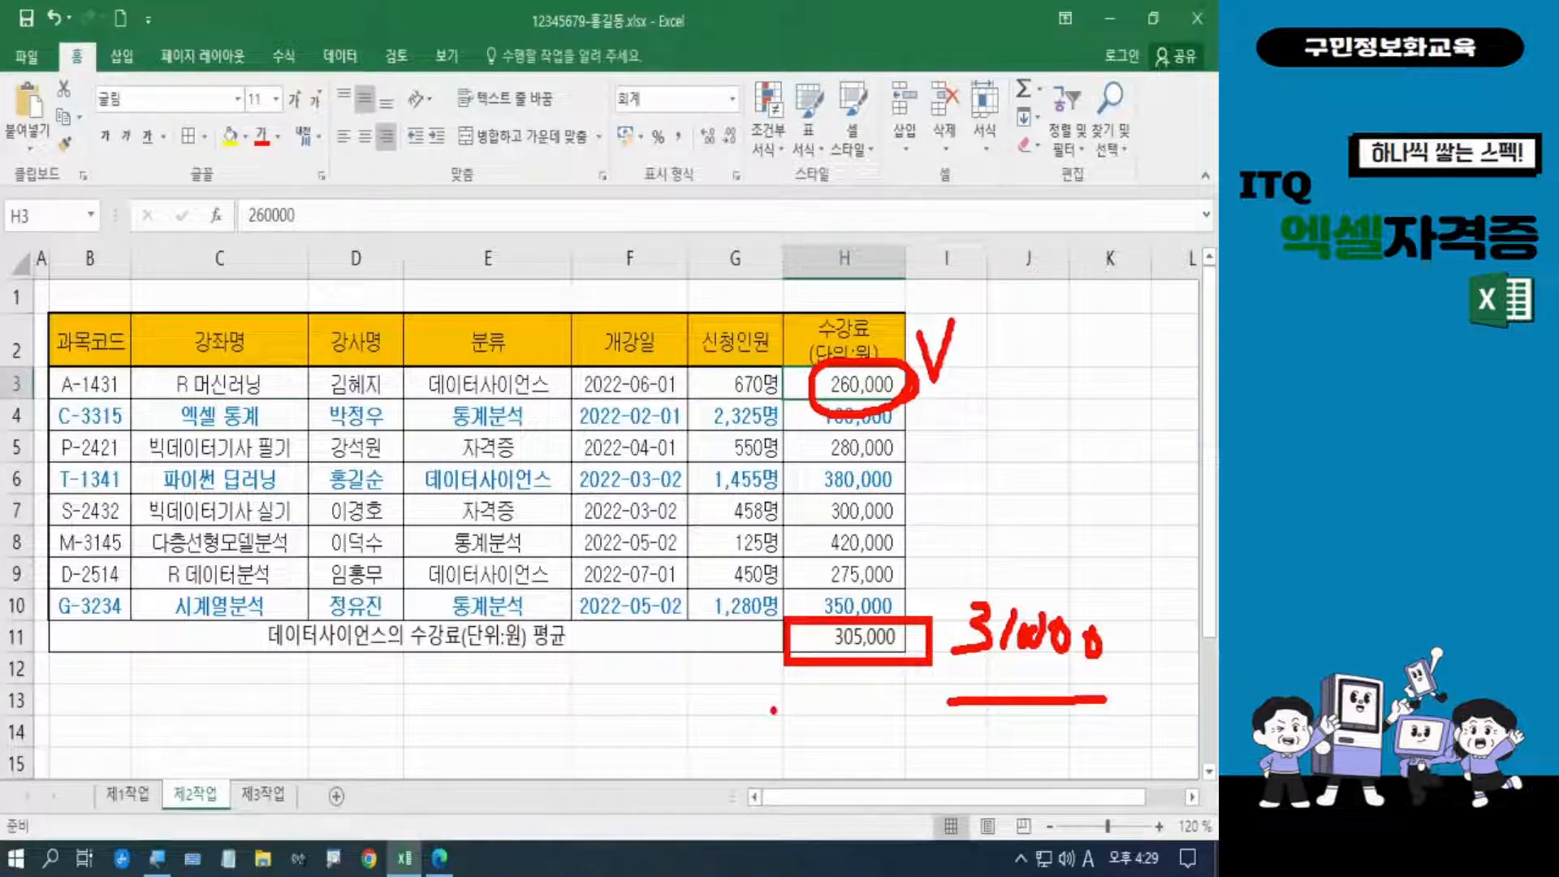
pyautogui.press('Escape')
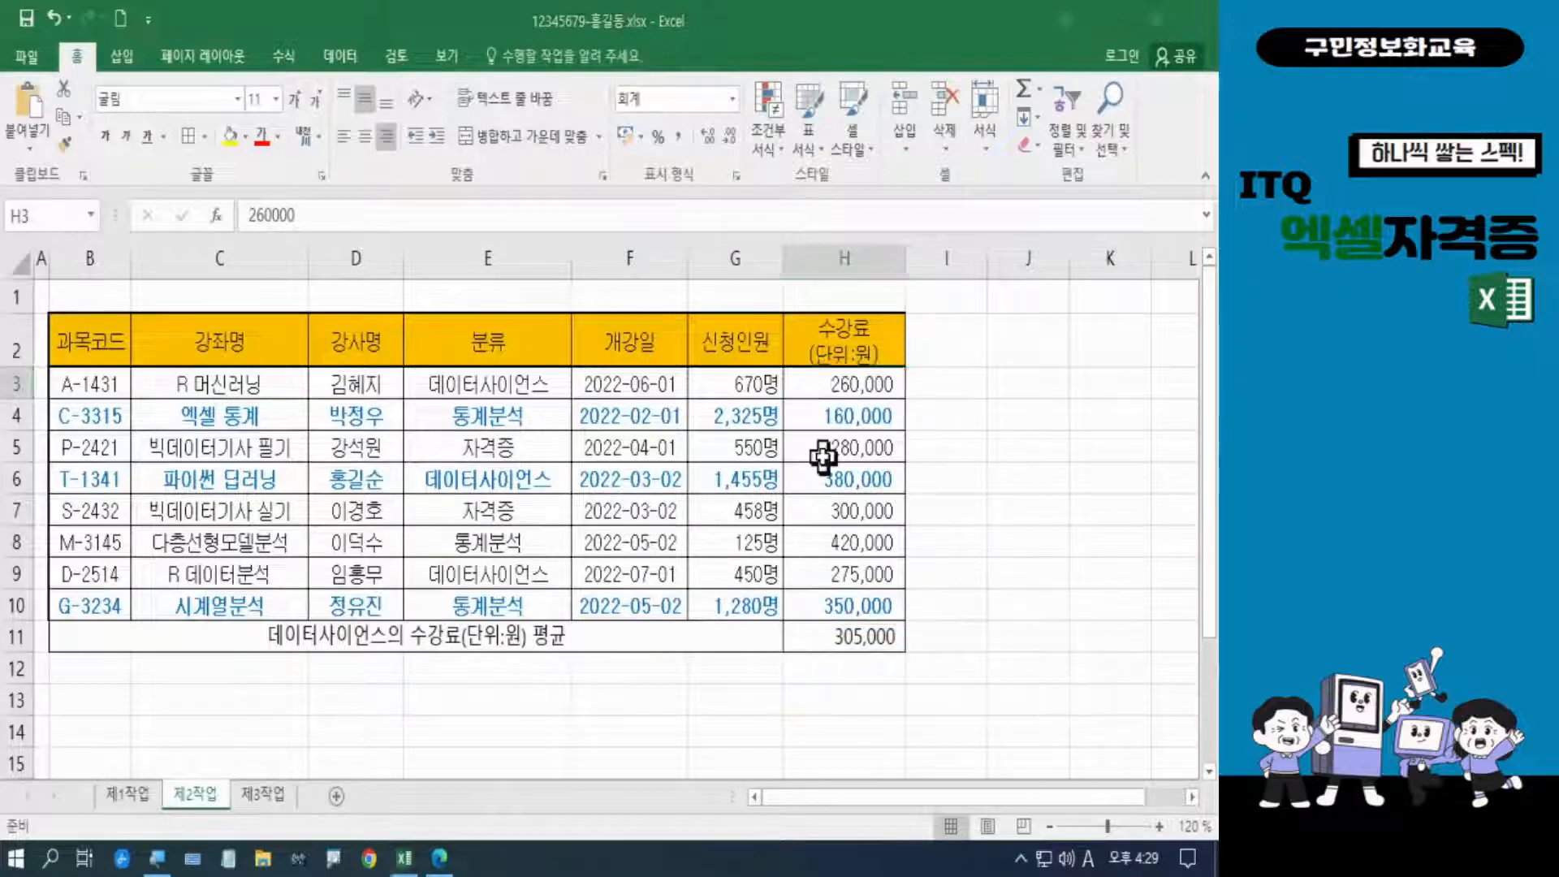
# Set up a Goal Seek with formula cell H11, target value 310000 and changing cell H3
pyautogui.click(849, 637)
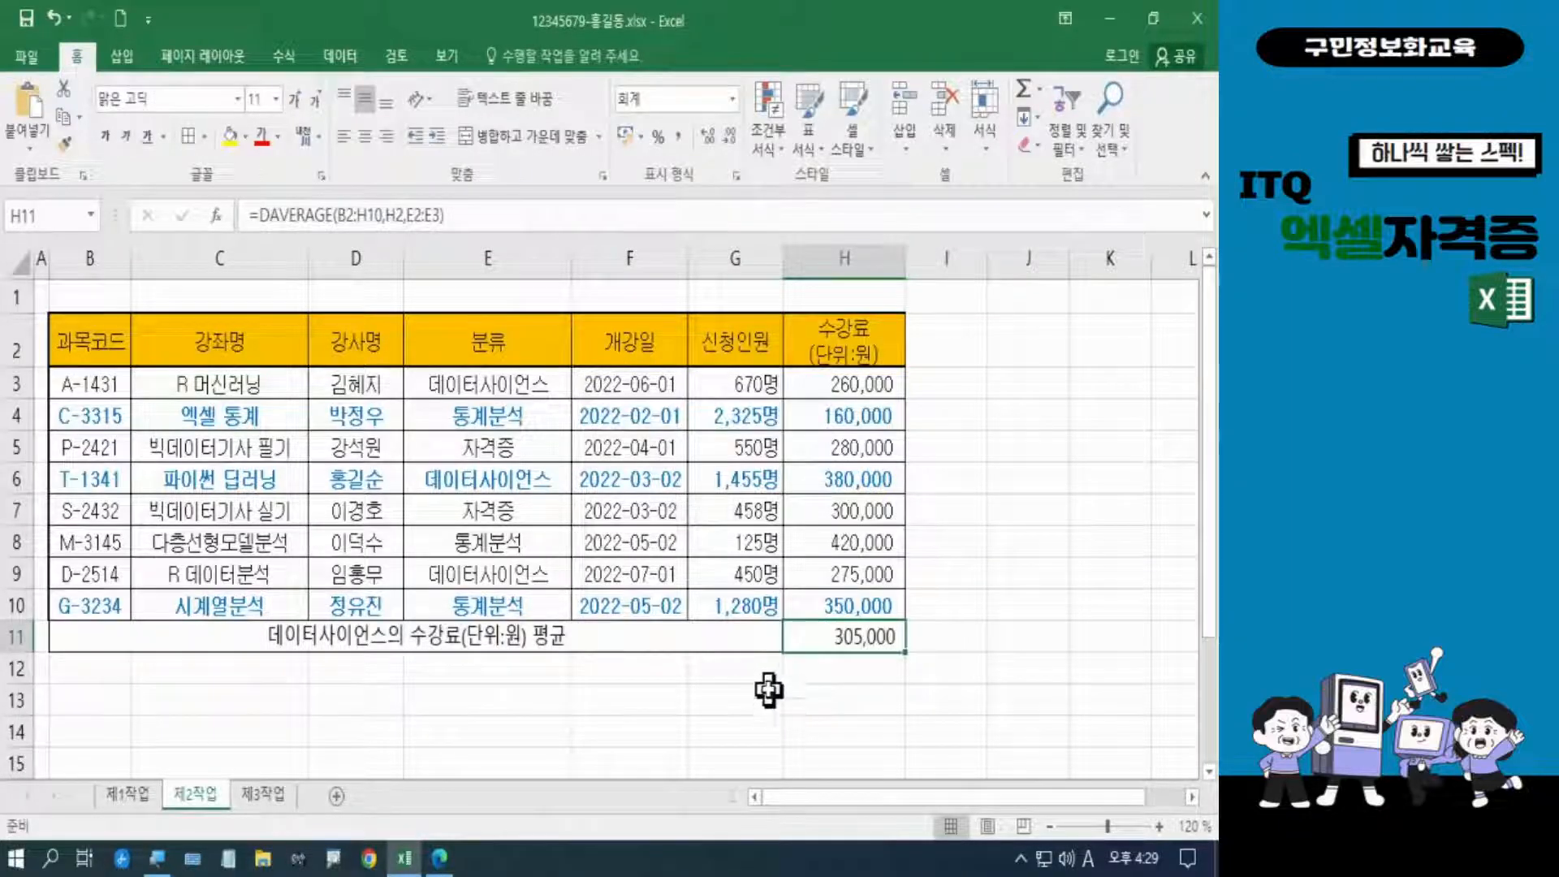
pyautogui.click(341, 57)
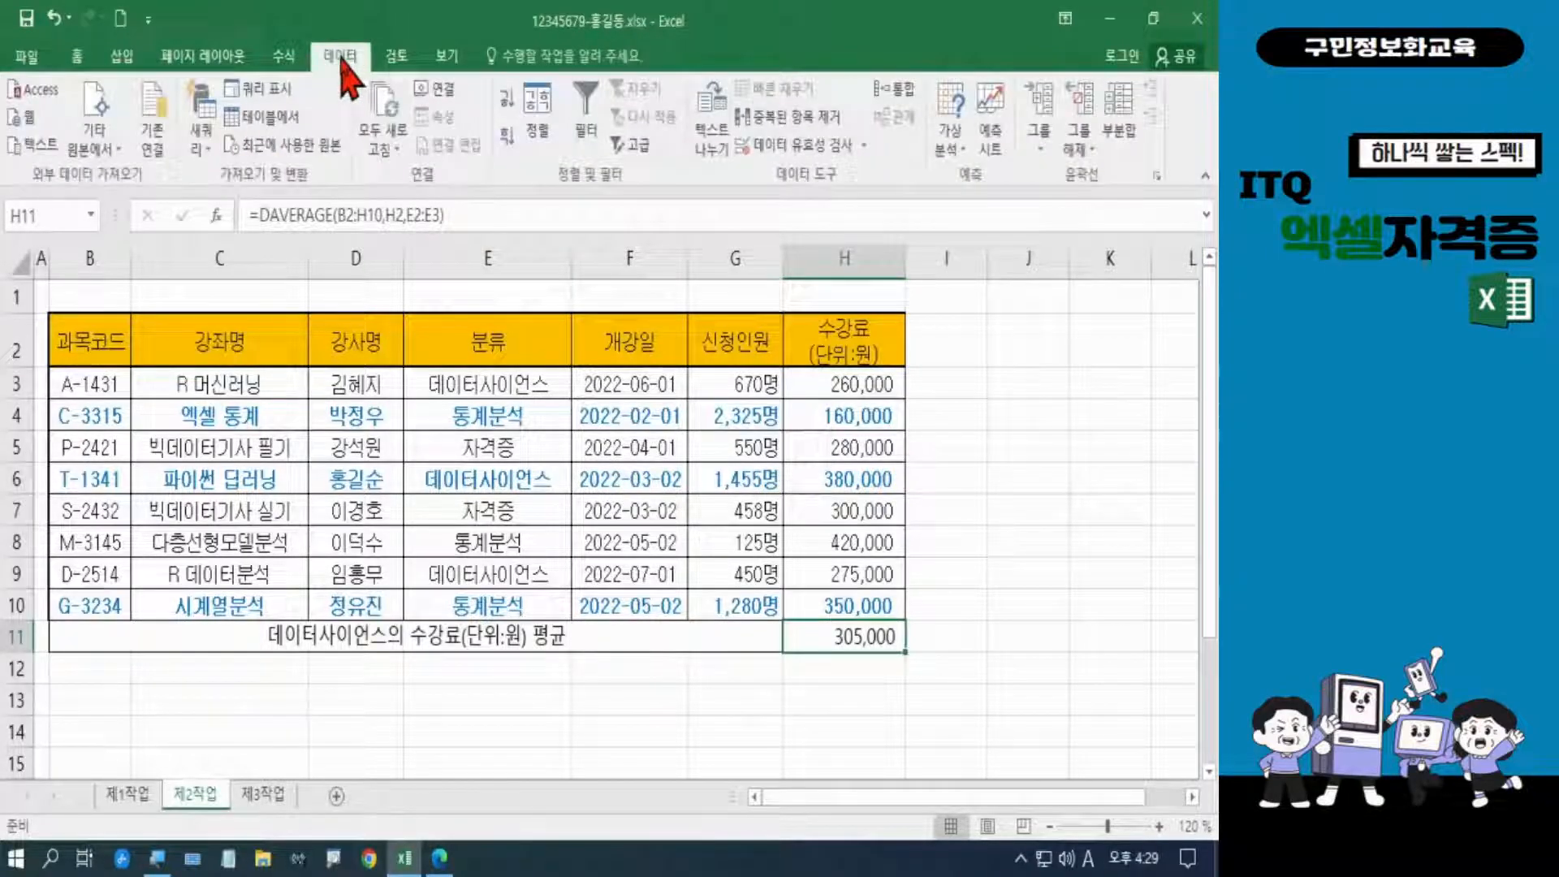
pyautogui.click(952, 160)
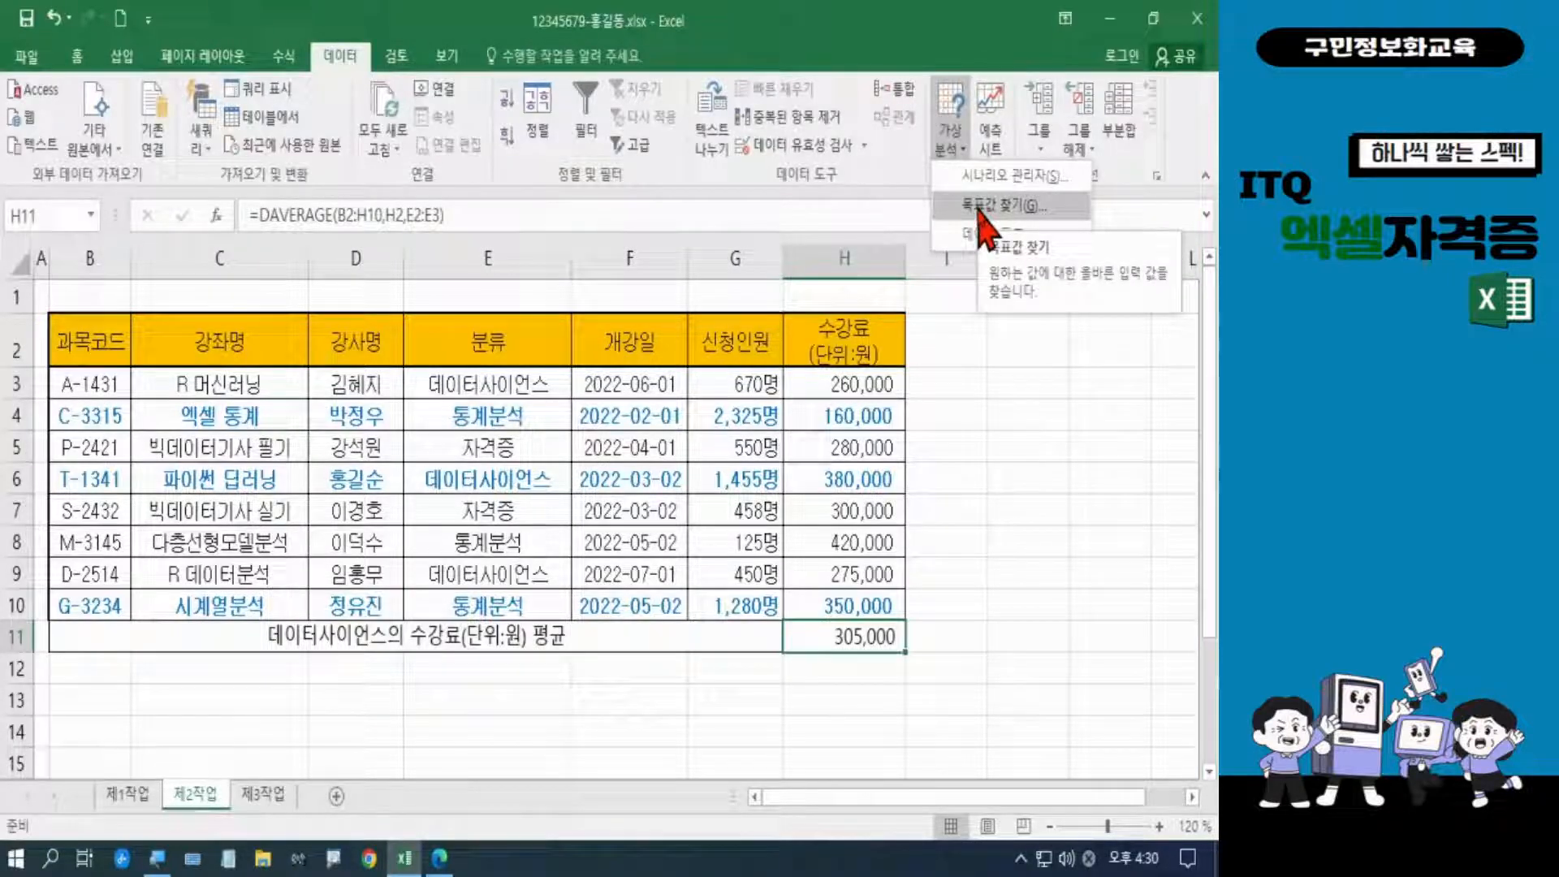
pyautogui.click(980, 207)
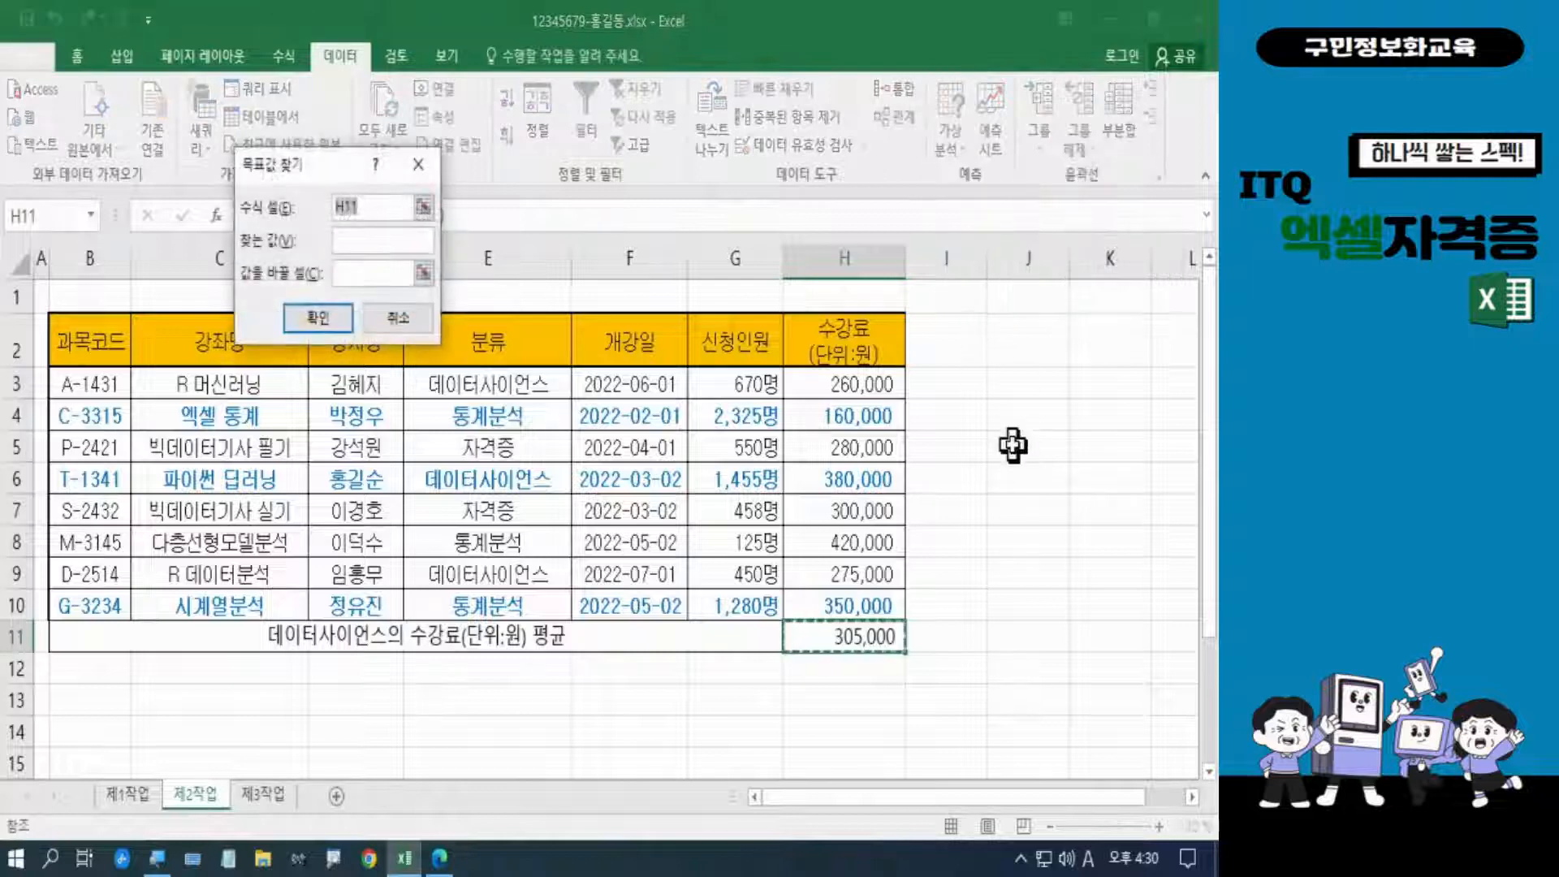
pyautogui.click(358, 242)
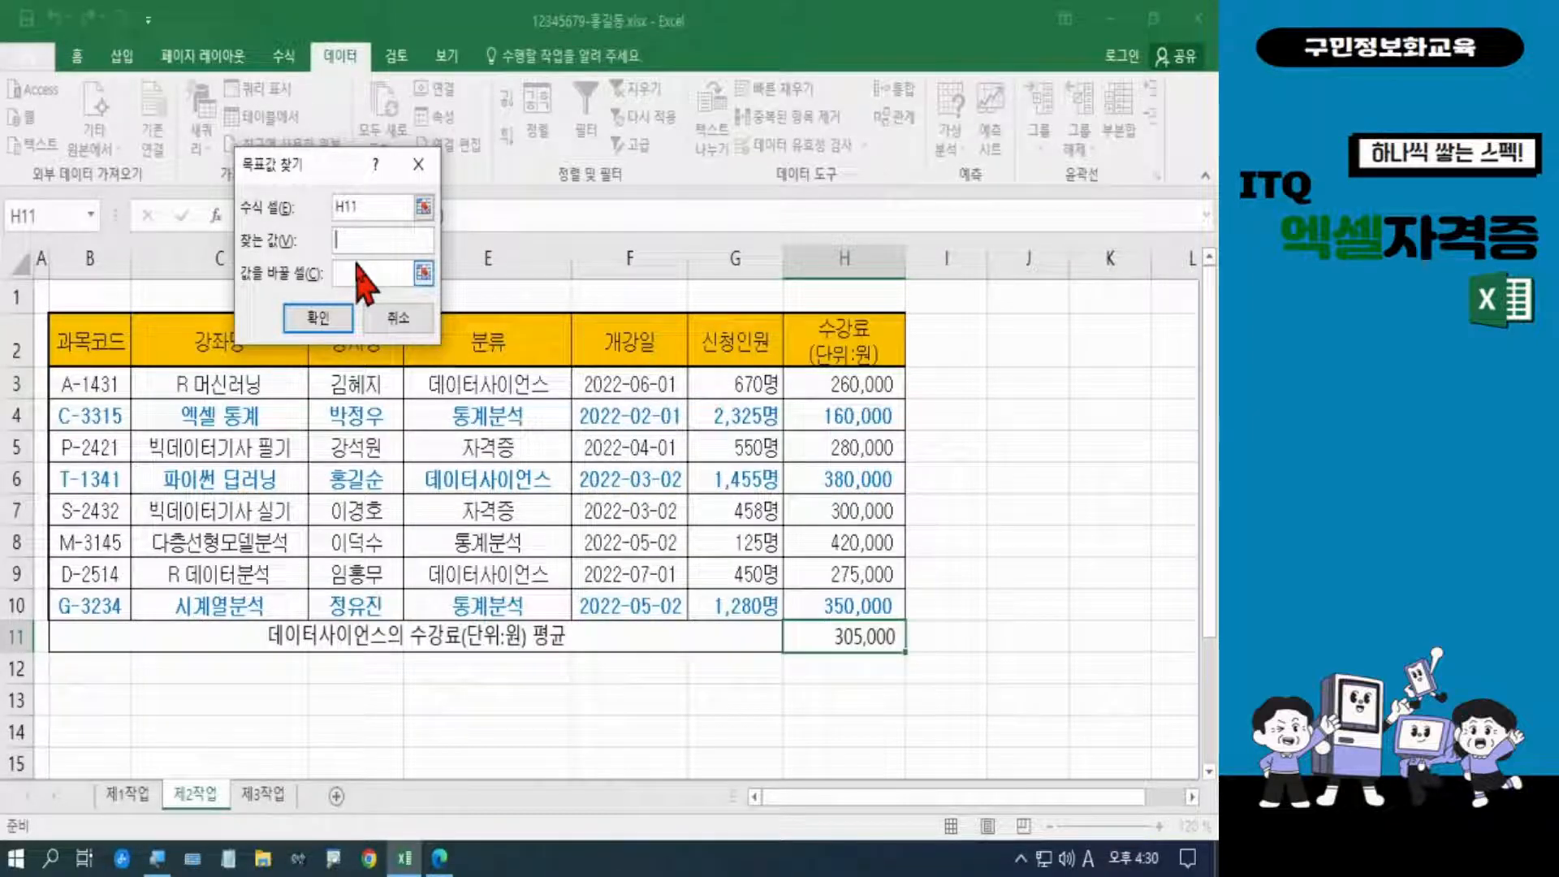
pyautogui.write('10000')
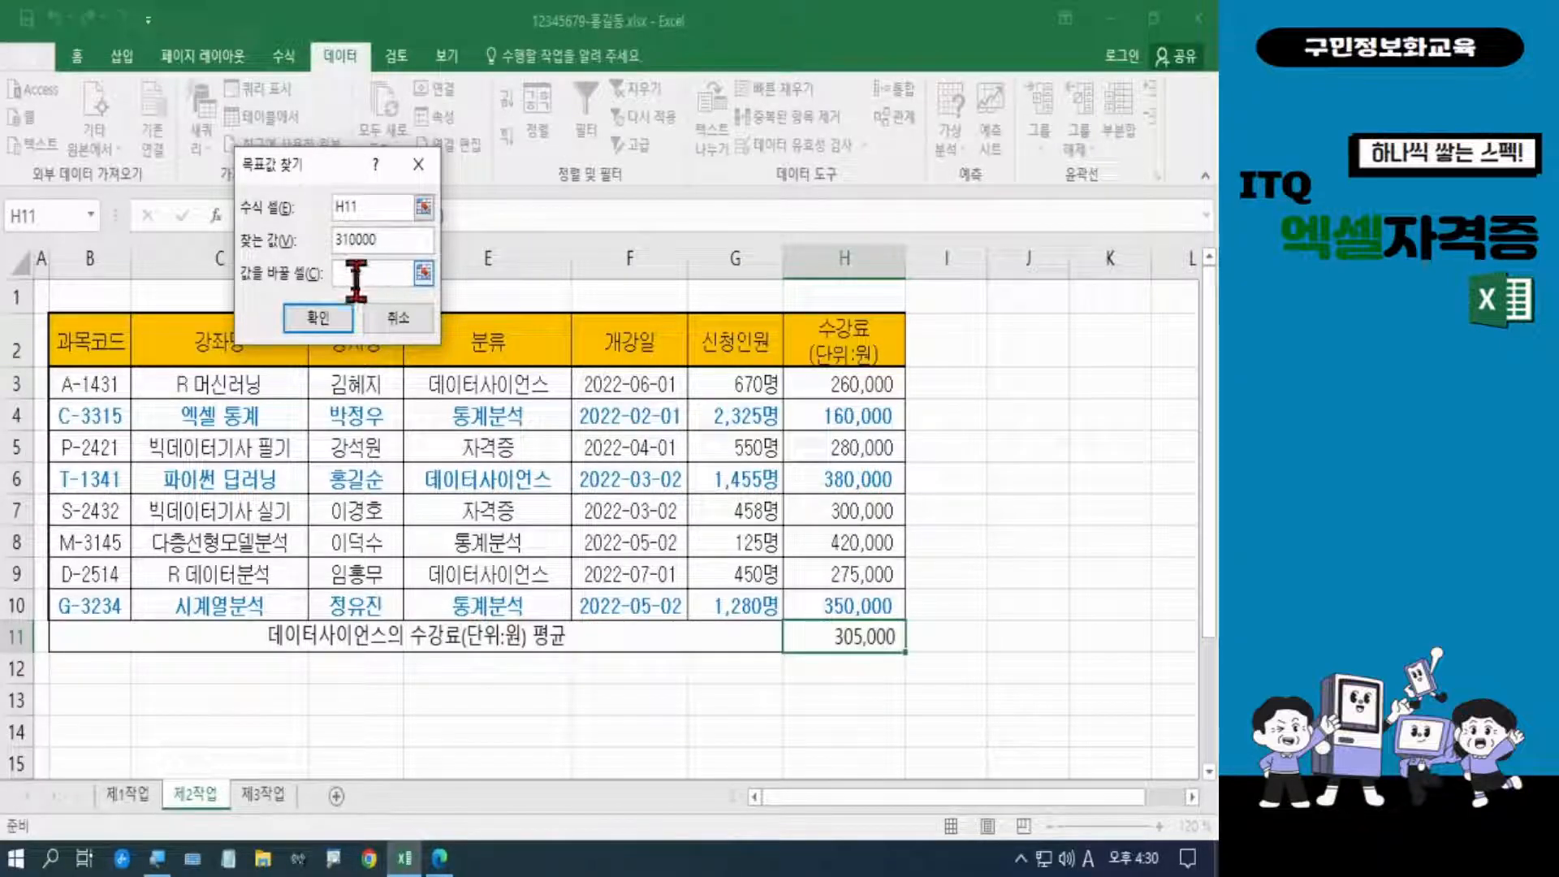
pyautogui.click(355, 280)
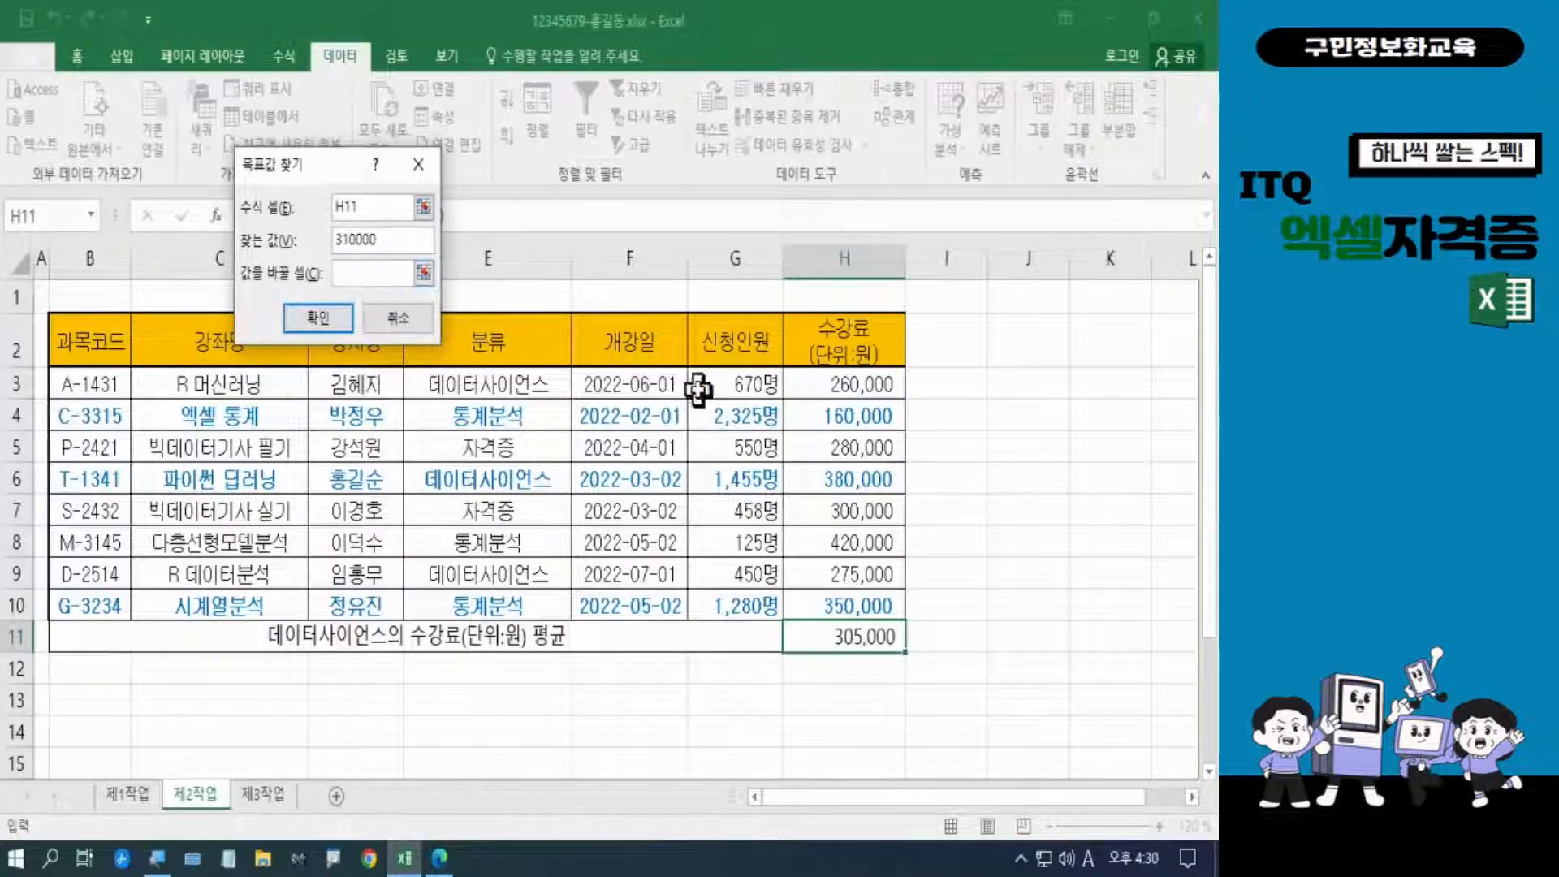
pyautogui.click(846, 384)
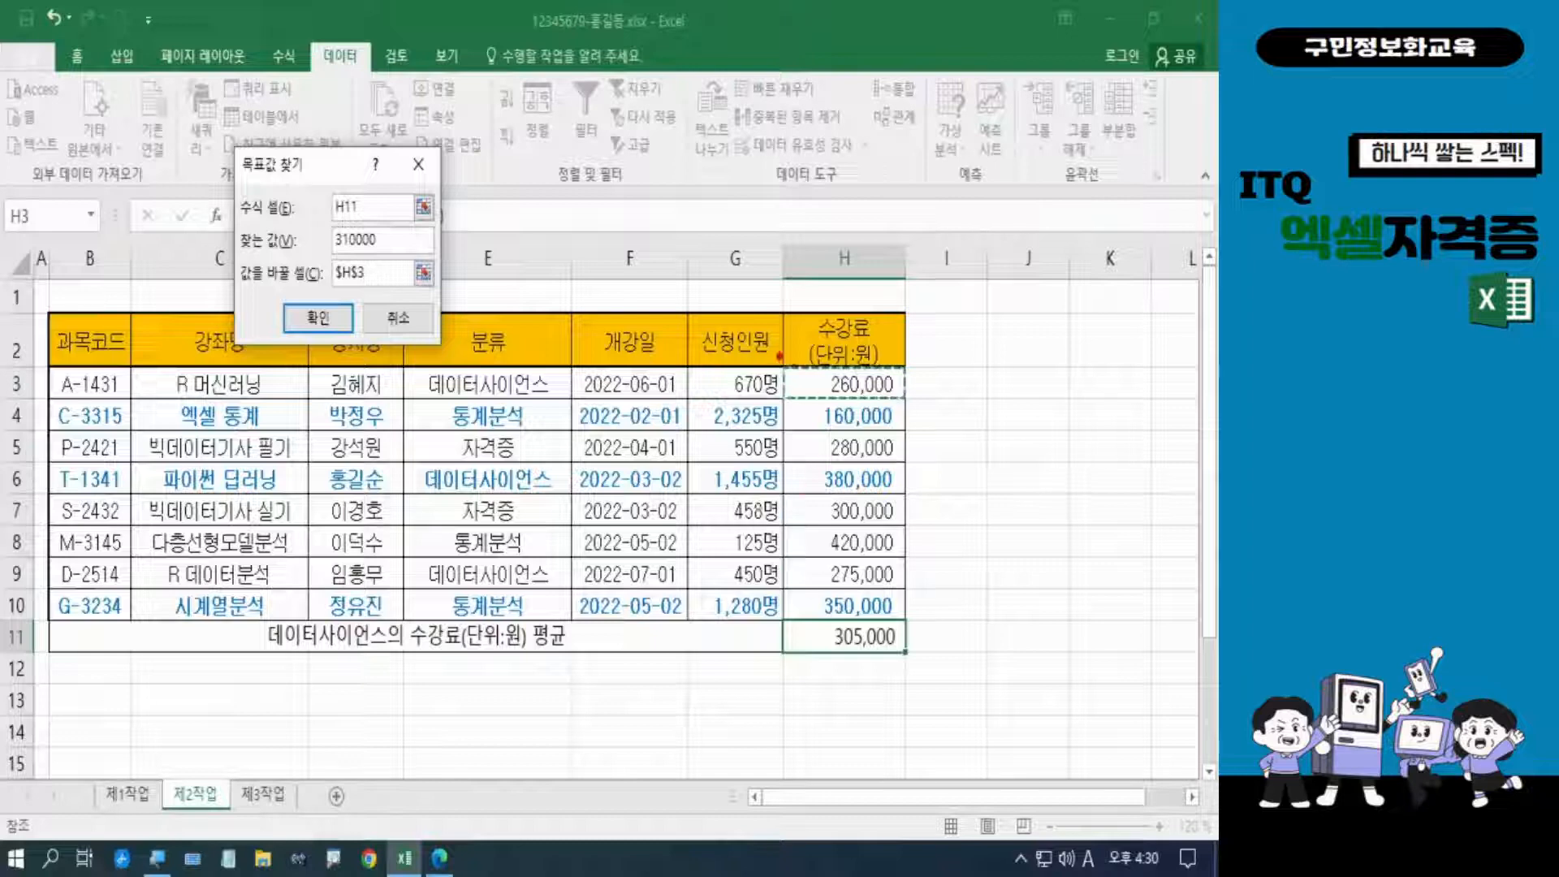
pyautogui.moveTo(779, 357)
pyautogui.mouseDown()
pyautogui.moveTo(821, 385)
pyautogui.moveTo(922, 404)
pyautogui.mouseUp()
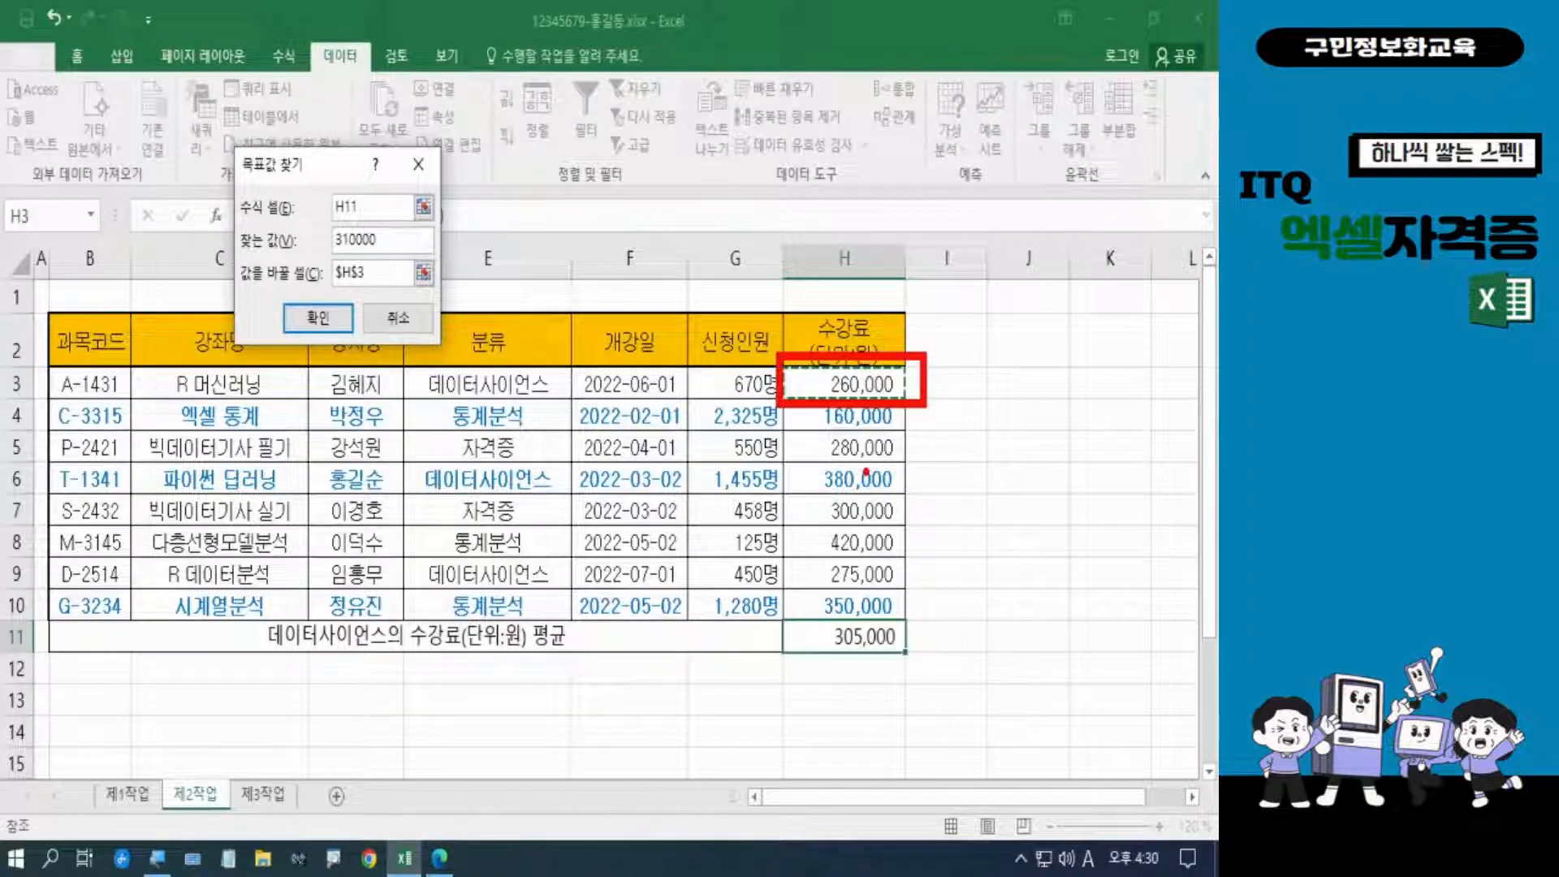
pyautogui.moveTo(939, 640)
pyautogui.mouseDown()
pyautogui.moveTo(863, 678)
pyautogui.moveTo(836, 611)
pyautogui.moveTo(911, 626)
pyautogui.moveTo(903, 682)
pyautogui.mouseUp()
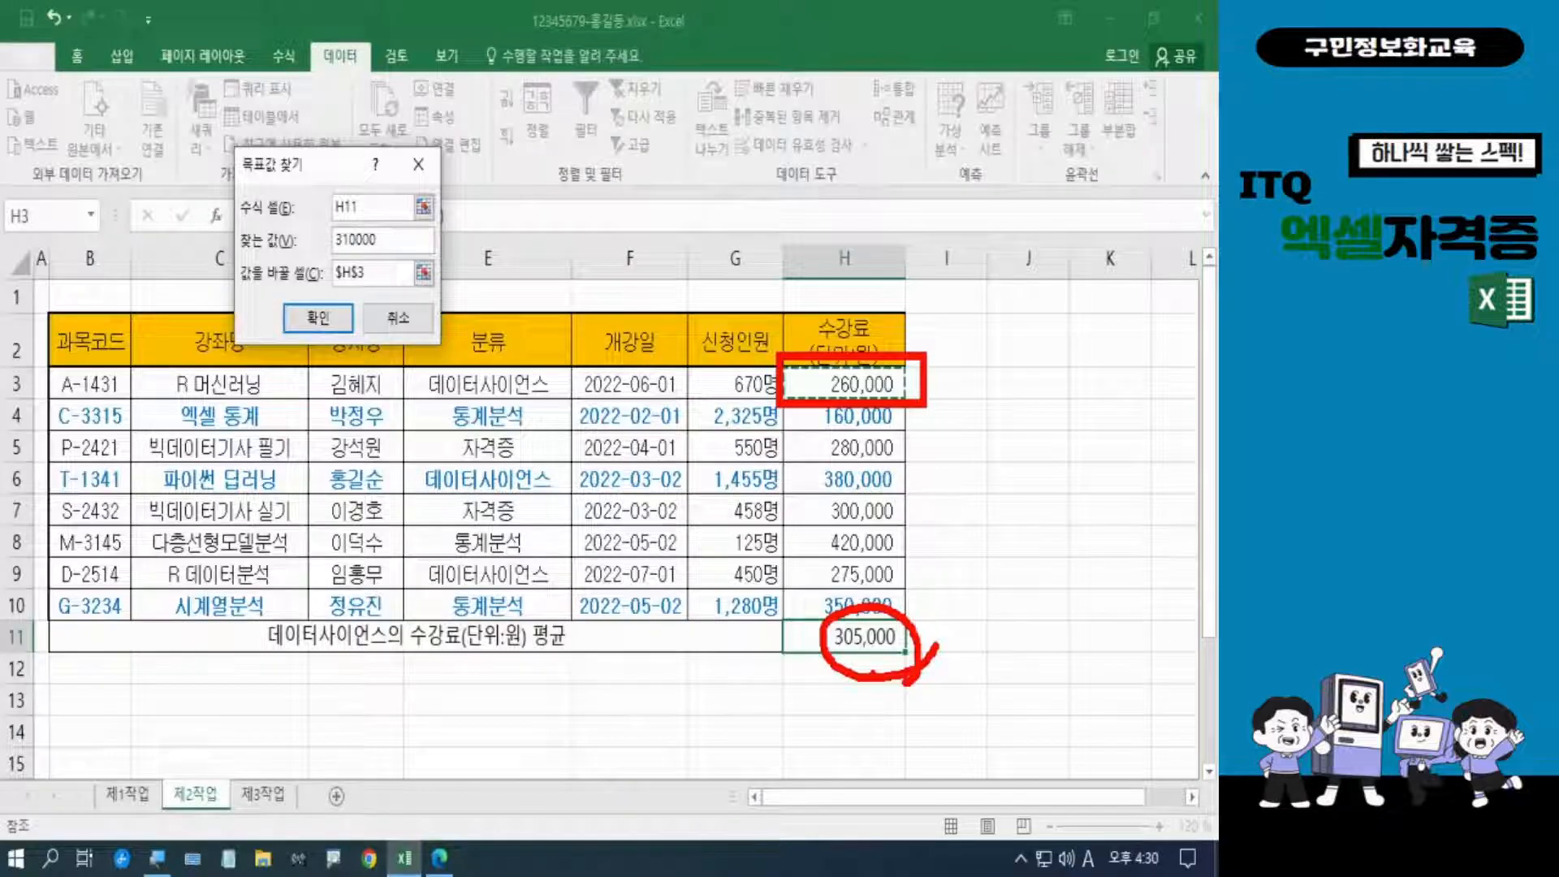
pyautogui.press('Escape')
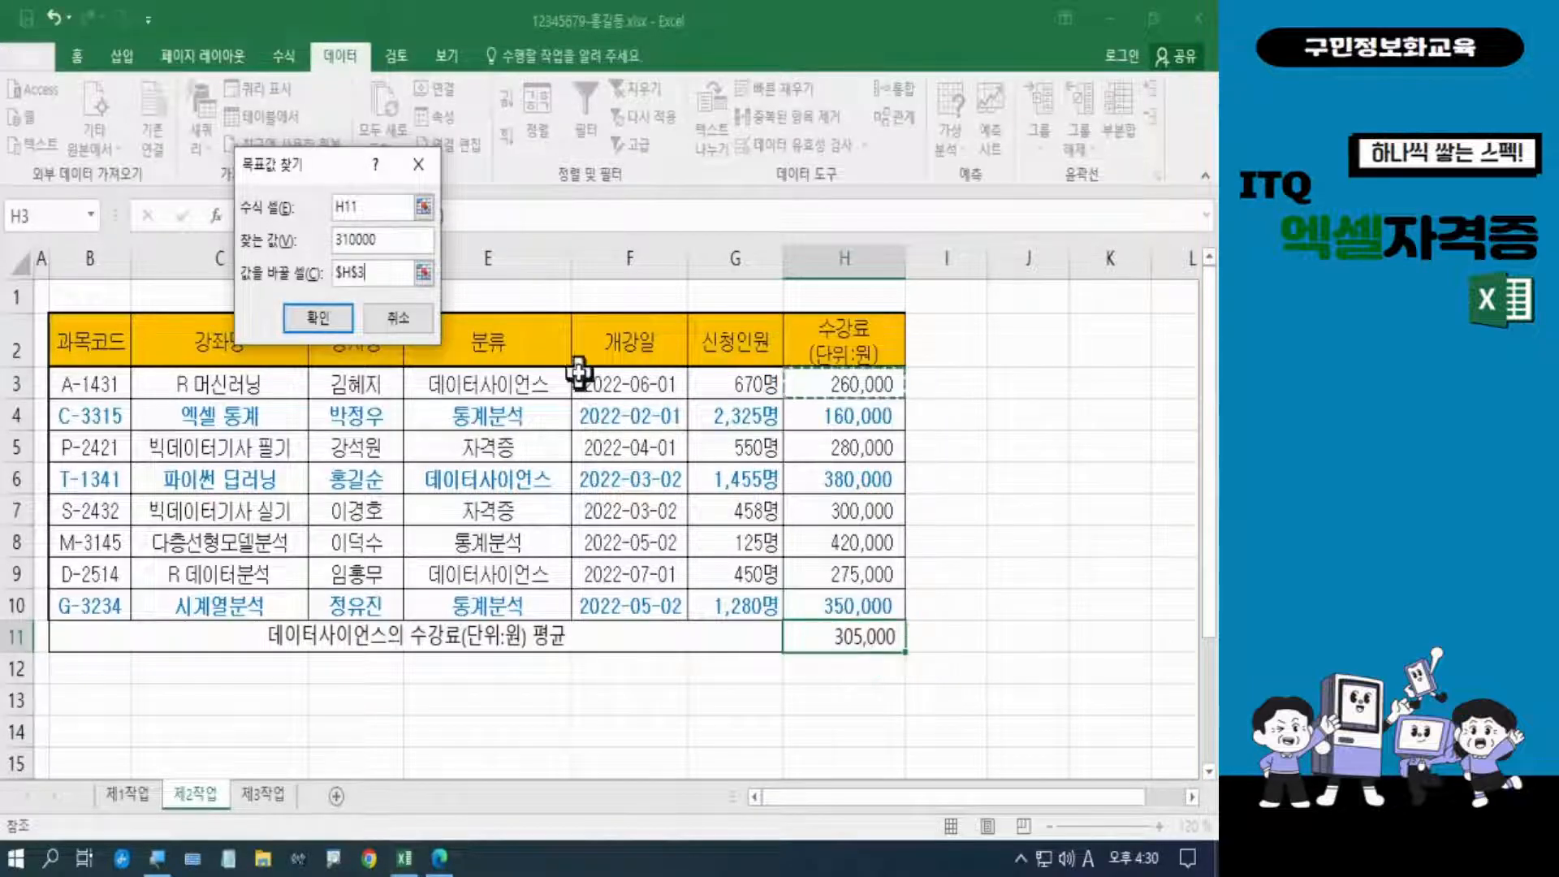
# Run the configured Goal Seek, accept its solution, and check cells H3 and H11
pyautogui.click(318, 318)
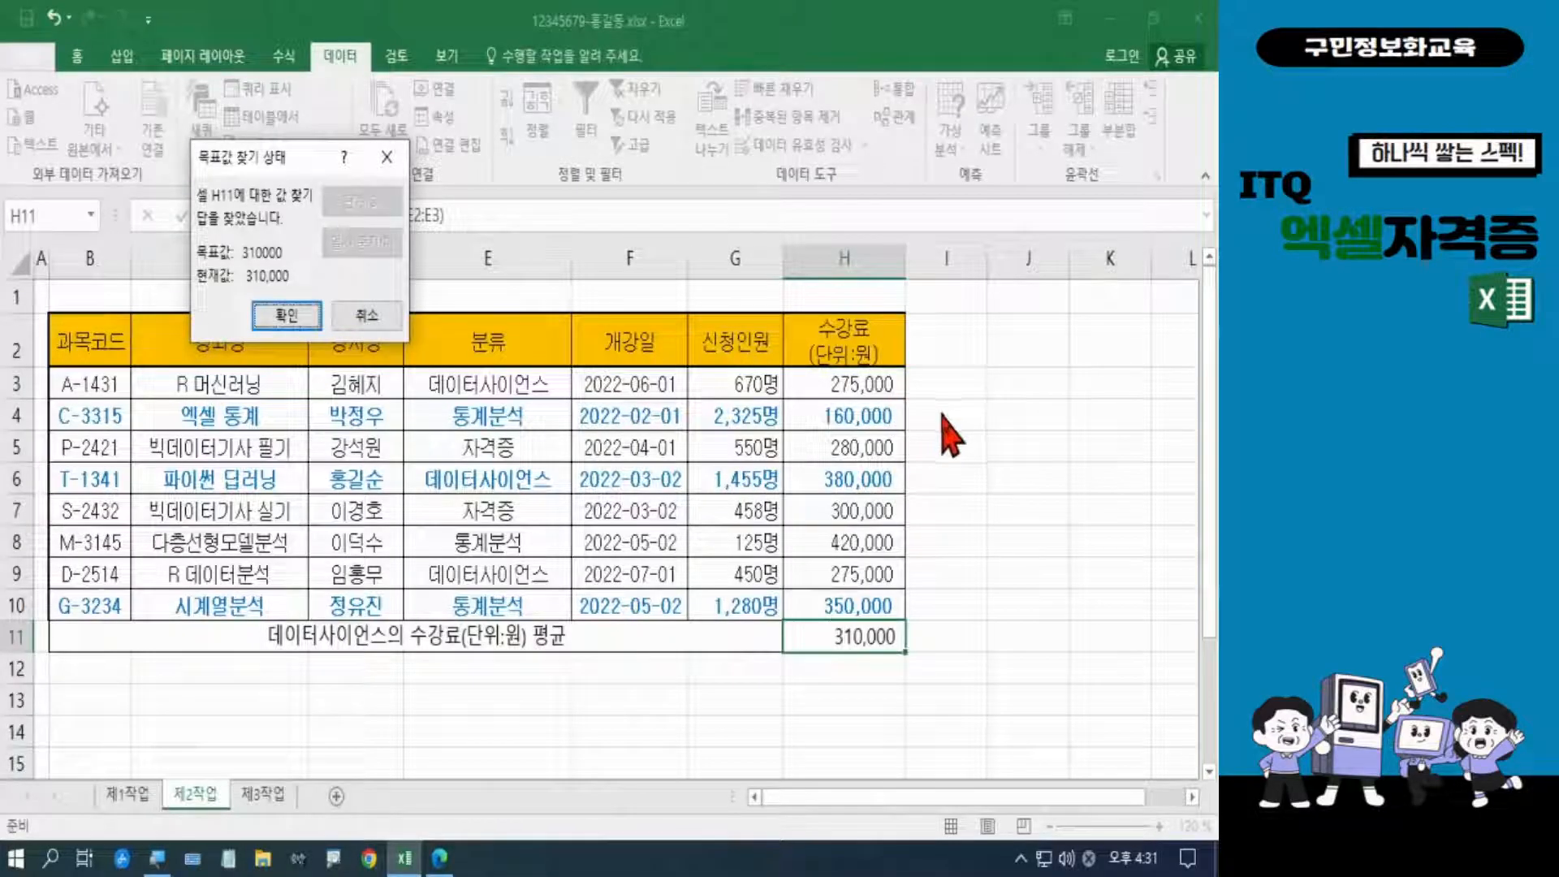
pyautogui.click(286, 315)
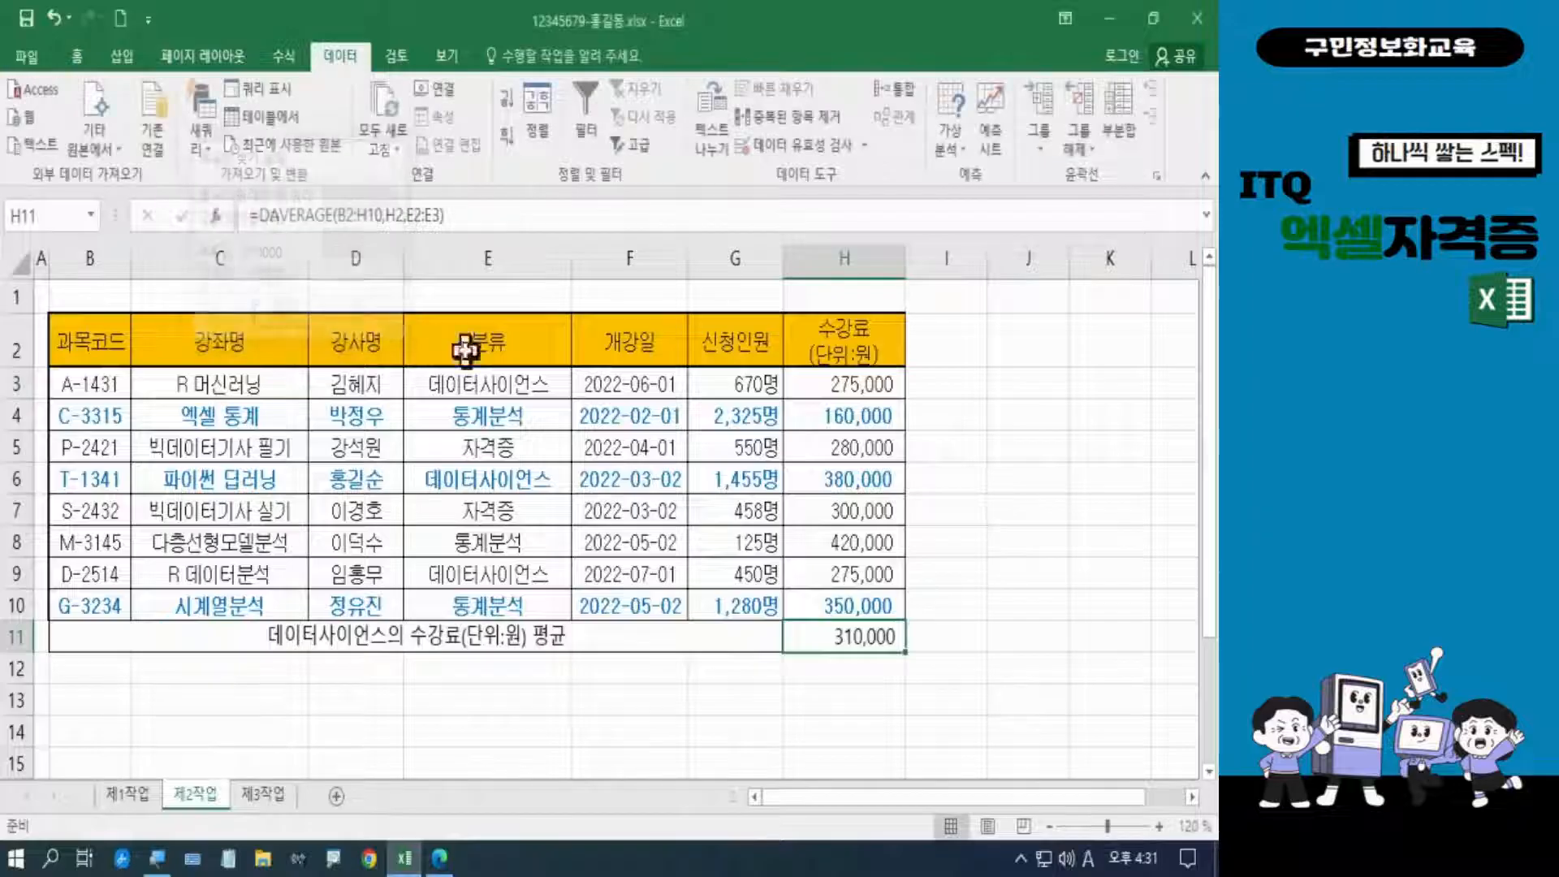
pyautogui.click(886, 384)
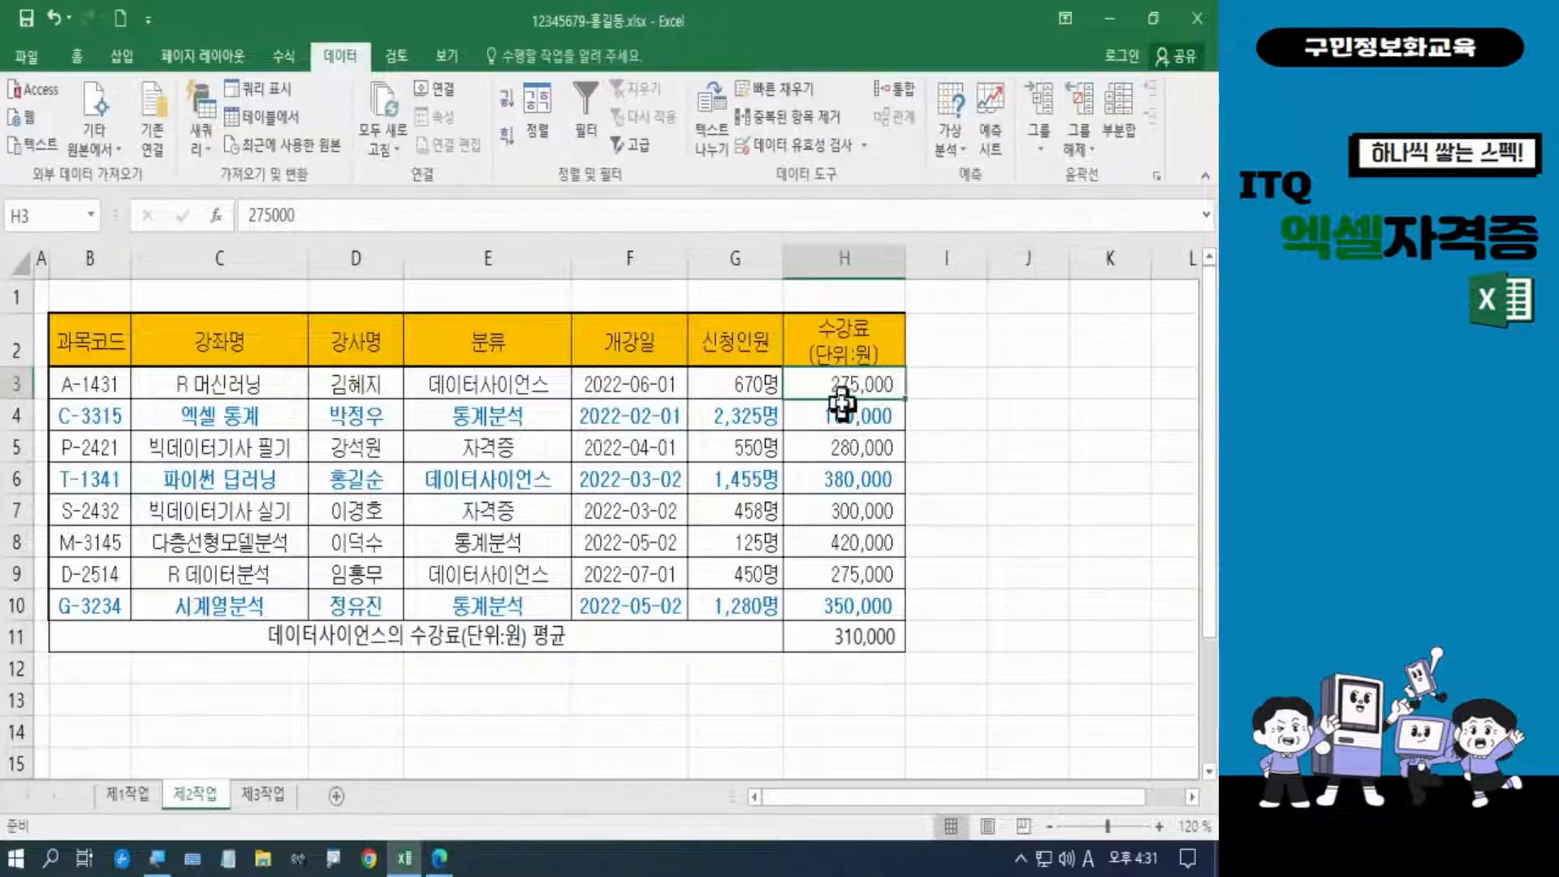
pyautogui.click(862, 639)
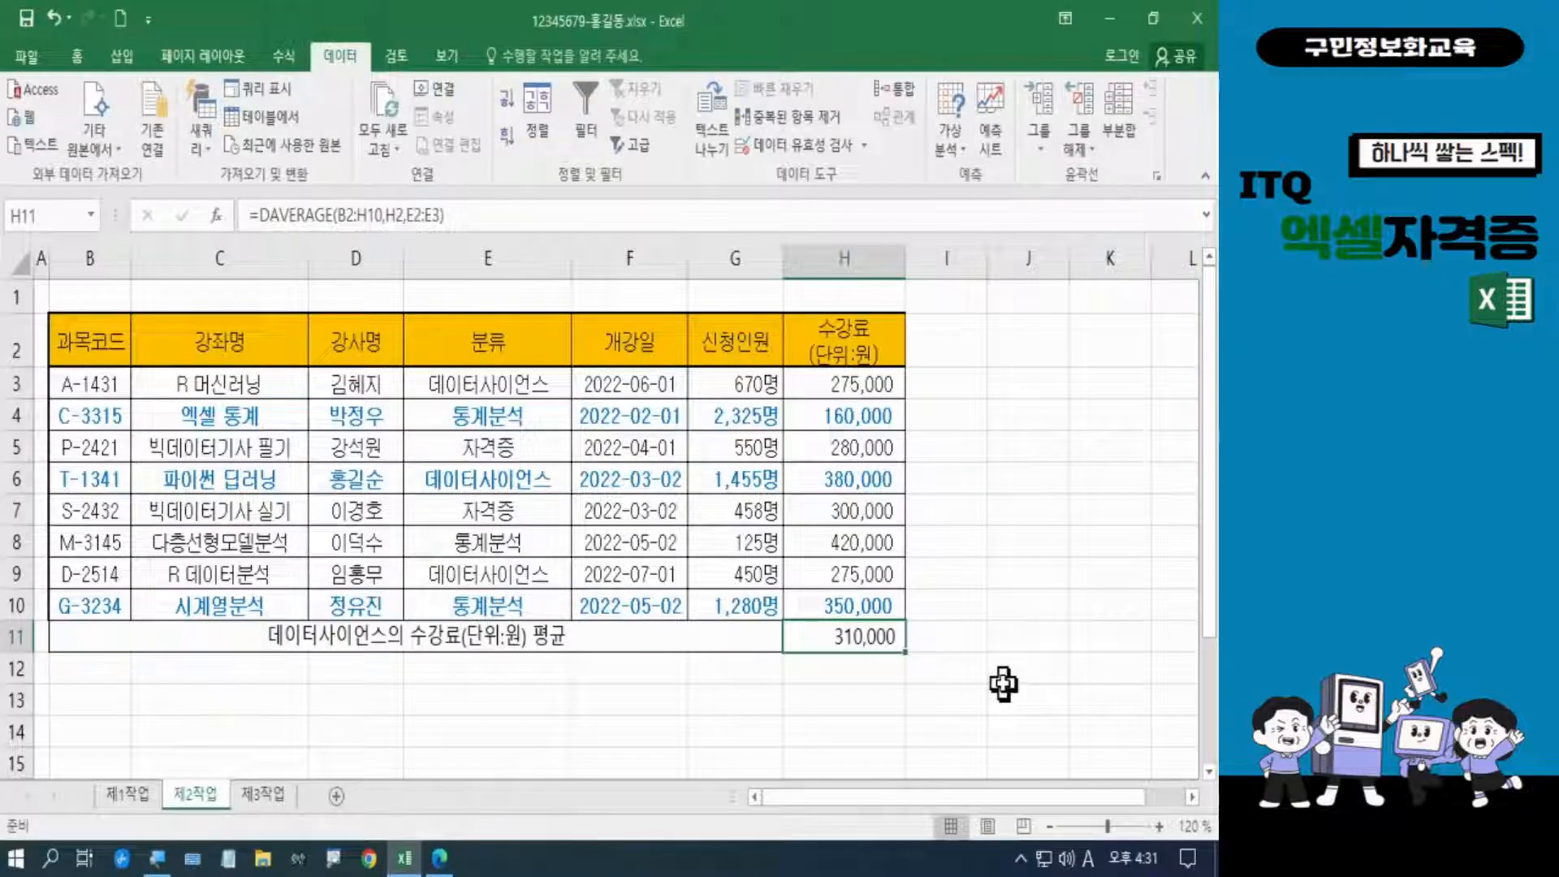
# Switch to Microsoft Edge to view the 제2작업 instructions in ITQ자격증 모의고사 문제1.pdf
pyautogui.click(1003, 680)
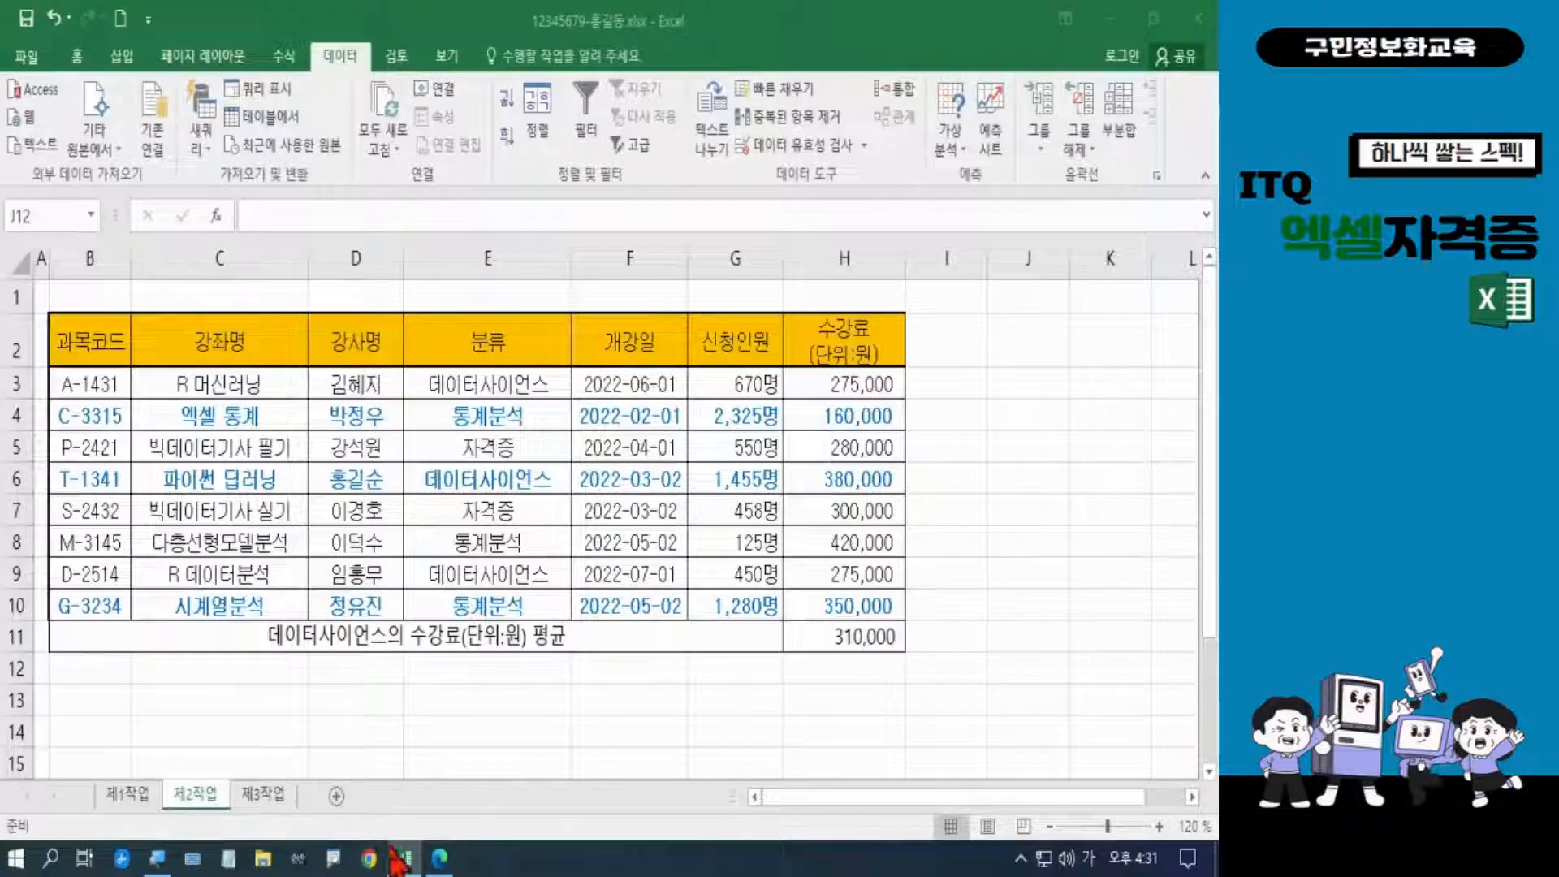
pyautogui.click(439, 859)
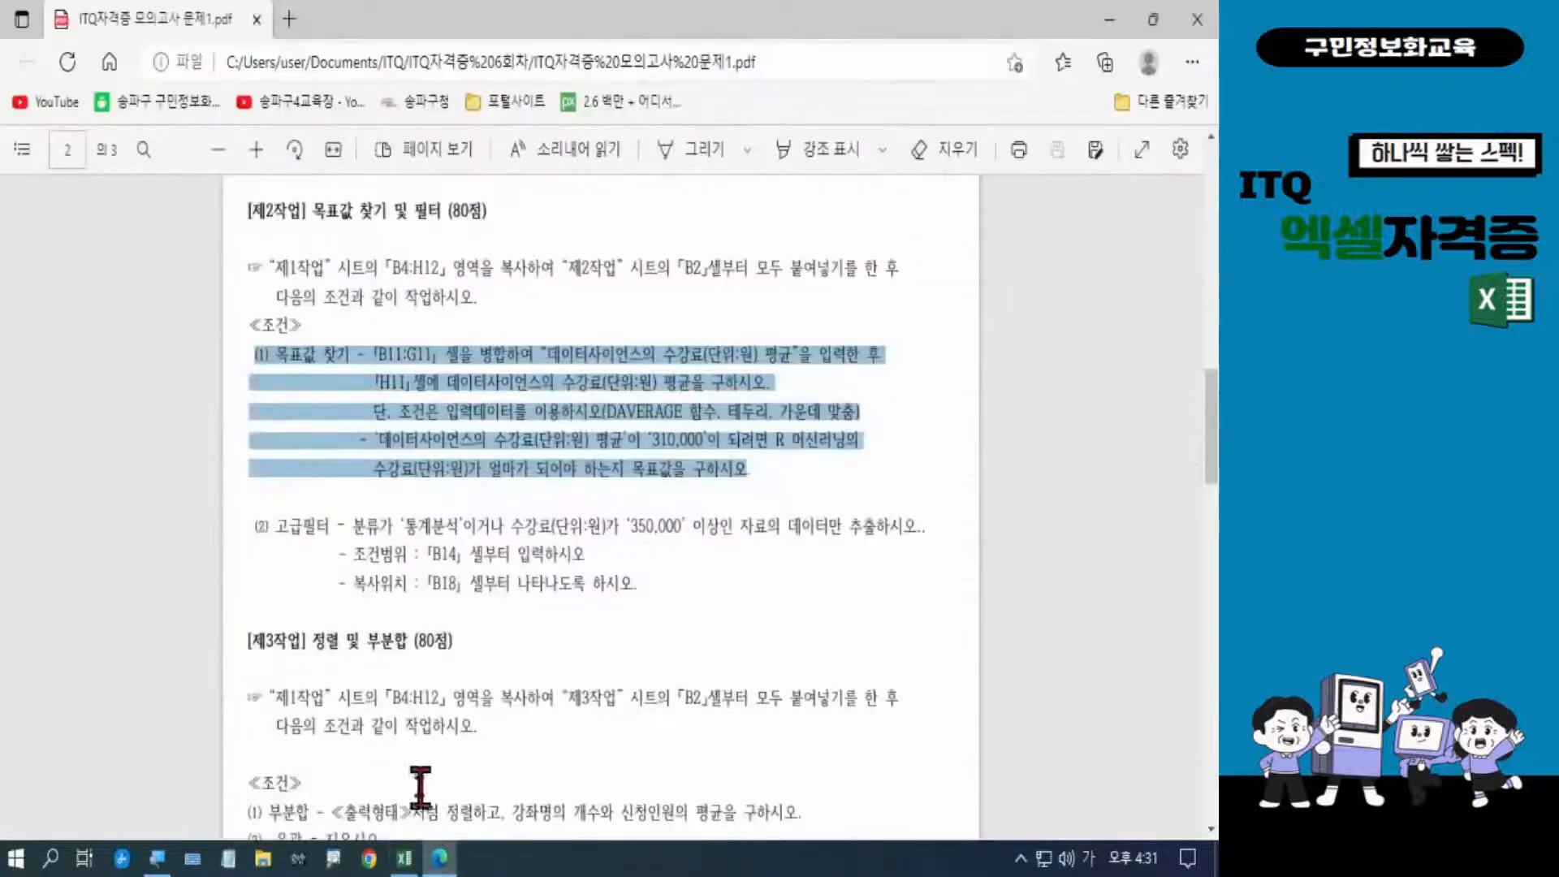
# Read the 고급필터 conditions, criteria range and copy location in the exam PDF, and switch back to the Excel workbook
pyautogui.click(257, 530)
pyautogui.moveTo(257, 530); pyautogui.dragTo(654, 598)
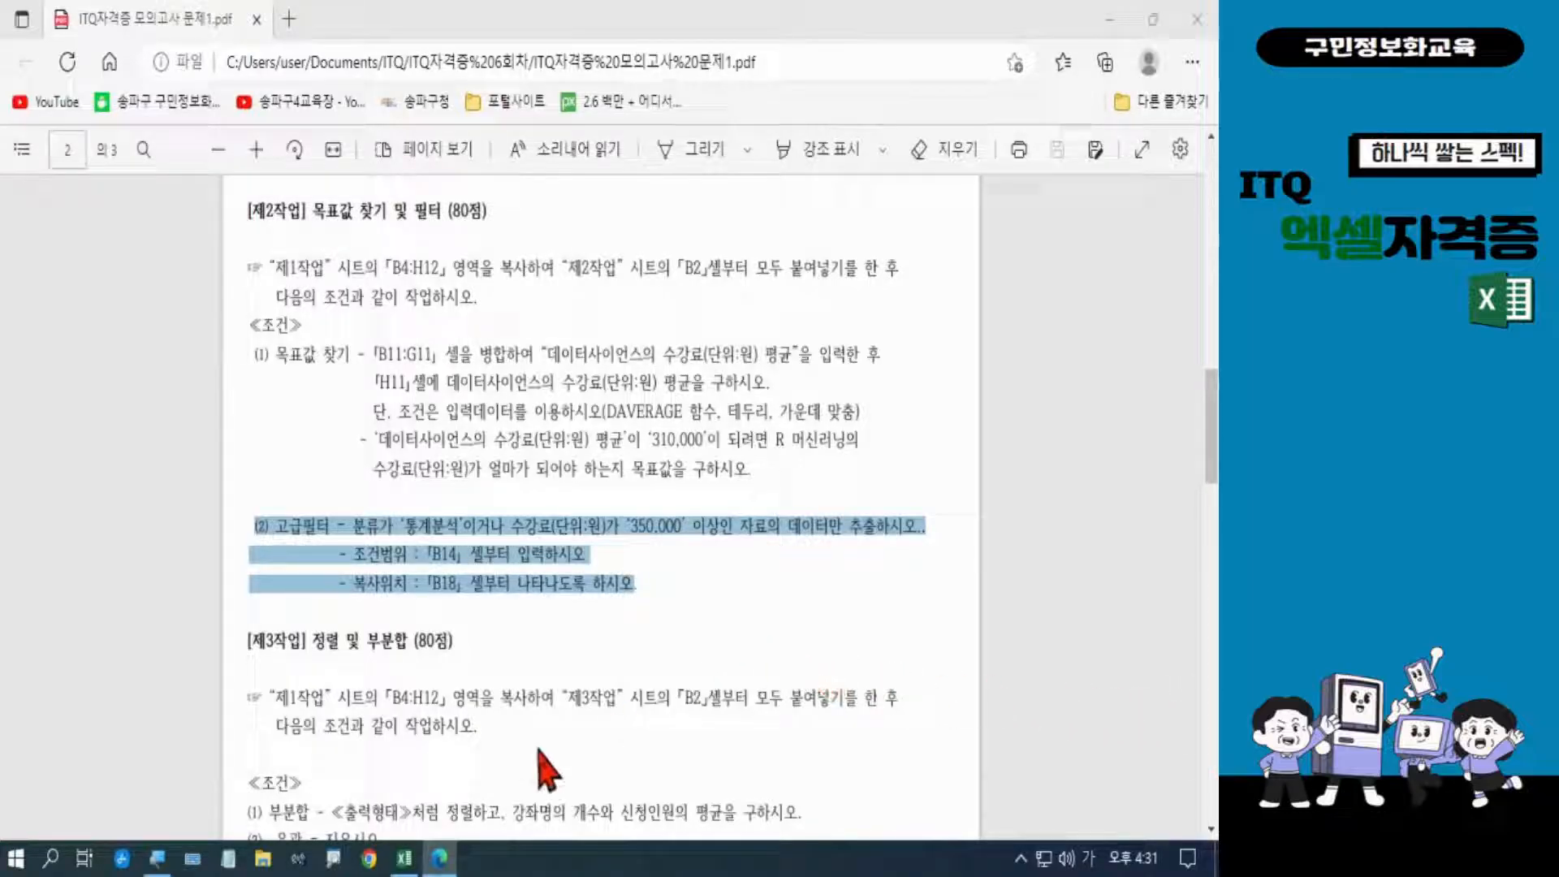
pyautogui.click(402, 867)
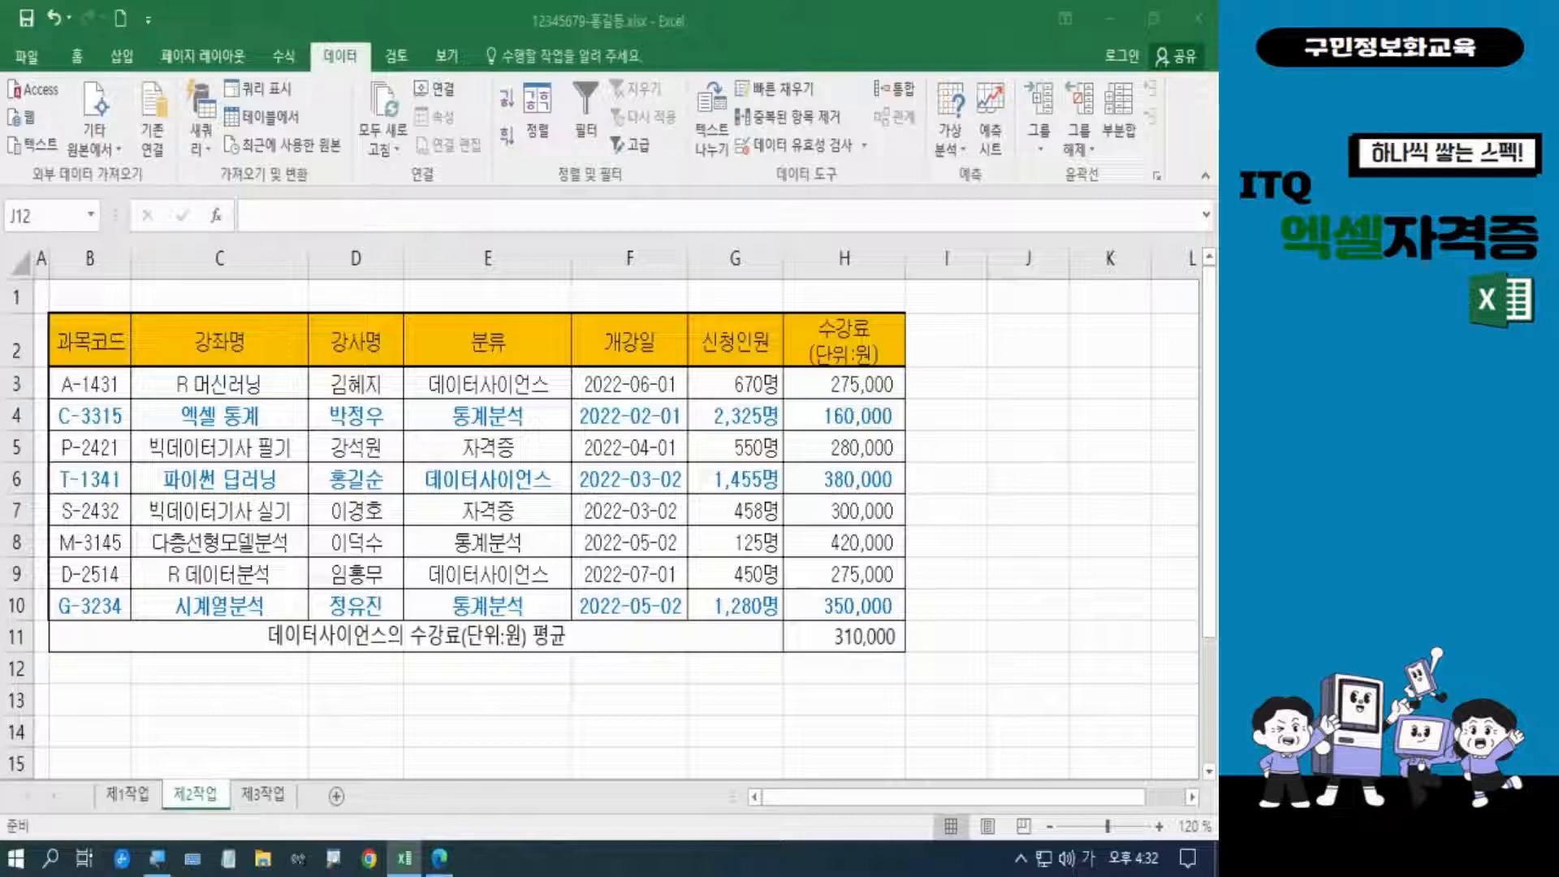
# Copy the 분류 and 수강료(단위:원) header cells E2 and H2 into the criteria range starting at B14
pyautogui.click(82, 733)
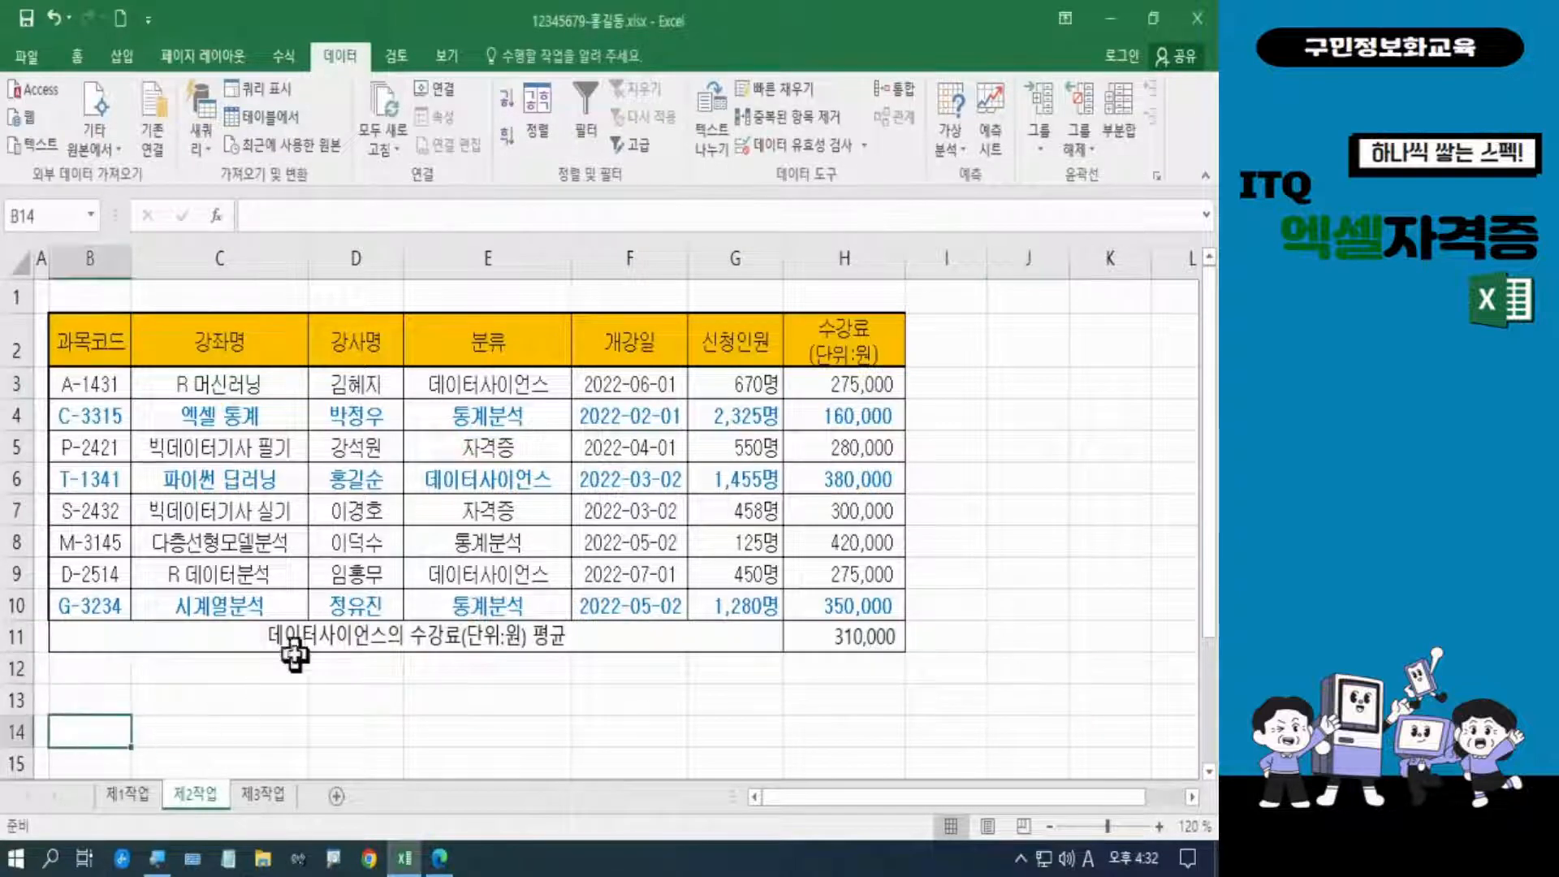
pyautogui.scroll(-2, 295, 641)
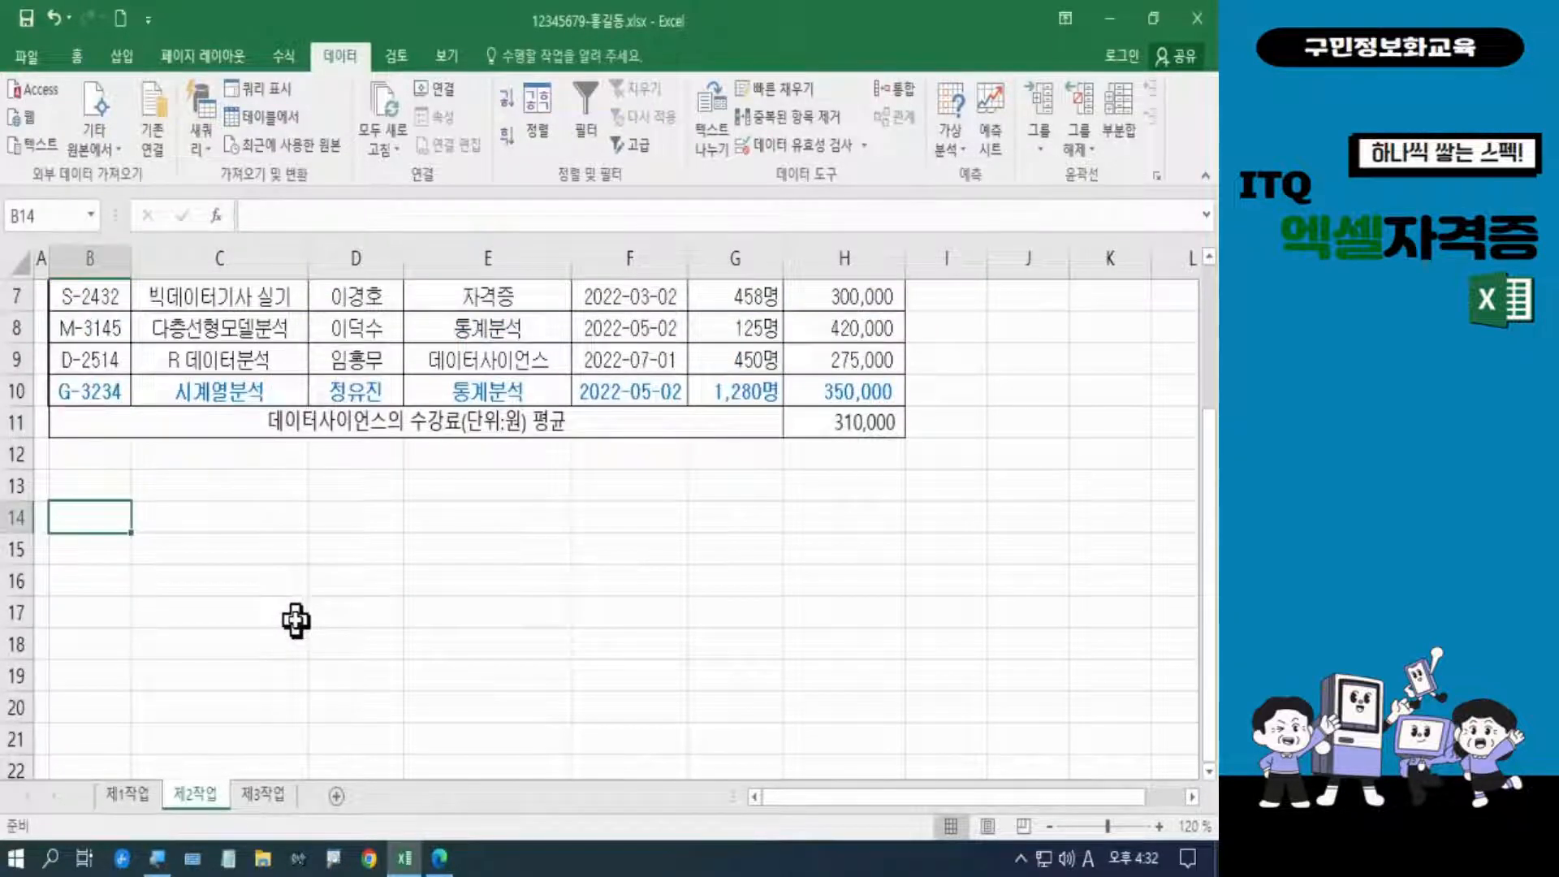
pyautogui.scroll(2, 295, 621)
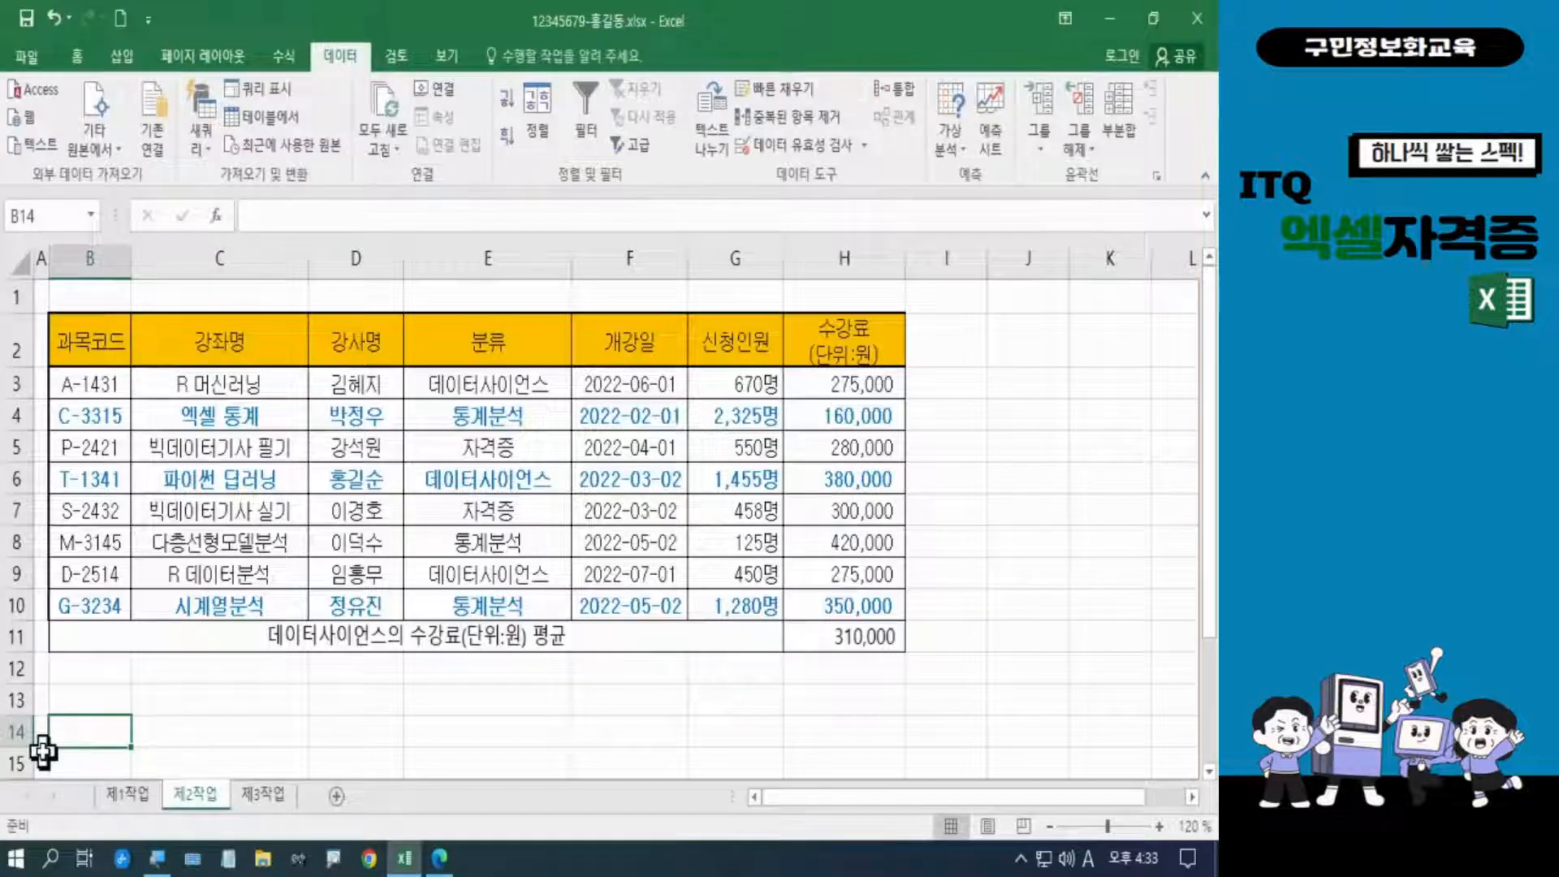
pyautogui.click(467, 343)
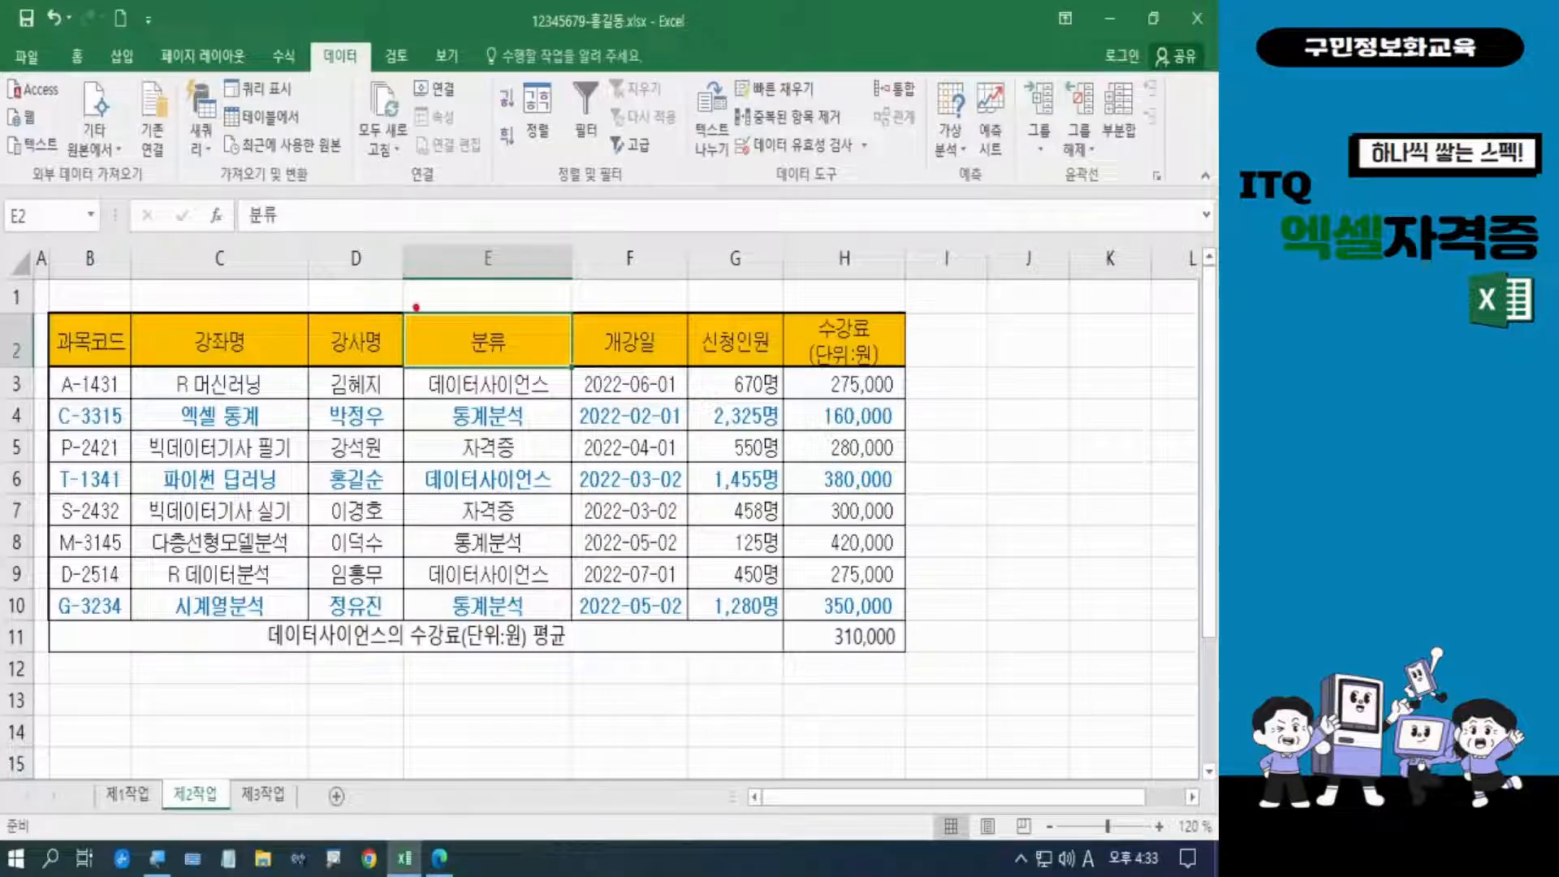
pyautogui.moveTo(415, 307)
pyautogui.mouseDown()
pyautogui.moveTo(484, 351)
pyautogui.moveTo(575, 370)
pyautogui.mouseUp()
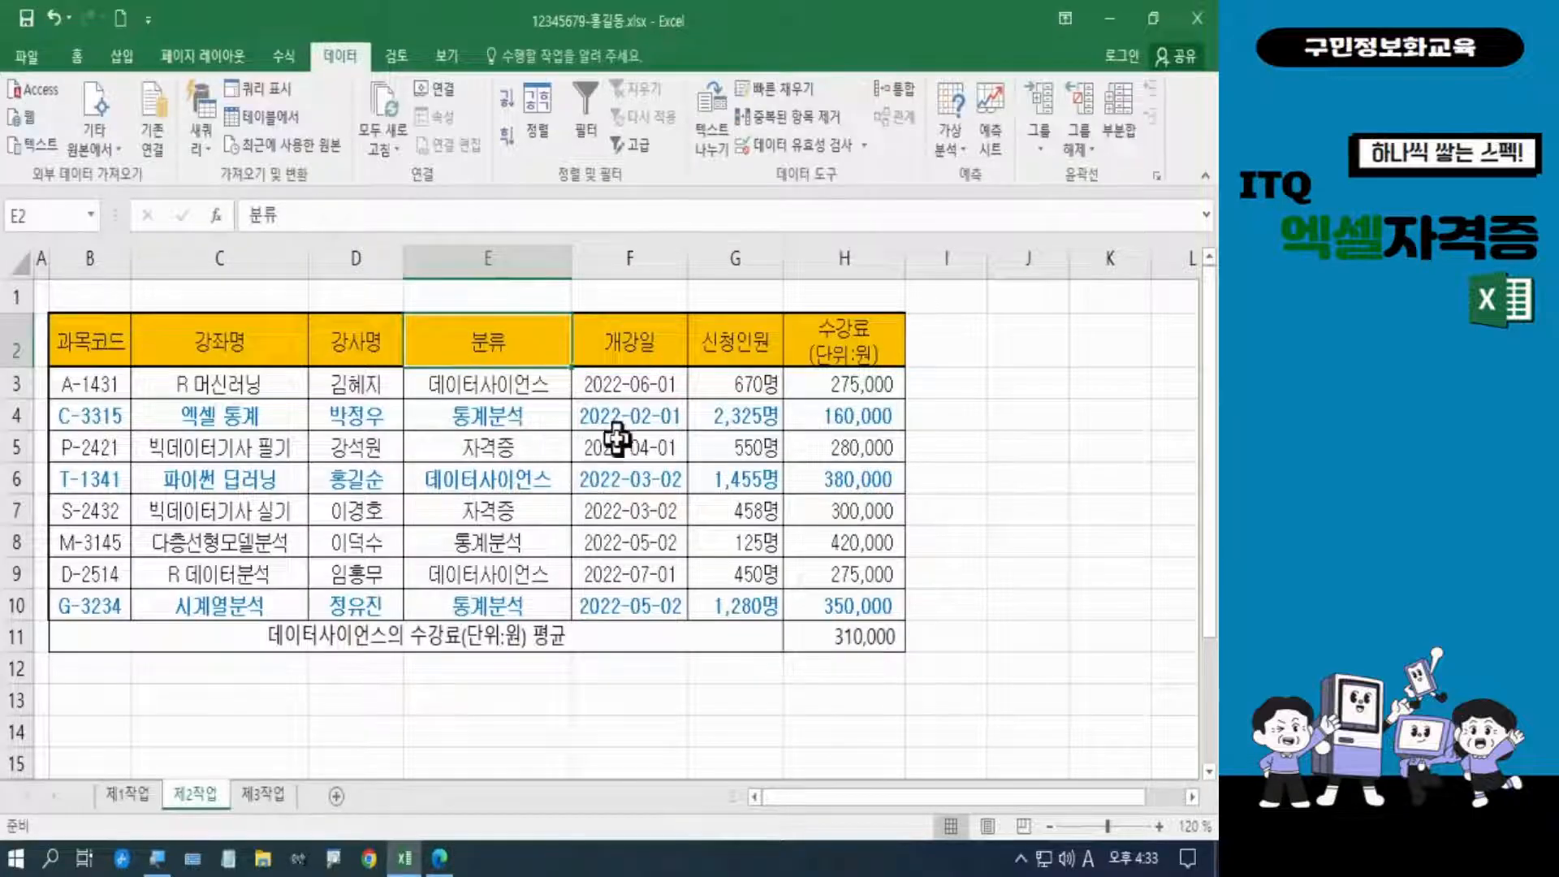
pyautogui.keyDown('ctrl'); pyautogui.click(816, 337); pyautogui.keyUp('ctrl')
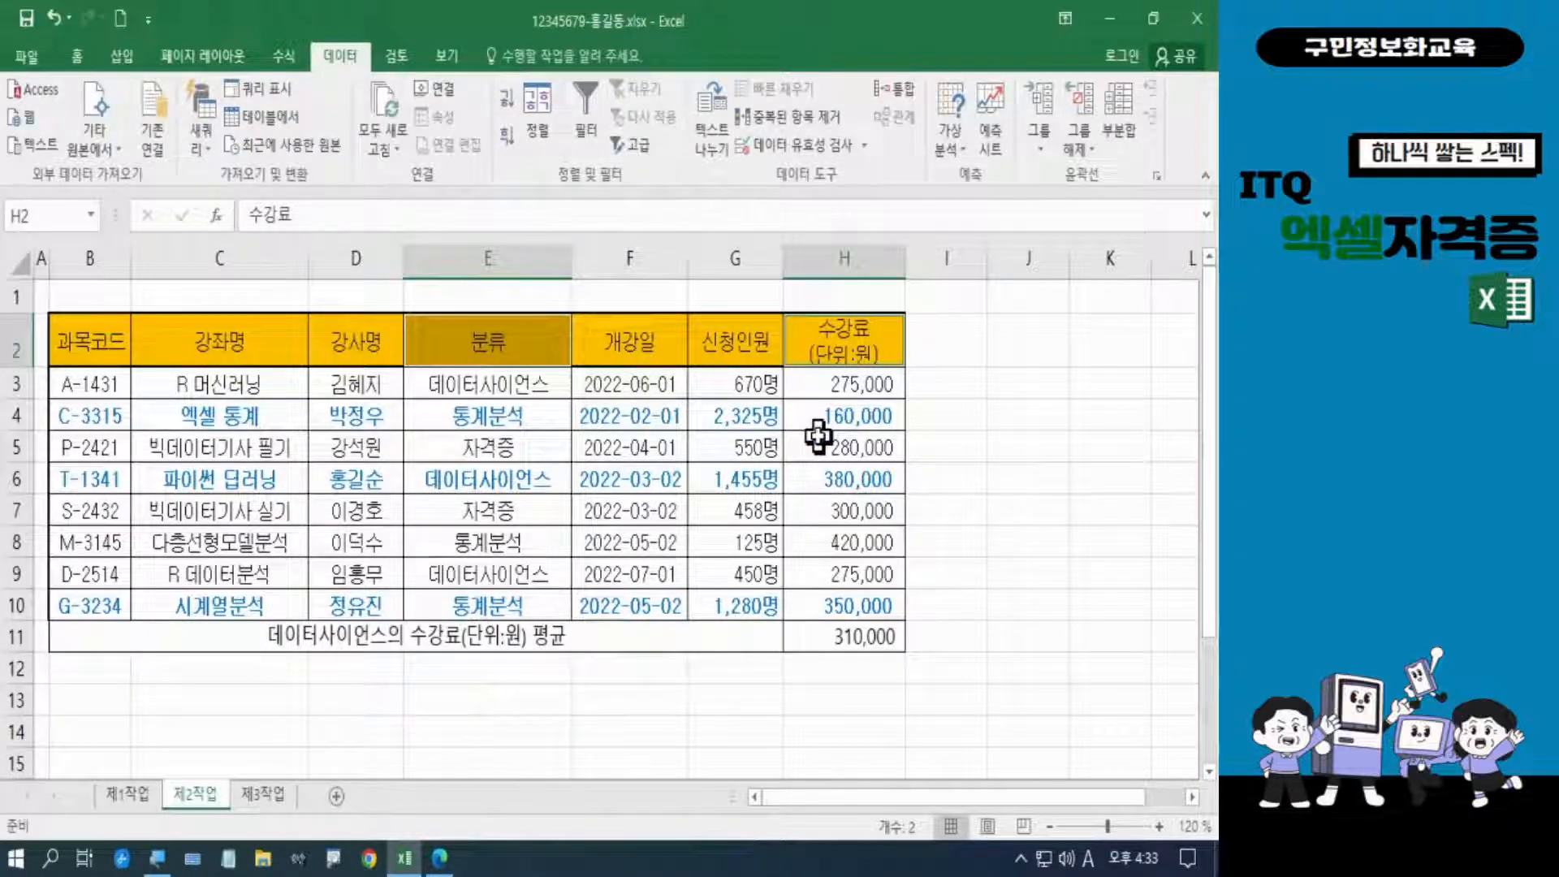
pyautogui.hotkey('ctrl', 'c')
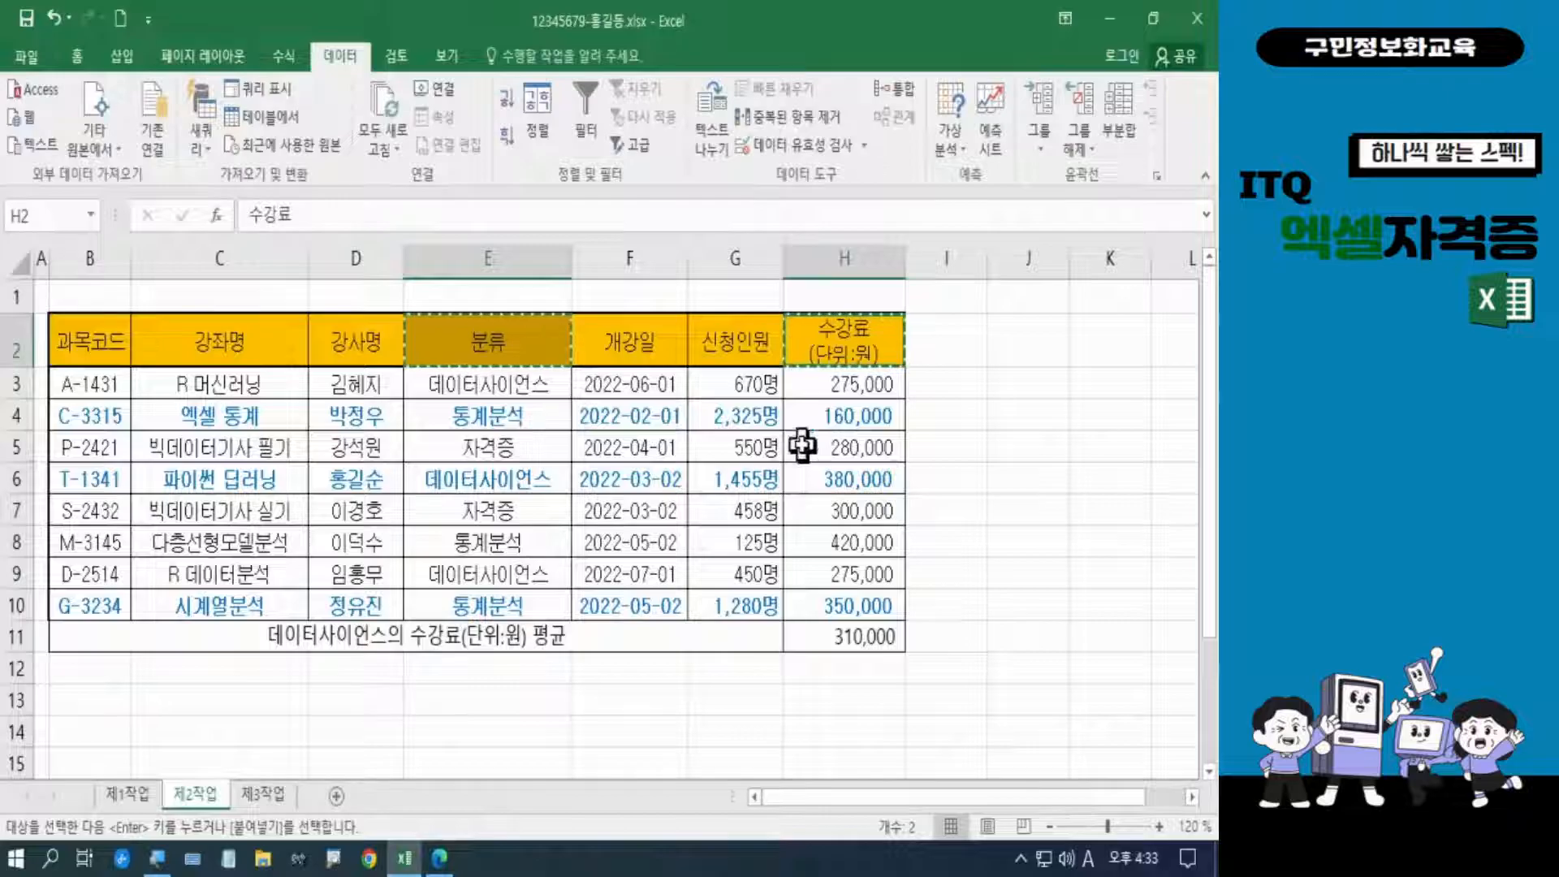
pyautogui.click(100, 731)
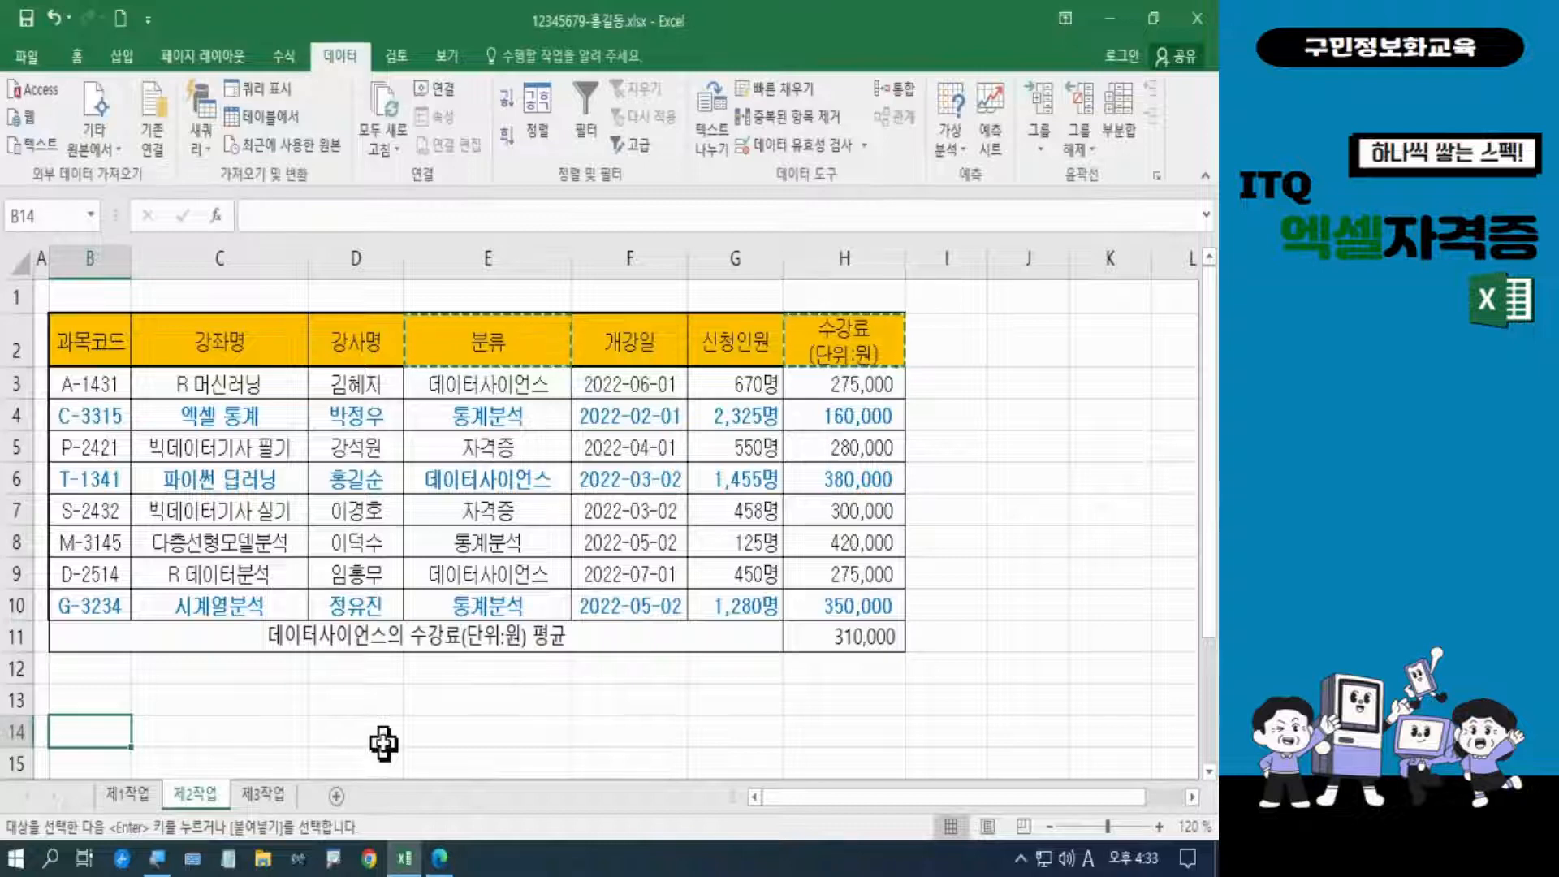
pyautogui.hotkey('ctrl', 'v')
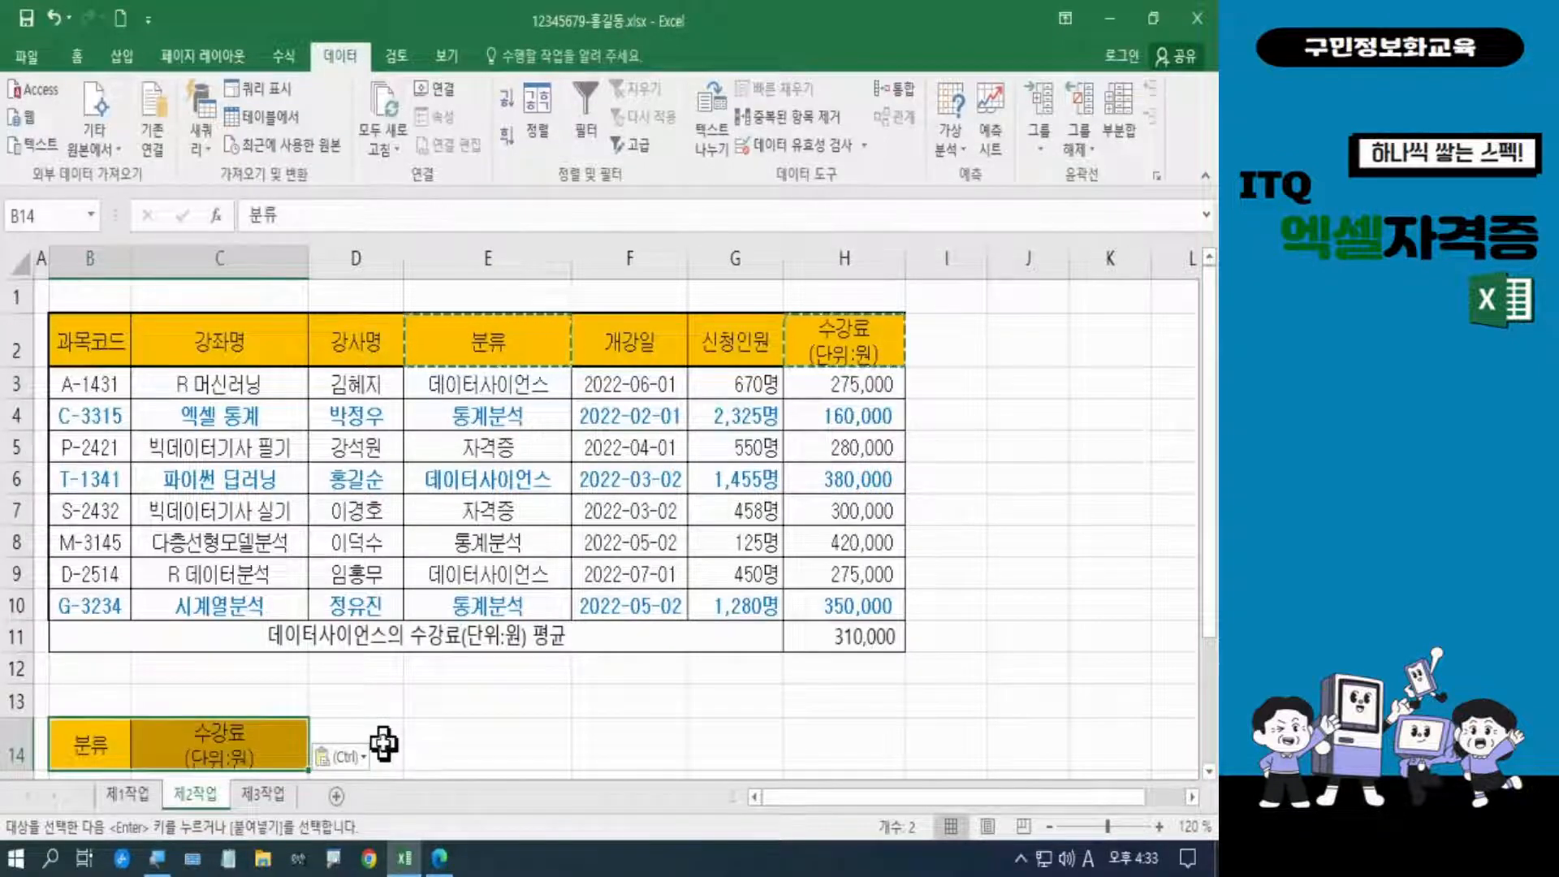
# Enter the criterion 통계분석 under the 분류 header in cell B15
pyautogui.scroll(-1, 386, 734)
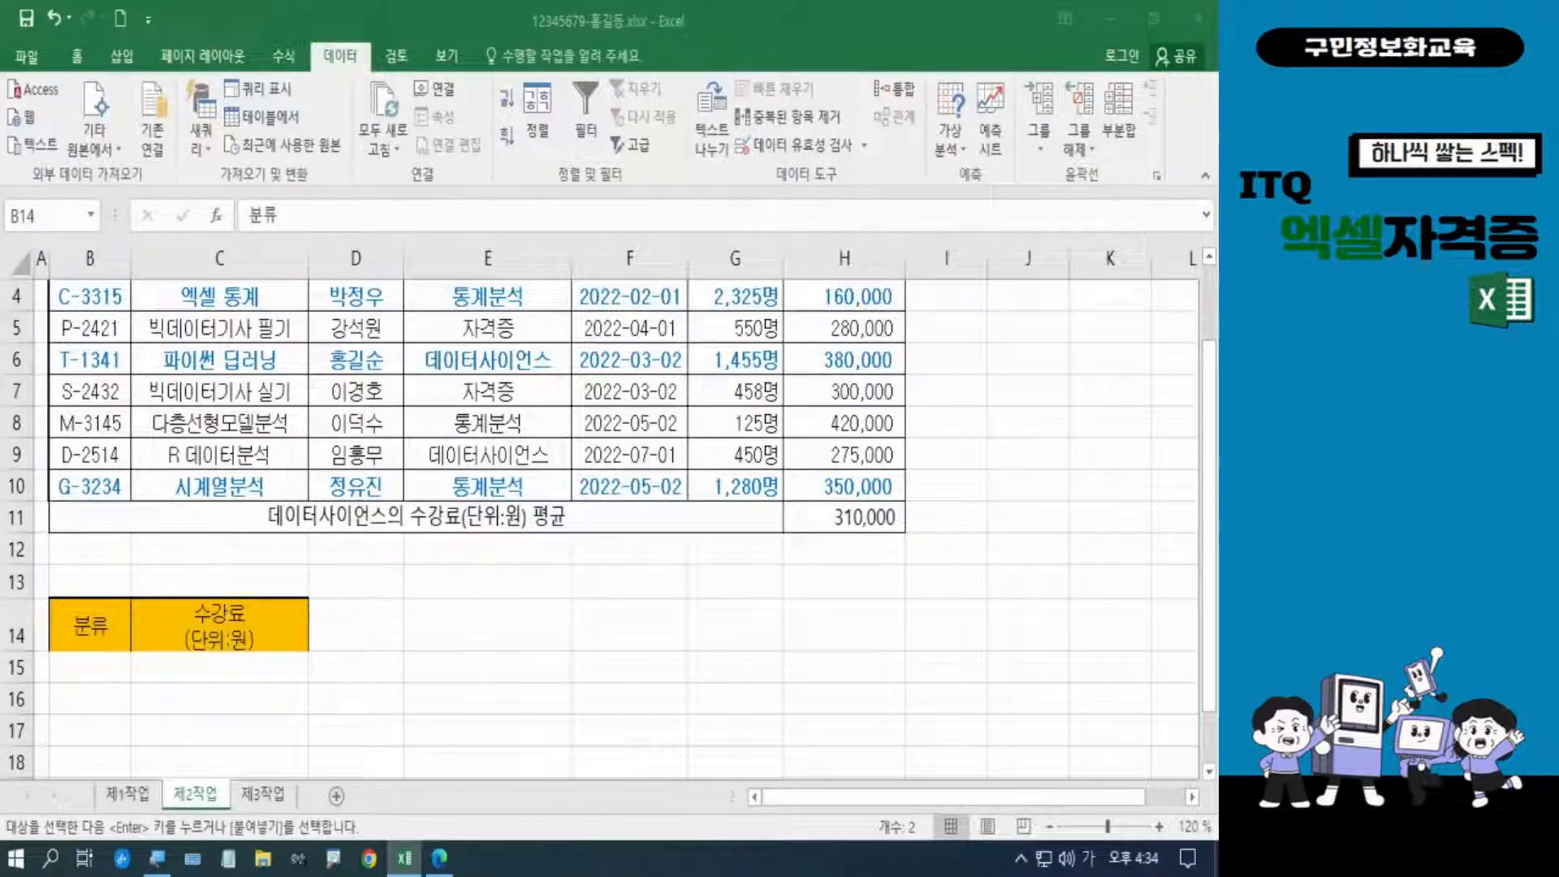
pyautogui.click(89, 671)
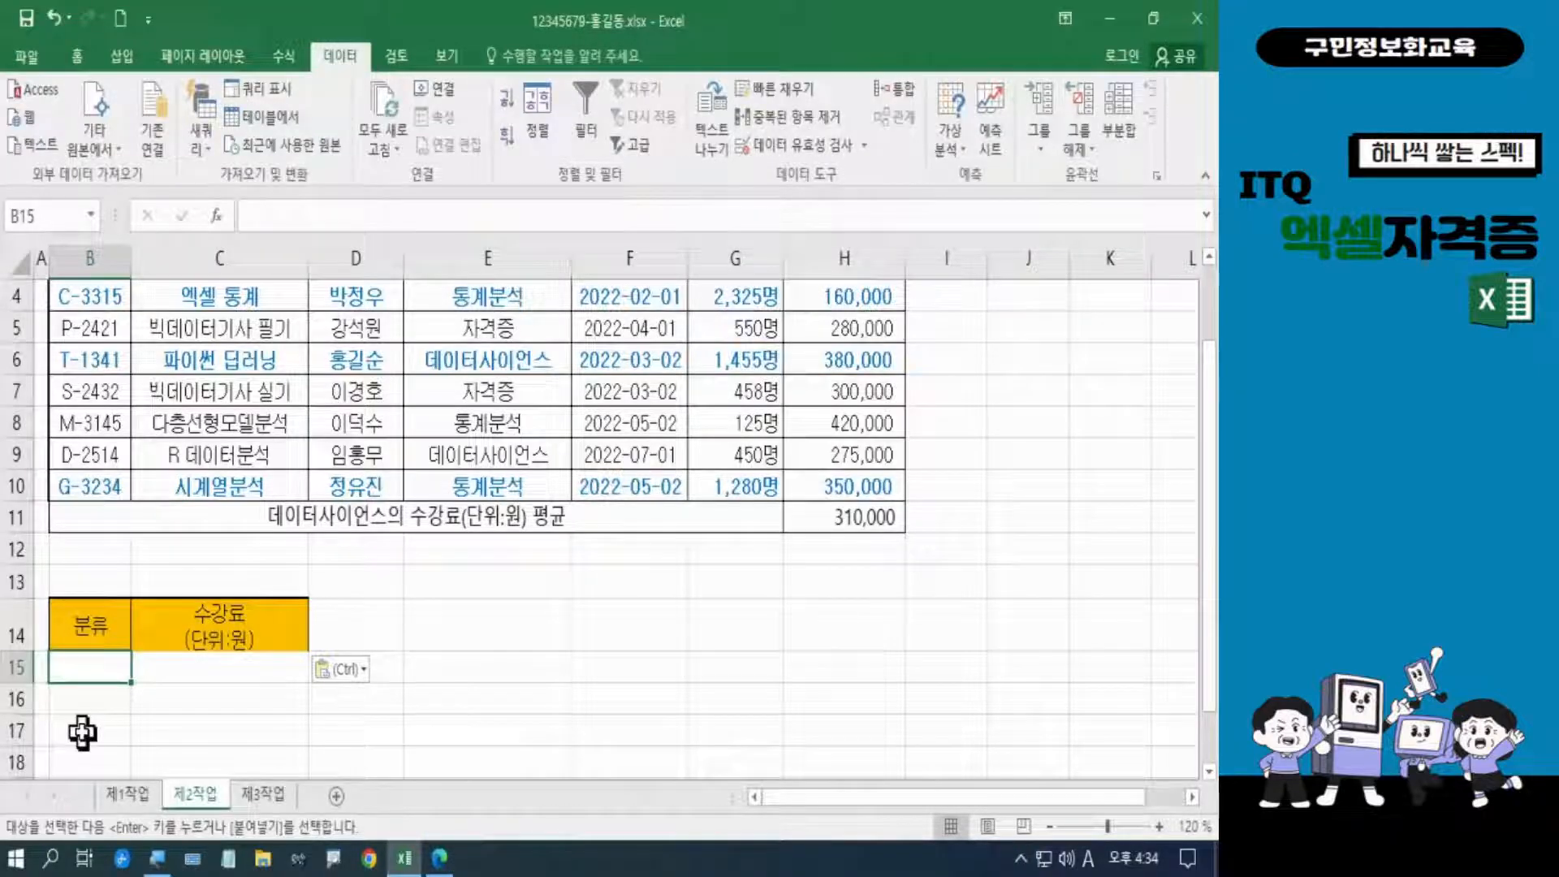
pyautogui.write('통계')
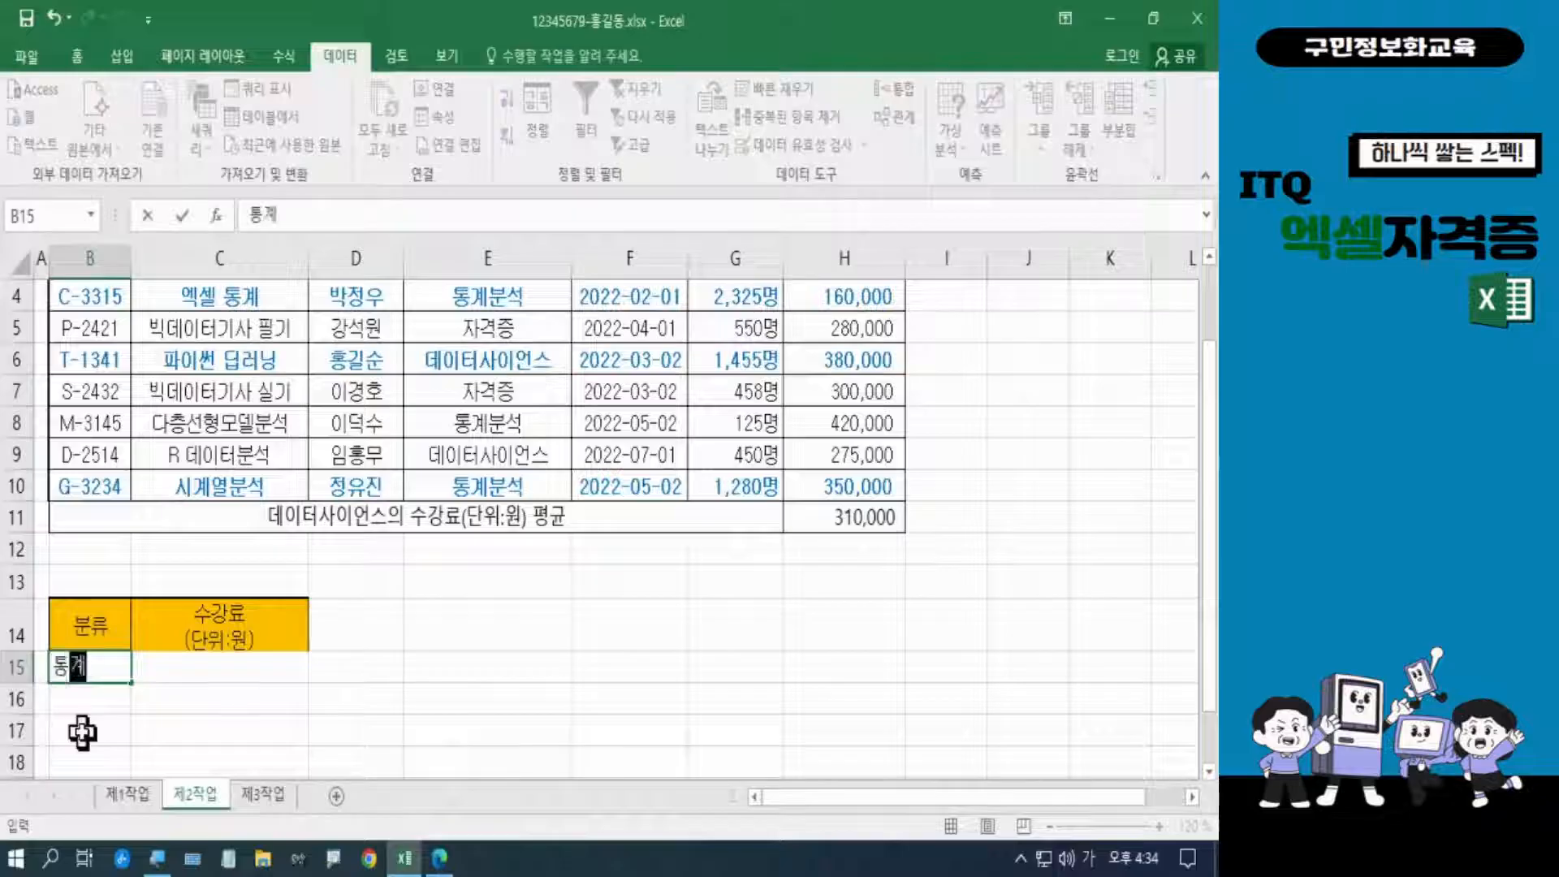
pyautogui.write('부ㄴ서ㄱ')
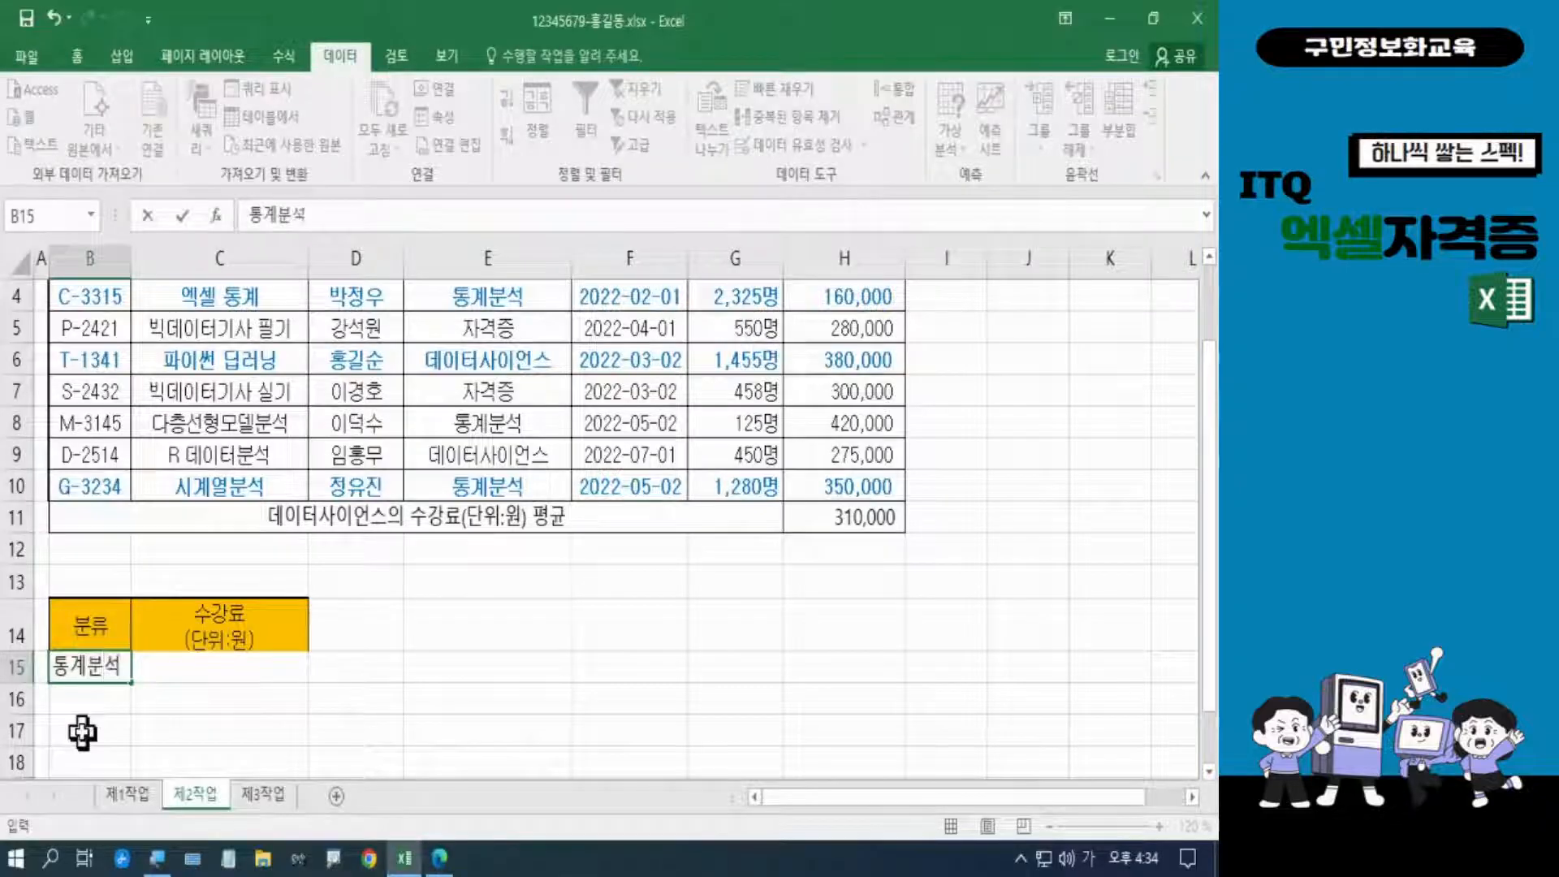
pyautogui.press('Return')
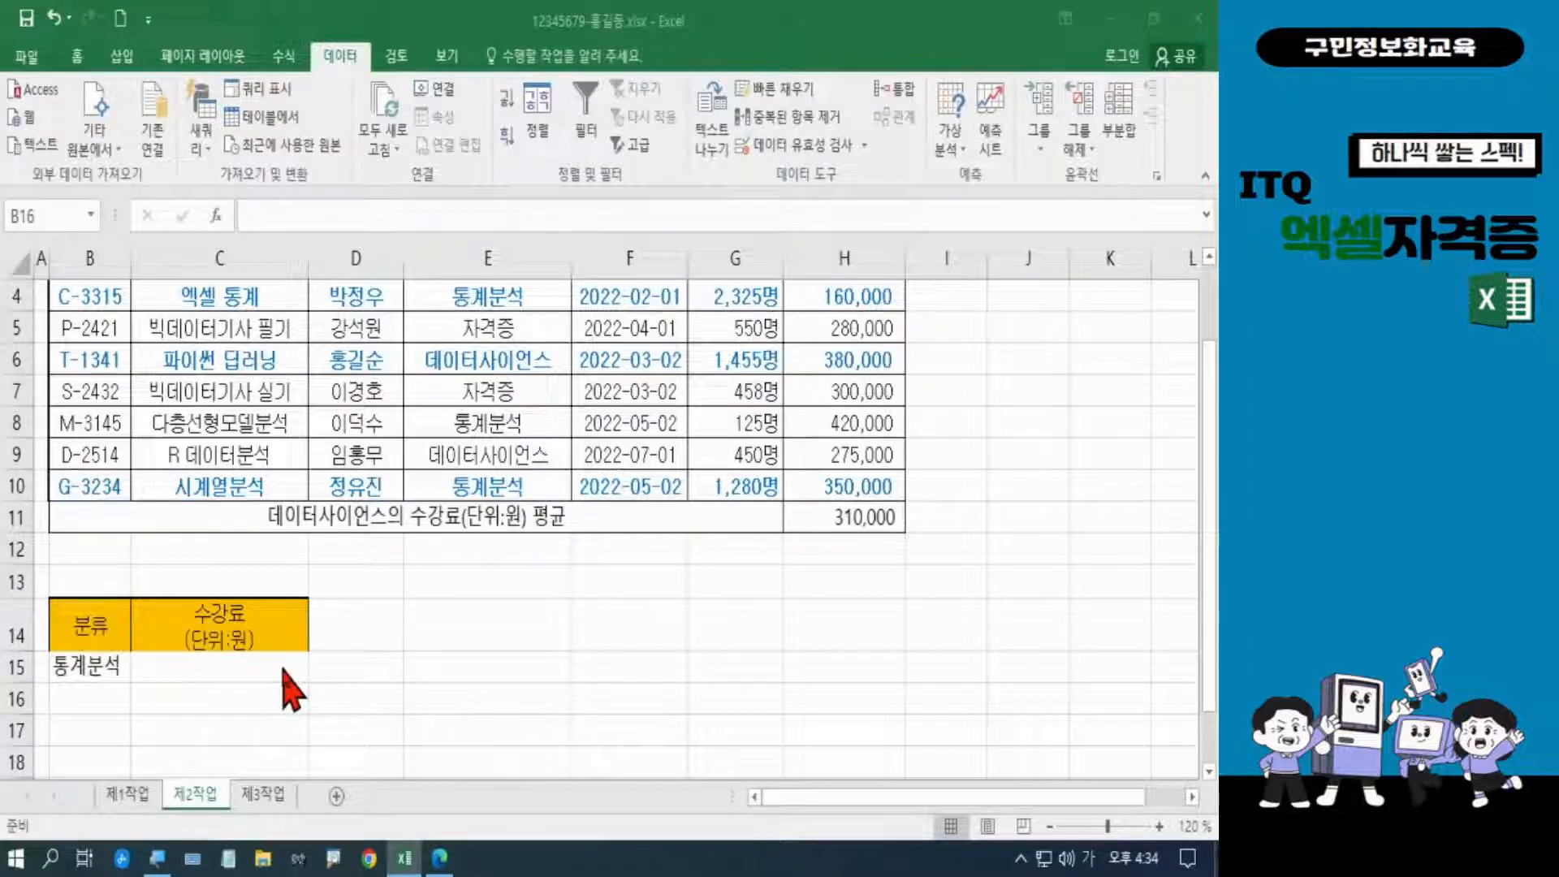
# Enter the criterion >=350000 in C16, one row below the 통계분석 criterion, to form an OR condition
pyautogui.click(234, 697)
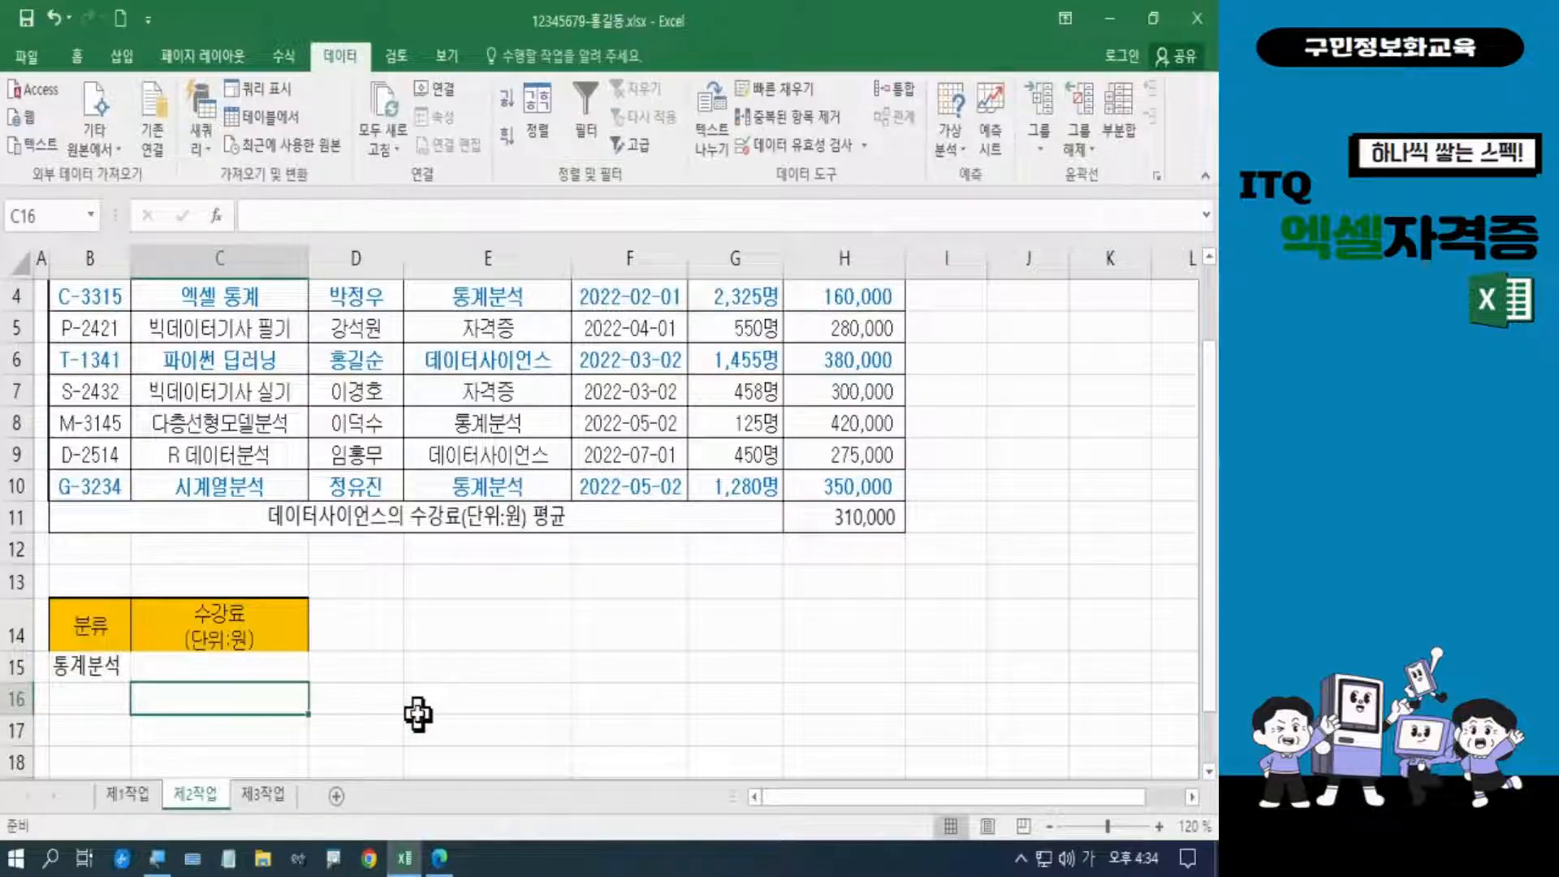
pyautogui.write('>')
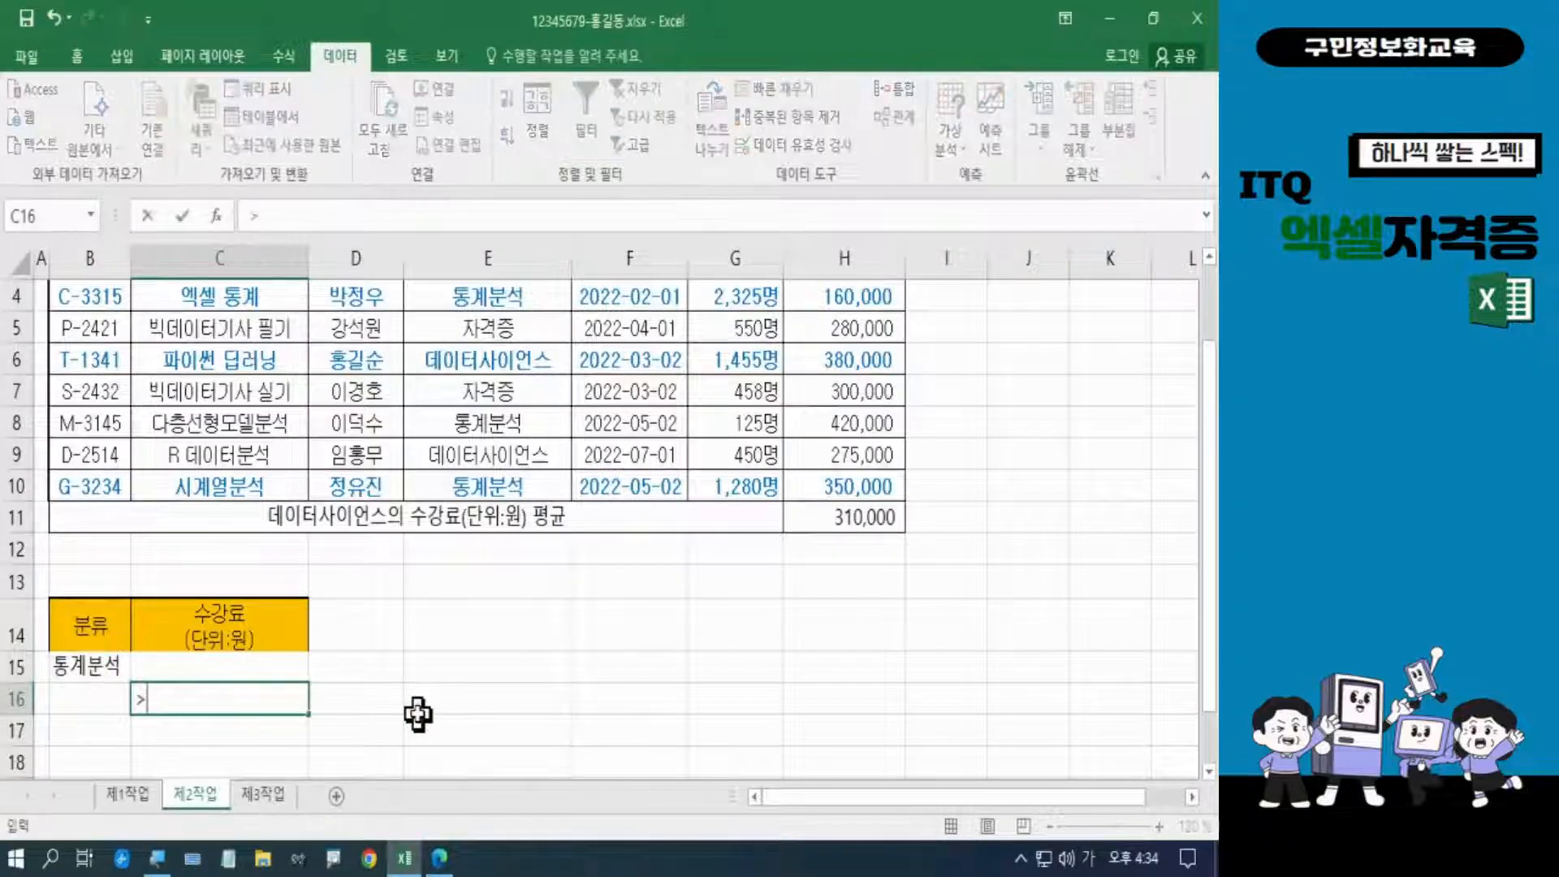
pyautogui.write('=3')
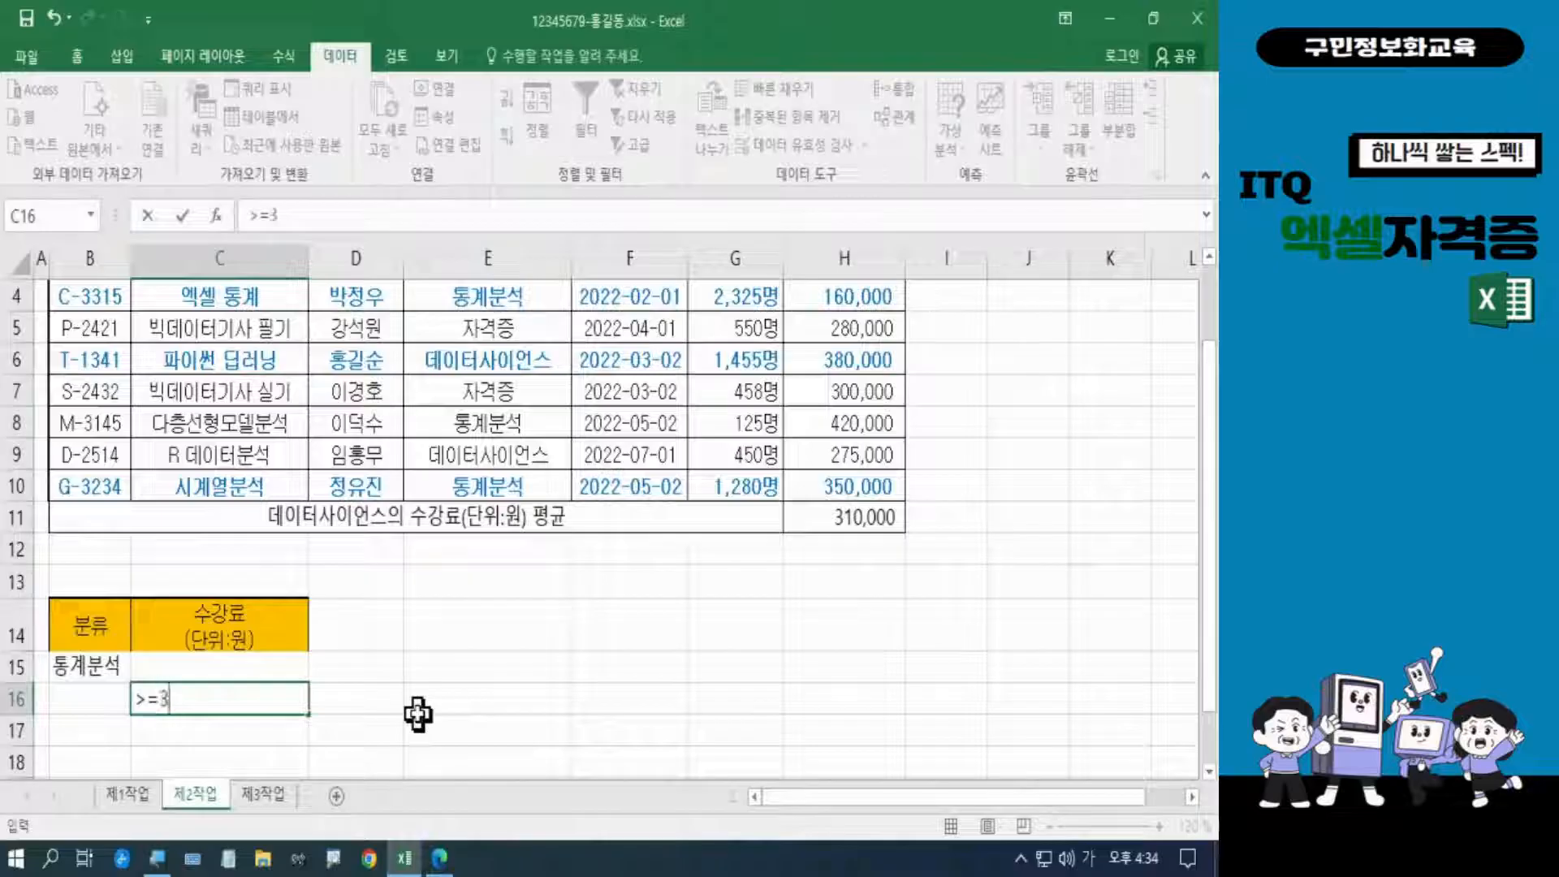
pyautogui.write('50000')
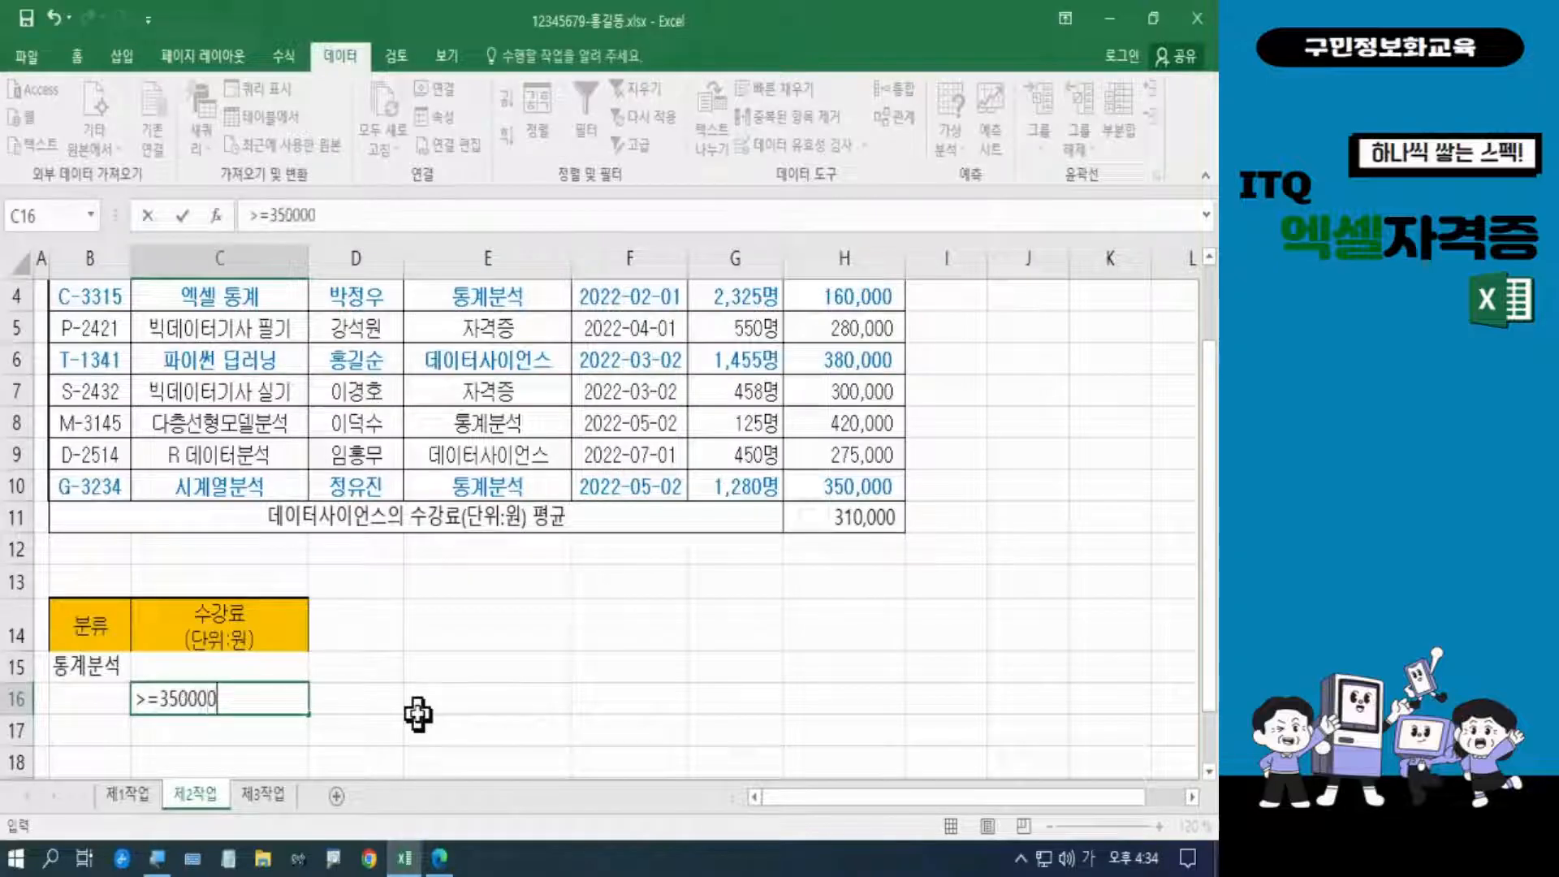
pyautogui.press('Return')
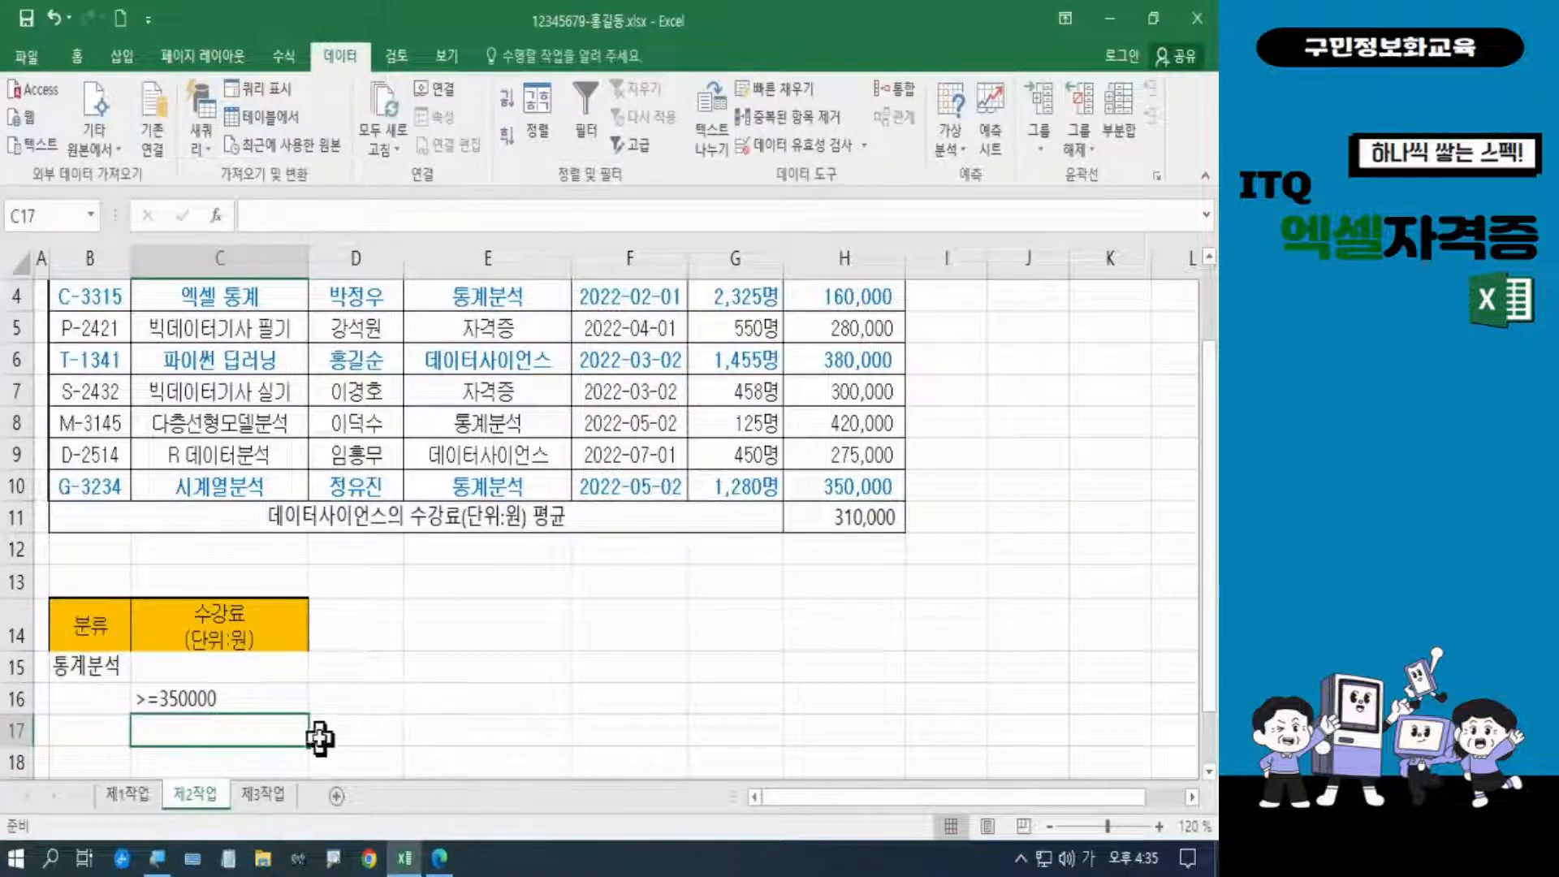
# Center the criteria cells B15:C16 horizontally
pyautogui.moveTo(85, 667); pyautogui.dragTo(216, 693)
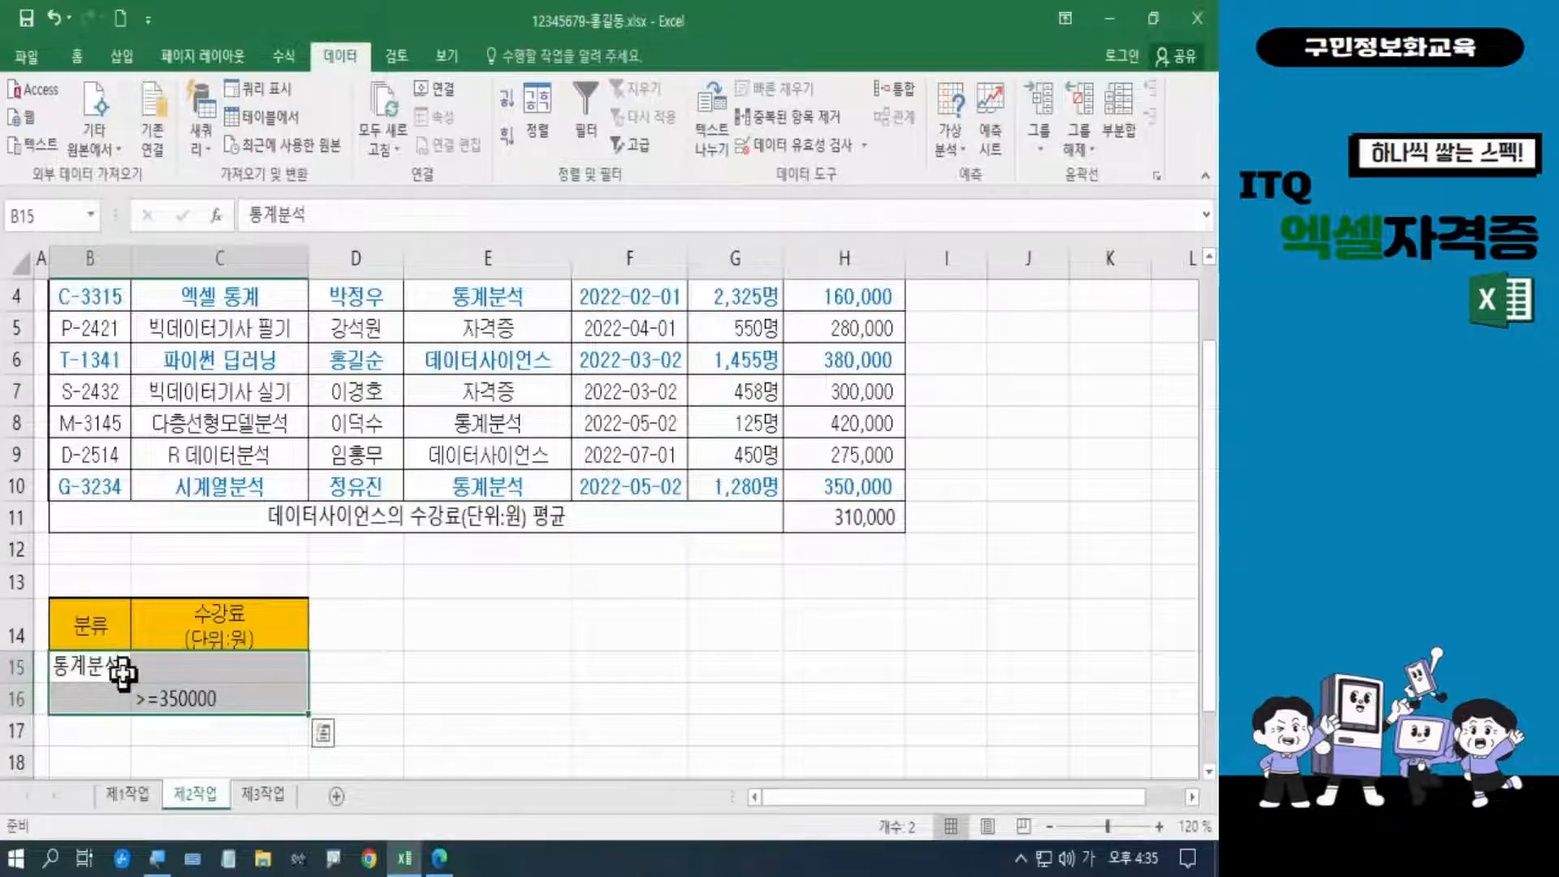
pyautogui.click(79, 59)
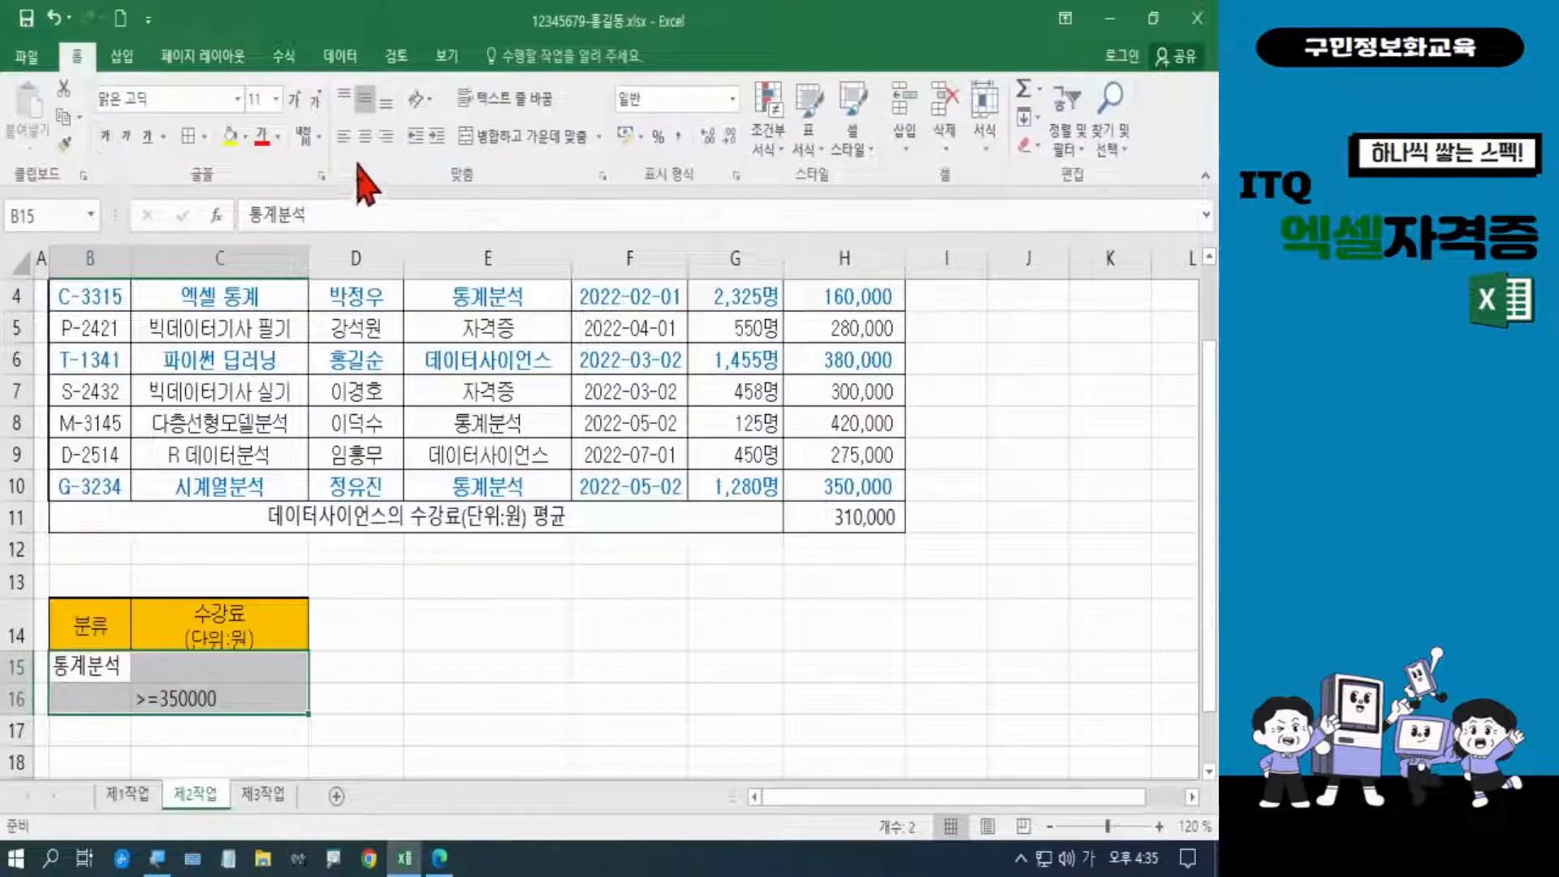
pyautogui.click(364, 136)
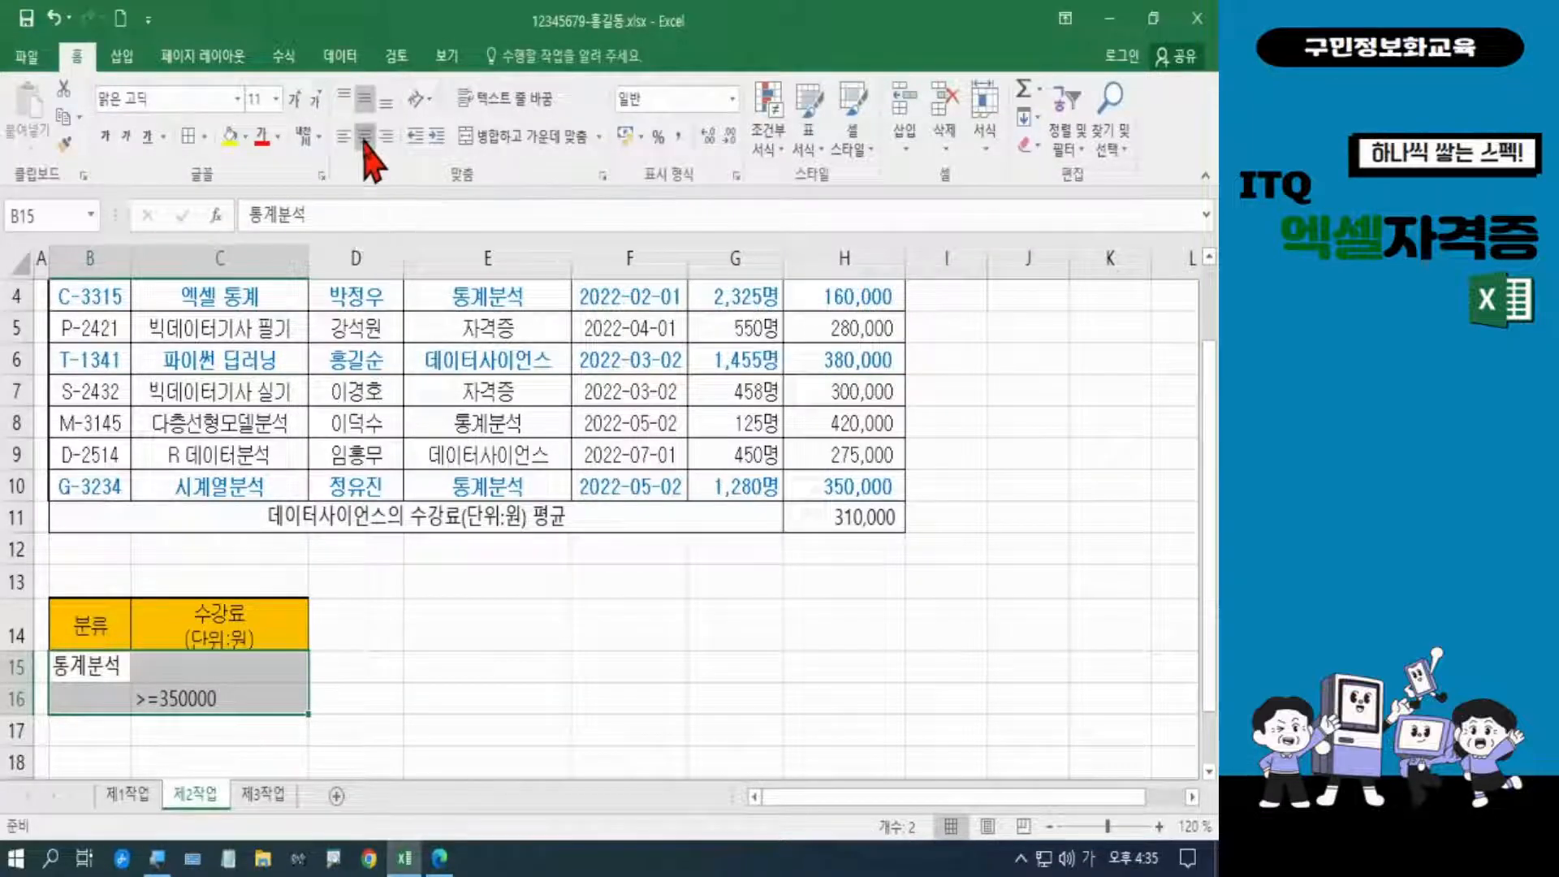
pyautogui.click(550, 668)
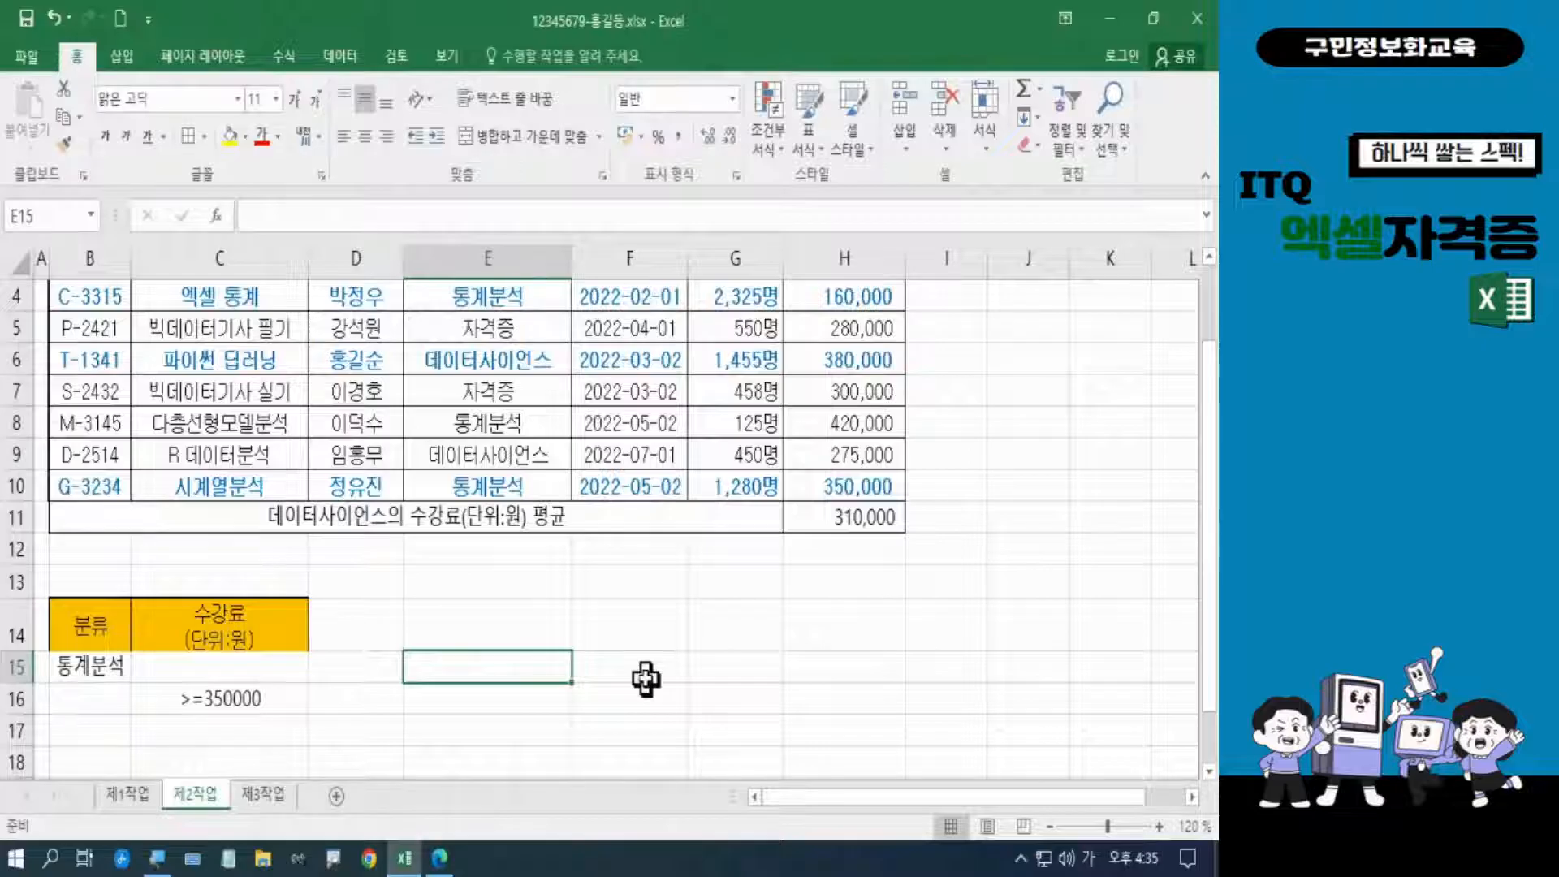
# Start an advanced filter on the table B2:H11 of the 제2작업 sheet, with results copied to another location
pyautogui.scroll(1, 645, 678)
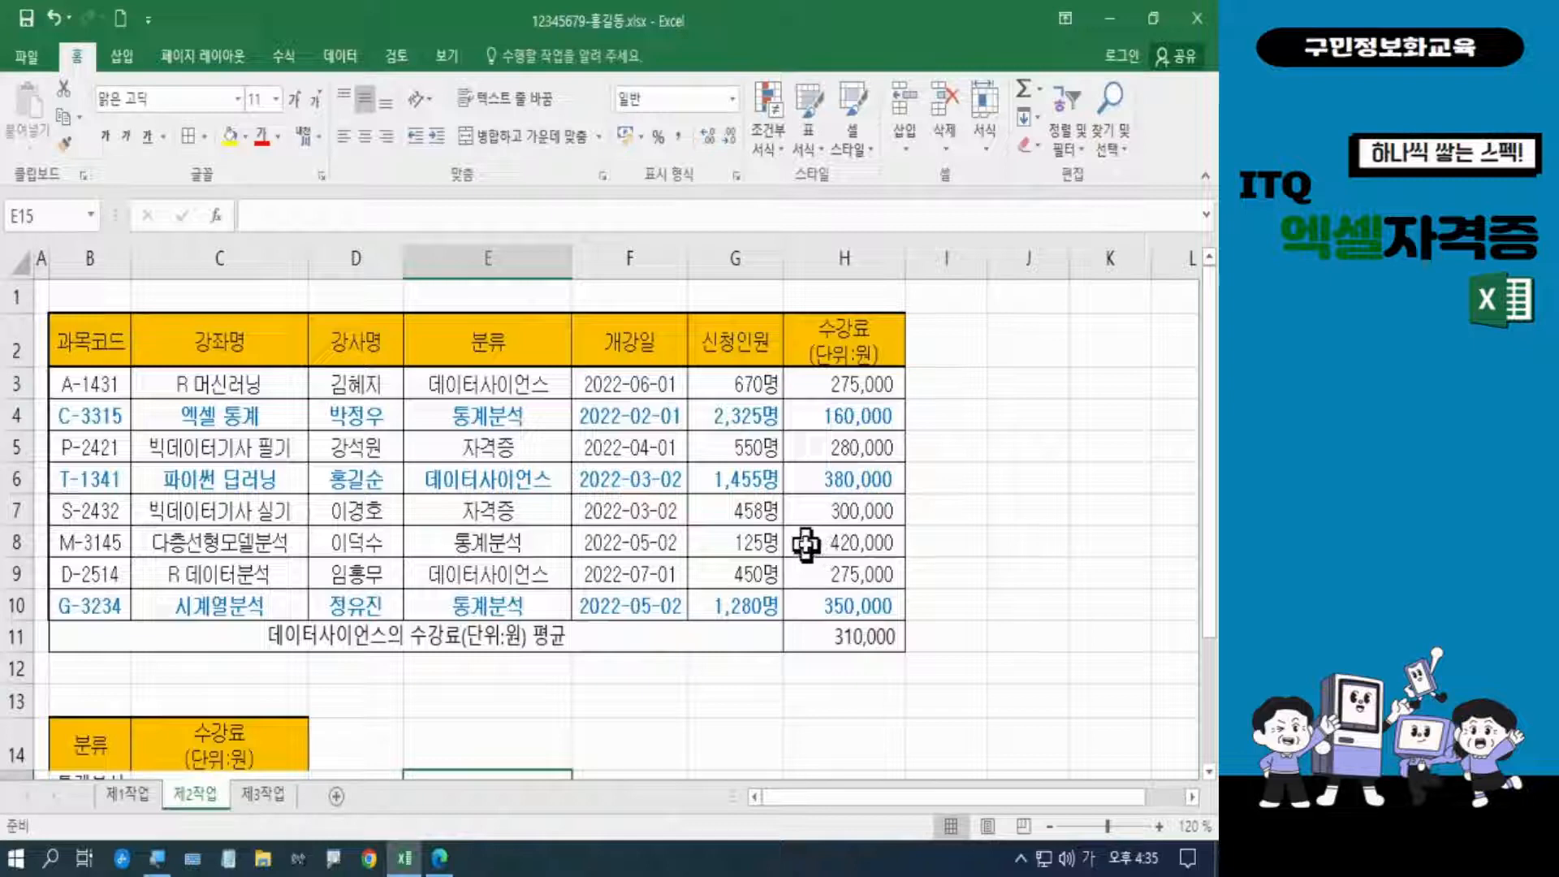
pyautogui.scroll(-2, 781, 532)
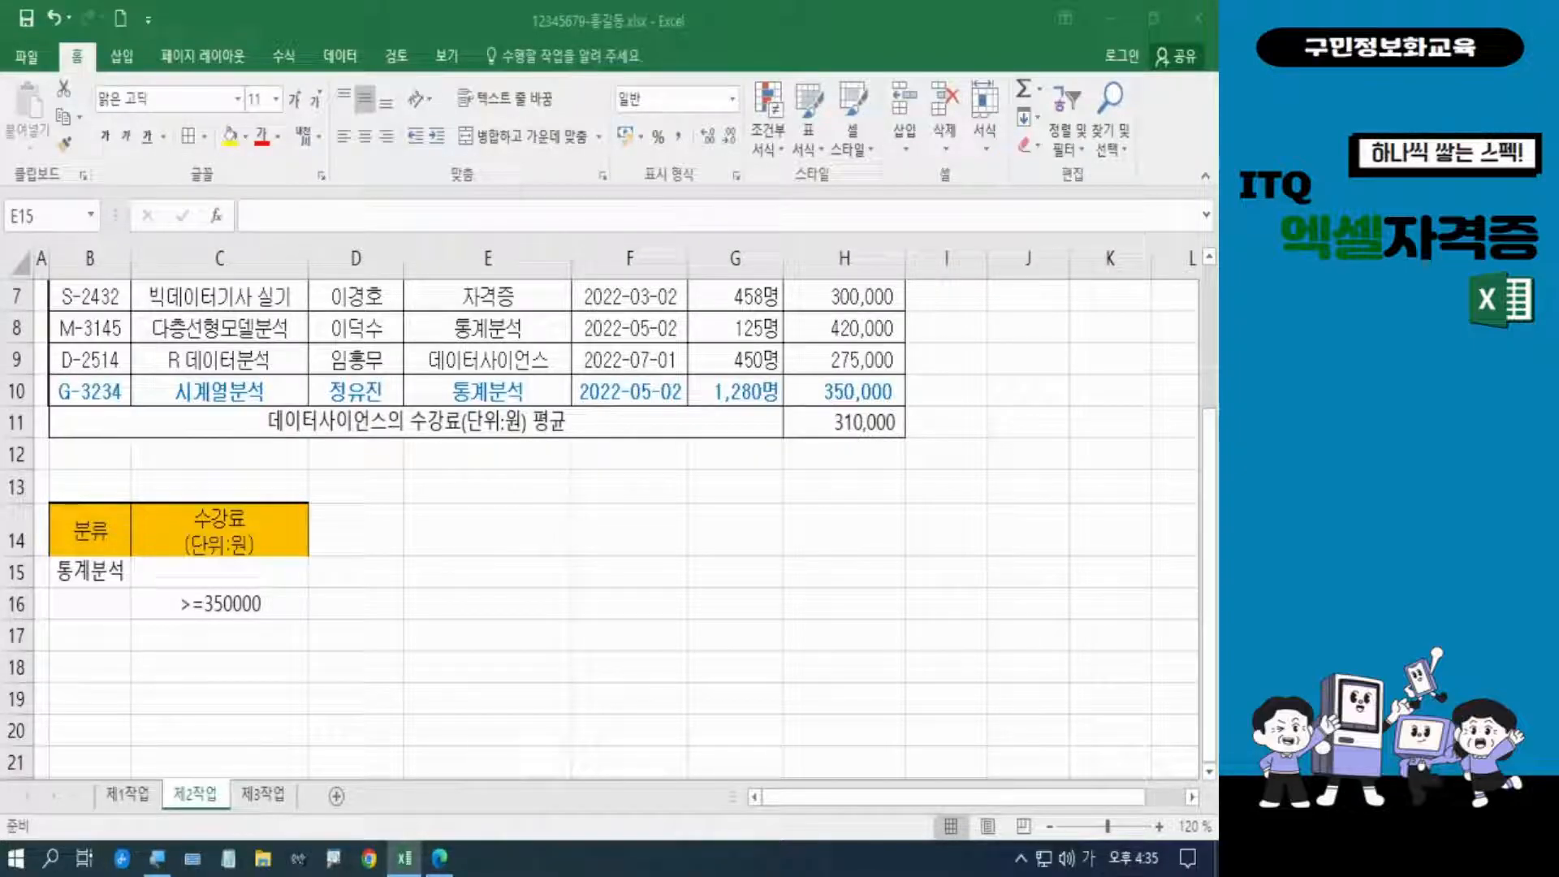
pyautogui.click(411, 581)
pyautogui.scroll(2, 375, 571)
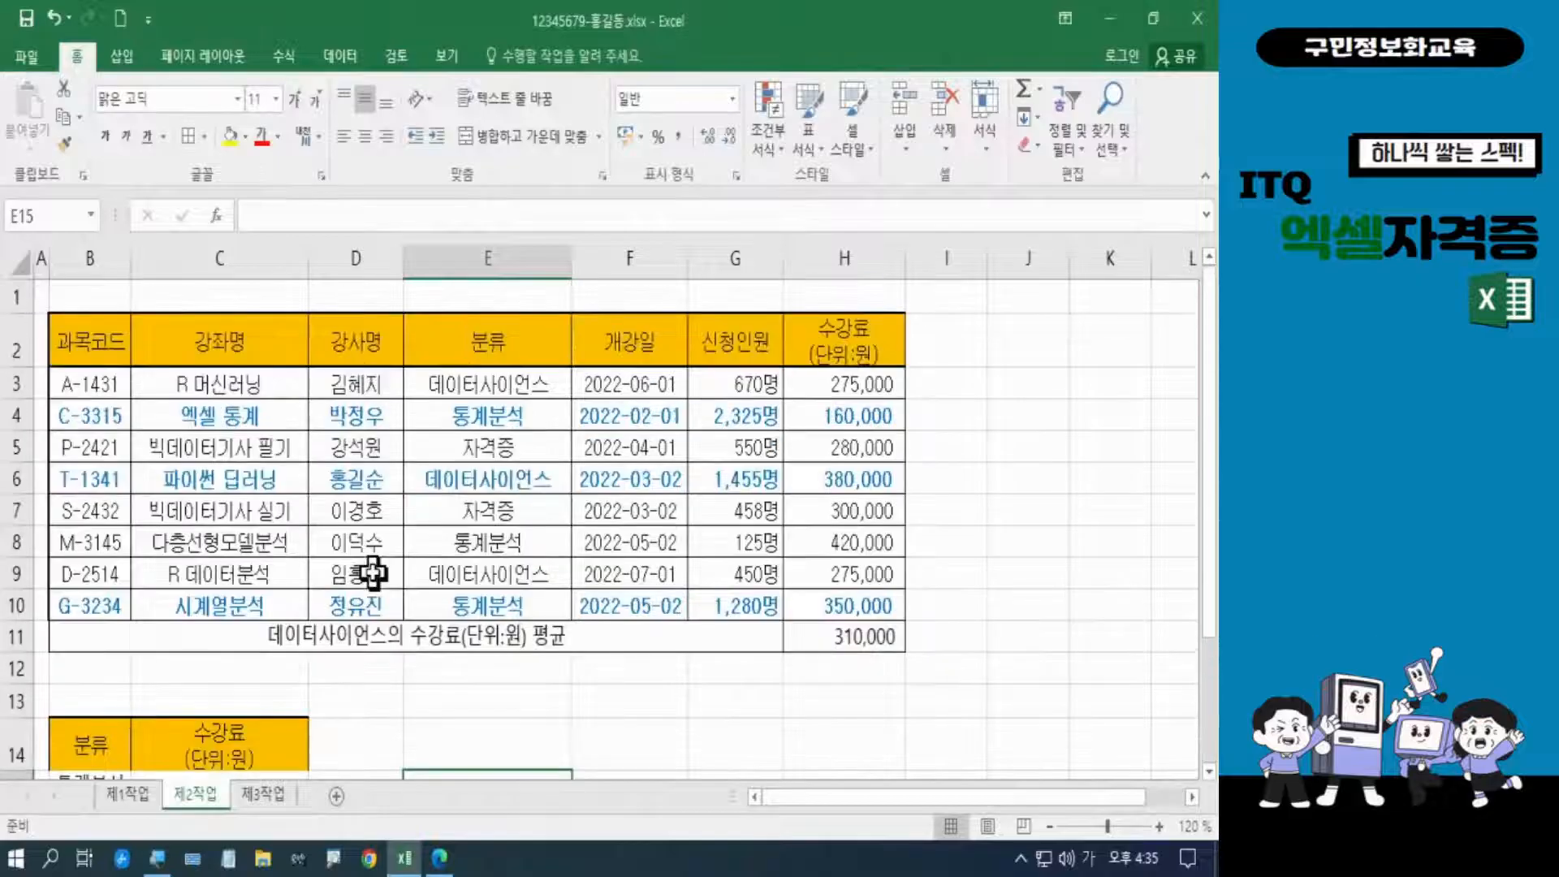
pyautogui.click(84, 349)
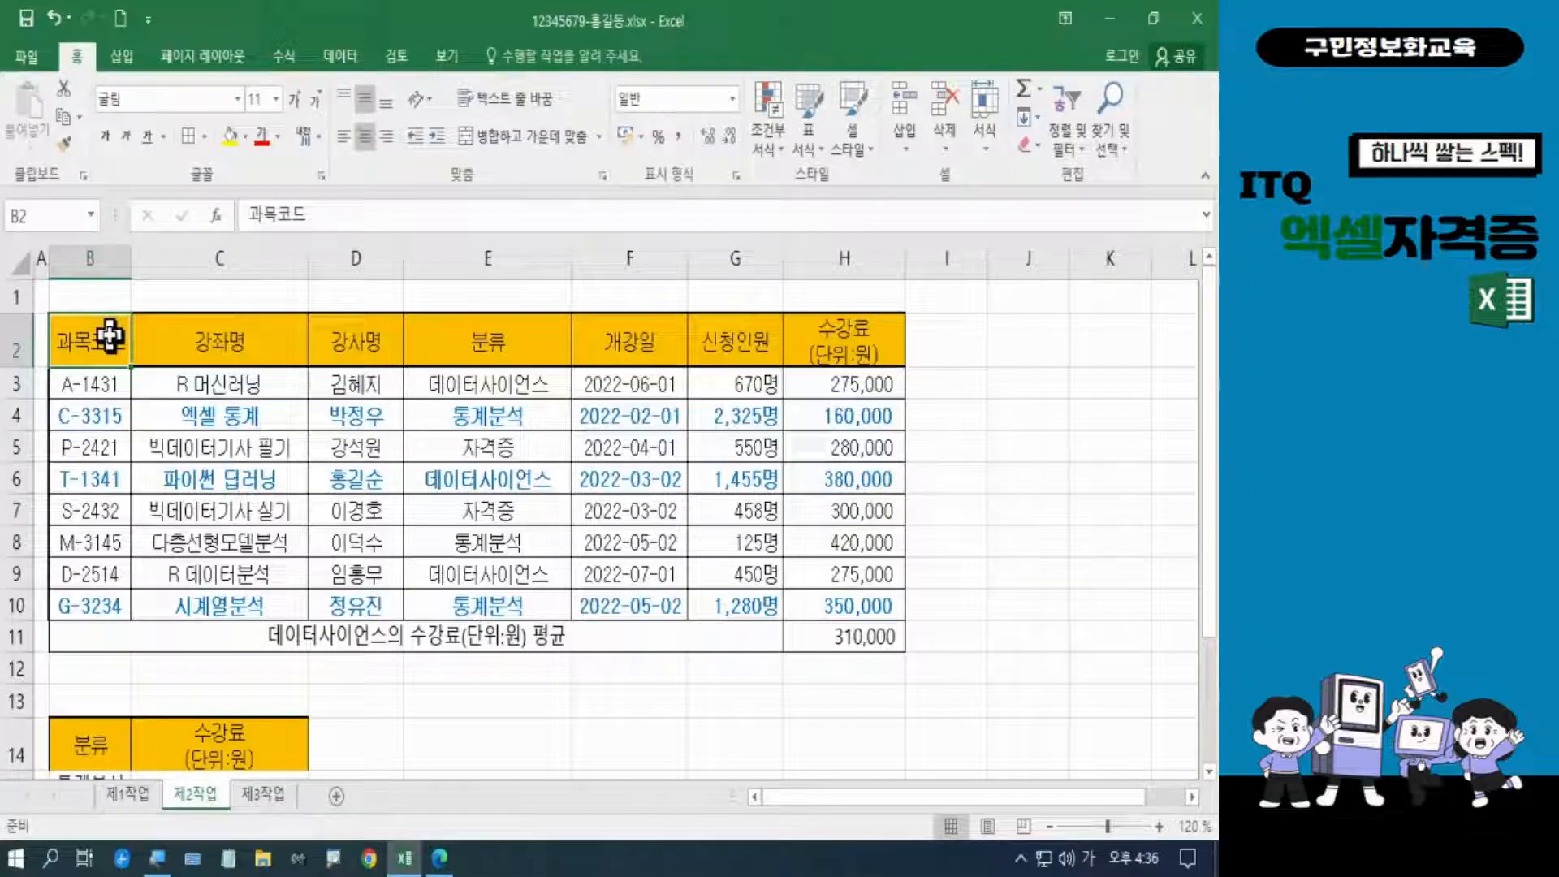
pyautogui.click(339, 57)
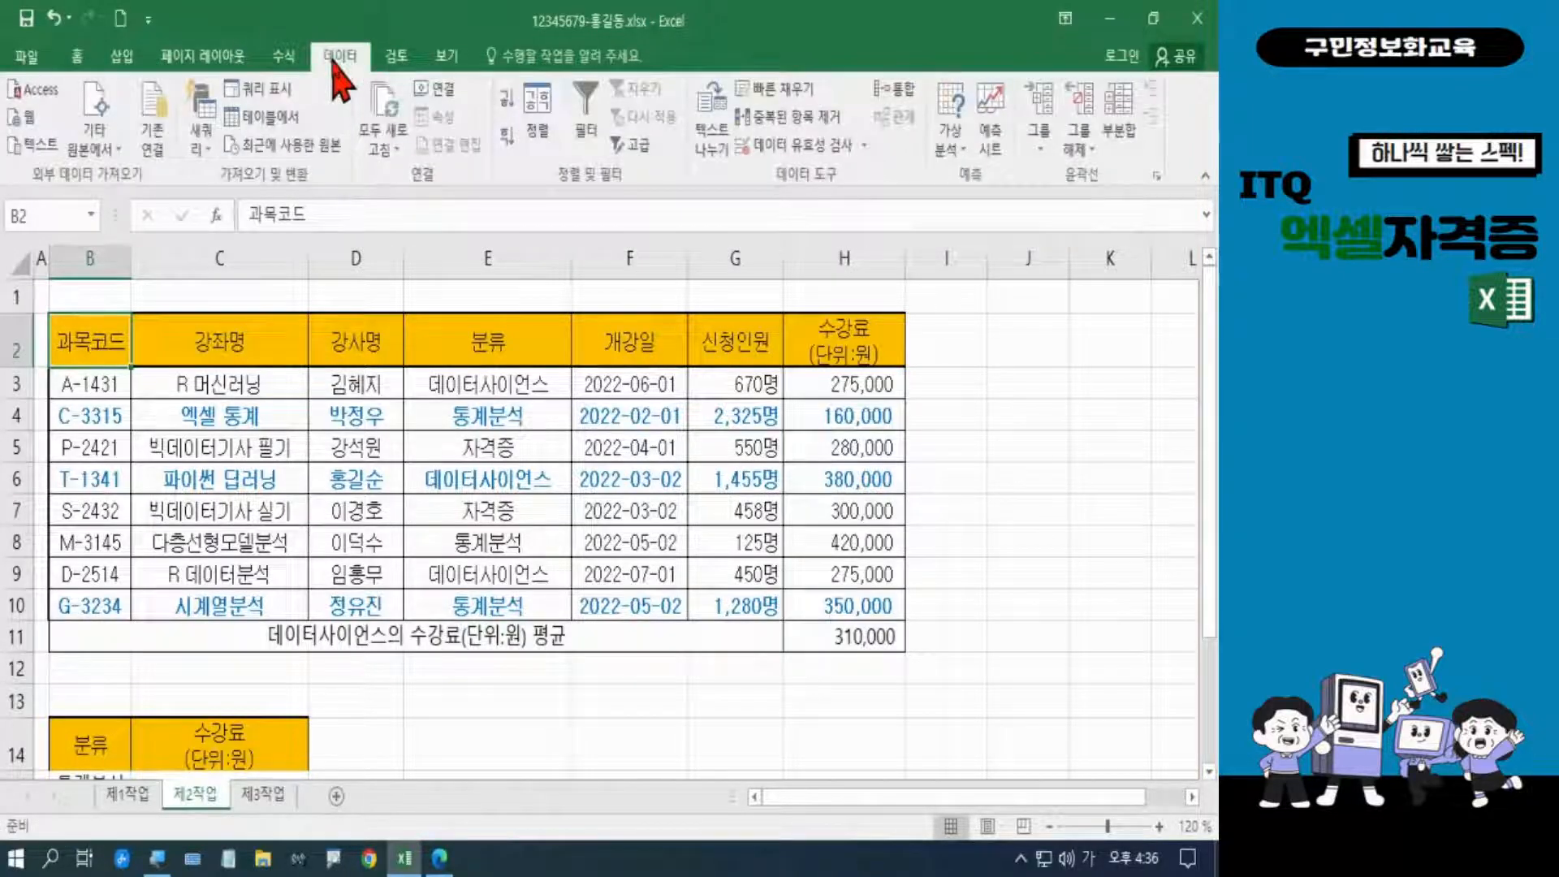
pyautogui.click(649, 148)
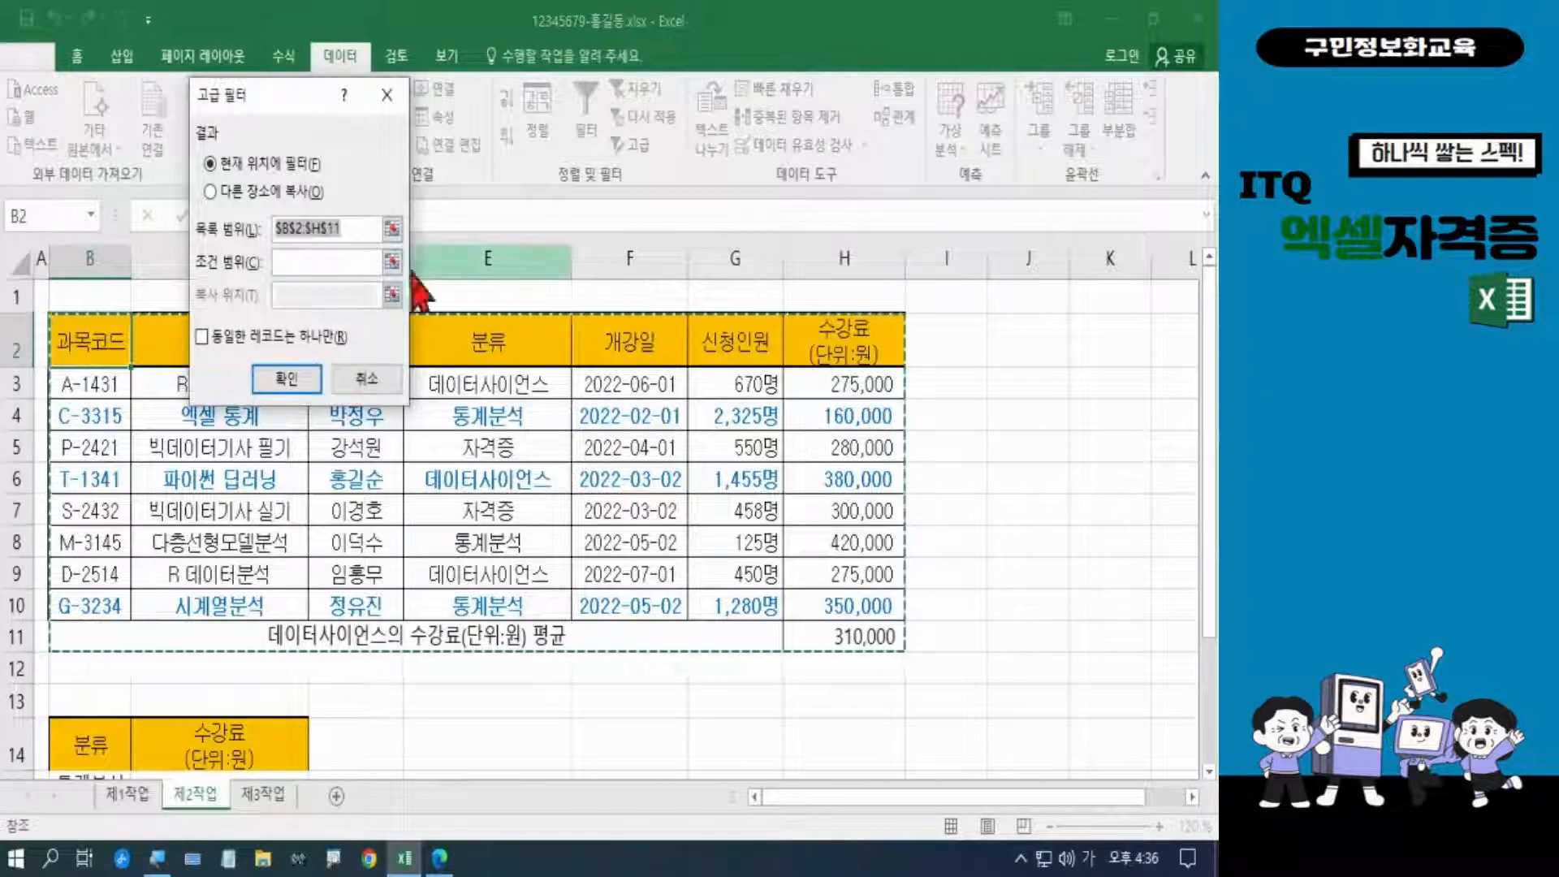
pyautogui.click(212, 192)
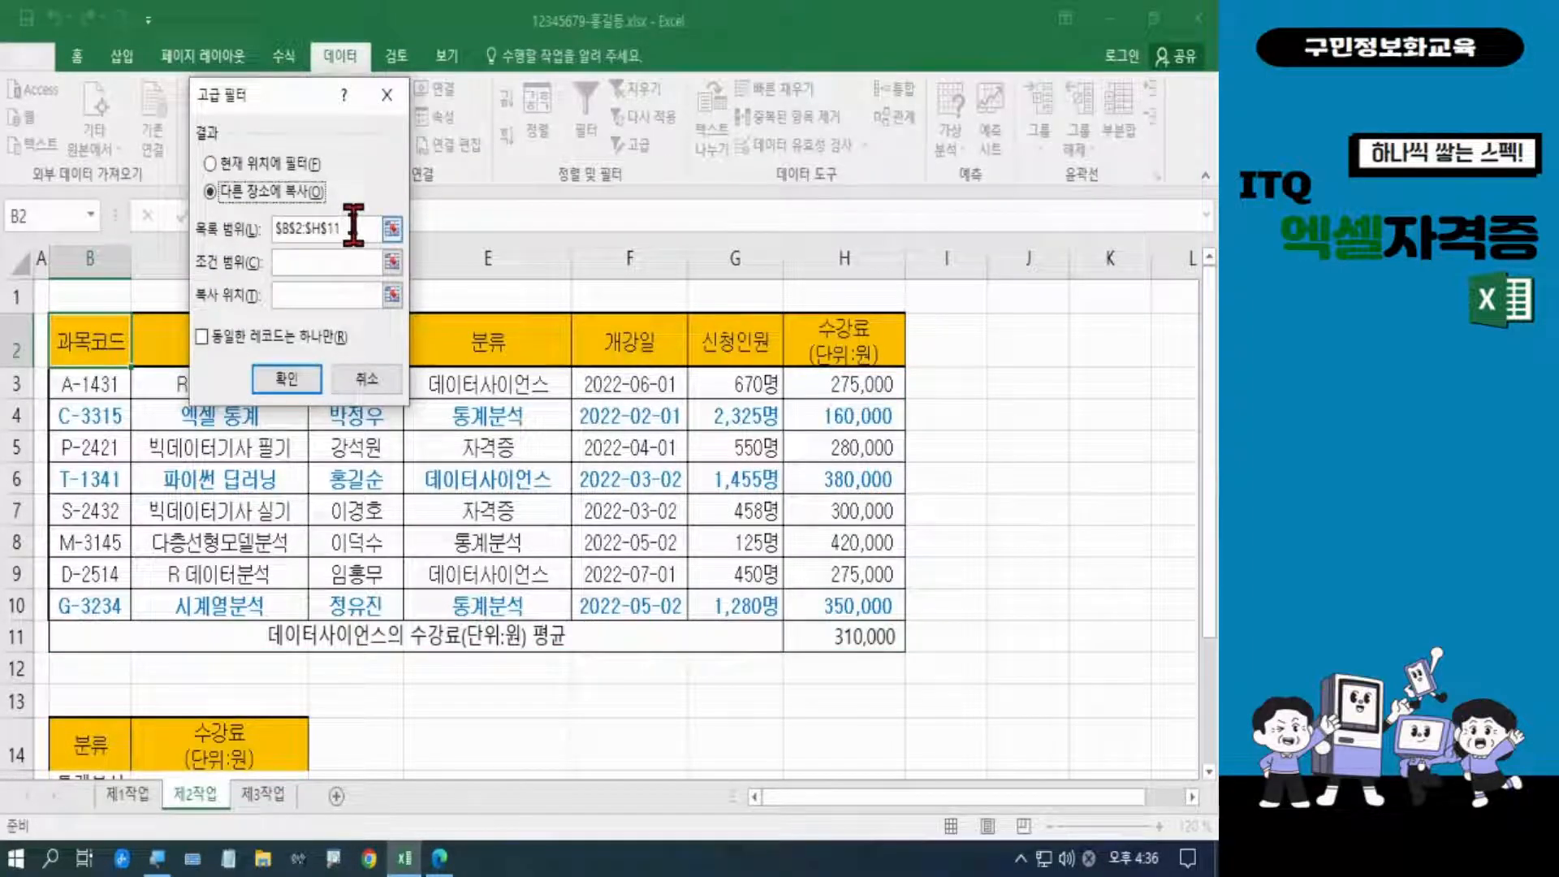
pyautogui.click(354, 224)
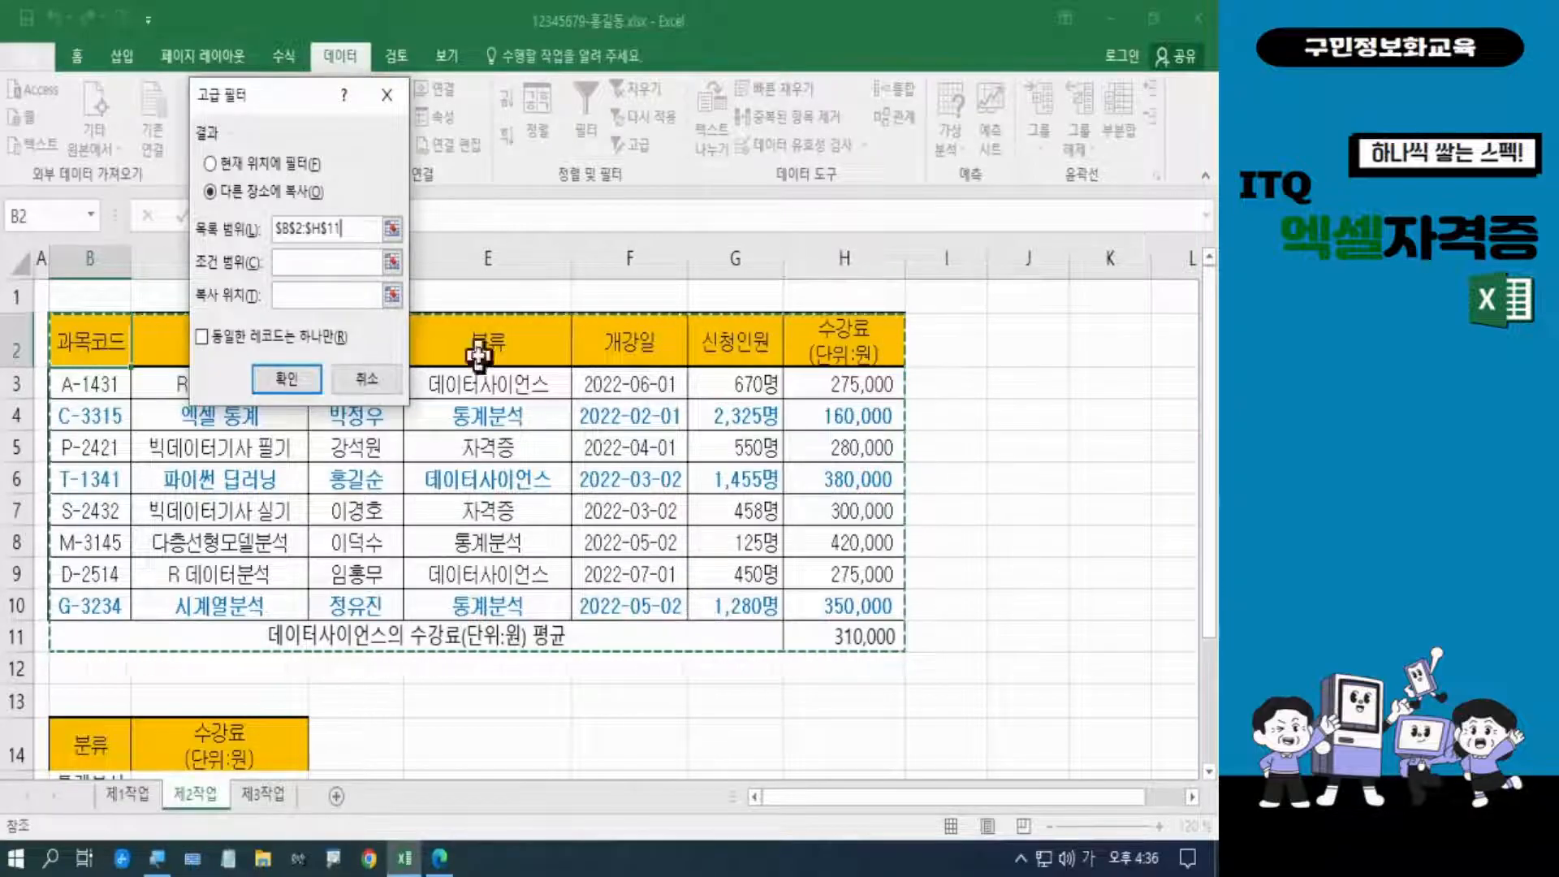
# Set the advanced filter's criteria range to B14:C16
pyautogui.click(337, 261)
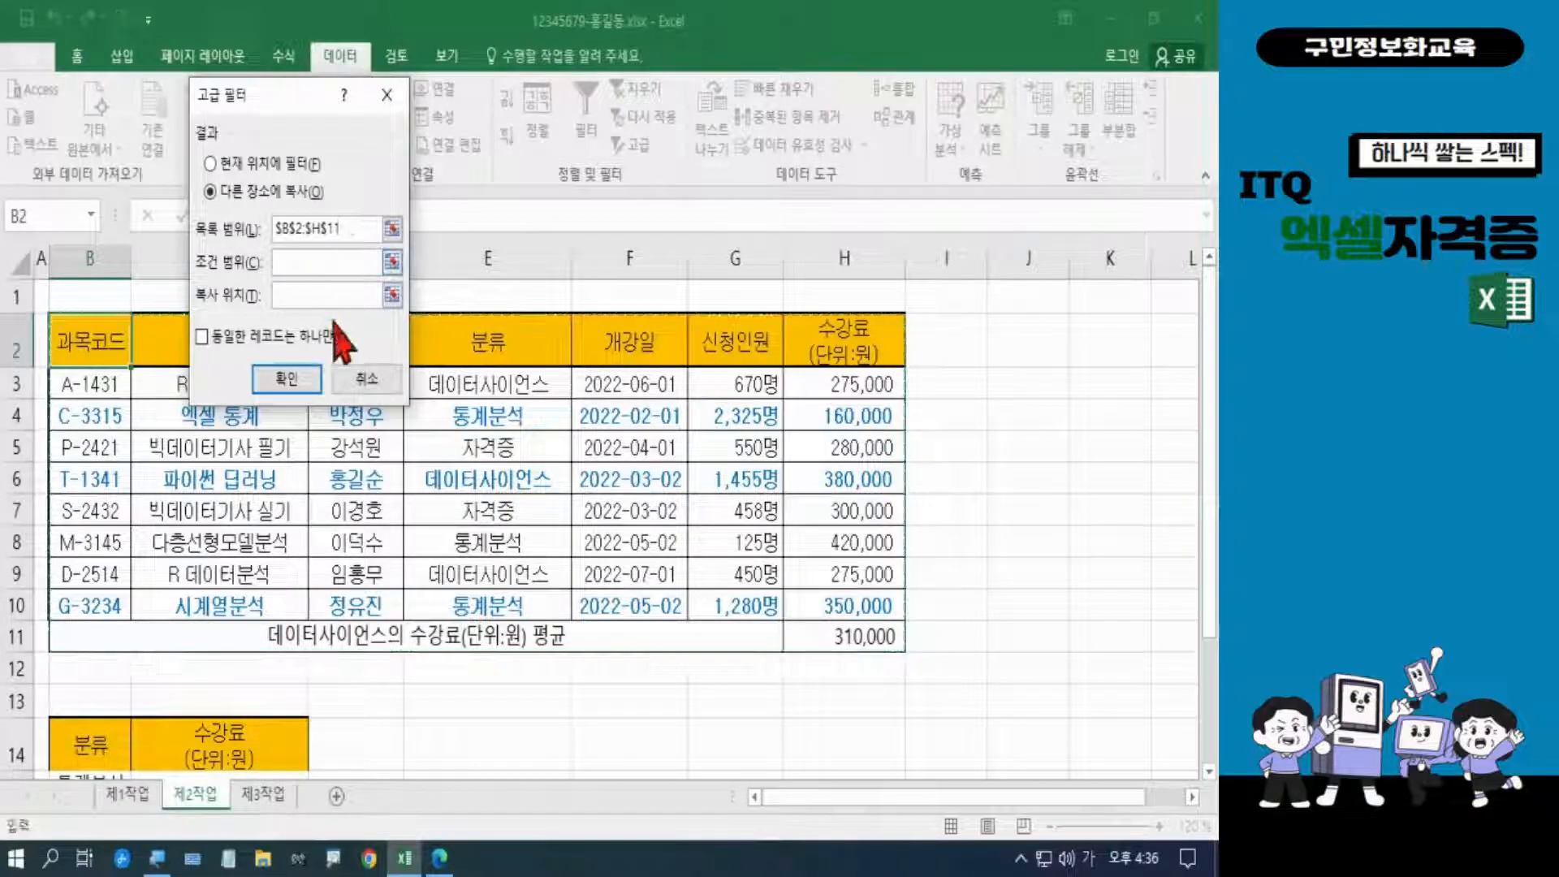
pyautogui.moveTo(1210, 452); pyautogui.dragTo(1213, 559)
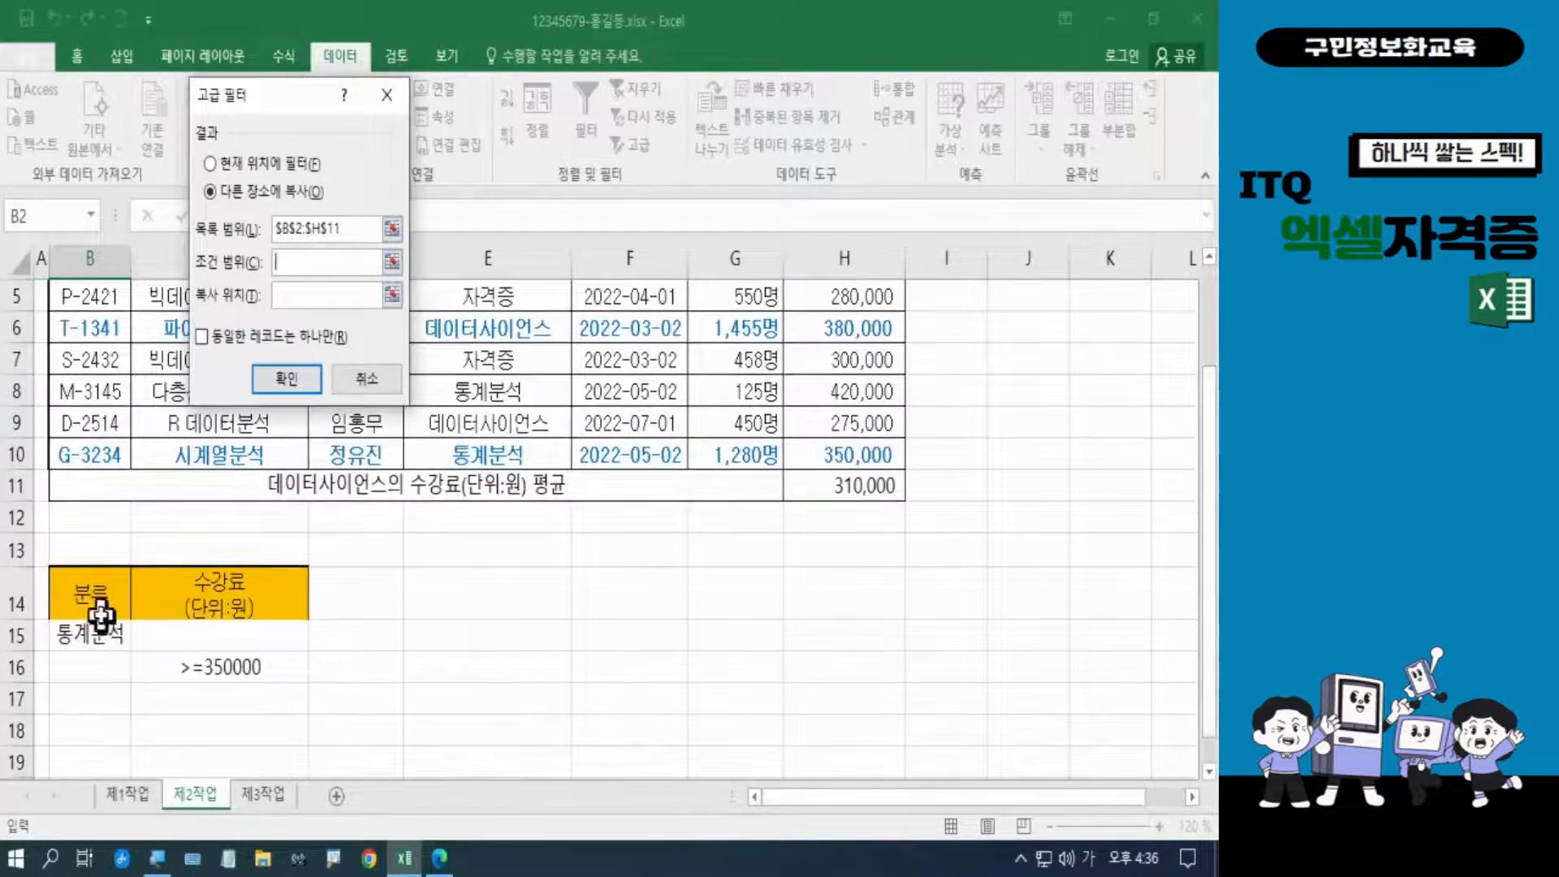
pyautogui.moveTo(91, 609); pyautogui.dragTo(208, 664)
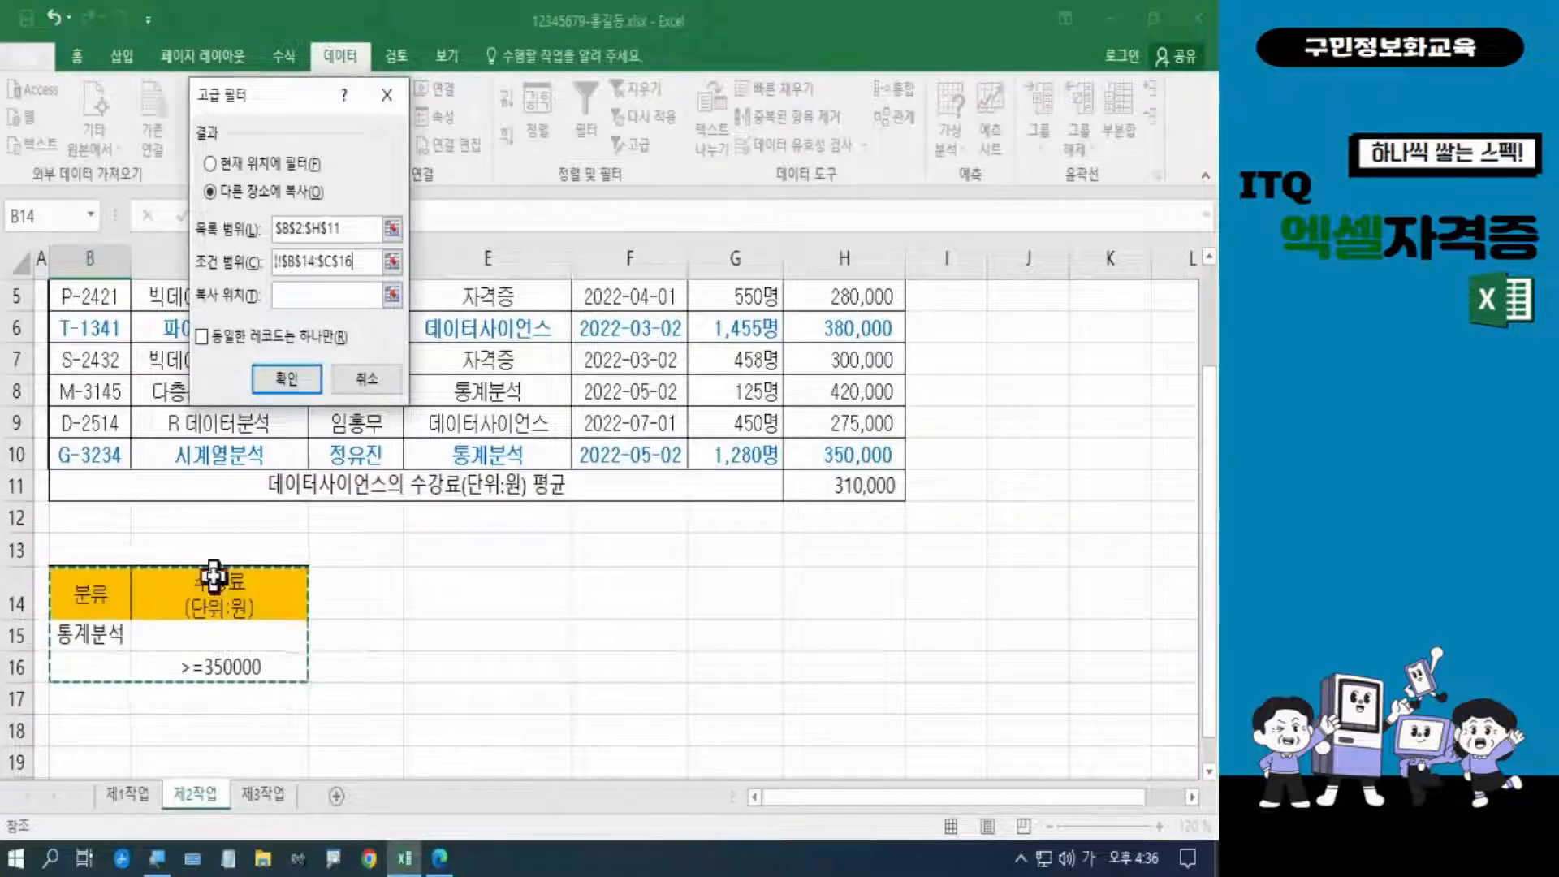
# Set the advanced filter's copy destination to B18 and run the filter
pyautogui.click(307, 295)
pyautogui.moveTo(1212, 547); pyautogui.dragTo(1216, 573)
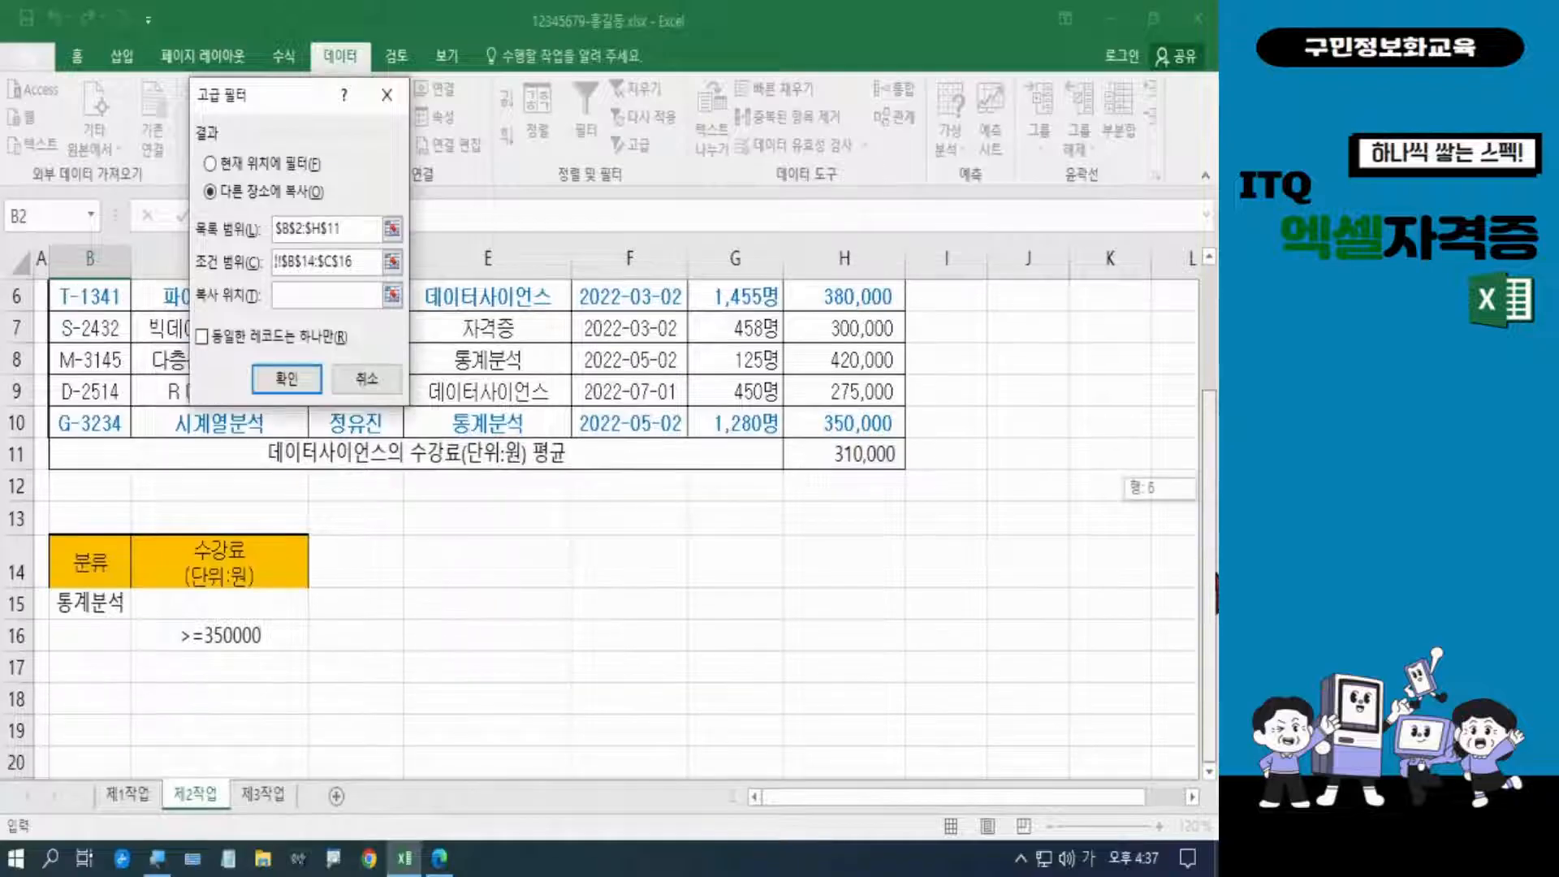
pyautogui.click(105, 700)
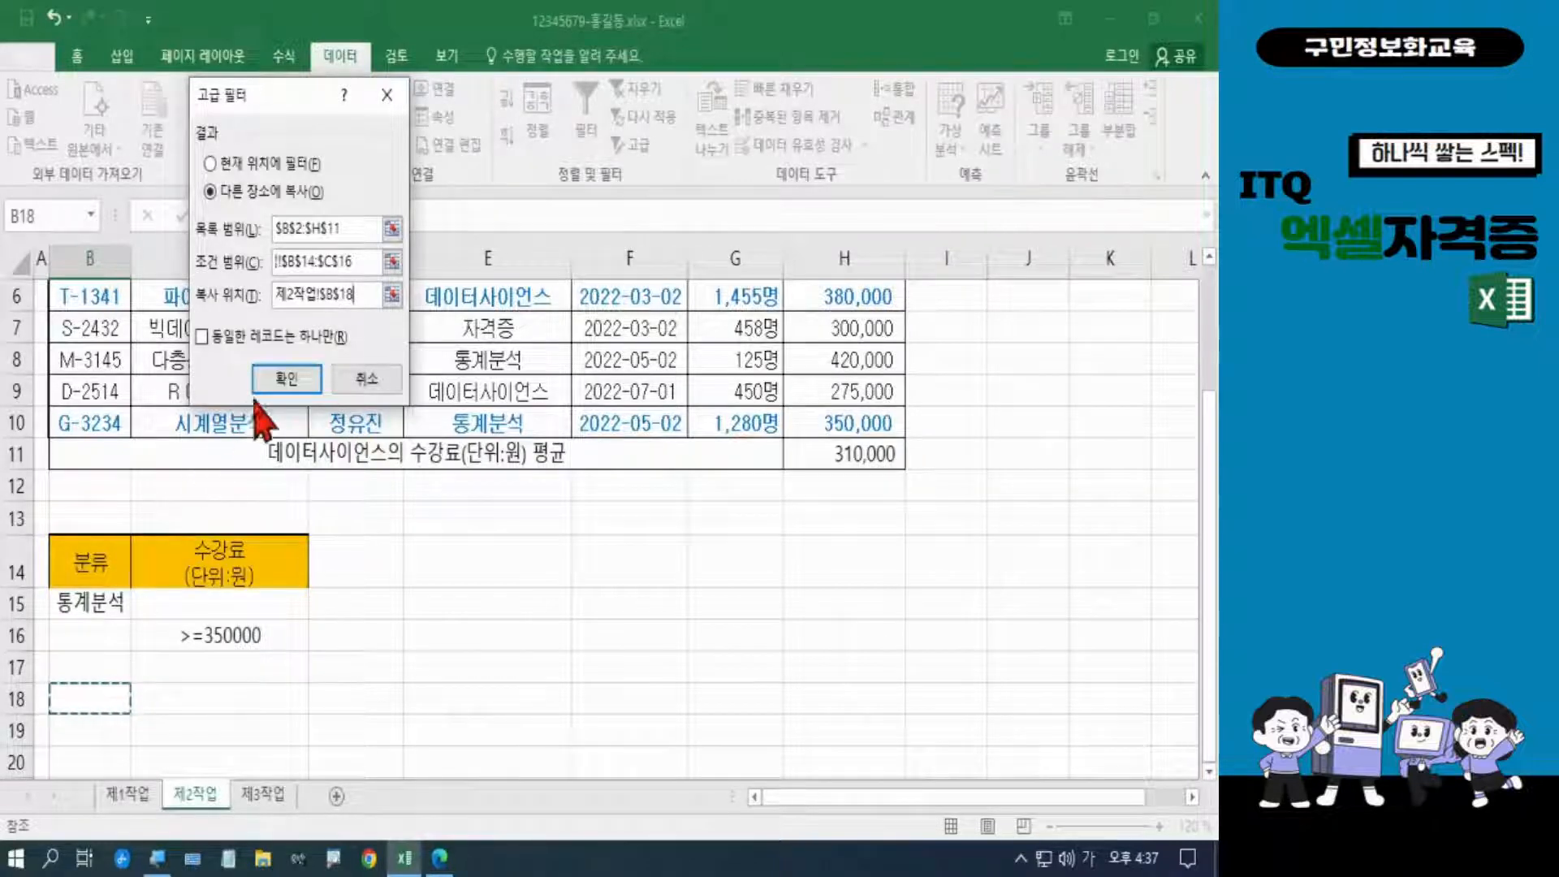
pyautogui.click(286, 379)
pyautogui.scroll(-4, 526, 564)
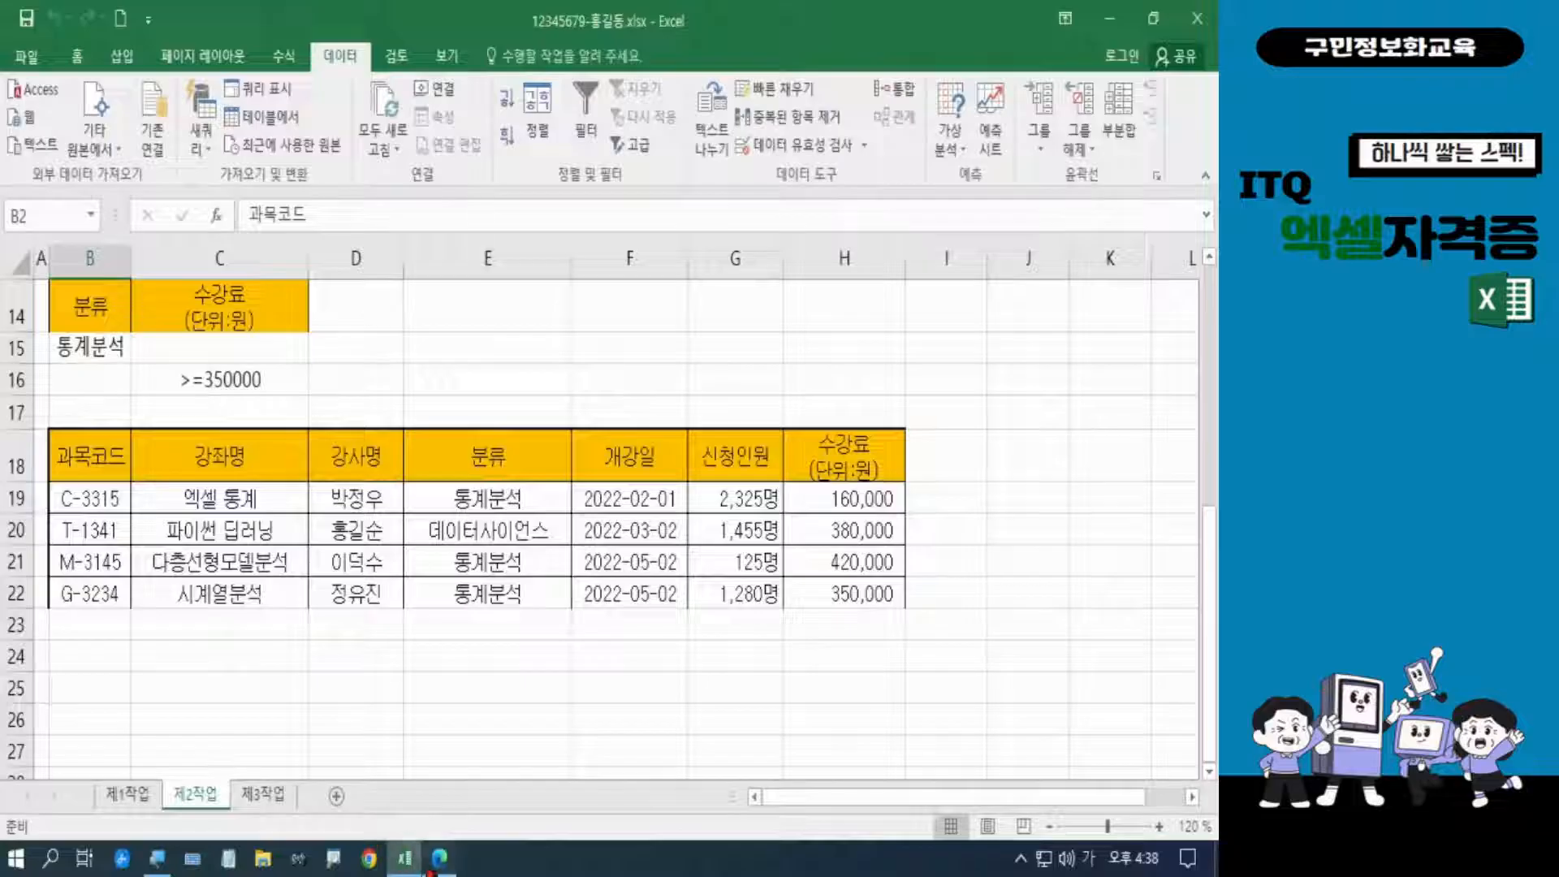
# Switch to the exam PDF in Edge and read the 제3작업 sort and subtotal instructions, including which range to copy
pyautogui.moveTo(439, 860)
pyautogui.click(487, 730)
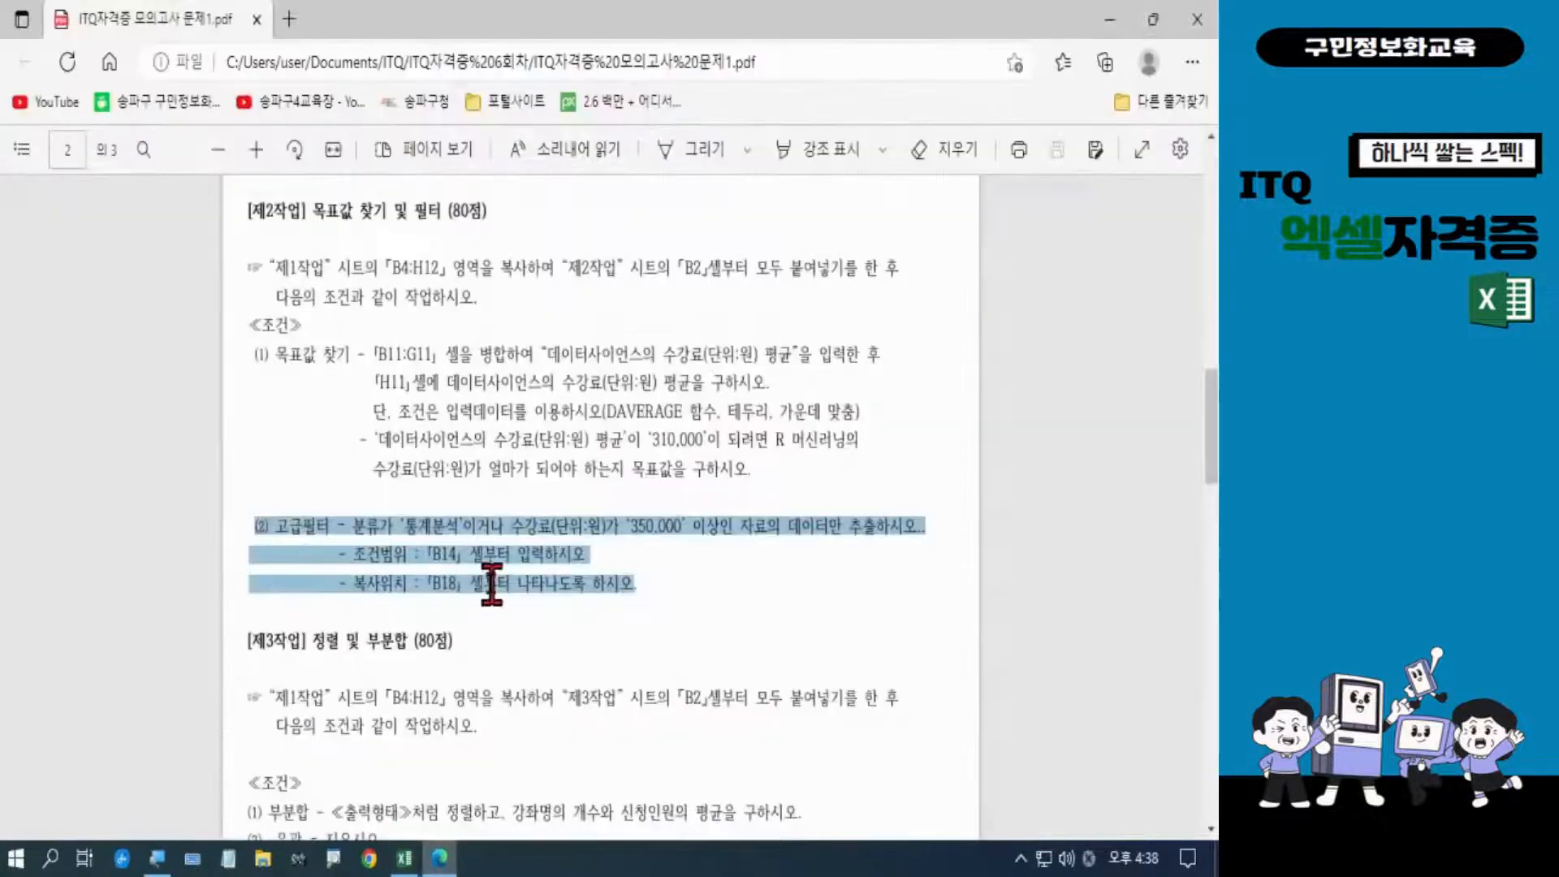
pyautogui.scroll(-4, 491, 583)
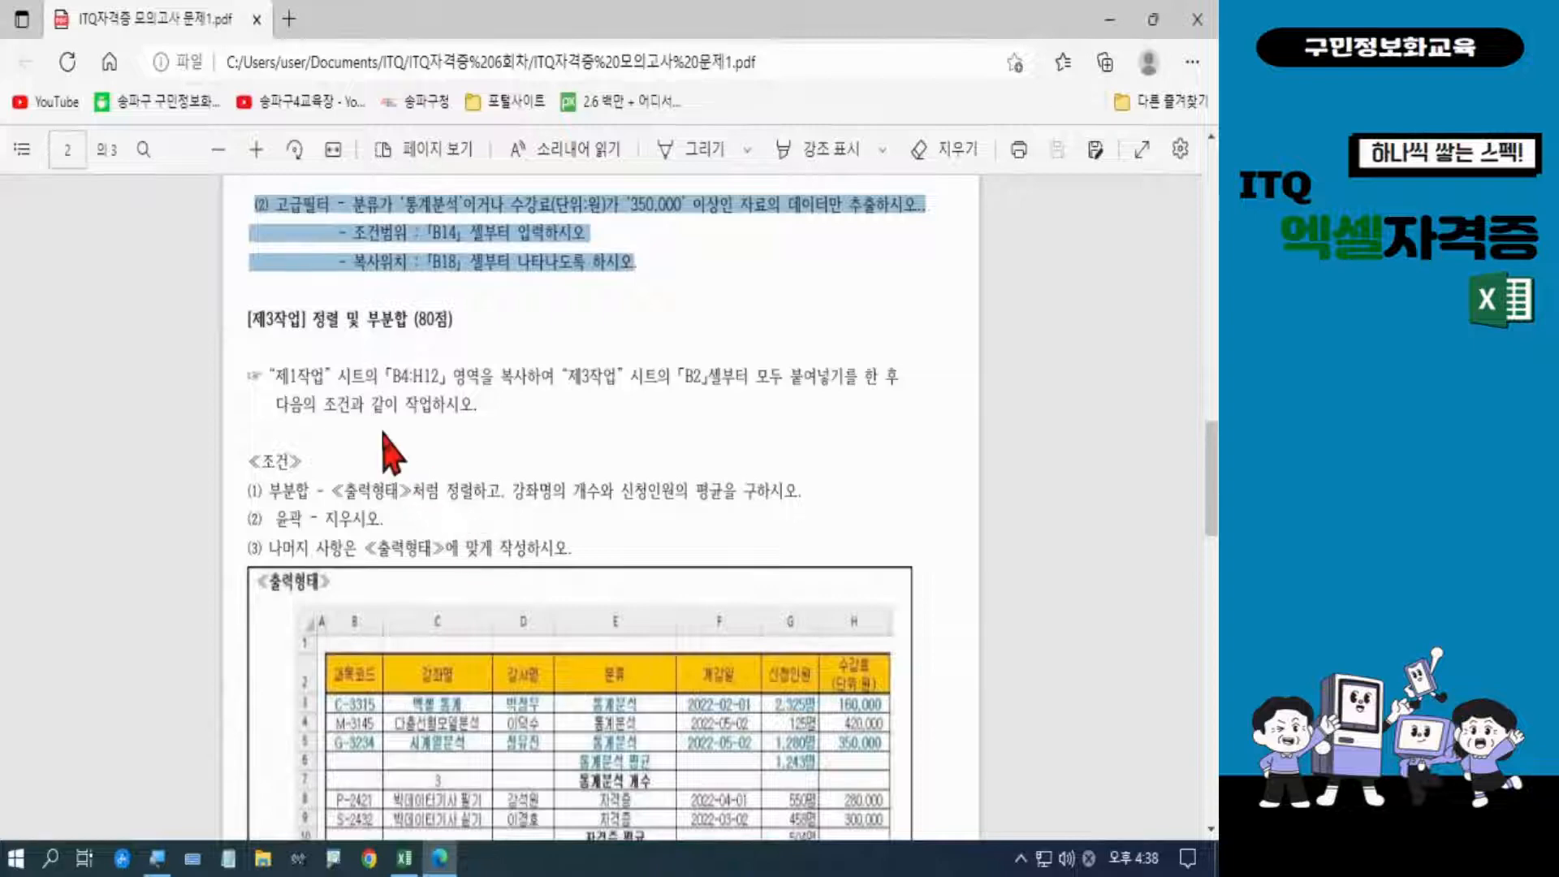
pyautogui.hotkey('alt', 'Tab')
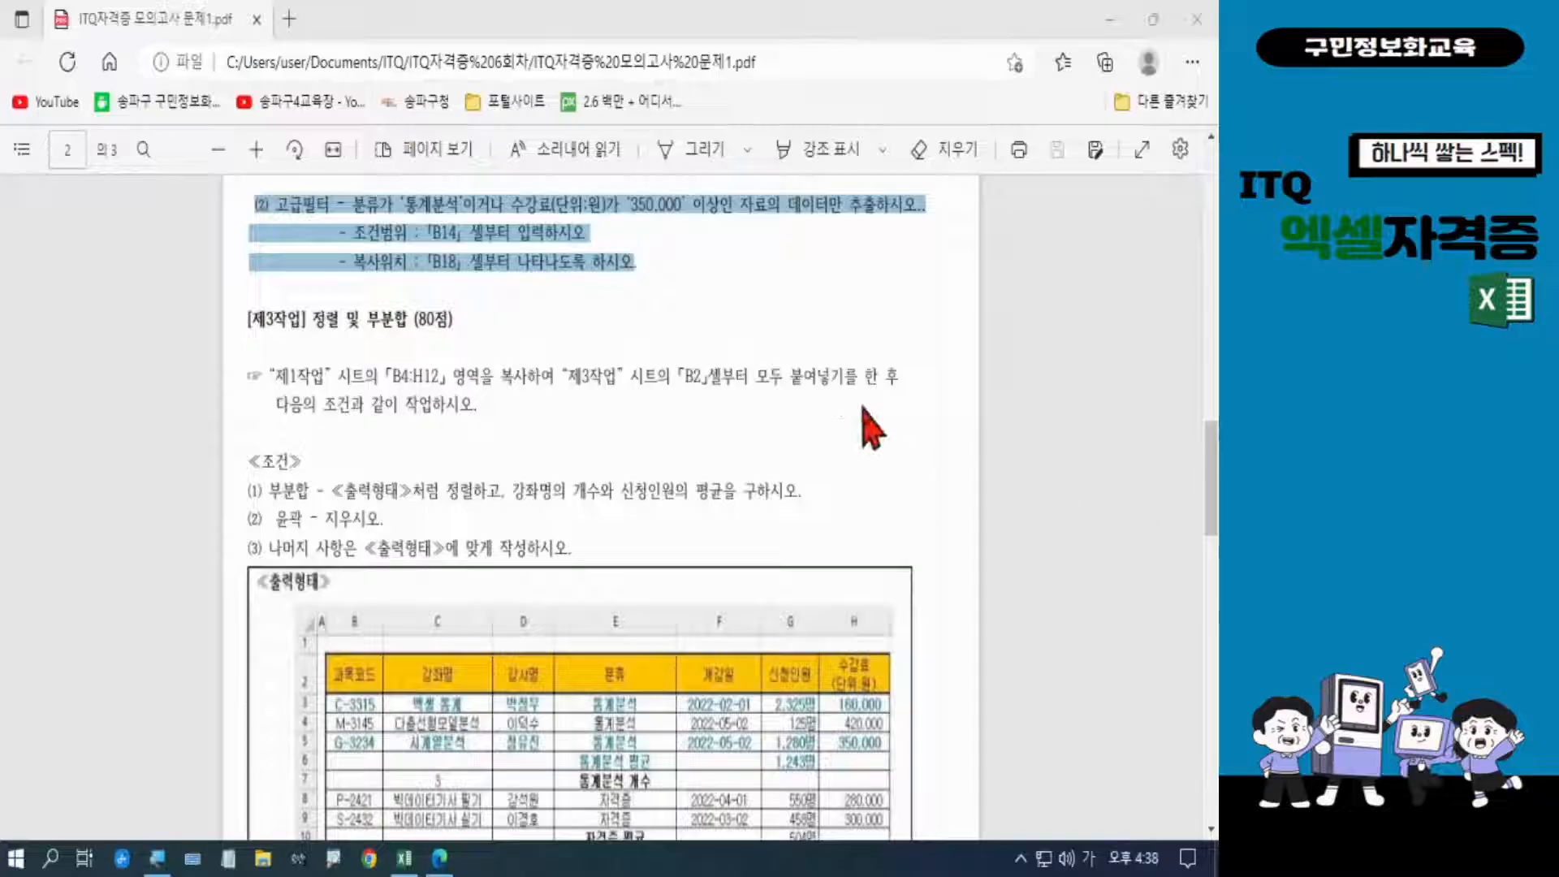
pyautogui.moveTo(316, 319); pyautogui.dragTo(407, 318)
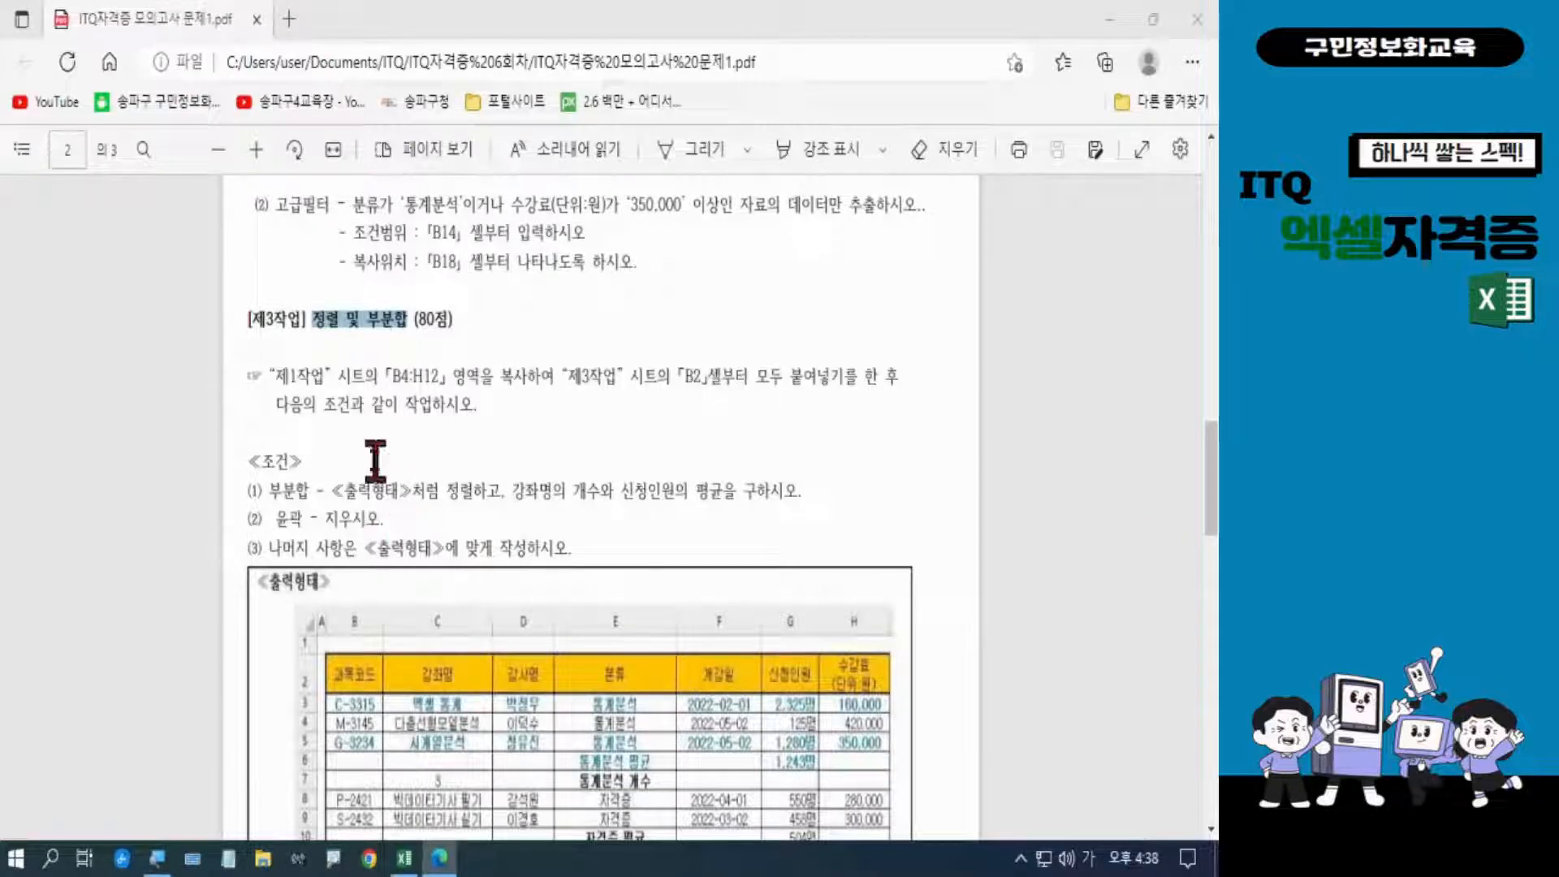
pyautogui.click(314, 435)
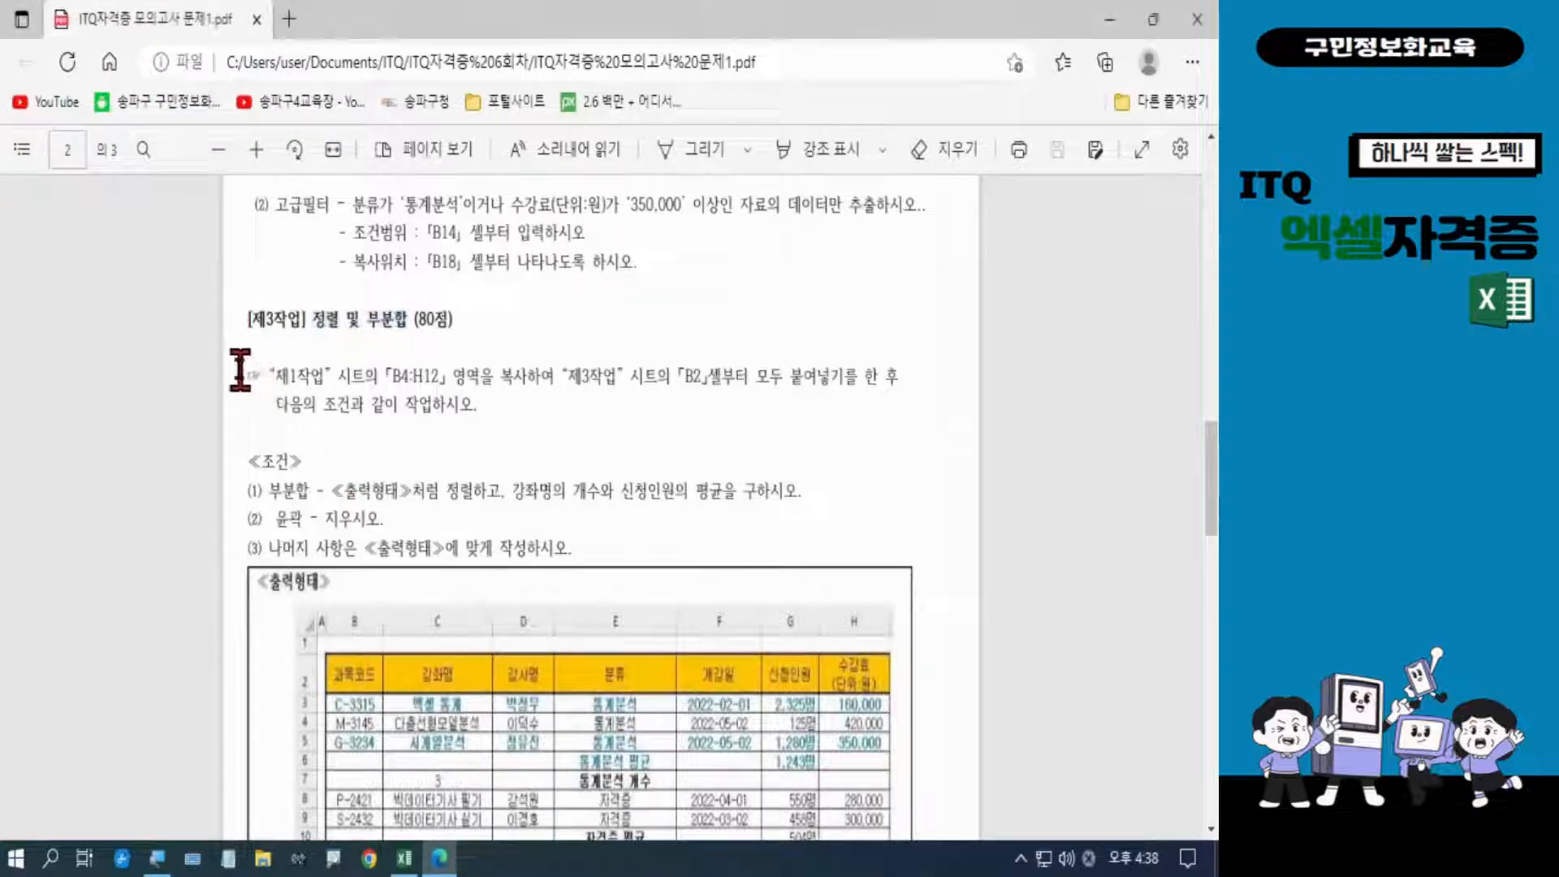
pyautogui.moveTo(240, 375); pyautogui.dragTo(487, 410)
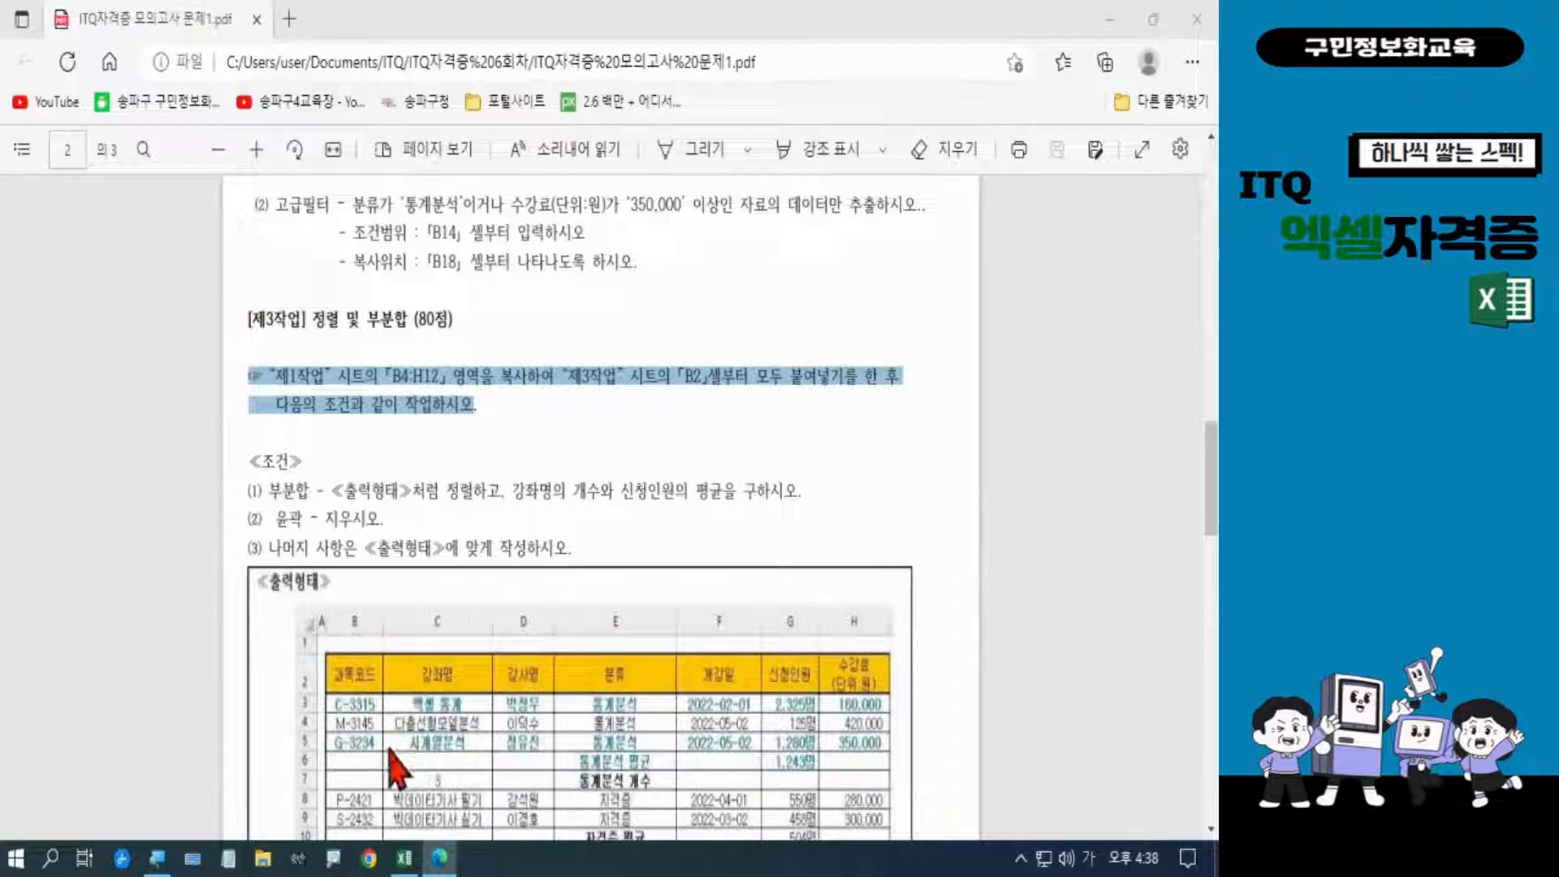
# Switch to Excel and copy B4:H12 from the 제1작업 sheet into the 제3작업 sheet starting at B2
pyautogui.click(404, 861)
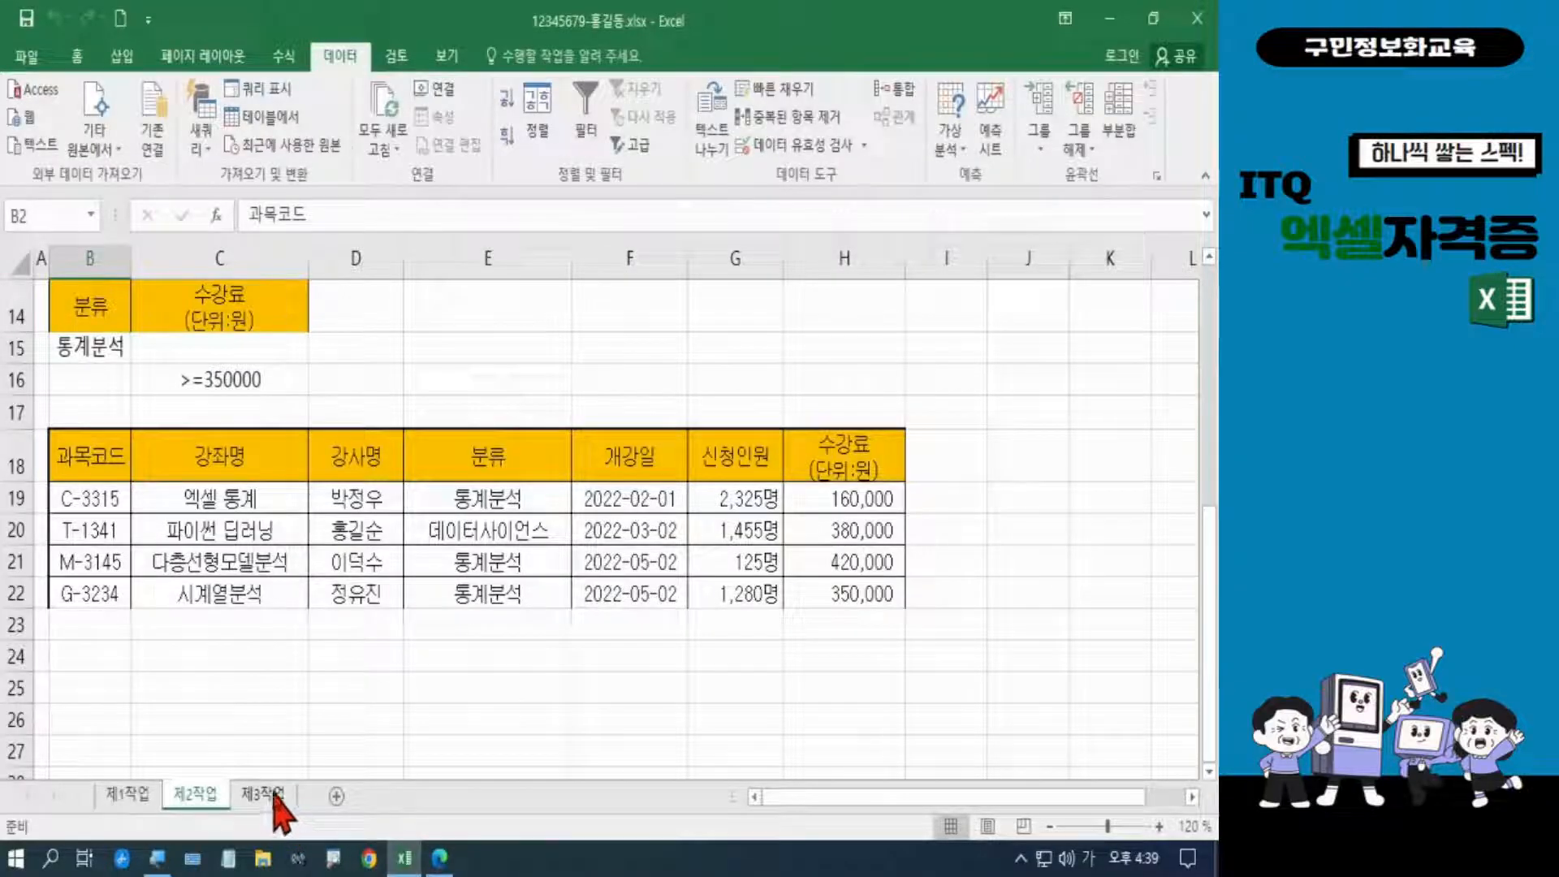
pyautogui.click(128, 798)
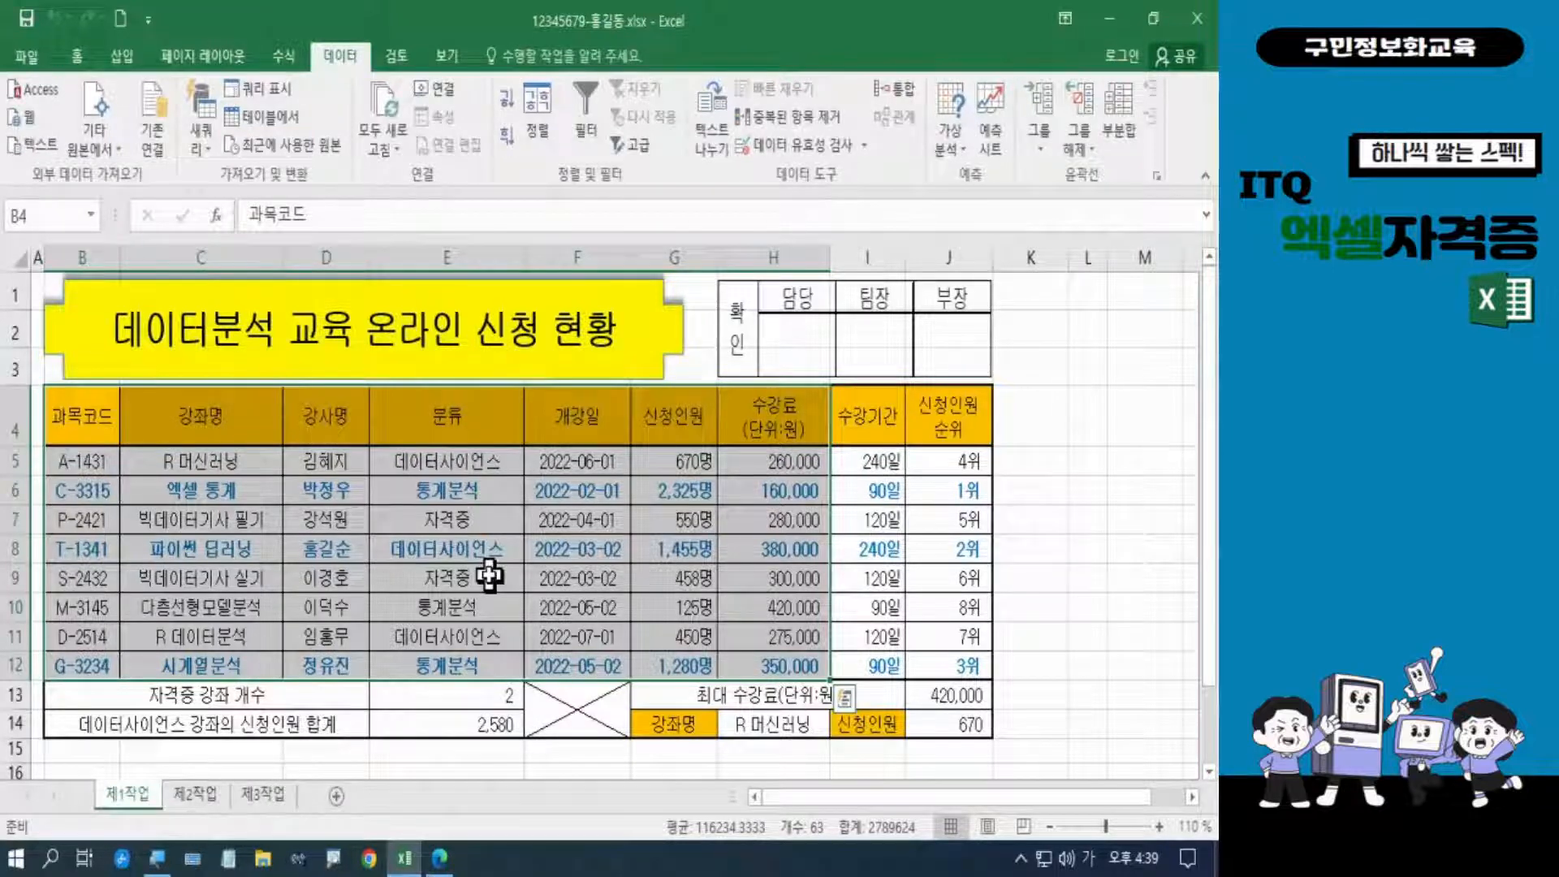
pyautogui.hotkey('ctrl', 'c')
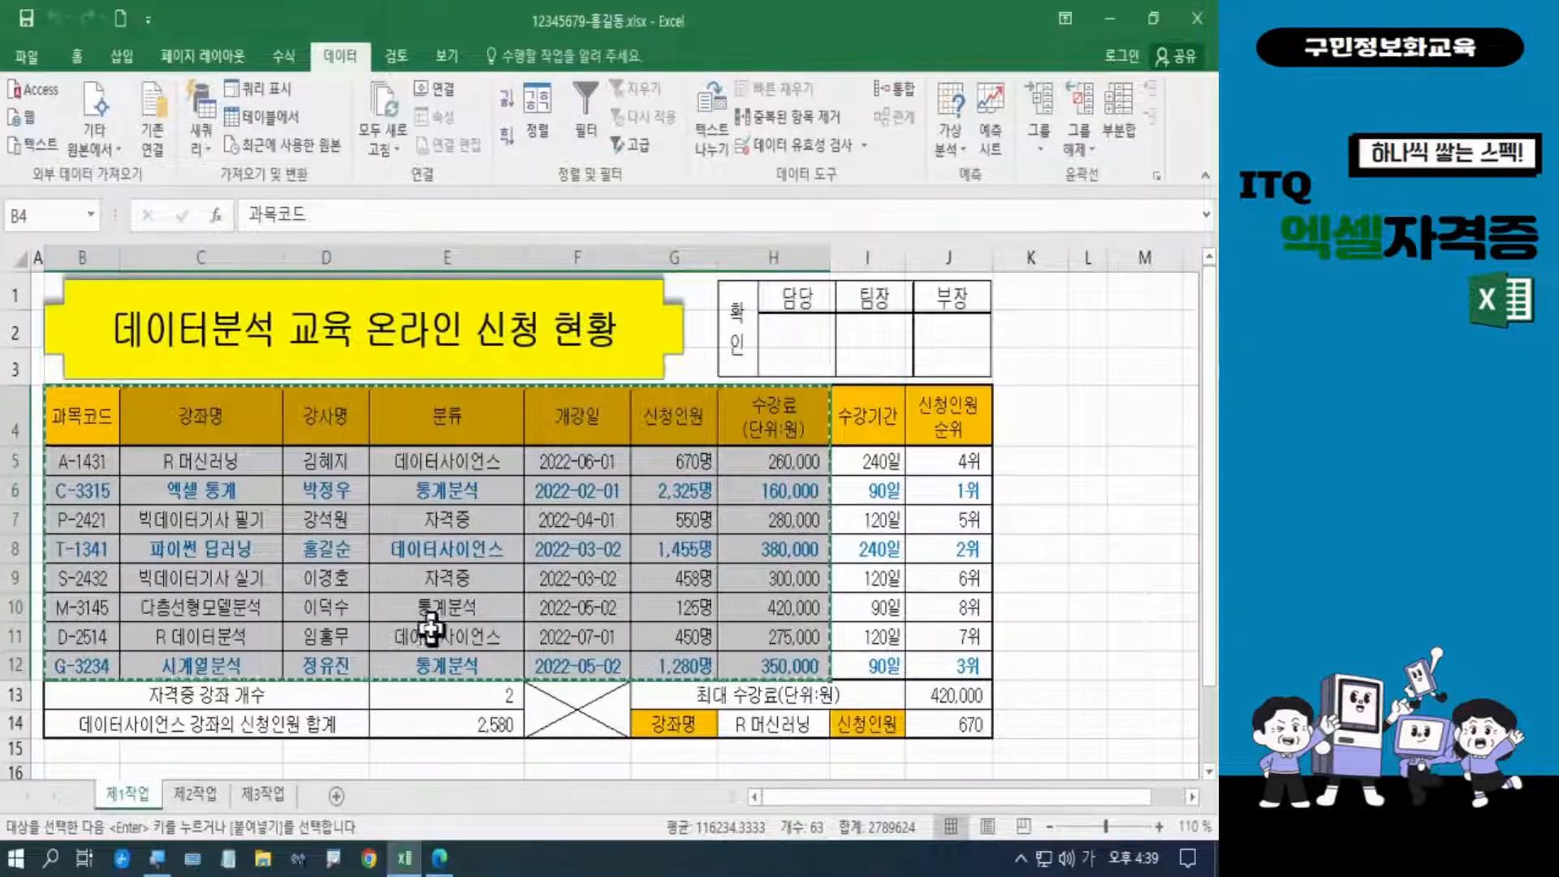
pyautogui.click(280, 802)
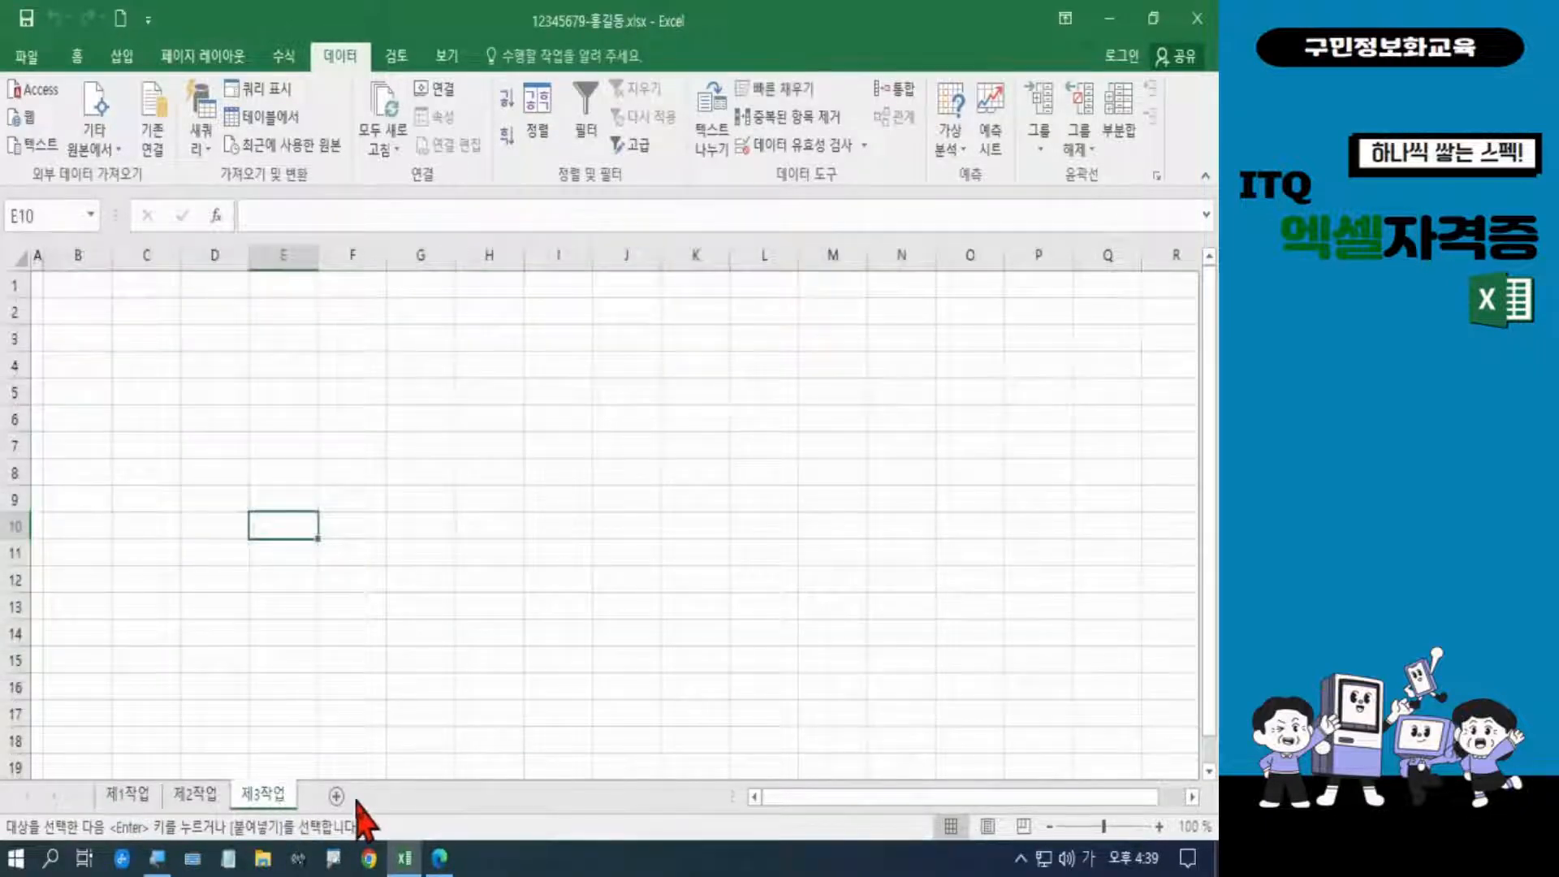
pyautogui.click(96, 313)
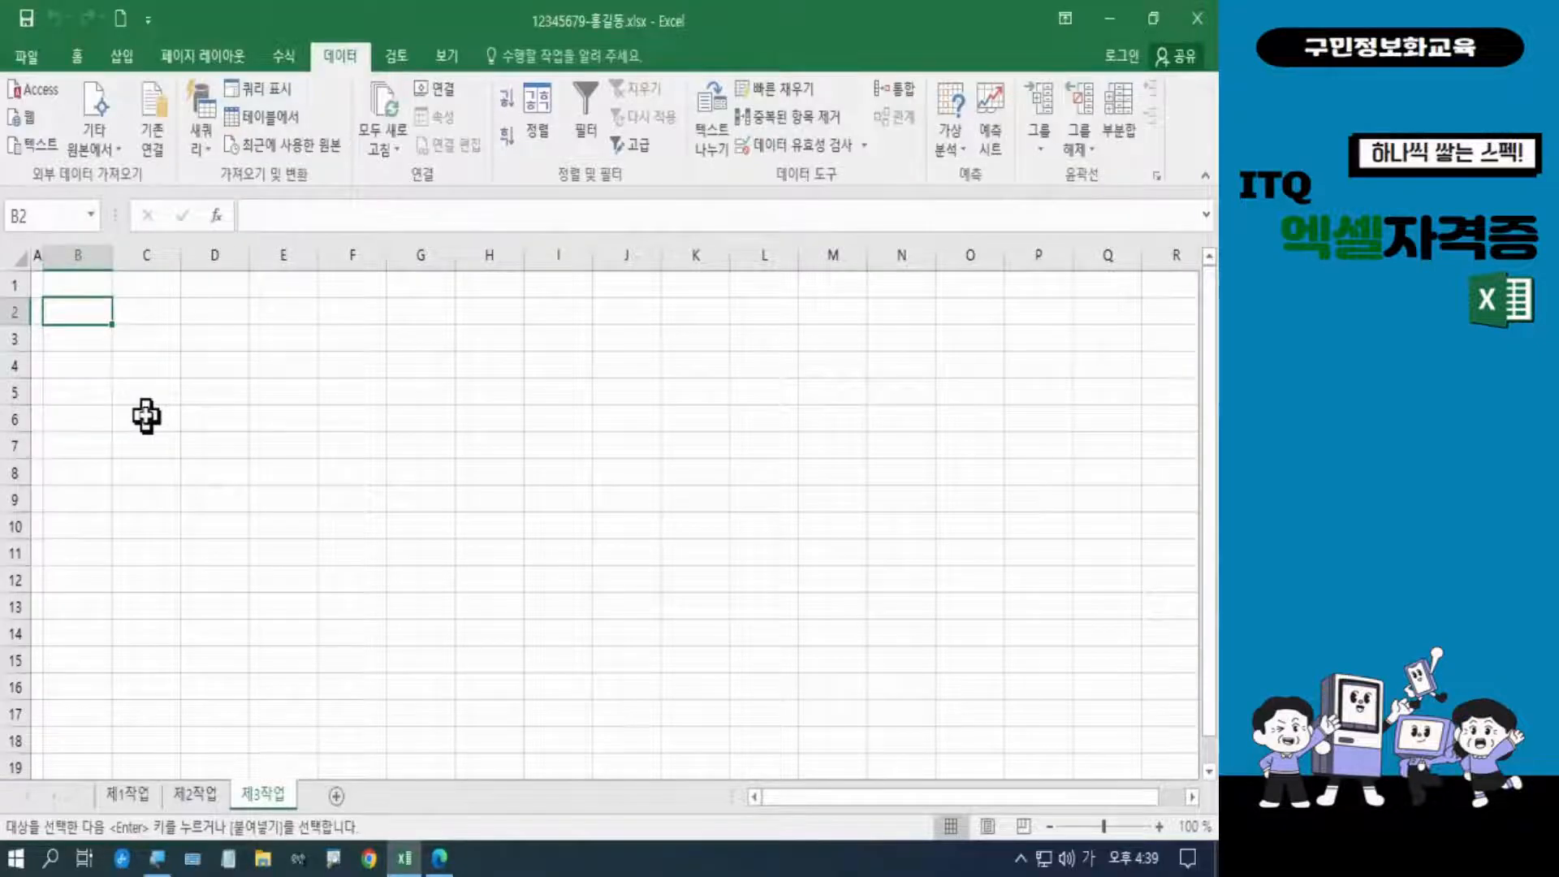
pyautogui.hotkey('ctrl', 'v')
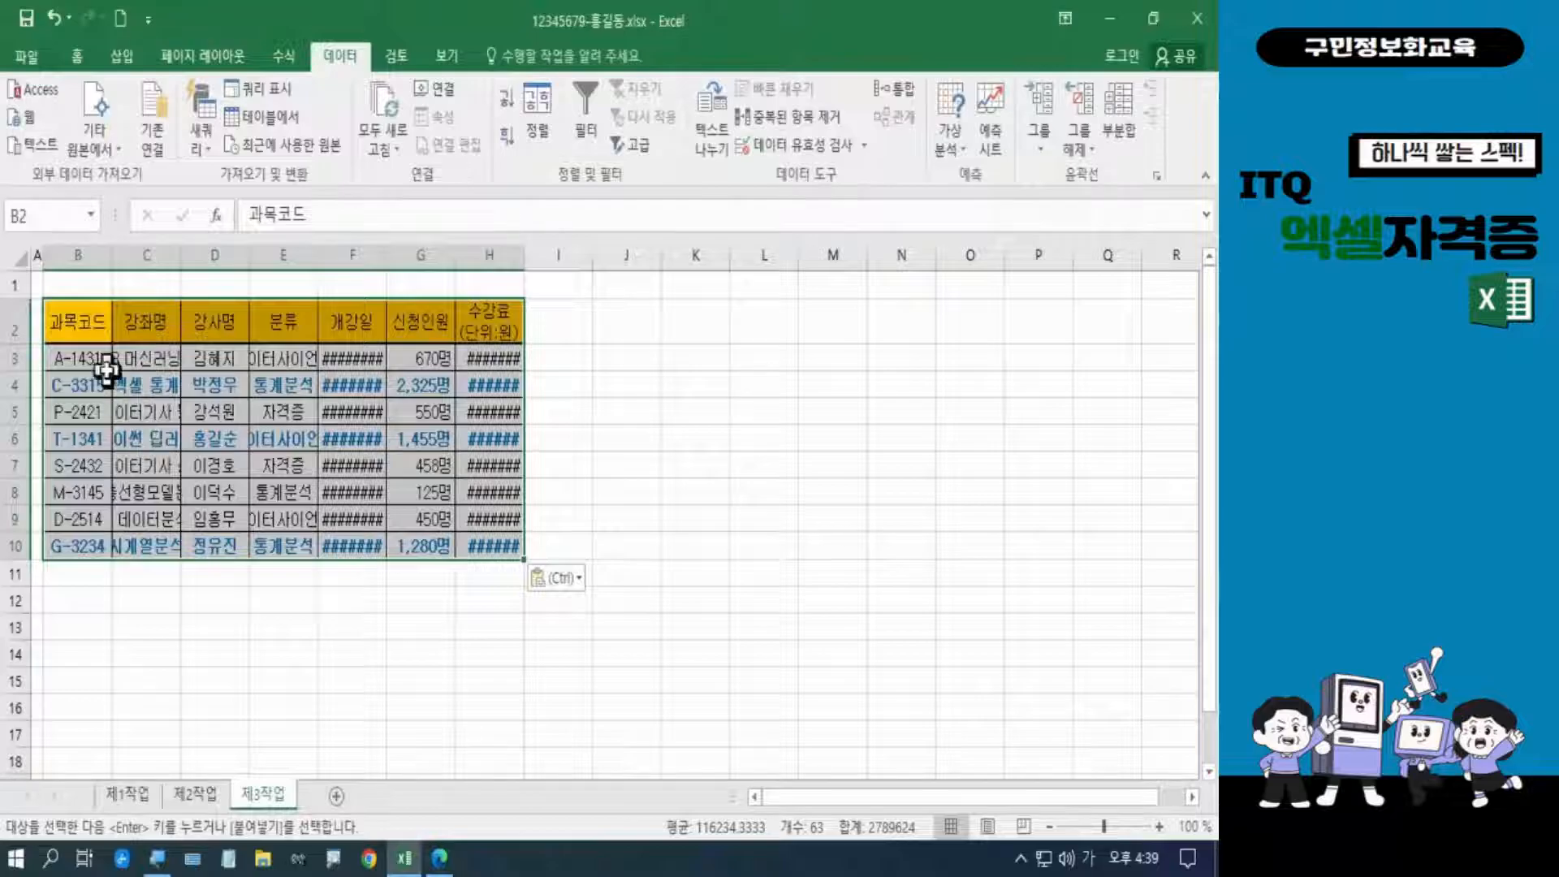
# Apply the source table's column widths to the pasted table on 제3작업 with Paste Special (열 너비)
pyautogui.rightClick(85, 334)
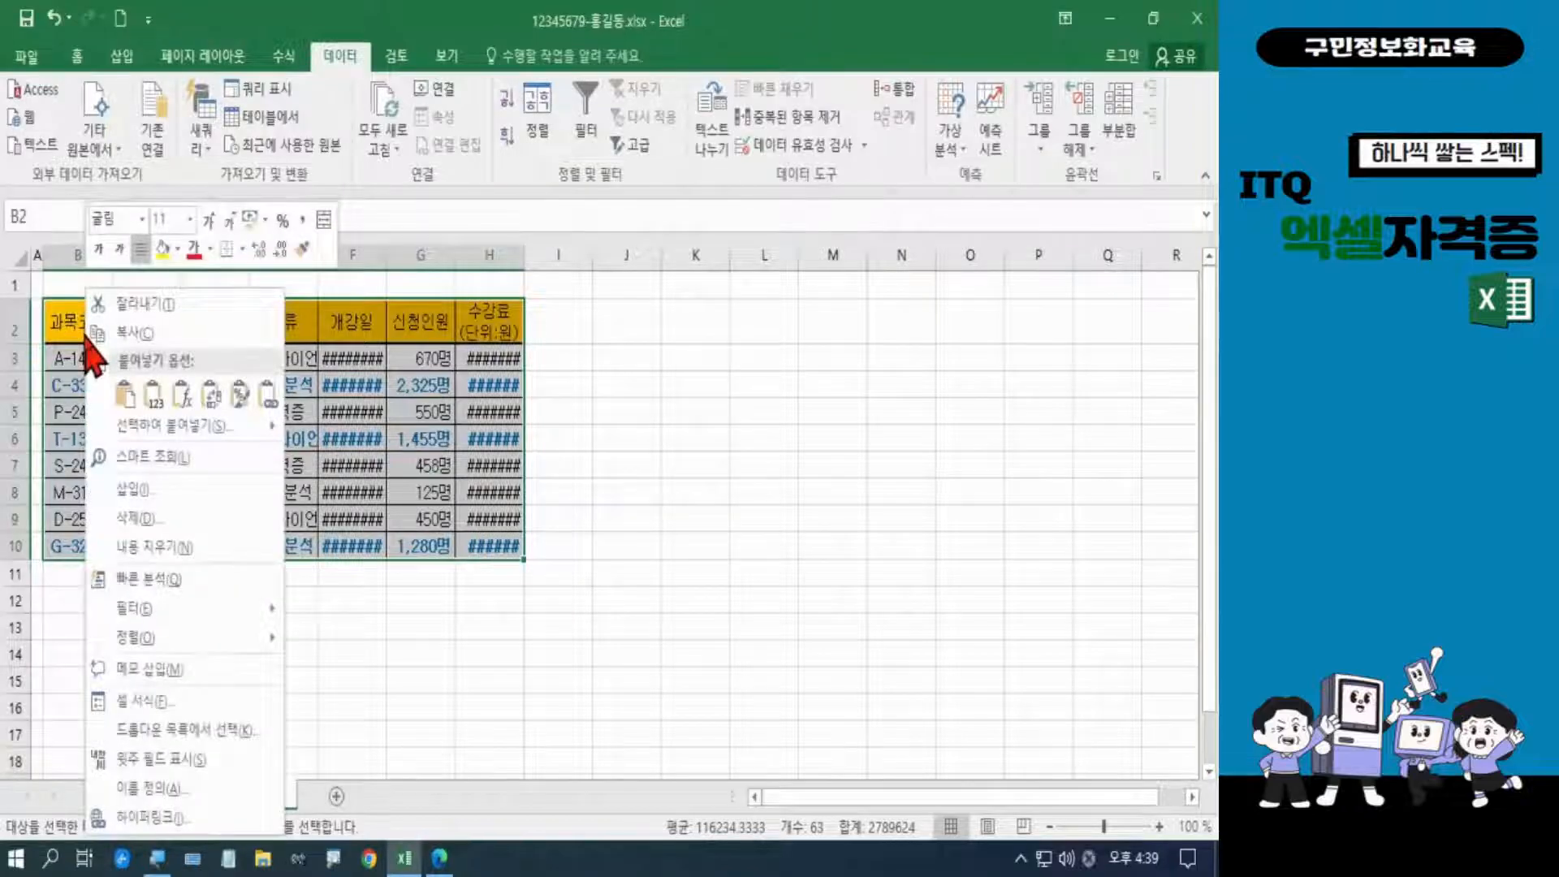
pyautogui.moveTo(151, 431)
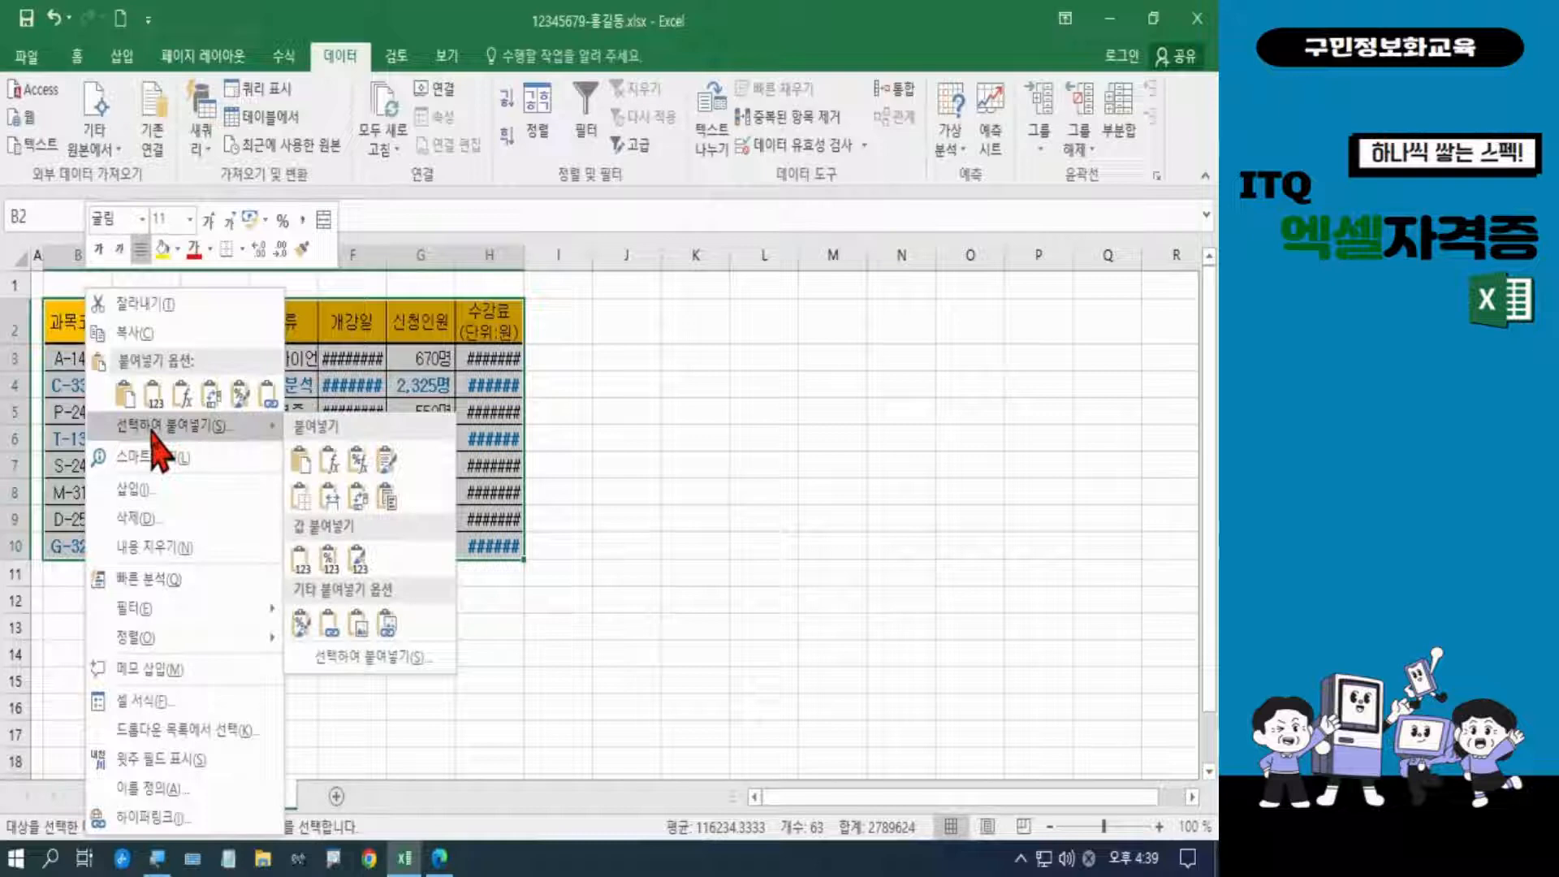
pyautogui.click(158, 431)
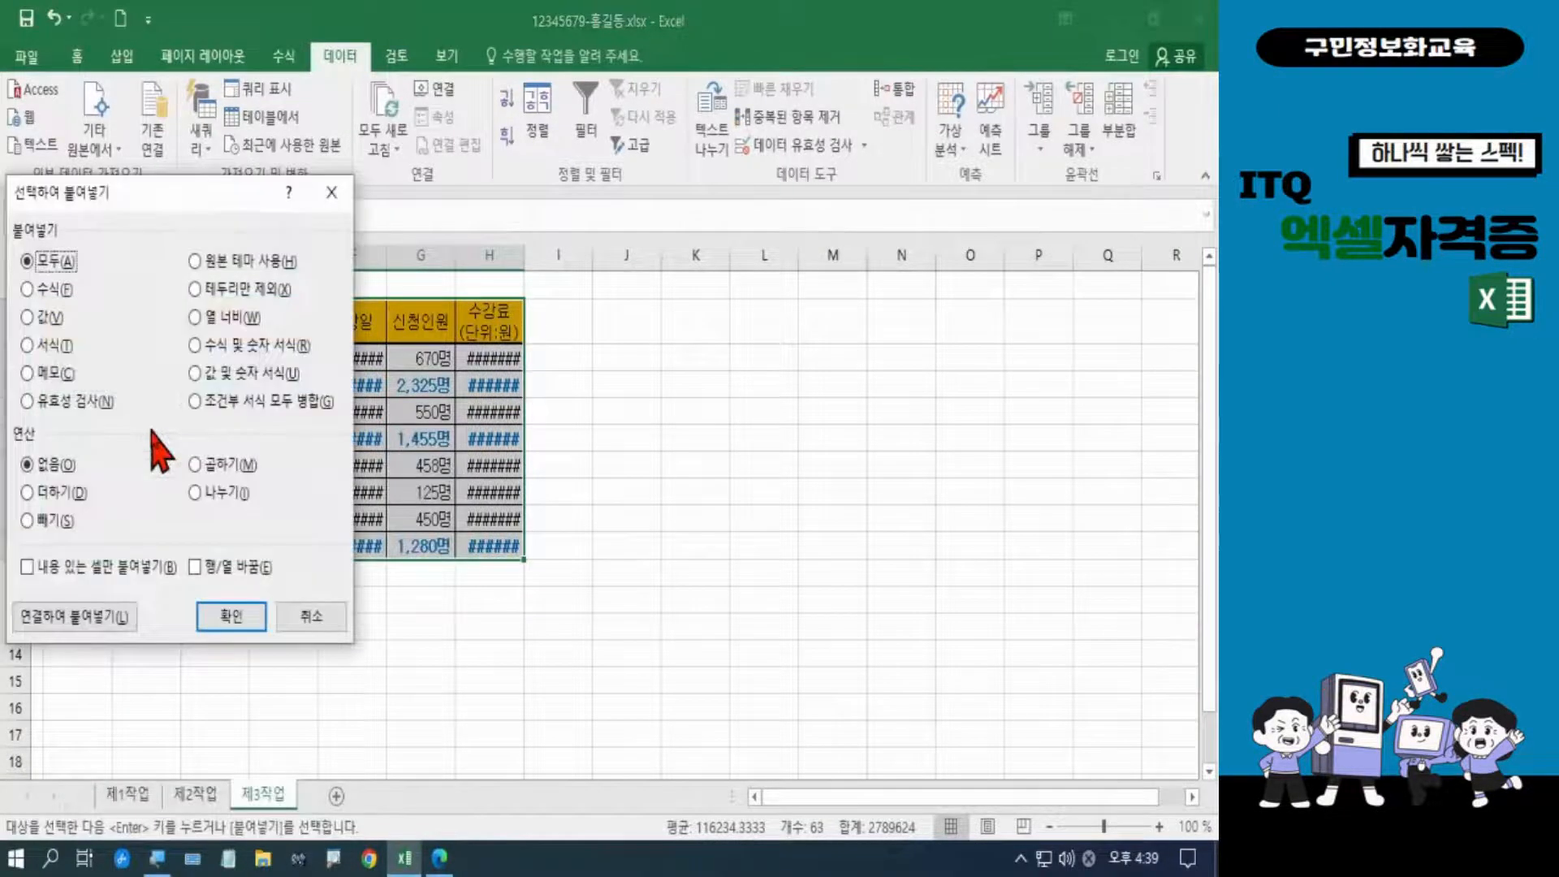
pyautogui.click(221, 319)
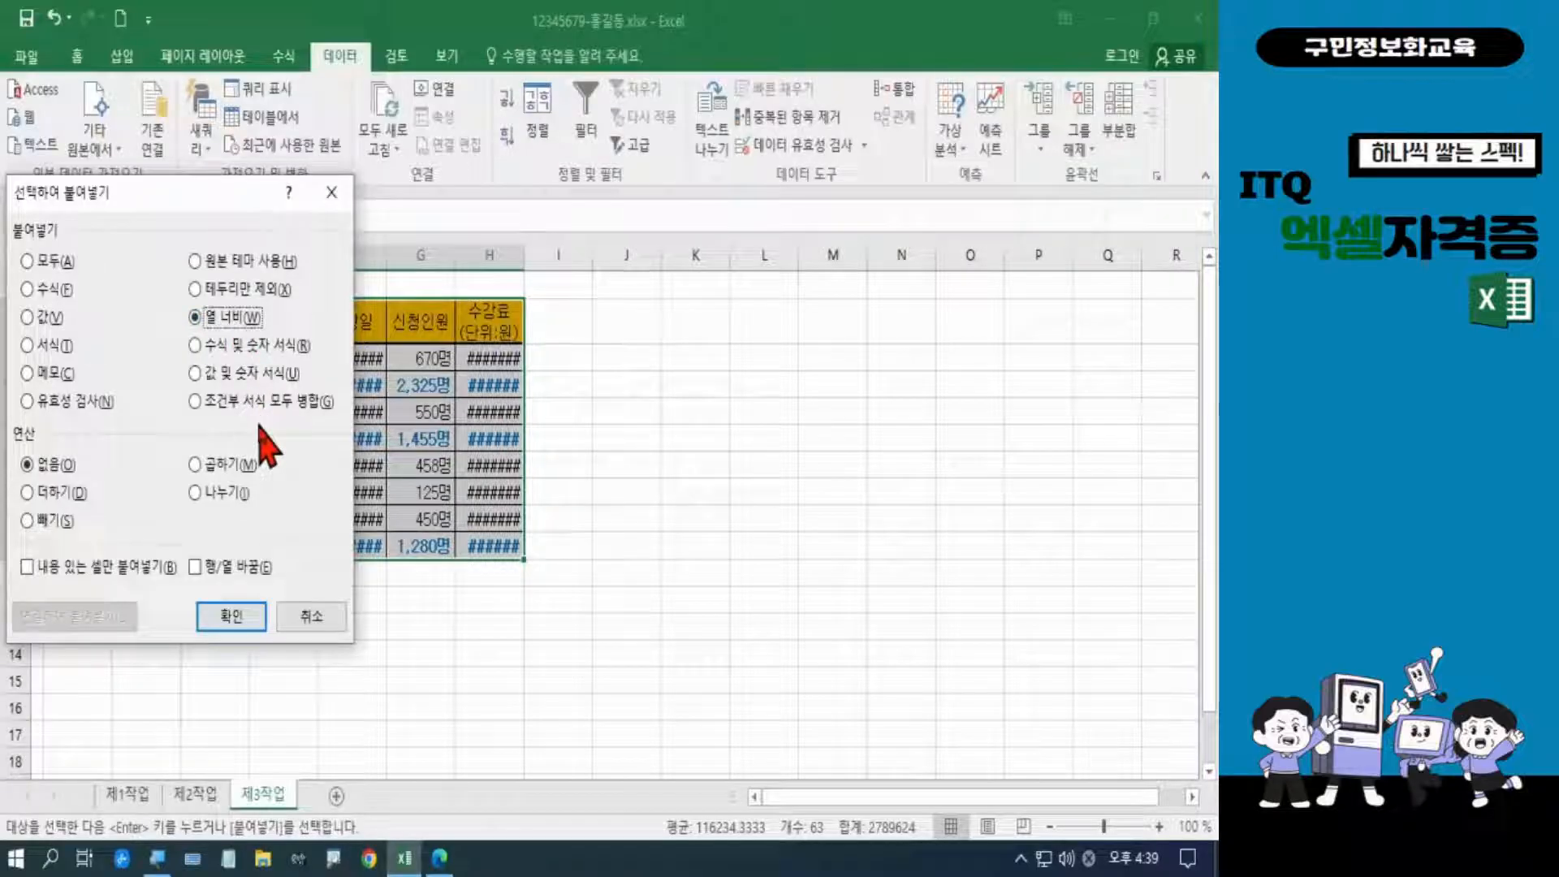
pyautogui.click(242, 626)
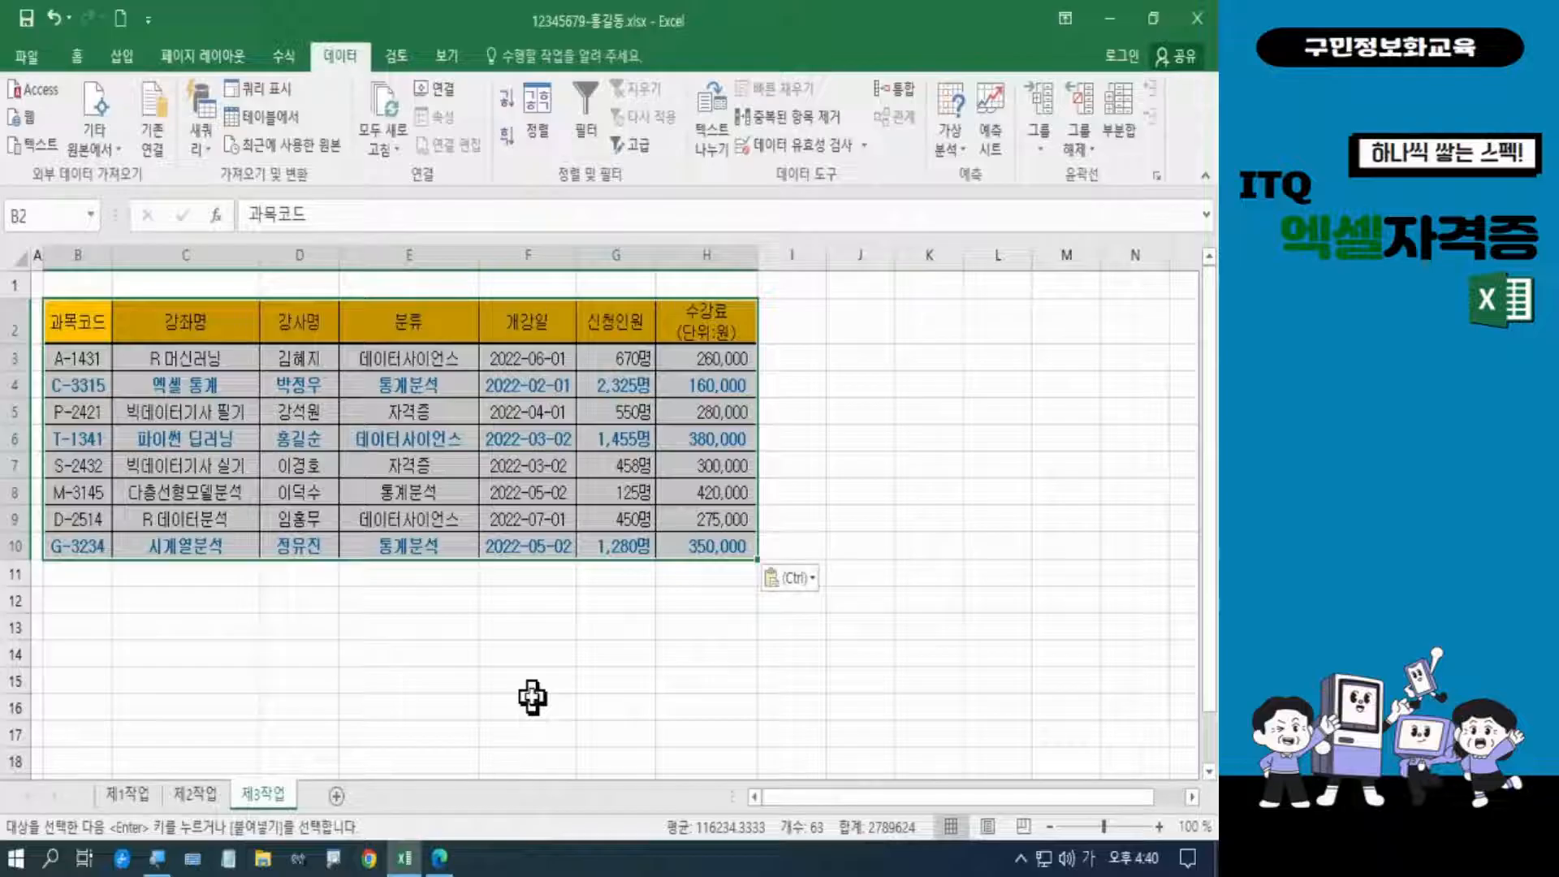
pyautogui.click(532, 698)
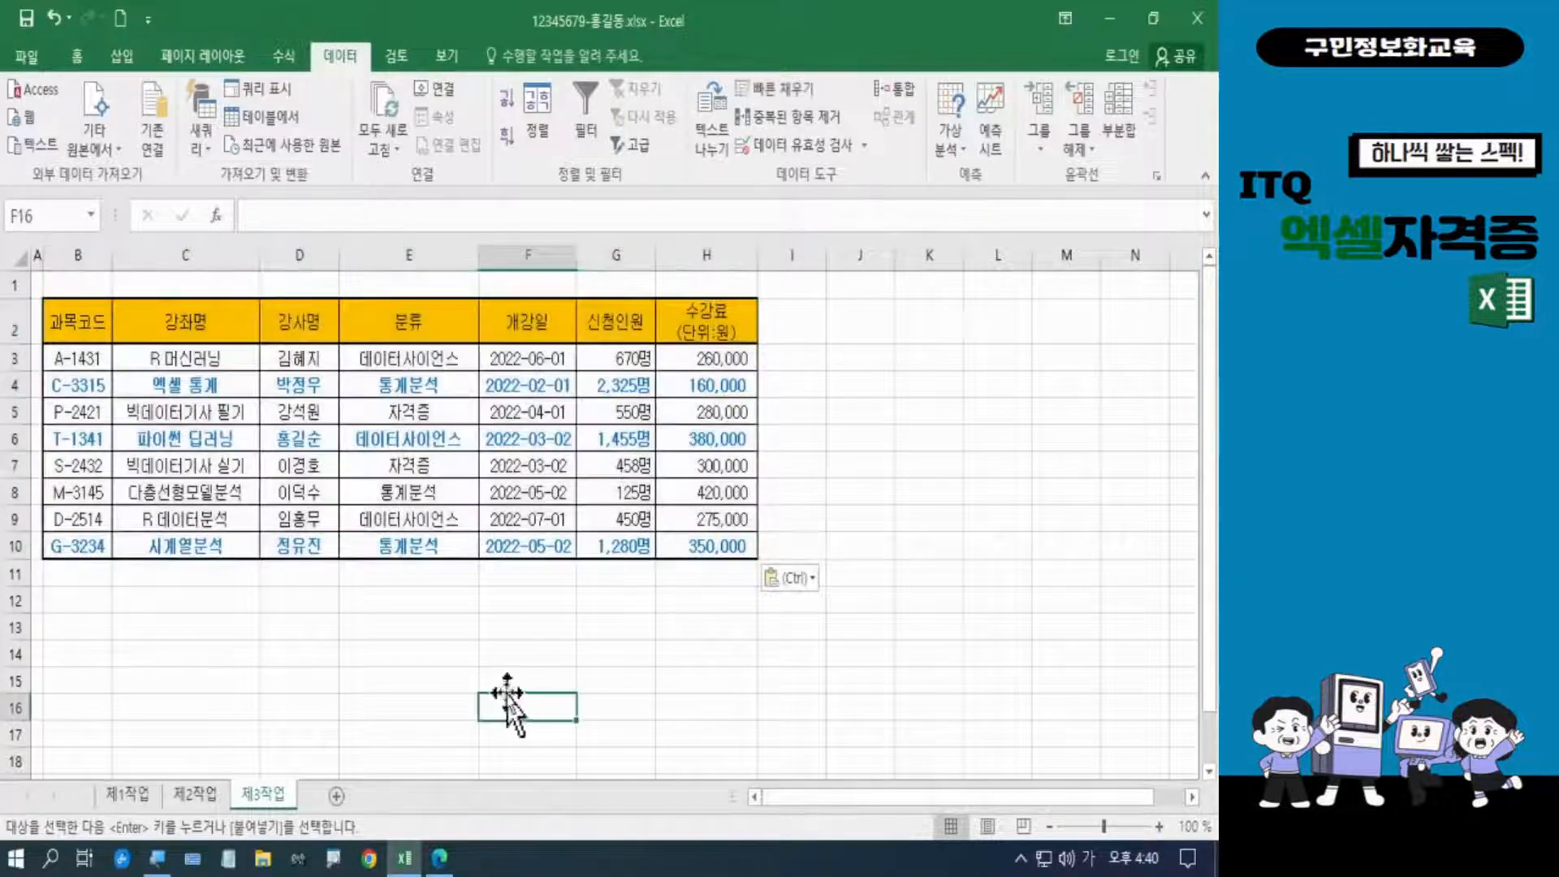
# Switch to the exam PDF in Edge and examine the 제3작업 sample output for the sort order of the 분류 column
pyautogui.click(439, 858)
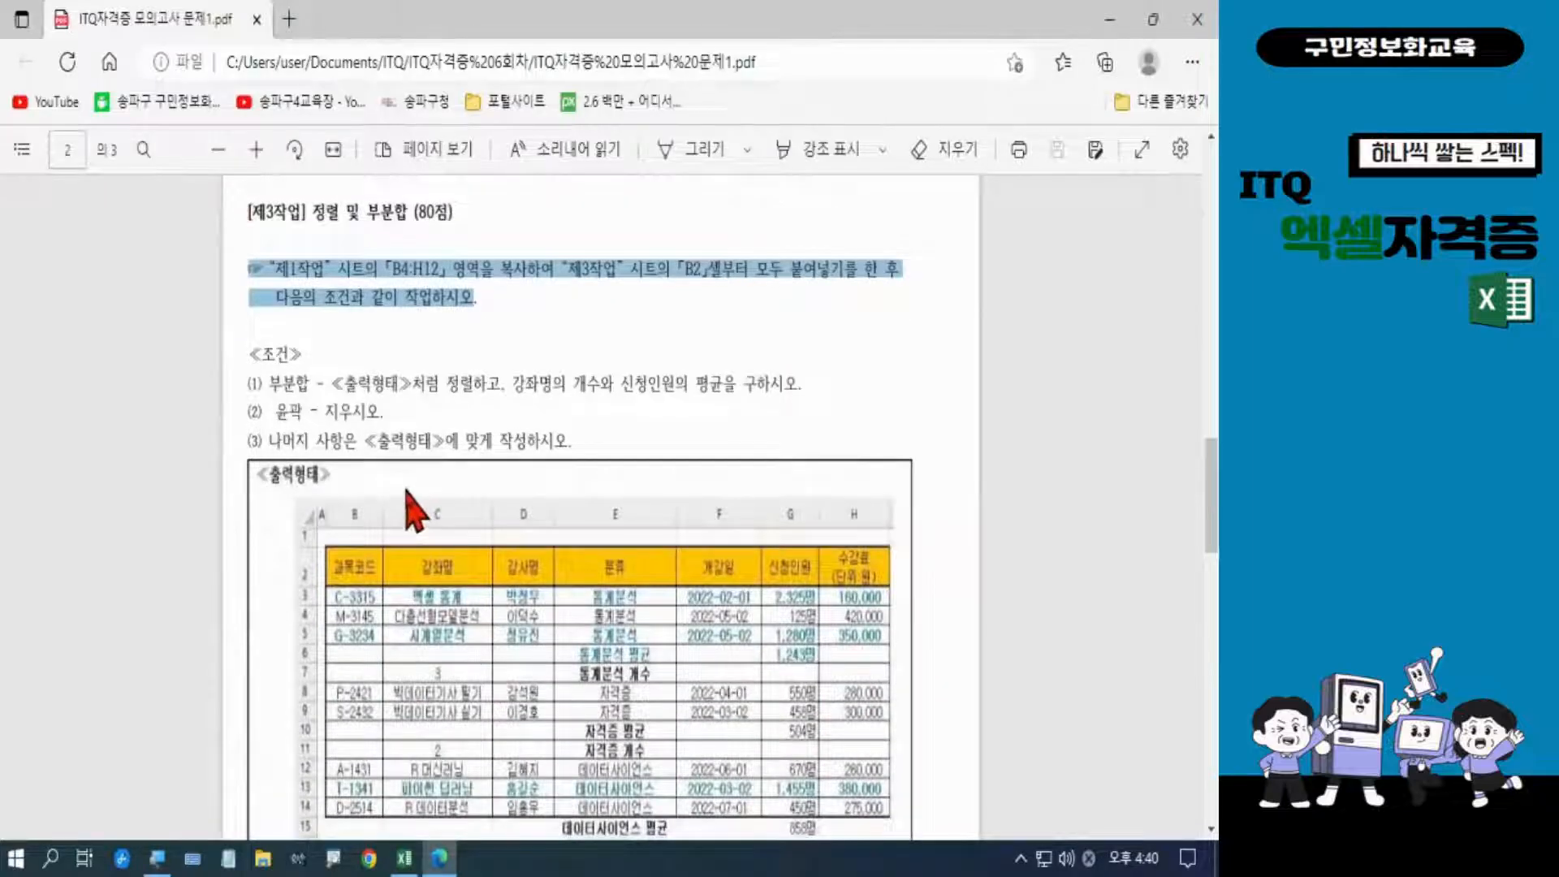
pyautogui.scroll(-3, 409, 500)
pyautogui.scroll(-3, 414, 497)
pyautogui.scroll(3, 411, 497)
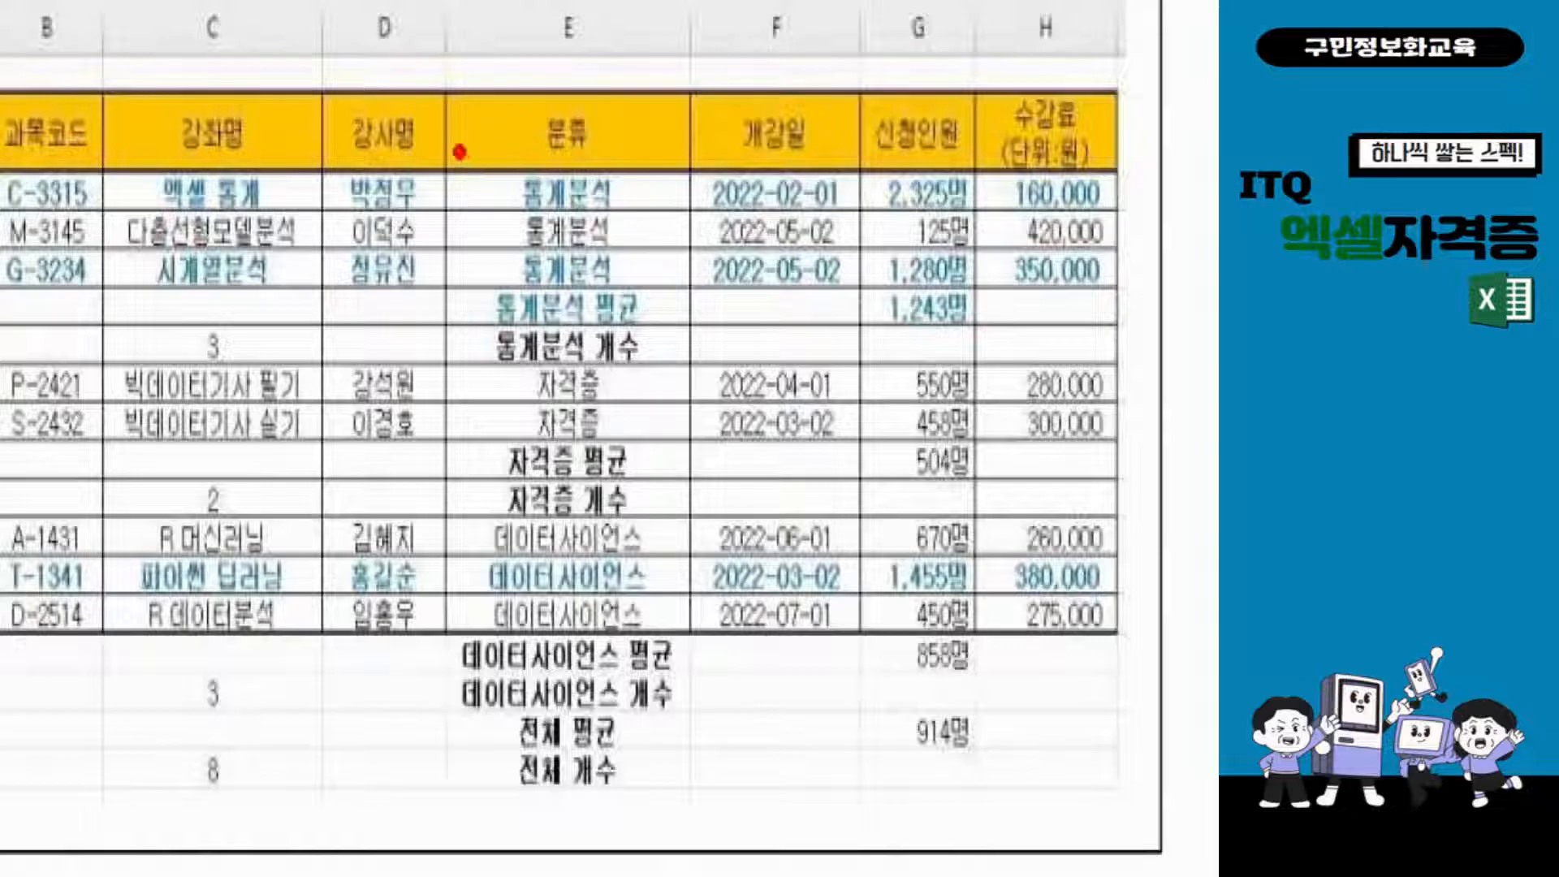
pyautogui.moveTo(440, 143)
pyautogui.mouseDown()
pyautogui.moveTo(511, 233)
pyautogui.moveTo(646, 295)
pyautogui.mouseUp()
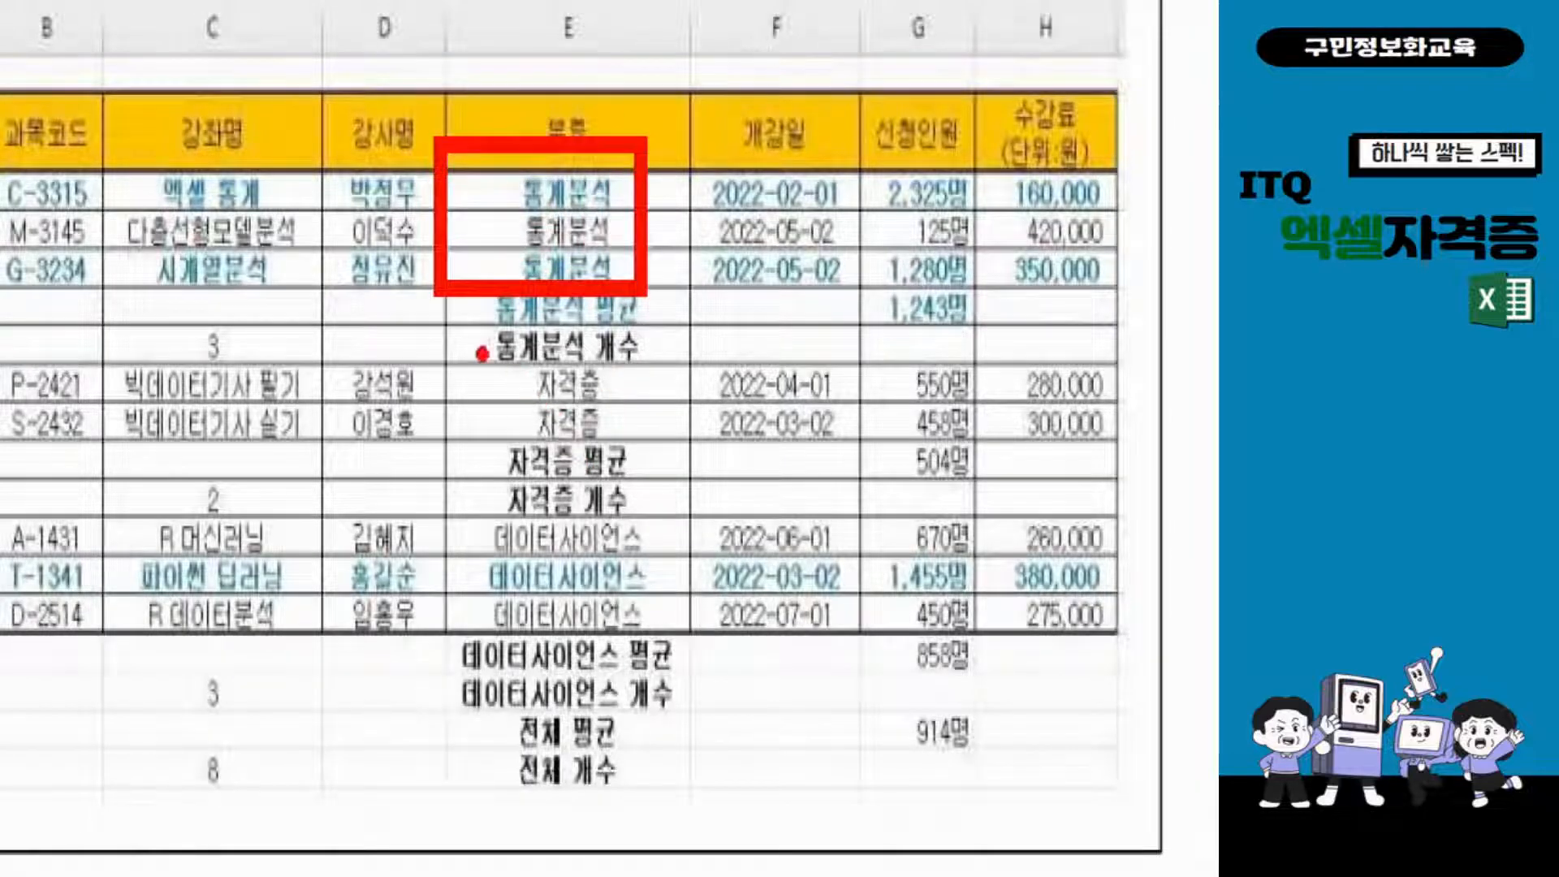
pyautogui.moveTo(481, 347)
pyautogui.mouseDown()
pyautogui.moveTo(543, 372)
pyautogui.moveTo(630, 451)
pyautogui.mouseUp()
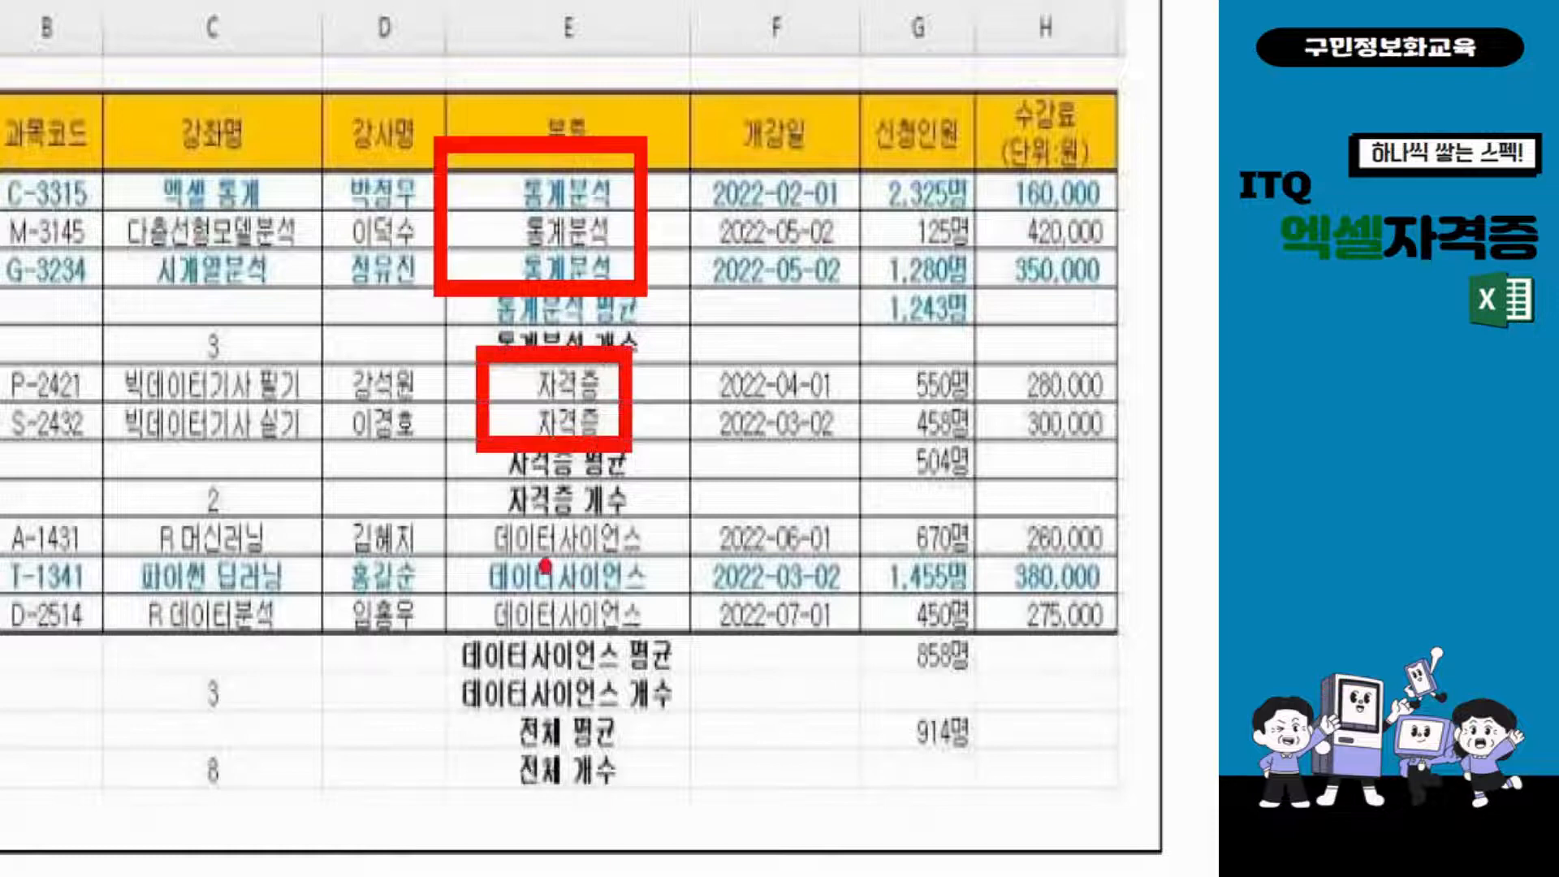
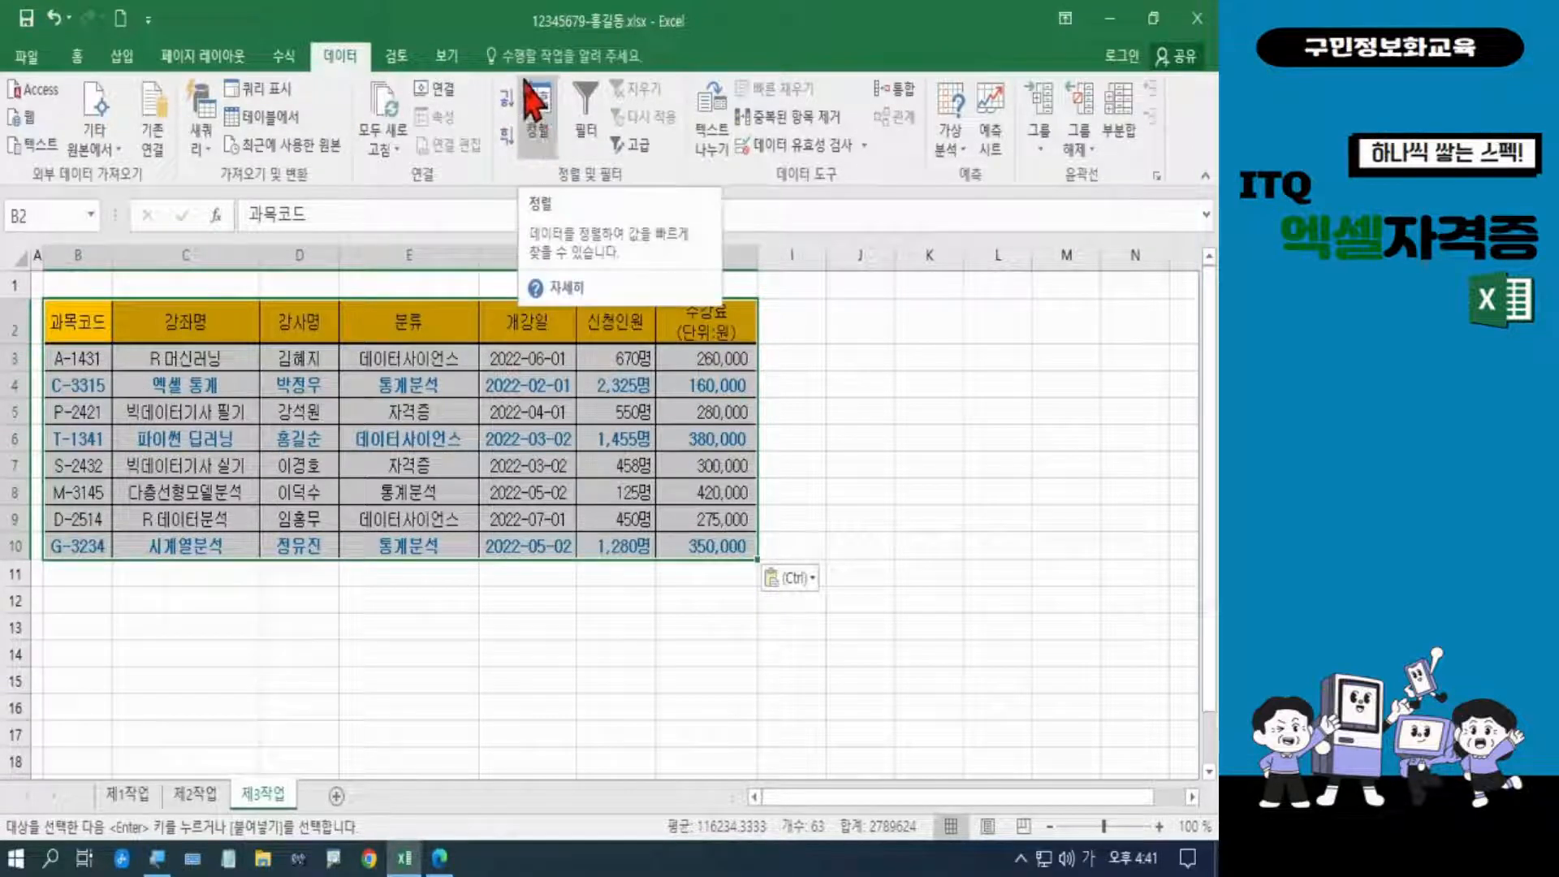
# In Excel, sort the 제3작업 table by the 분류 column's values in descending order (내림차순)
pyautogui.click(551, 136)
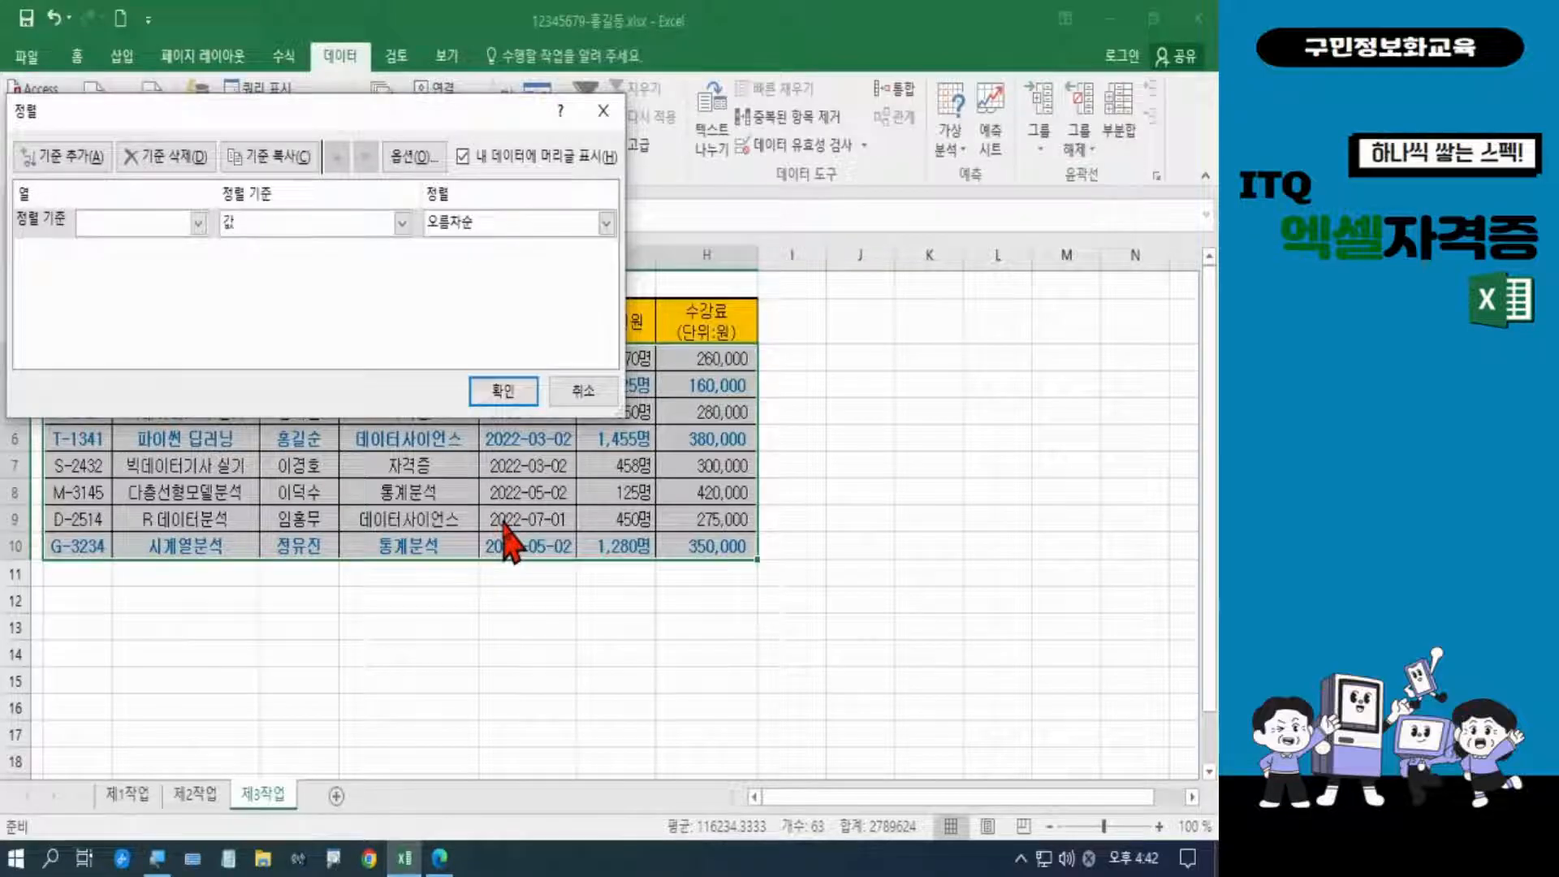
pyautogui.click(198, 224)
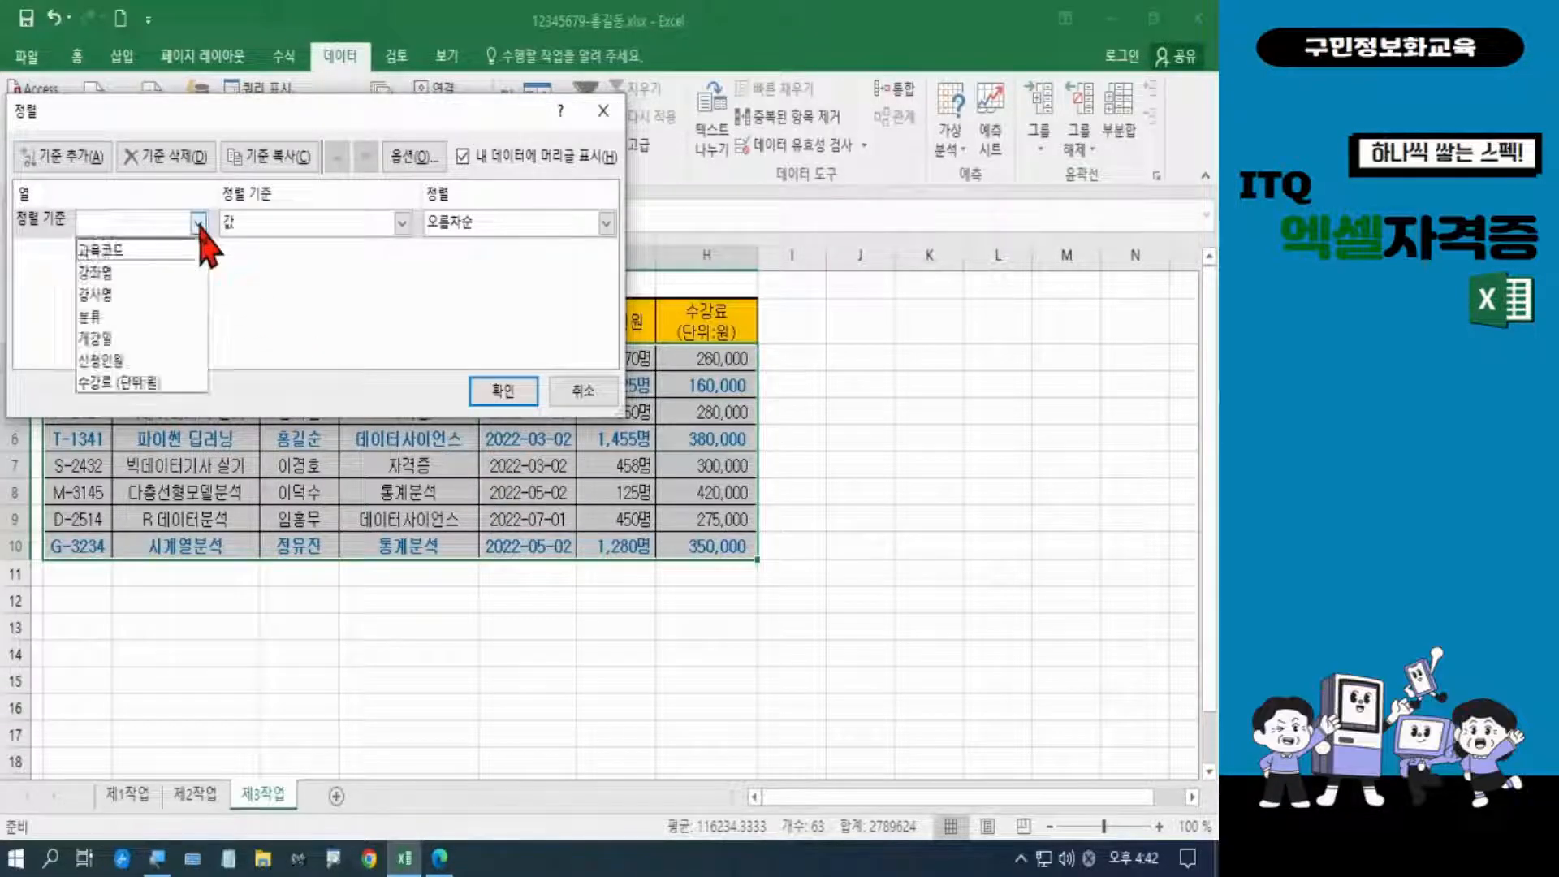
pyautogui.click(130, 317)
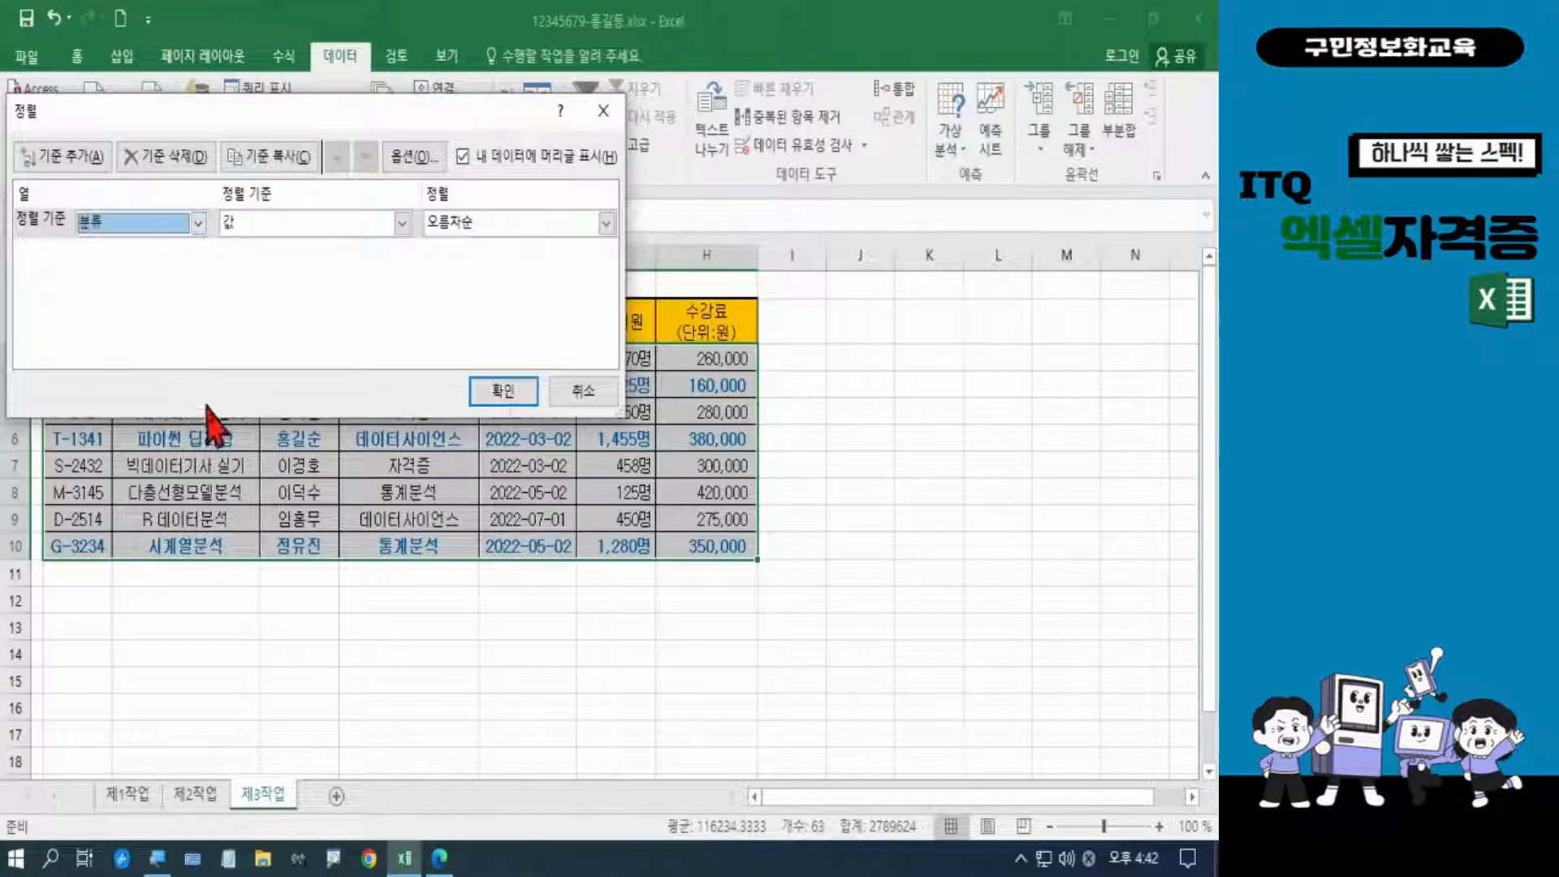
pyautogui.click(605, 225)
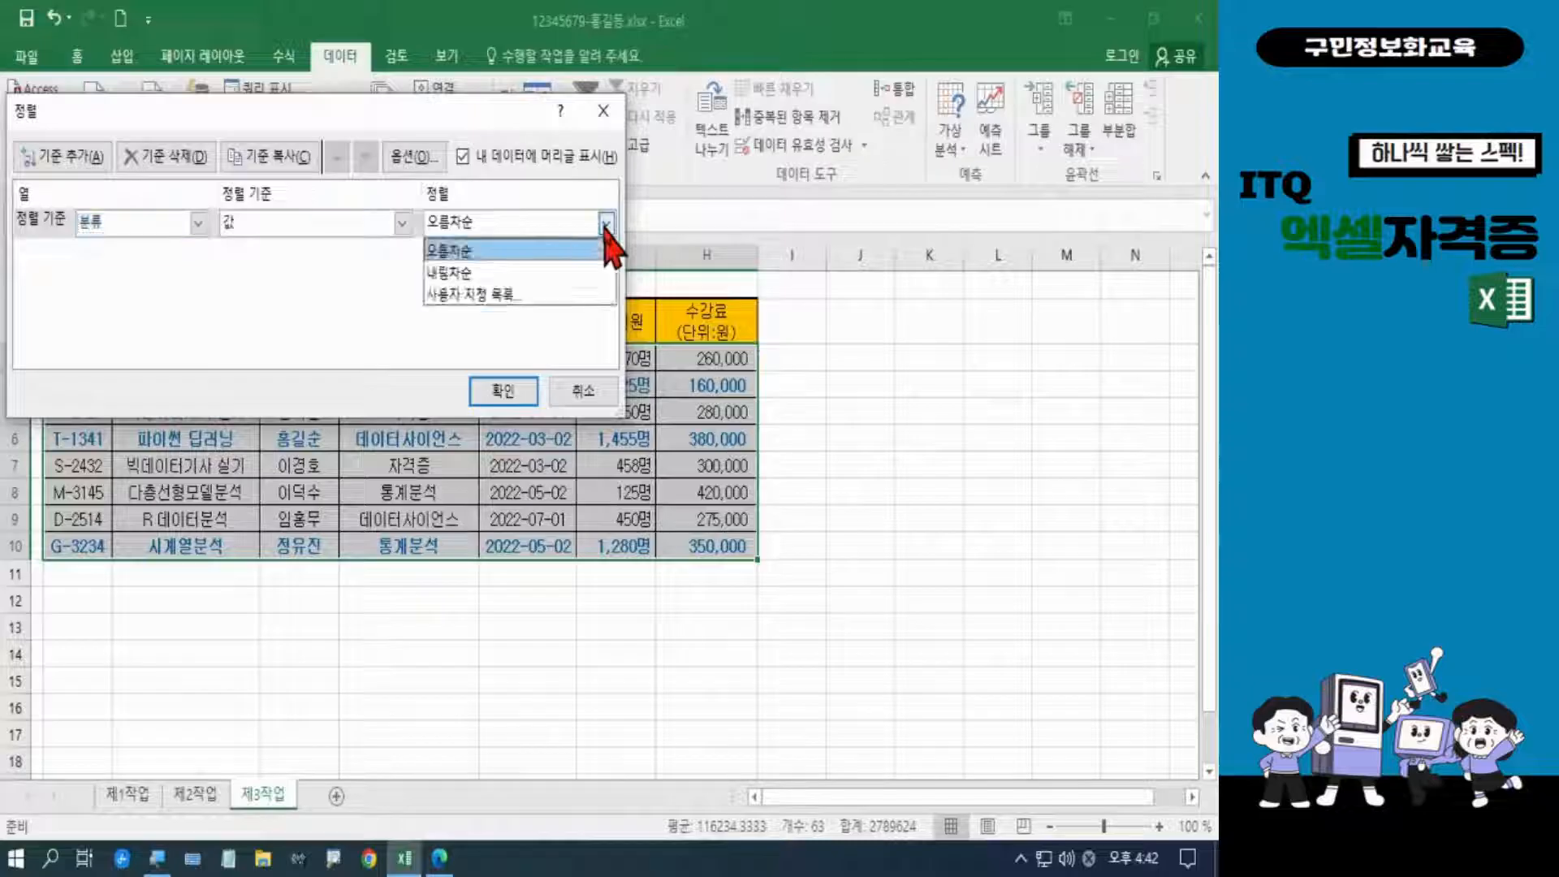
pyautogui.click(528, 274)
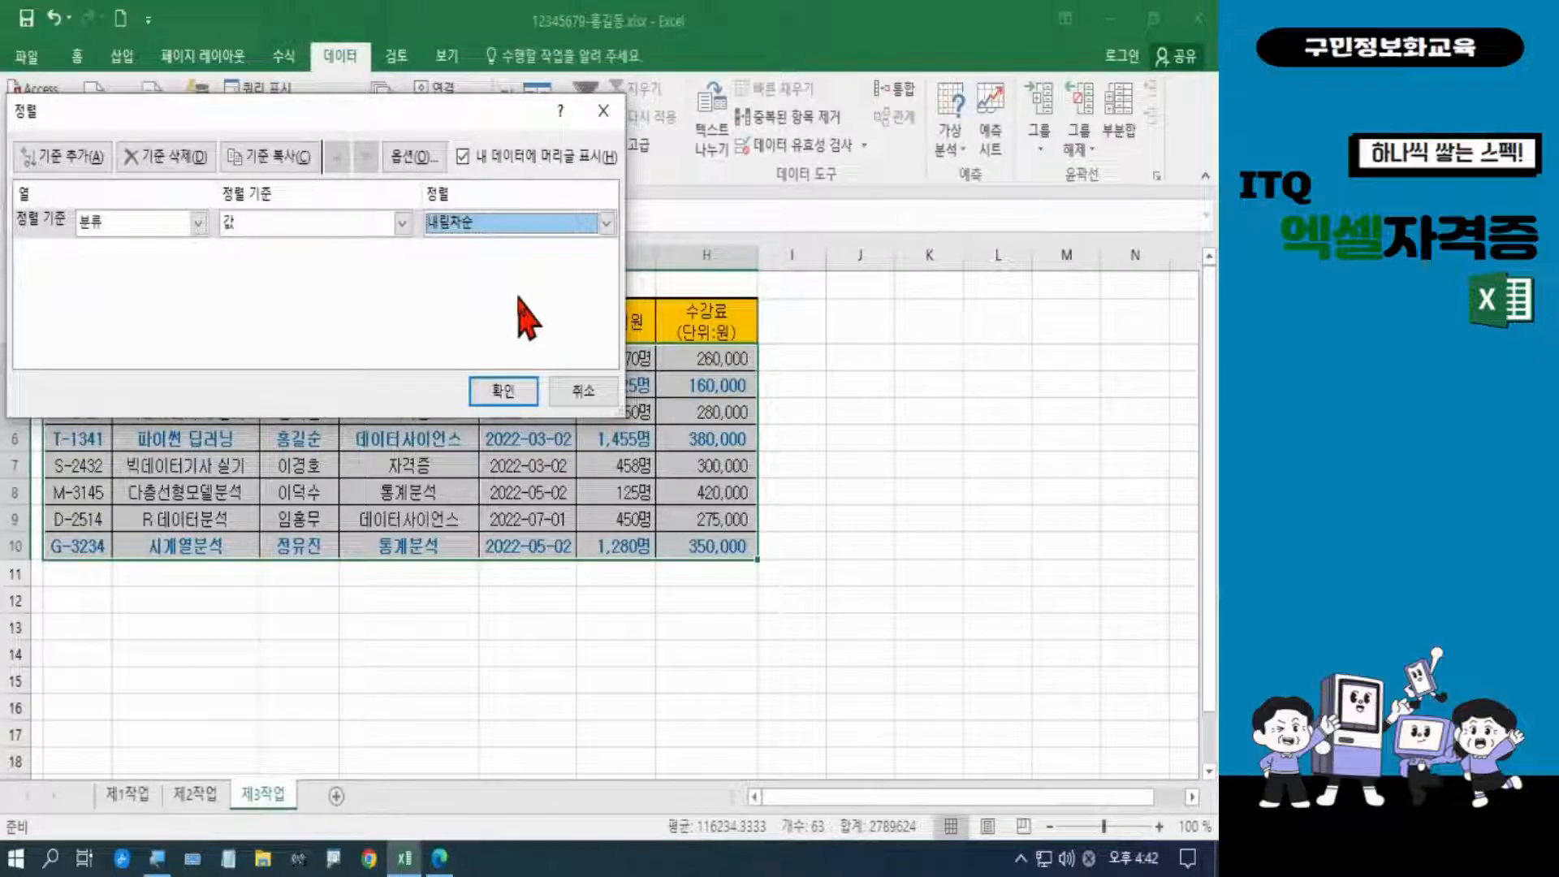
pyautogui.click(504, 392)
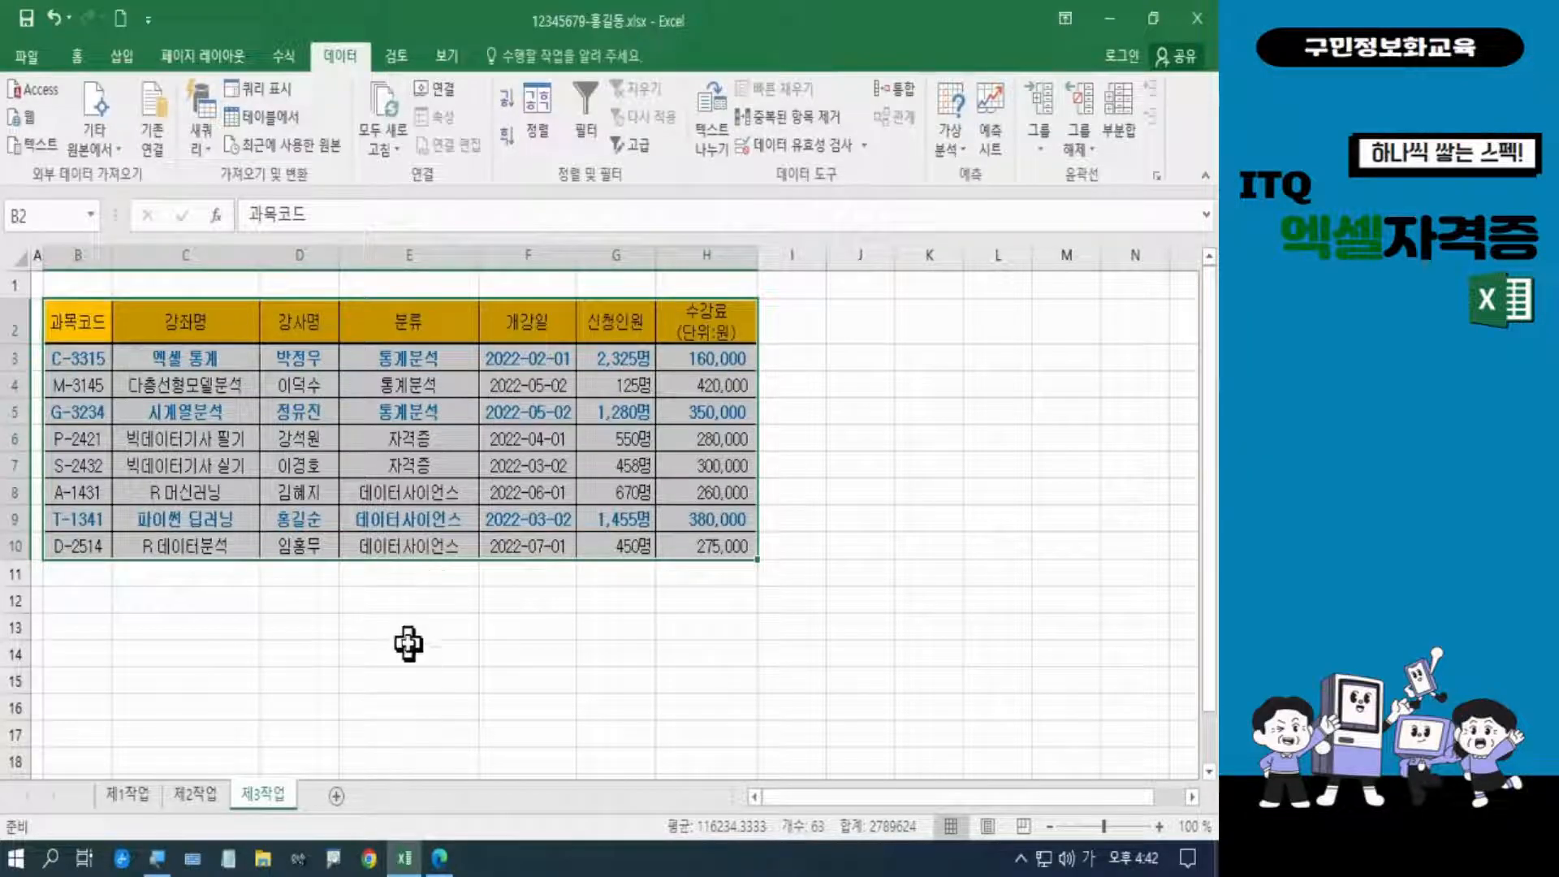
# Switch to the exam PDF in Edge and read which subtotal functions and columns are required and in what order they appear
pyautogui.click(439, 859)
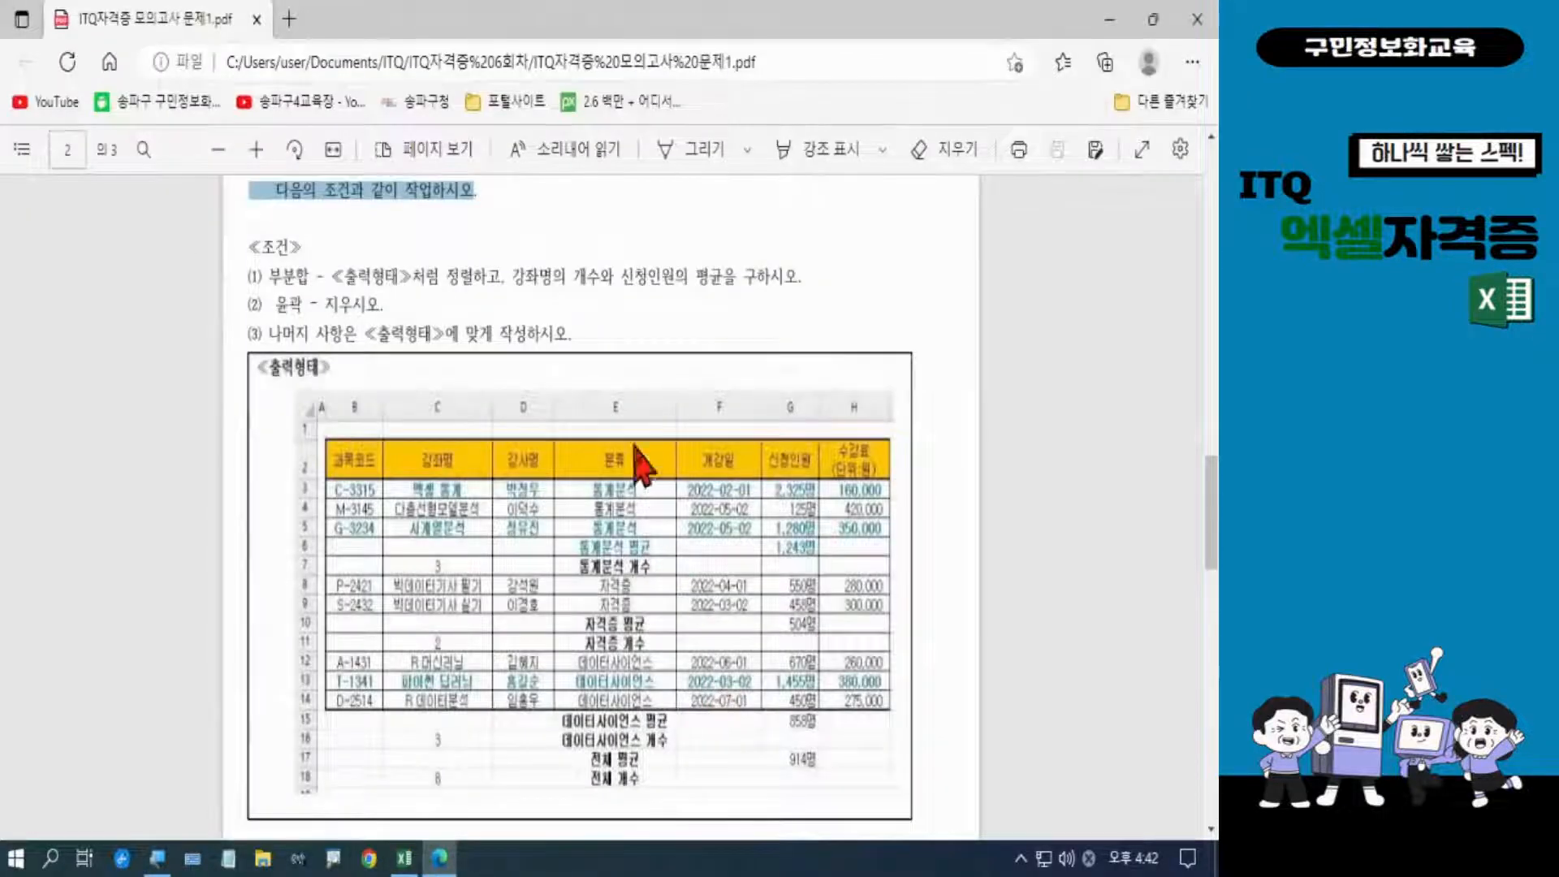
pyautogui.moveTo(512, 277); pyautogui.dragTo(721, 276)
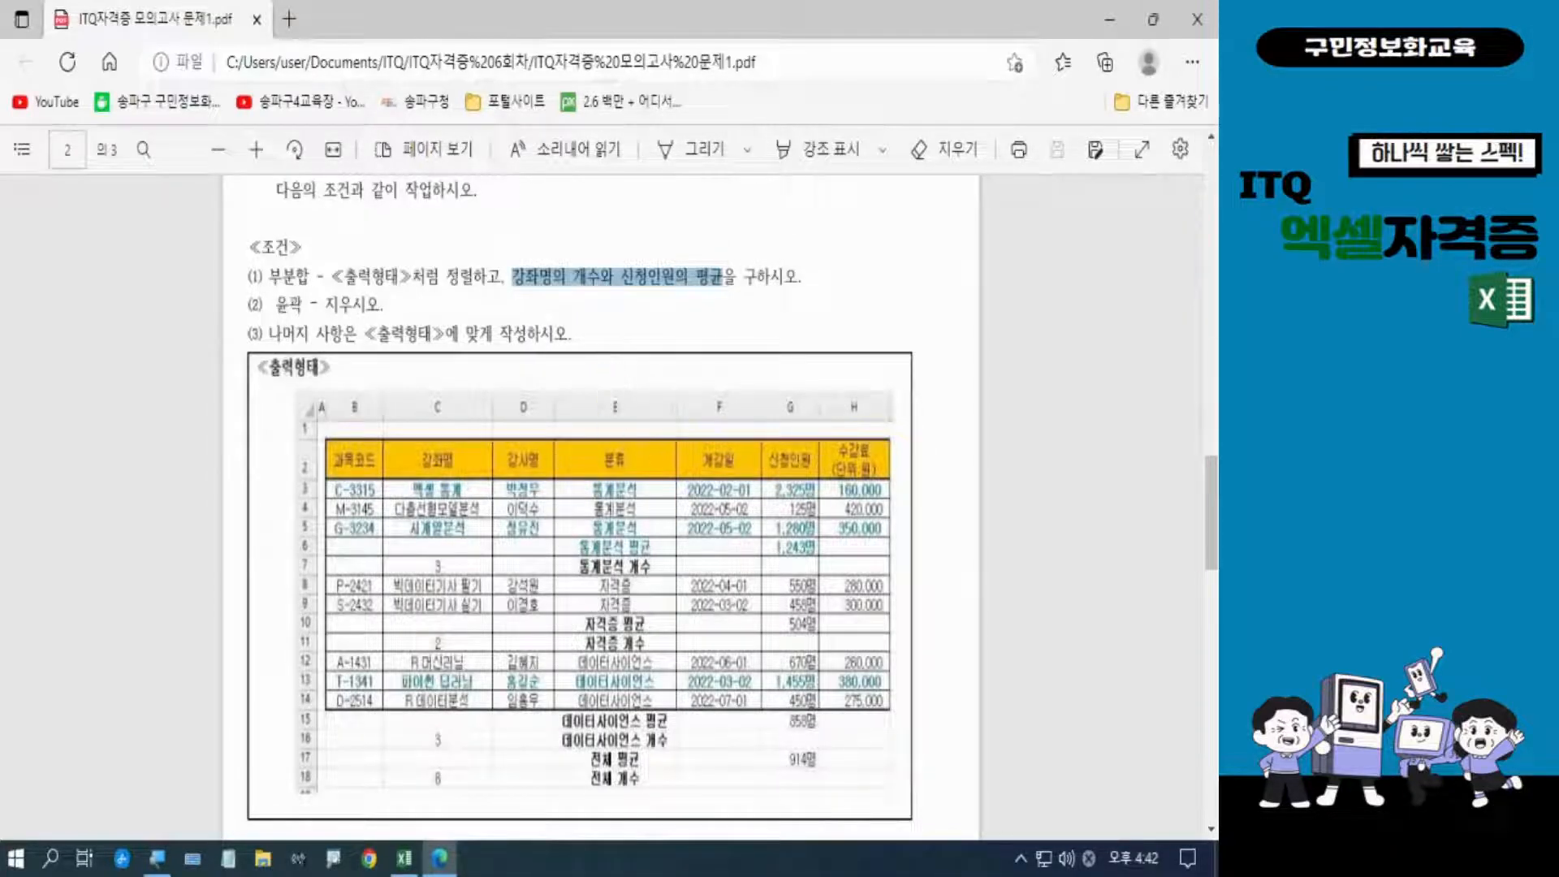
pyautogui.hotkey('alt', 'Tab')
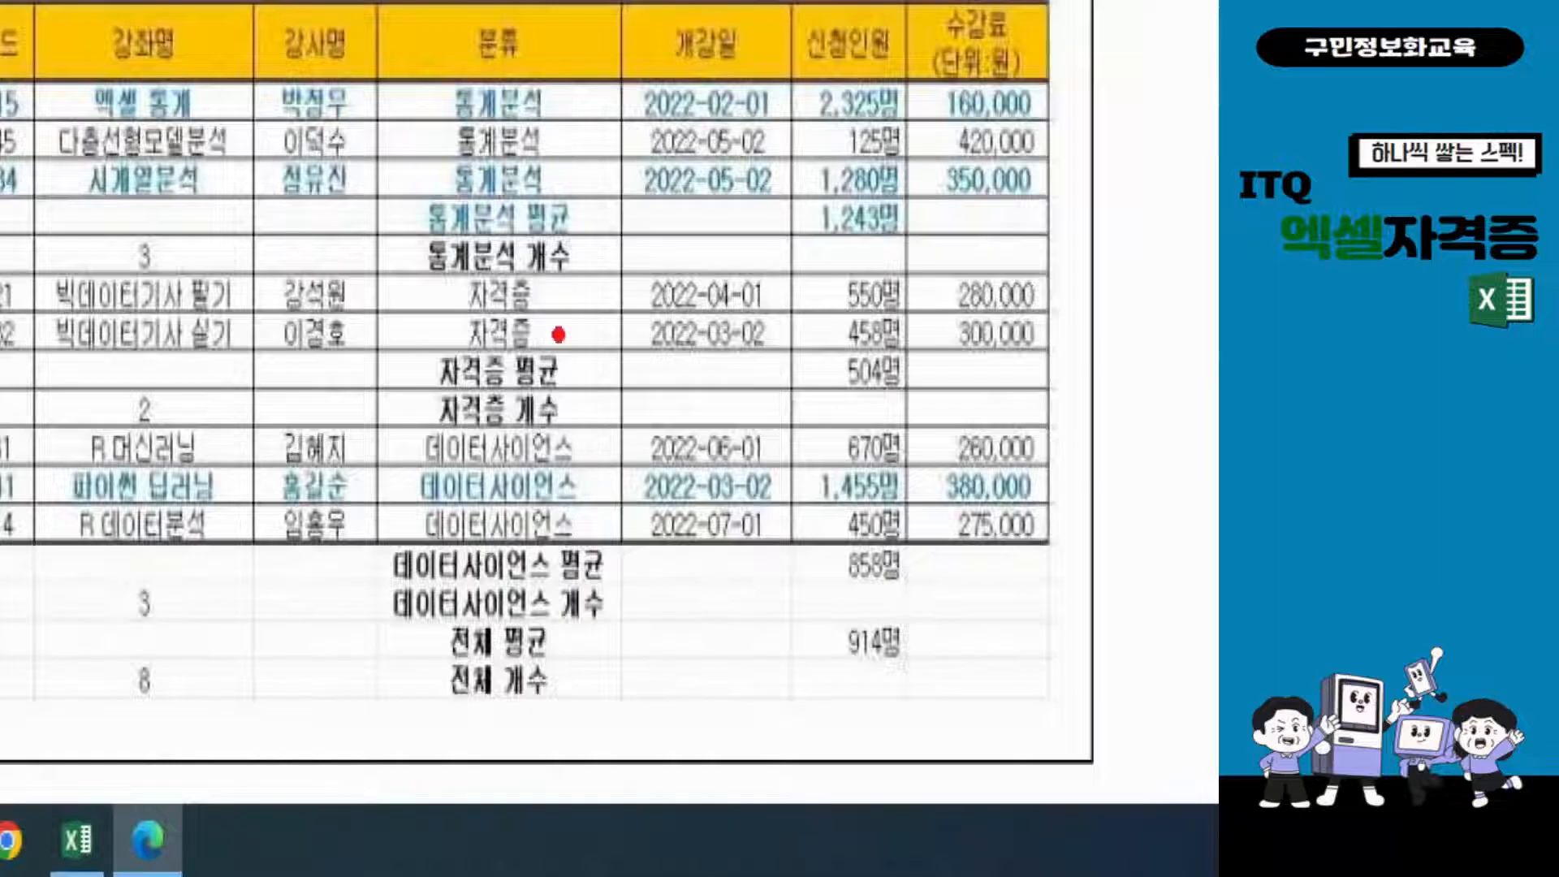
pyautogui.moveTo(584, 283); pyautogui.dragTo(525, 279)
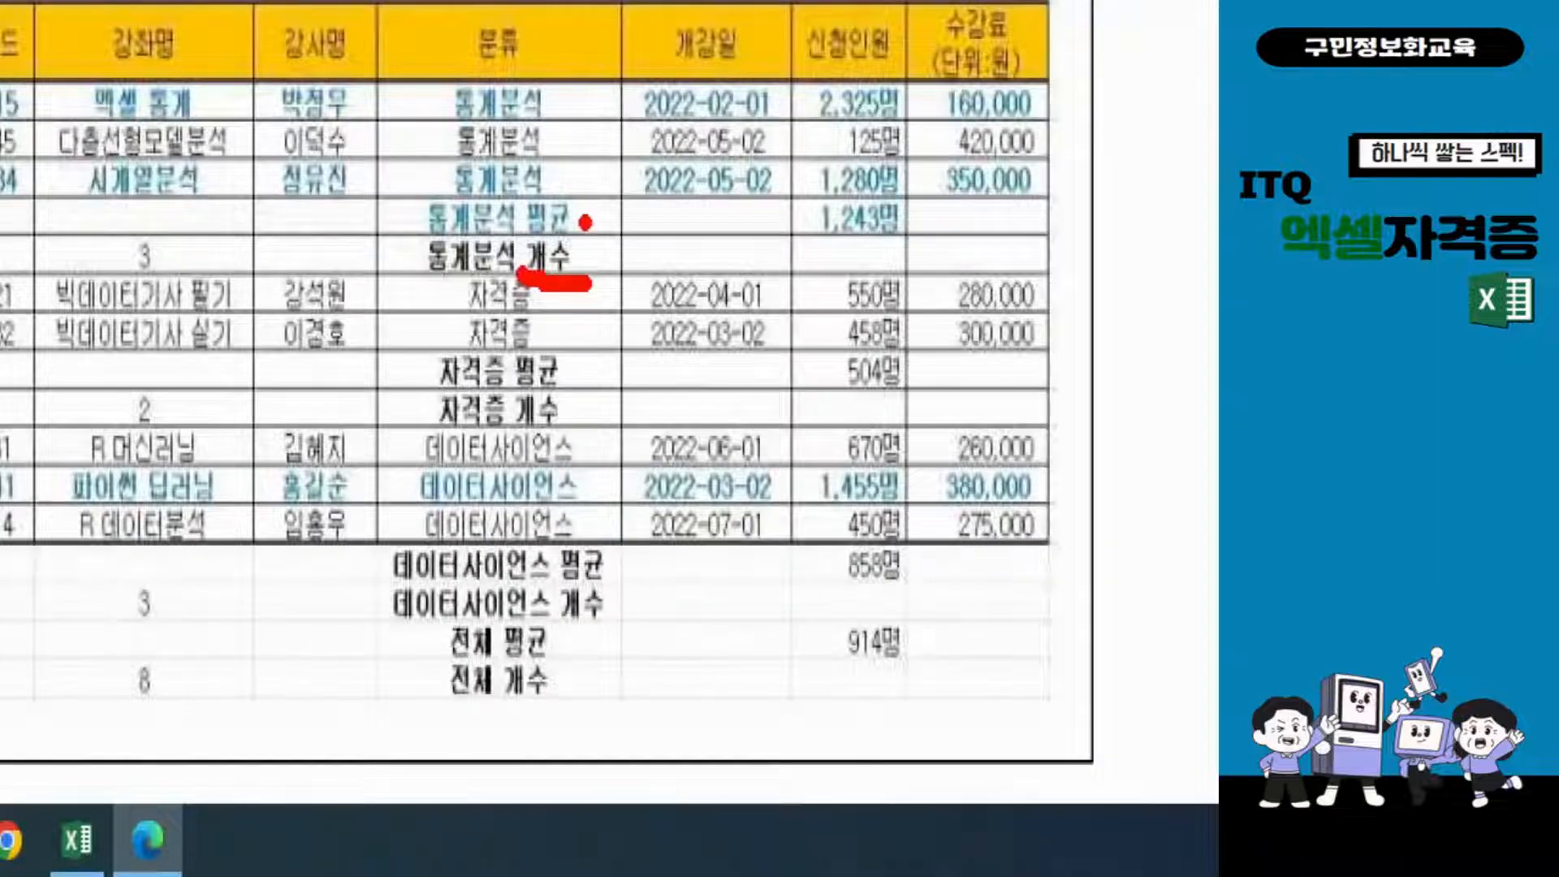
pyautogui.moveTo(586, 236); pyautogui.dragTo(534, 239)
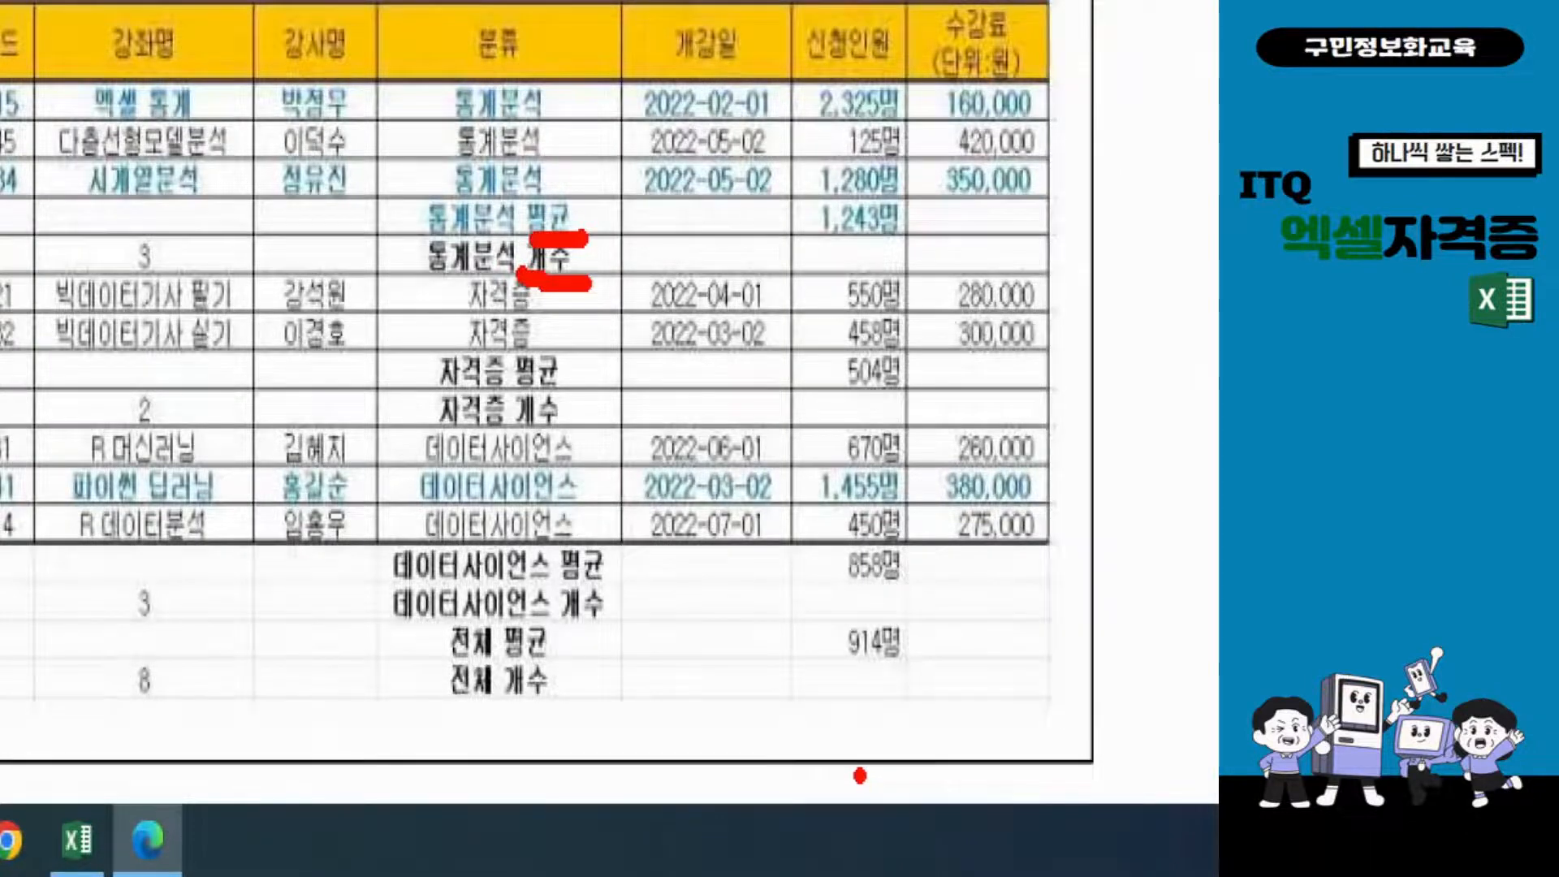
pyautogui.press('Escape')
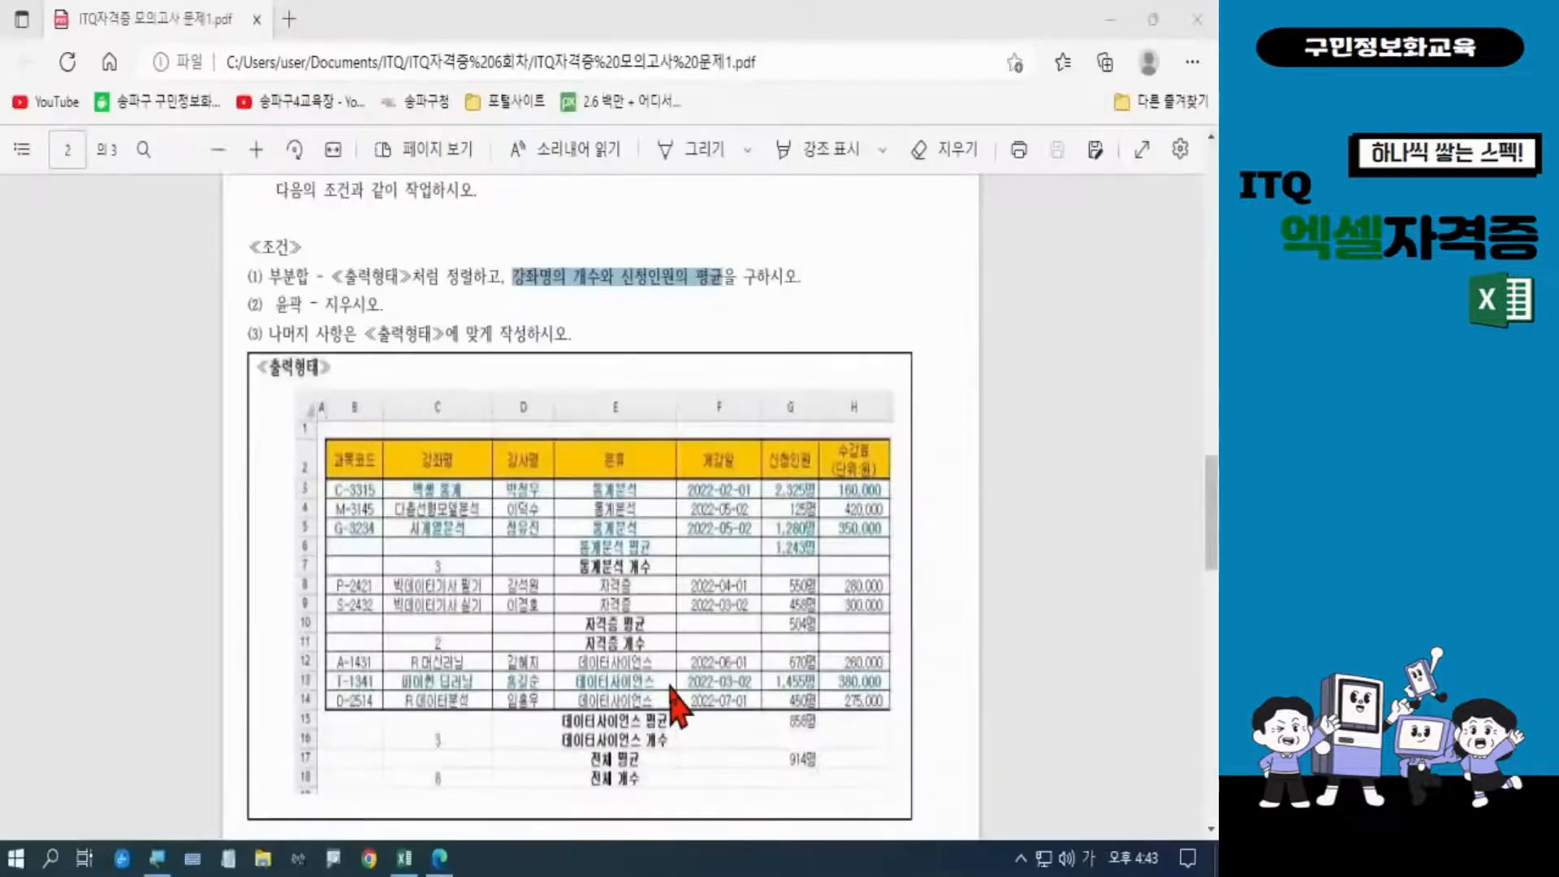
# Switch to Excel and add a subtotal grouped by 분류 with the 개수 function on 강좌명 only, leaving out 수강료(단위:원)
pyautogui.click(405, 857)
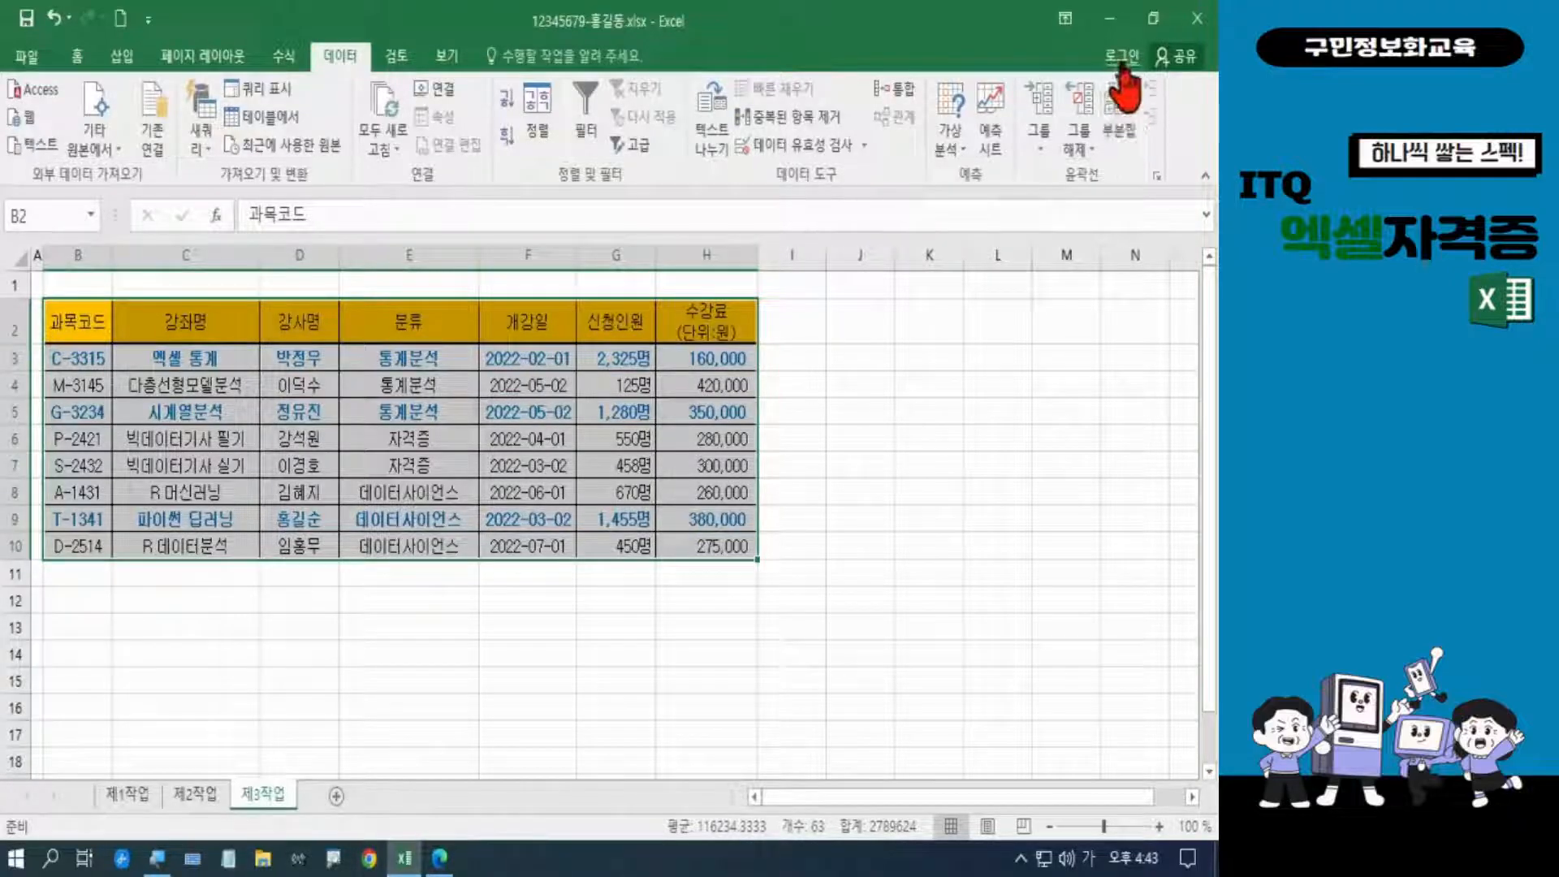
pyautogui.click(1119, 130)
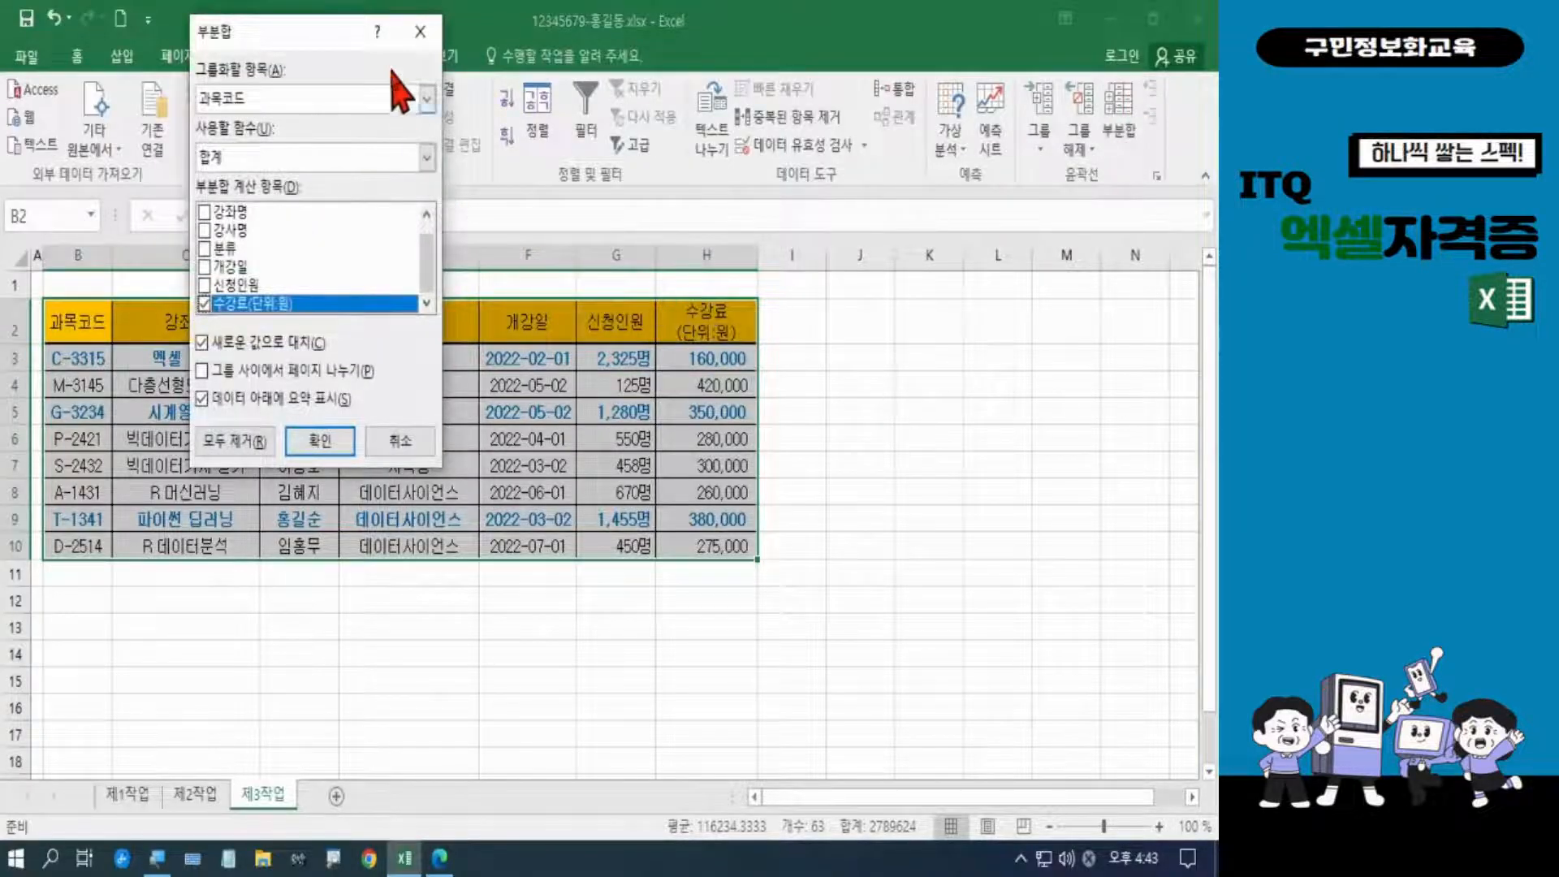
pyautogui.moveTo(335, 41); pyautogui.dragTo(487, 173)
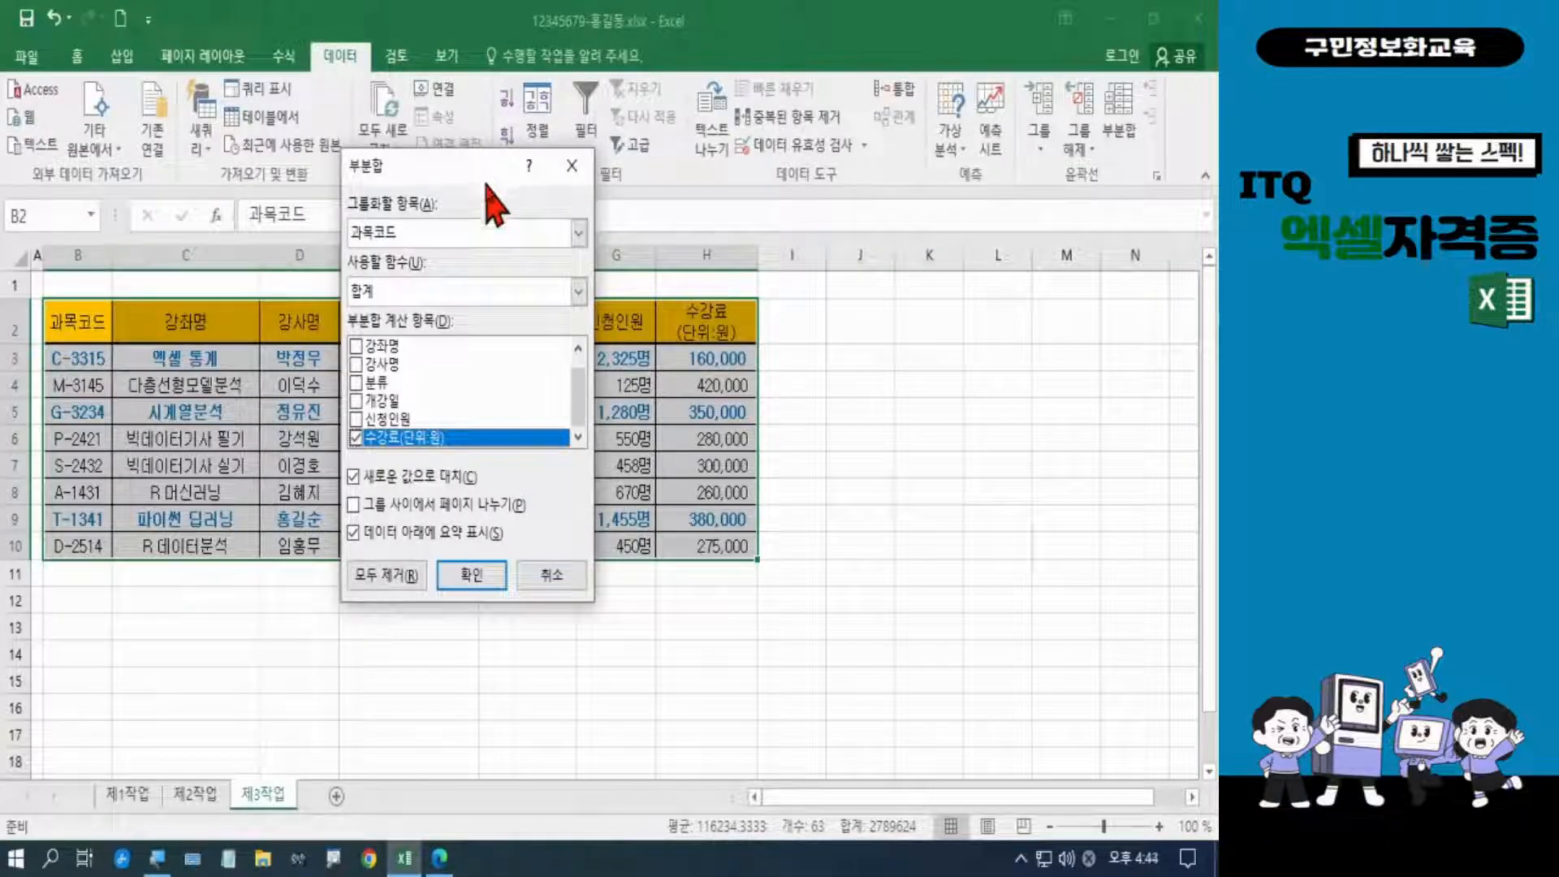
pyautogui.click(578, 233)
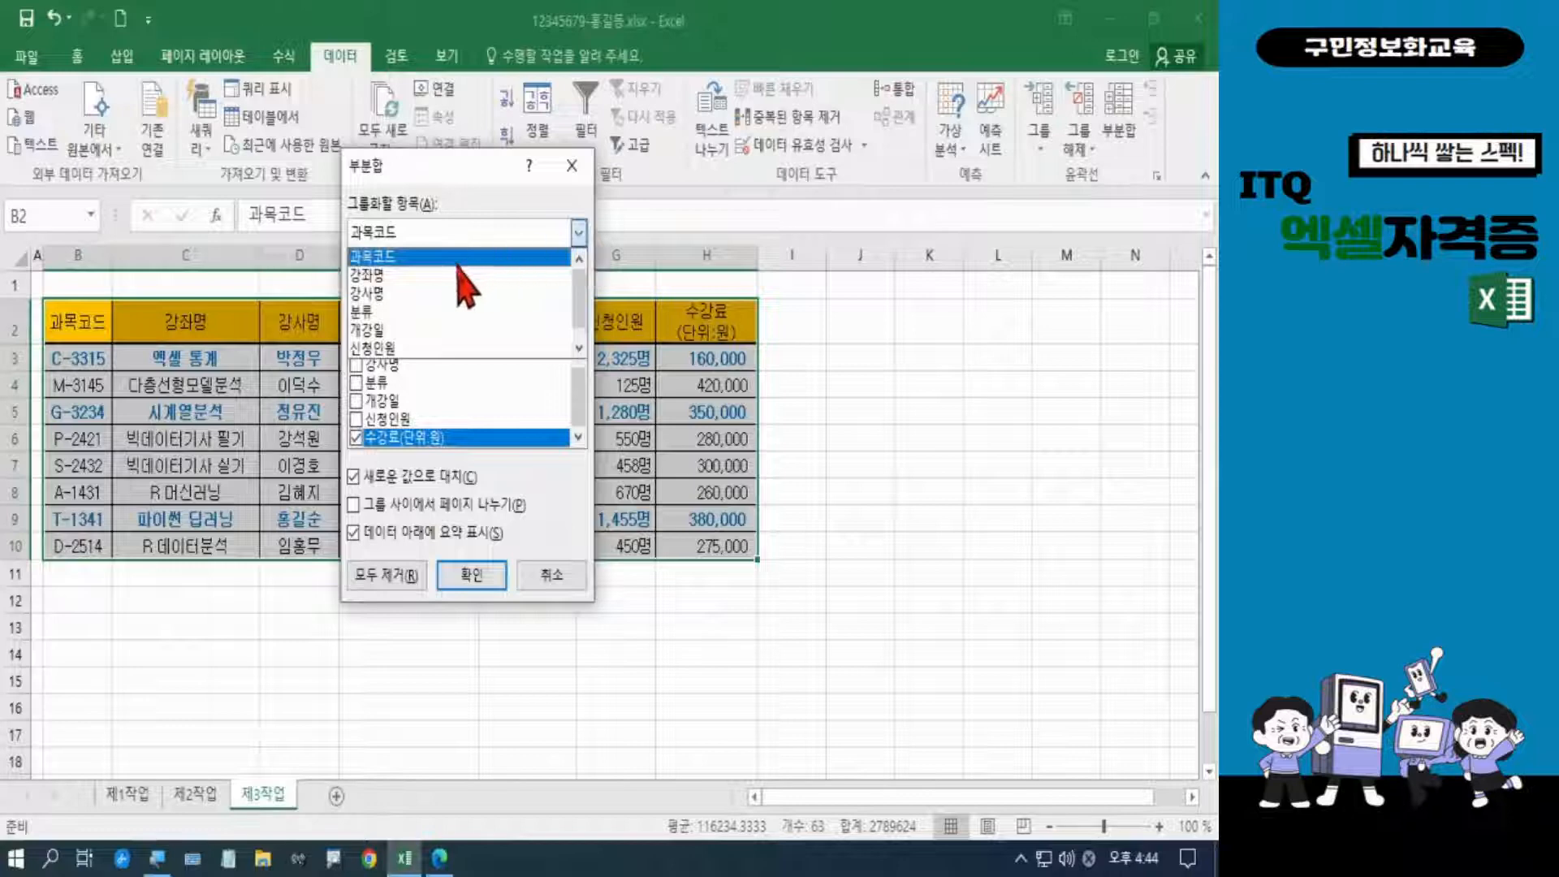
pyautogui.click(420, 313)
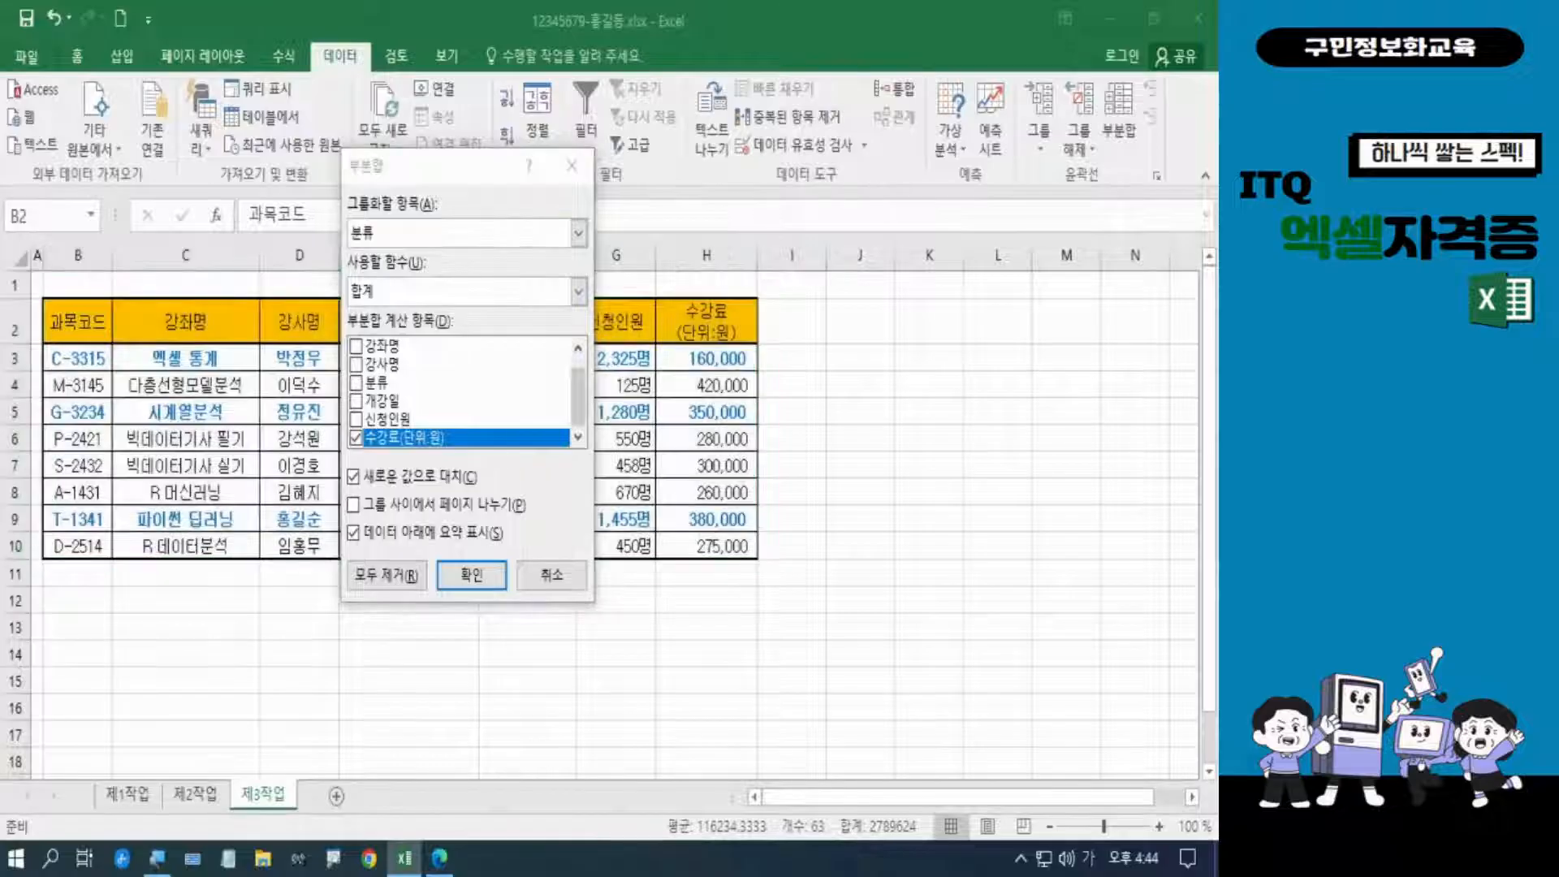
pyautogui.click(581, 292)
pyautogui.click(427, 340)
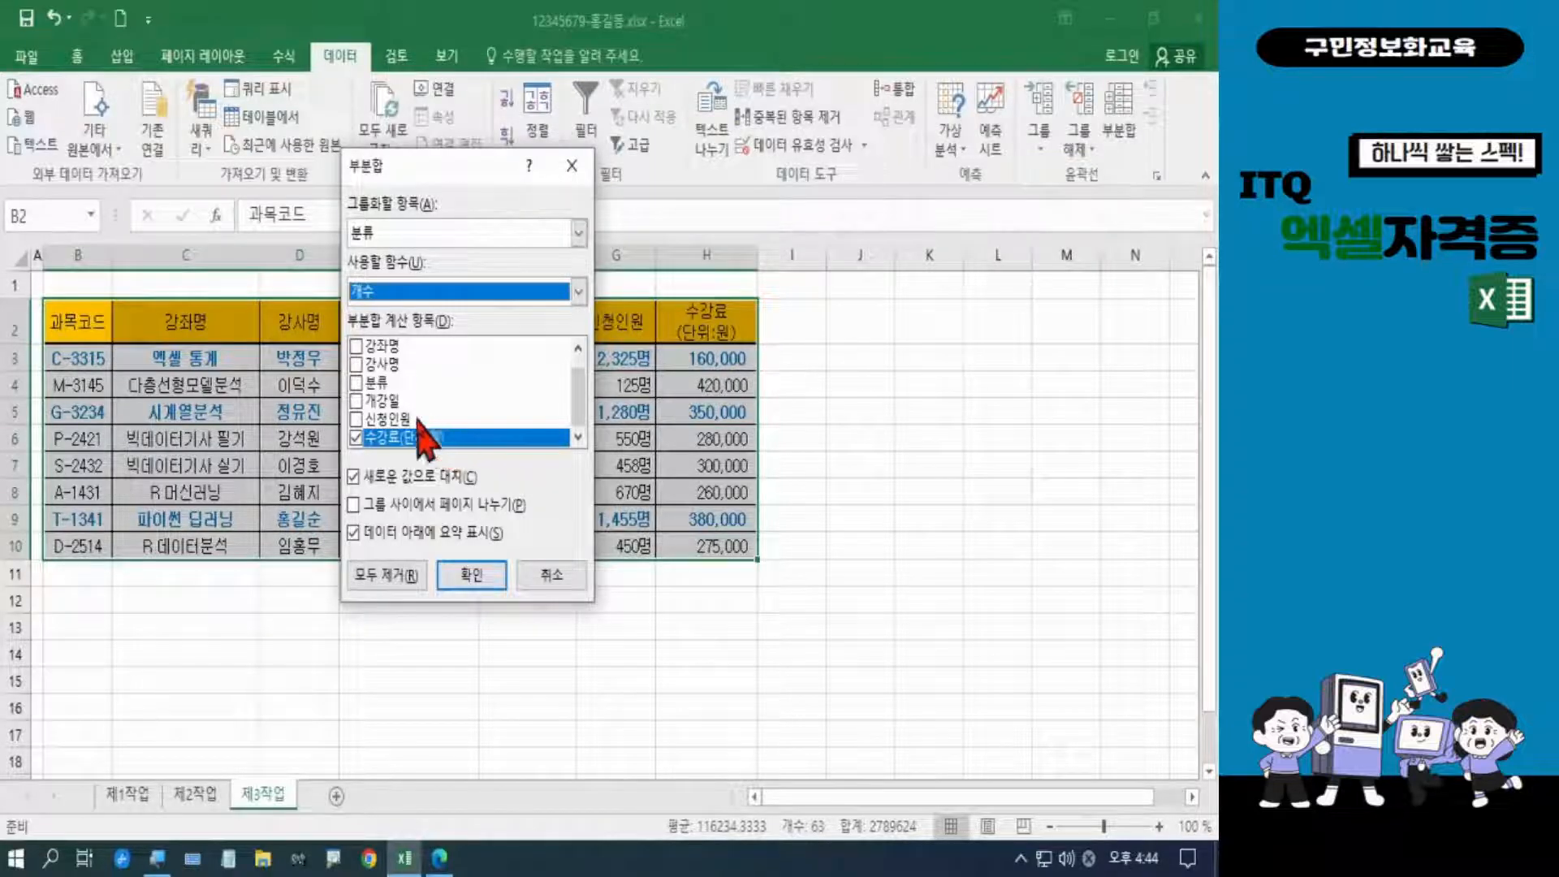
pyautogui.click(357, 347)
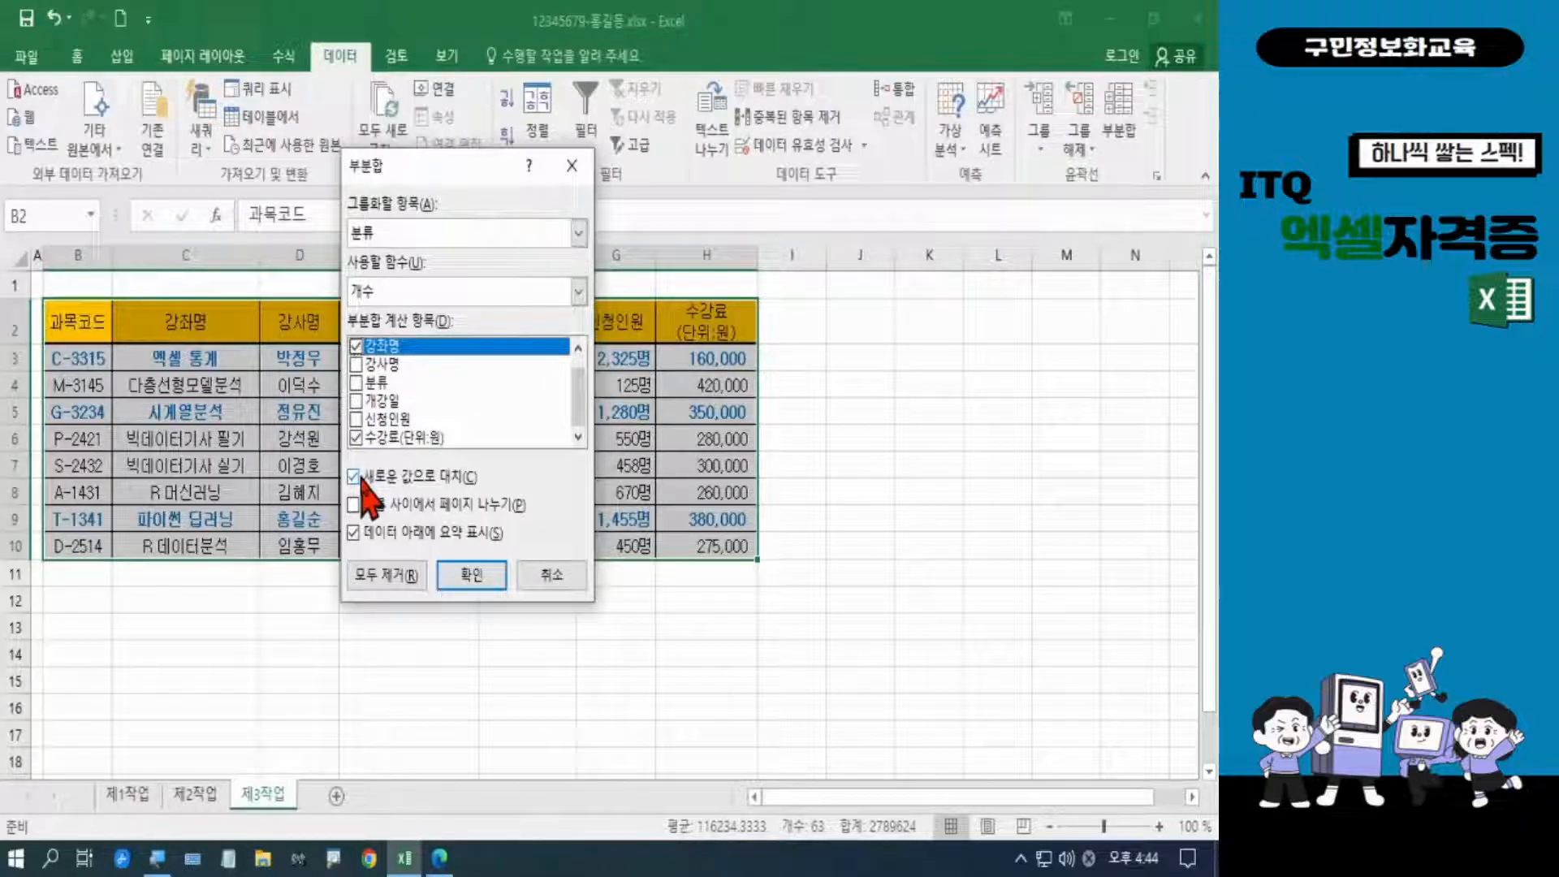
pyautogui.click(356, 438)
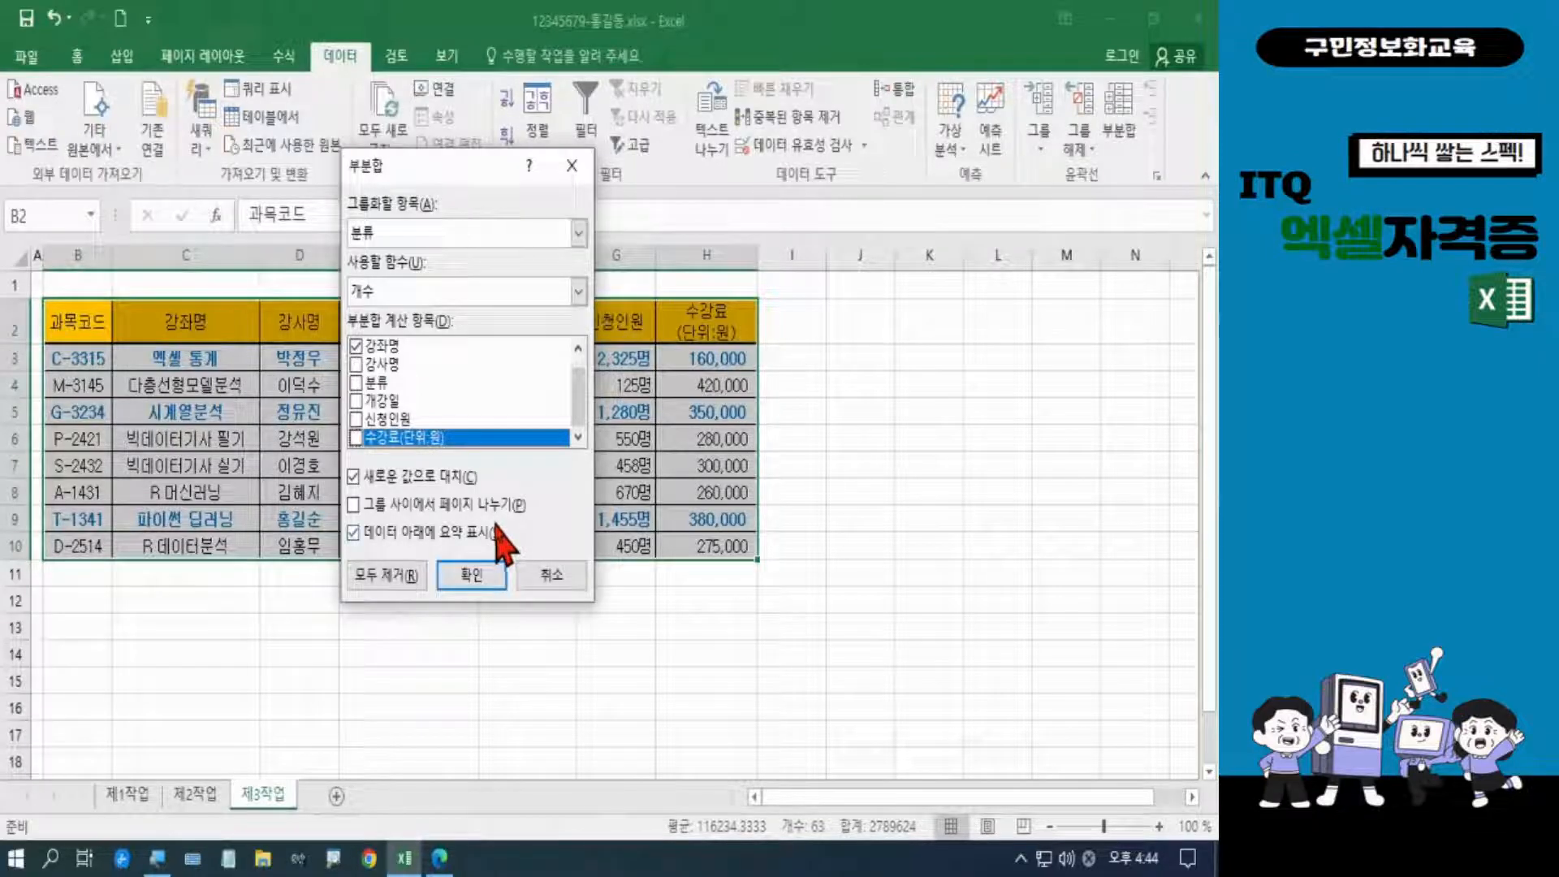
pyautogui.click(485, 575)
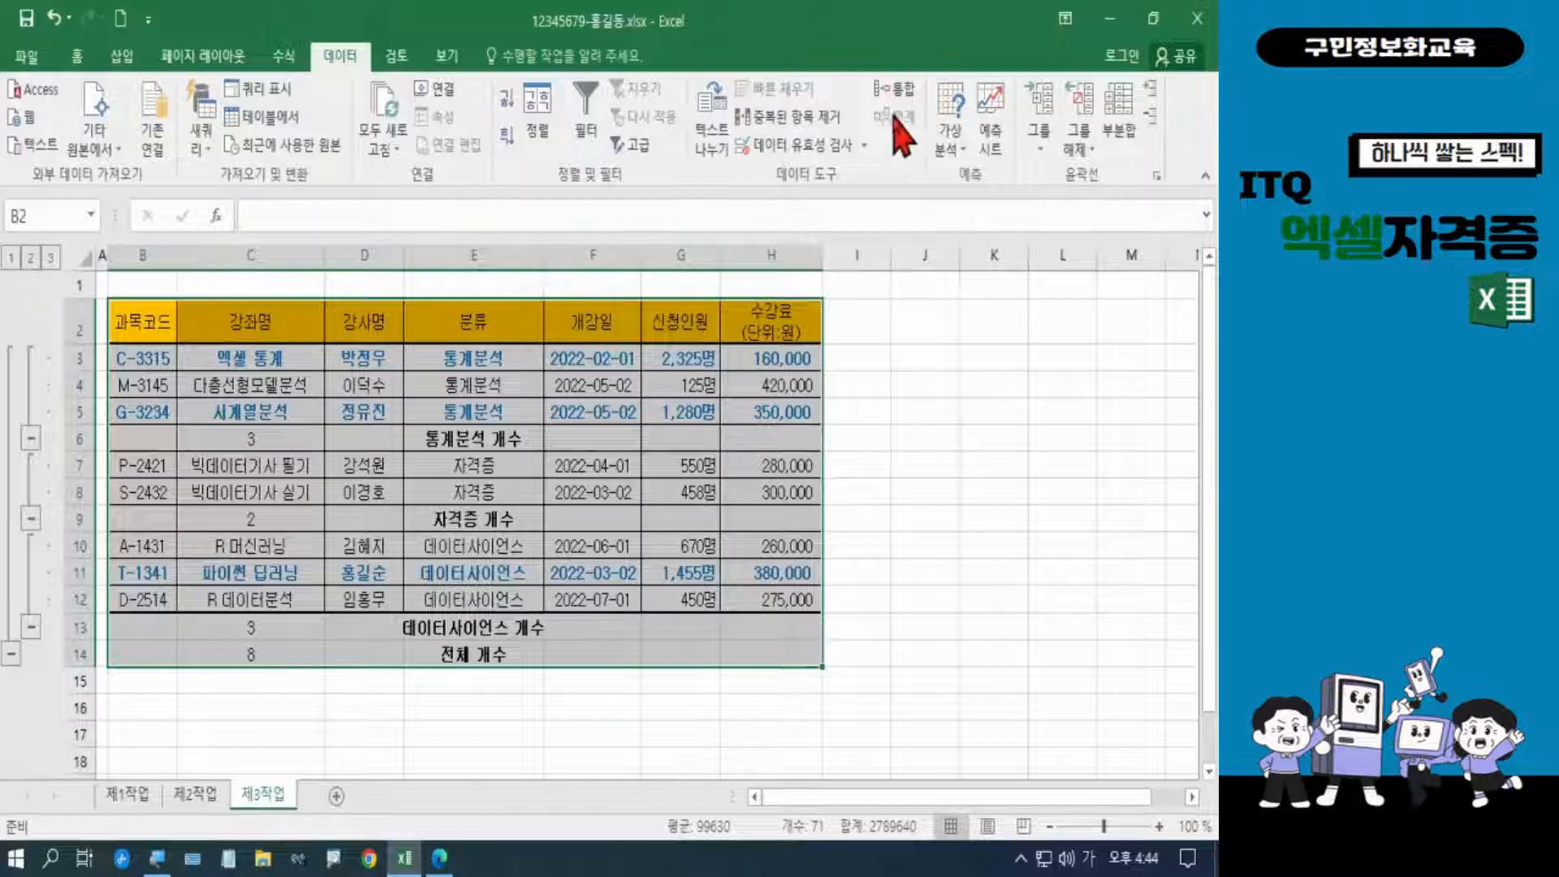
# Add a second subtotal by 분류 with the 평균 function on 신청인원 only, turning off 새로운 값으로 대치 to keep the existing subtotals
pyautogui.click(1120, 130)
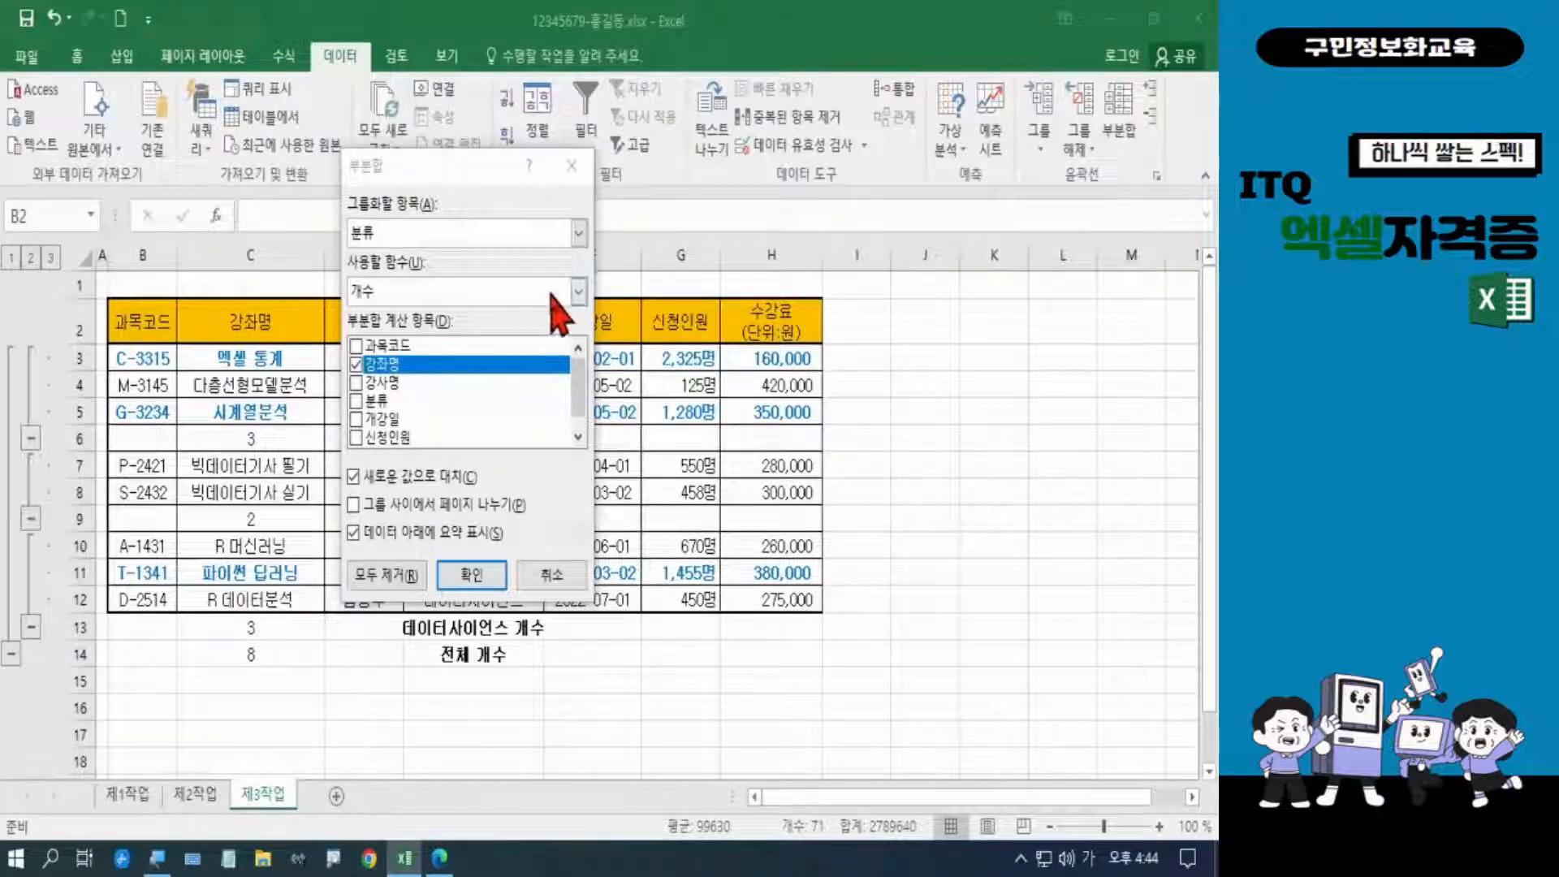
pyautogui.click(579, 290)
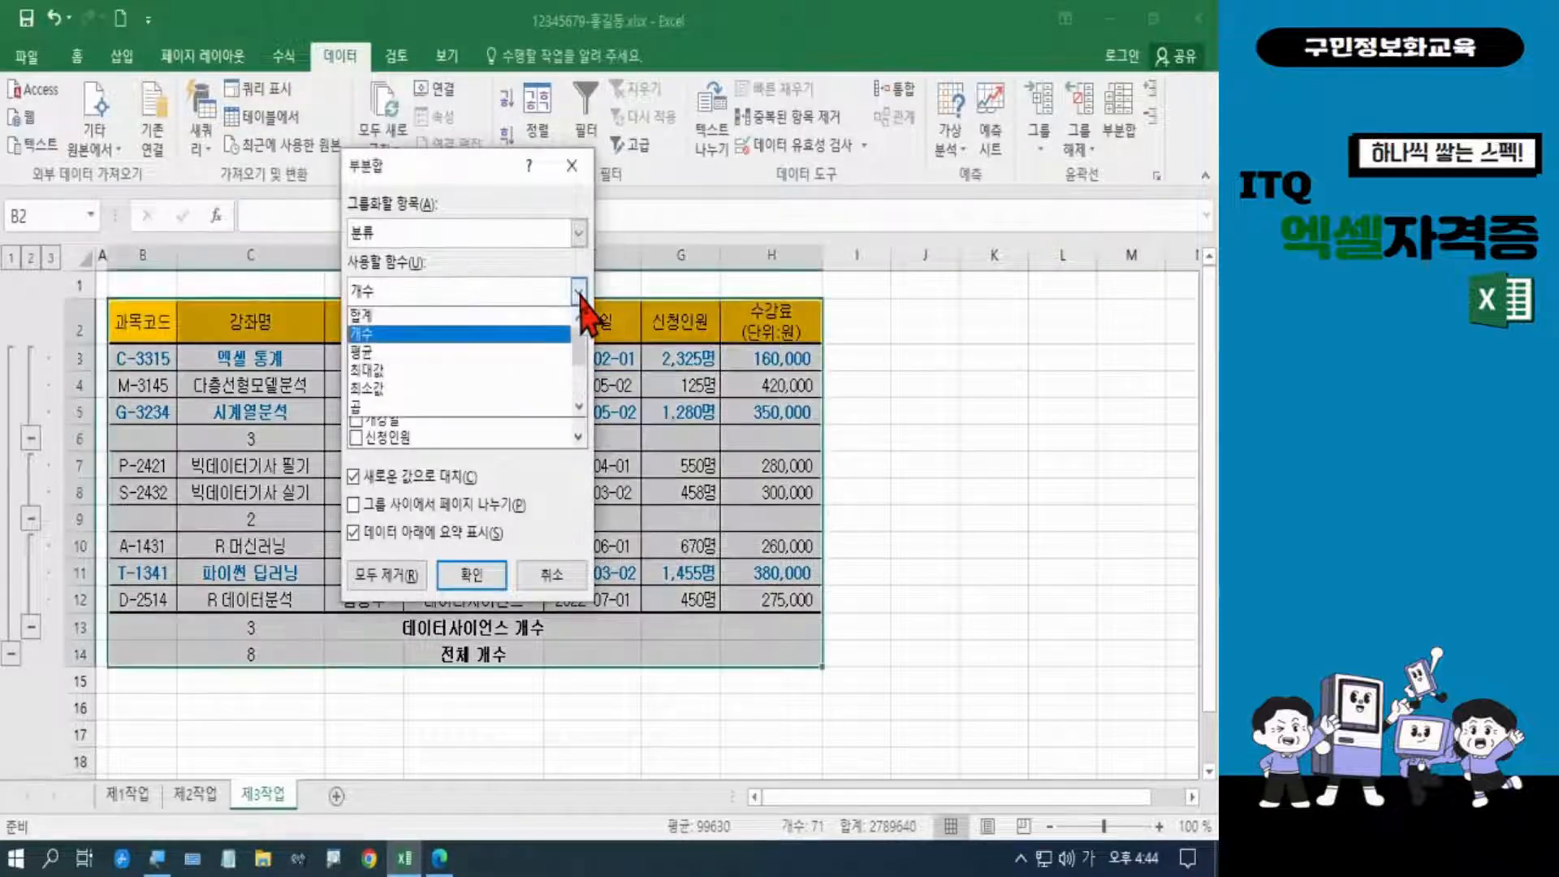
pyautogui.click(445, 352)
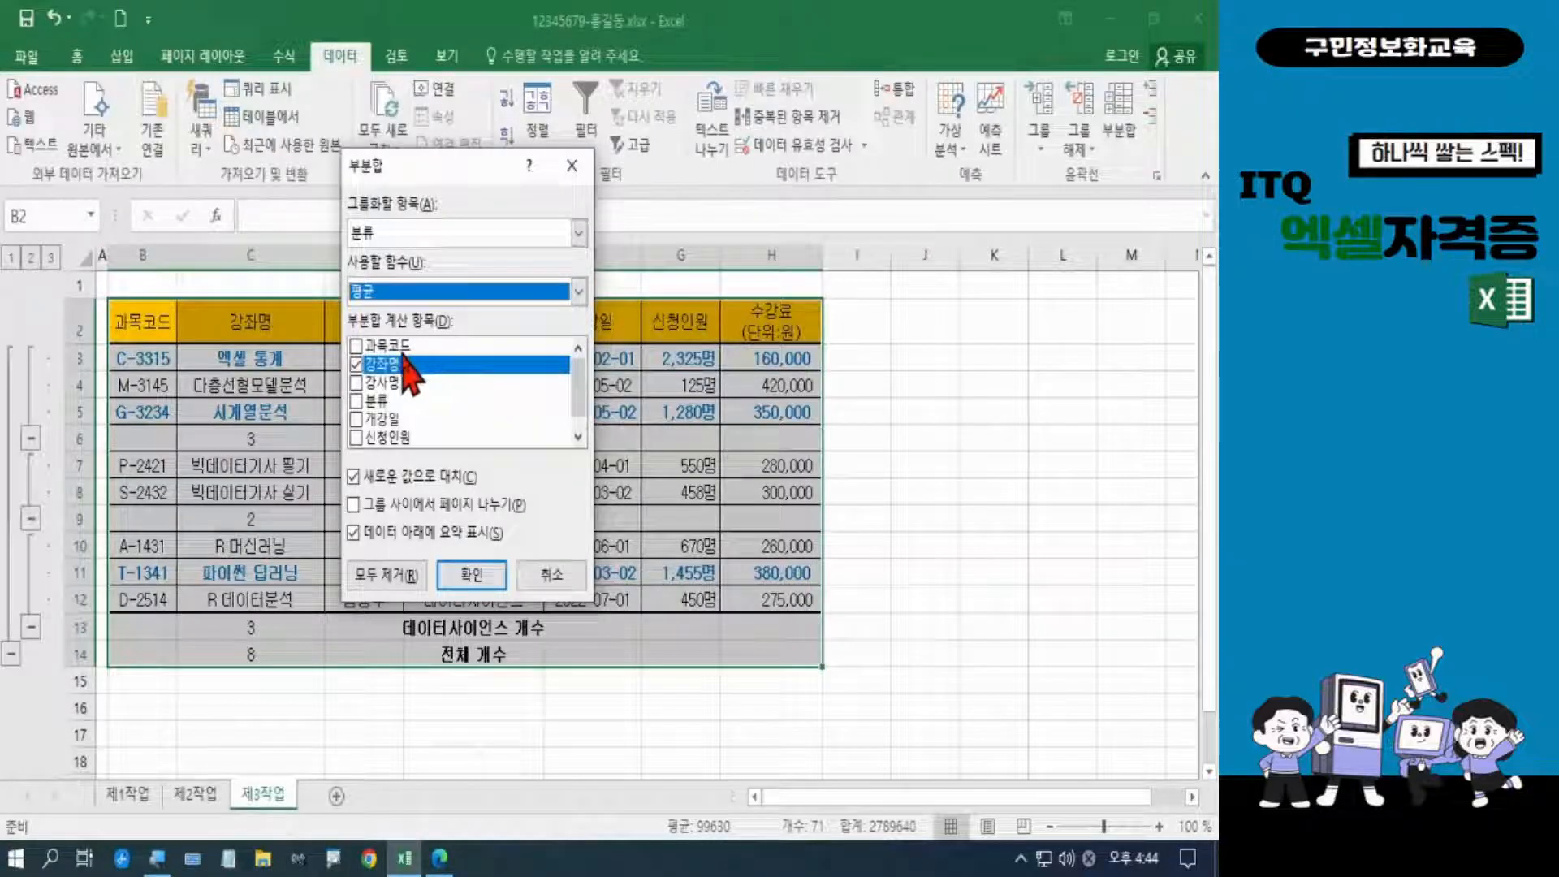
pyautogui.click(371, 364)
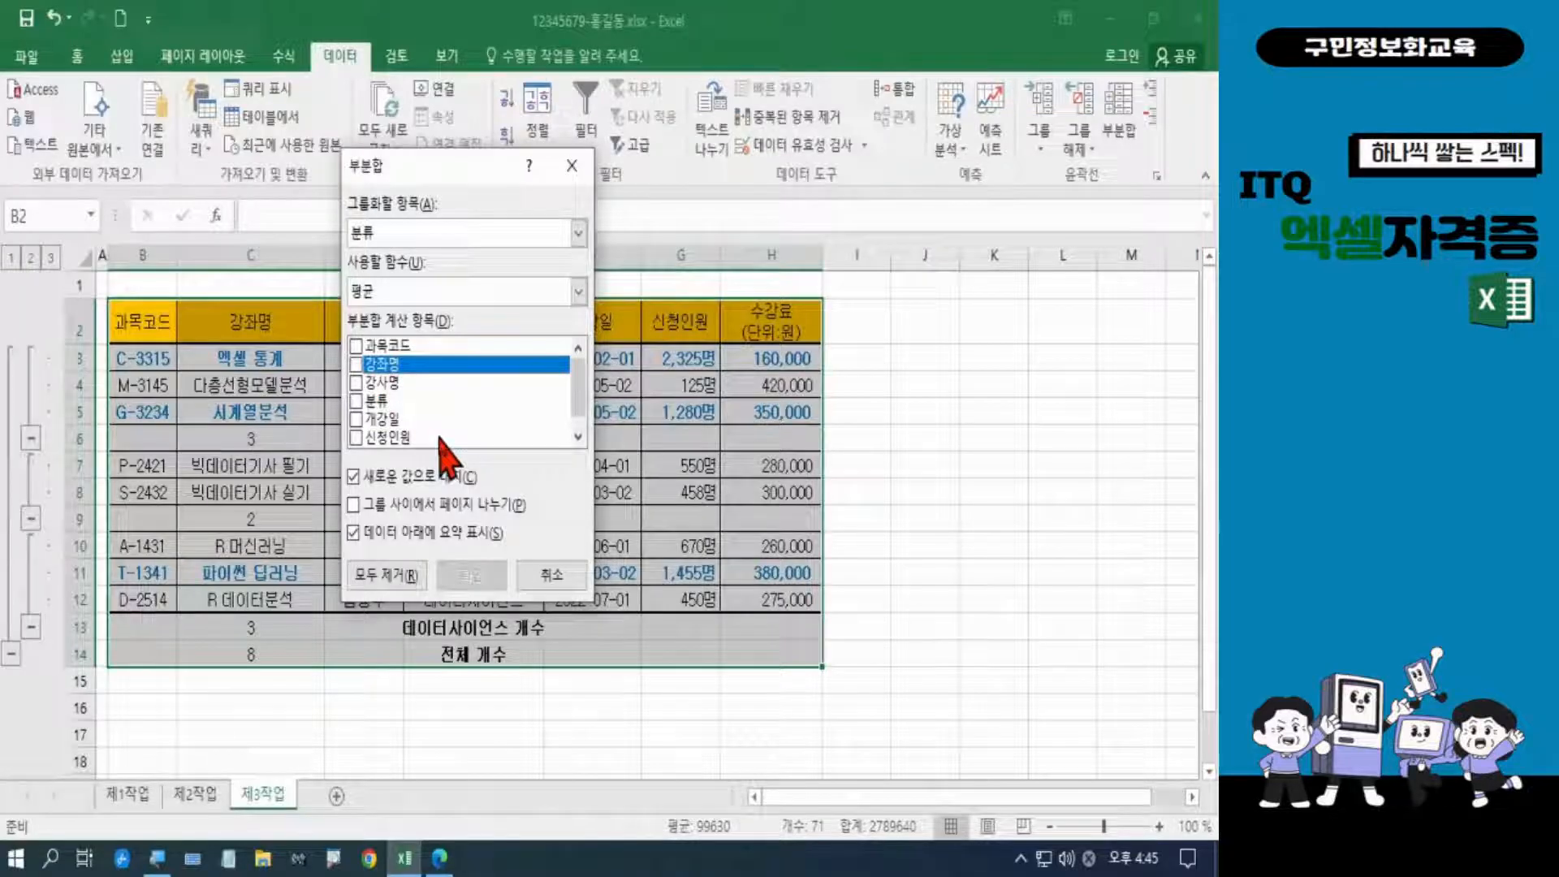
pyautogui.click(357, 439)
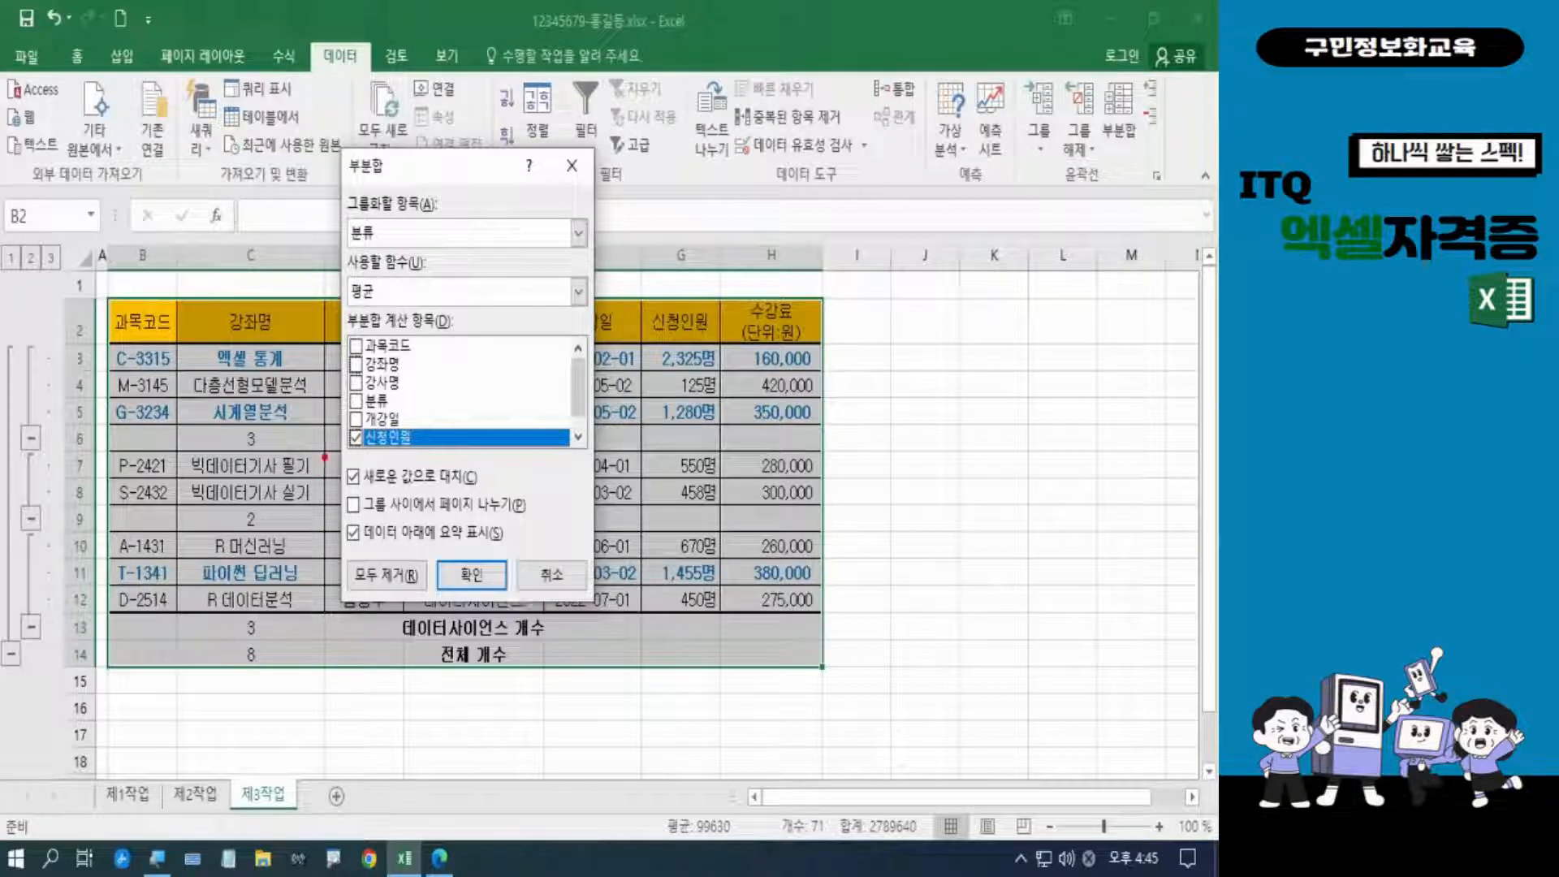
pyautogui.moveTo(325, 456)
pyautogui.mouseDown()
pyautogui.moveTo(416, 498)
pyautogui.moveTo(510, 499)
pyautogui.mouseUp()
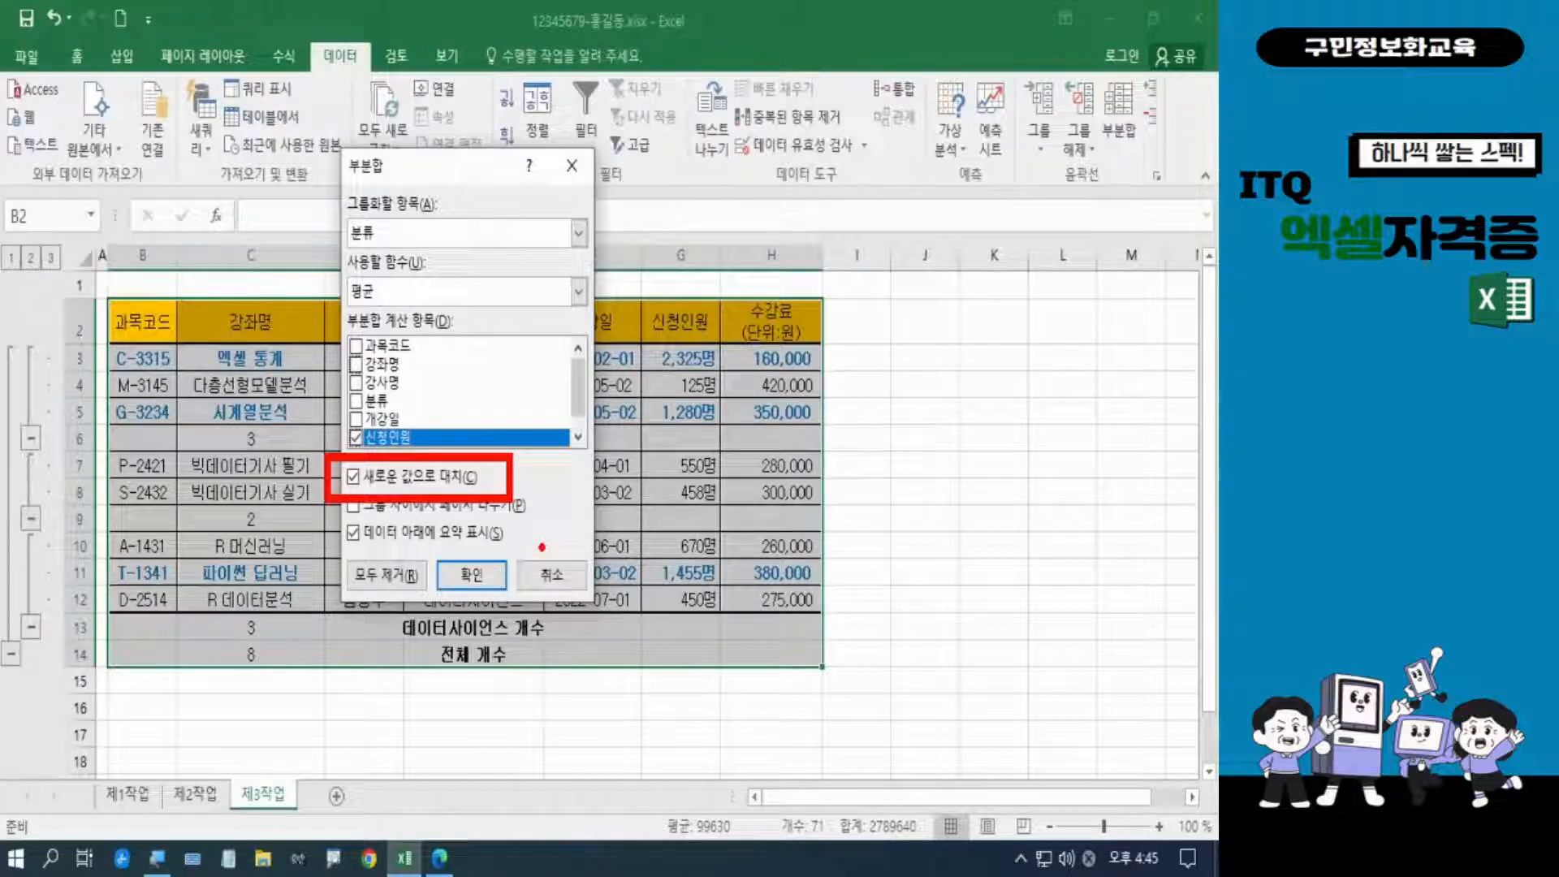
pyautogui.click(354, 477)
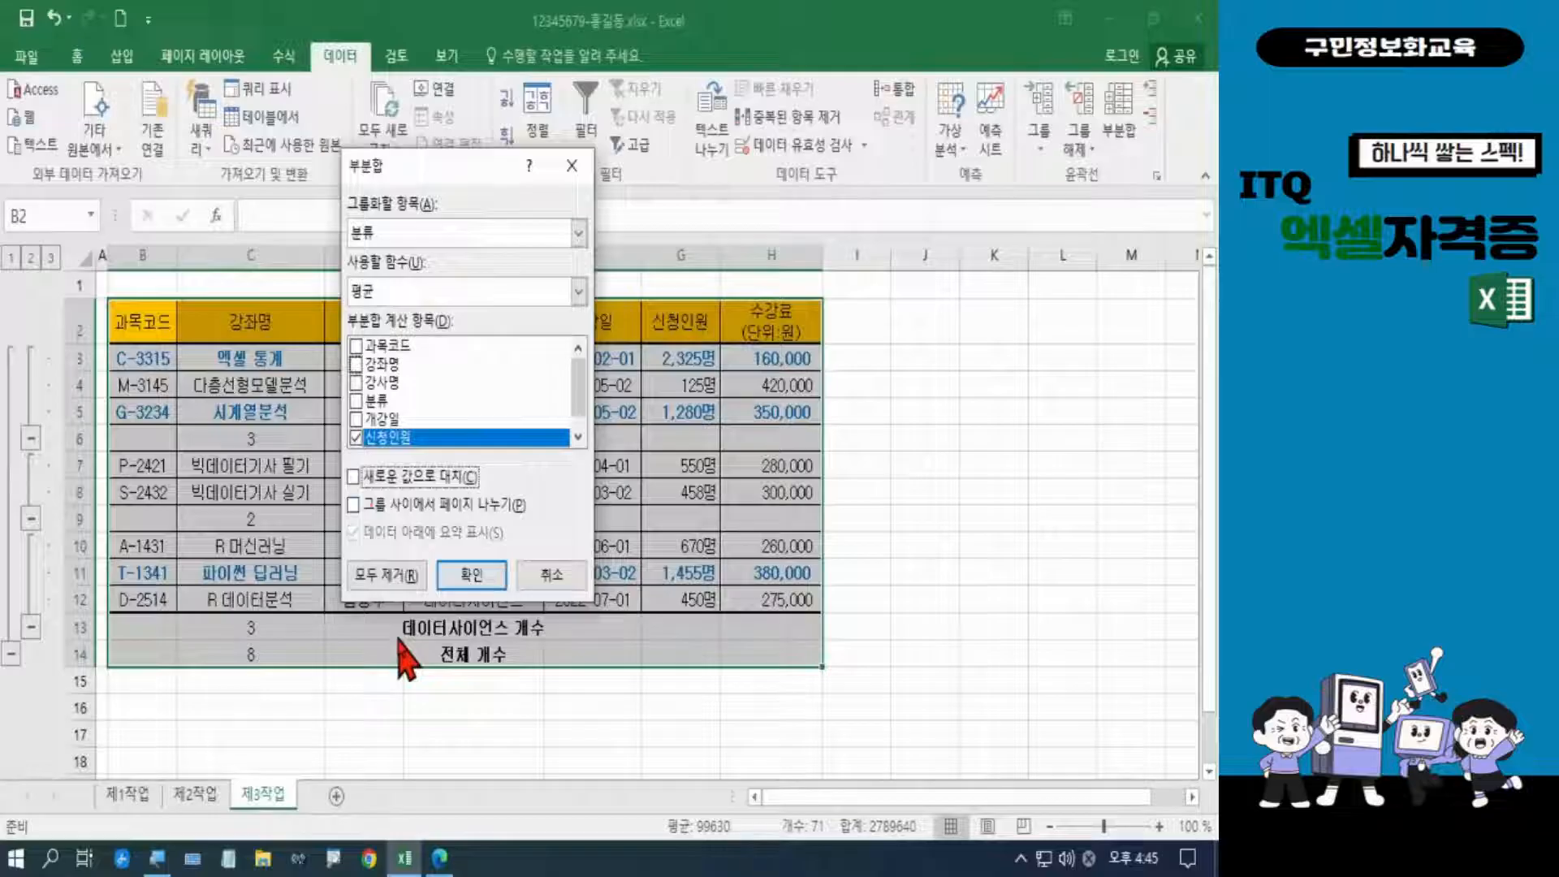
pyautogui.click(471, 575)
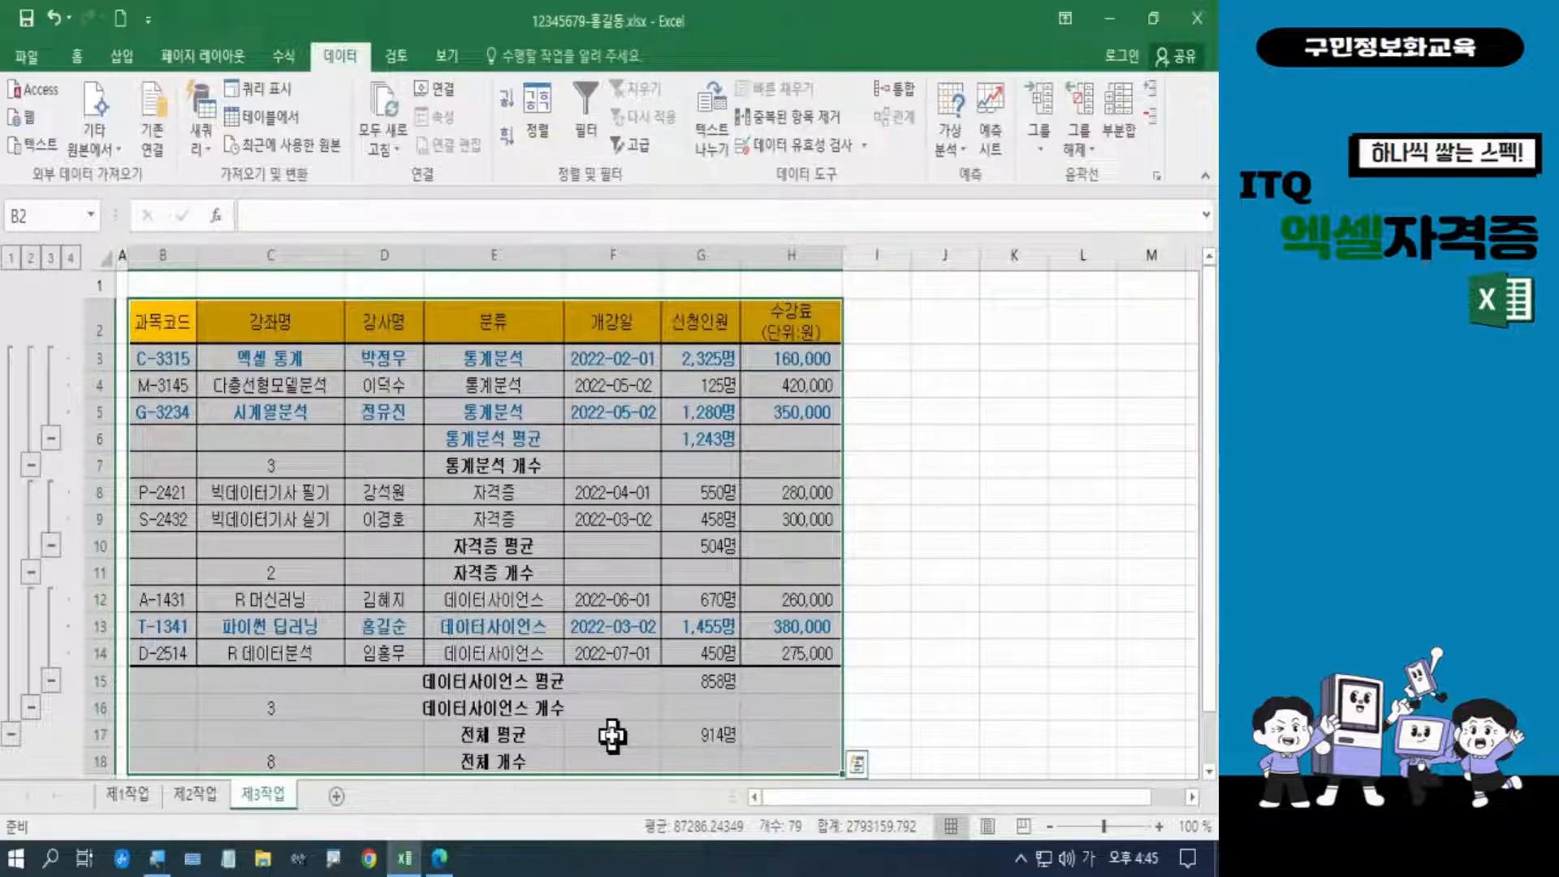
pyautogui.click(612, 735)
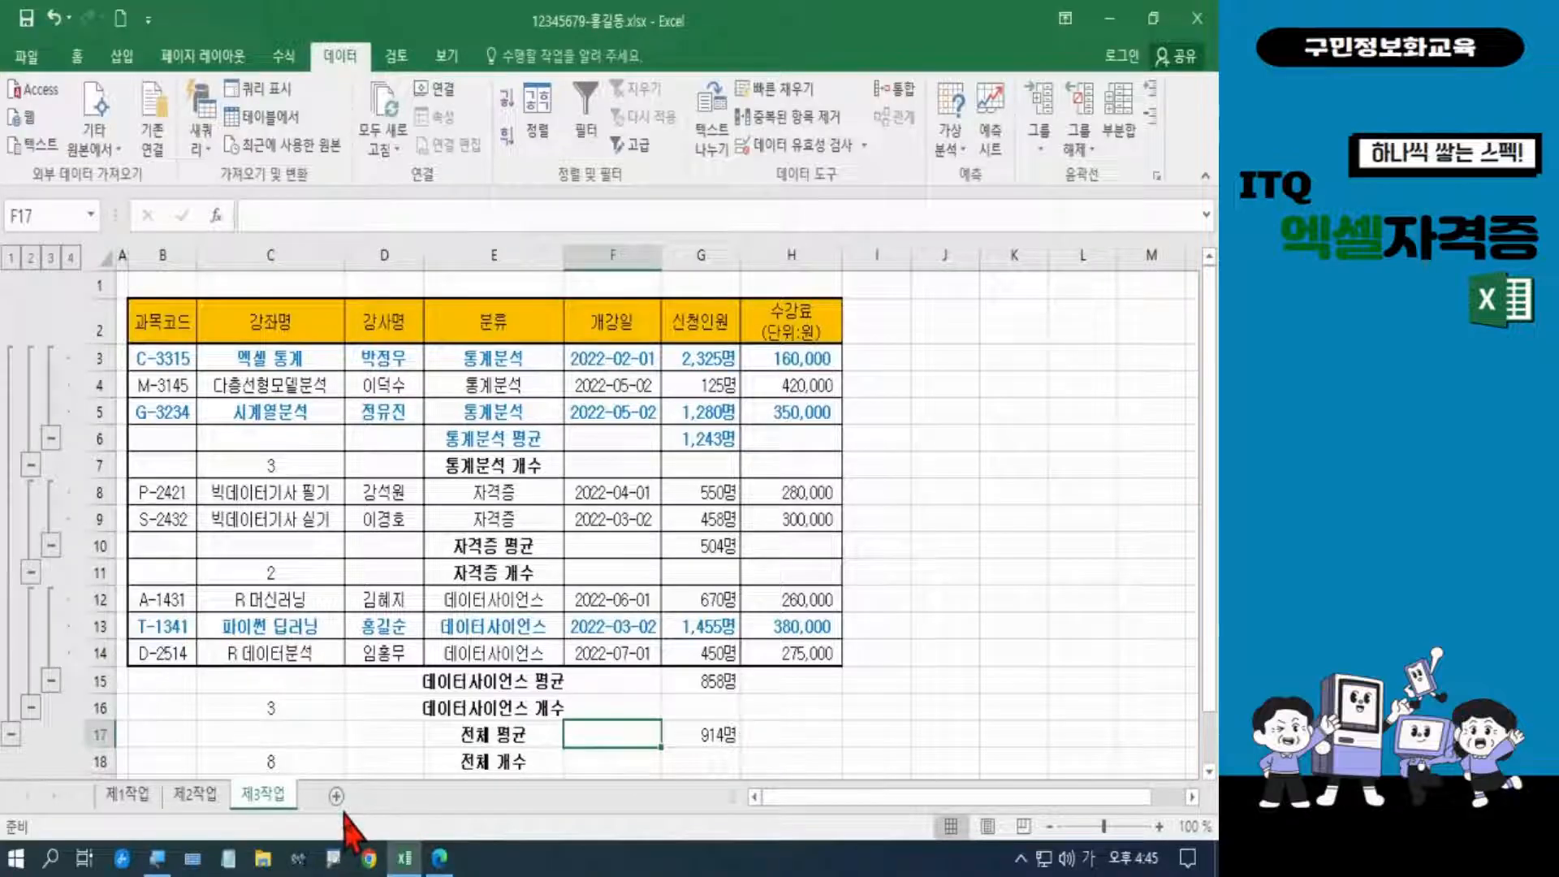
# Check condition (2) for 제3작업 in the exam PDF in Edge, and in Excel clear the subtotal table's outline (윤곽 지우기)
pyautogui.click(439, 858)
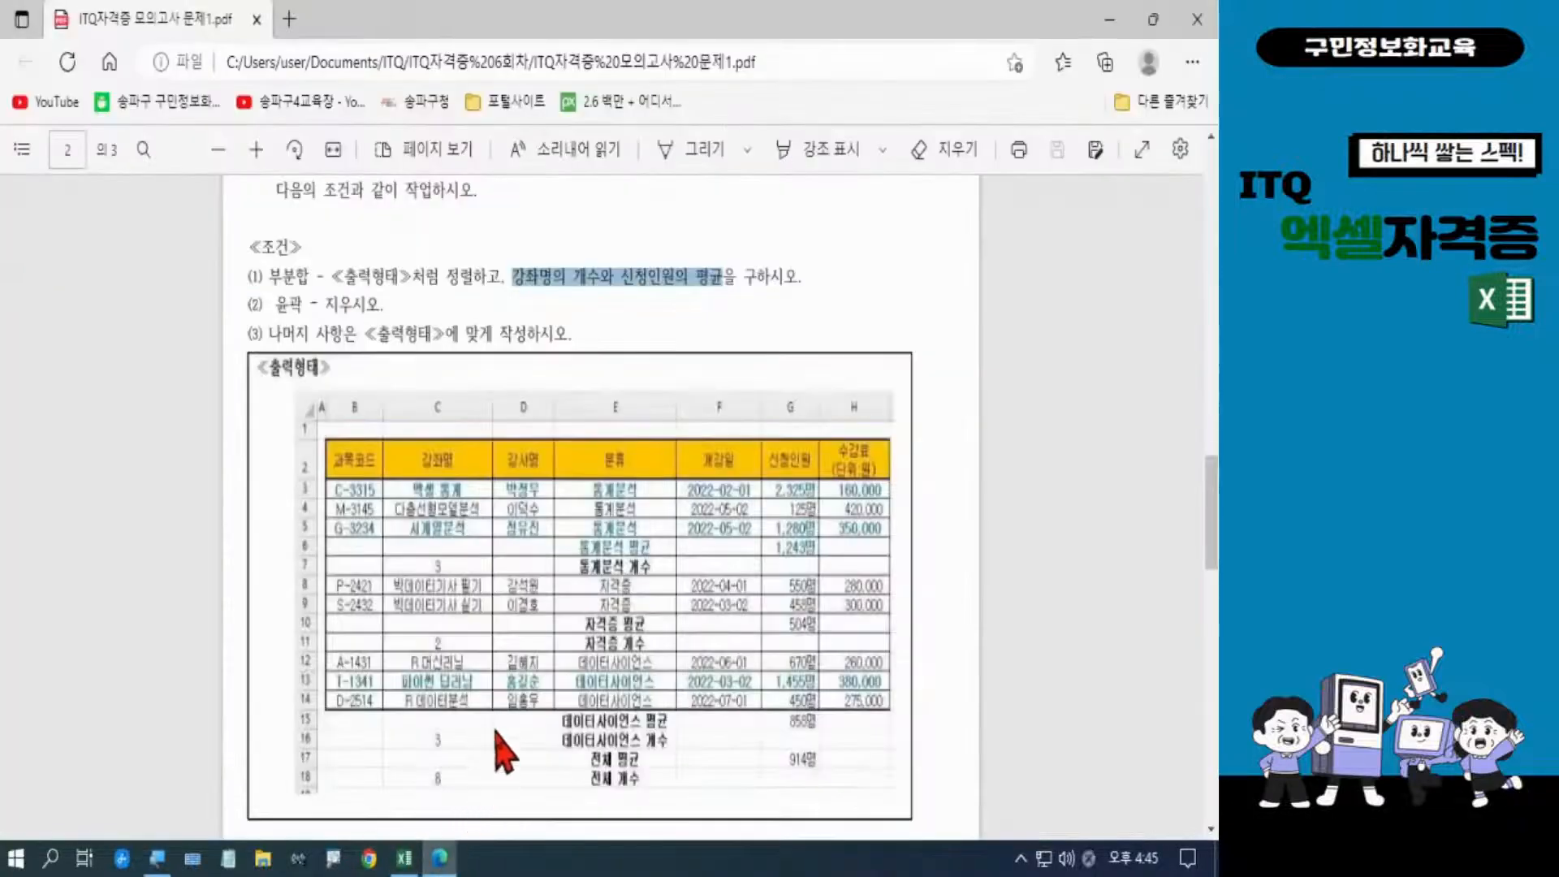
pyautogui.click(279, 304)
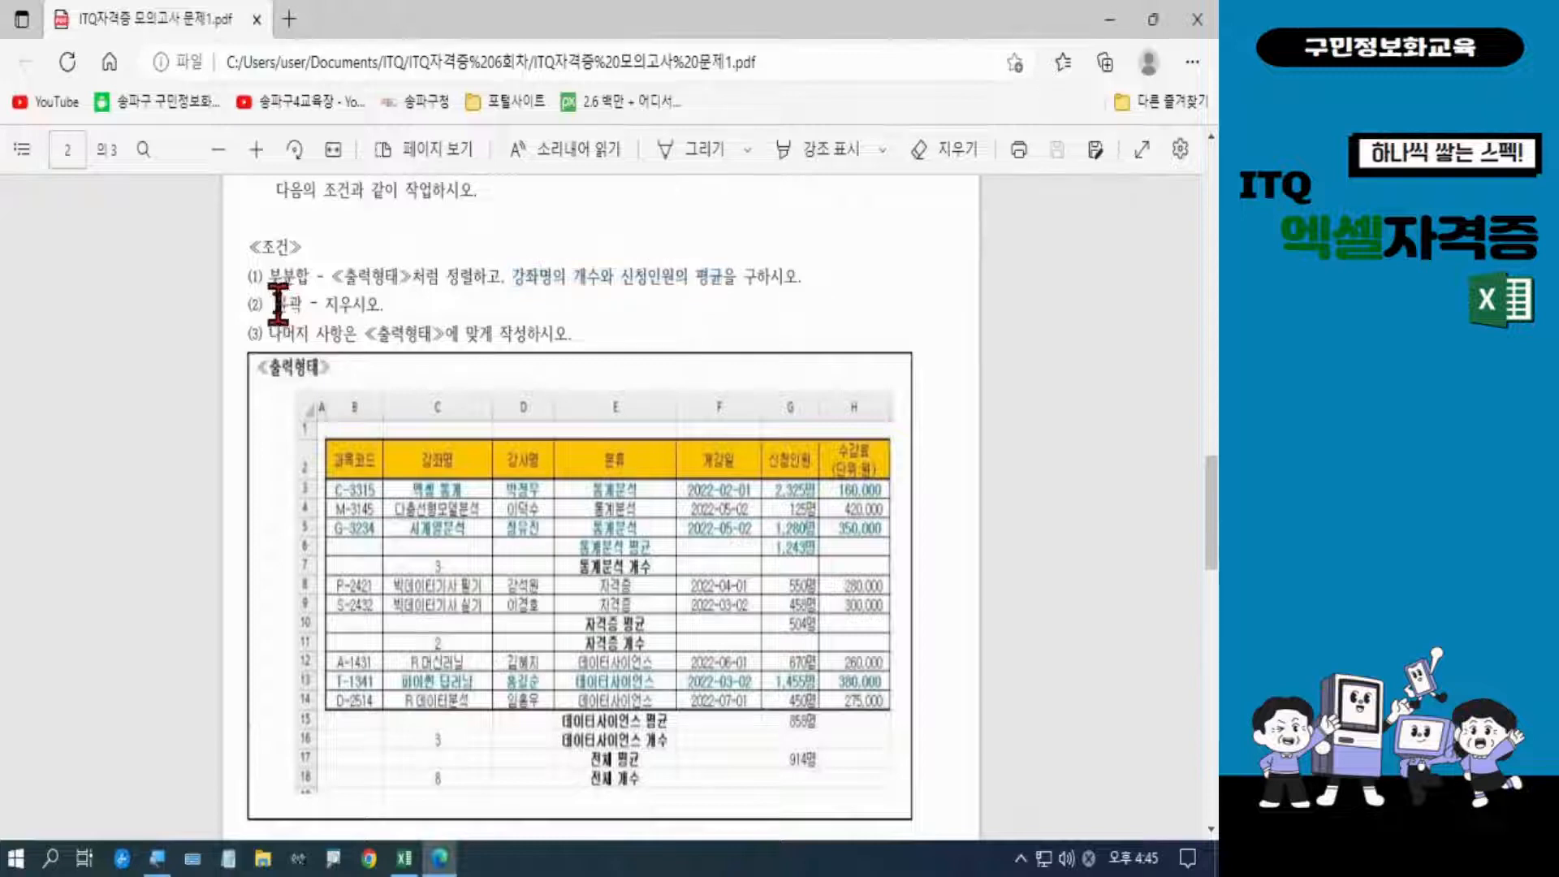
pyautogui.moveTo(279, 305); pyautogui.dragTo(383, 303)
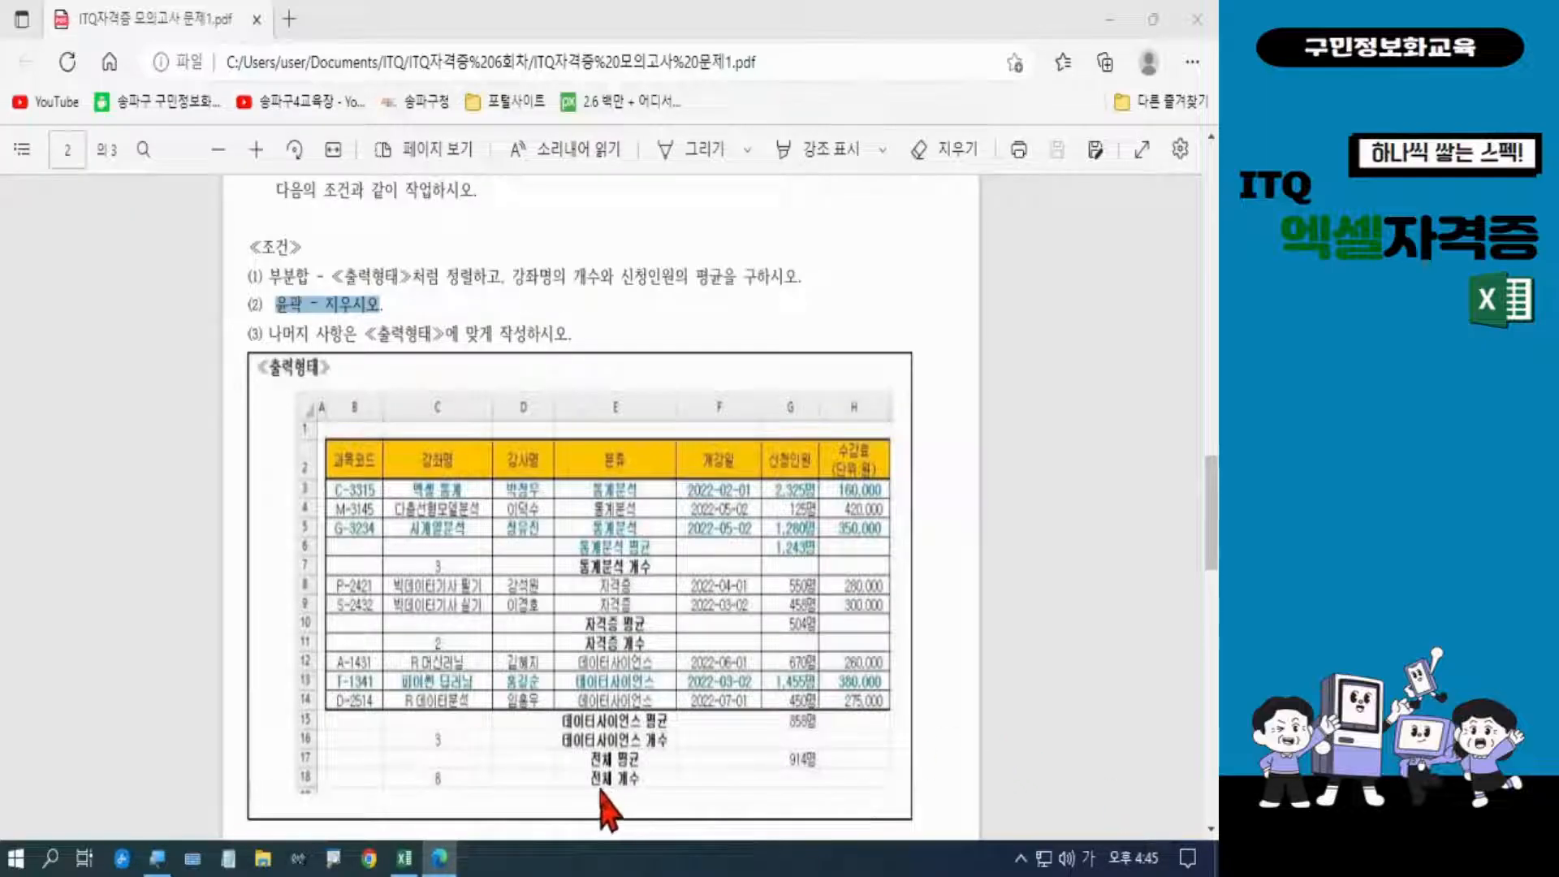
pyautogui.click(405, 858)
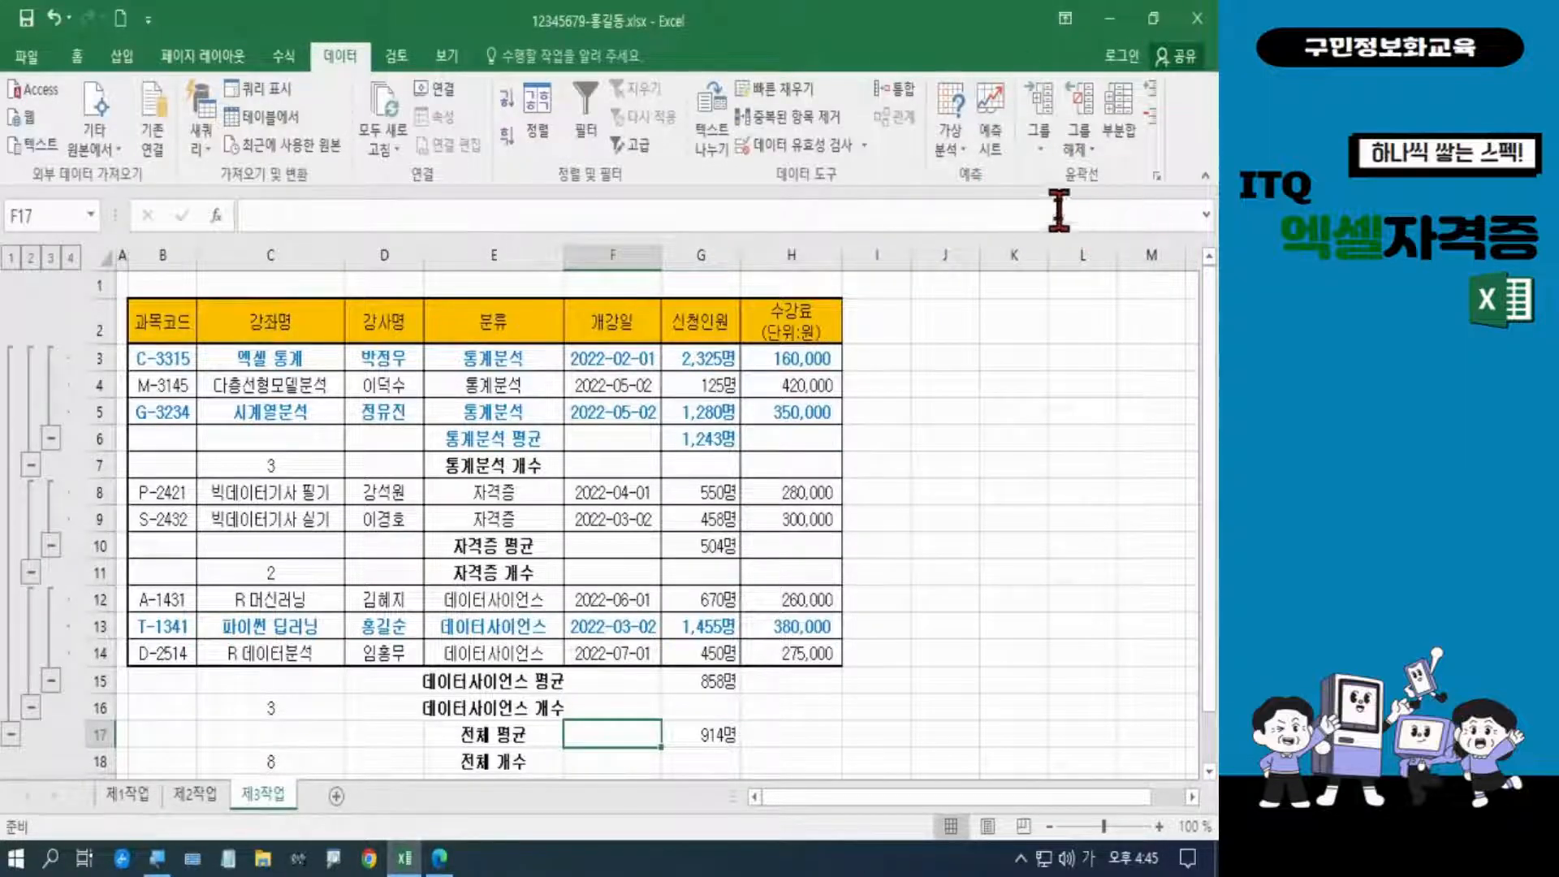
pyautogui.click(1090, 154)
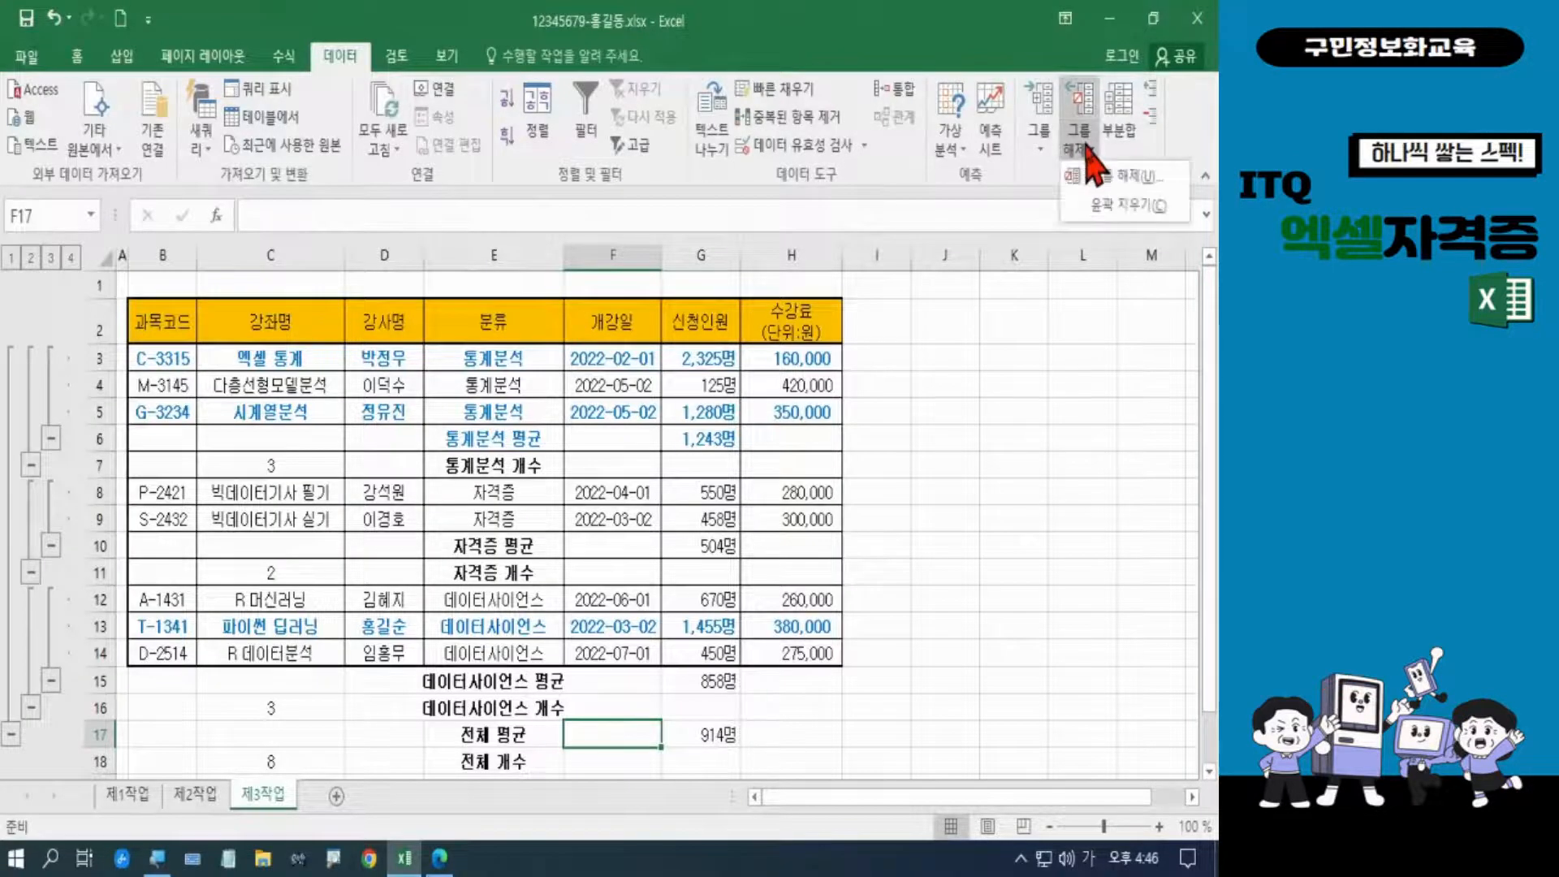
pyautogui.click(1110, 207)
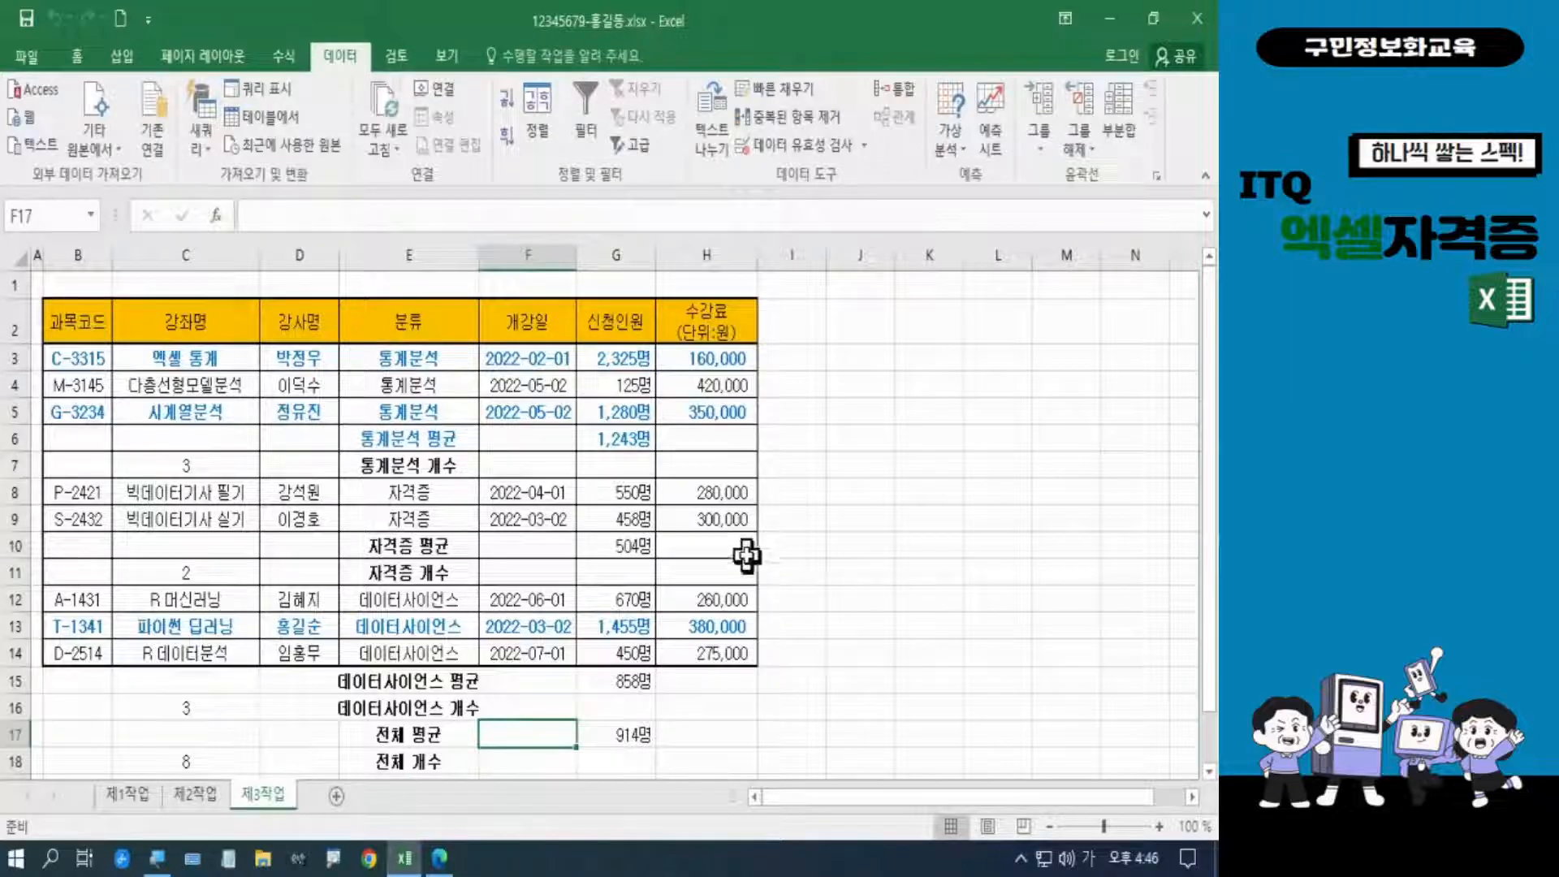
# Switch to the exam PDF in Edge and compare its 제3작업 output with the Excel table side by side, including the 신청인원 and 수강료 columns
pyautogui.click(439, 858)
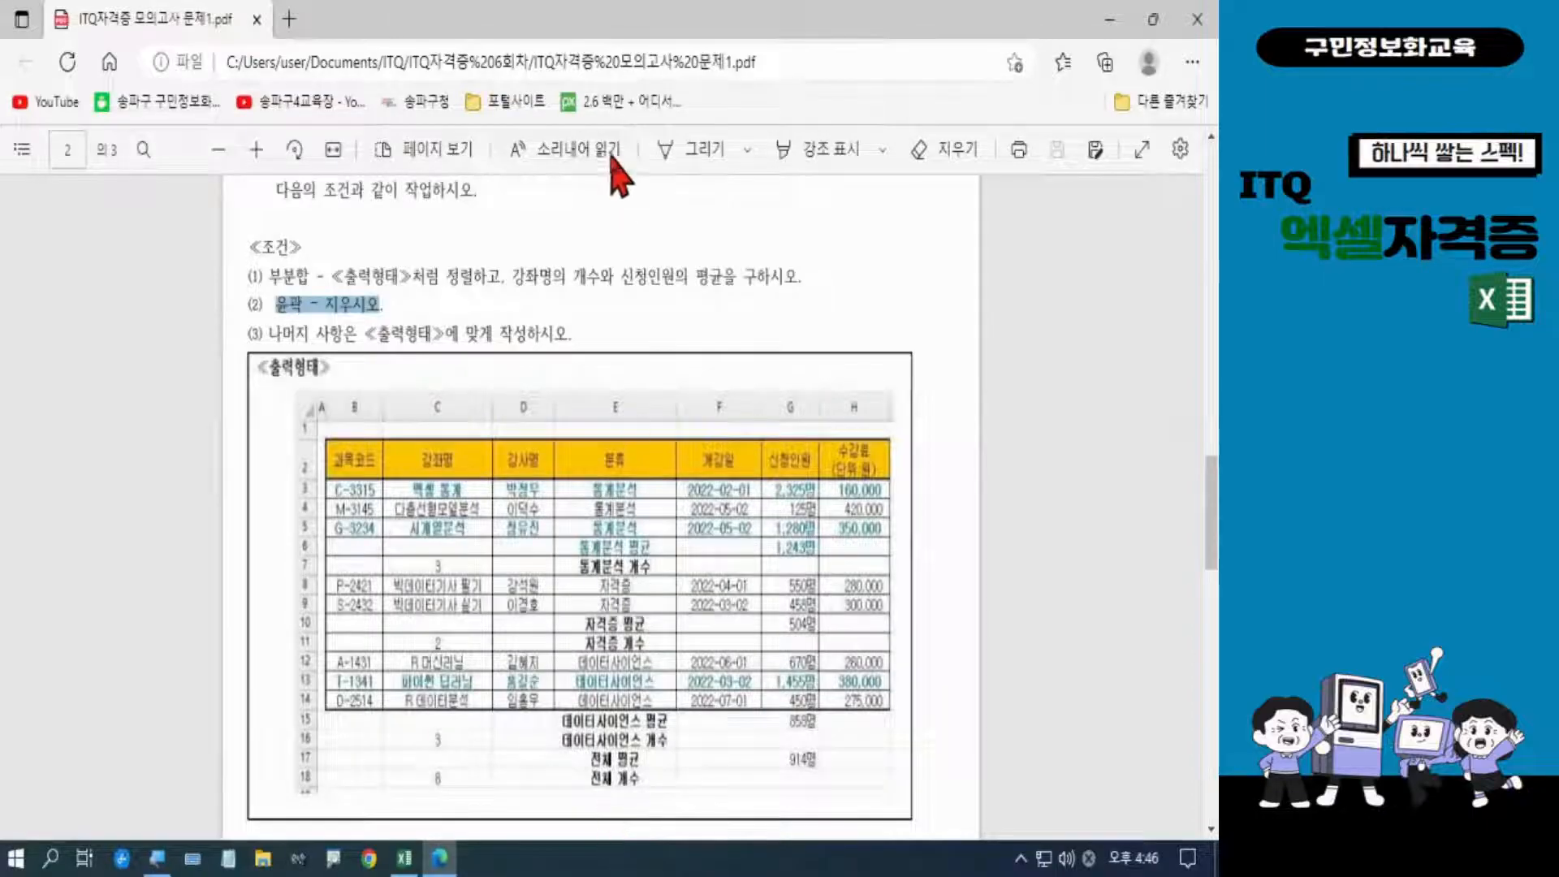
pyautogui.moveTo(601, 32); pyautogui.dragTo(1000, 18)
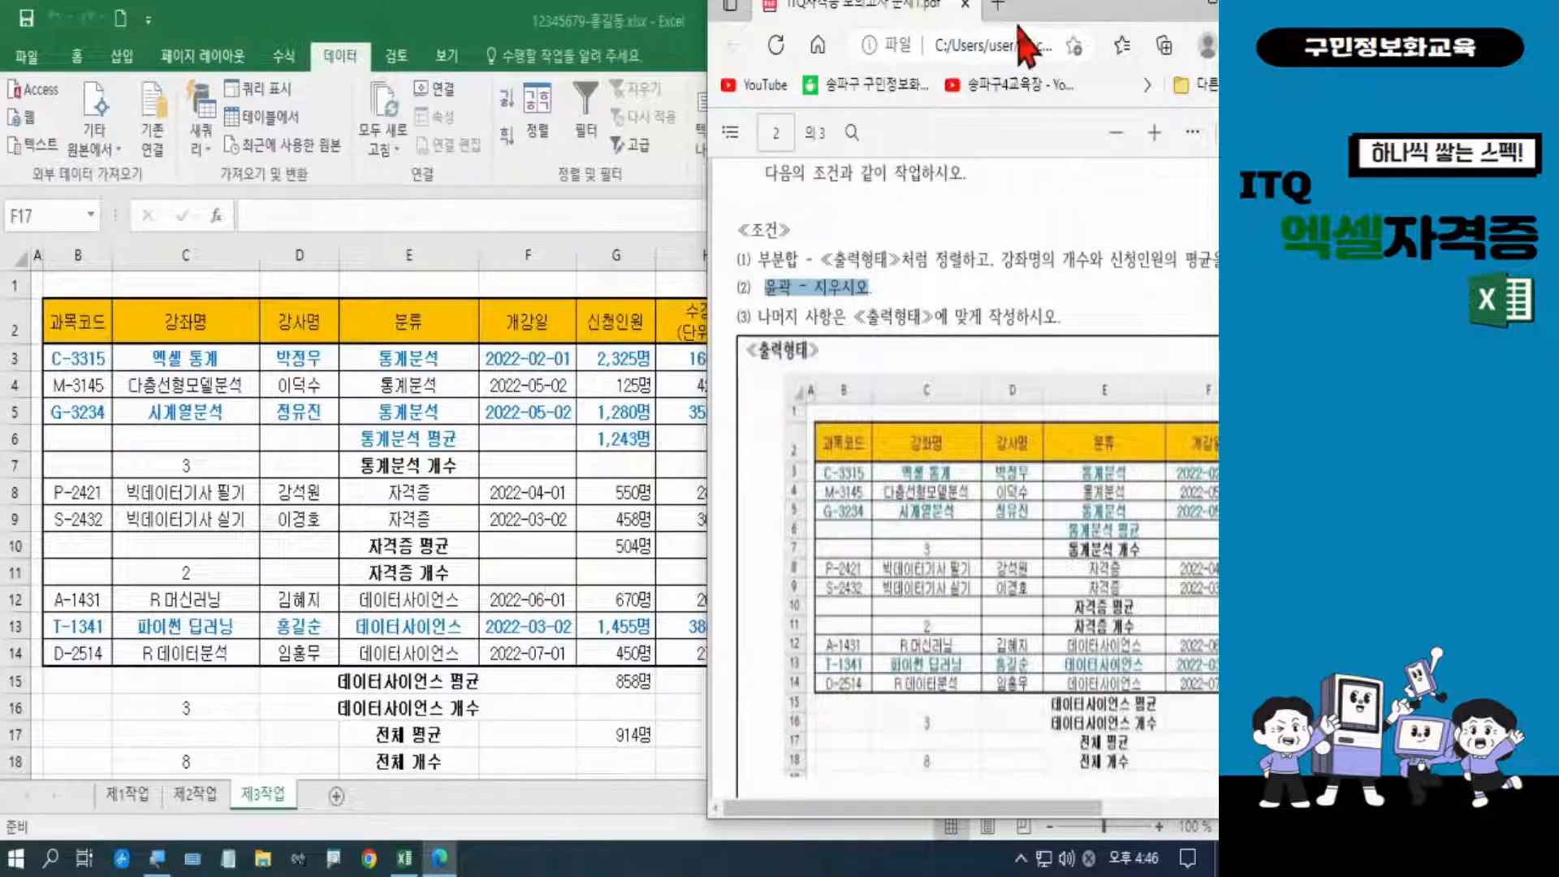
pyautogui.moveTo(1032, 18); pyautogui.dragTo(947, 46)
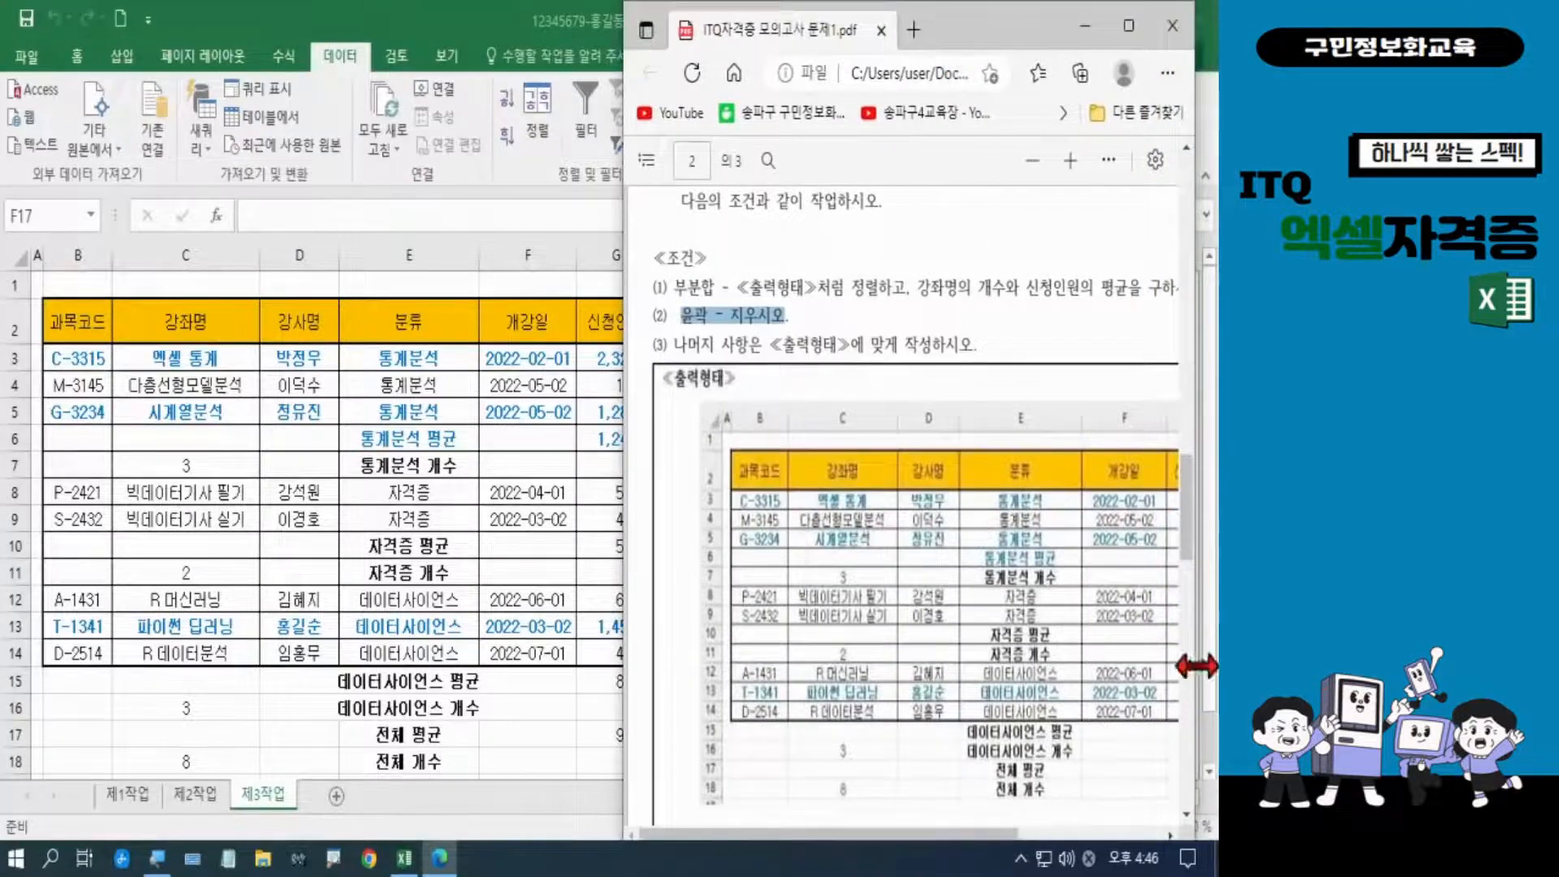
pyautogui.moveTo(966, 45); pyautogui.dragTo(307, 44)
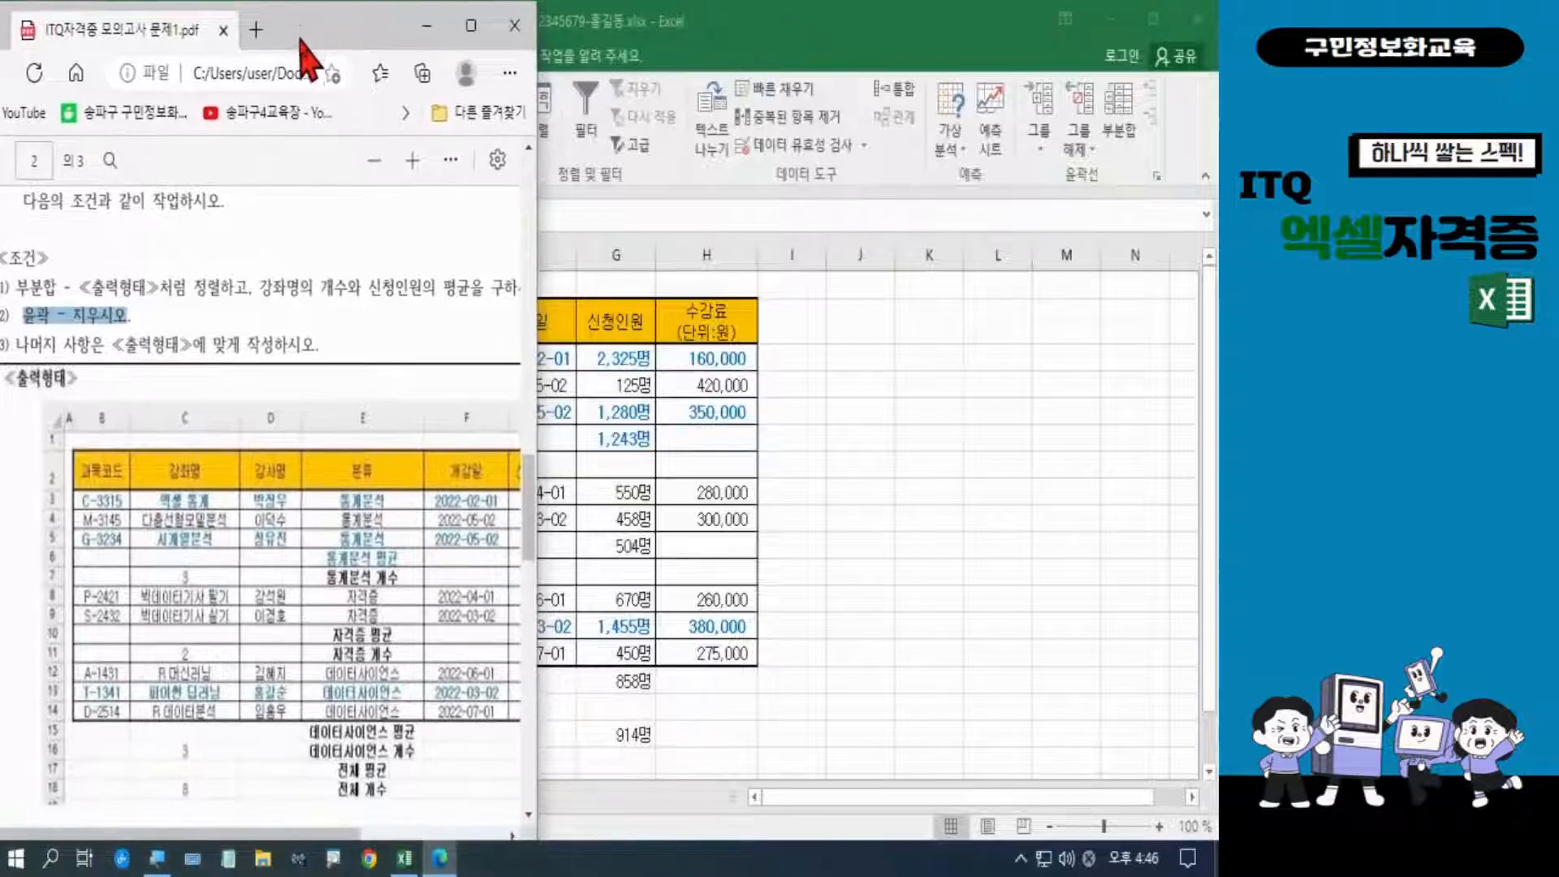
pyautogui.moveTo(540, 637); pyautogui.dragTo(648, 636)
pyautogui.moveTo(431, 28); pyautogui.dragTo(301, 29)
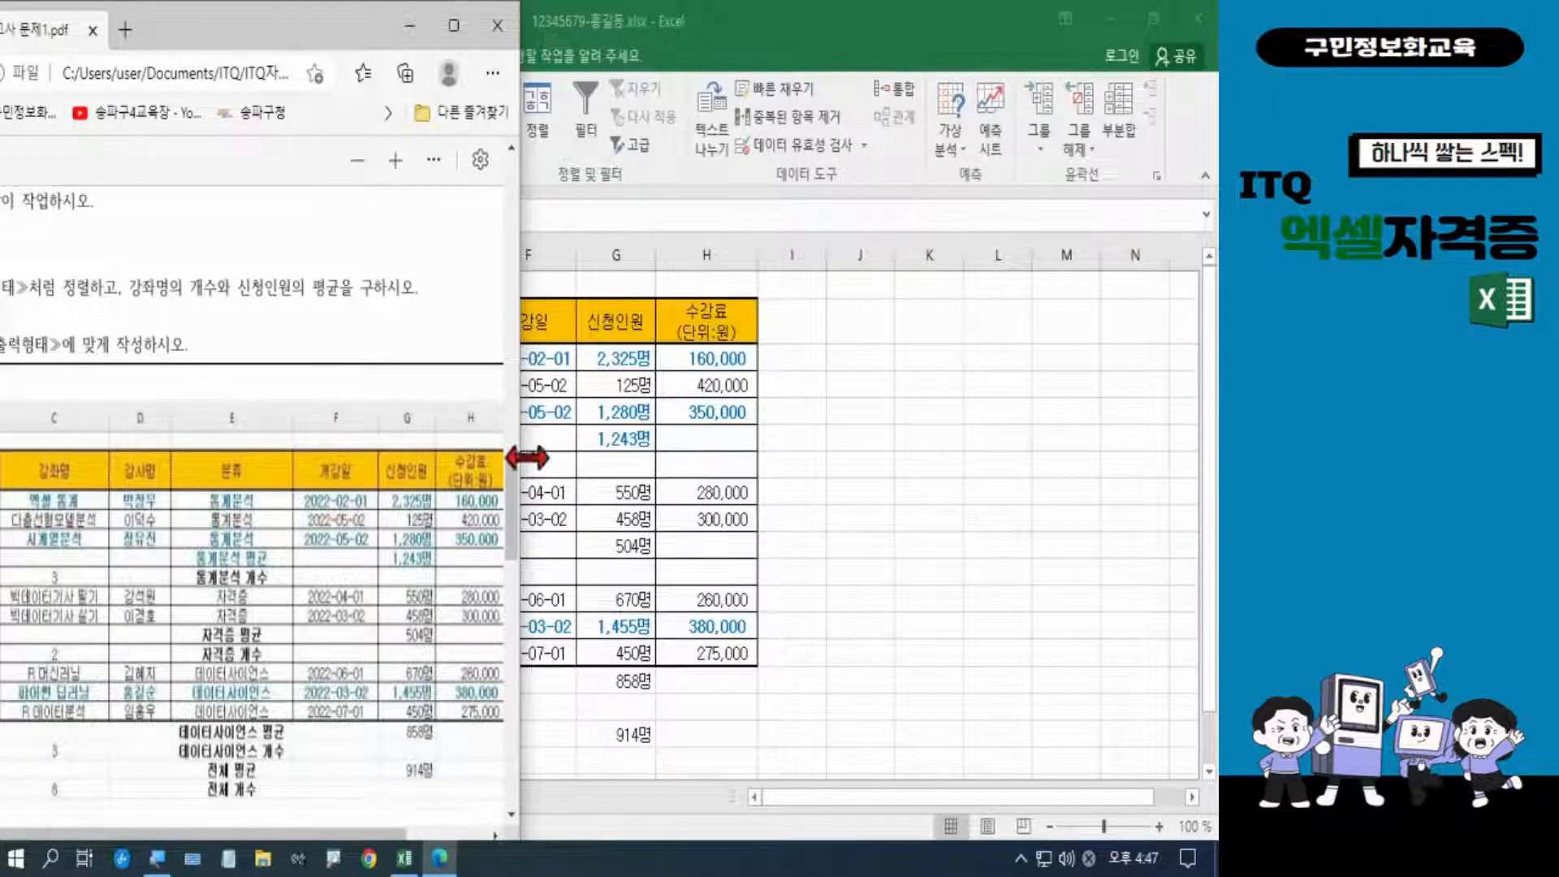
pyautogui.click(410, 25)
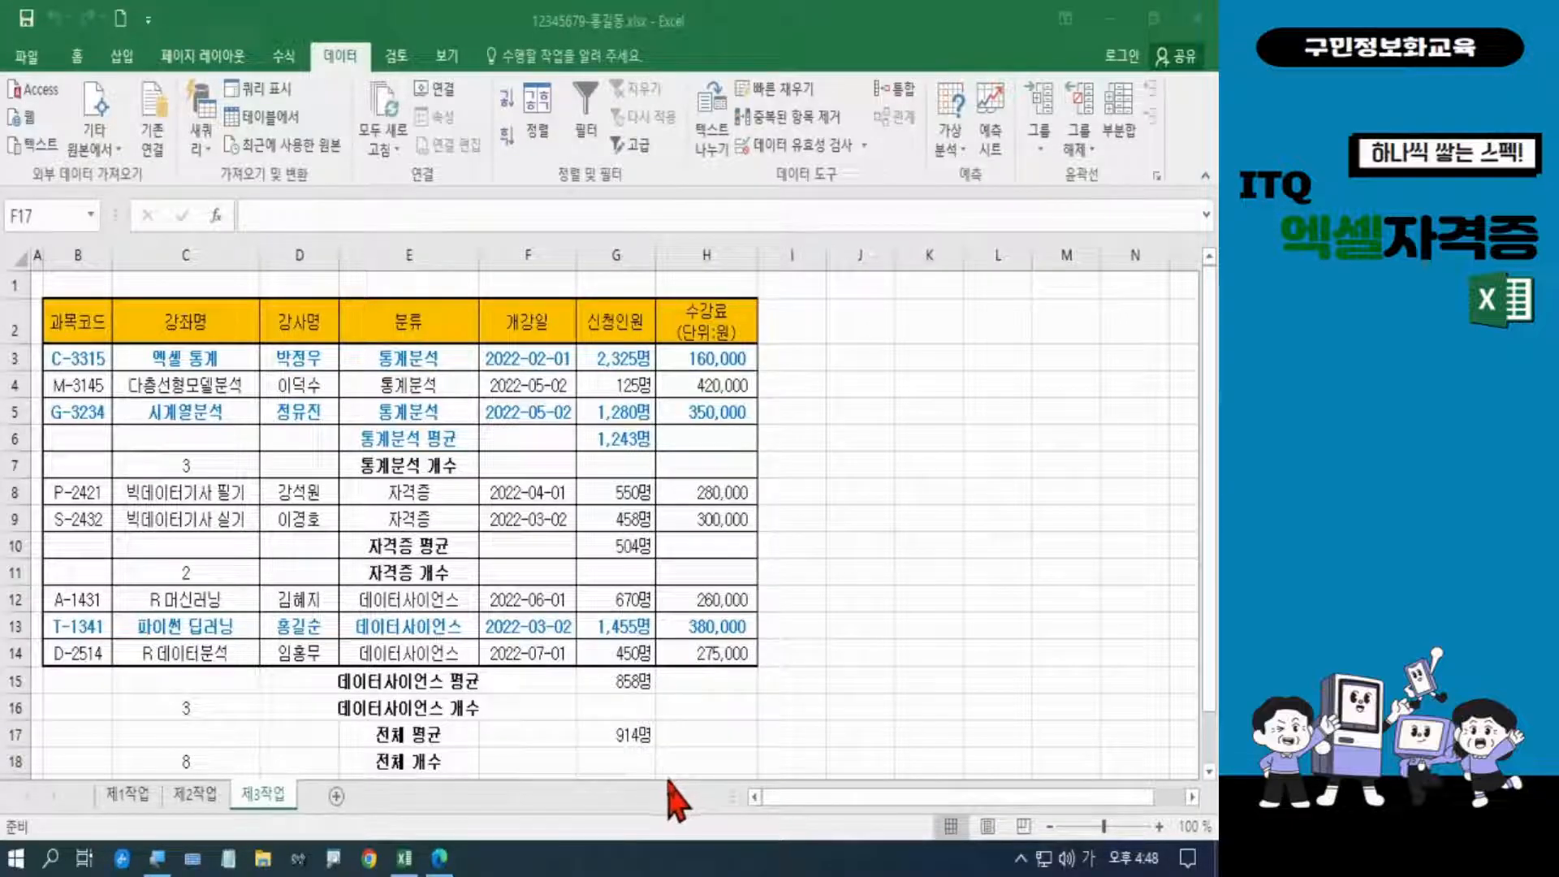
# Switch to the exam PDF in Edge at full window size and read the 제4작업 graph conditions and the sample chart
pyautogui.click(440, 863)
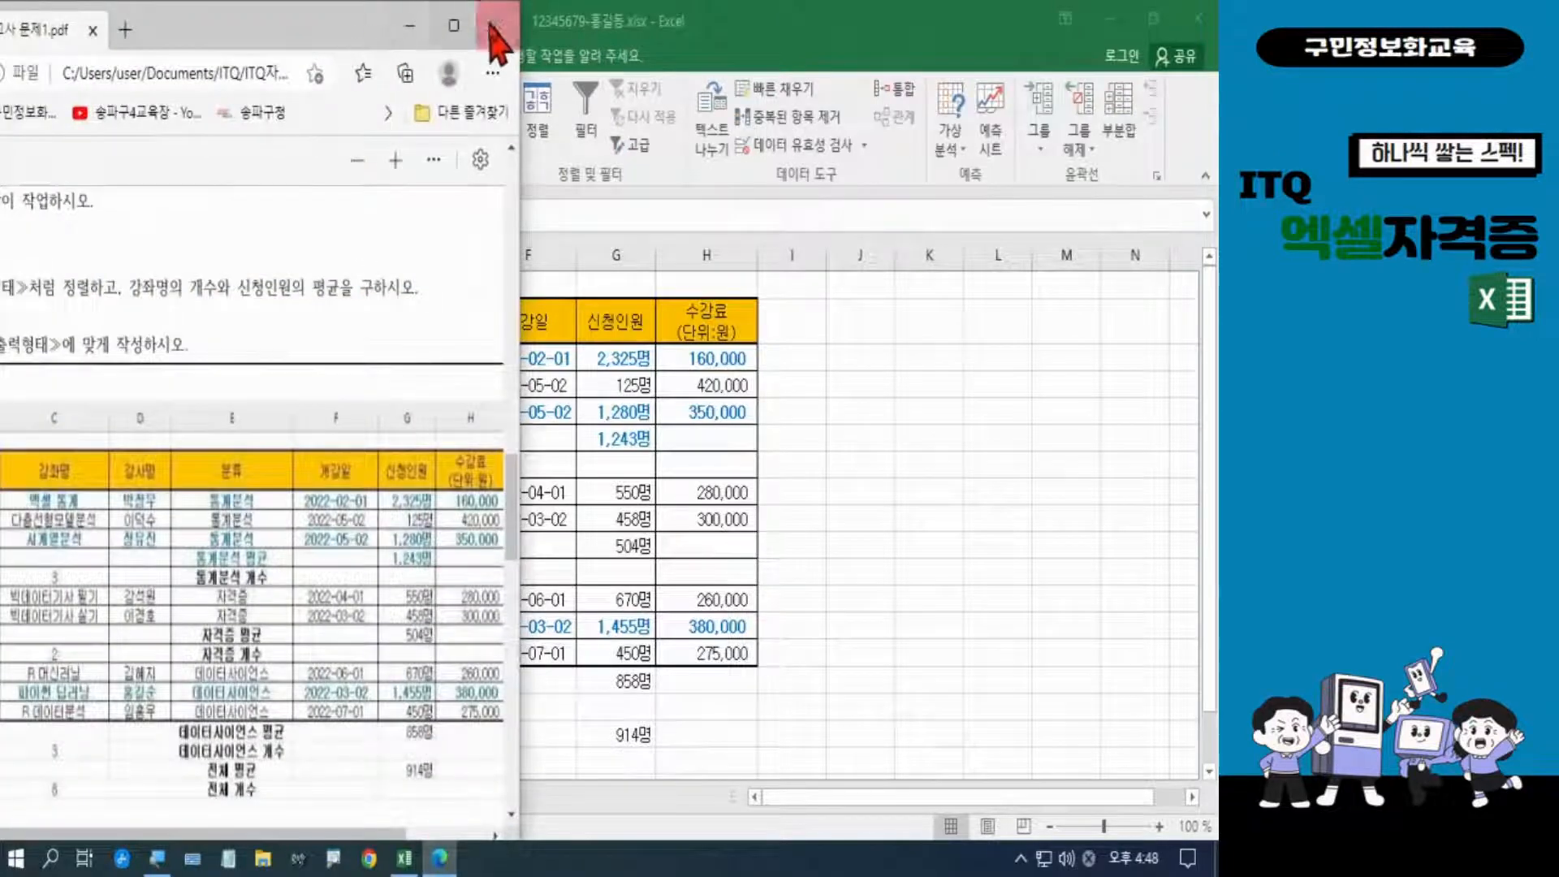
pyautogui.click(453, 26)
pyautogui.scroll(-3, 966, 354)
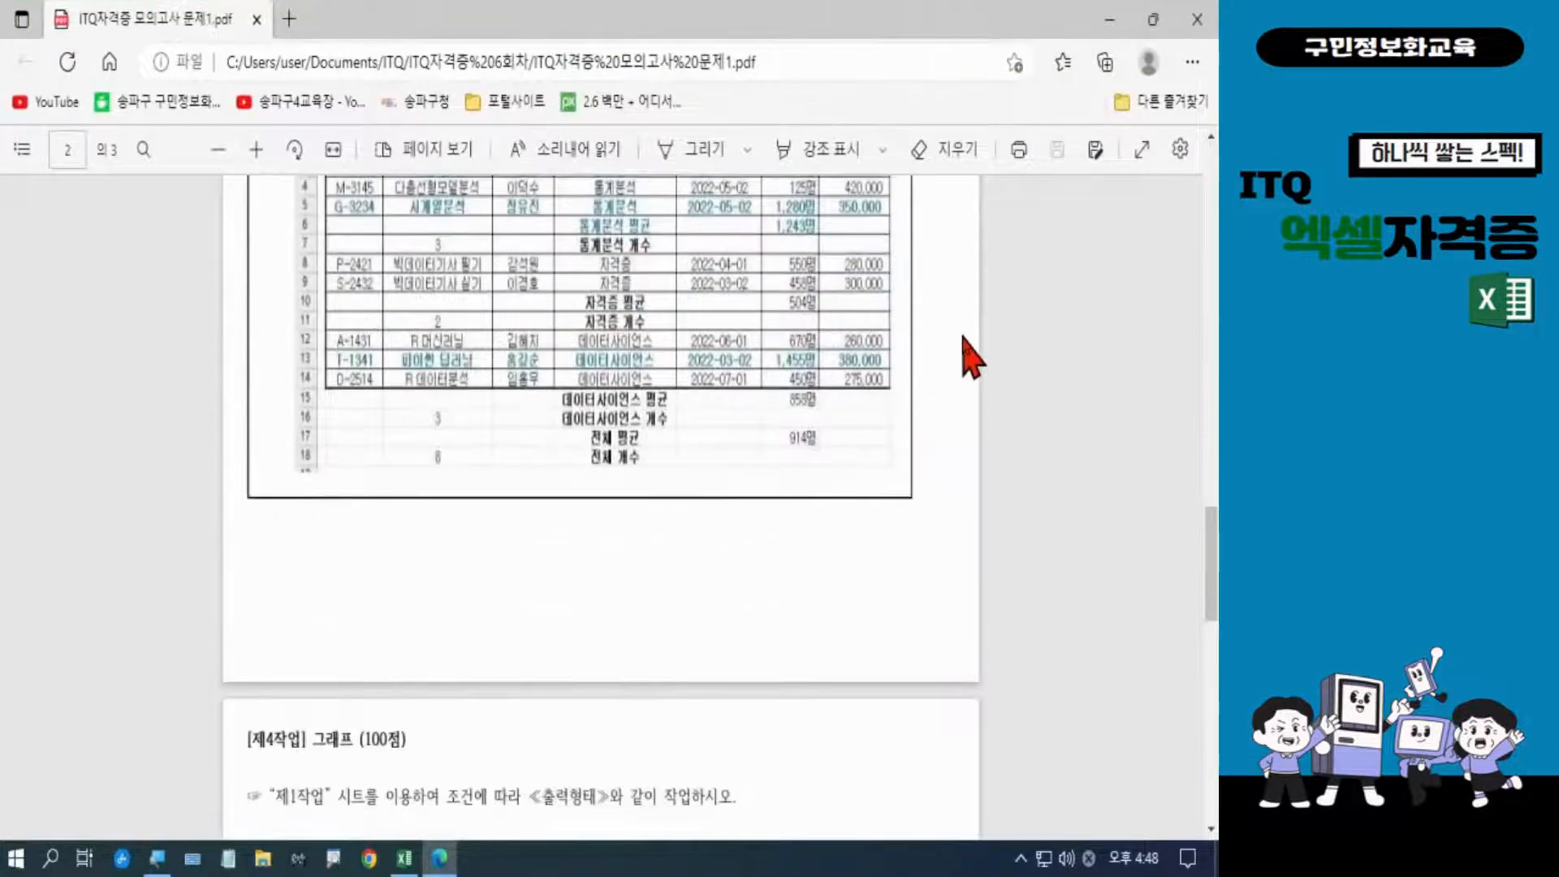
pyautogui.scroll(-6, 970, 355)
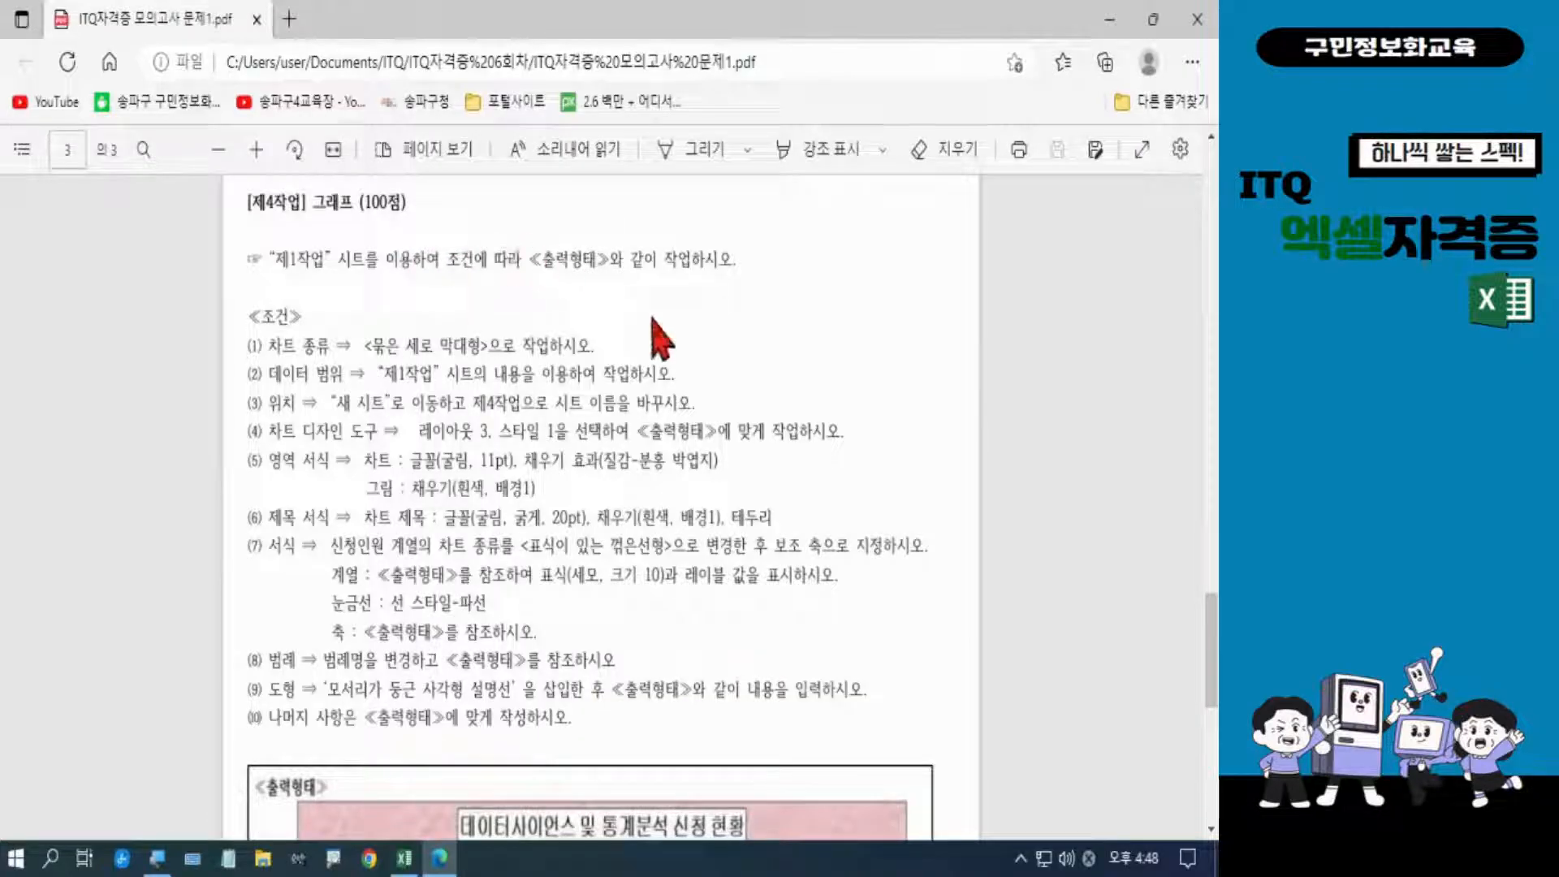
pyautogui.scroll(-1, 746, 349)
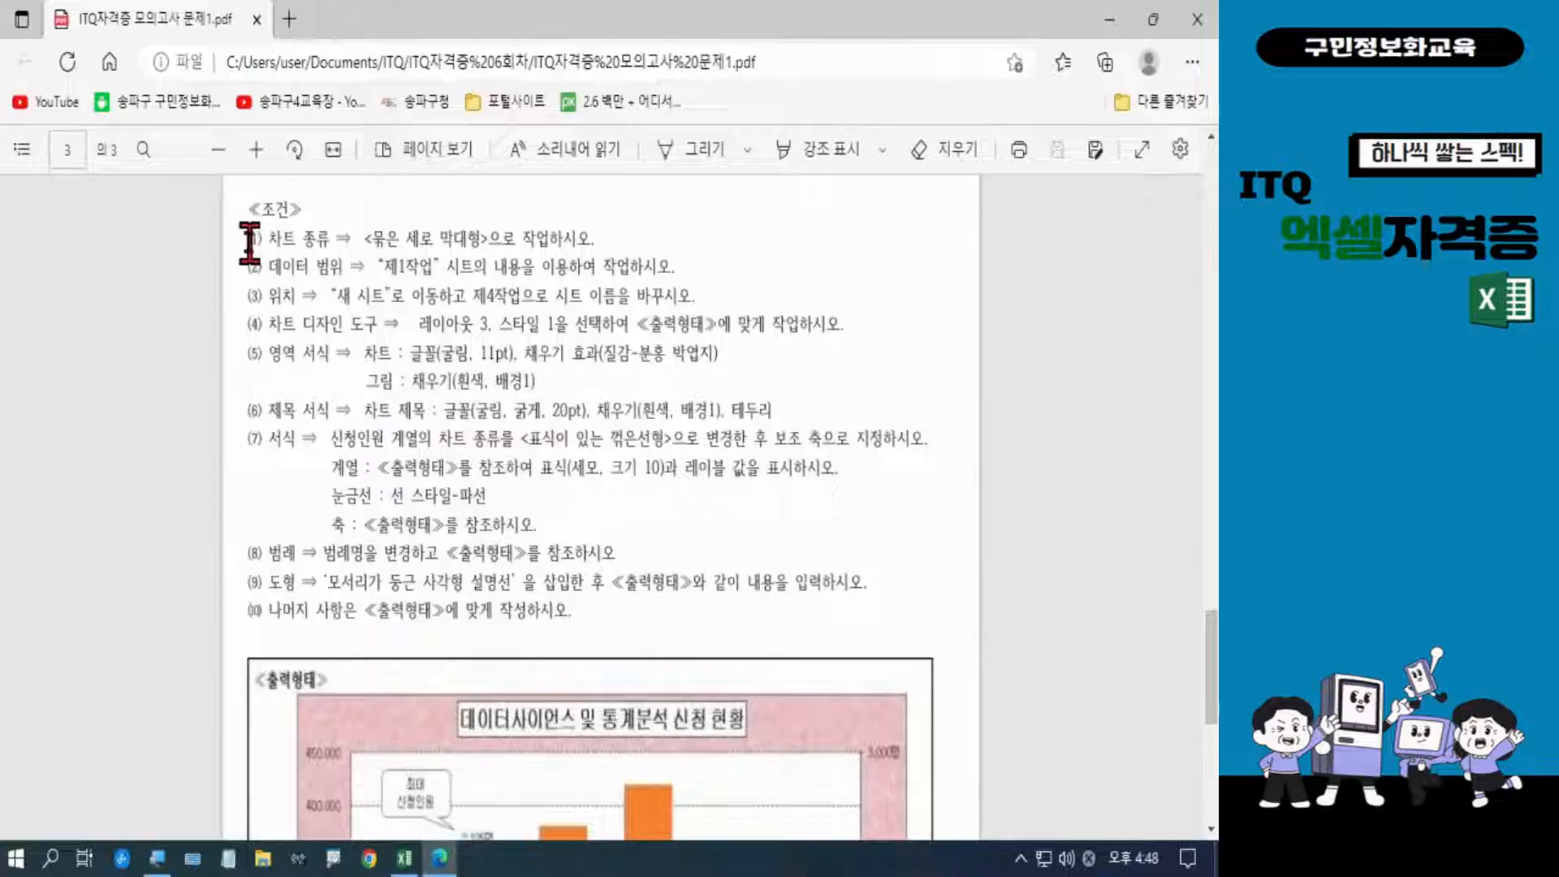
pyautogui.moveTo(247, 243); pyautogui.dragTo(887, 341)
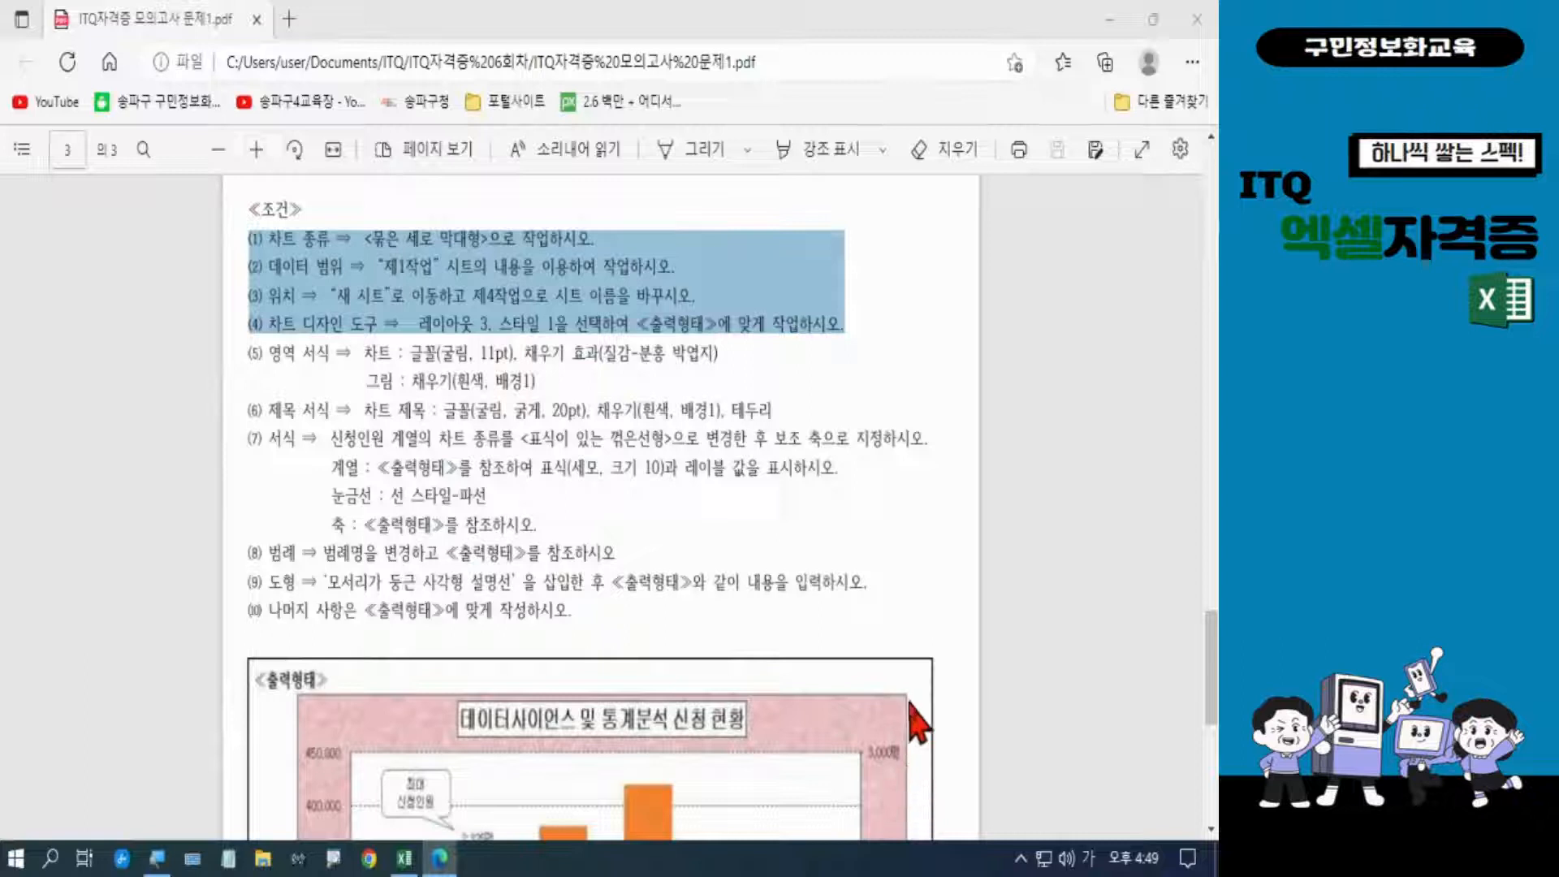
pyautogui.click(1019, 642)
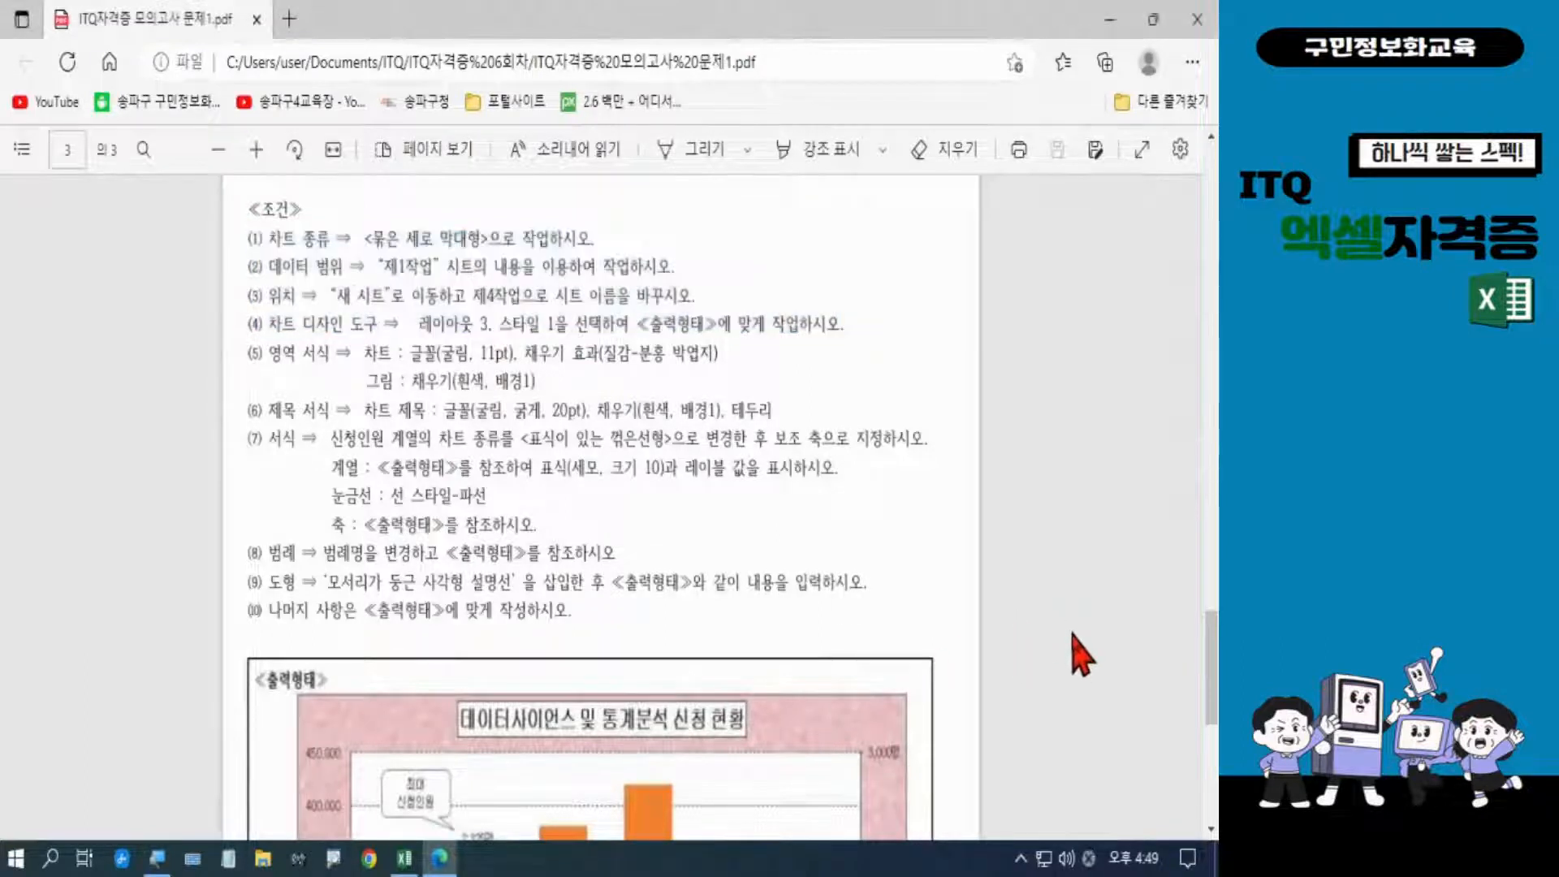
pyautogui.moveTo(1209, 653); pyautogui.dragTo(1216, 737)
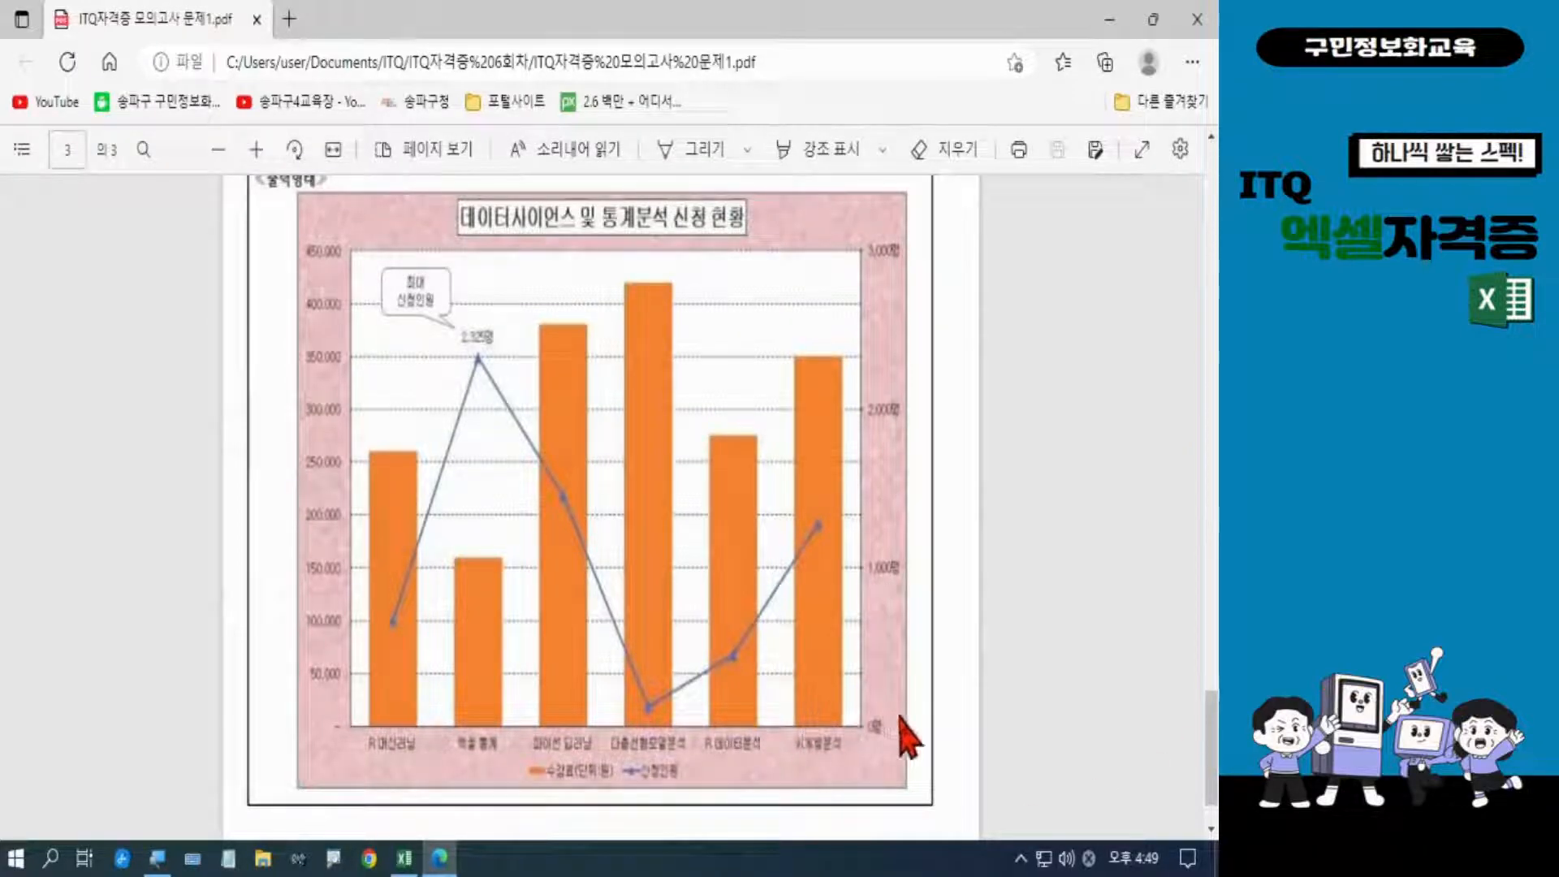
pyautogui.scroll(-1, 905, 735)
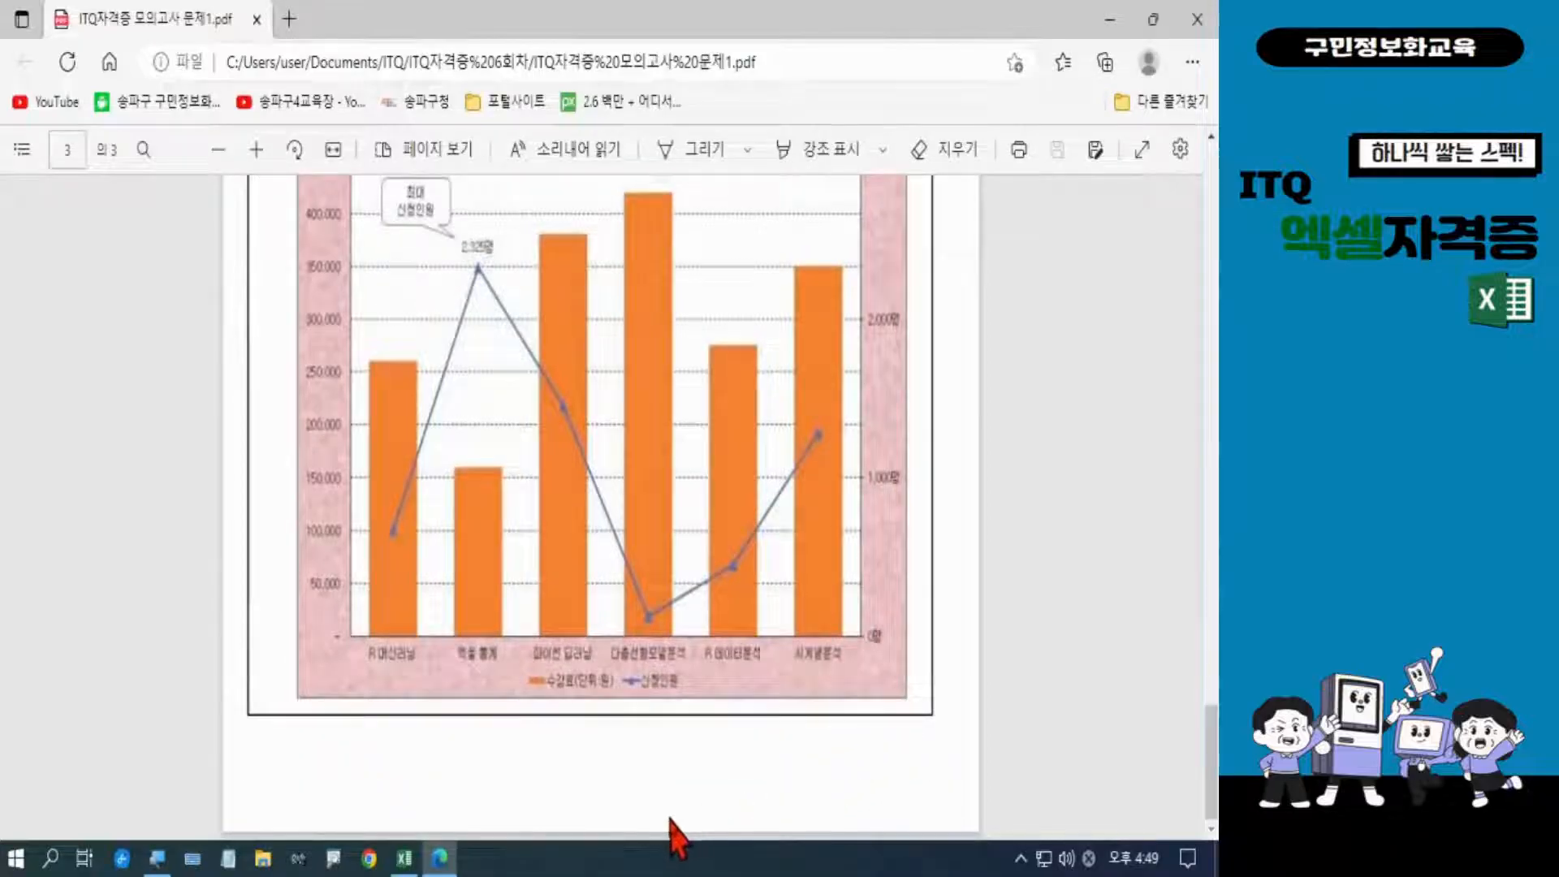
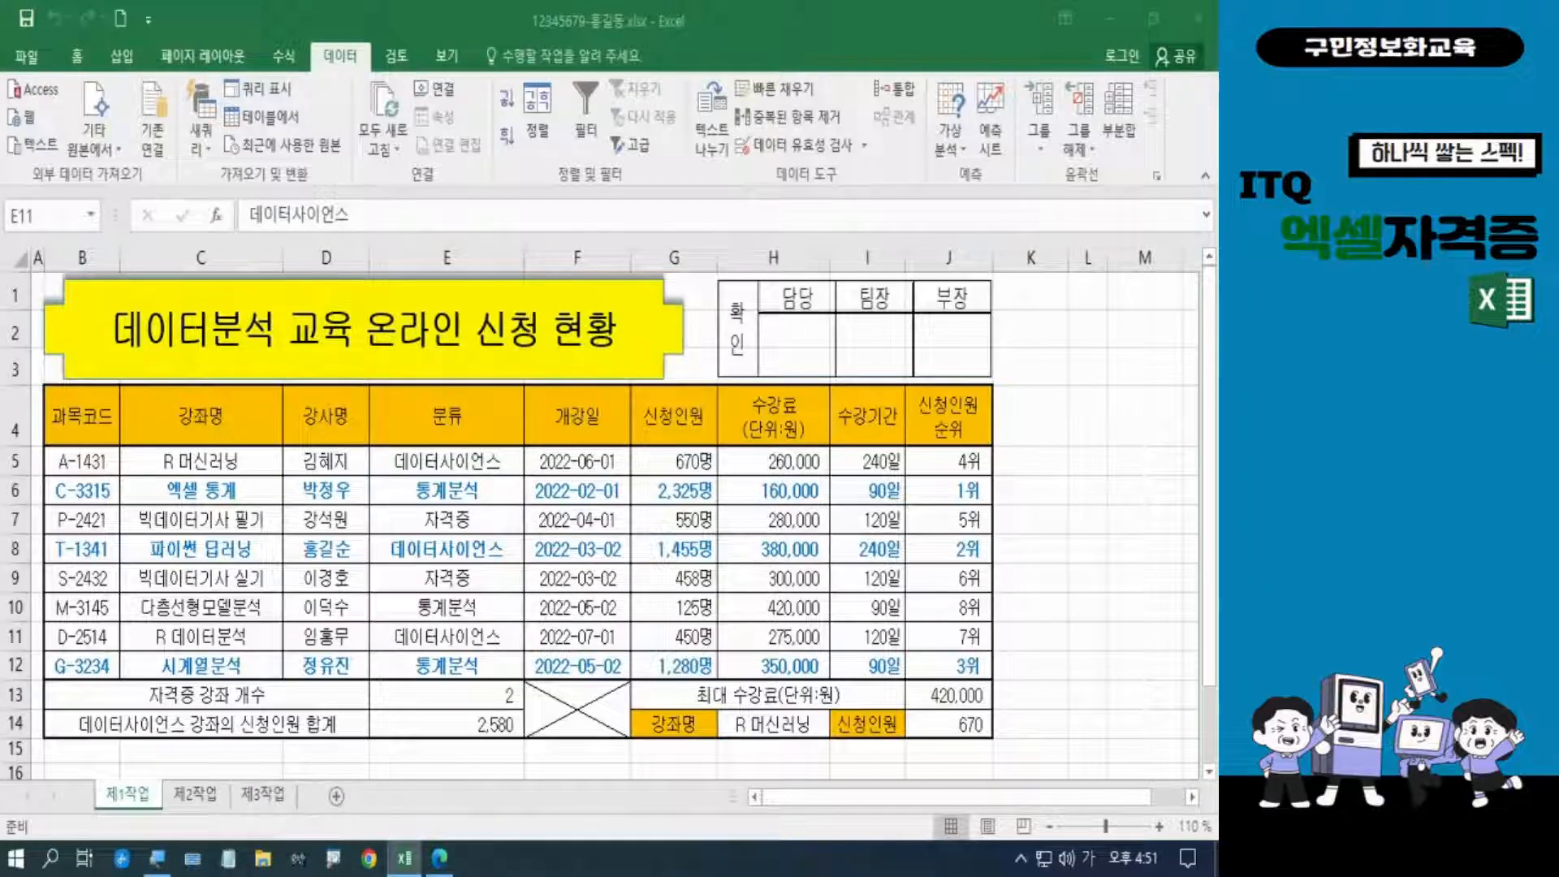
# In Excel, insert a 2-D clustered column chart (묶은 세로 막대형) from the 강좌명, 신청인원 and 수강료 columns of 제1작업, rows 4 to 12
pyautogui.click(213, 409)
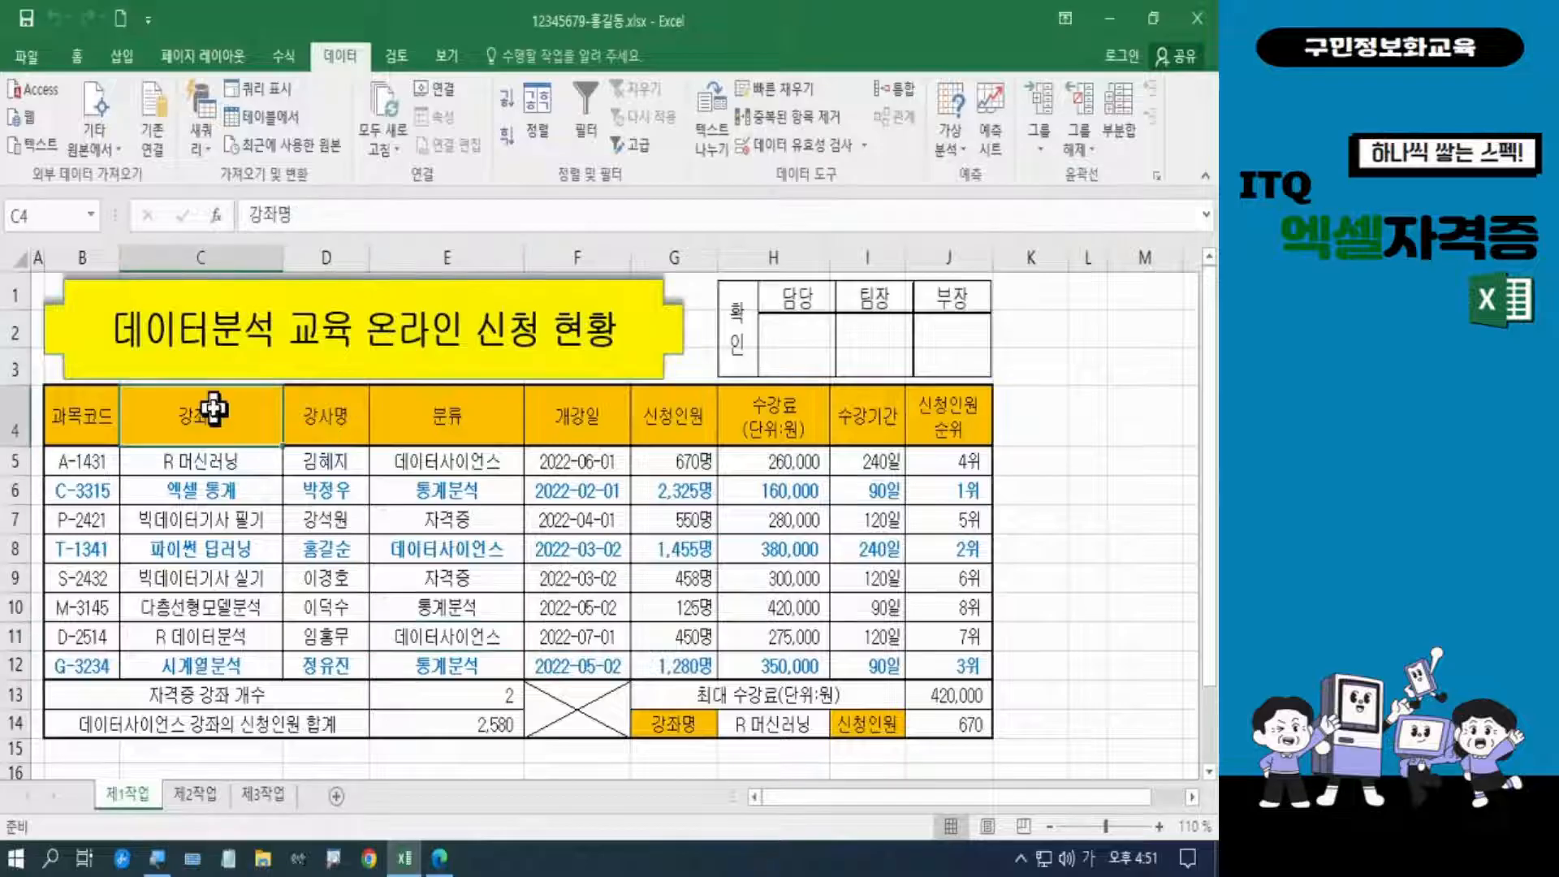
pyautogui.moveTo(214, 408); pyautogui.dragTo(215, 668)
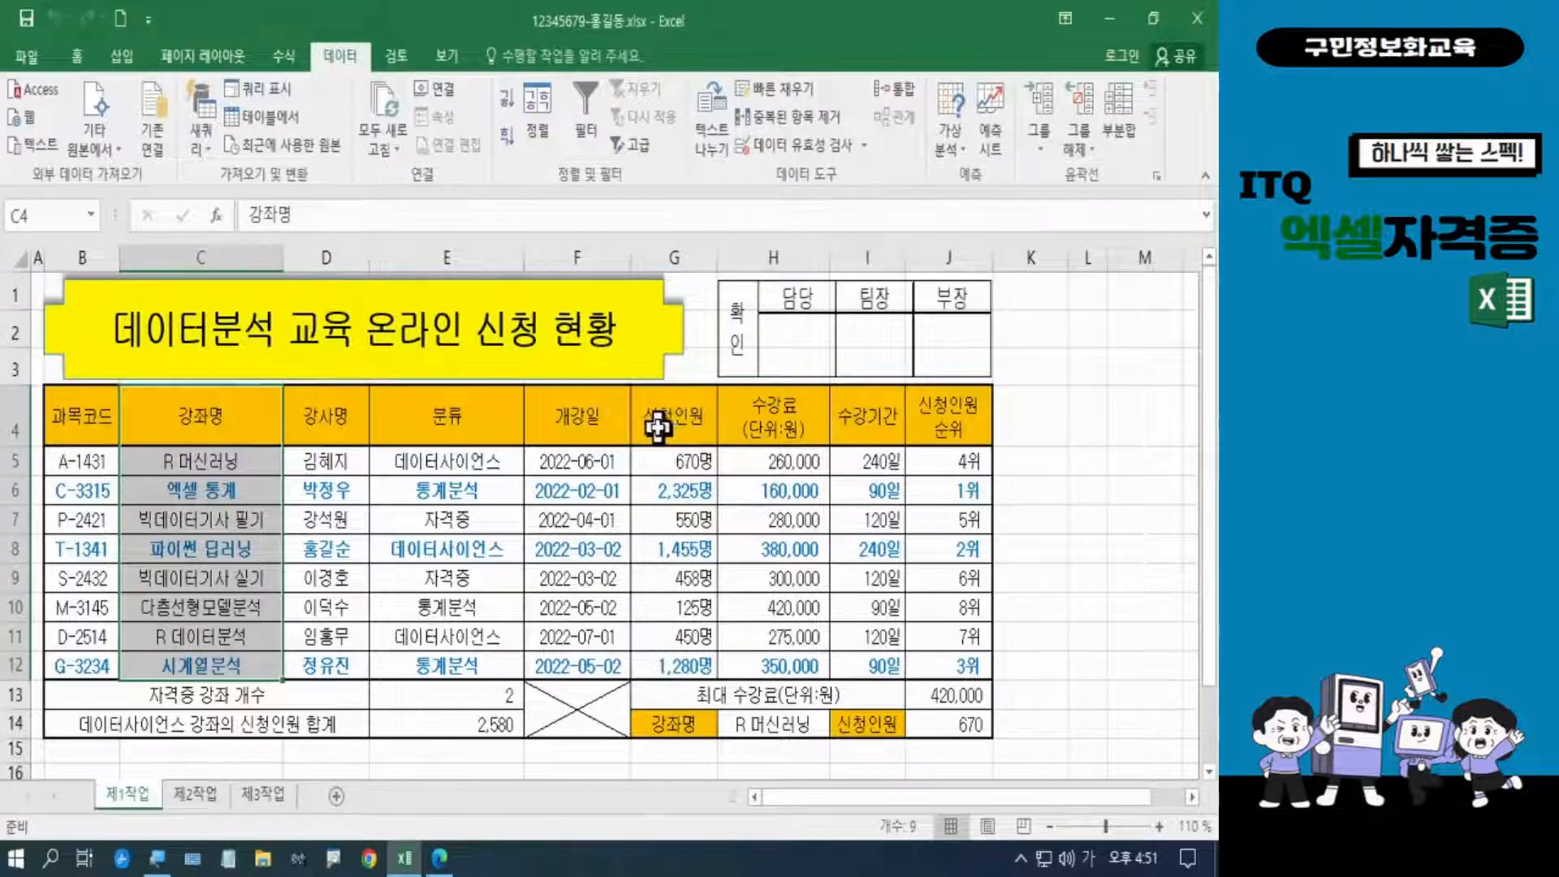
pyautogui.keyDown('ctrl'); pyautogui.moveTo(661, 419); pyautogui.dragTo(735, 662); pyautogui.keyUp('ctrl')
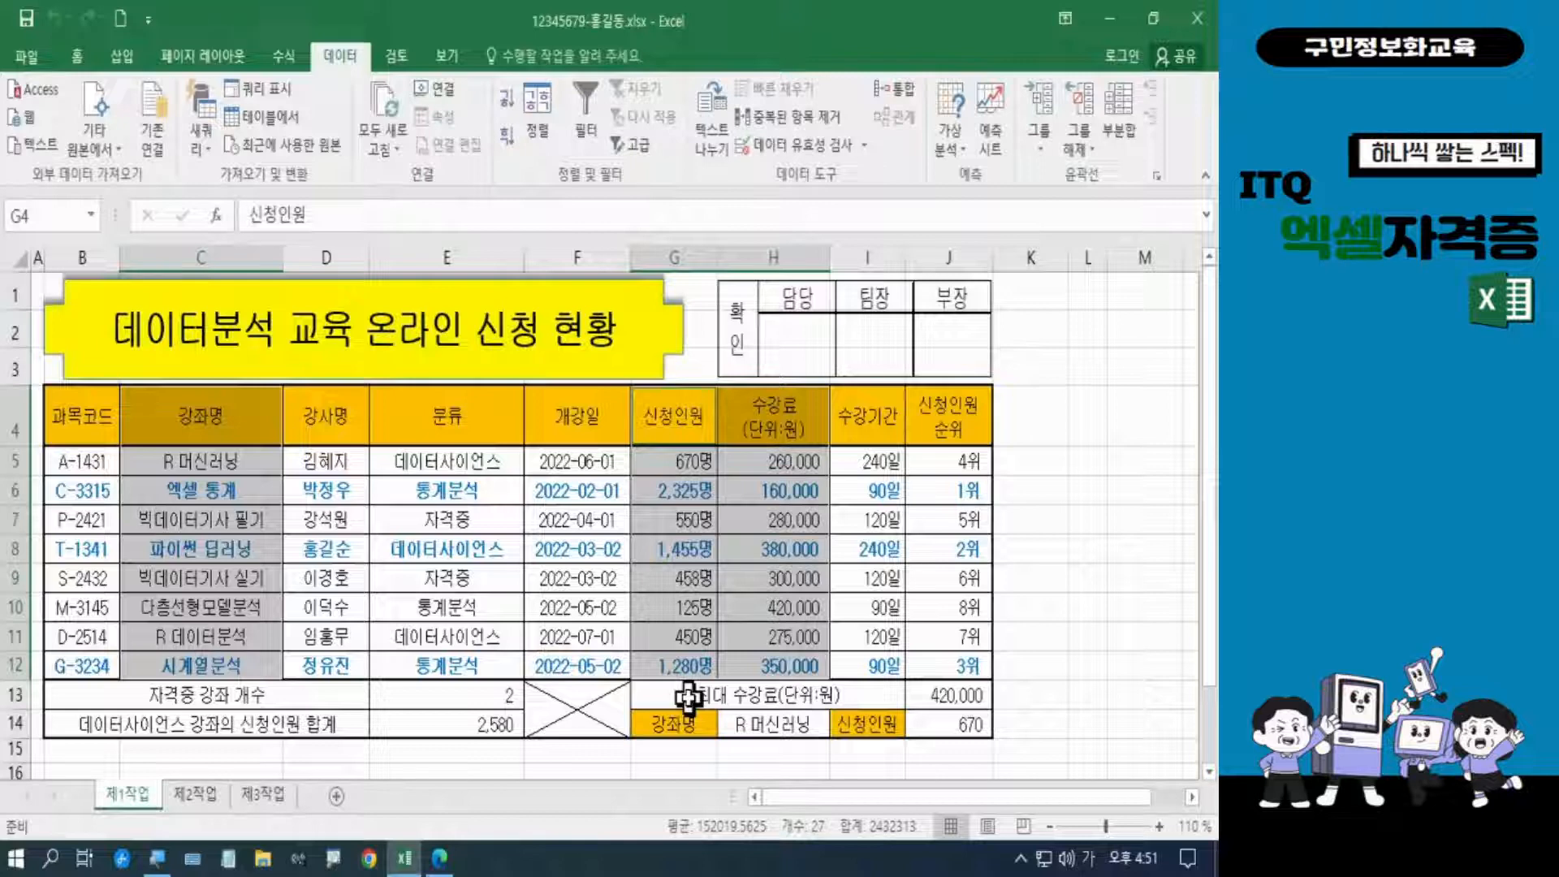
pyautogui.click(127, 63)
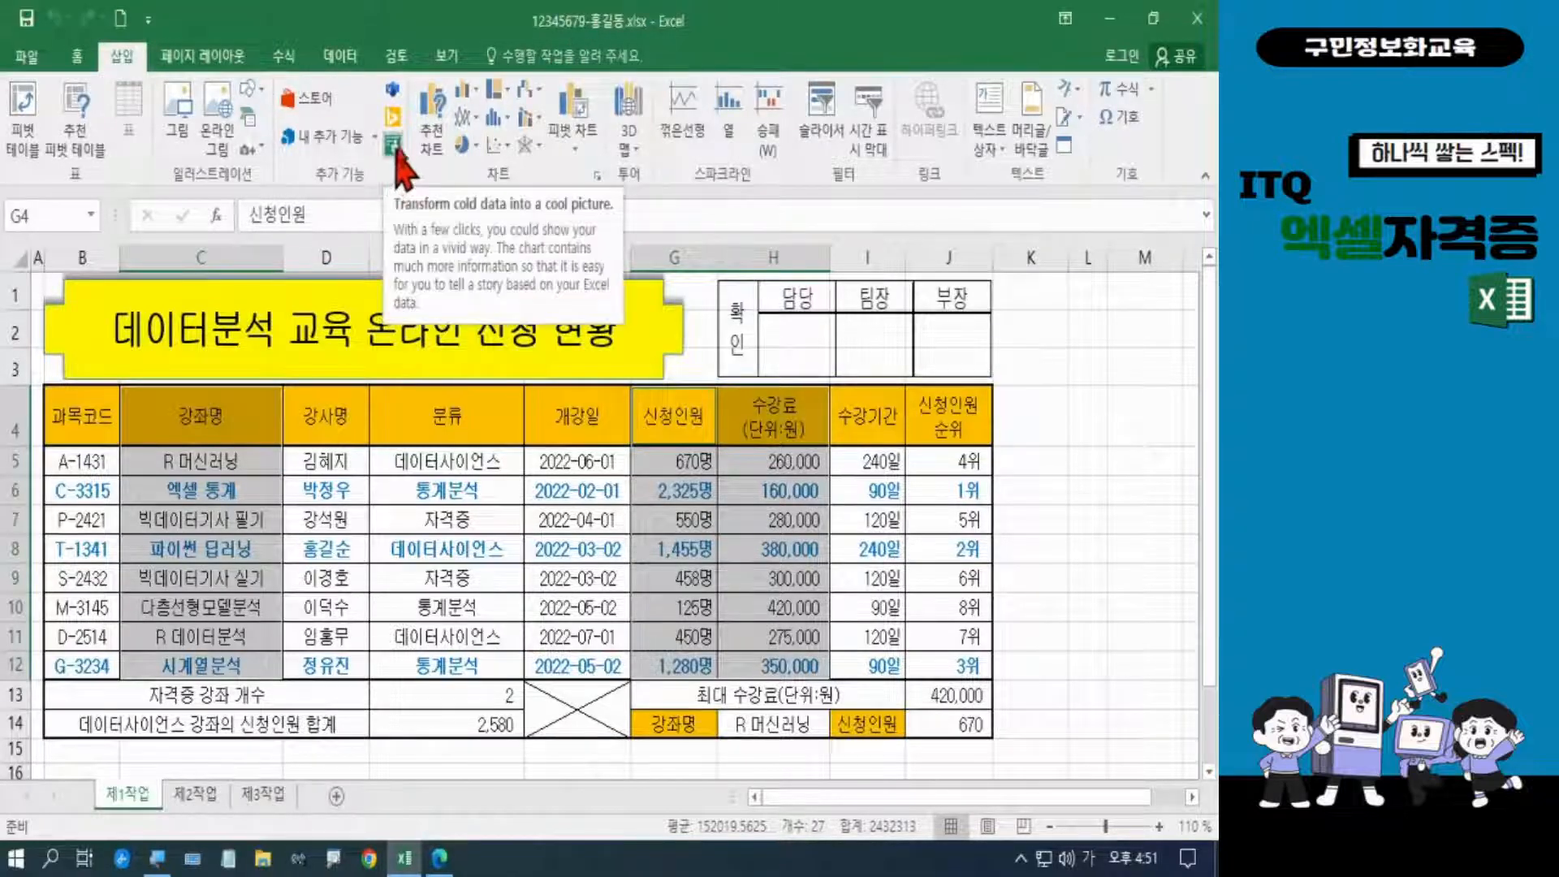
pyautogui.click(477, 92)
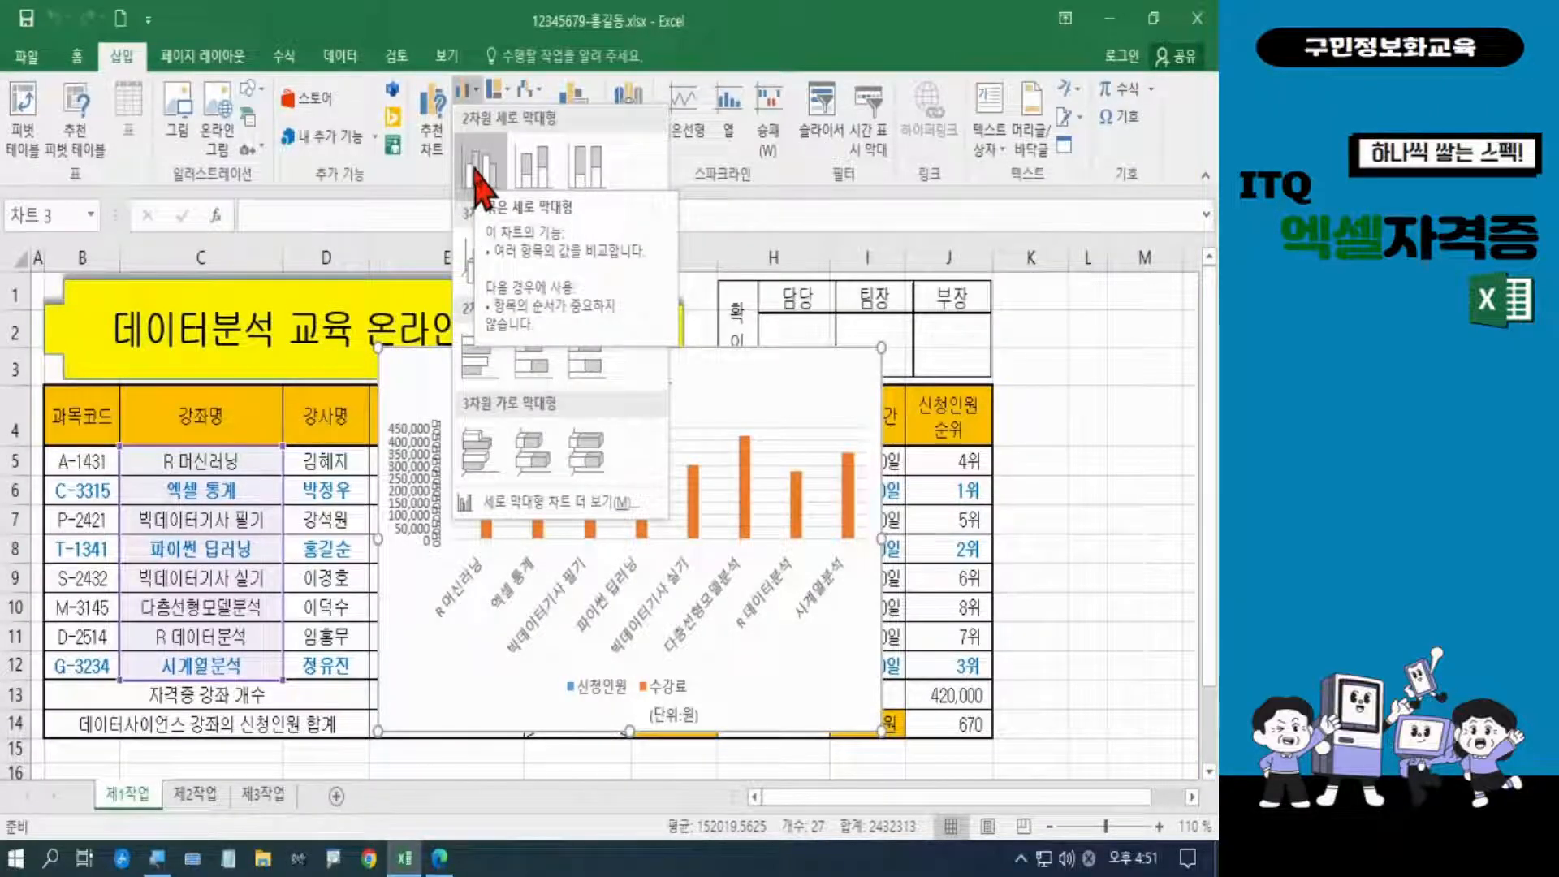
pyautogui.click(478, 183)
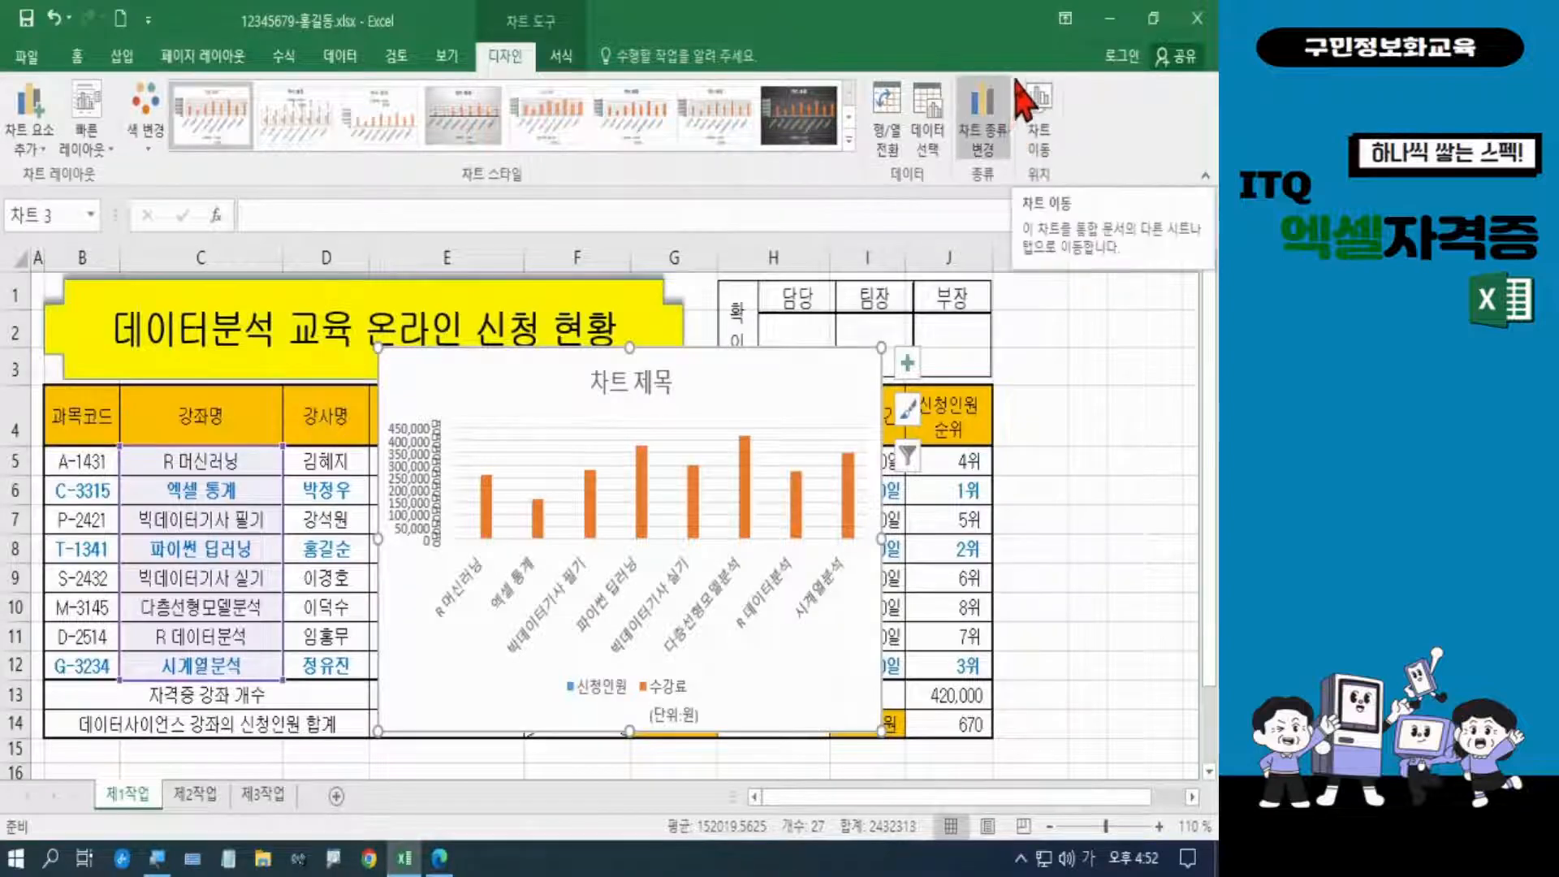
# Move the column chart to a new sheet named 제4작업
pyautogui.click(1043, 142)
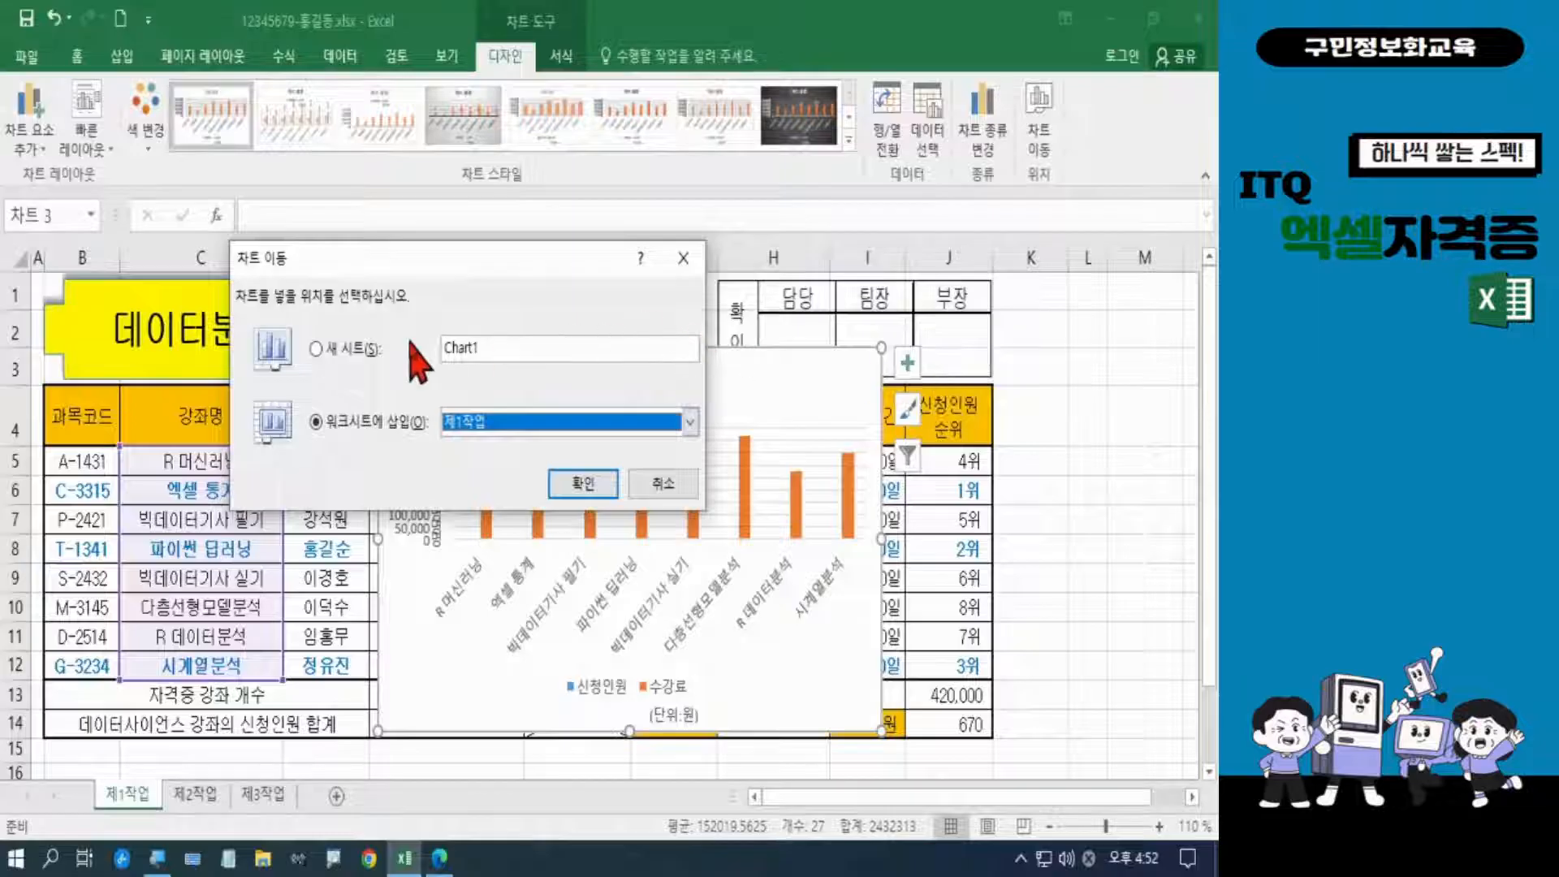
pyautogui.click(351, 351)
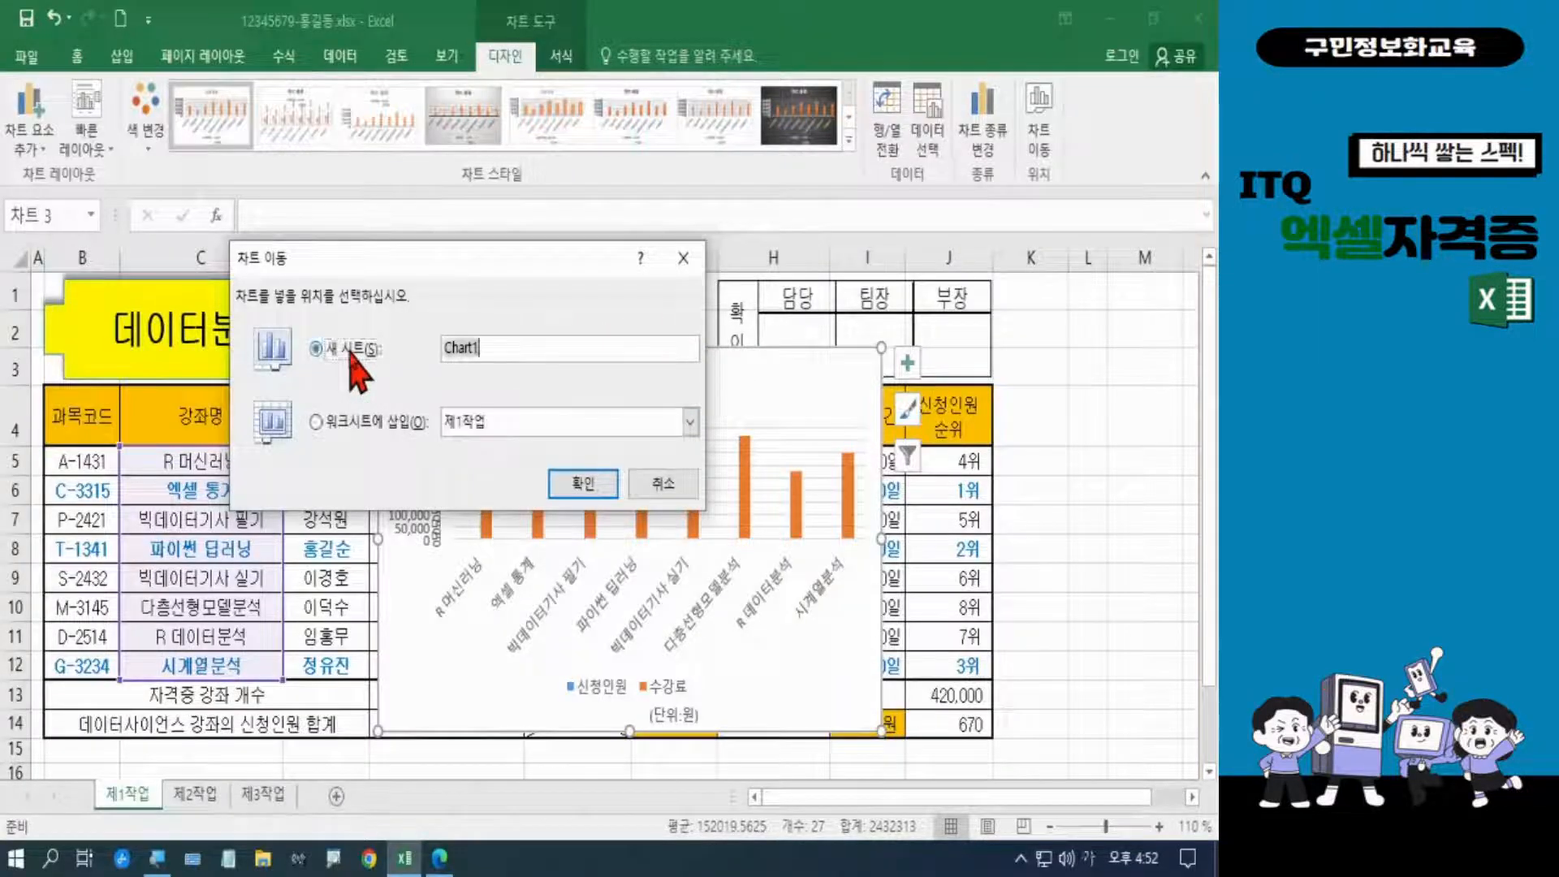
pyautogui.doubleClick(500, 348)
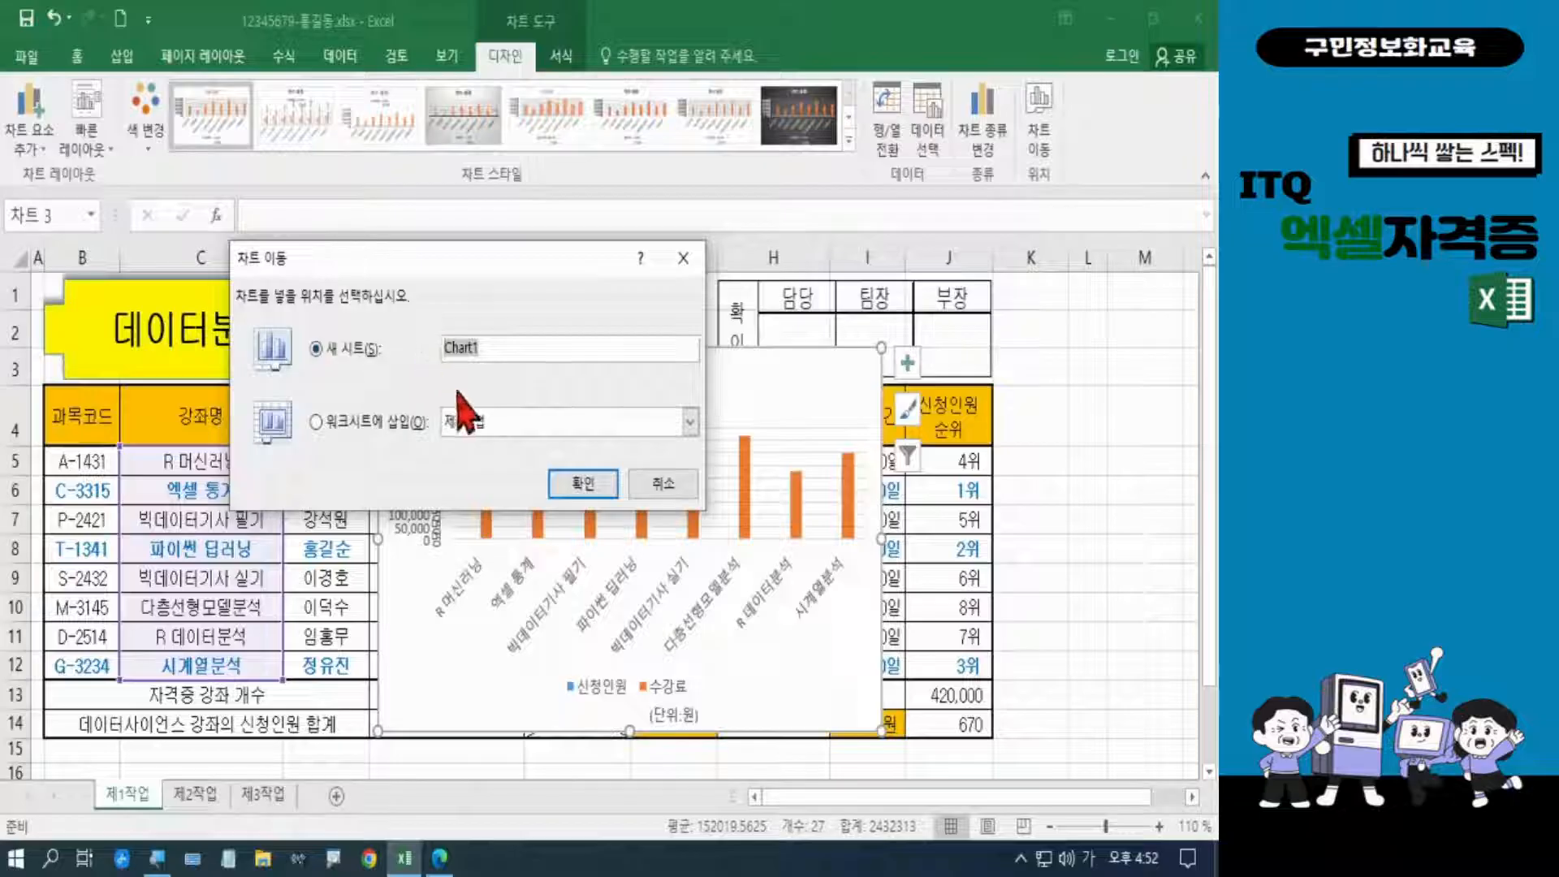
pyautogui.press('BackSpace')
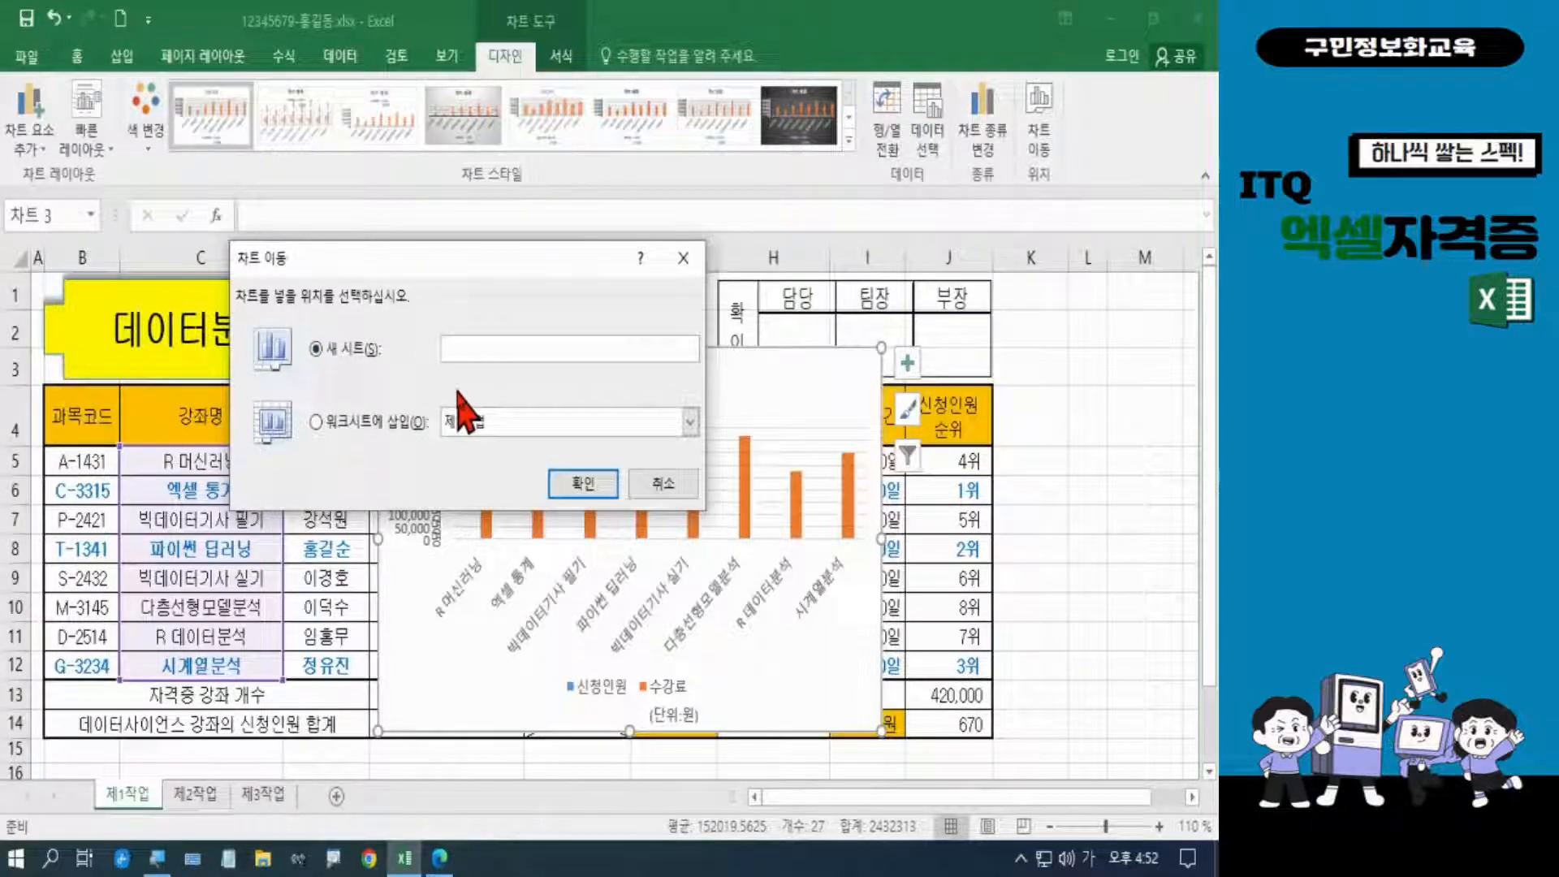
pyautogui.write('제')
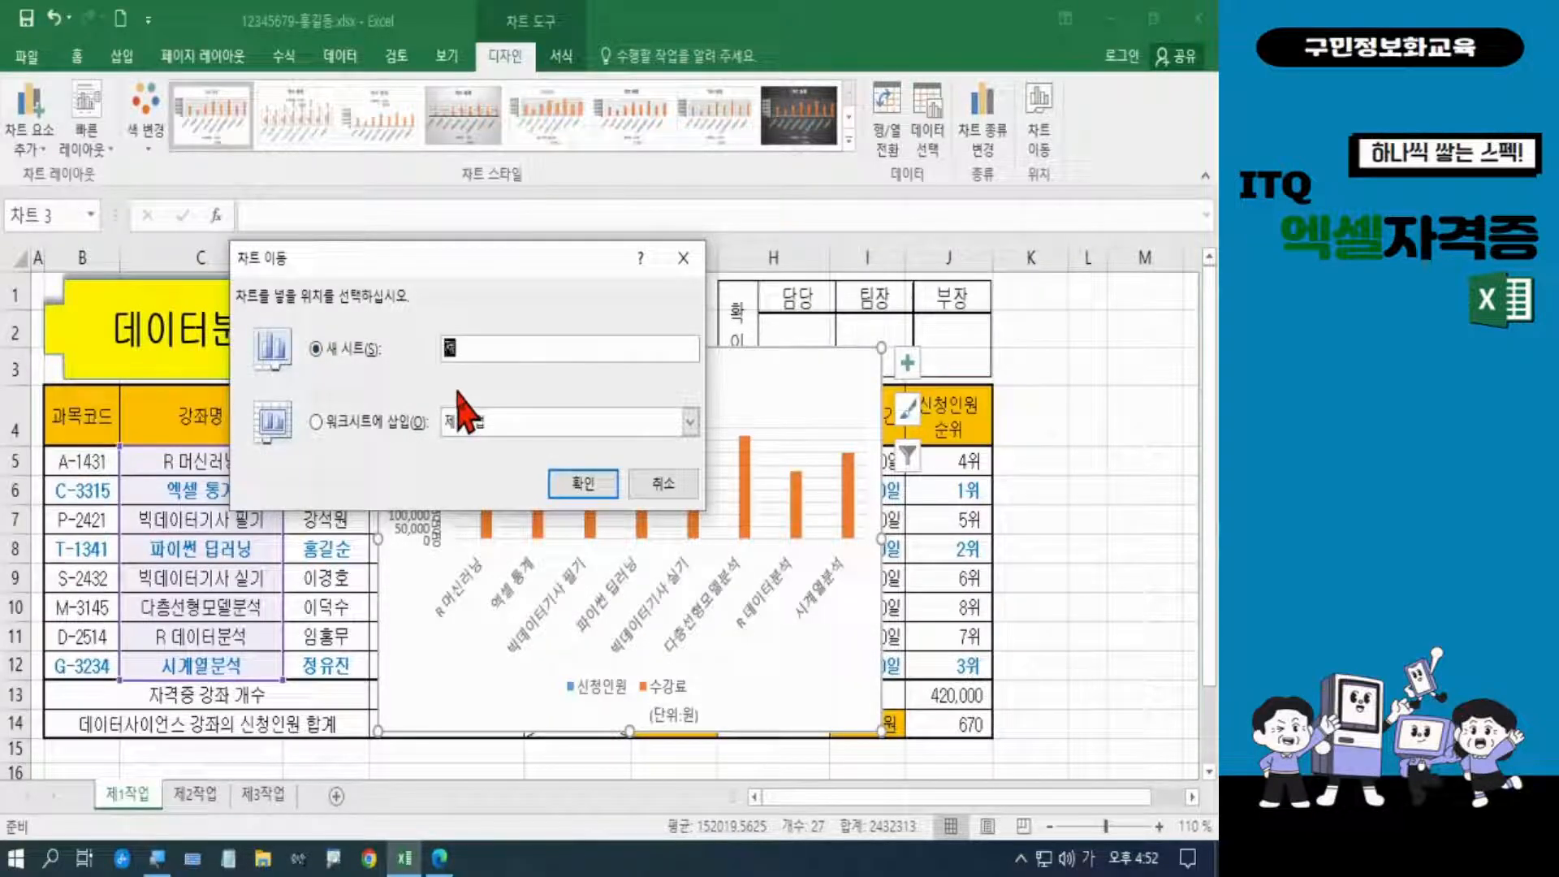
pyautogui.write('4작업')
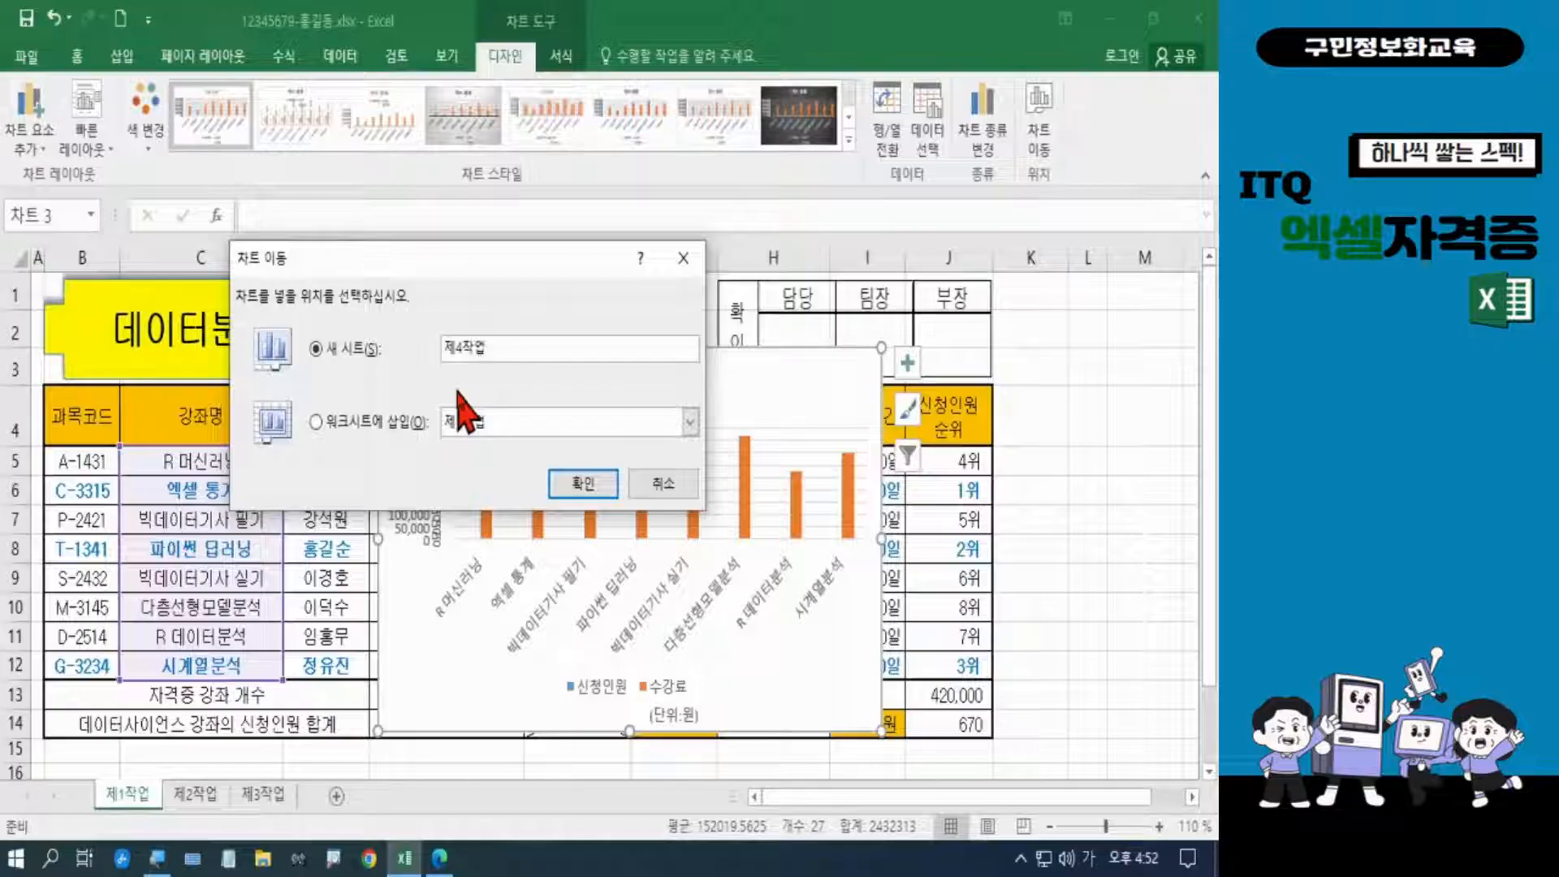
pyautogui.click(586, 487)
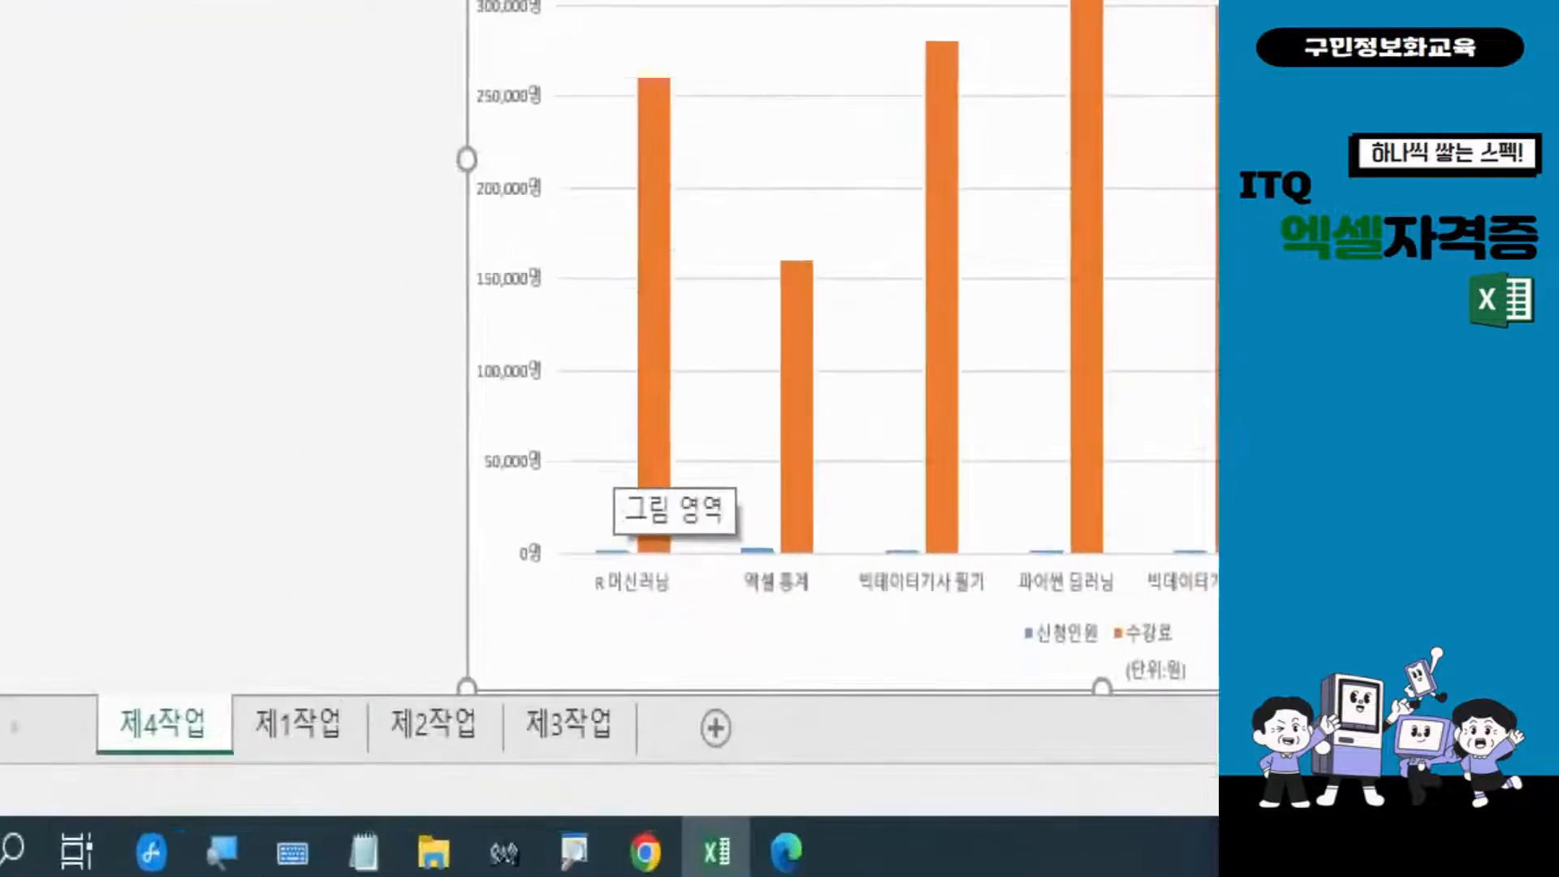
pyautogui.click(610, 438)
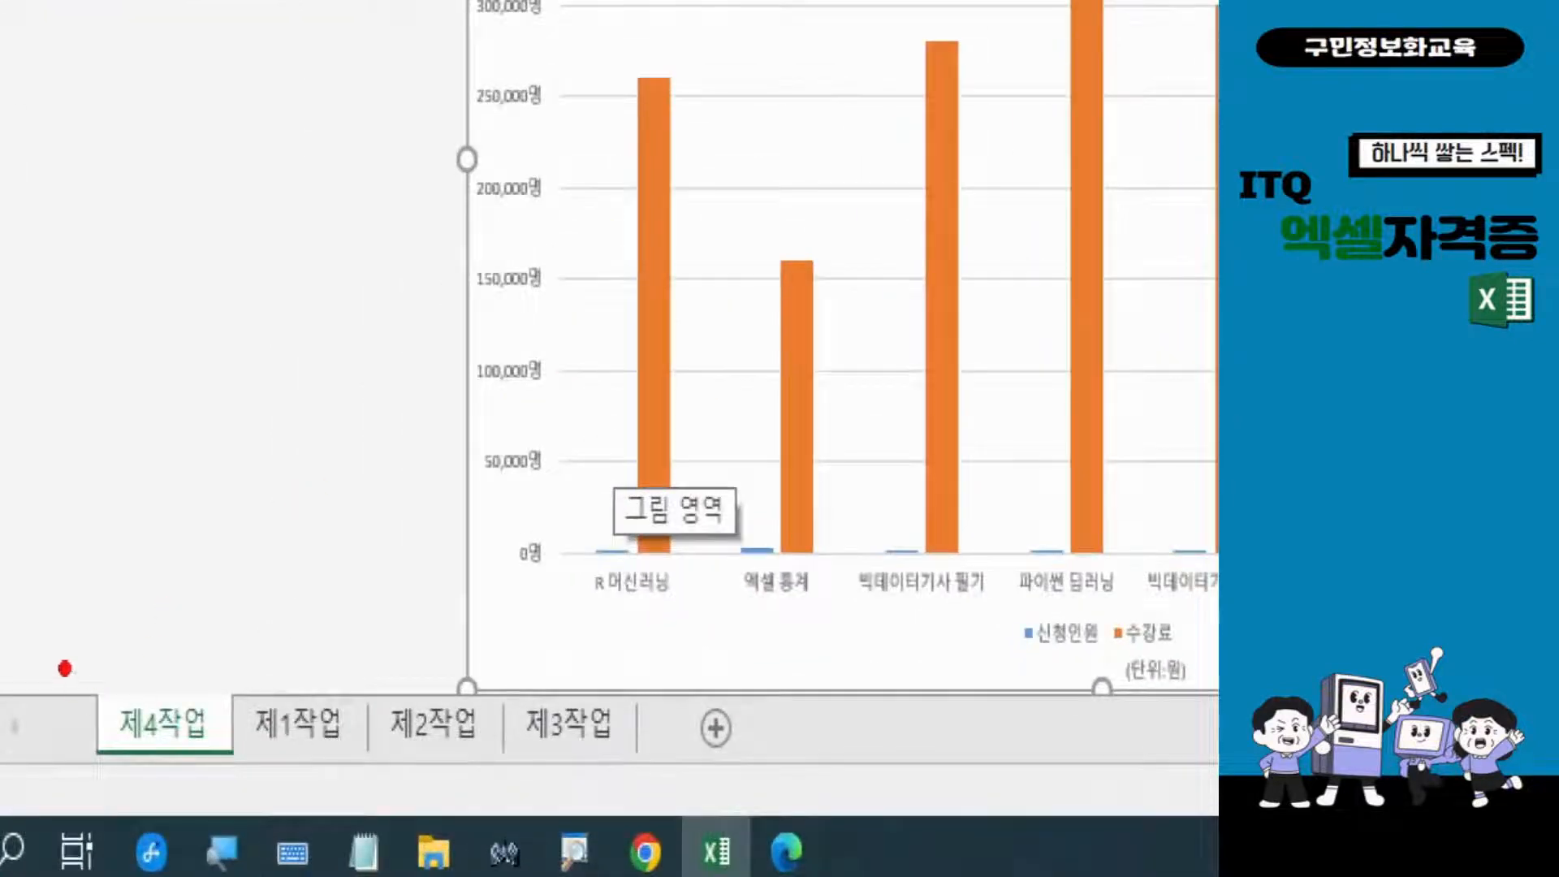
# Move the 제4작업 chart sheet to the end of the workbook, after the 제3작업 sheet
pyautogui.moveTo(66, 667); pyautogui.dragTo(239, 779)
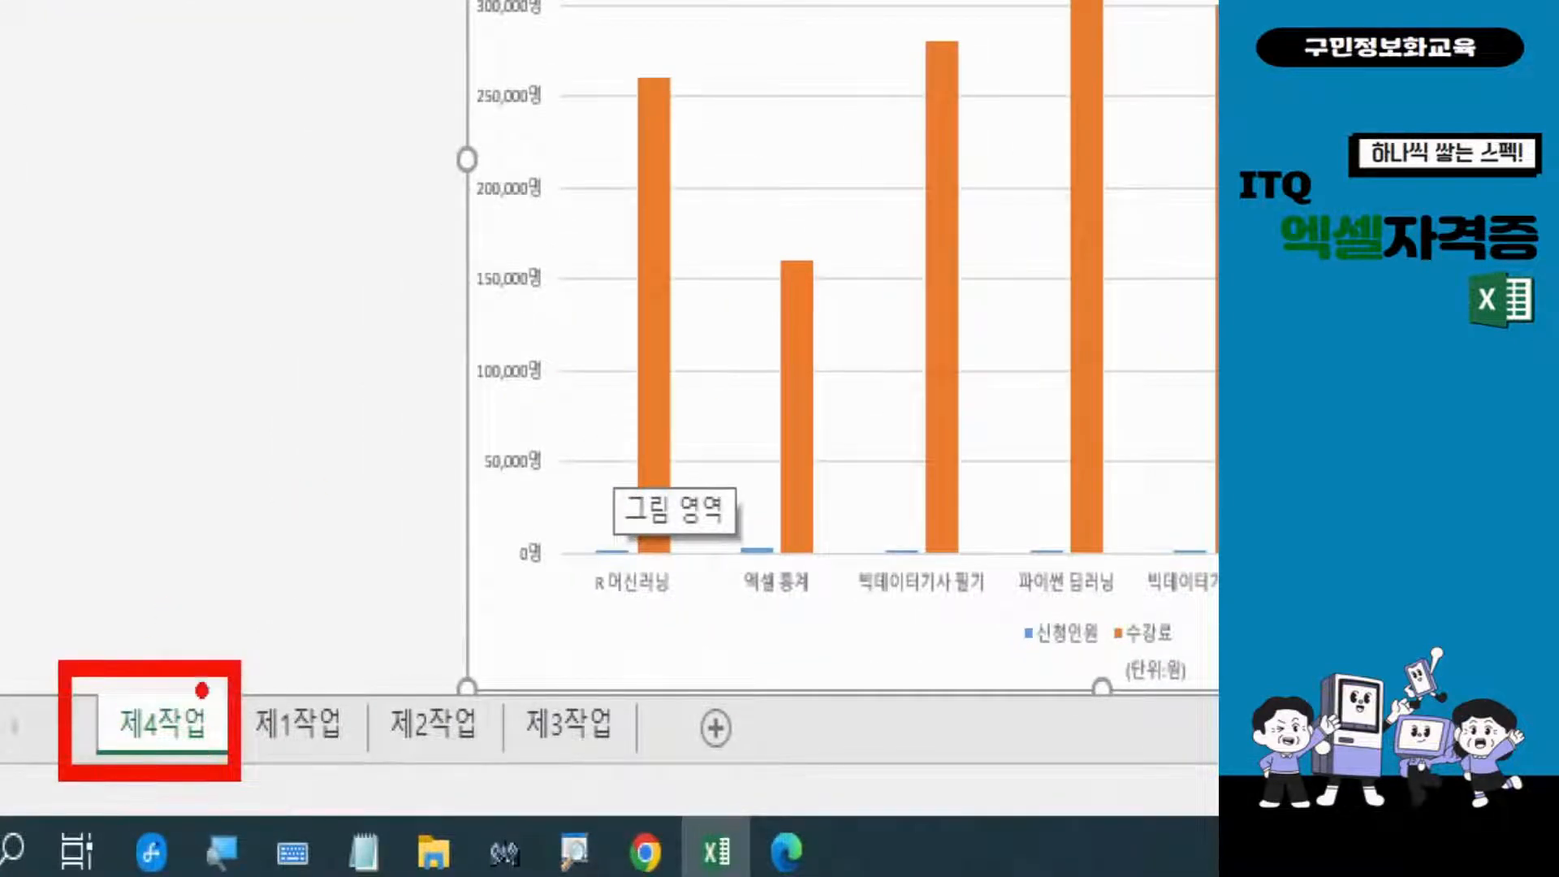
pyautogui.moveTo(198, 707)
pyautogui.mouseDown()
pyautogui.moveTo(315, 802)
pyautogui.moveTo(571, 786)
pyautogui.moveTo(655, 740)
pyautogui.moveTo(649, 785)
pyautogui.moveTo(670, 815)
pyautogui.mouseUp()
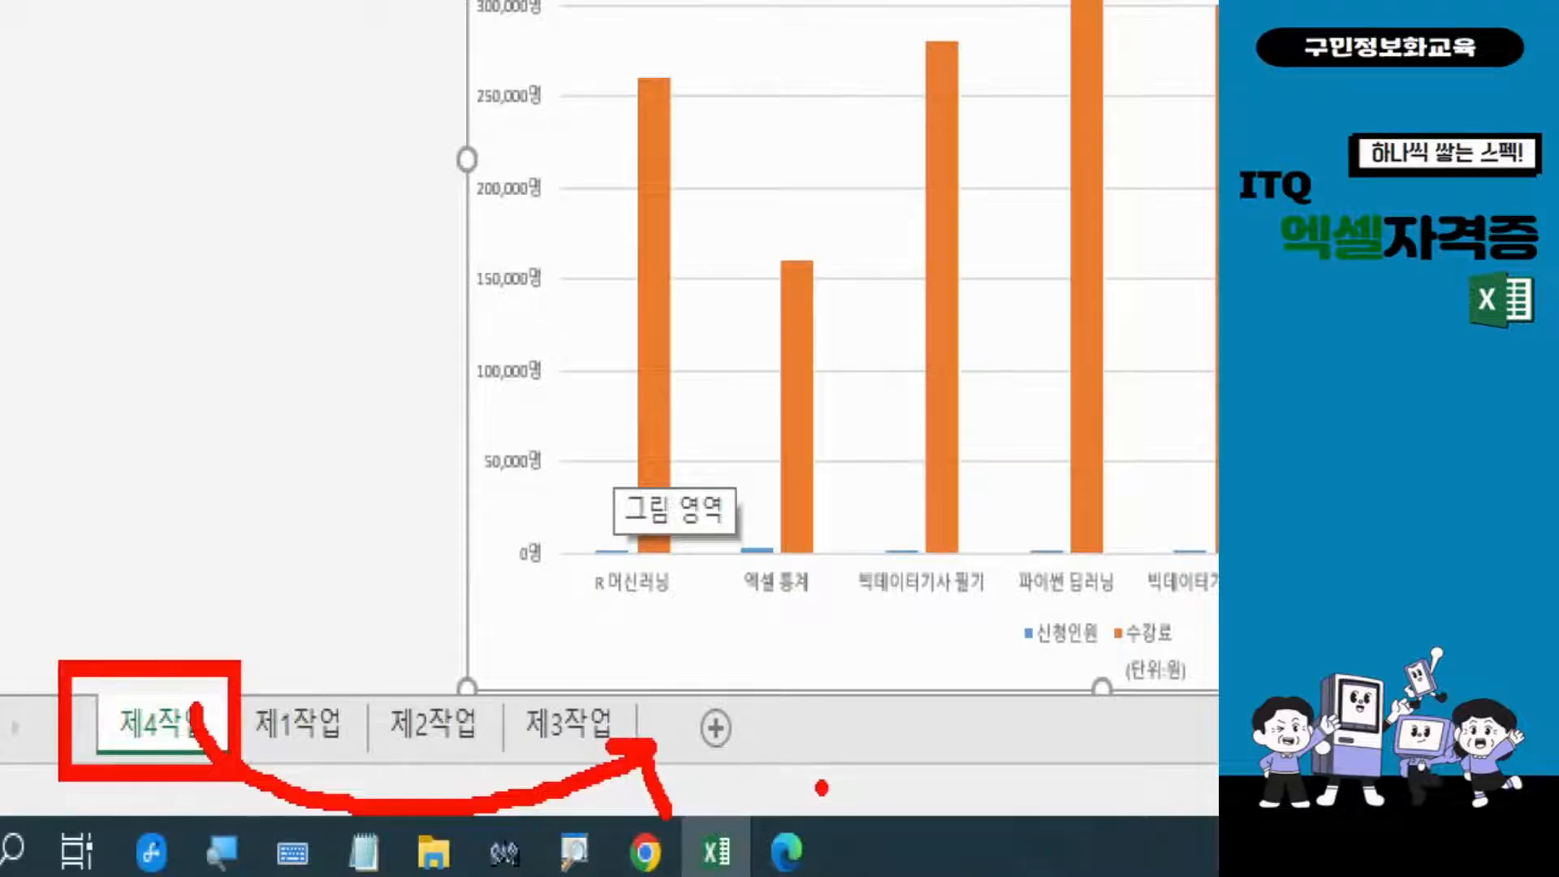
pyautogui.press('Escape')
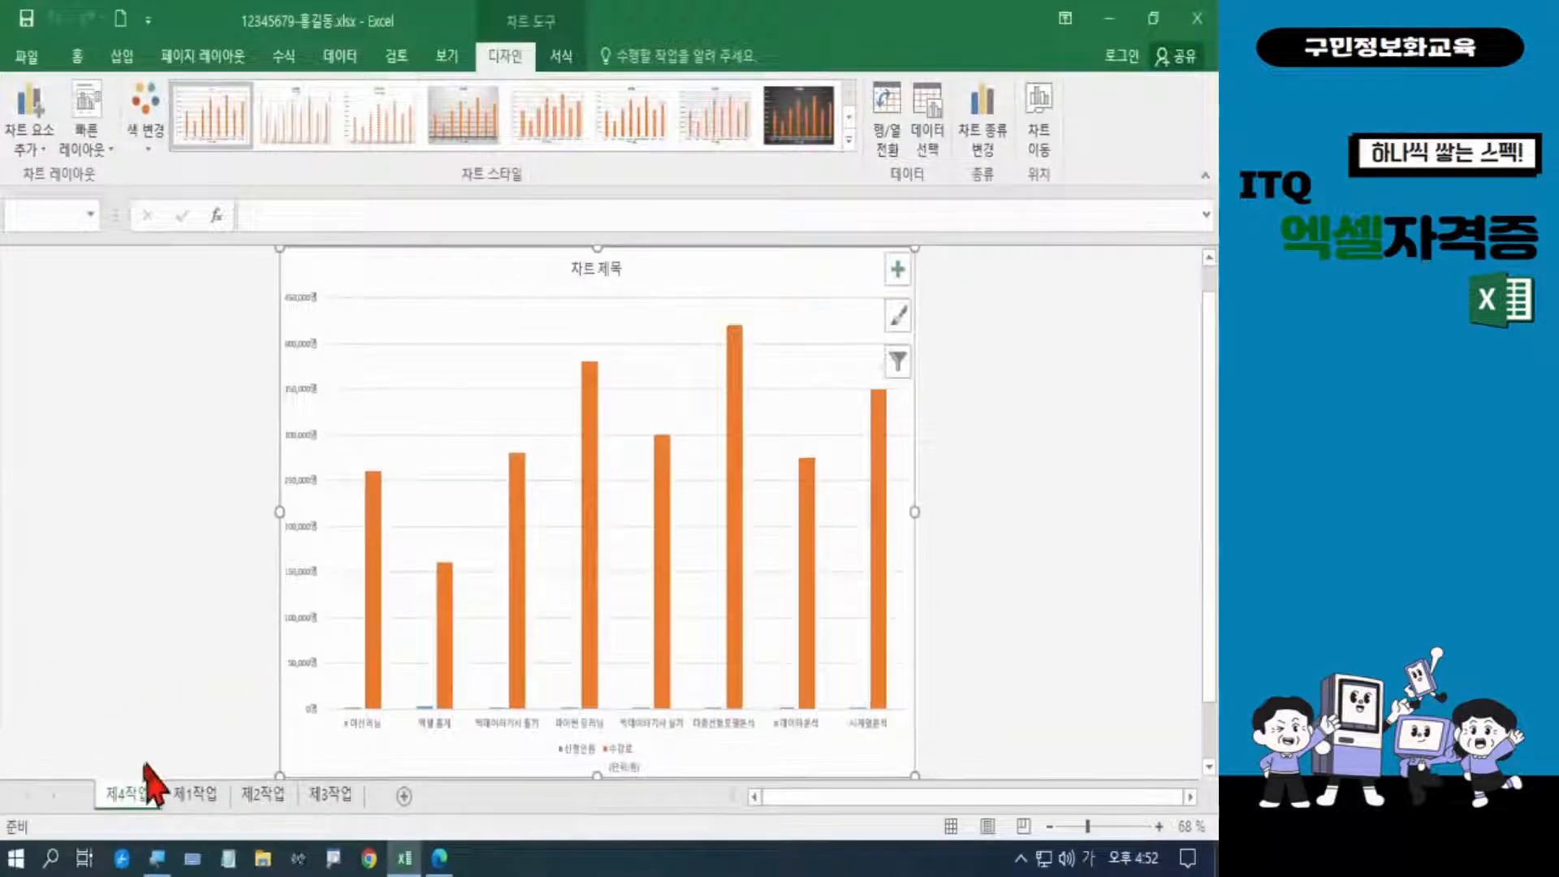
pyautogui.moveTo(137, 797); pyautogui.dragTo(385, 808)
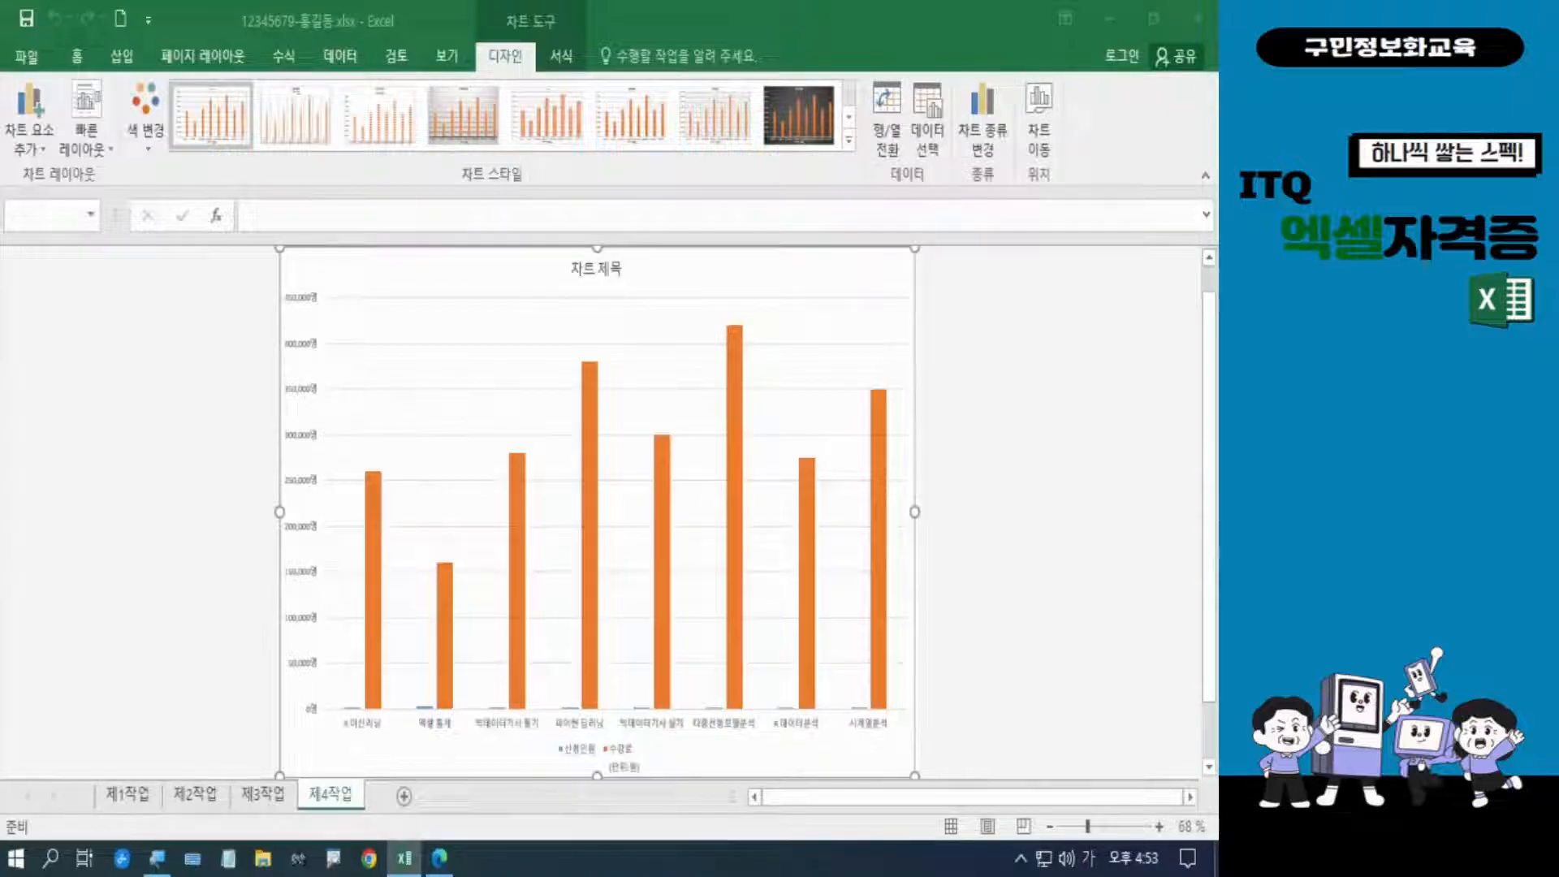
# Apply quick layout 3 (레이아웃 3) and chart style 1 (스타일 1) to the 제4작업 chart
pyautogui.click(92, 151)
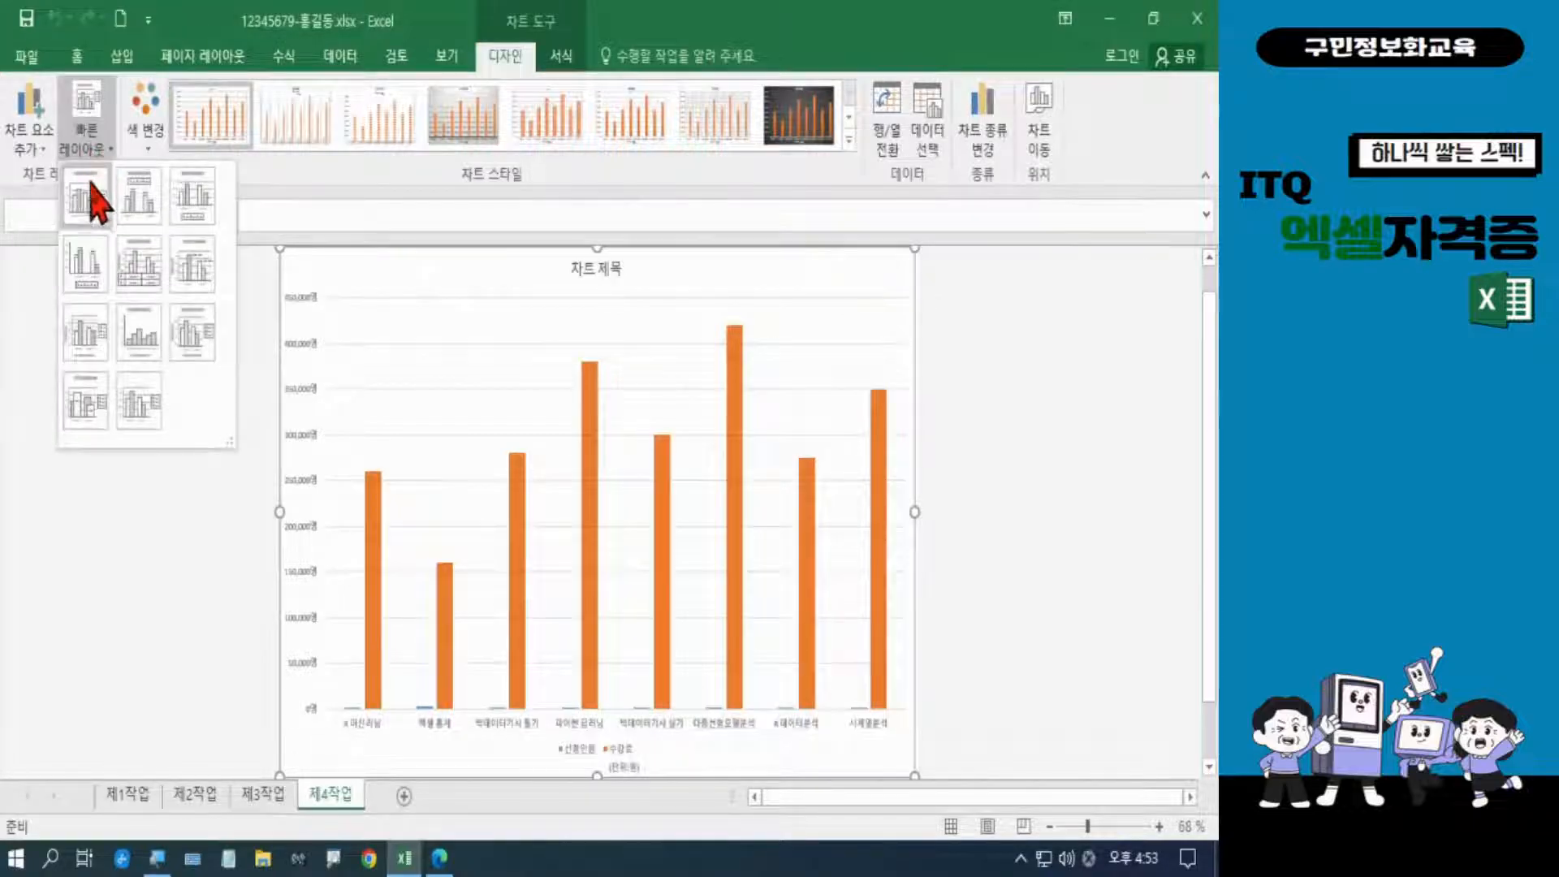
pyautogui.click(191, 203)
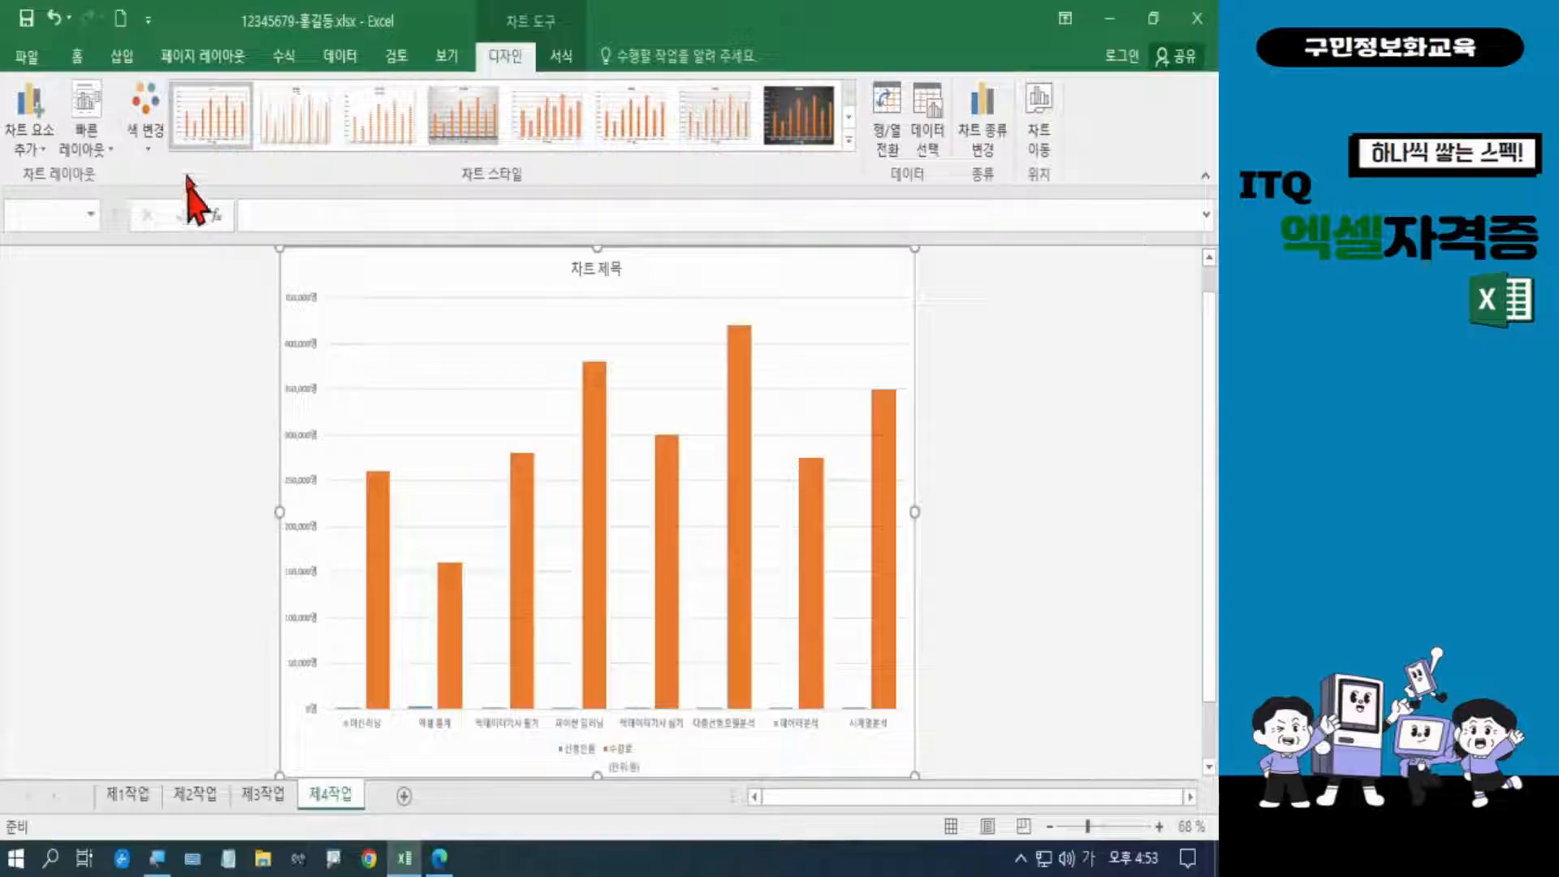
pyautogui.click(212, 134)
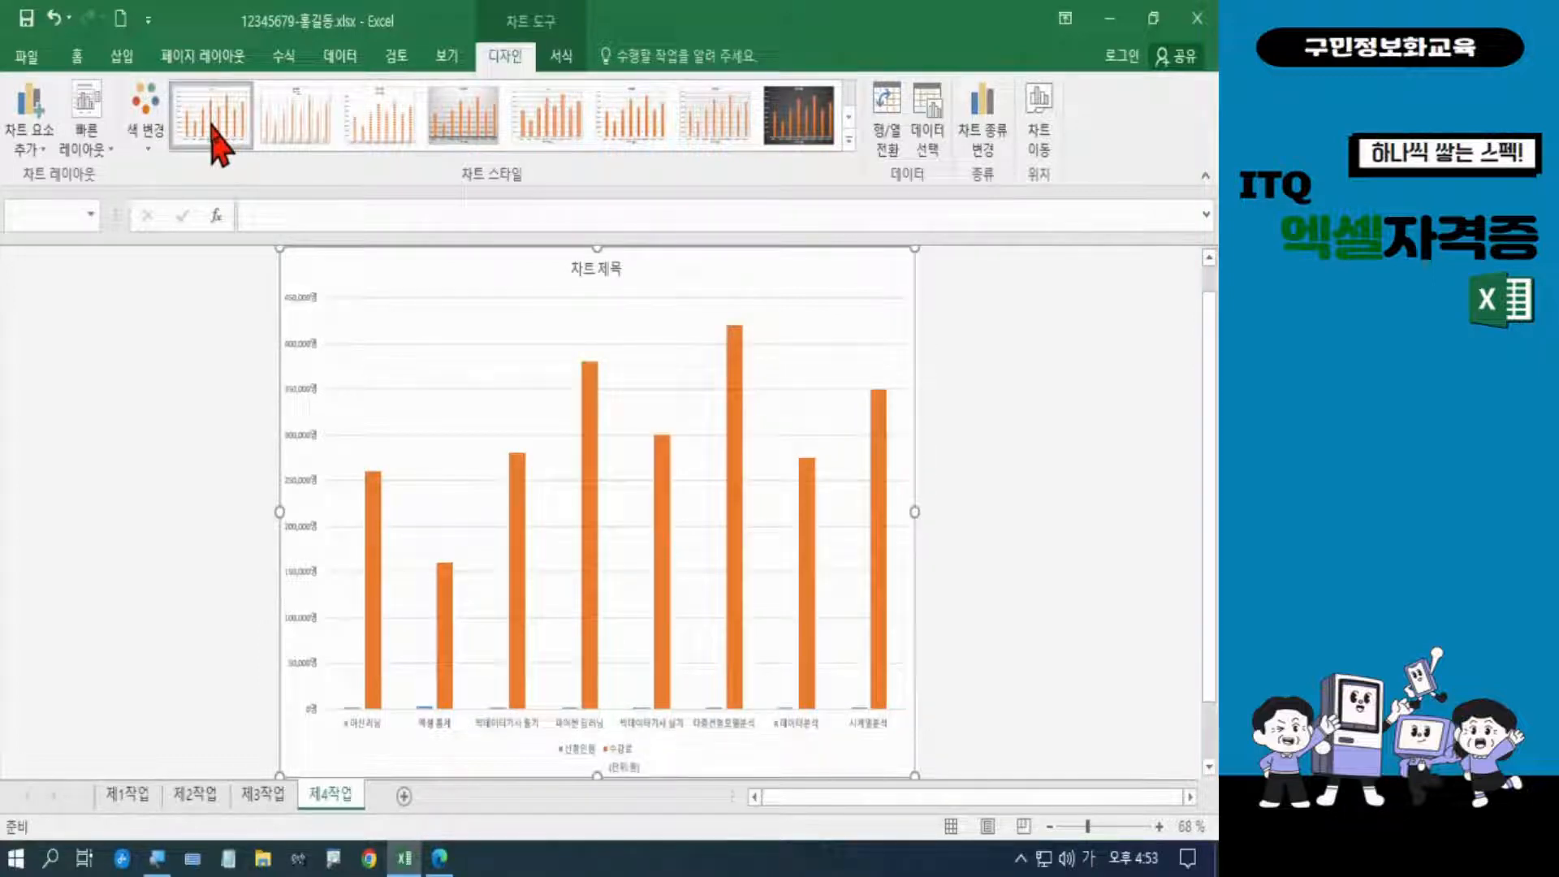
pyautogui.click(192, 441)
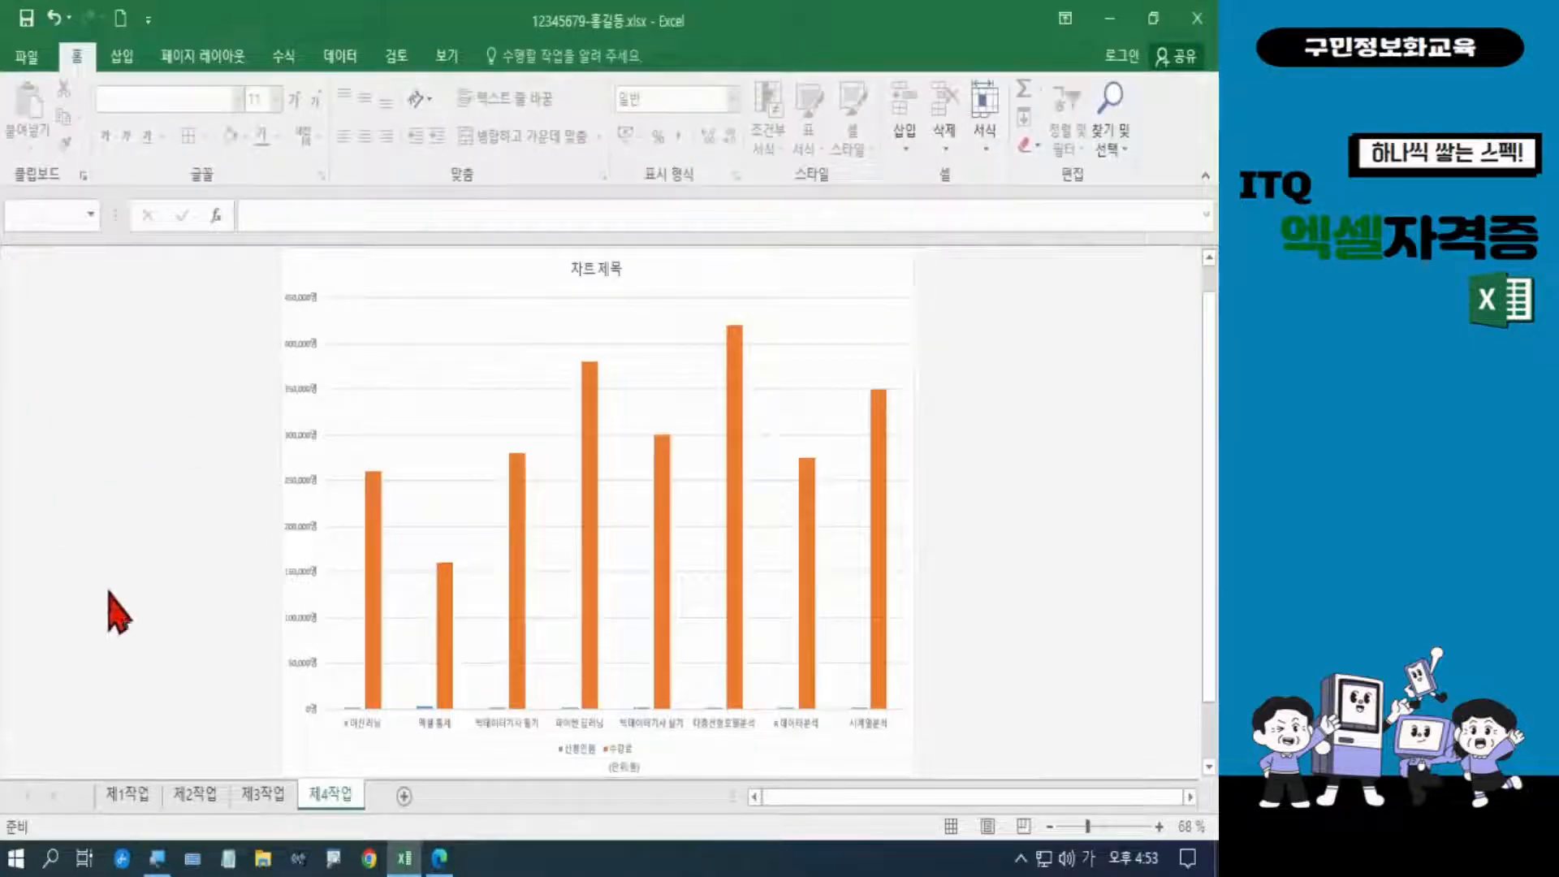
pyautogui.click(439, 271)
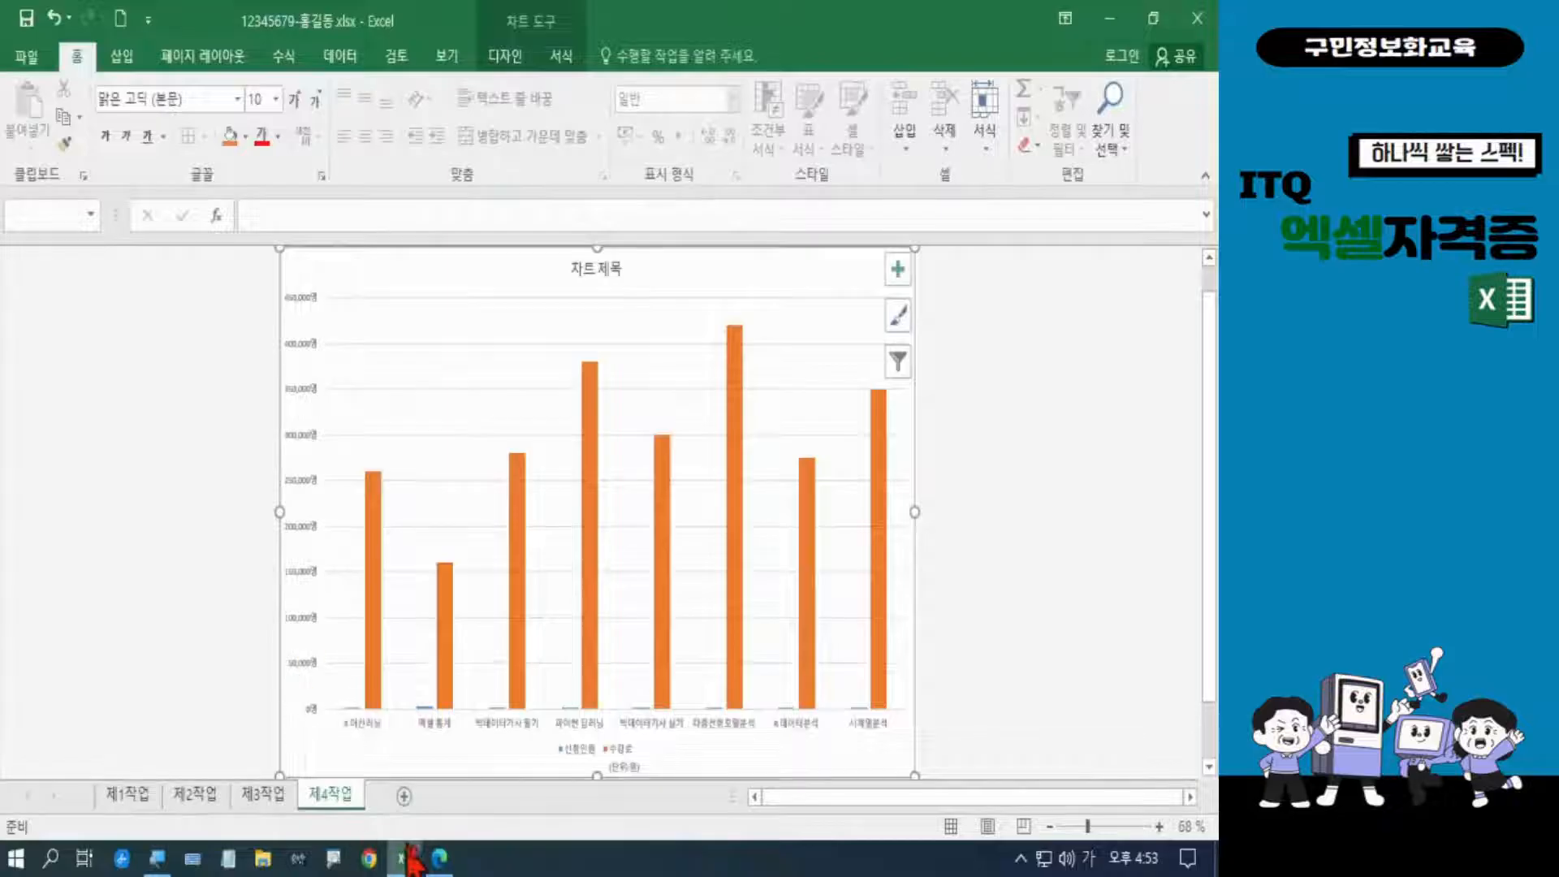
# Switch to the exam PDF in Edge and read condition (5) on the chart area and plot area formatting
pyautogui.click(439, 854)
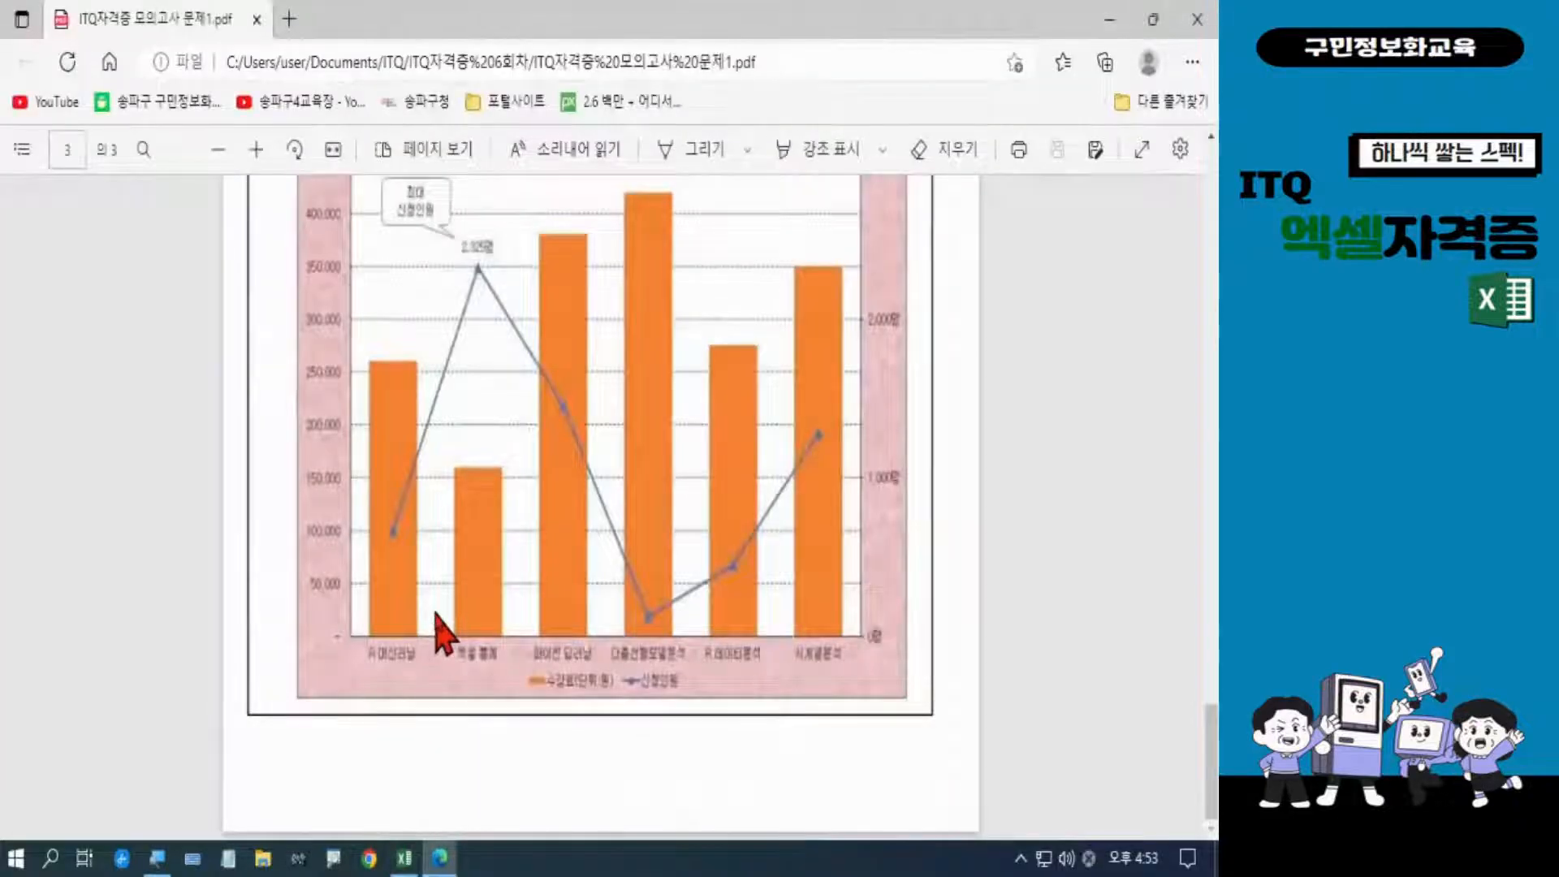
pyautogui.scroll(8, 438, 631)
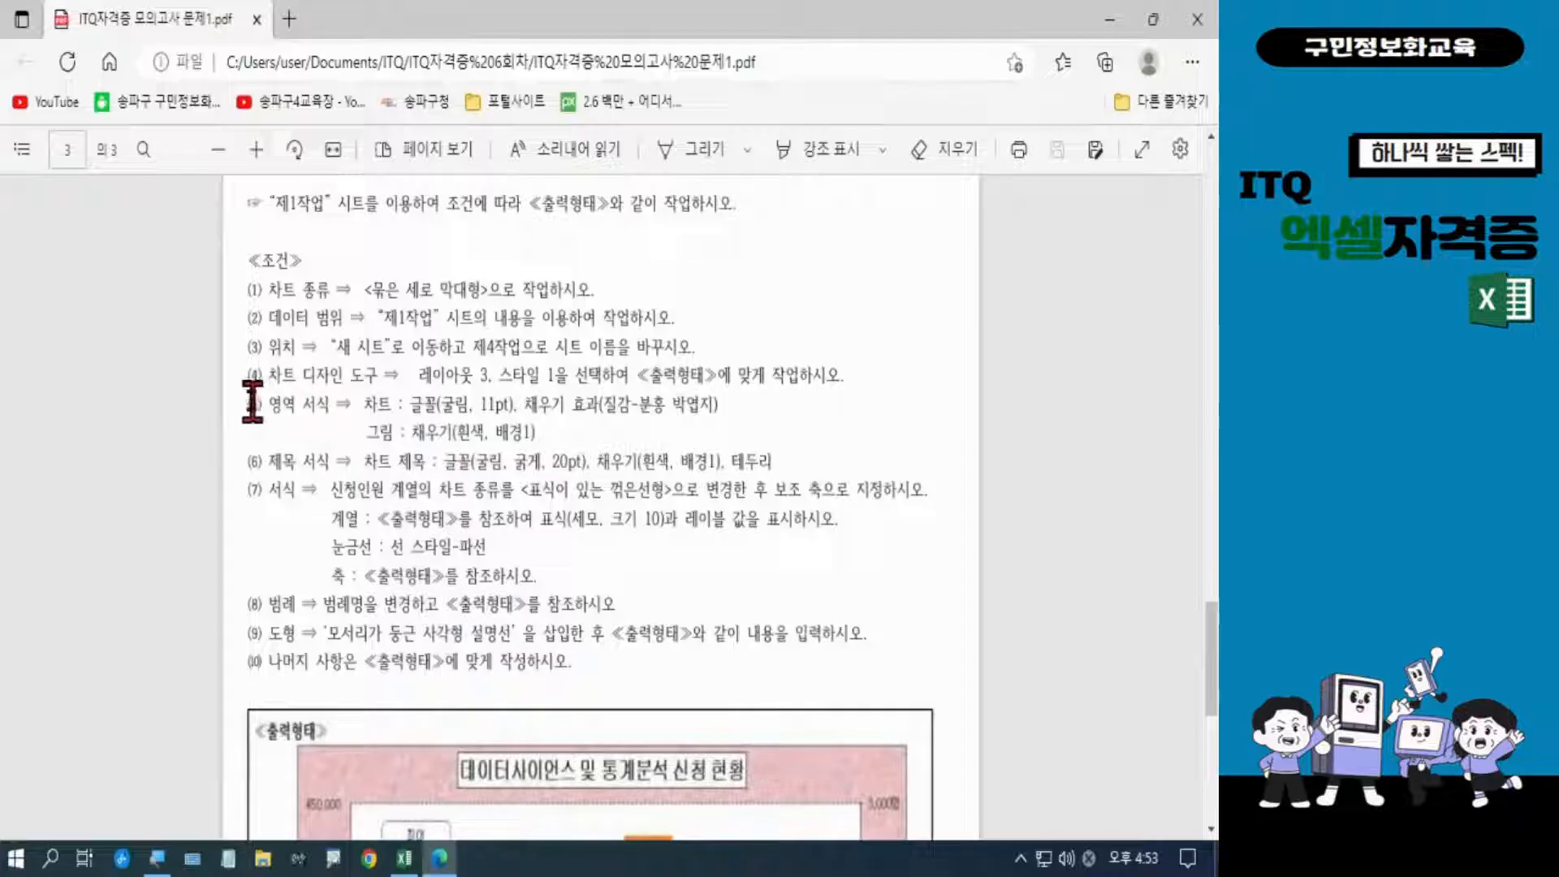
pyautogui.moveTo(251, 394); pyautogui.dragTo(556, 441)
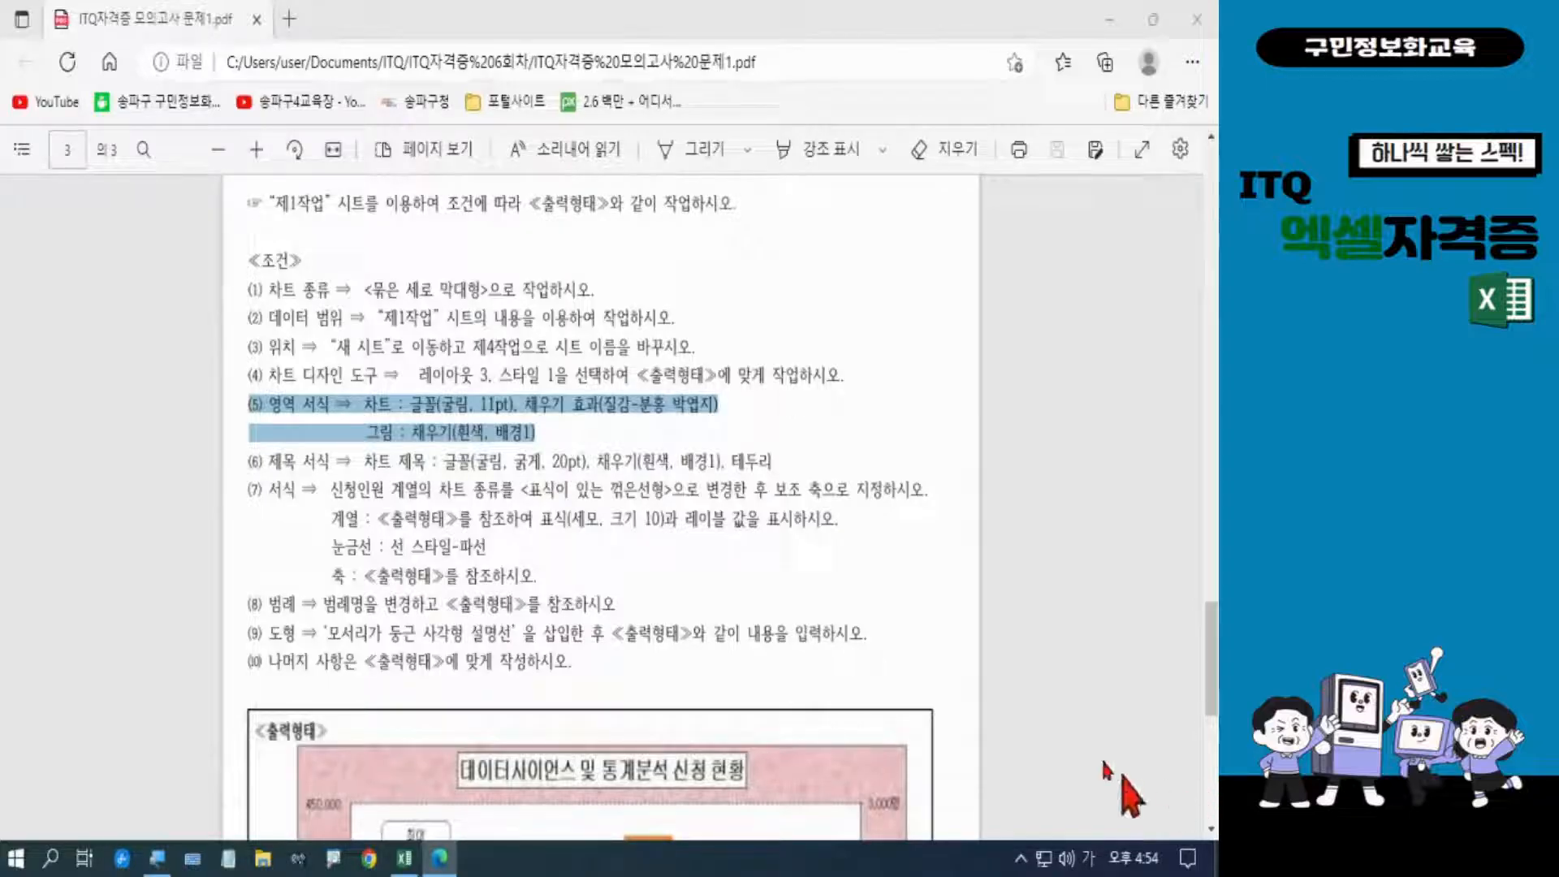
# Return to Excel and open the fill options (채우기) of the chart area formatting (차트 영역 서식)
pyautogui.click(403, 858)
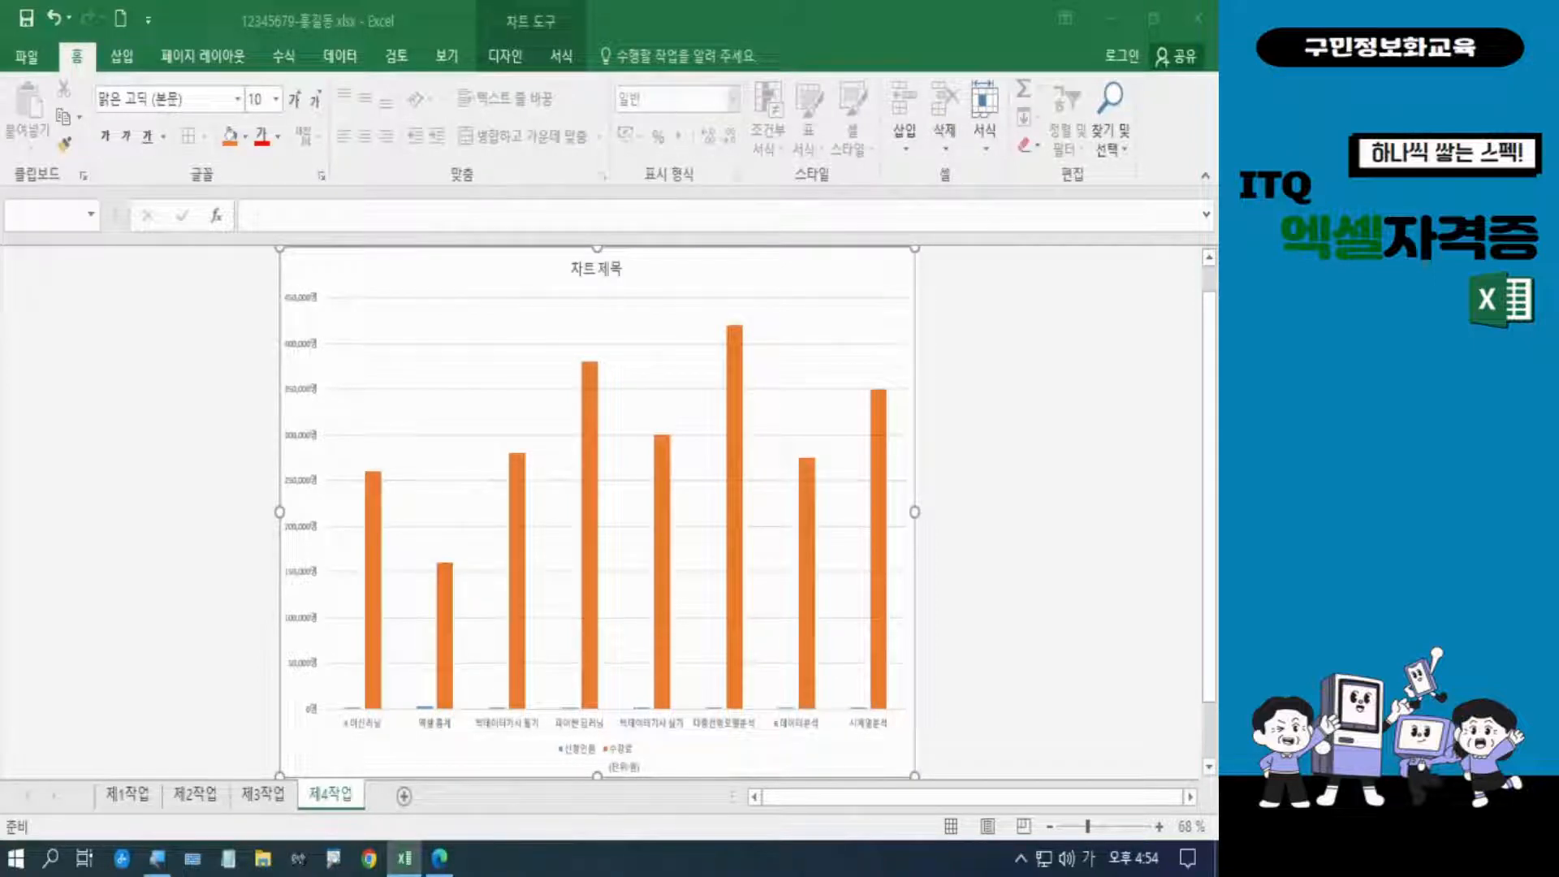
pyautogui.click(780, 269)
pyautogui.rightClick(780, 268)
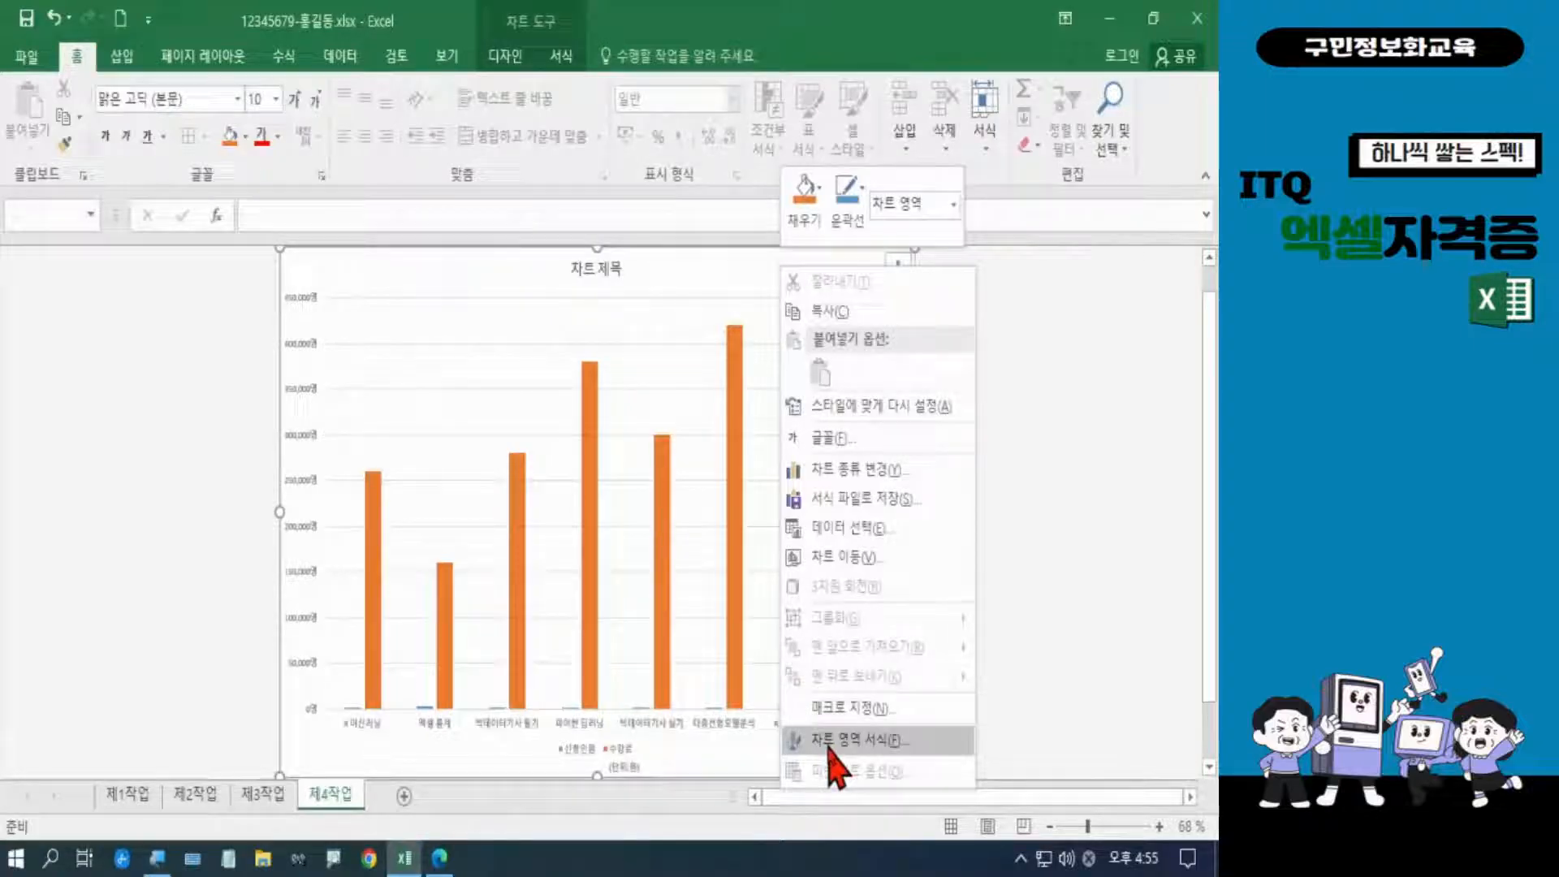
pyautogui.click(829, 740)
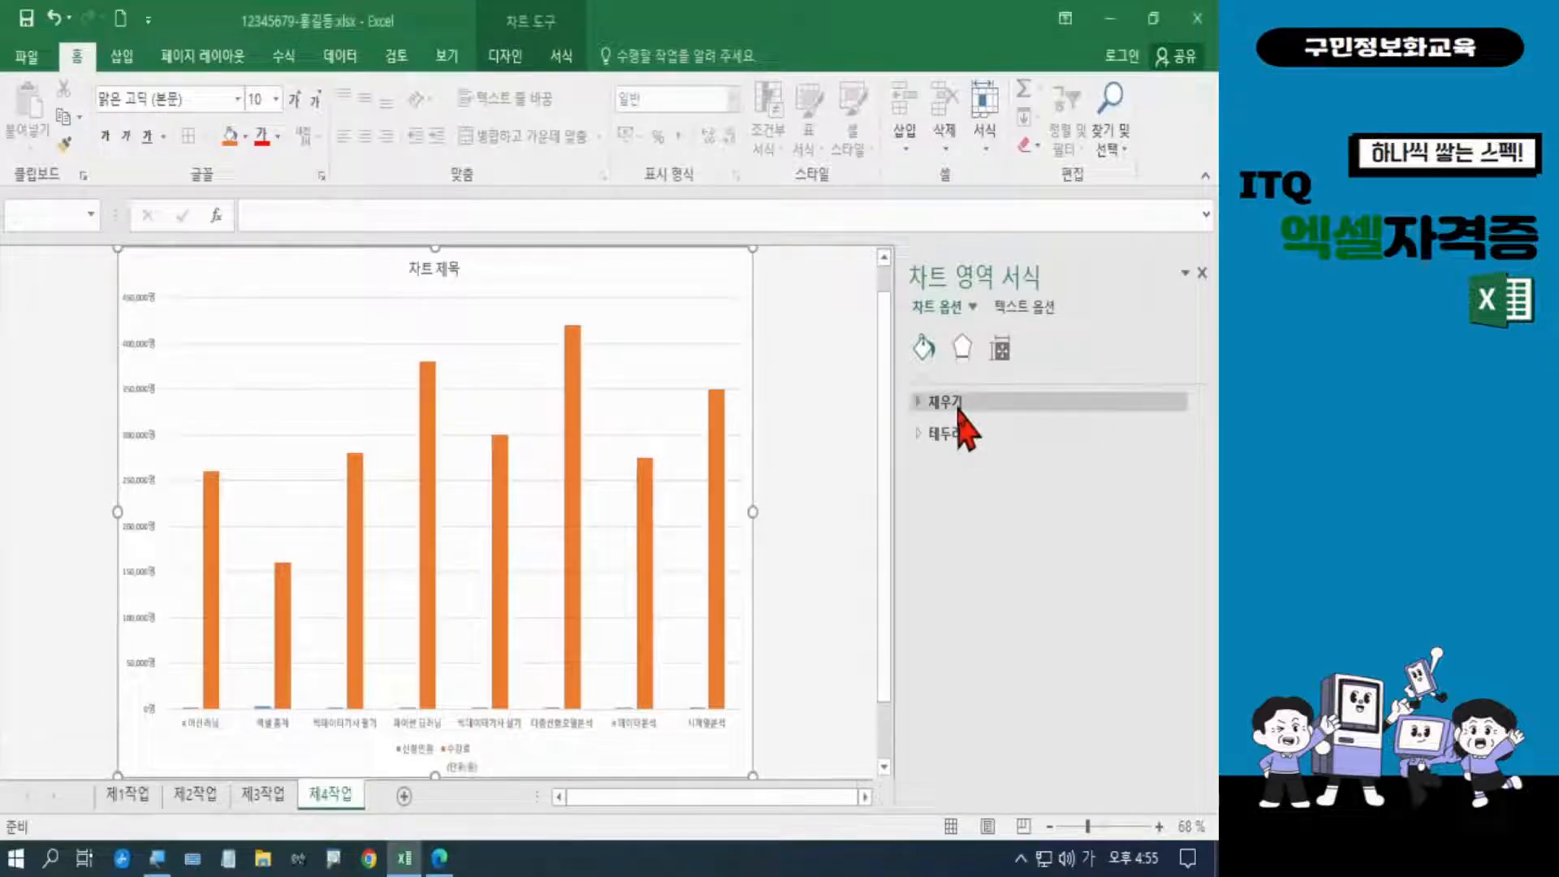
pyautogui.click(958, 406)
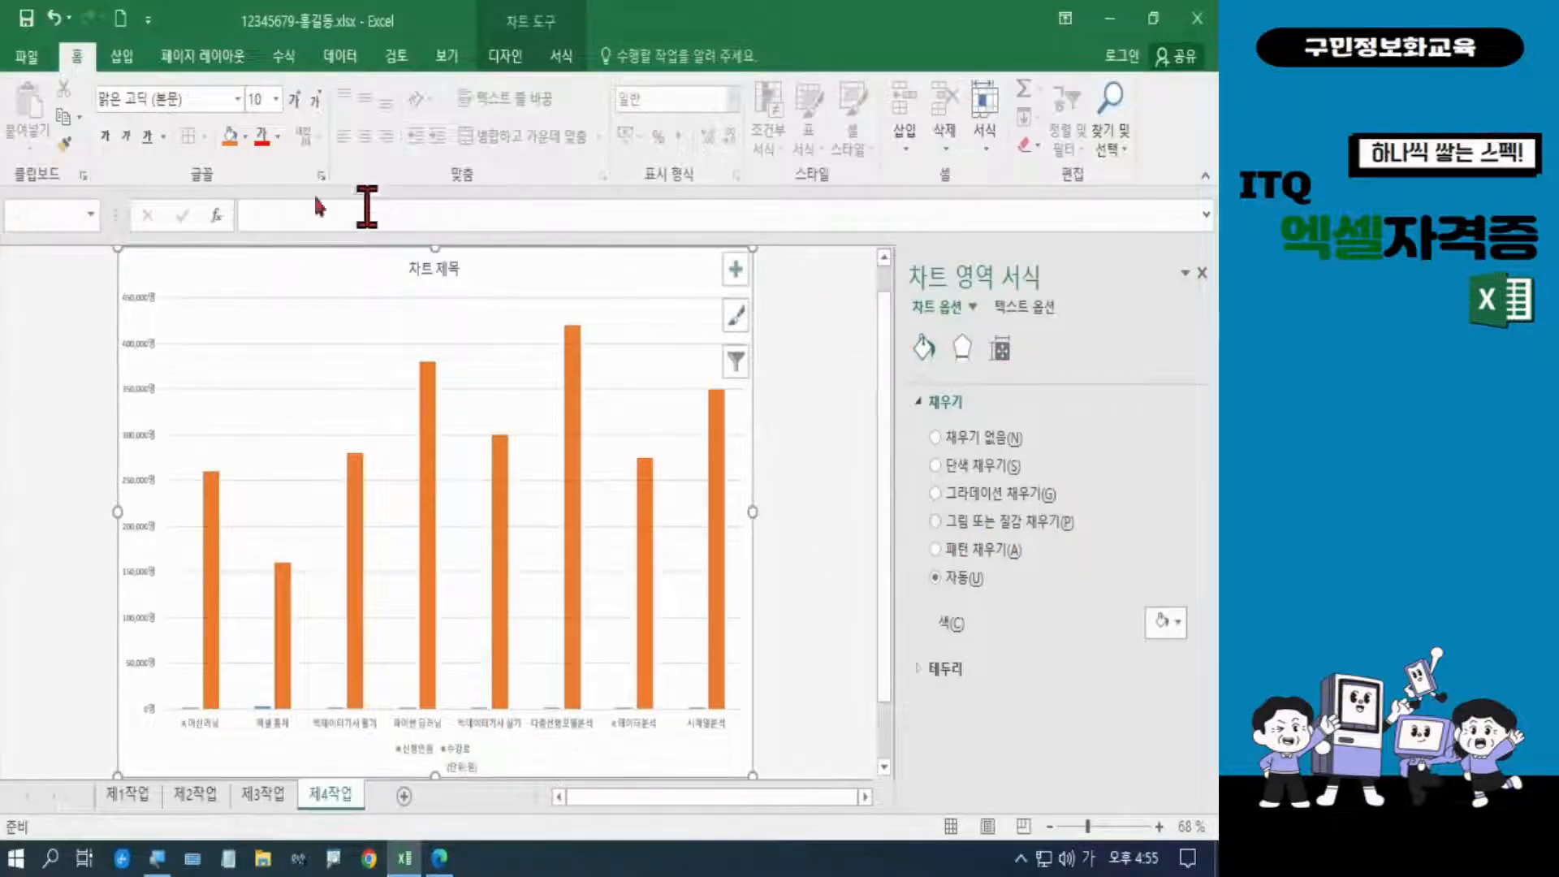
# Set the font of the whole chart area to 굴림 at size 11
pyautogui.click(158, 97)
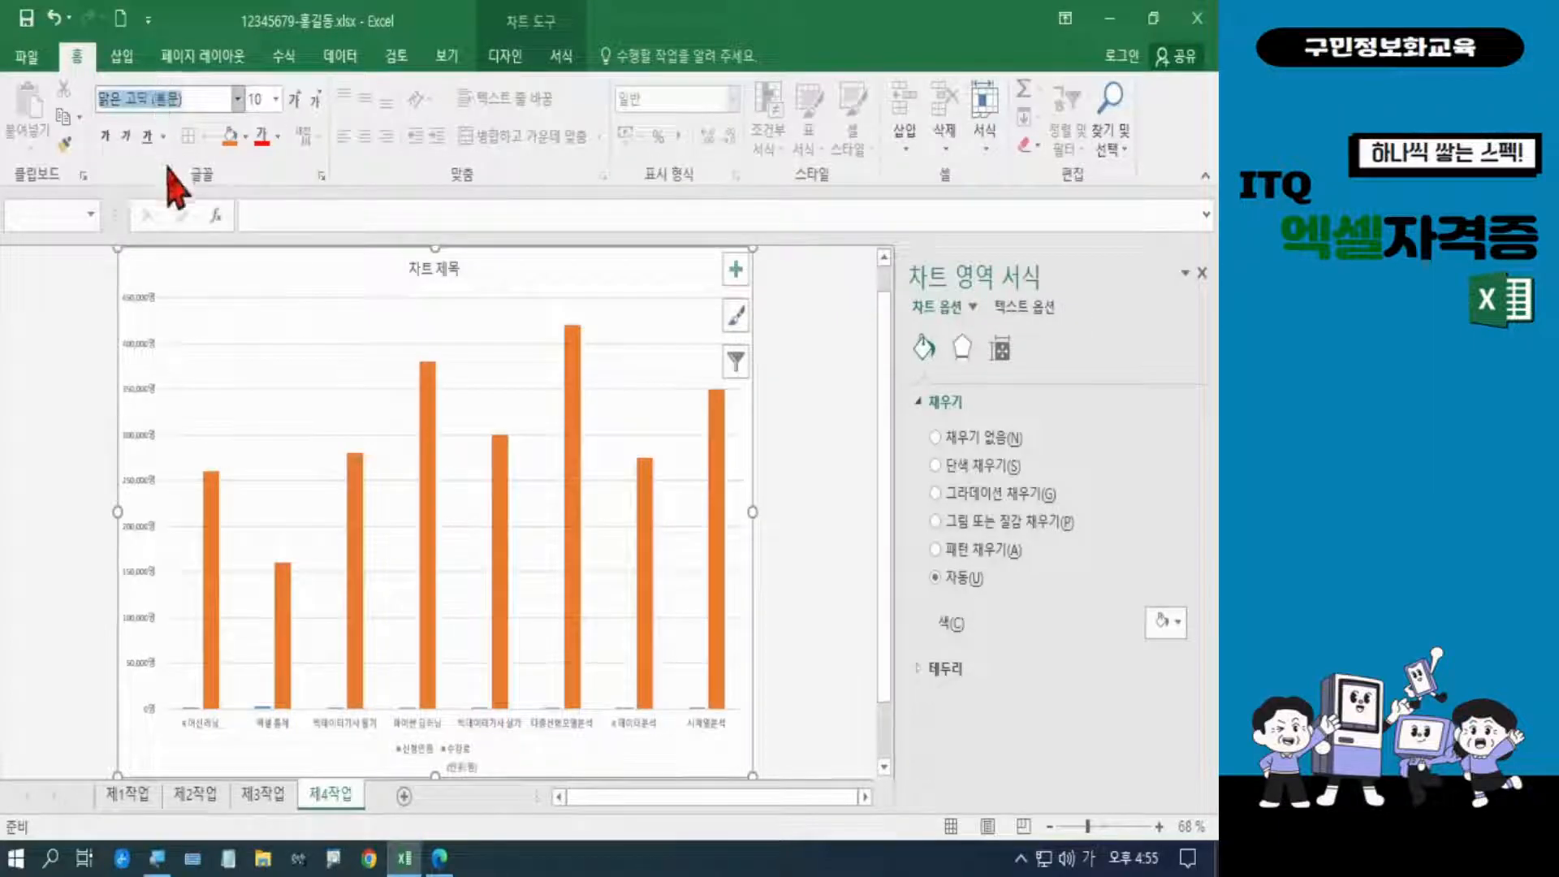
pyautogui.write('궁')
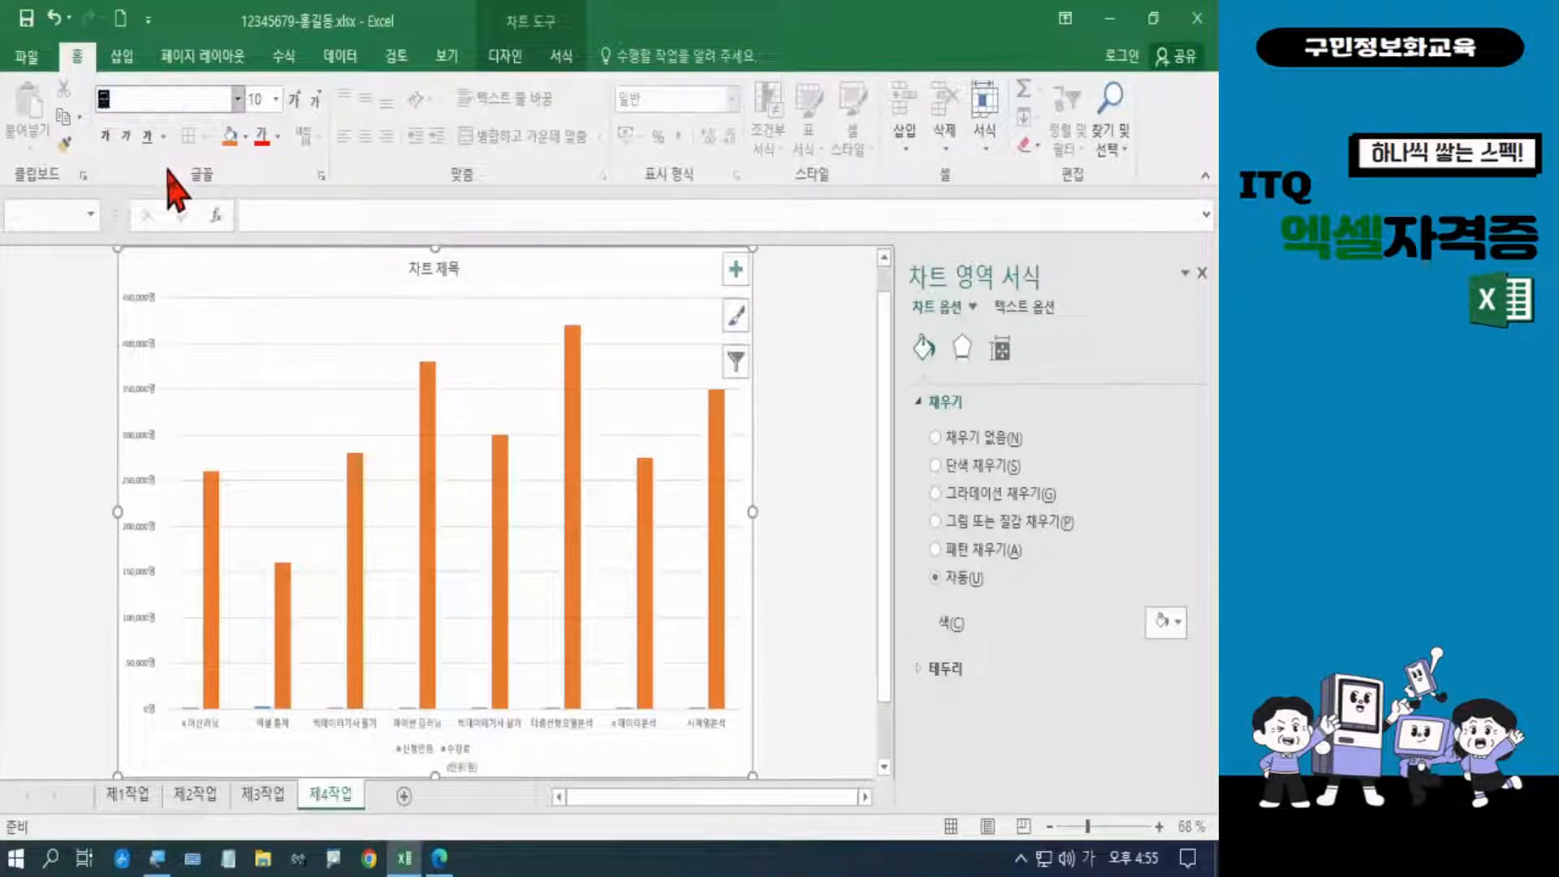
pyautogui.write('서')
pyautogui.press('Return')
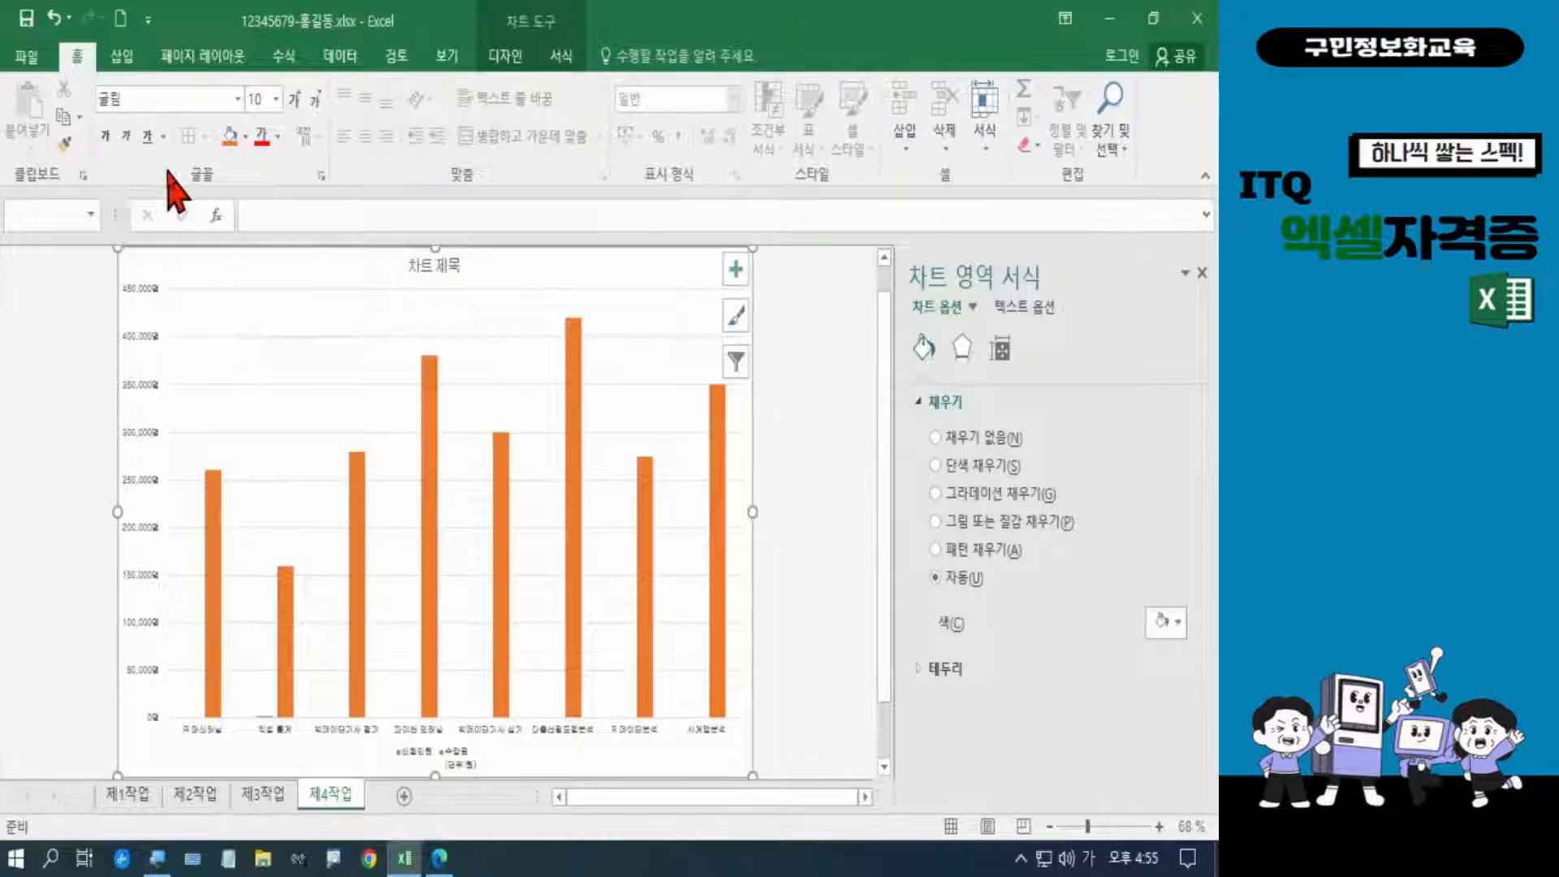
pyautogui.click(276, 101)
pyautogui.click(265, 216)
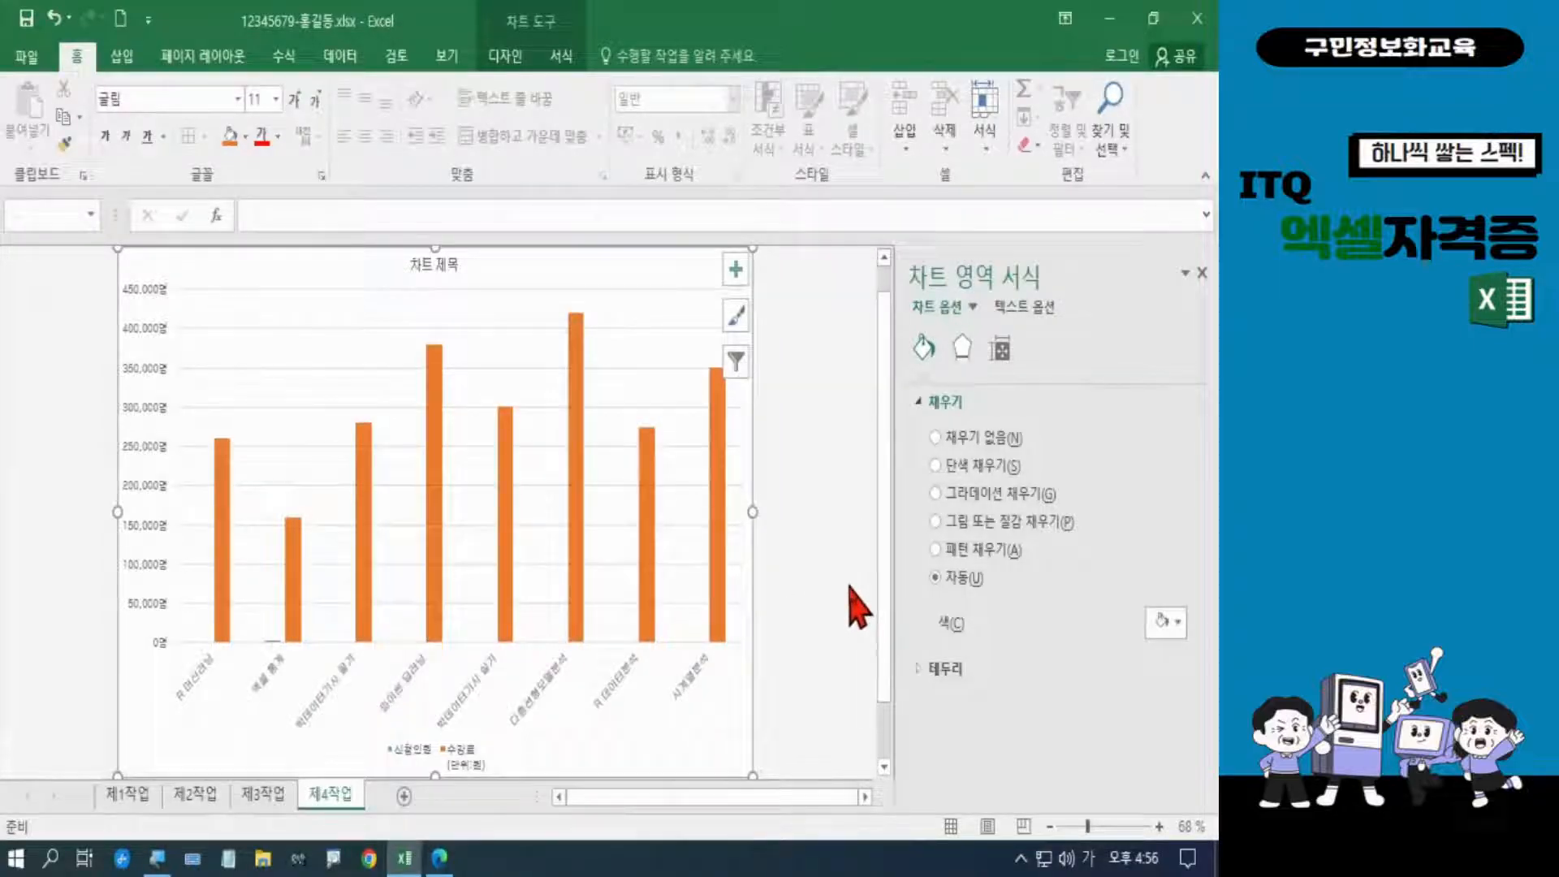
# Fill the chart area with the pink tissue paper texture (분홍 박엽지)
pyautogui.click(969, 524)
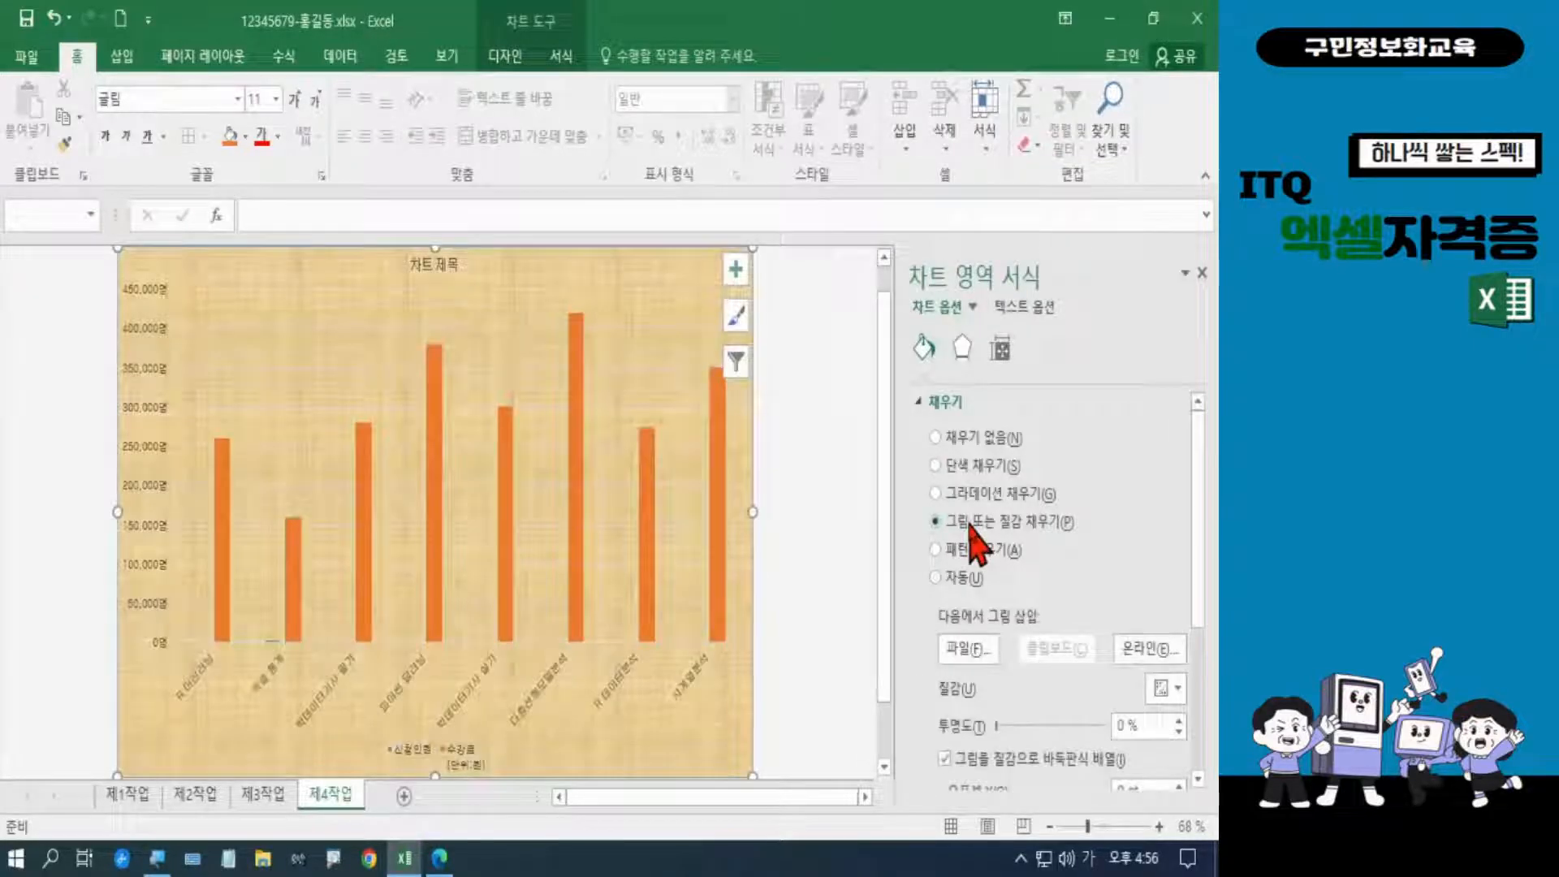
pyautogui.click(1176, 689)
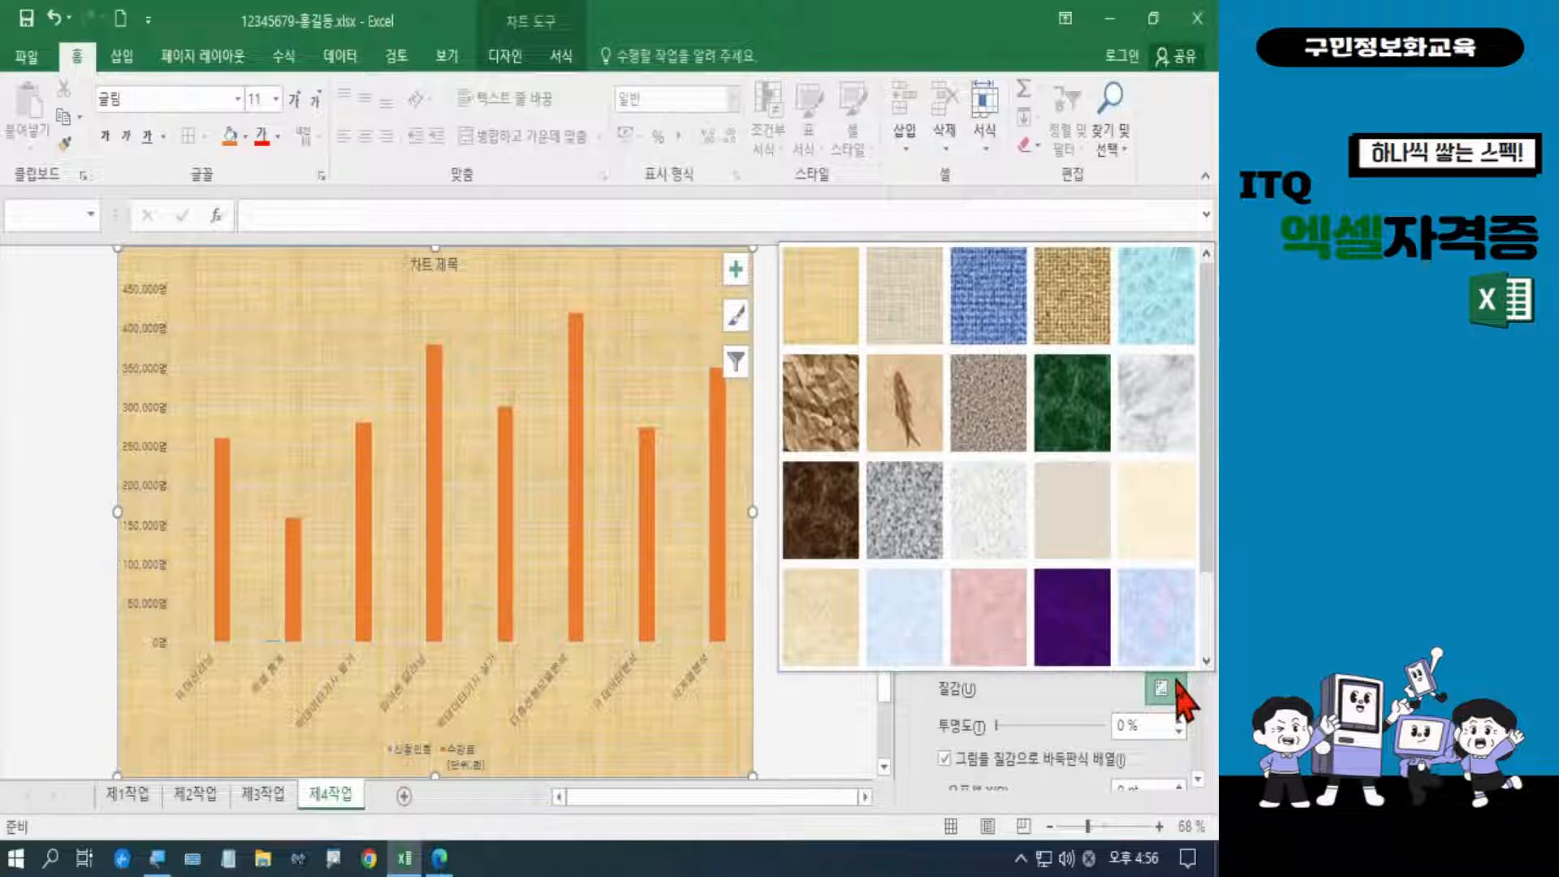
pyautogui.click(985, 613)
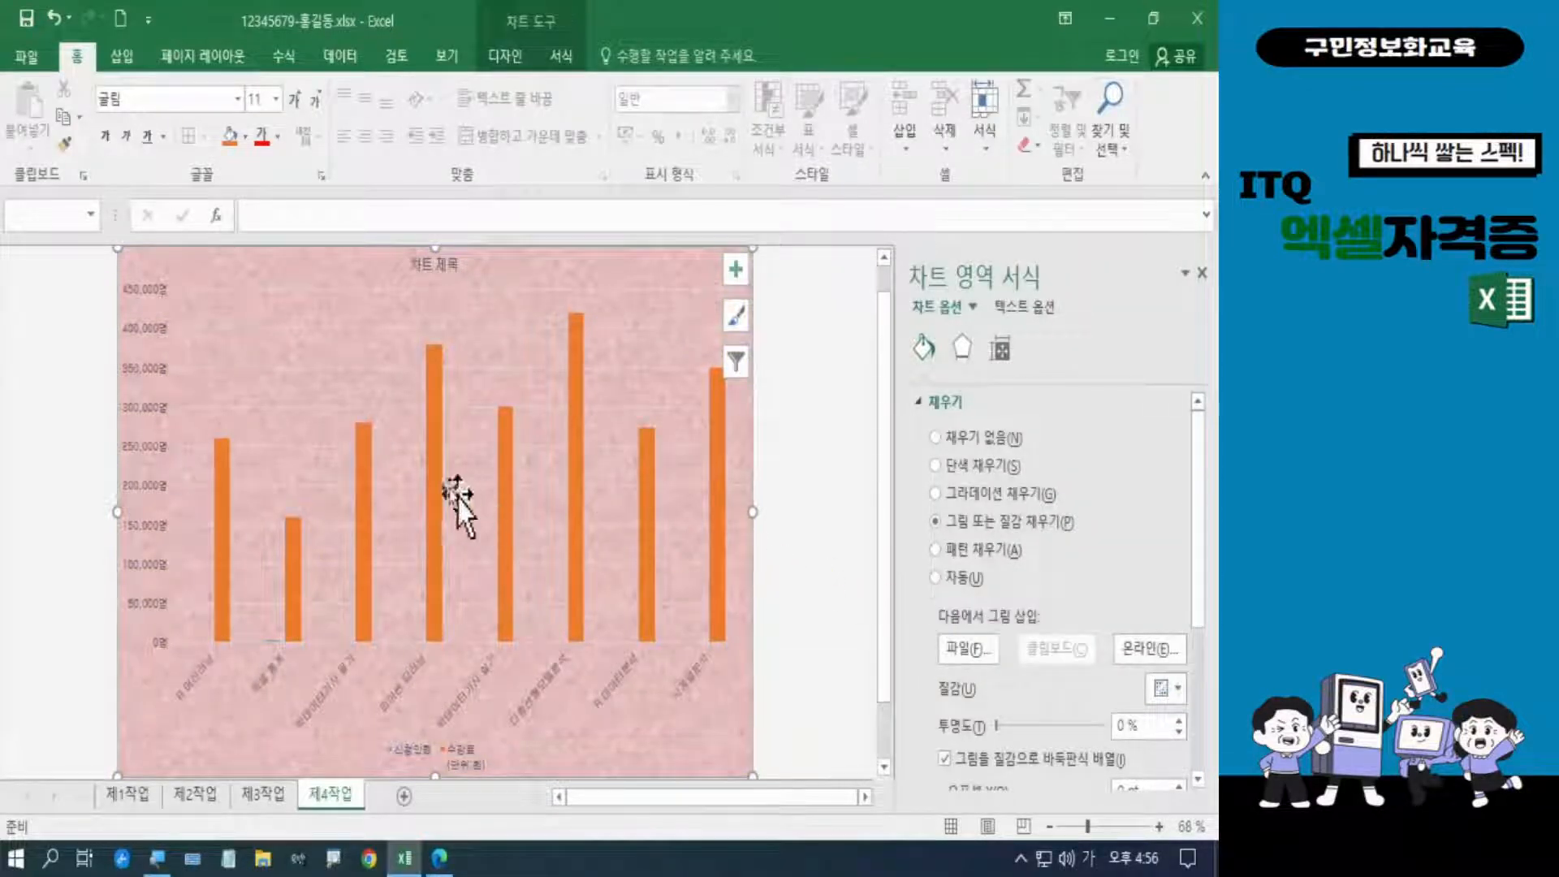
# Give the plot area (그림 영역) a solid fill (단색 채우기) in white, background 1 (흰색, 배경 1)
pyautogui.click(328, 360)
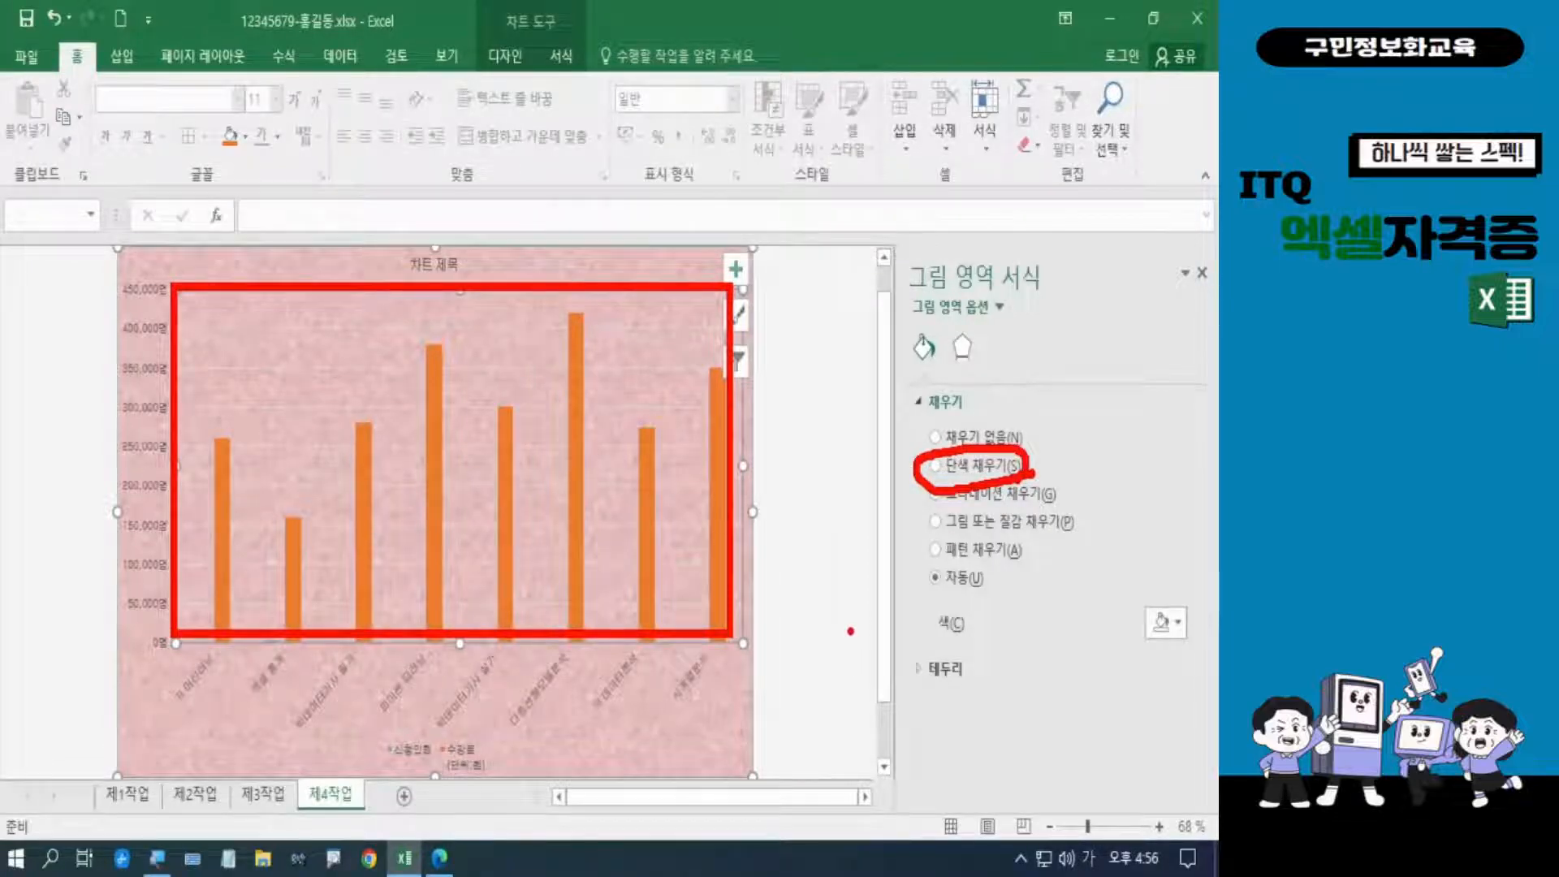
pyautogui.press('Escape')
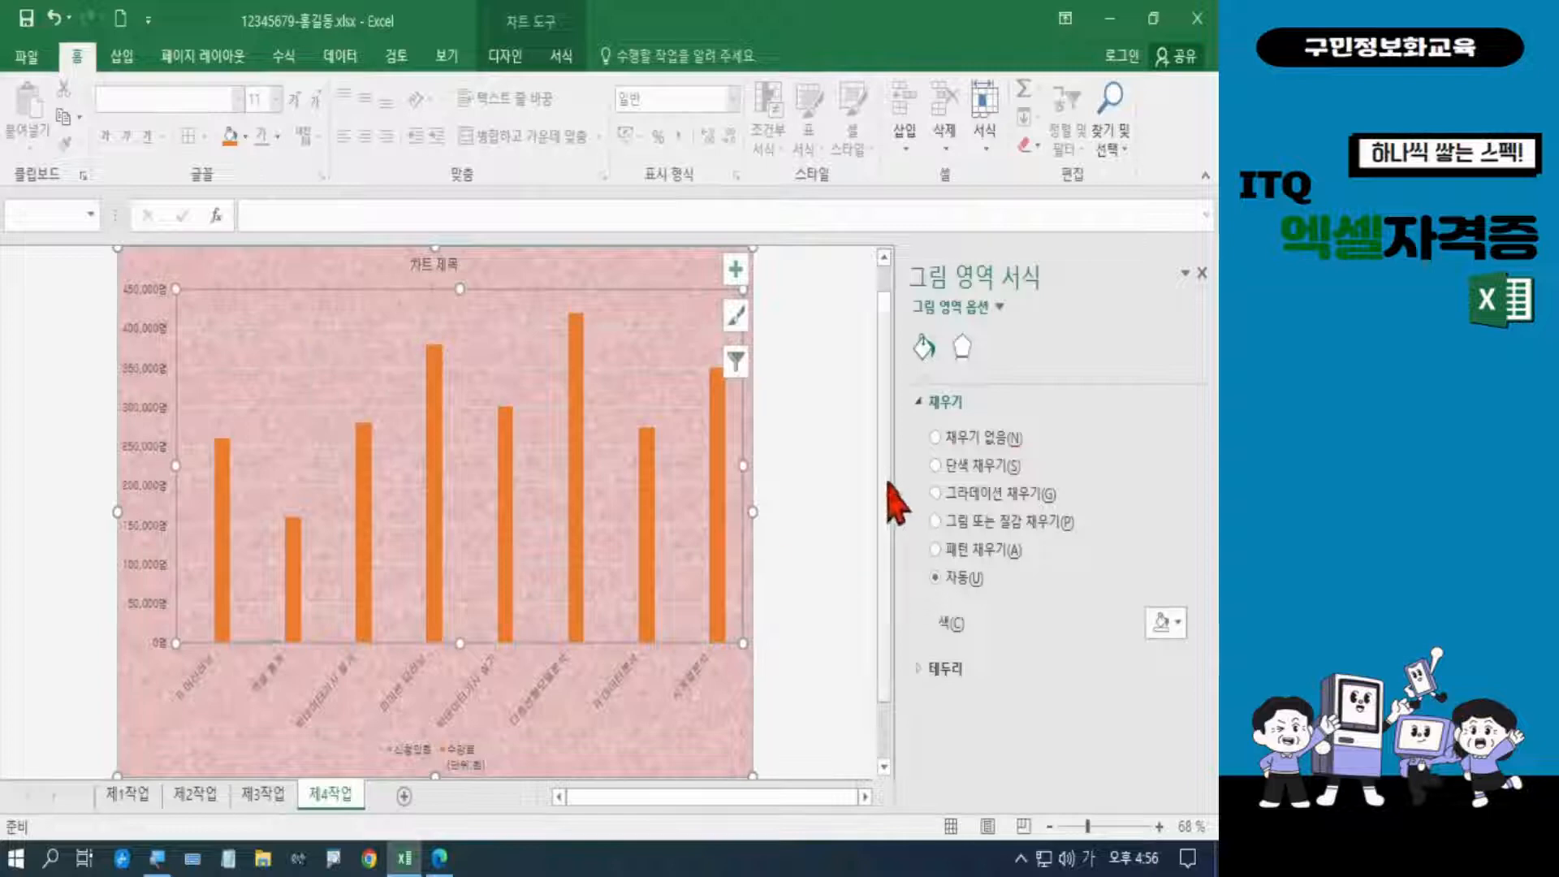
pyautogui.click(984, 465)
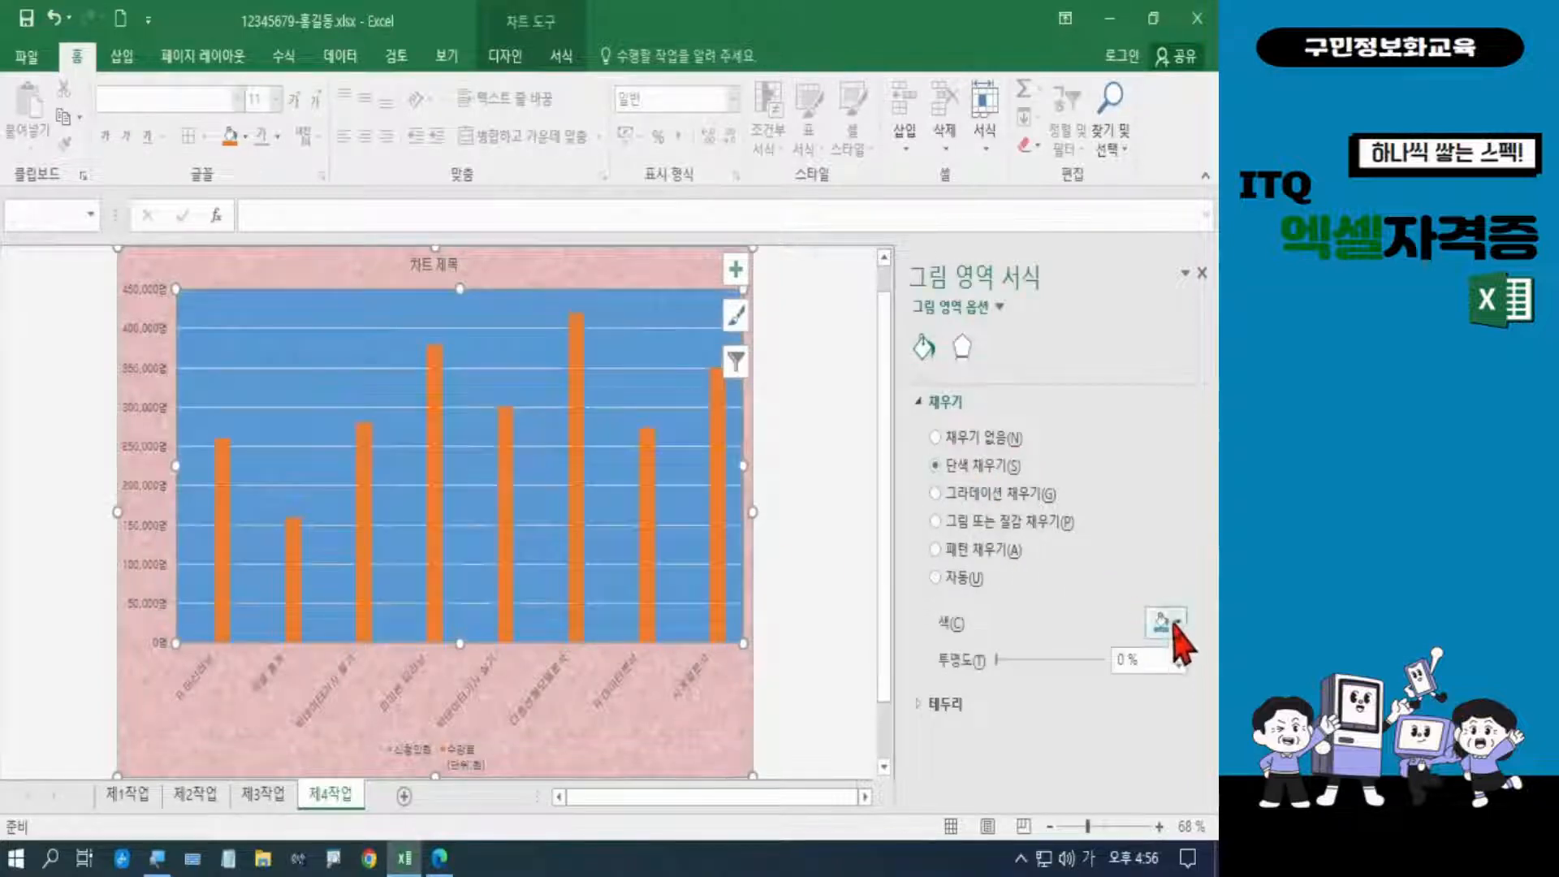
pyautogui.click(1169, 623)
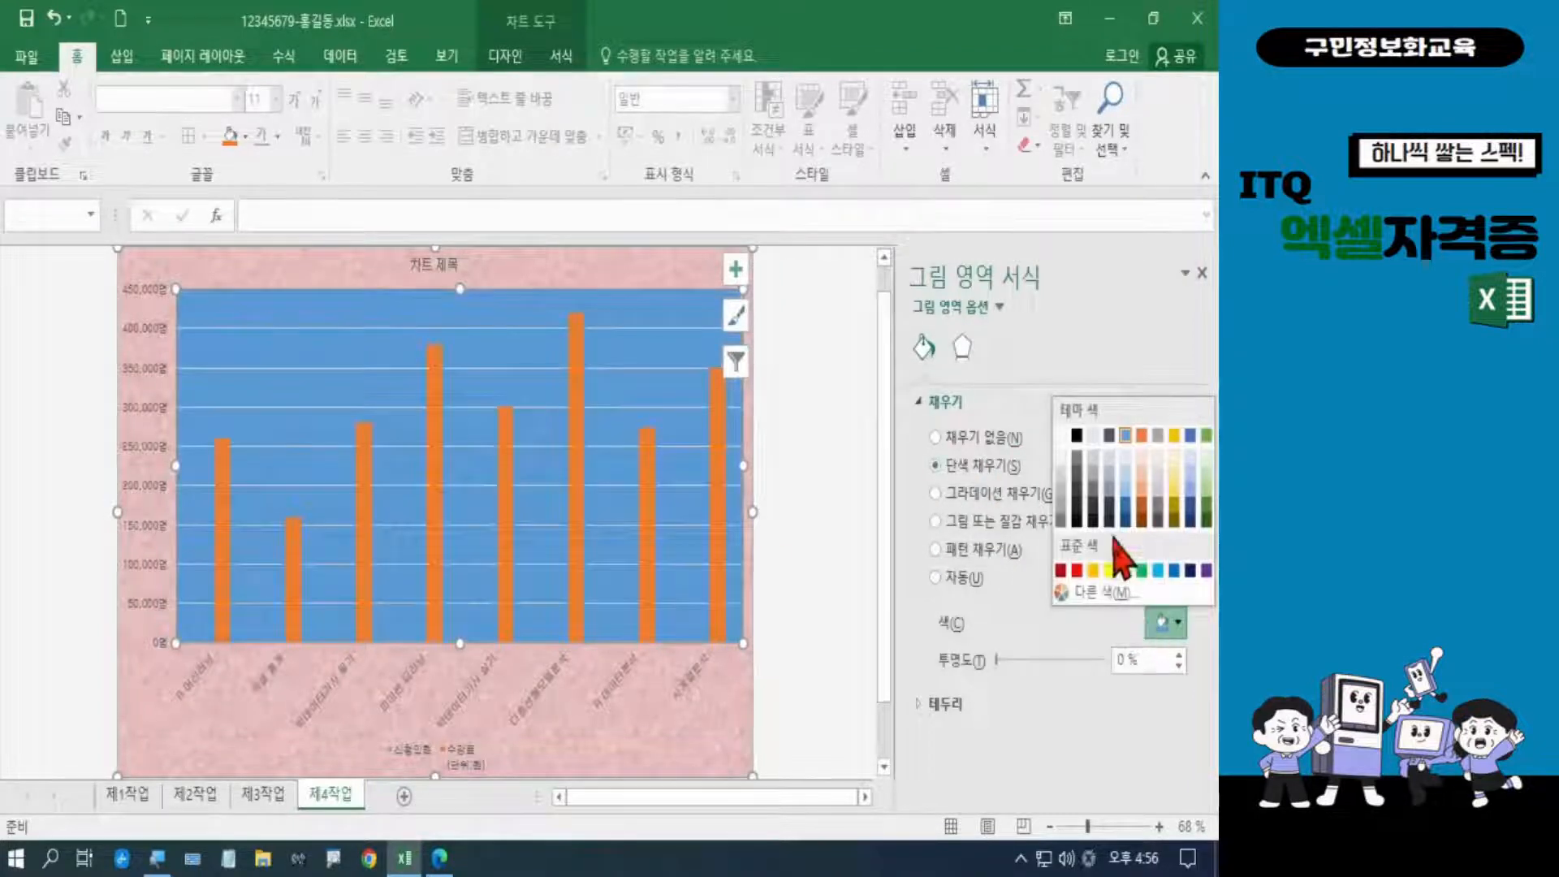
pyautogui.click(1061, 435)
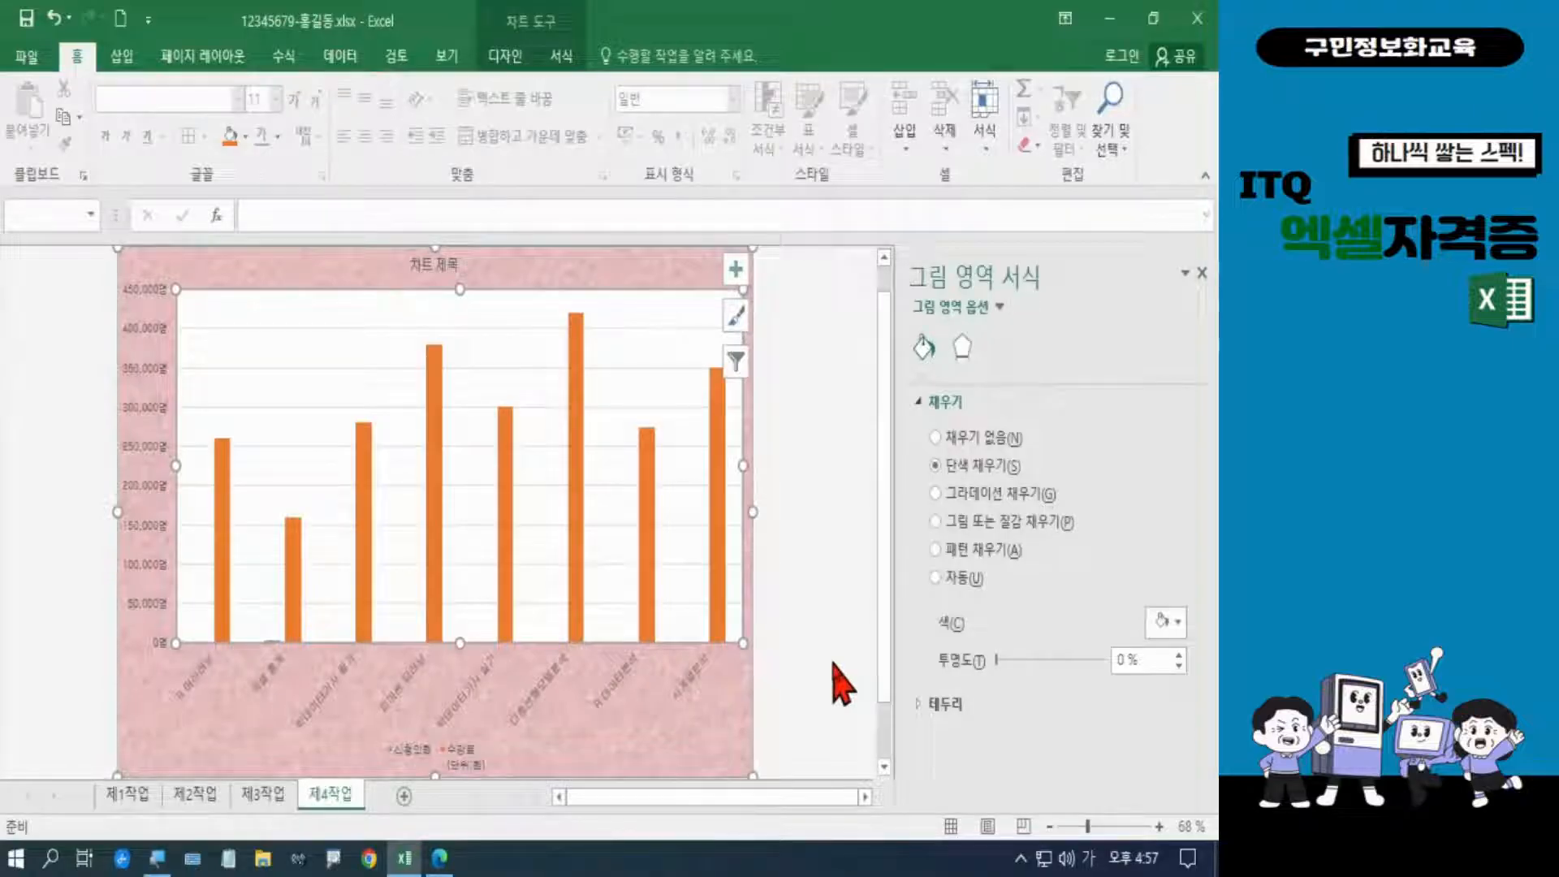
# Read the title formatting condition (6) in the exam PDF in Edge and return to Excel
pyautogui.click(440, 857)
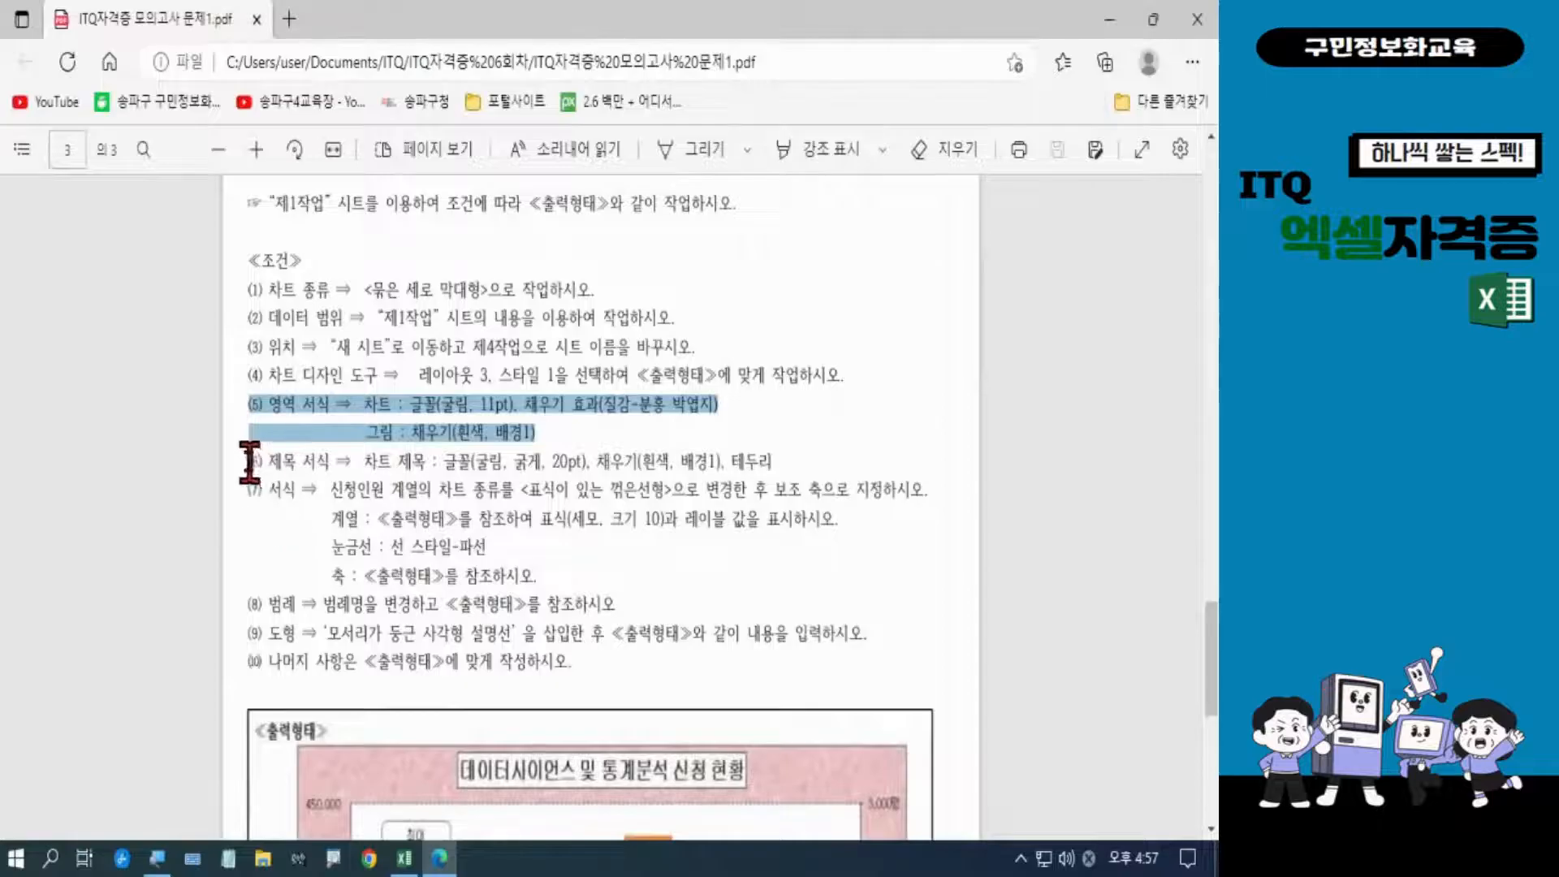
pyautogui.moveTo(249, 461); pyautogui.dragTo(790, 460)
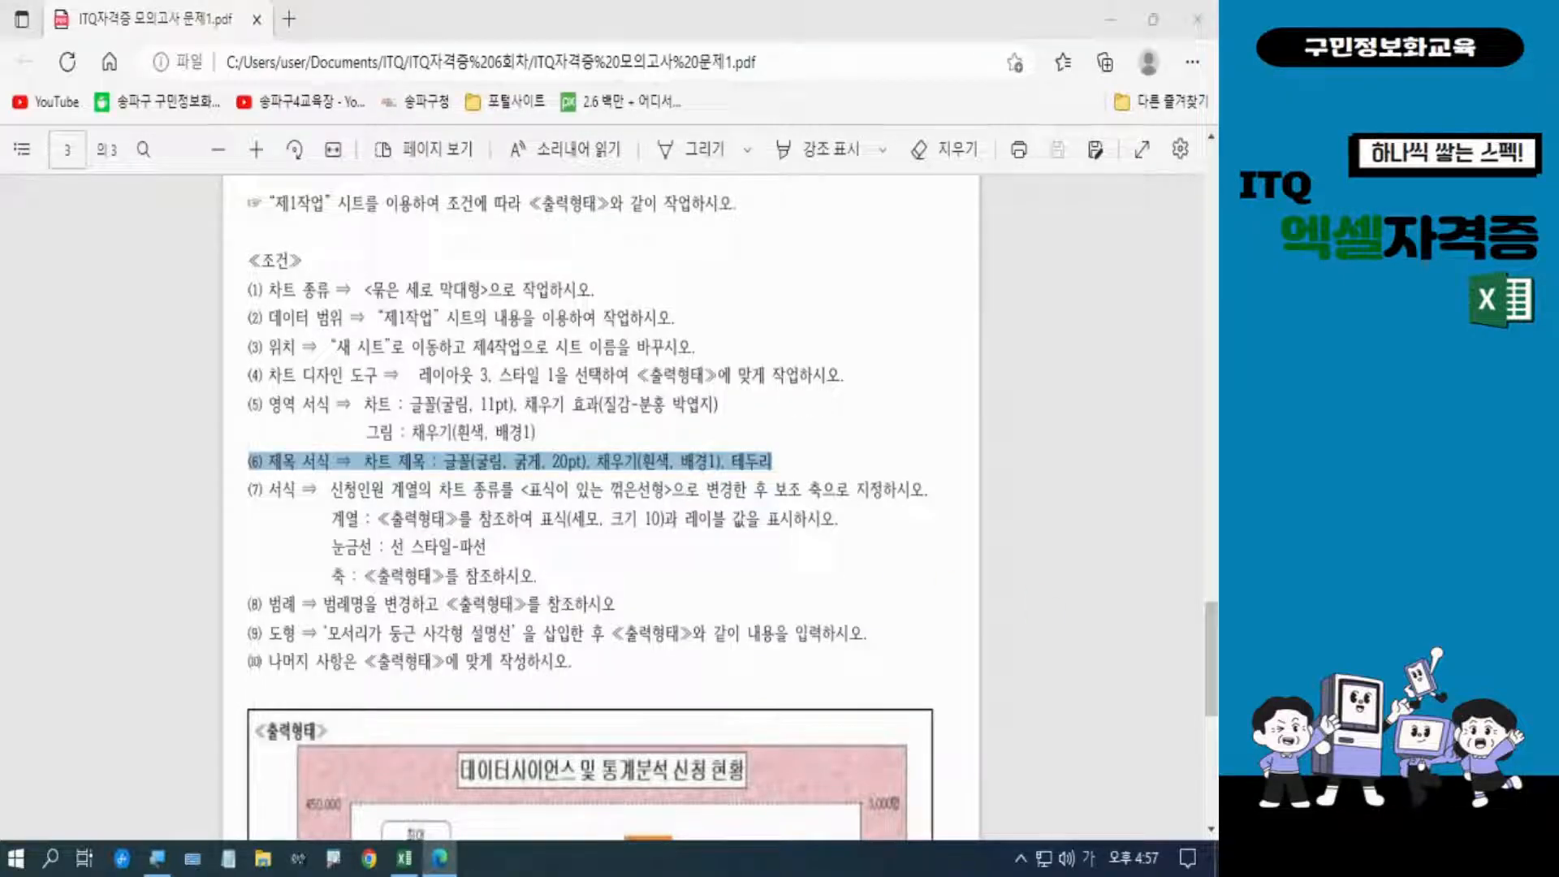
pyautogui.click(405, 857)
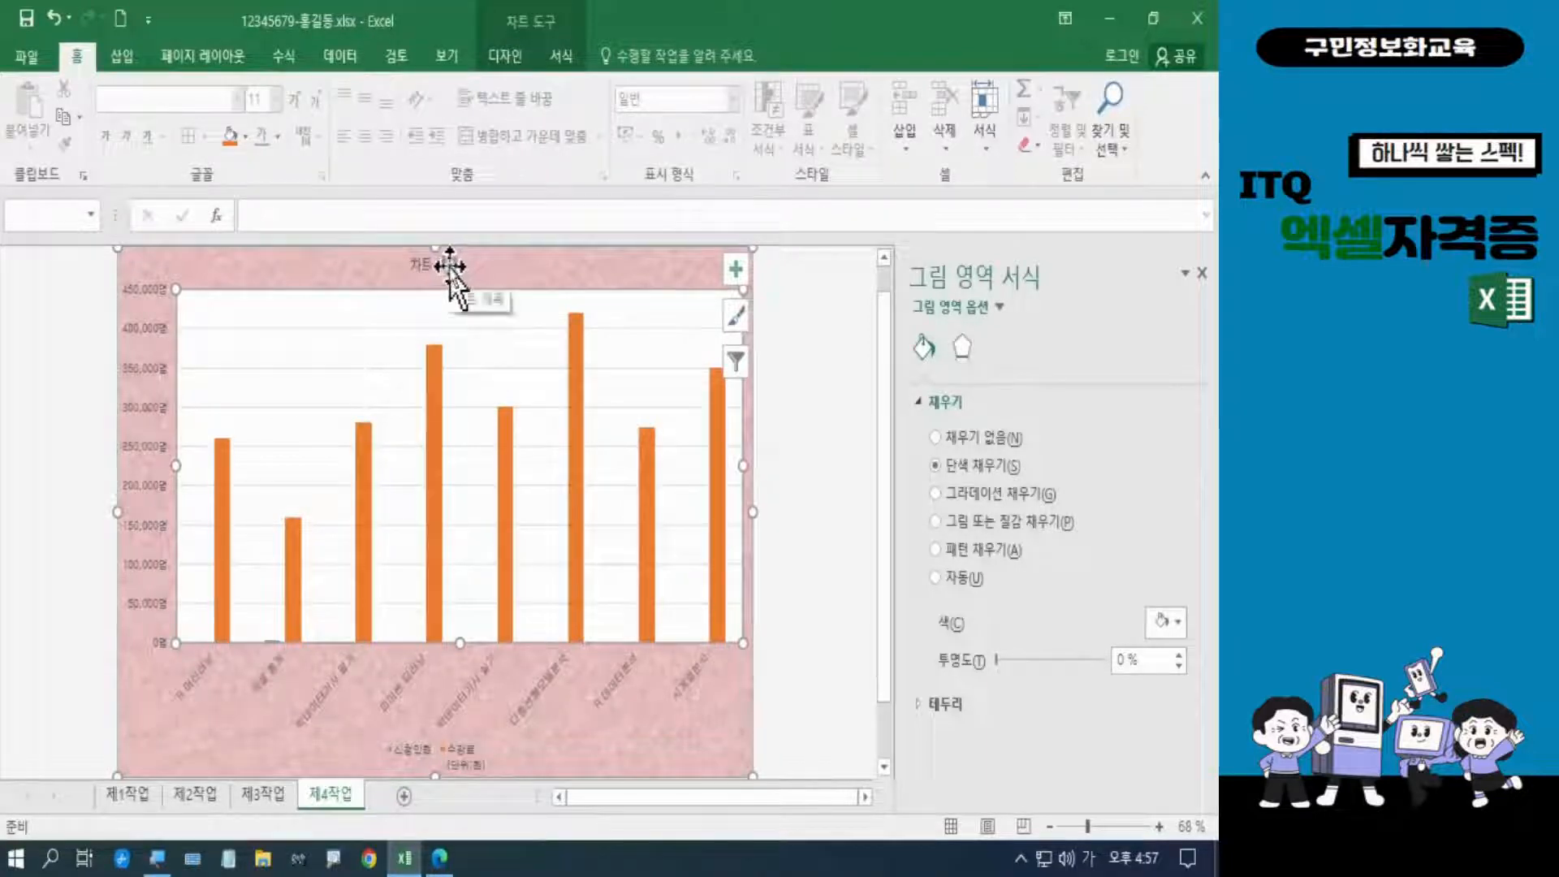
# Replace the chart title text with 데이터사이언스 및 통계분석 신청 현황
pyautogui.click(449, 265)
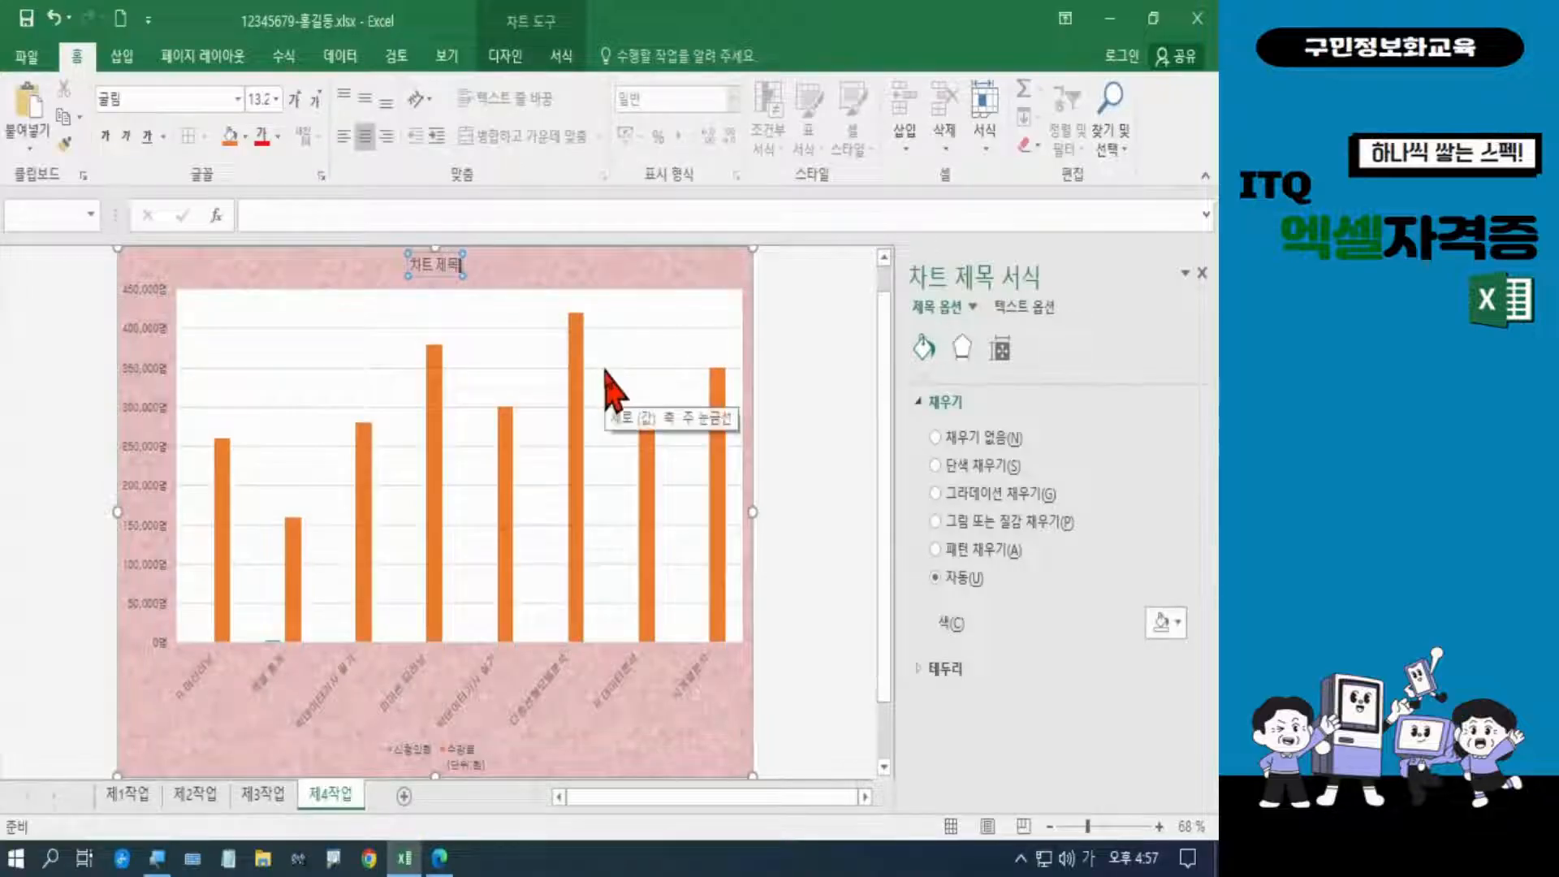
pyautogui.press('BackSpace')
pyautogui.press('BackSpace')
pyautogui.press('BackSpace')
pyautogui.press('BackSpace')
pyautogui.press('BackSpace')
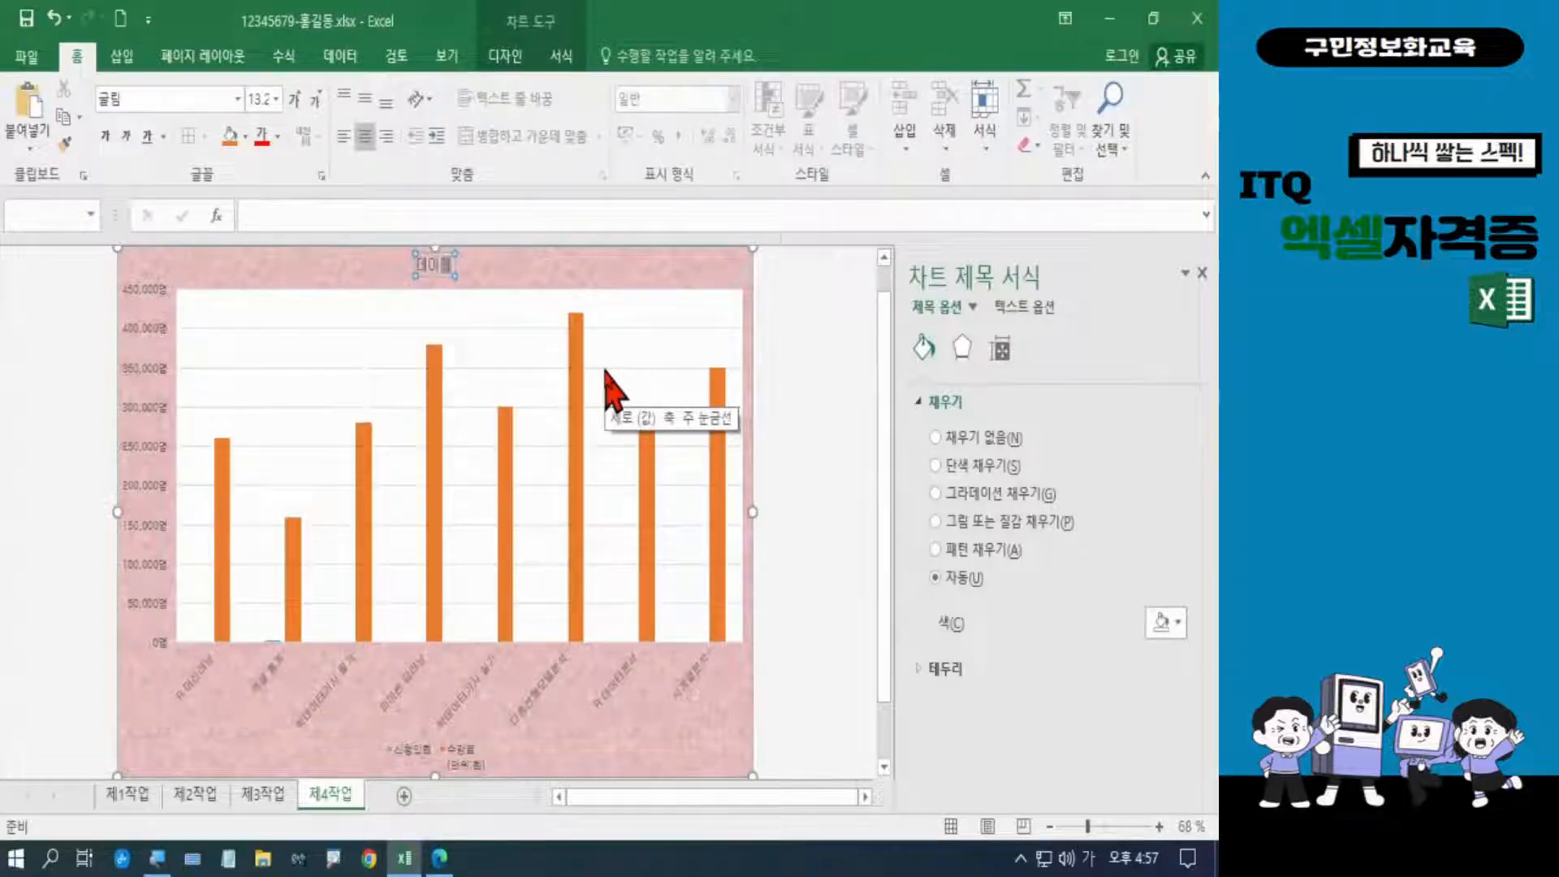
pyautogui.press('BackSpace')
pyautogui.write('터사이언')
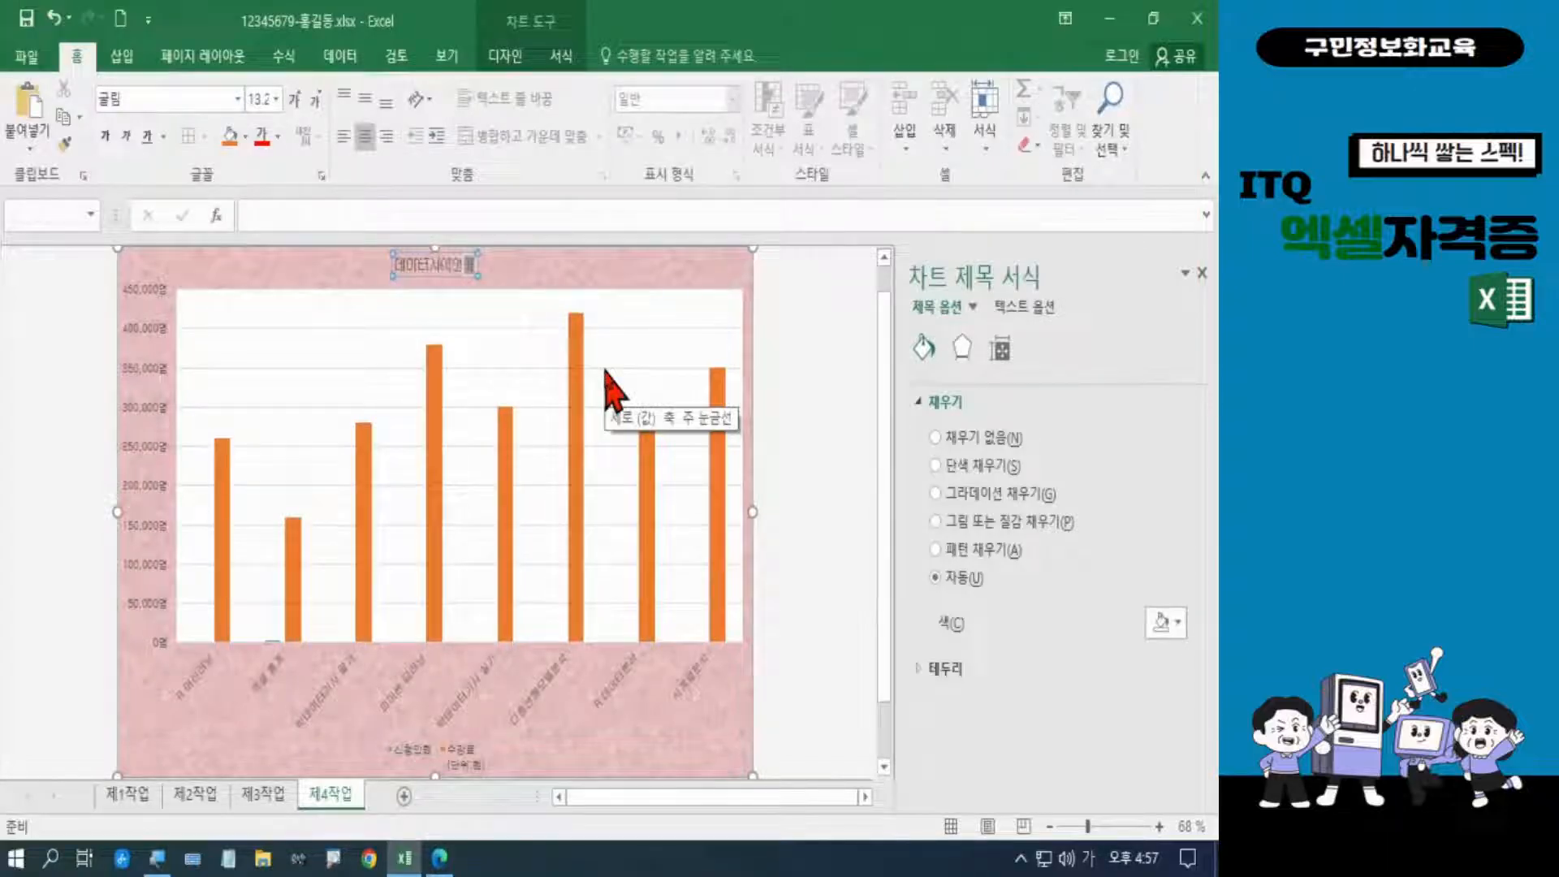
pyautogui.write('스')
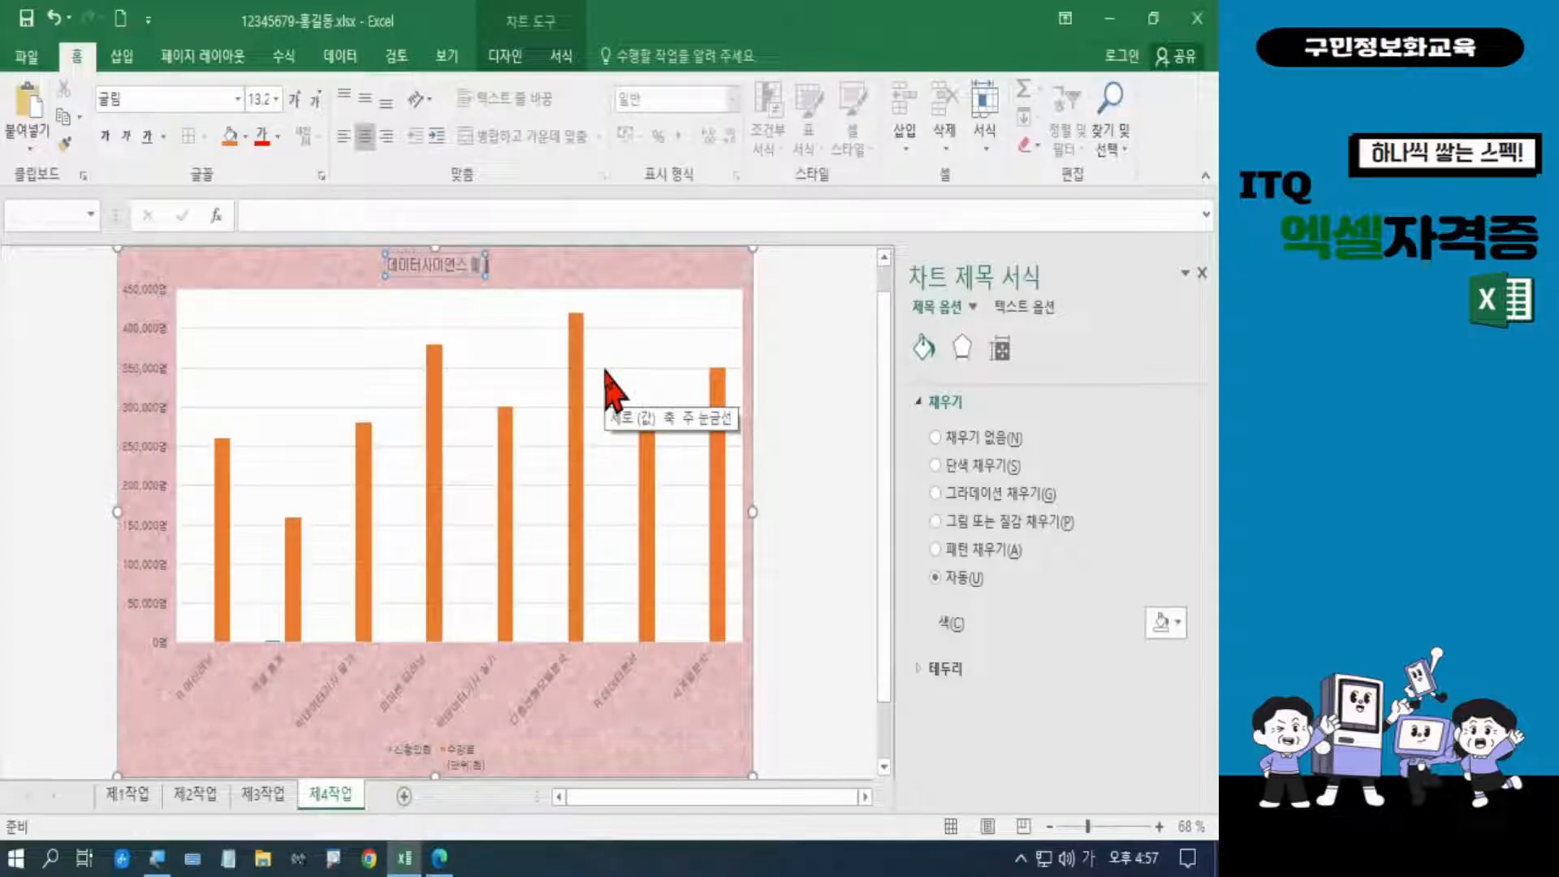
pyautogui.write(' 및 통계분')
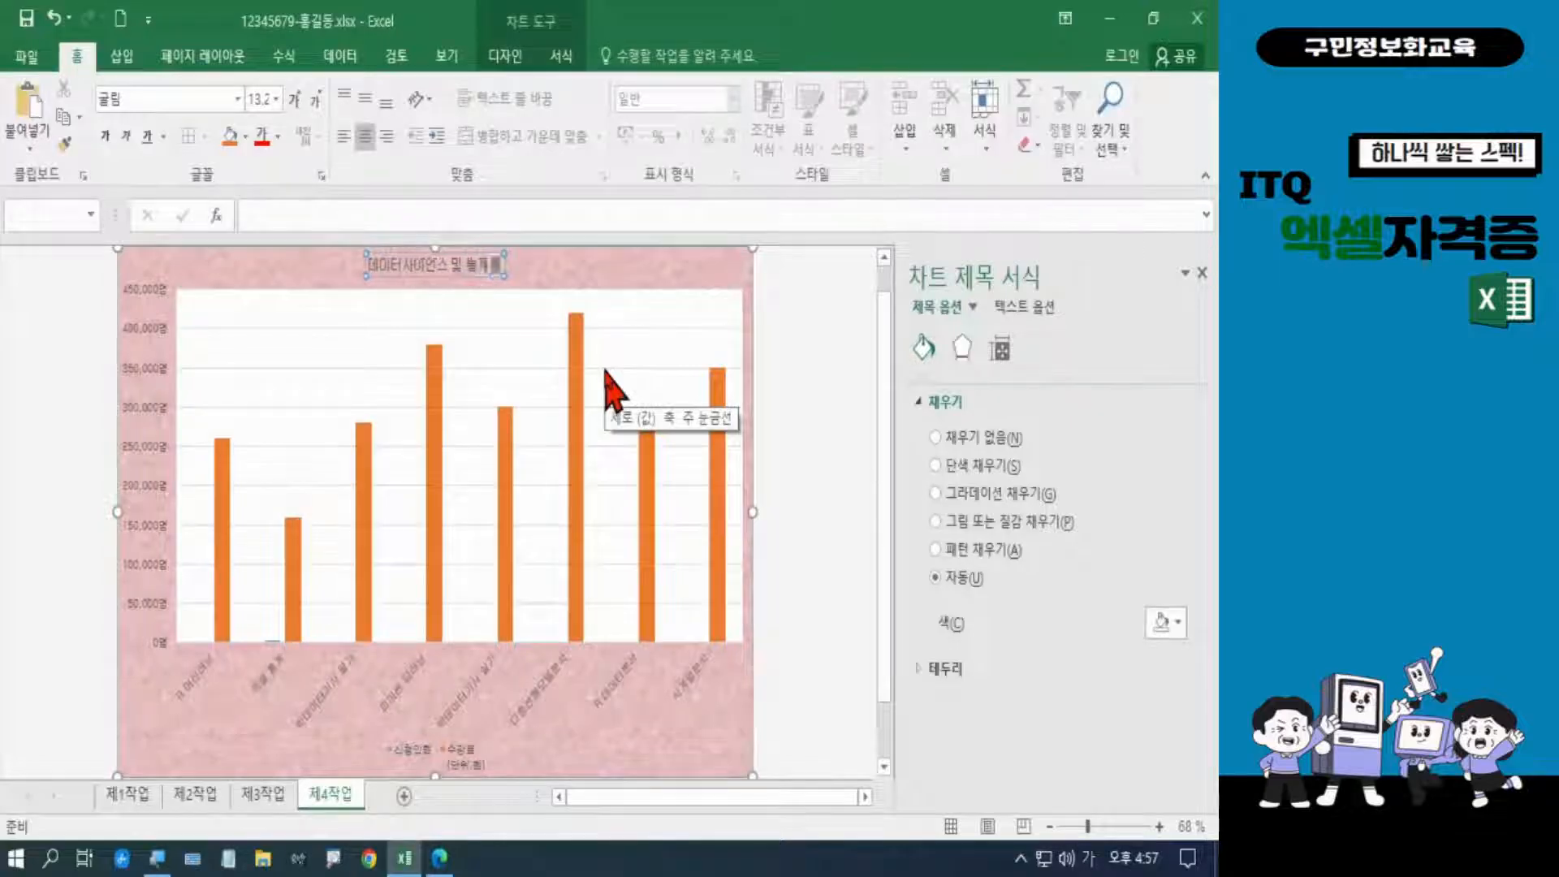
pyautogui.write('석 신')
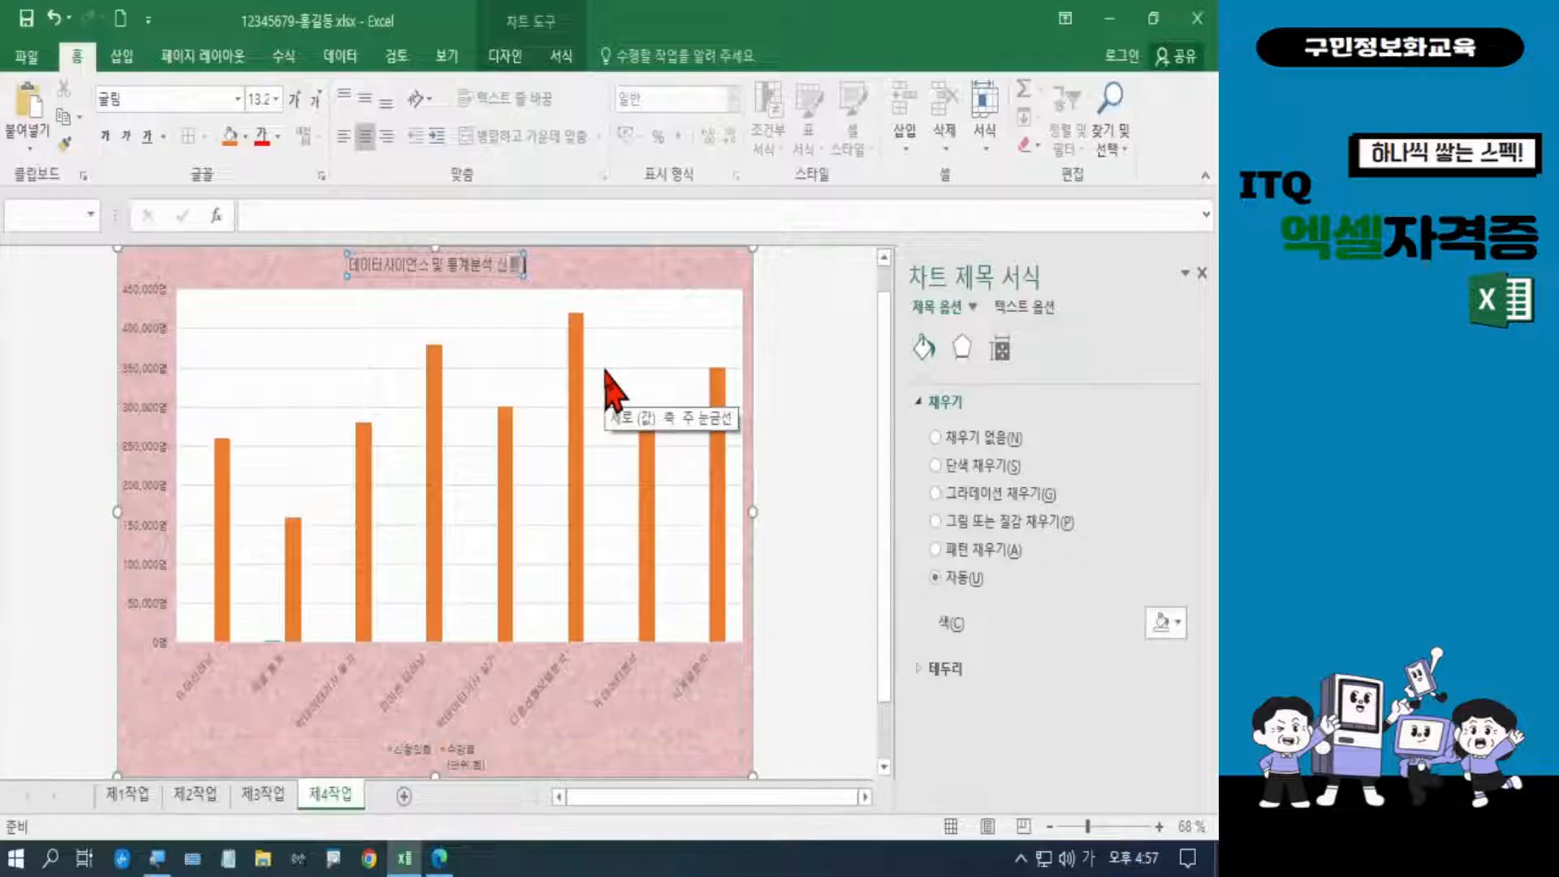
pyautogui.write('청 현황')
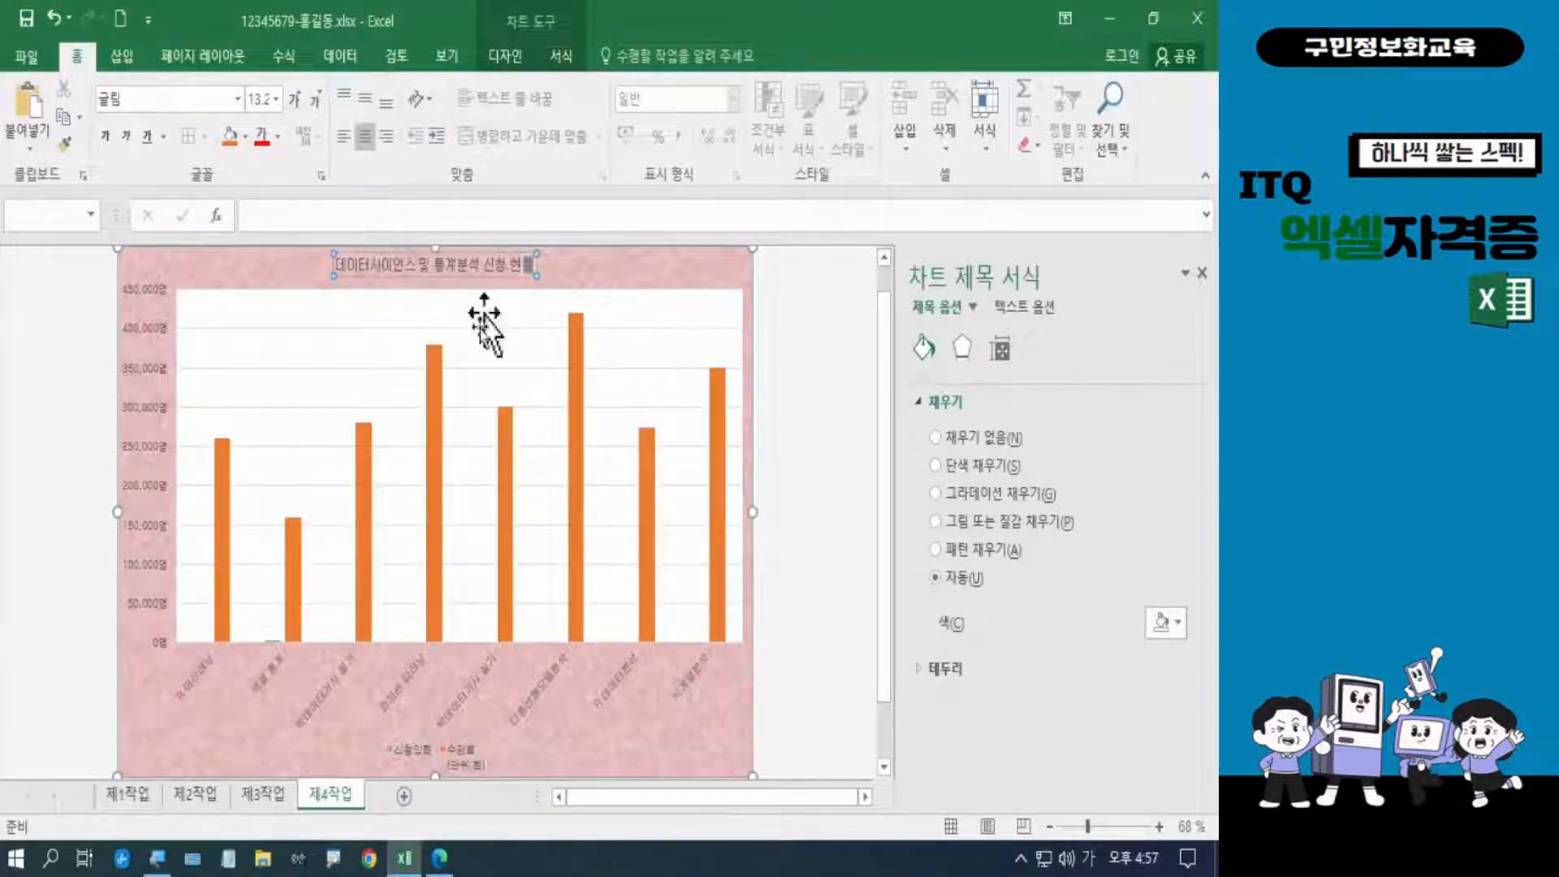
# Check the chart title wording against the sample output in the exam PDF in Edge and return to Excel
pyautogui.click(436, 867)
pyautogui.scroll(-4, 601, 539)
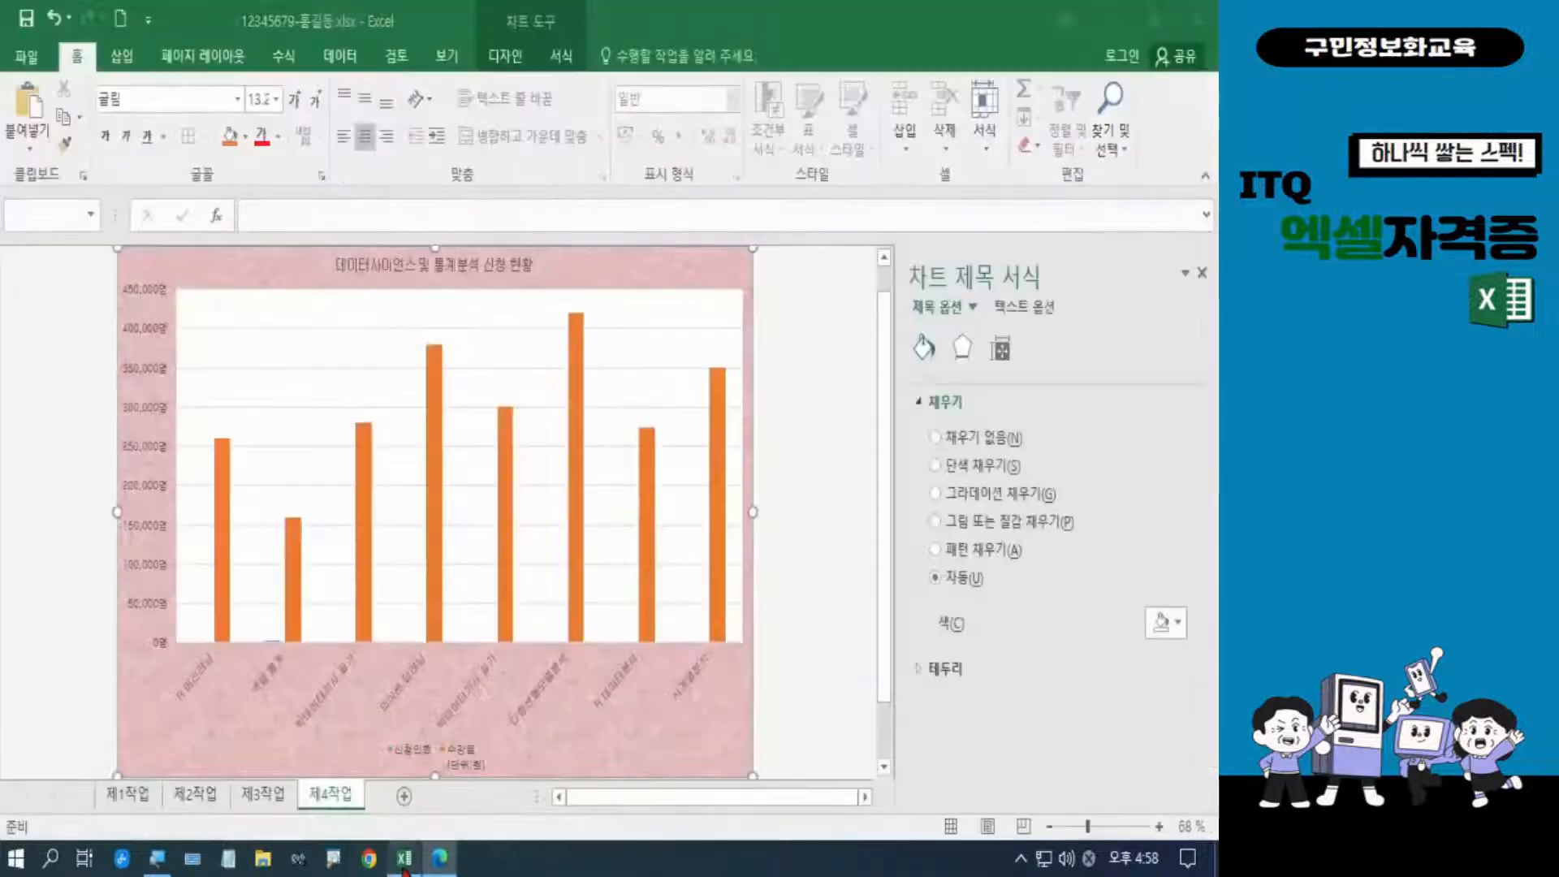
pyautogui.click(404, 858)
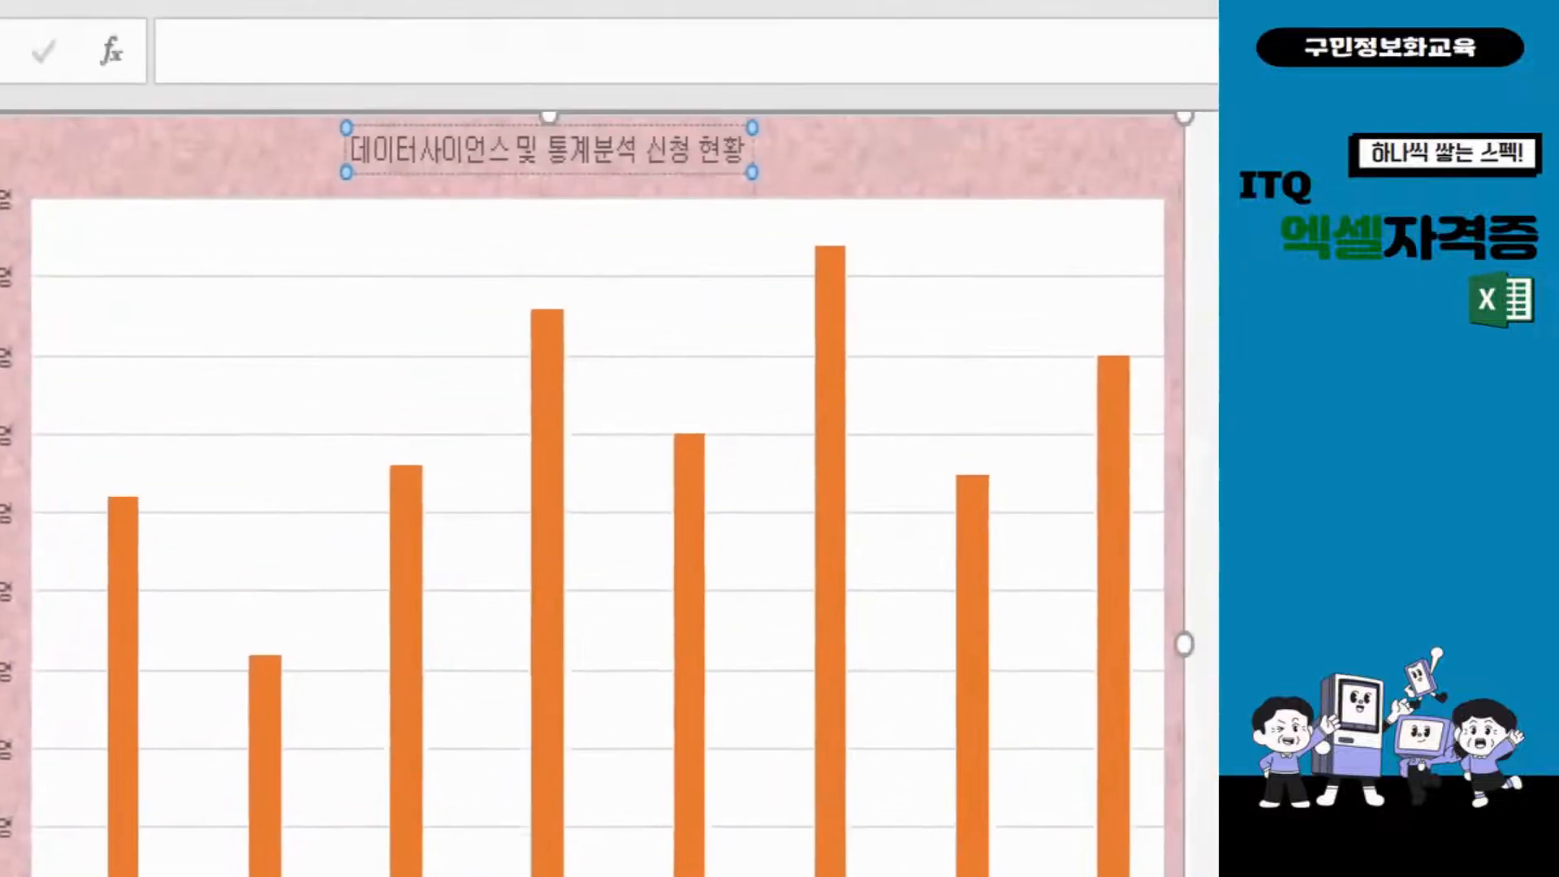
pyautogui.moveTo(309, 114)
pyautogui.mouseDown()
pyautogui.moveTo(474, 237)
pyautogui.moveTo(797, 255)
pyautogui.mouseUp()
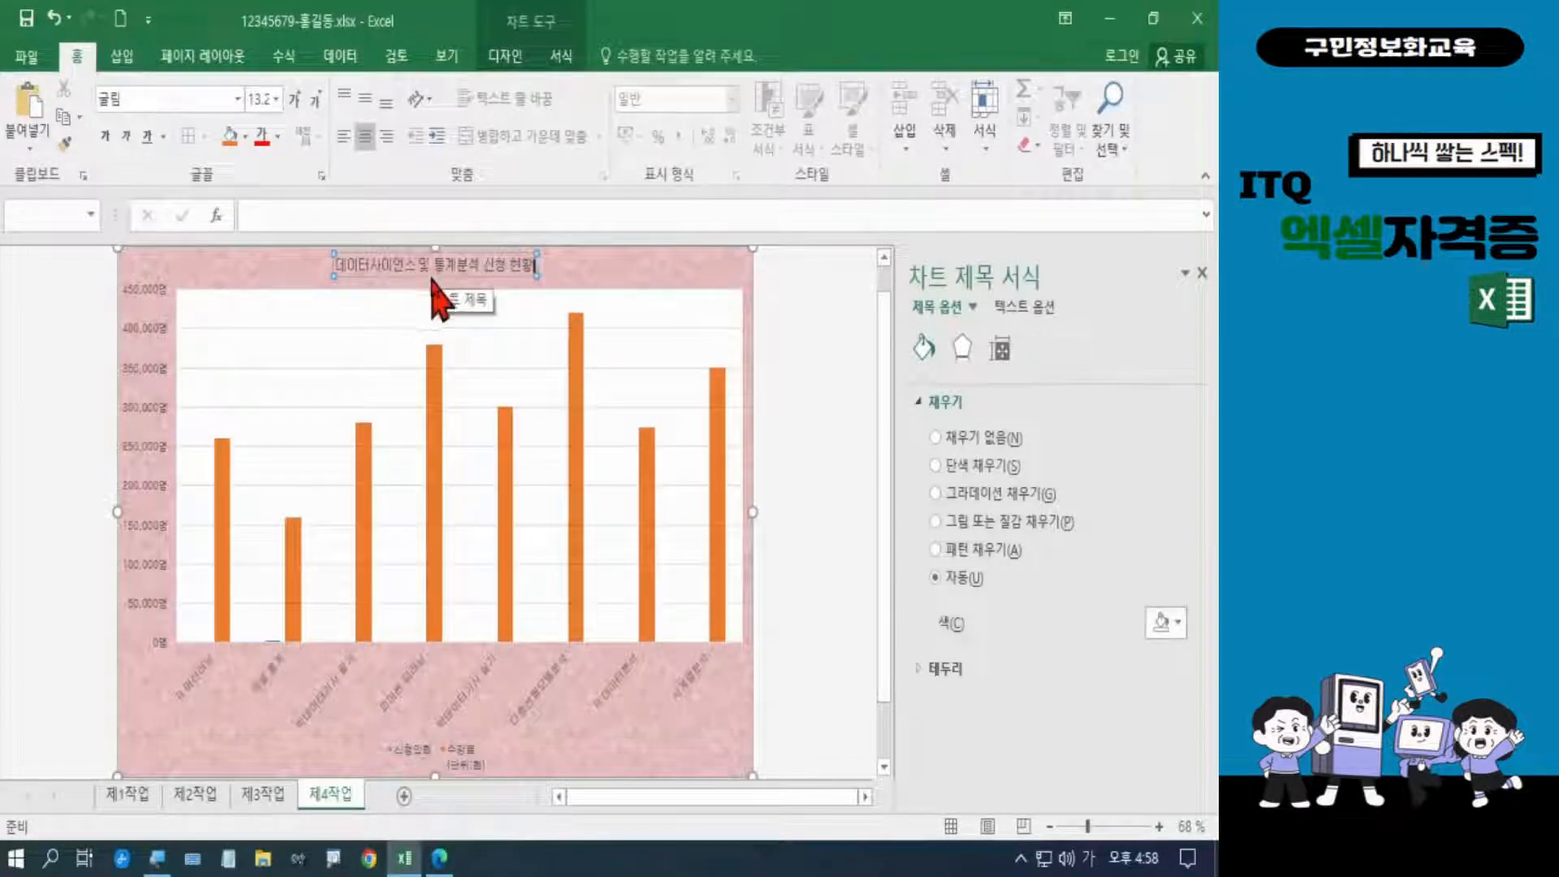
# Set the chart title's font size to 20 and make it bold
pyautogui.click(431, 278)
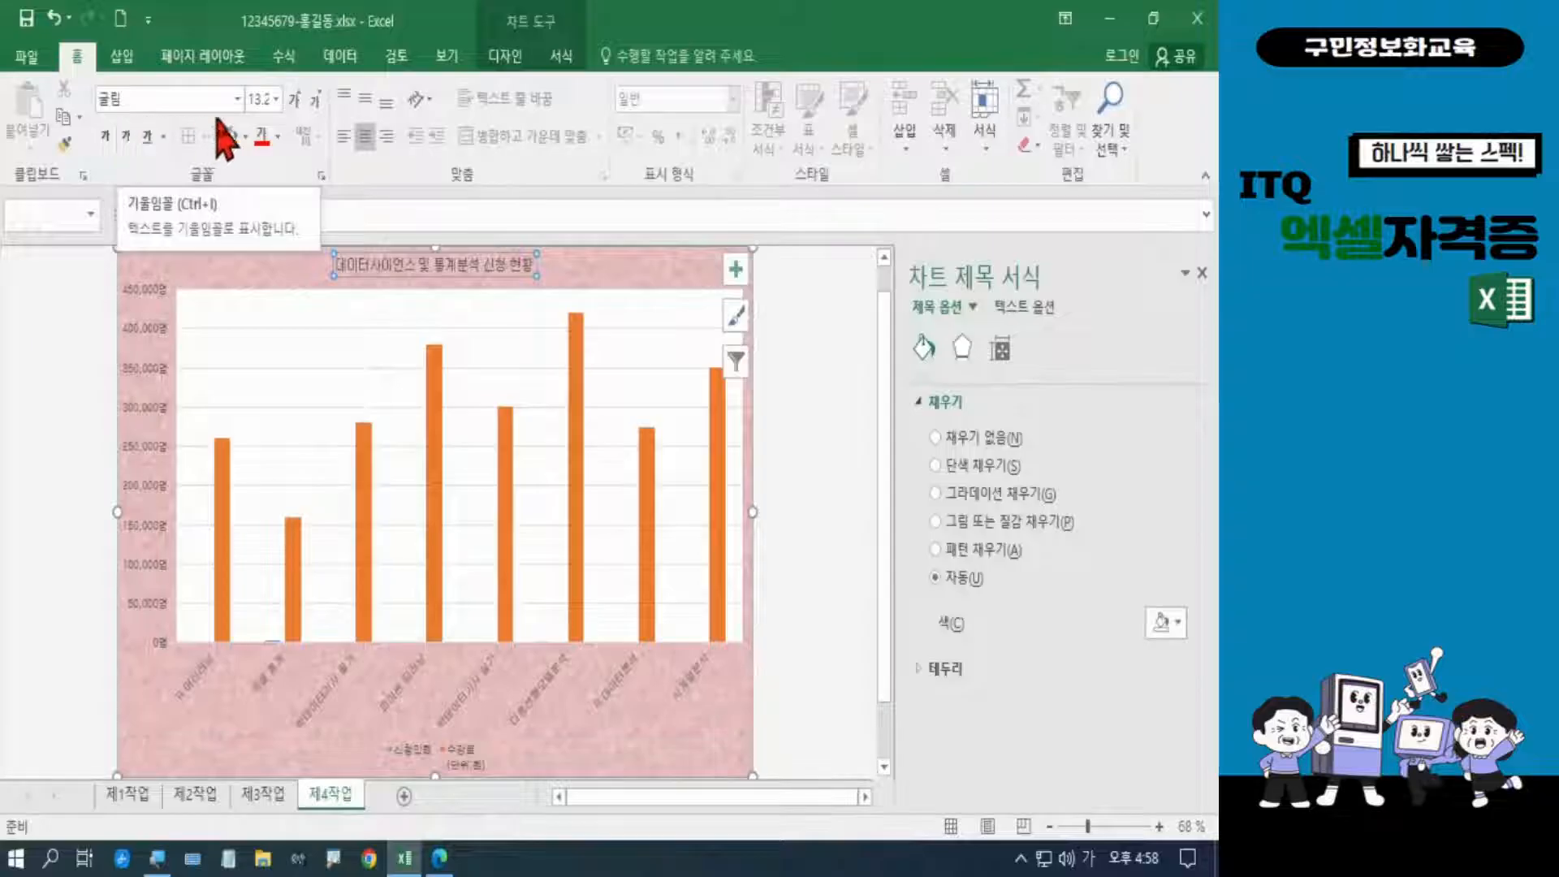
pyautogui.click(259, 98)
pyautogui.write('20')
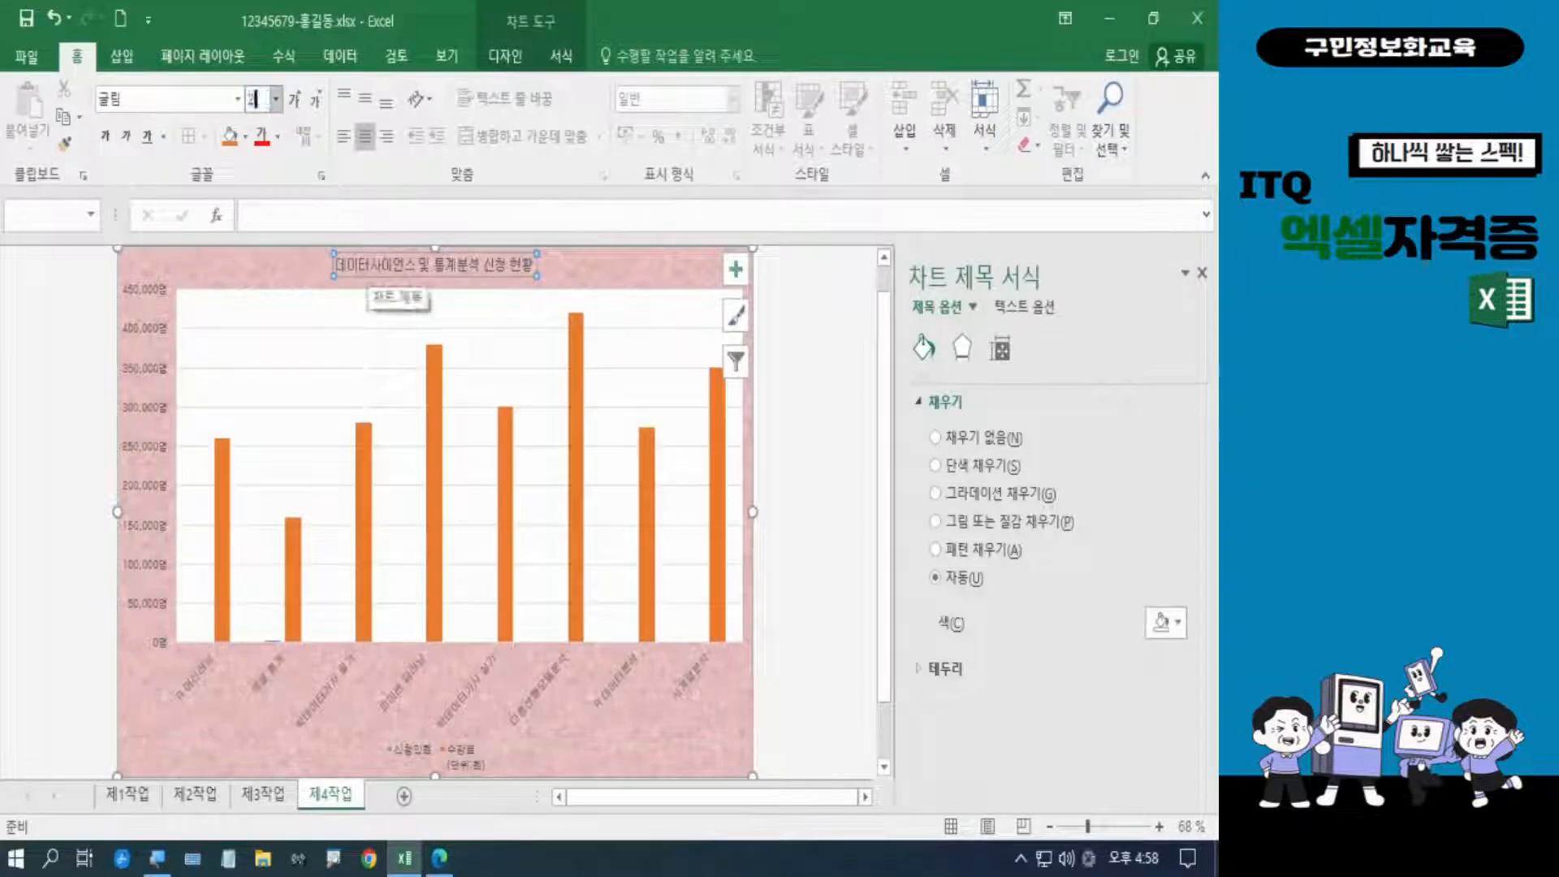
pyautogui.press('Return')
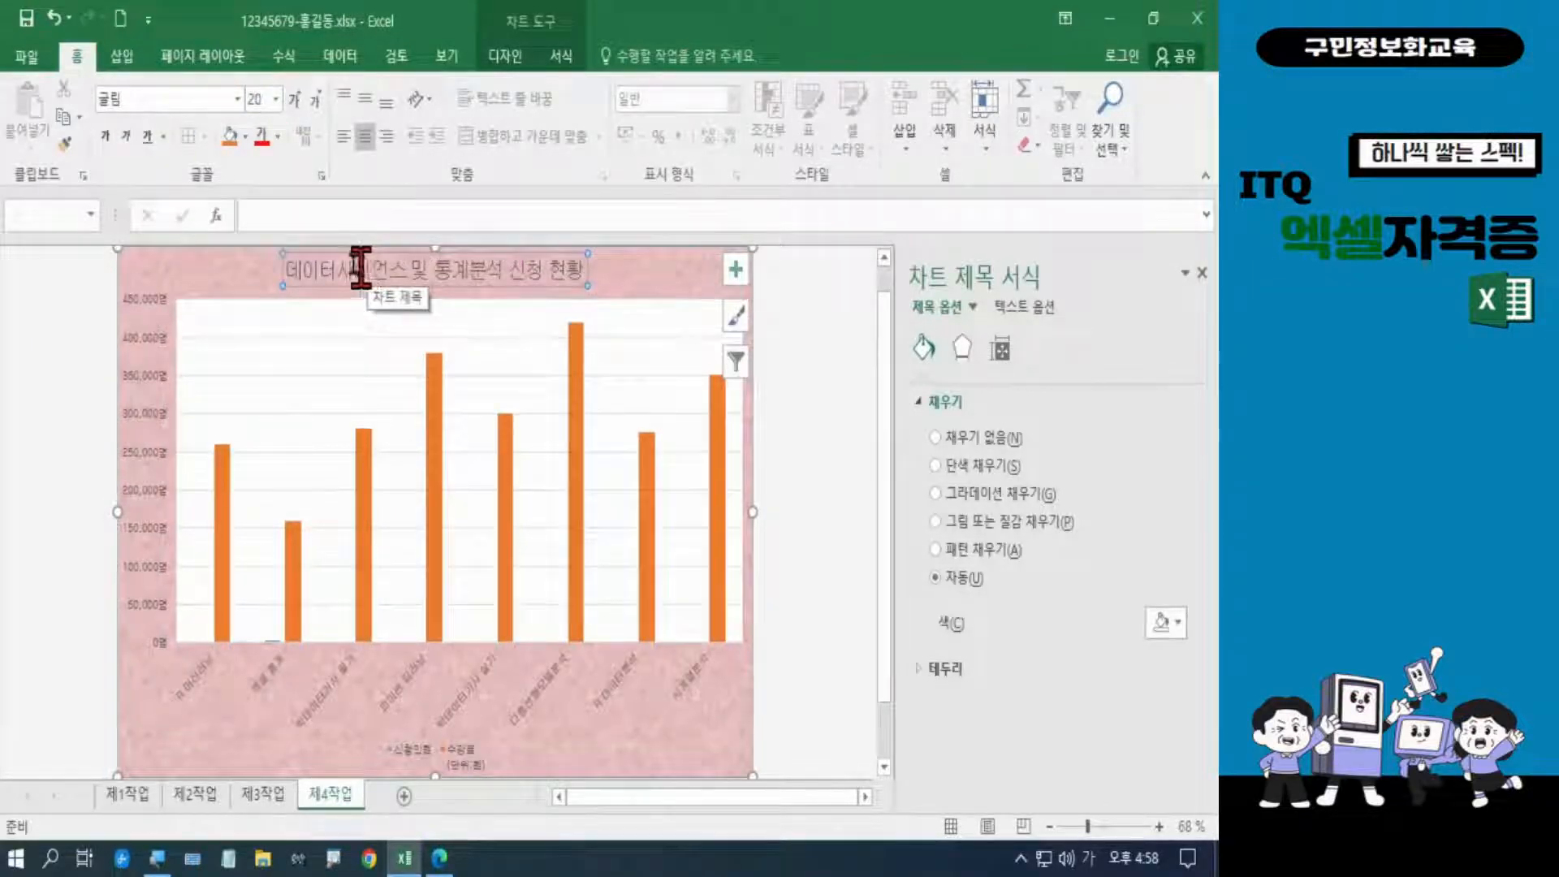
pyautogui.click(106, 135)
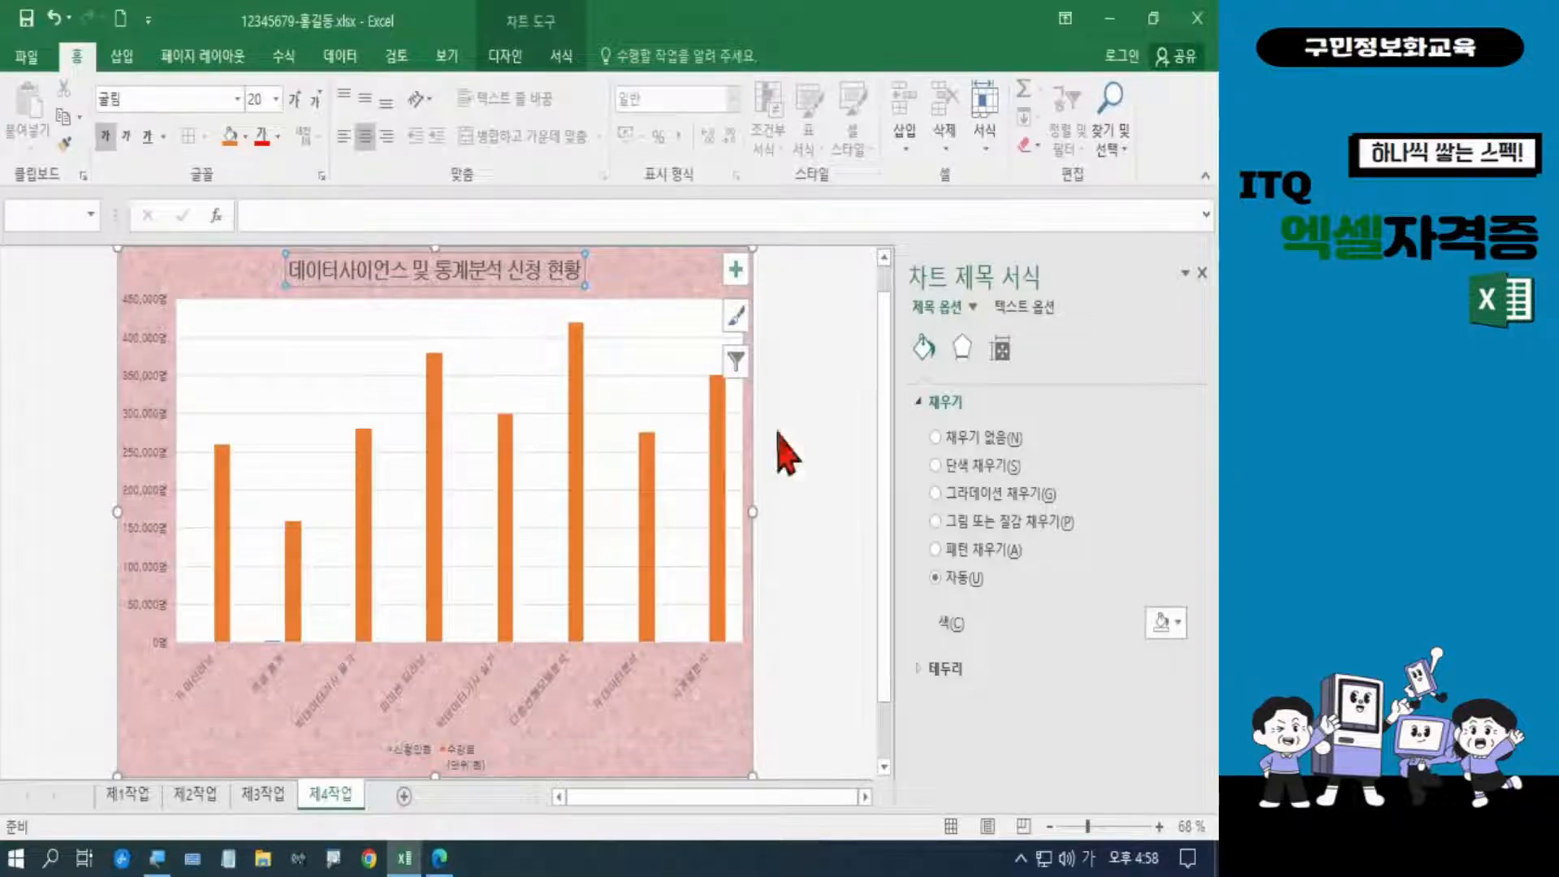
# Give the chart title a solid fill (단색 채우기) in white, background 1 (흰색, 배경 1)
pyautogui.click(978, 469)
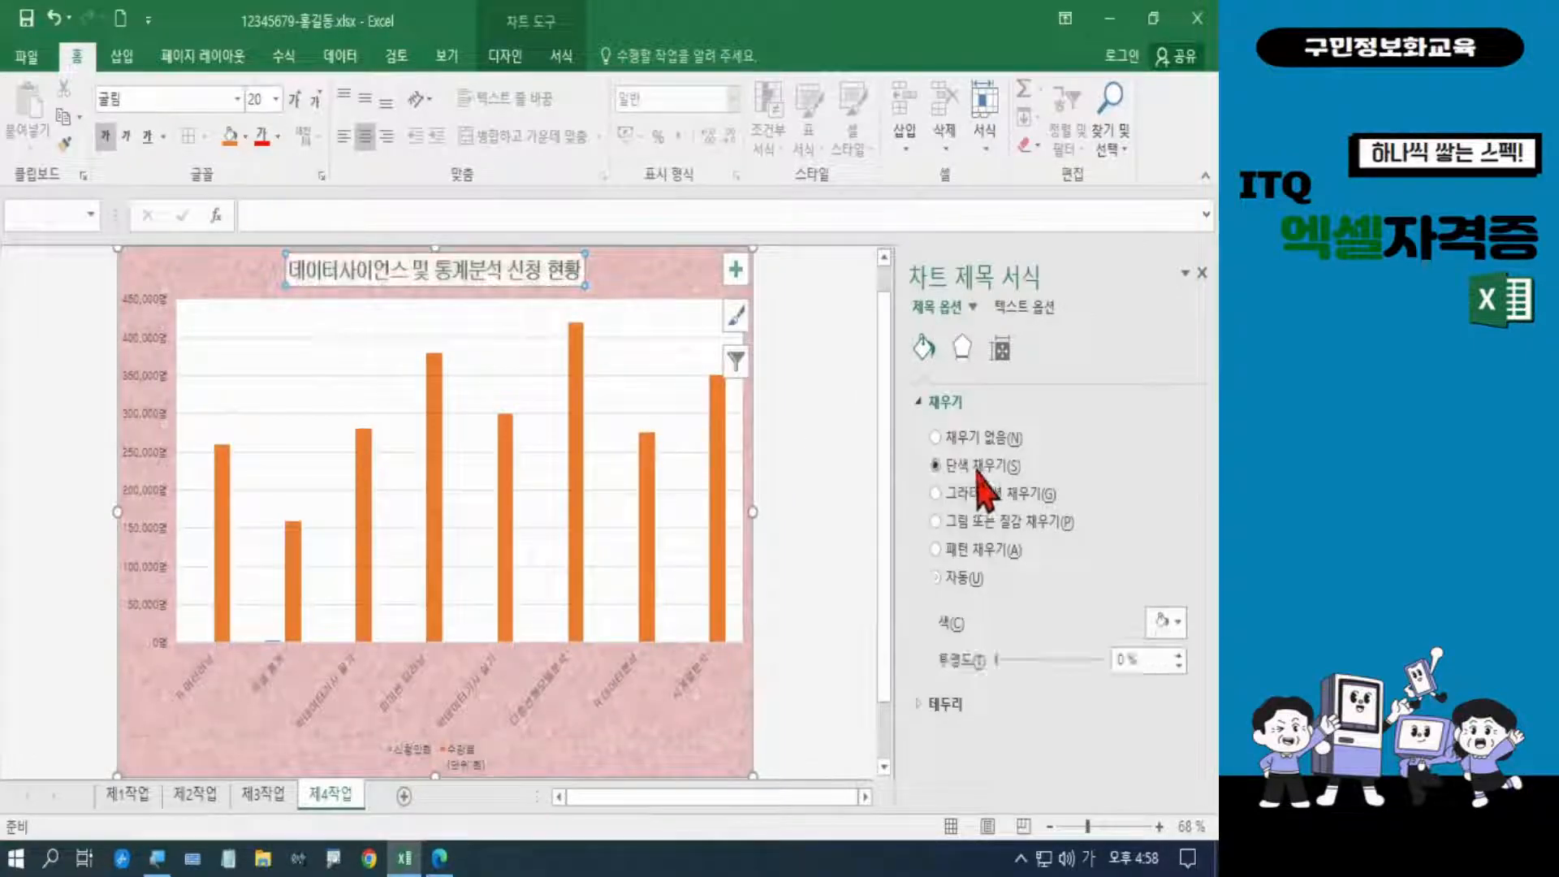
pyautogui.click(1174, 628)
pyautogui.click(1061, 437)
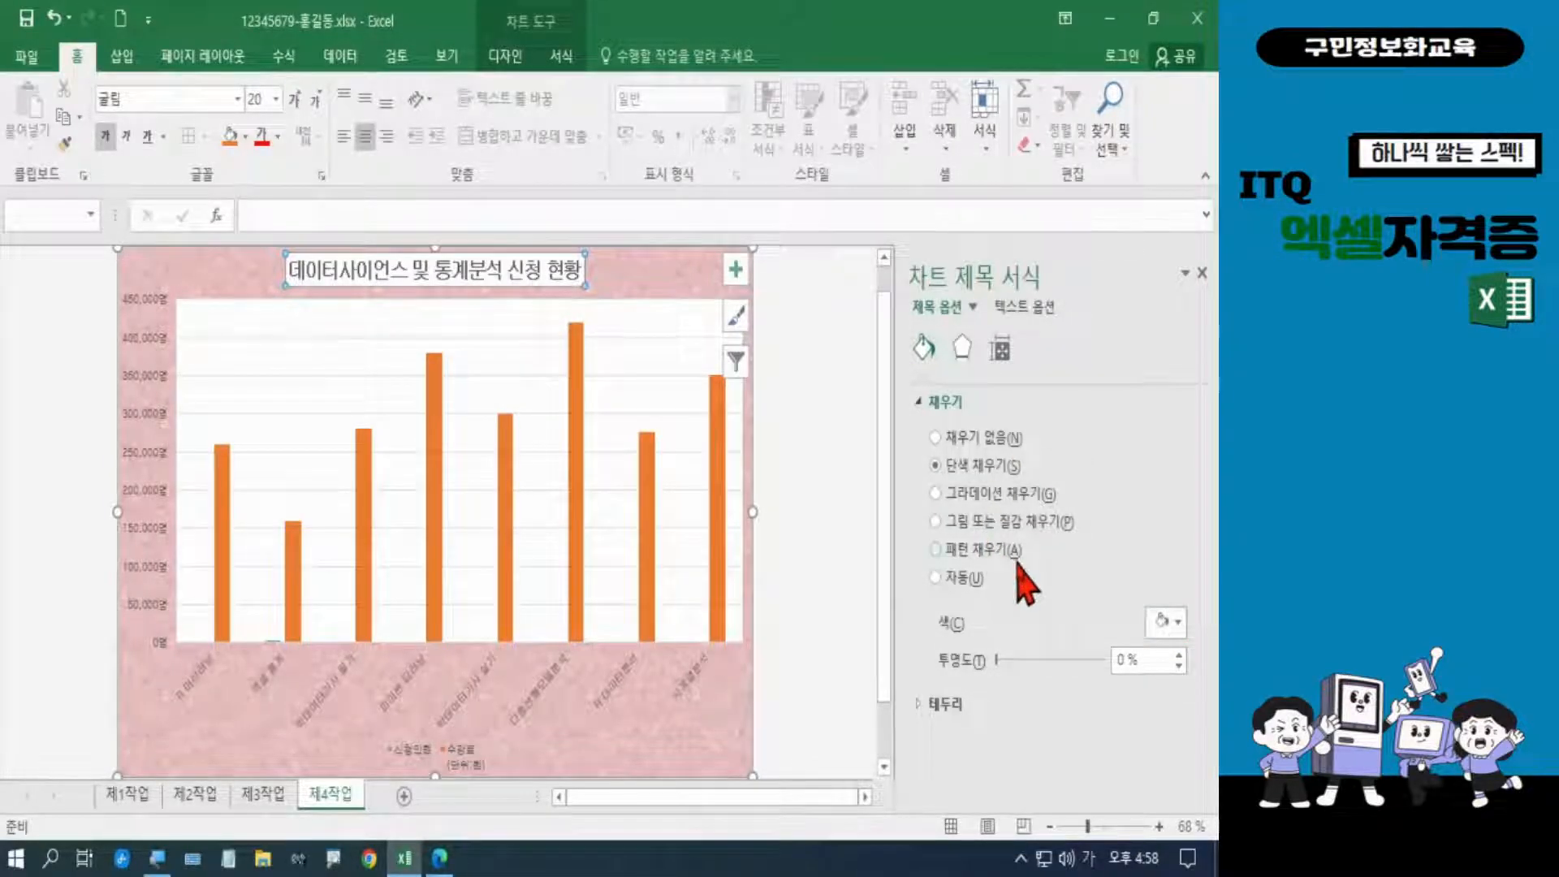
# Add a solid black border line (실선) around the chart title
pyautogui.click(946, 706)
pyautogui.scroll(-1, 1096, 633)
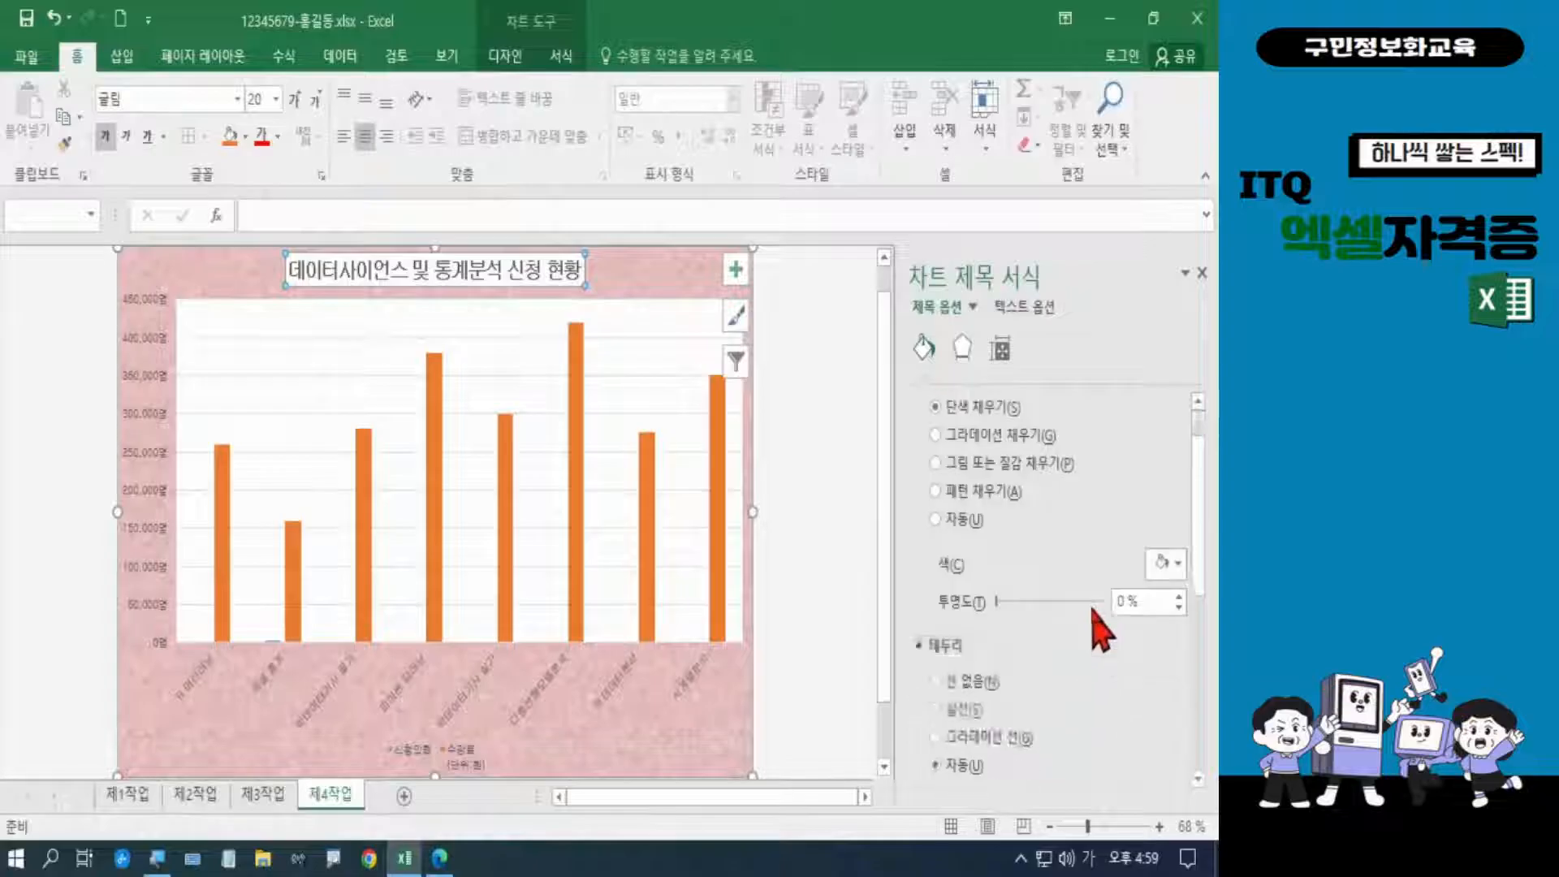
pyautogui.click(974, 711)
pyautogui.moveTo(1196, 547); pyautogui.dragTo(1200, 628)
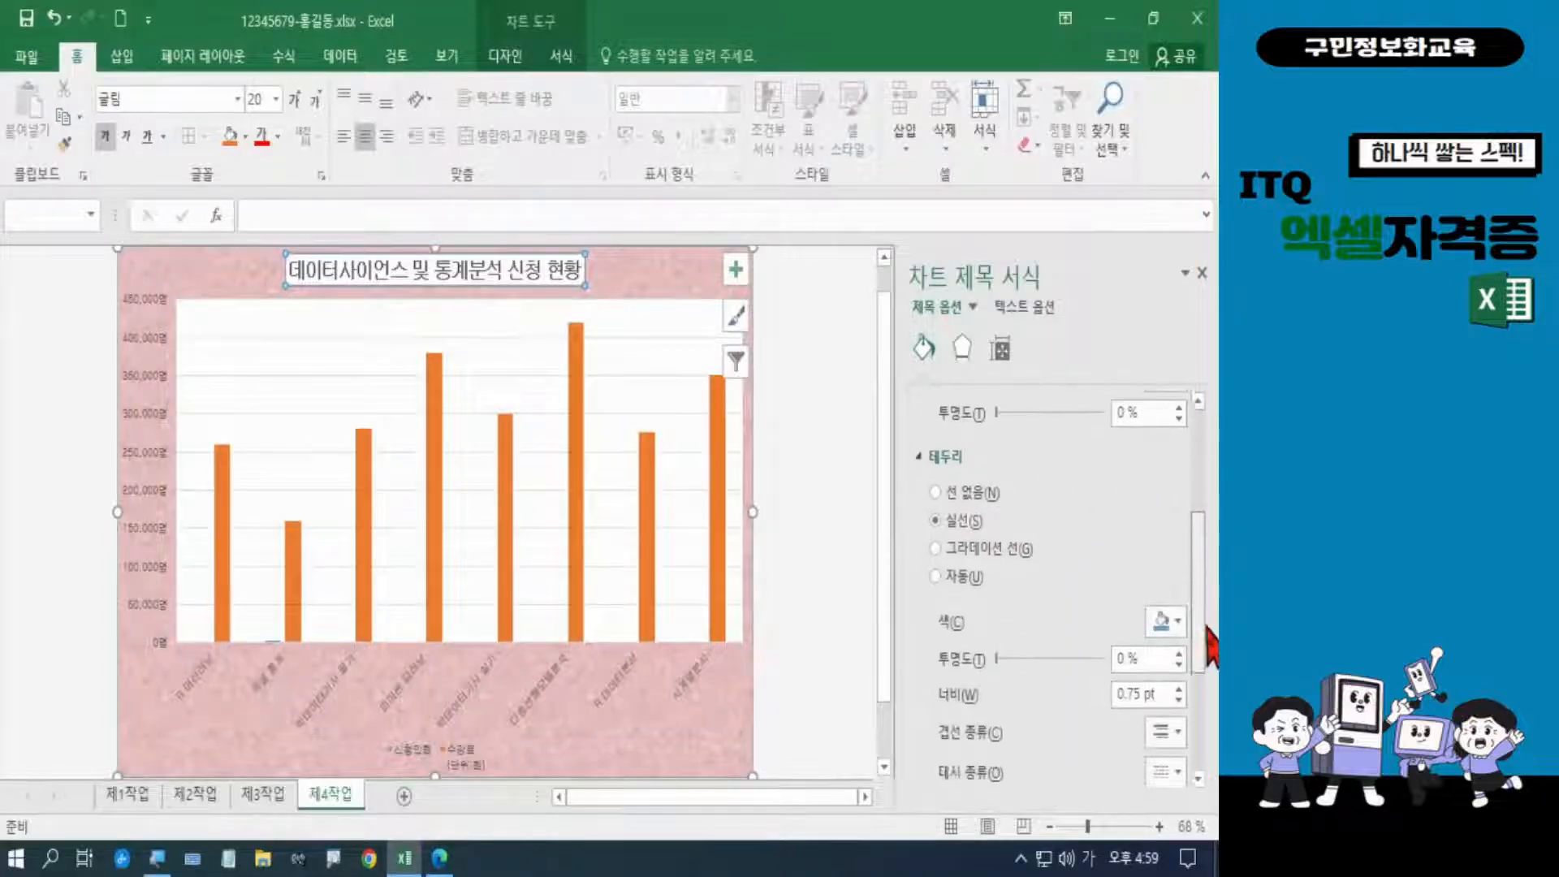
pyautogui.click(1182, 615)
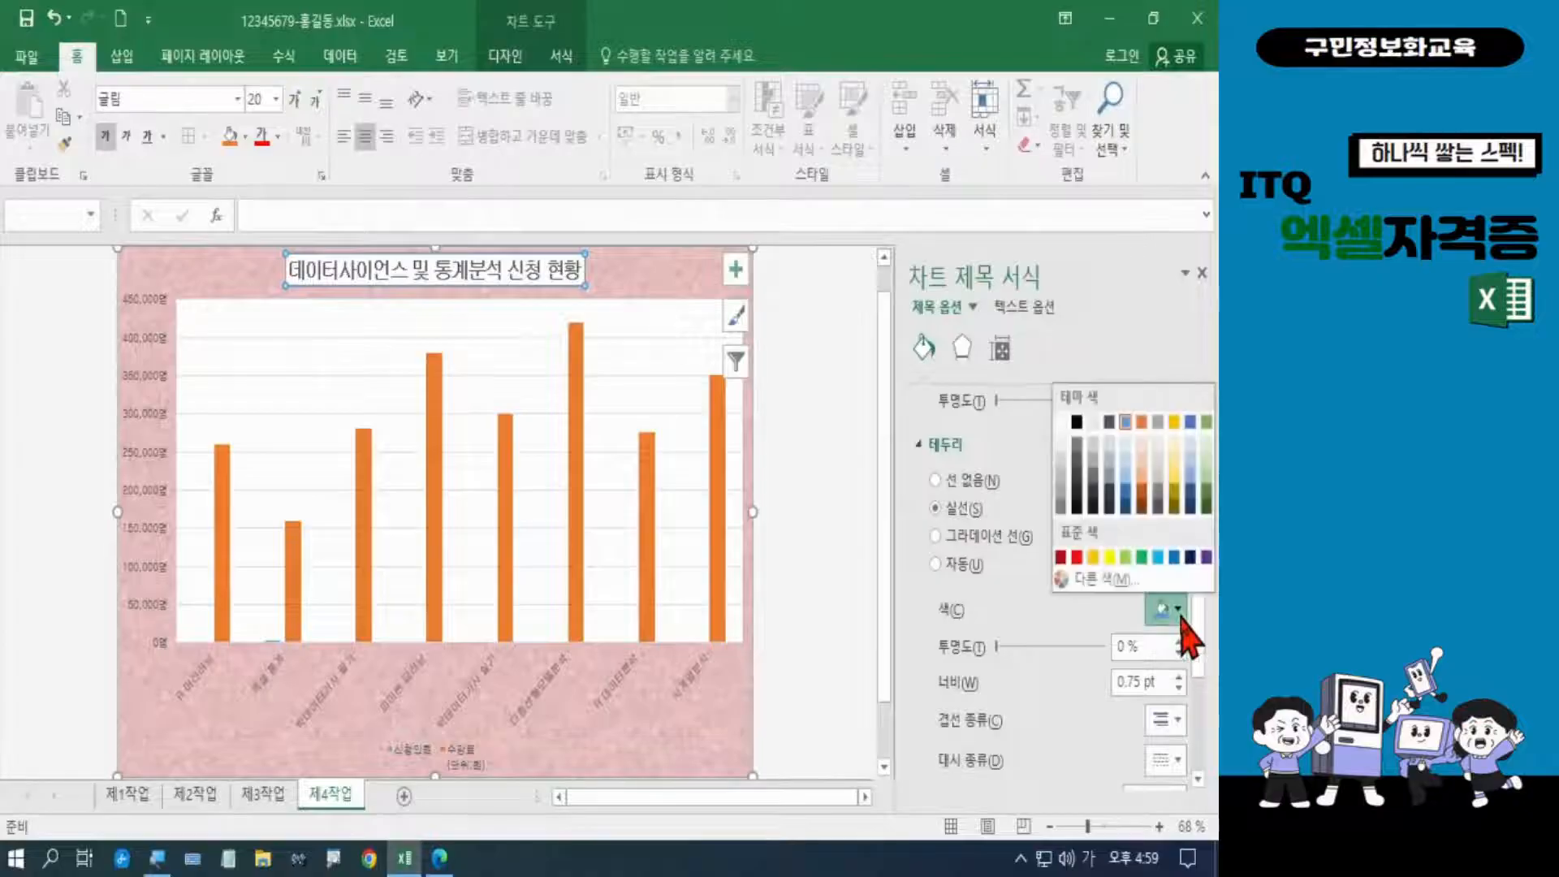
pyautogui.click(1068, 418)
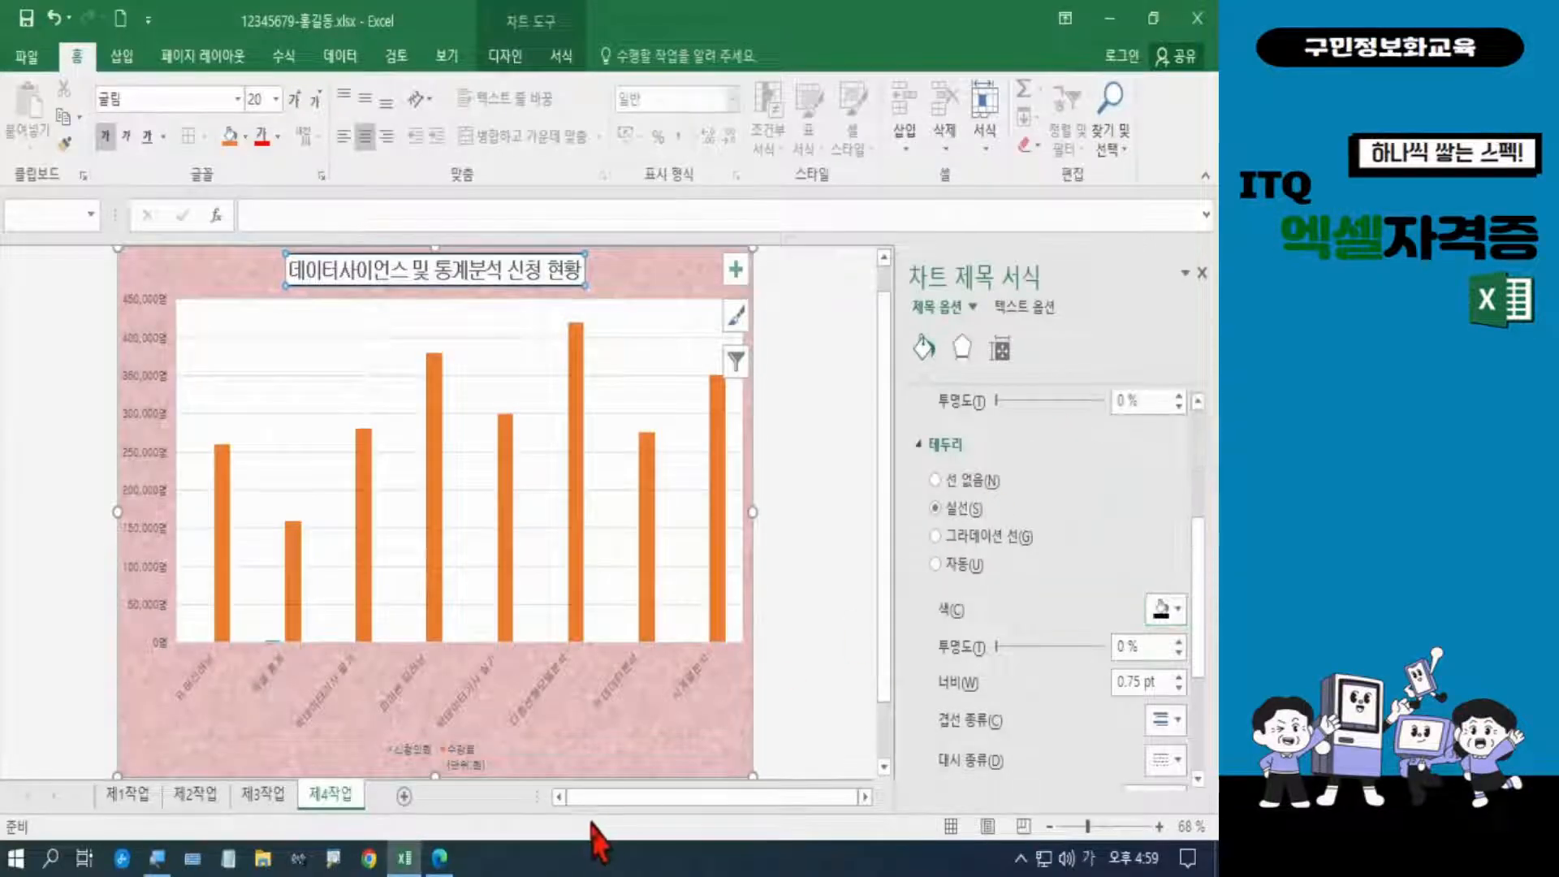
# Following the sample in the exam PDF in Edge, exclude the 빅데이터기사 필기 and 빅데이터기사 실기 categories from the chart's source data in Excel
pyautogui.click(439, 858)
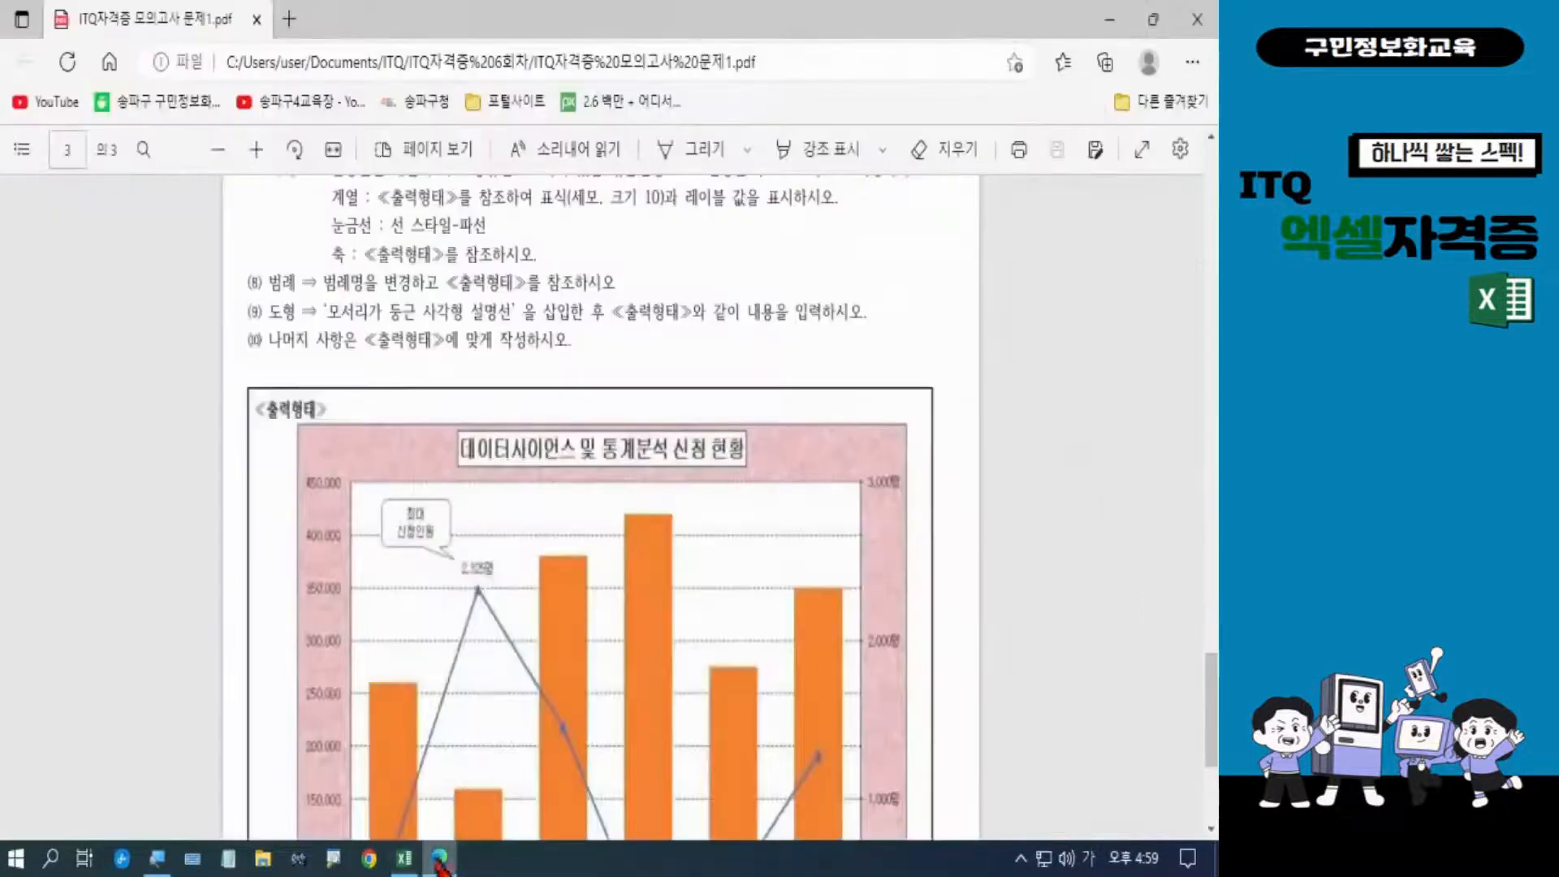
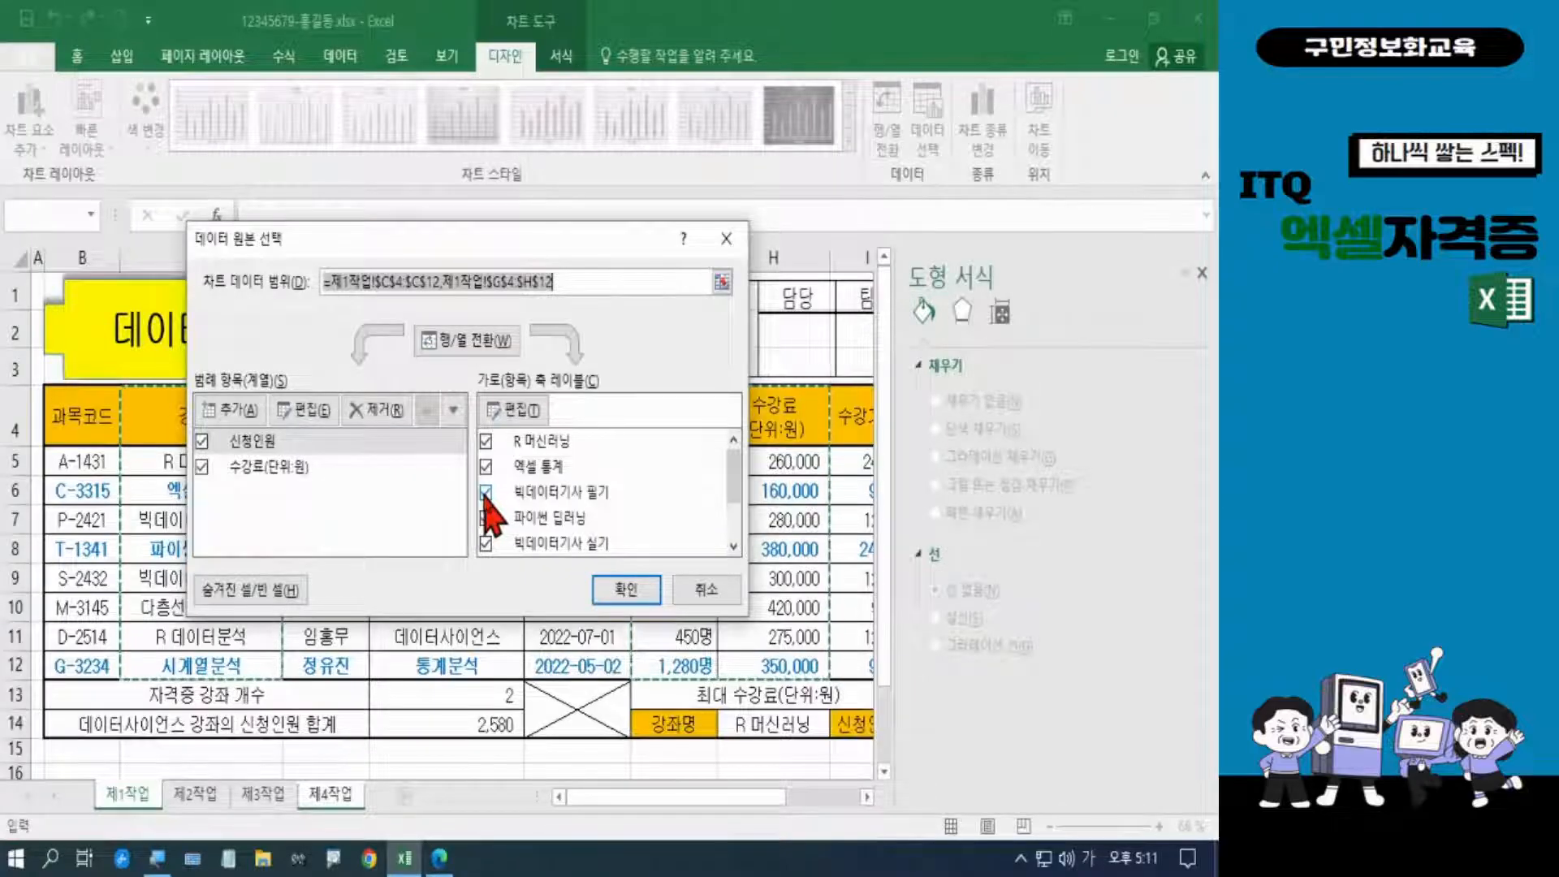
pyautogui.click(485, 492)
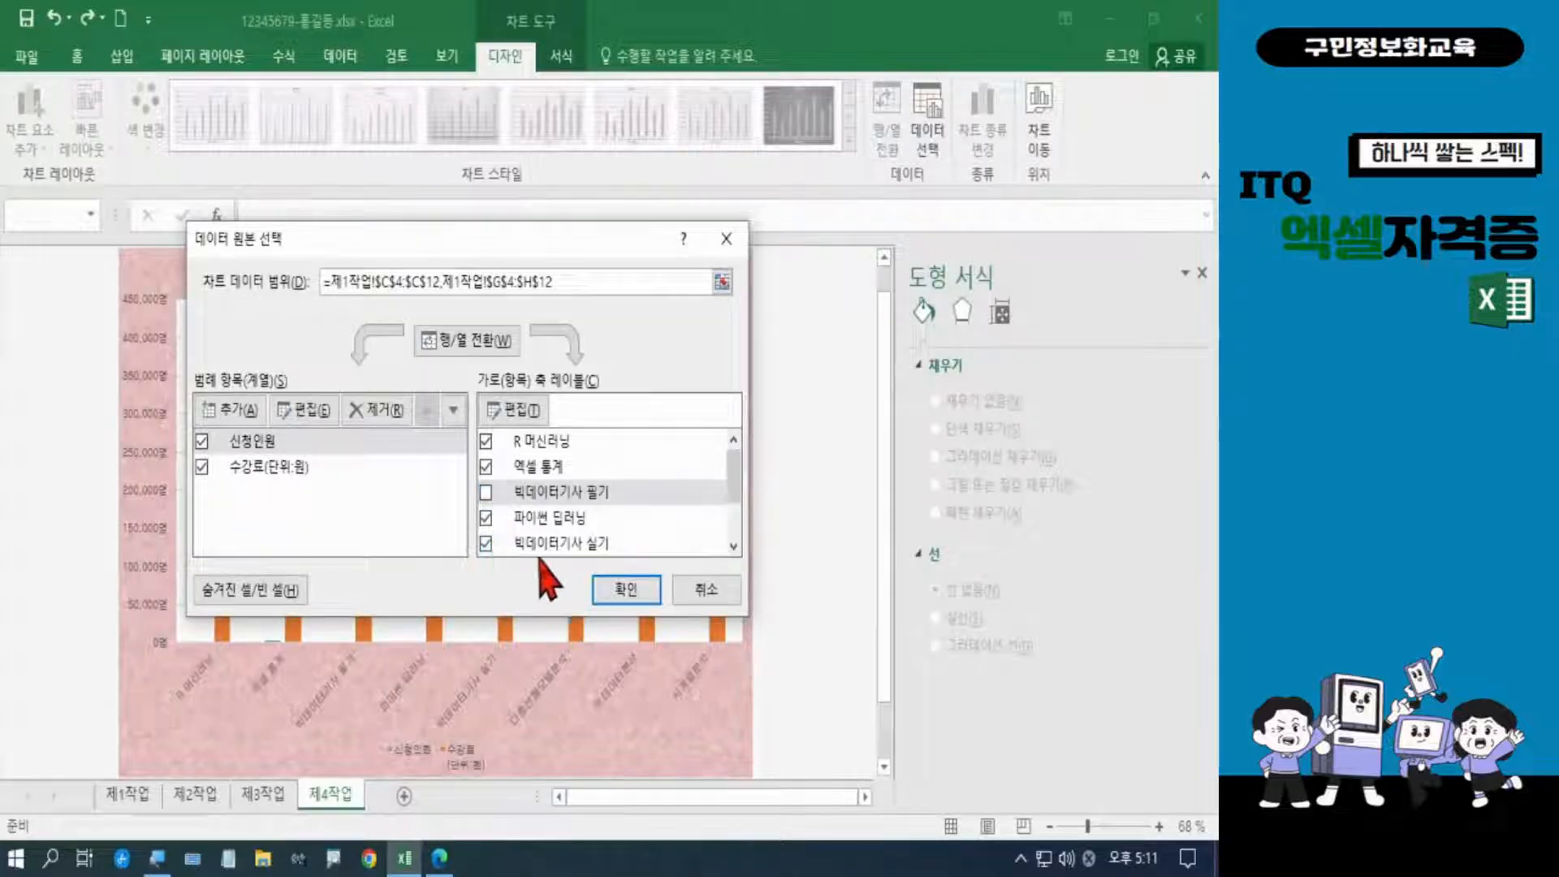
pyautogui.click(733, 546)
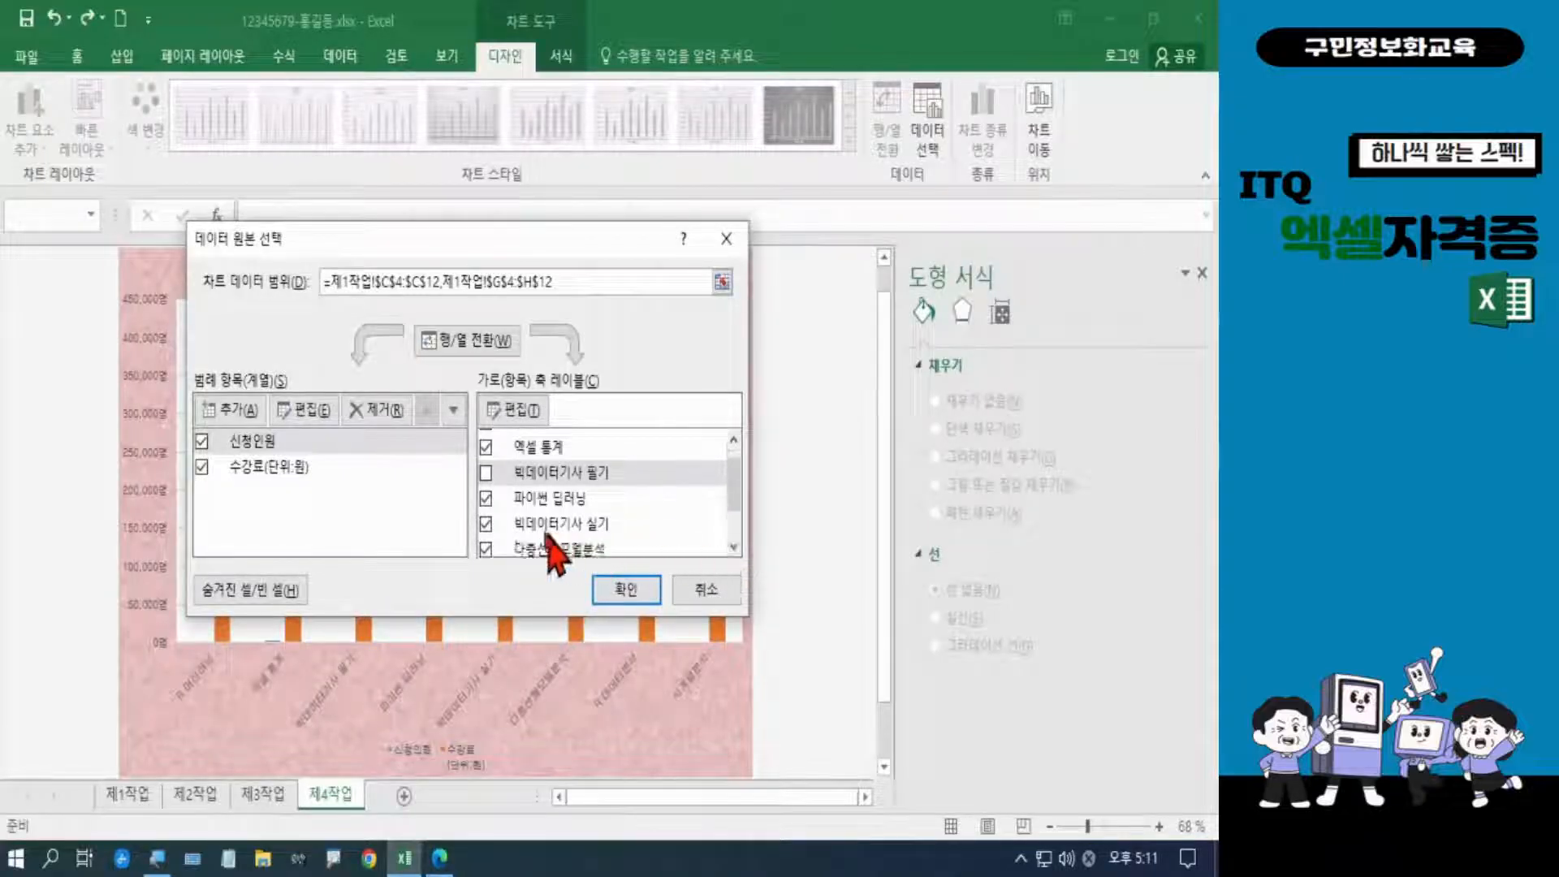
pyautogui.click(486, 524)
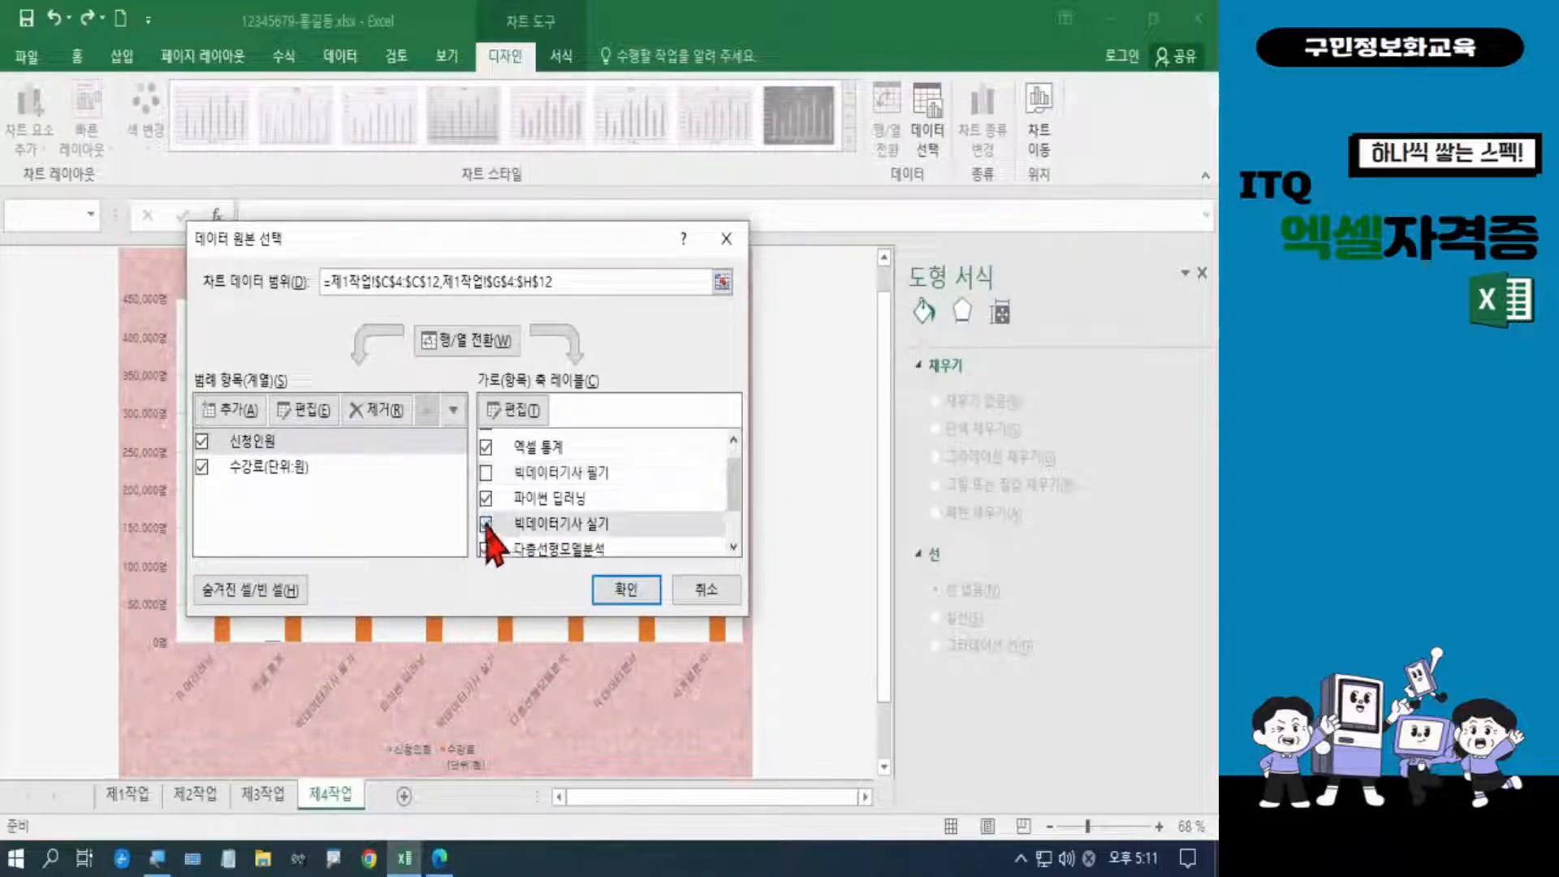
pyautogui.click(733, 546)
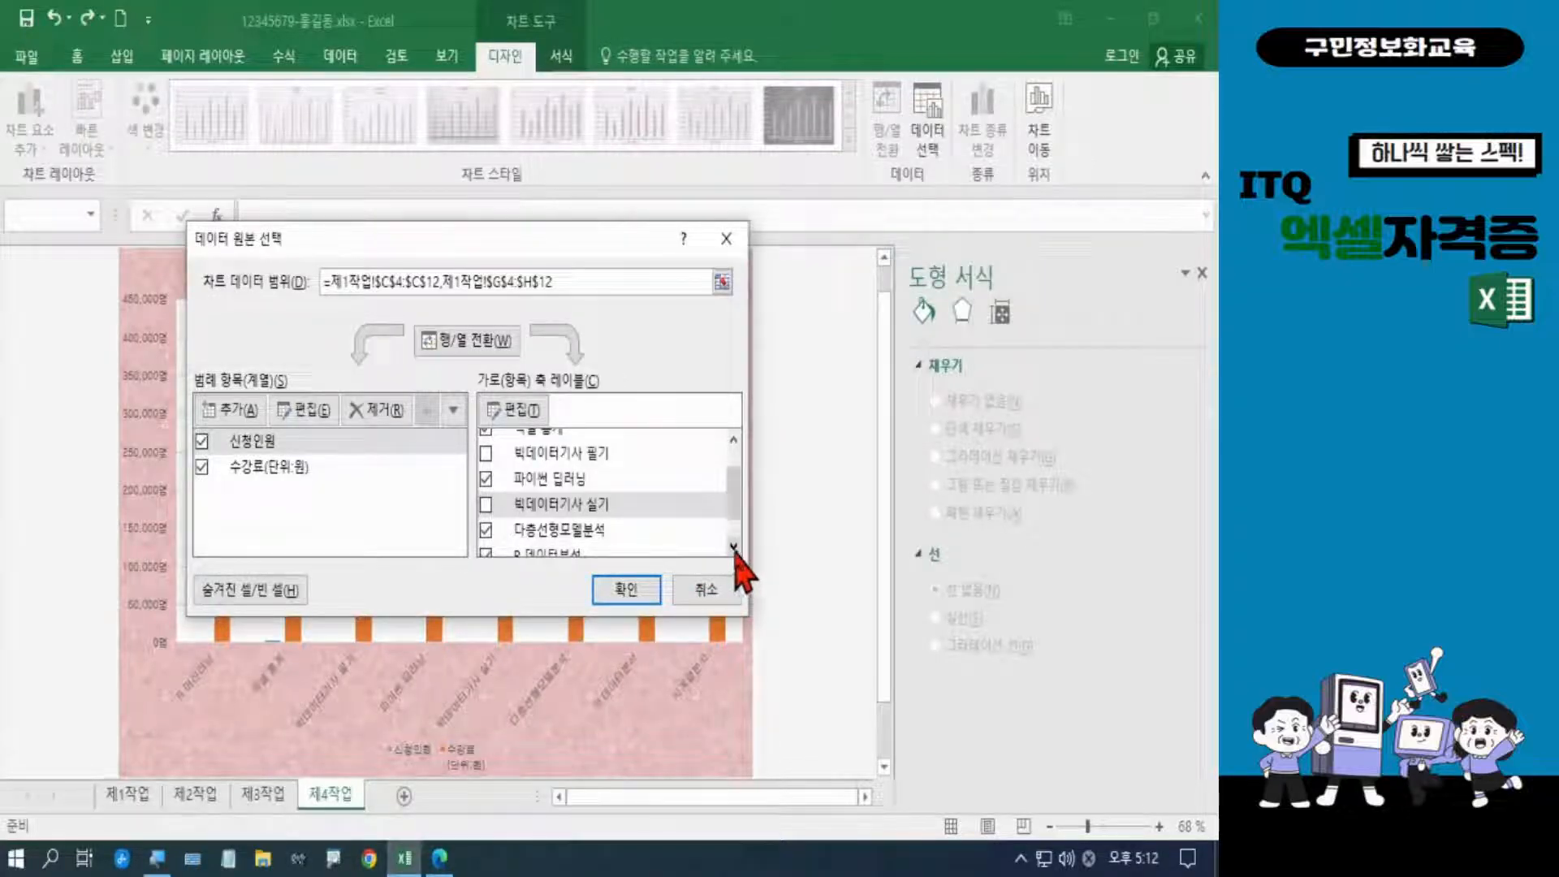
pyautogui.click(734, 548)
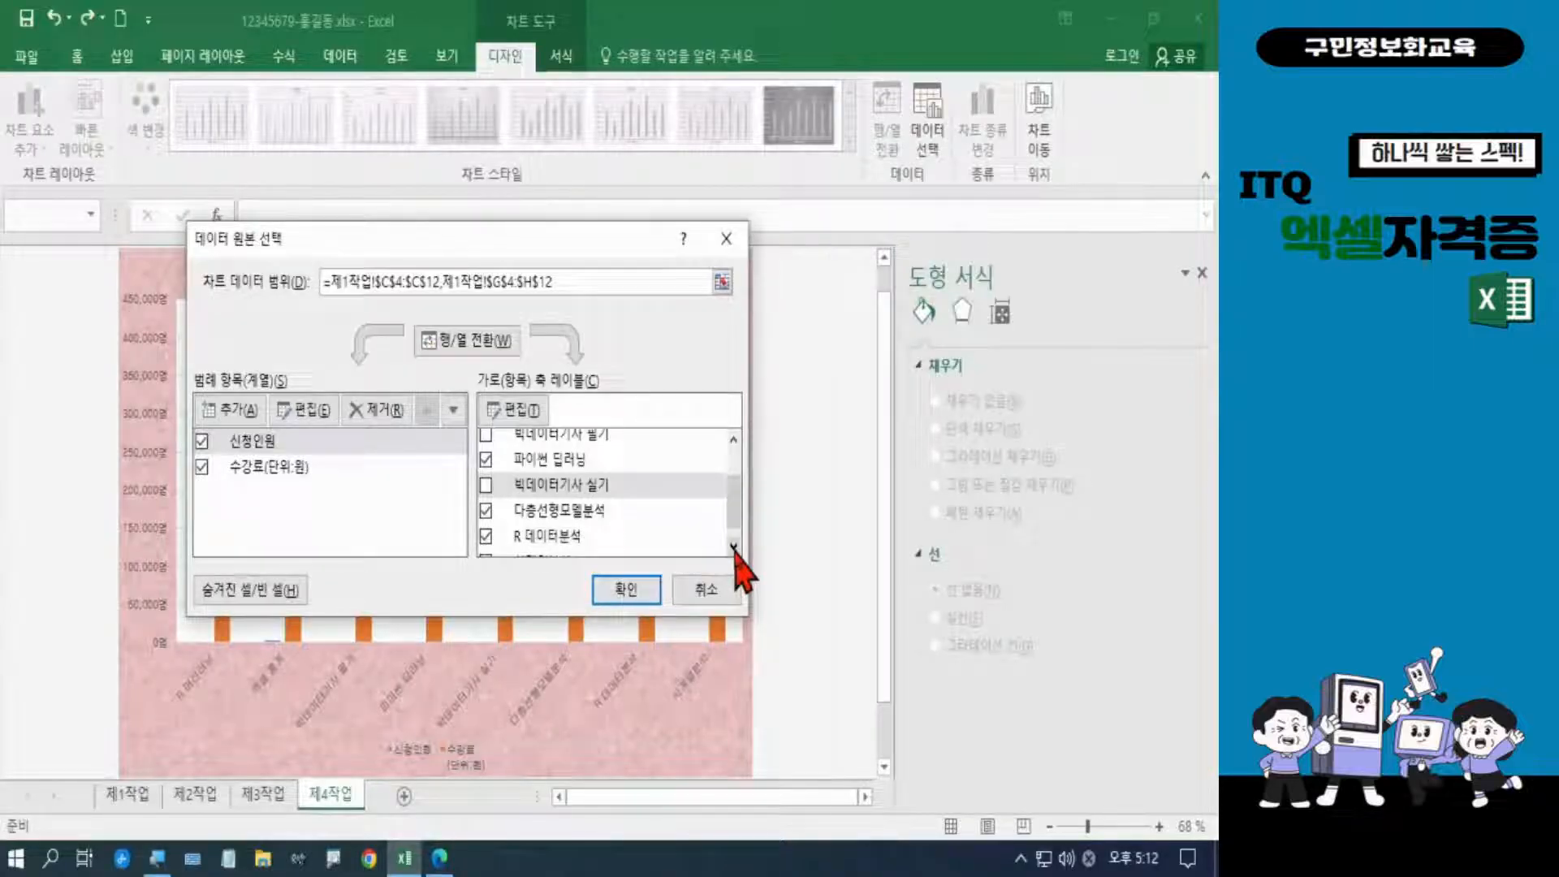
pyautogui.click(733, 548)
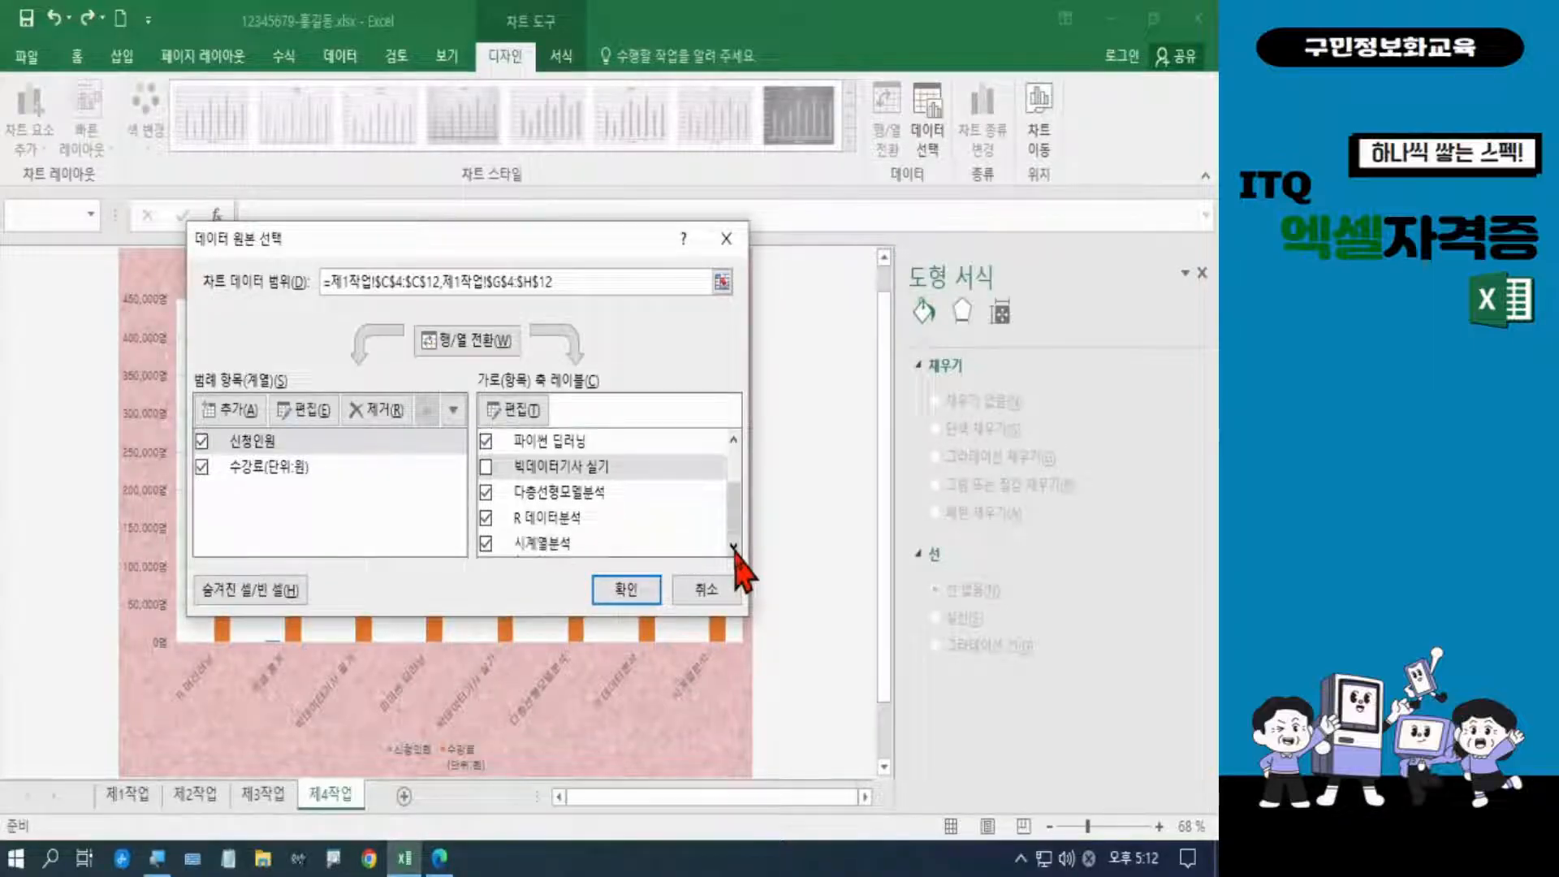
pyautogui.click(734, 547)
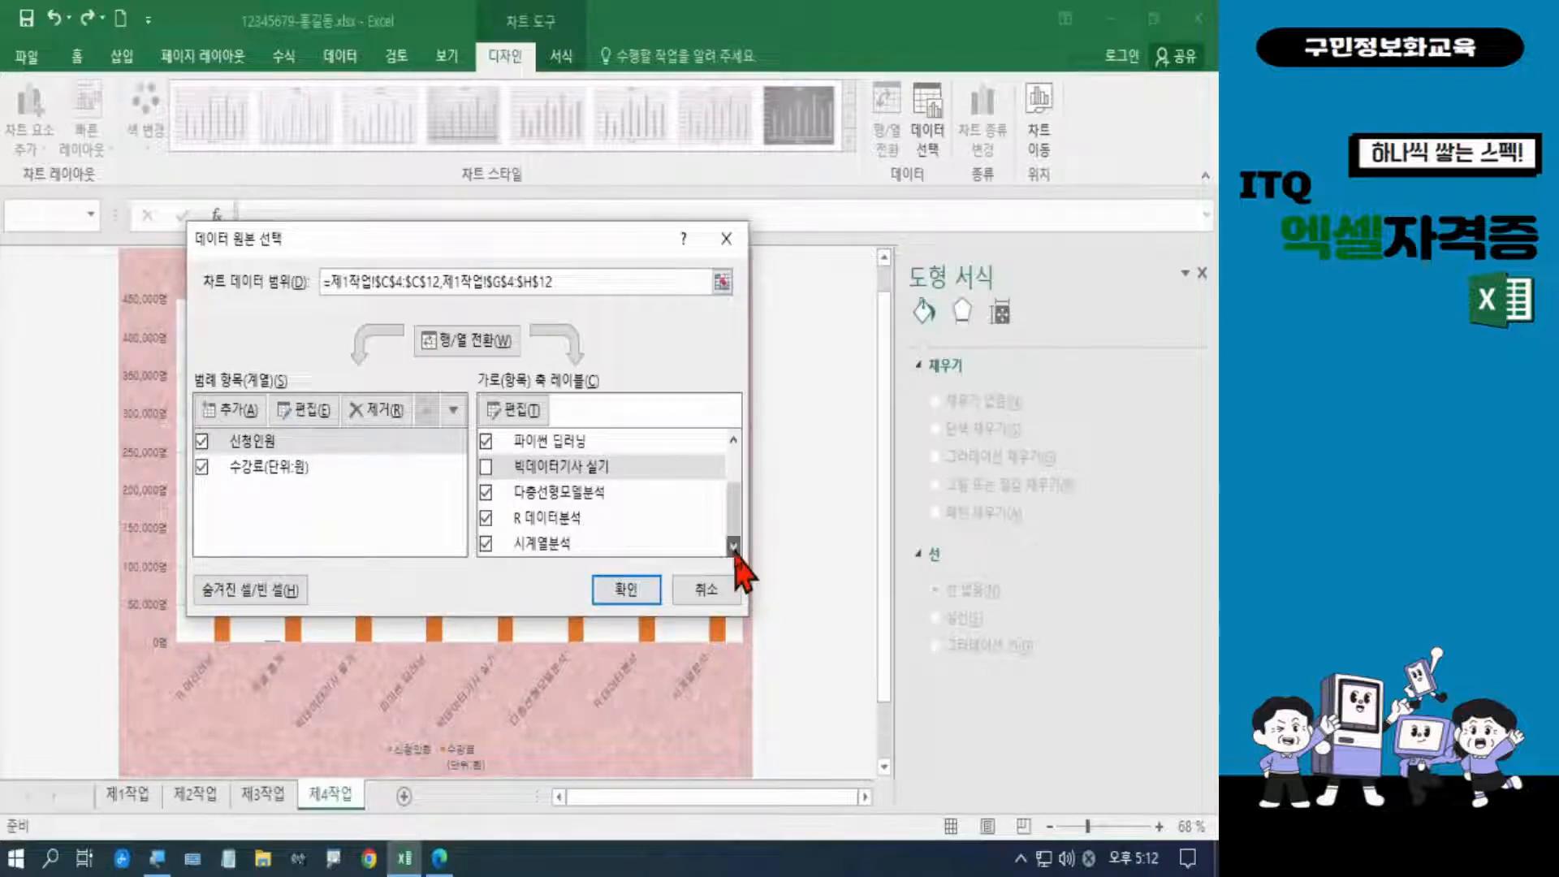
pyautogui.moveTo(733, 511); pyautogui.dragTo(730, 496)
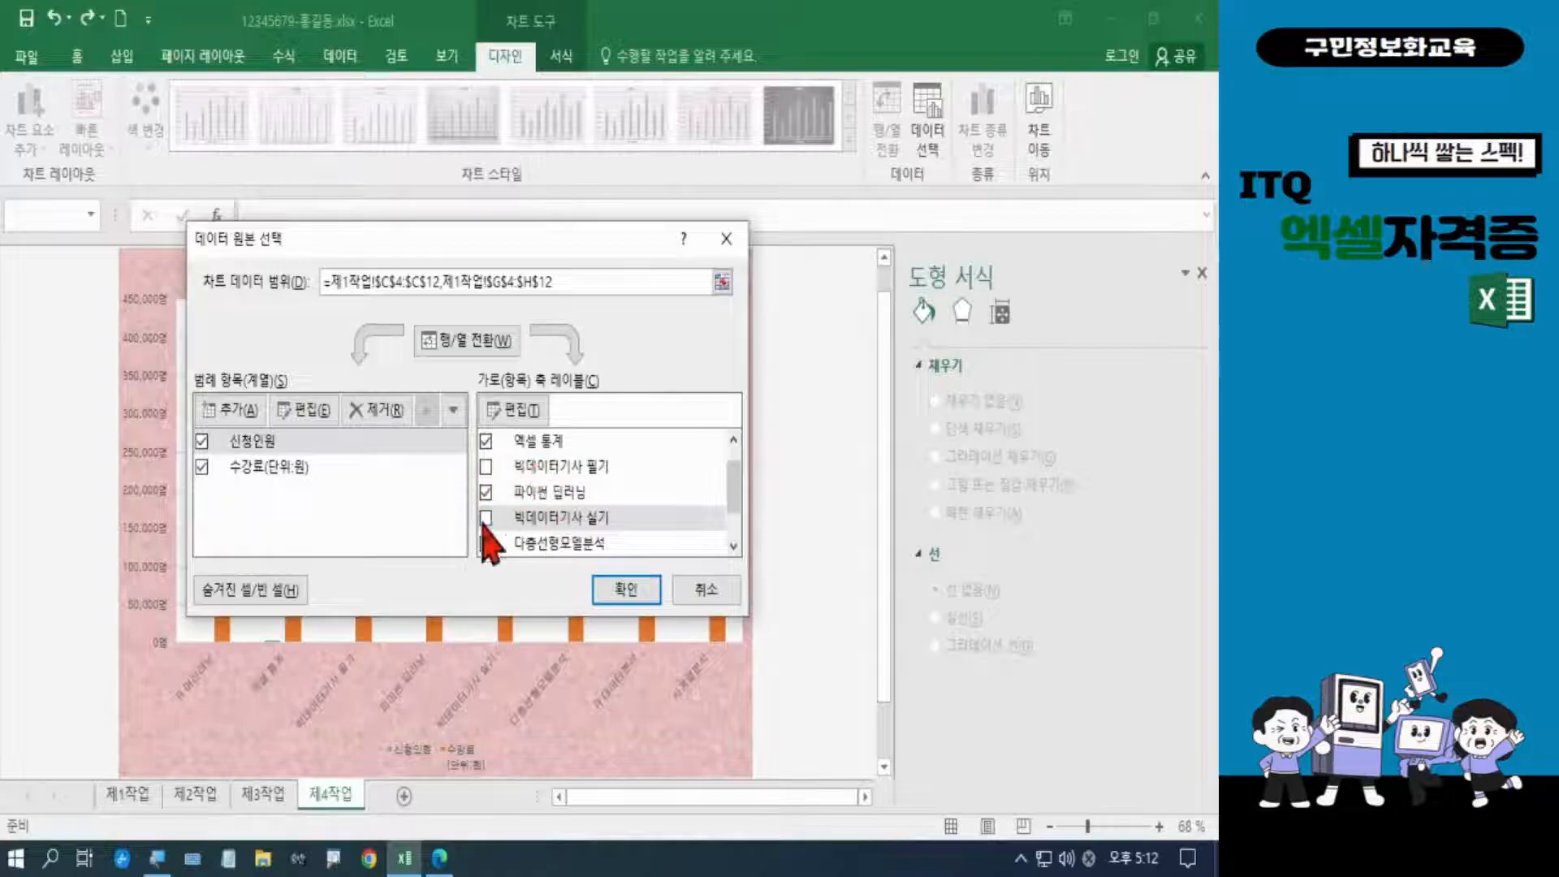
pyautogui.click(617, 589)
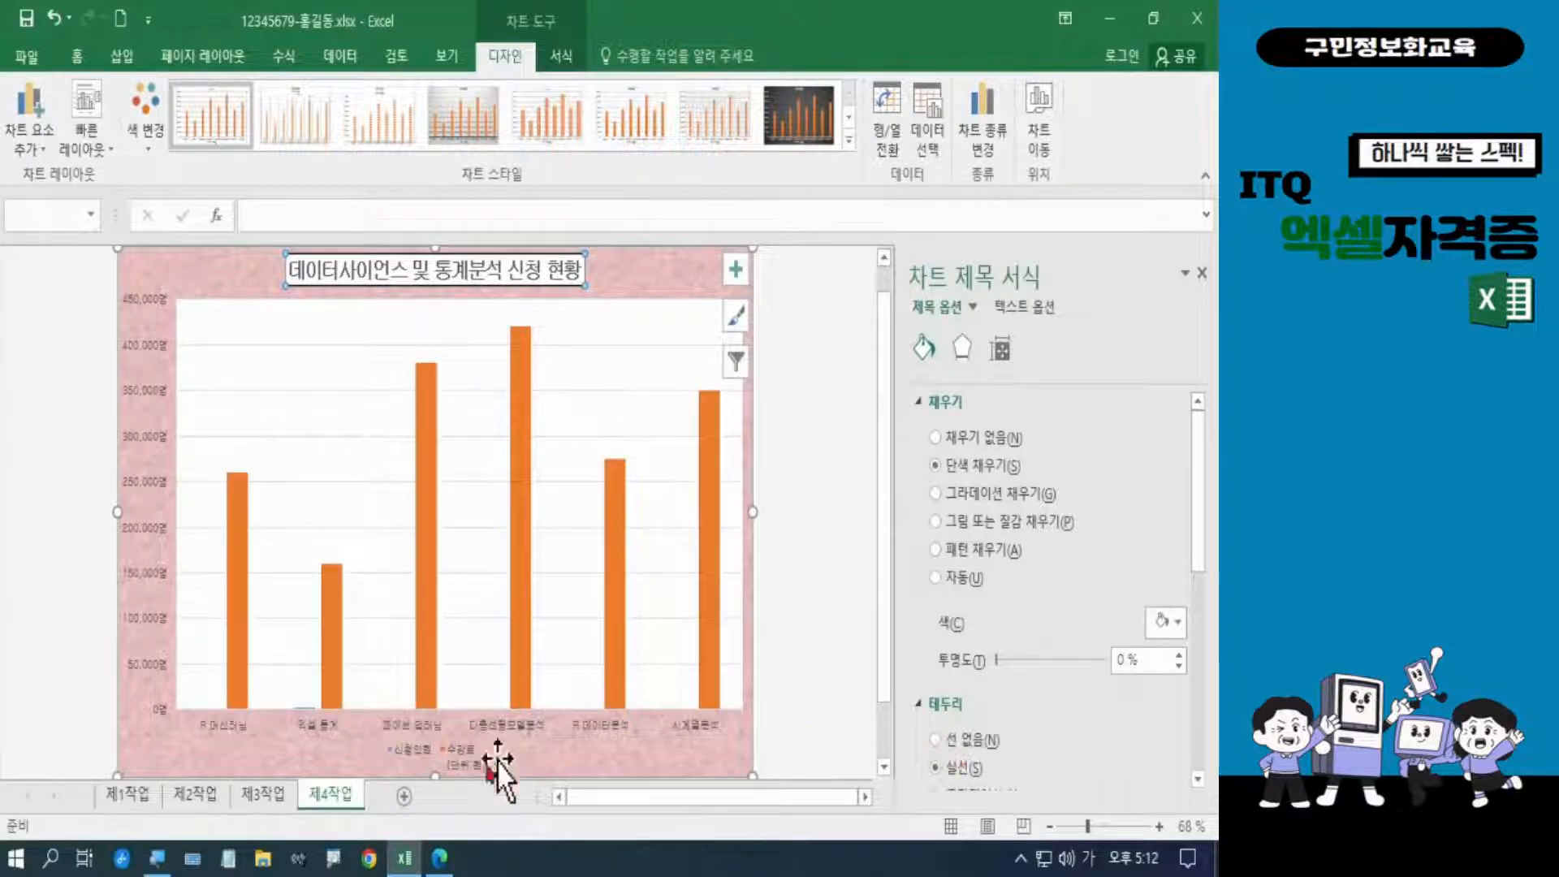
# Read formatting condition (7) on the series, gridlines and axes in the exam PDF in Edge and return to Excel
pyautogui.click(439, 858)
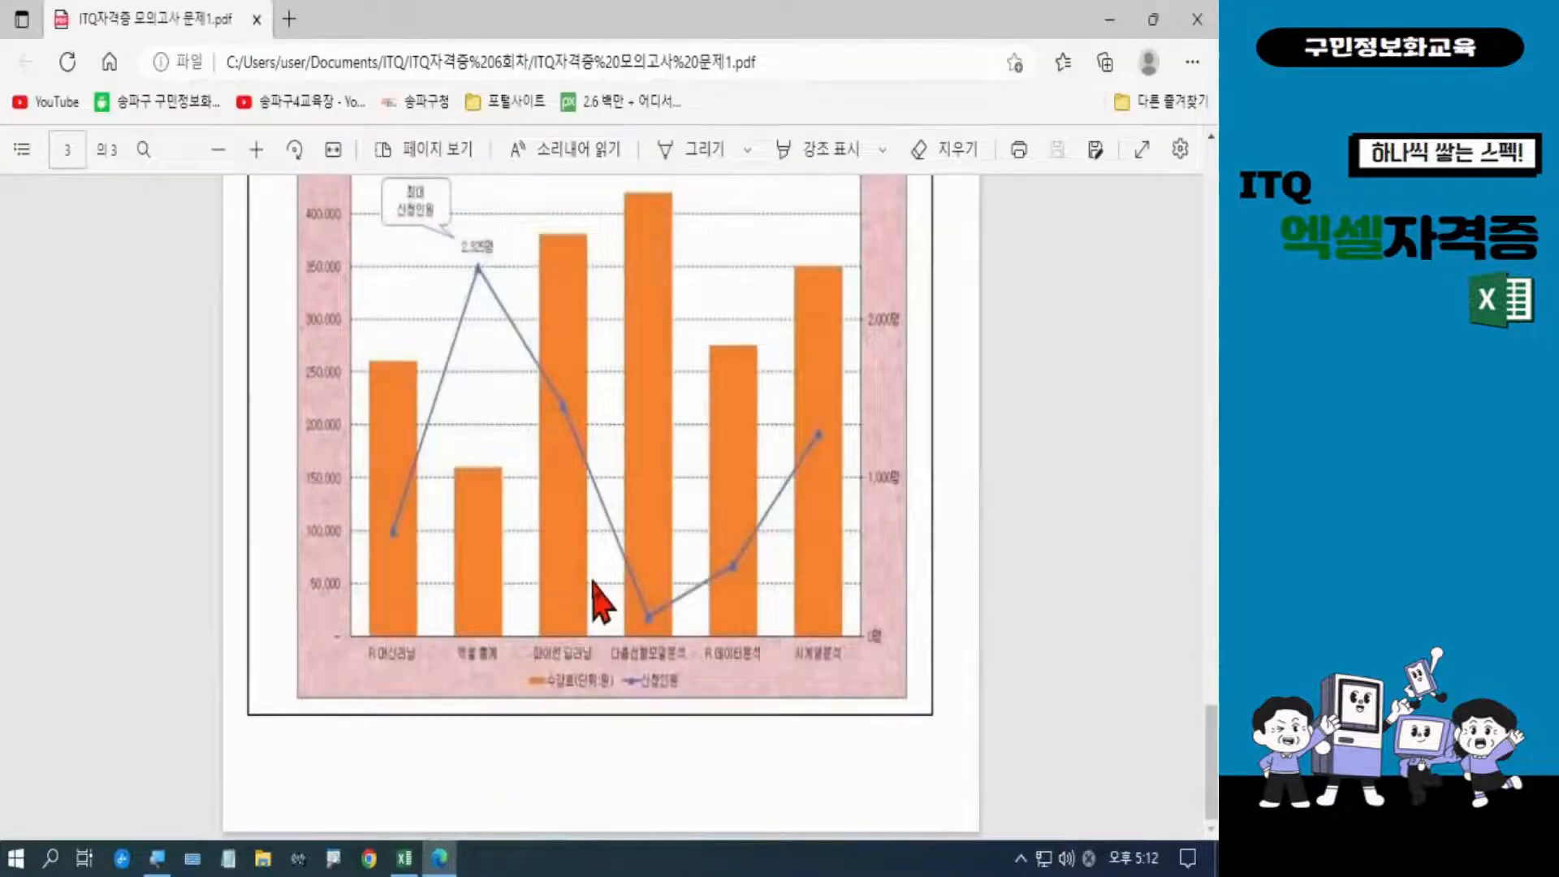
pyautogui.scroll(3, 598, 598)
pyautogui.scroll(3, 598, 598)
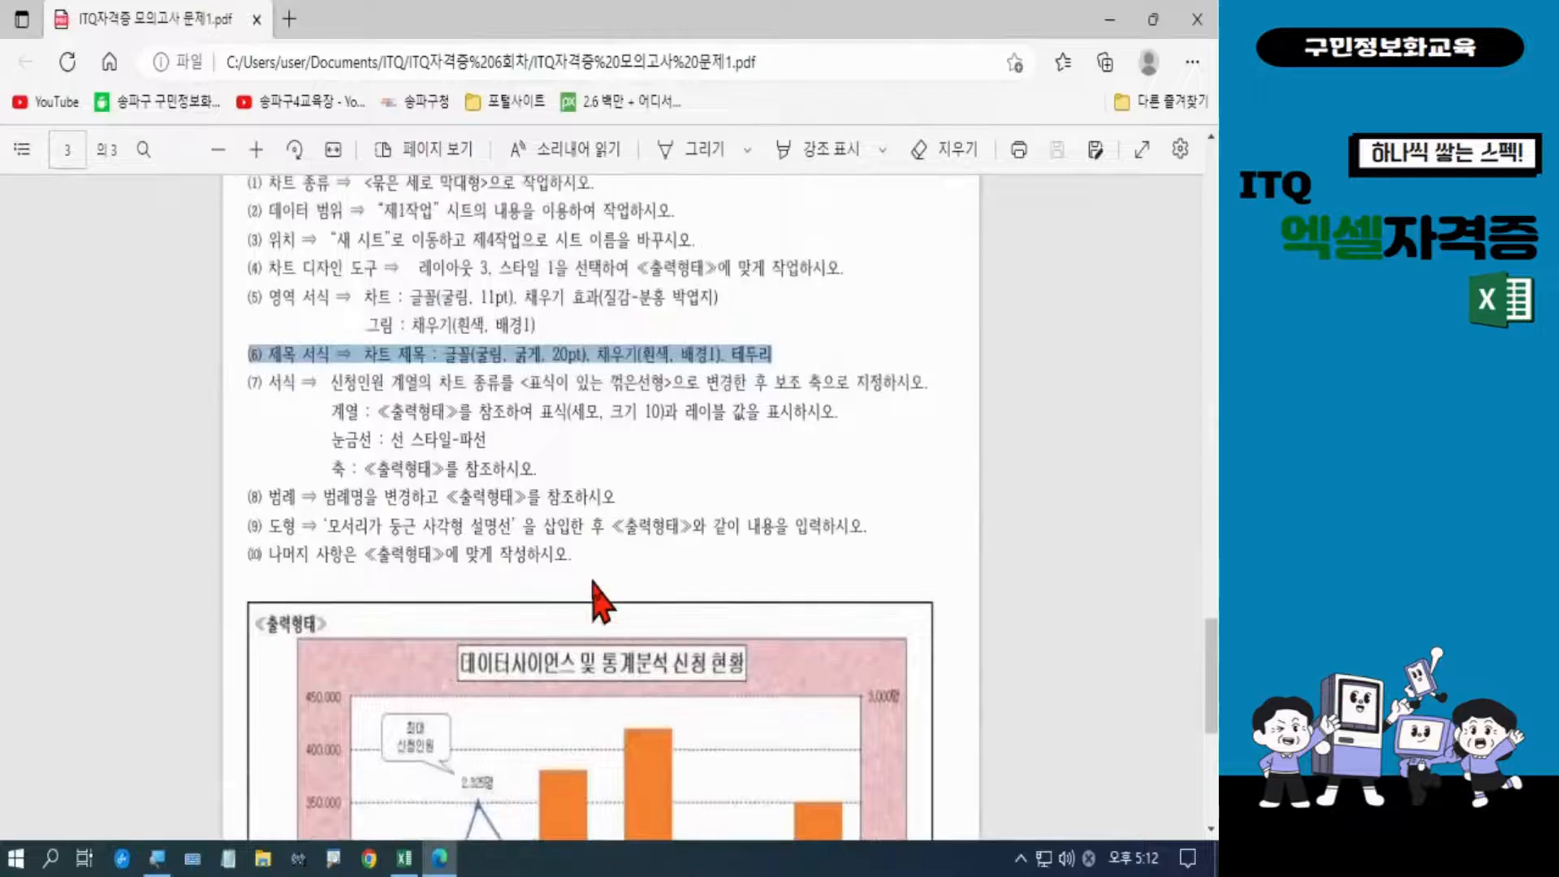
pyautogui.click(246, 386)
pyautogui.moveTo(246, 386); pyautogui.dragTo(557, 452)
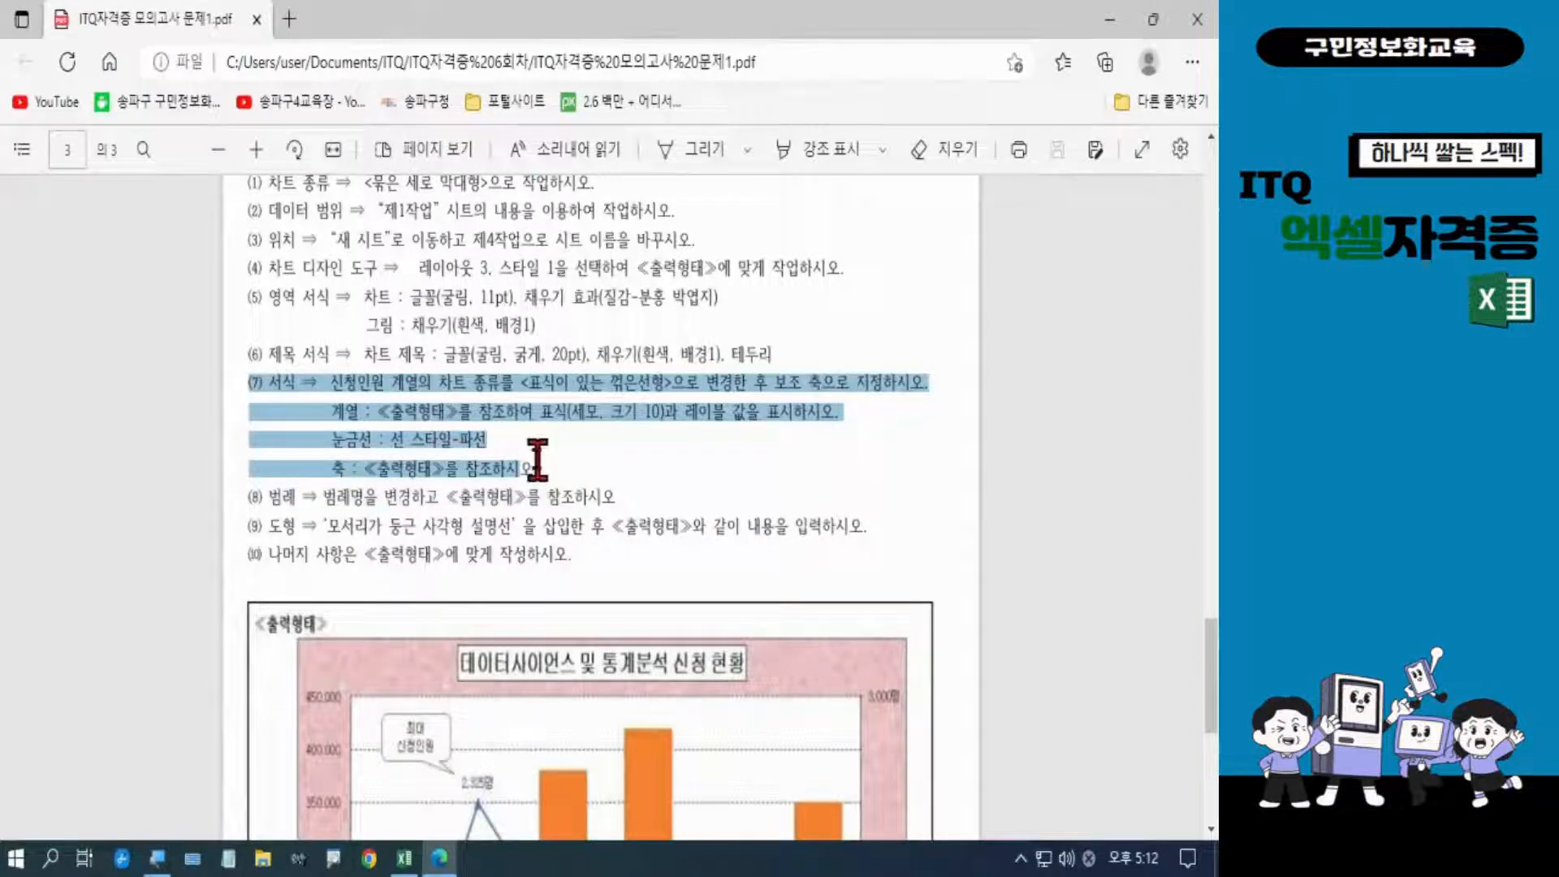
pyautogui.hotkey('alt', 'Tab')
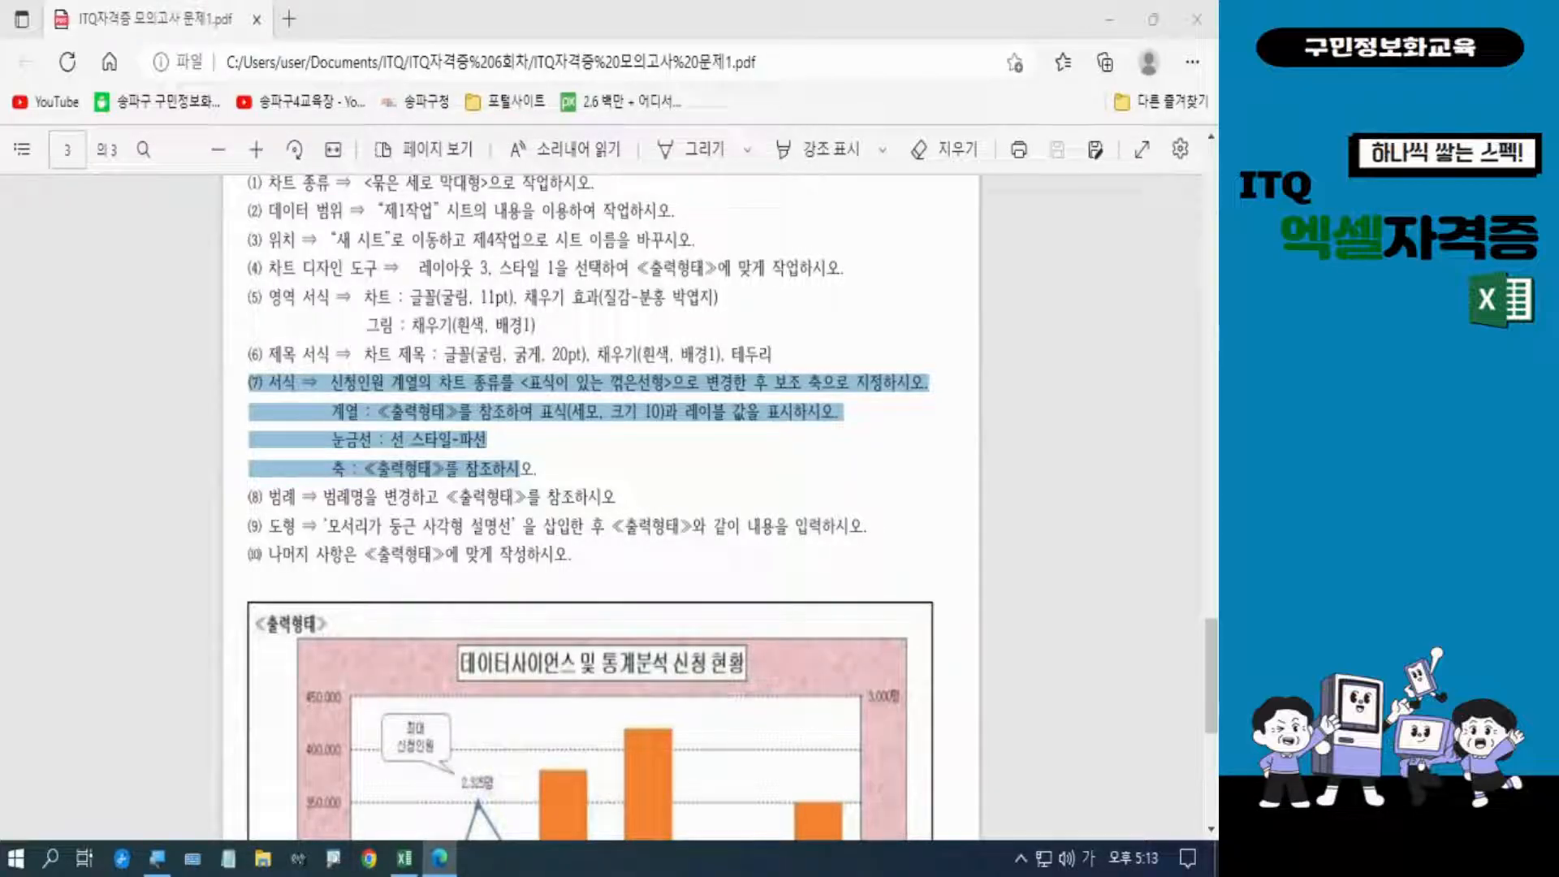
# In Excel, change the chart to a combo type with 신청인원 as a line with markers (표식이 있는 꺾은선형) on the secondary axis
pyautogui.click(403, 858)
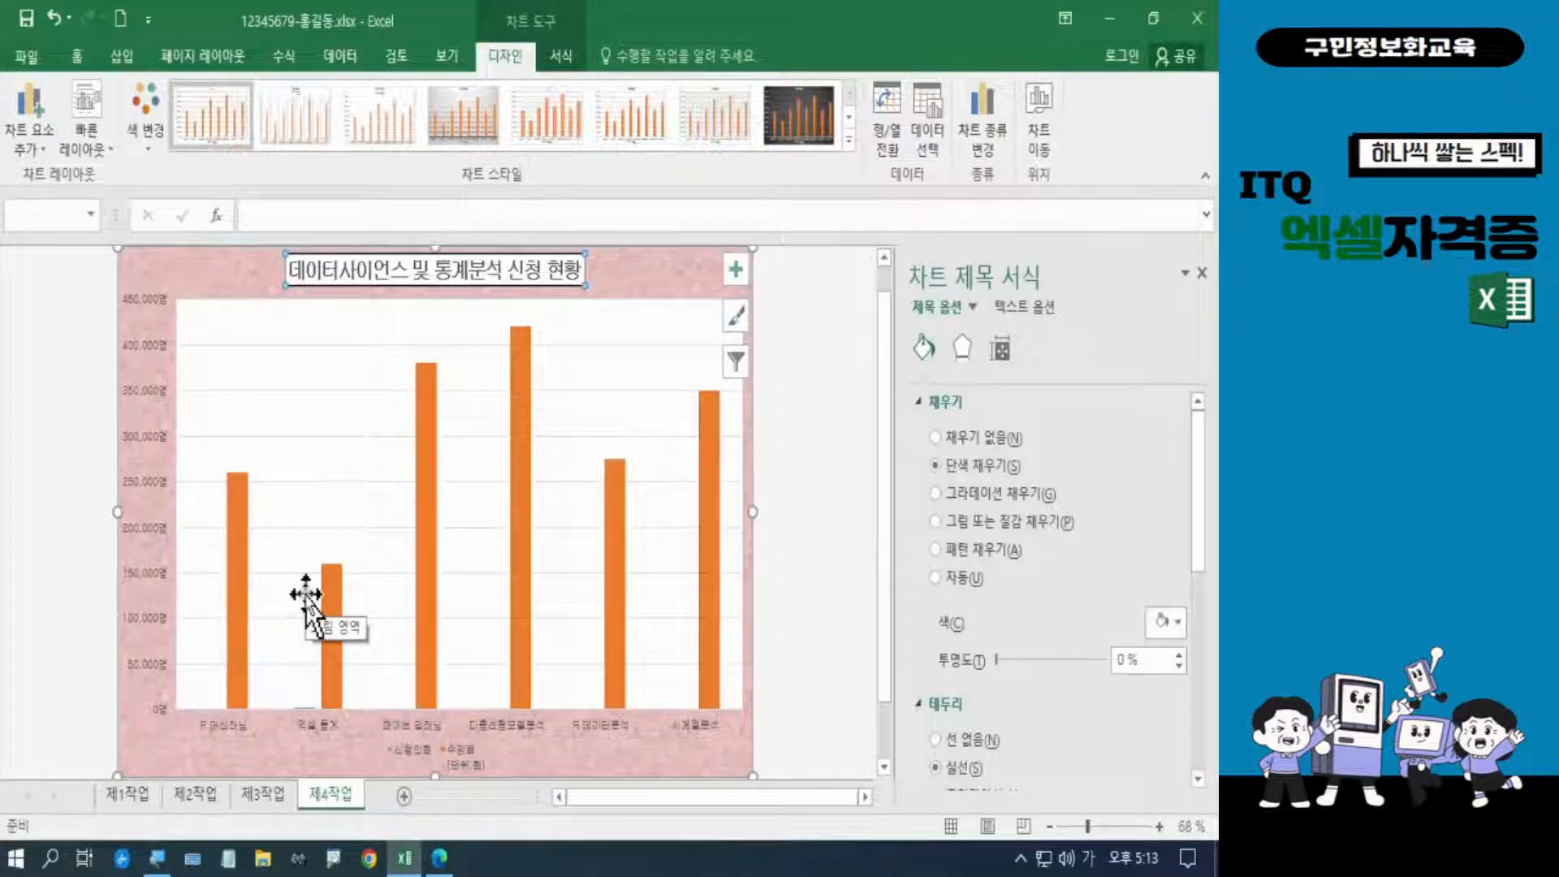
pyautogui.click(664, 309)
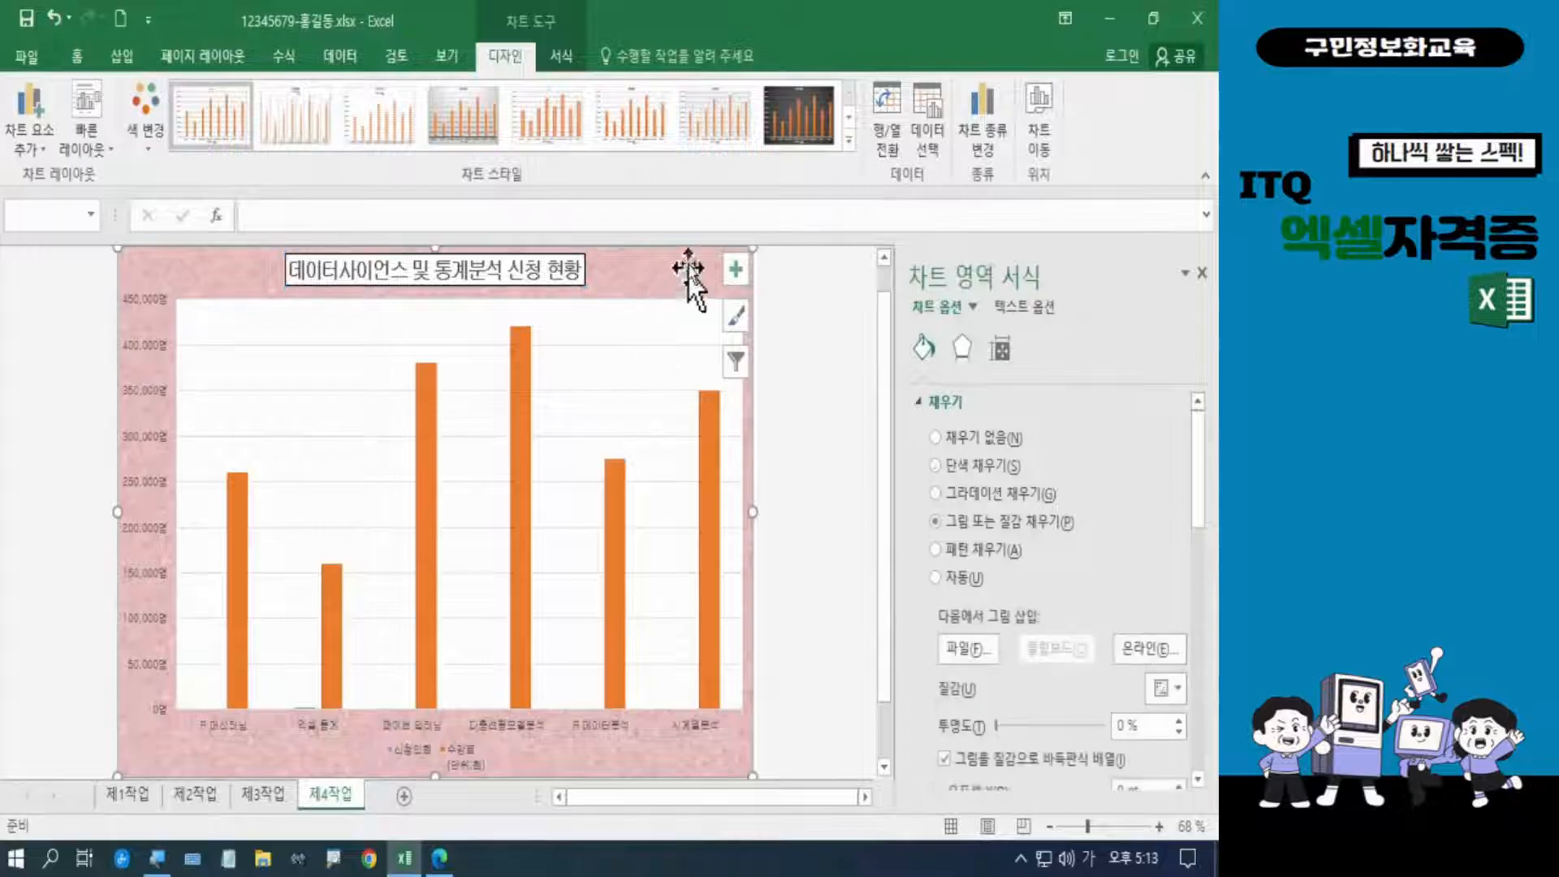
pyautogui.click(963, 143)
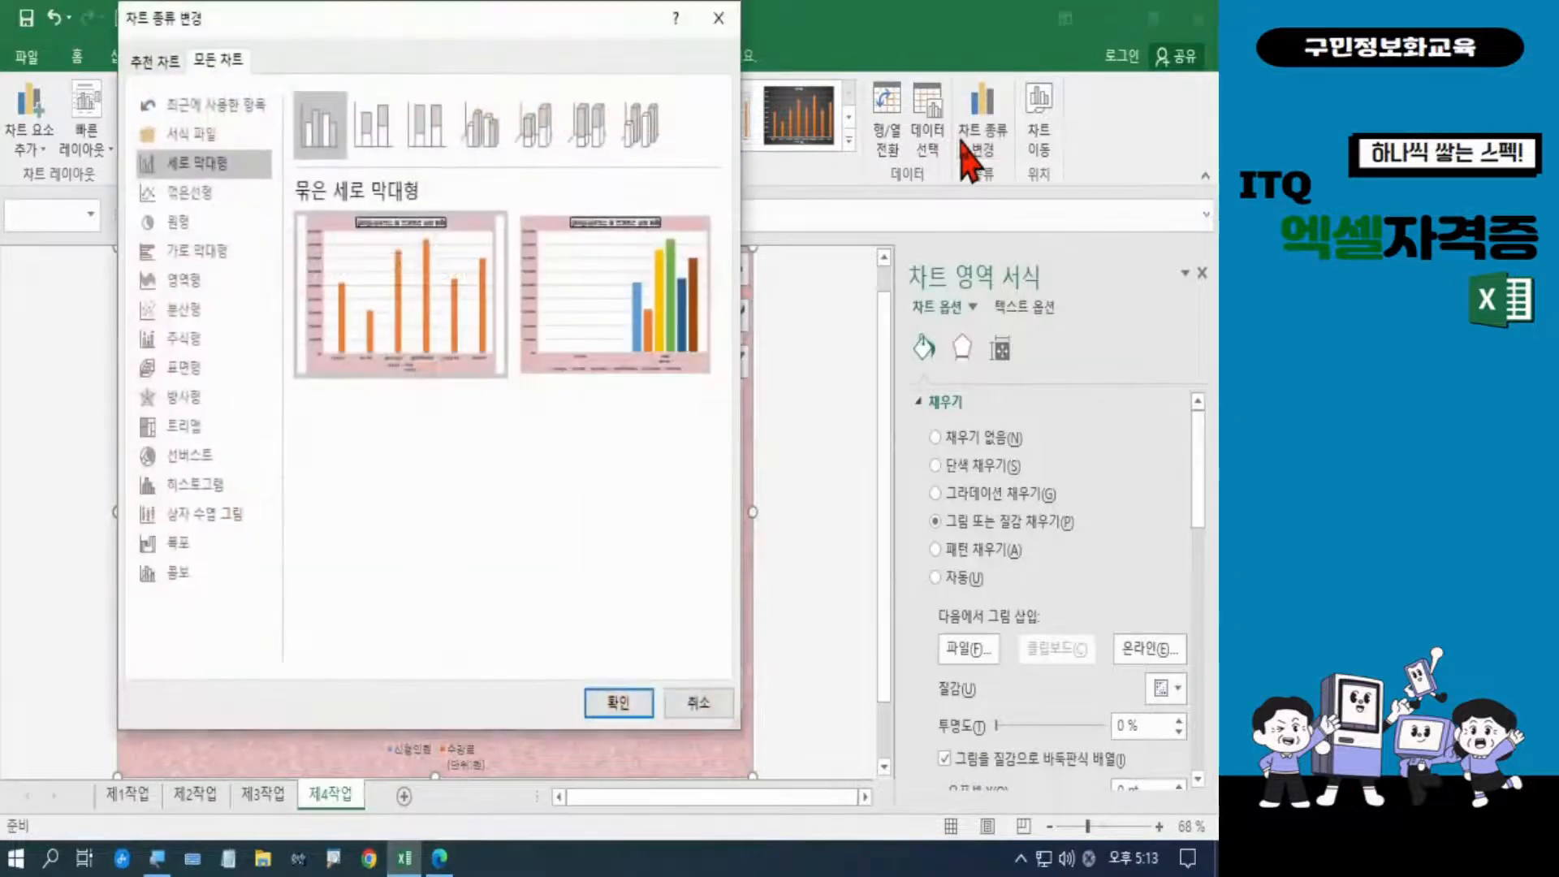
pyautogui.click(177, 573)
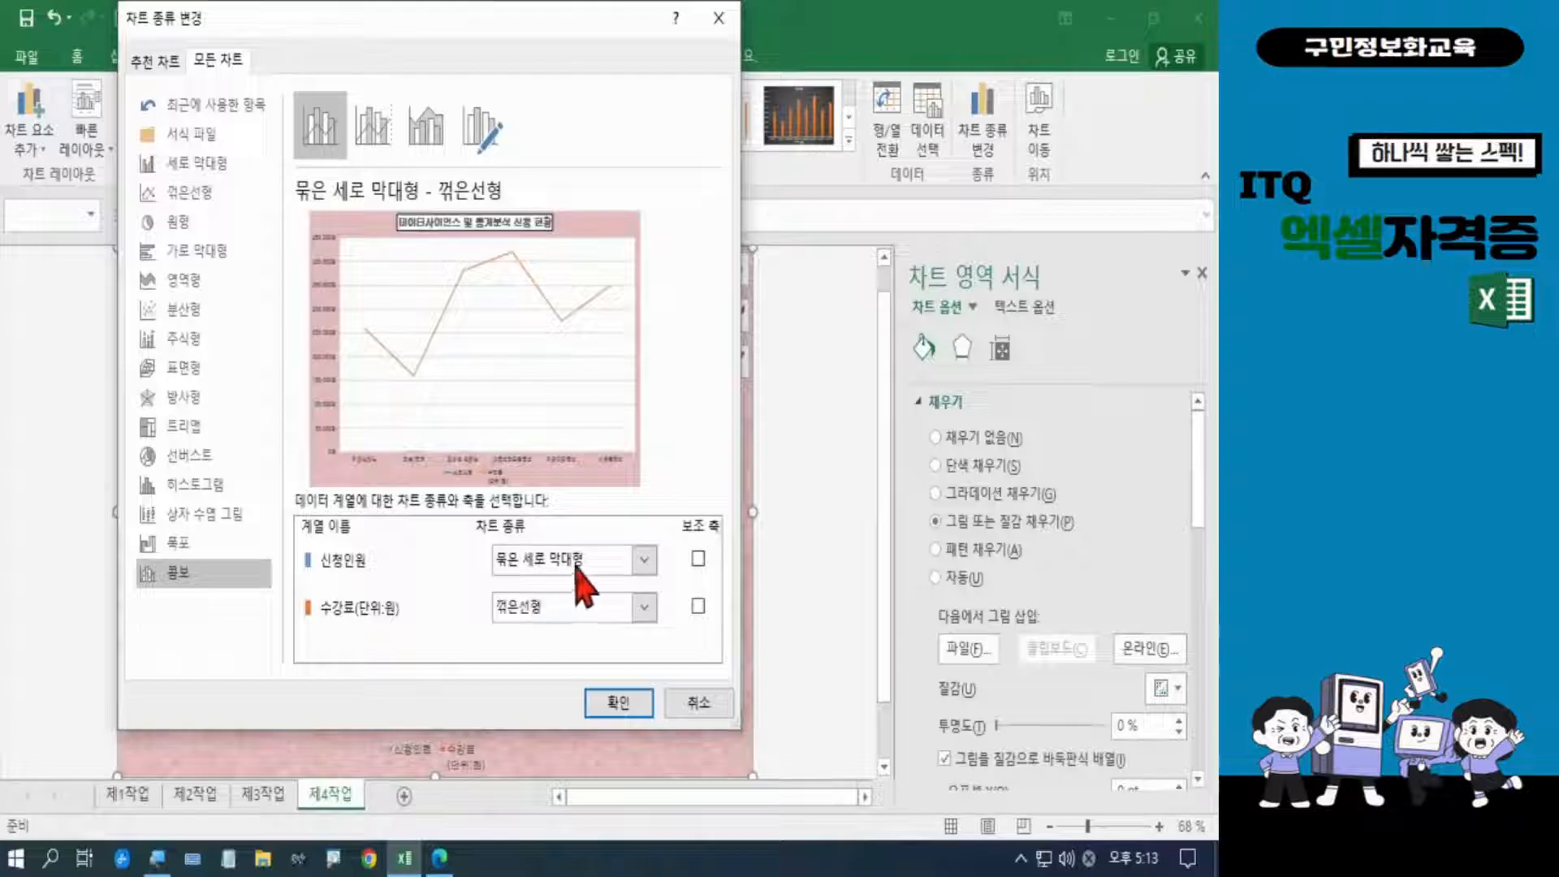
pyautogui.click(645, 560)
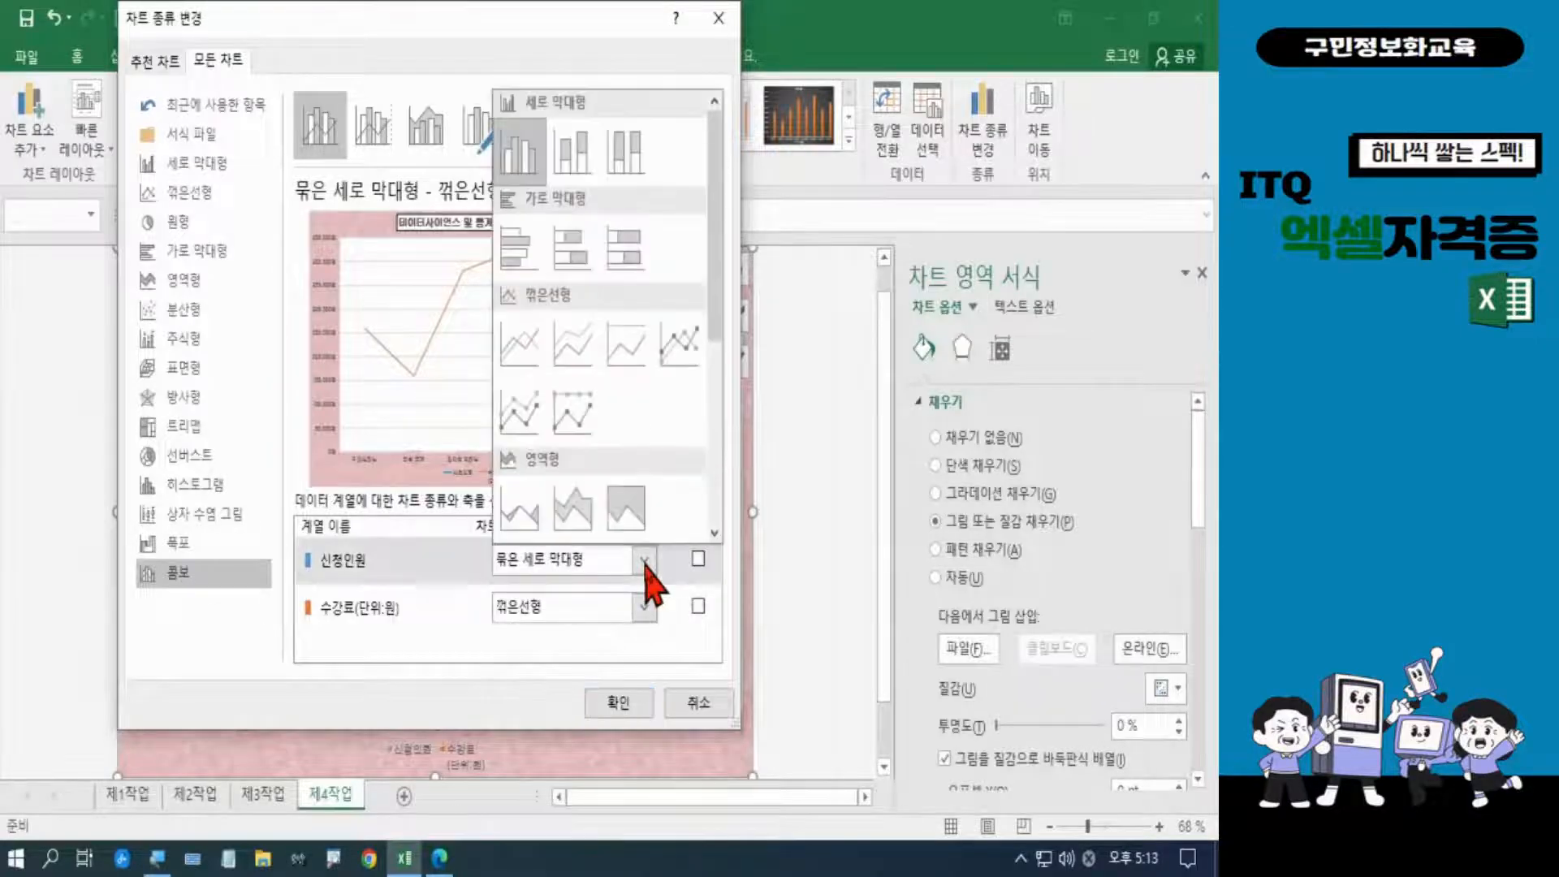
pyautogui.click(680, 352)
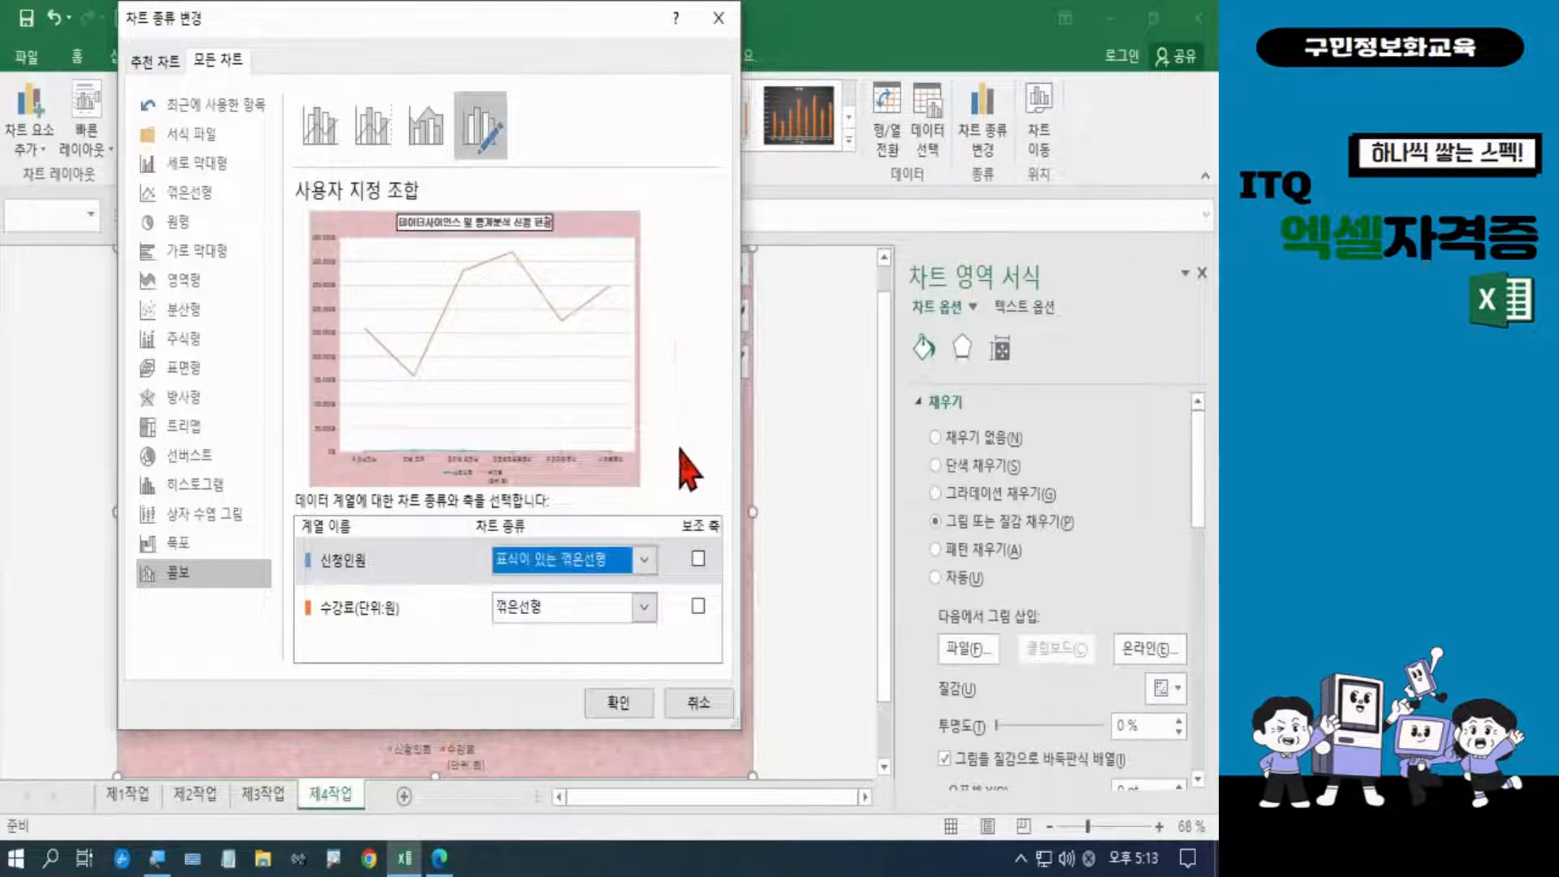
pyautogui.click(697, 558)
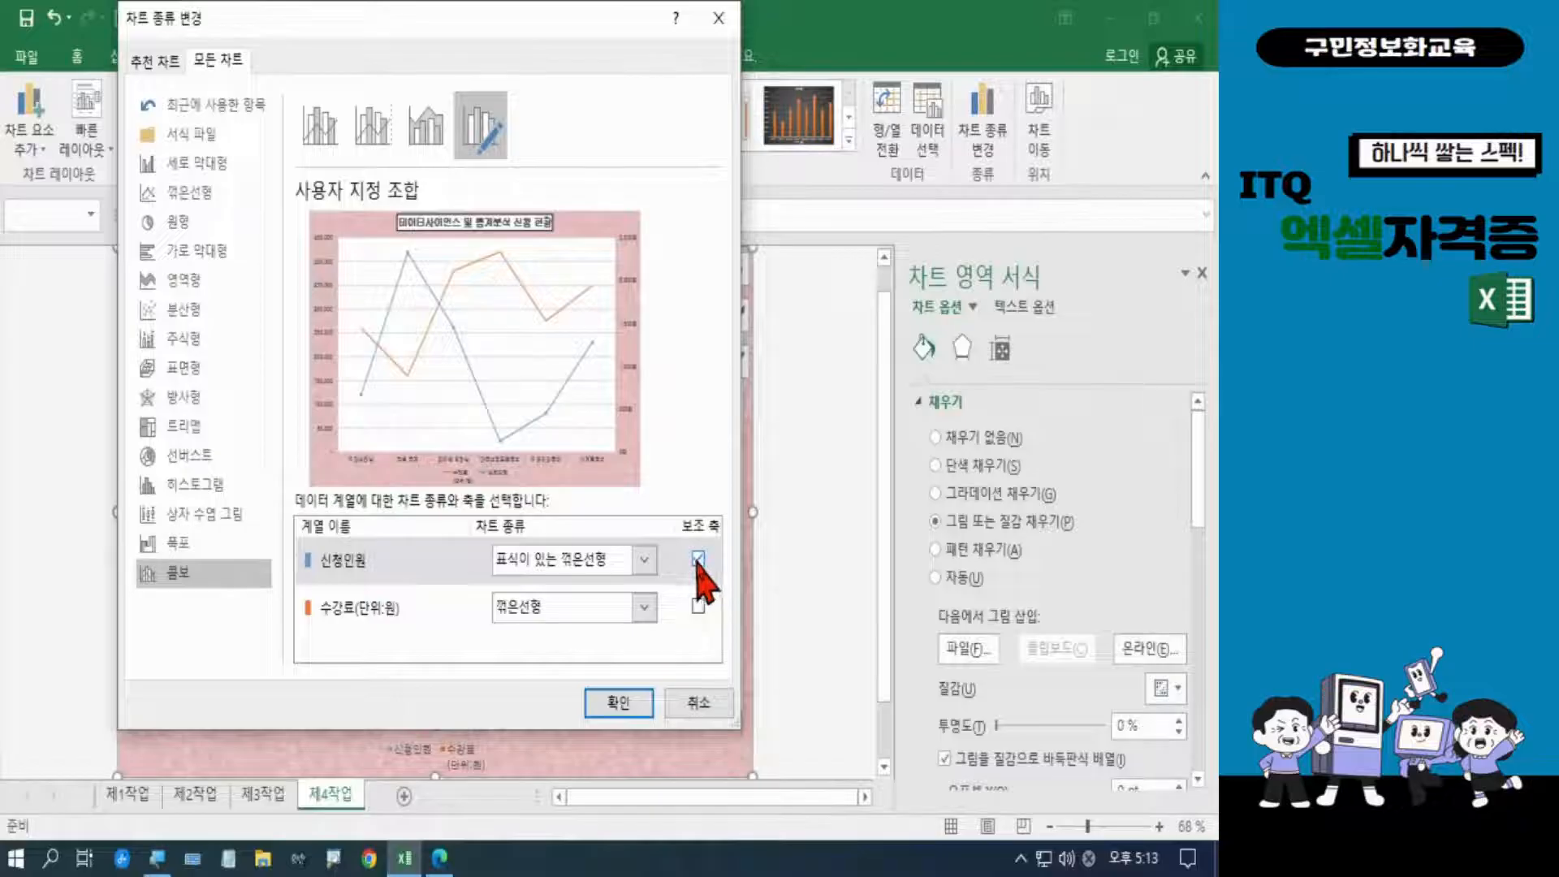
# Set the 수강료(단위:원) series to clustered column (묶은 세로 막대형) on the primary axis and apply the combo chart
pyautogui.click(643, 607)
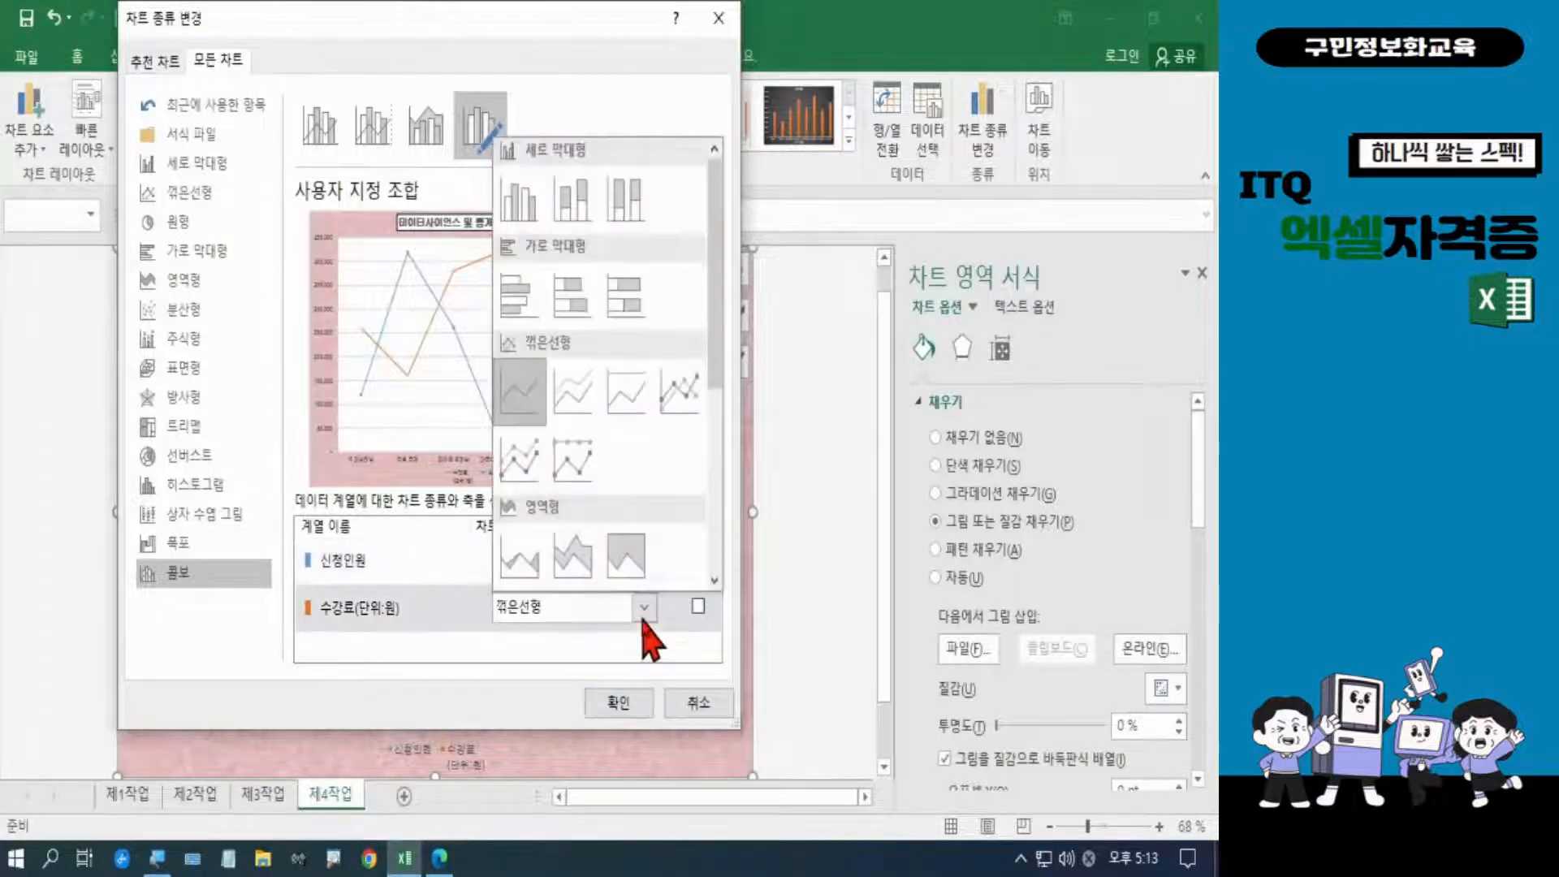
pyautogui.click(519, 213)
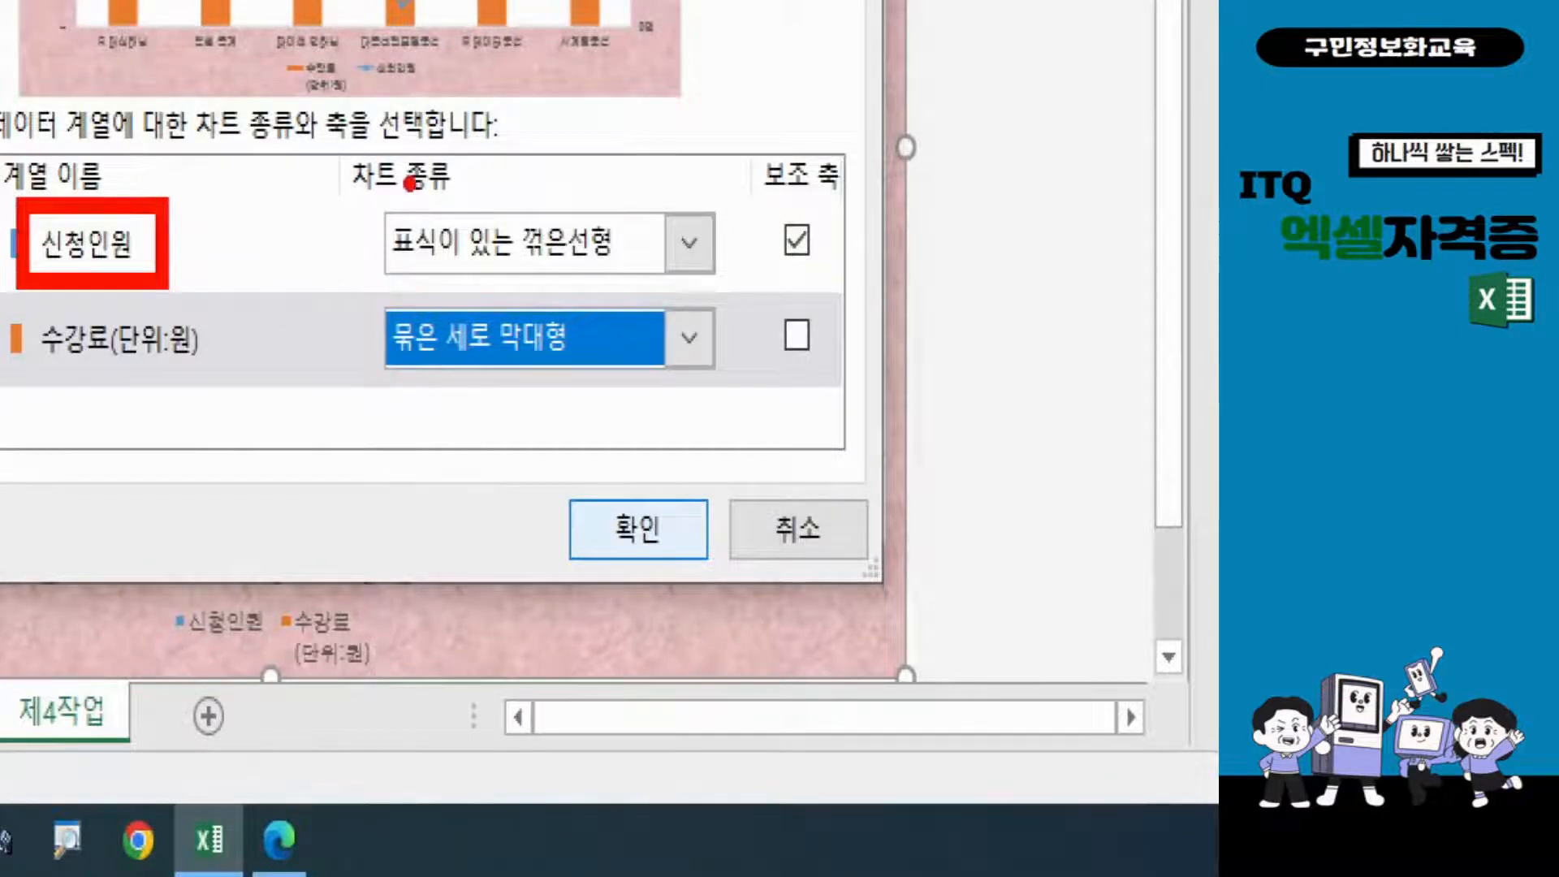
pyautogui.moveTo(347, 168)
pyautogui.mouseDown()
pyautogui.moveTo(467, 271)
pyautogui.moveTo(634, 282)
pyautogui.moveTo(586, 142)
pyautogui.moveTo(375, 201)
pyautogui.moveTo(383, 232)
pyautogui.mouseUp()
pyautogui.moveTo(832, 259)
pyautogui.mouseDown()
pyautogui.moveTo(721, 215)
pyautogui.moveTo(844, 227)
pyautogui.moveTo(816, 286)
pyautogui.mouseUp()
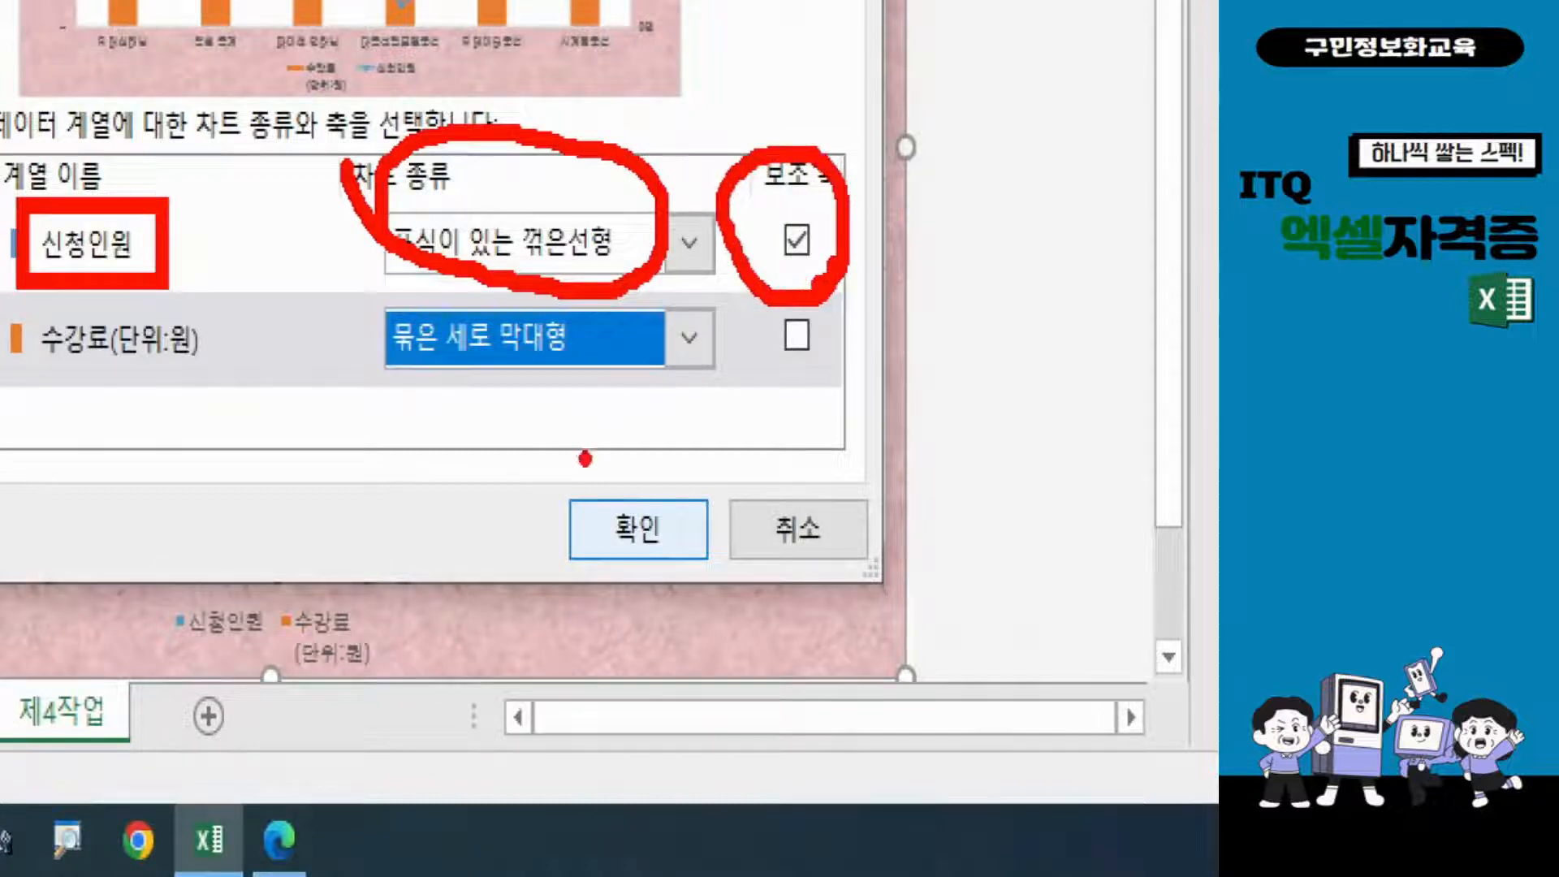
pyautogui.moveTo(52, 368); pyautogui.dragTo(195, 360)
pyautogui.moveTo(383, 380); pyautogui.dragTo(560, 371)
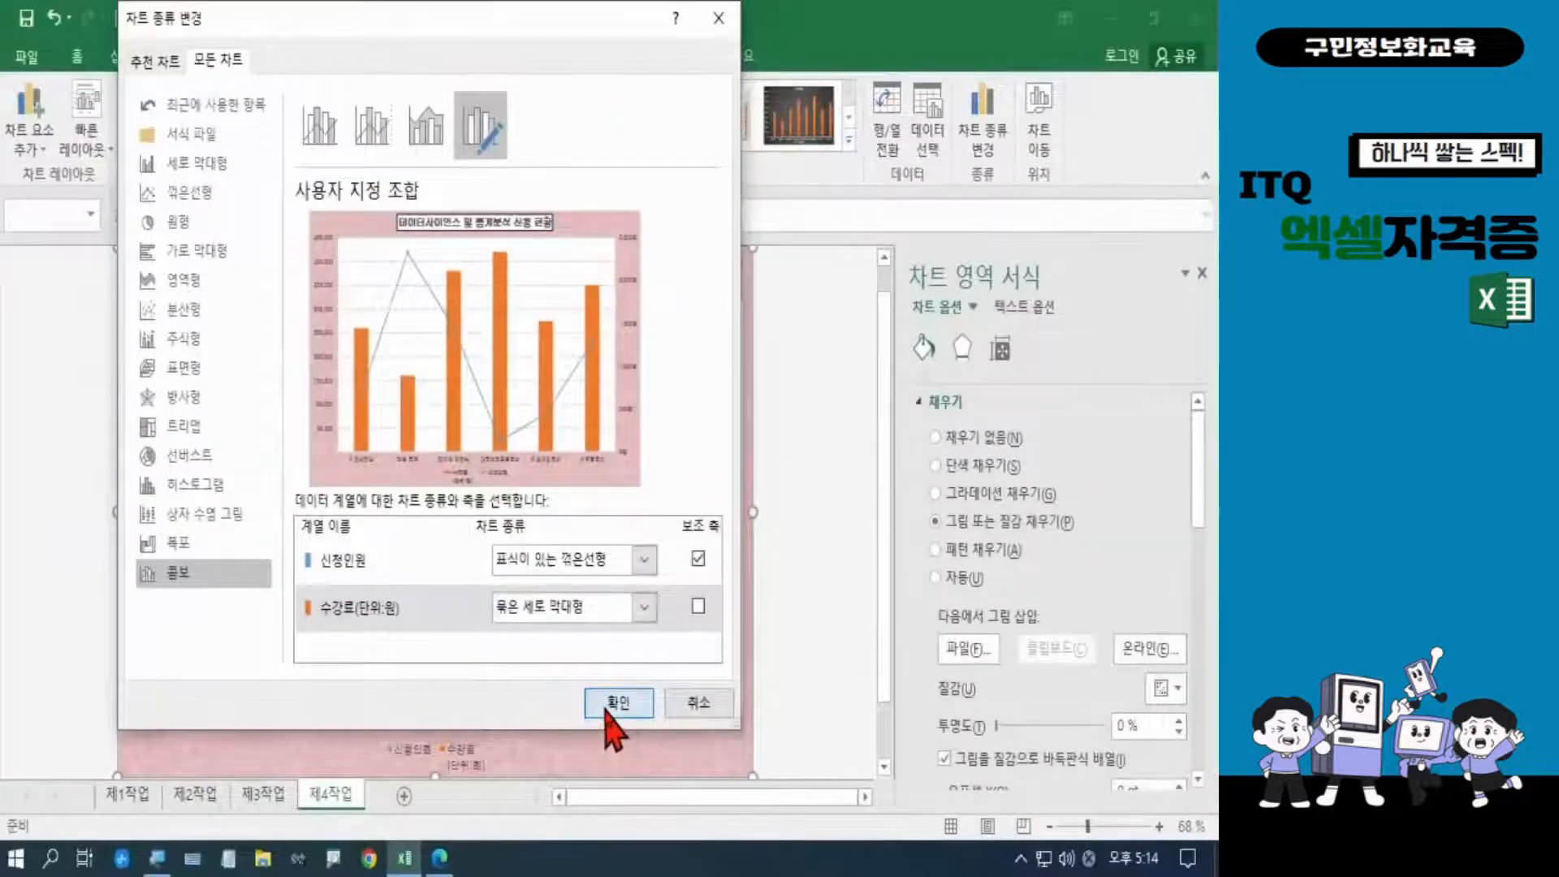
pyautogui.click(638, 529)
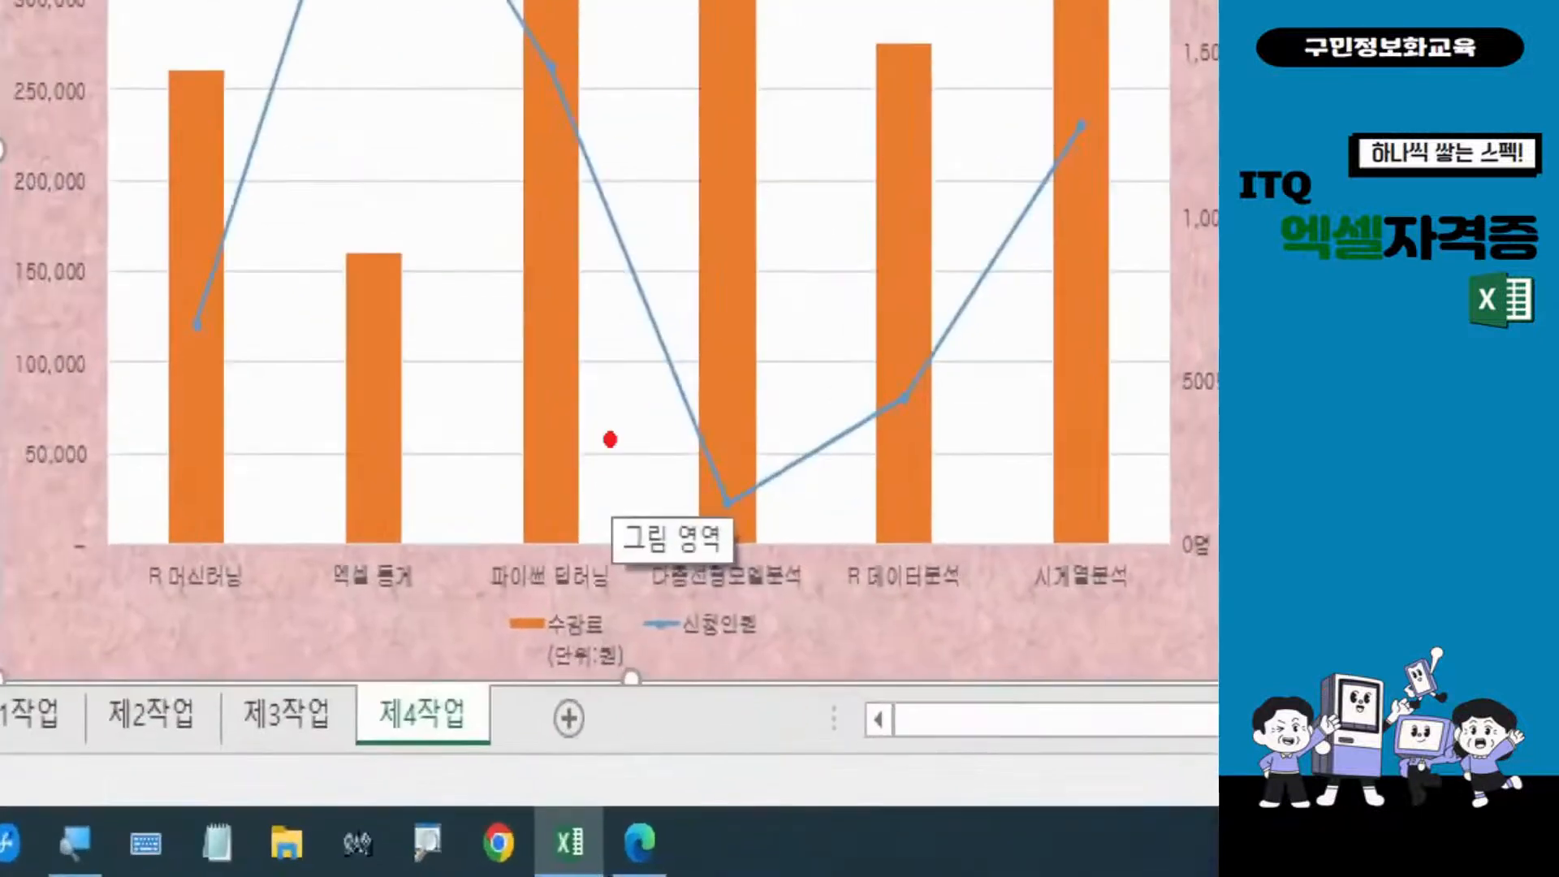
pyautogui.moveTo(582, 83)
pyautogui.mouseDown()
pyautogui.moveTo(513, 51)
pyautogui.moveTo(583, 55)
pyautogui.moveTo(575, 96)
pyautogui.mouseUp()
pyautogui.moveTo(741, 528)
pyautogui.mouseDown()
pyautogui.moveTo(716, 520)
pyautogui.moveTo(712, 459)
pyautogui.moveTo(739, 520)
pyautogui.mouseUp()
pyautogui.moveTo(922, 405)
pyautogui.mouseDown()
pyautogui.moveTo(874, 370)
pyautogui.moveTo(933, 422)
pyautogui.mouseUp()
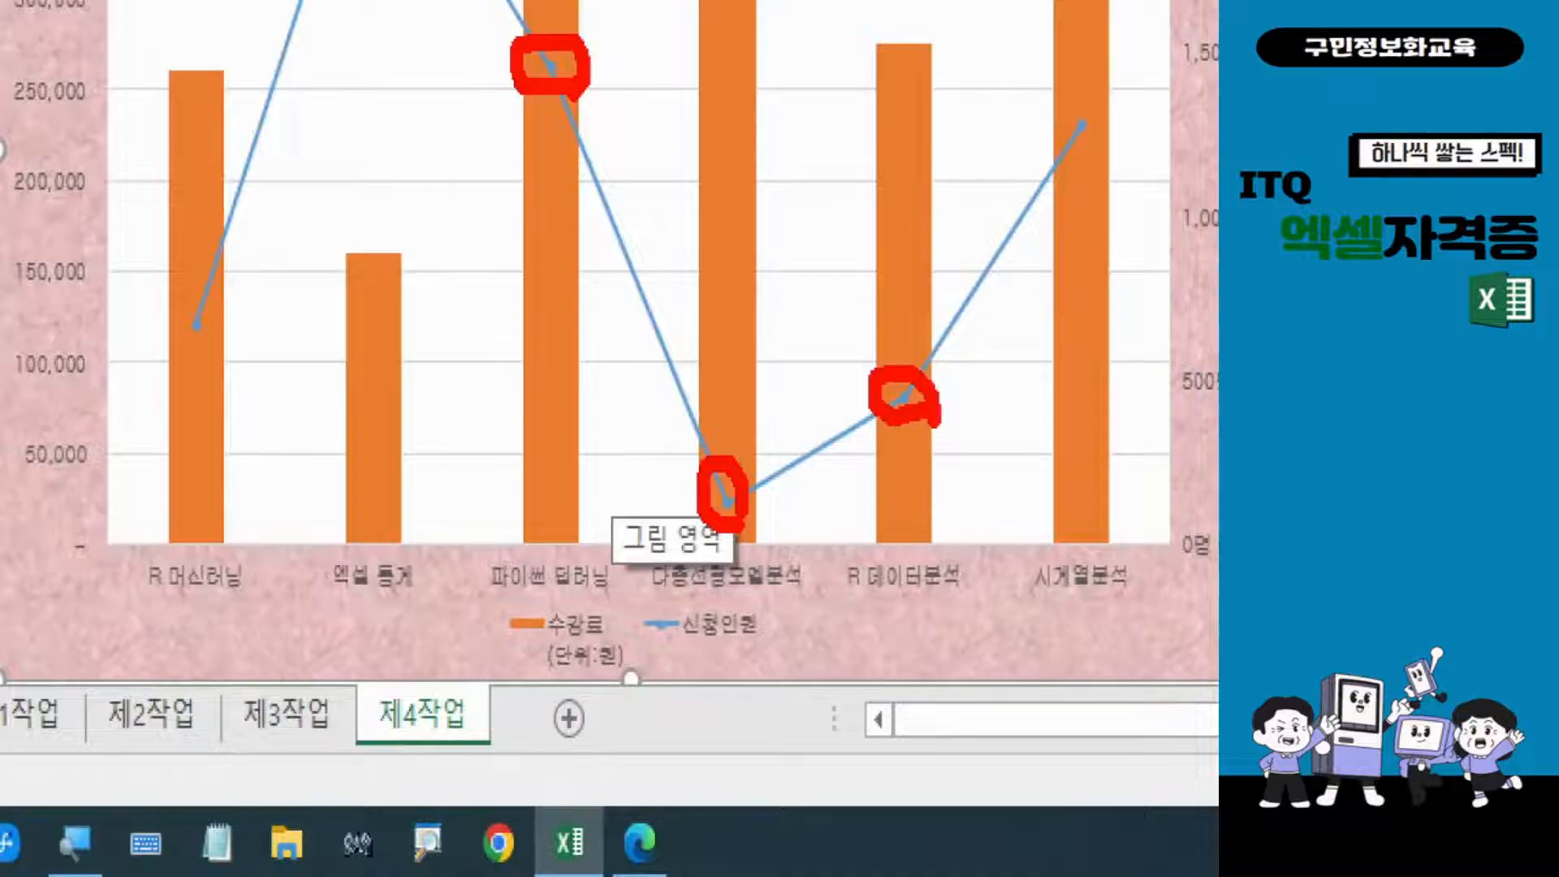
pyautogui.press('Escape')
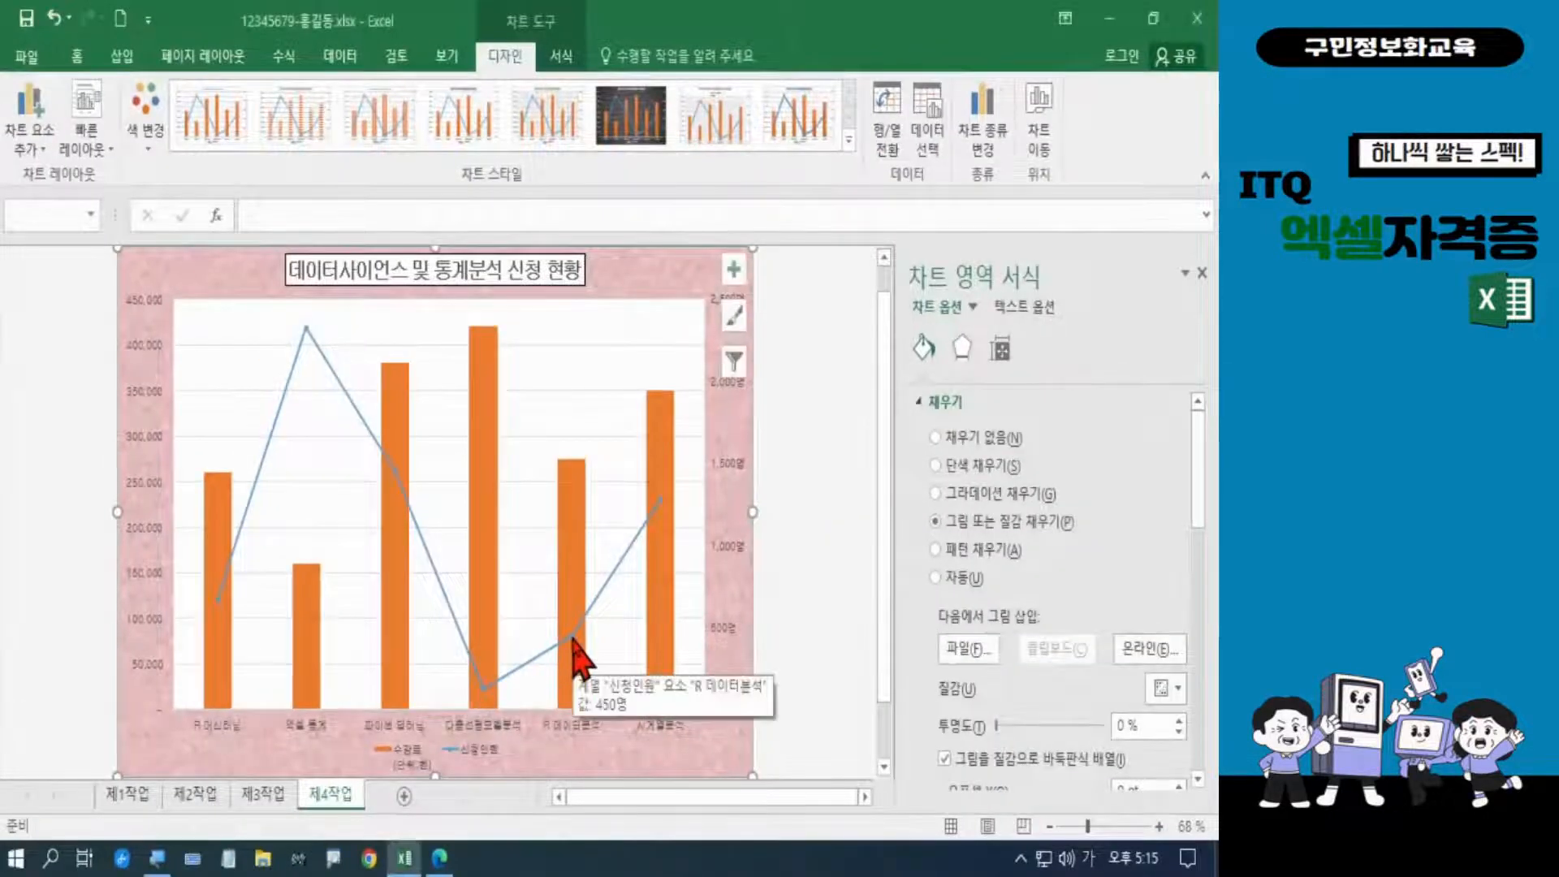
# Give the 신청인원 line series built-in (기본 제공) triangle markers with size 10
pyautogui.click(573, 640)
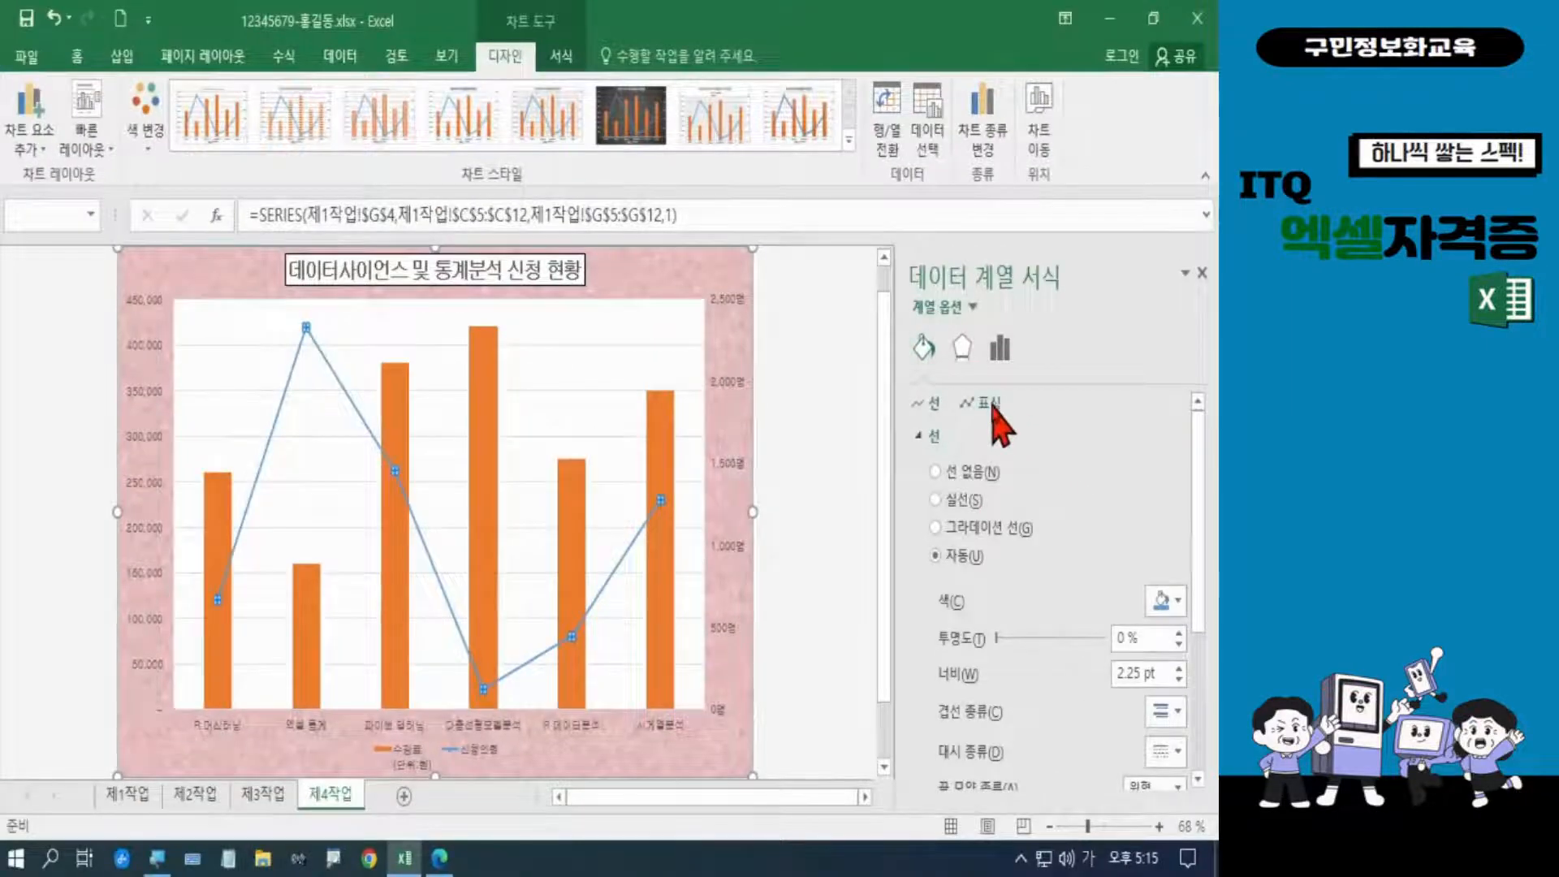
pyautogui.click(769, 275)
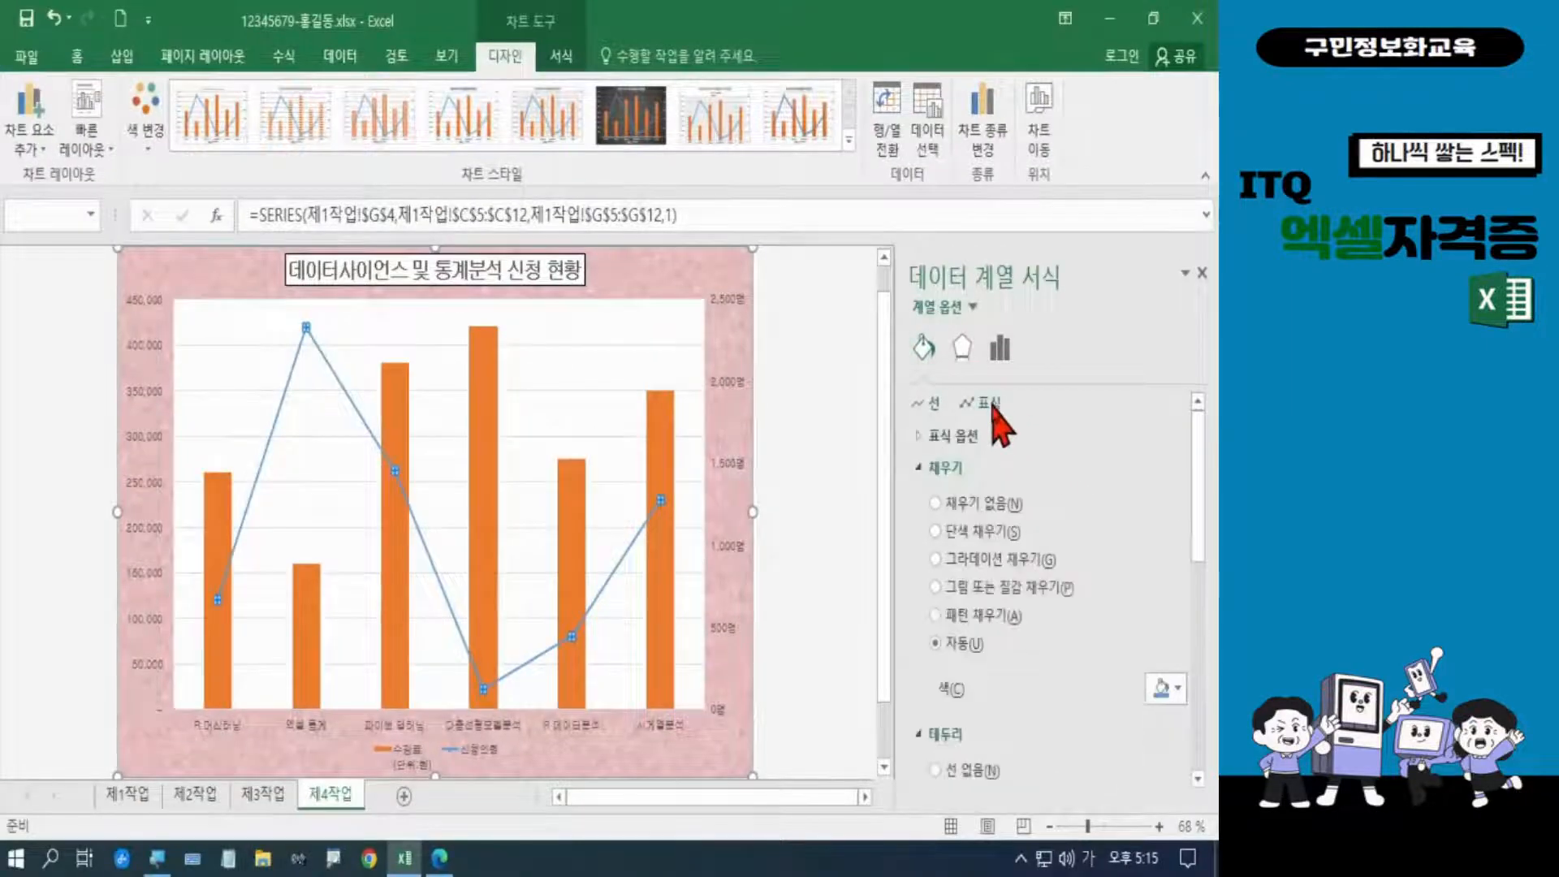
pyautogui.click(966, 438)
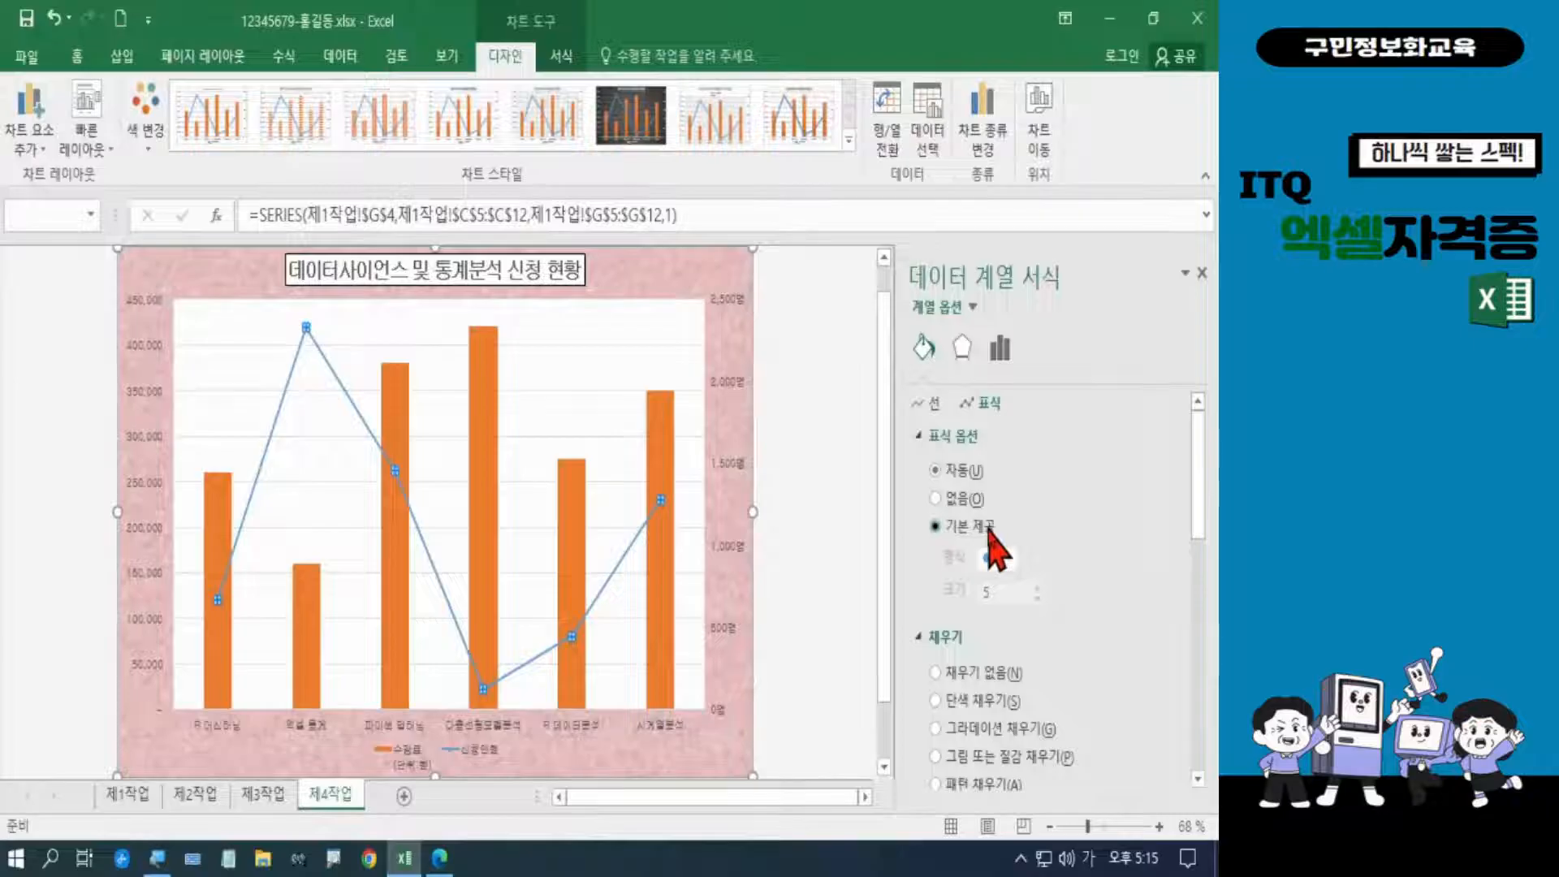
pyautogui.click(974, 526)
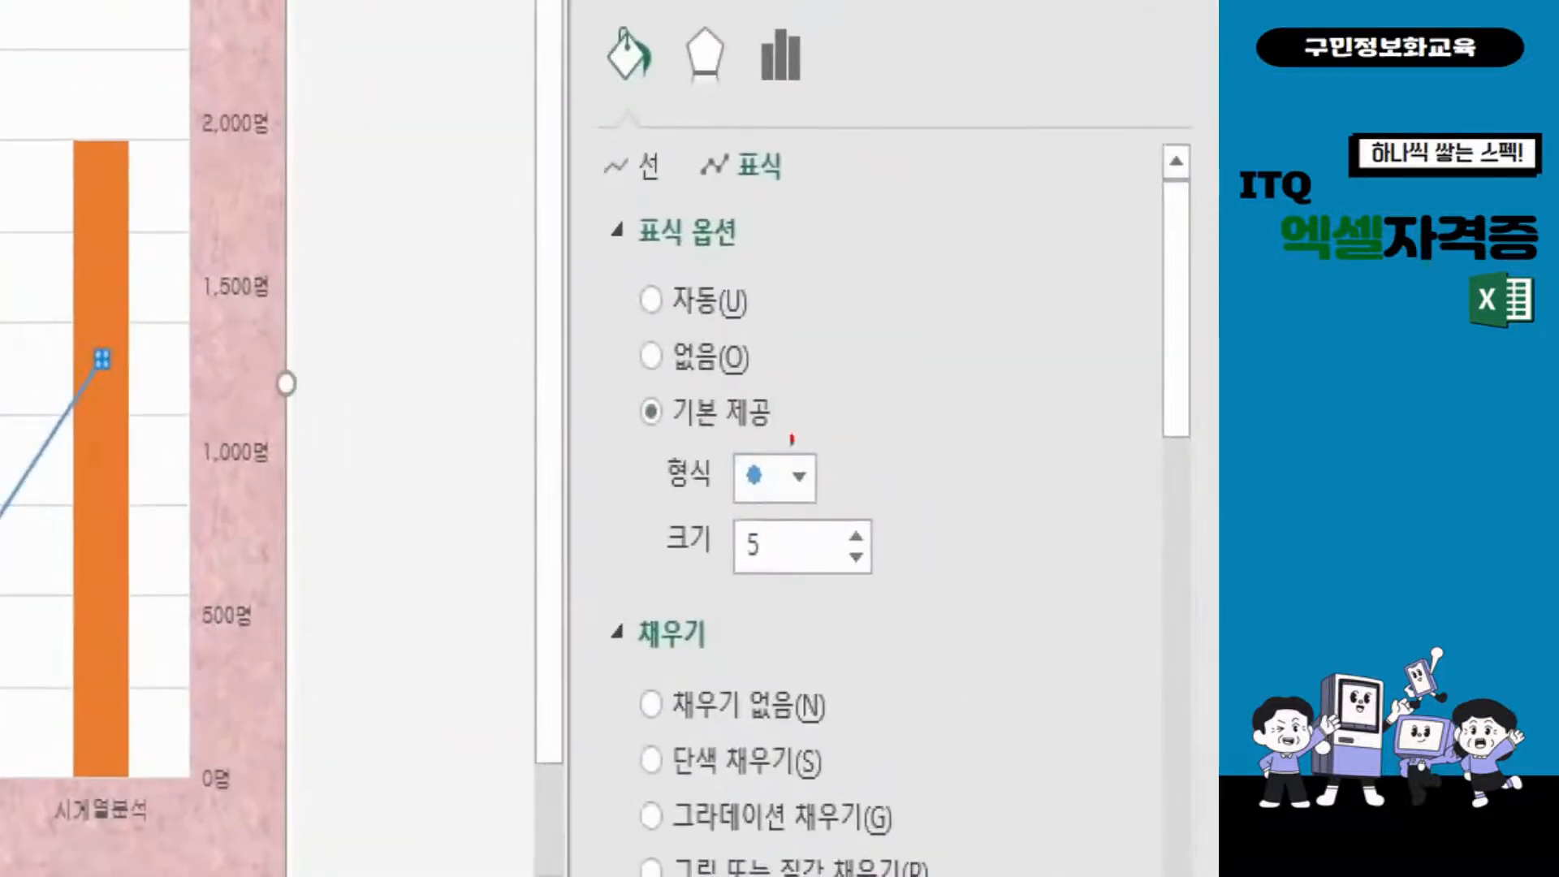
pyautogui.moveTo(648, 429)
pyautogui.mouseDown()
pyautogui.moveTo(697, 477)
pyautogui.moveTo(834, 514)
pyautogui.mouseUp()
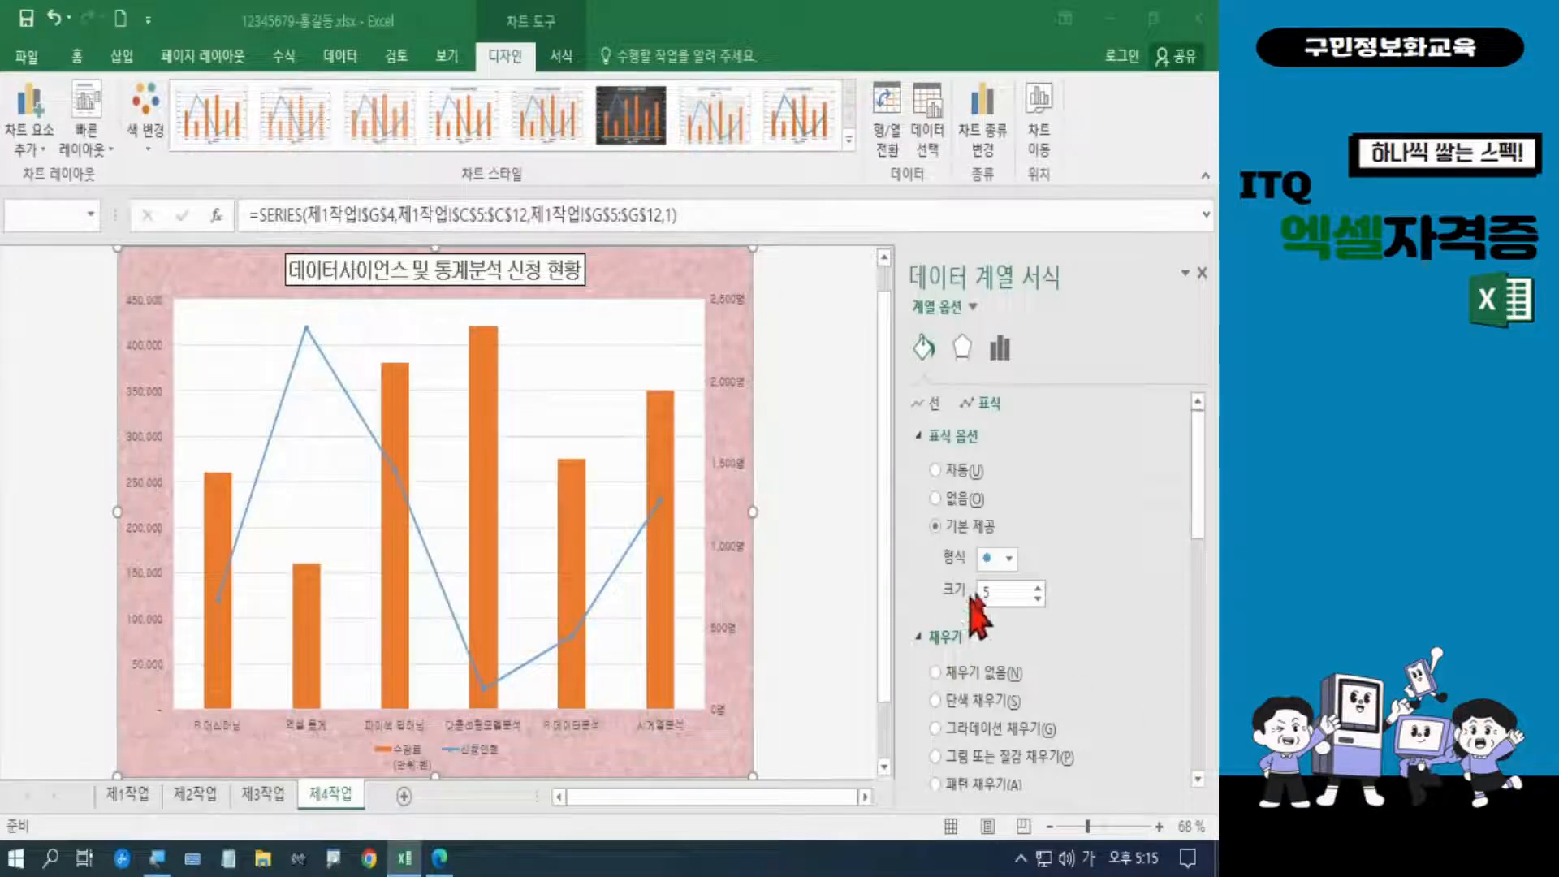
pyautogui.click(1009, 559)
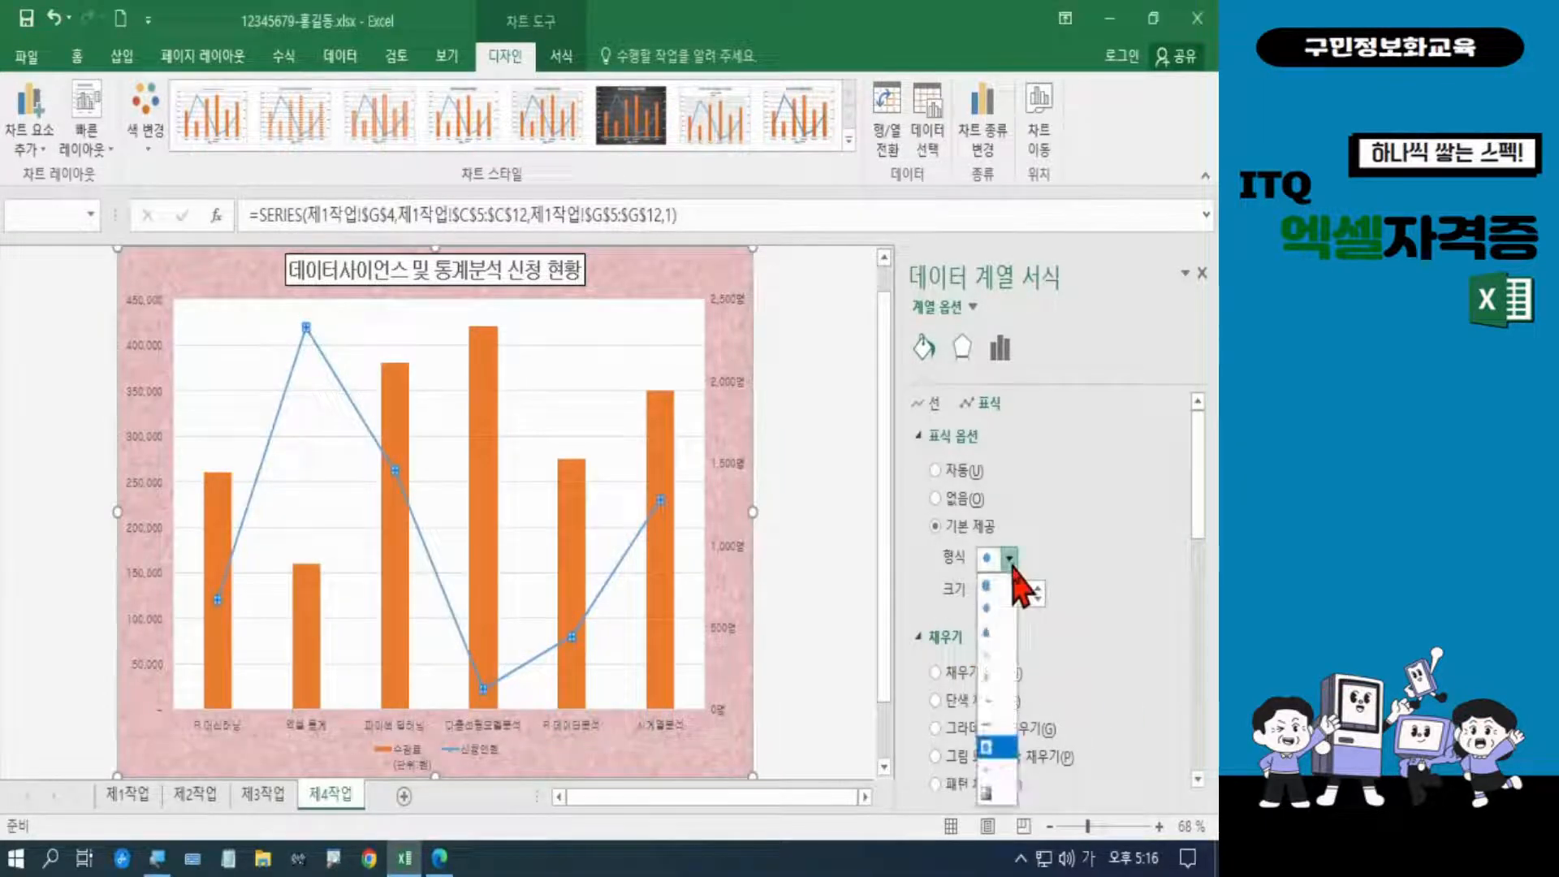
pyautogui.click(1000, 631)
pyautogui.doubleClick(1006, 595)
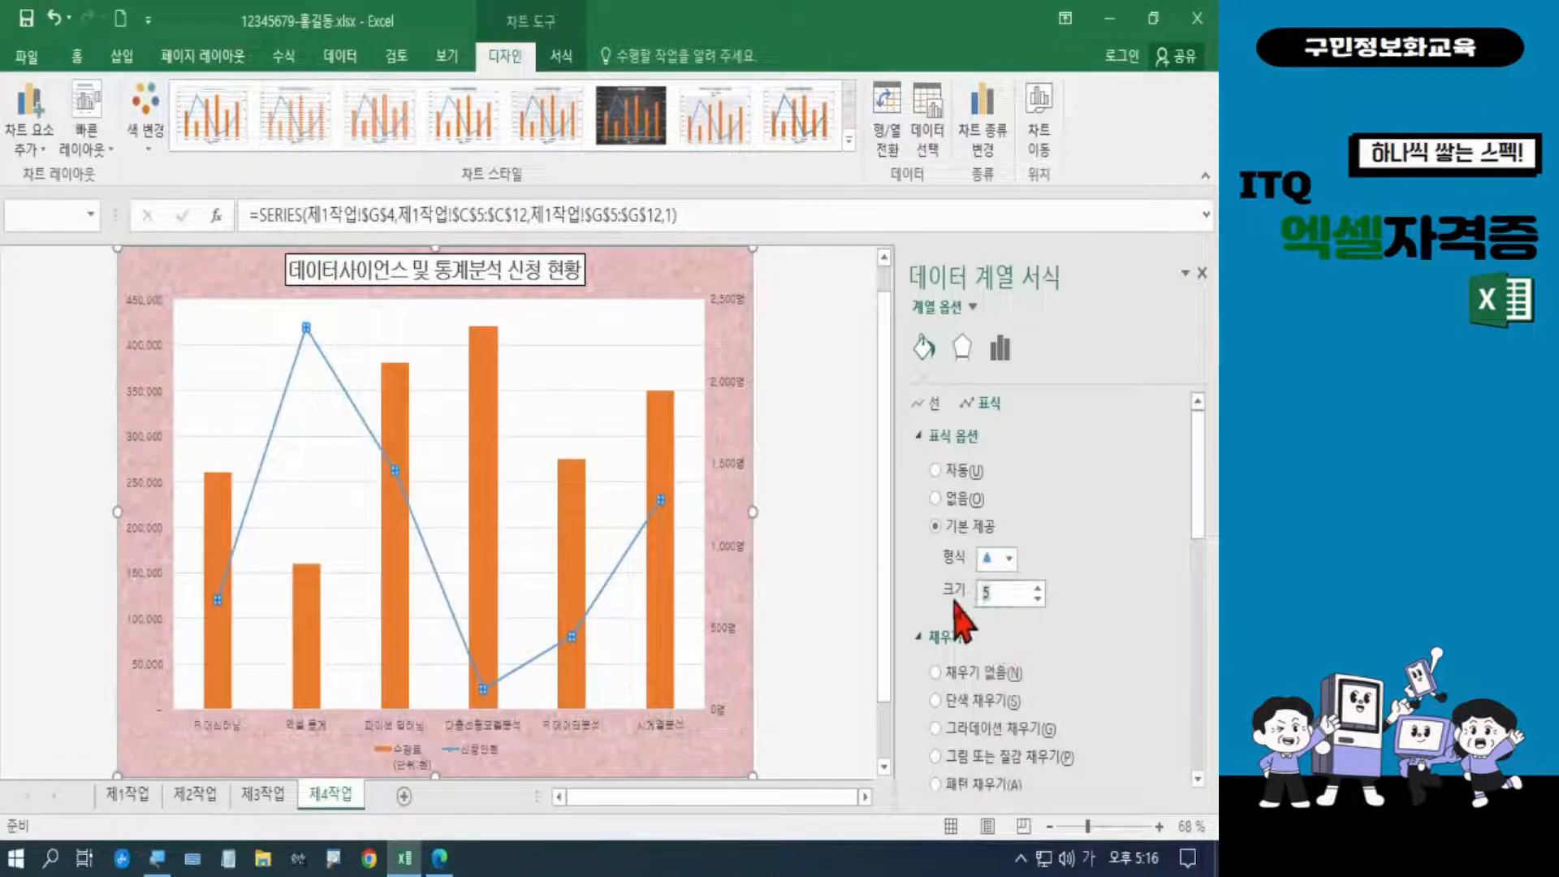
pyautogui.write('10')
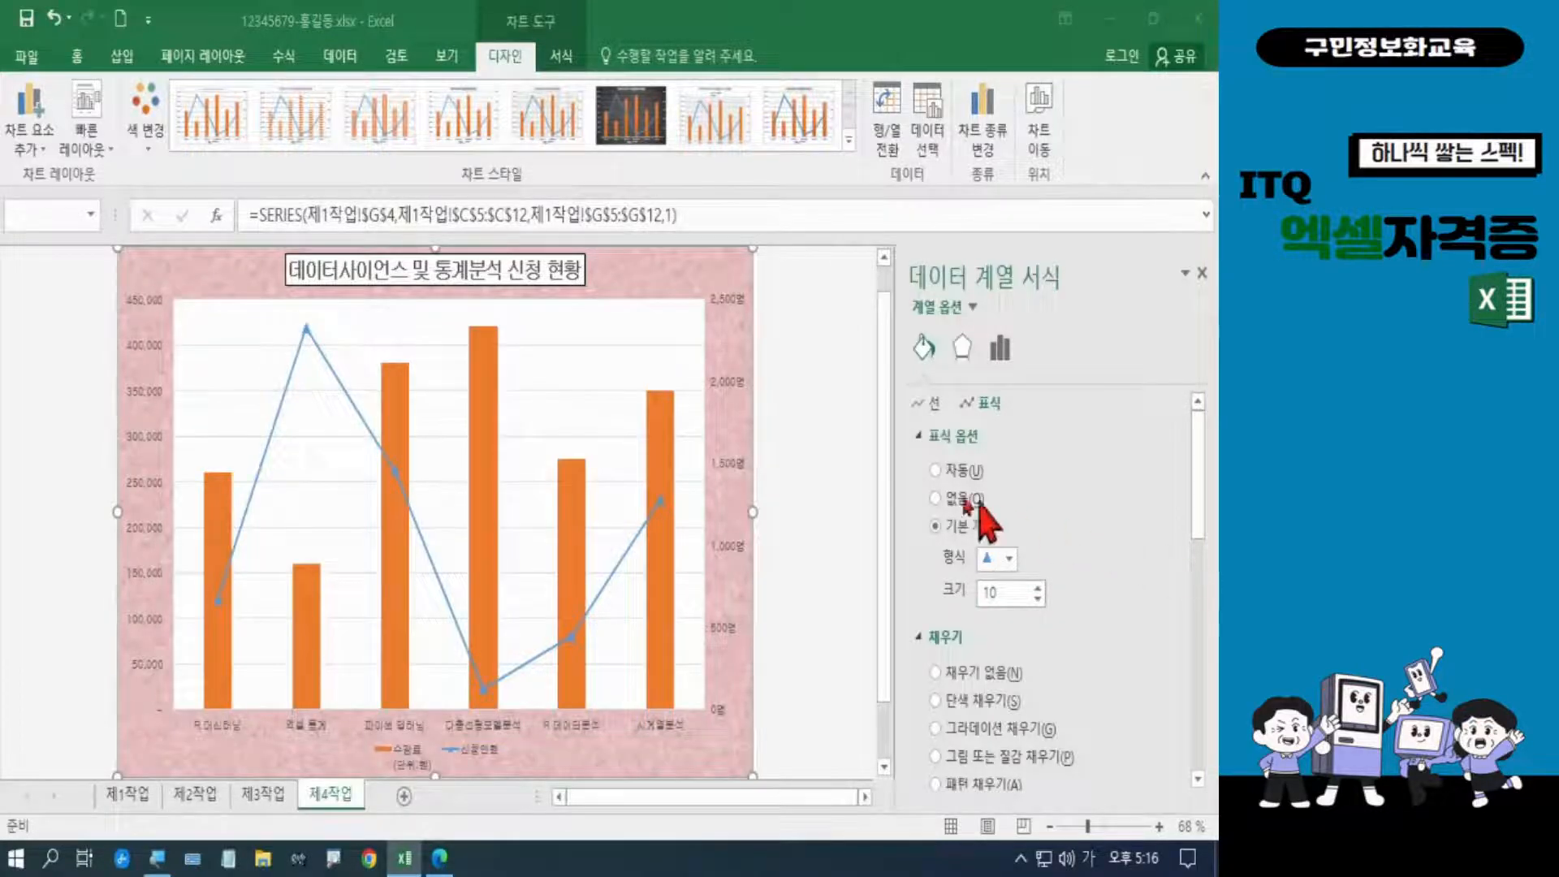
# Following the sample chart in the exam PDF in Edge, add a data label above (위쪽) only the 엑셀 통계 point of the 신청인원 line in Excel
pyautogui.click(439, 860)
pyautogui.scroll(-5, 414, 650)
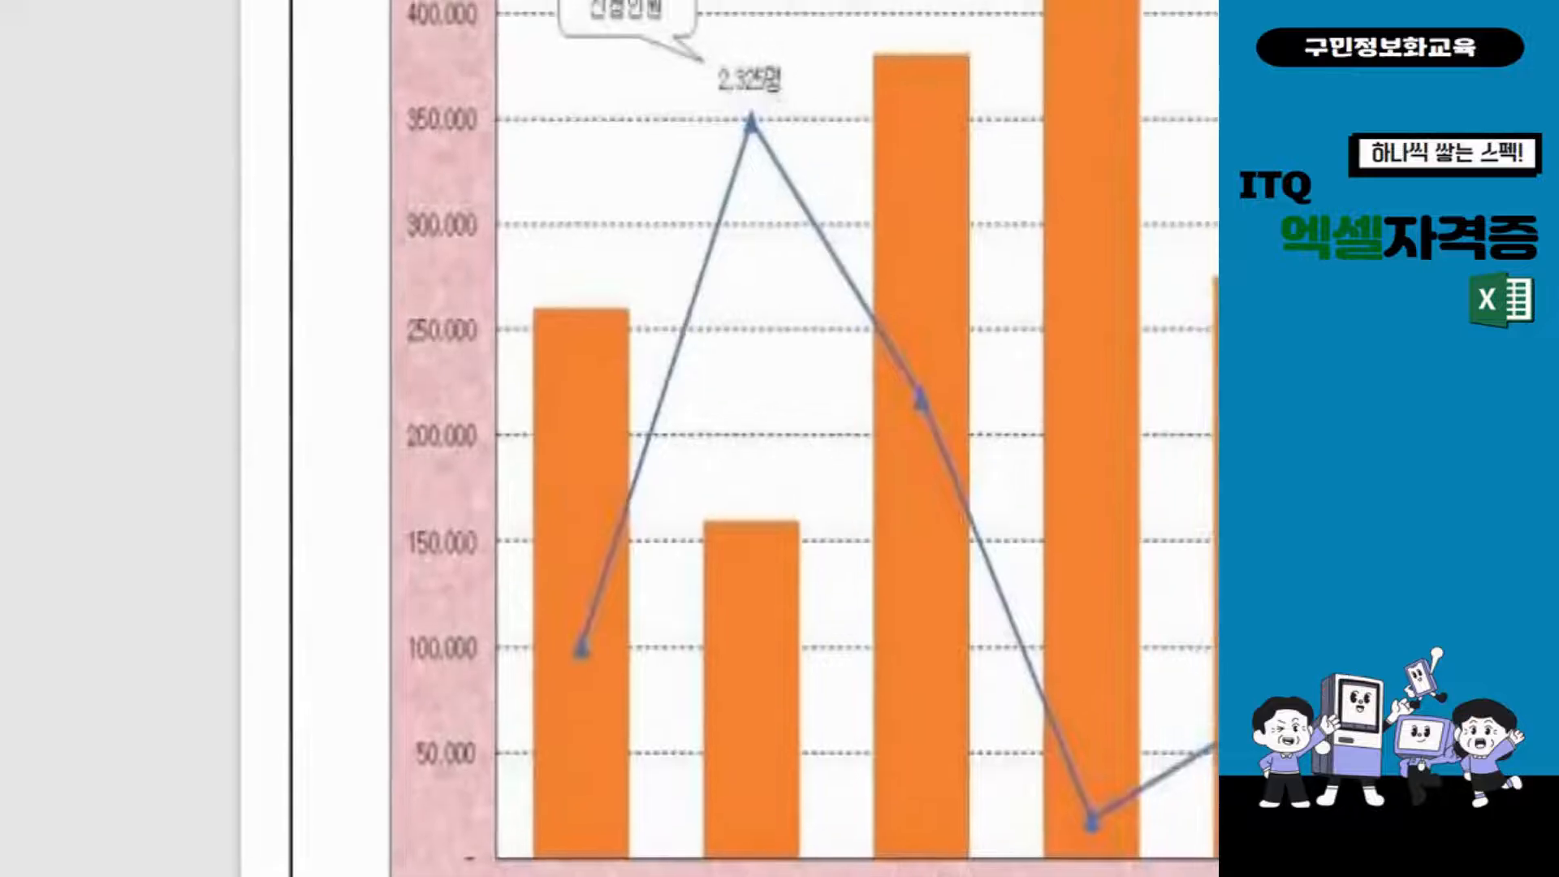
pyautogui.moveTo(698, 42)
pyautogui.mouseDown()
pyautogui.moveTo(715, 80)
pyautogui.moveTo(812, 128)
pyautogui.mouseUp()
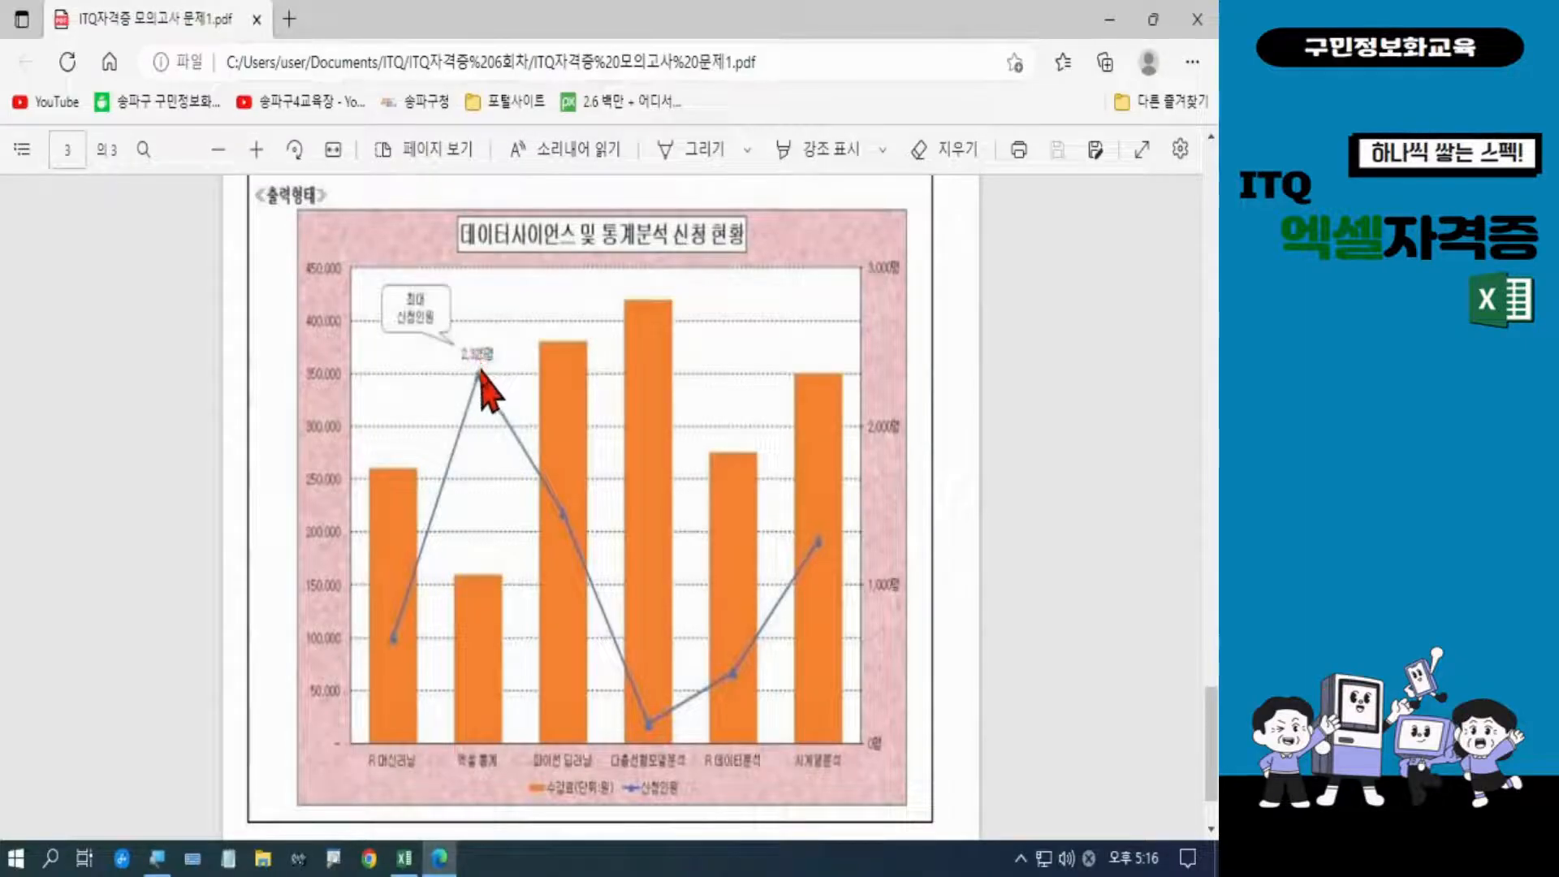
pyautogui.click(405, 861)
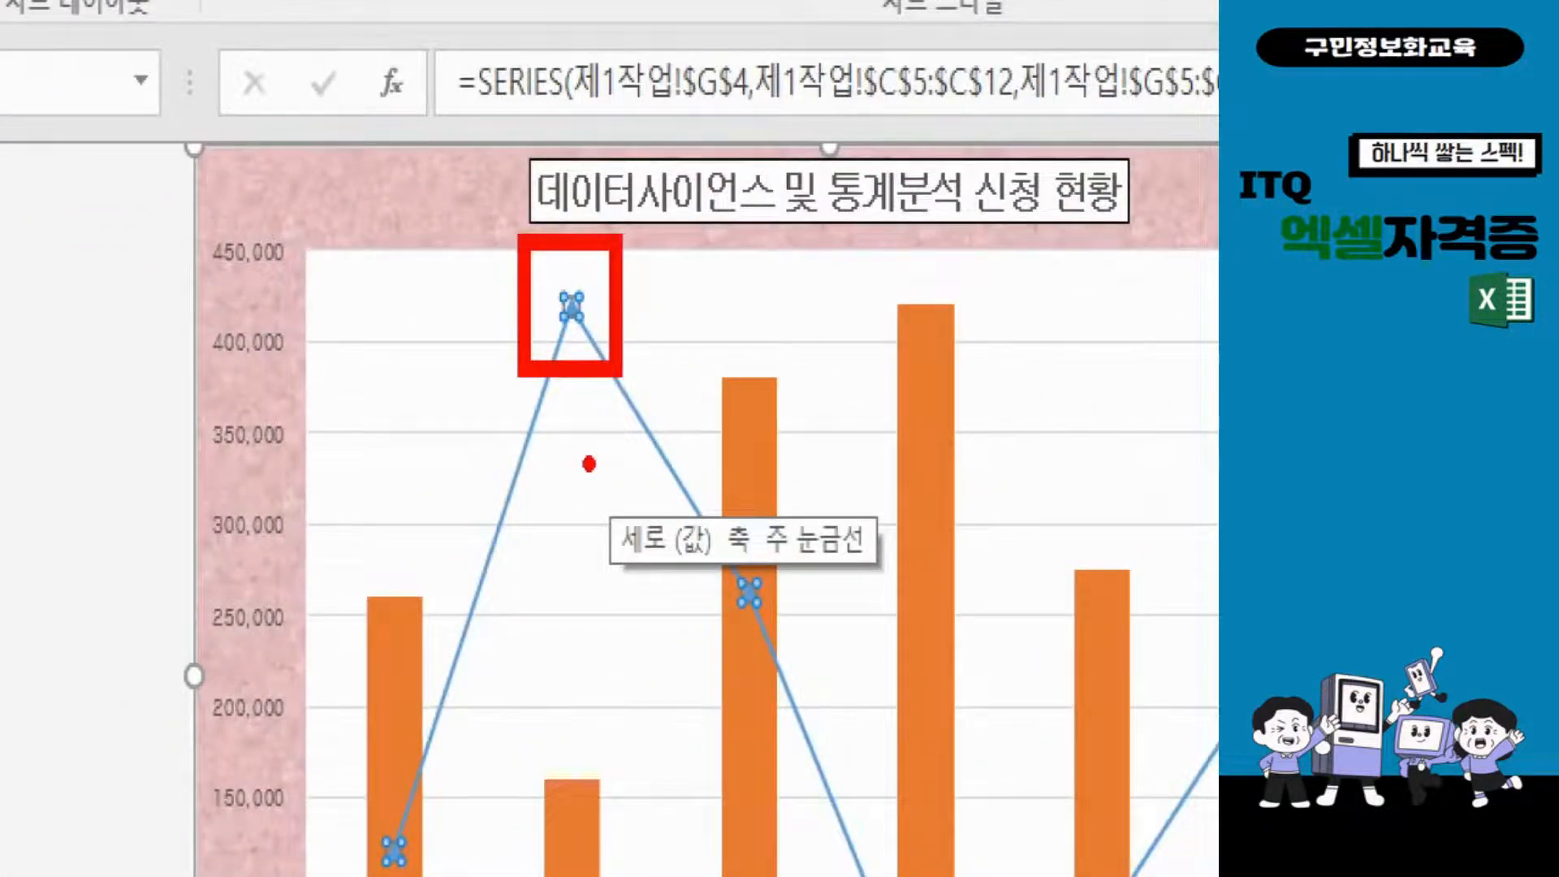
pyautogui.press('Escape')
pyautogui.click(306, 329)
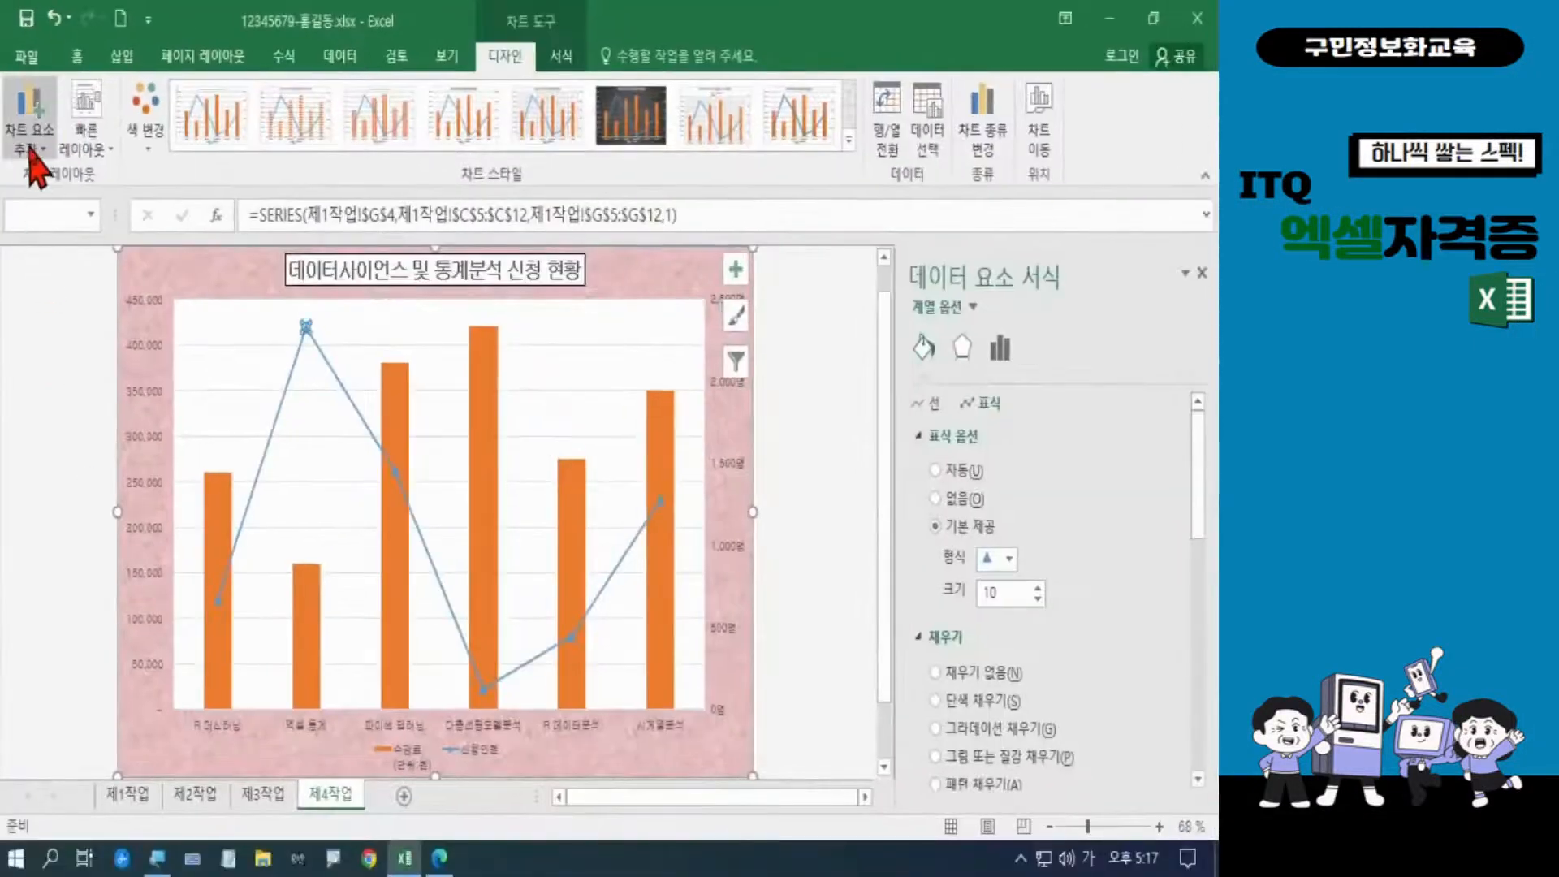
pyautogui.click(61, 207)
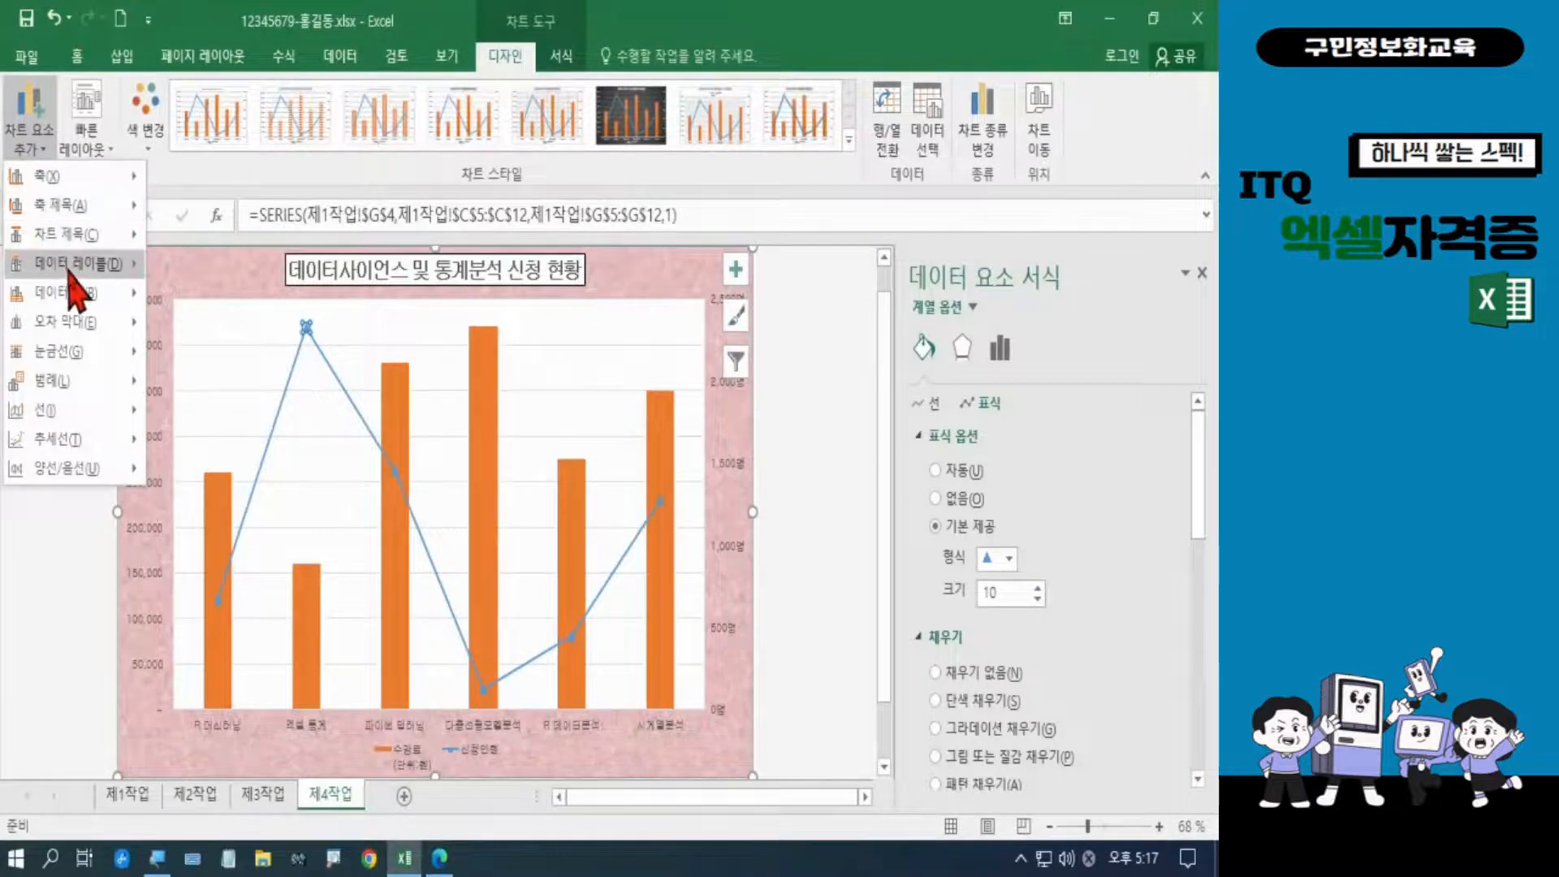
pyautogui.moveTo(73, 280)
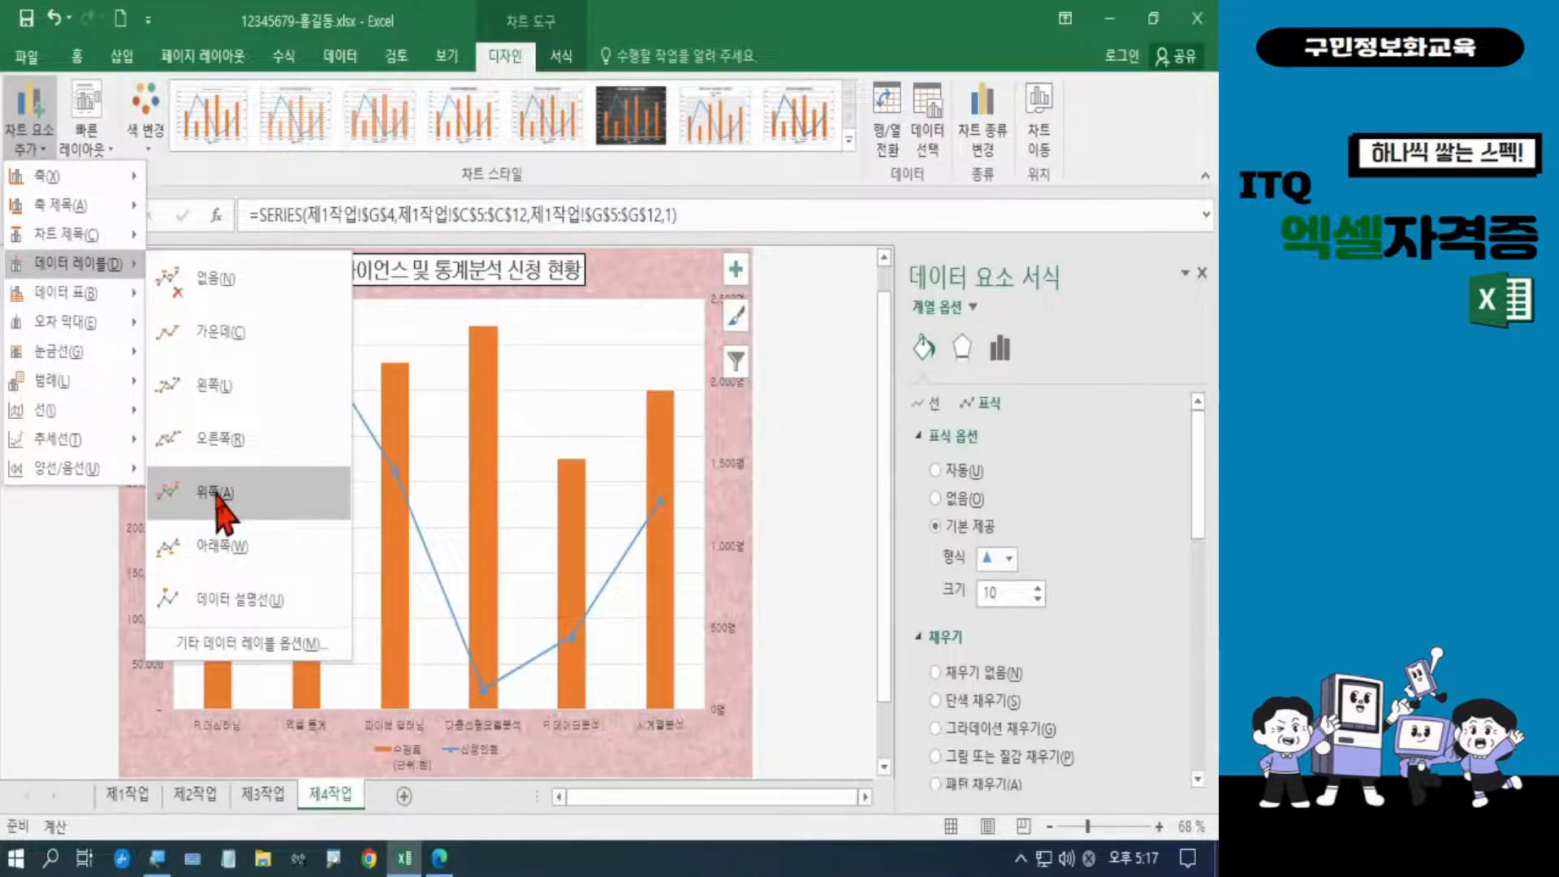
pyautogui.click(217, 493)
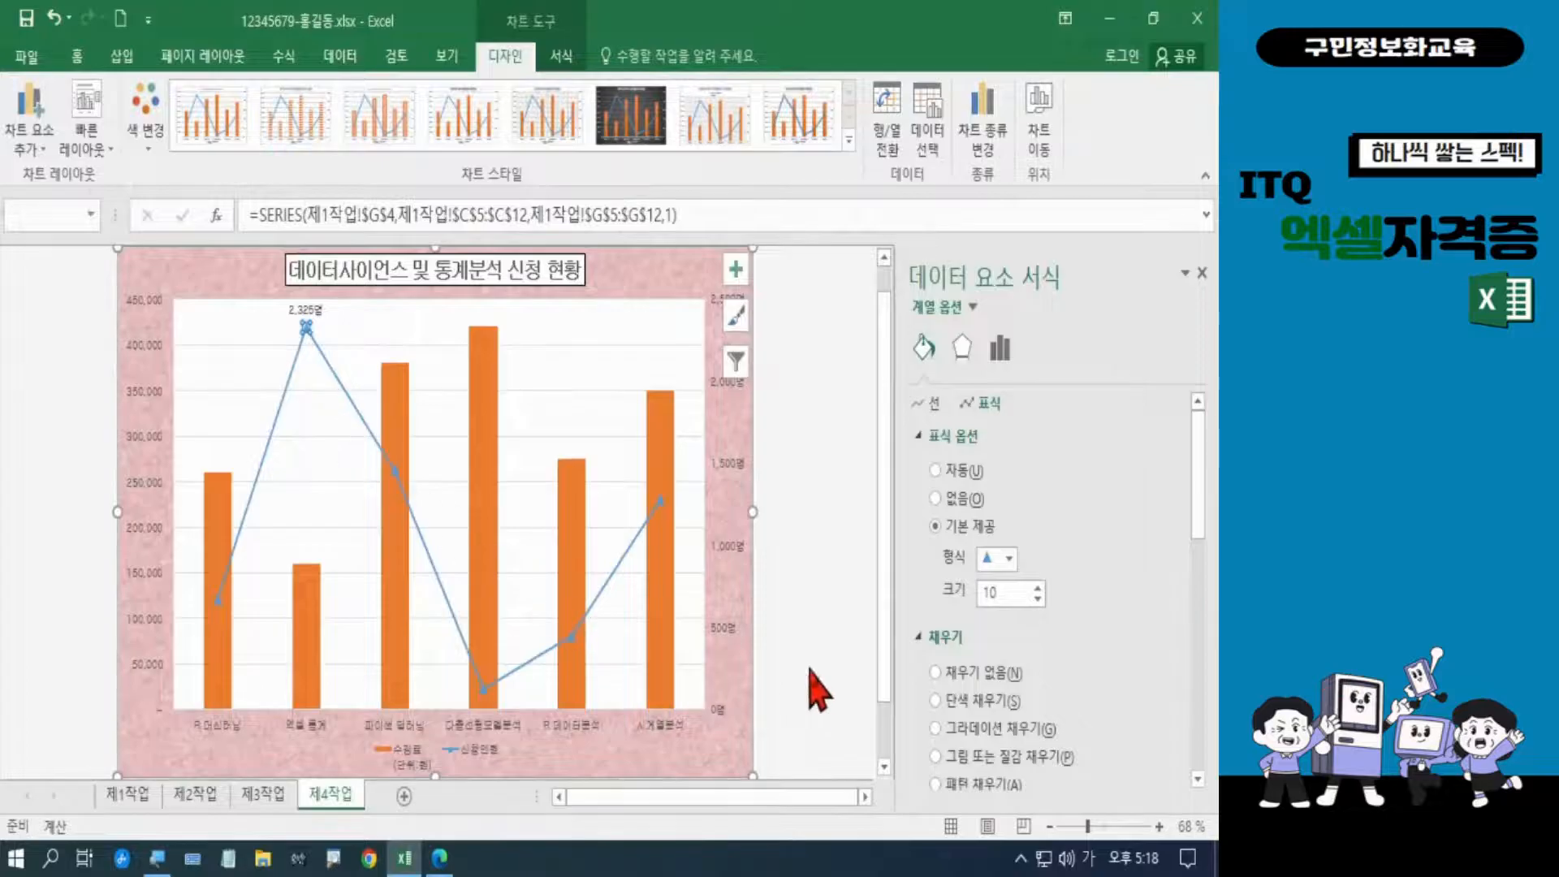
# Set the dash type of the chart's major gridlines to dashed (파선)
pyautogui.click(598, 393)
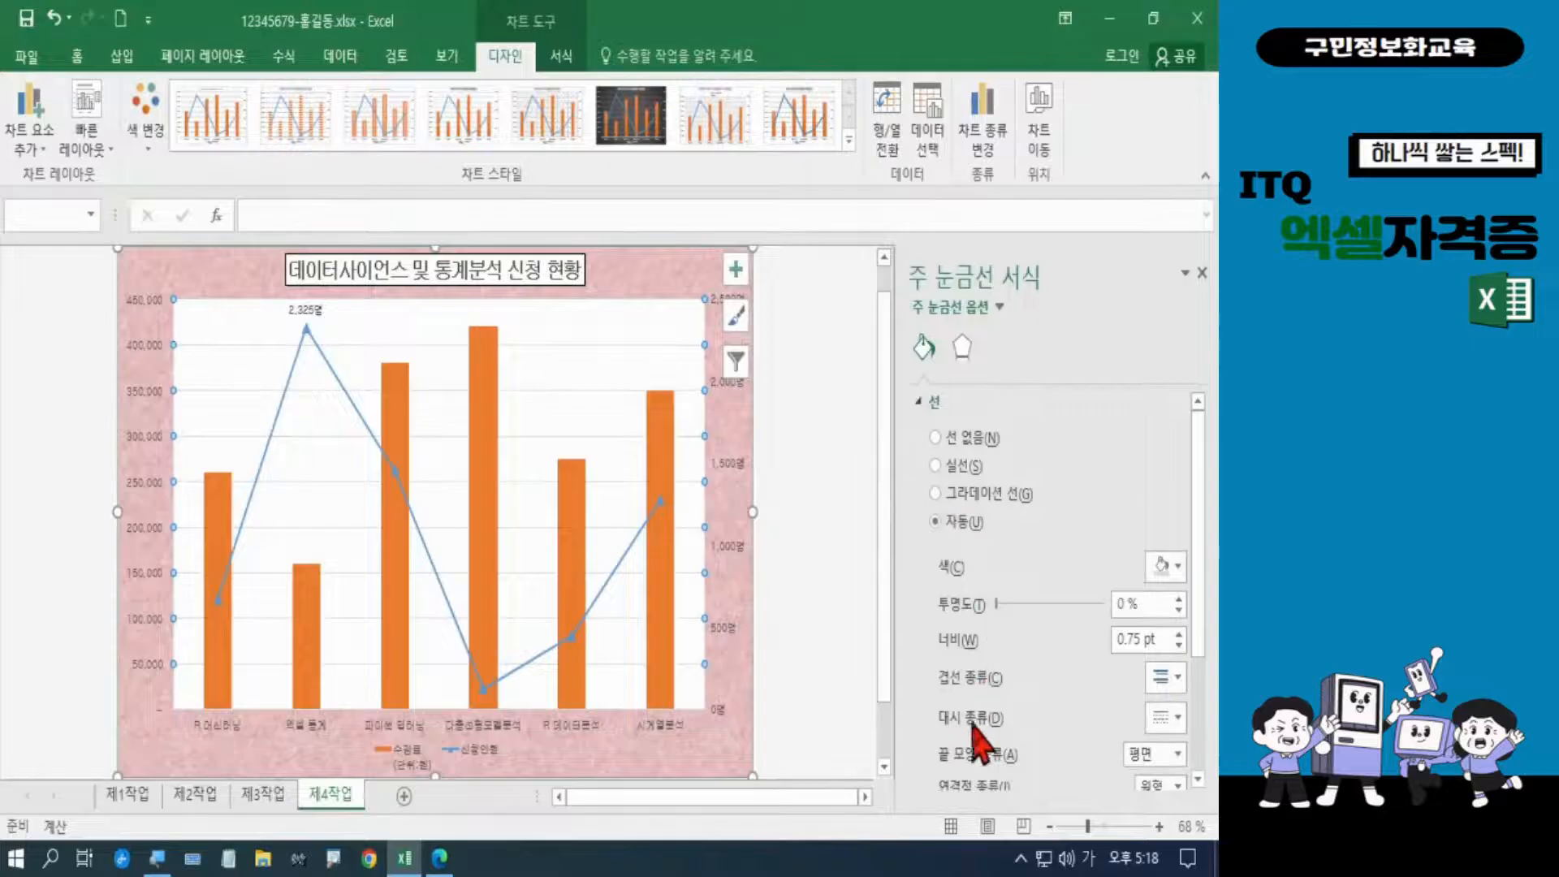
pyautogui.click(1175, 718)
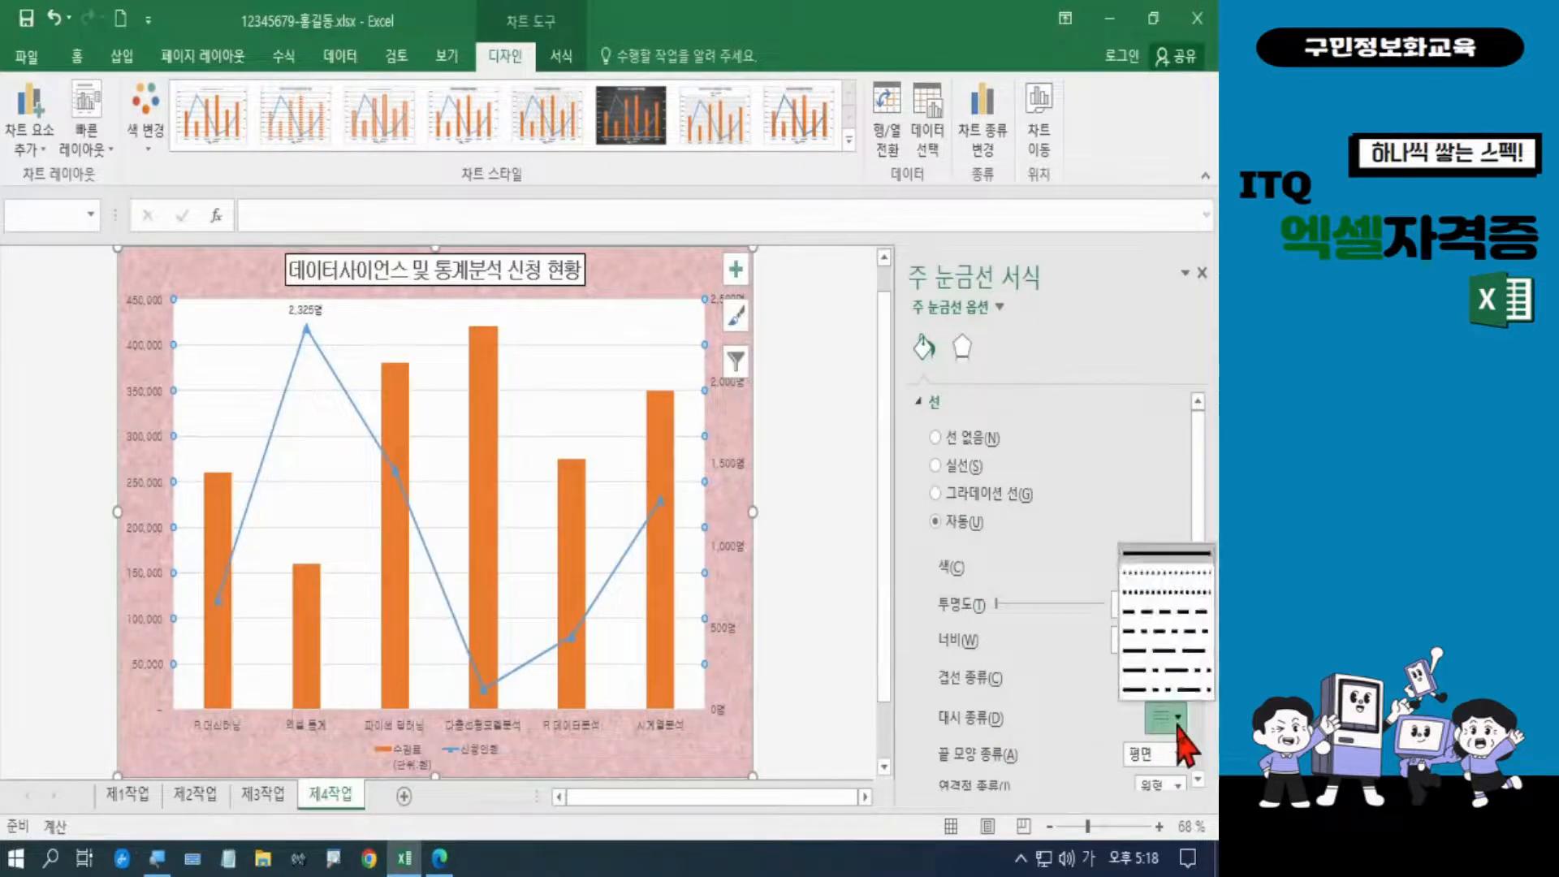
pyautogui.click(1166, 616)
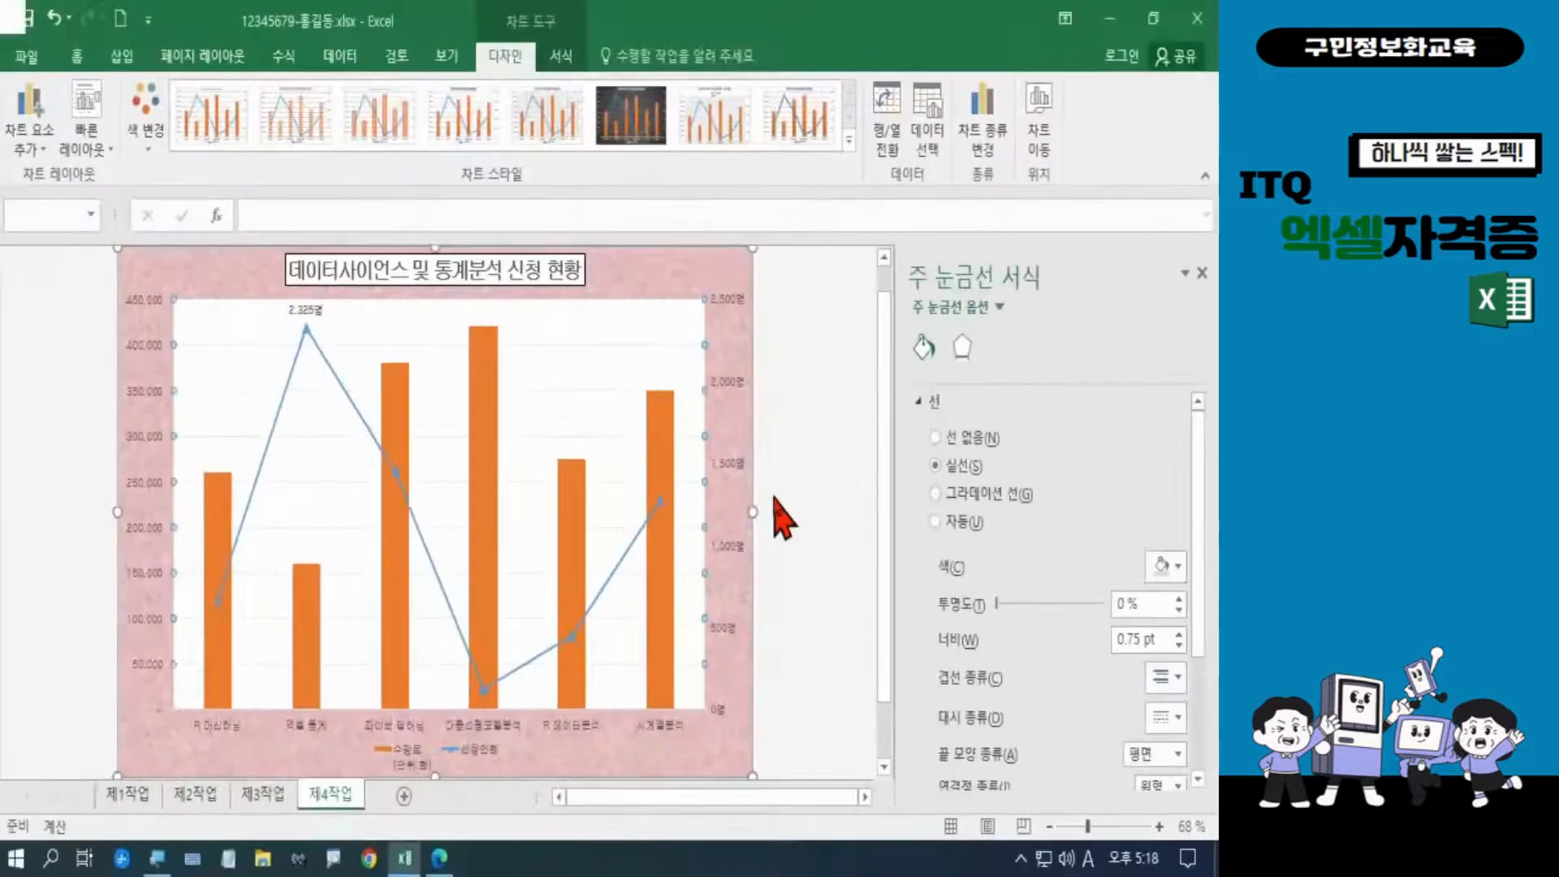
# Following the sample chart in the exam PDF in Edge, set the secondary vertical axis maximum (최대) to 3000 in Excel
pyautogui.click(442, 858)
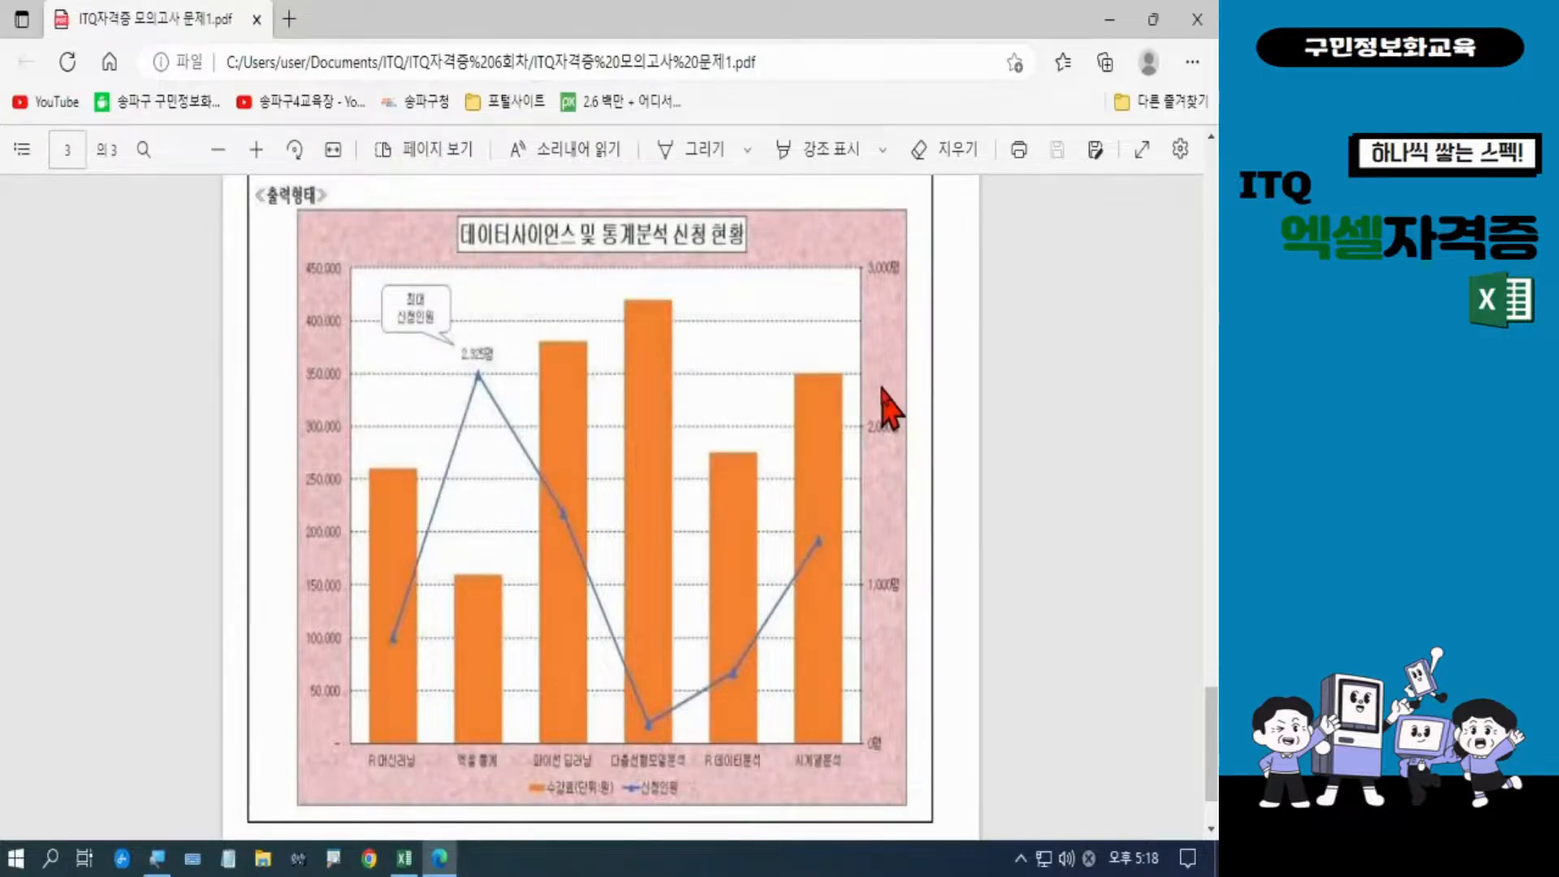
pyautogui.click(404, 858)
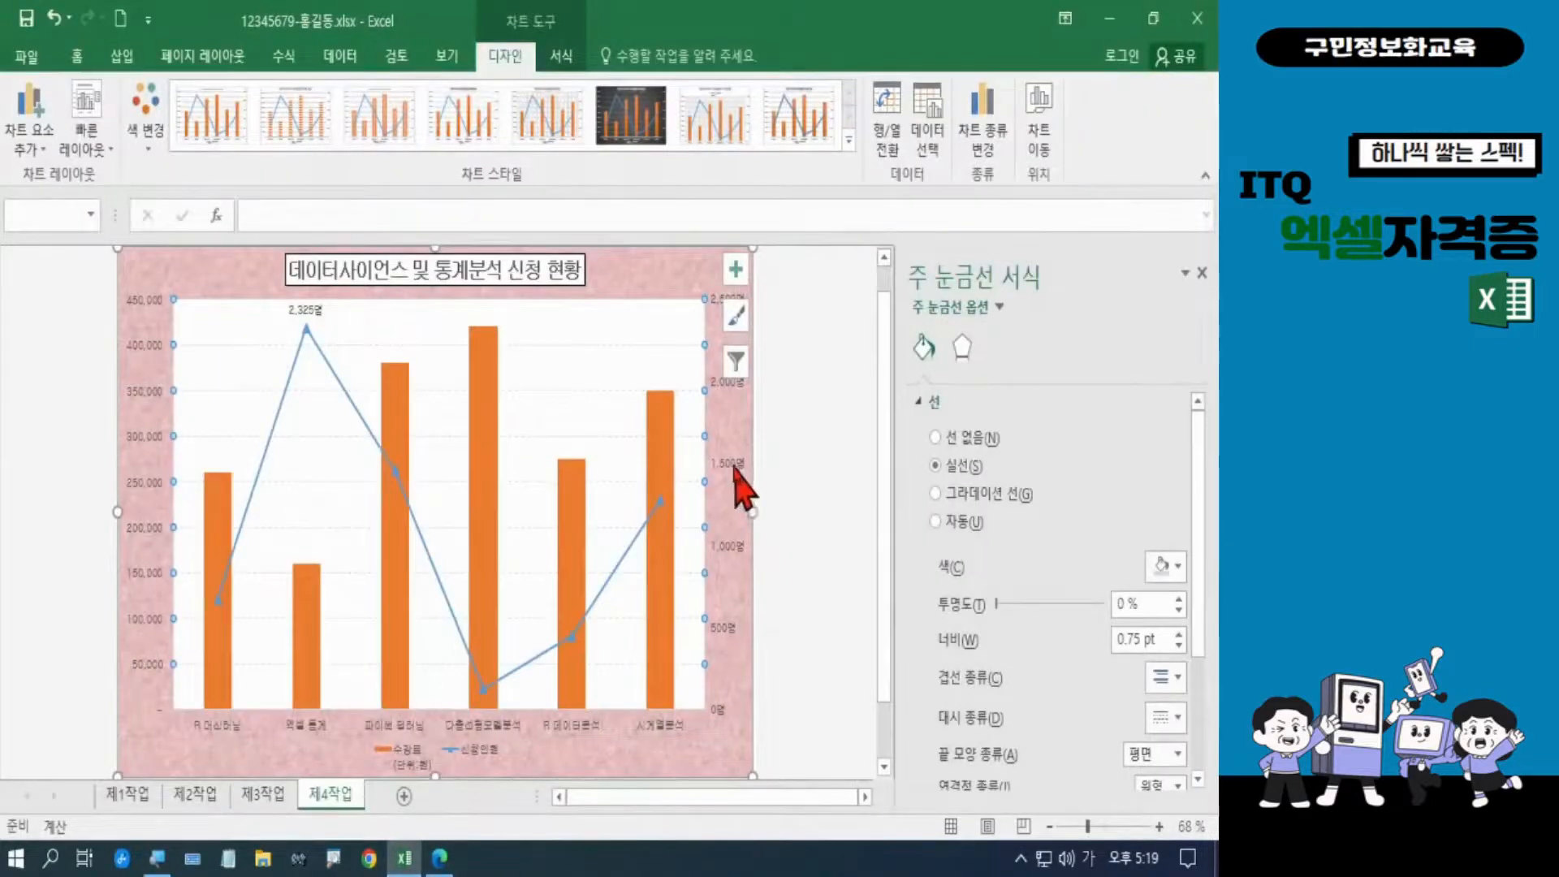
pyautogui.click(739, 486)
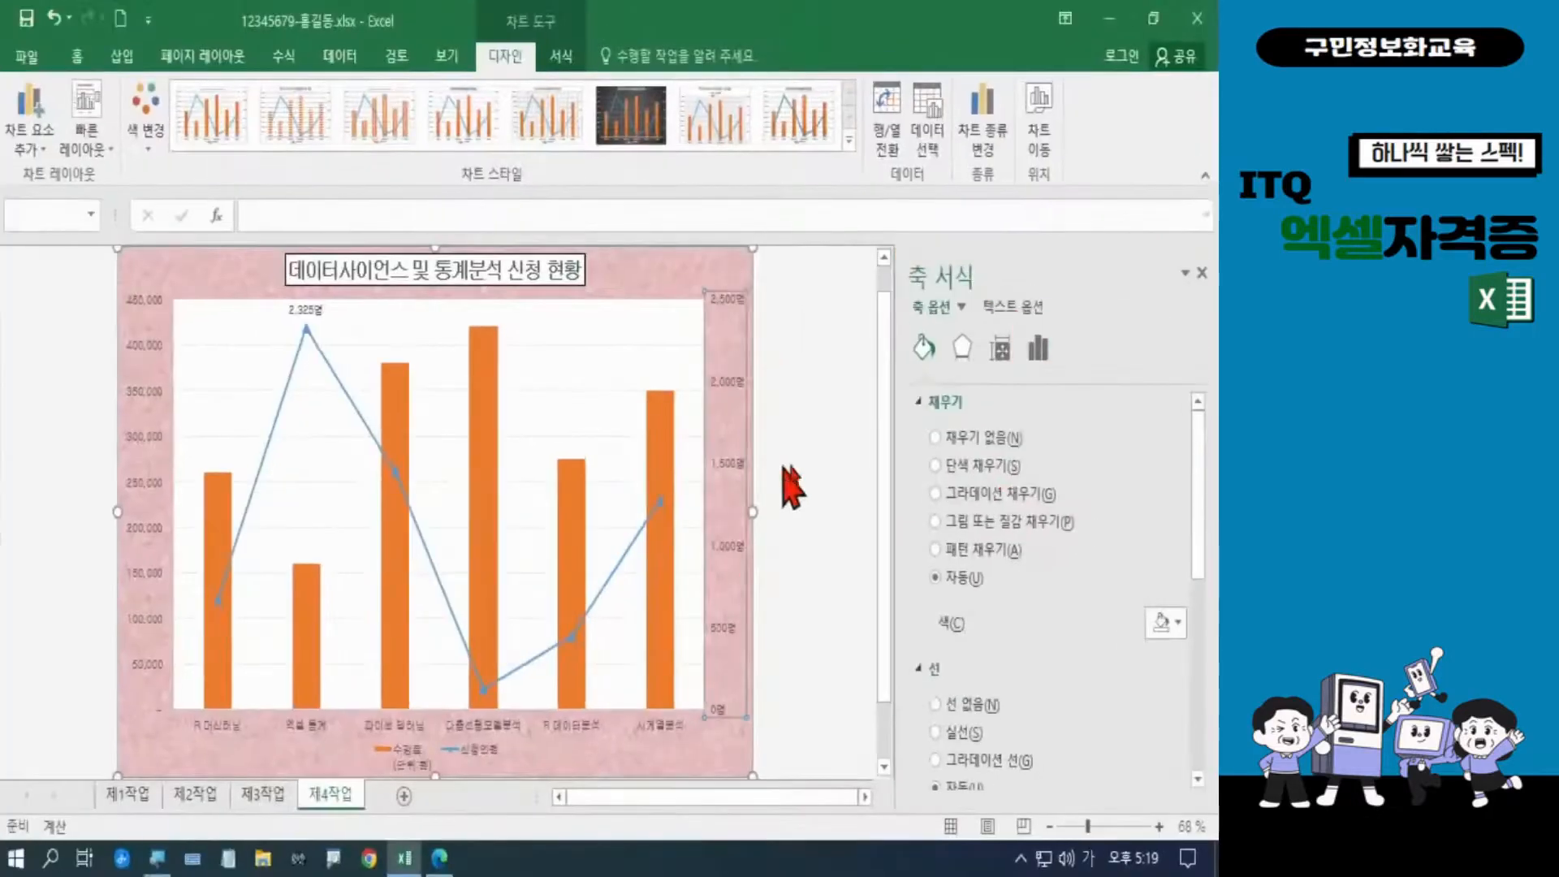
pyautogui.click(1143, 213)
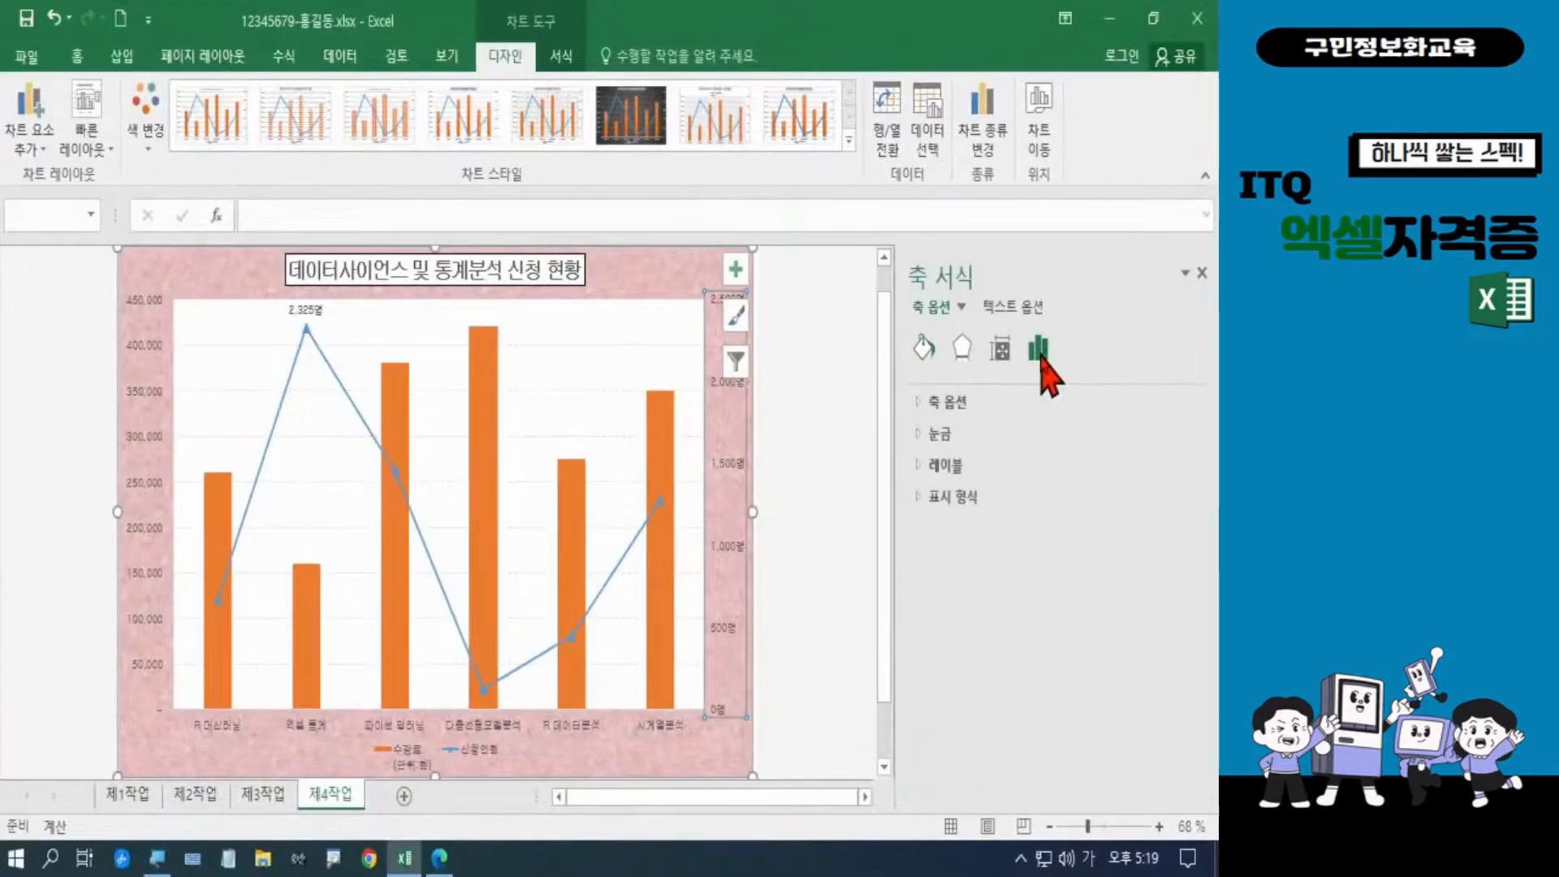
pyautogui.click(948, 401)
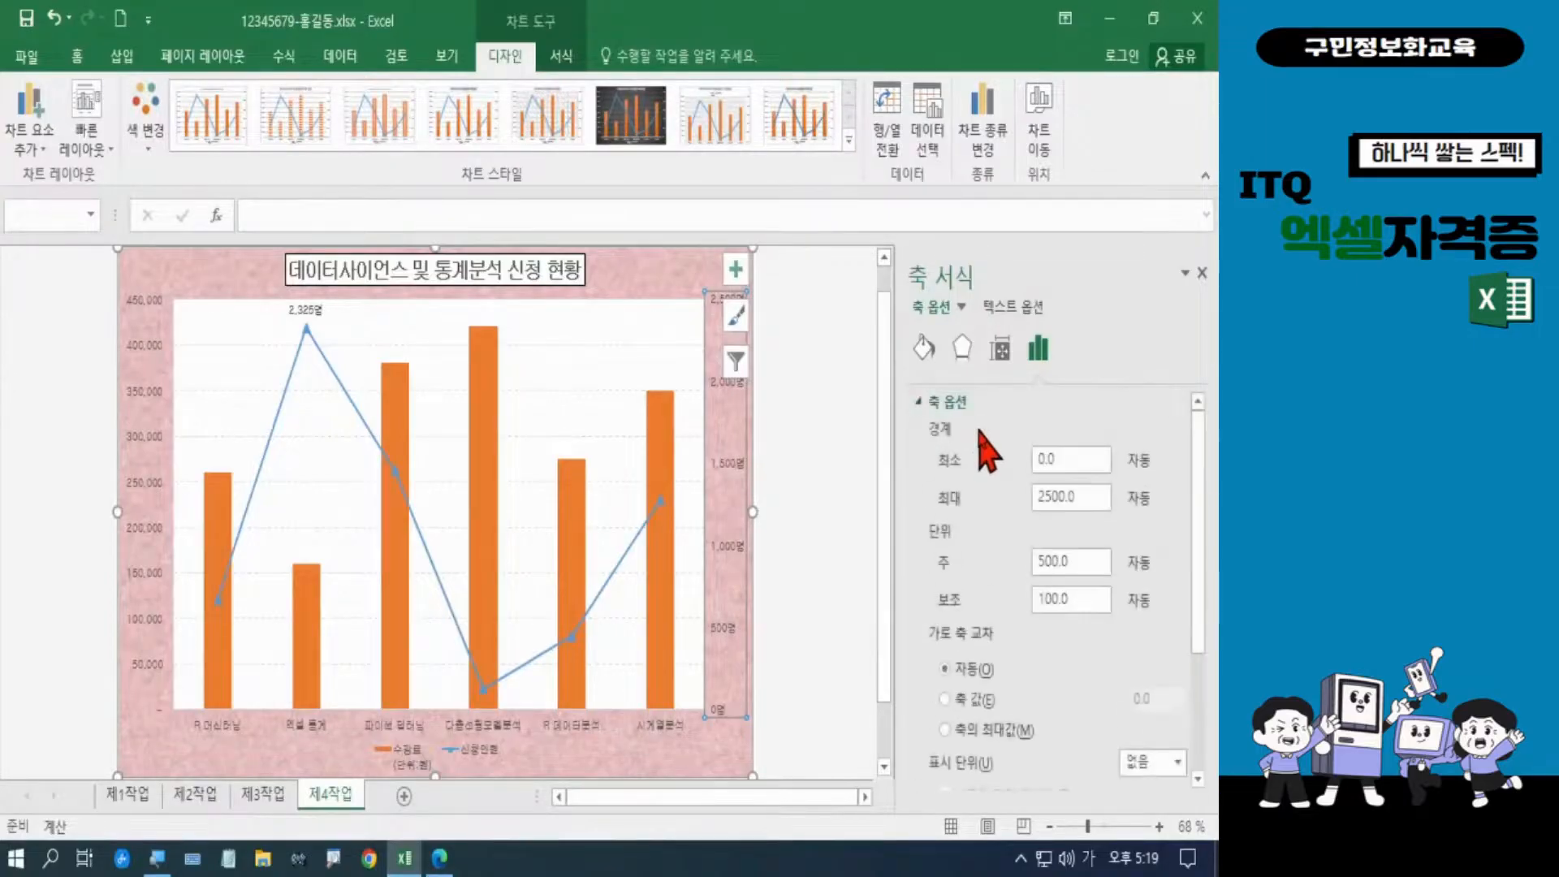
pyautogui.doubleClick(1088, 495)
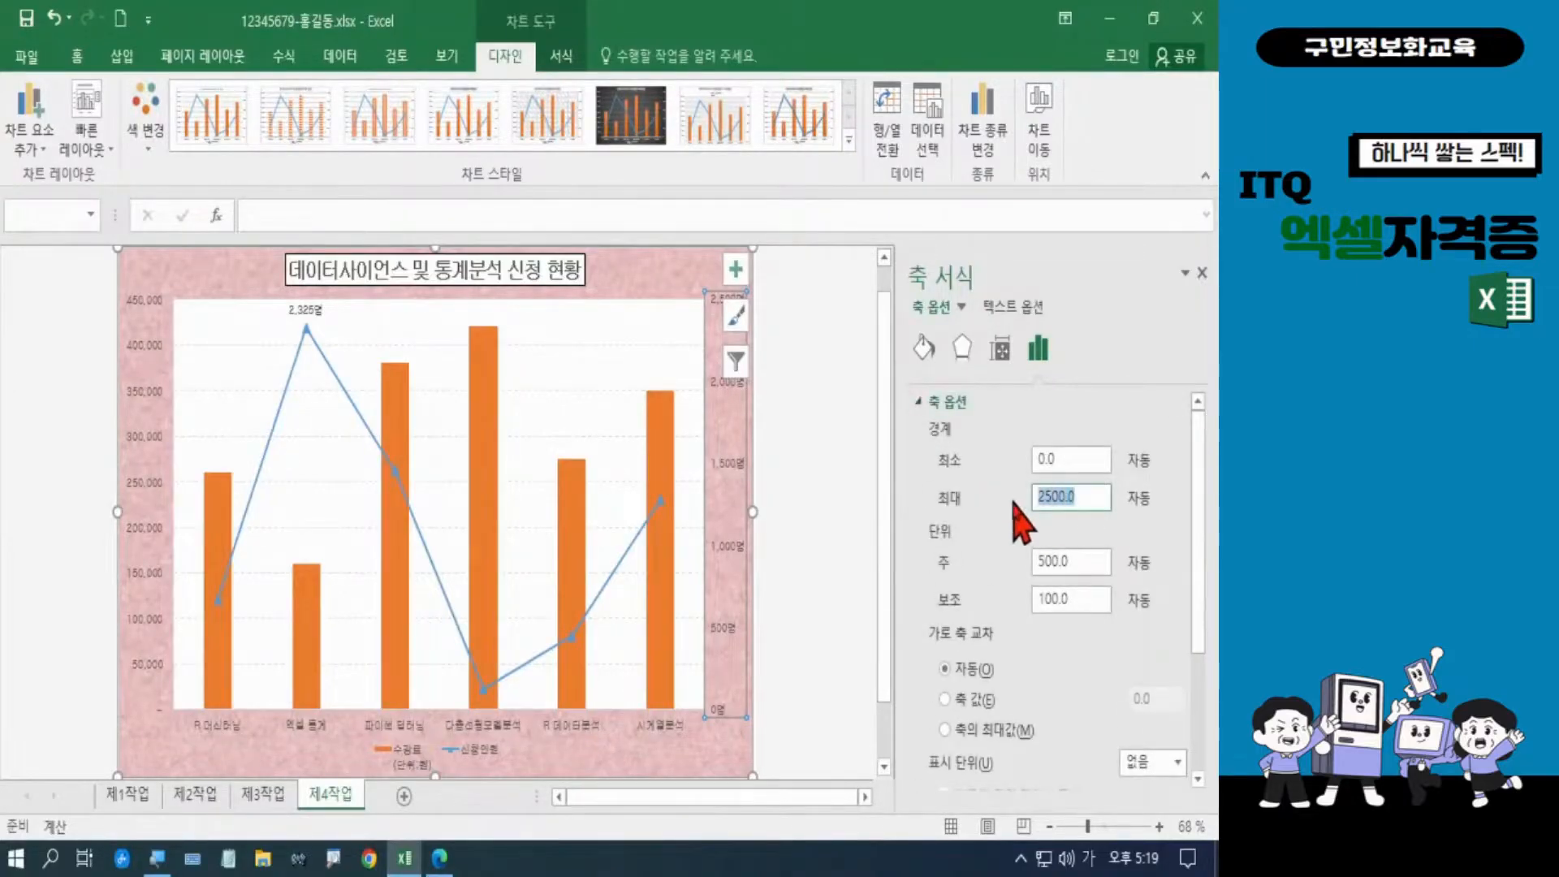
pyautogui.write('3')
# Set the major unit (주) of the secondary vertical axis to 1000
pyautogui.click(1084, 560)
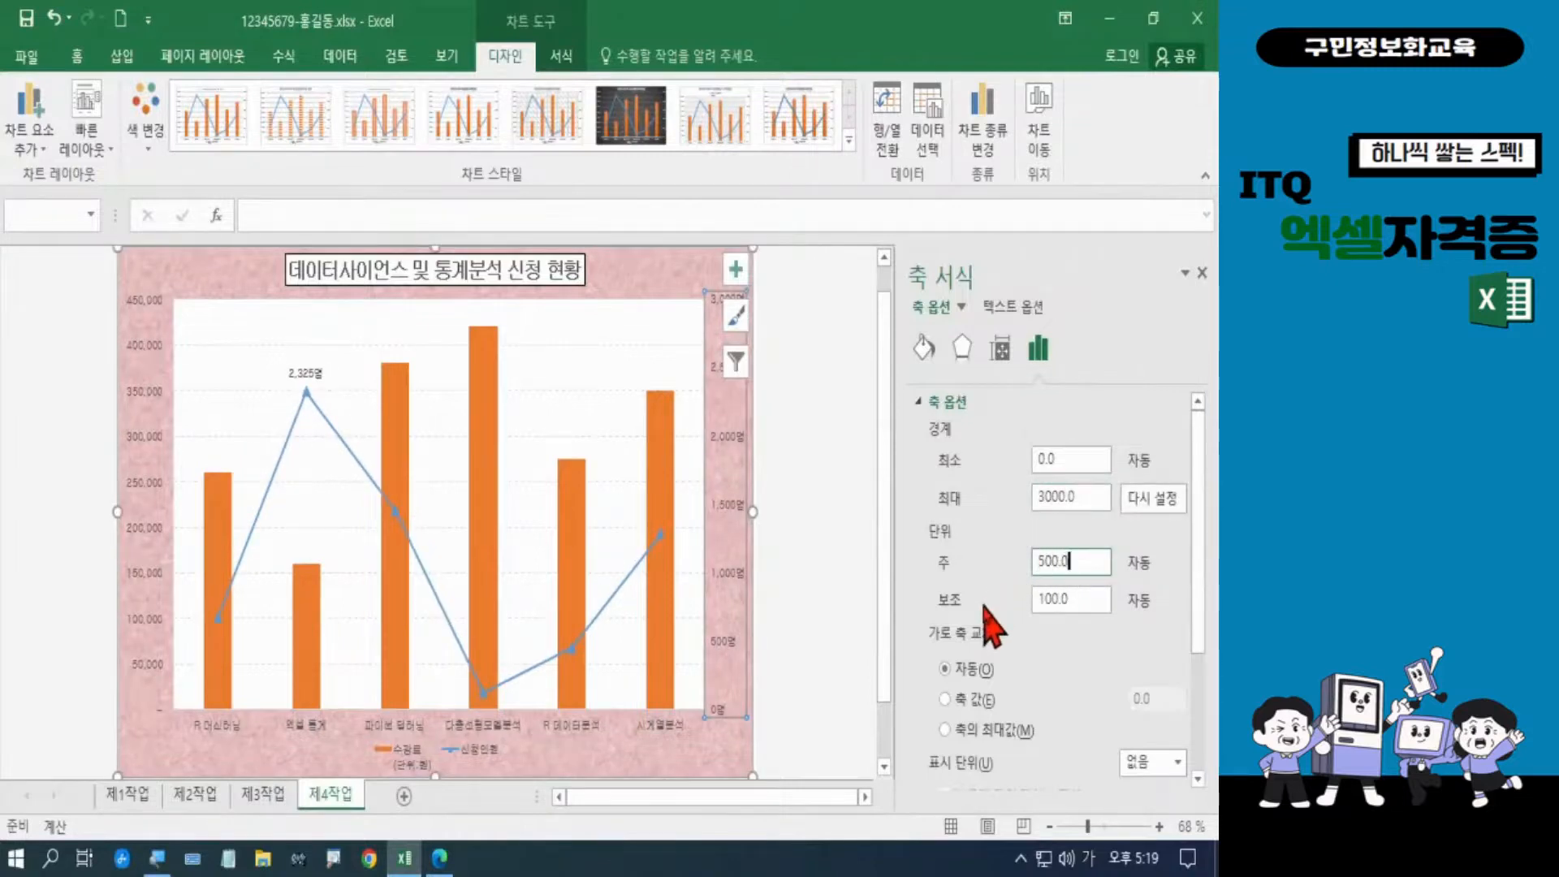
pyautogui.press('BackSpace')
pyautogui.press('BackSpace')
pyautogui.write('1')
pyautogui.press('Return')
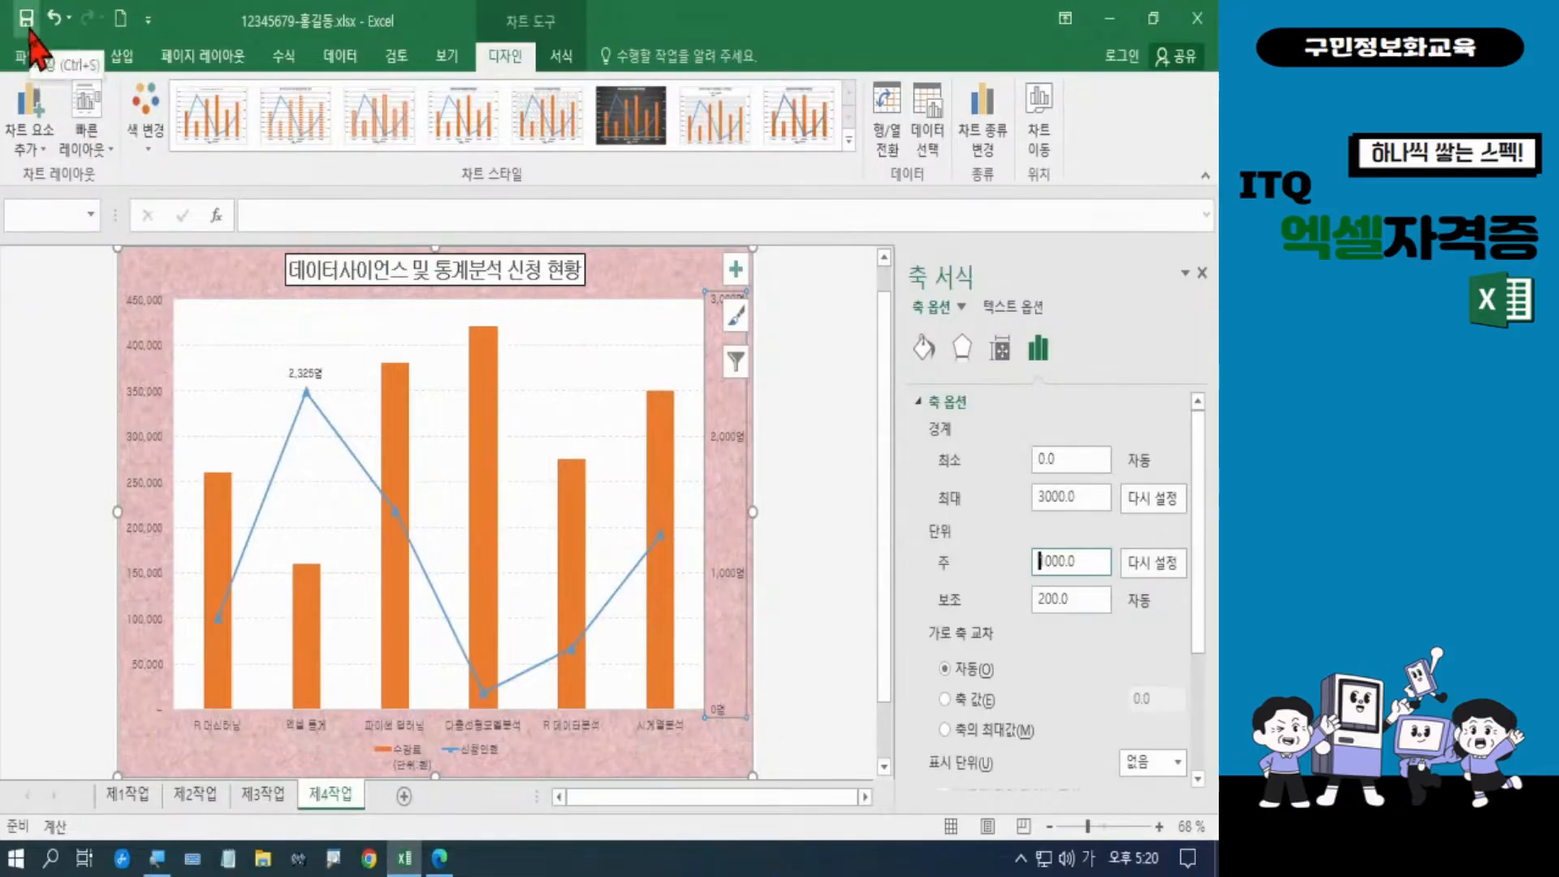
# Save the workbook 12345679-홍길동.xlsx and close it
pyautogui.click(27, 18)
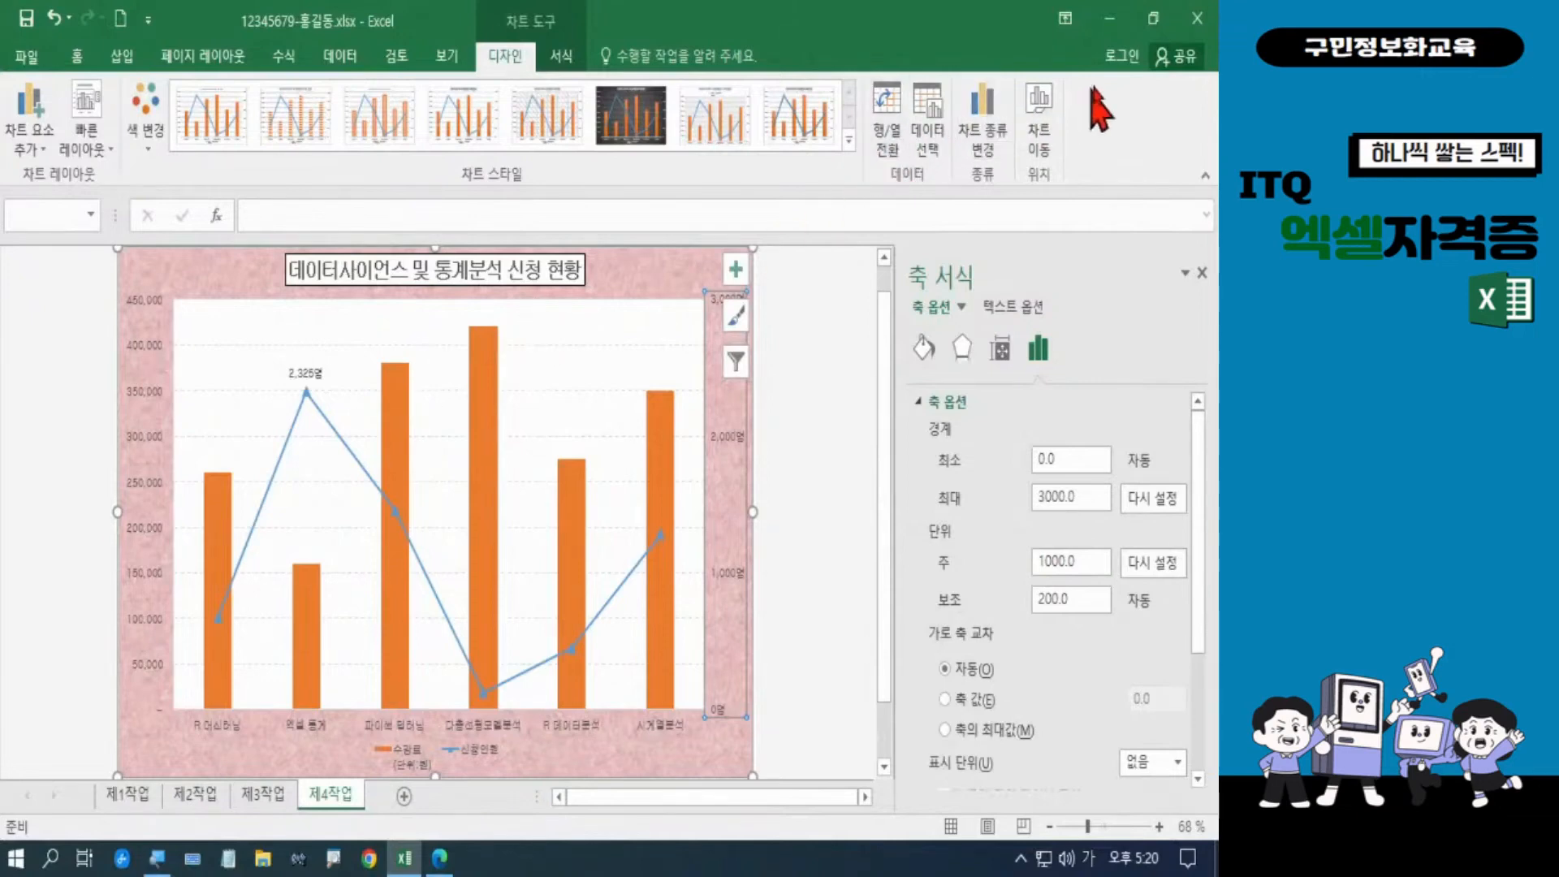
pyautogui.click(1196, 20)
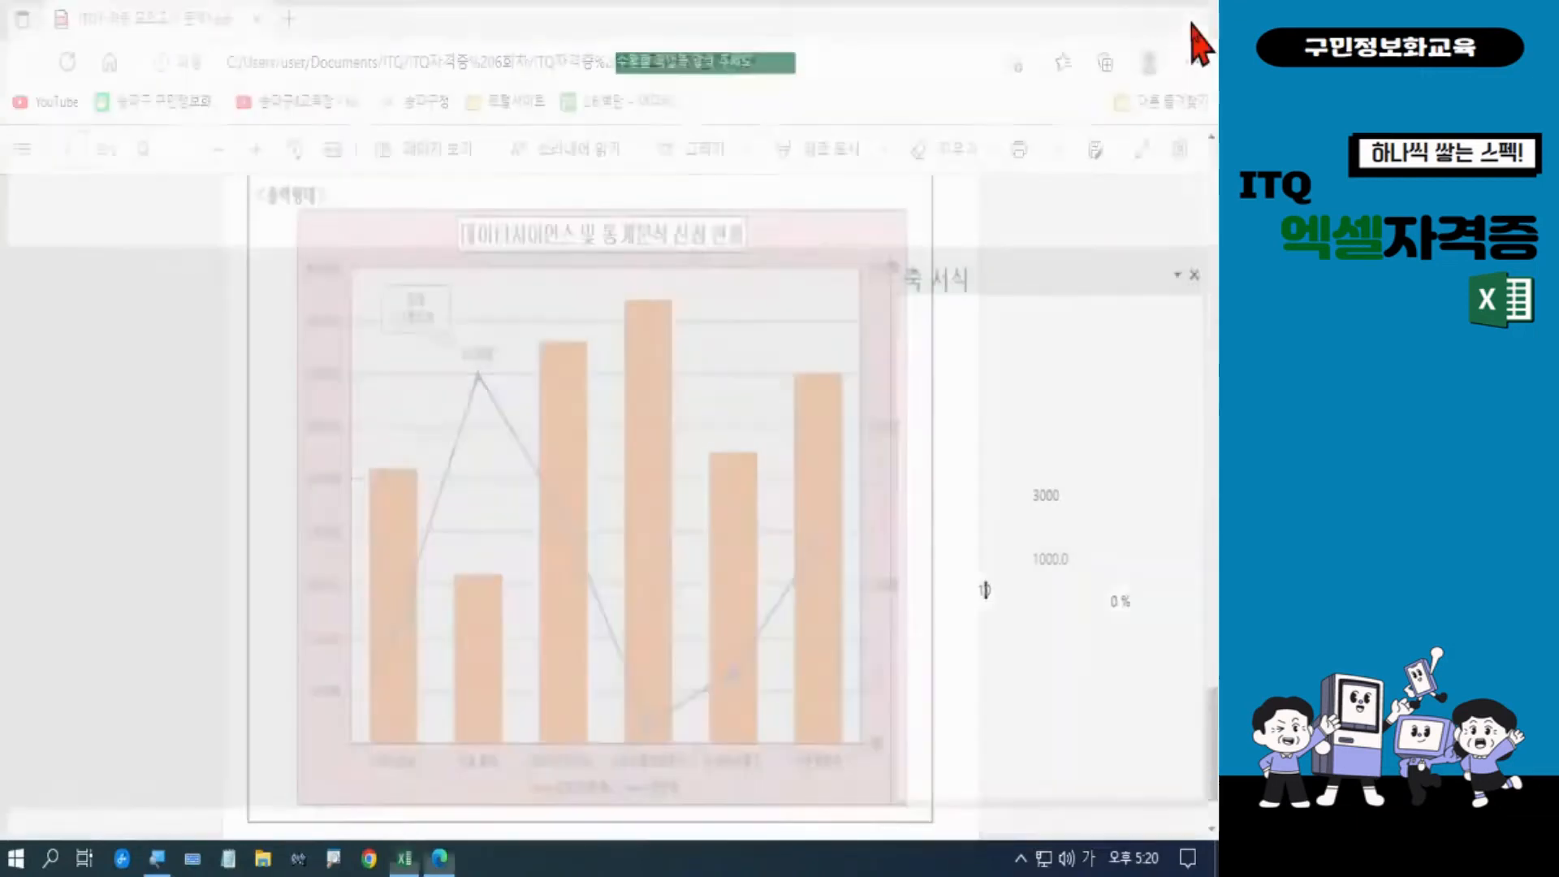